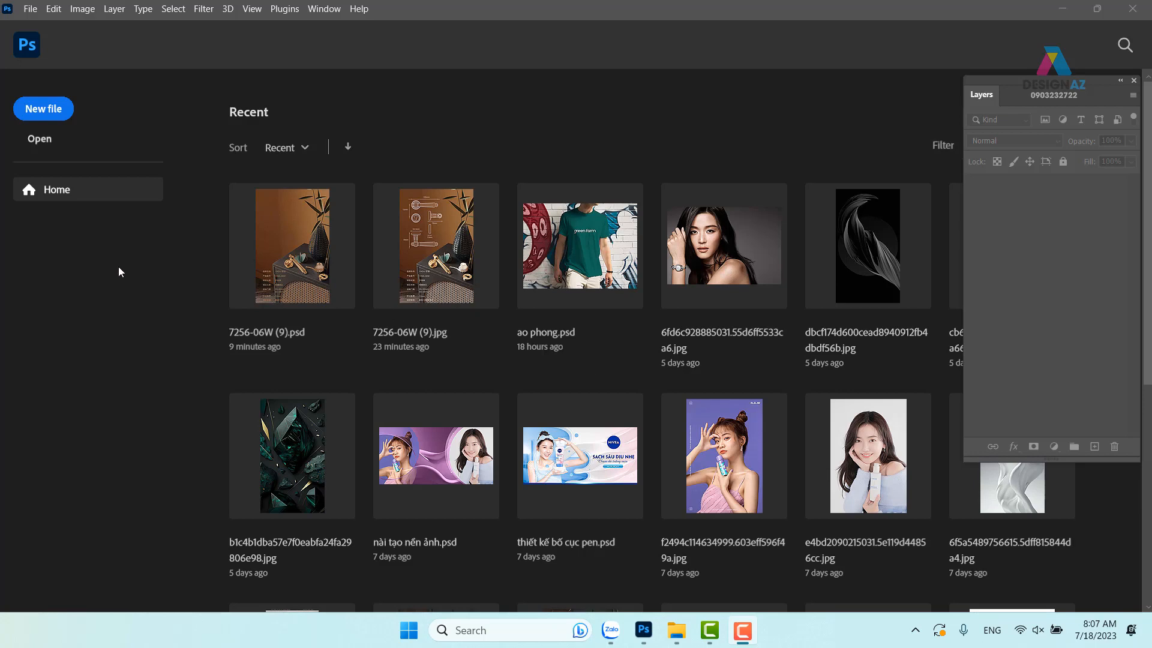
Step: Create a new document 900 px wide and 1200 px high at a resolution of 180 pixels per inch
{"action": "left_click", "coordinate": [45, 117]}
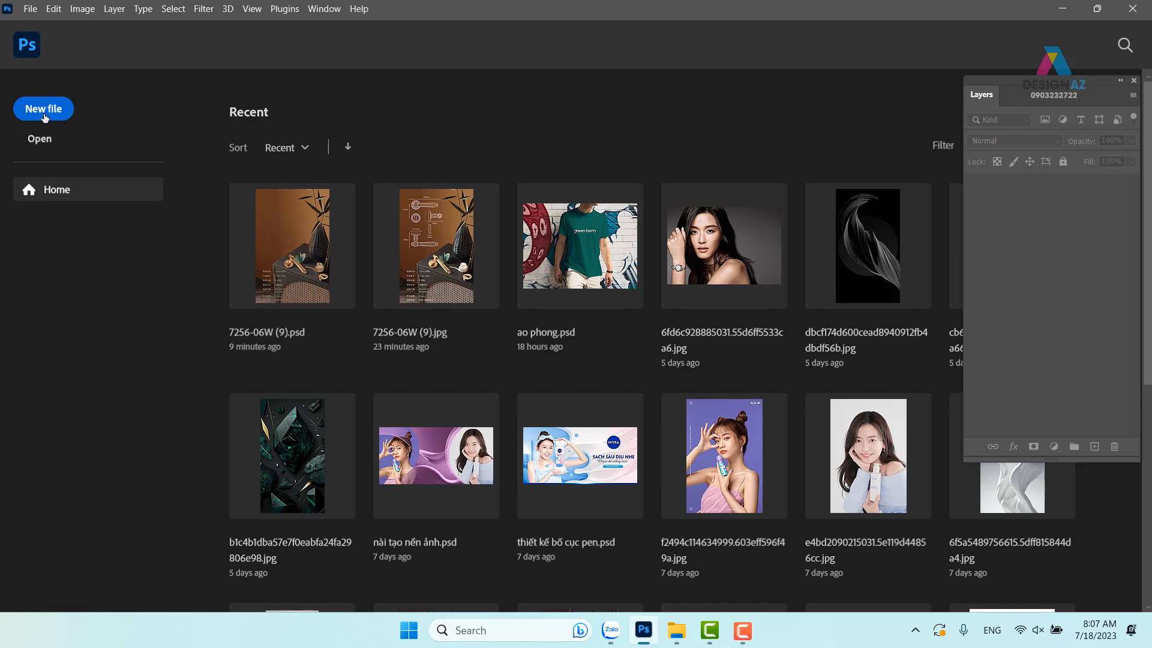
{"action": "left_click", "coordinate": [45, 116]}
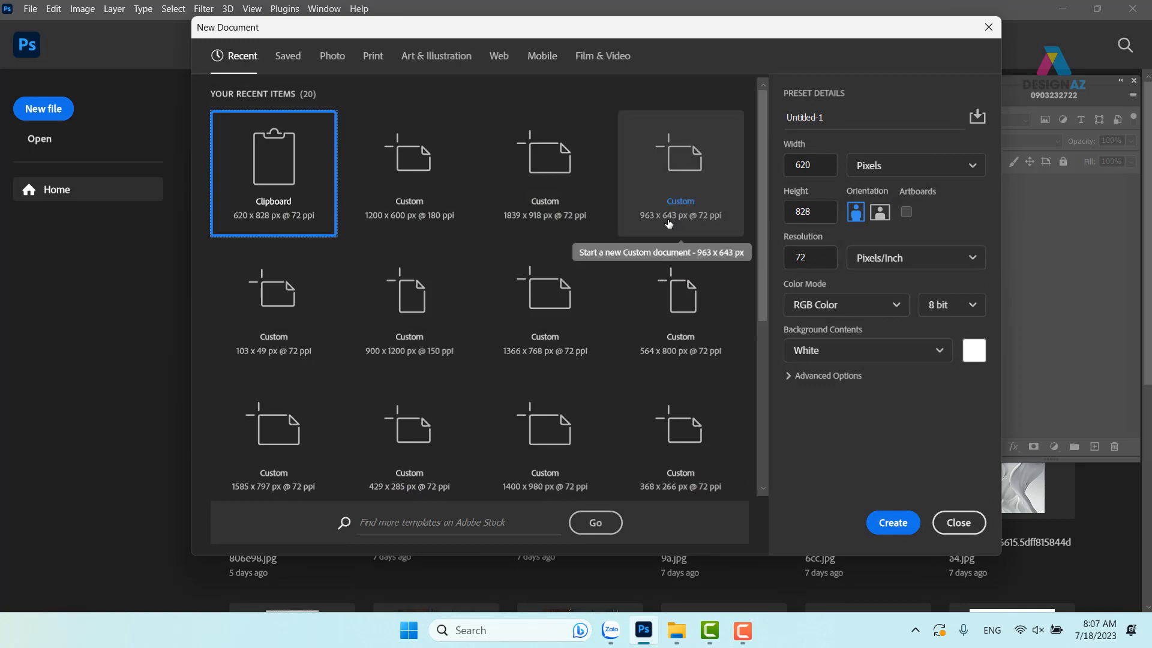
{"action": "left_click", "coordinate": [806, 169]}
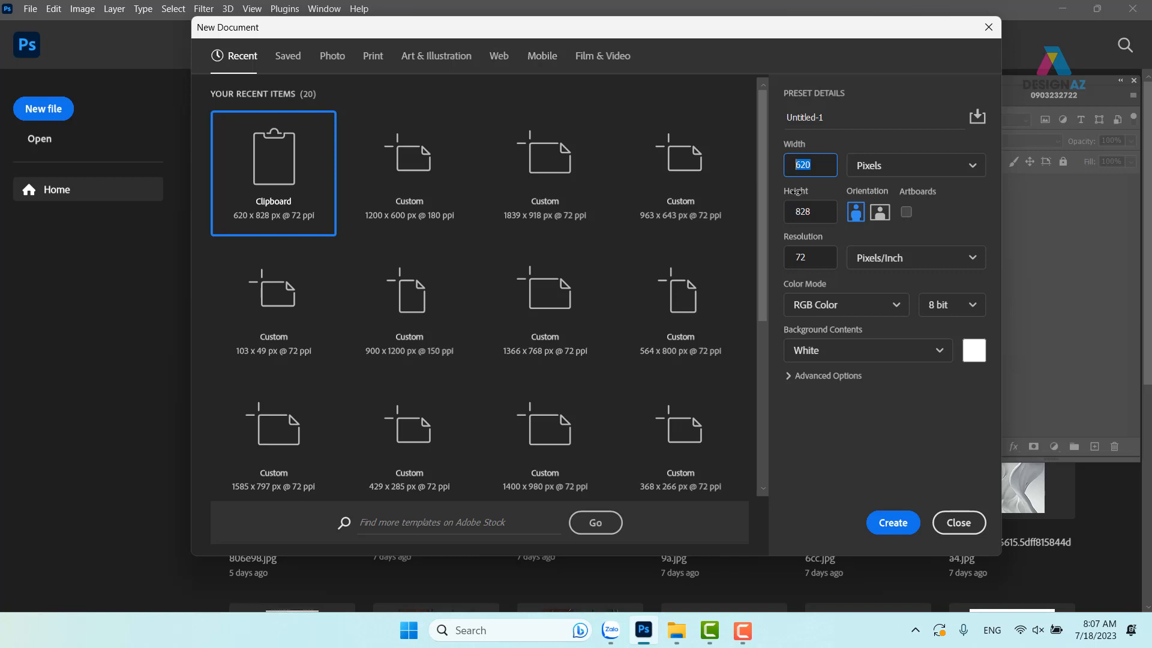
{"action": "type", "text": "600"}
{"action": "key", "text": "Tab"}
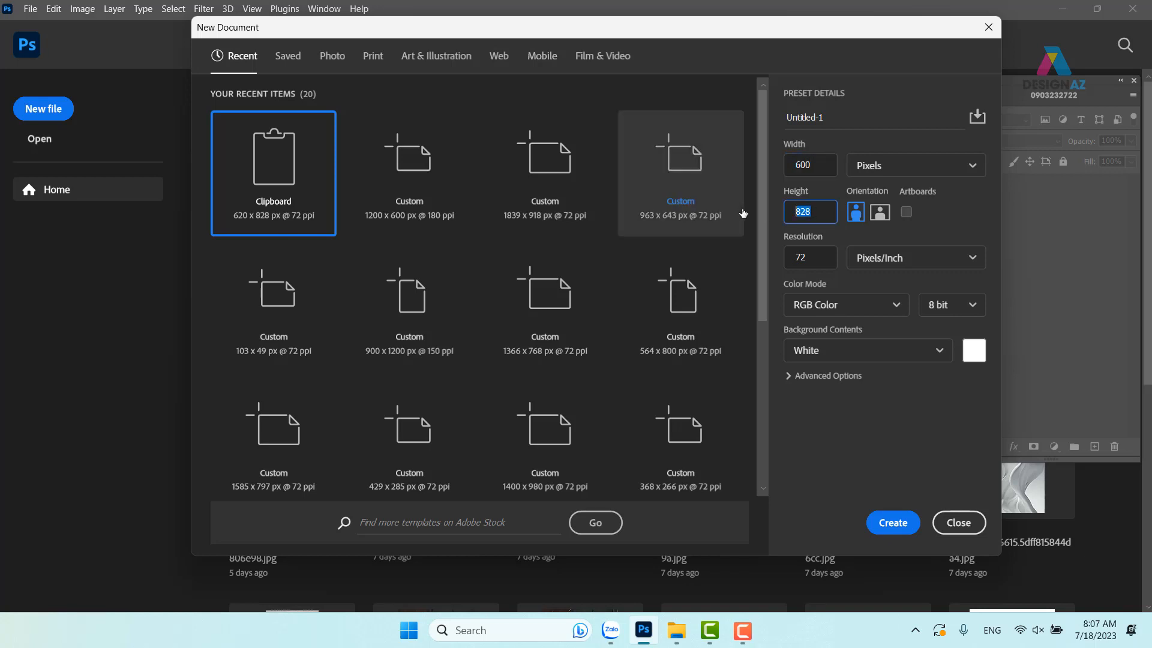
{"action": "left_click", "coordinate": [803, 170]}
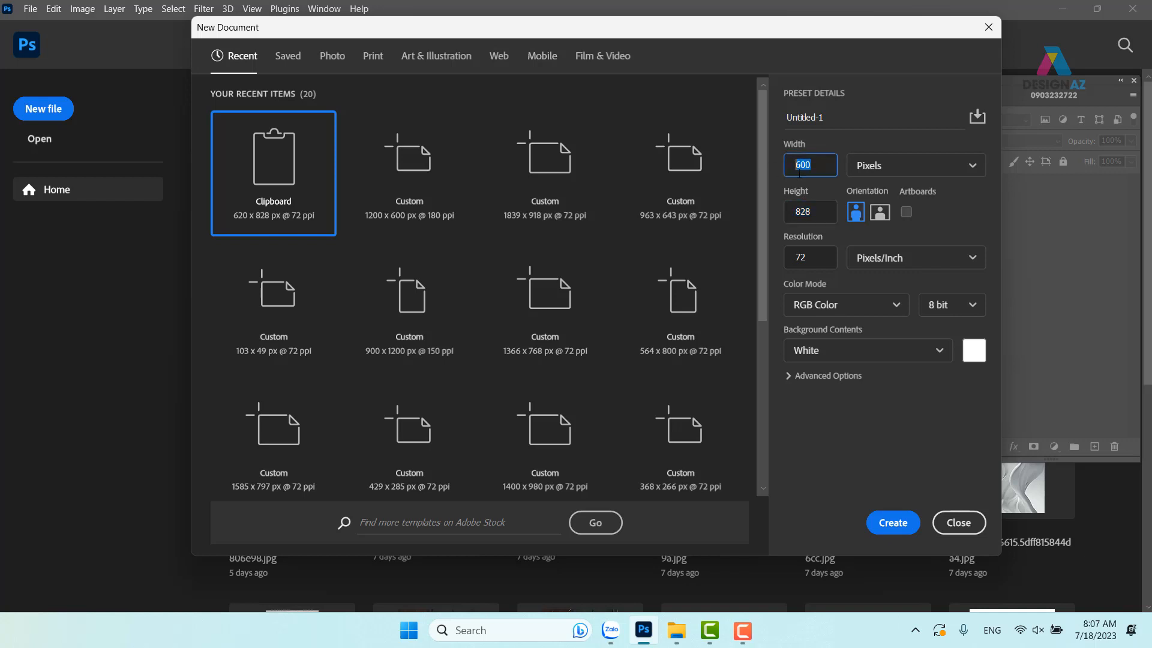
{"action": "type", "text": "900"}
{"action": "left_click", "coordinate": [824, 217]}
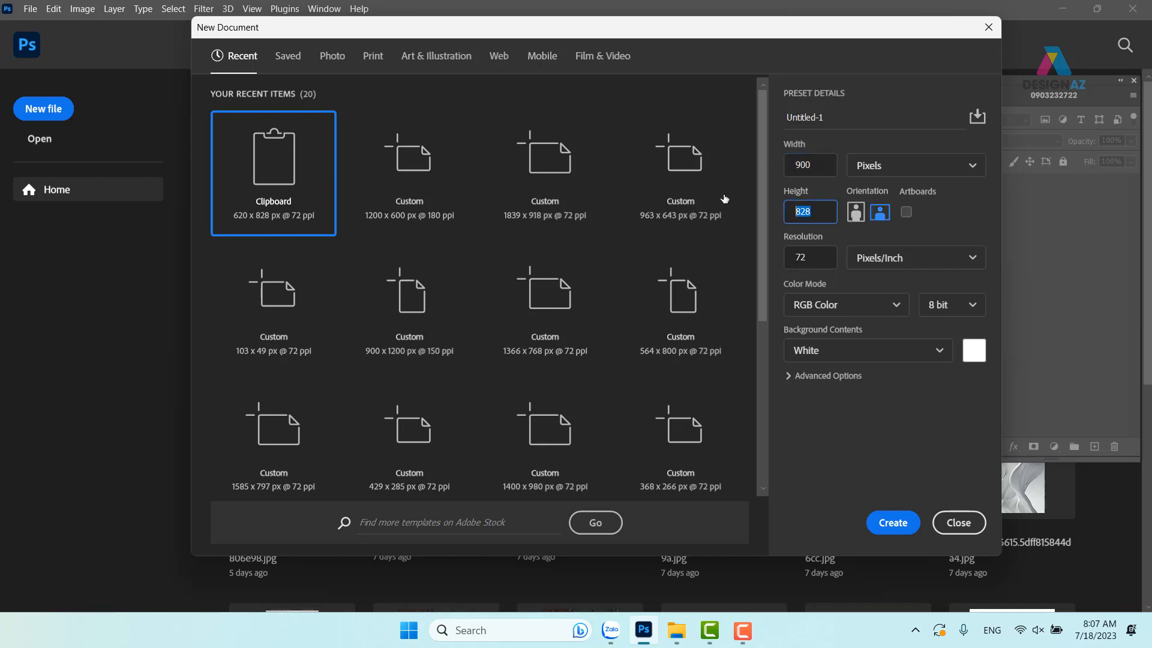
{"action": "type", "text": "1200"}
{"action": "left_click", "coordinate": [834, 264]}
{"action": "double_click", "coordinate": [797, 256]}
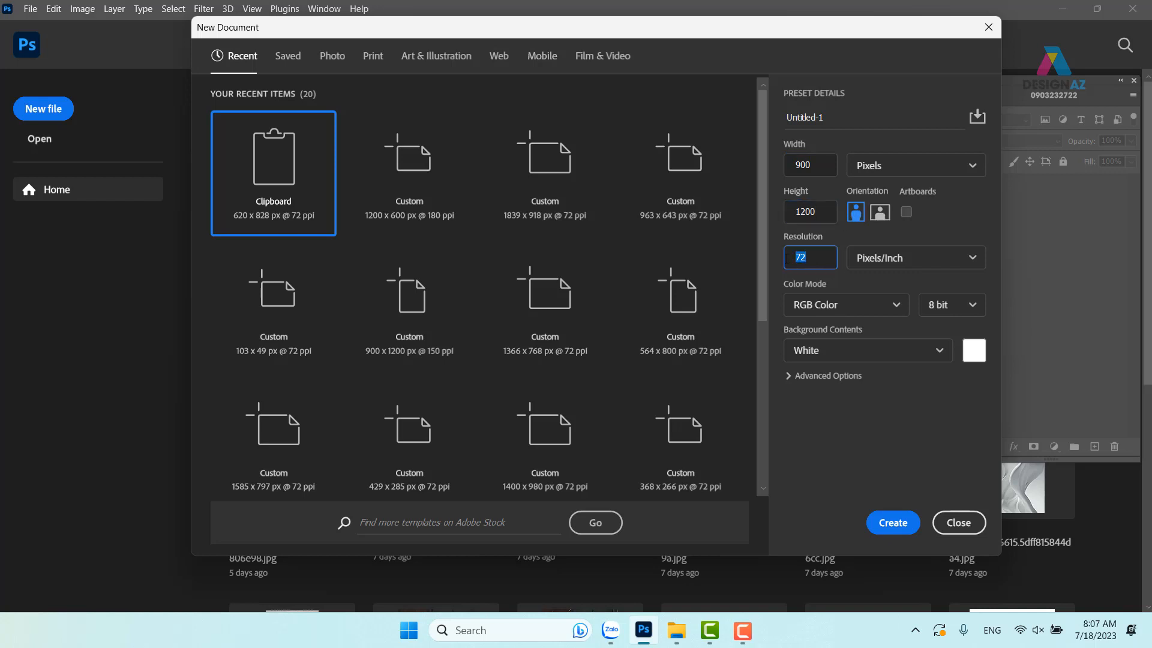
{"action": "type", "text": "180"}
{"action": "left_click", "coordinate": [892, 523]}
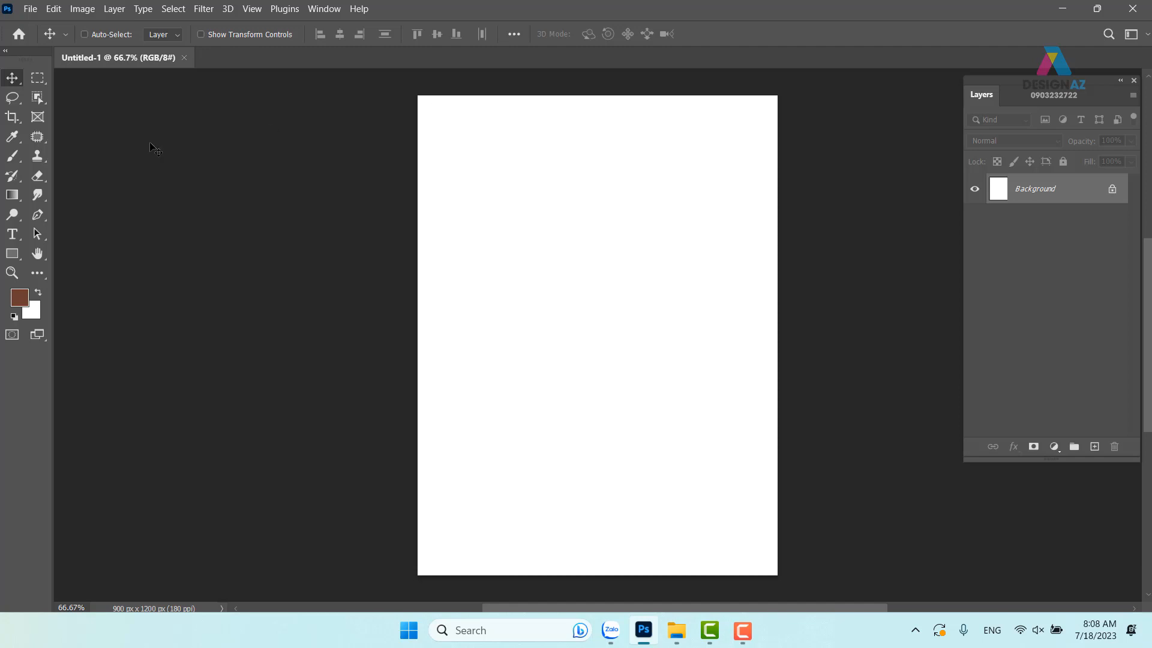
Step: Draw a closed four-sided path in the upper middle of the canvas with the Pen tool in Path mode
{"action": "key", "text": "p"}
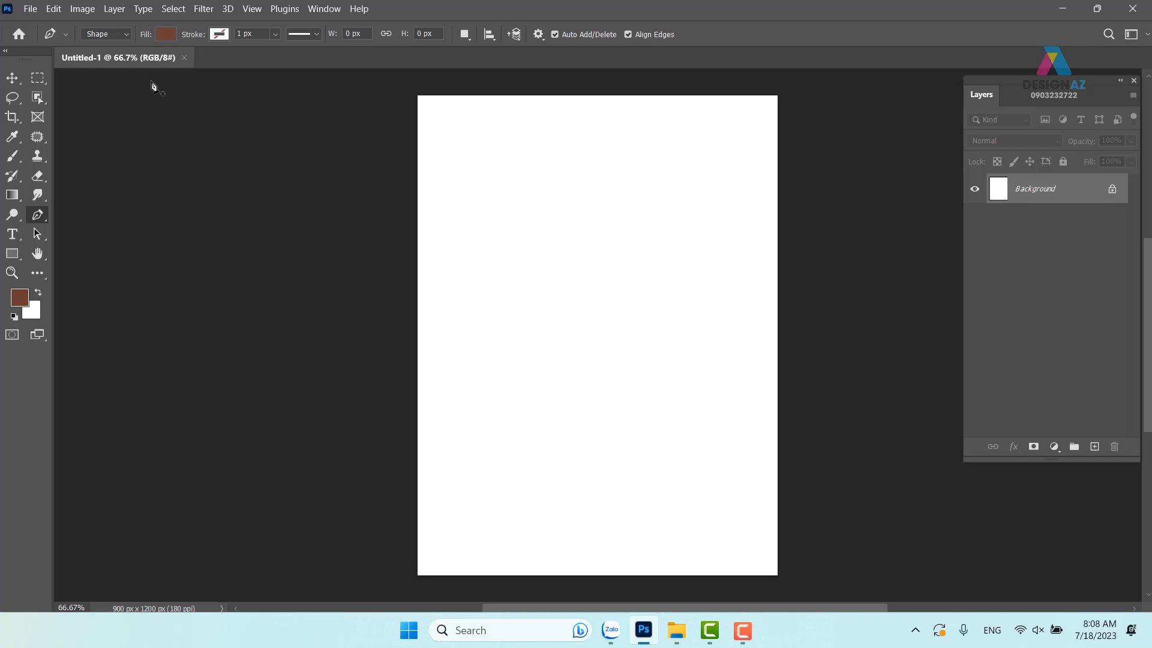
{"action": "left_click", "coordinate": [105, 33]}
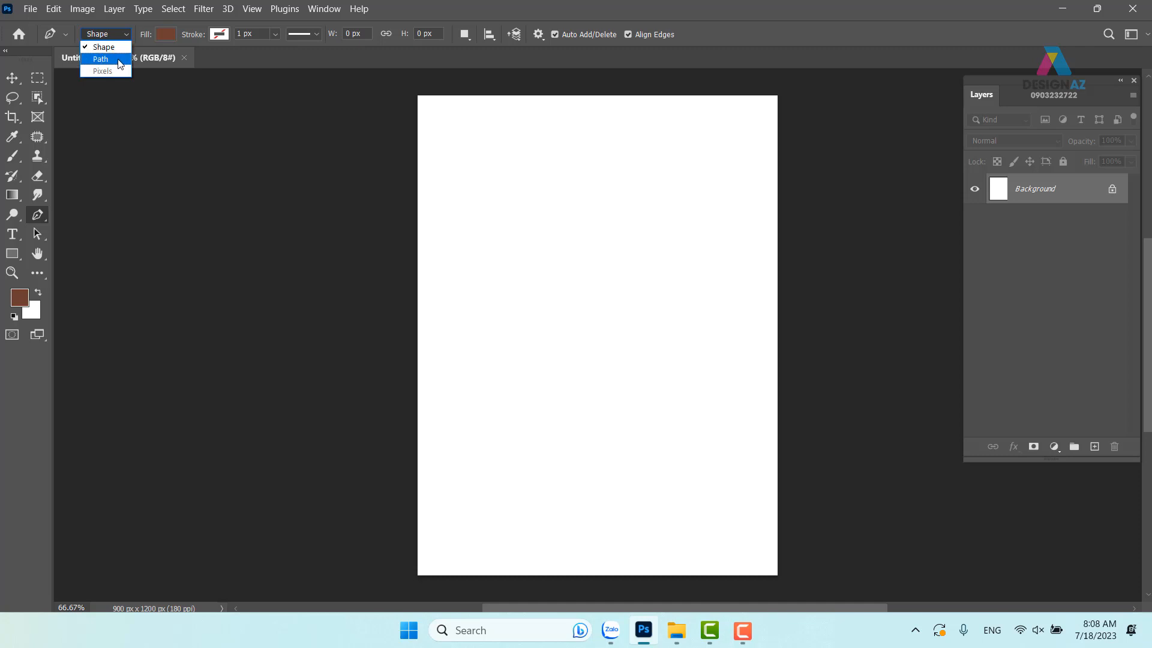
{"action": "left_click", "coordinate": [119, 61]}
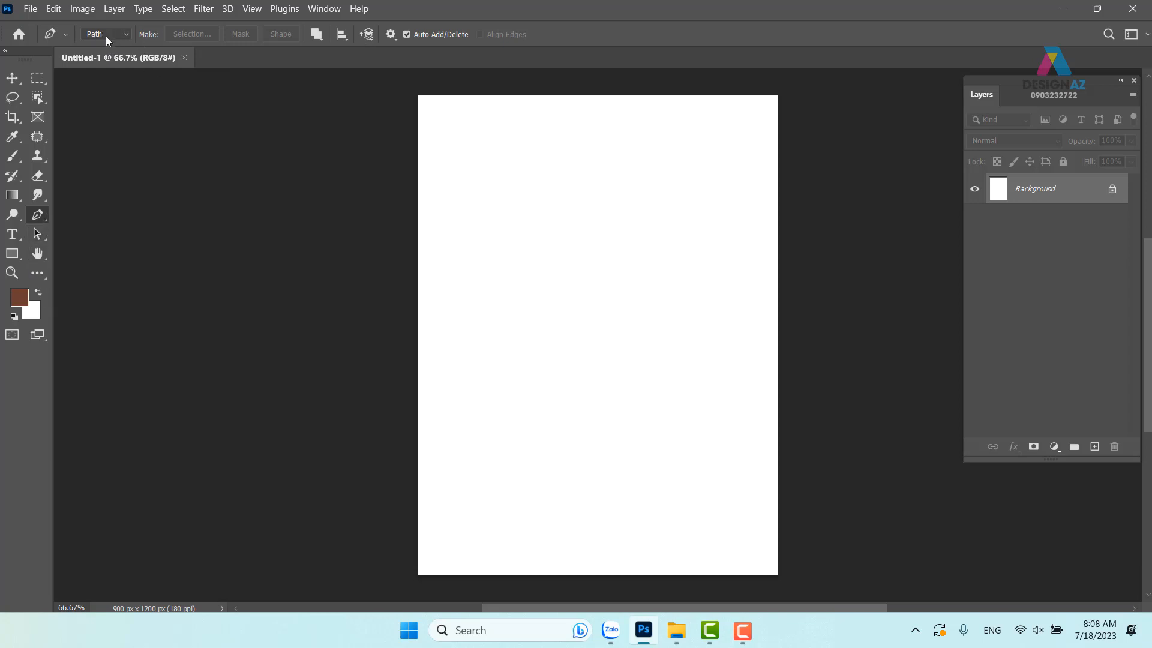
{"action": "left_click", "coordinate": [503, 264]}
{"action": "left_click", "coordinate": [605, 209]}
{"action": "left_click", "coordinate": [674, 342]}
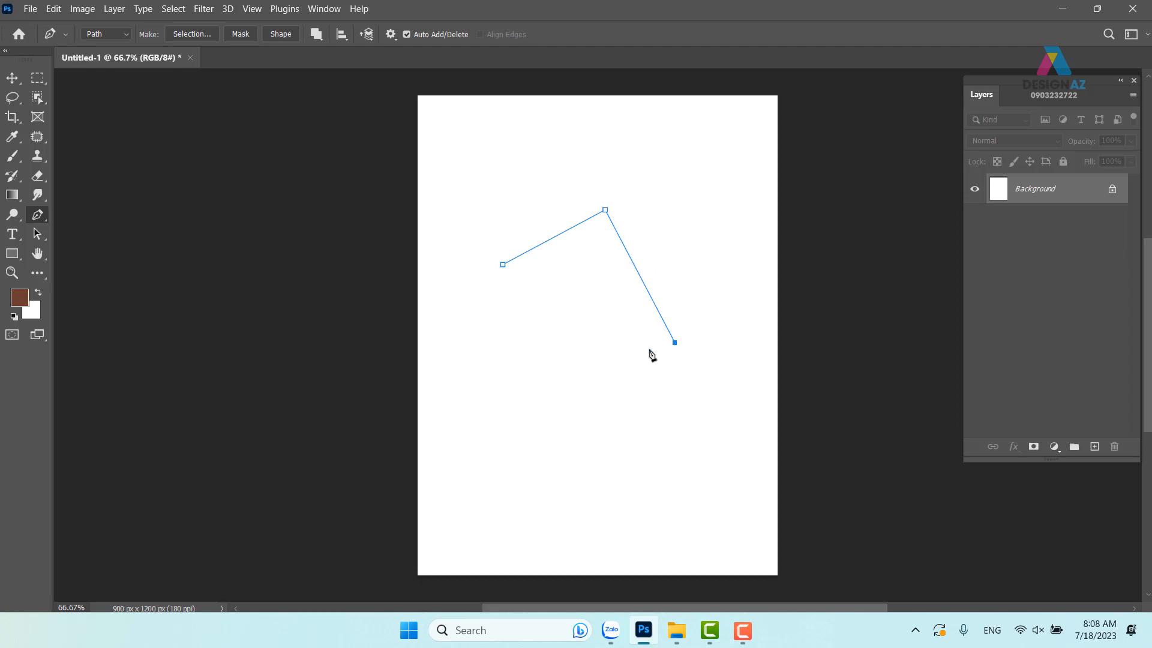
{"action": "left_click", "coordinate": [545, 415]}
{"action": "left_click", "coordinate": [502, 265]}
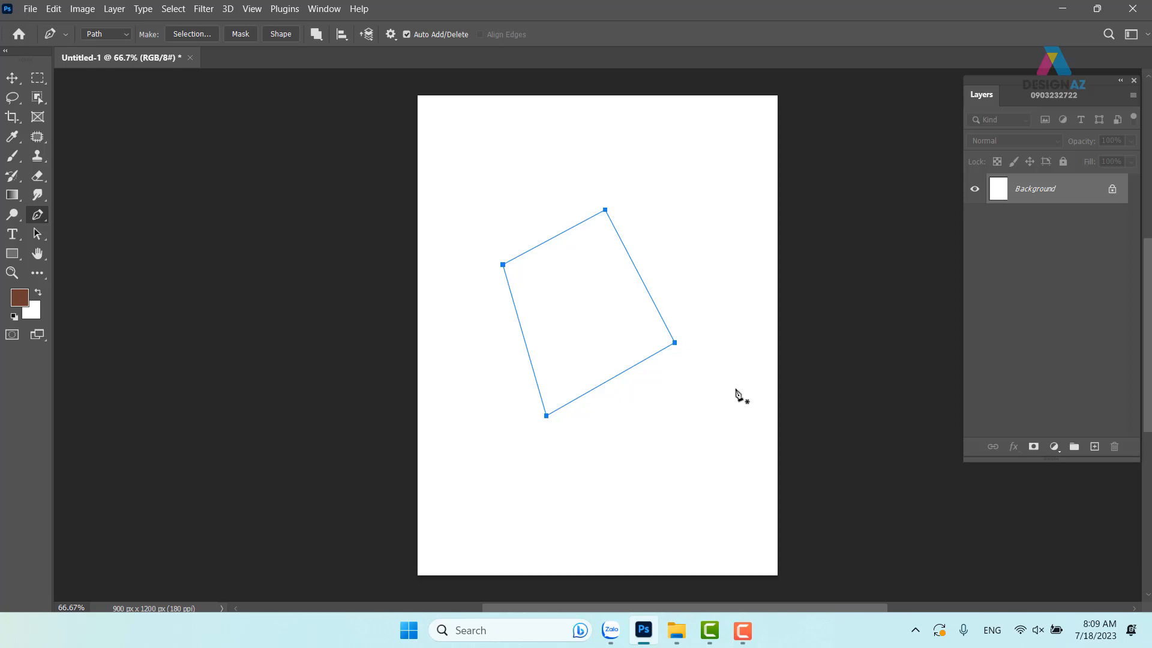
Step: Convert the four-sided path to a selection, fill it with the brown foreground color on a new layer, and deselect
{"action": "key", "text": "ctrl+Return"}
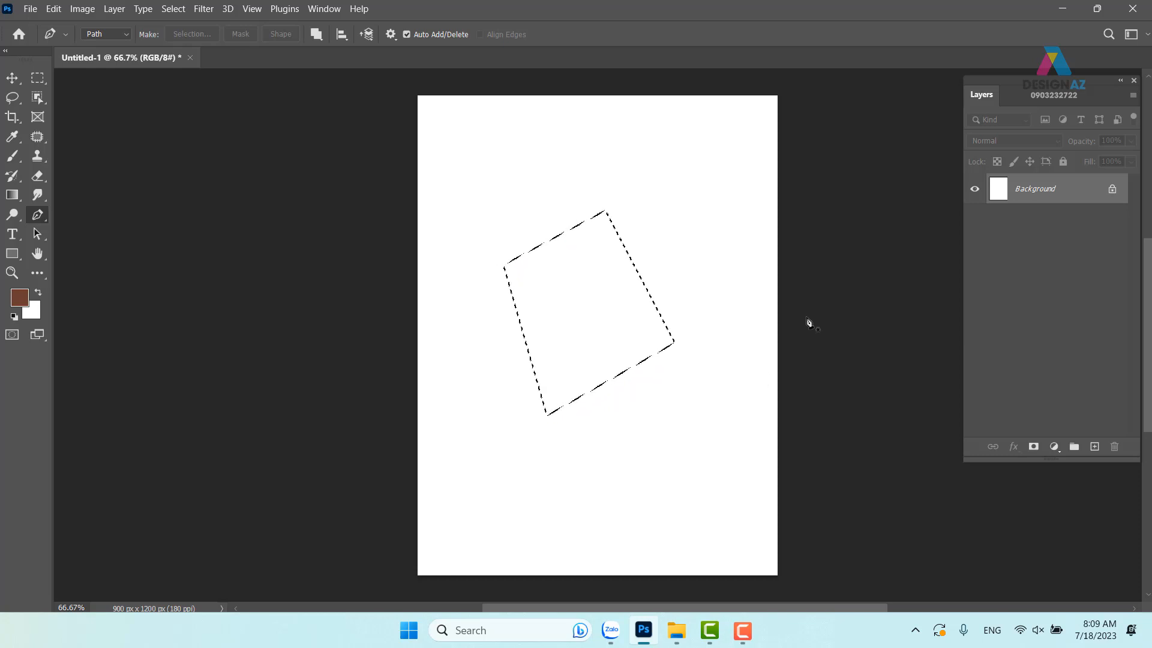
{"action": "left_click", "coordinate": [1094, 446]}
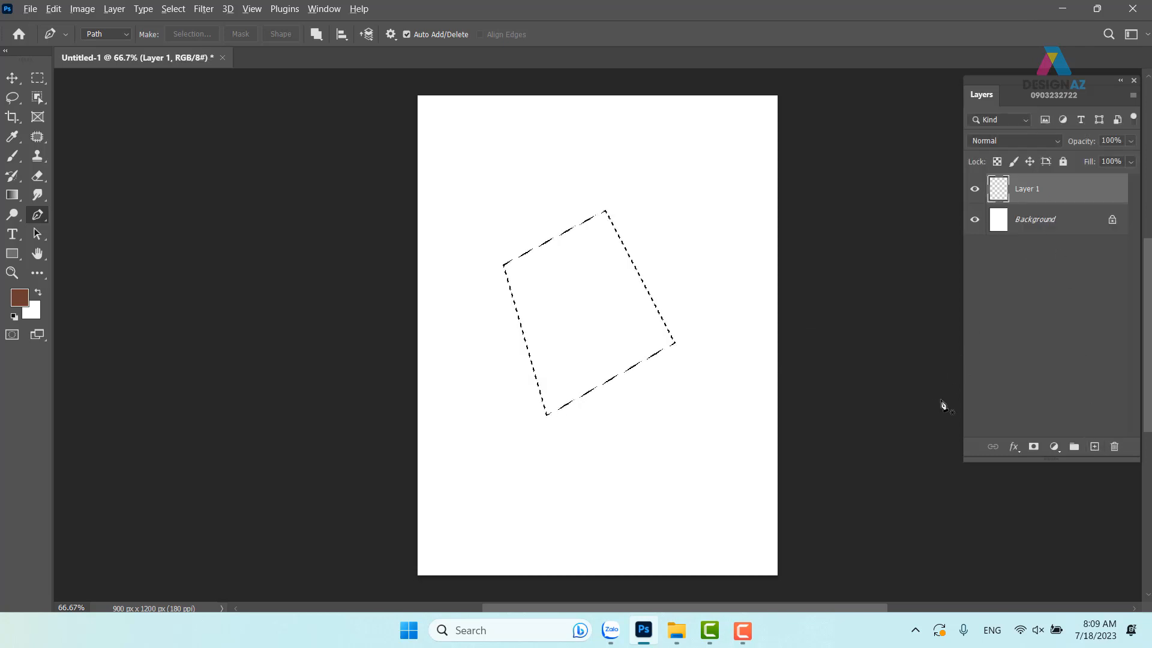
{"action": "key", "text": "alt+BackSpace"}
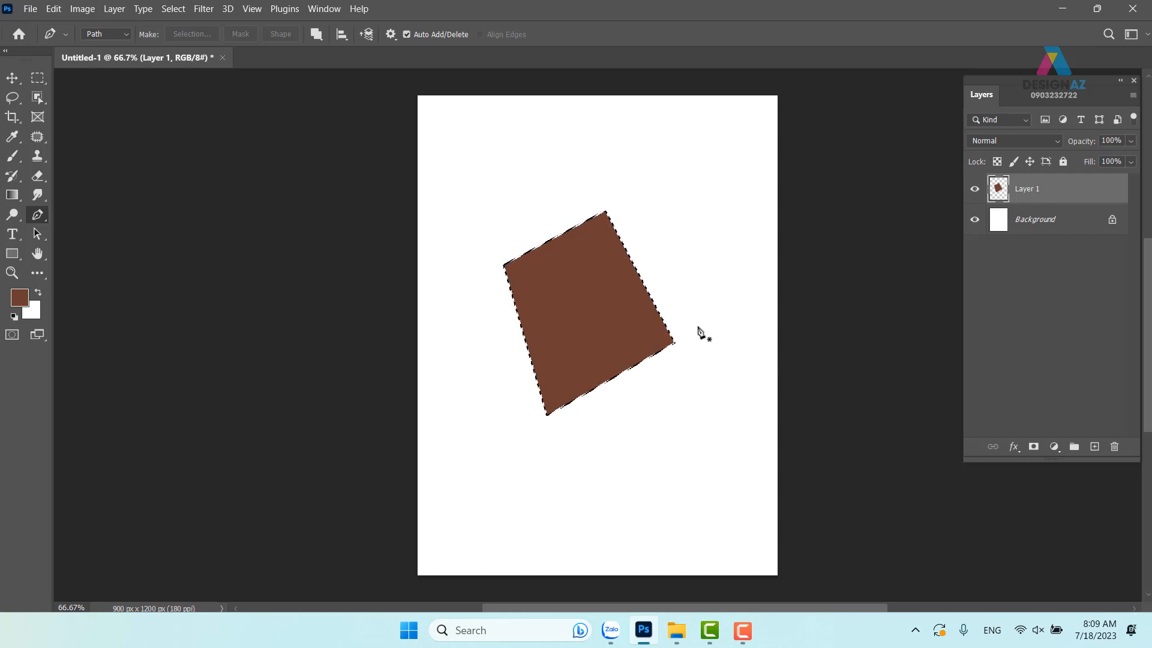
{"action": "key", "text": "ctrl+d"}
Step: Move the brown four-sided figure around the canvas with the Move tool and delete its layer
{"action": "left_click", "coordinate": [12, 78]}
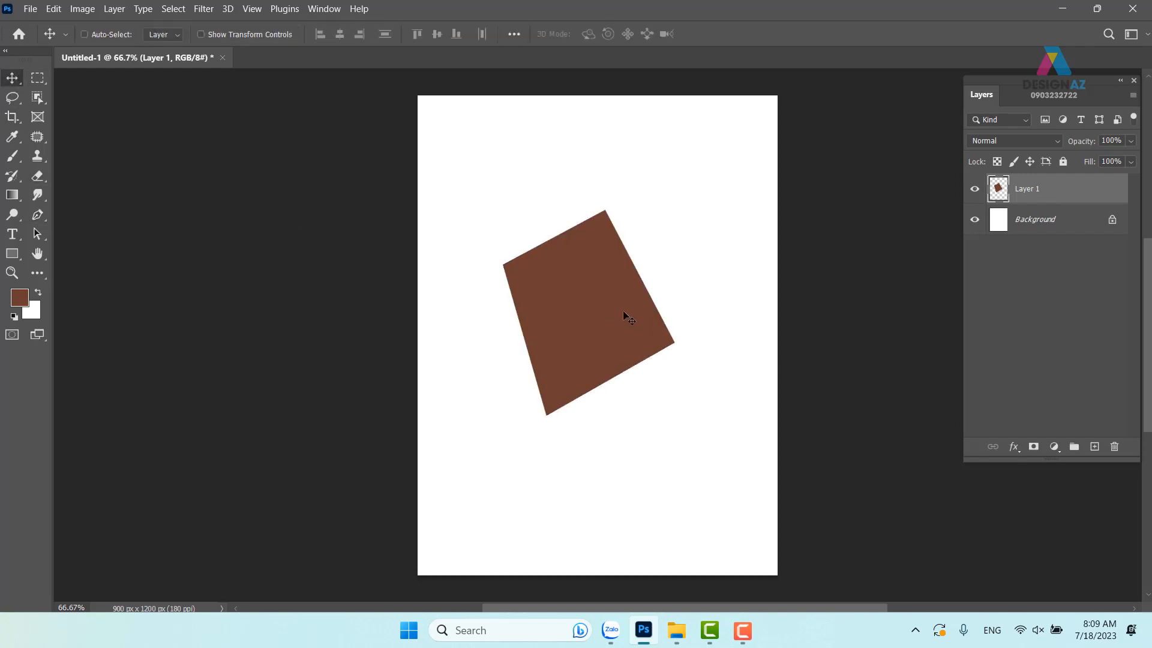
{"action": "left_click_drag", "start_coordinate": [623, 313], "coordinate": [606, 260]}
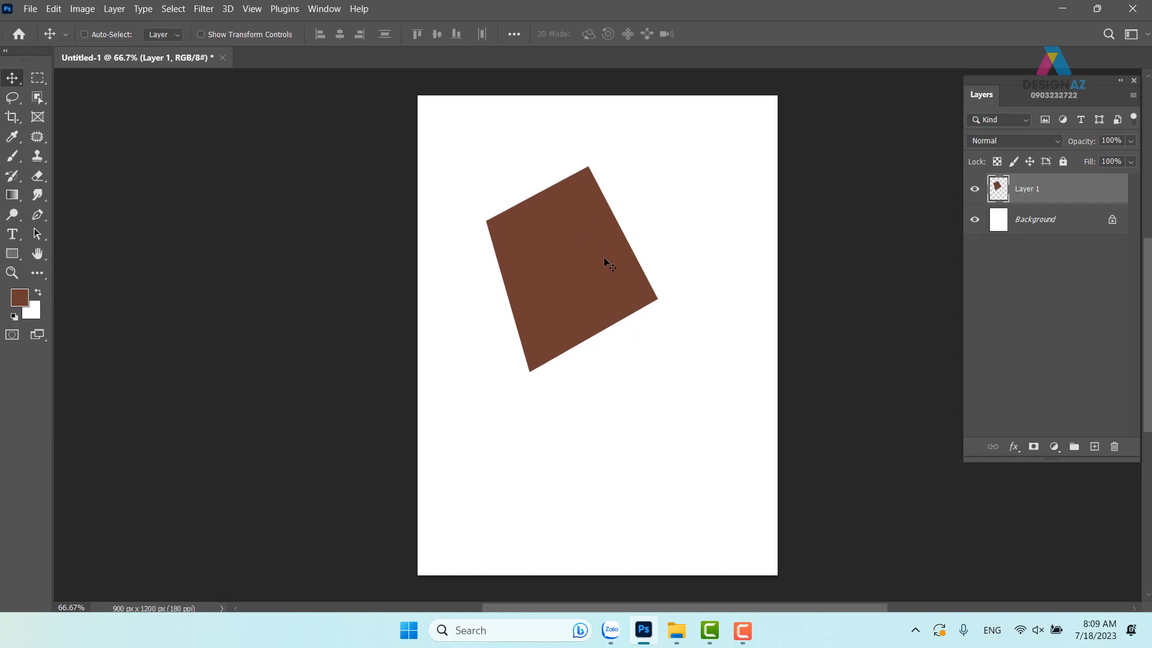
{"action": "left_click_drag", "start_coordinate": [610, 262], "coordinate": [567, 271]}
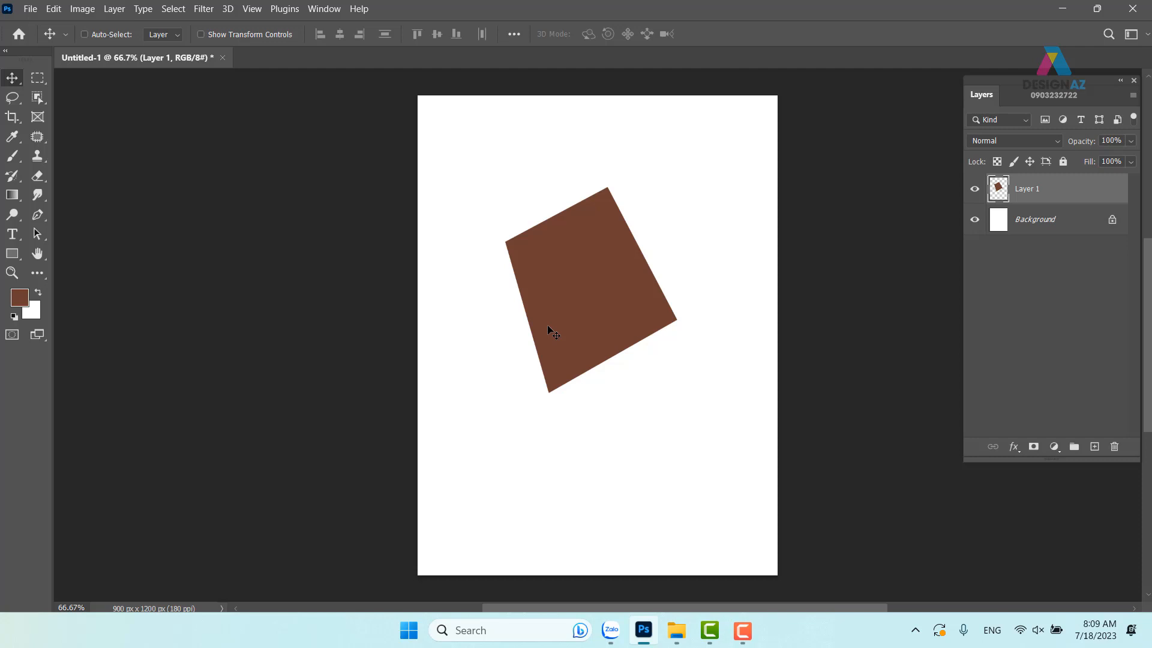
{"action": "left_click_drag", "start_coordinate": [581, 349], "coordinate": [559, 307]}
{"action": "key", "text": "Delete"}
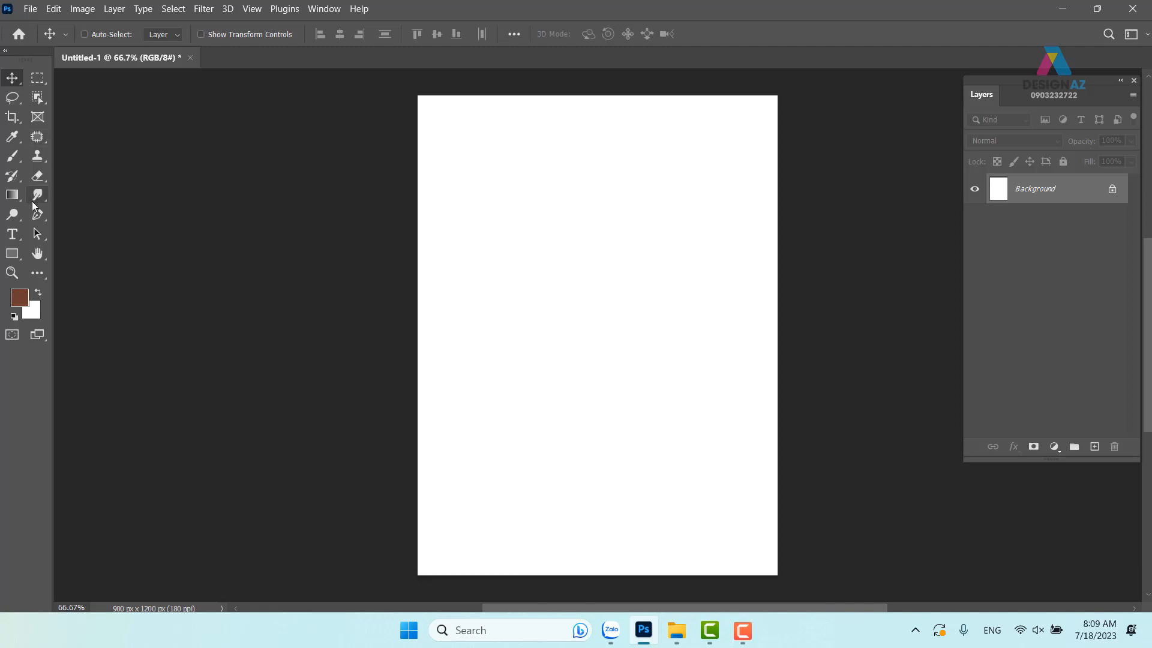
Step: Draw a closed five-sided brown shape about 483 × 444 px on the canvas with the Pen tool in Shape mode
{"action": "key", "text": "p"}
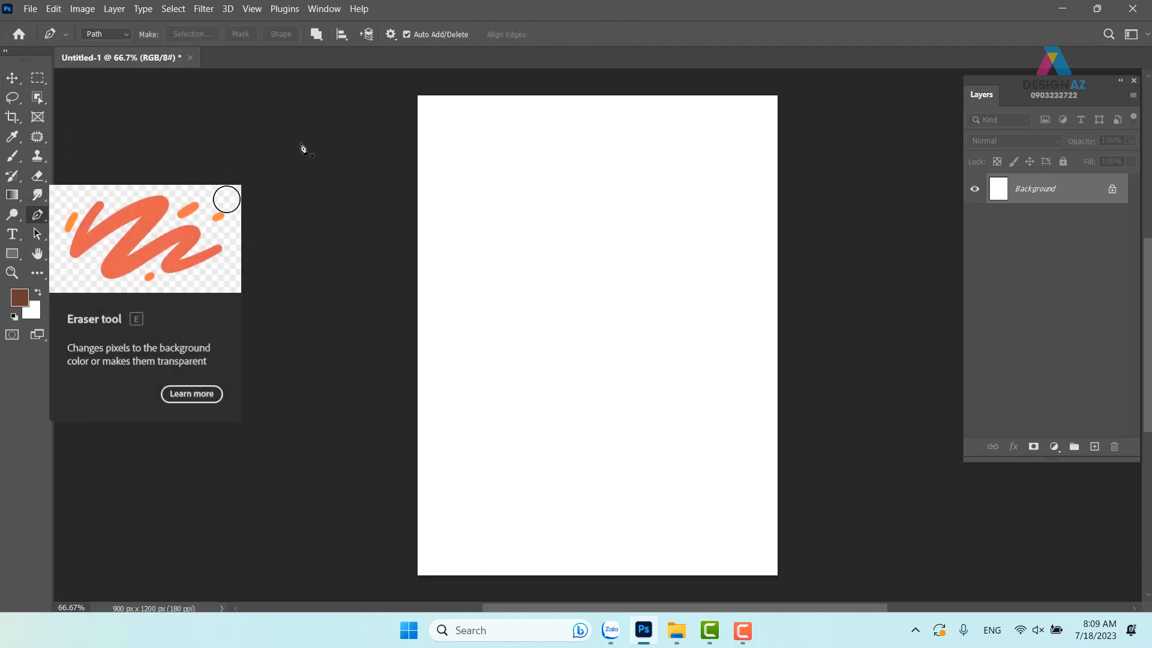
{"action": "left_click", "coordinate": [128, 34]}
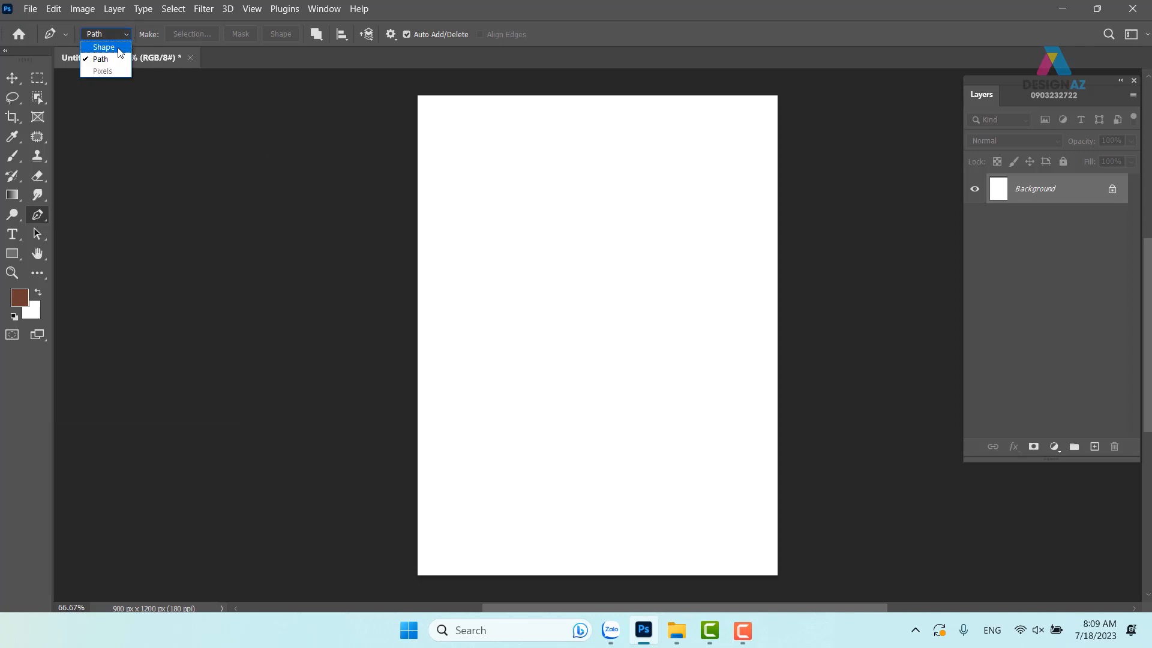
{"action": "left_click", "coordinate": [104, 47]}
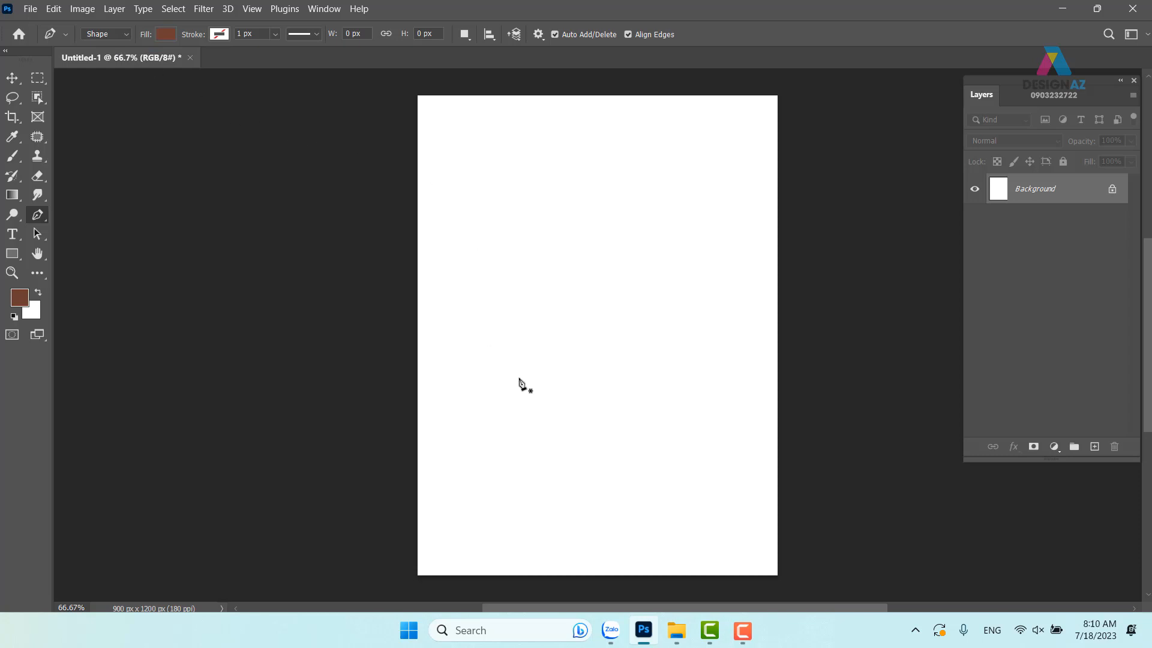
{"action": "left_click", "coordinate": [484, 324]}
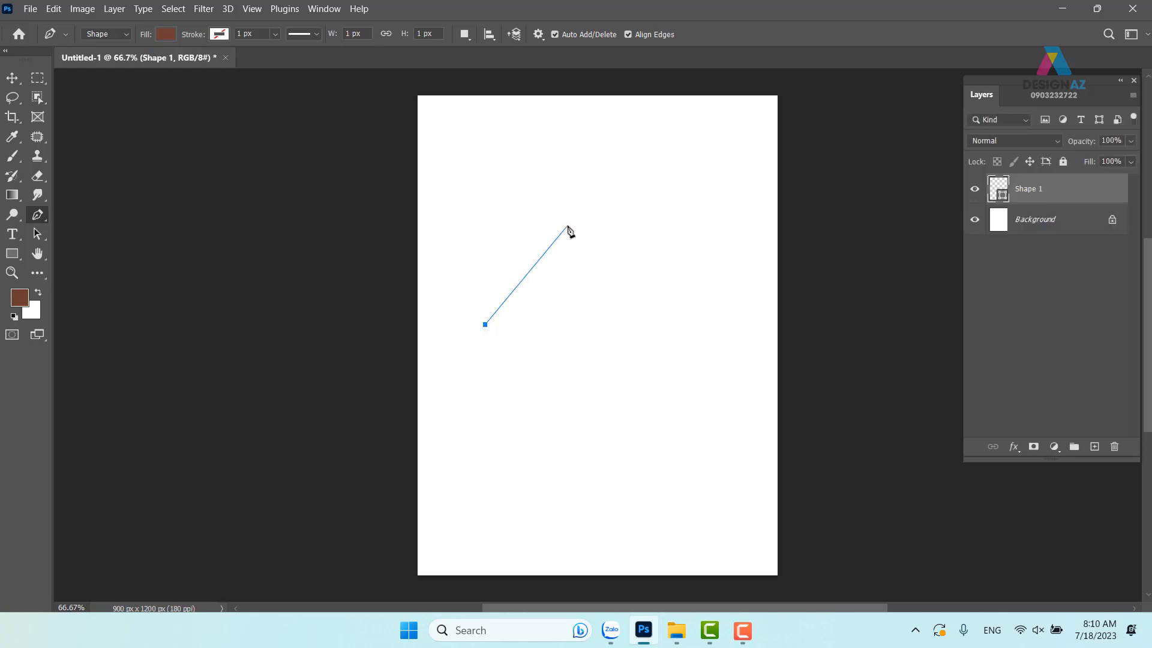
{"action": "left_click", "coordinate": [568, 226]}
{"action": "left_click", "coordinate": [678, 269]}
{"action": "left_click", "coordinate": [644, 387]}
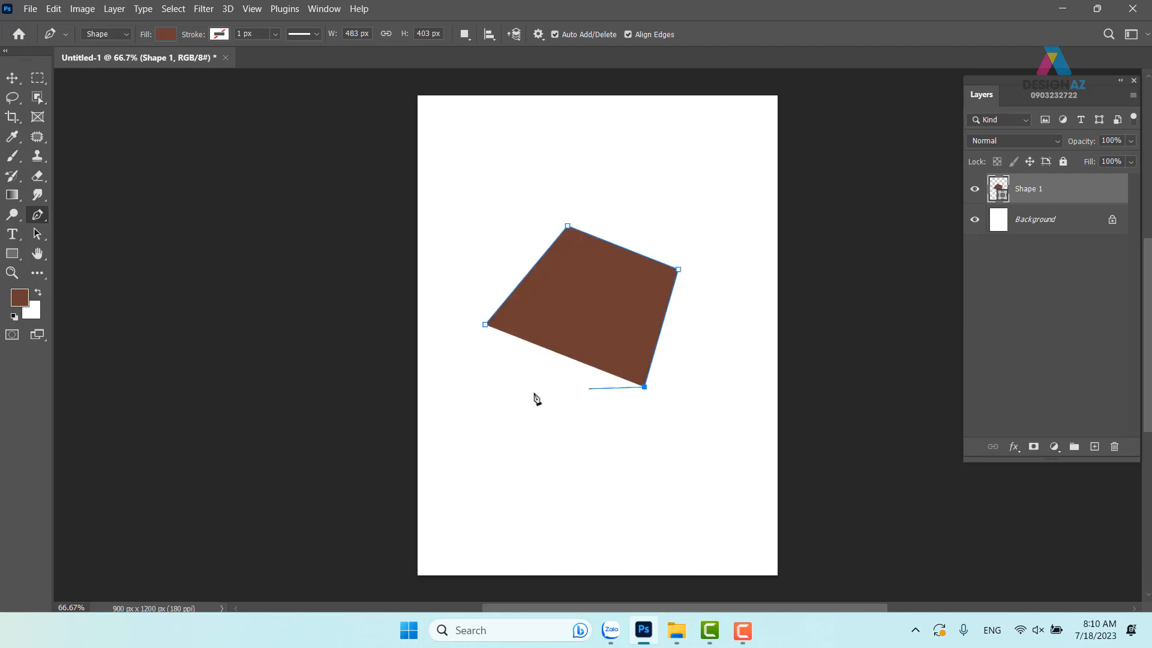
{"action": "left_click", "coordinate": [500, 403]}
{"action": "left_click", "coordinate": [484, 325]}
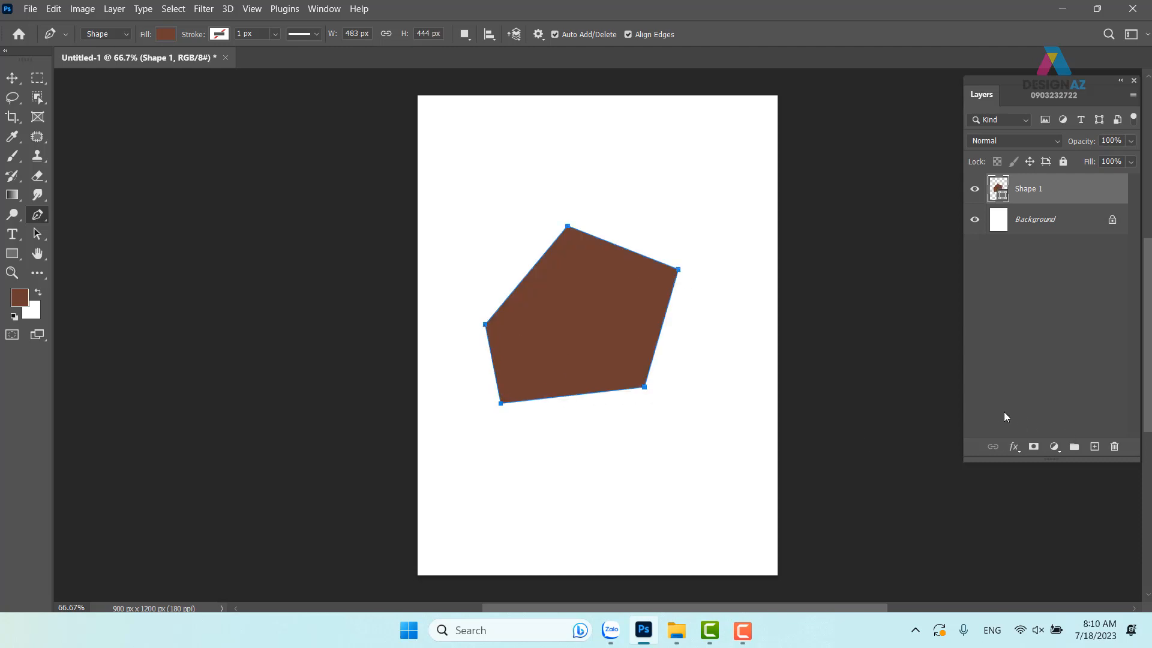
Step: Shift the five-sided shape slightly and pull four of its corner points outward, enlarging it to about 798 × 657 px
{"action": "left_click", "coordinate": [14, 79]}
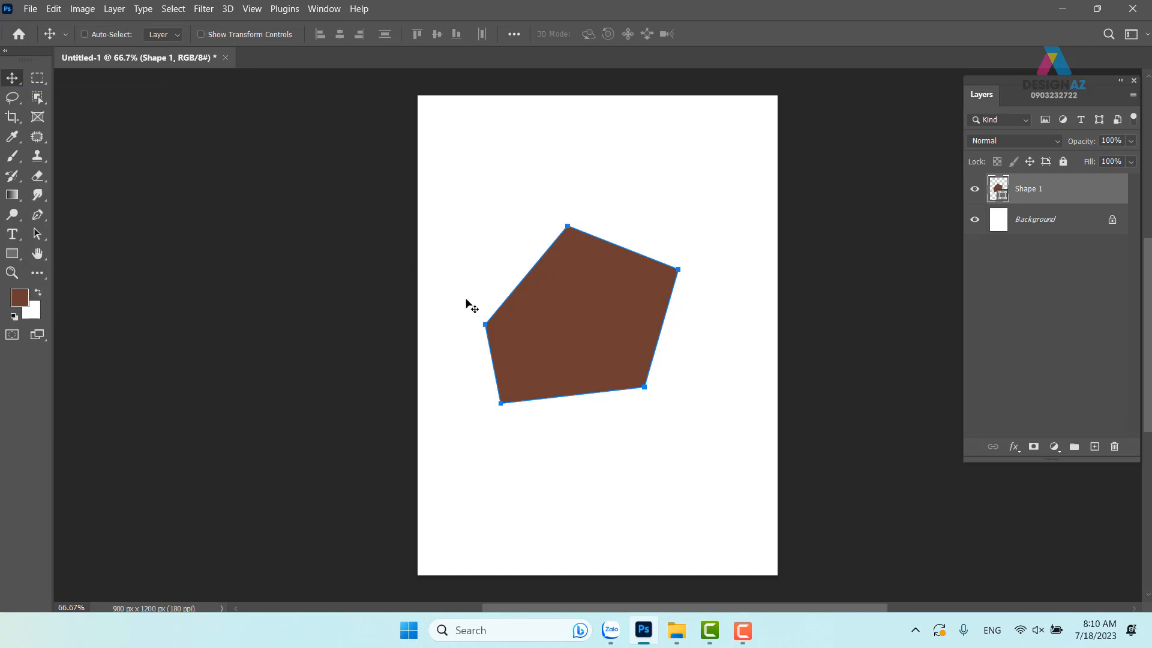
{"action": "left_click_drag", "start_coordinate": [568, 300], "coordinate": [597, 314]}
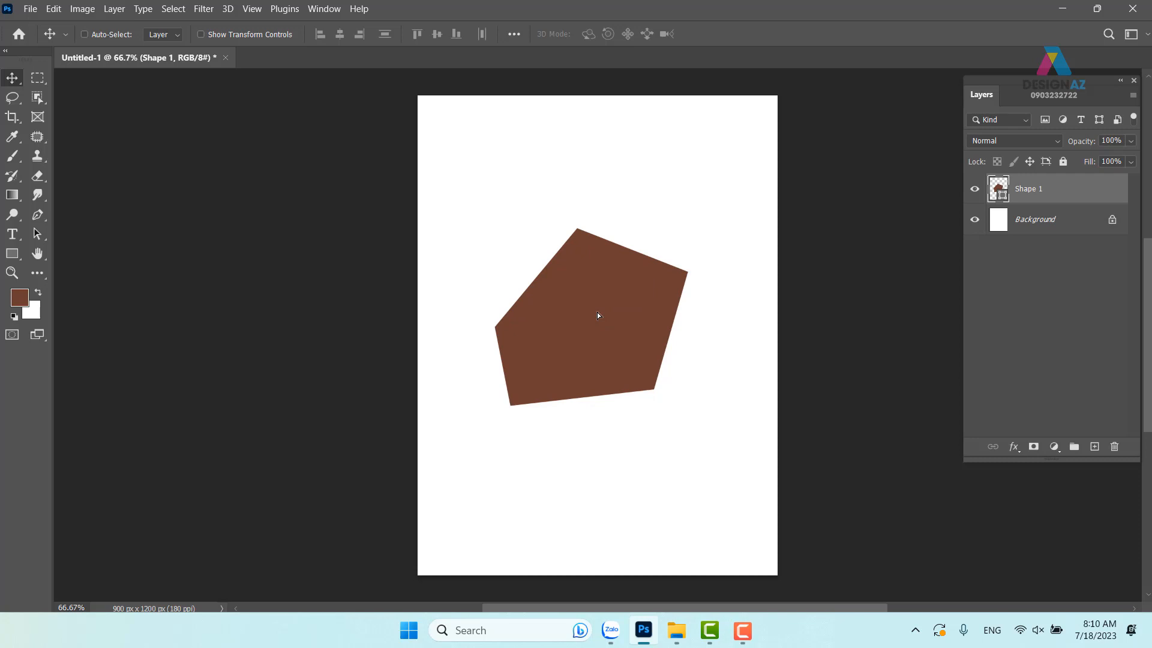
{"action": "key", "text": "p"}
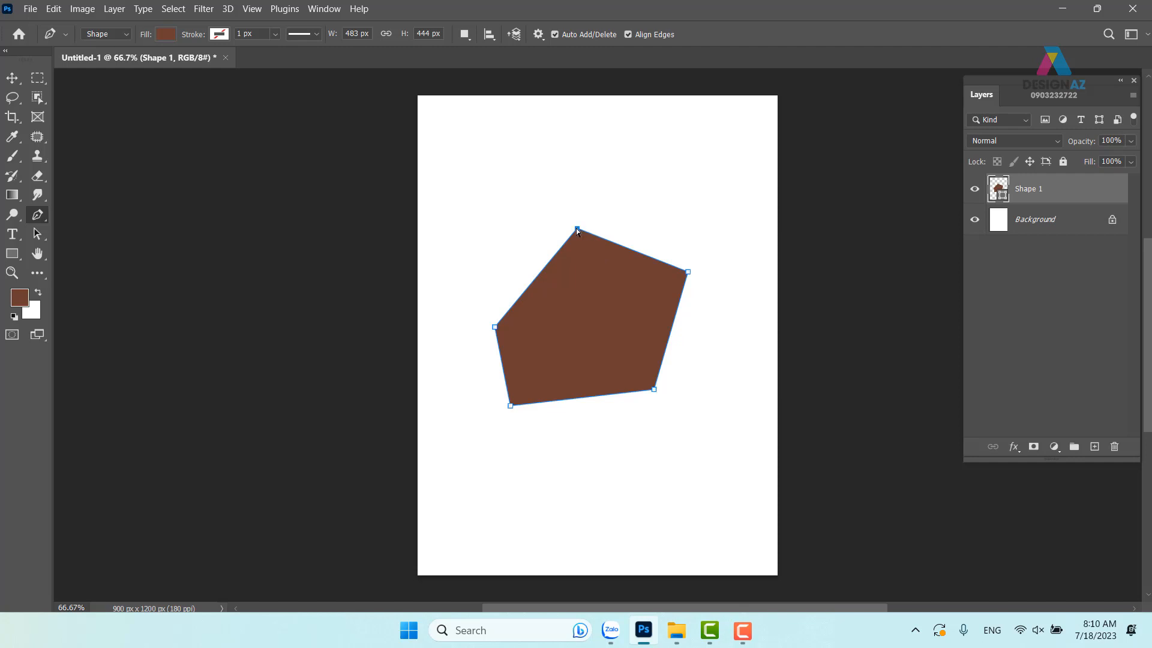
{"action": "left_click_drag", "start_coordinate": [577, 229], "coordinate": [541, 143]}
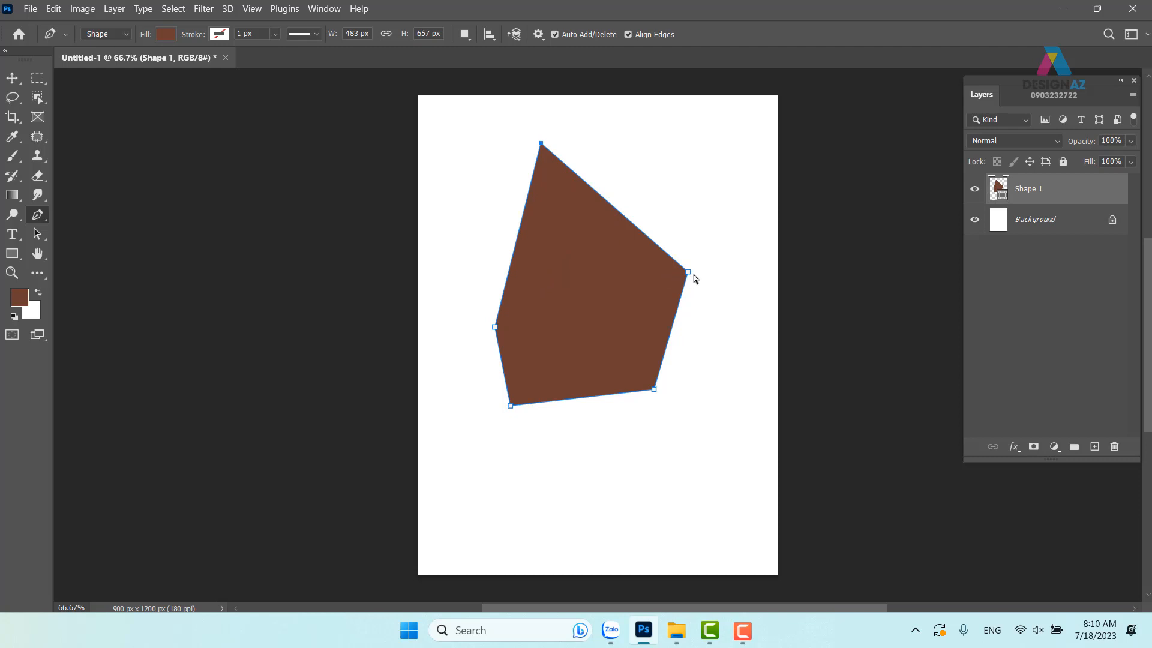
{"action": "left_click_drag", "start_coordinate": [688, 272], "coordinate": [762, 207]}
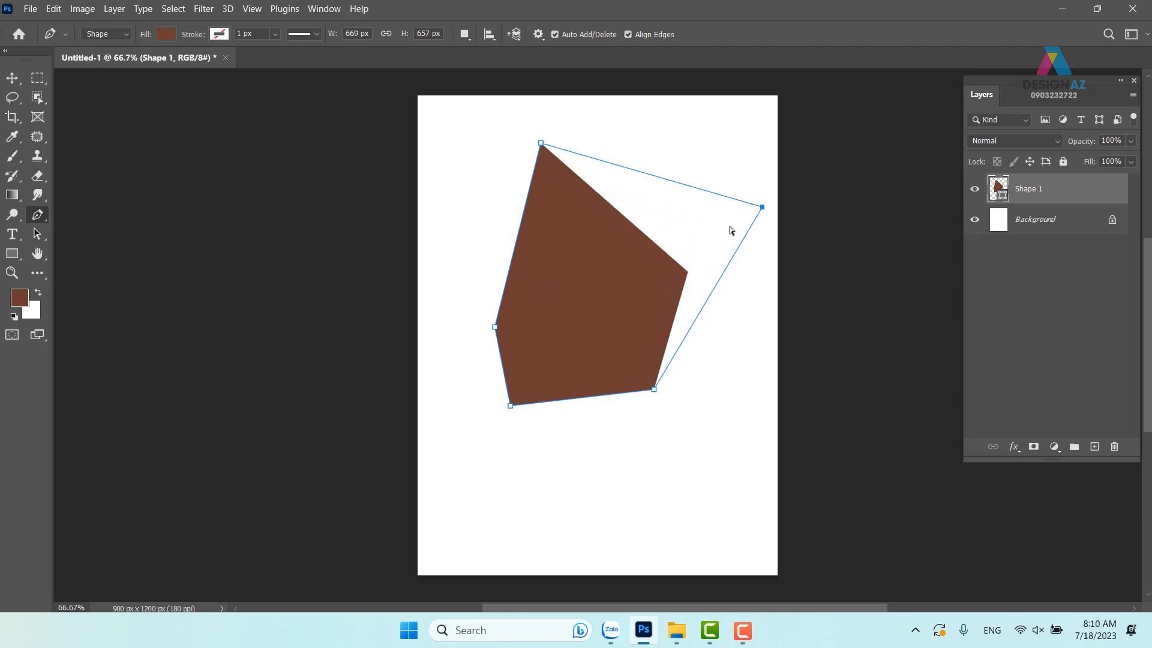
{"action": "left_click_drag", "start_coordinate": [498, 326], "coordinate": [445, 248]}
{"action": "left_click_drag", "start_coordinate": [654, 390], "coordinate": [737, 380]}
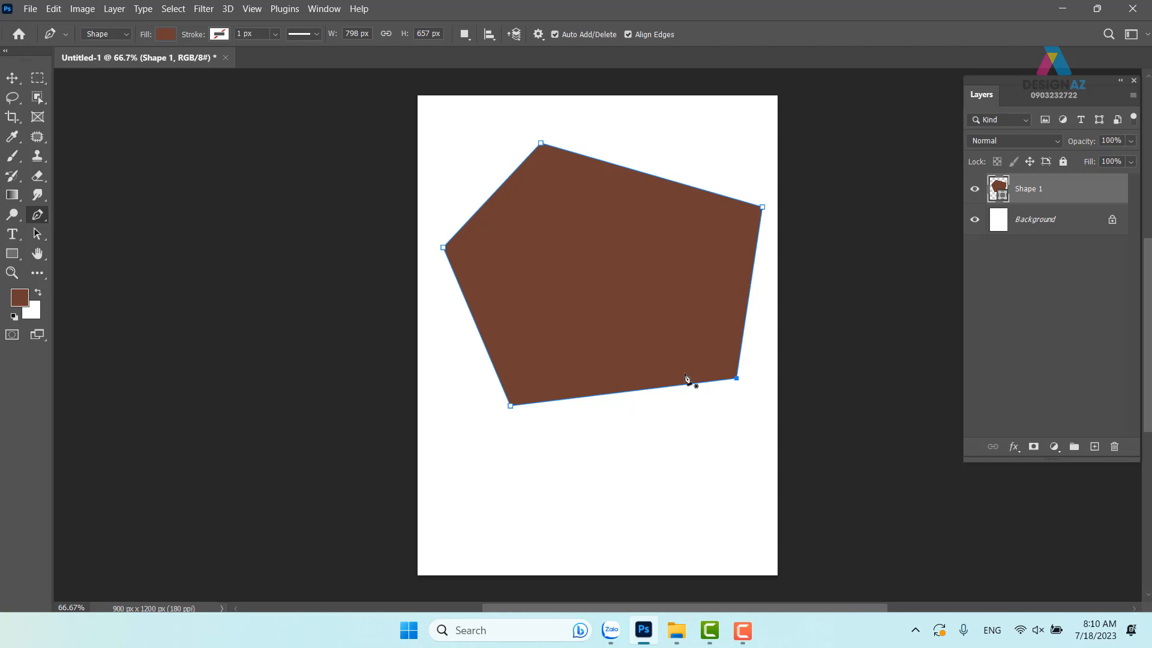
Step: Move the enlarged five-sided shape slightly downward and delete its layer
{"action": "left_click", "coordinate": [15, 79]}
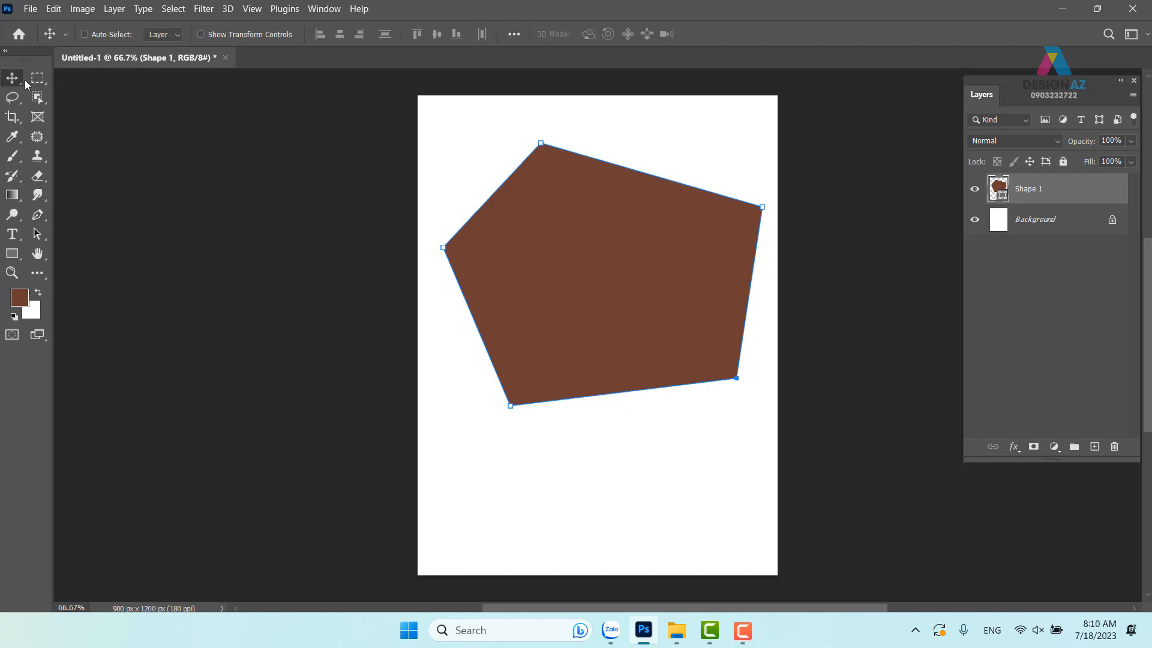
{"action": "left_click_drag", "start_coordinate": [655, 266], "coordinate": [645, 289]}
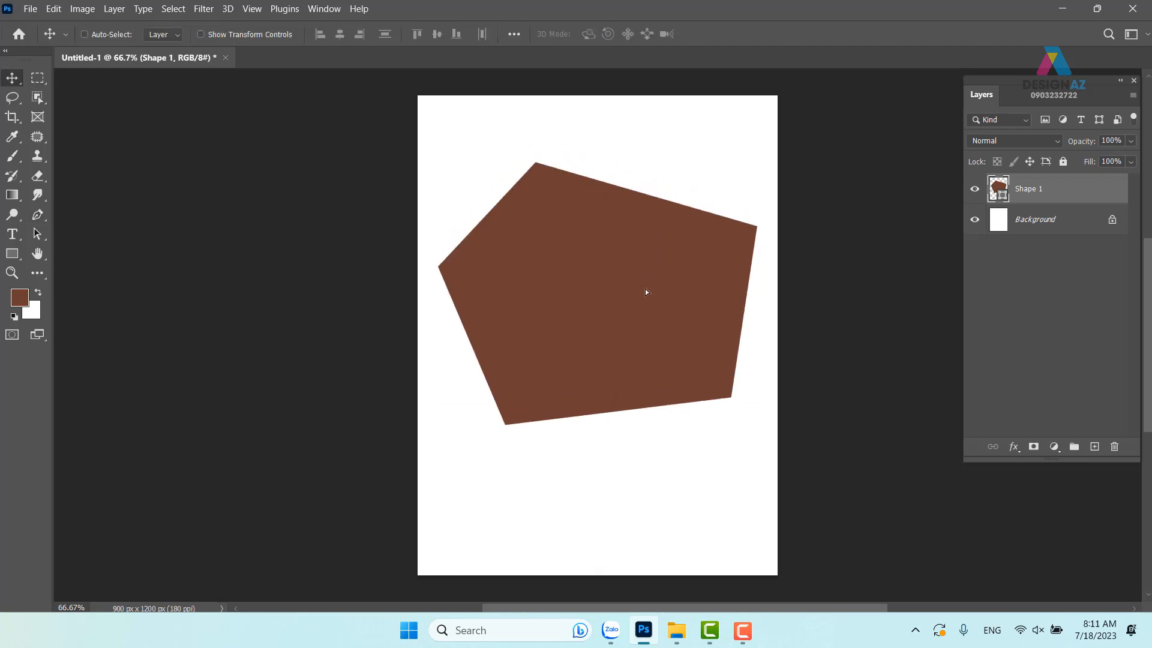
{"action": "key", "text": "Delete"}
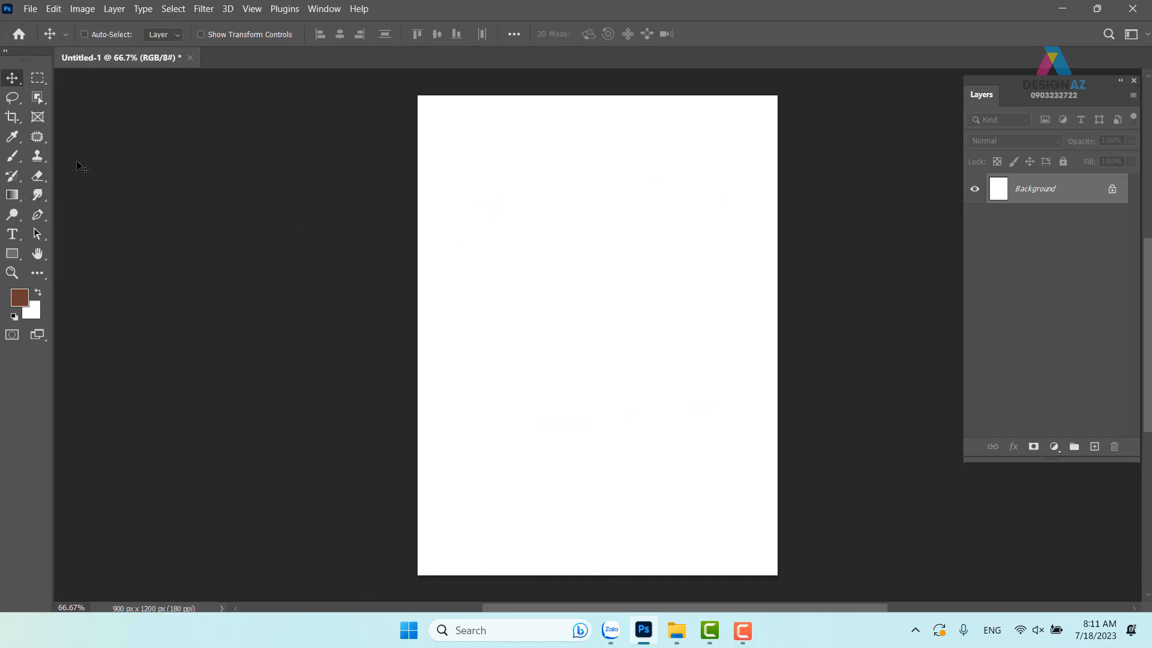
Step: Draw a closed six-sided path with the Pen tool in Path mode, enclosing the canvas's upper part above a peaked lower edge
{"action": "key", "text": "p"}
{"action": "left_click", "coordinate": [126, 34]}
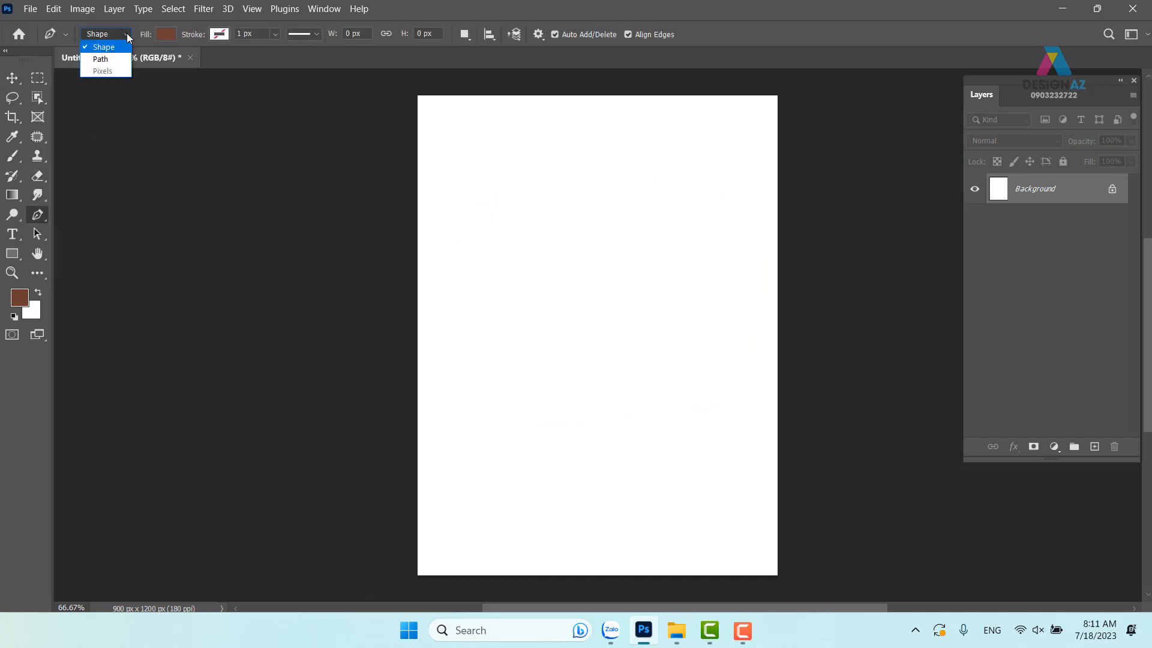
{"action": "left_click", "coordinate": [116, 60]}
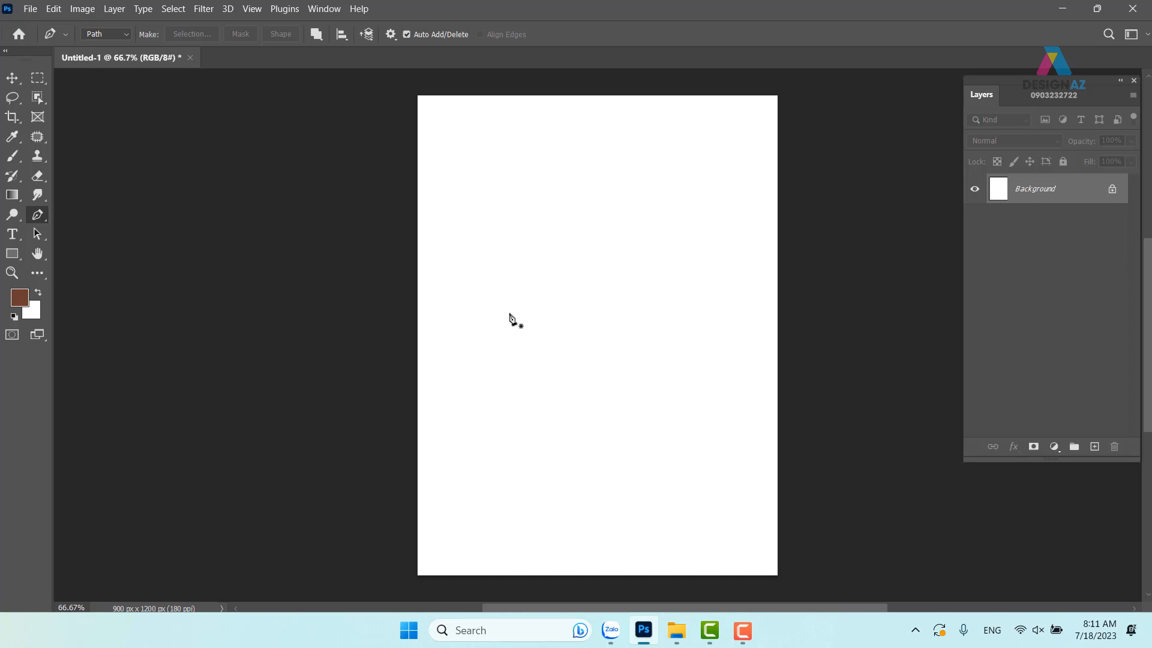
{"action": "left_click", "coordinate": [484, 311]}
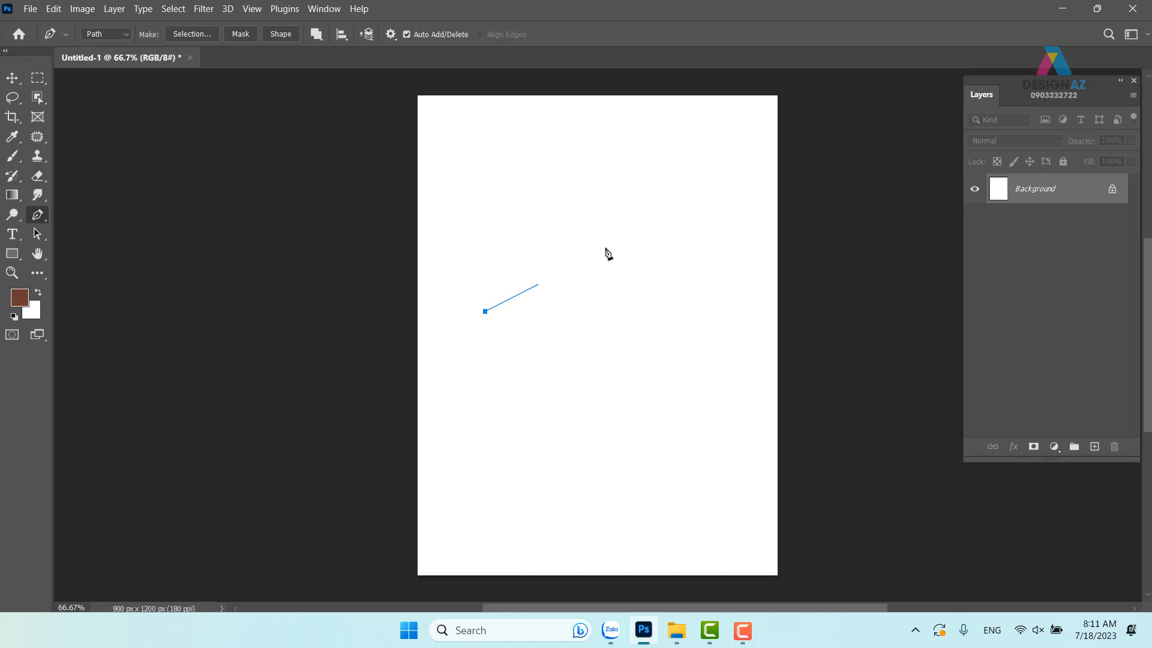
{"action": "left_click", "coordinate": [670, 212]}
{"action": "left_click", "coordinate": [789, 296]}
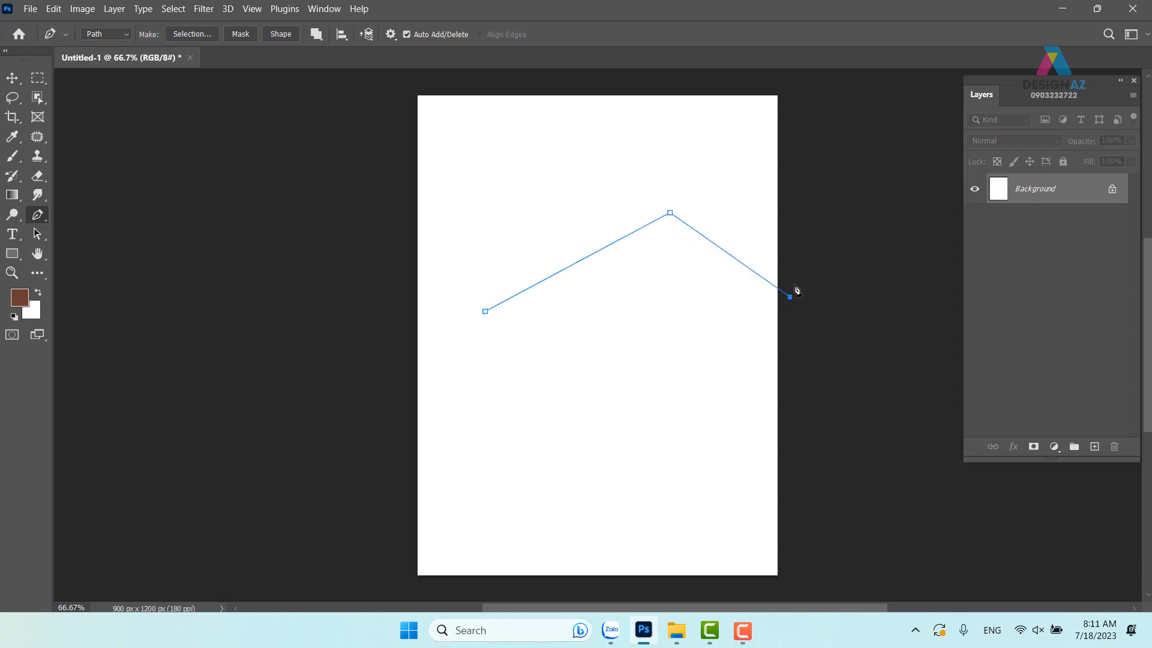
{"action": "left_click", "coordinate": [809, 83]}
{"action": "left_click", "coordinate": [341, 79]}
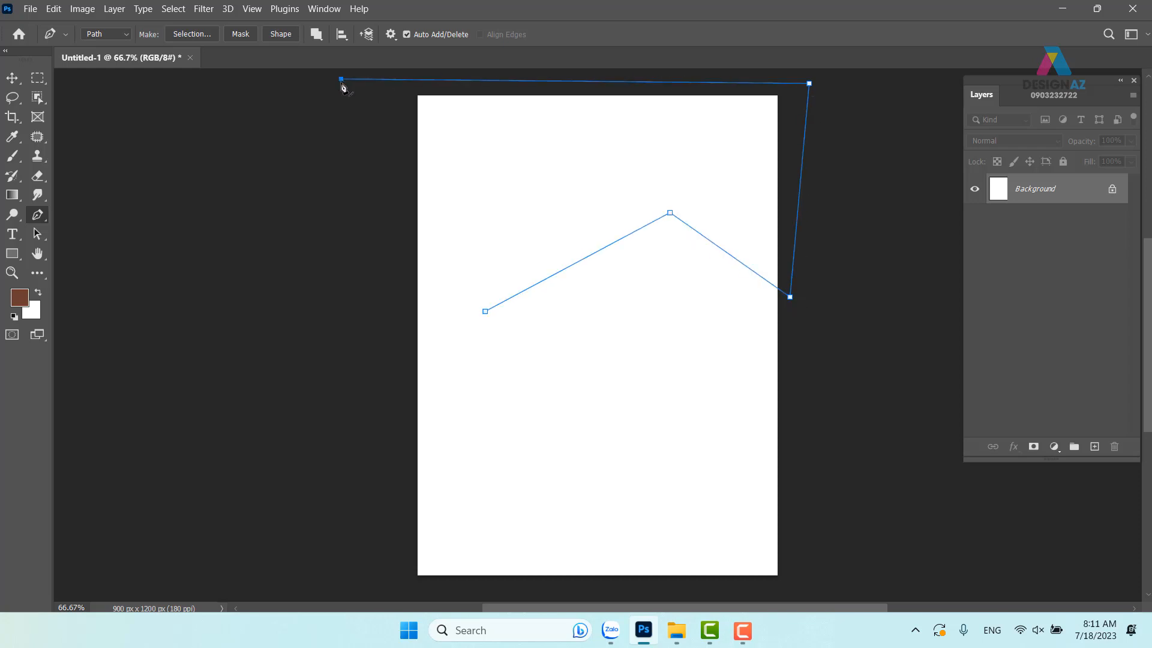
{"action": "left_click", "coordinate": [338, 340]}
{"action": "left_click", "coordinate": [484, 311]}
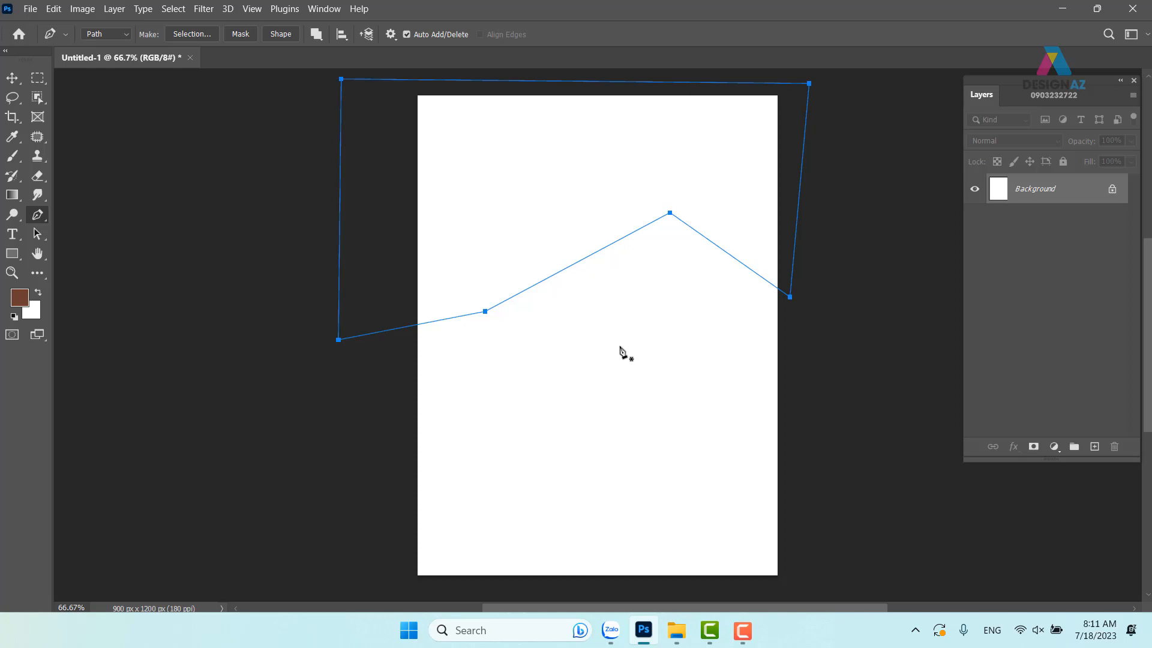
Step: Convert the six-sided path to a selection, fill it with the brown foreground color on a new layer, and deselect
{"action": "key", "text": "ctrl+Return"}
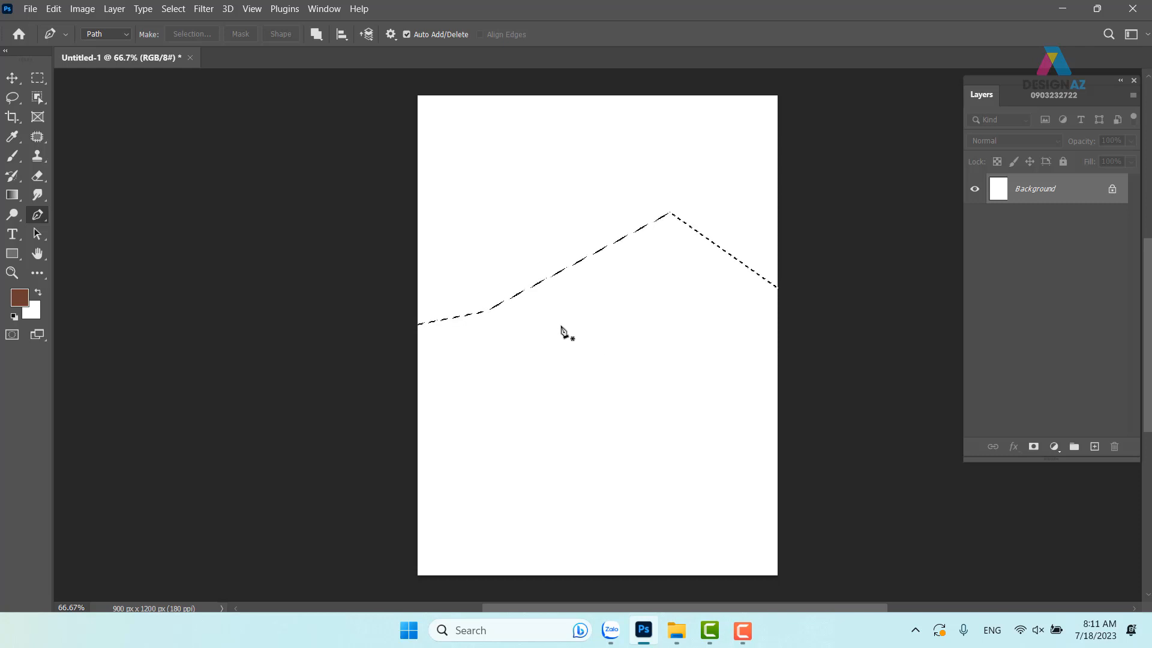
{"action": "left_click", "coordinate": [1094, 446]}
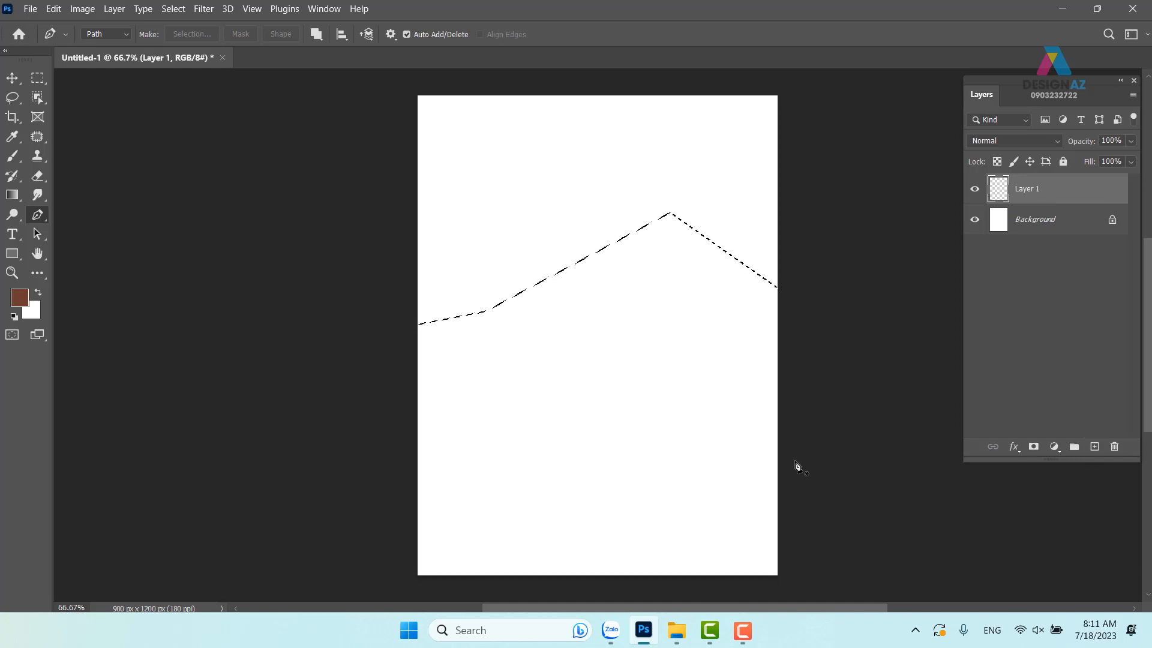
{"action": "key", "text": "alt+BackSpace"}
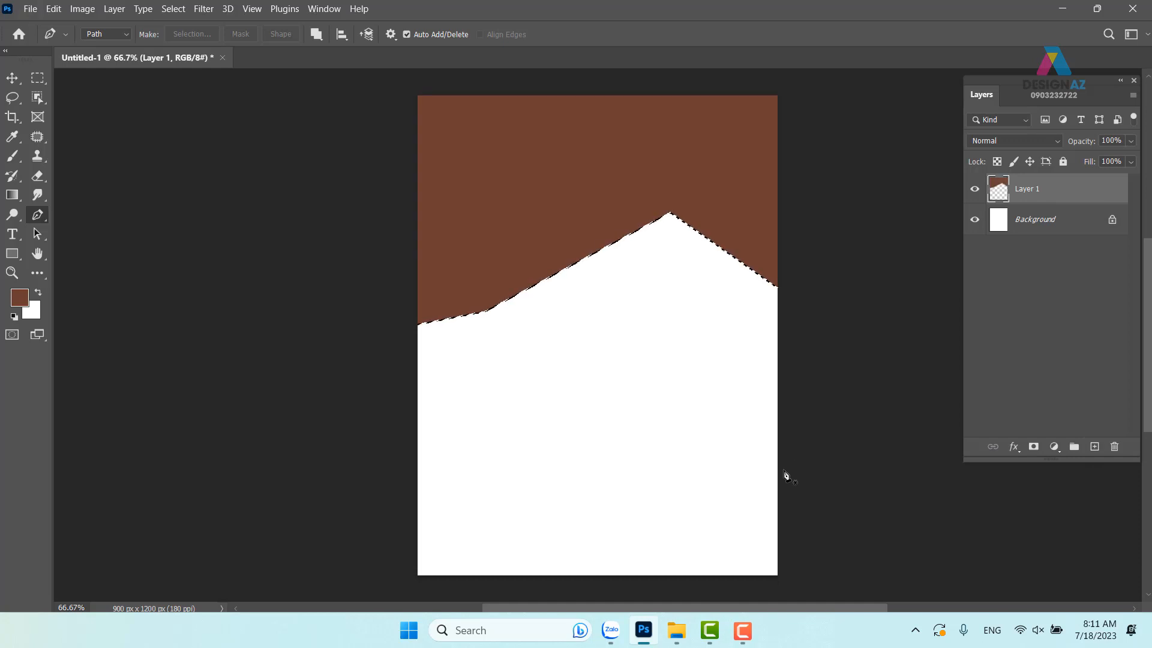
{"action": "key", "text": "ctrl+d"}
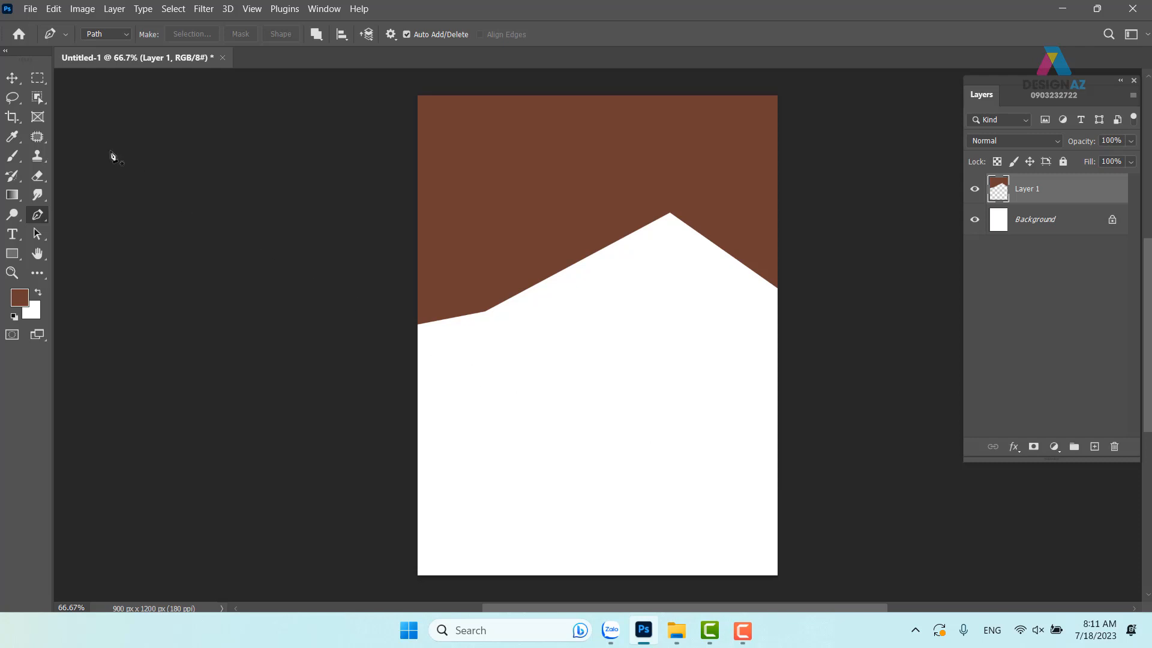
Step: Move the brown filled area about 35 px right and 72 px down, and delete its layer
{"action": "left_click", "coordinate": [13, 78]}
{"action": "left_click_drag", "start_coordinate": [648, 194], "coordinate": [660, 221]}
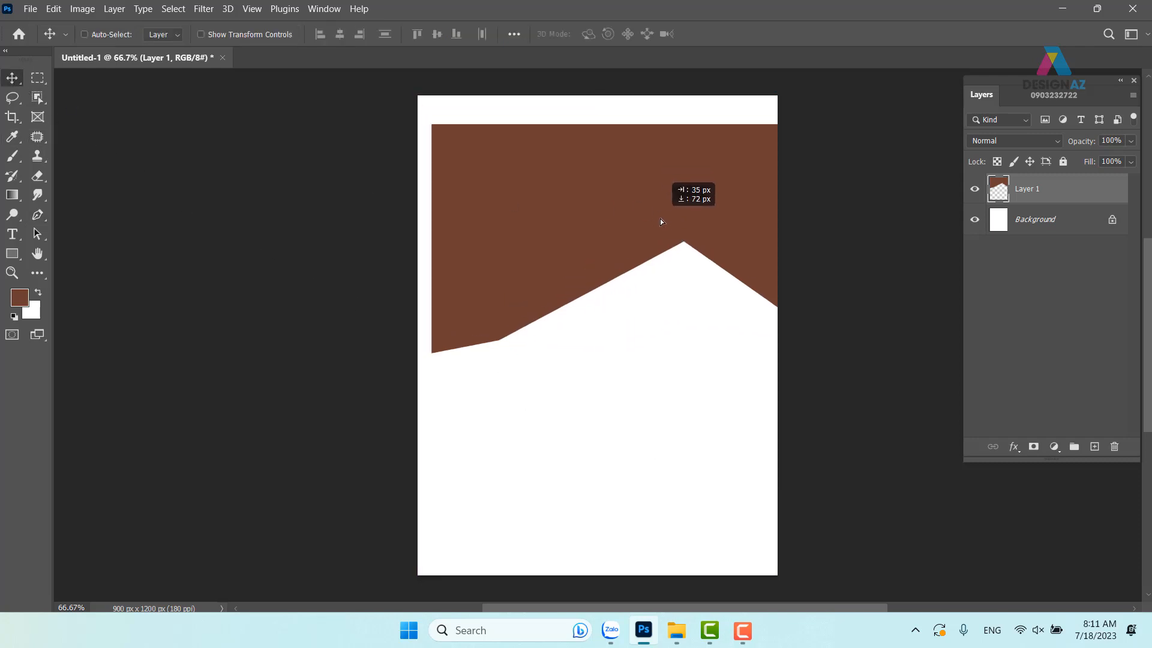
{"action": "key", "text": "Delete"}
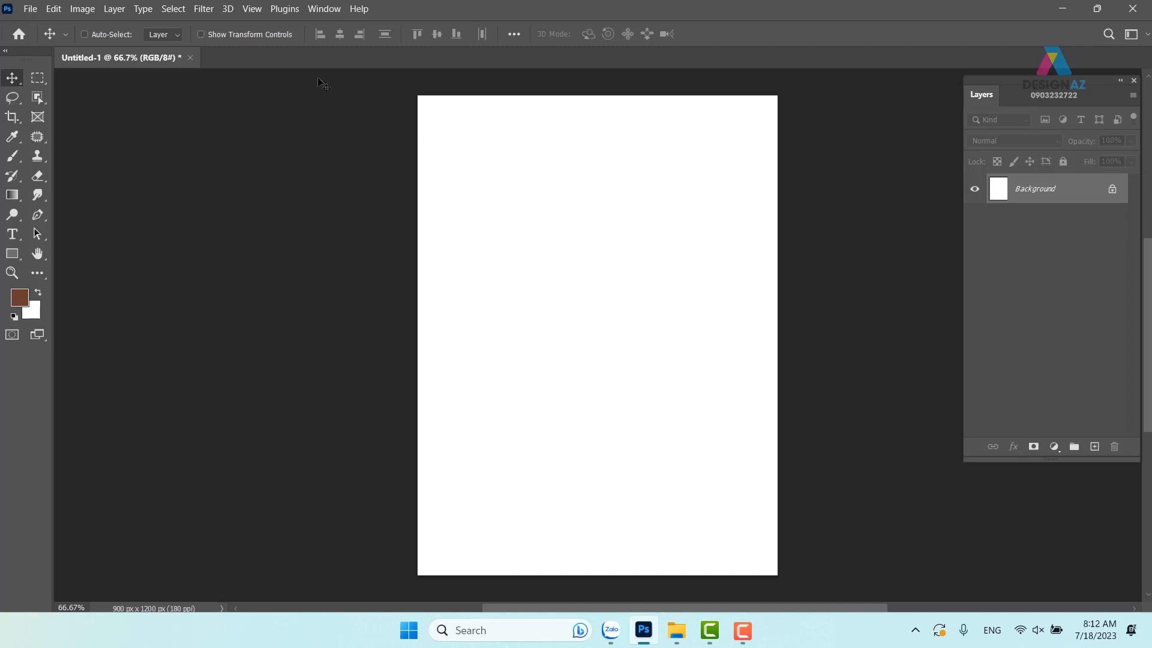
Step: Preview a new guide layout with 3 columns and 3 rows at row gutter 0, and cancel it
{"action": "left_click", "coordinate": [251, 9]}
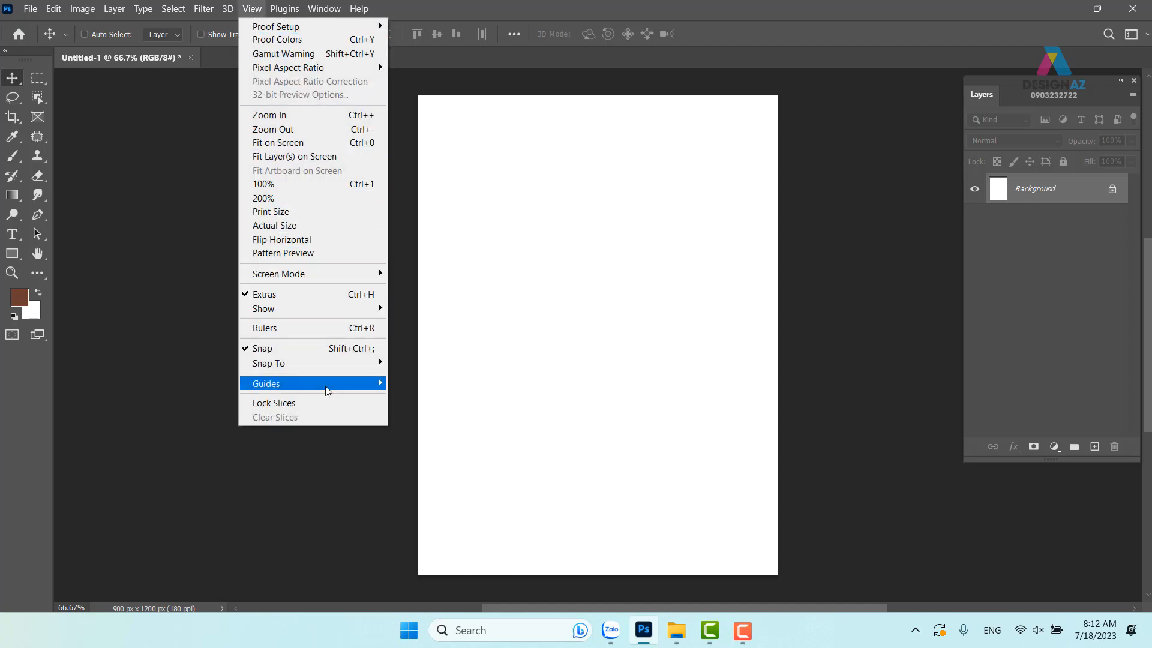
{"action": "mouse_move", "coordinate": [379, 385]}
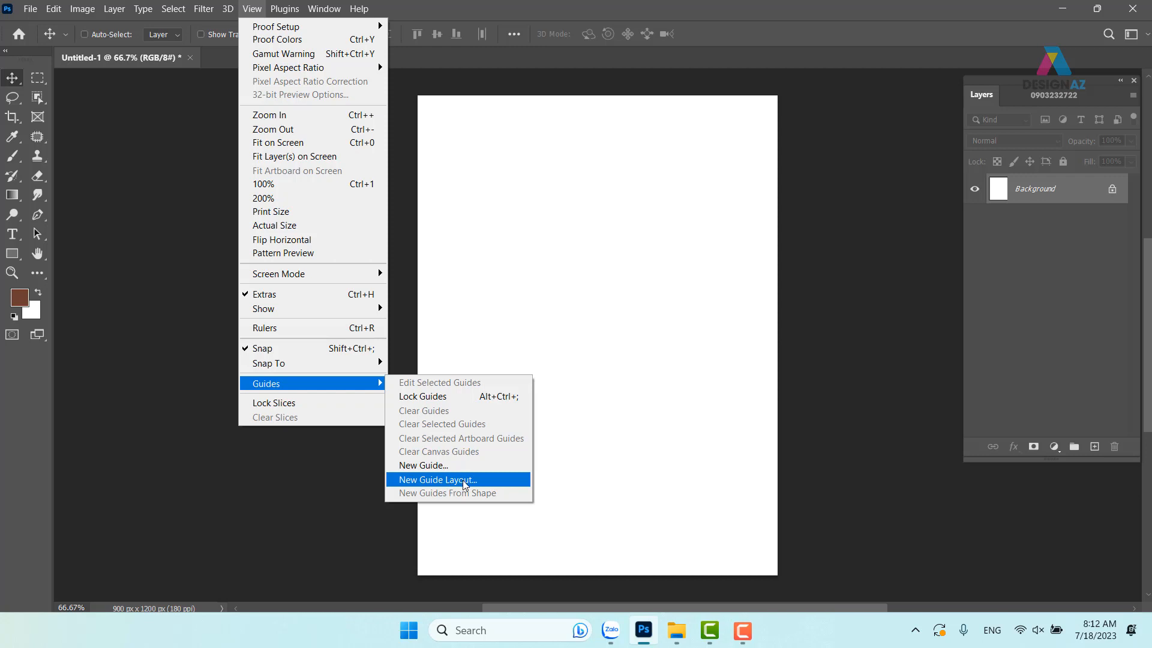
{"action": "left_click", "coordinate": [465, 483]}
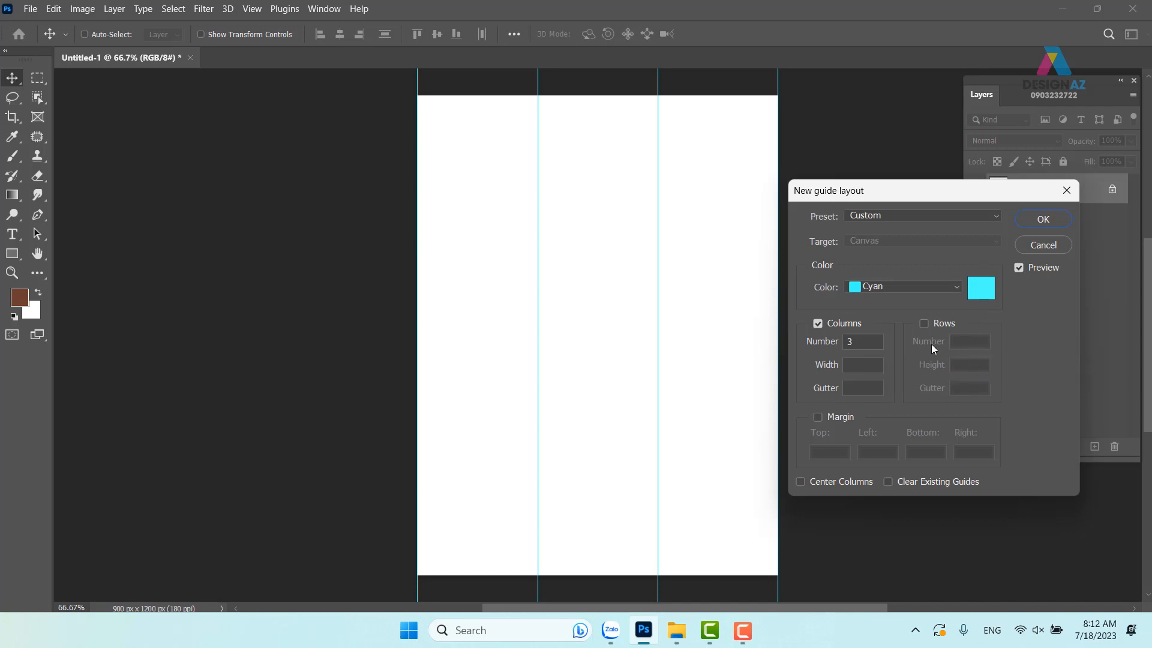
{"action": "left_click", "coordinate": [925, 325]}
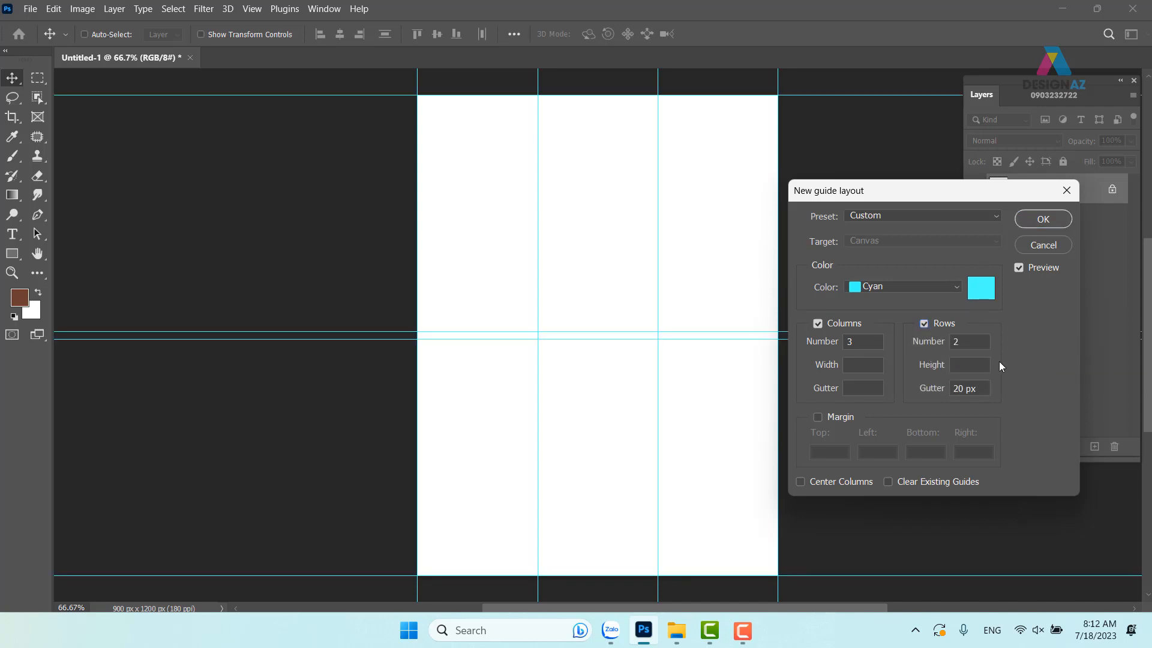
{"action": "left_click", "coordinate": [969, 340]}
{"action": "left_click_drag", "start_coordinate": [969, 341], "coordinate": [940, 341]}
{"action": "type", "text": "3"}
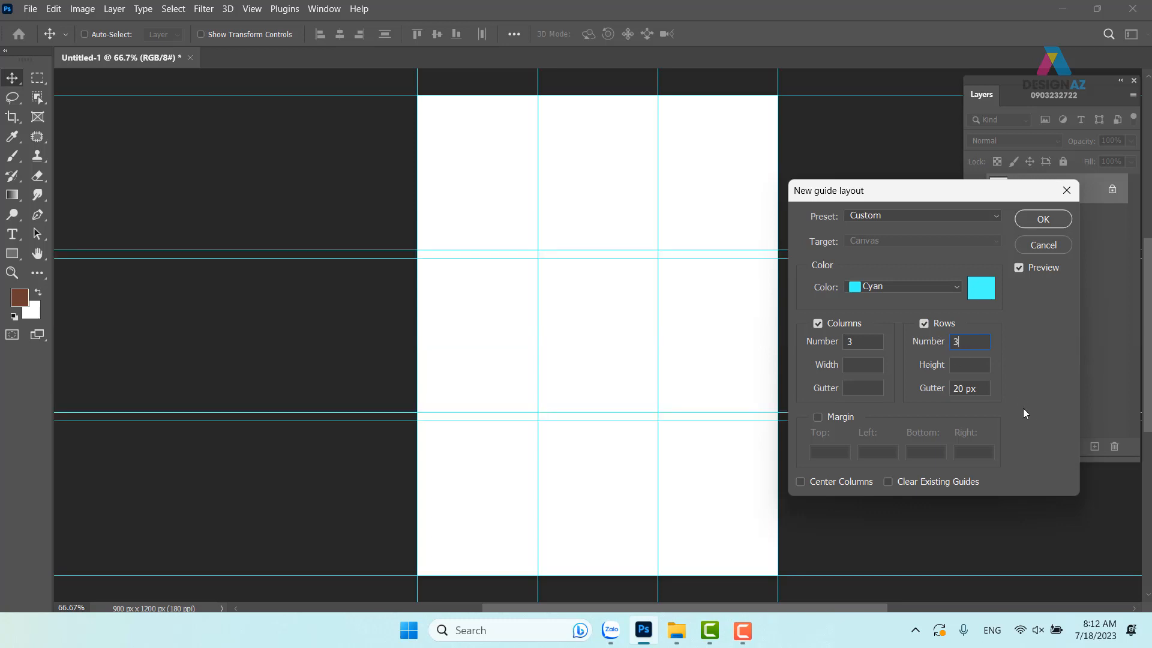
{"action": "left_click_drag", "start_coordinate": [986, 388], "coordinate": [919, 386]}
{"action": "type", "text": "0"}
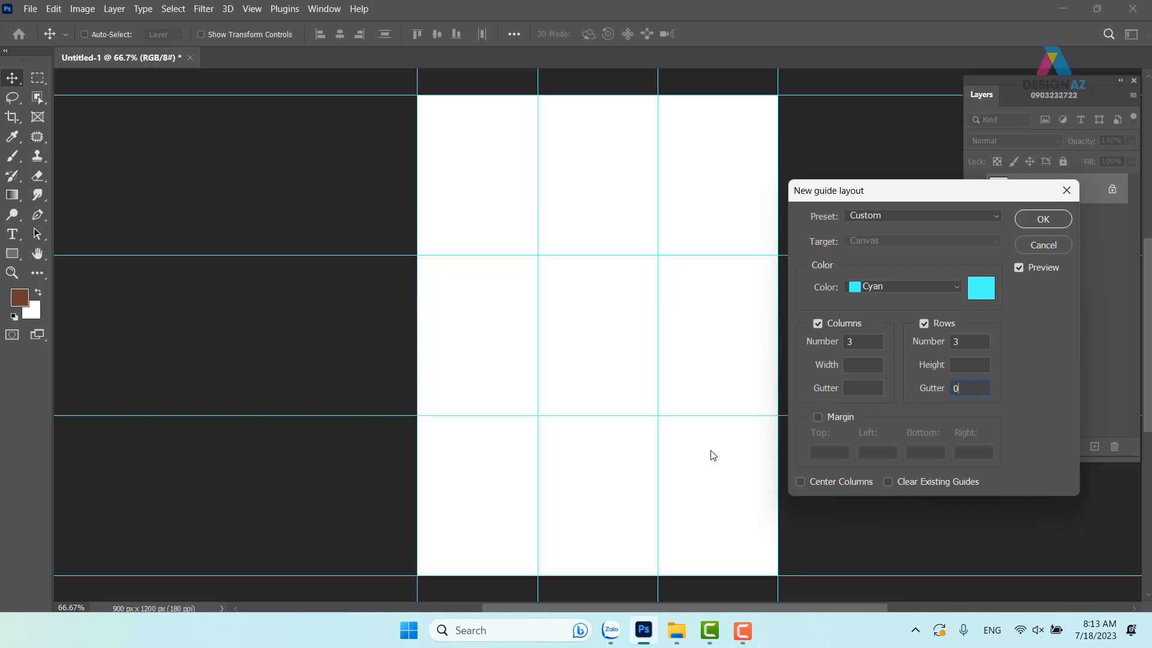
{"action": "left_click", "coordinate": [1054, 246]}
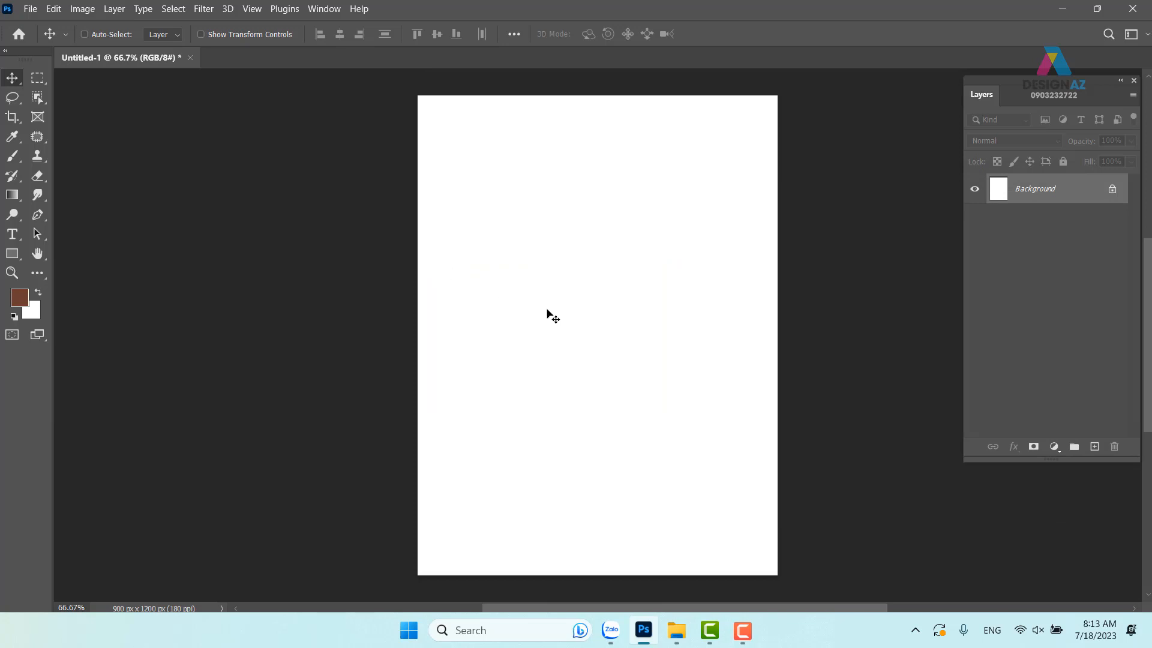
Step: Draw a closed four-sided path with the Pen tool around the canvas's upper part, its lower edge rising diagonally from left to right
{"action": "key", "text": "p"}
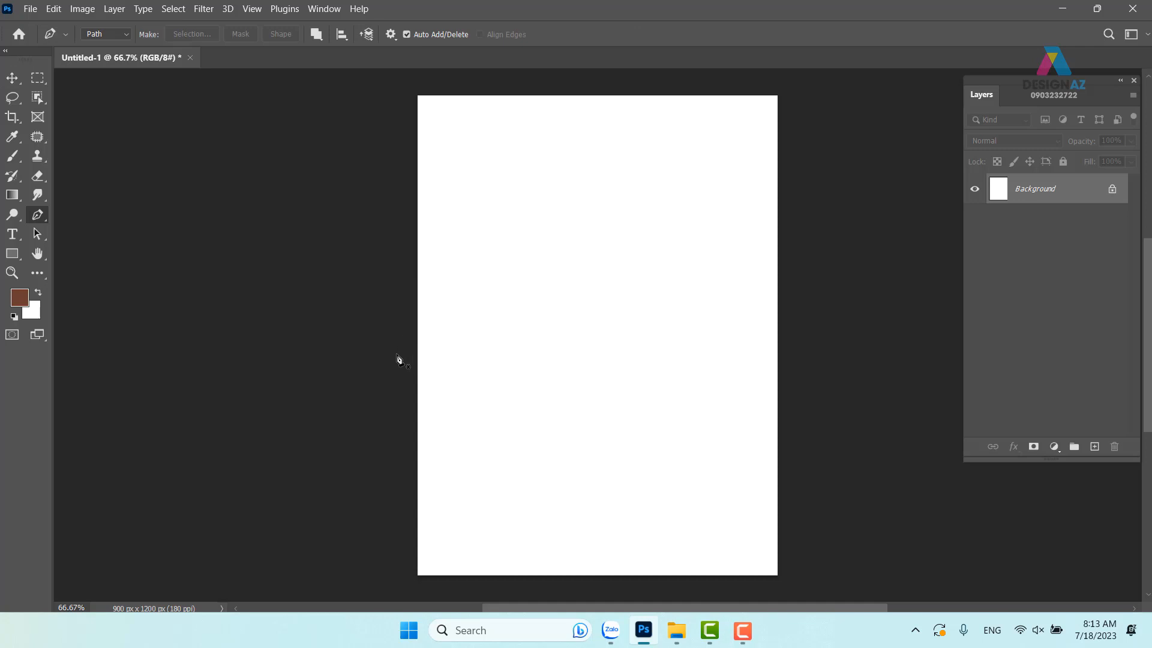
{"action": "left_click", "coordinate": [407, 343]}
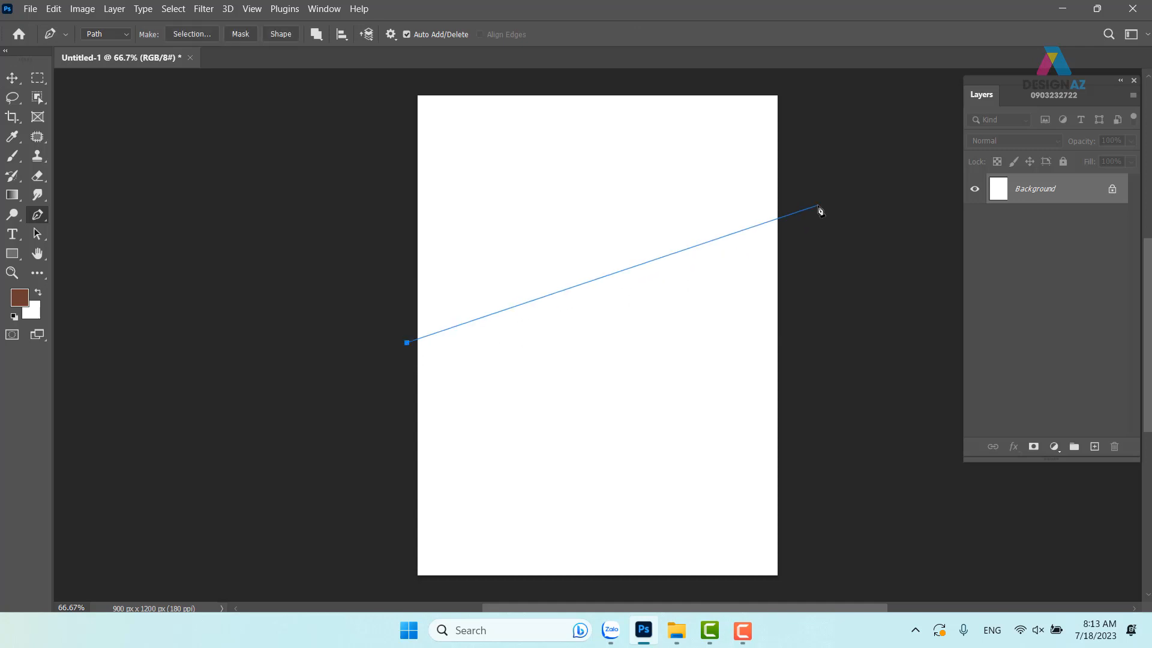
{"action": "key", "text": "ctrl+z"}
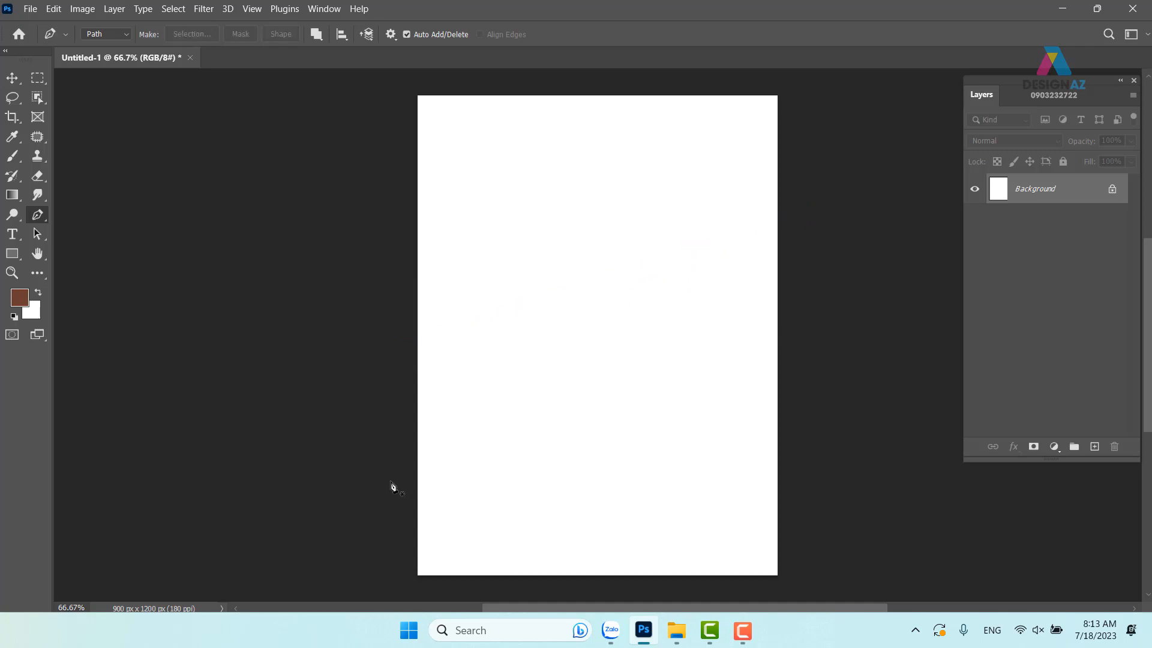
{"action": "left_click", "coordinate": [390, 480]}
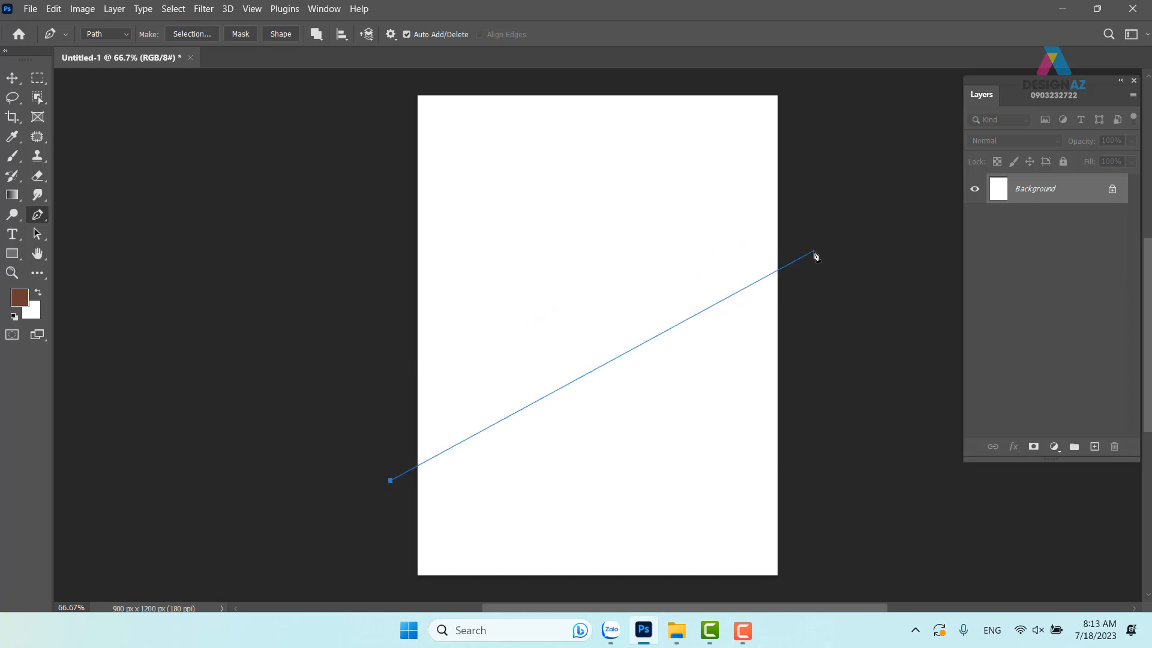
{"action": "left_click", "coordinate": [811, 79]}
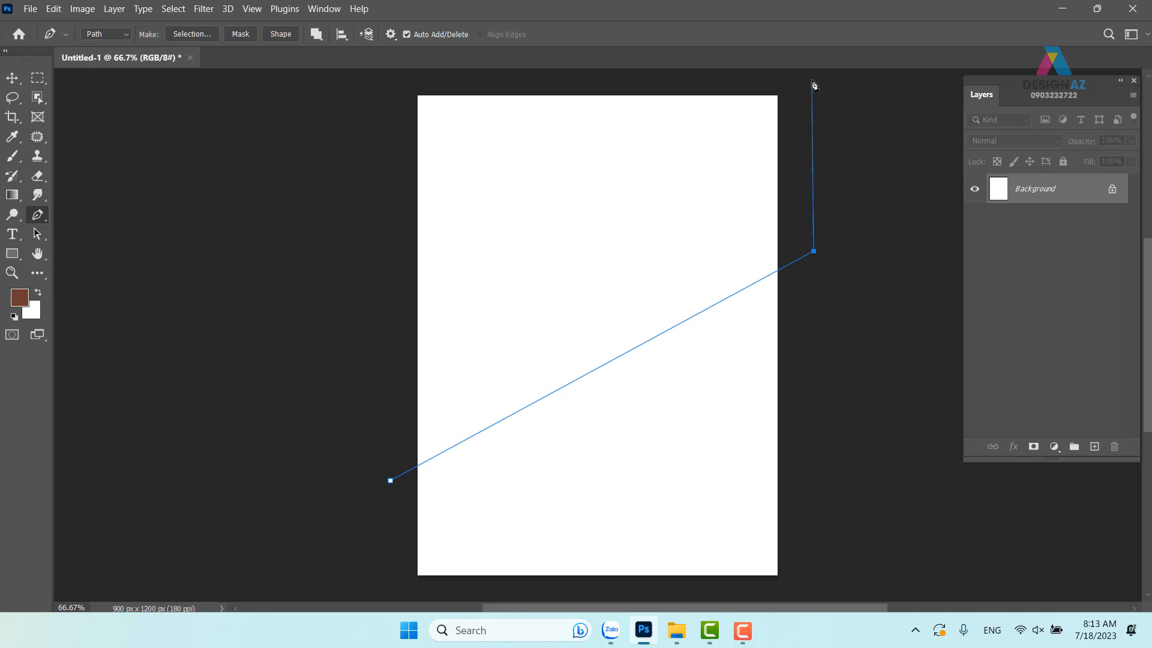
{"action": "left_click", "coordinate": [392, 80]}
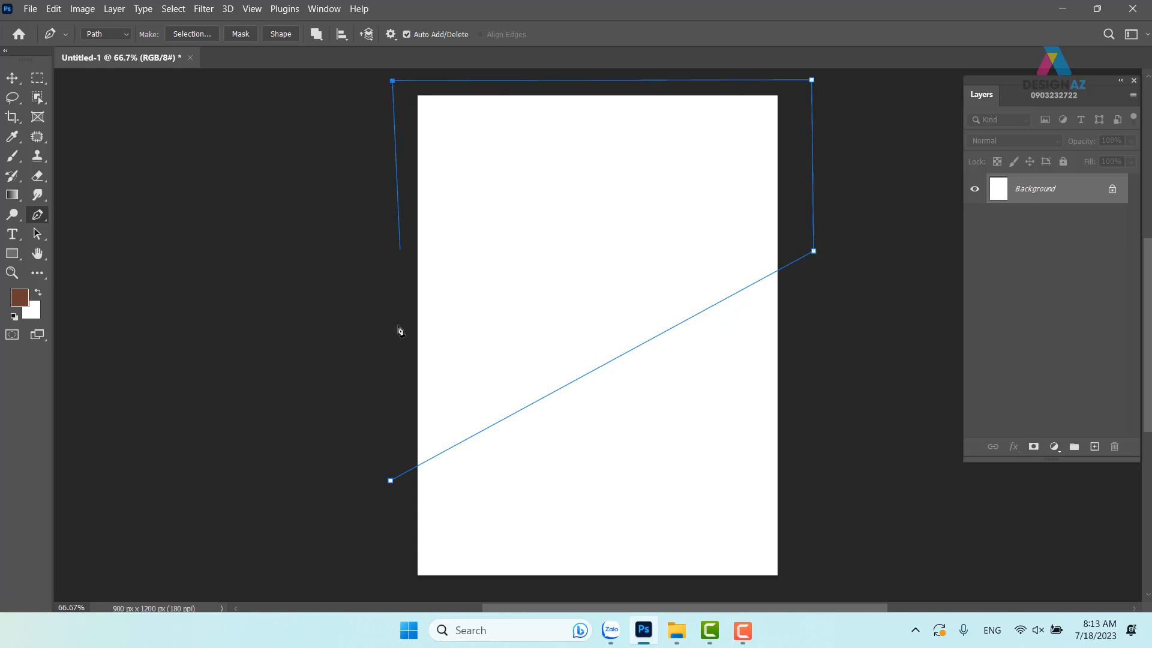
{"action": "left_click", "coordinate": [391, 481]}
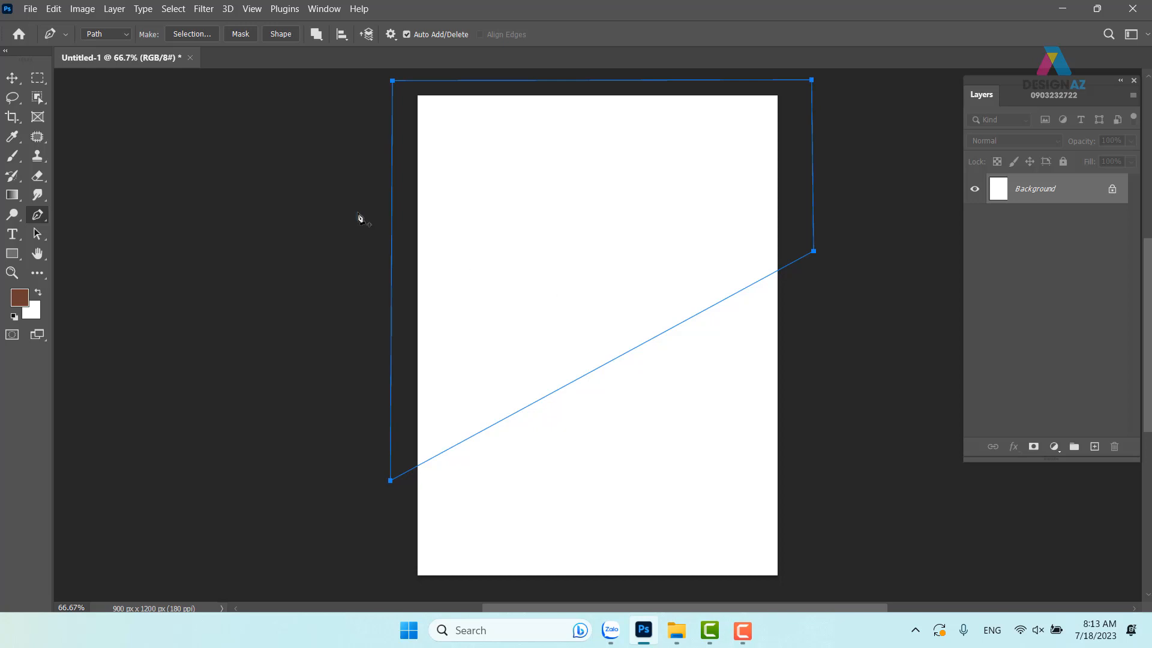
Step: Shift the anchor point at the right end of the path's diagonal edge slightly downward
{"action": "left_click", "coordinate": [12, 78]}
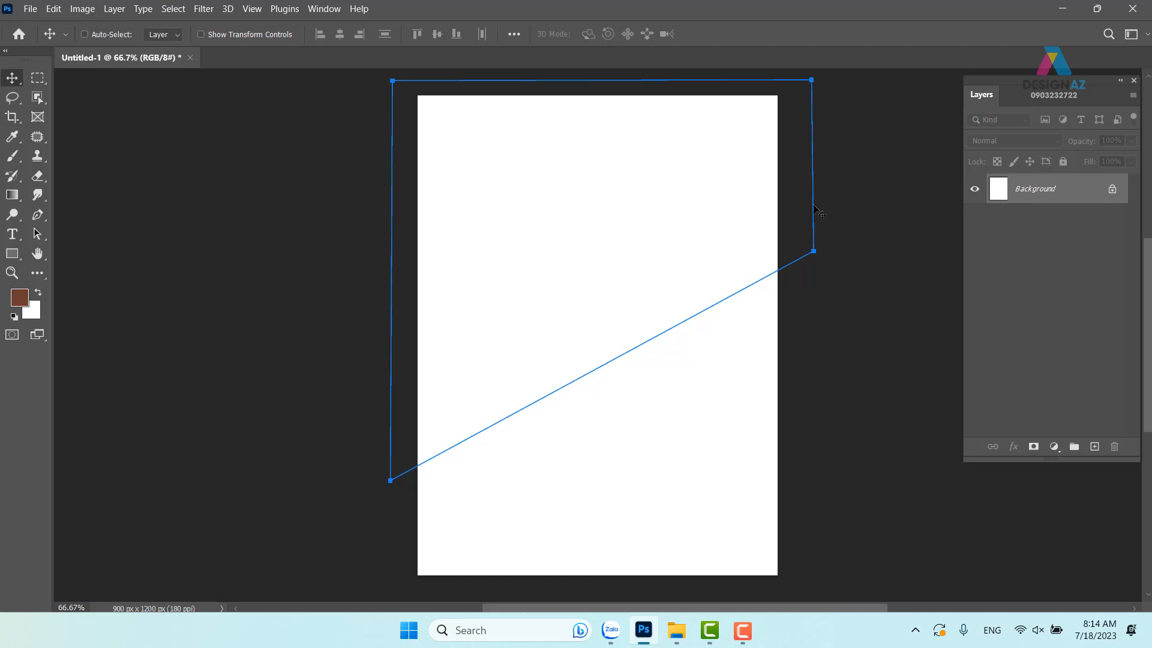
{"action": "key", "text": "ctrl"}
{"action": "key", "text": "p"}
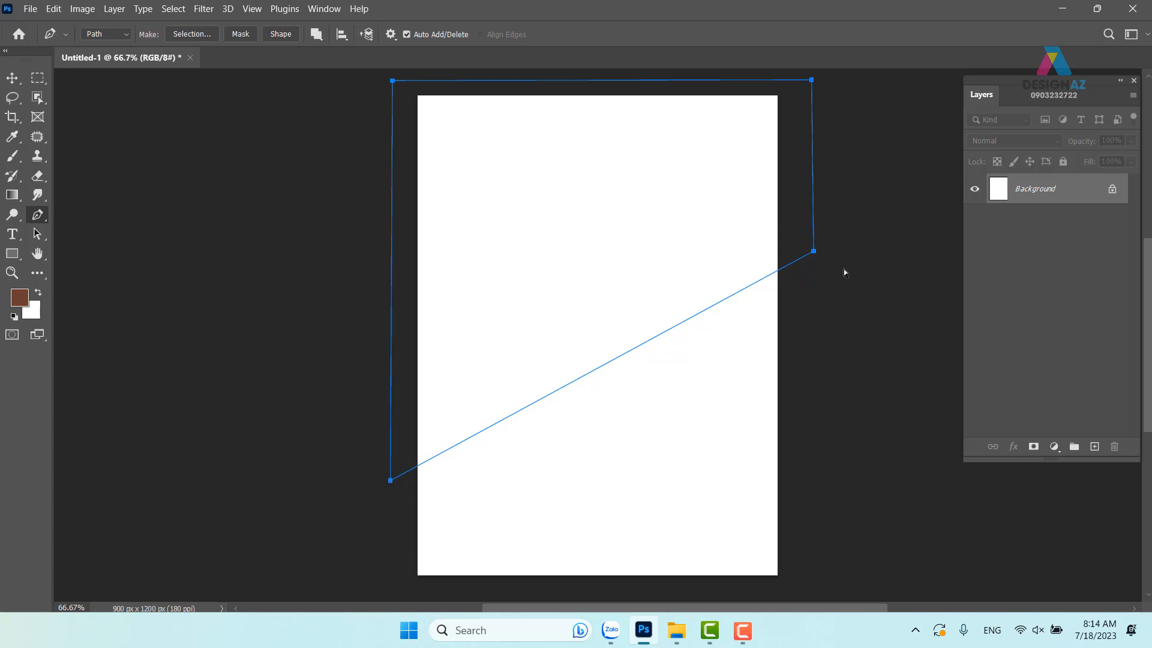
{"action": "mouse_move", "coordinate": [813, 251]}
{"action": "left_mouse_down"}
{"action": "mouse_move", "coordinate": [805, 276]}
{"action": "mouse_move", "coordinate": [808, 225]}
{"action": "mouse_move", "coordinate": [815, 256]}
{"action": "left_mouse_up"}
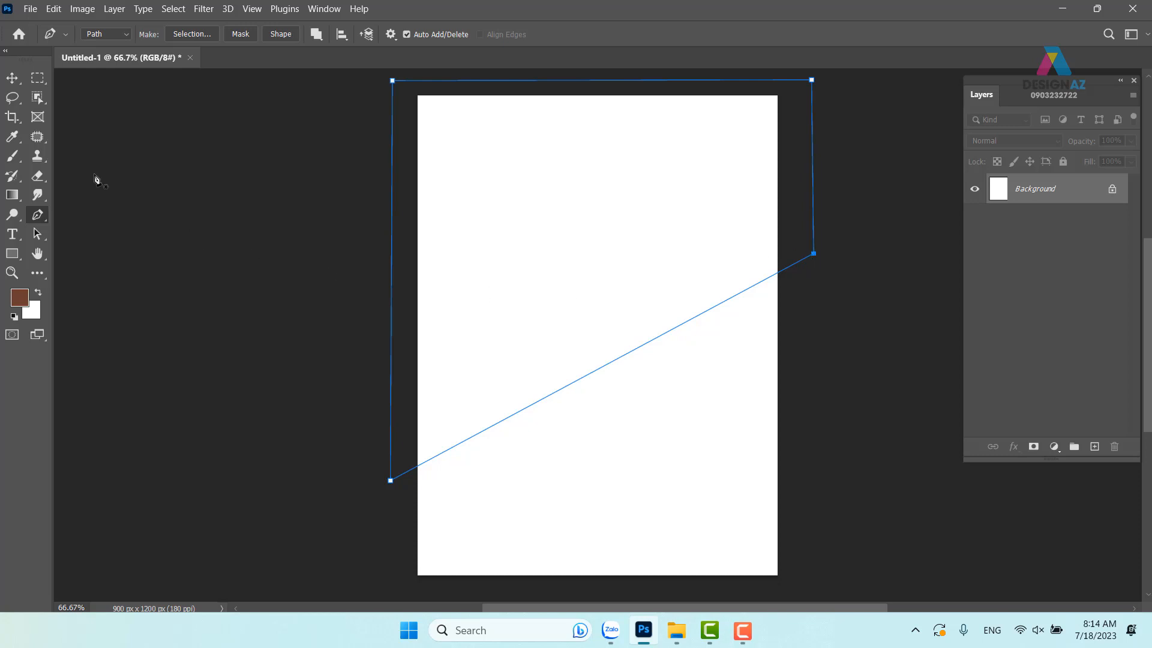
Step: Convert the four-sided path to a selection and add a new empty layer above the background
{"action": "left_click", "coordinate": [12, 77]}
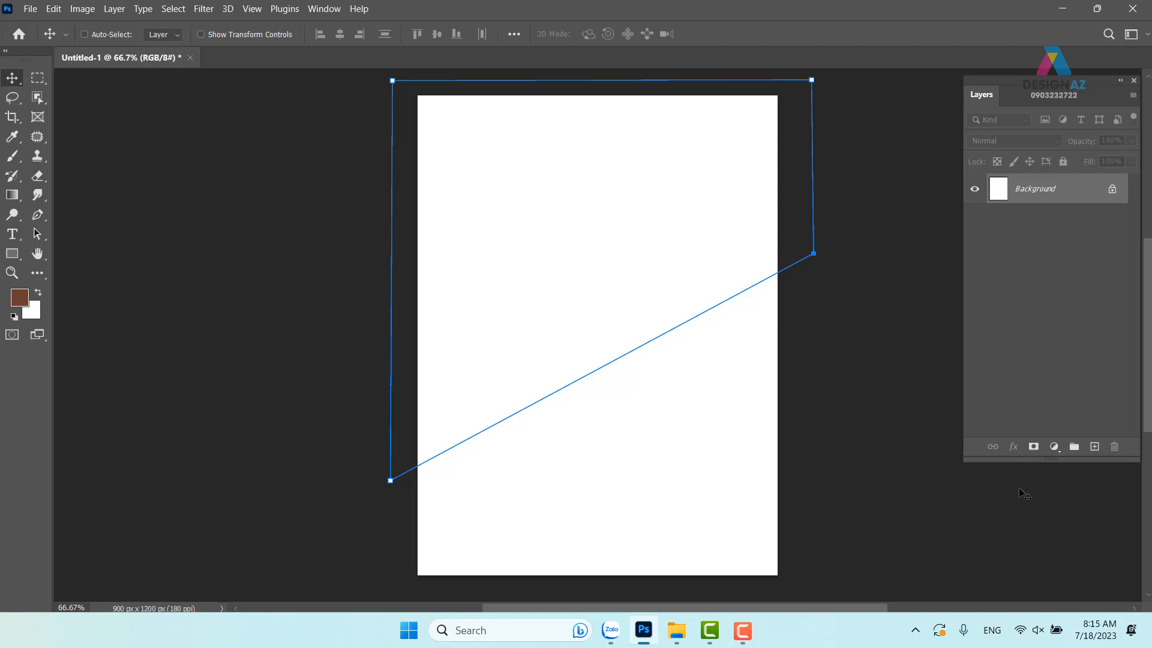
{"action": "key", "text": "ctrl+Return"}
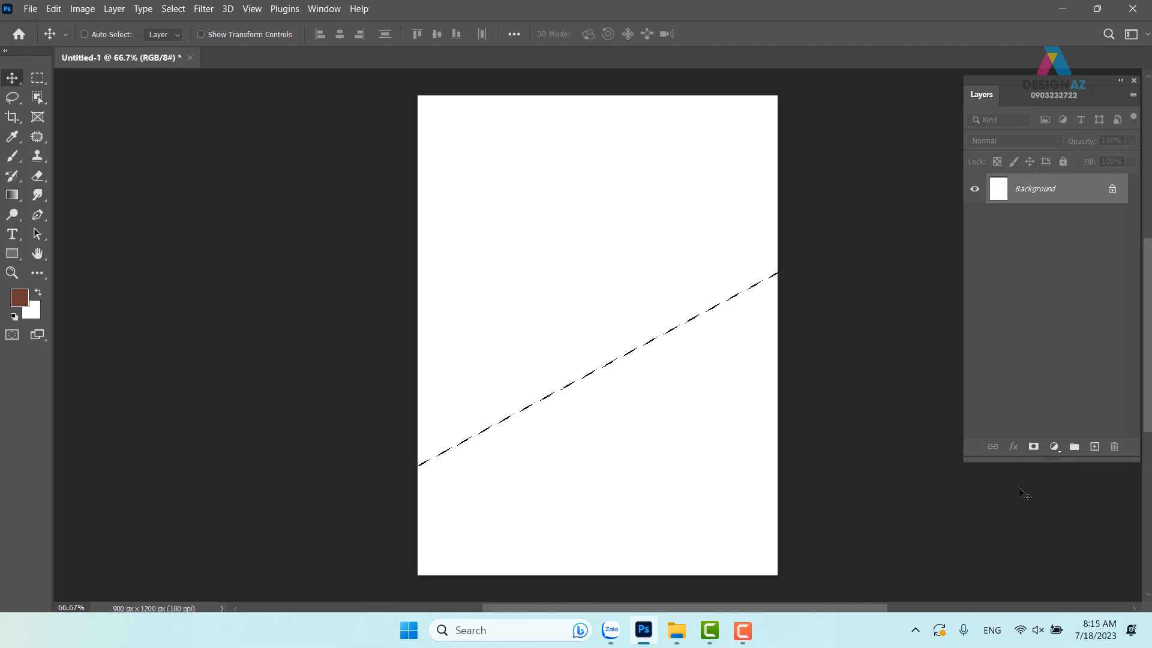
{"action": "left_click", "coordinate": [1094, 447]}
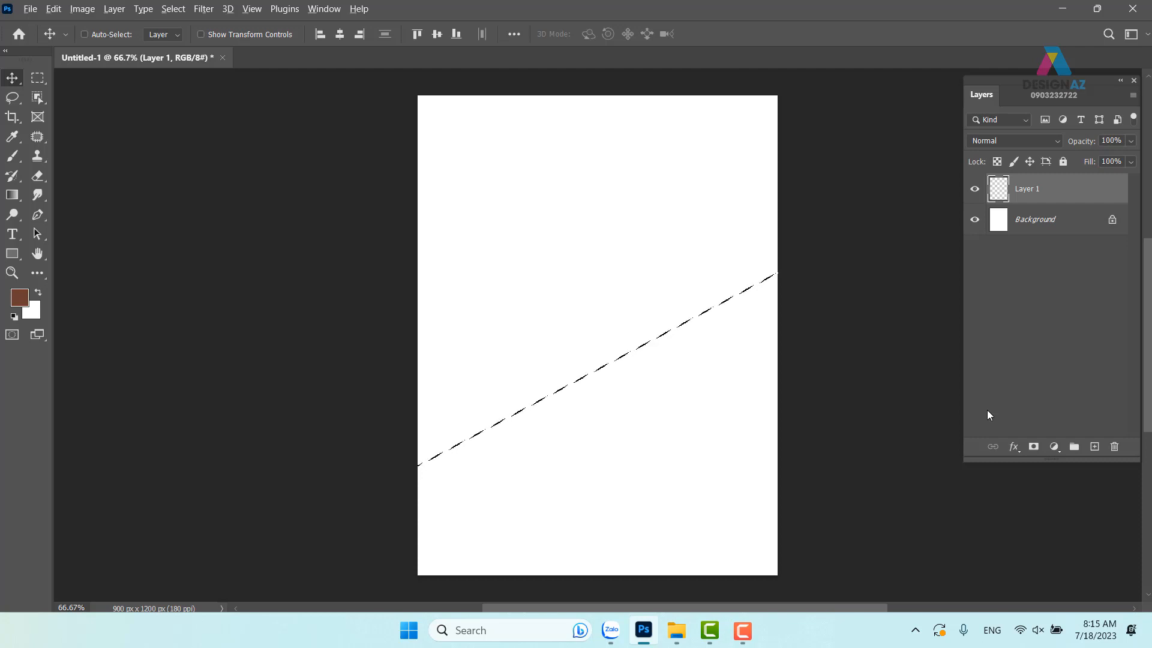
Step: Fill the diagonal selection on the empty layer with dark blue 003c79 instead of the brown foreground color, and deselect it
{"action": "key", "text": "alt+BackSpace"}
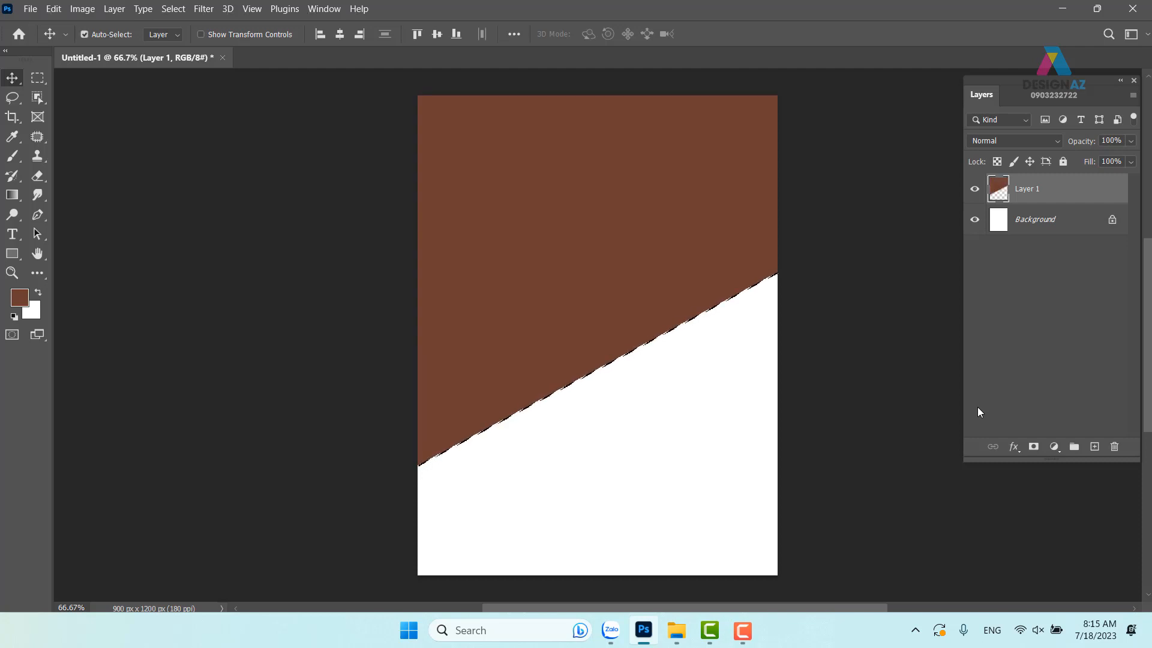
{"action": "key", "text": "ctrl+z"}
{"action": "left_click", "coordinate": [20, 297]}
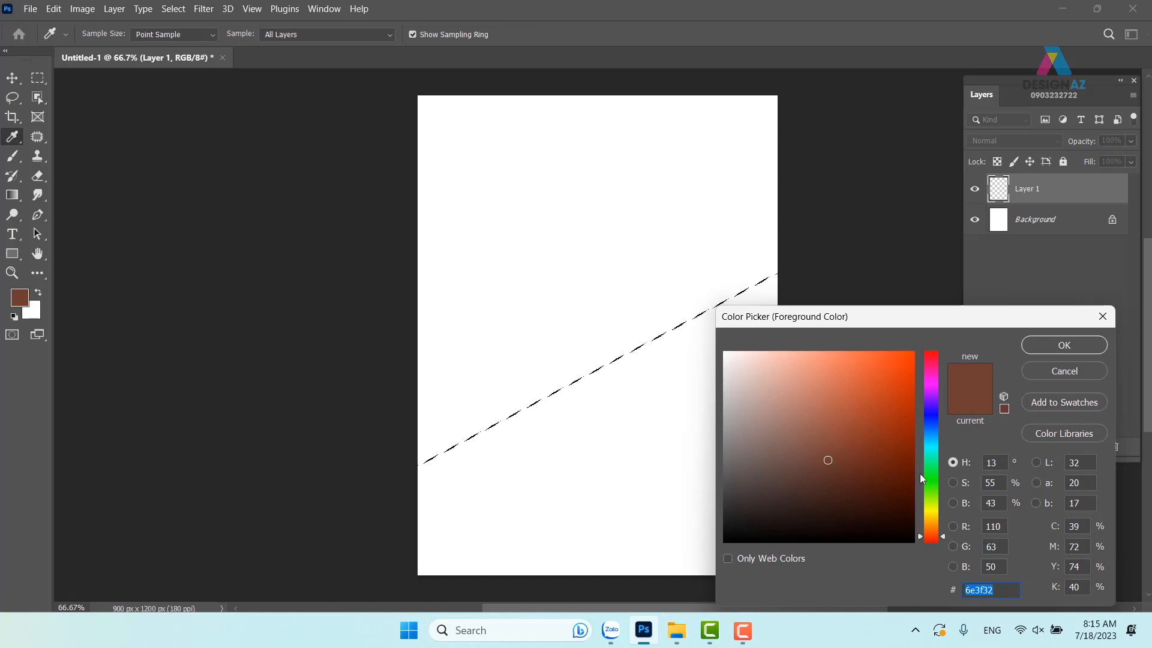
{"action": "type", "text": "003871"}
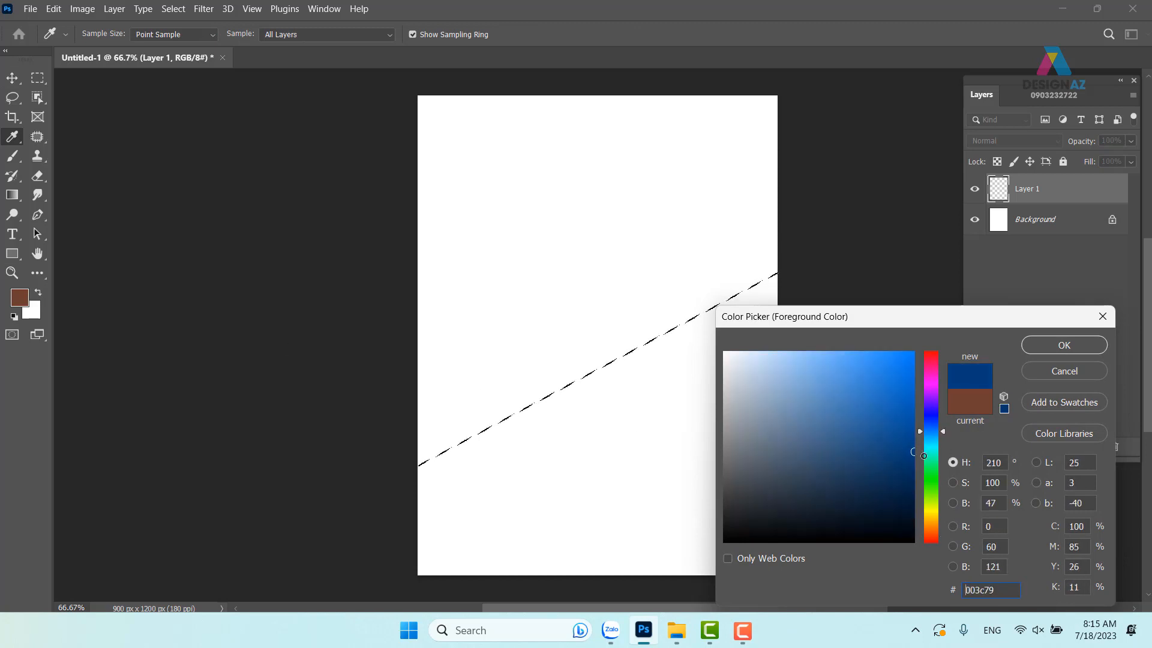
{"action": "left_click", "coordinate": [1058, 345]}
{"action": "key", "text": "v"}
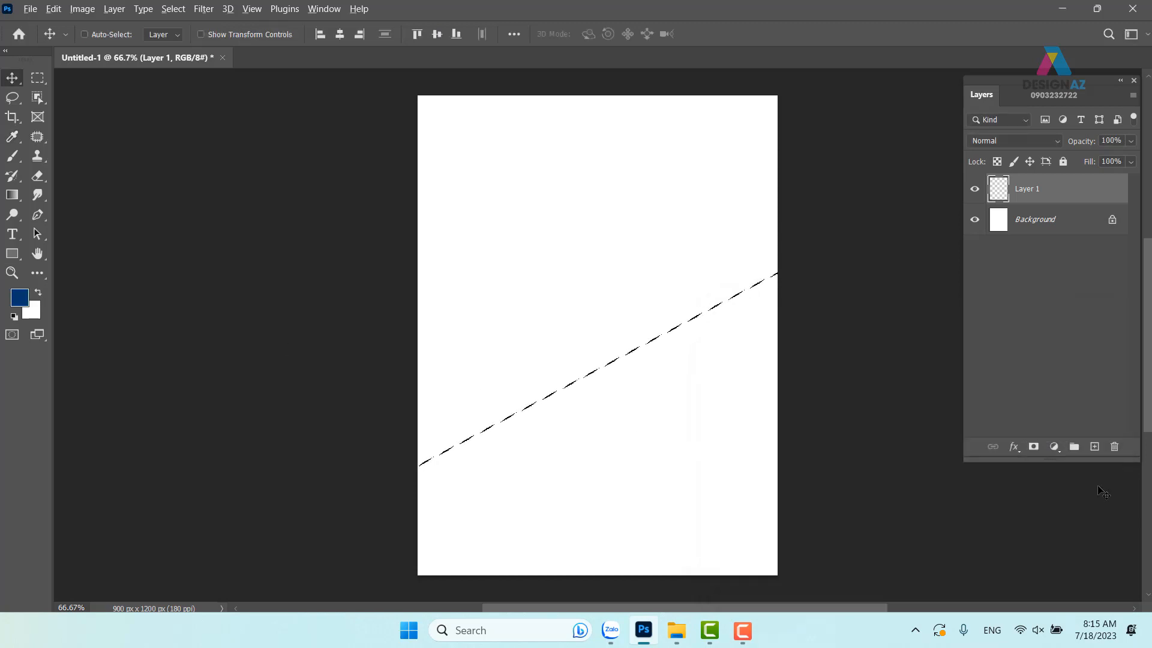
{"action": "key", "text": "alt+BackSpace"}
{"action": "key", "text": "ctrl+d"}
{"action": "key", "text": "ctrl+d"}
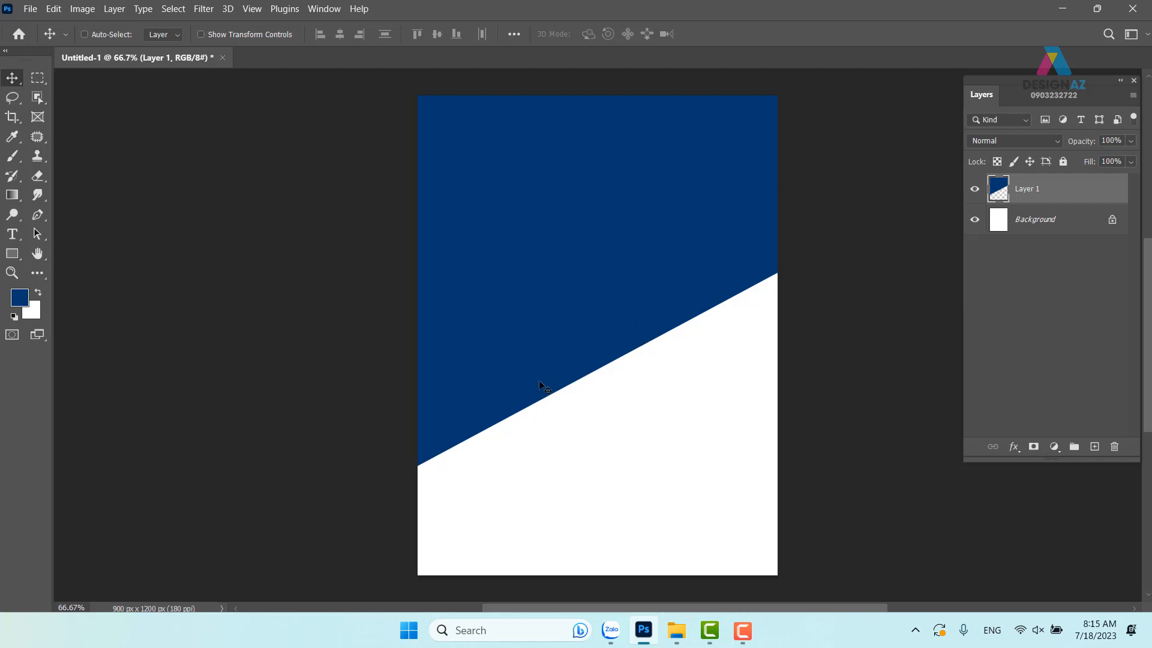
Step: Set the opacity of the blue diagonal layer to 50%
{"action": "left_click_drag", "start_coordinate": [679, 404], "coordinate": [641, 407]}
{"action": "key", "text": "5"}
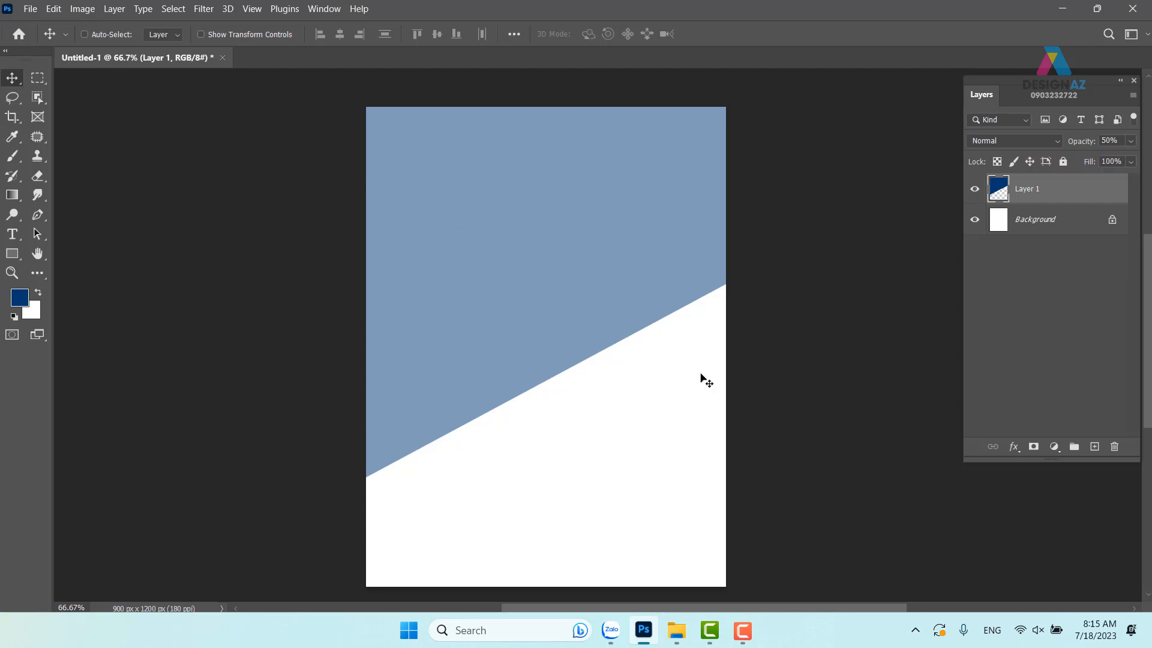
{"action": "left_click_drag", "start_coordinate": [630, 399], "coordinate": [632, 373]}
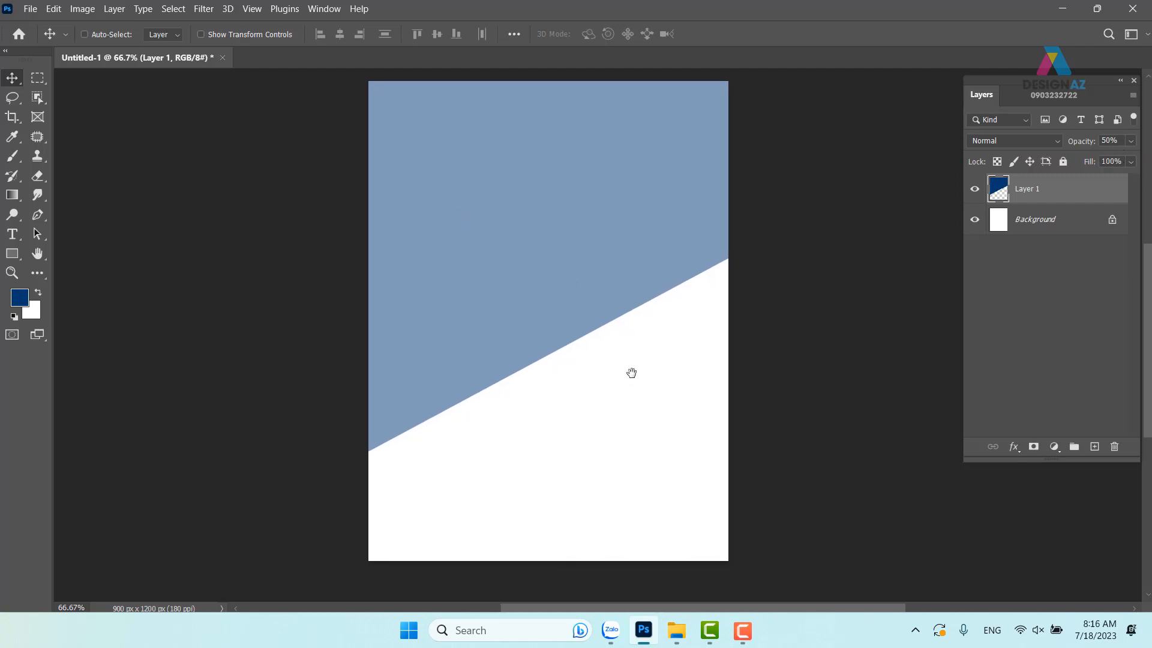
Step: Draw a closed five-sided path with the Pen tool around the upper canvas, its lower edge forming a V that crosses the diagonal edge
{"action": "key", "text": "p"}
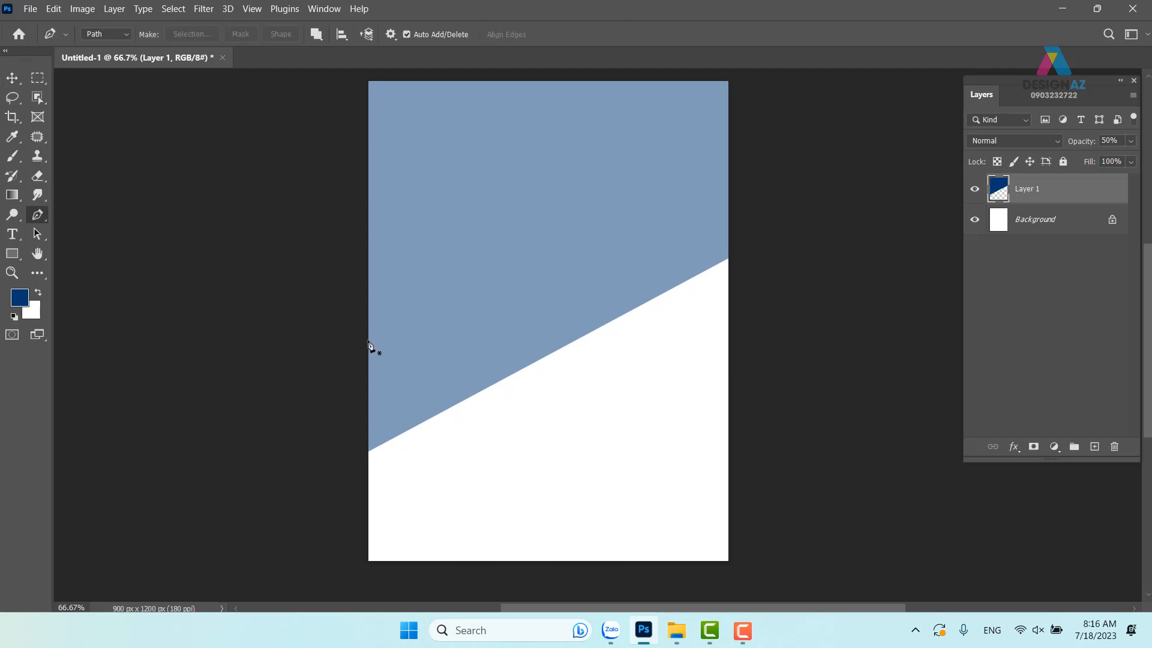
{"action": "left_click_drag", "start_coordinate": [354, 325], "coordinate": [359, 327]}
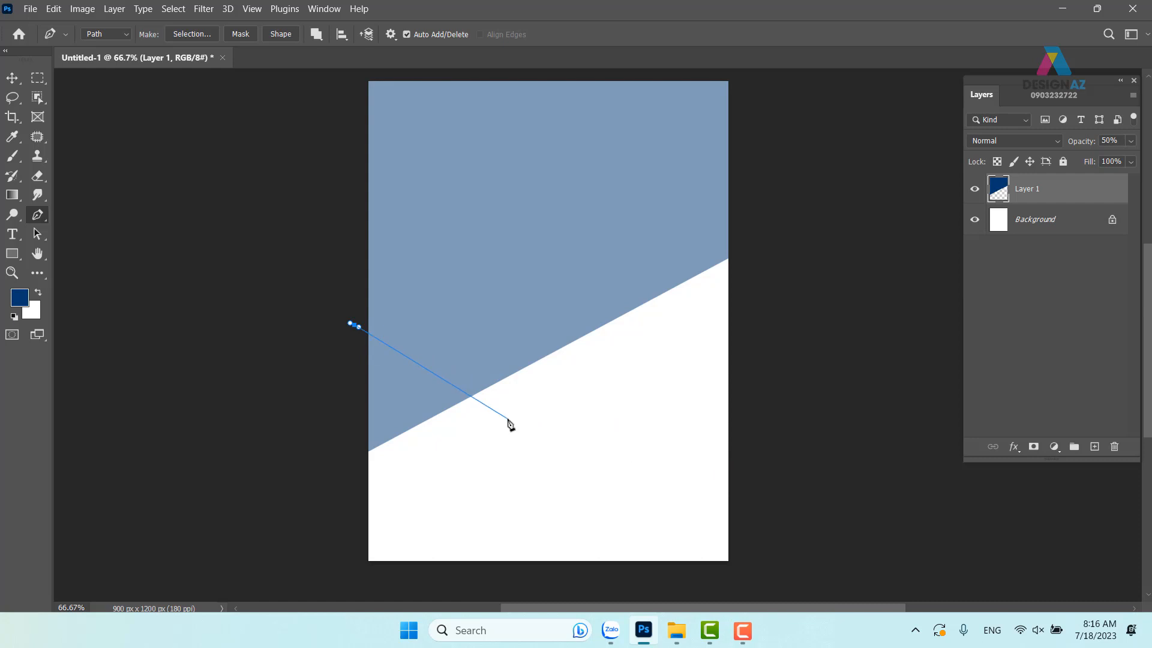
{"action": "left_click", "coordinate": [489, 400]}
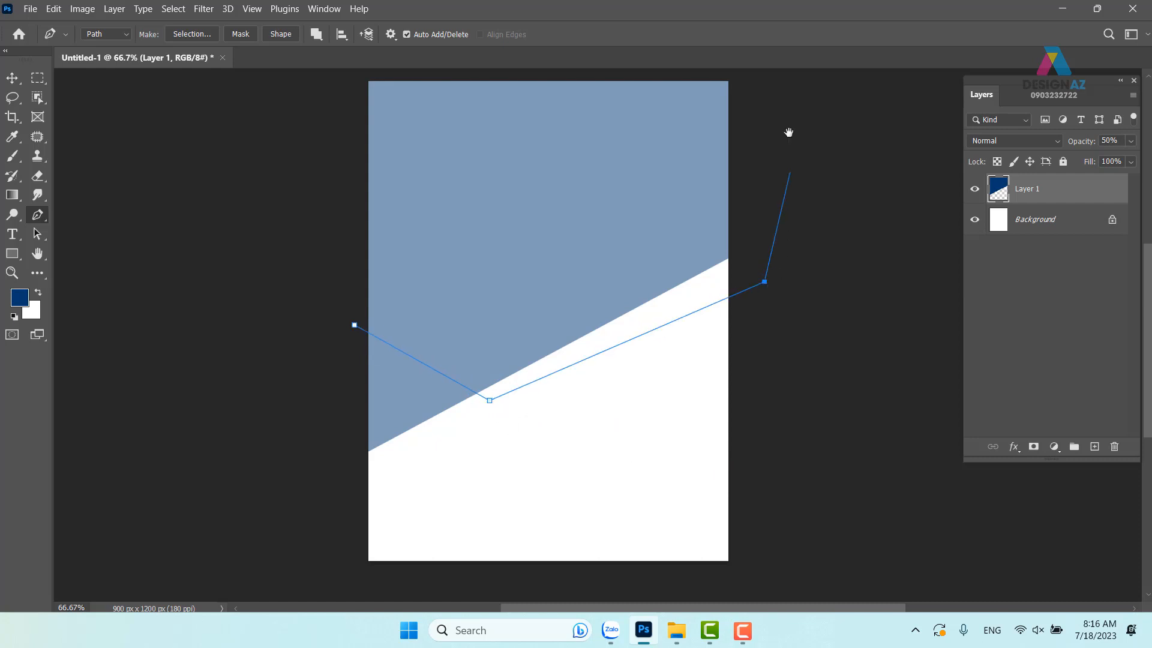
{"action": "scroll", "coordinate": [785, 180], "scroll_direction": "up", "scroll_amount": 3}
{"action": "left_click", "coordinate": [761, 153]}
{"action": "left_click", "coordinate": [299, 150]}
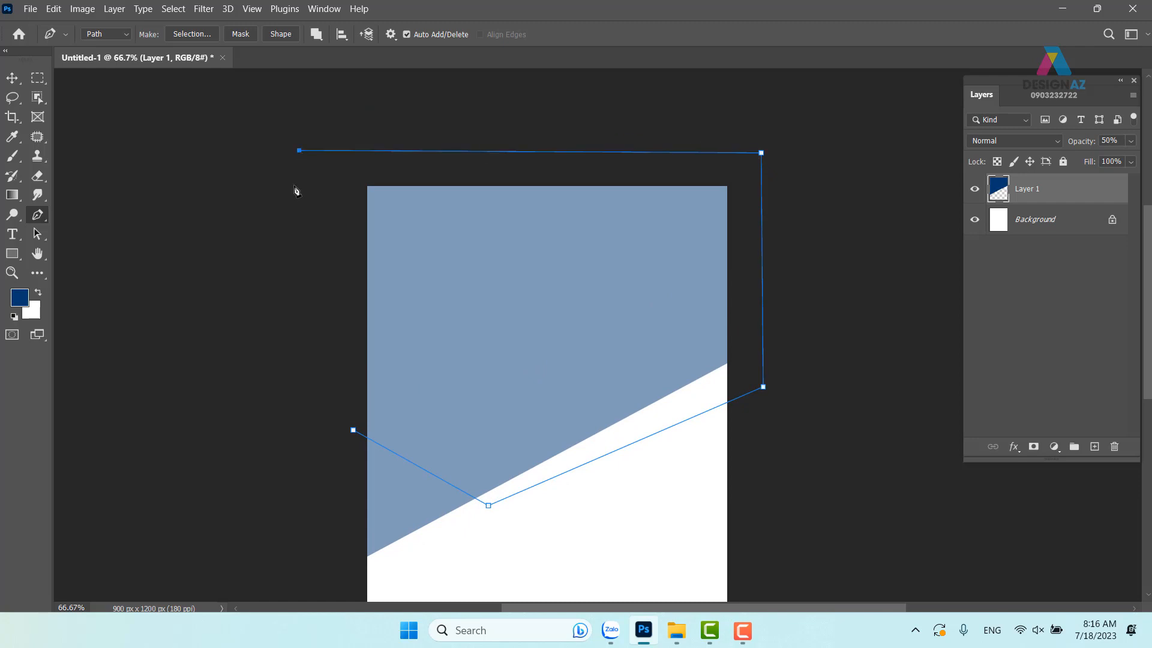
{"action": "left_click", "coordinate": [353, 431]}
{"action": "scroll", "coordinate": [586, 290], "scroll_direction": "down", "scroll_amount": 5}
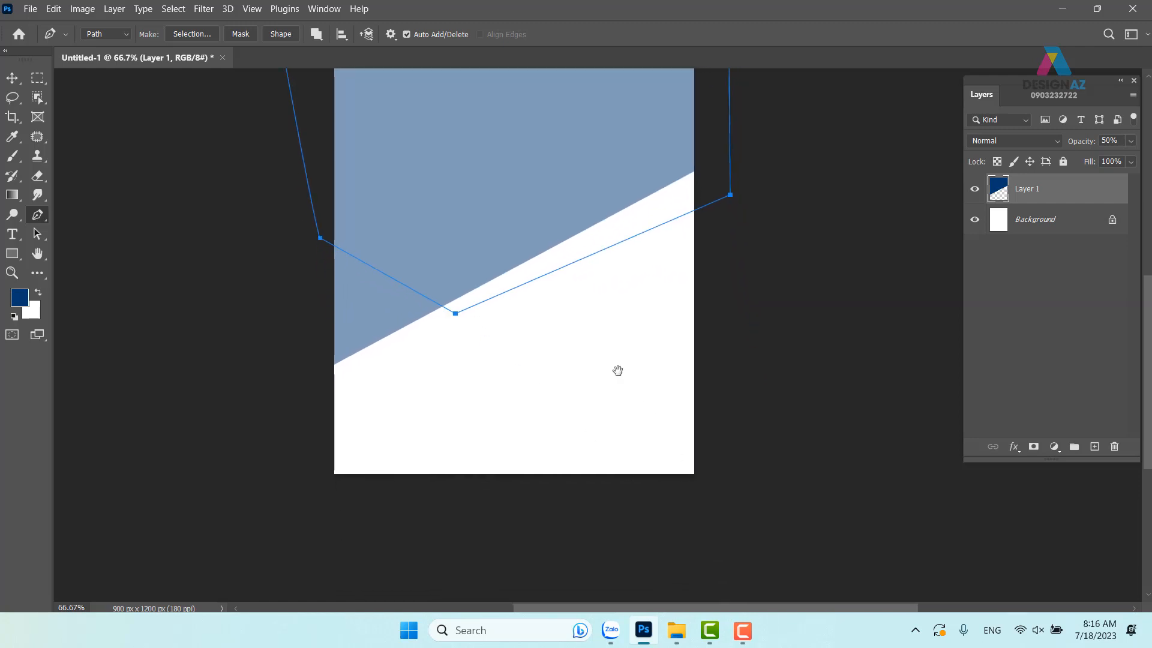
{"action": "scroll", "coordinate": [616, 370], "scroll_direction": "up", "scroll_amount": 3}
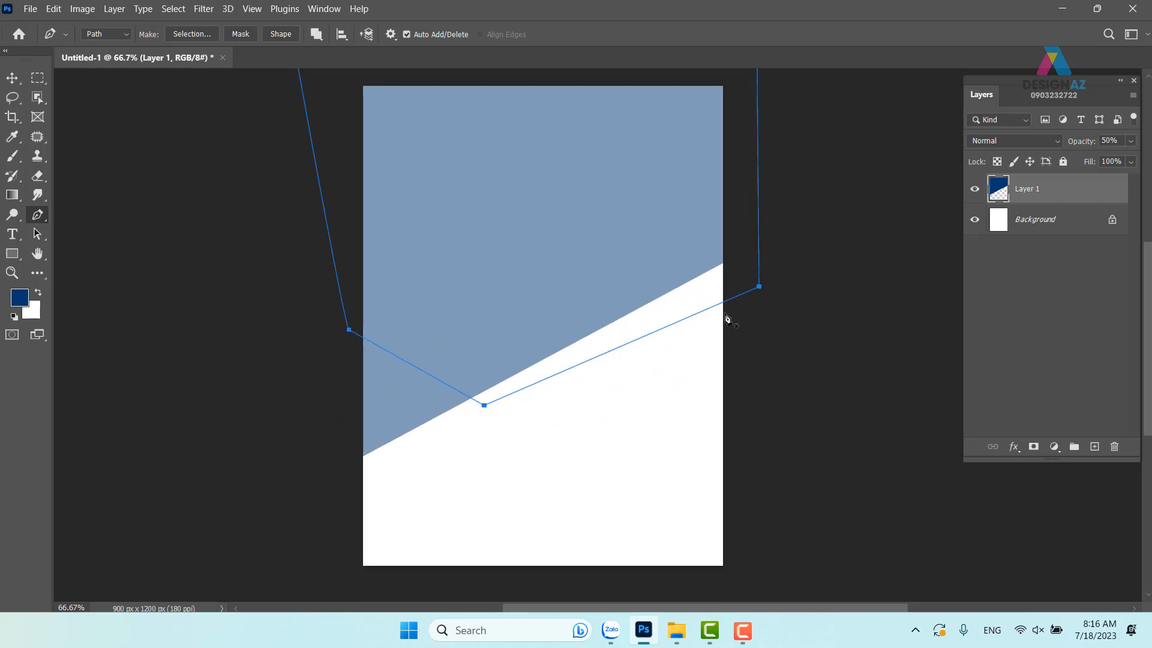
Step: Shift the V-shaped path's lower right anchor slightly upward and its lowest anchor slightly to the left
{"action": "left_click", "coordinate": [759, 287], "text": "ctrl"}
{"action": "left_click_drag", "start_coordinate": [760, 289], "coordinate": [759, 277]}
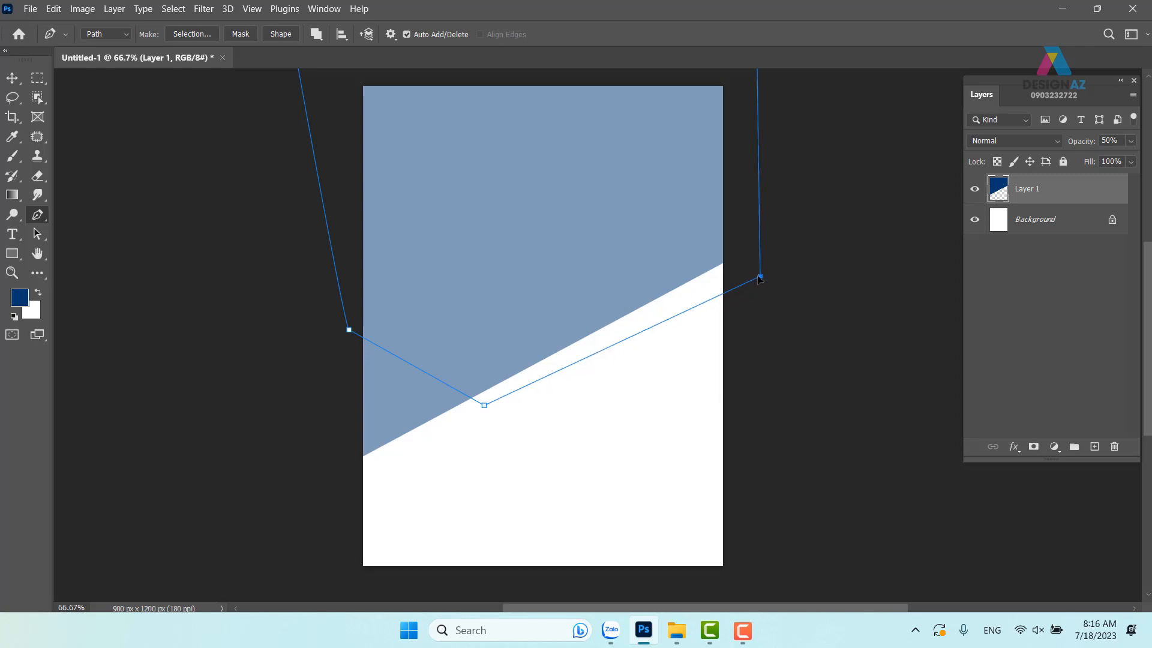
{"action": "left_click_drag", "start_coordinate": [484, 406], "coordinate": [480, 406]}
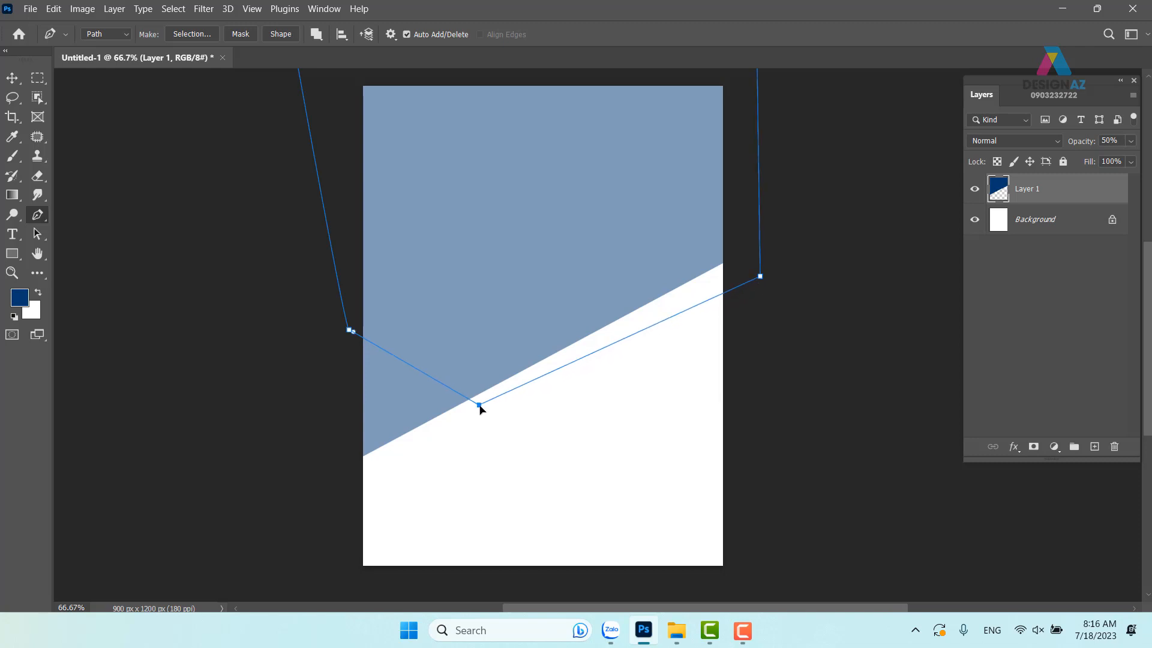
{"action": "left_click_drag", "start_coordinate": [664, 388], "coordinate": [670, 468]}
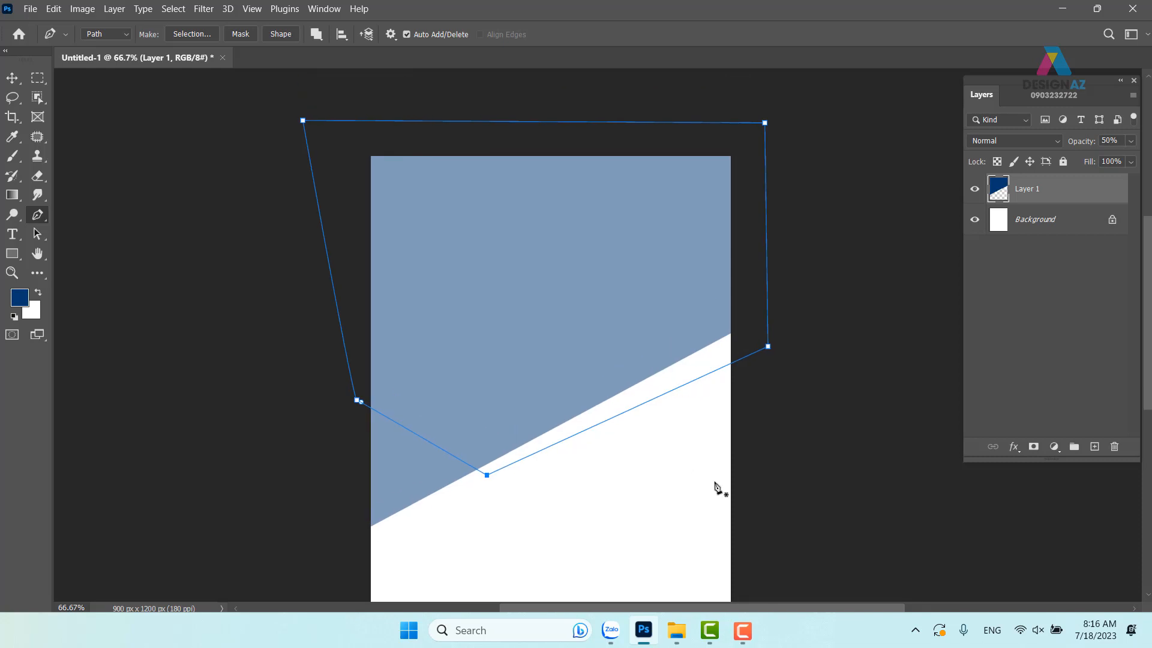
Step: Convert the V-shaped path to a selection and fill it with the dark blue foreground color on a new layer above Layer 1
{"action": "key", "text": "ctrl+Return"}
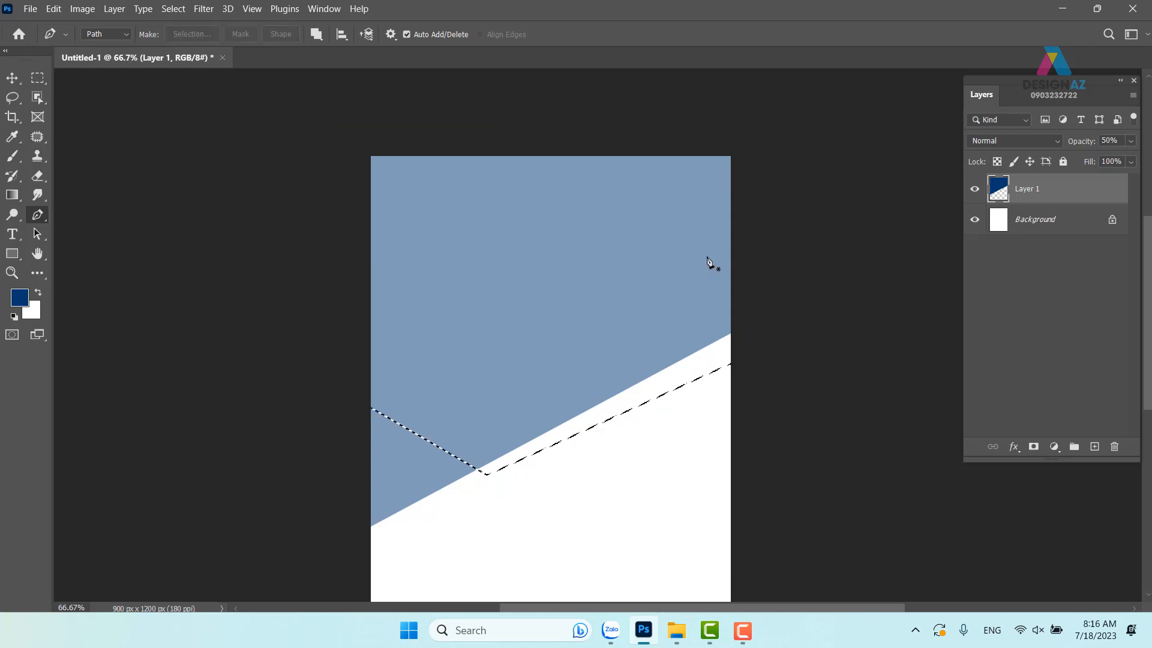
{"action": "left_click", "coordinate": [1094, 447]}
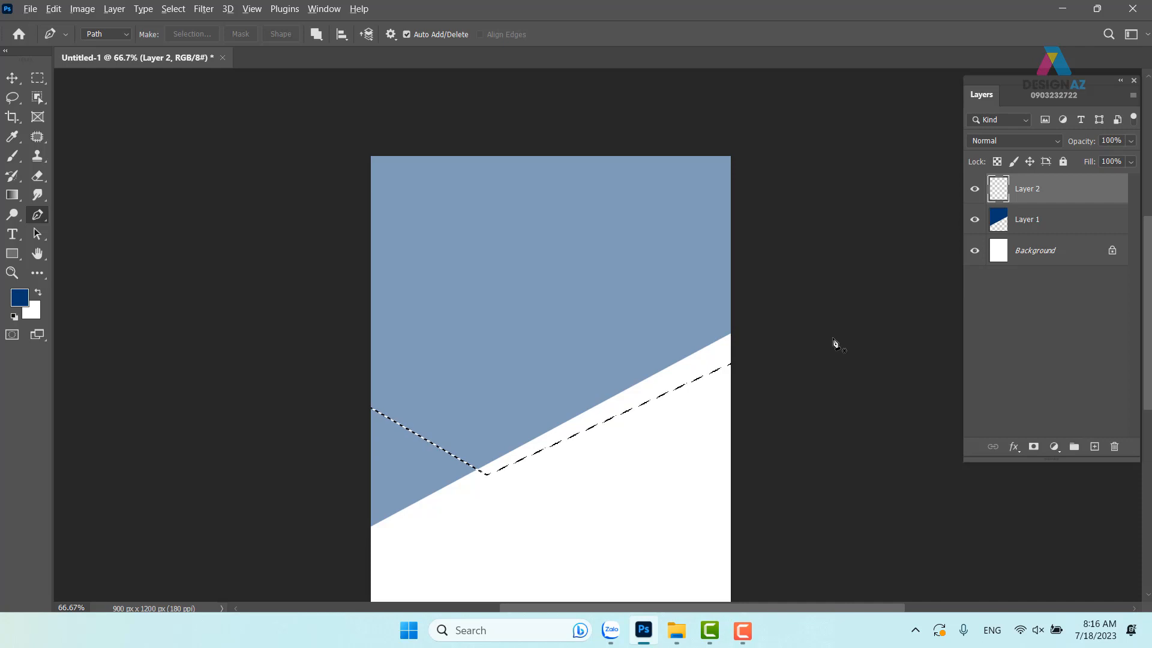
{"action": "key", "text": "alt+Delete"}
{"action": "key", "text": "ctrl+d"}
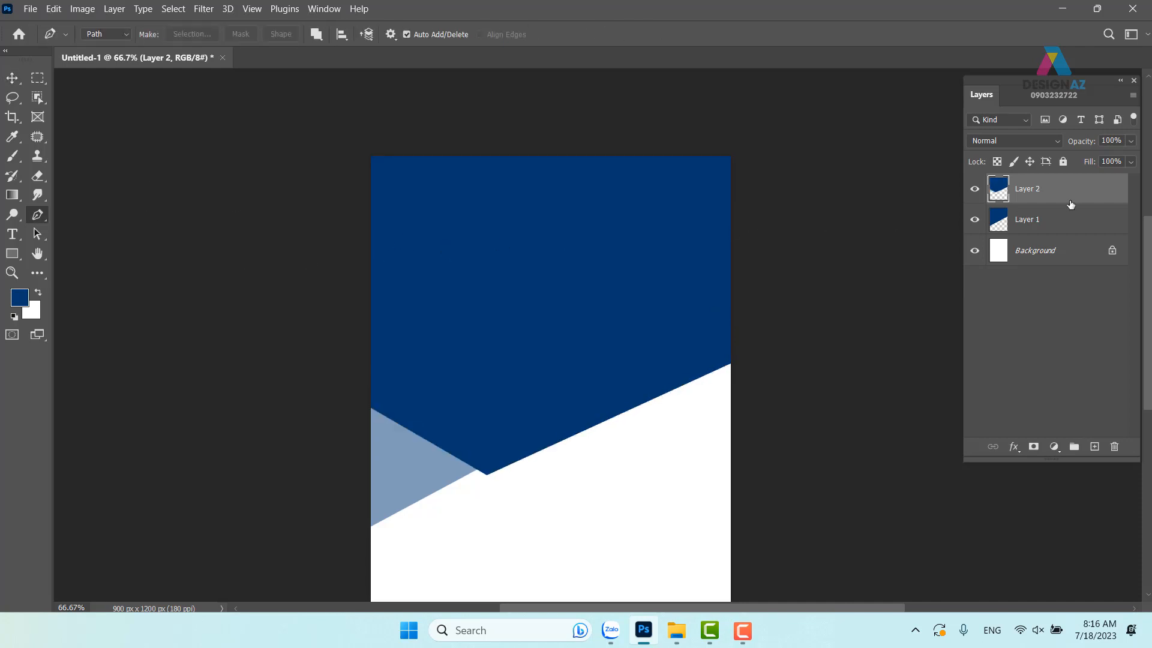
Step: Lower the opacity of the V-shaped block on Layer 2 to 50%
{"action": "left_click", "coordinate": [1130, 142]}
{"action": "left_click_drag", "start_coordinate": [1098, 159], "coordinate": [1095, 157]}
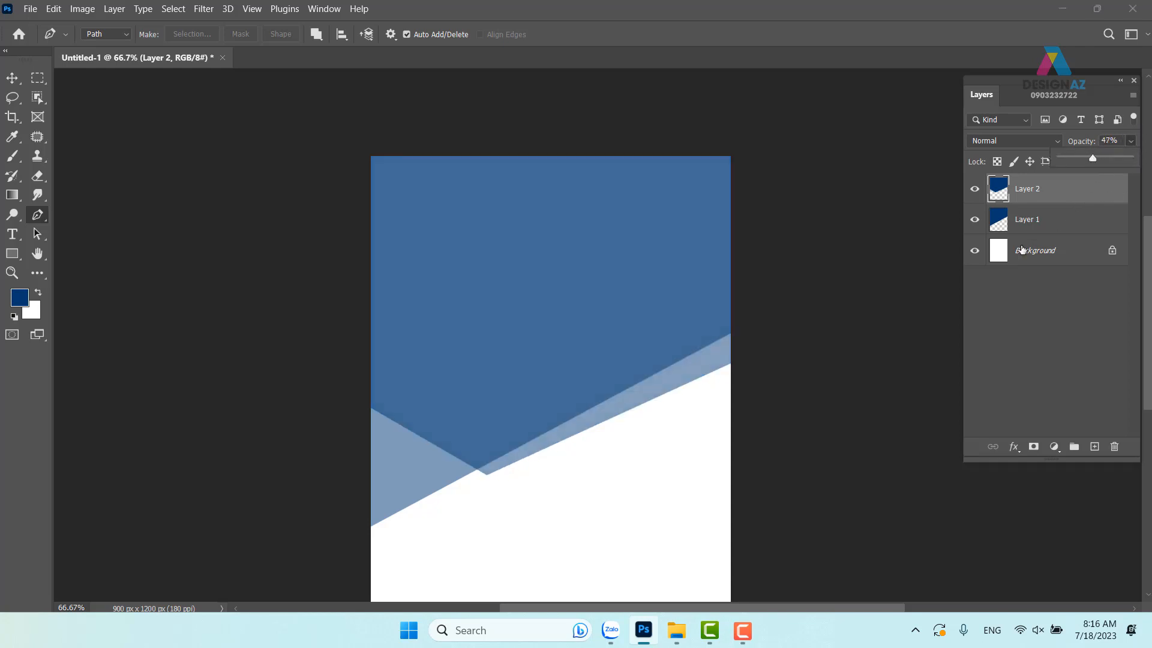
{"action": "left_click", "coordinate": [756, 250]}
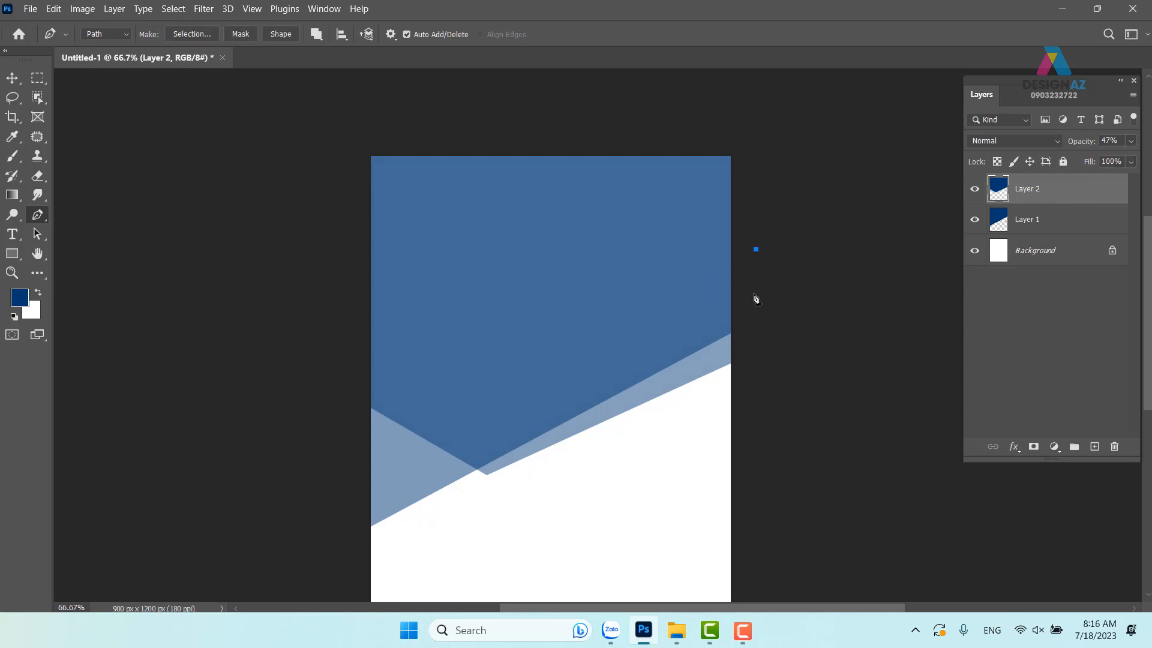
{"action": "key", "text": "ctrl+z"}
{"action": "key", "text": "v"}
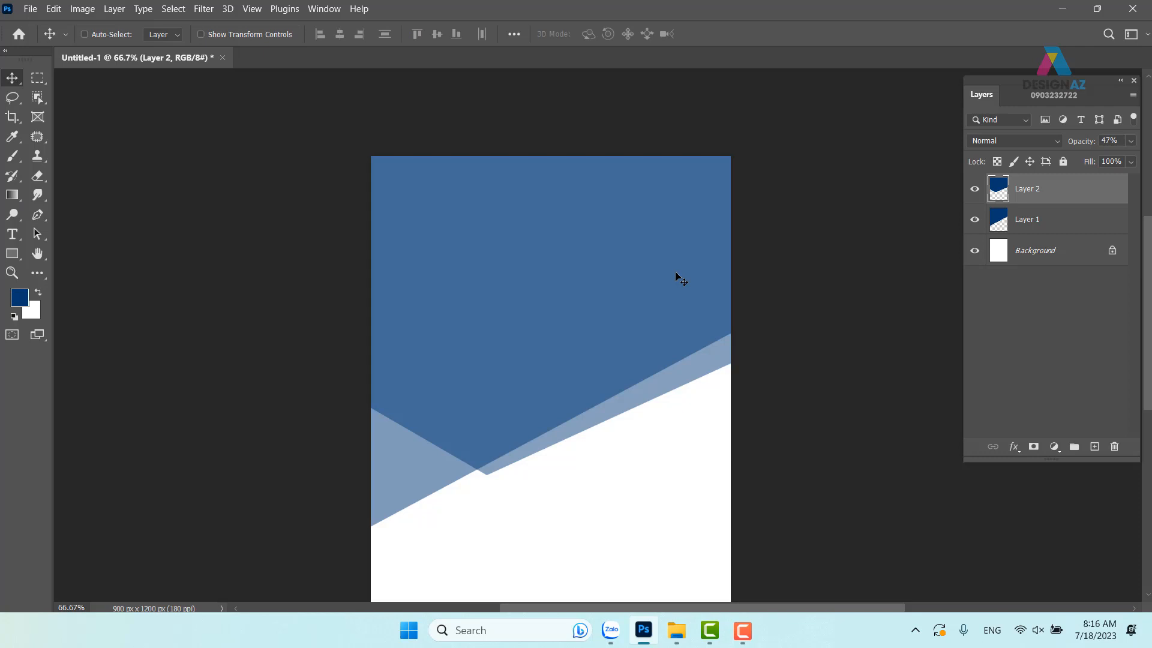
{"action": "key", "text": "5"}
{"action": "left_click_drag", "start_coordinate": [676, 452], "coordinate": [691, 349]}
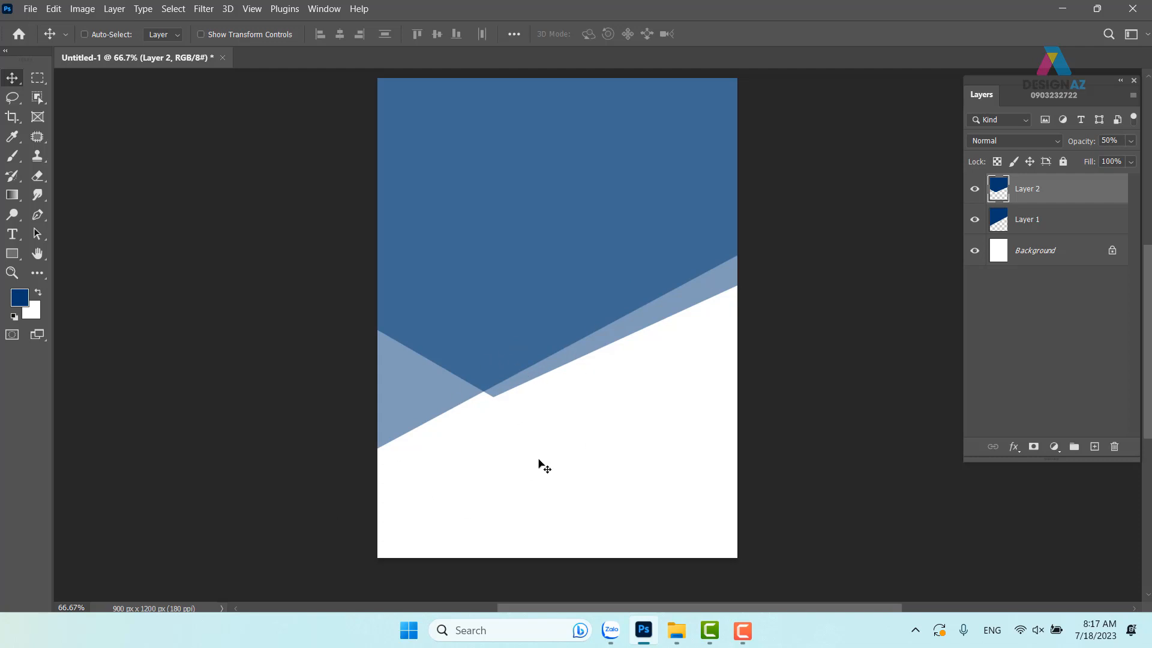
Step: Draw another closed five-sided Pen path around the upper canvas, with its V-shaped lower edge just inside the darker overlap area
{"action": "key", "text": "space"}
{"action": "left_click_drag", "start_coordinate": [533, 402], "coordinate": [497, 442]}
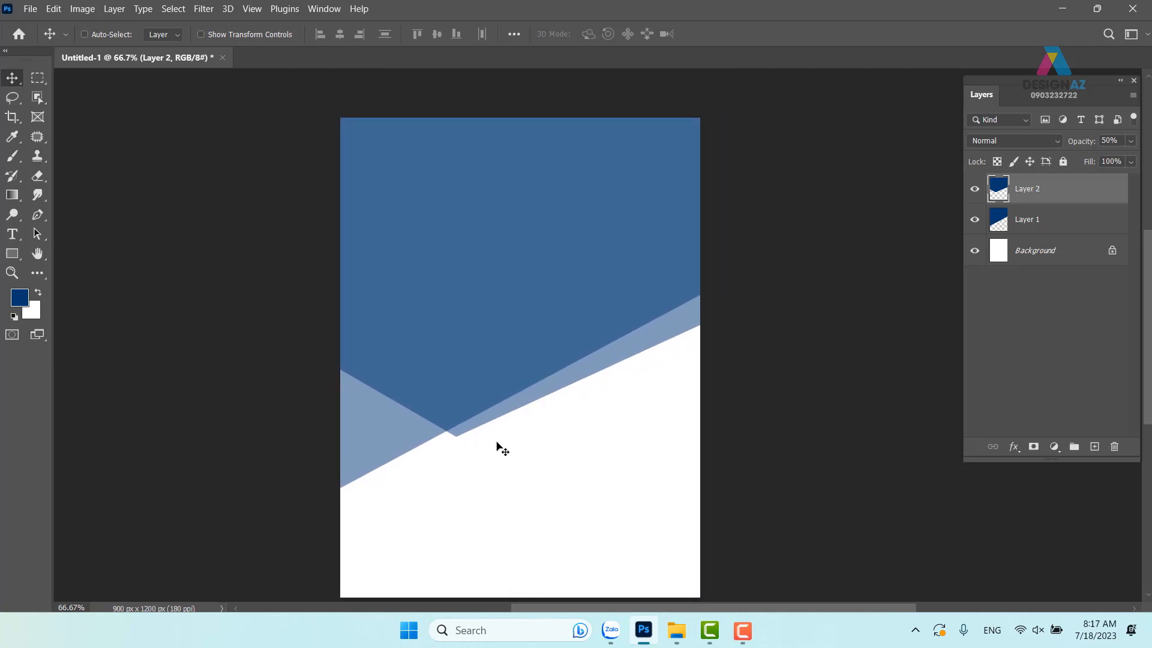
{"action": "key", "text": "p"}
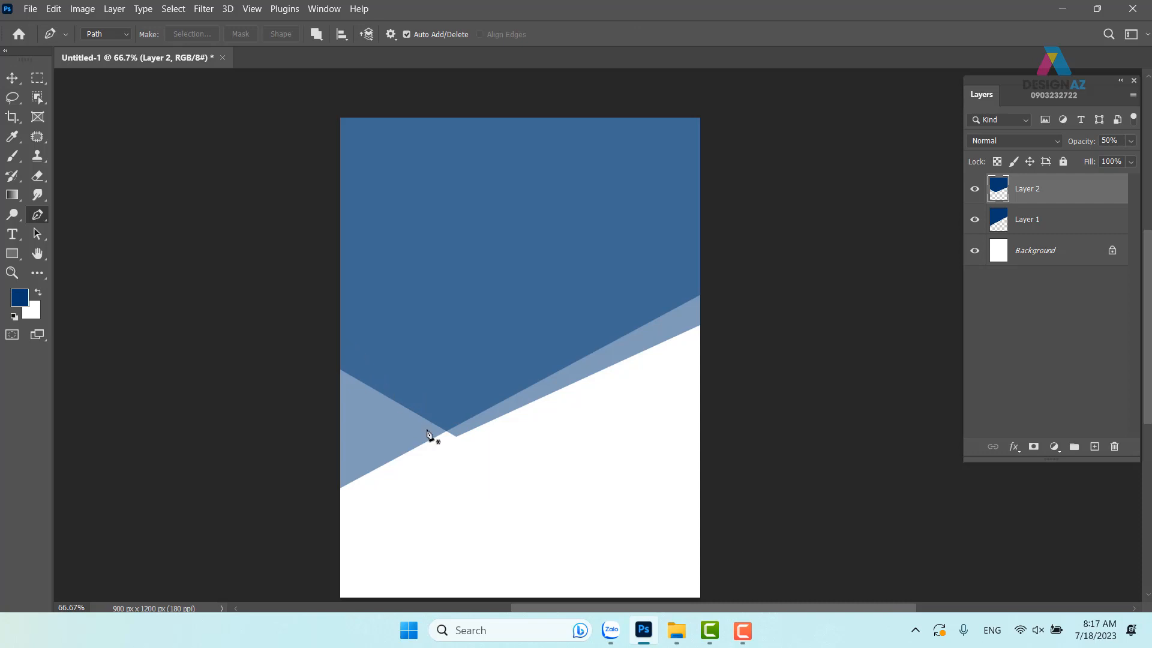
{"action": "left_click", "coordinate": [335, 360]}
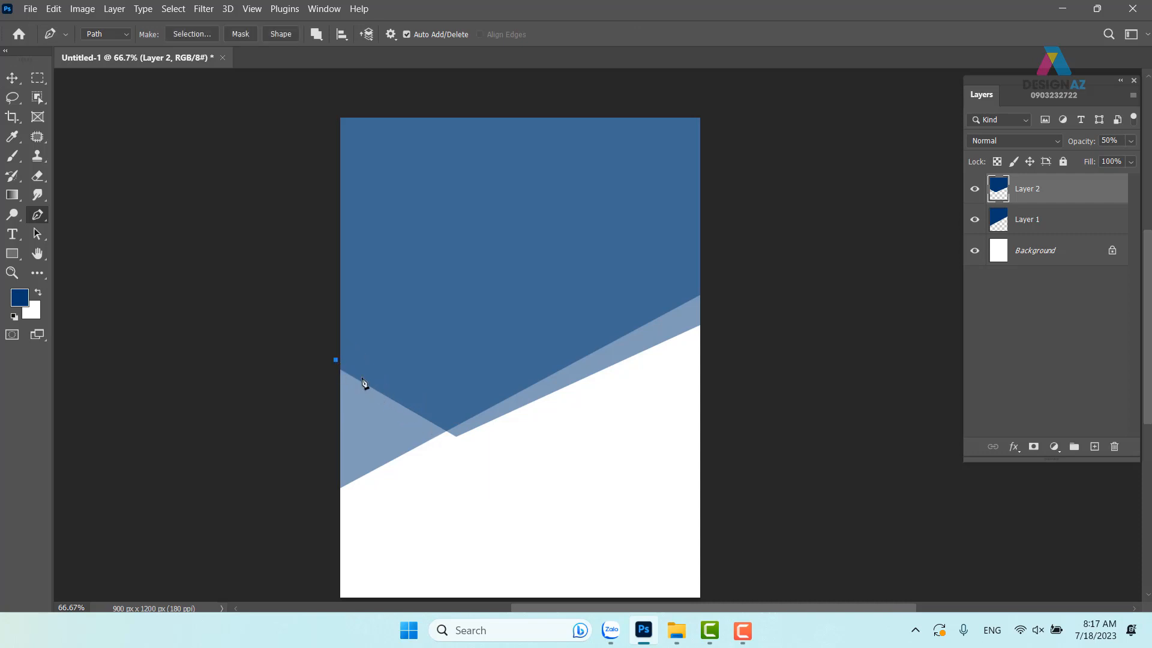
{"action": "left_click", "coordinate": [447, 426]}
{"action": "left_click", "coordinate": [721, 93]}
{"action": "left_click", "coordinate": [292, 101]}
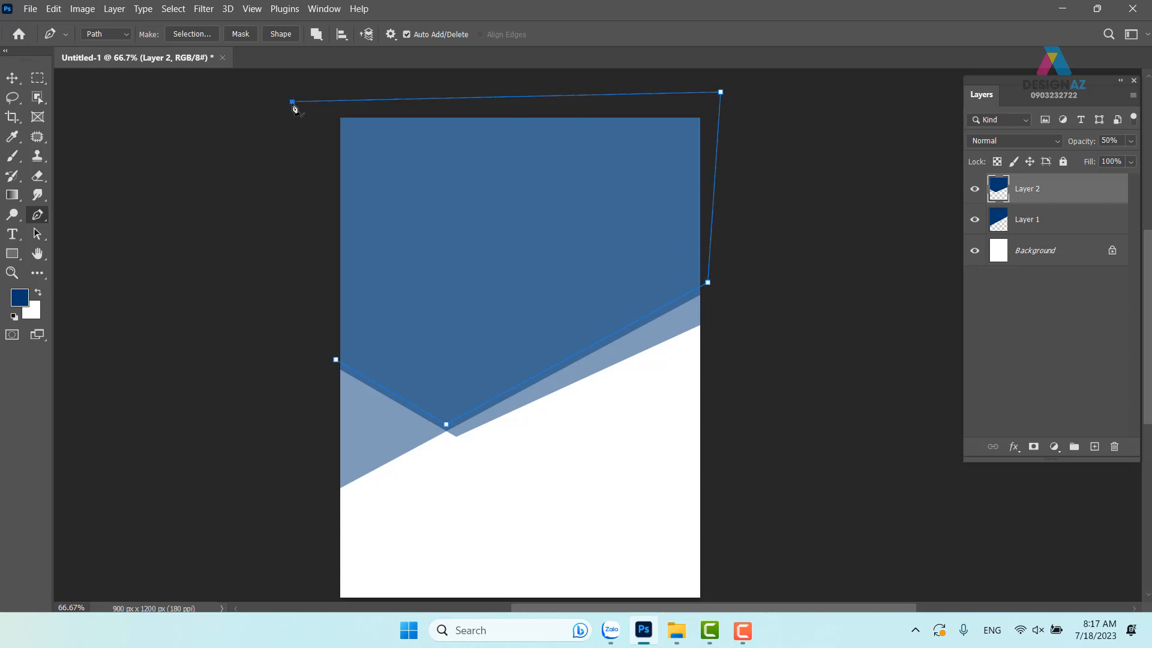
{"action": "left_click", "coordinate": [335, 360]}
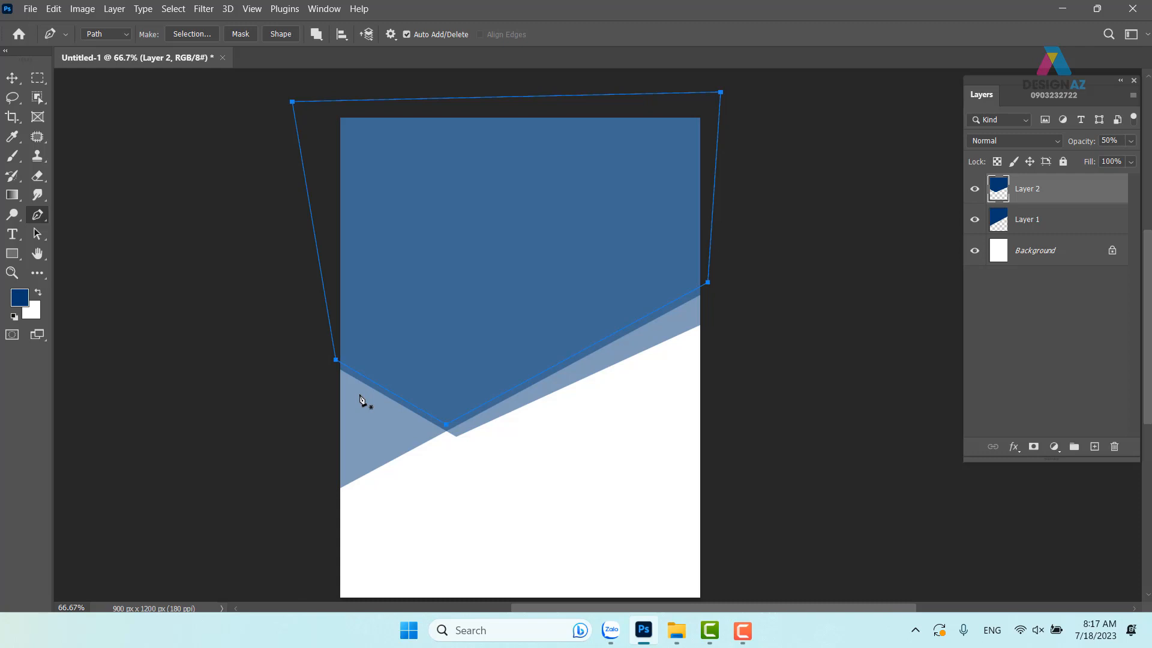
Step: Convert the inner path to a selection and fill it with dark blue on a new layer above Layer 2
{"action": "key", "text": "ctrl+Return"}
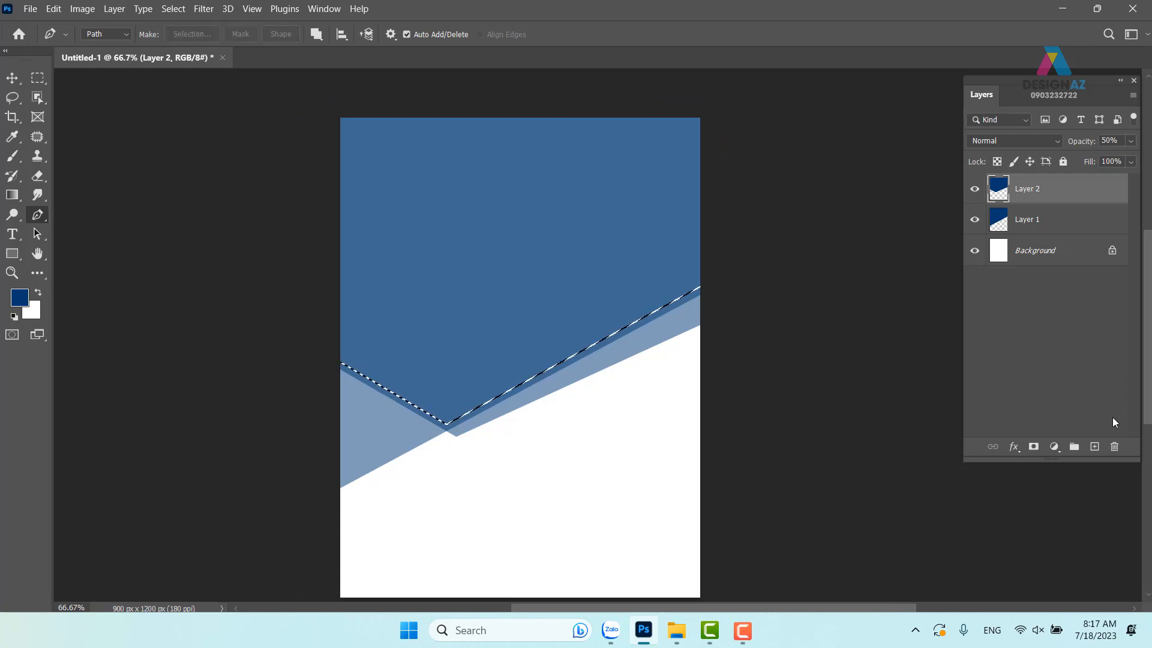
{"action": "left_click", "coordinate": [1094, 447]}
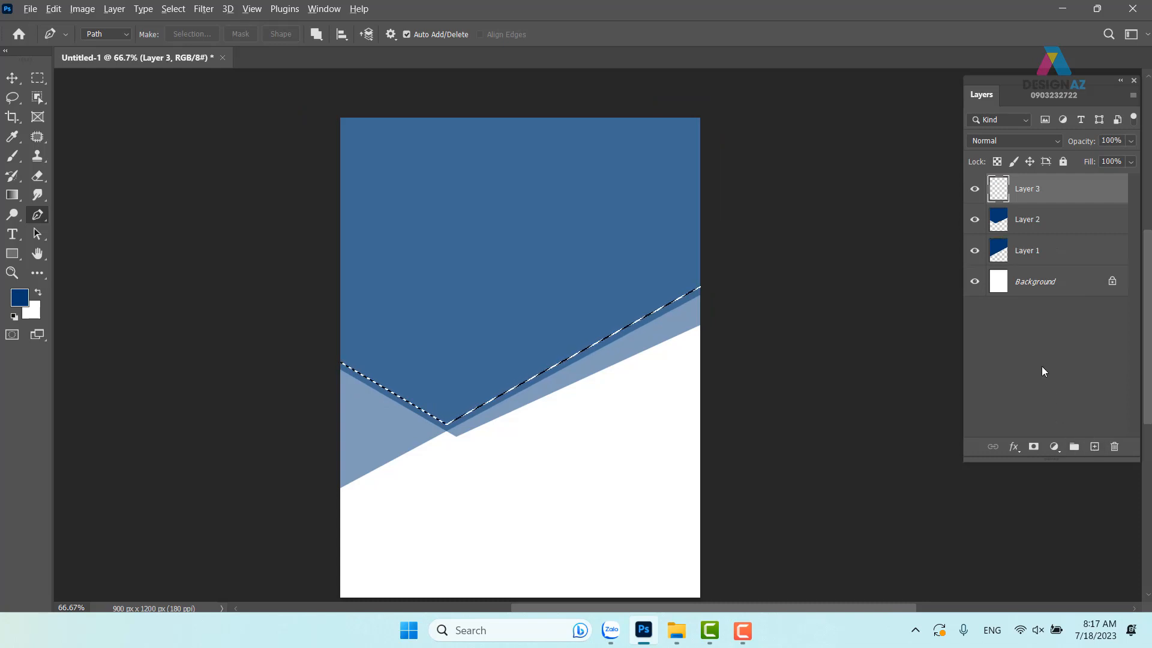
{"action": "key", "text": "alt+BackSpace"}
{"action": "key", "text": "ctrl+d"}
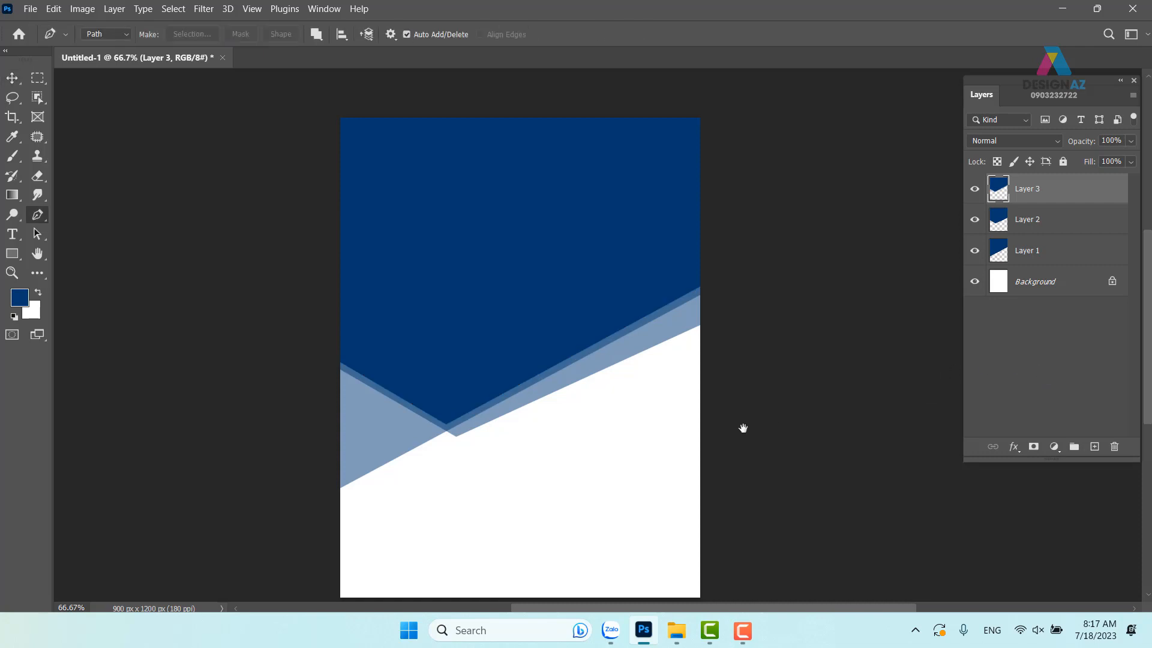
{"action": "left_click_drag", "start_coordinate": [643, 425], "coordinate": [716, 425]}
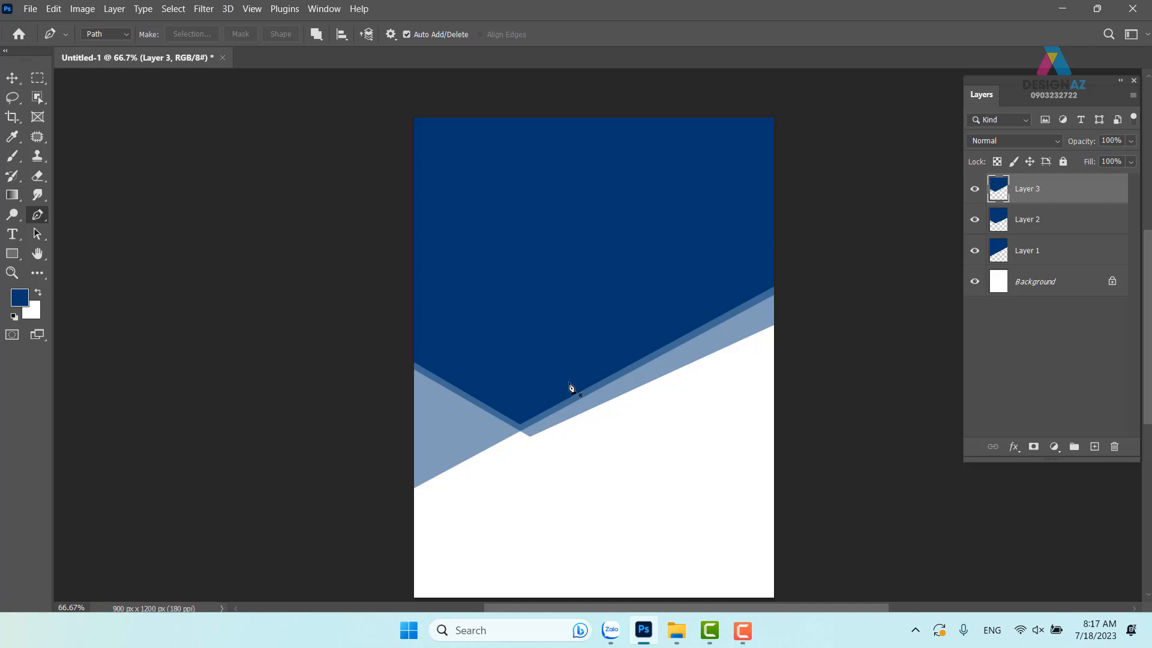
Step: Switch to File Explorer, open the nam folder inside the male model images folder and show its files as large icons
{"action": "left_click", "coordinate": [11, 78]}
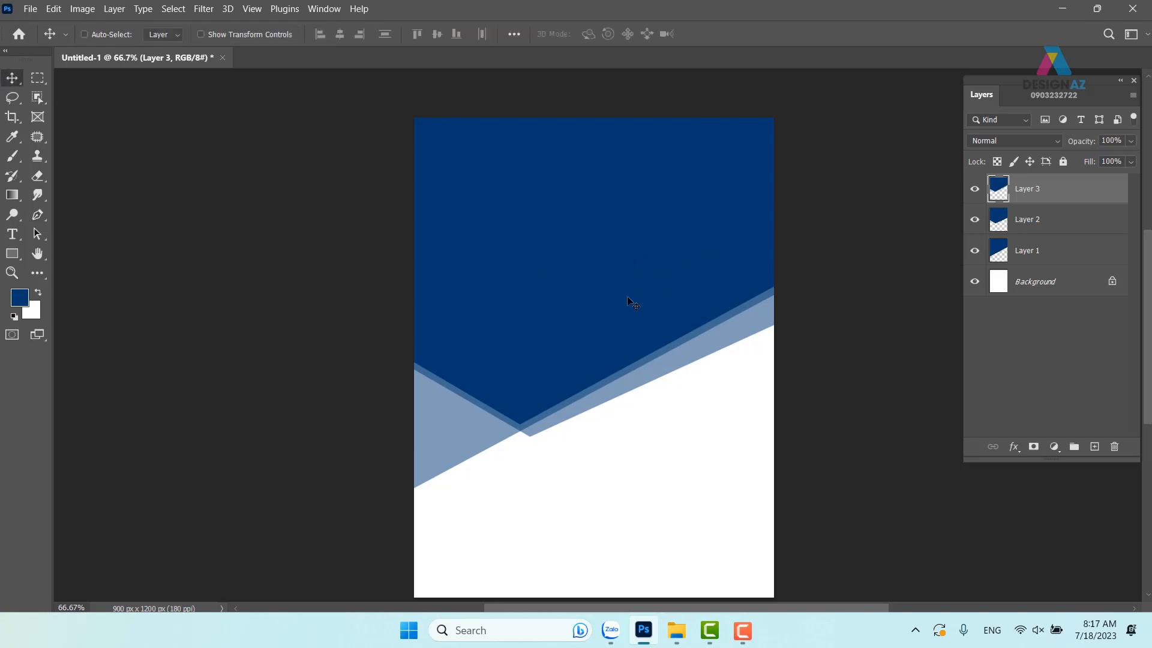
{"action": "left_click", "coordinate": [683, 640]}
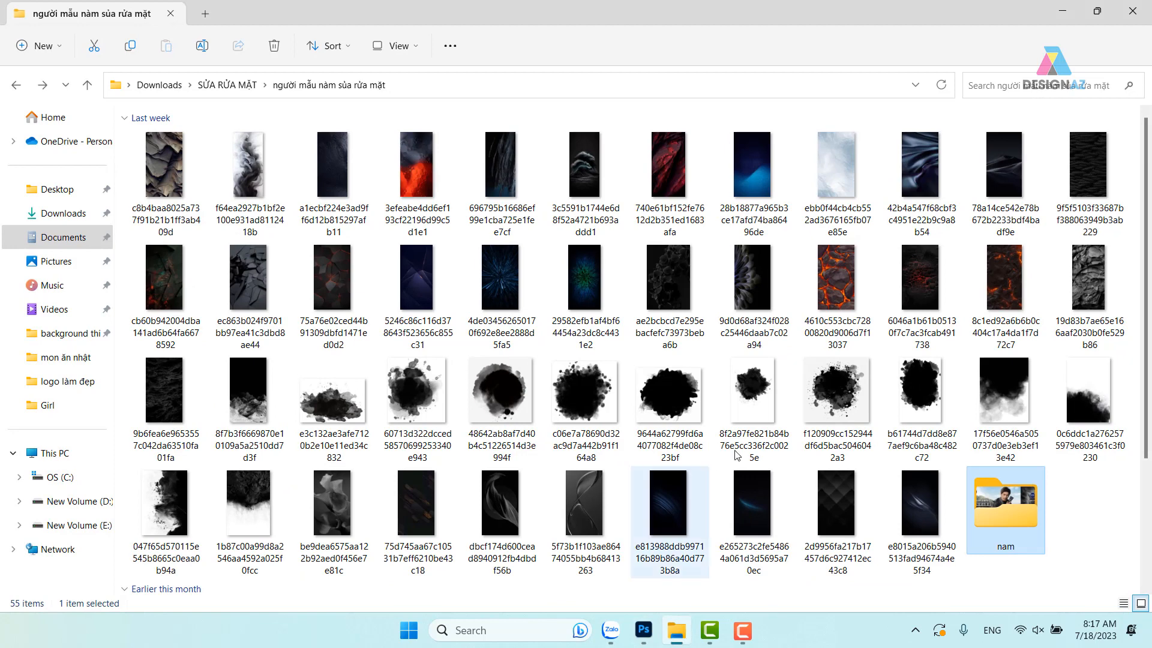
{"action": "scroll", "coordinate": [834, 396], "scroll_direction": "down", "scroll_amount": 2}
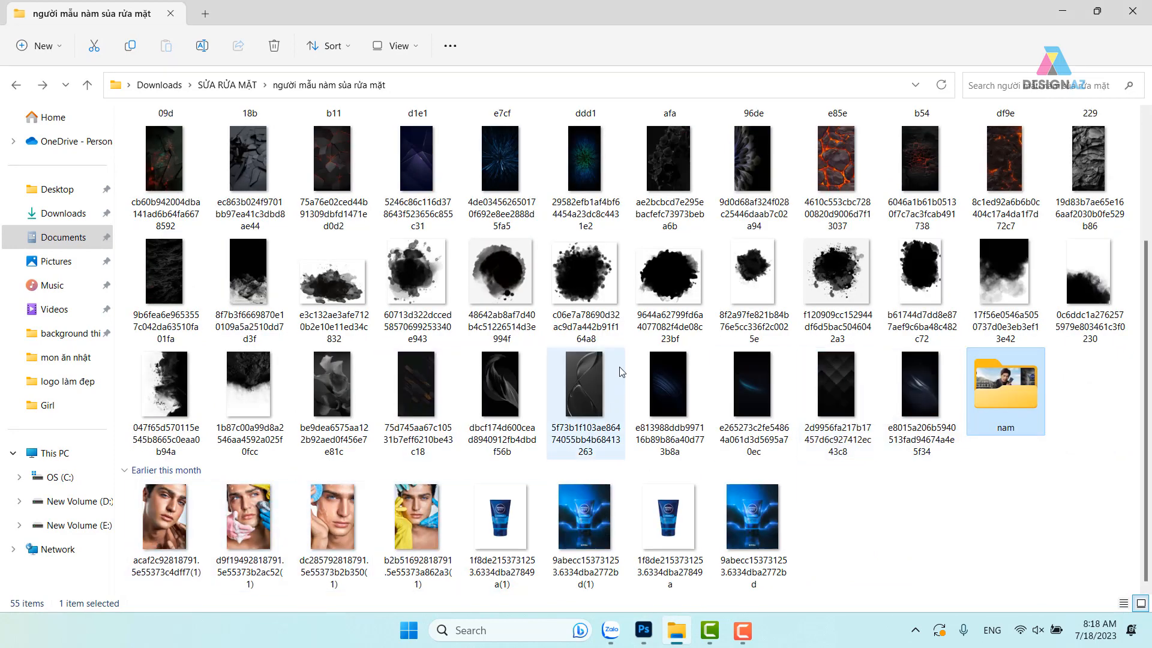
{"action": "double_click", "coordinate": [1006, 387]}
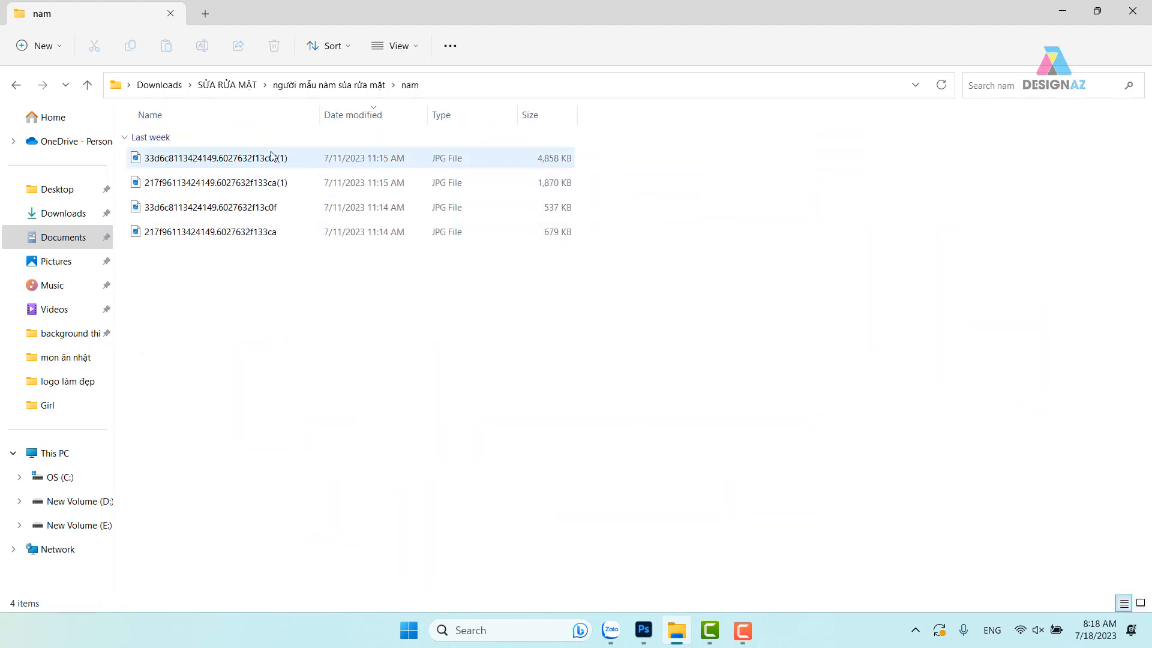
{"action": "left_click", "coordinate": [415, 45]}
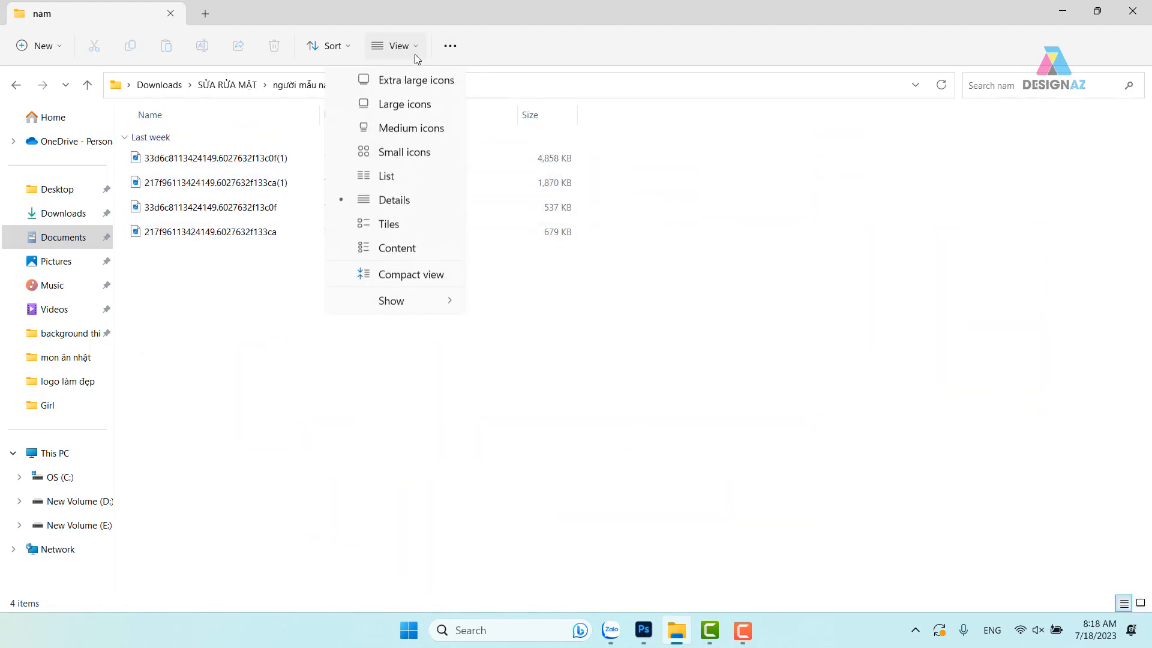
{"action": "left_click", "coordinate": [405, 106]}
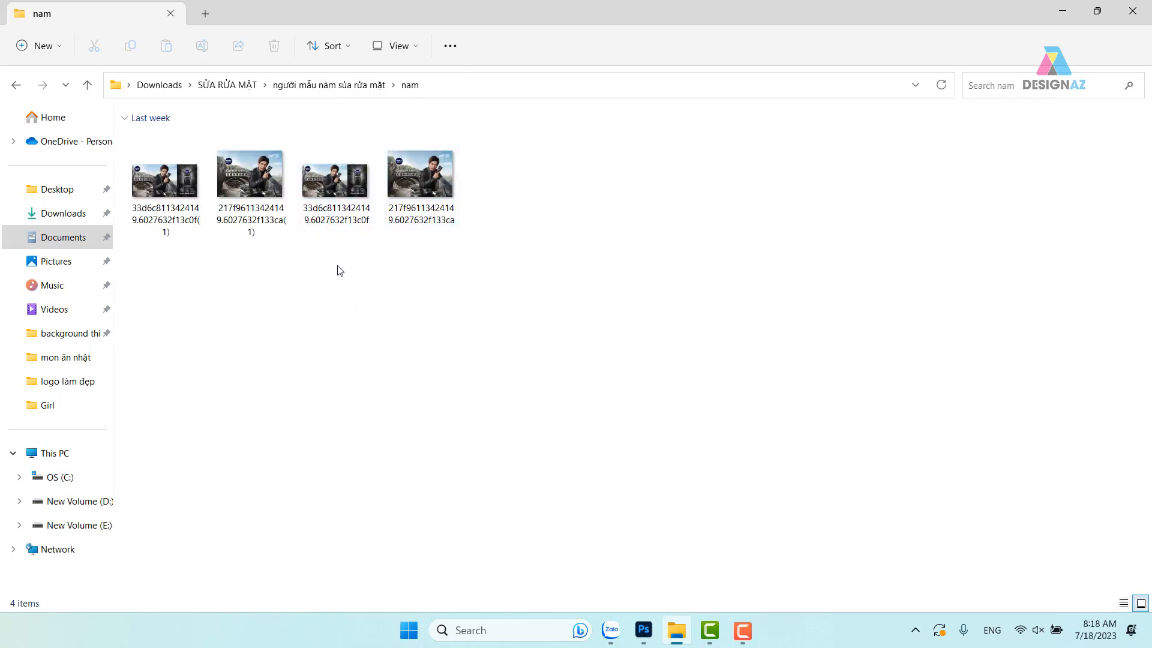
Step: Preview the two squarer Nivea Men photos and open 217f96113424149.6027632f133ca.jpg in Photoshop as its own document
{"action": "left_click", "coordinate": [392, 164]}
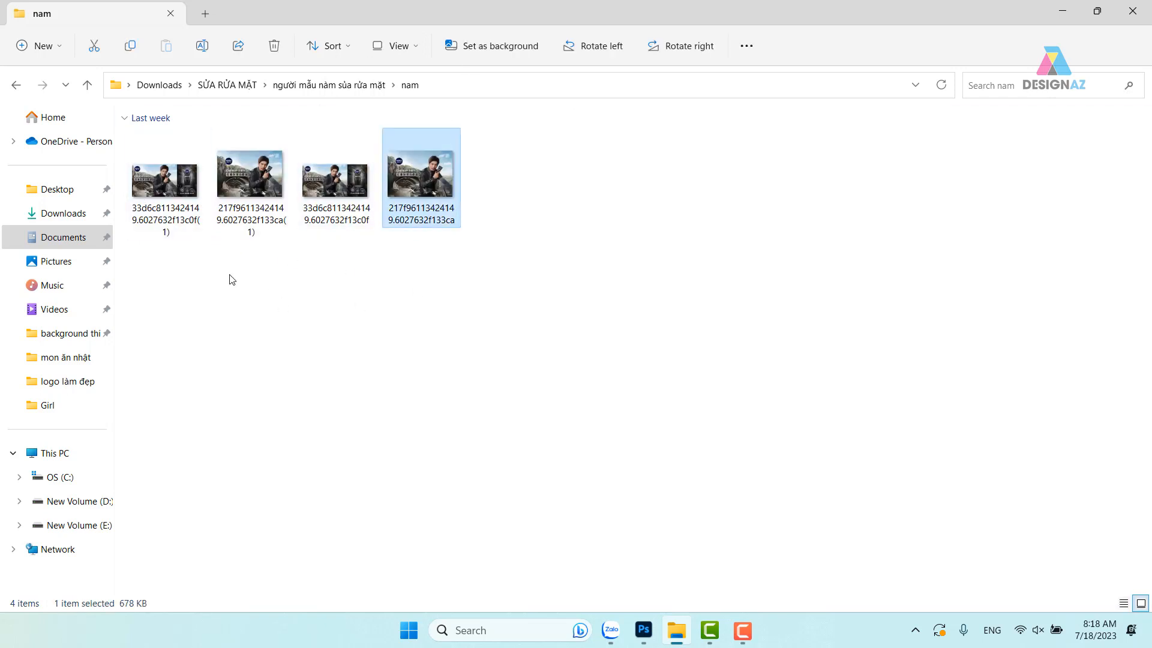
{"action": "double_click", "coordinate": [429, 180]}
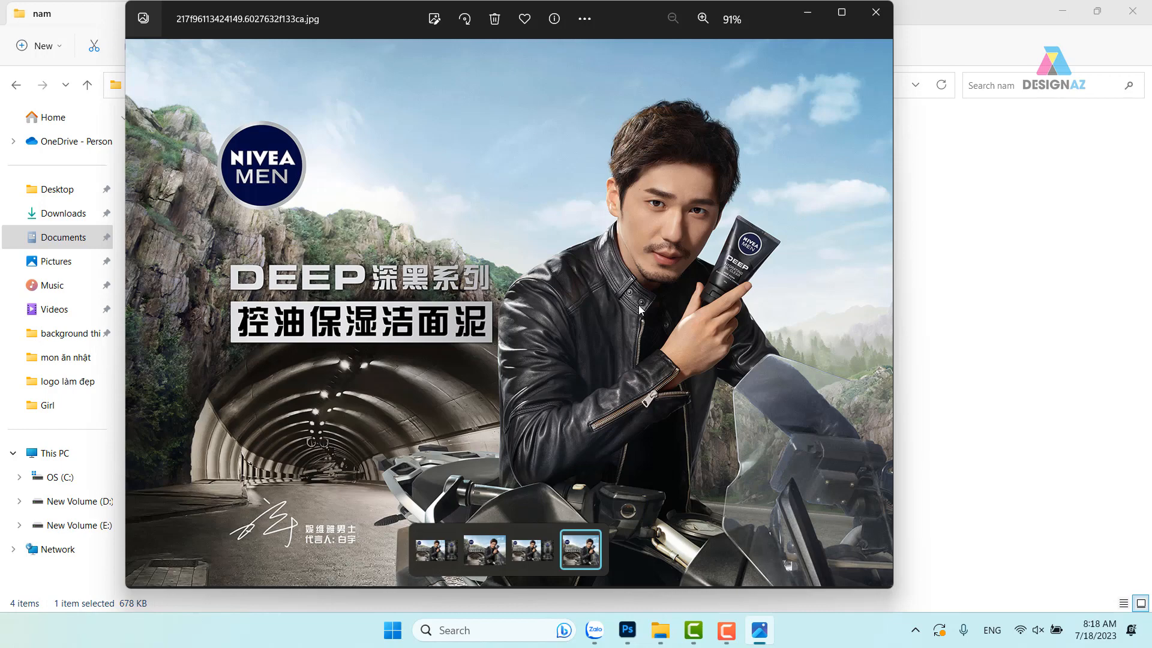
{"action": "left_click", "coordinate": [876, 12]}
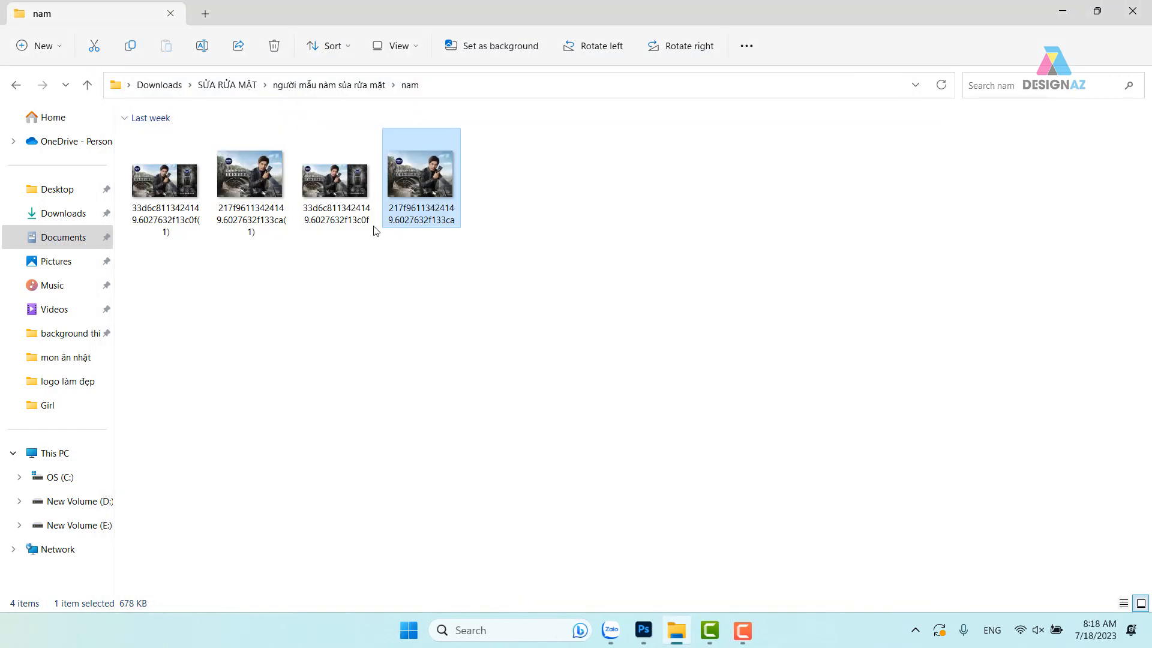
{"action": "double_click", "coordinate": [251, 180]}
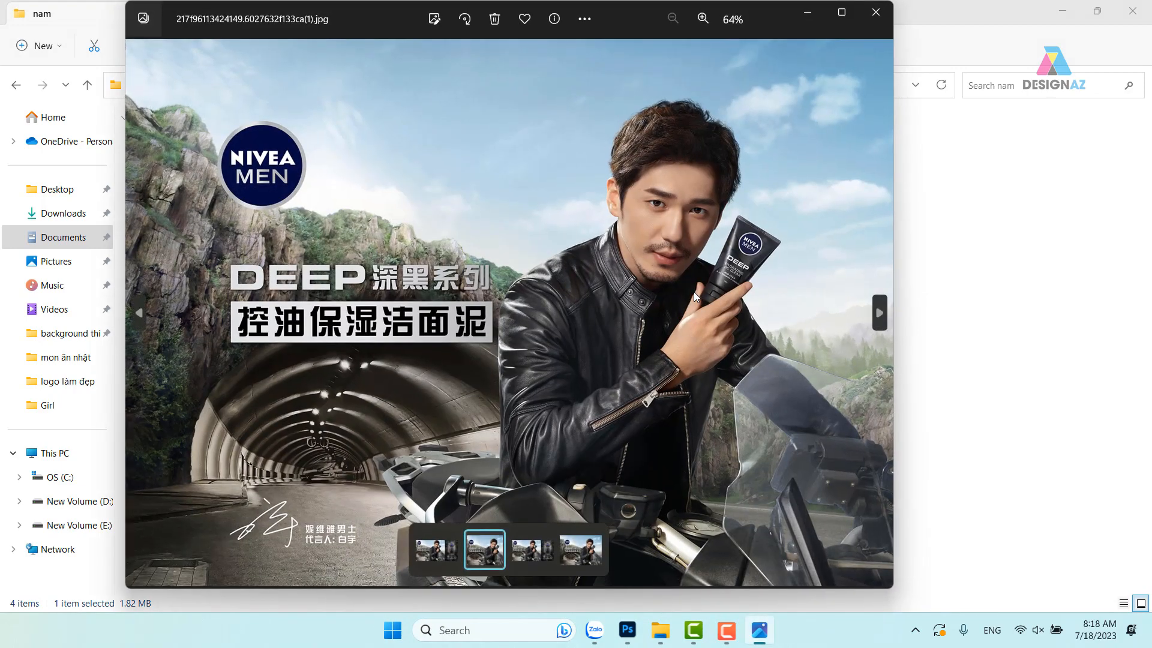
{"action": "left_click", "coordinate": [876, 12]}
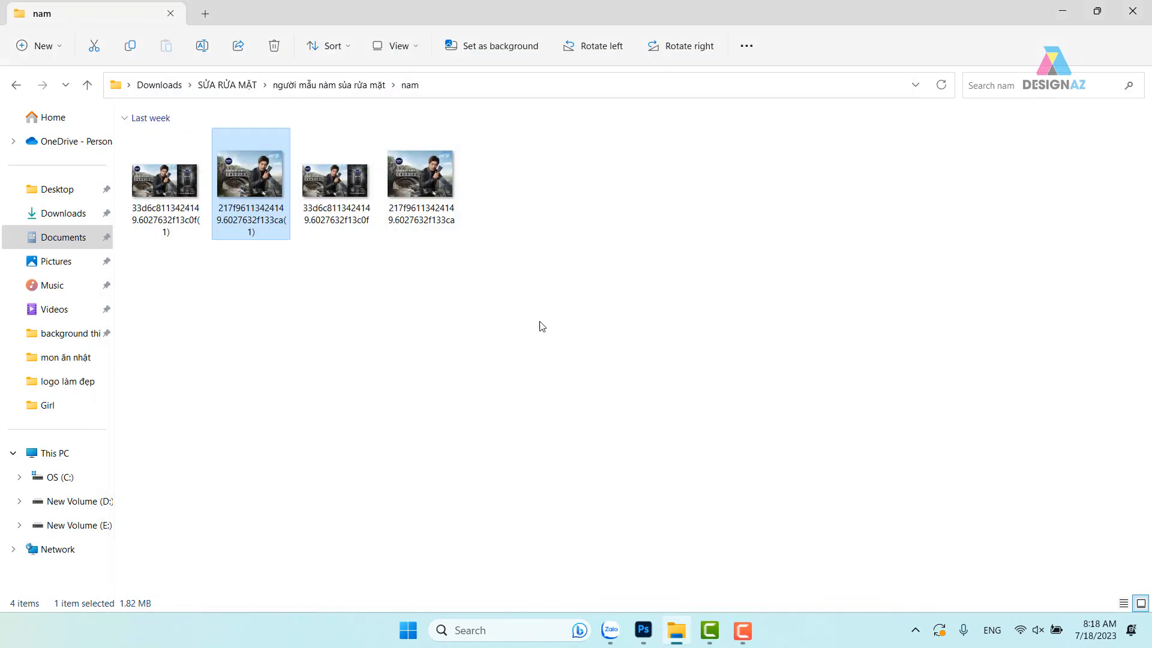
{"action": "left_click", "coordinate": [427, 180]}
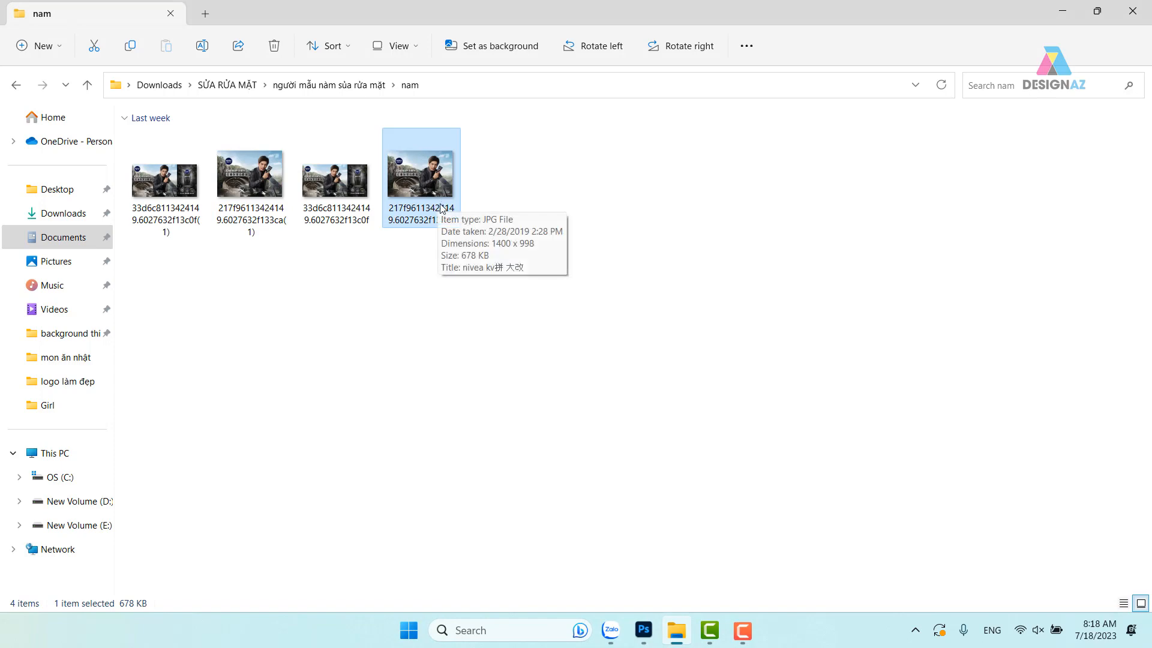
{"action": "left_click_drag", "start_coordinate": [439, 206], "coordinate": [878, 26]}
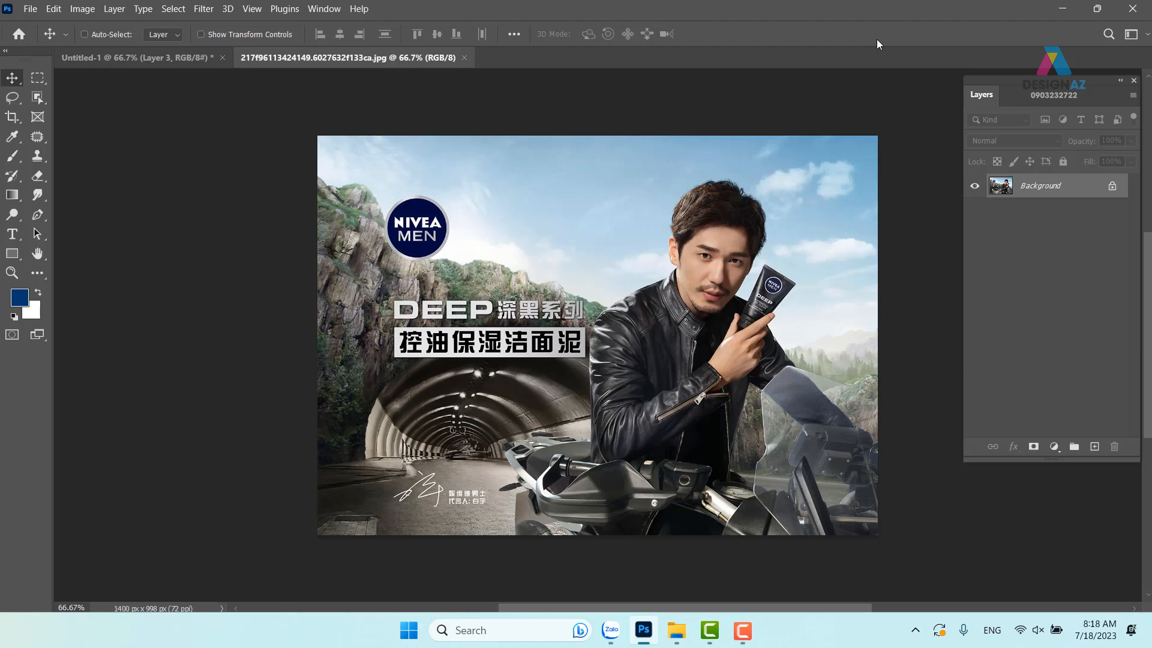
Step: Copy the entire Nivea Men photo and paste it into Untitled-1 as a new layer directly above Layer 3
{"action": "key", "text": "ctrl+a"}
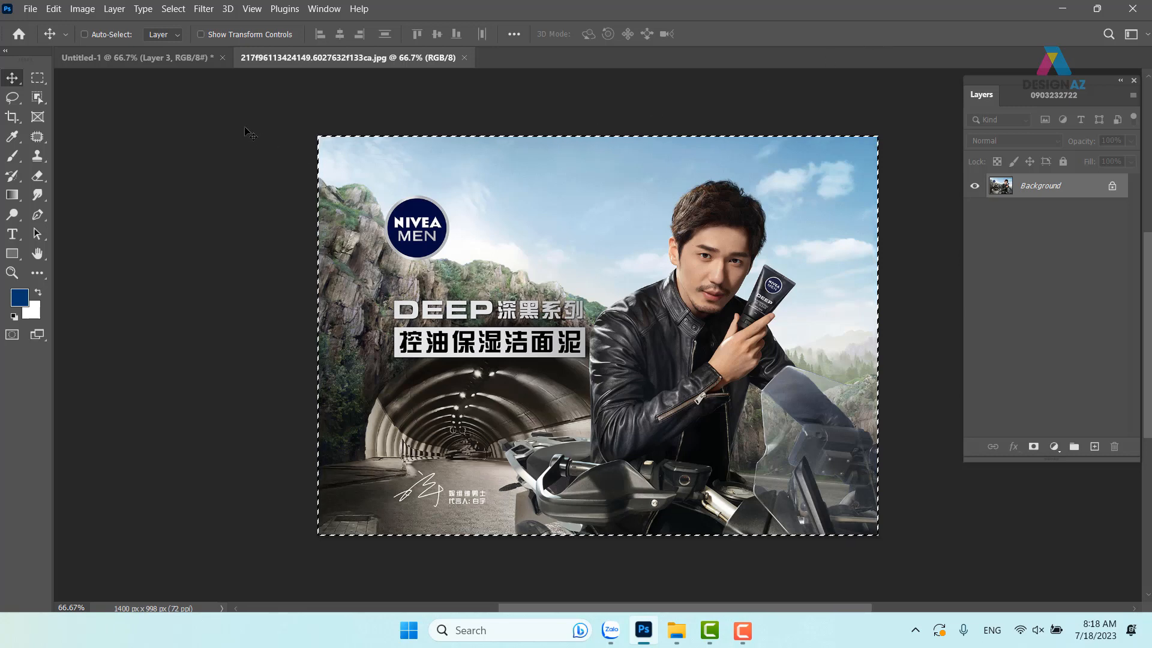
{"action": "left_click", "coordinate": [161, 60]}
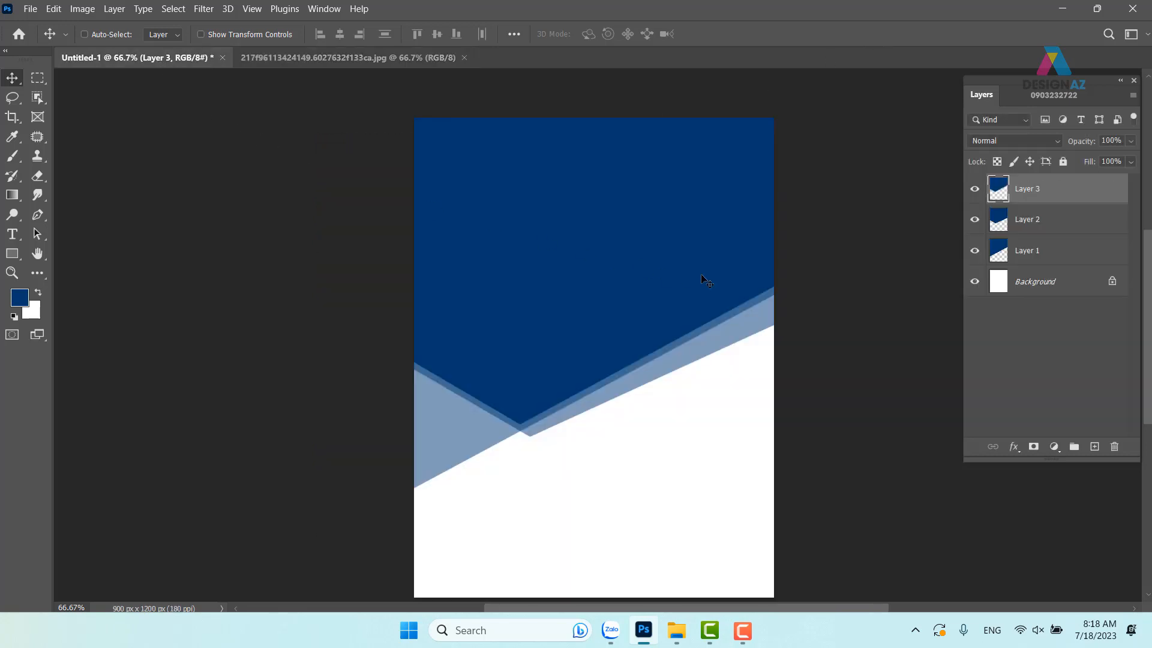
{"action": "right_click", "coordinate": [495, 173]}
{"action": "left_click", "coordinate": [523, 182]}
{"action": "right_click", "coordinate": [518, 179]}
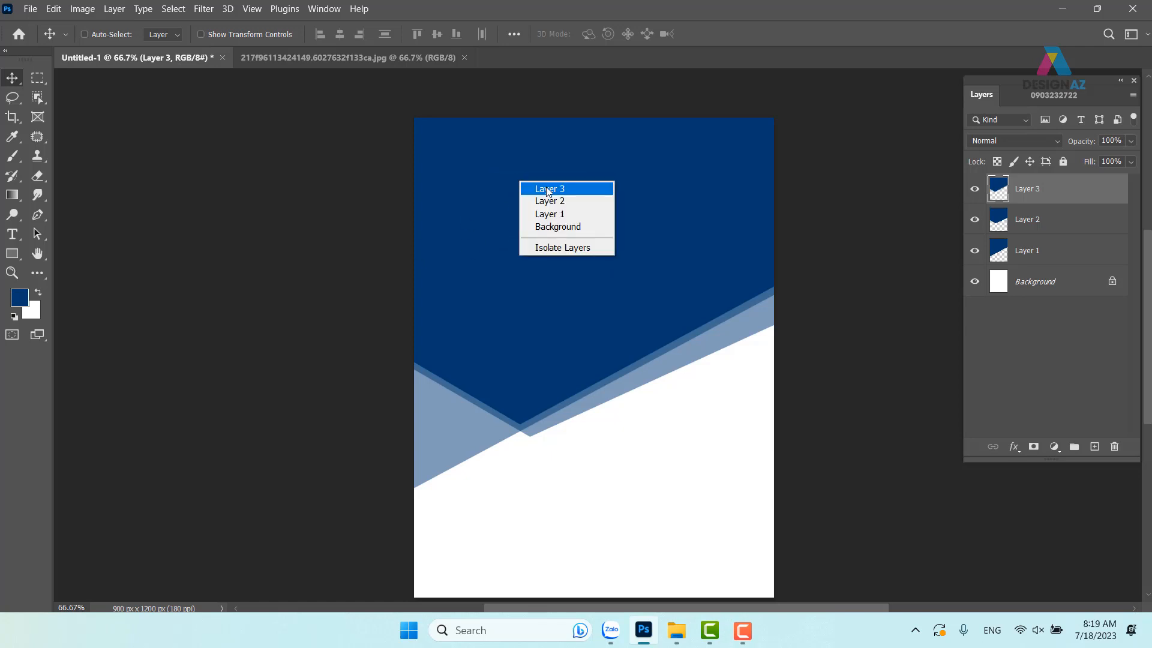
{"action": "left_click", "coordinate": [547, 189]}
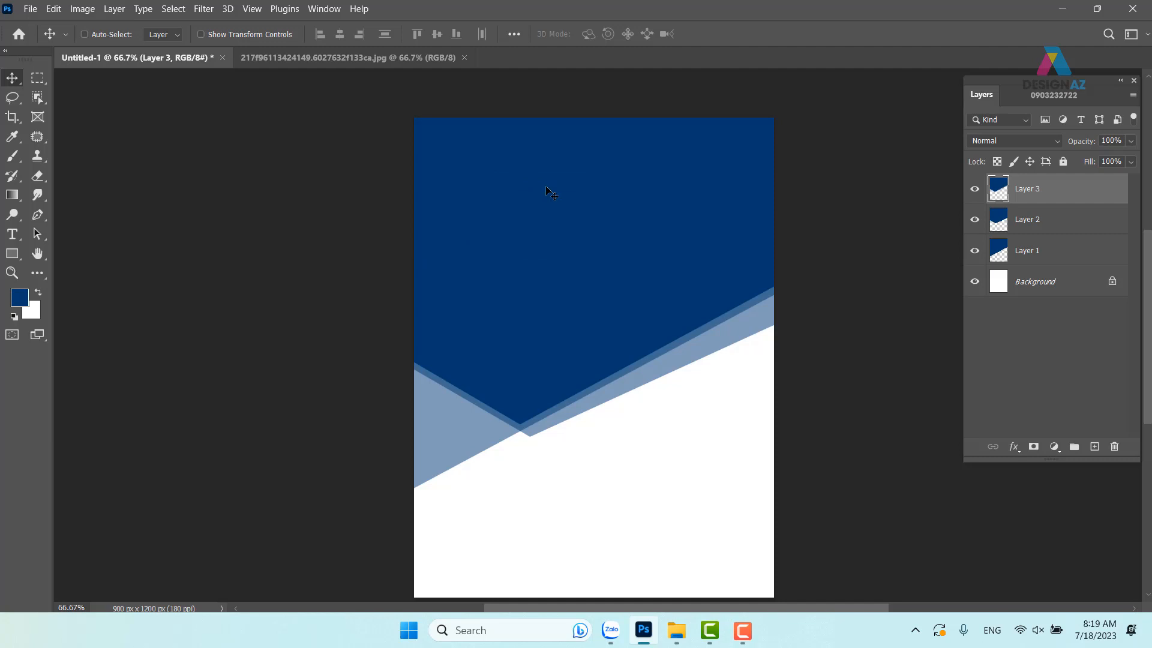
{"action": "mouse_move", "coordinate": [617, 236]}
{"action": "left_mouse_down"}
{"action": "mouse_move", "coordinate": [607, 200]}
{"action": "mouse_move", "coordinate": [618, 196]}
{"action": "mouse_move", "coordinate": [599, 239]}
{"action": "left_mouse_up"}
{"action": "left_click_drag", "start_coordinate": [725, 373], "coordinate": [622, 358]}
{"action": "key", "text": "ctrl+v"}
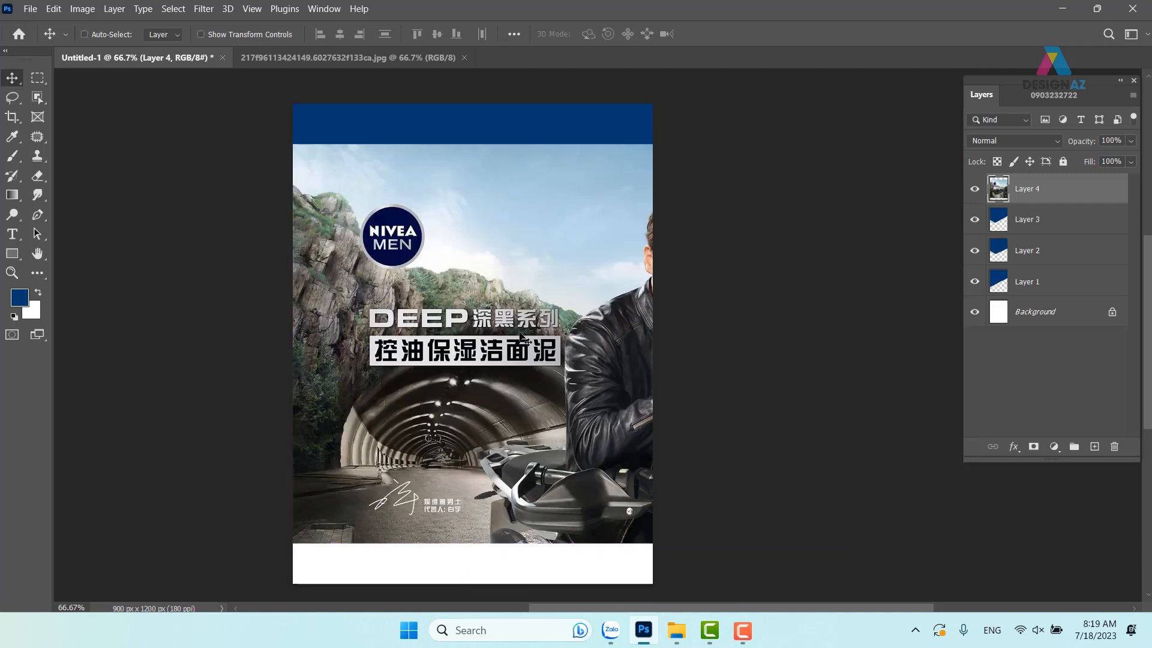
Step: Position the pasted photo so the man fills the upper canvas and clip it to the V-shaped block on Layer 3
{"action": "left_click_drag", "start_coordinate": [577, 303], "coordinate": [381, 197]}
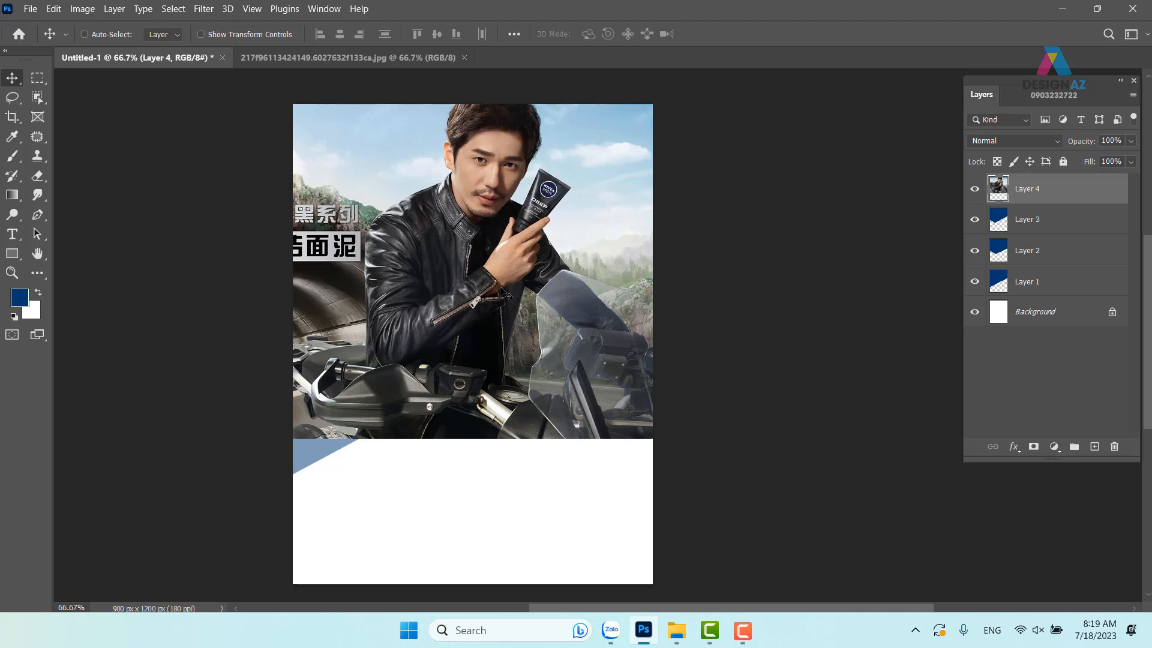
{"action": "key", "text": "ctrl"}
{"action": "key", "text": "ctrl+alt+g"}
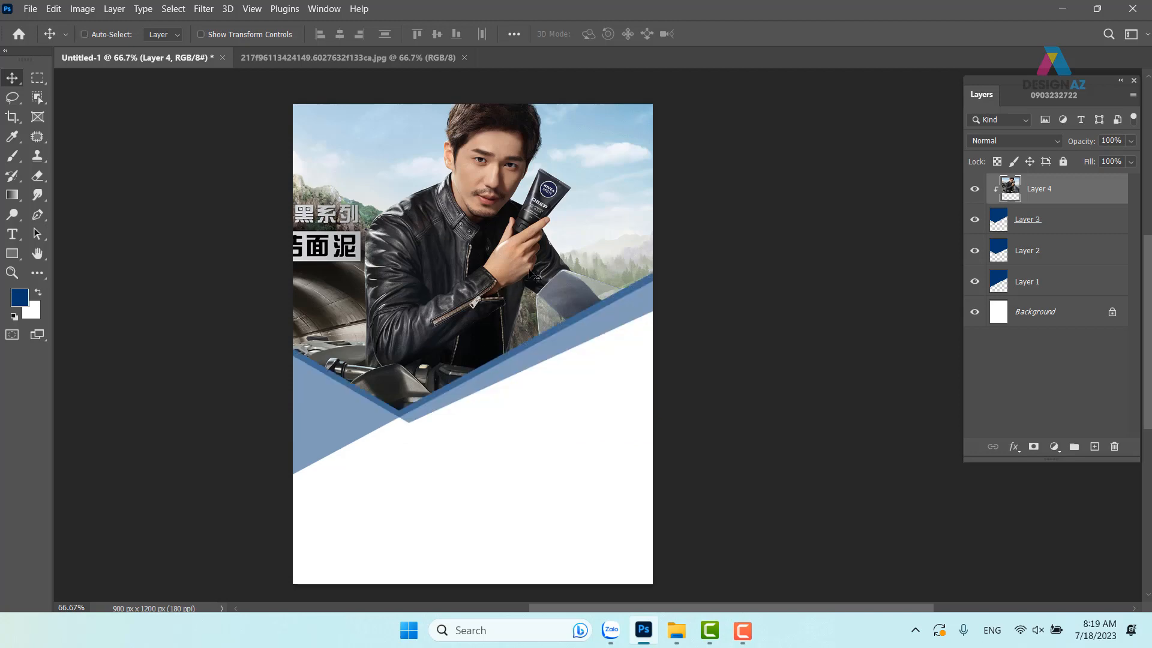
{"action": "left_click_drag", "start_coordinate": [541, 267], "coordinate": [542, 271]}
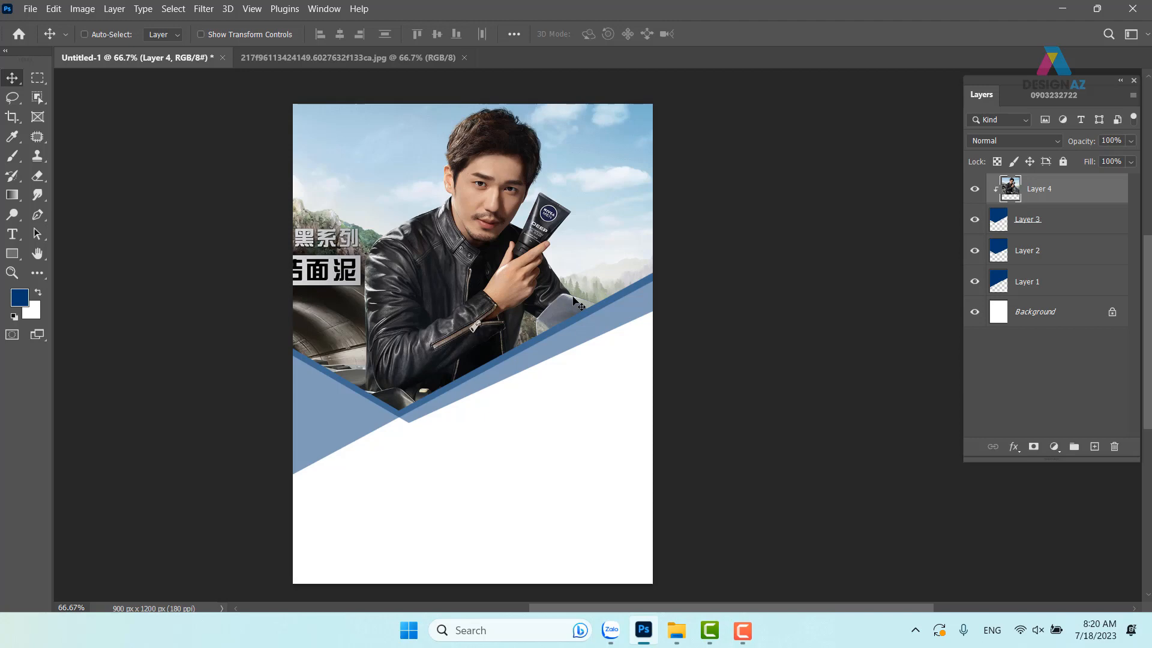
Step: Delete the clipped photo layer, return to the source photo document and clear its selection
{"action": "key", "text": "Delete"}
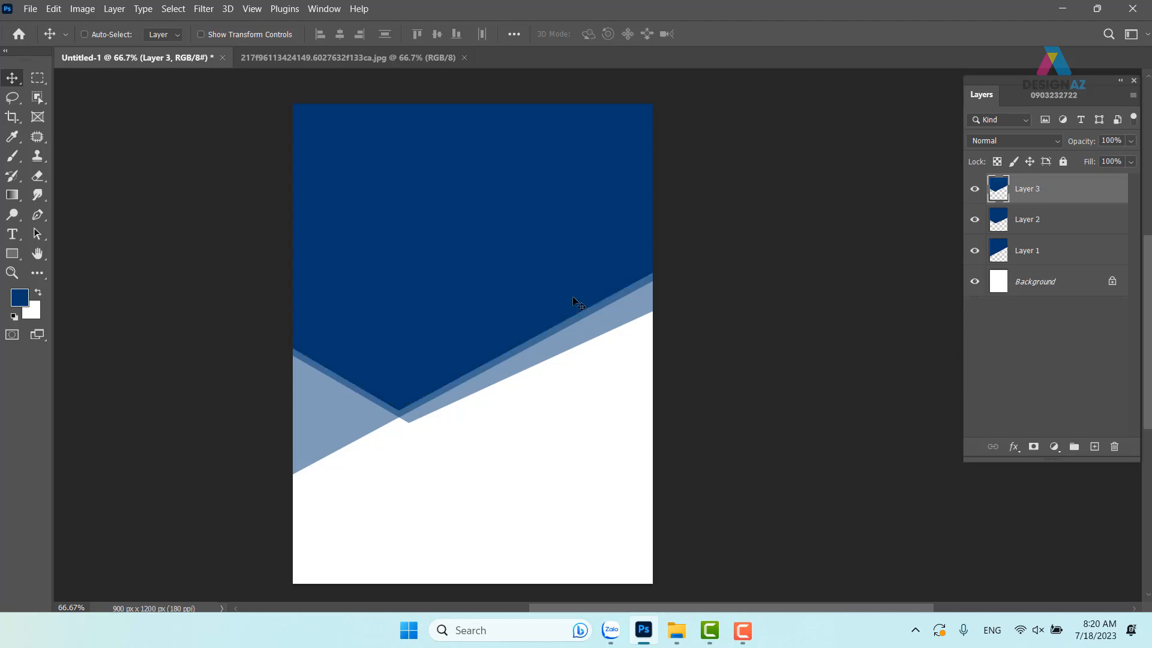
{"action": "left_click", "coordinate": [437, 60]}
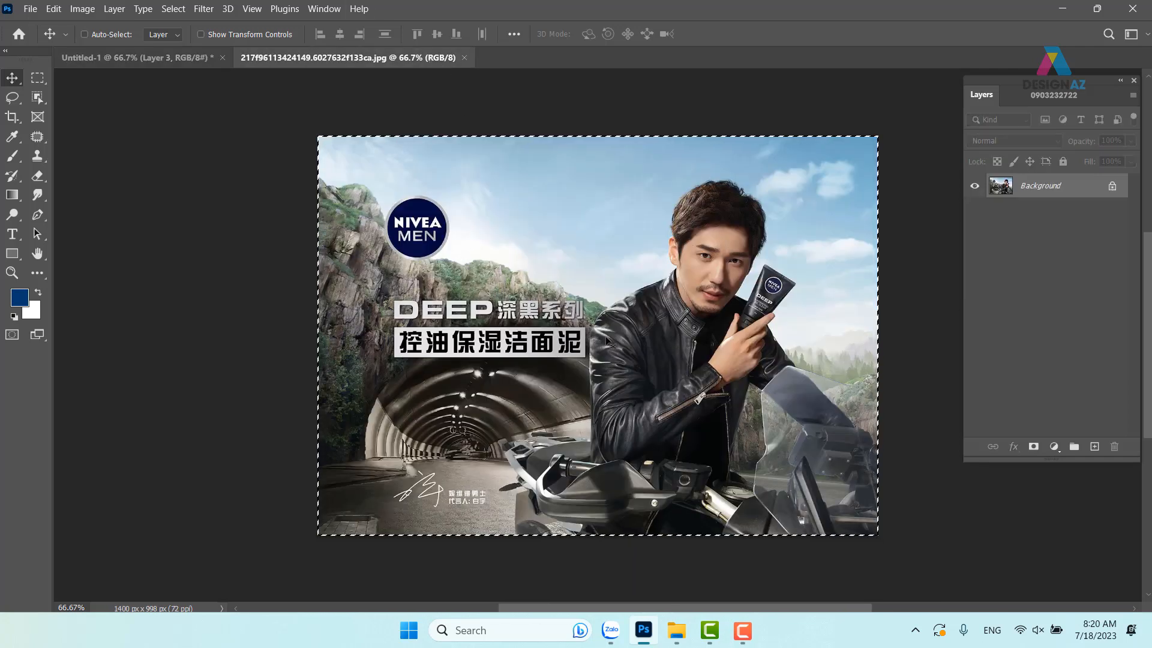
{"action": "key", "text": "ctrl+d"}
Step: Marquee-select the DEEP 深黑系列 headline in the photo, remove it with a Content-Aware fill and deselect
{"action": "key", "text": "ctrl+plus"}
{"action": "key", "text": "ctrl+plus"}
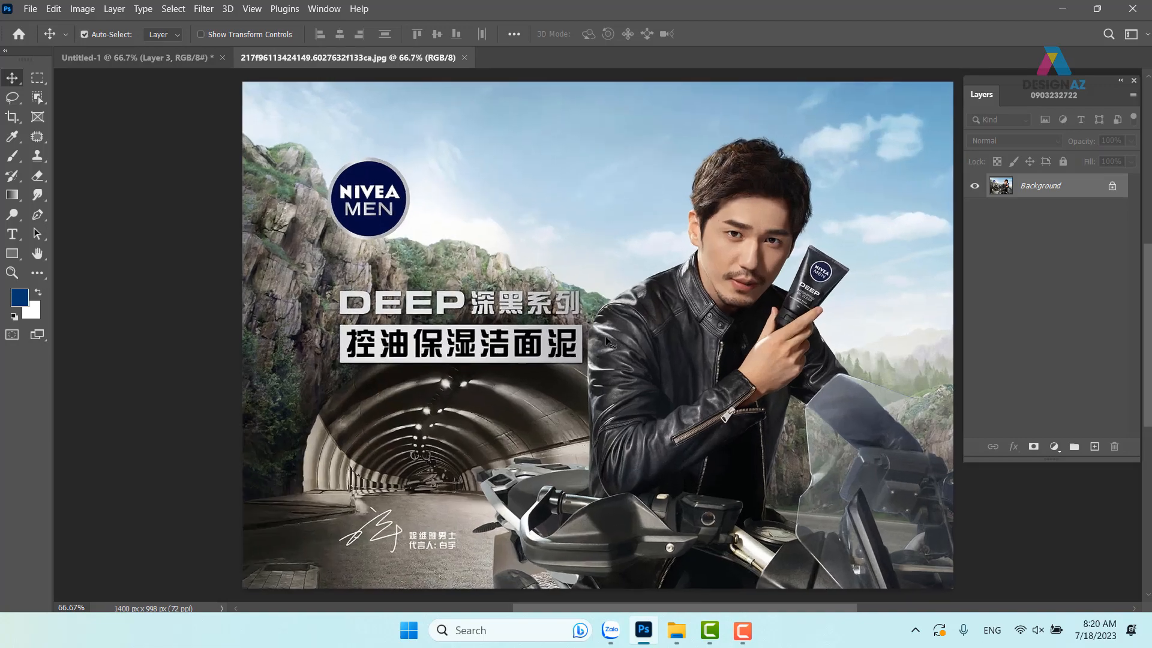
{"action": "left_click_drag", "start_coordinate": [333, 323], "coordinate": [566, 371]}
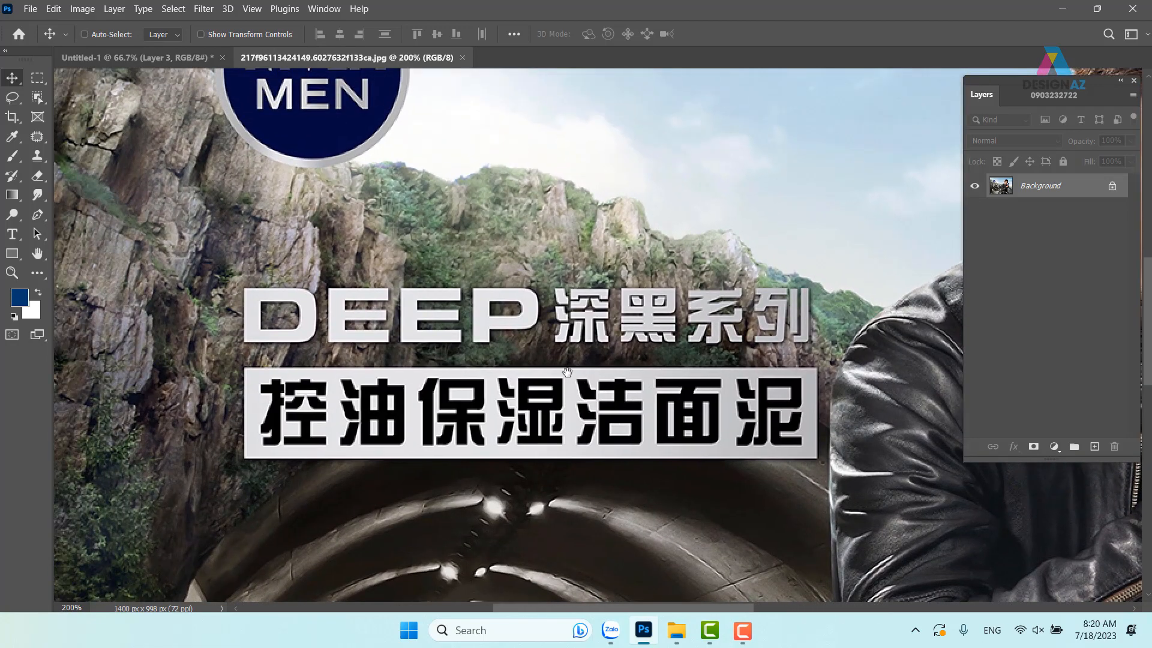
{"action": "key", "text": "ctrl+minus"}
{"action": "left_click_drag", "start_coordinate": [501, 328], "coordinate": [382, 304]}
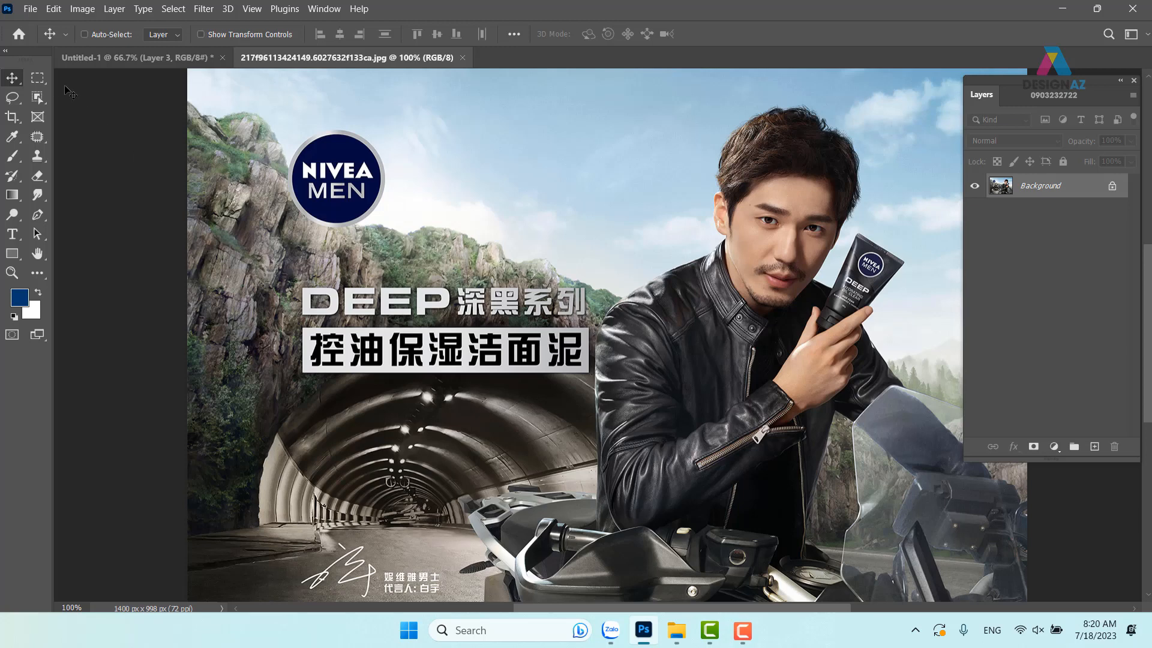
{"action": "left_click", "coordinate": [36, 79]}
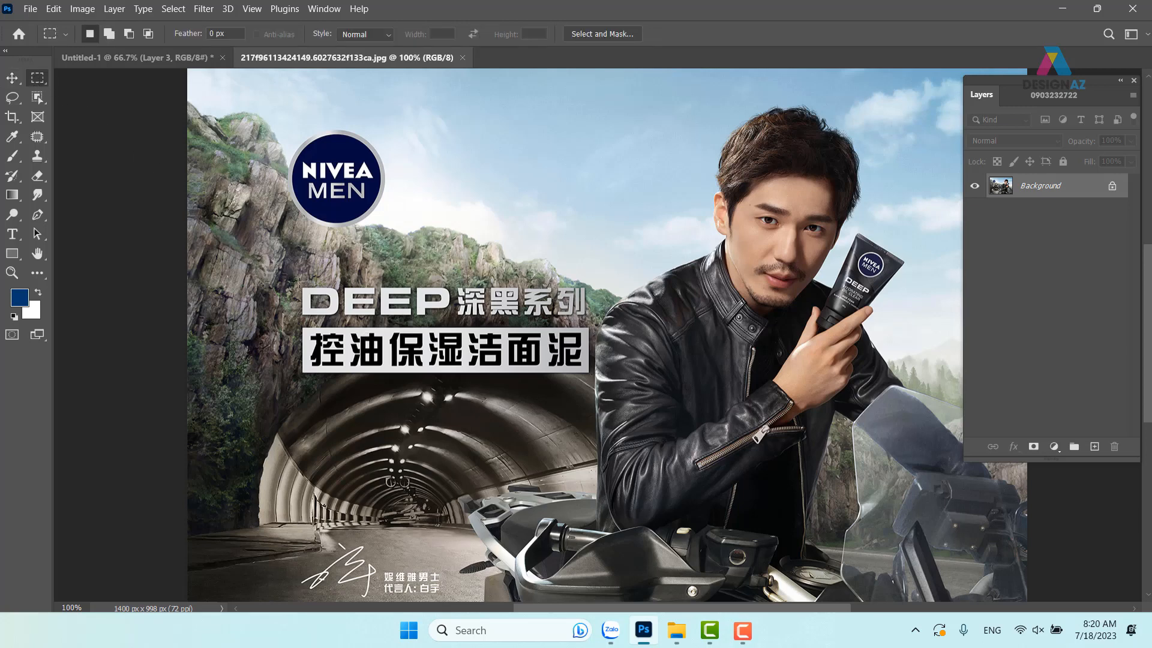
{"action": "left_click_drag", "start_coordinate": [302, 284], "coordinate": [590, 318]}
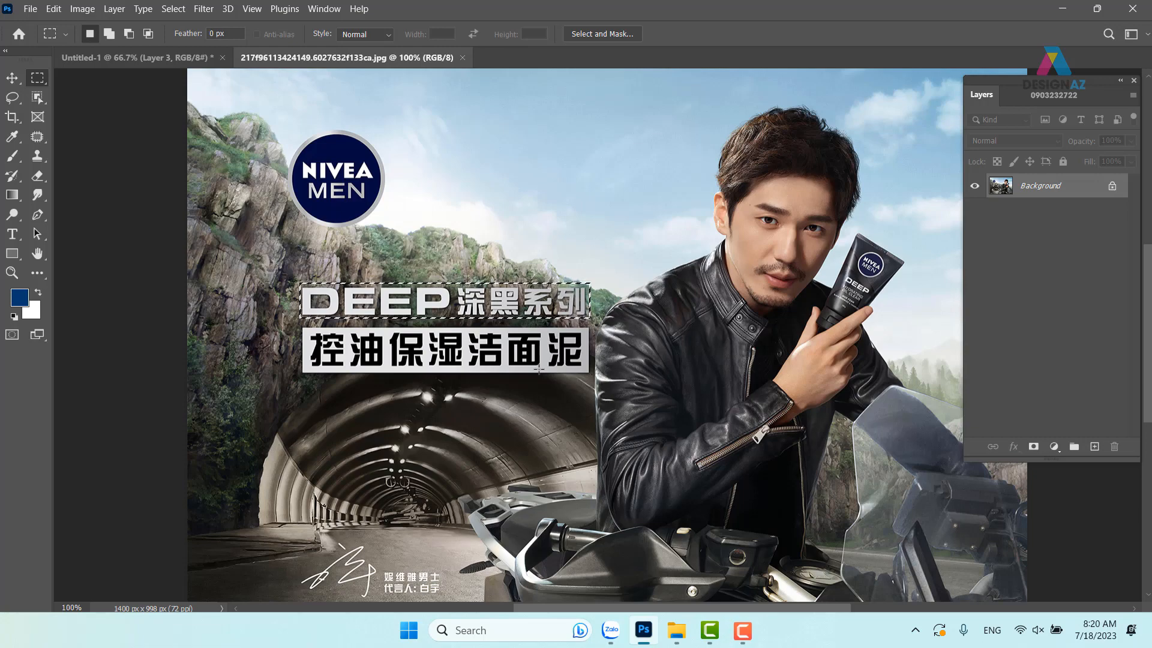
{"action": "left_click", "coordinate": [54, 9]}
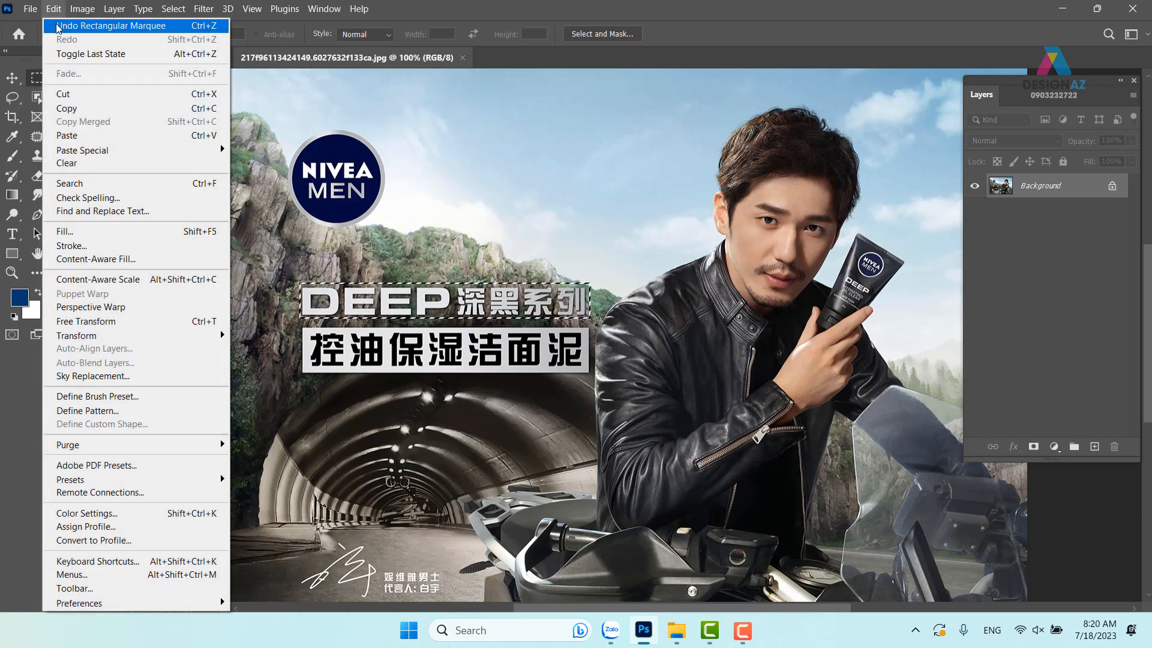
{"action": "left_click", "coordinate": [143, 233]}
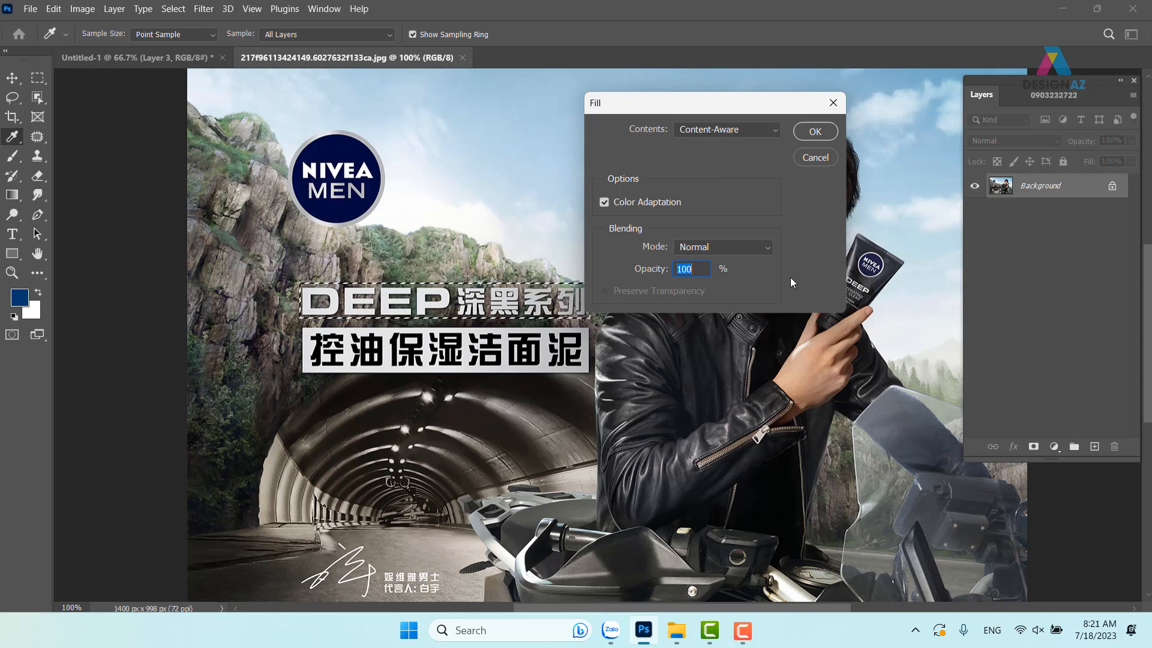
{"action": "left_click", "coordinate": [821, 137]}
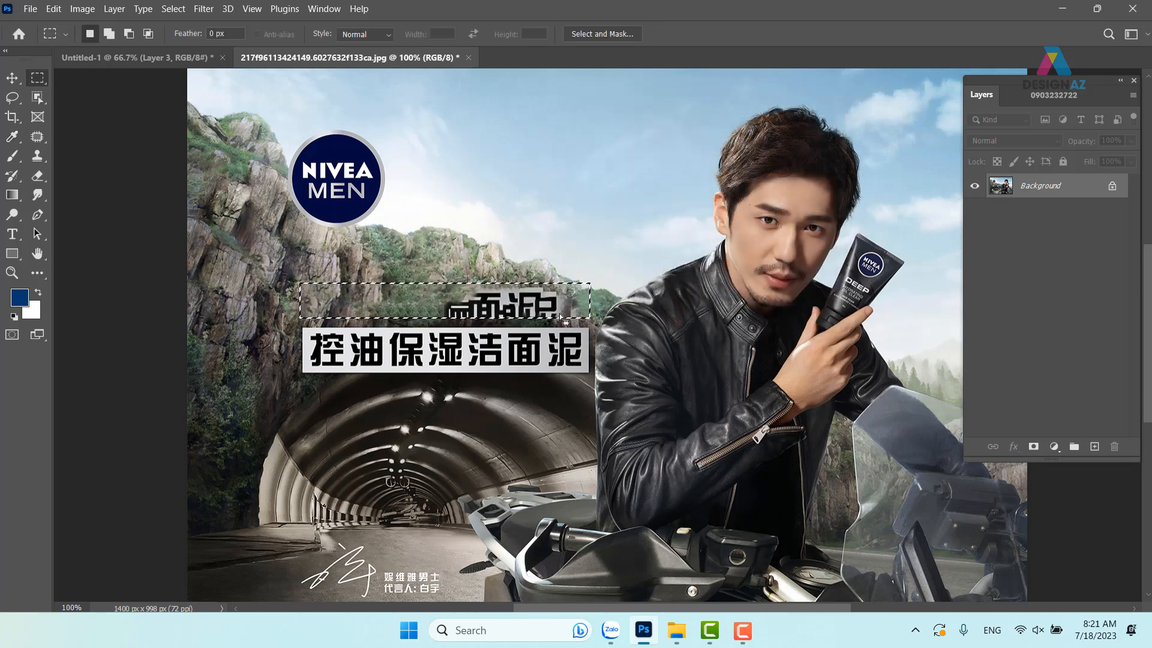
{"action": "key", "text": "v"}
{"action": "key", "text": "ctrl+d"}
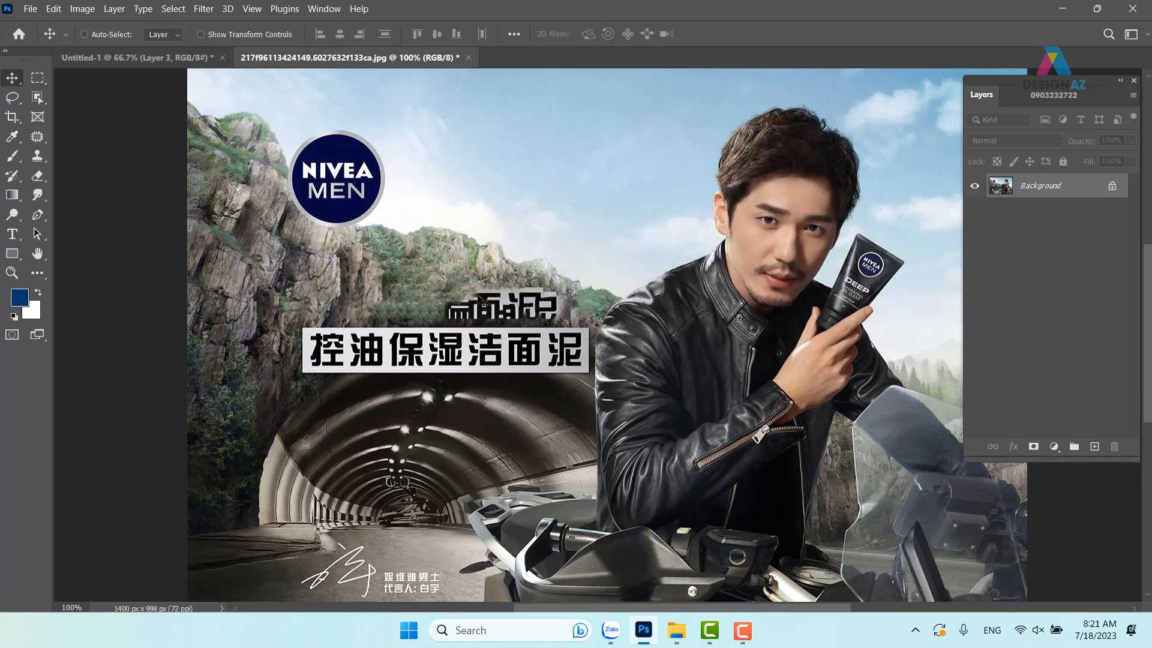
Step: Marquee-select the leftover headline fragments above the white banner and replace them with a Content-Aware fill
{"action": "left_click_drag", "start_coordinate": [555, 308], "coordinate": [463, 297]}
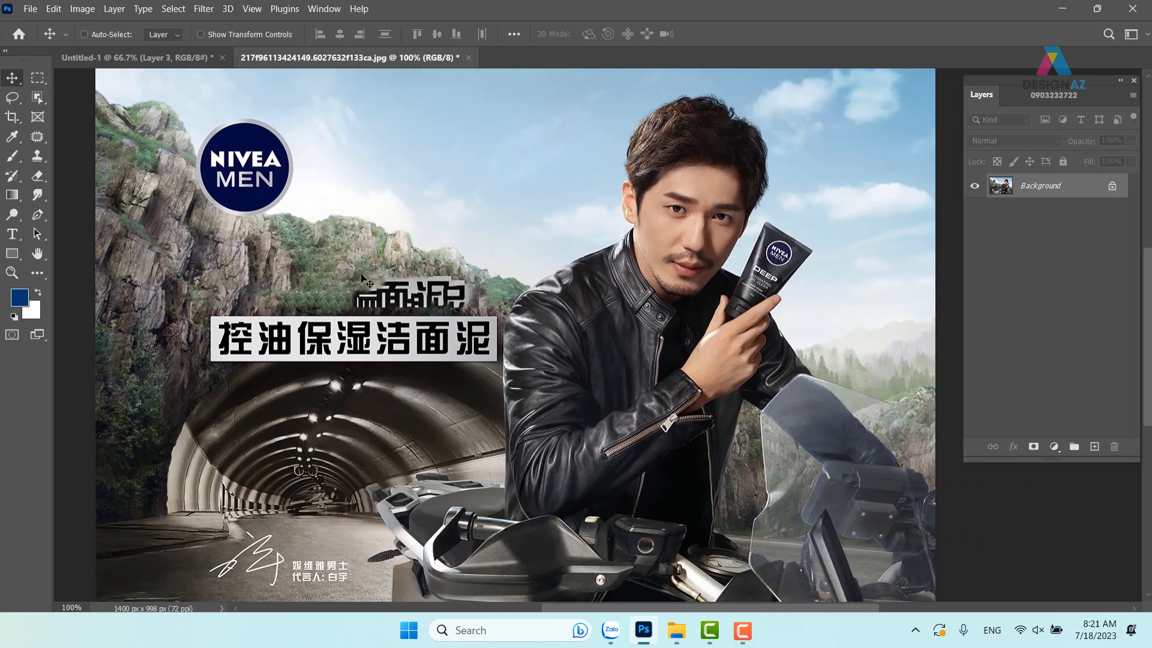
{"action": "left_click", "coordinate": [37, 78]}
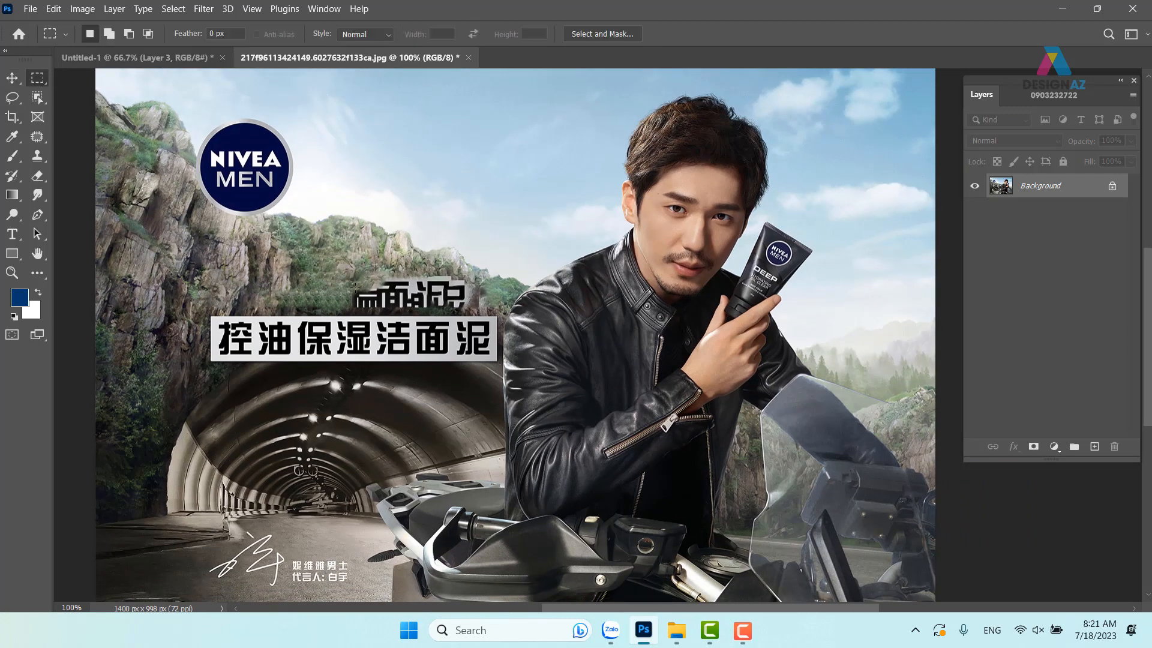
{"action": "left_click_drag", "start_coordinate": [341, 269], "coordinate": [480, 311]}
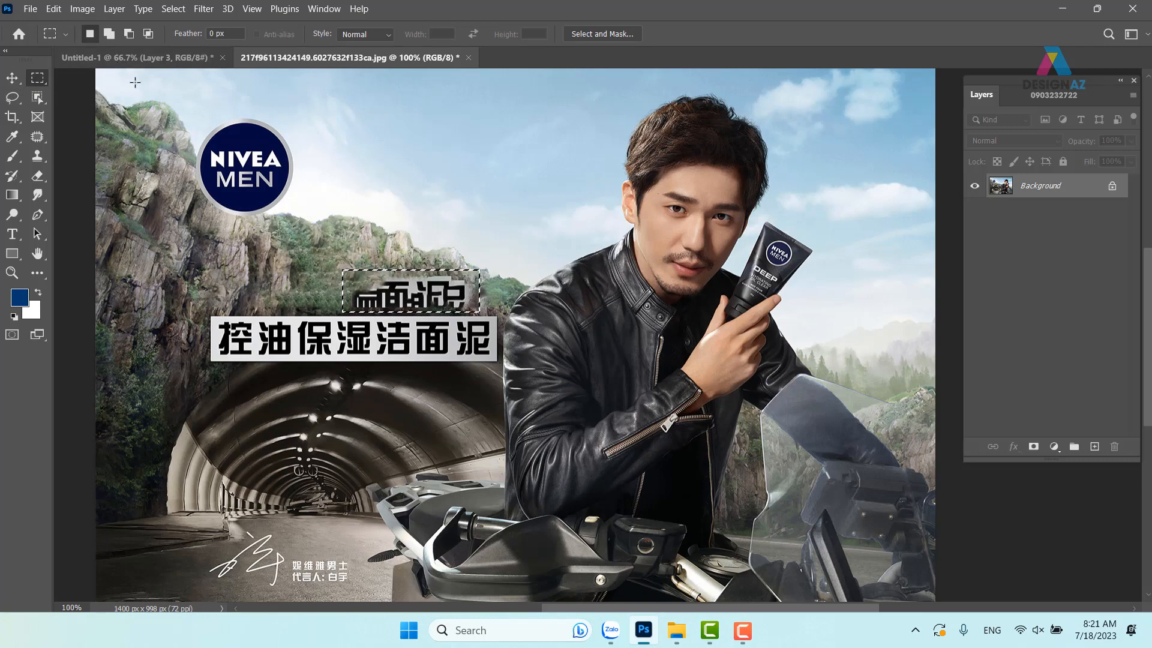
{"action": "key", "text": "shift"}
{"action": "key", "text": "shift+BackSpace"}
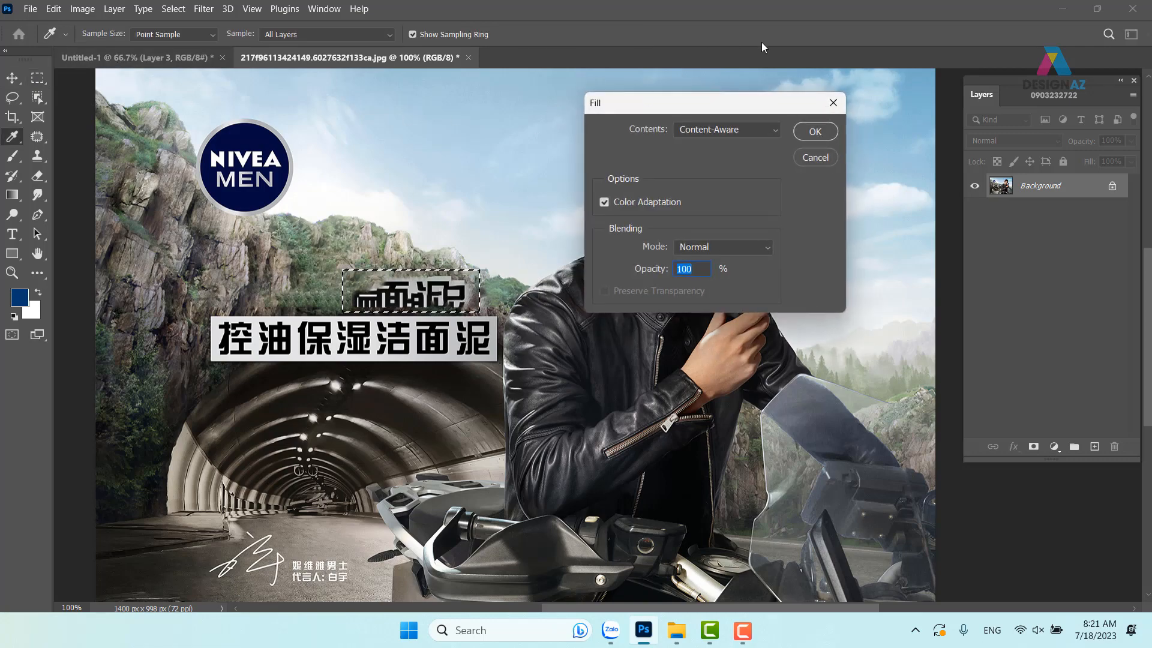
{"action": "left_click", "coordinate": [811, 136]}
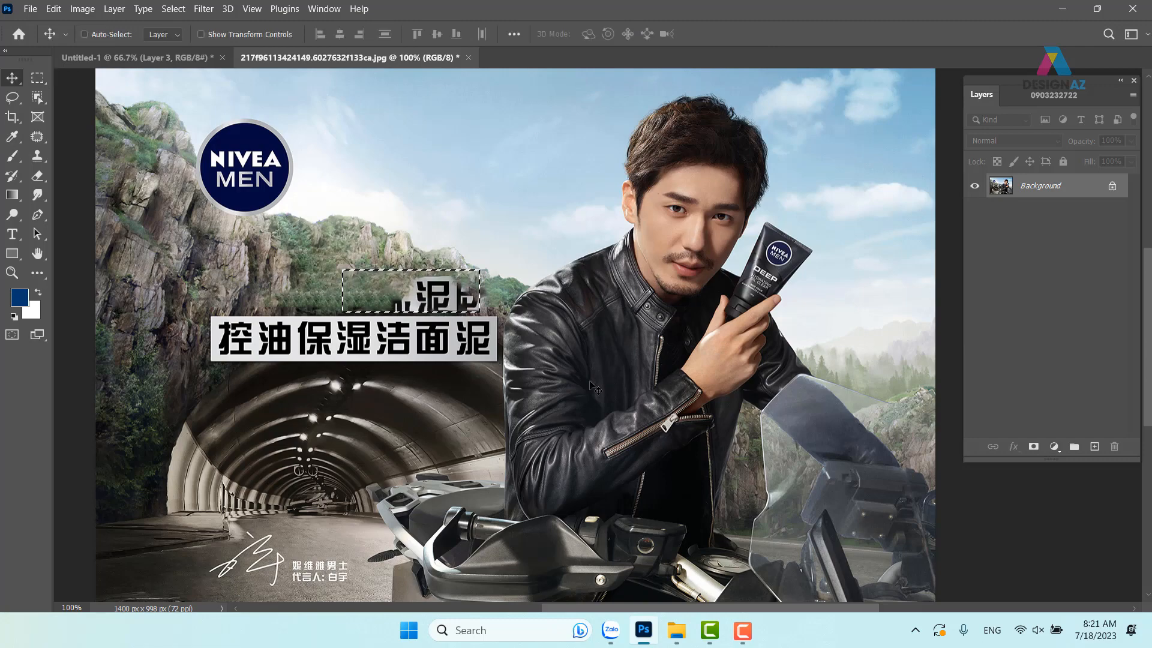
Step: Marquee-select the white 控油保湿洁面泥 banner above the tunnel and remove it with a Content-Aware fill
{"action": "left_click_drag", "start_coordinate": [385, 299], "coordinate": [393, 261]}
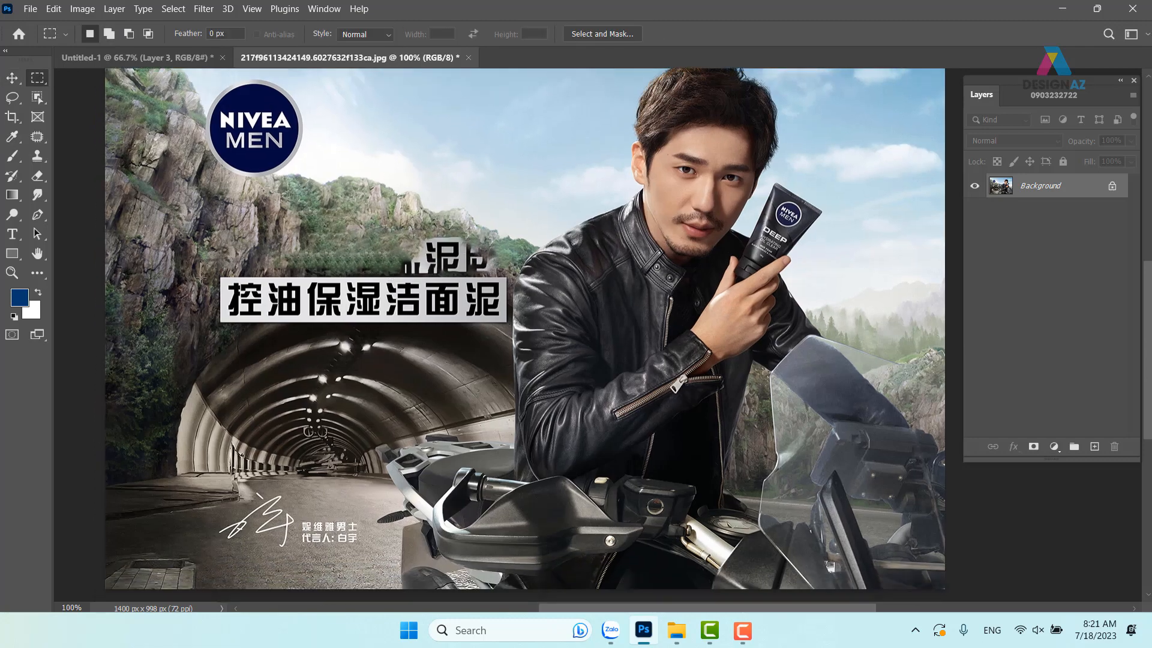
{"action": "left_click_drag", "start_coordinate": [216, 274], "coordinate": [510, 326]}
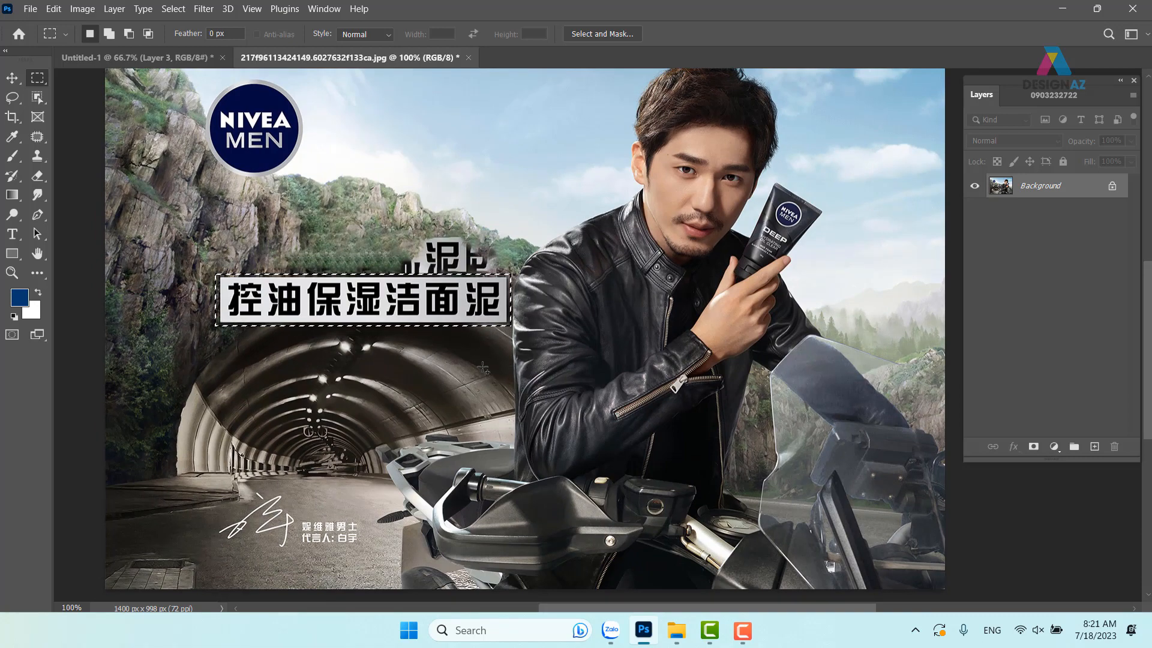
{"action": "key", "text": "shift"}
{"action": "key", "text": "shift+BackSpace"}
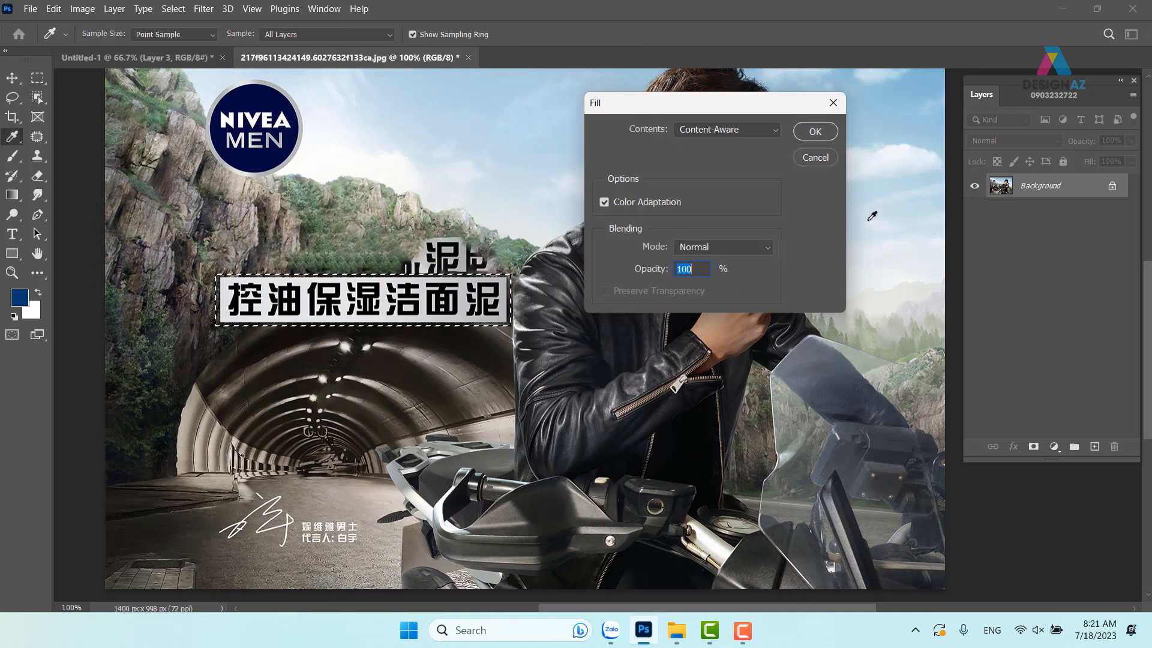
{"action": "left_click", "coordinate": [813, 135]}
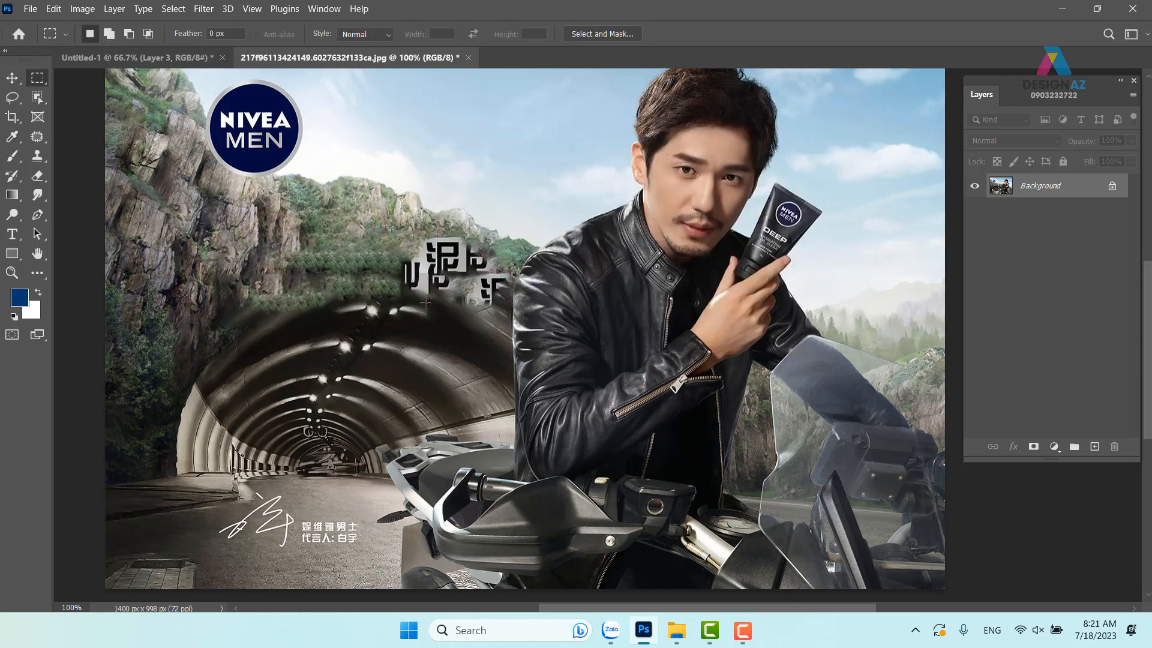
Step: Marquee-select the remaining character fragments beside the man's shoulder, remove them with a Content-Aware fill and deselect
{"action": "left_click_drag", "start_coordinate": [394, 219], "coordinate": [510, 327]}
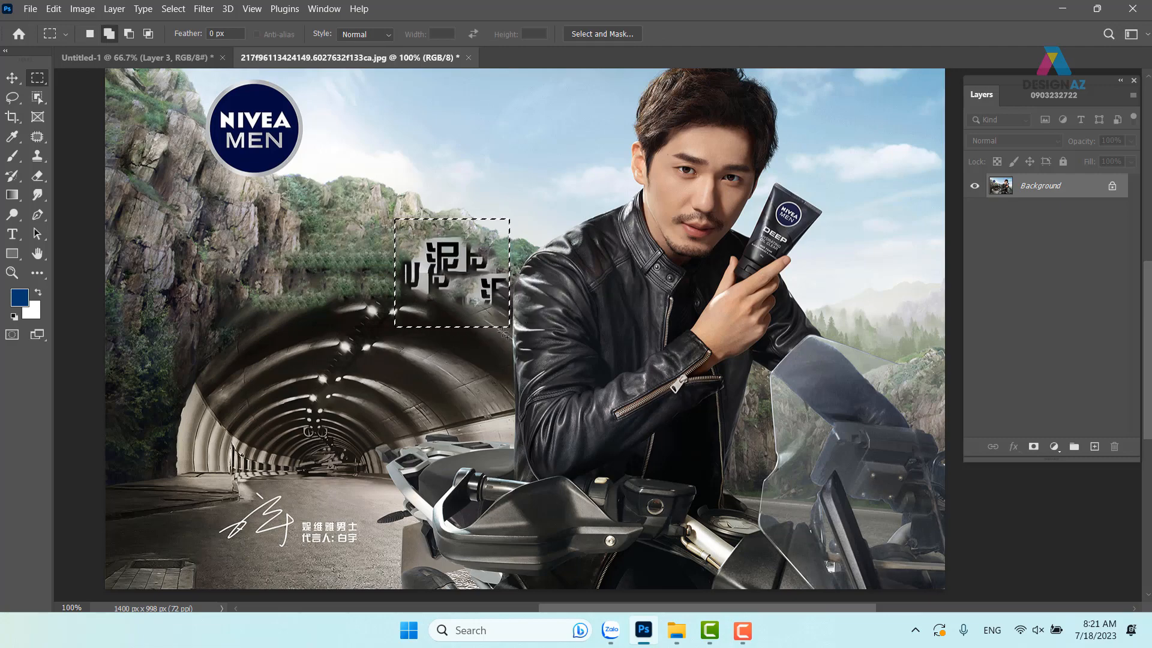
{"action": "key", "text": "shift+BackSpace"}
{"action": "key", "text": "Return"}
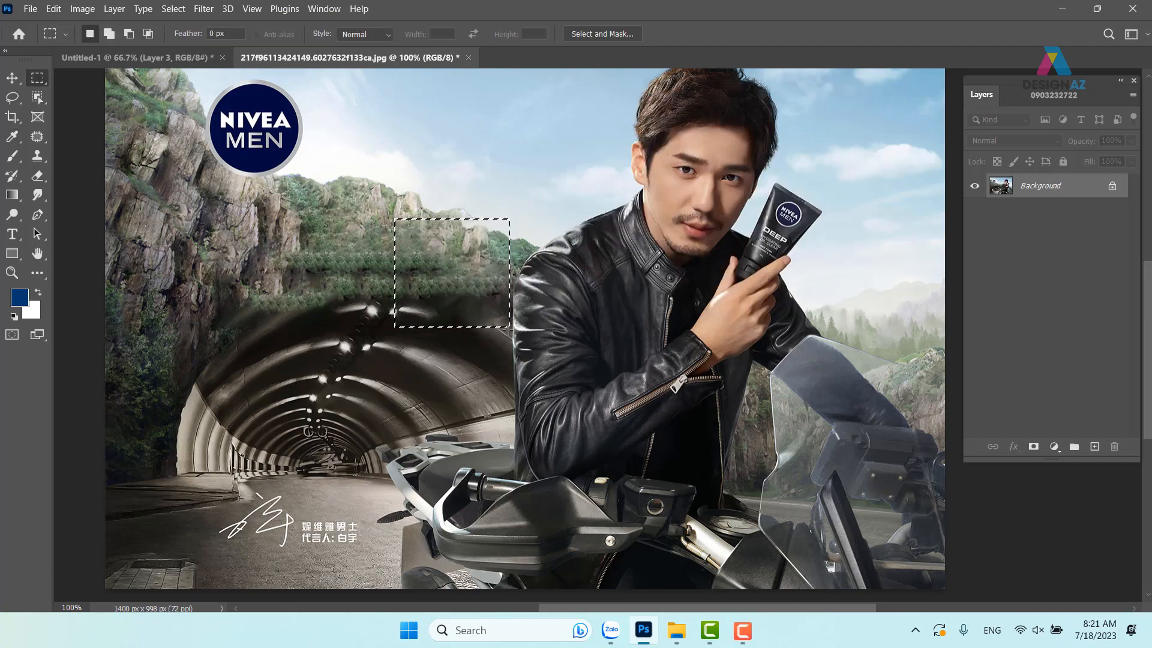
{"action": "key", "text": "ctrl+d"}
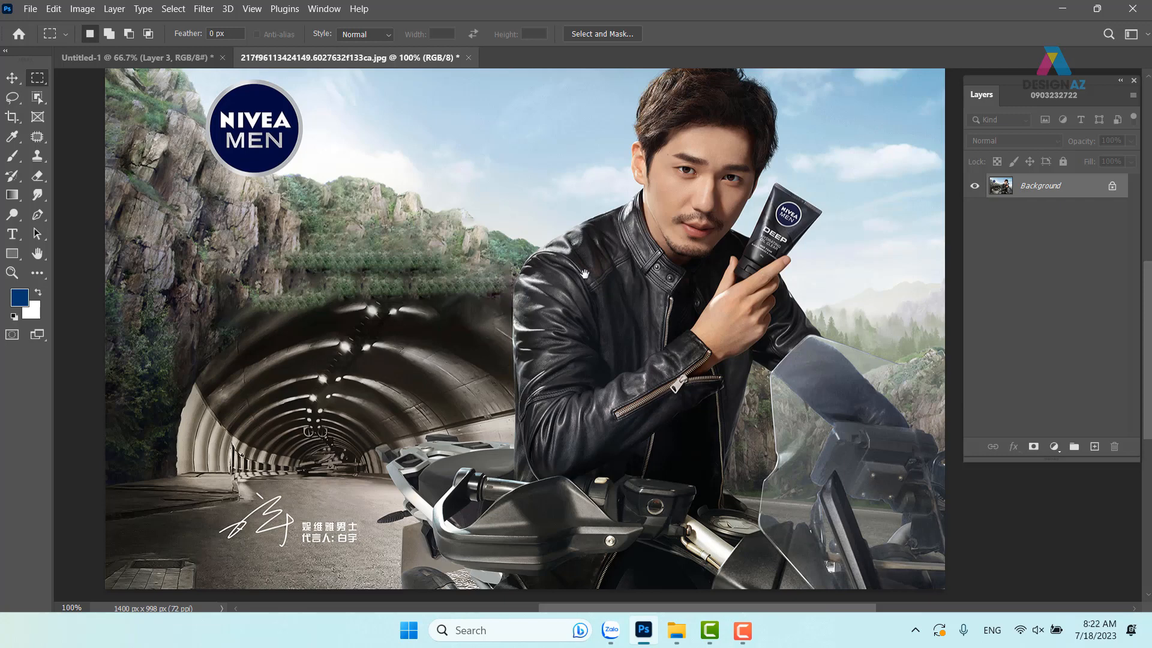
Step: Revert the Nivea Men photo to its last saved state
{"action": "left_click_drag", "start_coordinate": [585, 274], "coordinate": [543, 335]}
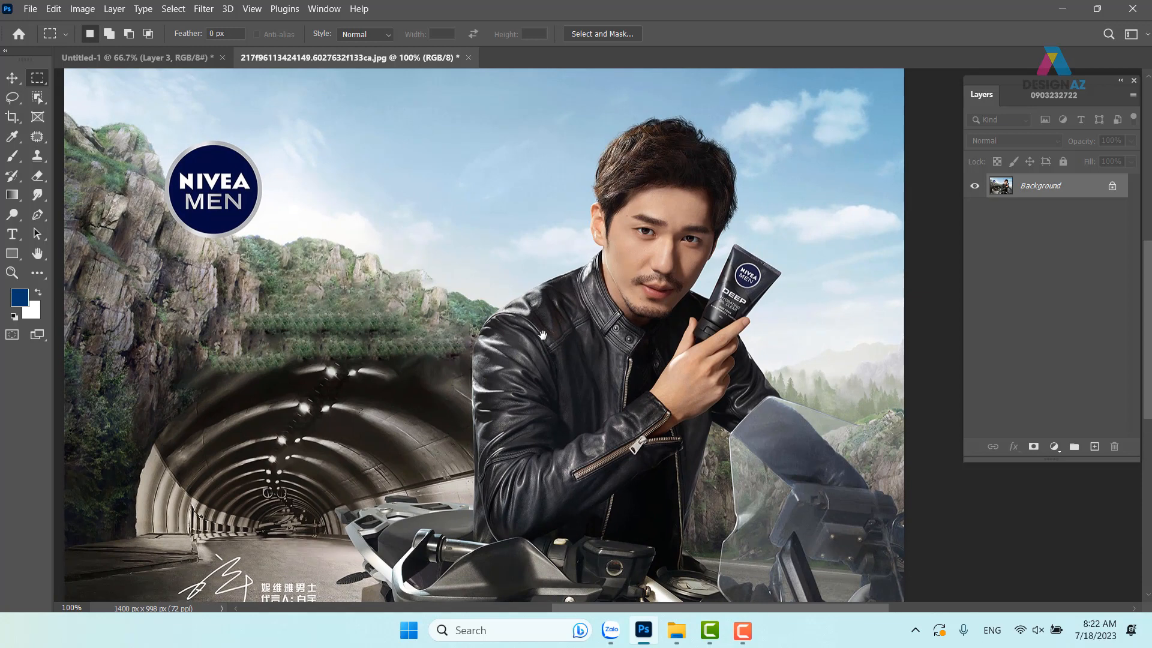
{"action": "key", "text": "F12"}
{"action": "left_click_drag", "start_coordinate": [301, 308], "coordinate": [349, 227]}
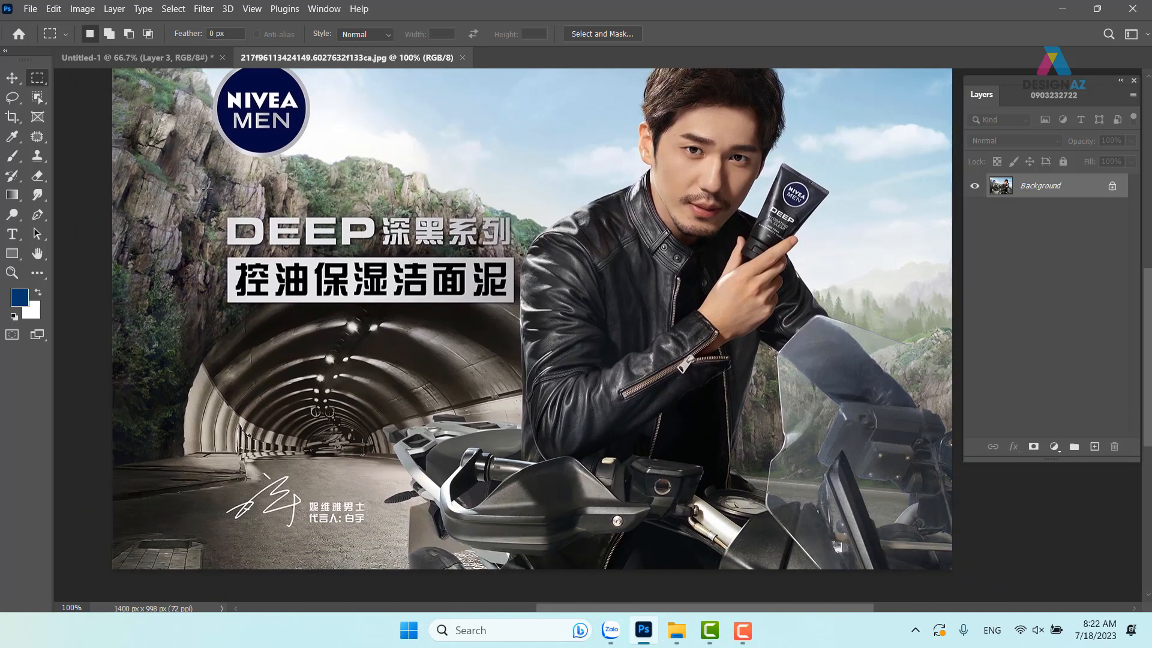
Step: Marquee-select the DEEP 深黑系列 headline and apply Content-Aware Fill twice, with Auto sampling and output to a new layer
{"action": "left_click_drag", "start_coordinate": [224, 213], "coordinate": [517, 246]}
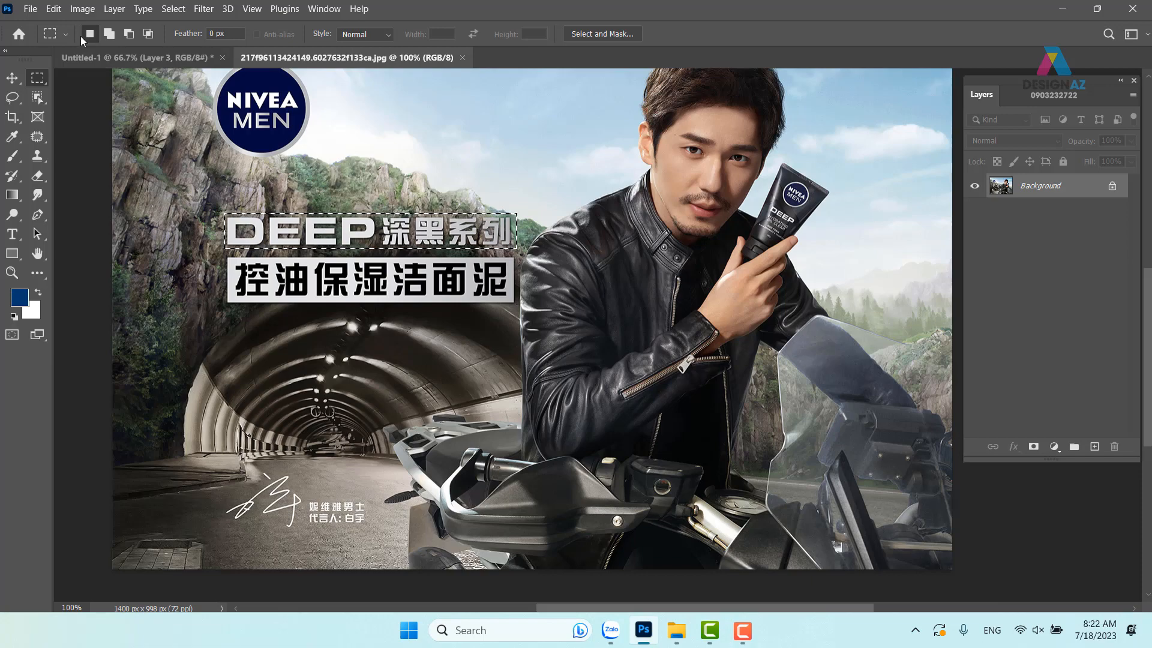
{"action": "left_click", "coordinate": [54, 9]}
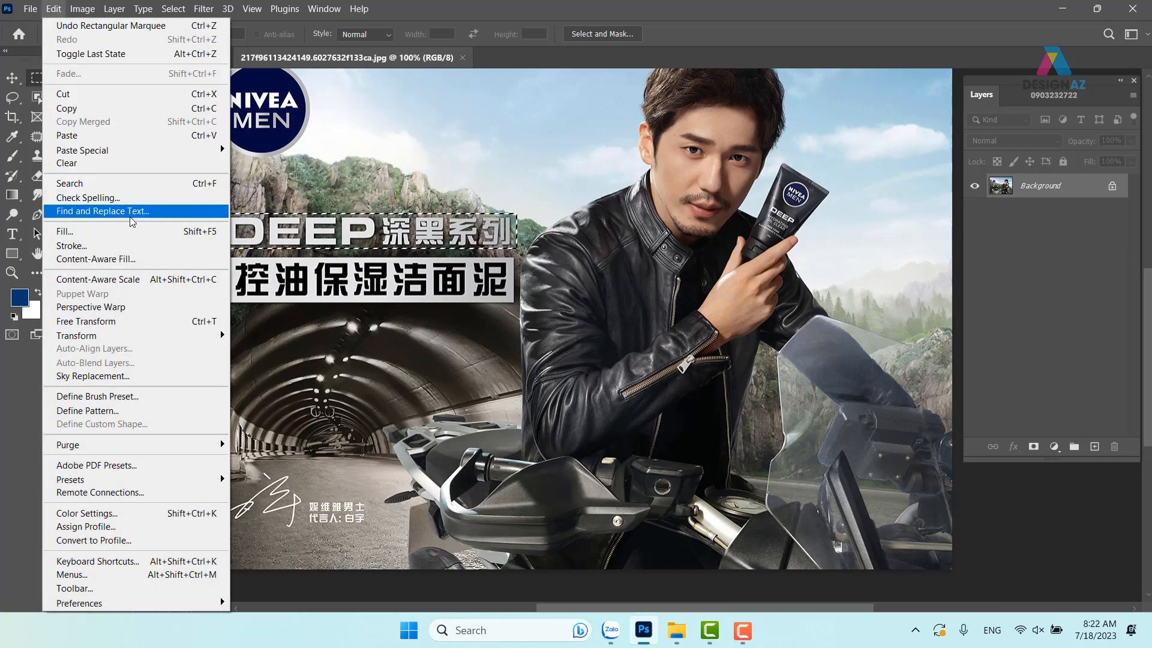
{"action": "left_click", "coordinate": [130, 260]}
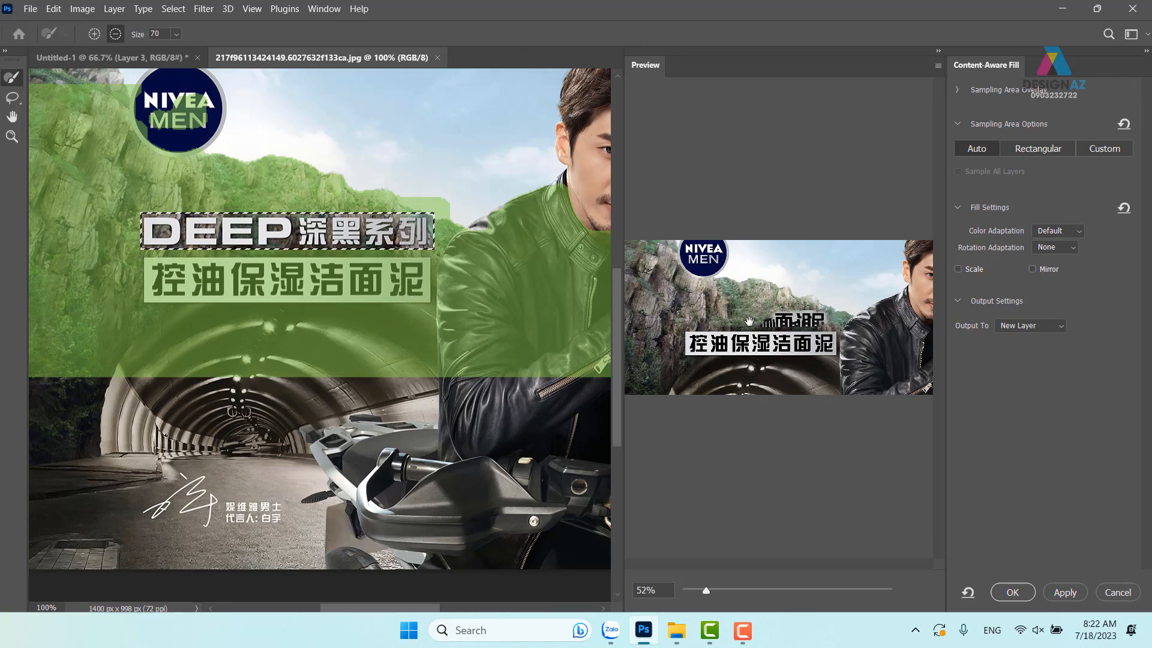
{"action": "left_click", "coordinate": [1060, 593]}
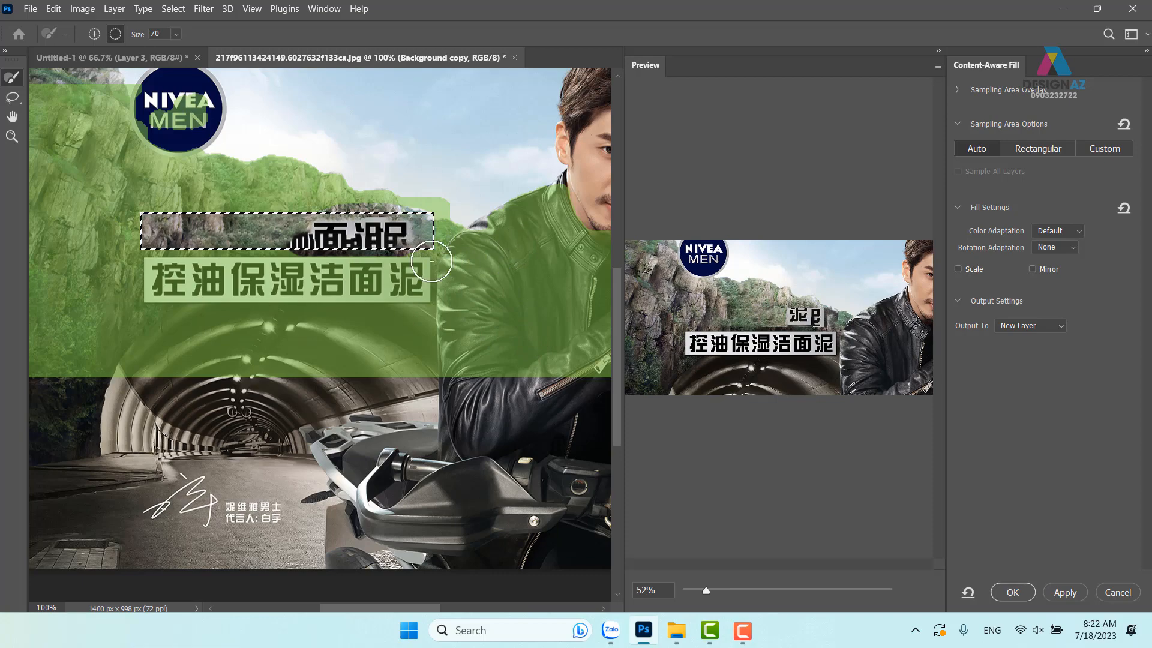
{"action": "left_click", "coordinate": [1022, 597]}
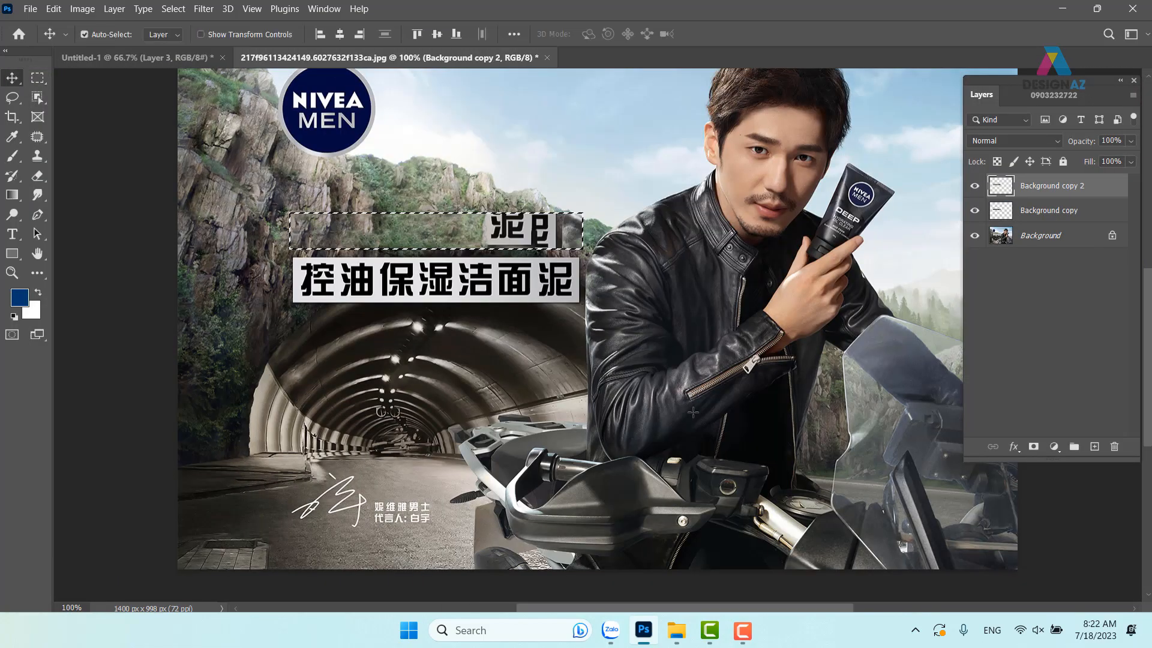
Step: Deselect, select both fill layers together with the Background and merge all three
{"action": "key", "text": "ctrl"}
{"action": "key", "text": "ctrl"}
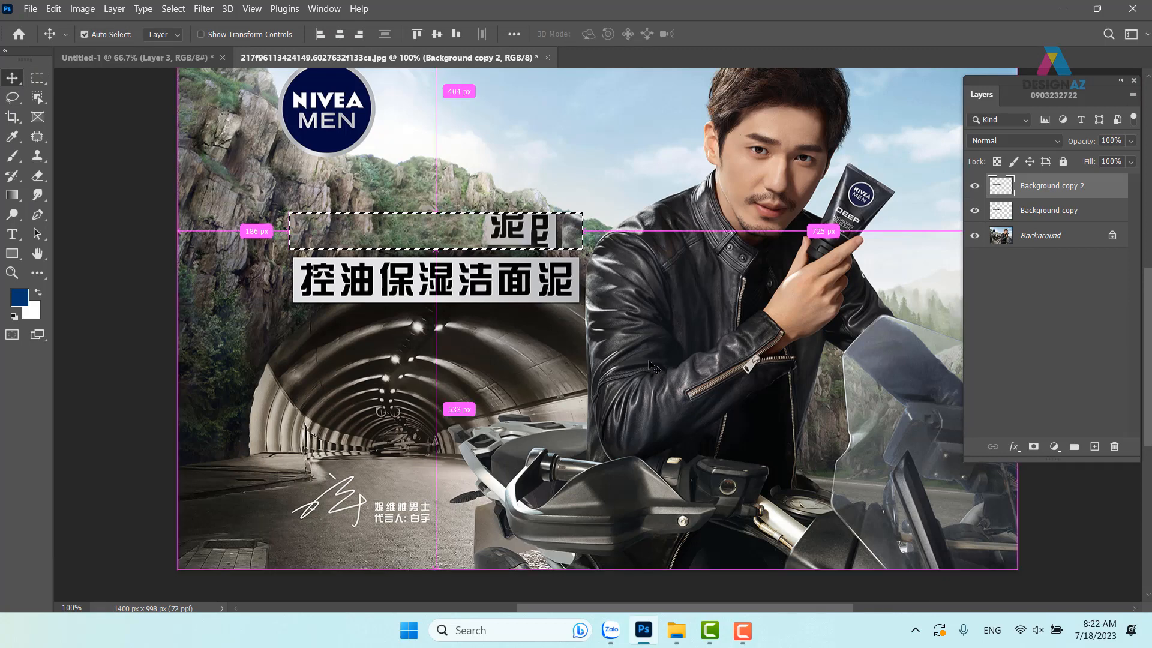
{"action": "key", "text": "ctrl+d"}
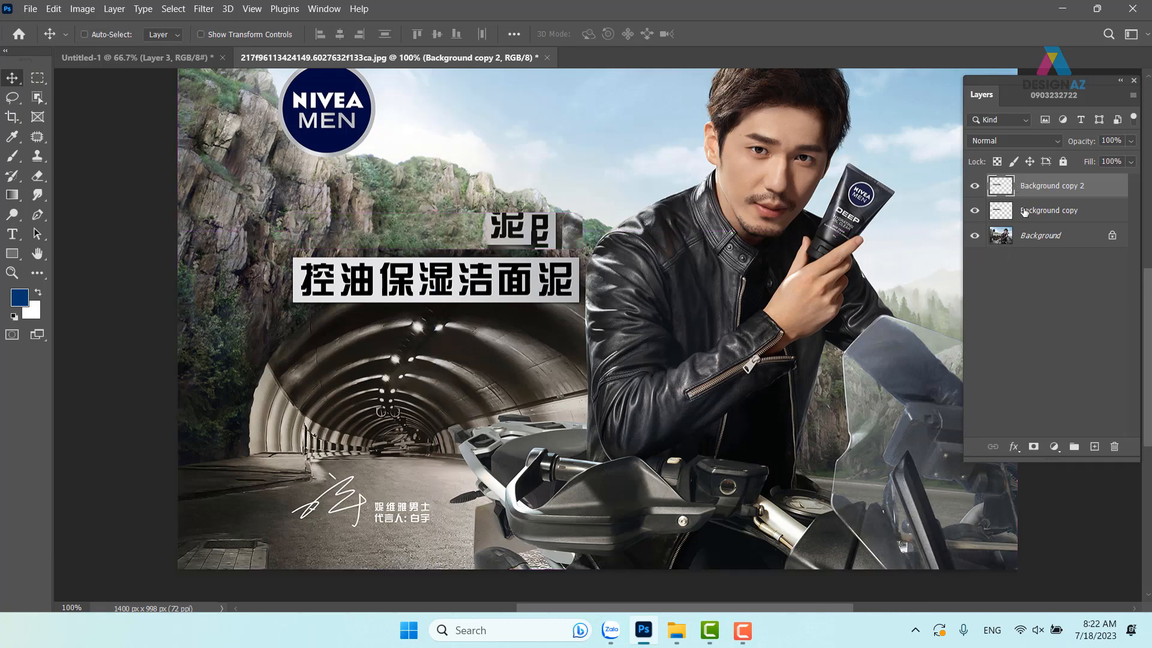
{"action": "left_click", "coordinate": [1049, 240], "text": "shift"}
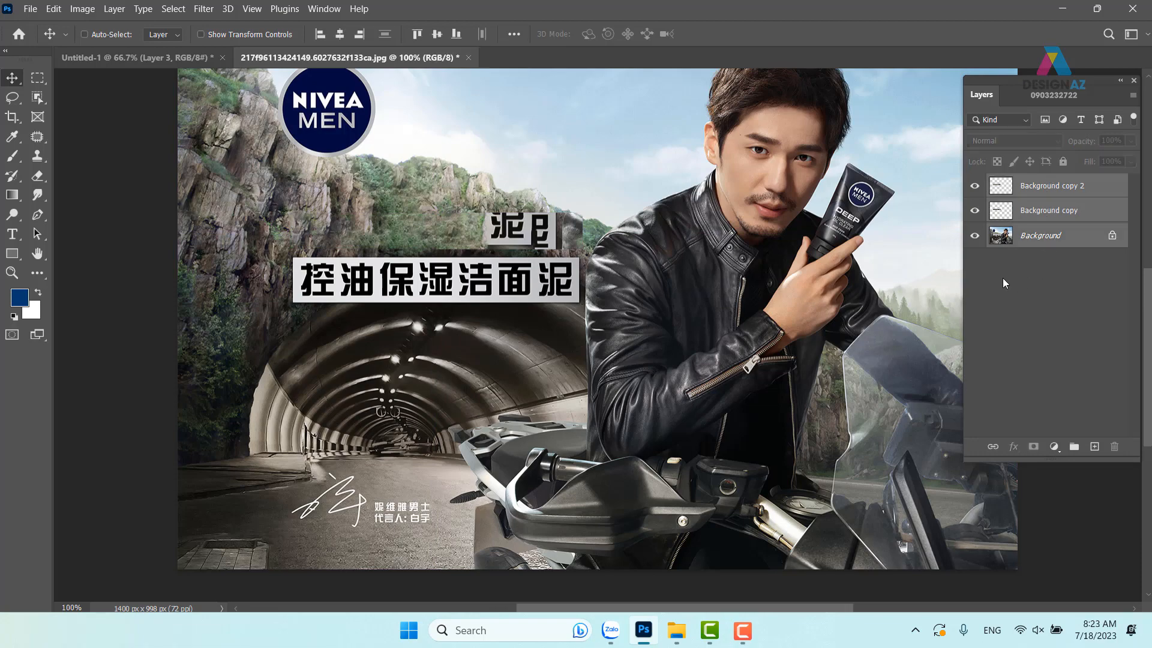
{"action": "key", "text": "ctrl+e"}
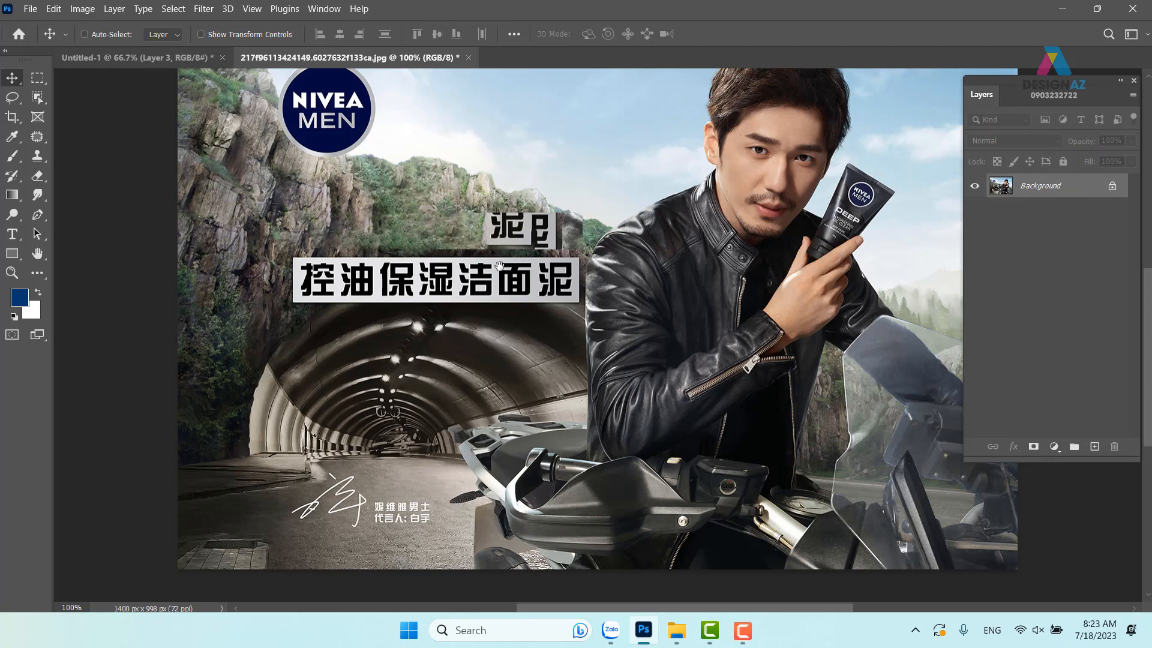
Step: Undo the layer merge, the deselection and the second Content-Aware Fill so only the first fill layer remains
{"action": "left_click_drag", "start_coordinate": [567, 235], "coordinate": [523, 221]}
{"action": "key", "text": "m"}
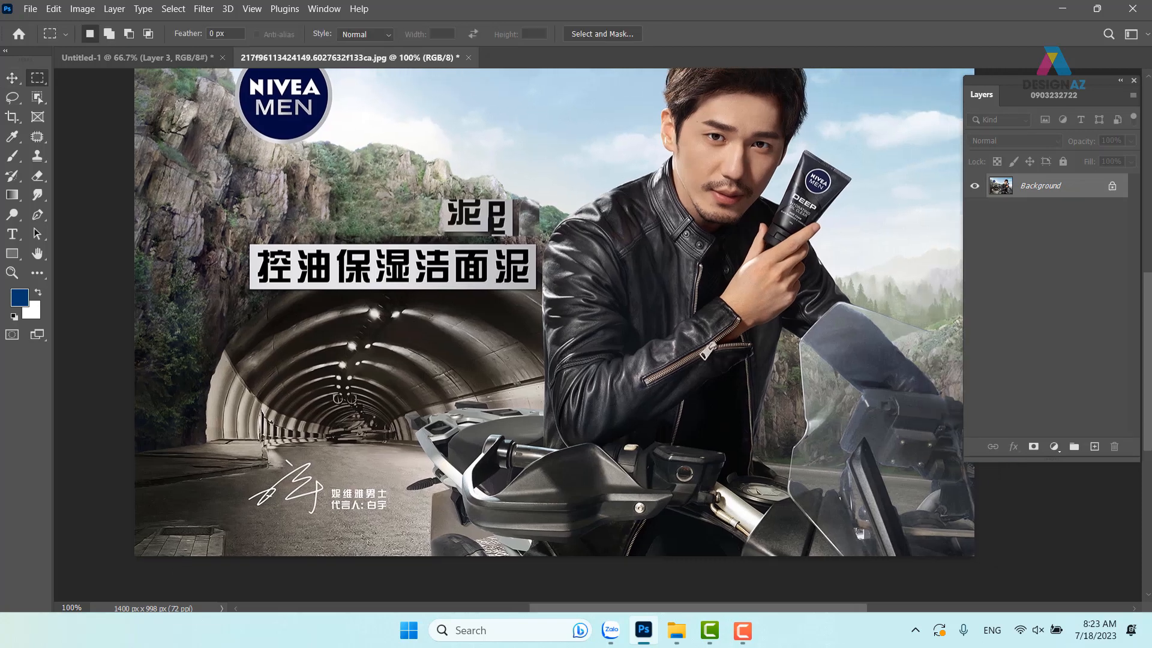
{"action": "key", "text": "ctrl+z"}
{"action": "key", "text": "ctrl+z"}
{"action": "key", "text": "ctrl+z"}
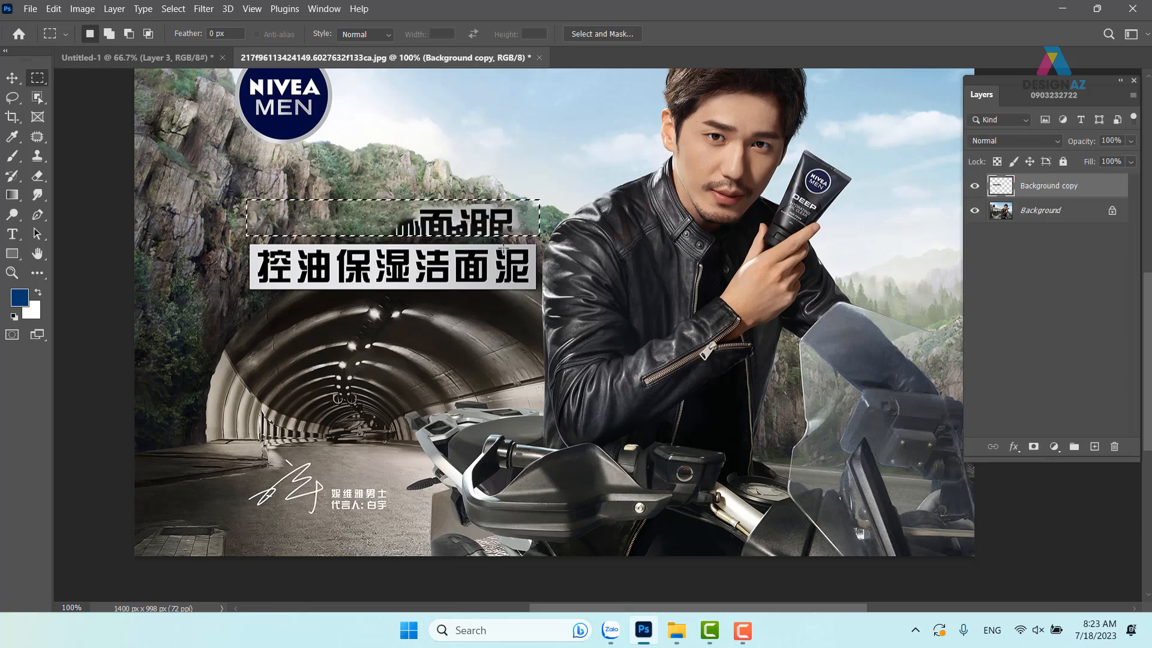
Step: Clear the selection and merge Background copy with the Background layer
{"action": "key", "text": "ctrl"}
{"action": "left_click", "coordinate": [1050, 220]}
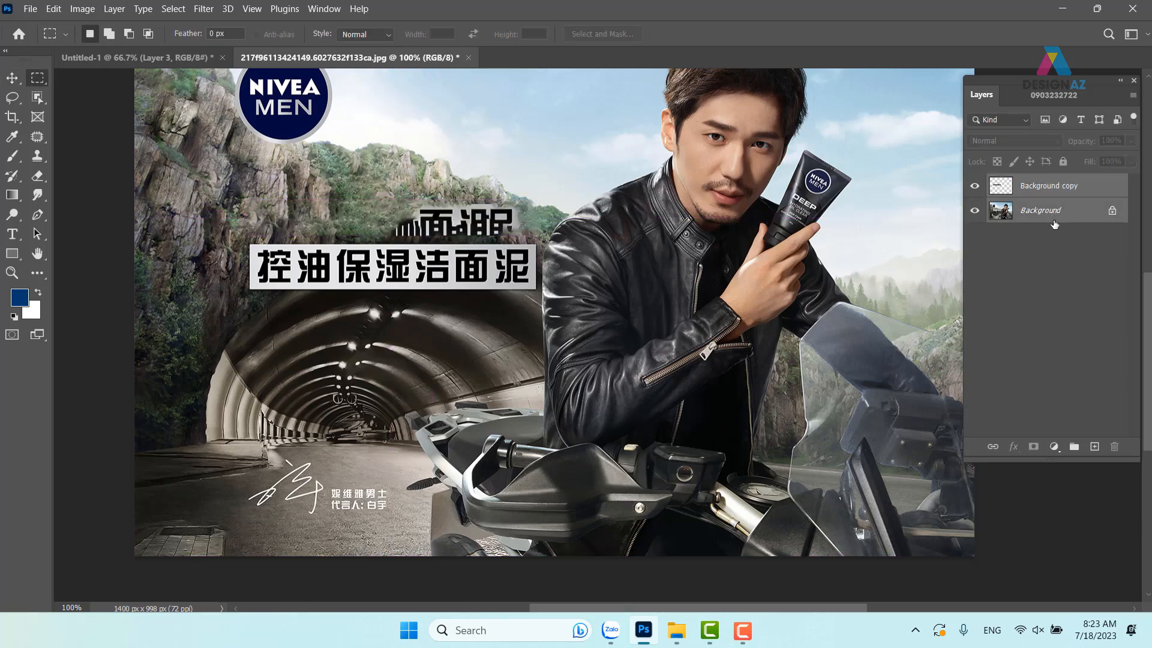
{"action": "key", "text": "ctrl+z"}
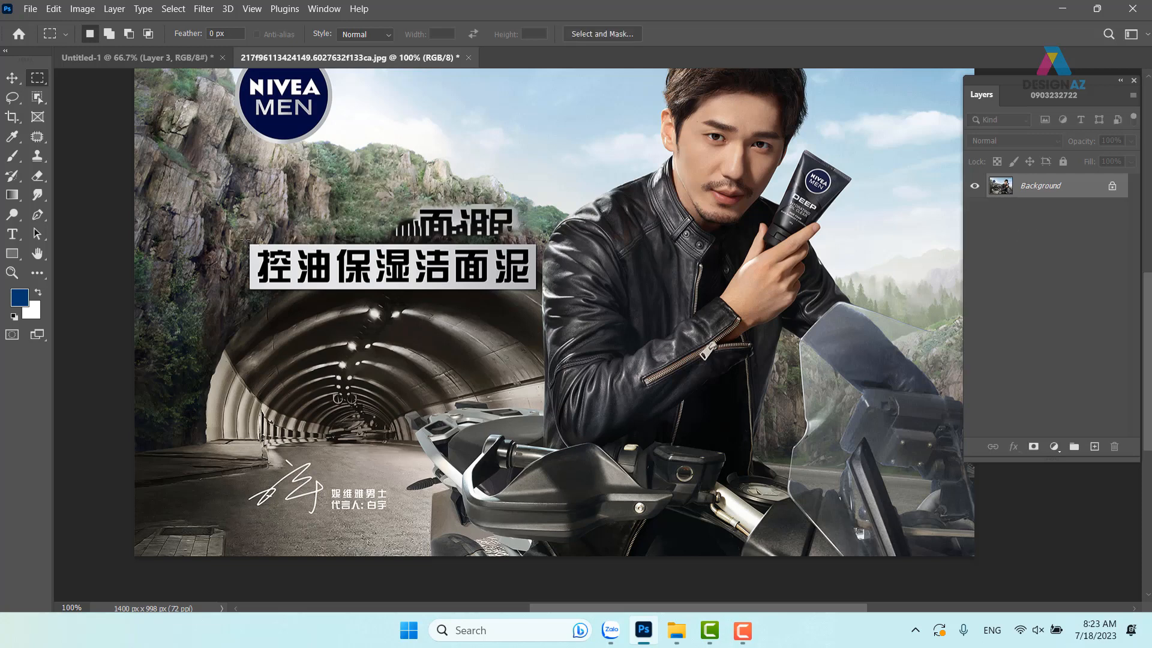
Step: Remove the white 控油保湿洁面泥 banner using Content-Aware Fill on a new layer, deselect and merge that layer into the Background
{"action": "left_click_drag", "start_coordinate": [260, 247], "coordinate": [541, 293]}
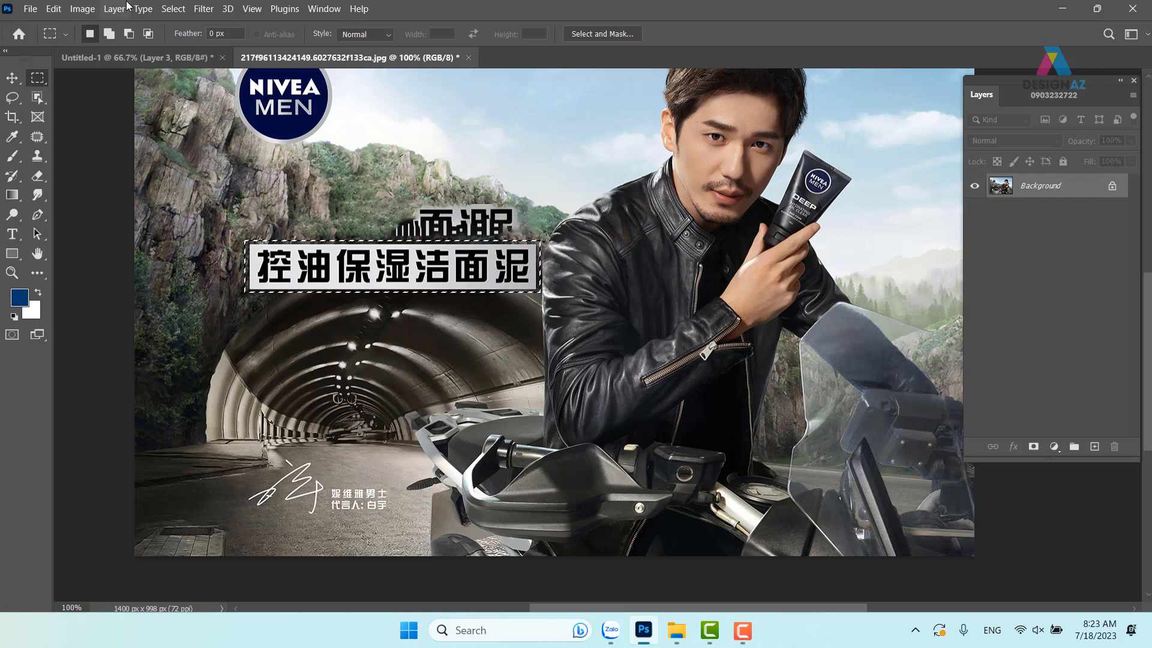
{"action": "left_click", "coordinate": [55, 9]}
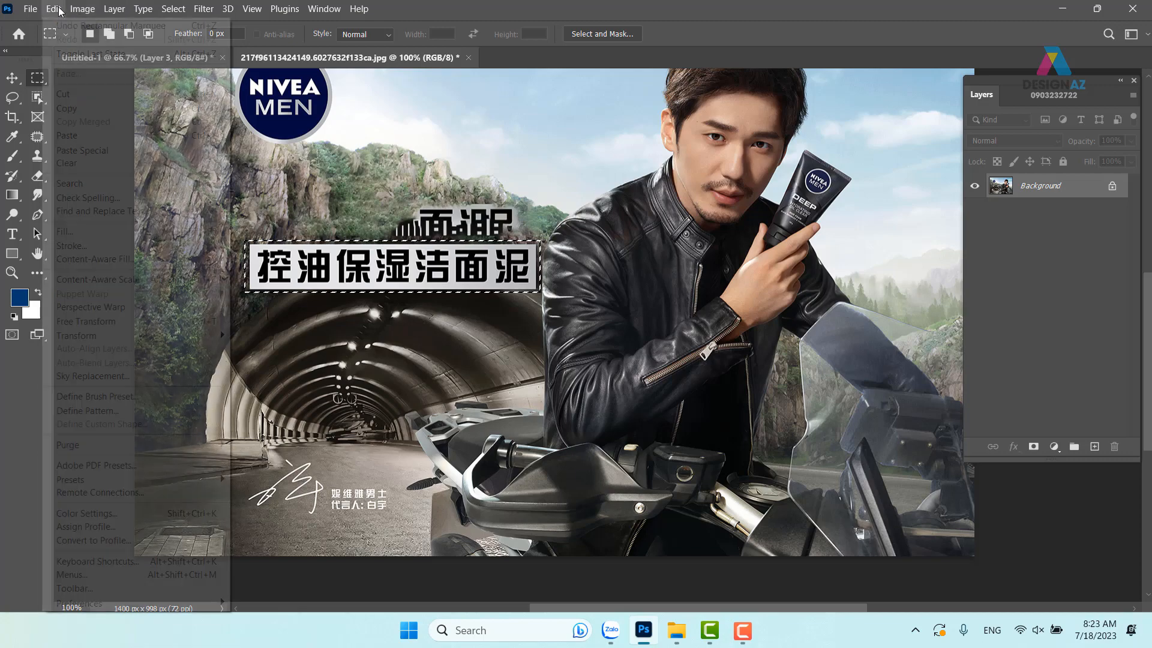
{"action": "left_click", "coordinate": [111, 260]}
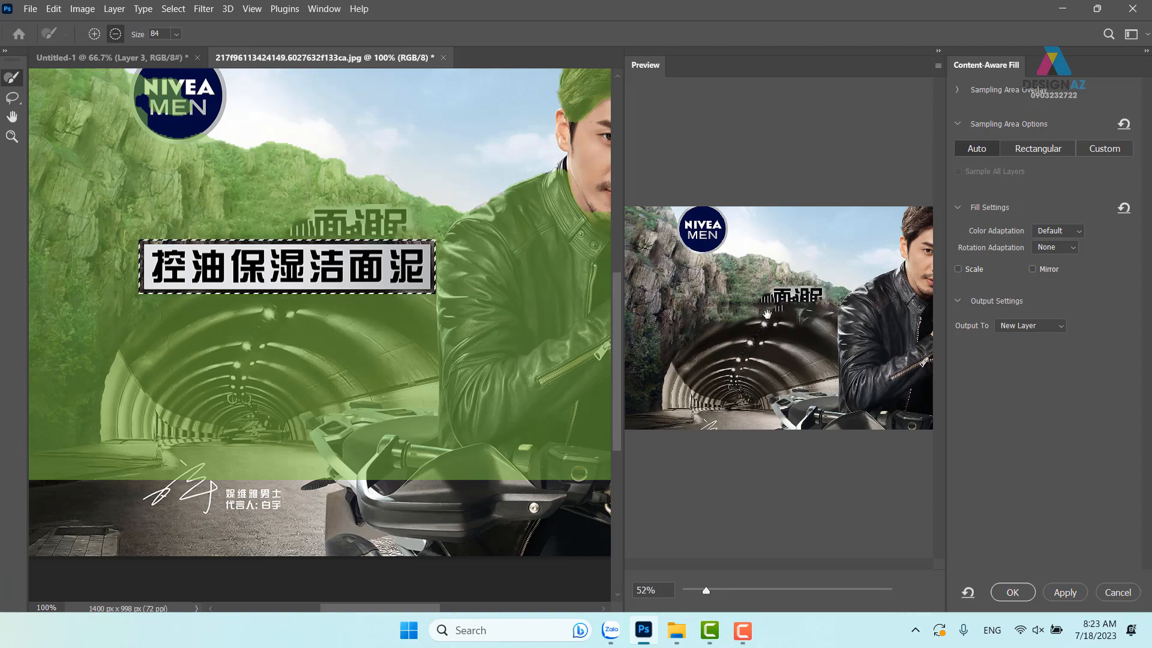
{"action": "left_click", "coordinate": [1033, 592]}
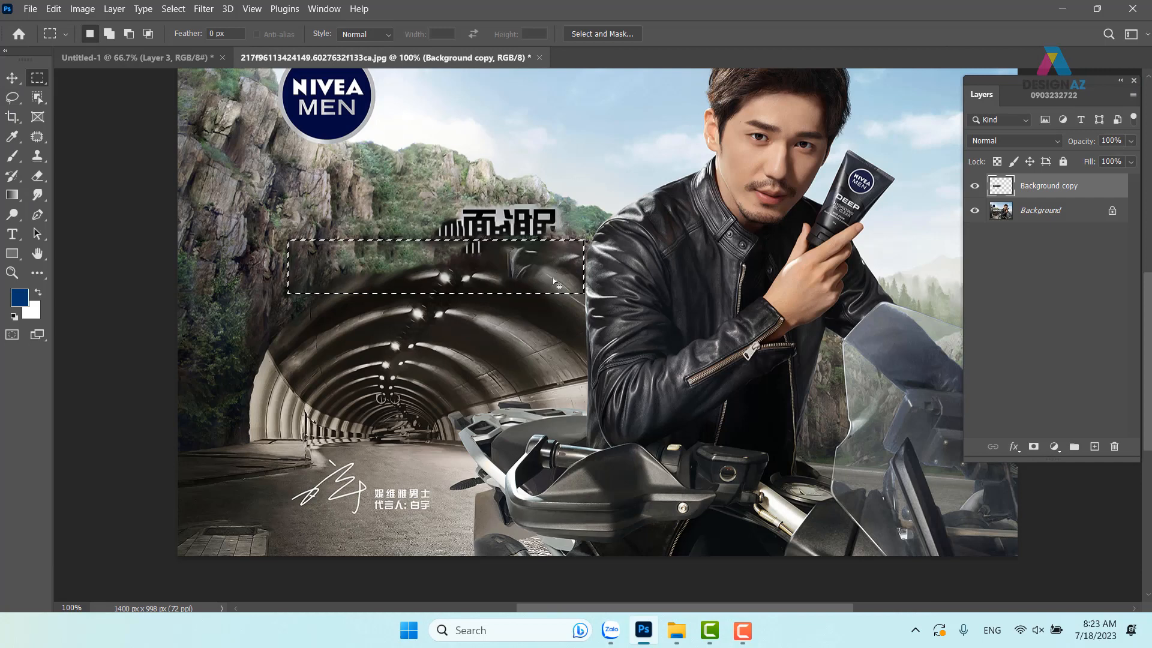
{"action": "key", "text": "ctrl+d"}
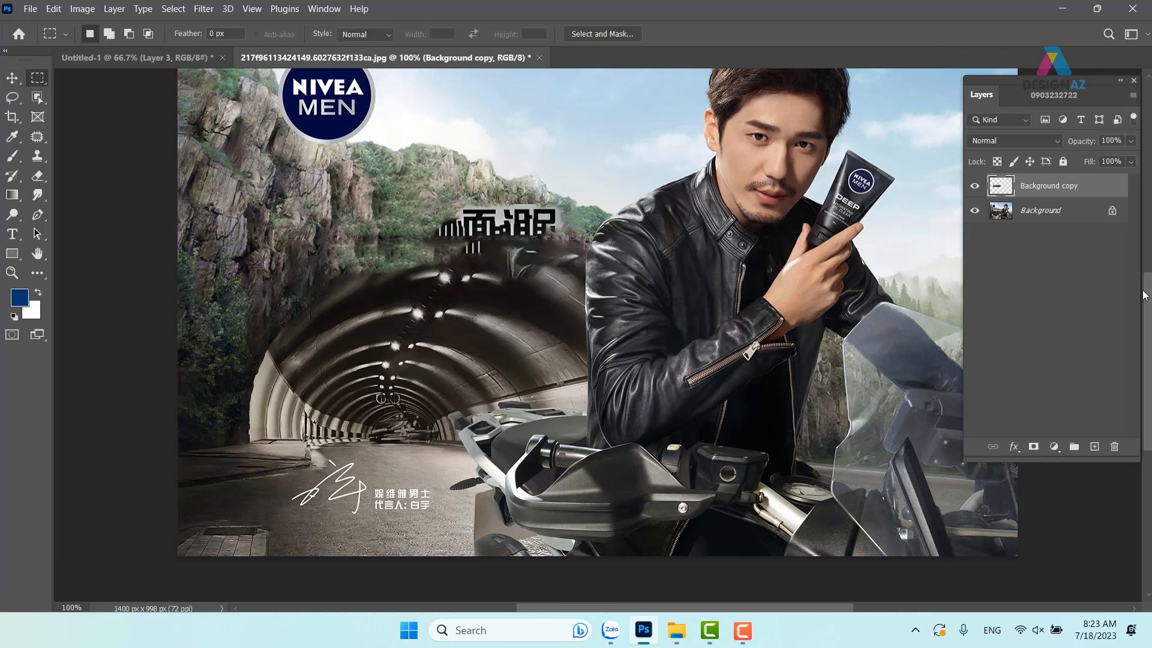
{"action": "key", "text": "ctrl+alt+a"}
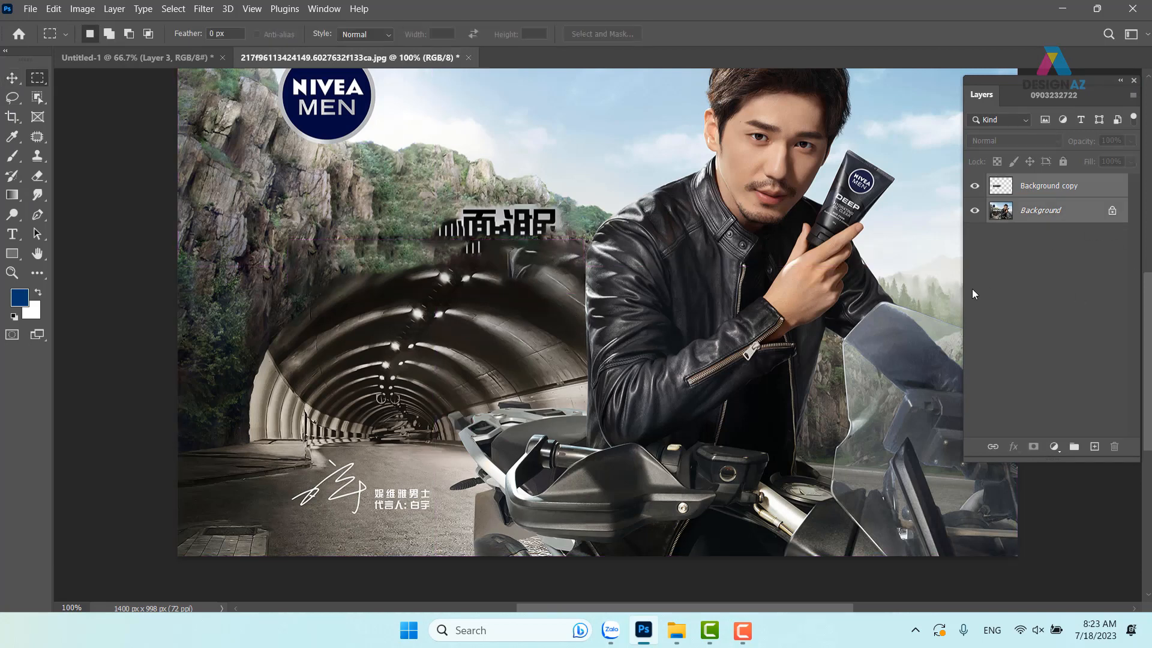
{"action": "key", "text": "ctrl+e"}
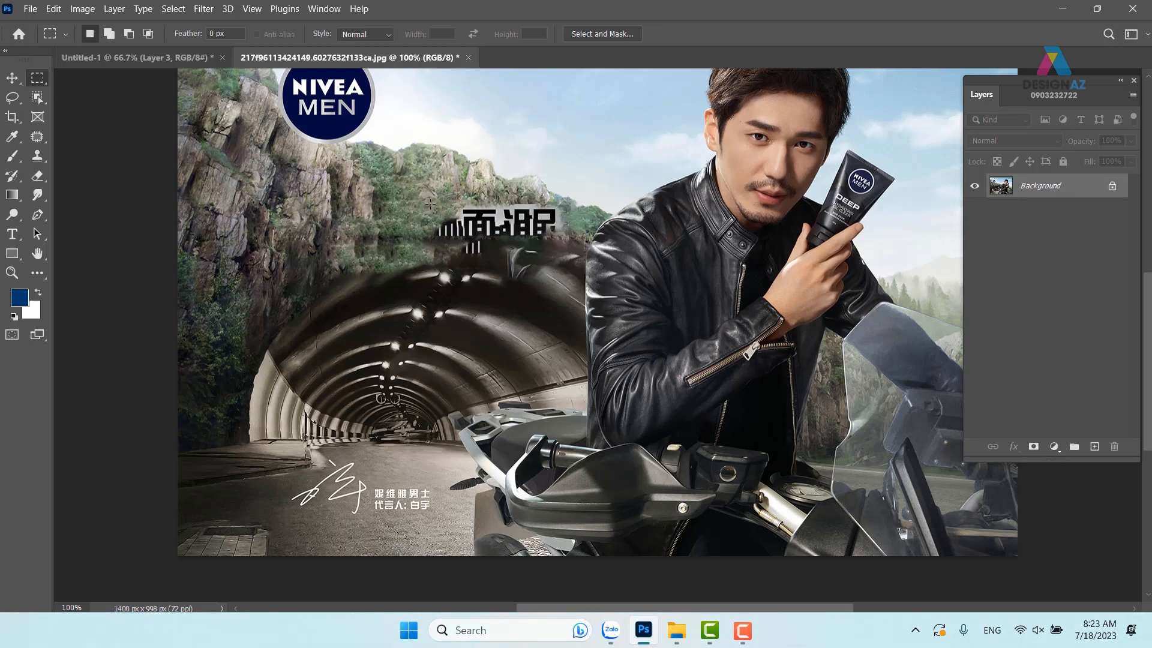
Step: Remove the leftover character fragments above the tunnel using Content-Aware Fill output to a new layer, and clear the selection
{"action": "left_click_drag", "start_coordinate": [432, 203], "coordinate": [565, 246]}
{"action": "left_click", "coordinate": [59, 9]}
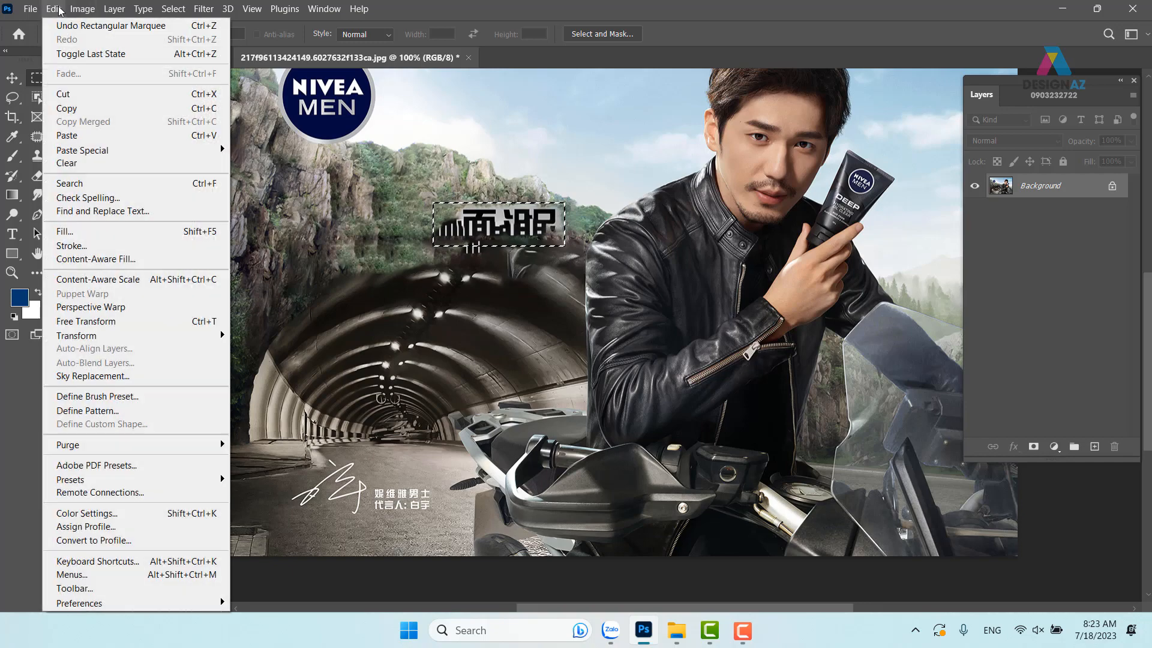
{"action": "left_click", "coordinate": [139, 265]}
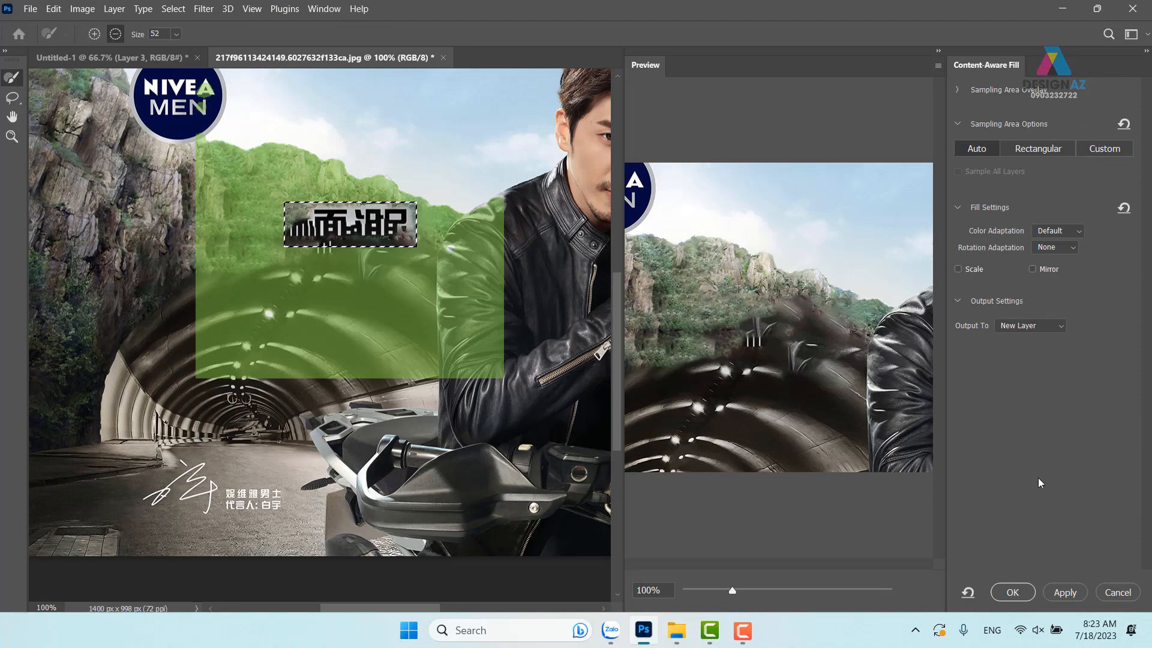
{"action": "left_click", "coordinate": [1019, 591]}
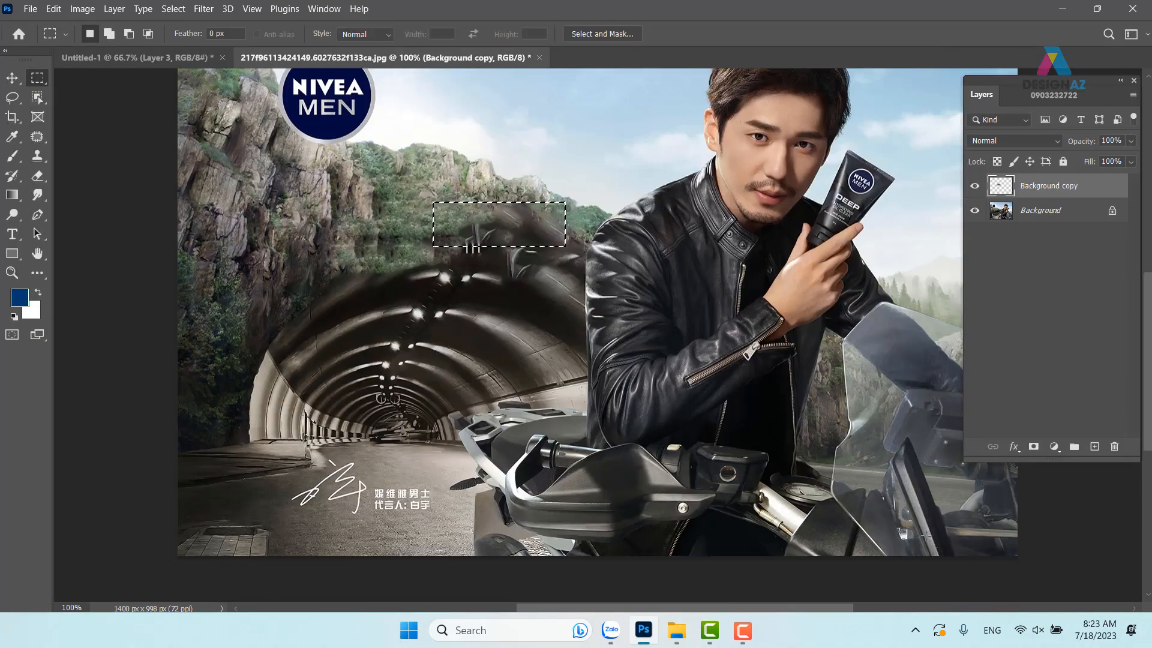
{"action": "key", "text": "ctrl+d"}
{"action": "left_click_drag", "start_coordinate": [609, 368], "coordinate": [538, 367]}
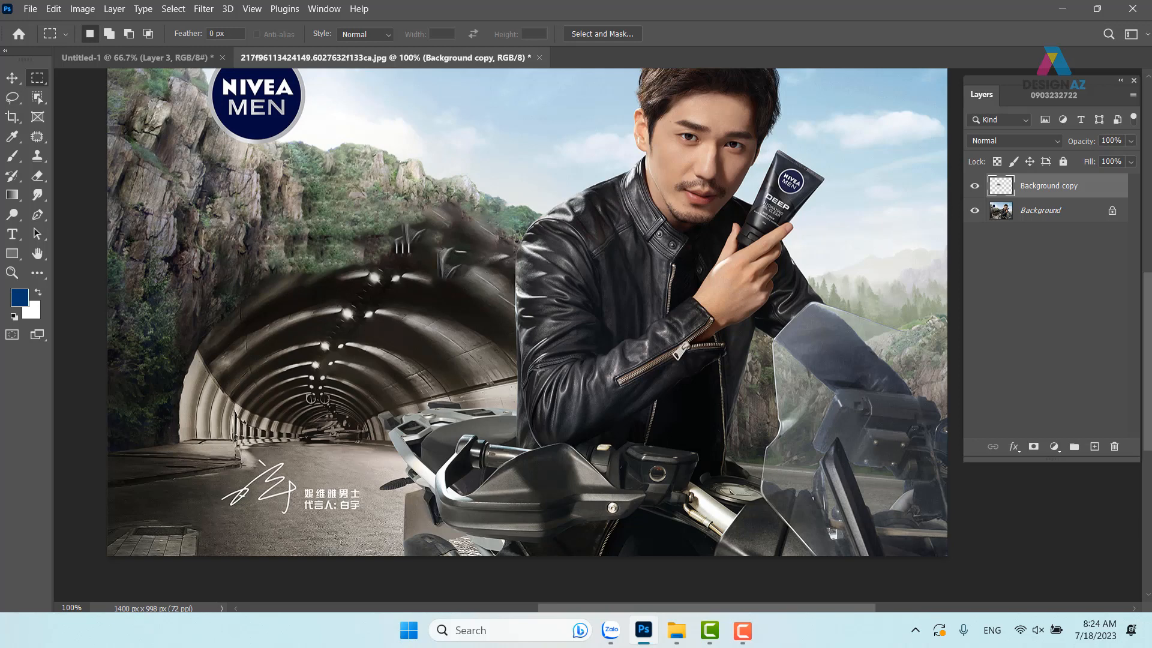
Step: Revert the photo to its saved version and replace the DEEP lettering with a content-aware fill on the Background layer, deselecting at the end
{"action": "key", "text": "F12"}
{"action": "left_click_drag", "start_coordinate": [331, 280], "coordinate": [386, 315]}
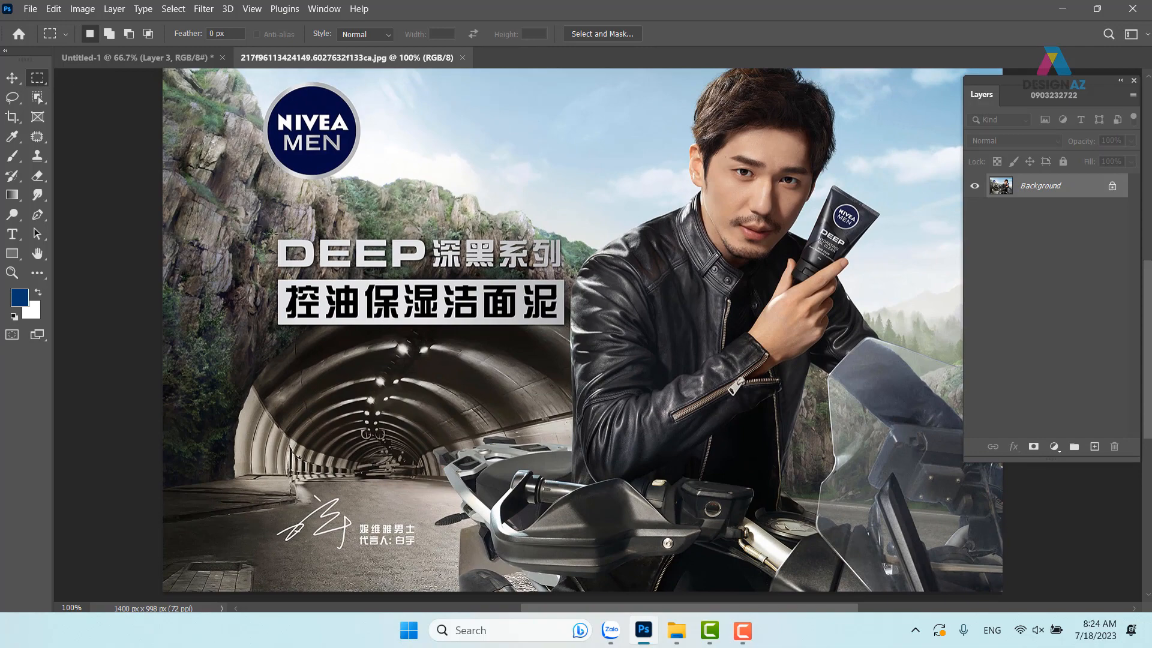
{"action": "left_click_drag", "start_coordinate": [275, 236], "coordinate": [429, 270]}
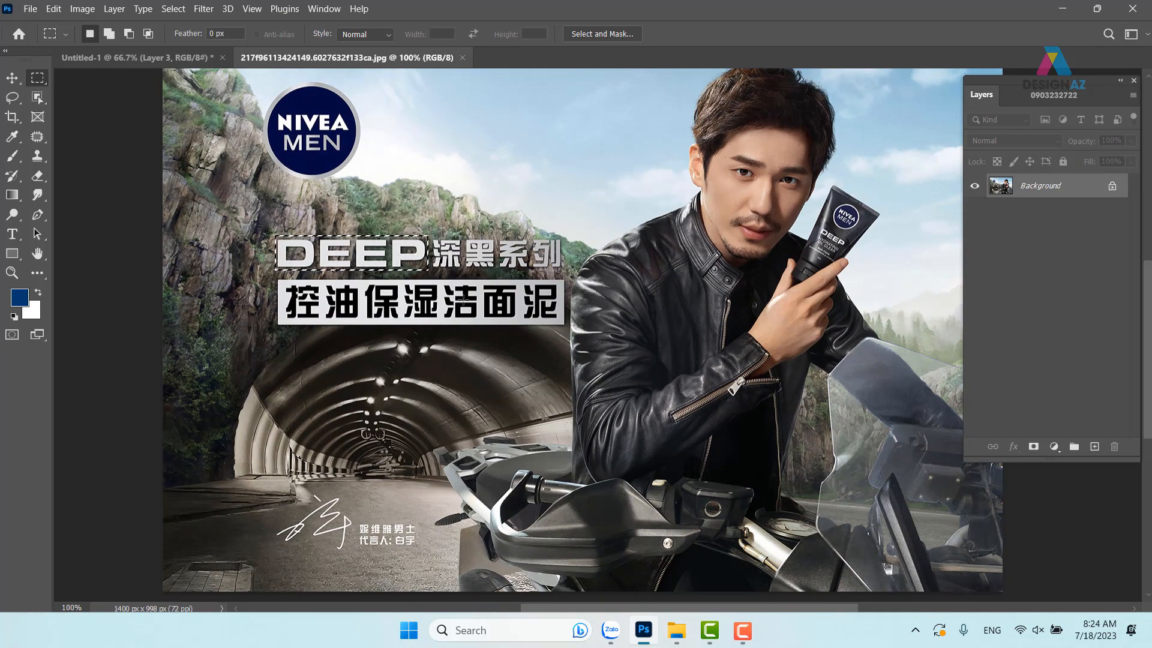
{"action": "key", "text": "shift"}
{"action": "key", "text": "shift+F5"}
{"action": "key", "text": "Return"}
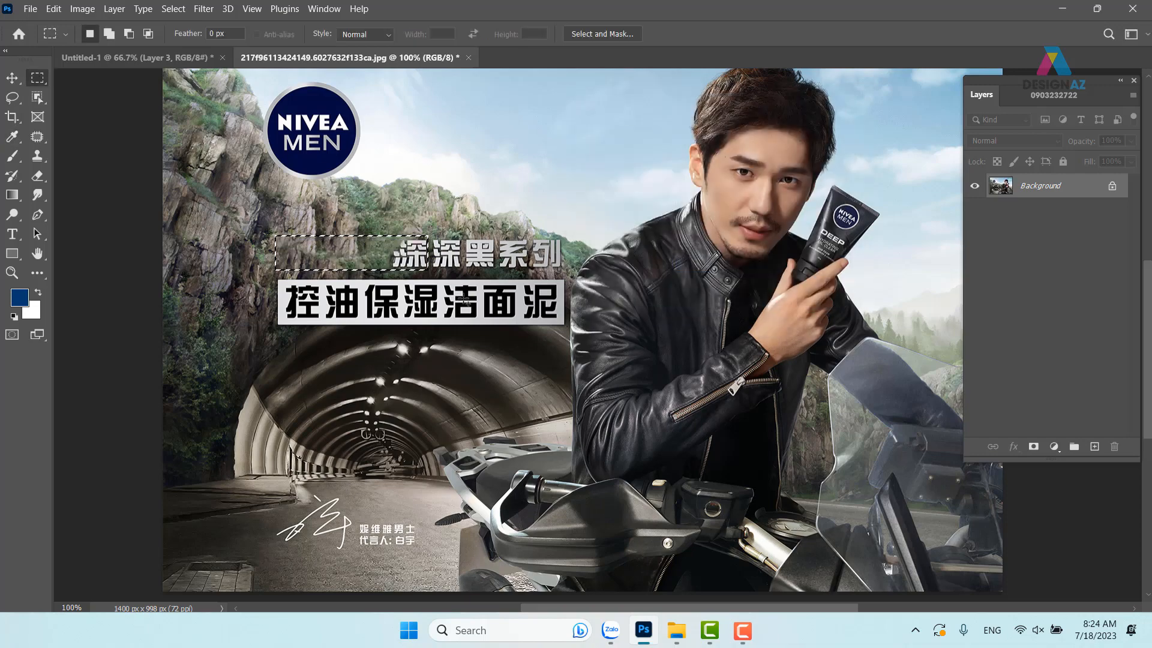
{"action": "key", "text": "v"}
{"action": "key", "text": "ctrl+d"}
Step: Apply a content-aware fill over the row of characters ending in 黑系列 above the white banner
{"action": "left_click_drag", "start_coordinate": [496, 251], "coordinate": [381, 242]}
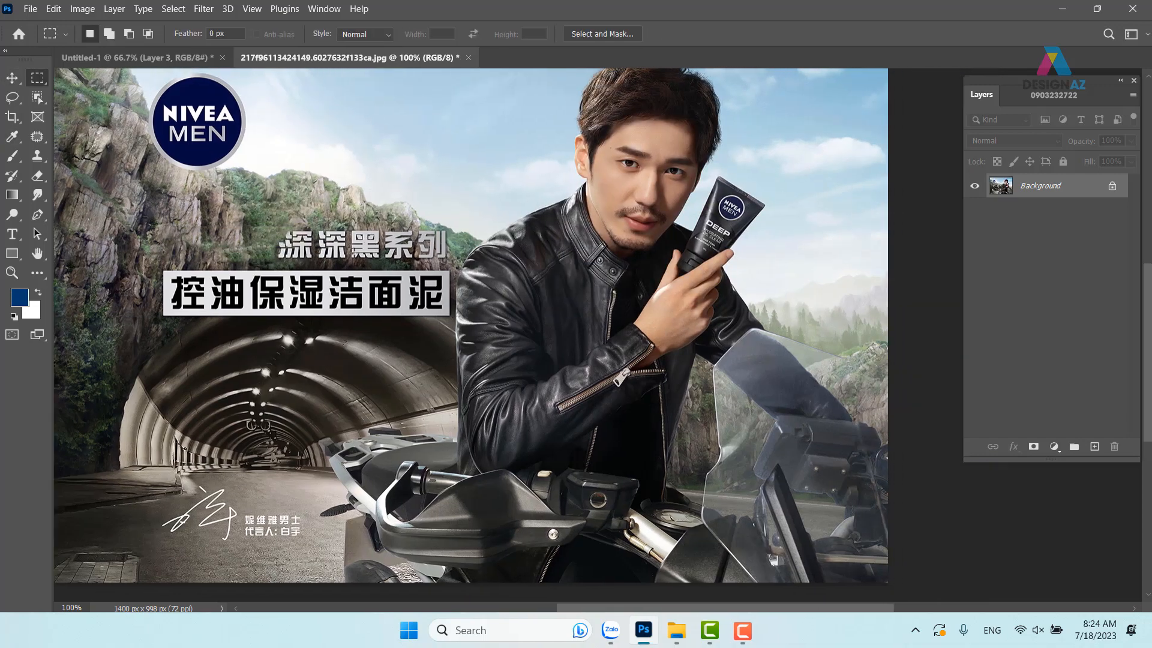
{"action": "left_click_drag", "start_coordinate": [274, 228], "coordinate": [448, 259]}
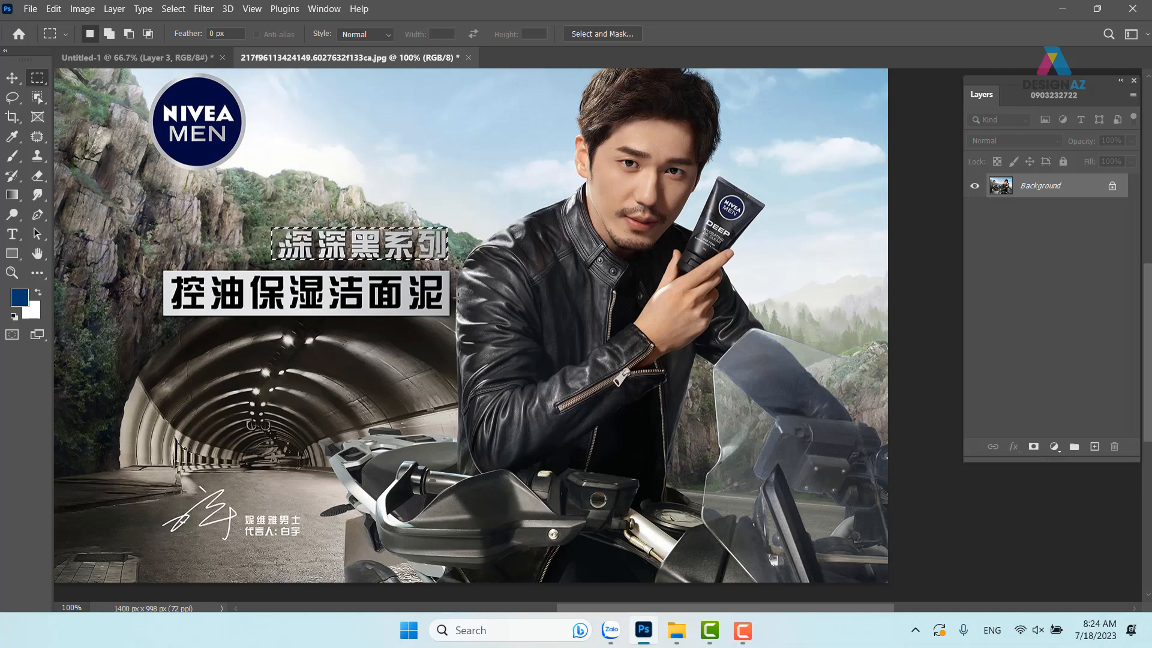
{"action": "key", "text": "Delete"}
{"action": "key", "text": "Return"}
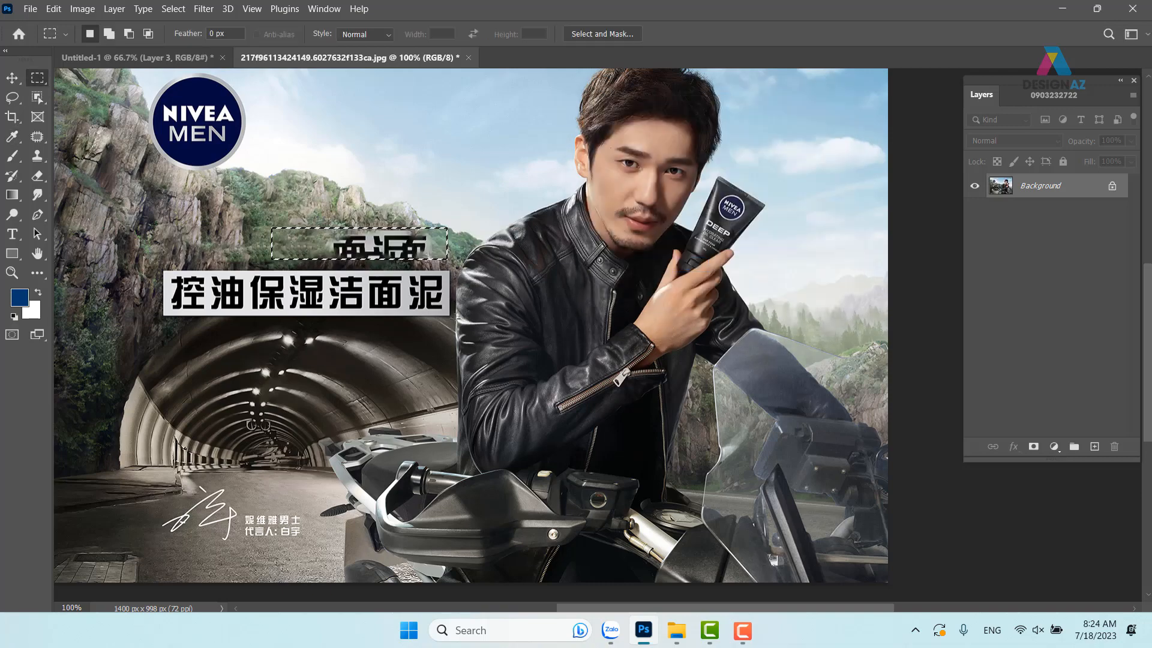
Step: Remove the white 控油保湿洁面泥 banner above the tunnel with a content-aware fill directly on the Background, and deselect
{"action": "left_click_drag", "start_coordinate": [364, 270], "coordinate": [380, 225]}
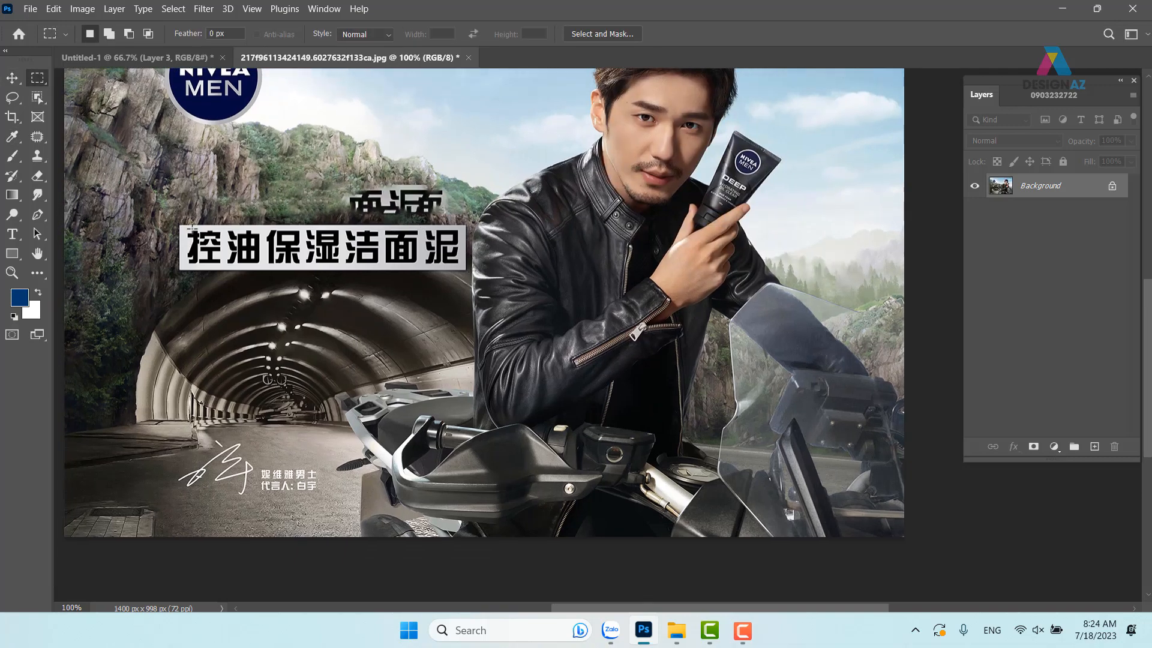
{"action": "left_click_drag", "start_coordinate": [175, 222], "coordinate": [470, 274]}
{"action": "key", "text": "Delete"}
{"action": "key", "text": "Return"}
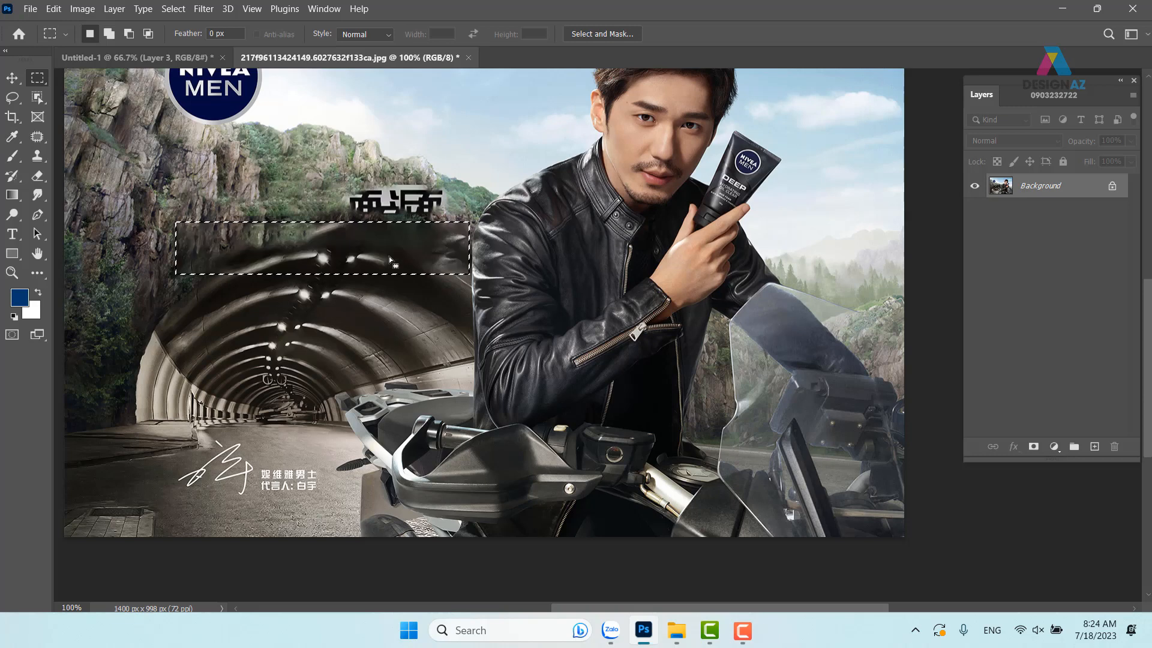
{"action": "key", "text": "ctrl+d"}
Step: Fill the remaining character fragments on the hillside above the tunnel with surrounding content and clear the selection
{"action": "left_click_drag", "start_coordinate": [406, 237], "coordinate": [354, 240]}
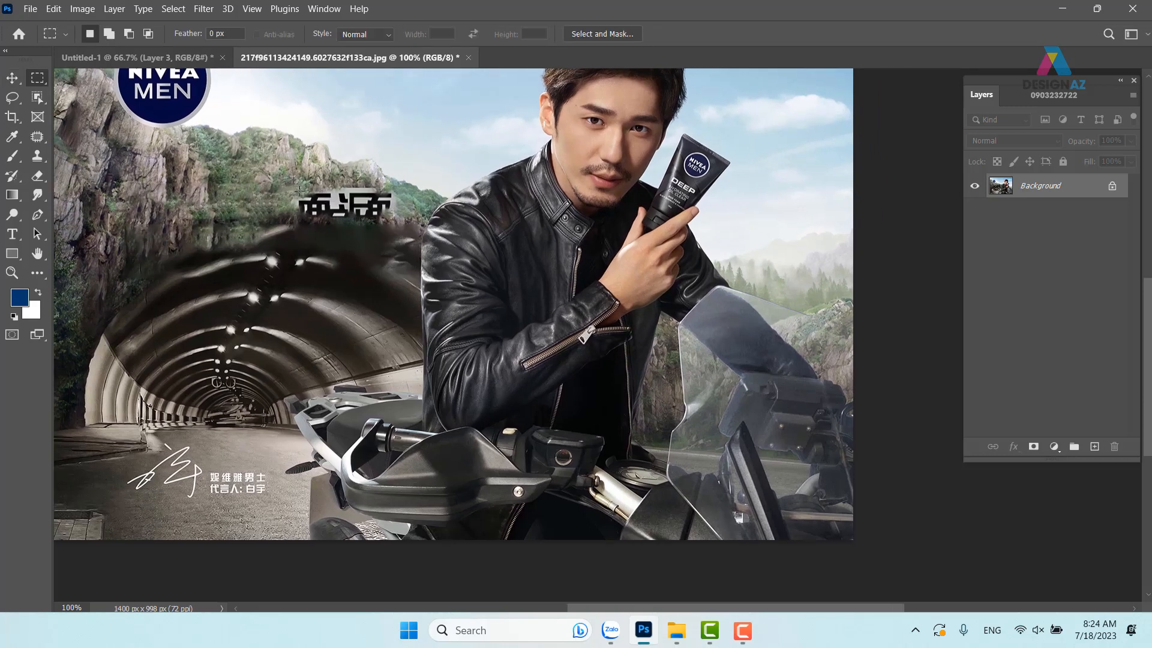
{"action": "left_click_drag", "start_coordinate": [287, 183], "coordinate": [398, 234]}
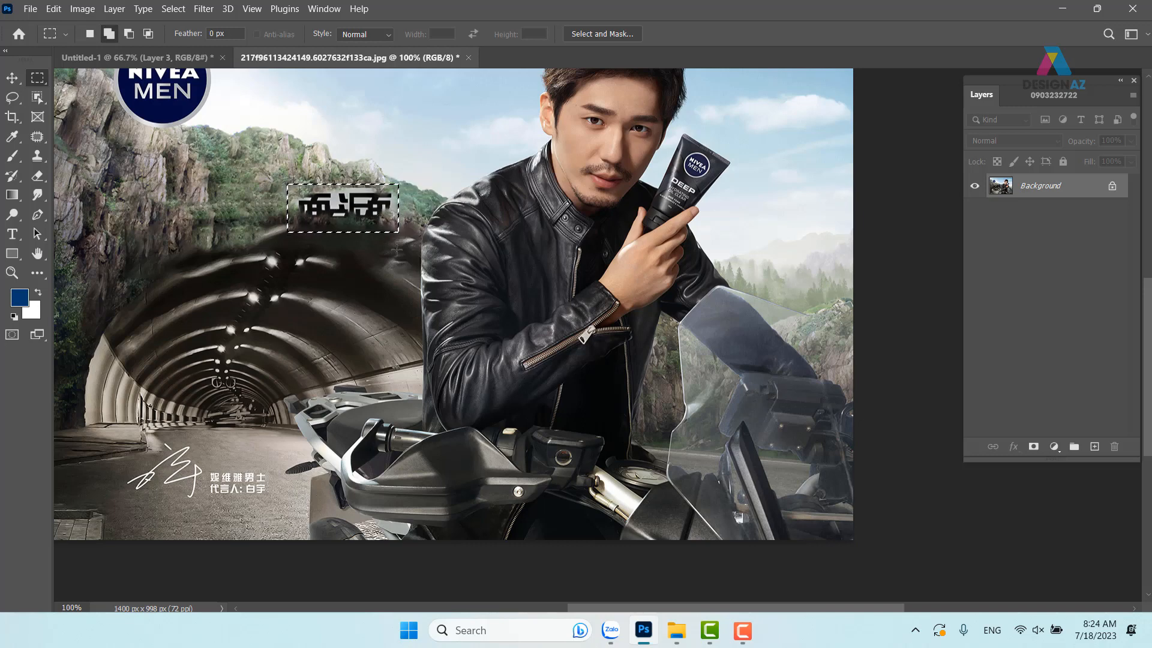
{"action": "key", "text": "shift+F5"}
{"action": "key", "text": "Return"}
{"action": "key", "text": "v"}
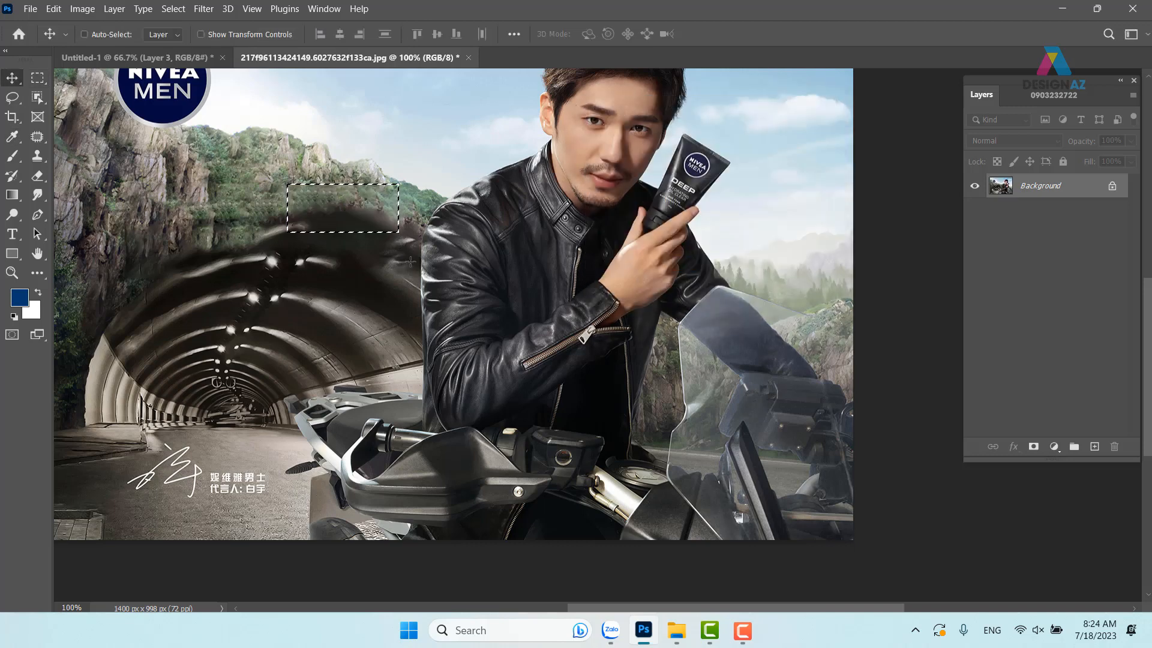
{"action": "key", "text": "ctrl+d"}
Step: Copy the entire cleaned photo and paste it as a new layer above Layer 3 in the Untitled-1 document
{"action": "left_click_drag", "start_coordinate": [328, 227], "coordinate": [380, 241]}
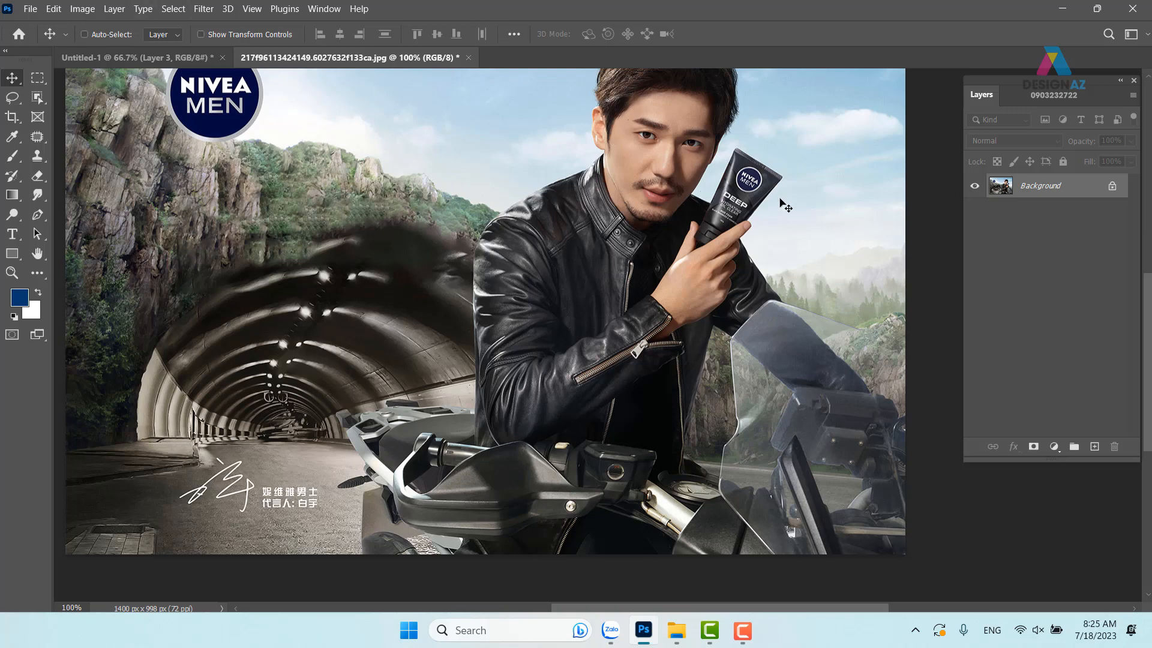
{"action": "key", "text": "ctrl+a"}
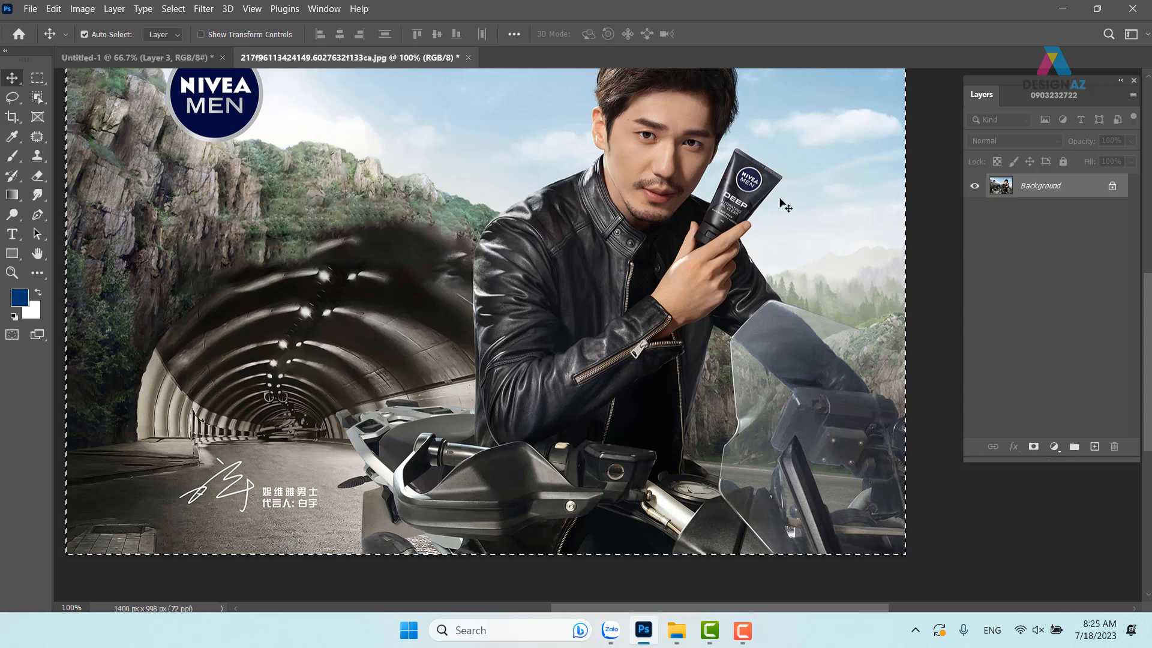
{"action": "left_click", "coordinate": [160, 55]}
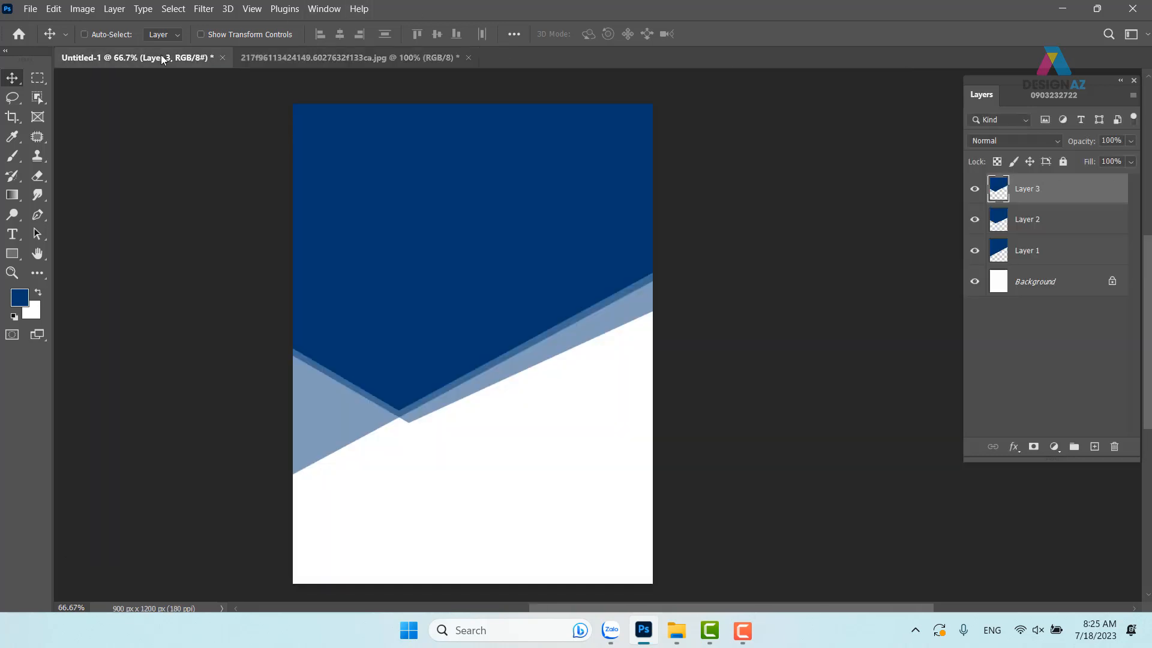
{"action": "right_click", "coordinate": [497, 205]}
{"action": "left_click", "coordinate": [530, 218]}
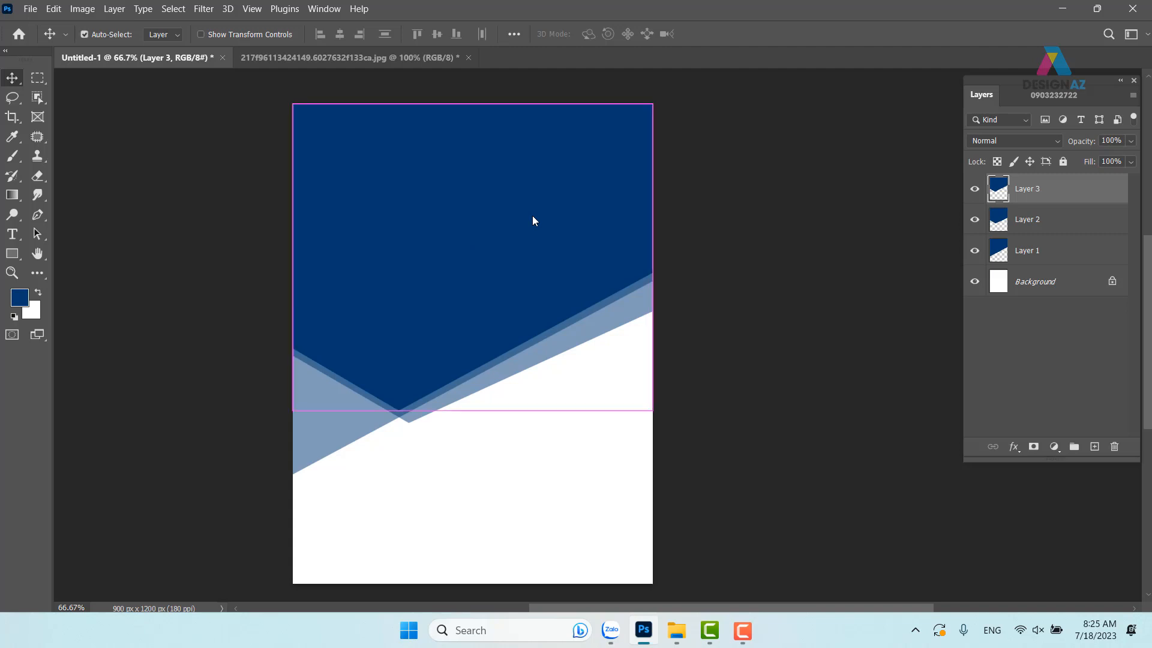
{"action": "key", "text": "ctrl+v"}
{"action": "left_click_drag", "start_coordinate": [533, 278], "coordinate": [378, 154]}
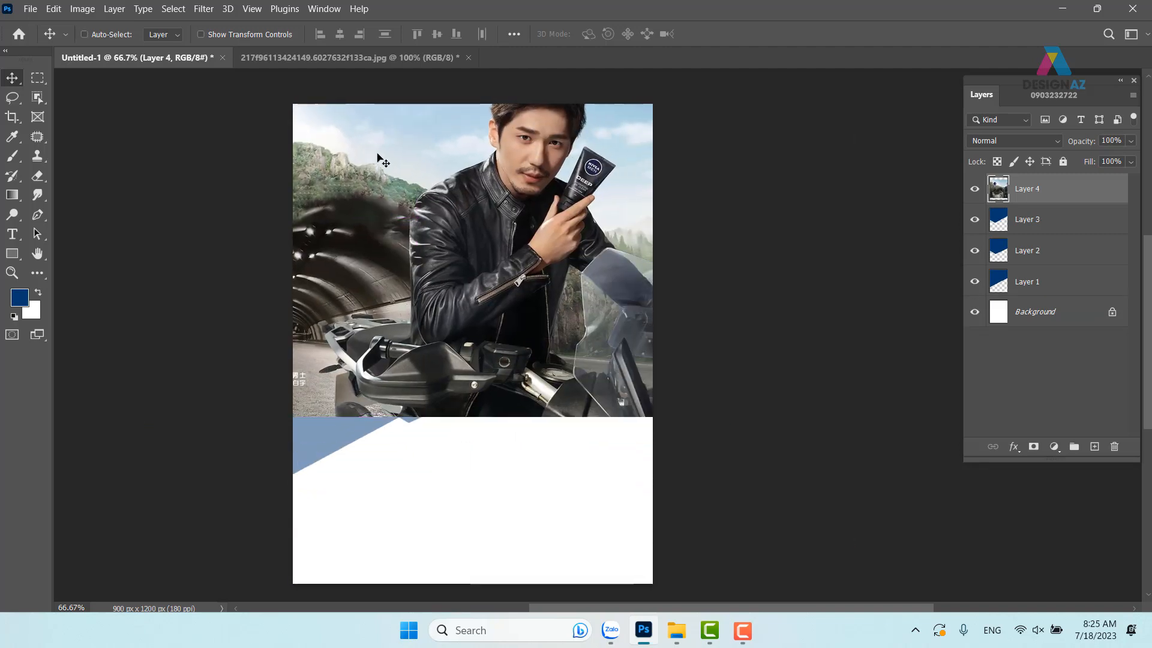
Step: Clip the pasted photo to Layer 3's blue shape and shift it left so the man sits nearer the centre
{"action": "left_click_drag", "start_coordinate": [557, 227], "coordinate": [513, 267]}
{"action": "key", "text": "ctrl"}
{"action": "key", "text": "ctrl+alt+g"}
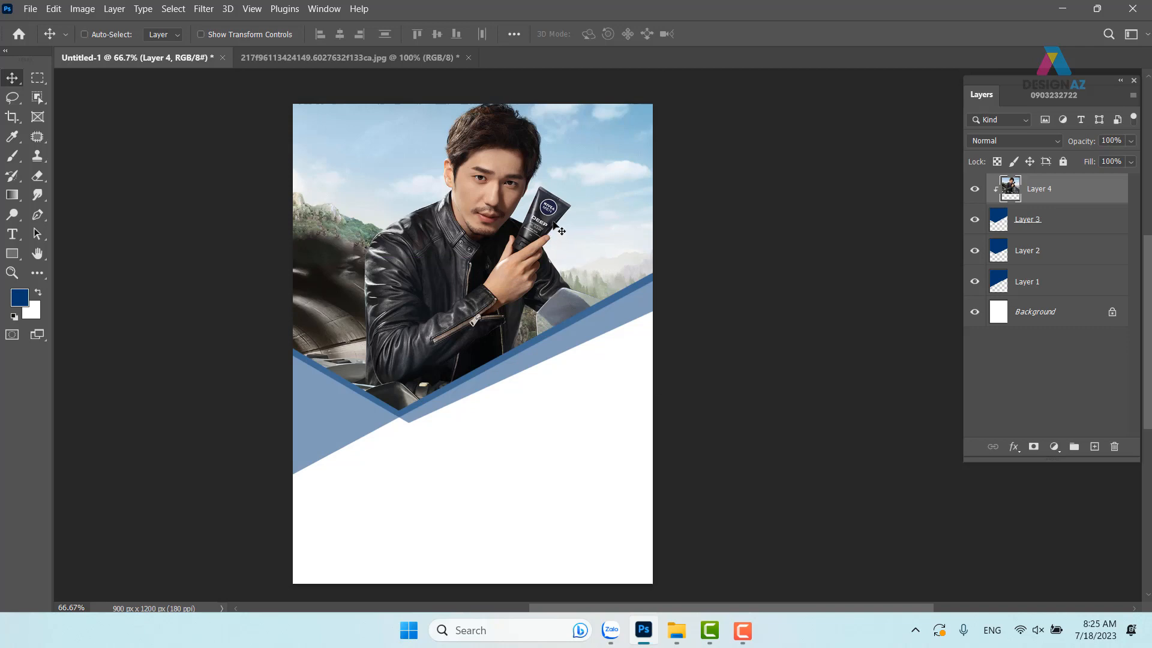
{"action": "left_click_drag", "start_coordinate": [596, 226], "coordinate": [528, 210]}
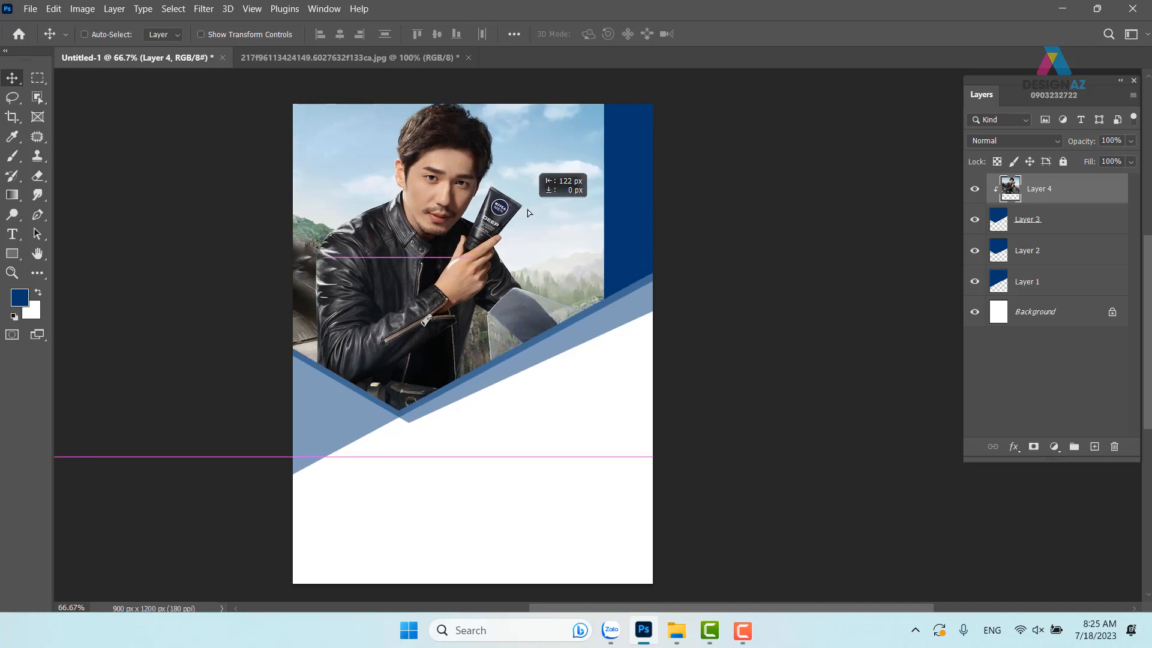
{"action": "mouse_move", "coordinate": [527, 210]}
{"action": "left_mouse_down"}
{"action": "mouse_move", "coordinate": [522, 186]}
{"action": "mouse_move", "coordinate": [526, 204]}
{"action": "left_mouse_up"}
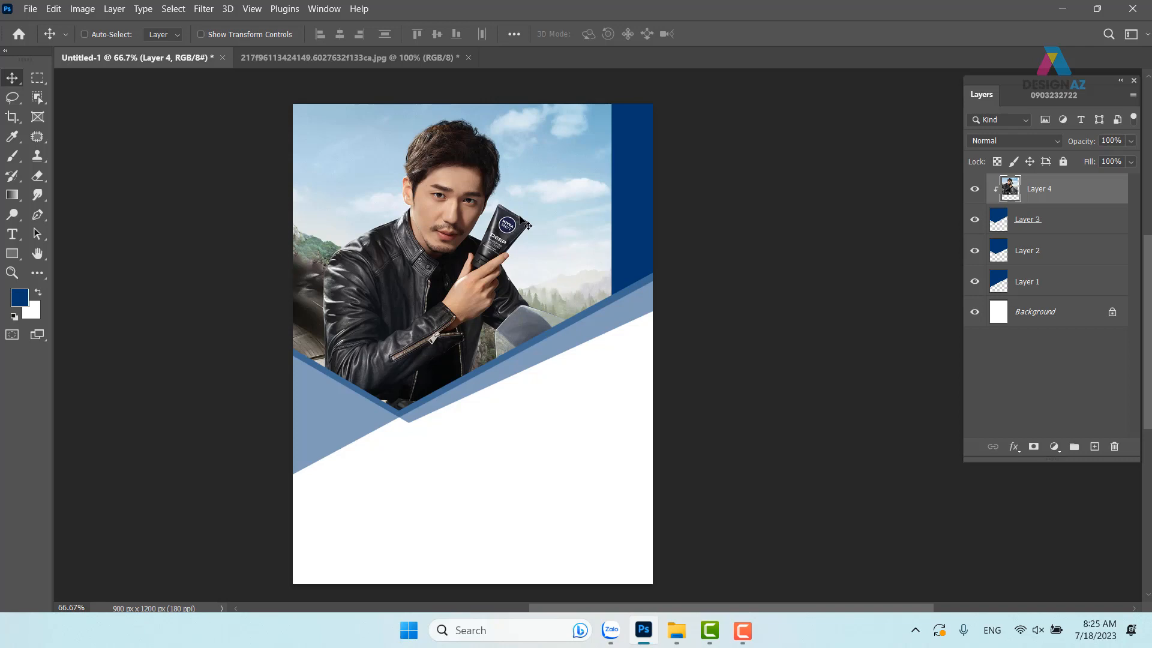
Step: Extend the photo's sky over the uncovered blue strip along the page's right edge with a content-aware fill, and deselect
{"action": "left_click", "coordinate": [37, 77]}
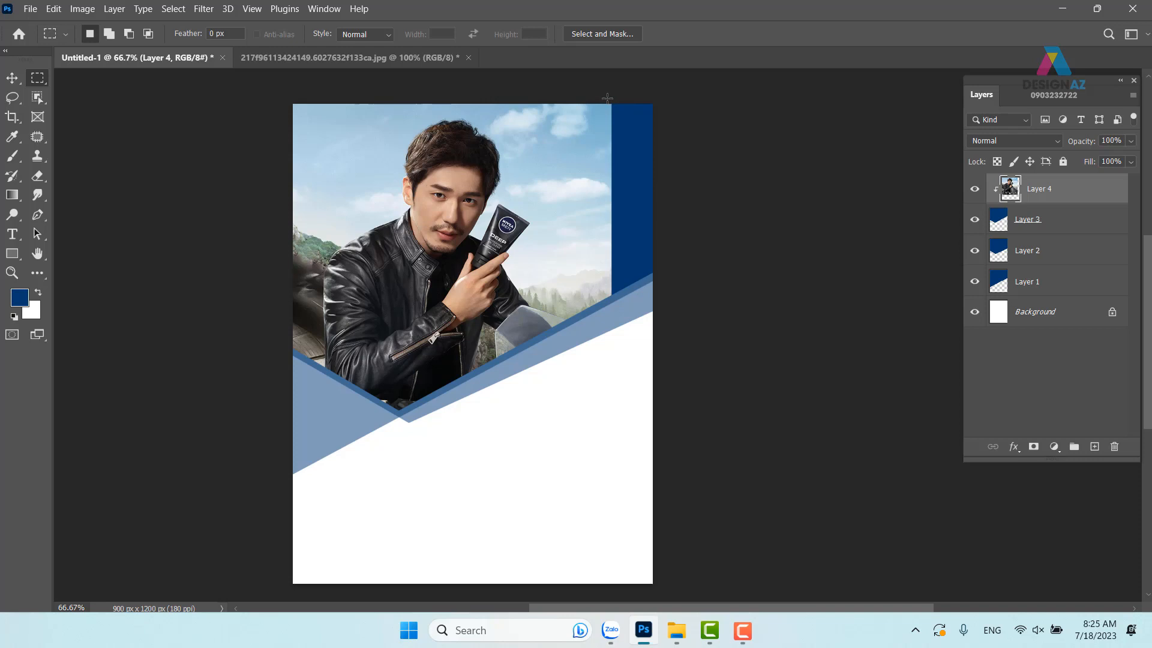
{"action": "left_click_drag", "start_coordinate": [610, 103], "coordinate": [875, 454]}
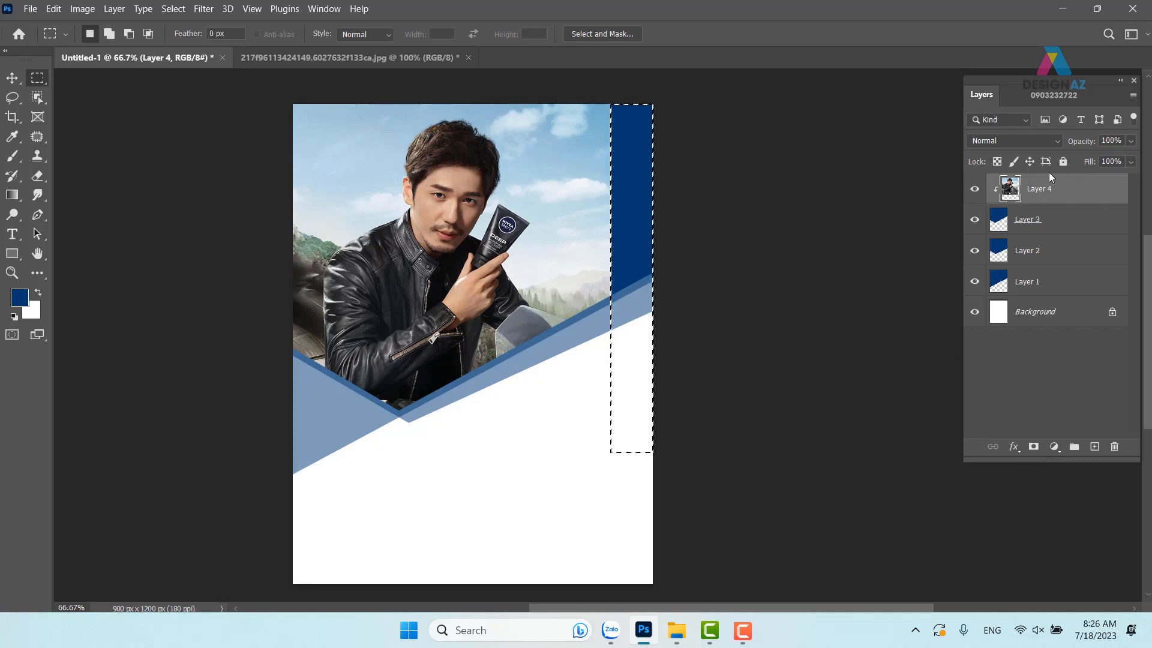
{"action": "key", "text": "shift+F5"}
{"action": "left_click", "coordinate": [813, 131]}
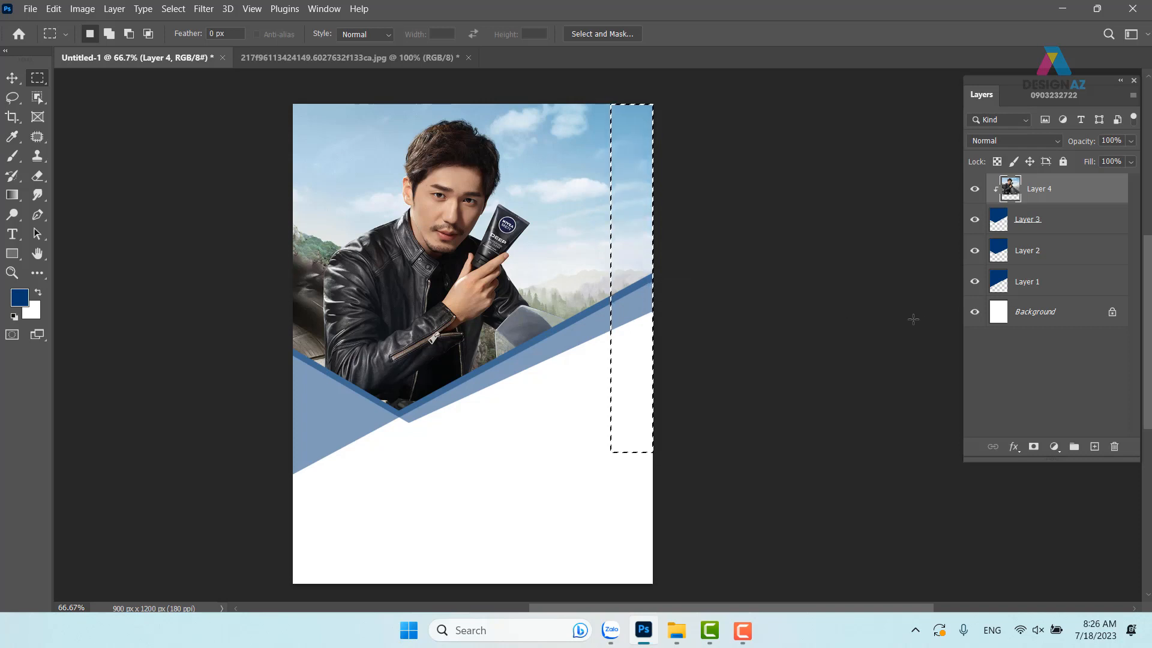
{"action": "key", "text": "ctrl+d"}
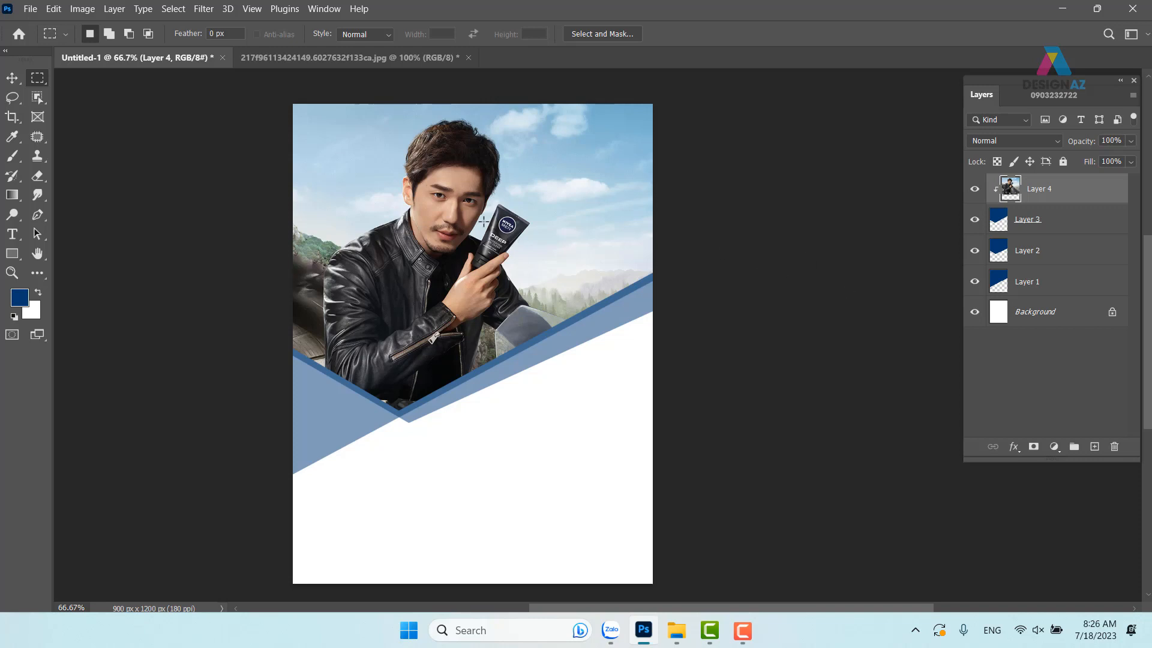
Step: Move the clipped photo slightly up and to the right within the angular shape
{"action": "left_click", "coordinate": [12, 78]}
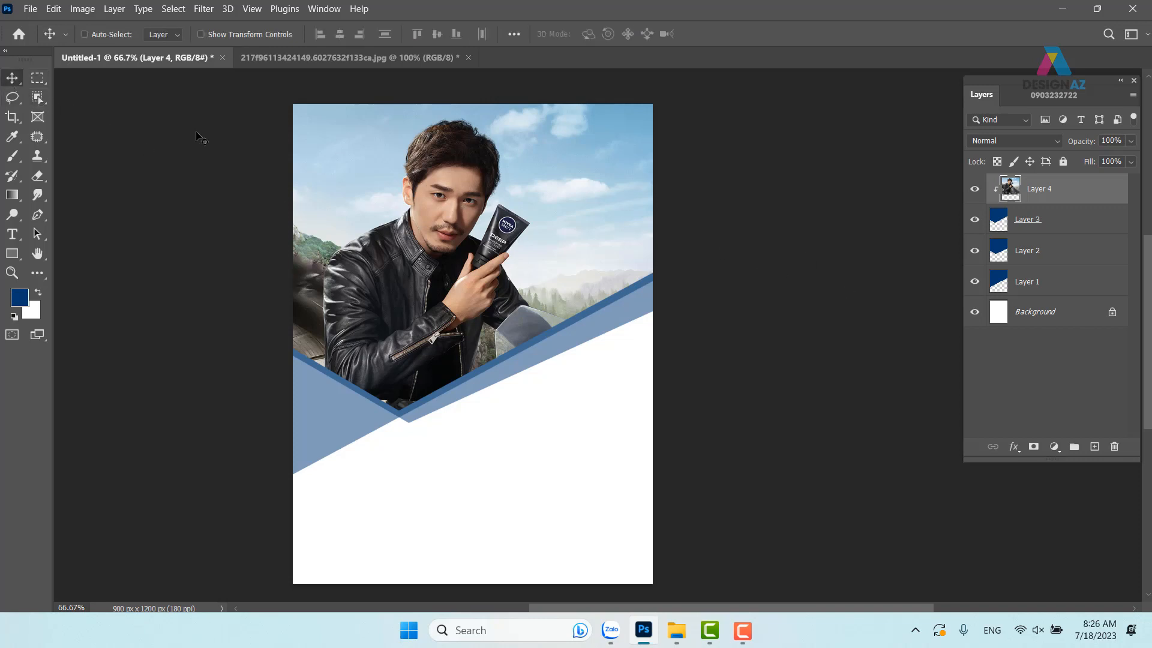
{"action": "right_click", "coordinate": [456, 185]}
{"action": "left_click", "coordinate": [473, 192]}
{"action": "left_click_drag", "start_coordinate": [458, 203], "coordinate": [456, 192]}
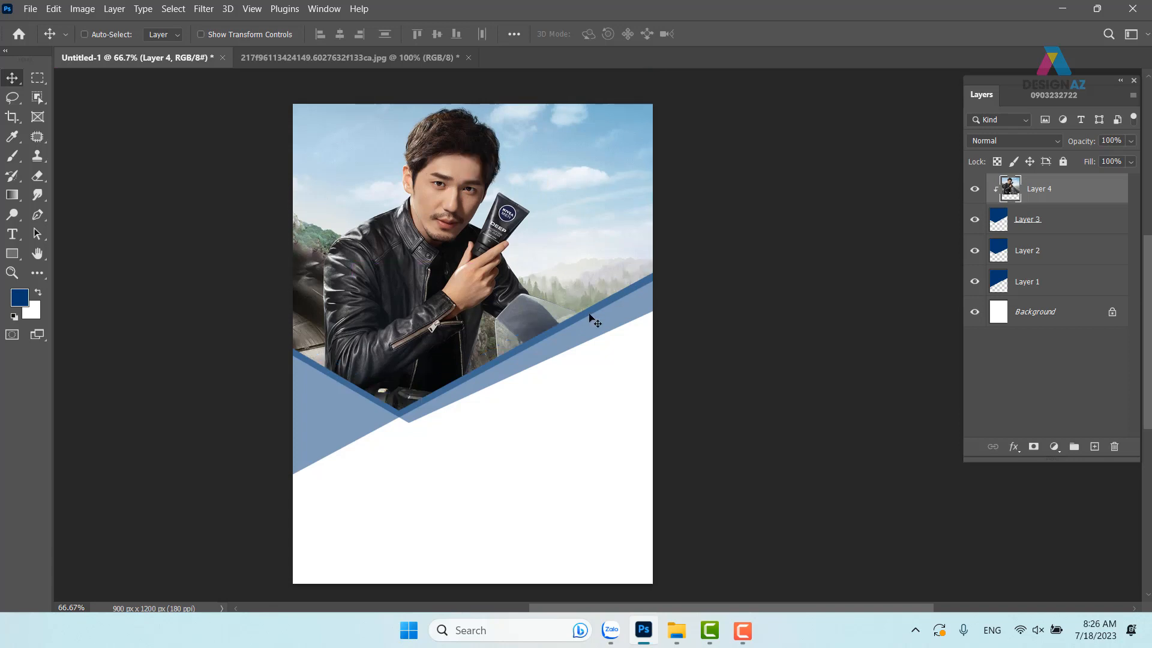
{"action": "key", "text": "shift+Down"}
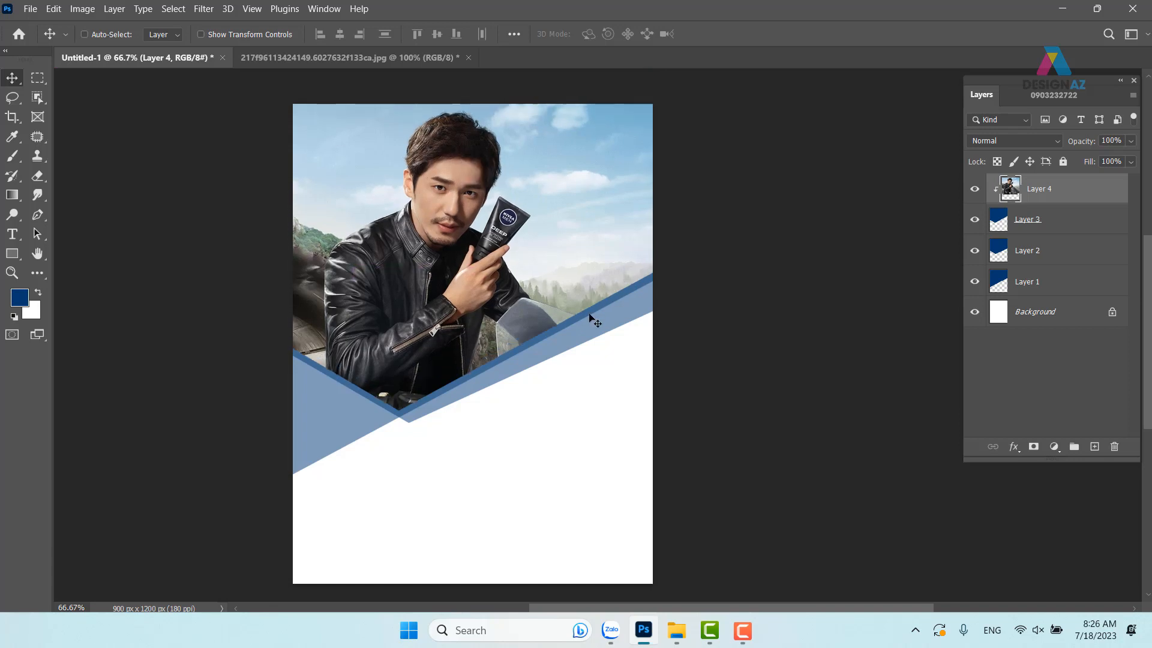
{"action": "key", "text": "Right"}
{"action": "key", "text": "Right"}
{"action": "key", "text": "shift+Right"}
{"action": "key", "text": "shift+Right"}
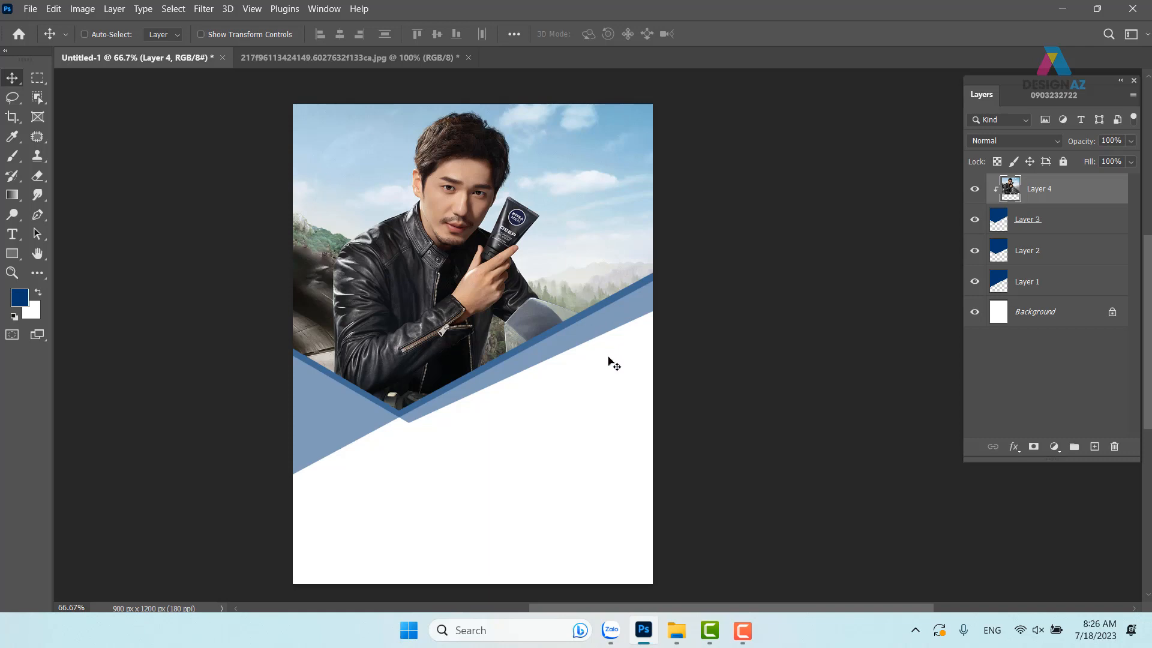
Step: Switch to File Explorer, return to the người mẫu nàm sủa rửa mặt folder and preview the black wave texture 9b6fea6e9653557c042da63510fa01fa.jpg
{"action": "left_click", "coordinate": [683, 635]}
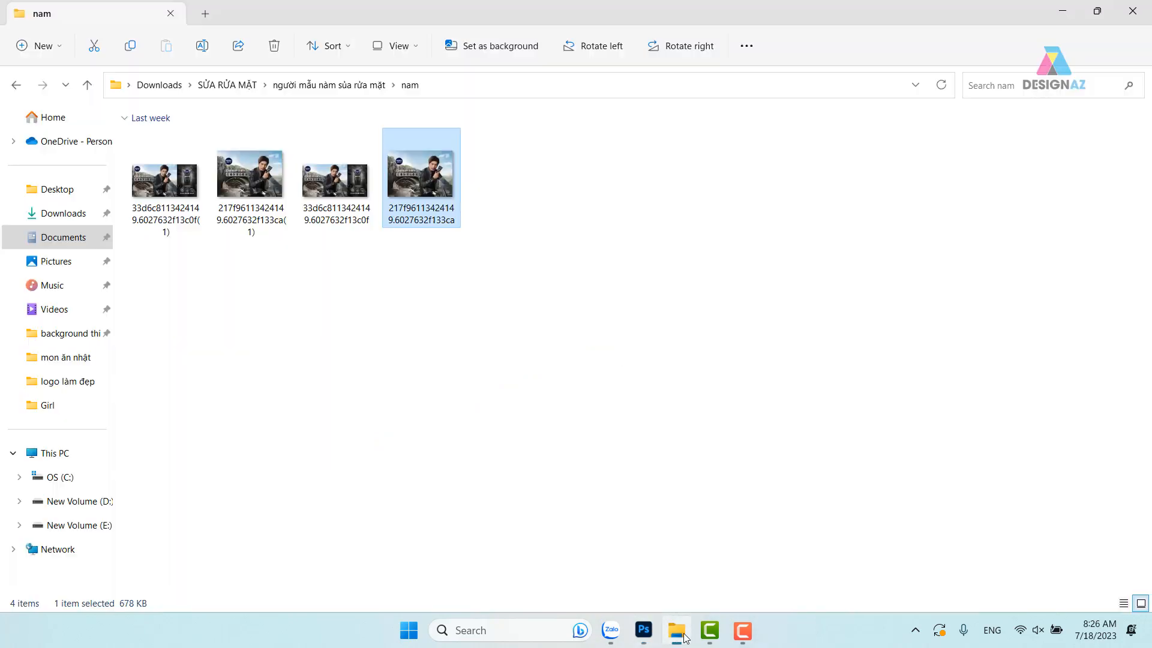
{"action": "left_click", "coordinate": [16, 85]}
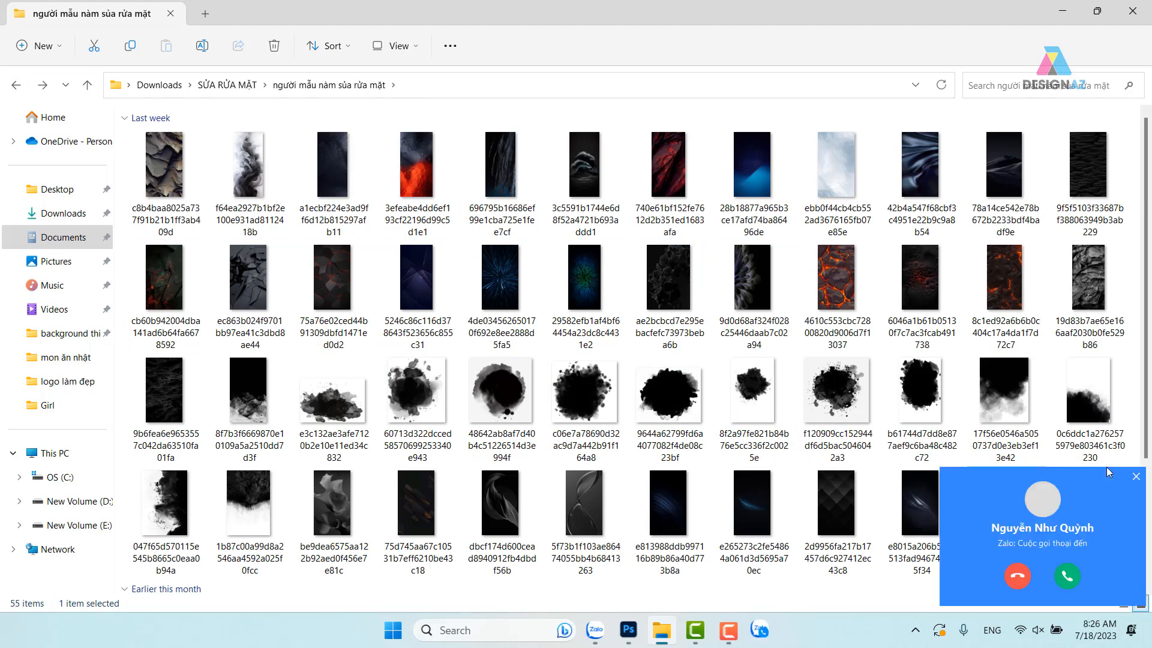
{"action": "left_click", "coordinate": [1136, 477]}
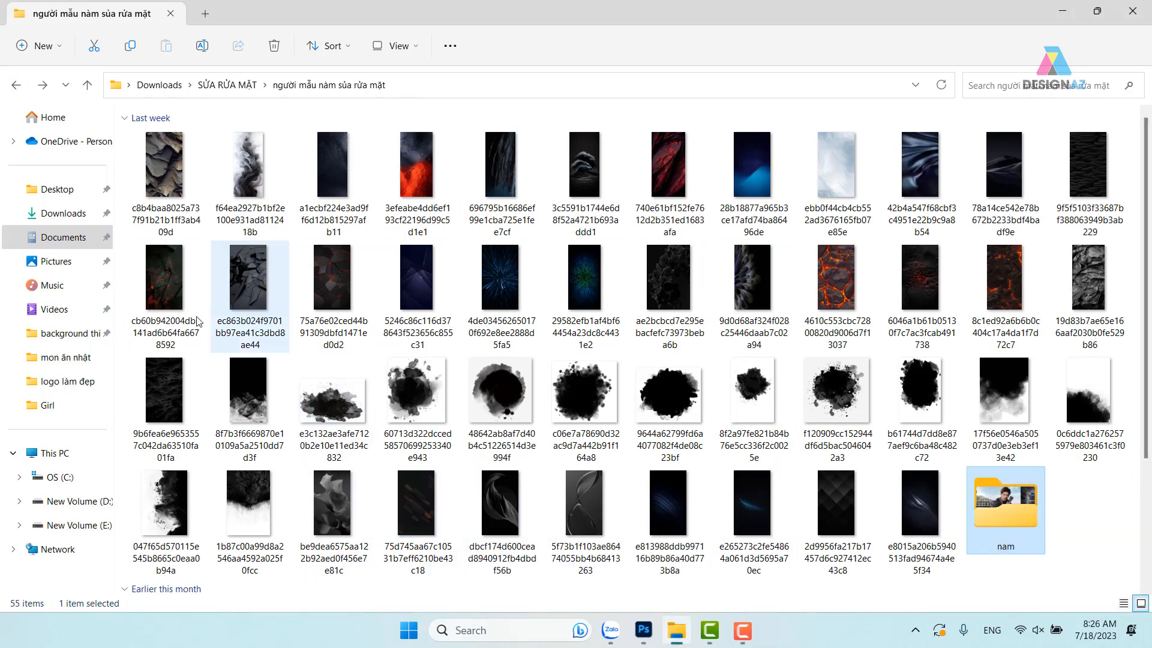
{"action": "left_click", "coordinate": [155, 392]}
{"action": "double_click", "coordinate": [153, 387]}
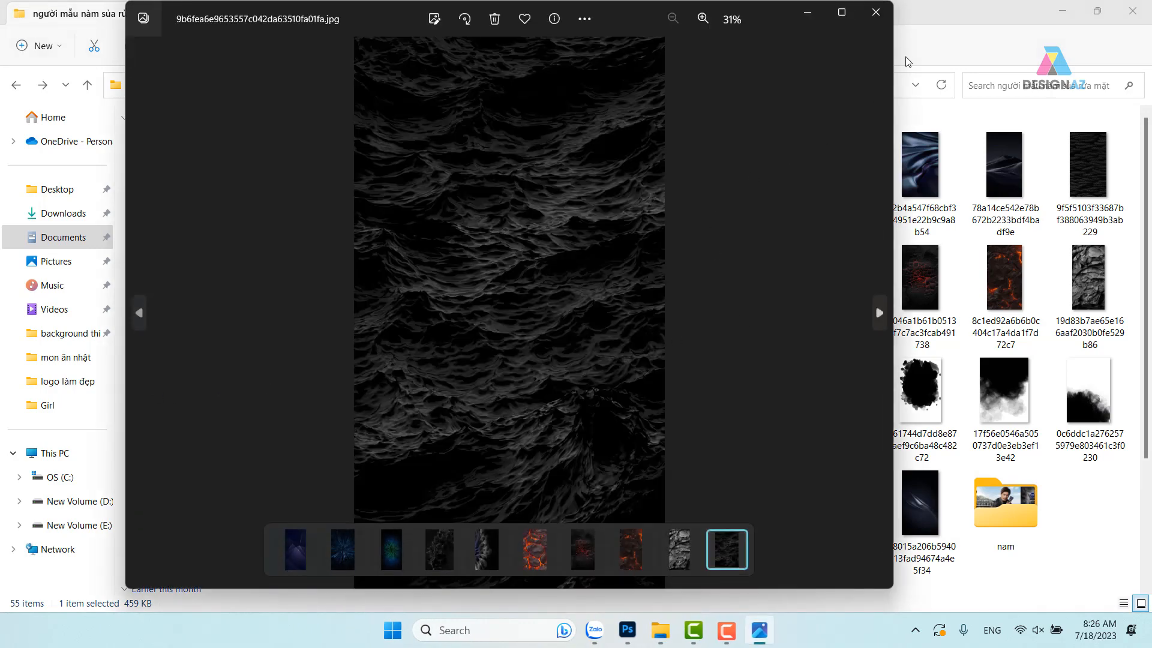
Step: Preview five dark backgrounds in the folder: the starlit dunes, the diamond pattern, the curved light streak, the blue arc and the black rippled texture
{"action": "left_click", "coordinate": [880, 22]}
{"action": "double_click", "coordinate": [1006, 169]}
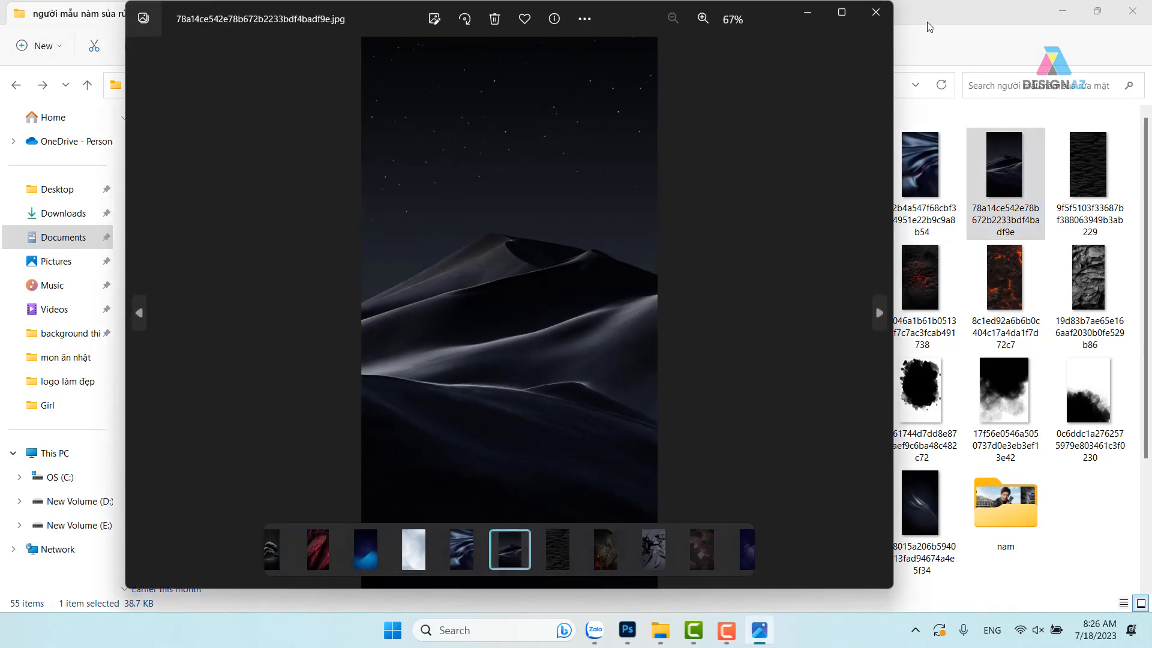
{"action": "left_click", "coordinate": [876, 16]}
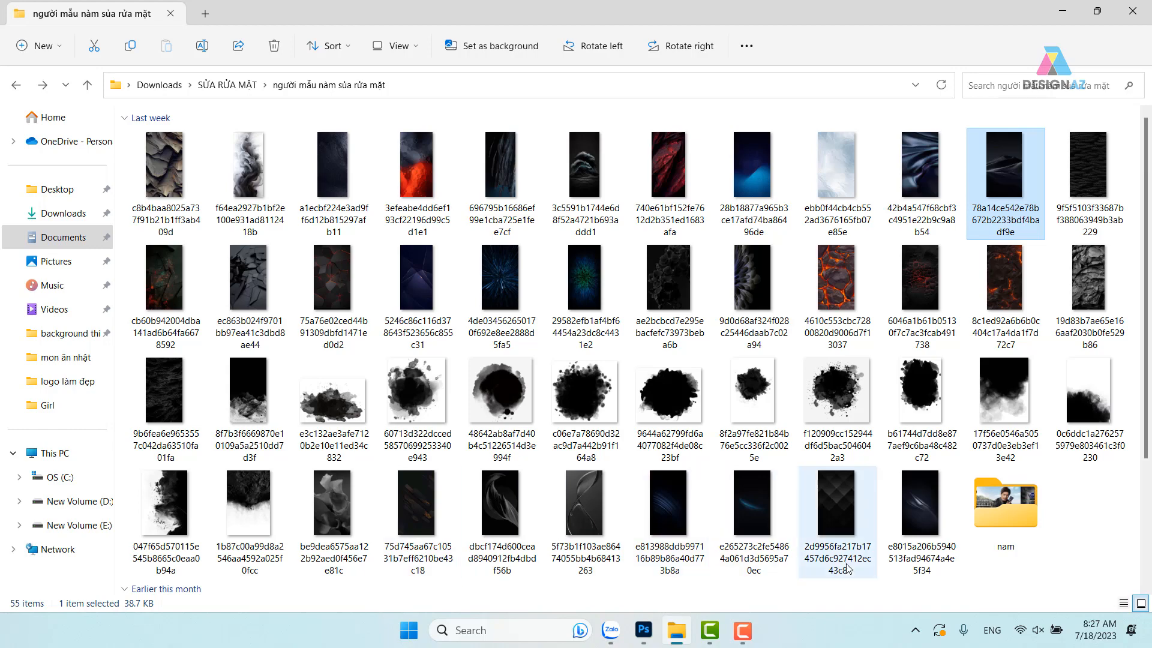
{"action": "double_click", "coordinate": [837, 517]}
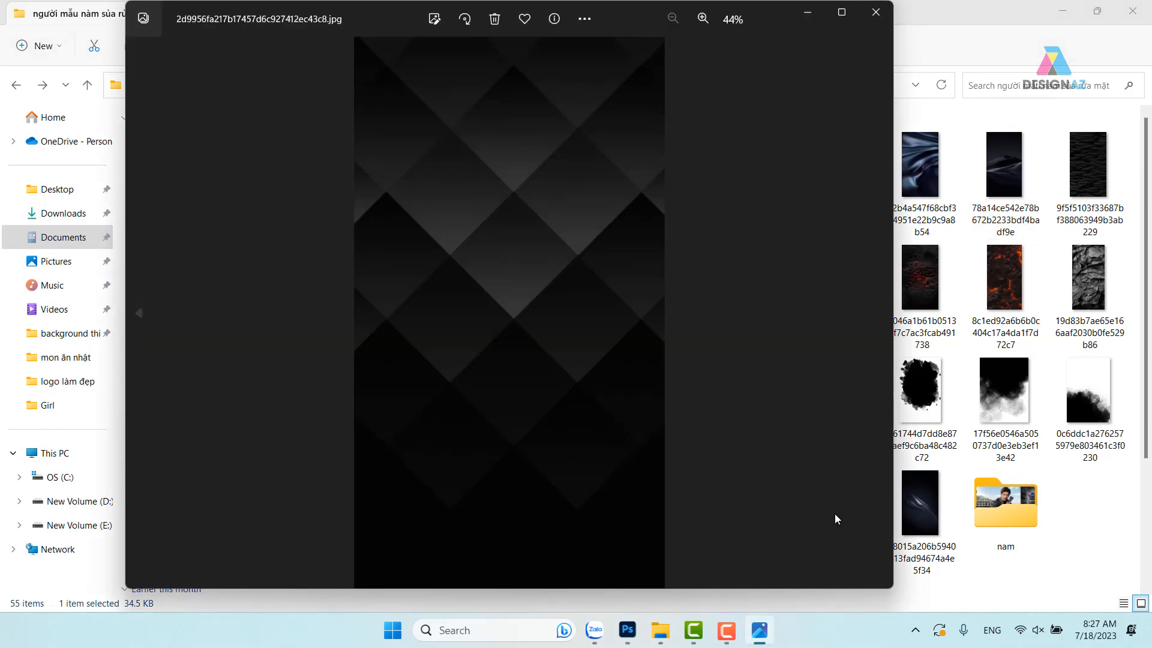
{"action": "left_click", "coordinate": [876, 12]}
{"action": "left_click", "coordinate": [919, 505]}
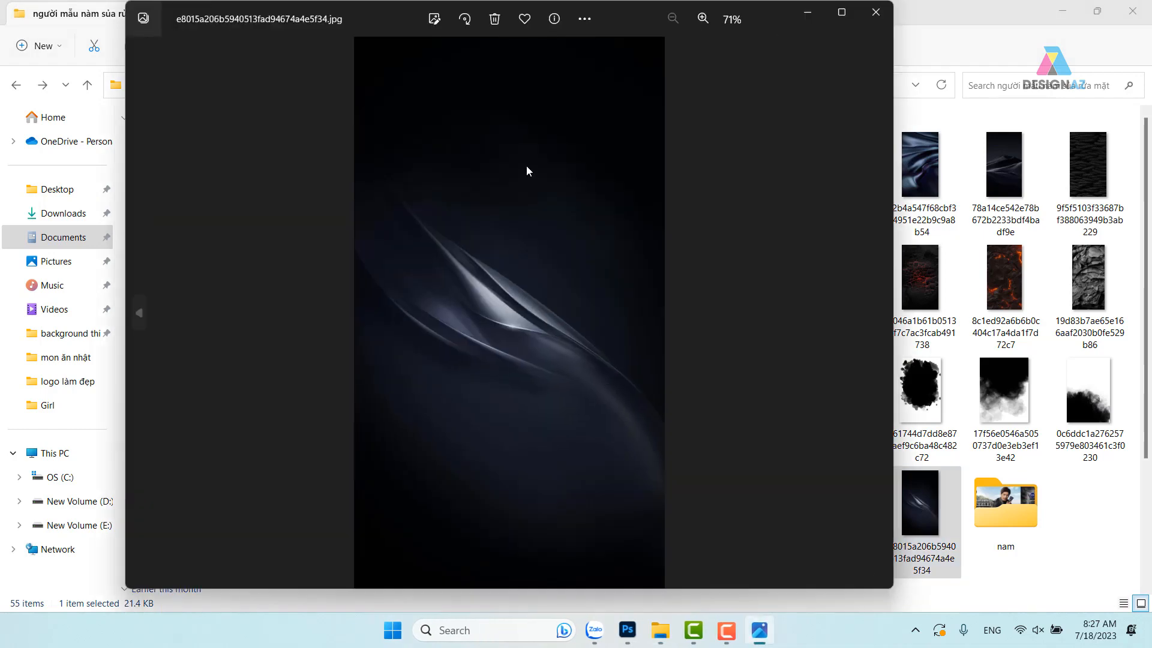
{"action": "left_click", "coordinate": [876, 12]}
{"action": "double_click", "coordinate": [758, 503]}
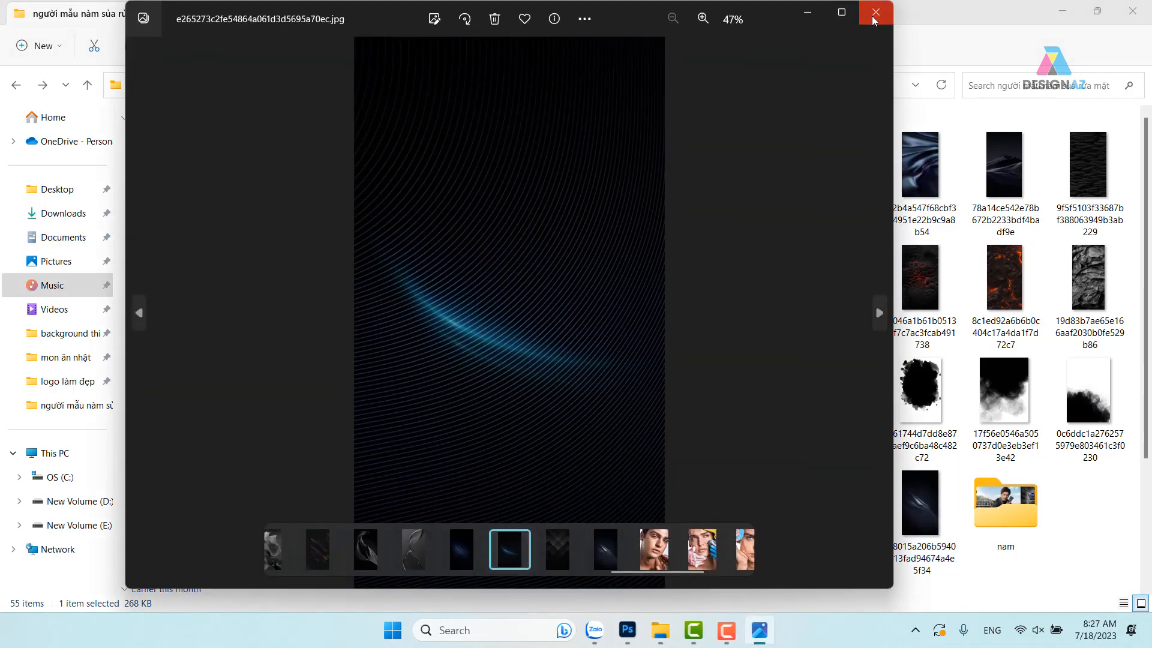
{"action": "left_click", "coordinate": [874, 13]}
{"action": "double_click", "coordinate": [1088, 171]}
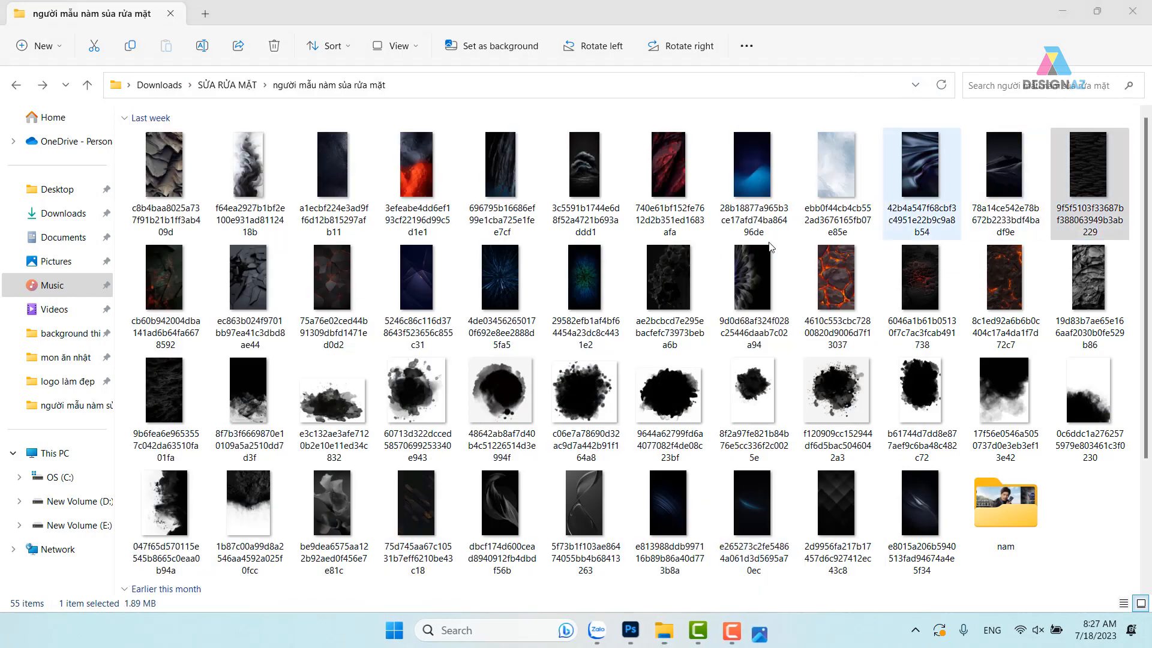
{"action": "left_click", "coordinate": [874, 20]}
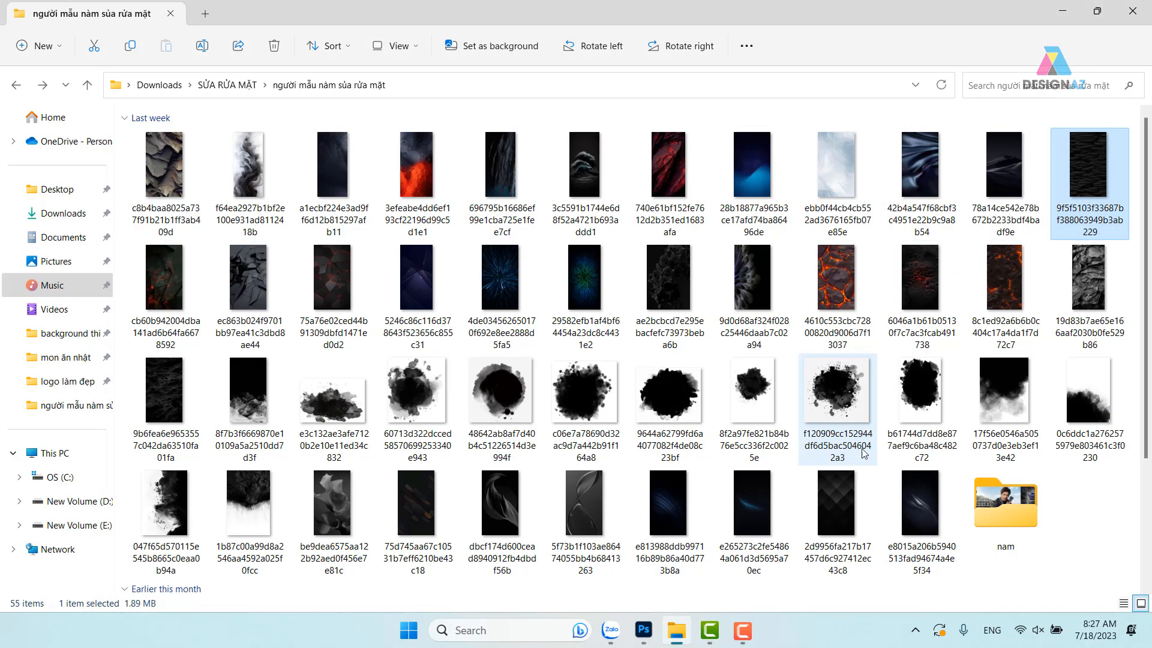
Step: Preview the background images 75d745aa67c10531b7eff6210be43c18 and cb60b942004dba141ad6b64fa6678592, and the black wave texture again
{"action": "left_click", "coordinate": [419, 517]}
{"action": "double_click", "coordinate": [418, 515]}
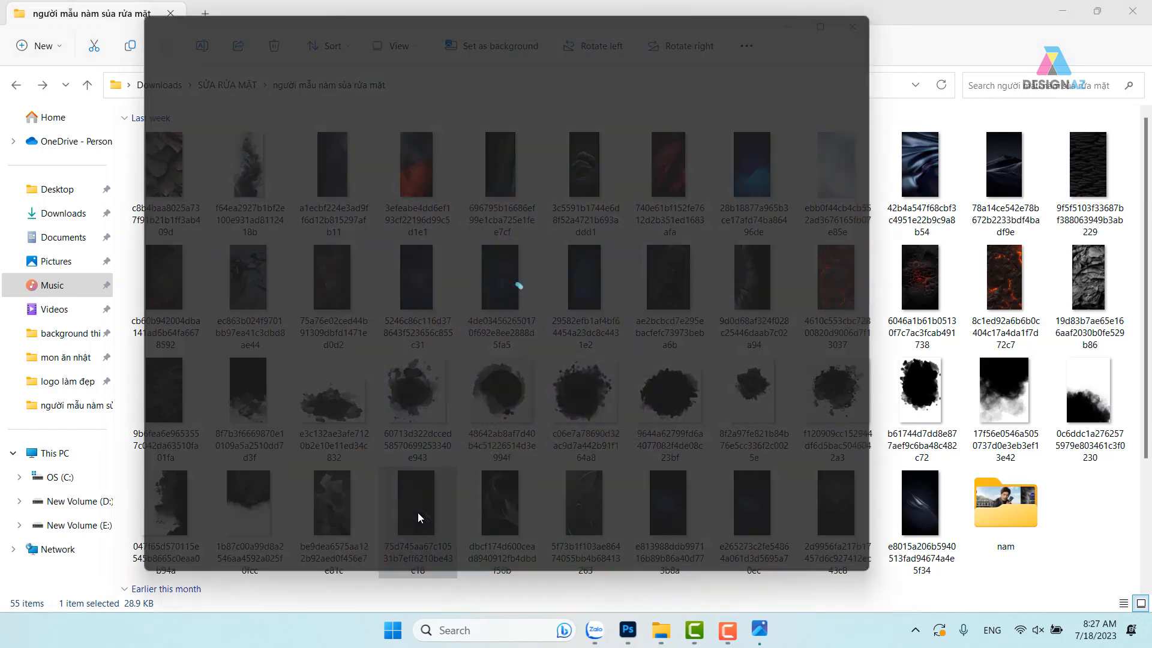
{"action": "left_click", "coordinate": [876, 13]}
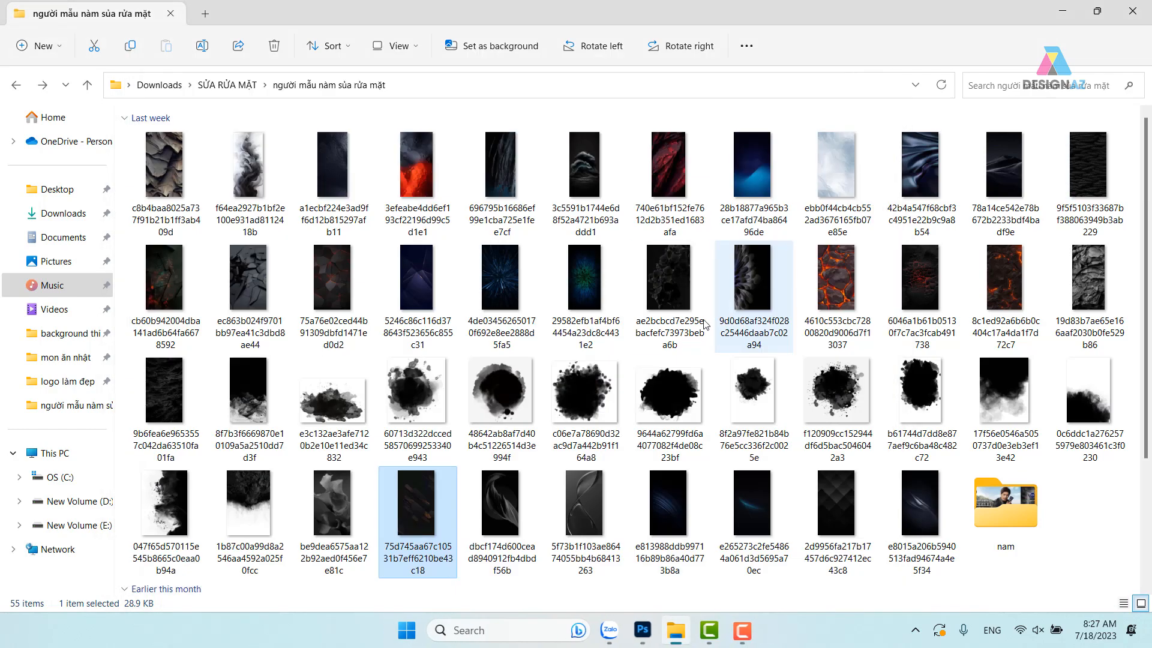
{"action": "double_click", "coordinate": [182, 282]}
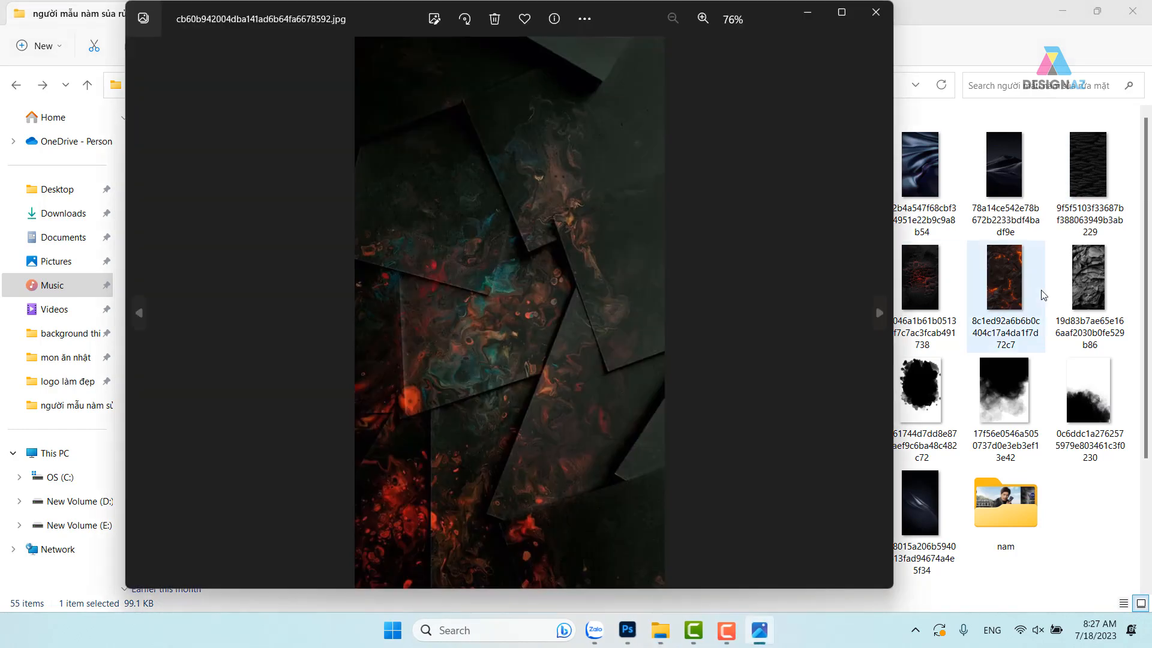
{"action": "left_click", "coordinate": [873, 22]}
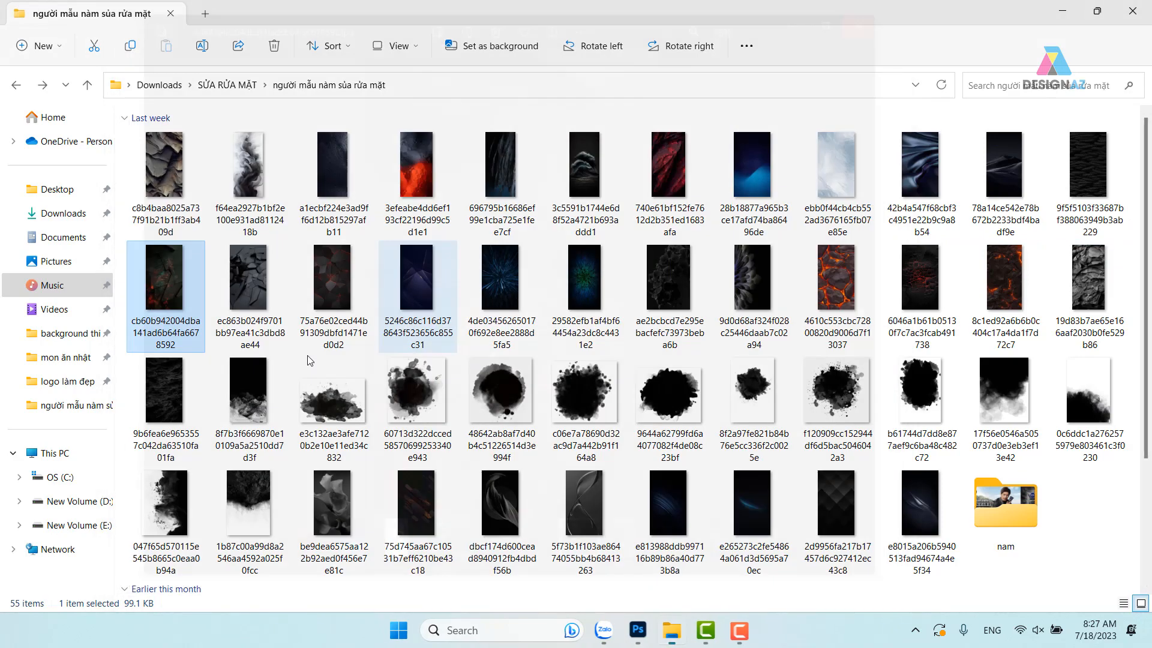
{"action": "double_click", "coordinate": [169, 387]}
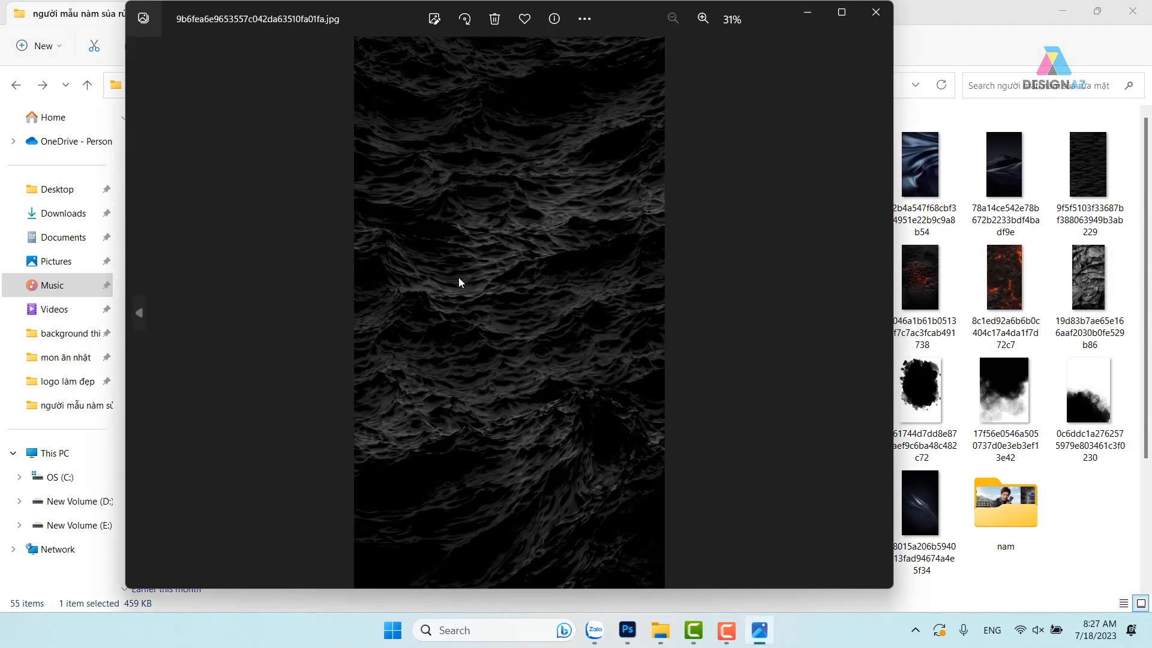
{"action": "left_click", "coordinate": [874, 14]}
Step: Preview the red rock texture 740e61bf152fe7612d2b351ed1683afa.jpg and open it as its own document in Photoshop
{"action": "double_click", "coordinate": [659, 174]}
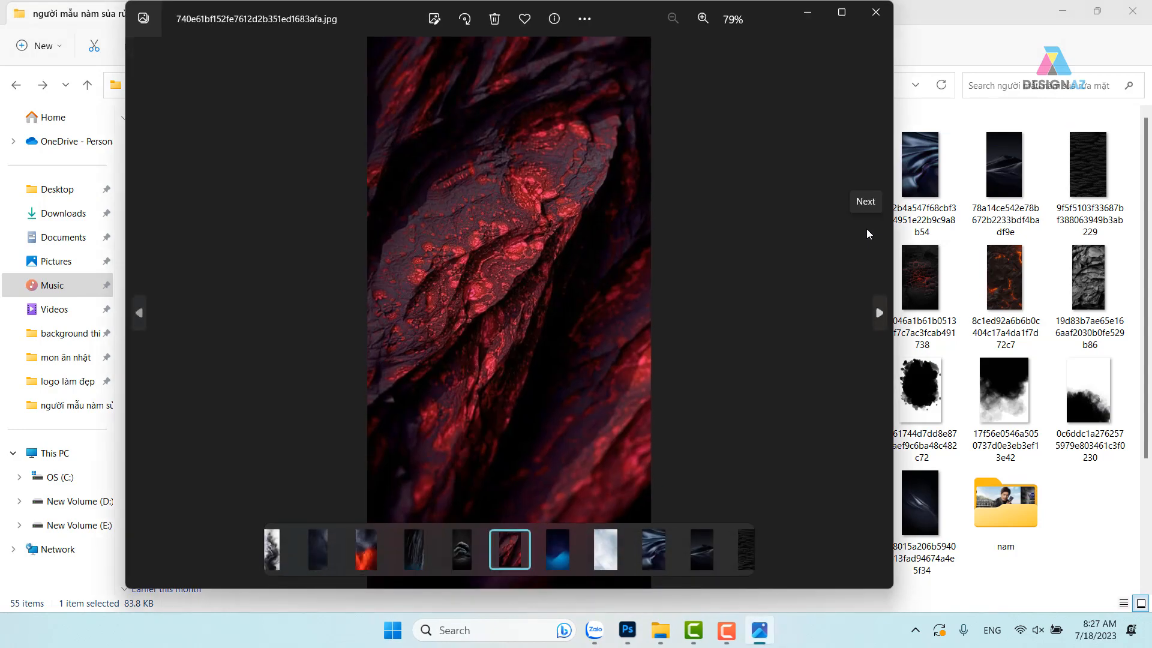
{"action": "left_click", "coordinate": [876, 12]}
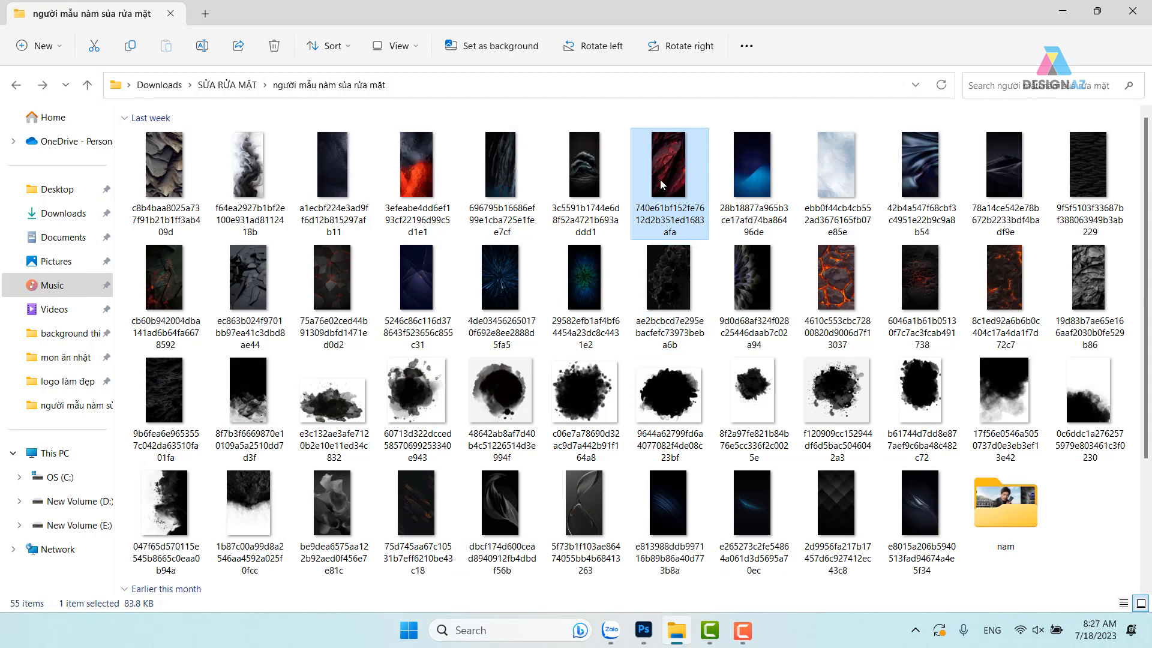
{"action": "left_click_drag", "start_coordinate": [668, 168], "coordinate": [841, 28]}
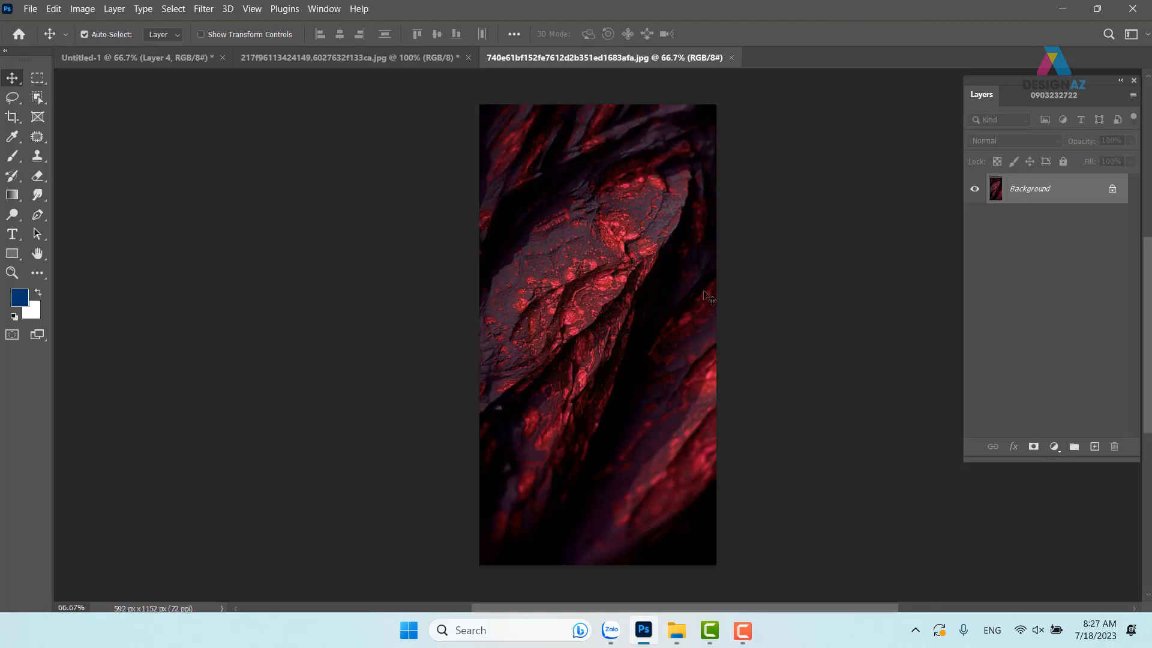
Step: Copy the entire red rock image and paste it into Untitled-1 directly above the Background layer
{"action": "key", "text": "ctrl+a"}
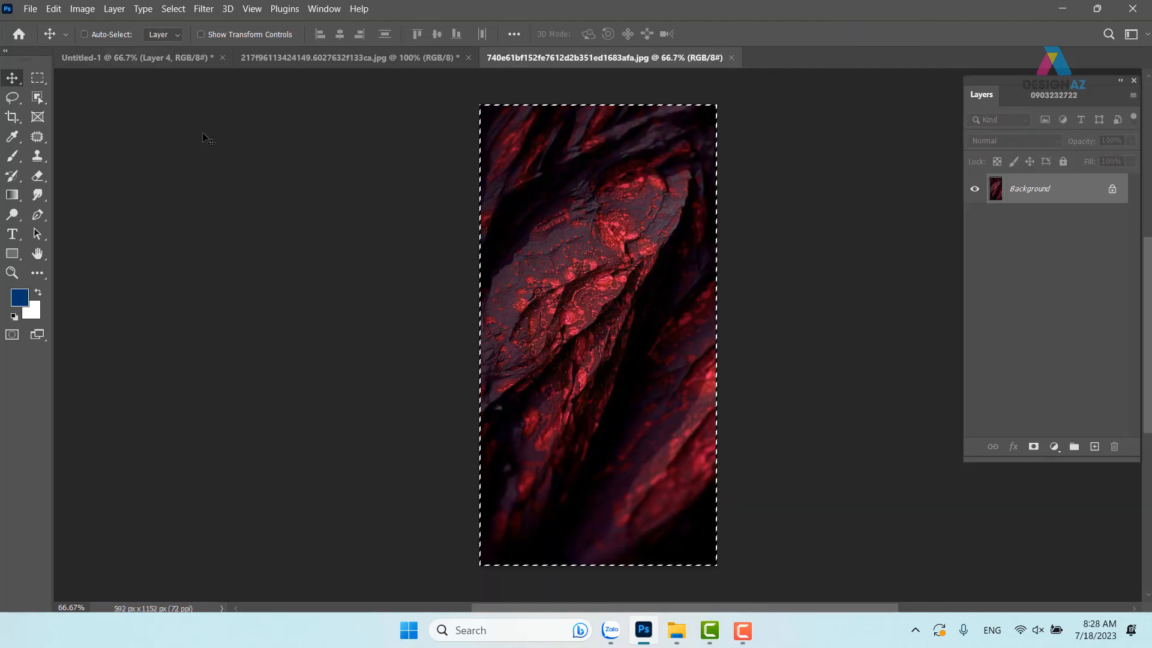
{"action": "left_click", "coordinate": [138, 58]}
{"action": "right_click", "coordinate": [543, 418]}
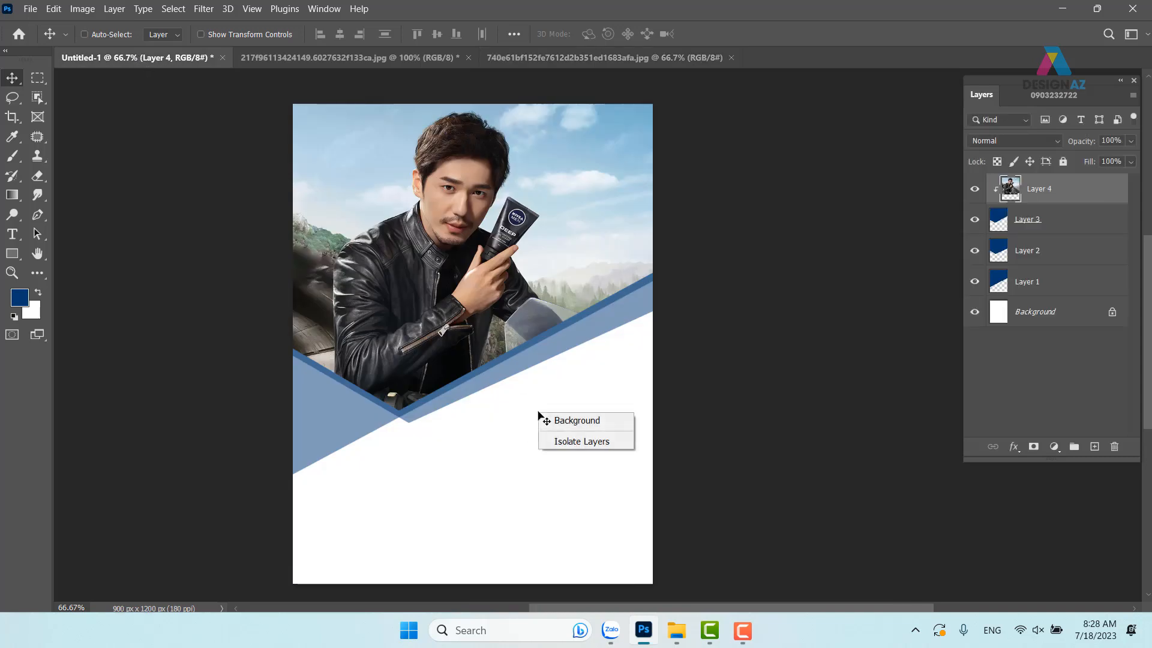
{"action": "left_click", "coordinate": [573, 423]}
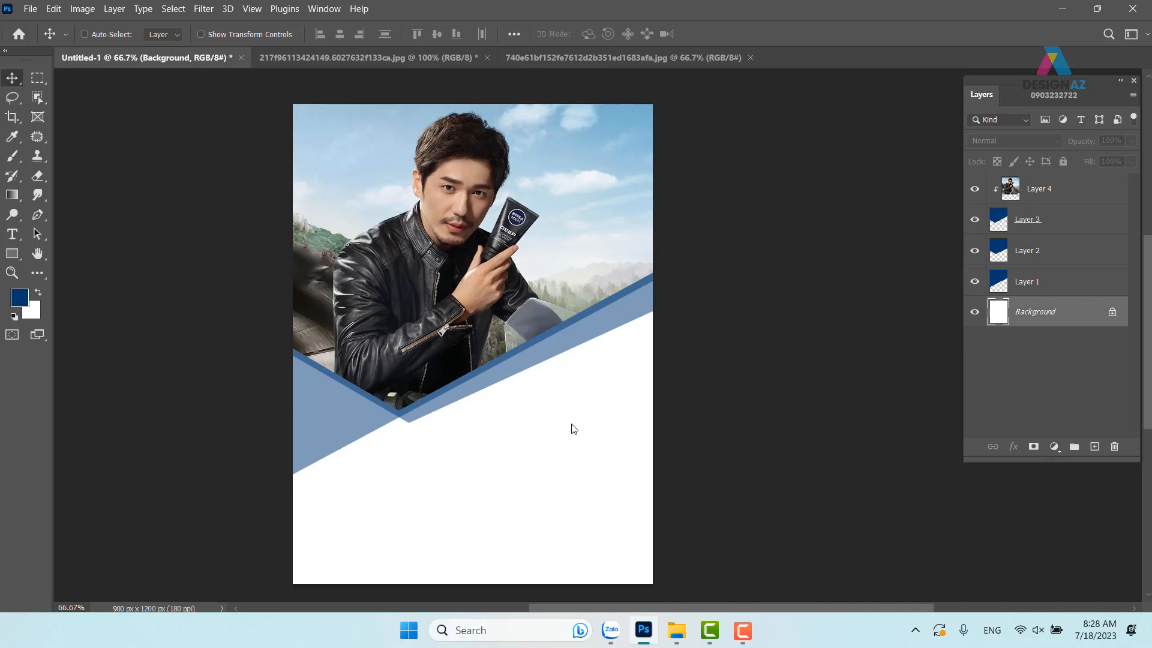
{"action": "key", "text": "ctrl"}
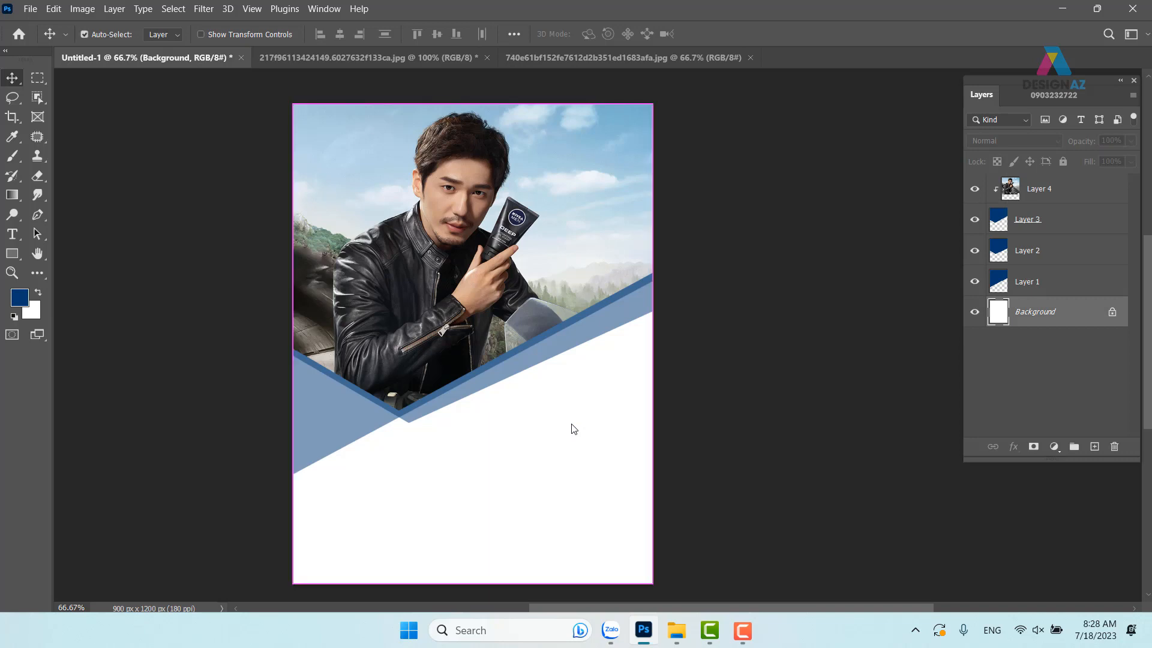
{"action": "key", "text": "ctrl+v"}
Step: Rotate the pasted rock texture 90° clockwise and place it across the lower part of the poster, flush with the page bottom
{"action": "left_click_drag", "start_coordinate": [514, 451], "coordinate": [435, 491]}
{"action": "mouse_move", "coordinate": [455, 449]}
{"action": "left_mouse_down"}
{"action": "mouse_move", "coordinate": [486, 450]}
{"action": "mouse_move", "coordinate": [461, 462]}
{"action": "mouse_move", "coordinate": [441, 451]}
{"action": "left_mouse_up"}
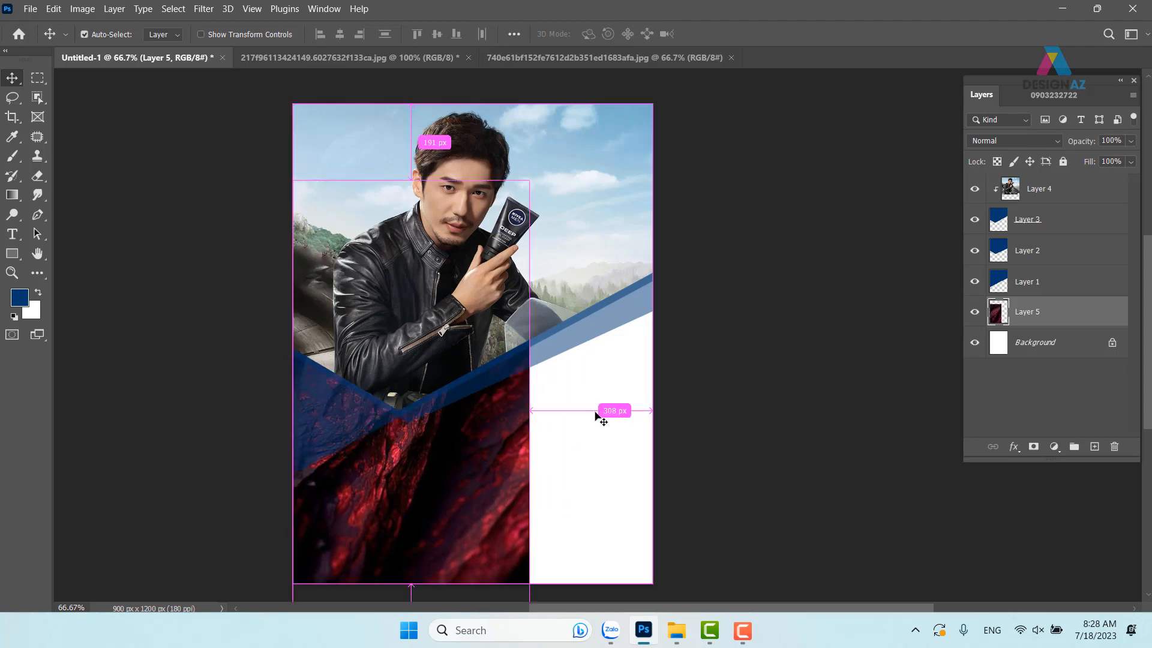
{"action": "key", "text": "ctrl+t"}
{"action": "left_click_drag", "start_coordinate": [557, 157], "coordinate": [676, 543]}
{"action": "left_click_drag", "start_coordinate": [542, 429], "coordinate": [583, 483]}
{"action": "key", "text": "Return"}
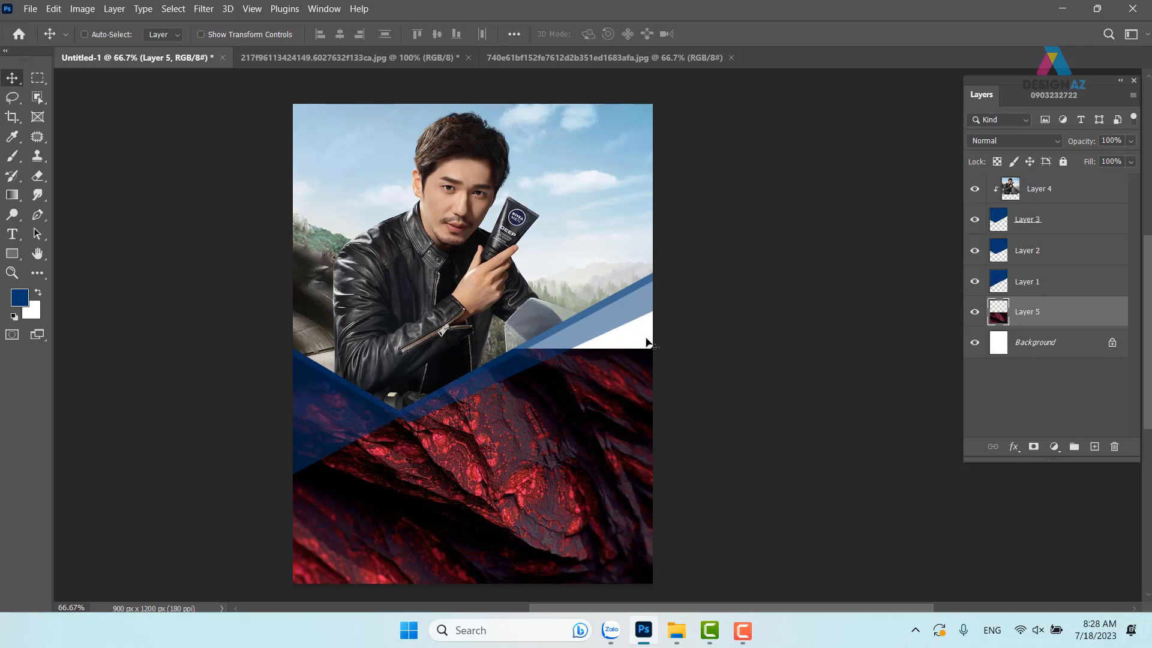
Step: Duplicate the rock texture upwards to cover the remaining white gap and flip the copy vertically so it mirrors the original
{"action": "left_click_drag", "start_coordinate": [558, 445], "coordinate": [592, 295]}
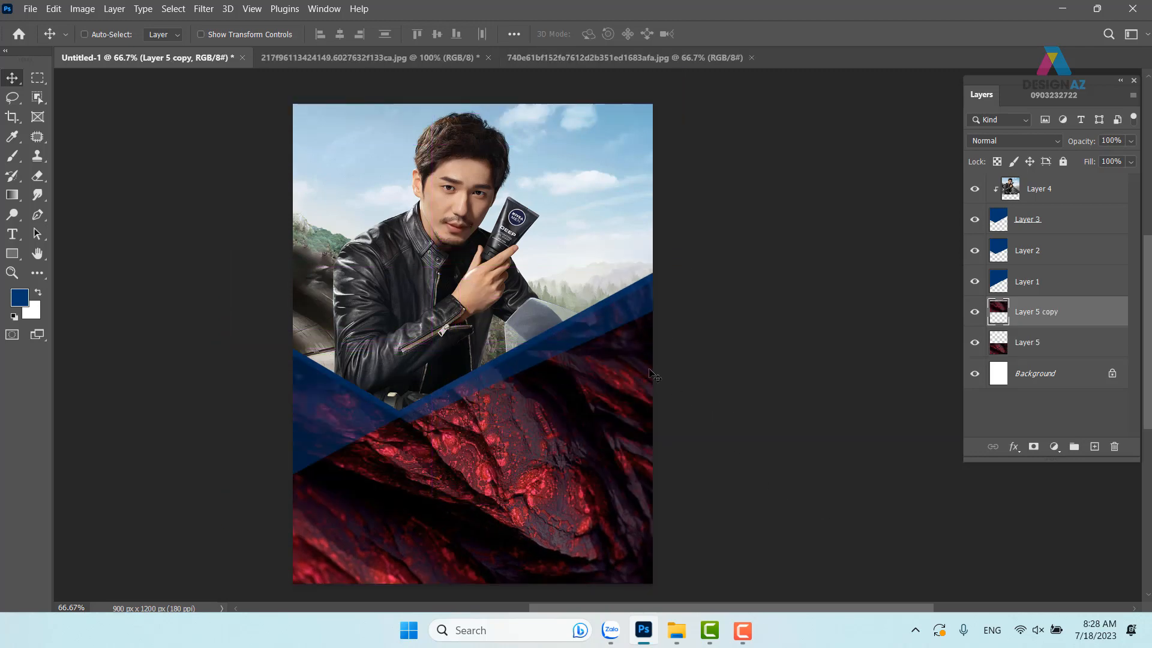
{"action": "key", "text": "ctrl+t"}
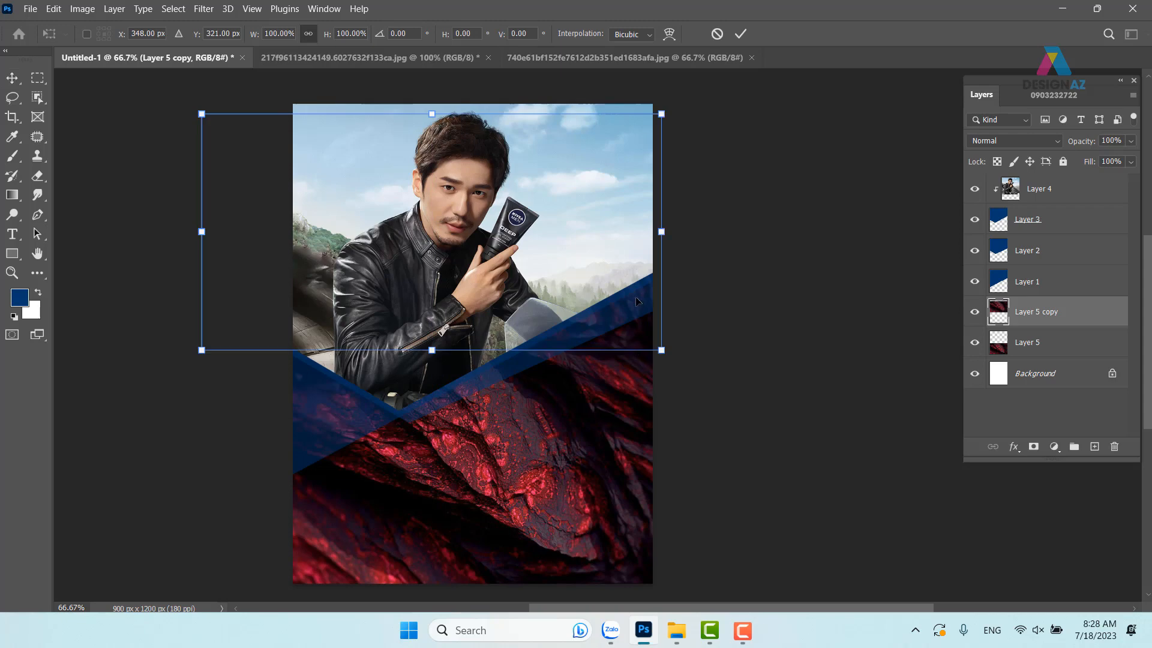
{"action": "right_click", "coordinate": [624, 239]}
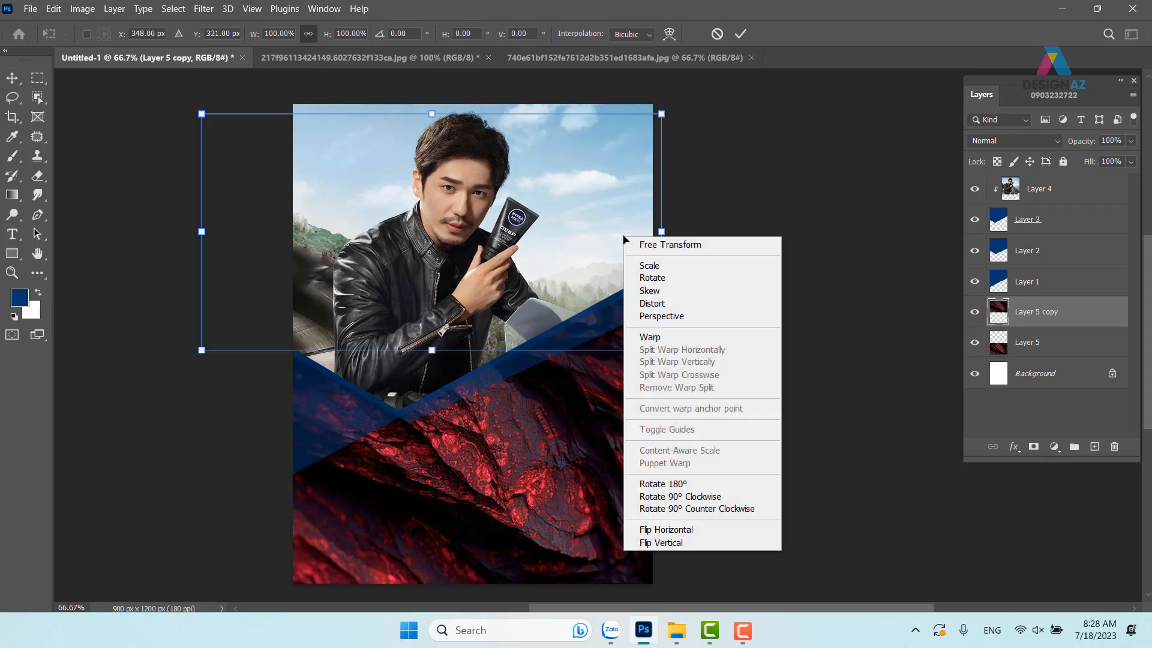
{"action": "left_click", "coordinate": [691, 543]}
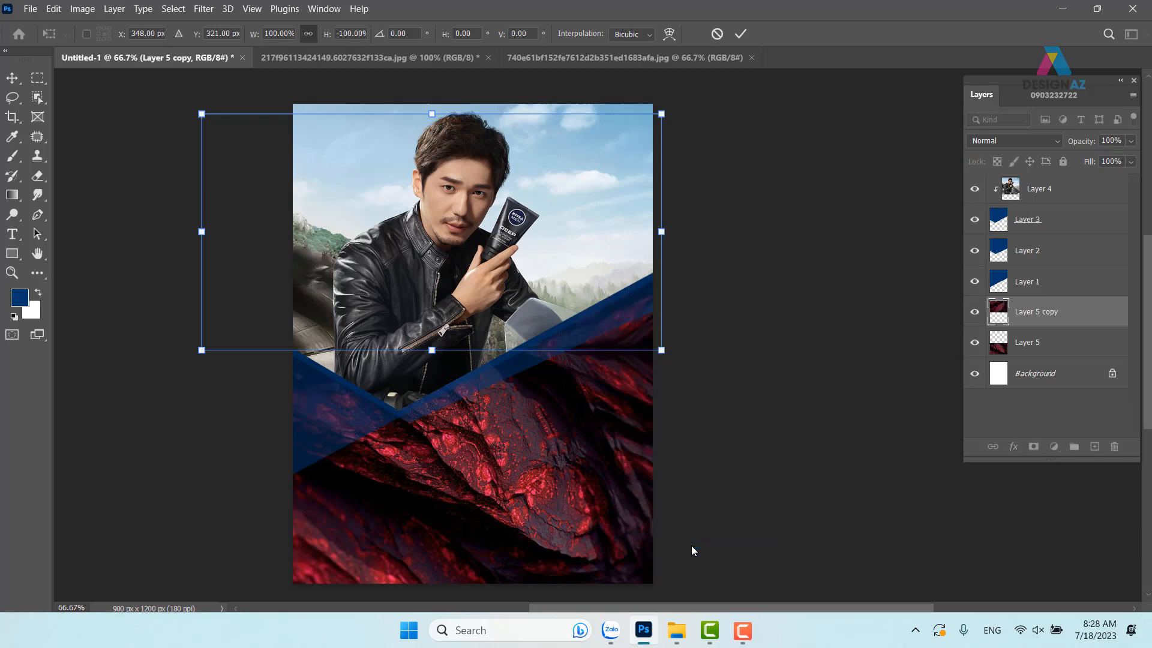
{"action": "key", "text": "Return"}
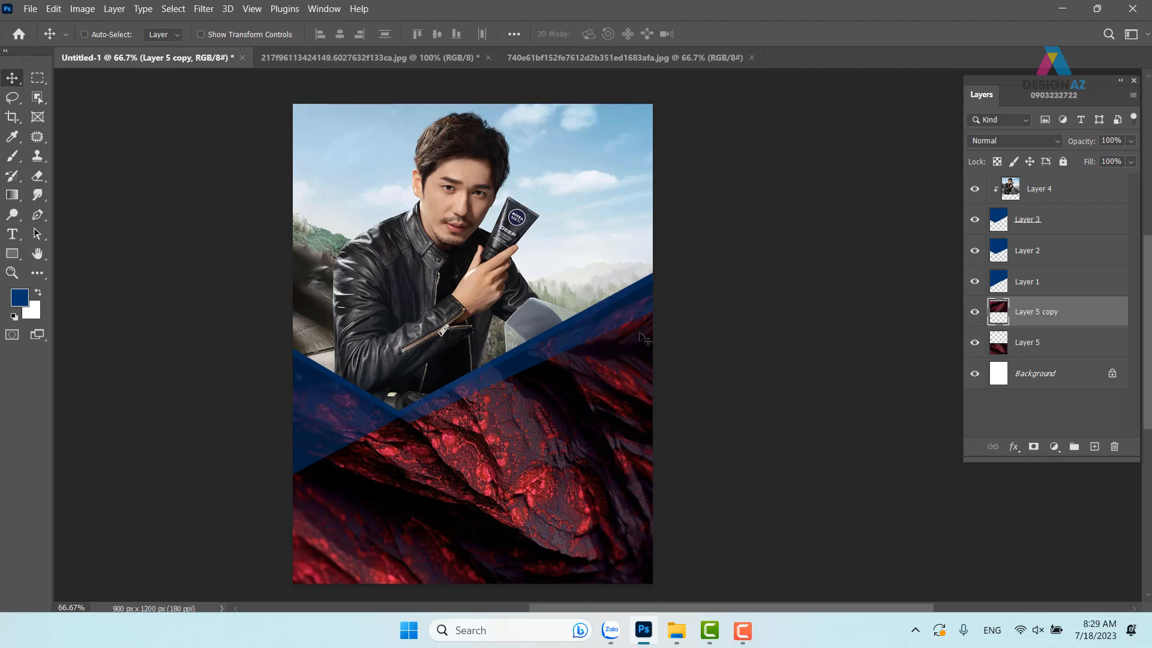
Step: Merge Layer 5 and Layer 5 copy into a single rock texture layer, undoing the trial move of the pair
{"action": "left_click", "coordinate": [1061, 350], "text": "shift"}
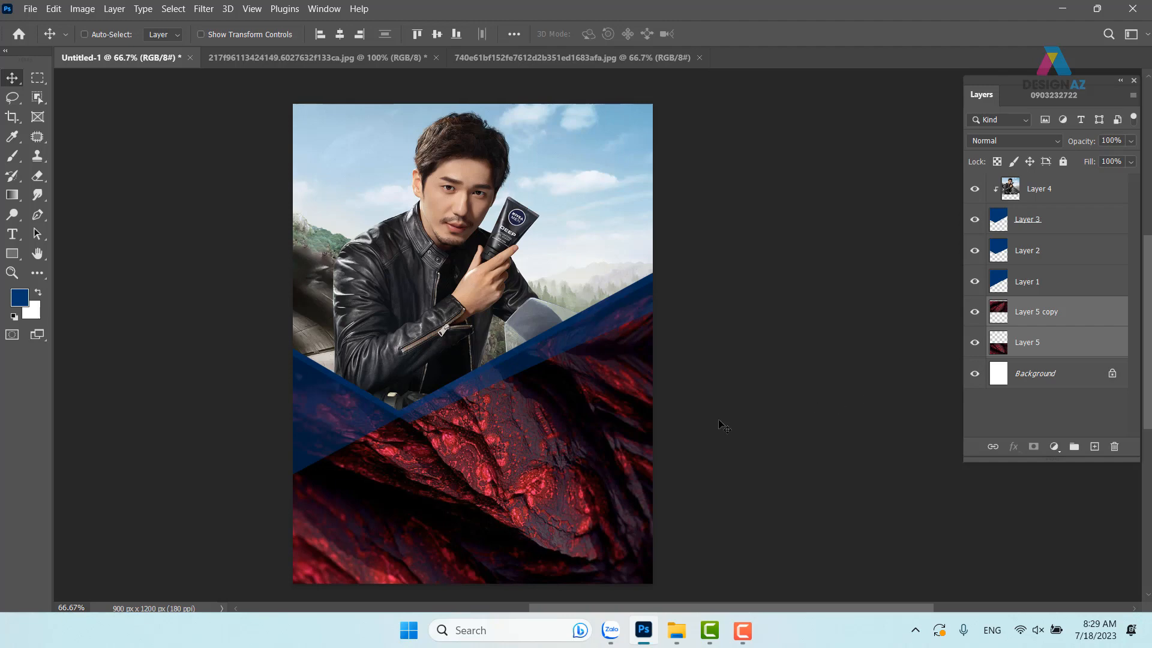
{"action": "left_click", "coordinate": [1093, 319]}
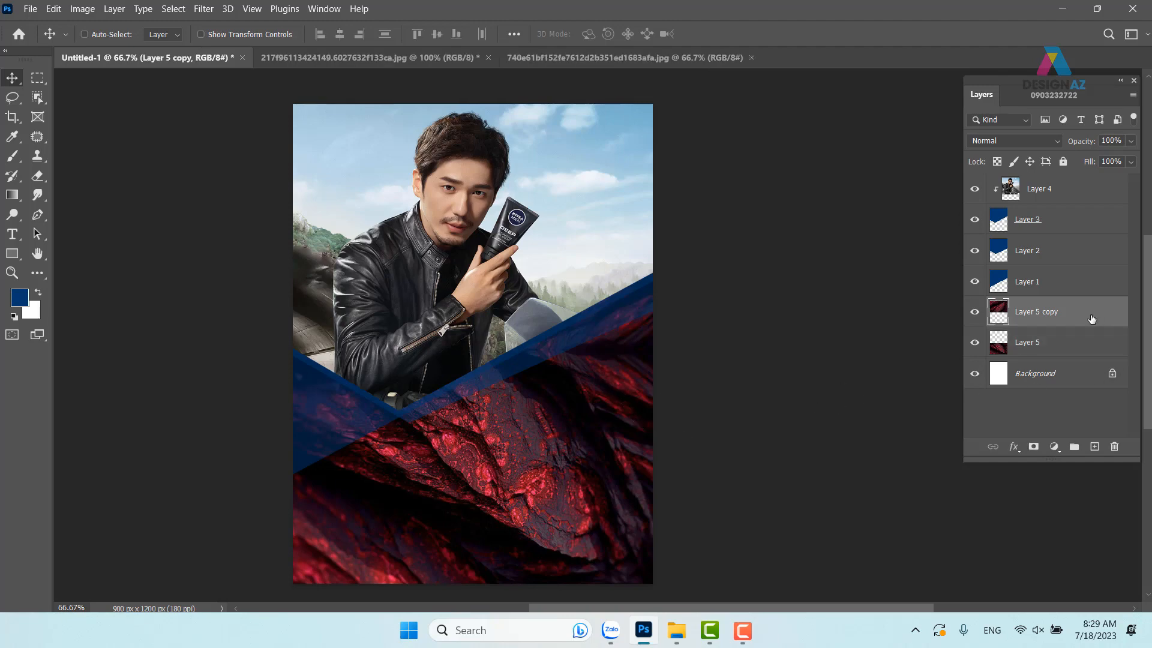
{"action": "left_click", "coordinate": [1077, 350], "text": "shift"}
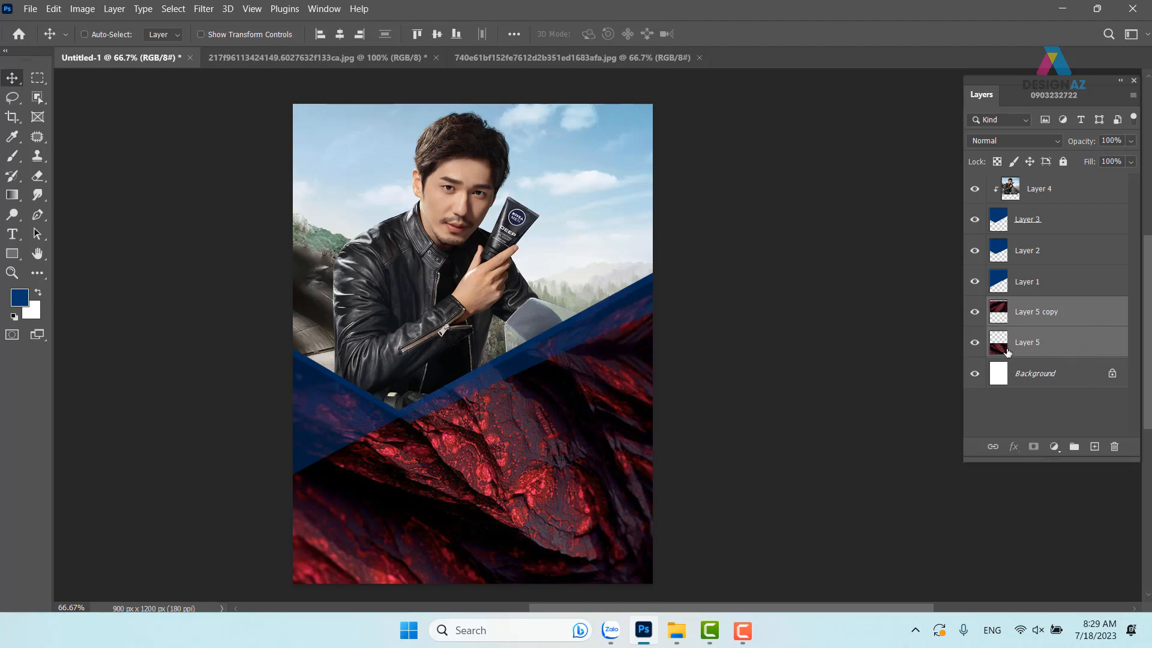
{"action": "left_click_drag", "start_coordinate": [559, 408], "coordinate": [671, 553]}
{"action": "key", "text": "ctrl+z"}
{"action": "key", "text": "ctrl+e"}
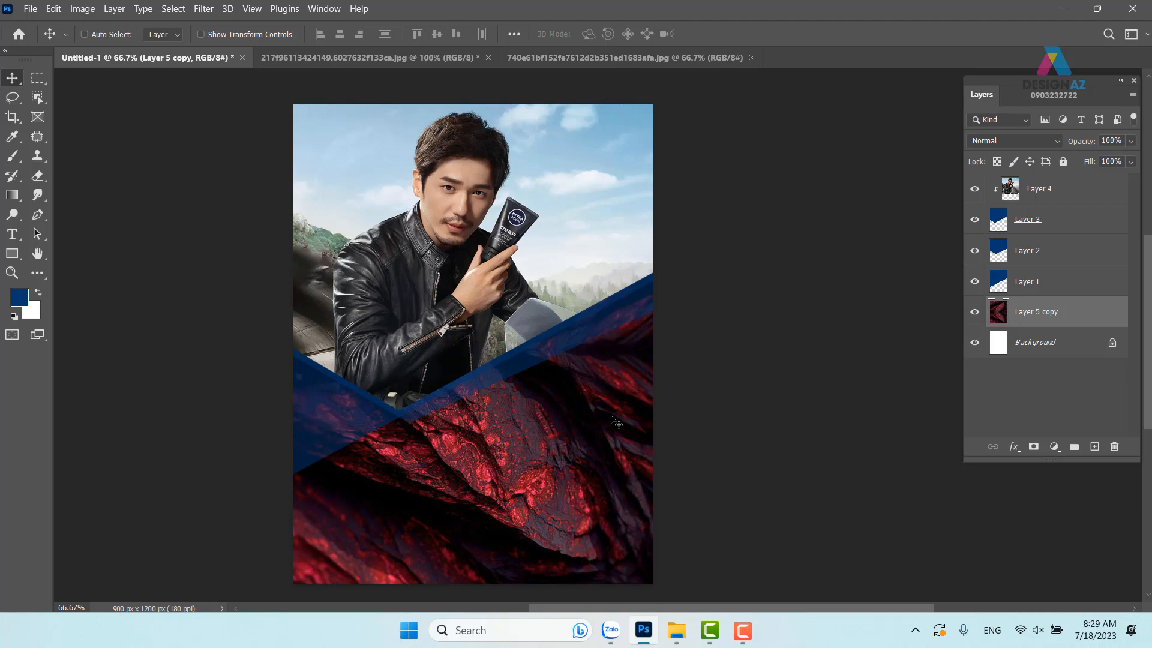
Step: Try desaturating the merged rock texture, and undo it
{"action": "key", "text": "ctrl+shift+u"}
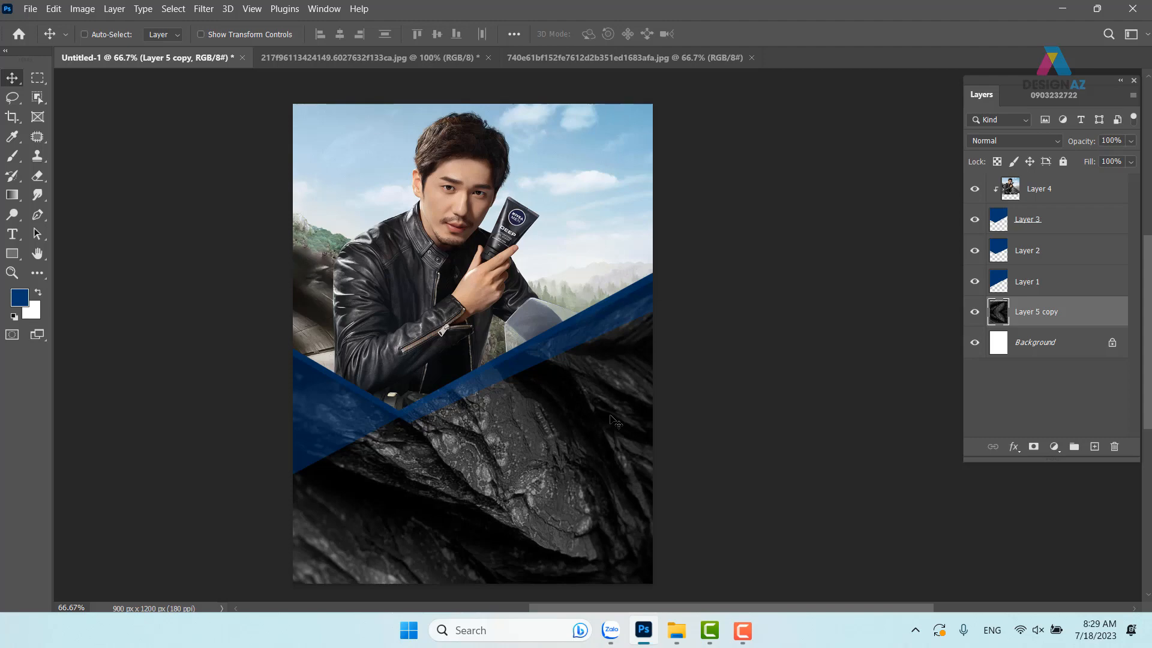
{"action": "key", "text": "ctrl+z"}
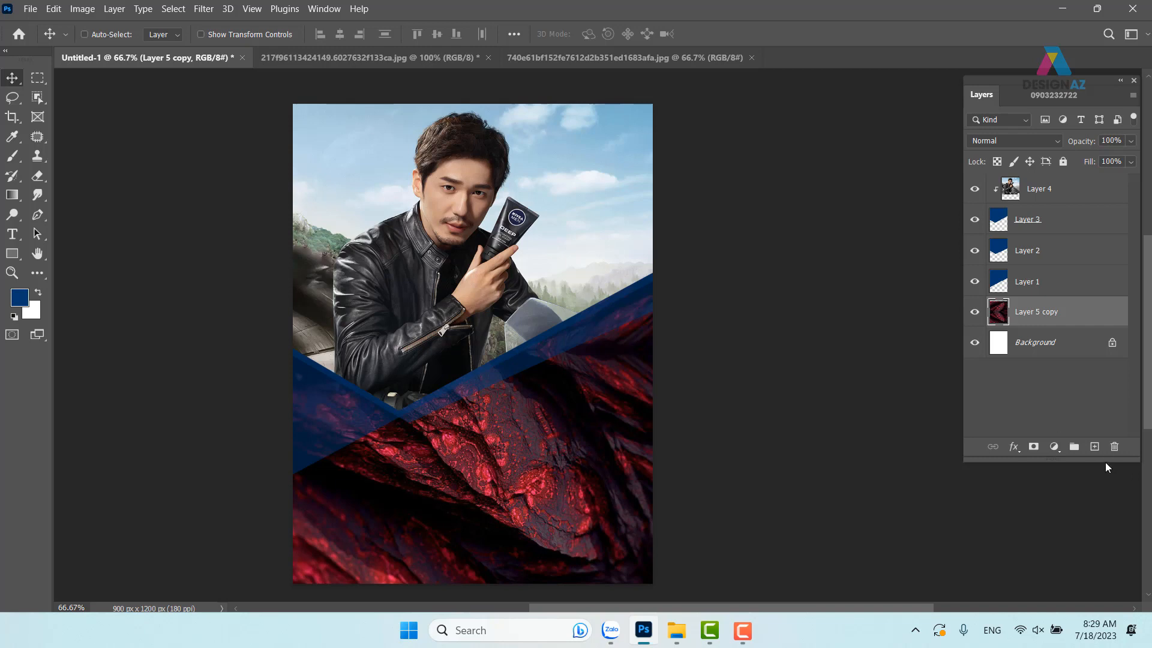
Step: Add a layer above the rock texture, fill it with the foreground blue and set its blend mode to Color
{"action": "left_click", "coordinate": [1094, 446]}
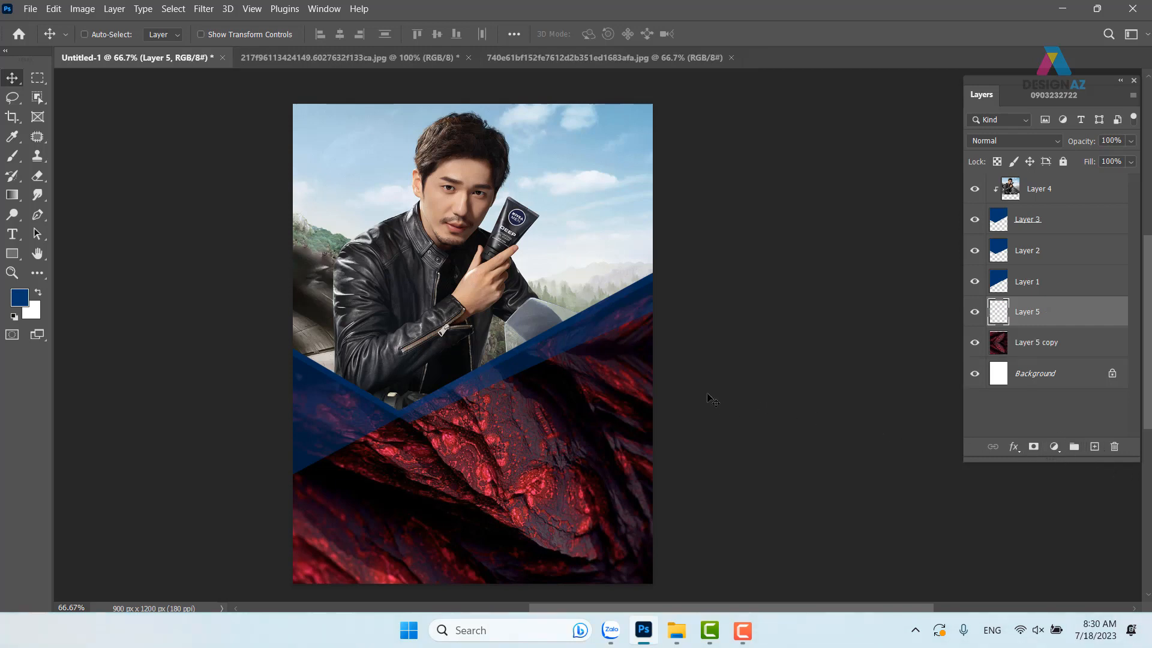
{"action": "key", "text": "alt+BackSpace"}
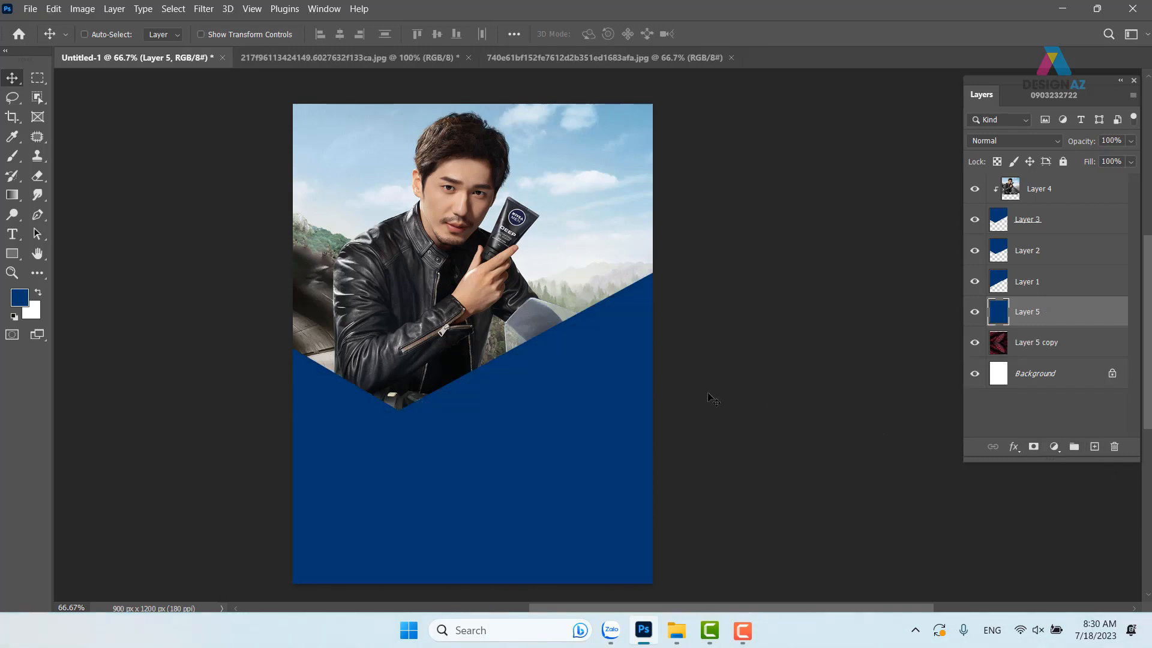
{"action": "left_click", "coordinate": [1024, 139]}
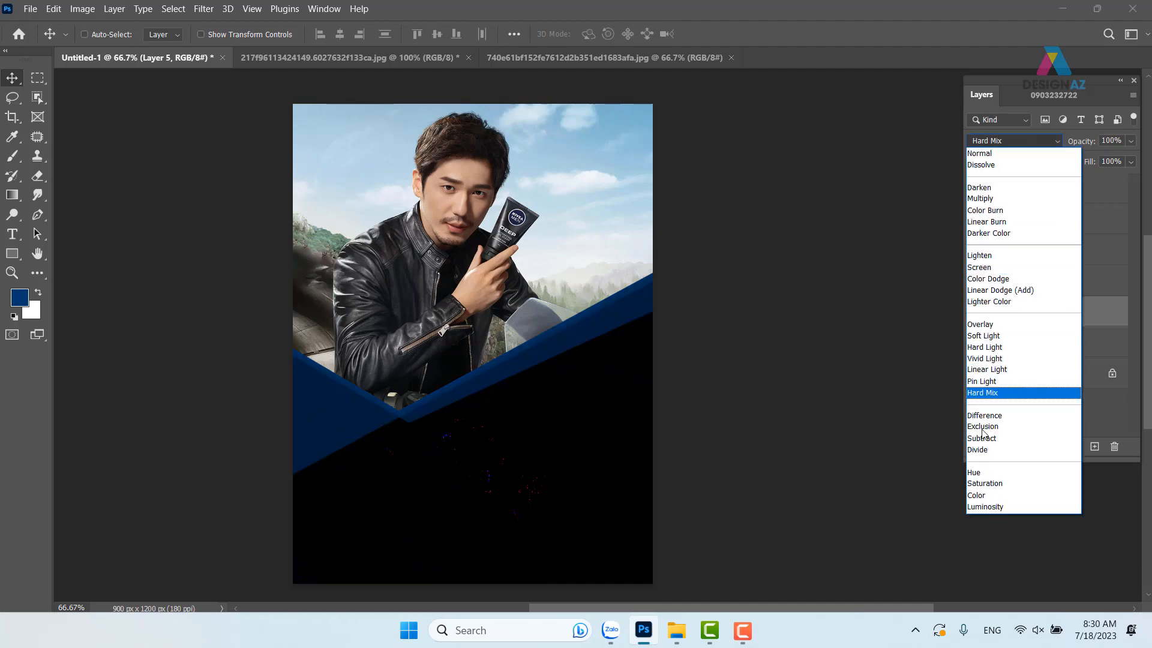
{"action": "left_click", "coordinate": [976, 495]}
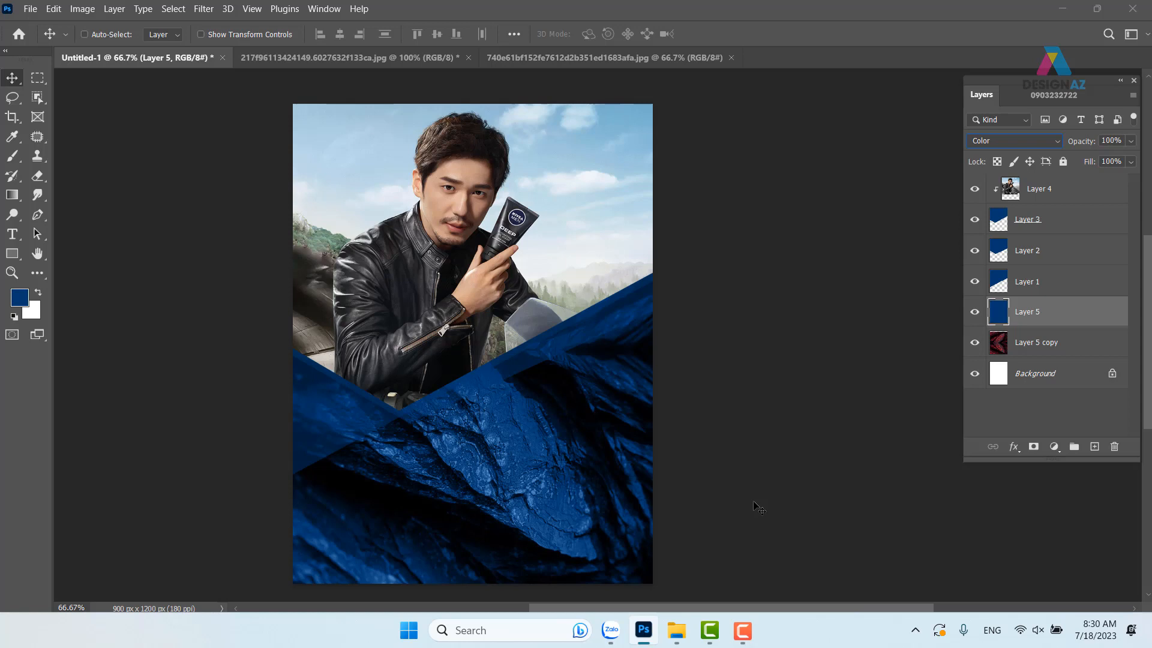
Step: Raise the opacity of Layer 2, the angular band below the photo, to 100%
{"action": "right_click", "coordinate": [589, 340]}
{"action": "left_click", "coordinate": [605, 341]}
{"action": "left_click_drag", "start_coordinate": [603, 342], "coordinate": [592, 378]}
{"action": "left_click", "coordinate": [1130, 142]}
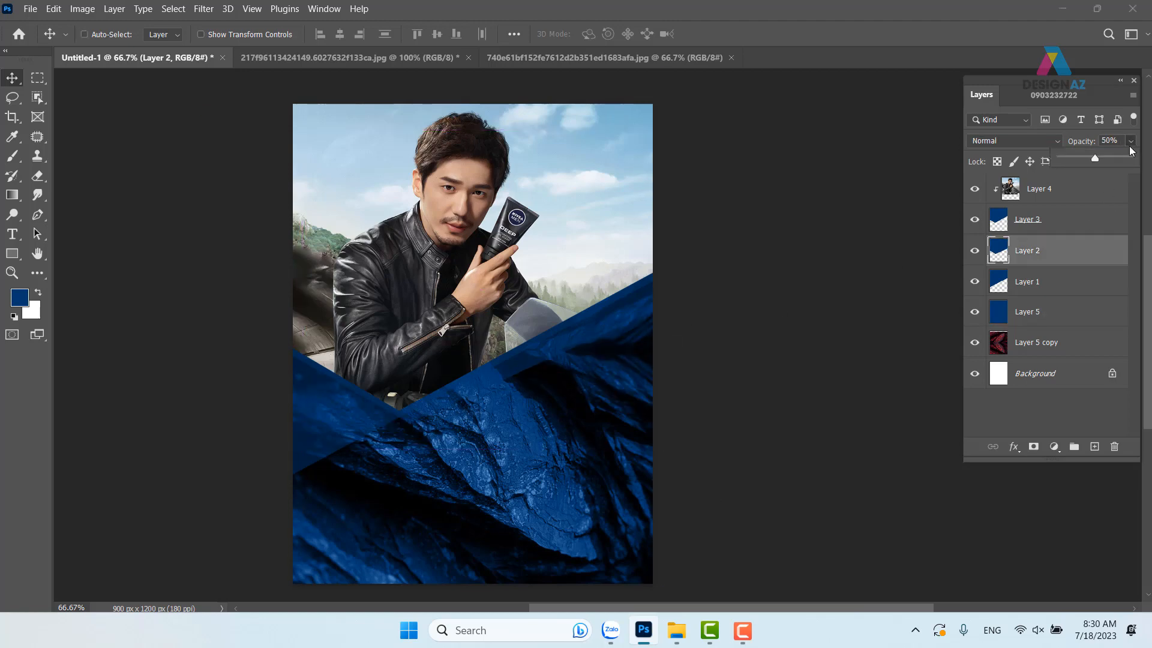
{"action": "left_click_drag", "start_coordinate": [1120, 157], "coordinate": [1122, 157]}
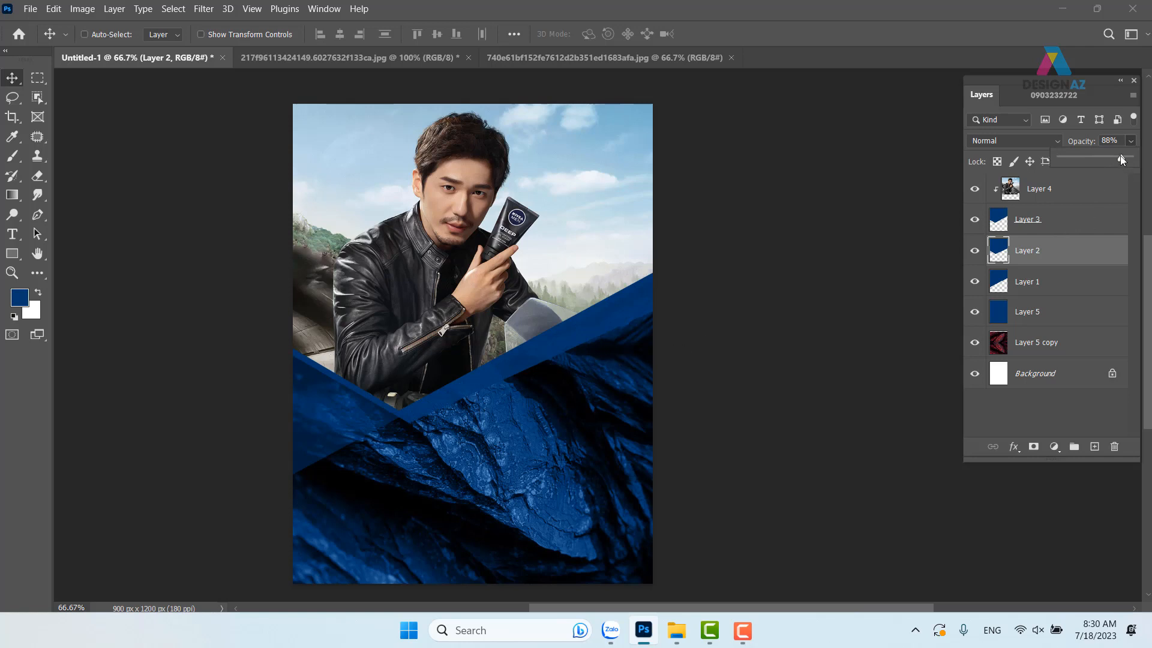
{"action": "mouse_move", "coordinate": [1121, 157]}
{"action": "left_mouse_down"}
{"action": "mouse_move", "coordinate": [1046, 161]}
{"action": "mouse_move", "coordinate": [1129, 159]}
{"action": "left_mouse_up"}
{"action": "left_click", "coordinate": [582, 348]}
Step: Lock the transparent pixels of Layer 2 and recolour its band with orange ff6c00
{"action": "left_click", "coordinate": [997, 163]}
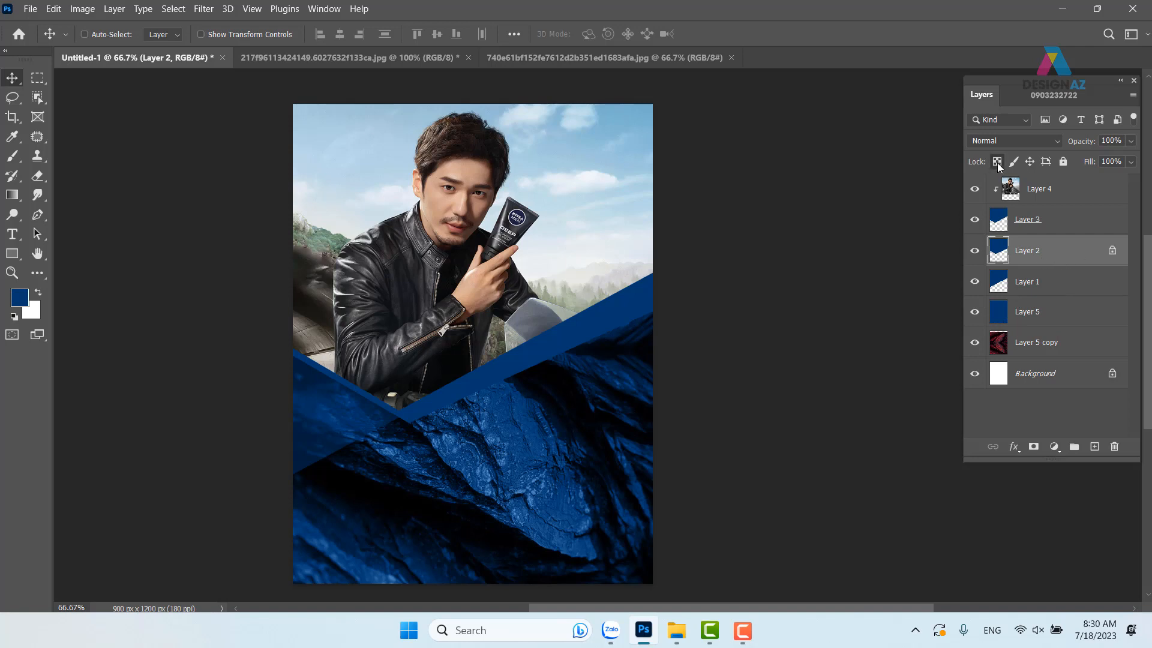
{"action": "left_click", "coordinate": [26, 302]}
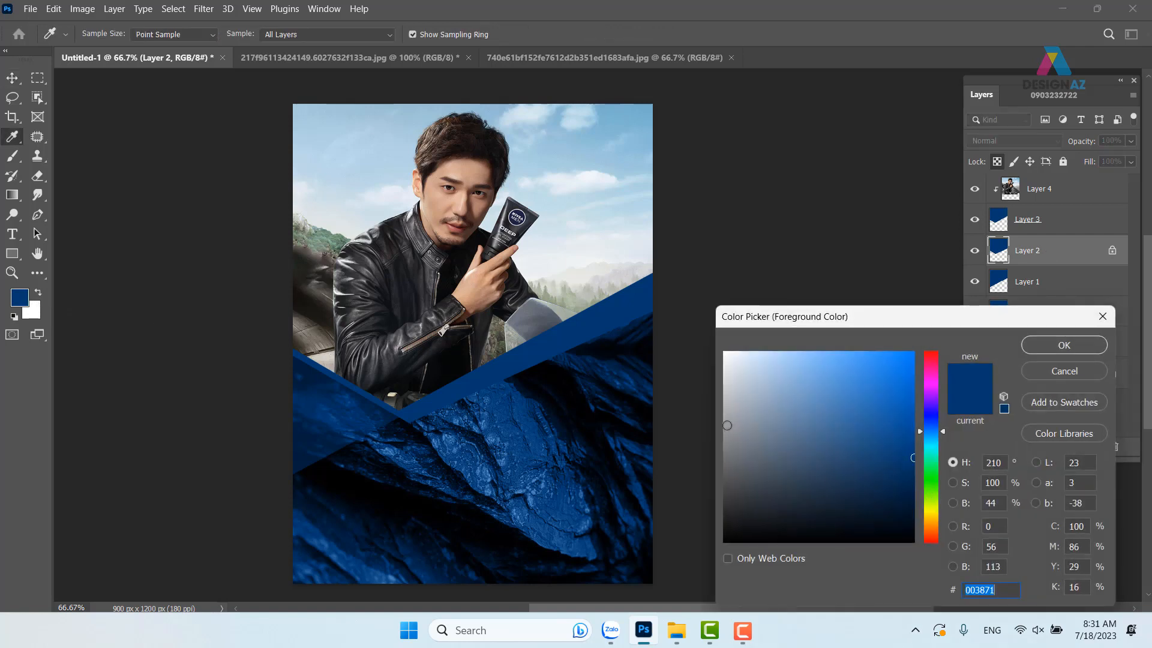
{"action": "left_click", "coordinate": [933, 523]}
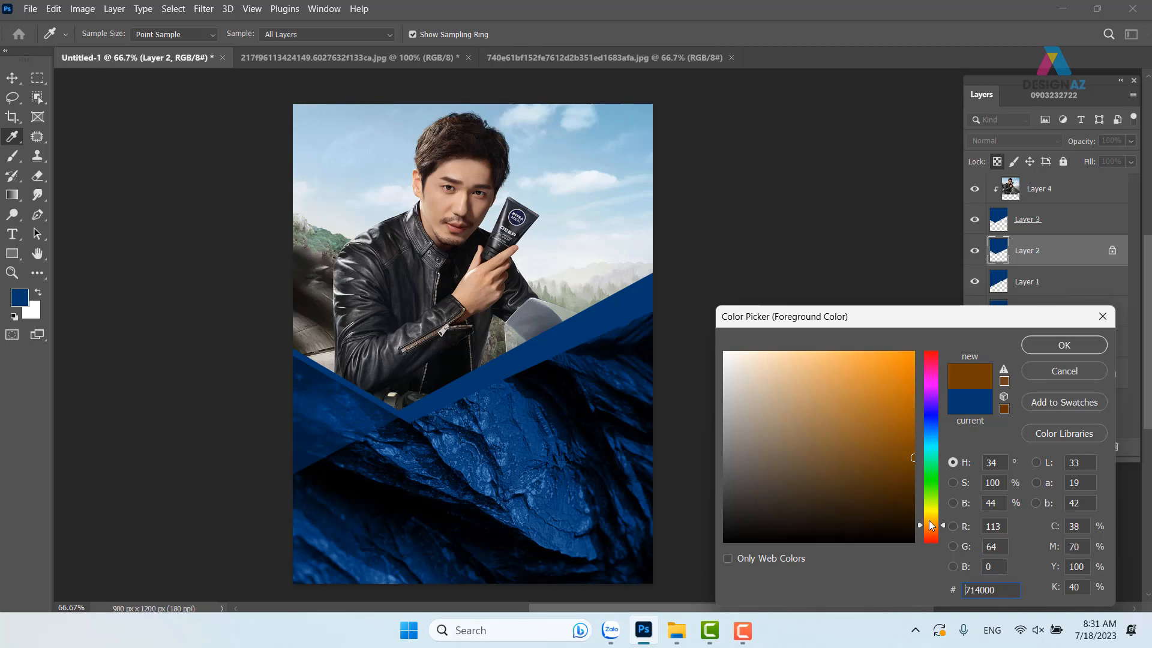
{"action": "left_click", "coordinate": [930, 529]}
{"action": "left_click_drag", "start_coordinate": [896, 403], "coordinate": [949, 338]}
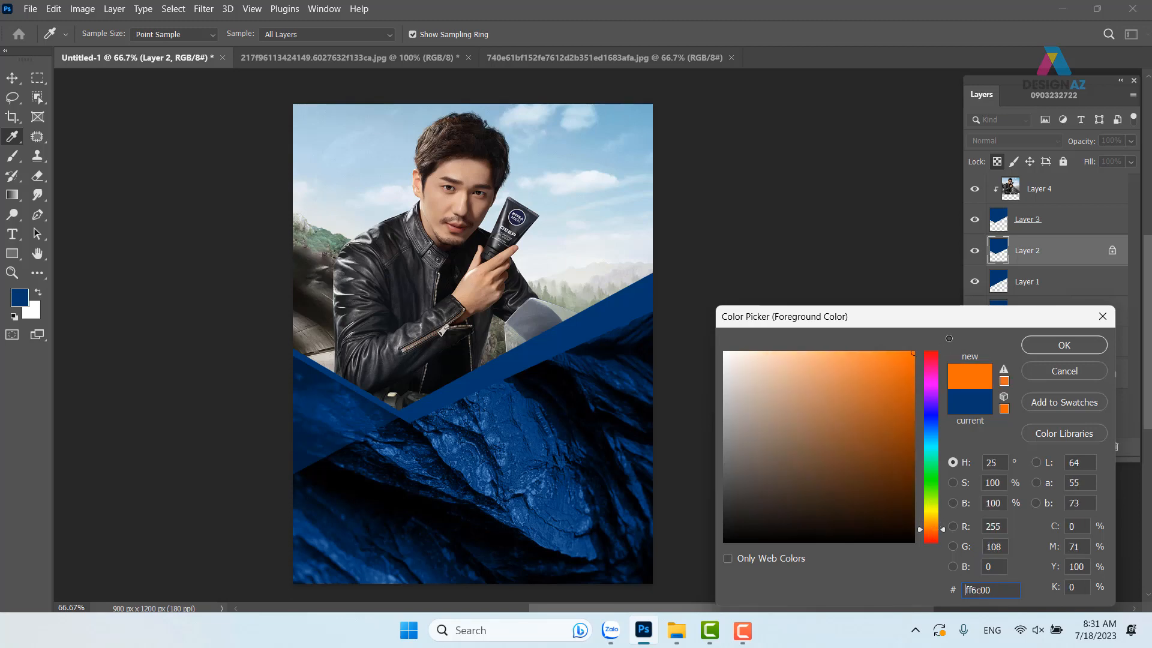
{"action": "left_click", "coordinate": [1079, 349]}
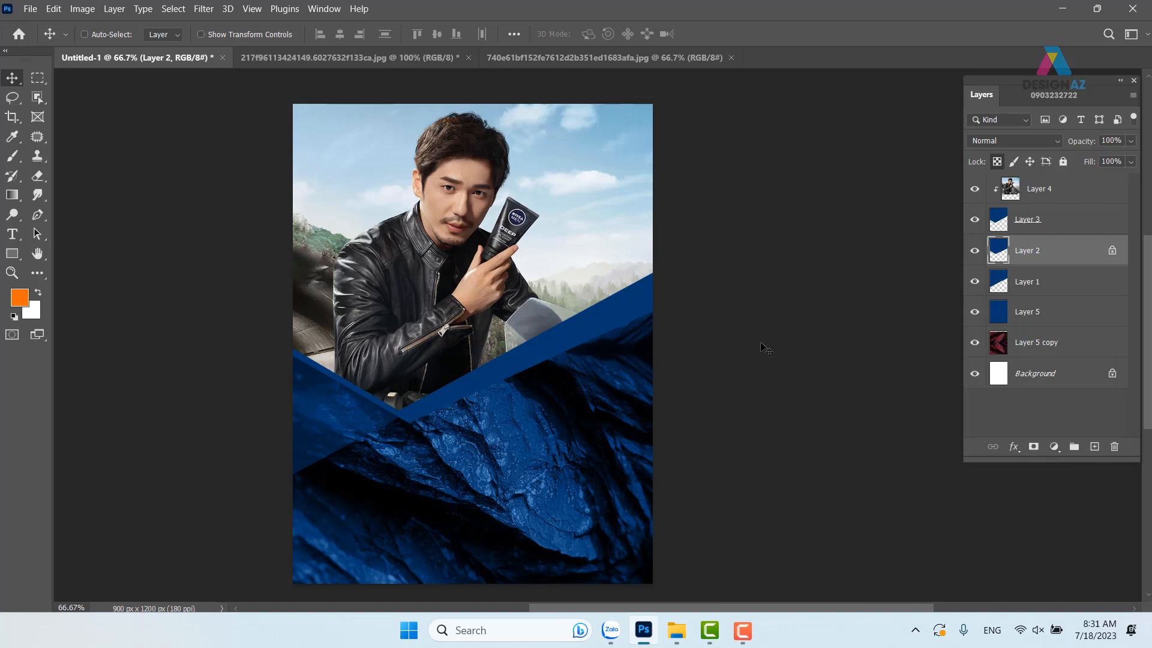
{"action": "key", "text": "alt+BackSpace"}
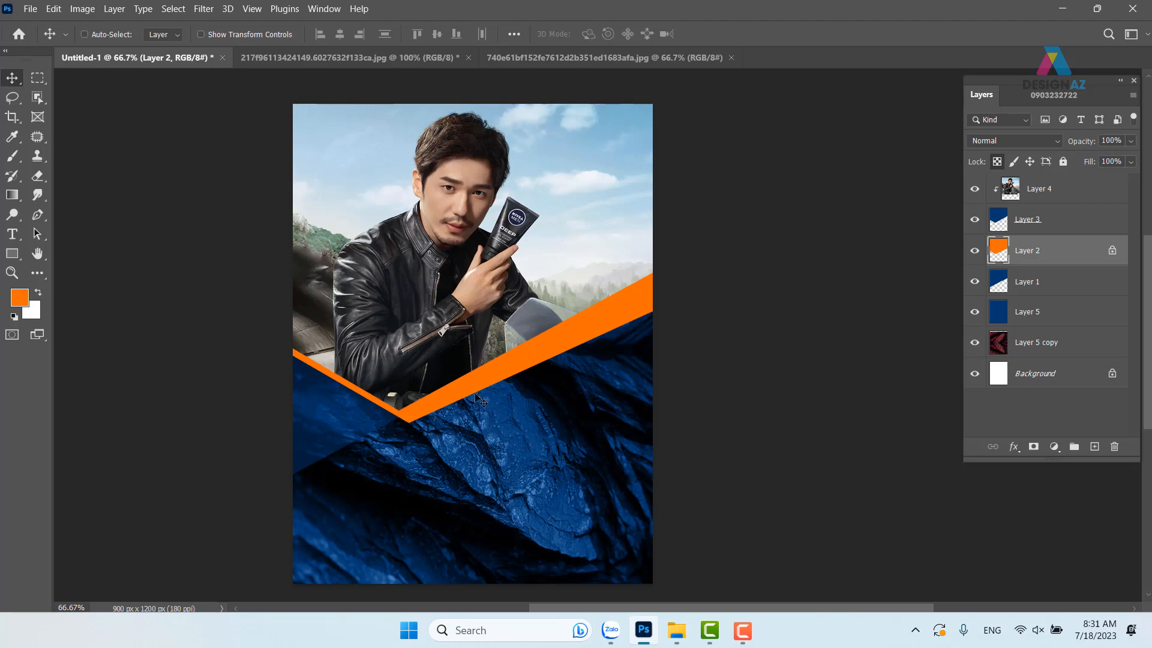
Step: Try the orange band of Layer 2 at 38% opacity, and return it to 100%
{"action": "left_click", "coordinate": [1131, 141]}
{"action": "left_click_drag", "start_coordinate": [1131, 157], "coordinate": [1087, 162]}
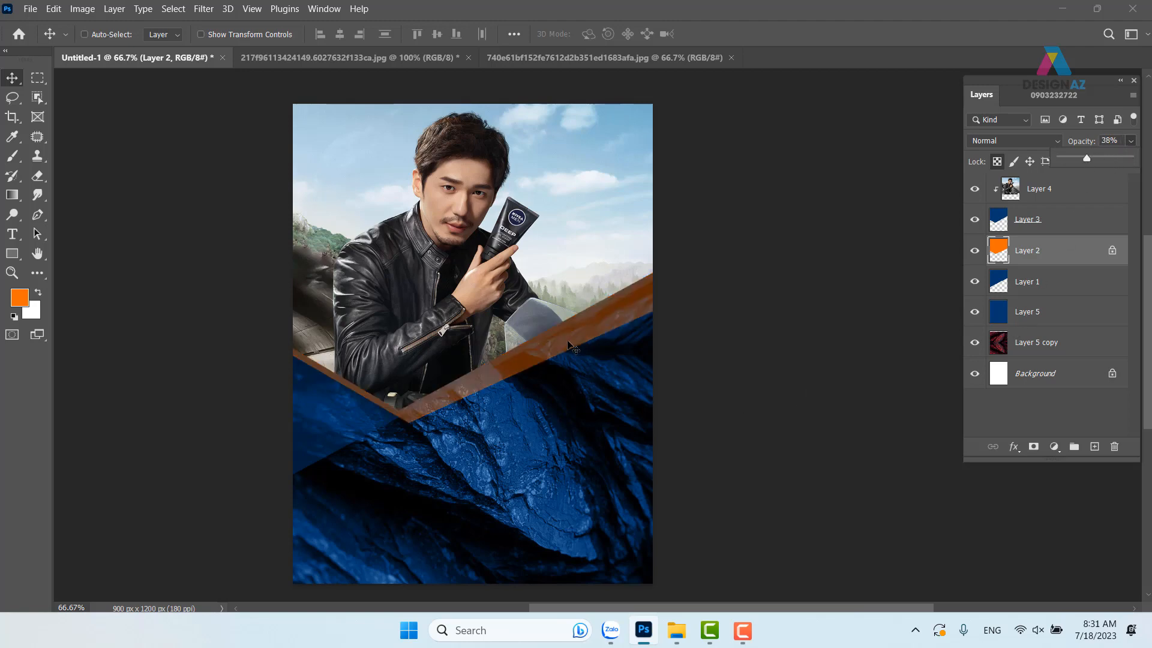
{"action": "left_click_drag", "start_coordinate": [574, 348], "coordinate": [635, 402]}
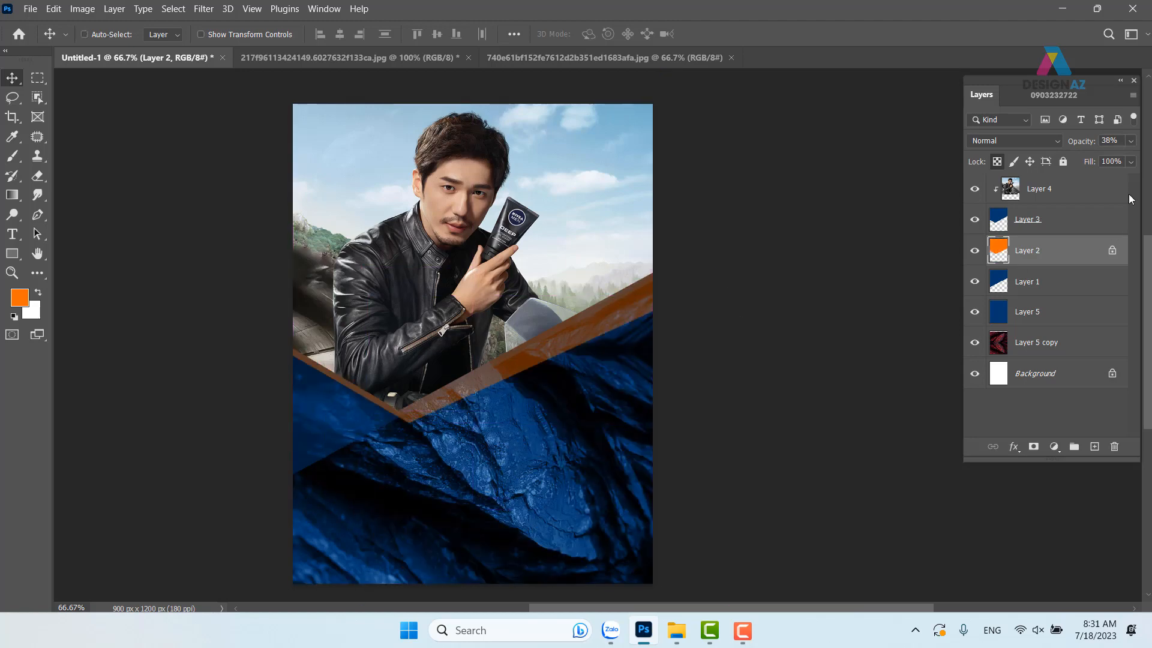
{"action": "left_click", "coordinate": [1130, 142]}
{"action": "left_click_drag", "start_coordinate": [1089, 157], "coordinate": [1131, 157]}
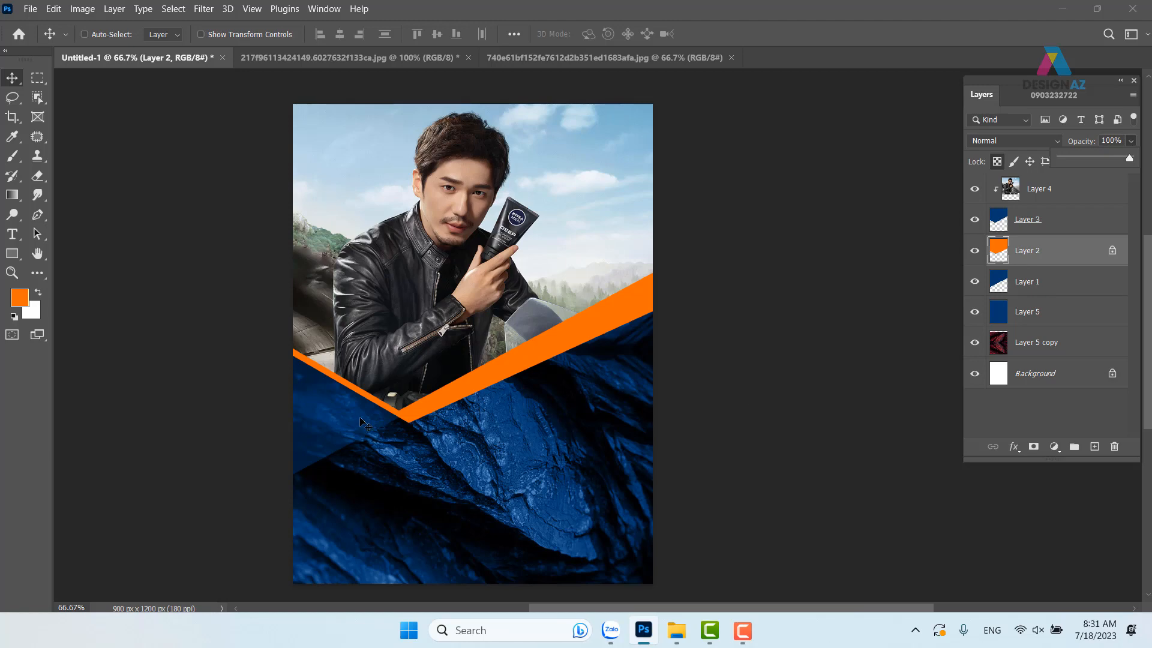
Step: Lock the transparent pixels of Layer 1 and fill its shape with the same orange, undoing the trial move
{"action": "left_click", "coordinate": [1053, 288]}
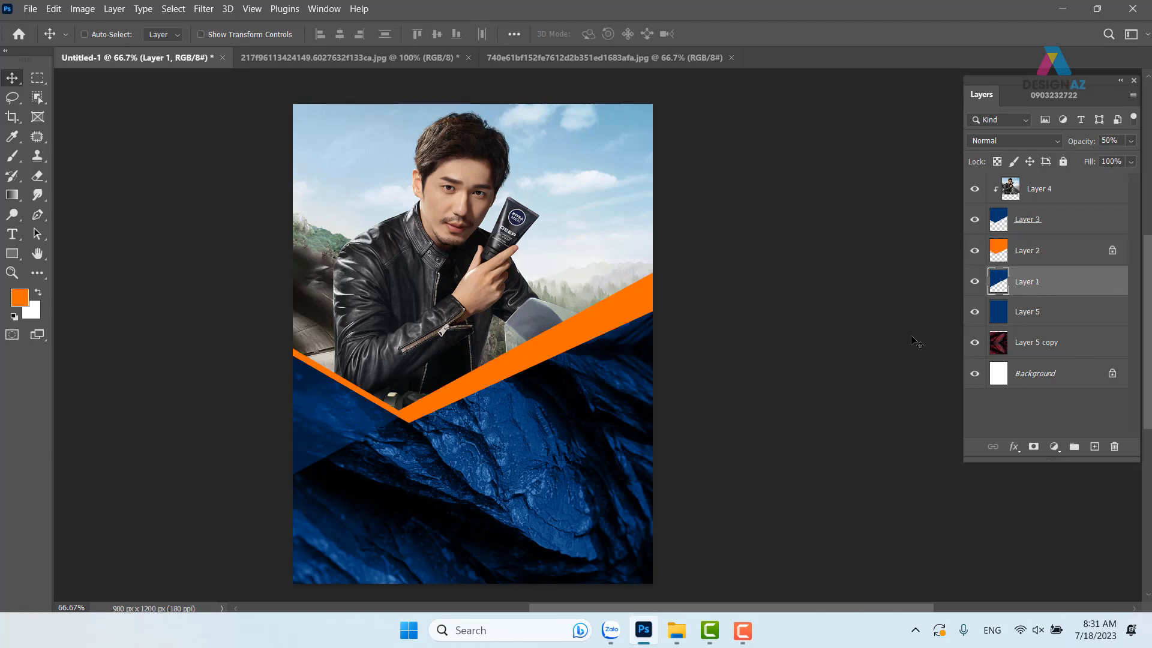
{"action": "left_click_drag", "start_coordinate": [349, 446], "coordinate": [395, 490]}
{"action": "key", "text": "ctrl+z"}
{"action": "left_click", "coordinate": [997, 161]}
{"action": "key", "text": "alt+BackSpace"}
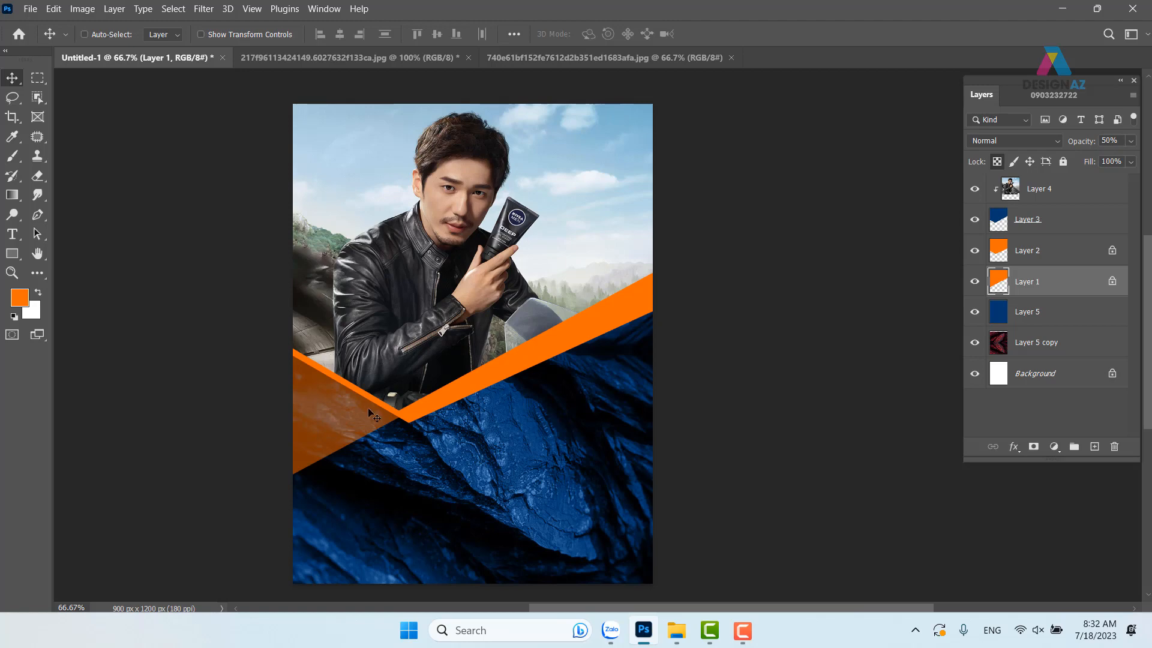
Step: Check the junction of the orange shapes up close and unlock the transparent pixels of Layer 1
{"action": "key", "text": "ctrl+equal"}
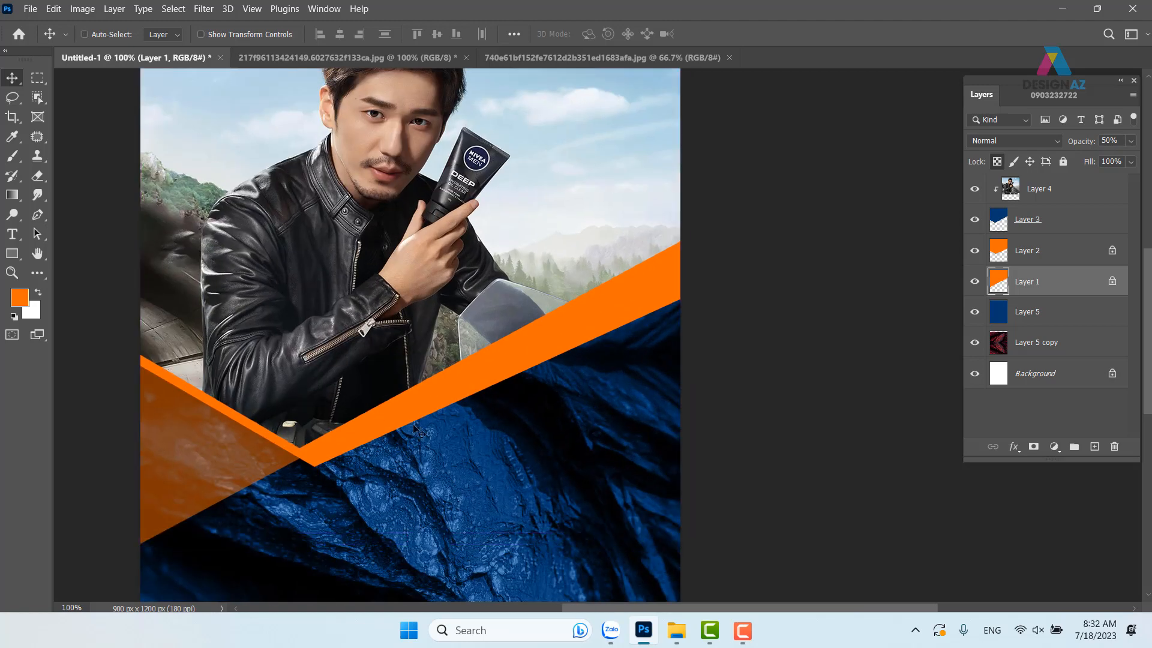
{"action": "left_click_drag", "start_coordinate": [549, 462], "coordinate": [576, 458]}
{"action": "key", "text": "ctrl+equal"}
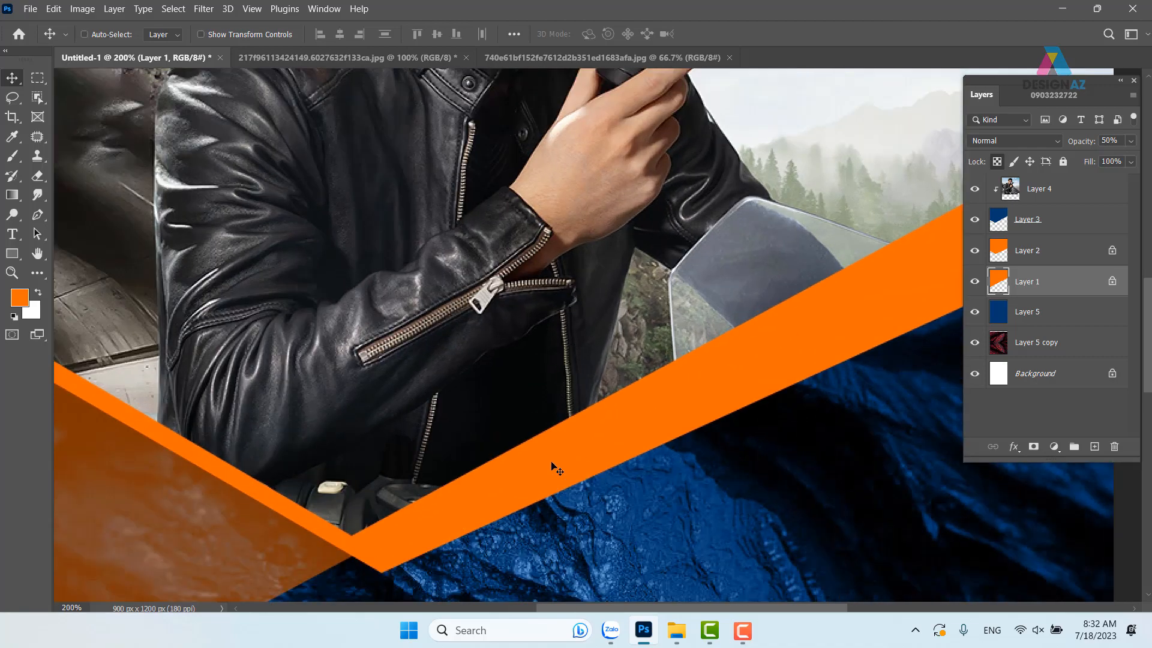
{"action": "left_click_drag", "start_coordinate": [380, 513], "coordinate": [556, 355]}
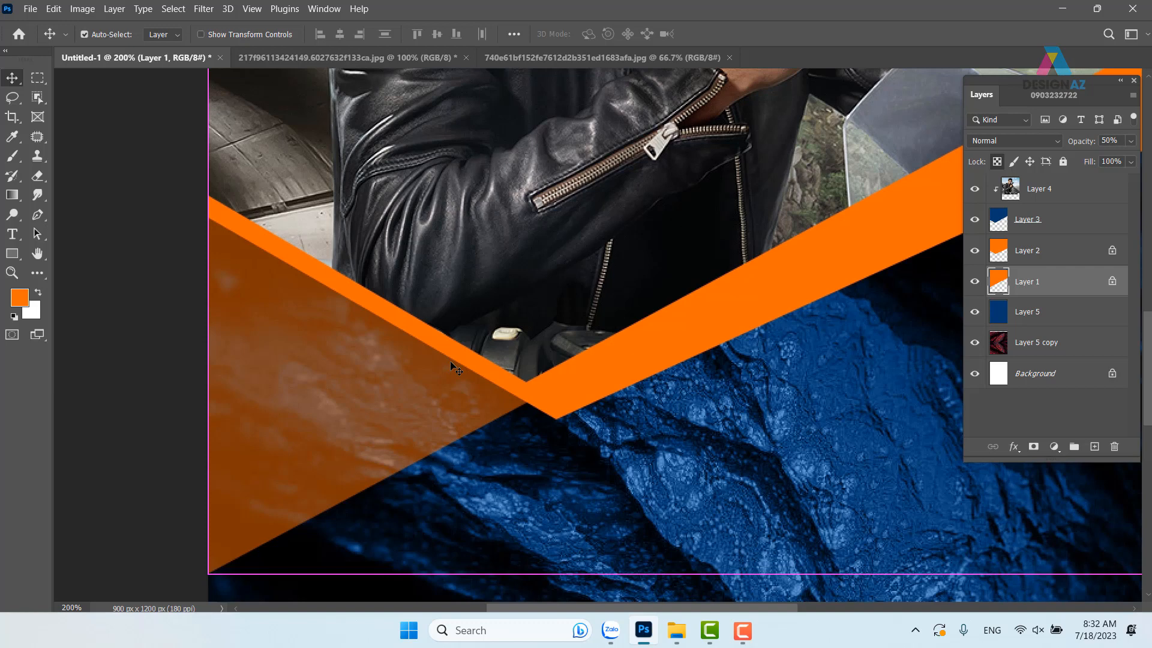
{"action": "key", "text": "ctrl+minus"}
{"action": "key", "text": "ctrl+minus"}
{"action": "left_click_drag", "start_coordinate": [684, 378], "coordinate": [589, 403]}
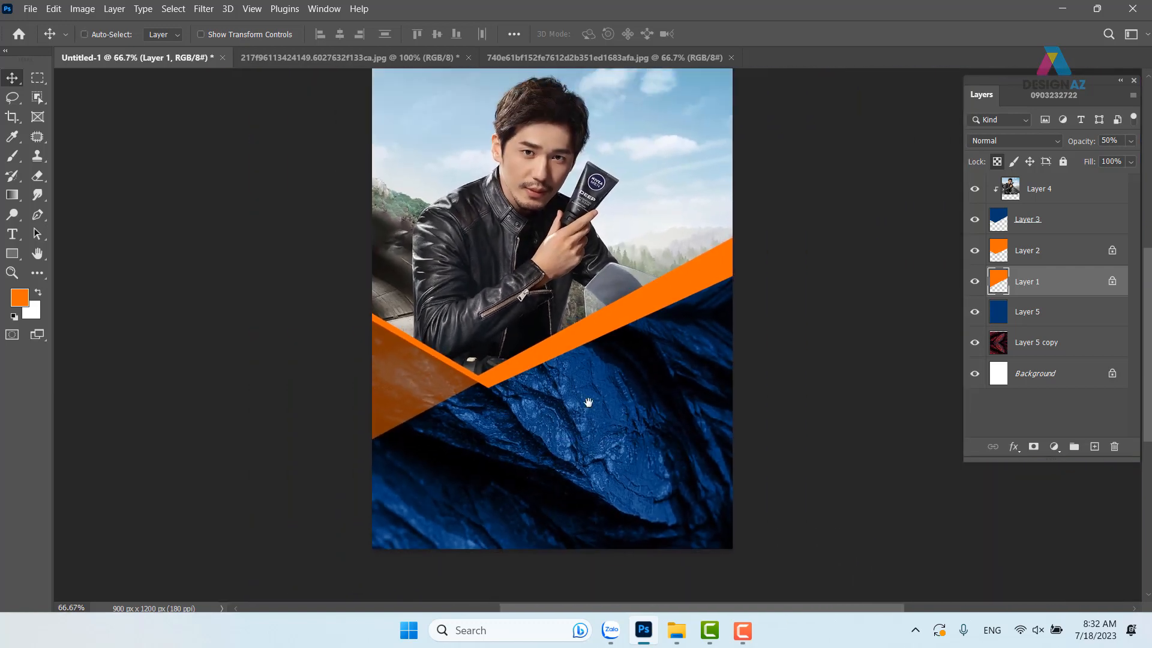
{"action": "left_click", "coordinate": [997, 162]}
{"action": "left_click_drag", "start_coordinate": [570, 382], "coordinate": [567, 424]}
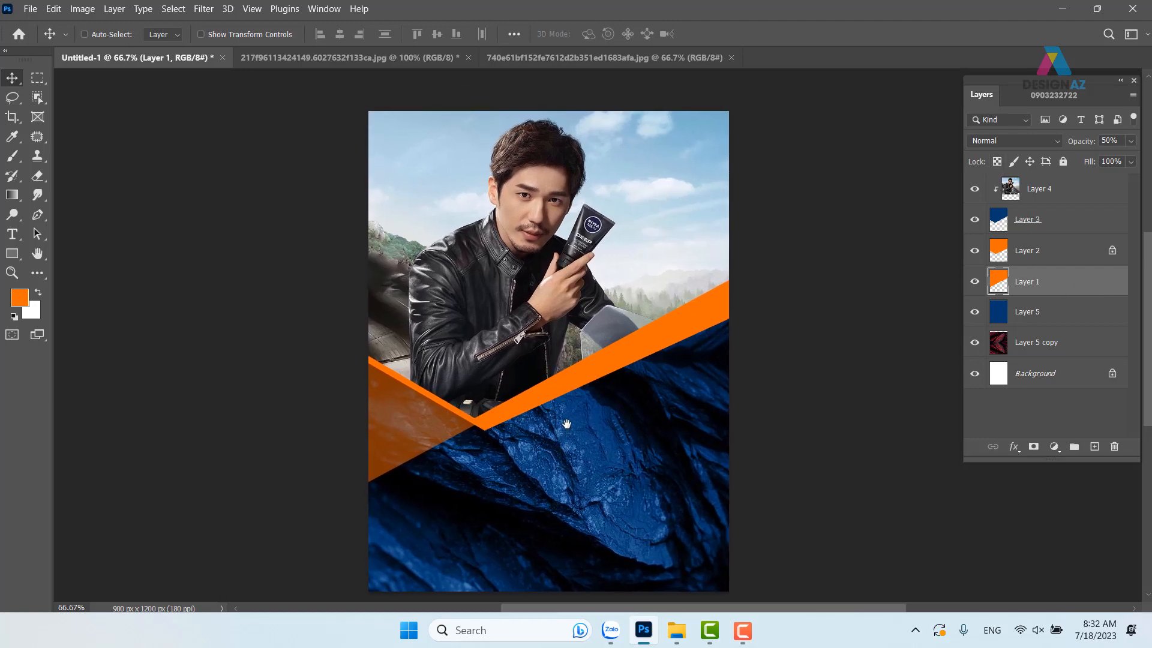
Step: Draw a closed Pen path around the upper poster with a V-shaped lower edge just below the orange band, and convert it to a selection
{"action": "key", "text": "p"}
{"action": "left_click", "coordinate": [358, 371]}
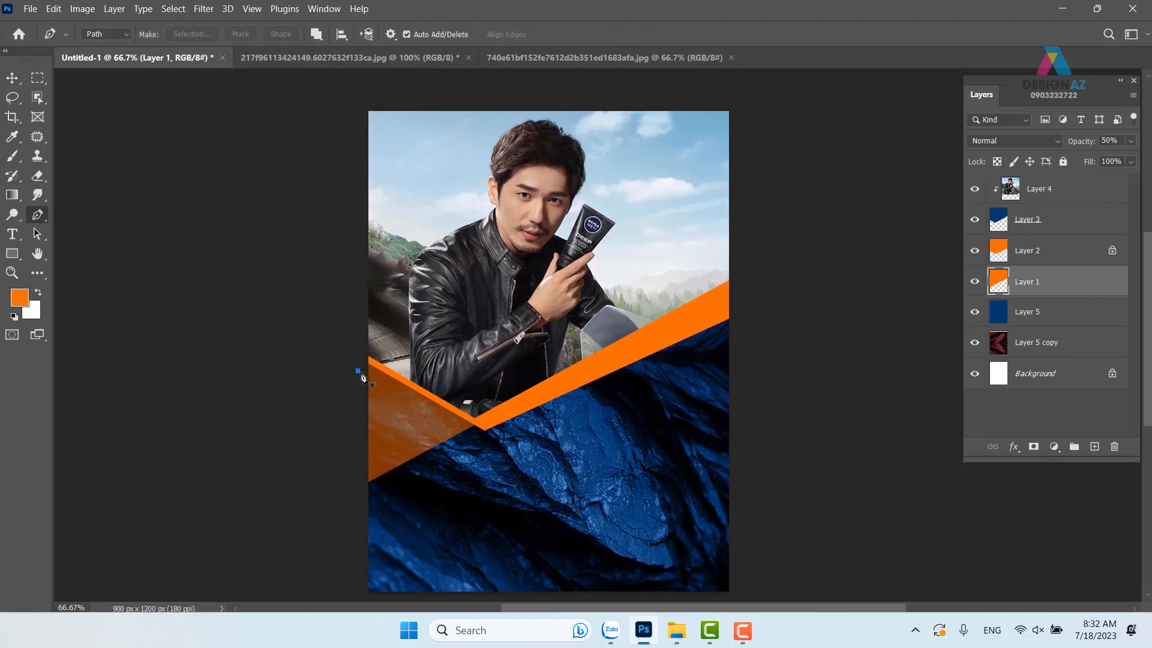
{"action": "left_click", "coordinate": [509, 448]}
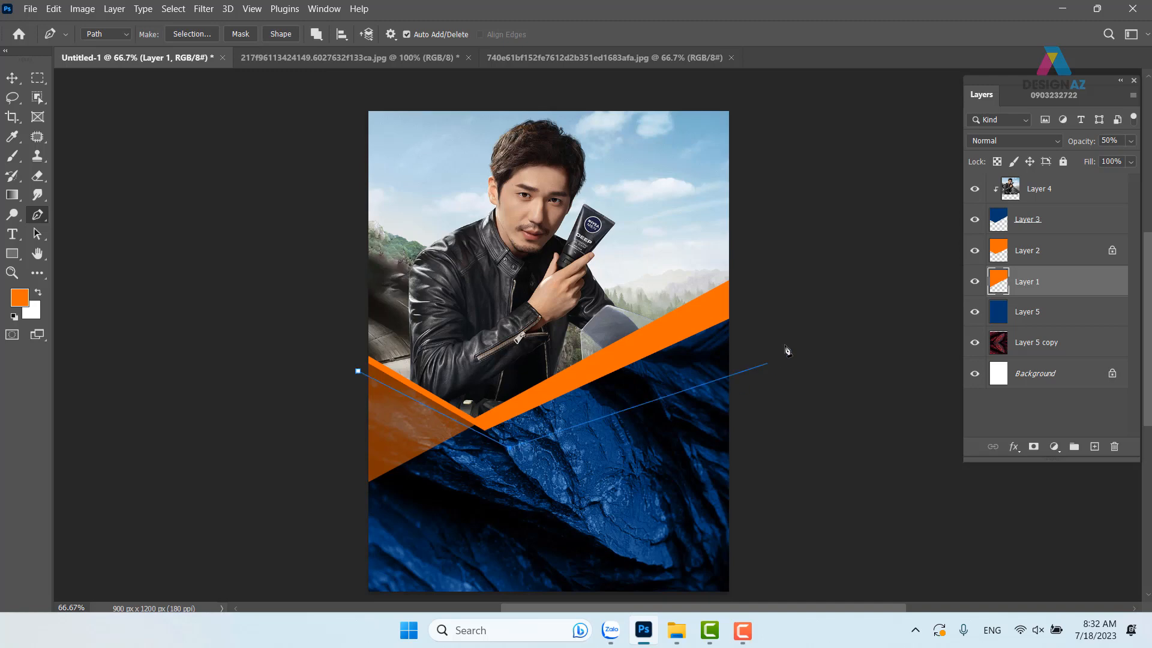
{"action": "left_click", "coordinate": [808, 302]}
{"action": "left_click", "coordinate": [778, 86]}
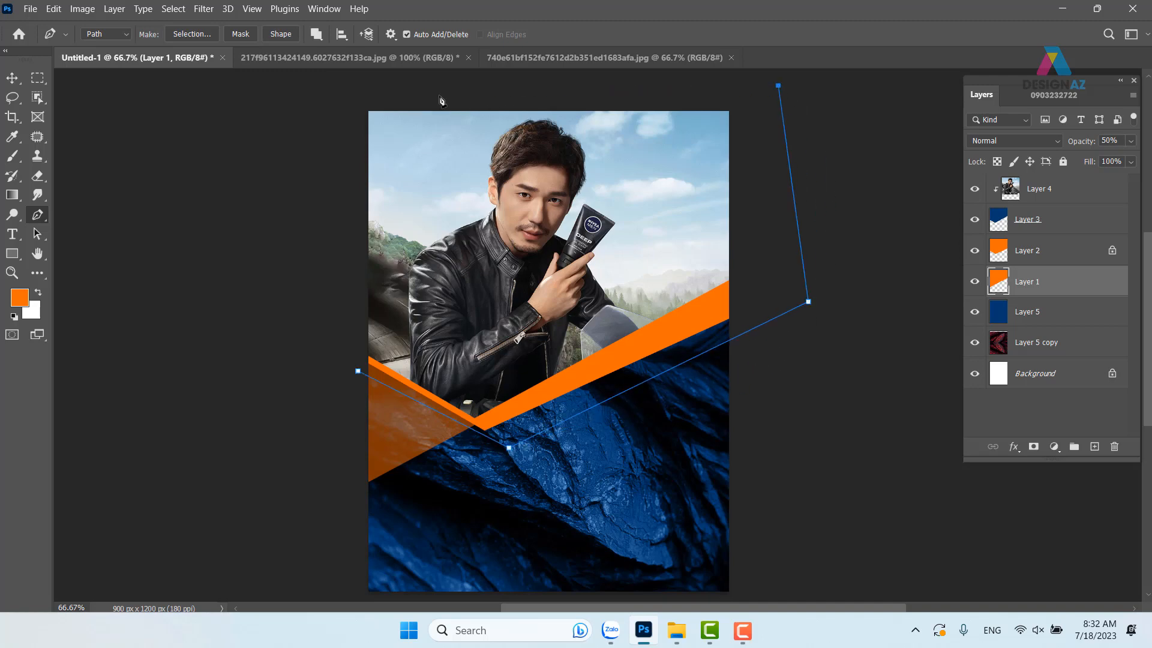
{"action": "left_click", "coordinate": [350, 87]}
{"action": "left_click", "coordinate": [358, 370]}
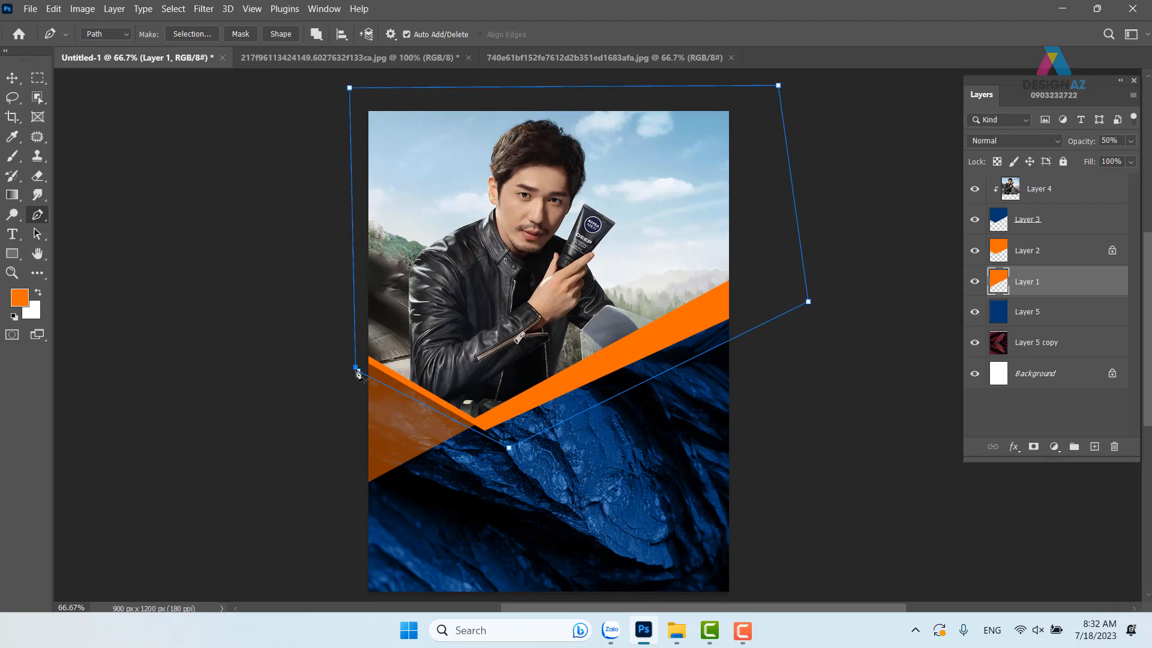
{"action": "scroll", "coordinate": [689, 455], "scroll_direction": "right", "scroll_amount": 2}
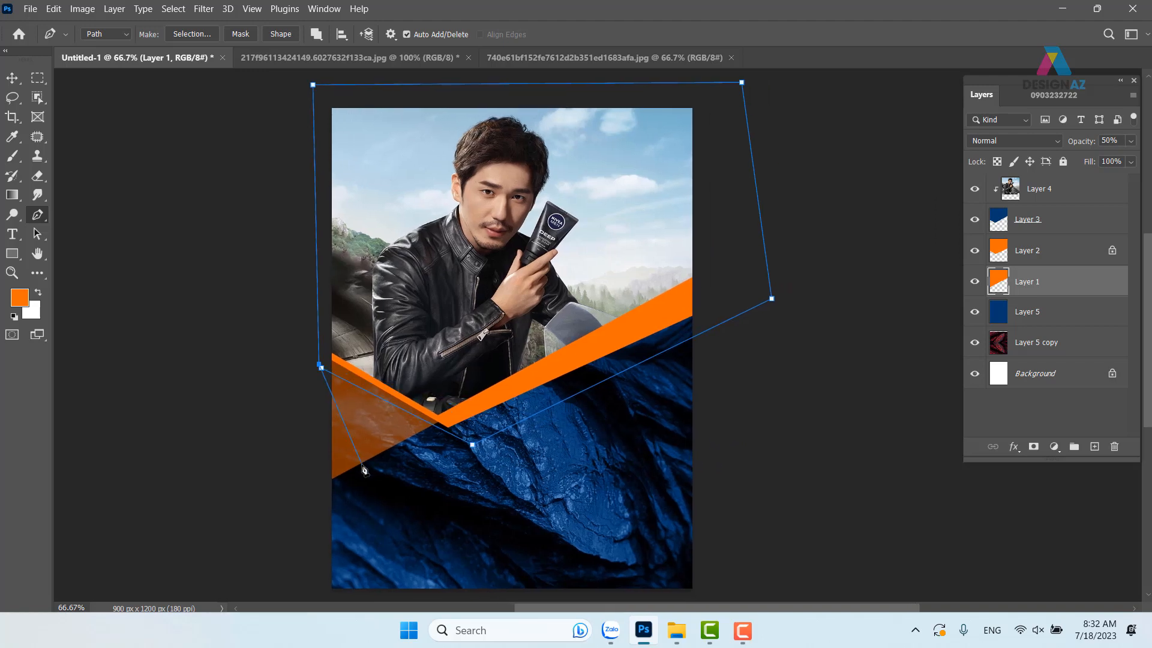
{"action": "key", "text": "ctrl+Return"}
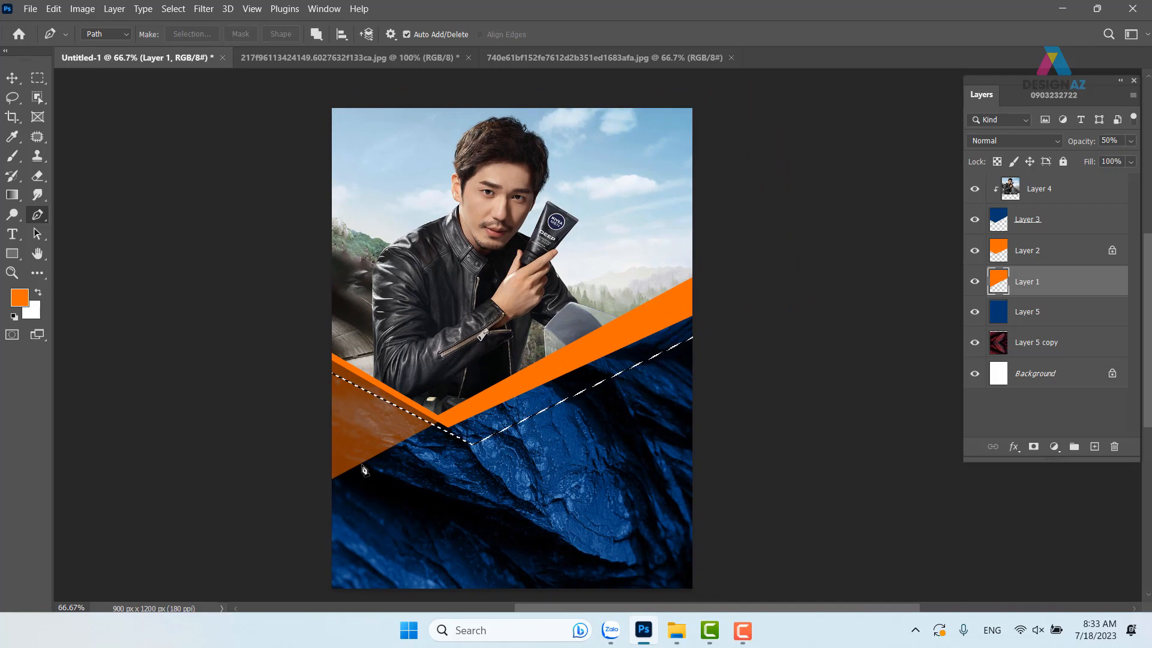
Step: Try deleting the hard-edged selected area from Layer 1, and undo it
{"action": "key", "text": "ctrl+plus"}
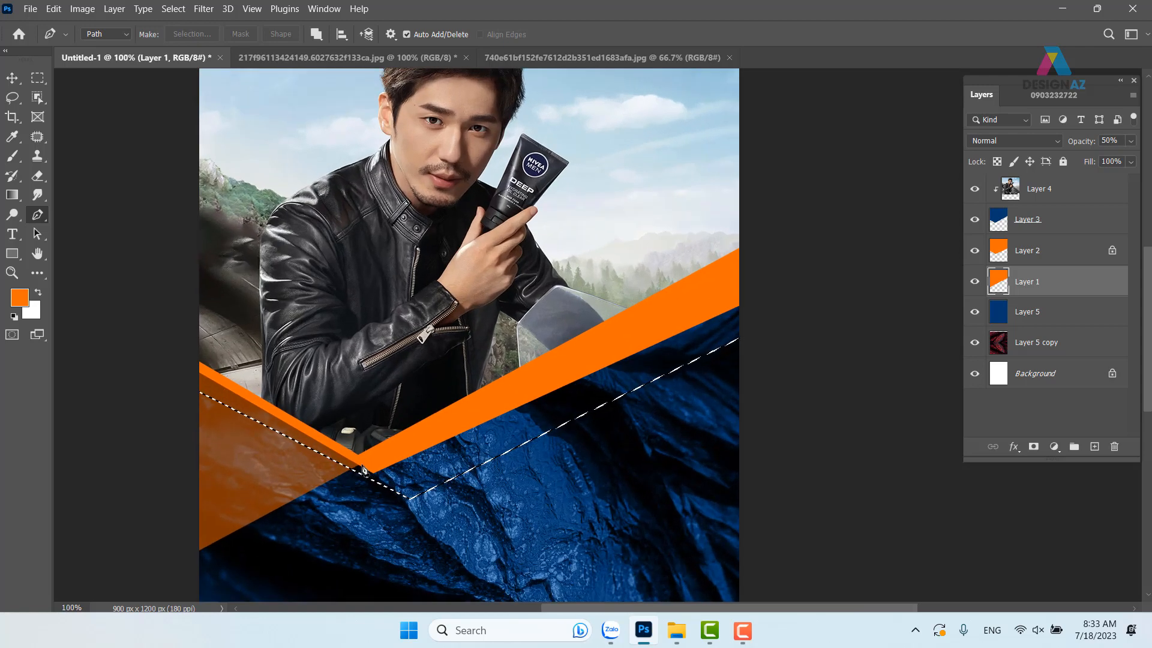
{"action": "key", "text": "Delete"}
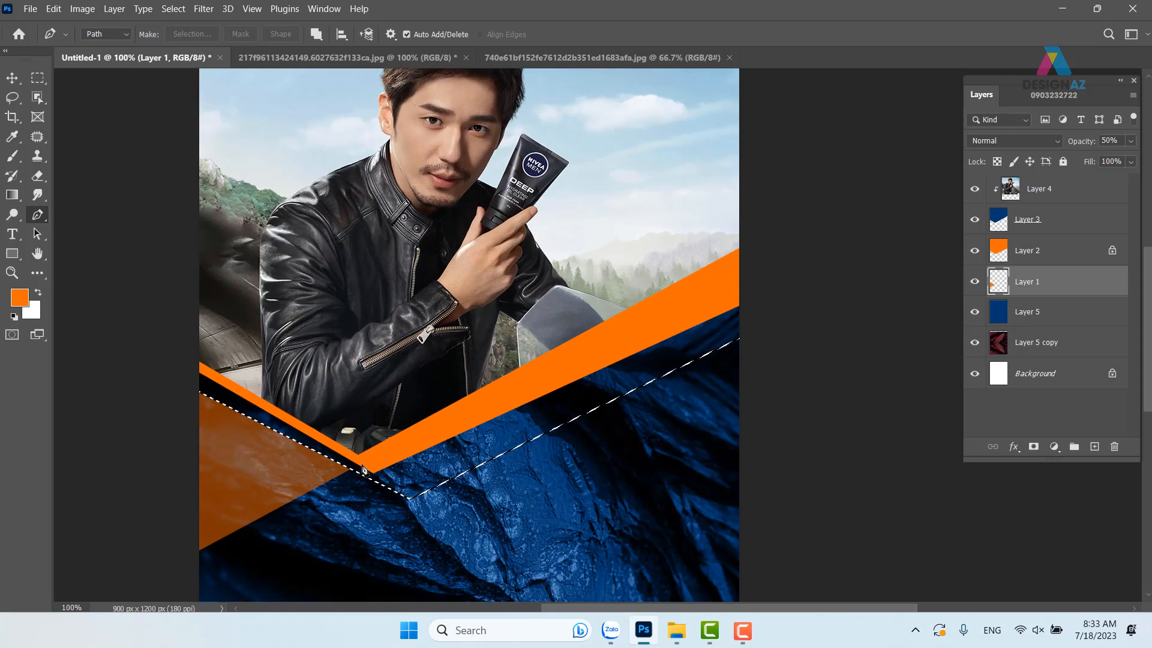
{"action": "key", "text": "ctrl+z"}
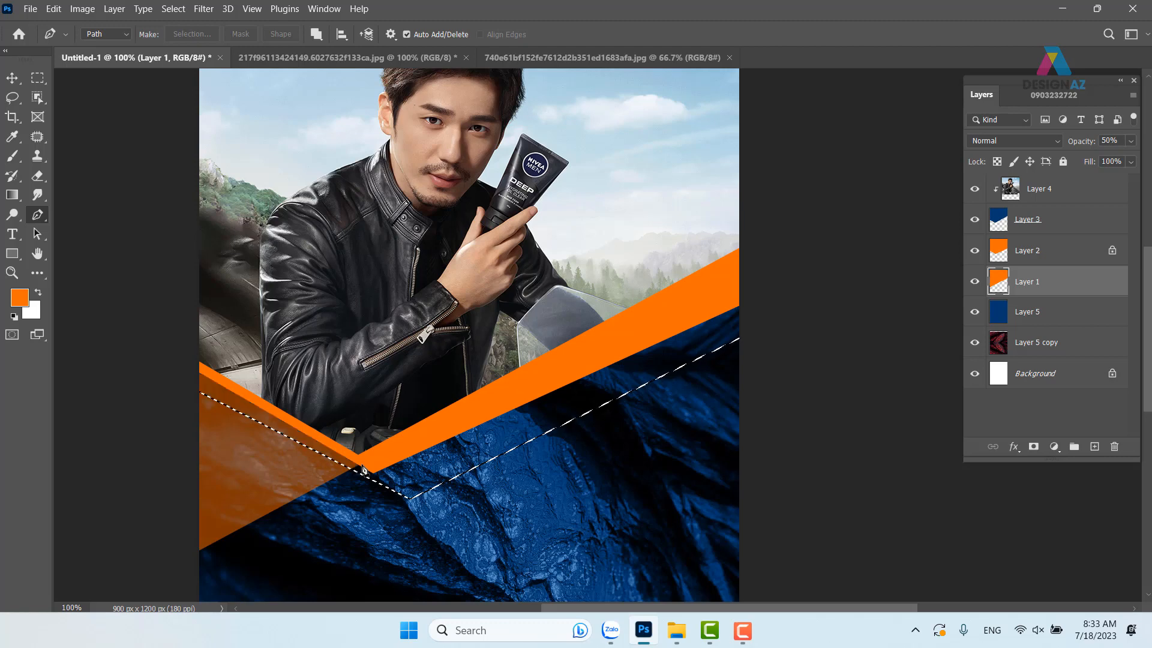
{"action": "key", "text": "Delete"}
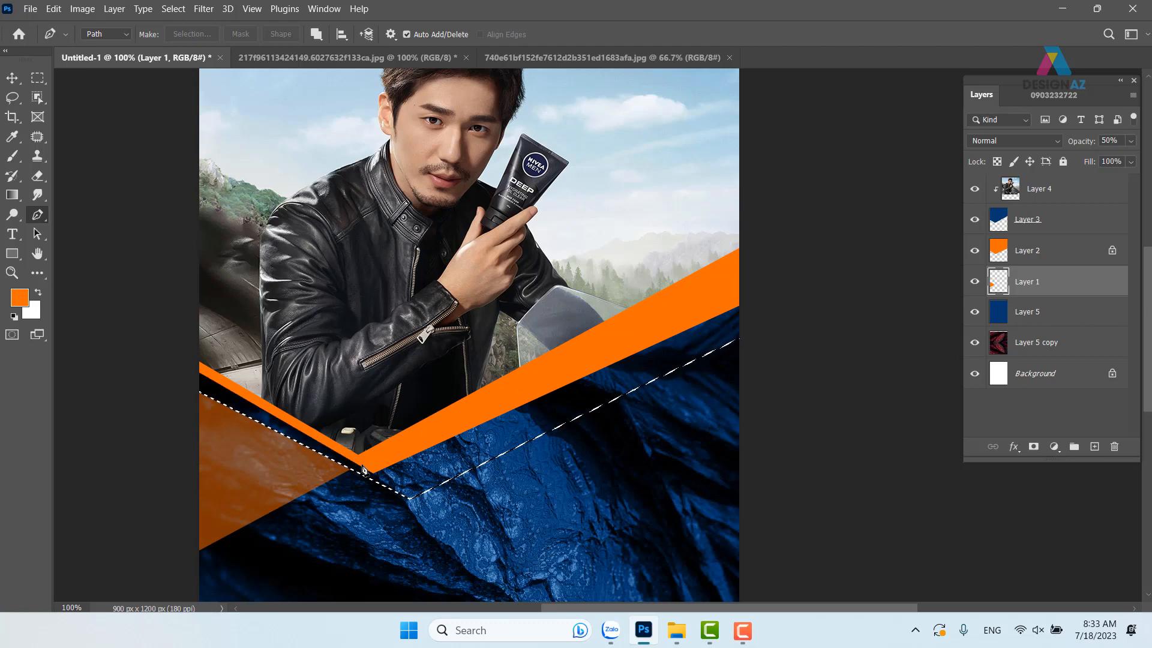
{"action": "key", "text": "ctrl+z"}
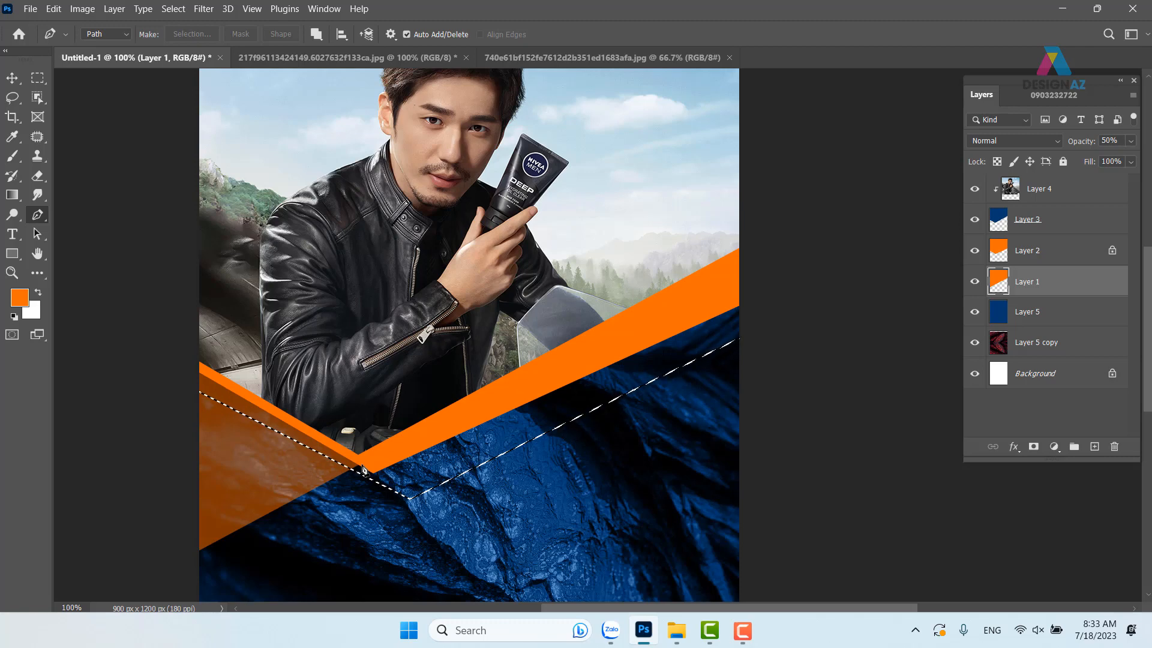
Step: Feather the selection by 30 pixels and delete the selected area from Layer 1
{"action": "key", "text": "shift+F6"}
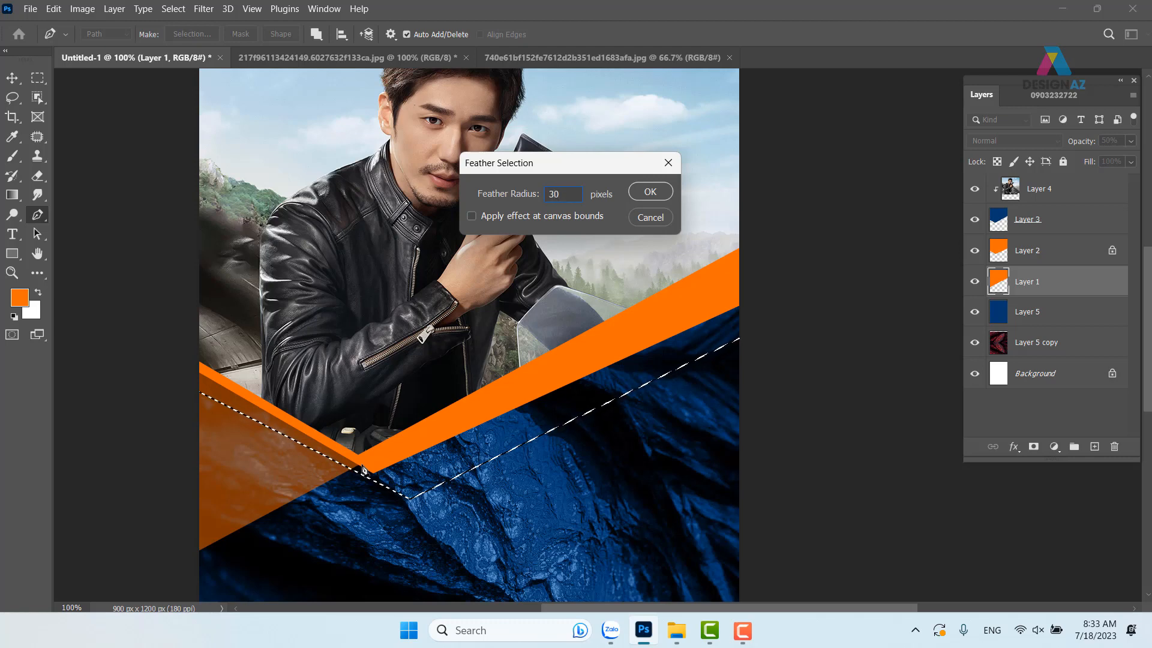
{"action": "key", "text": "Return"}
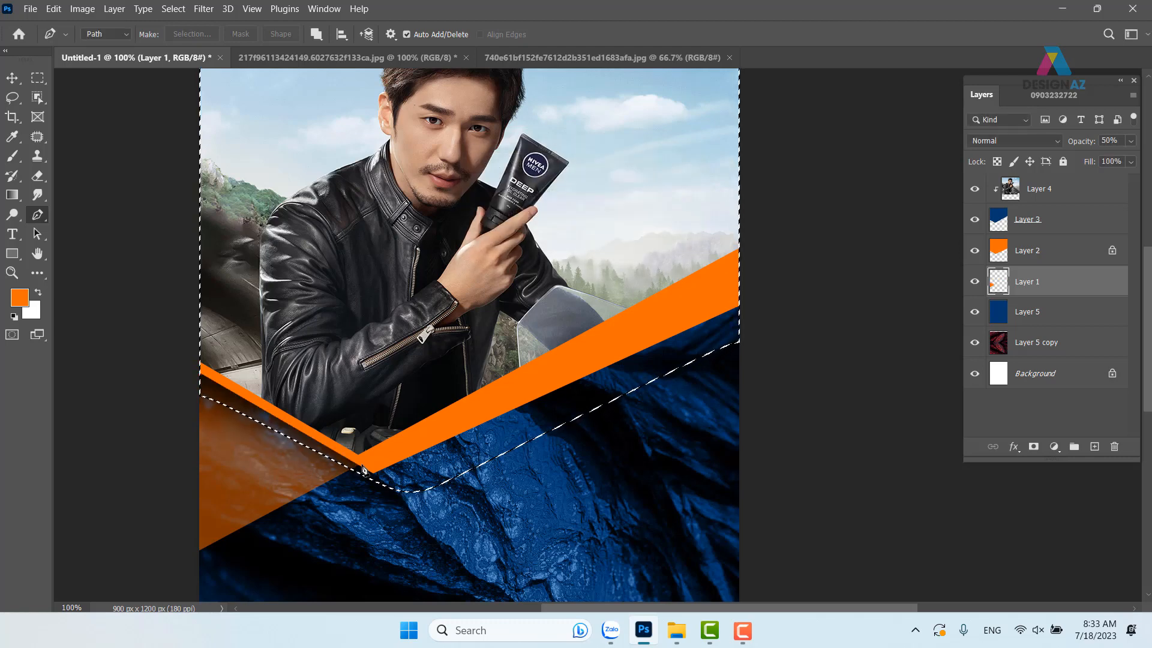
Step: Clear the selection and make Layer 2, the solid orange band, the active layer
{"action": "key", "text": "ctrl+d"}
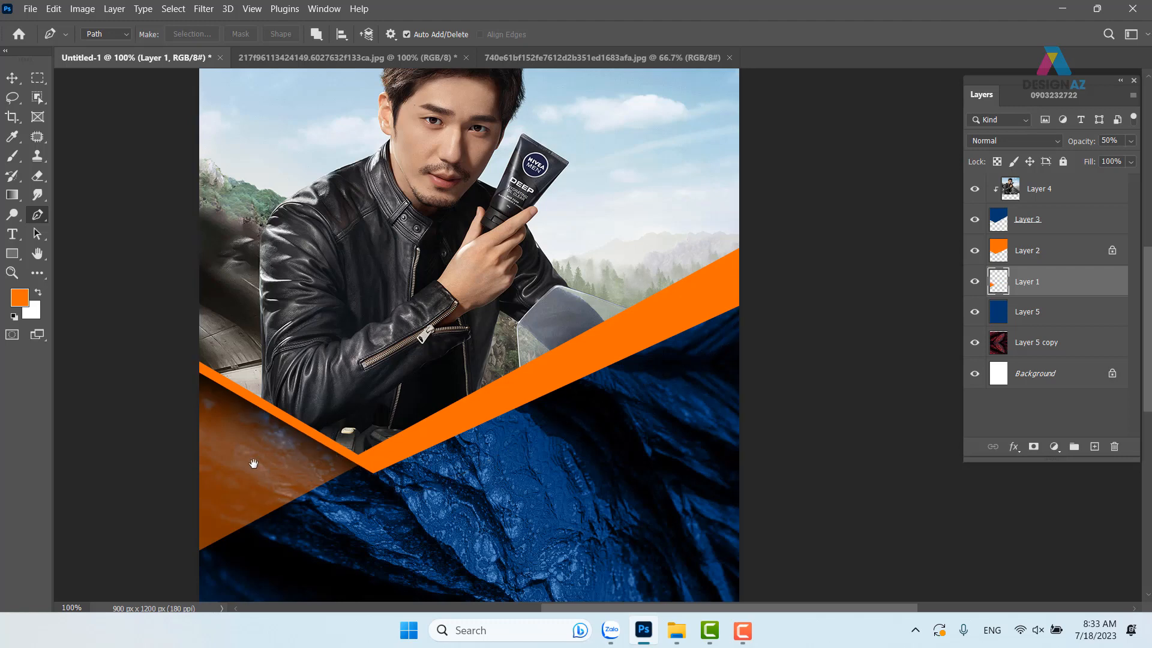
{"action": "left_click_drag", "start_coordinate": [251, 463], "coordinate": [381, 458]}
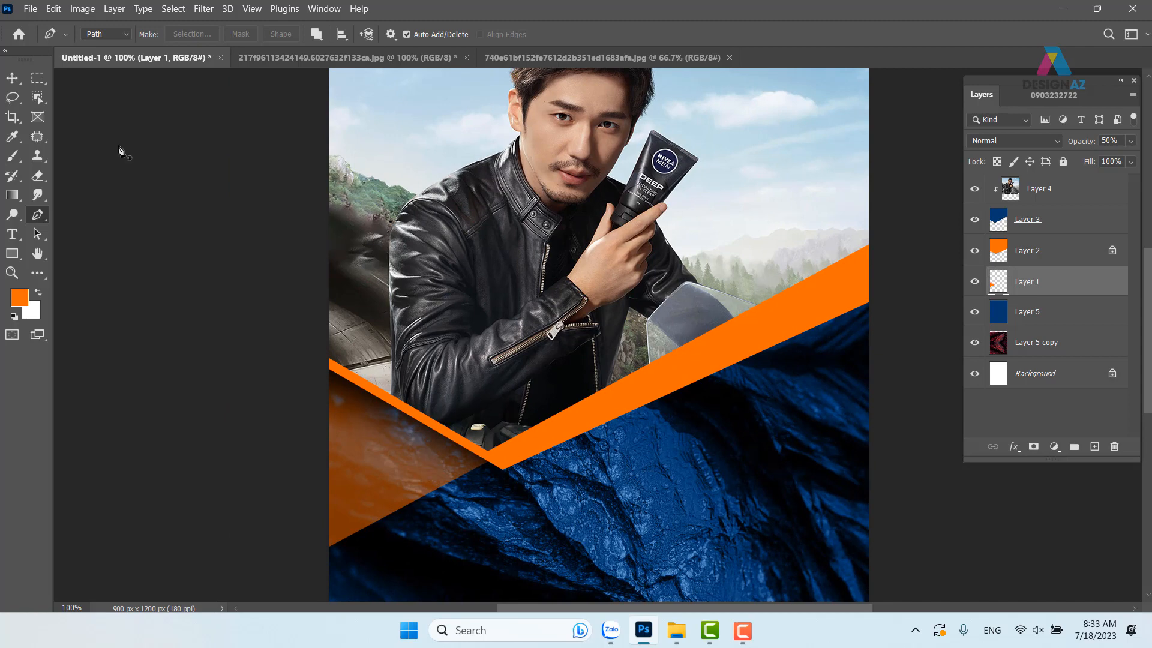
{"action": "left_click", "coordinate": [13, 80]}
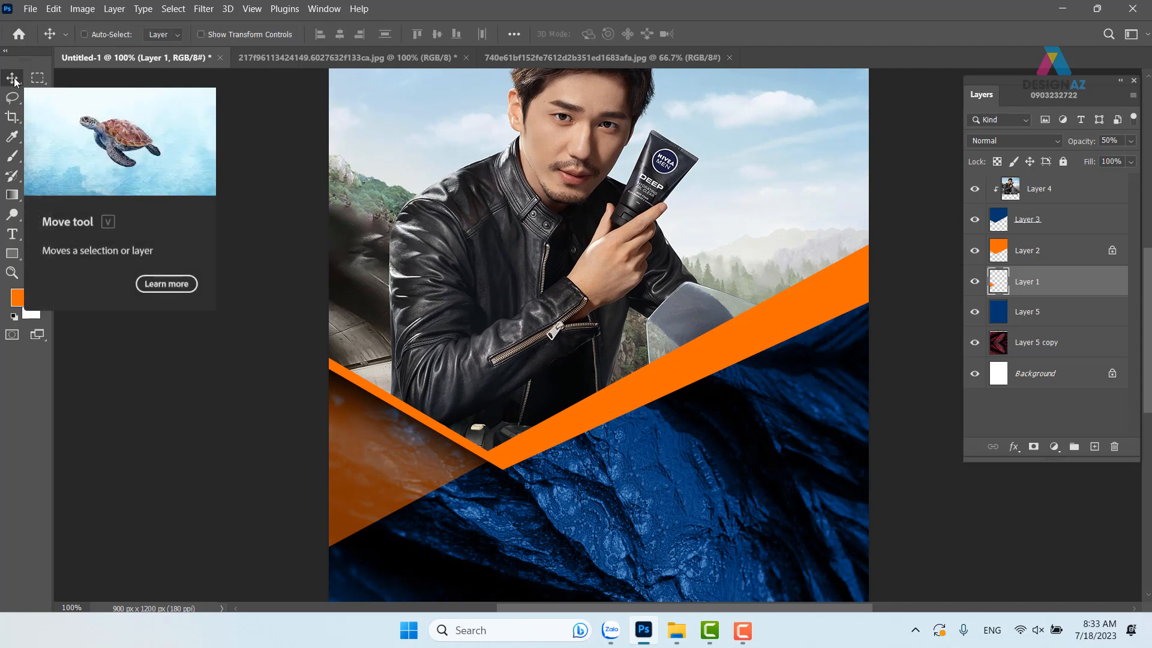
{"action": "right_click", "coordinate": [774, 331]}
{"action": "left_click", "coordinate": [803, 336]}
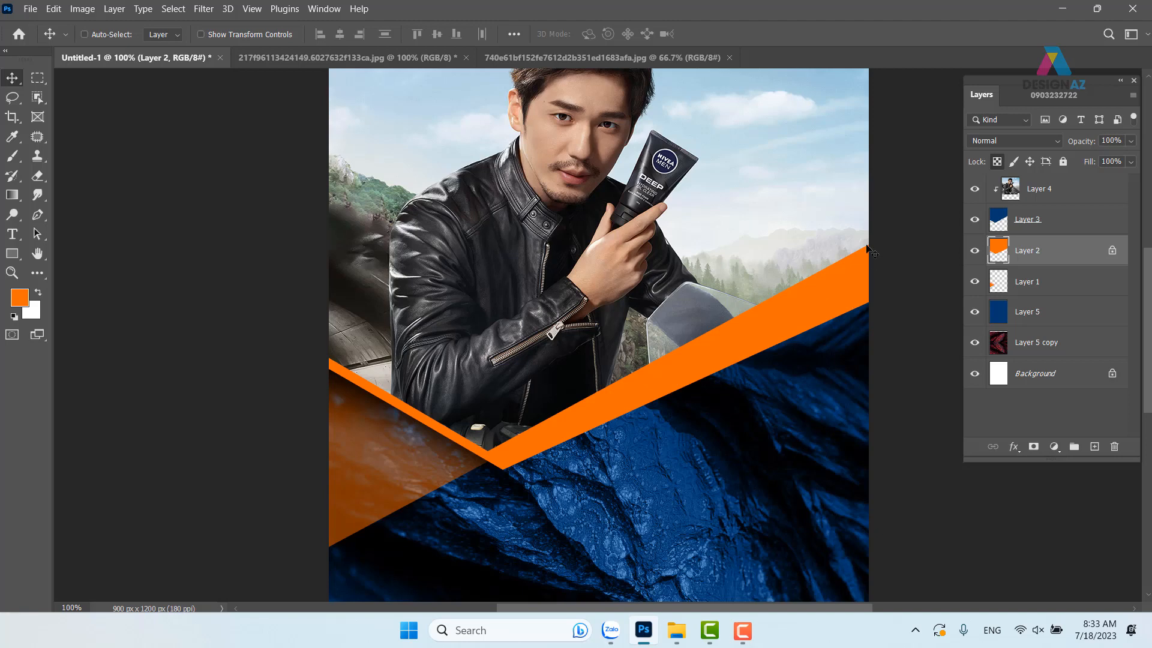
Step: Draw a closed four-point Pen path around the right end of the orange band, extending past the canvas, and convert it to a feathered selection
{"action": "left_click_drag", "start_coordinate": [807, 282], "coordinate": [622, 403]}
{"action": "key", "text": "p"}
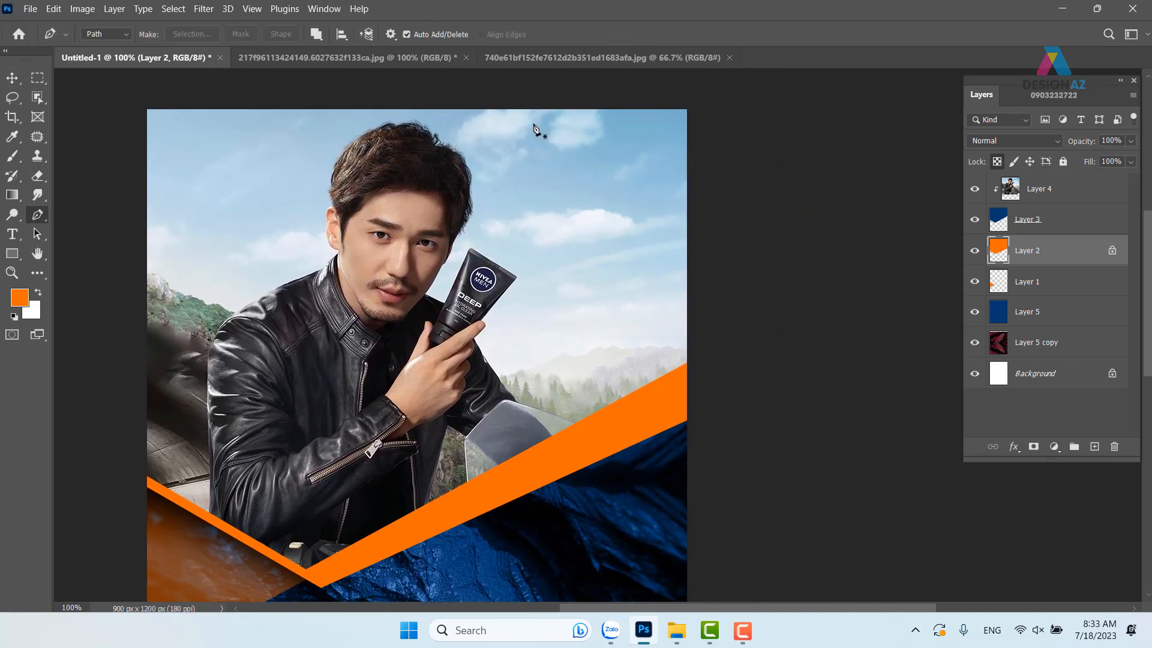
{"action": "left_click", "coordinate": [486, 93]}
{"action": "left_click", "coordinate": [671, 483]}
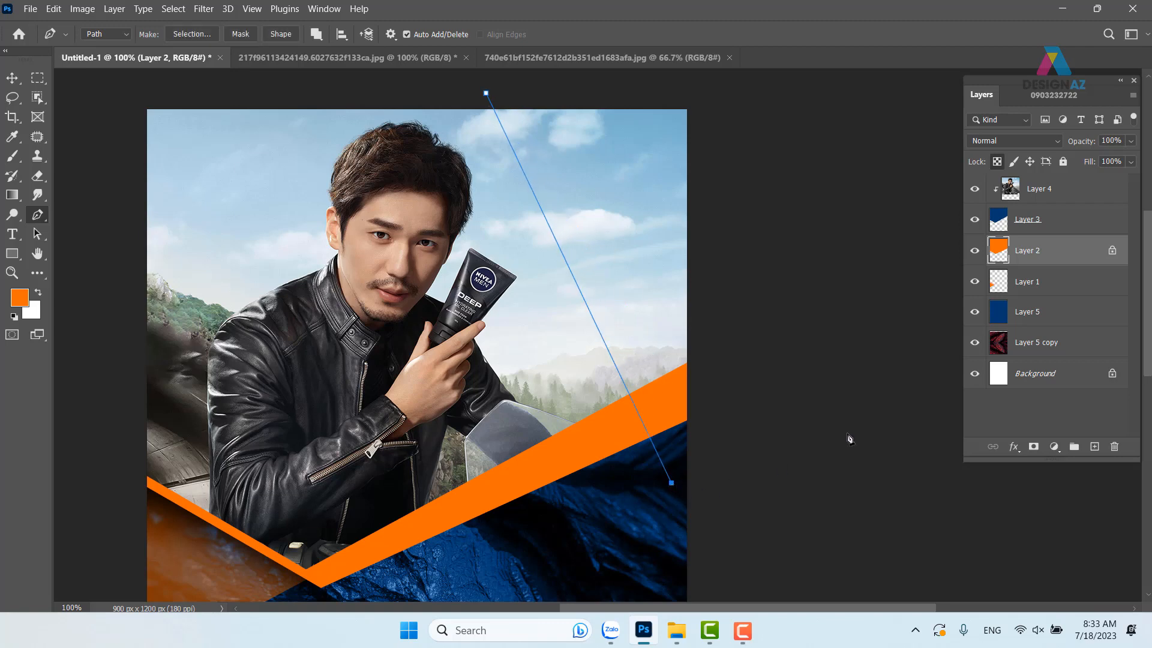
{"action": "left_click", "coordinate": [900, 301]}
{"action": "scroll", "coordinate": [869, 324], "scroll_direction": "up", "scroll_amount": 5}
{"action": "left_click", "coordinate": [862, 196]}
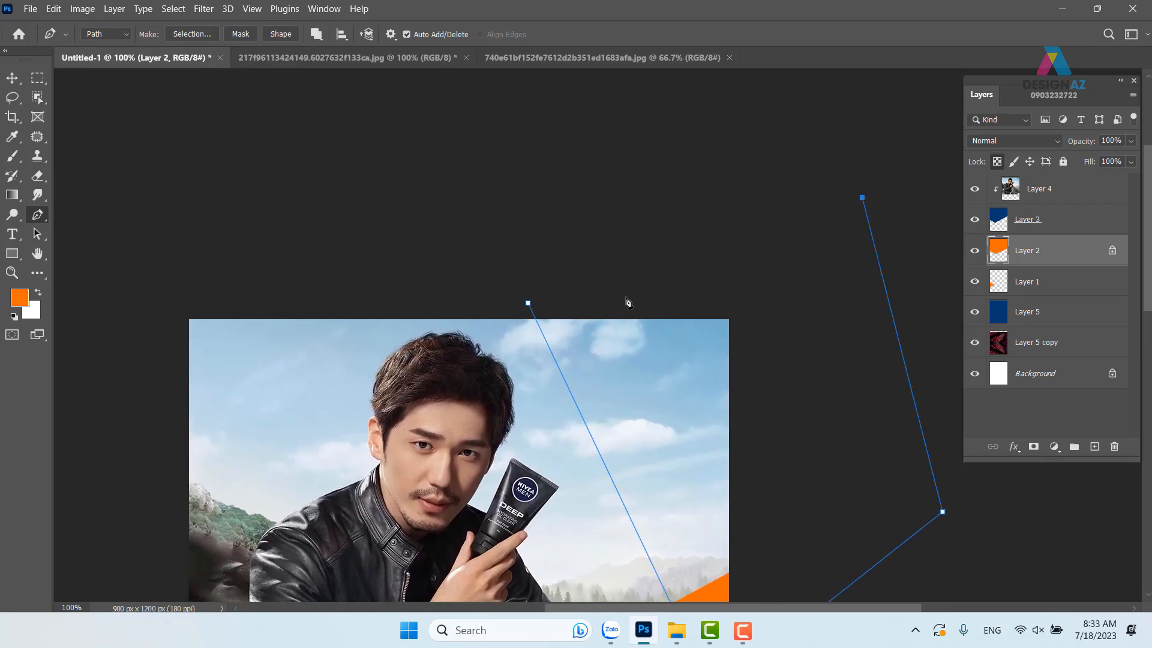
{"action": "left_click", "coordinate": [529, 304]}
{"action": "left_click_drag", "start_coordinate": [638, 385], "coordinate": [722, 250]}
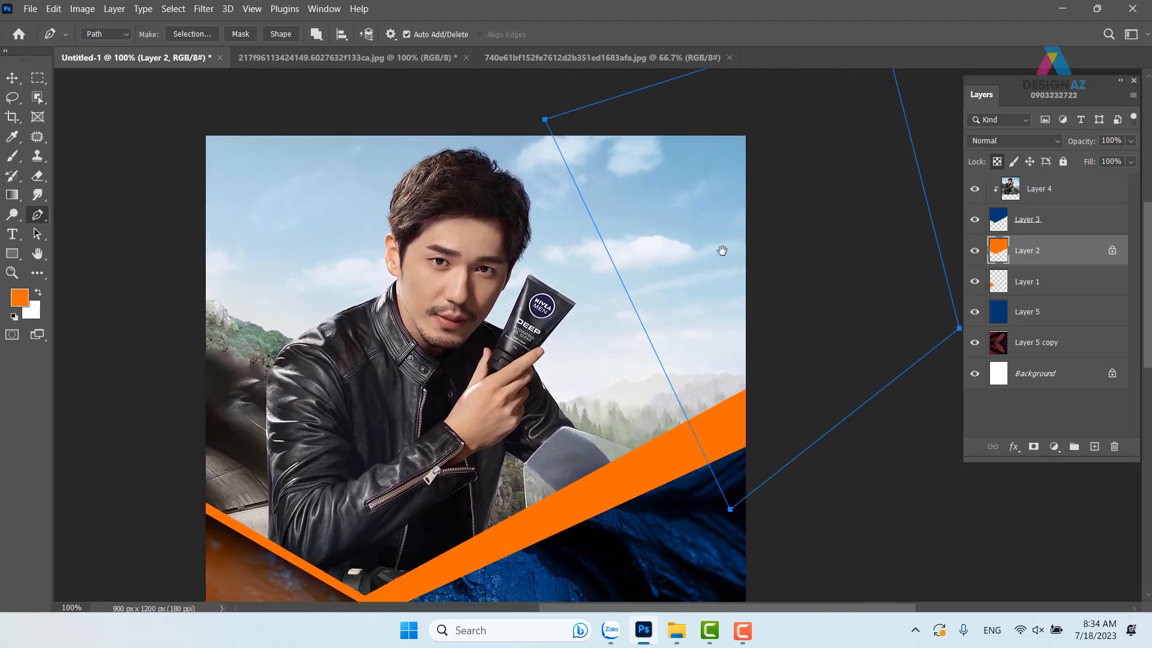
{"action": "key", "text": "ctrl+Return"}
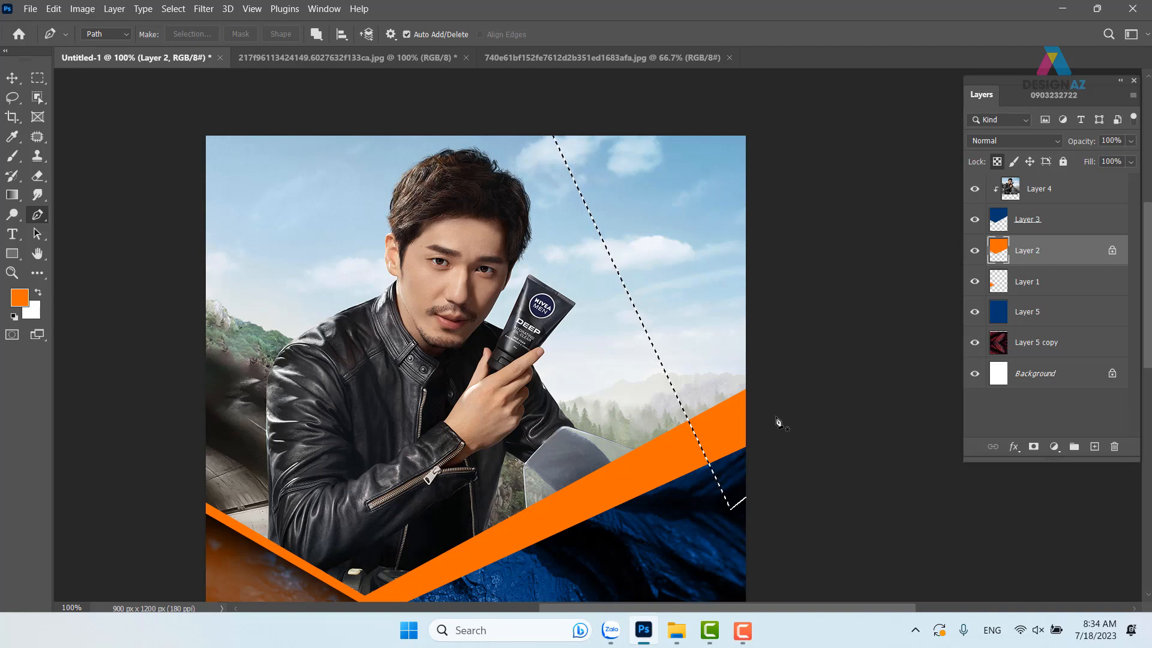
{"action": "key", "text": "shift+F6"}
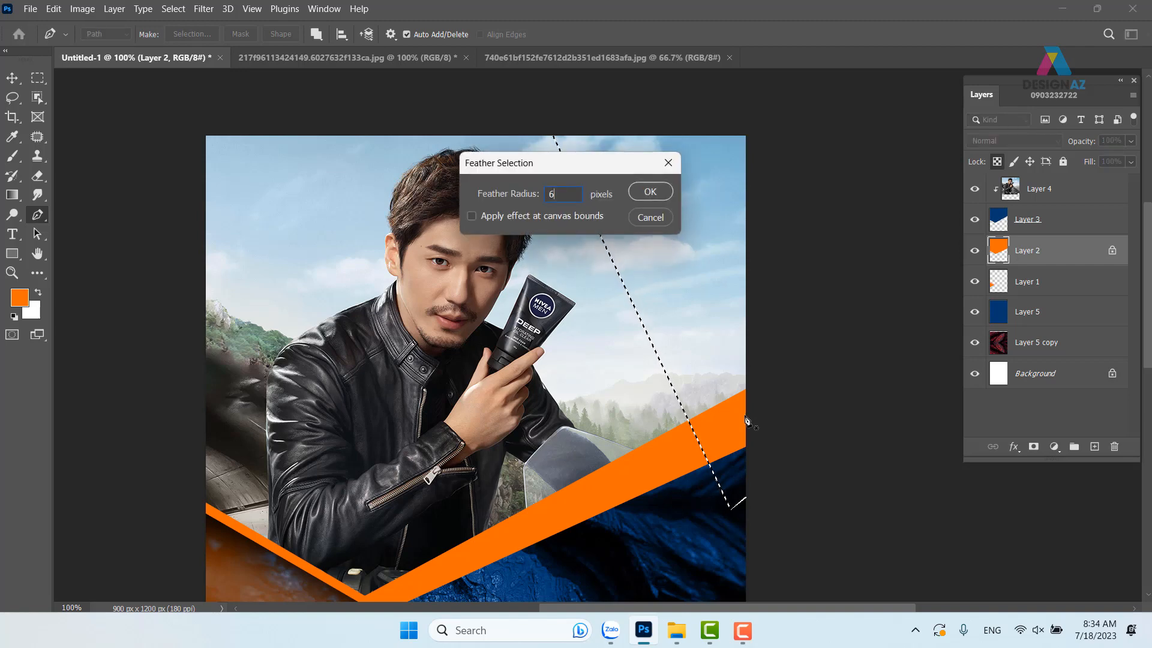
{"action": "key", "text": "Return"}
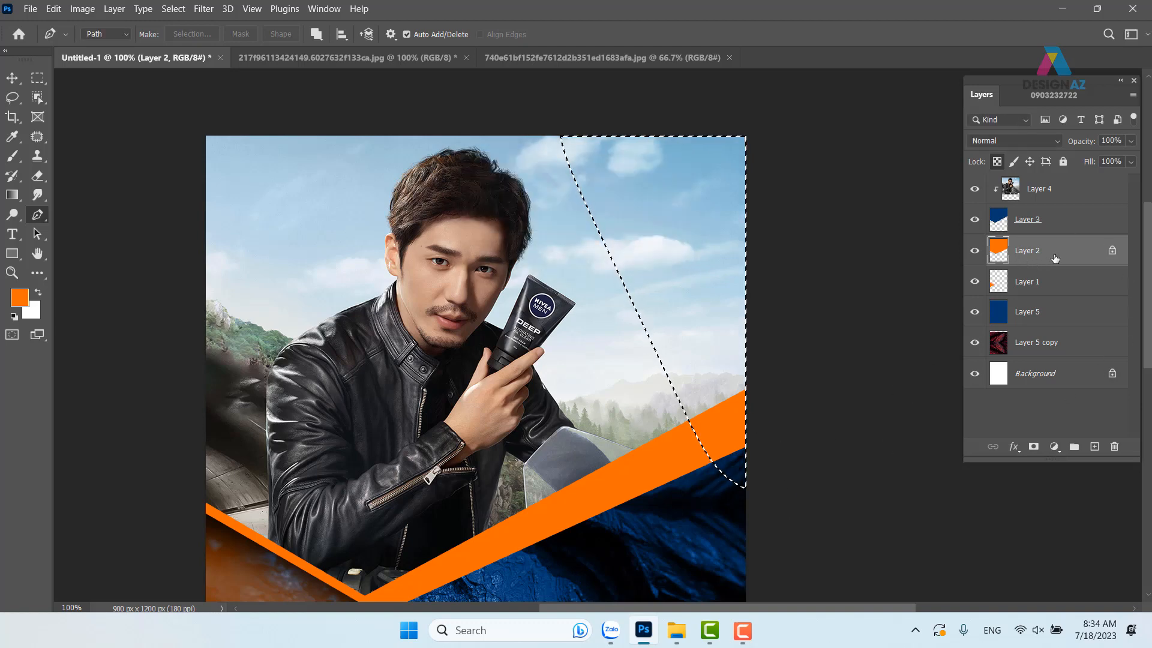
Step: Try deleting the feathered area from Layer 2, and undo it
{"action": "key", "text": "Delete"}
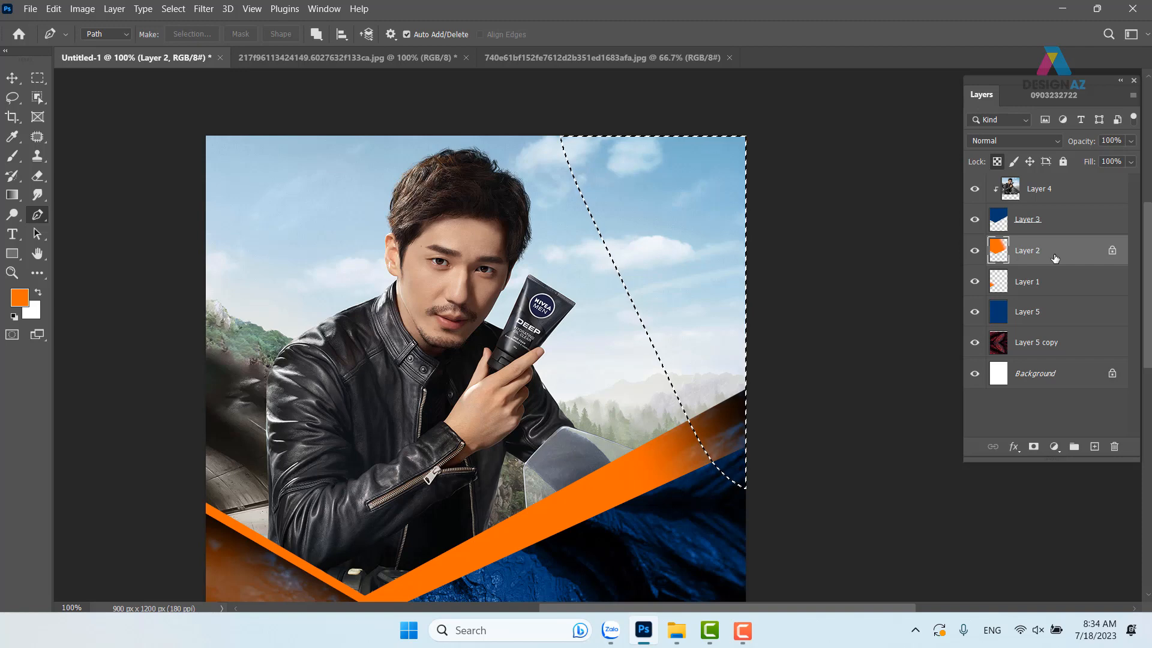
{"action": "key", "text": "ctrl+z"}
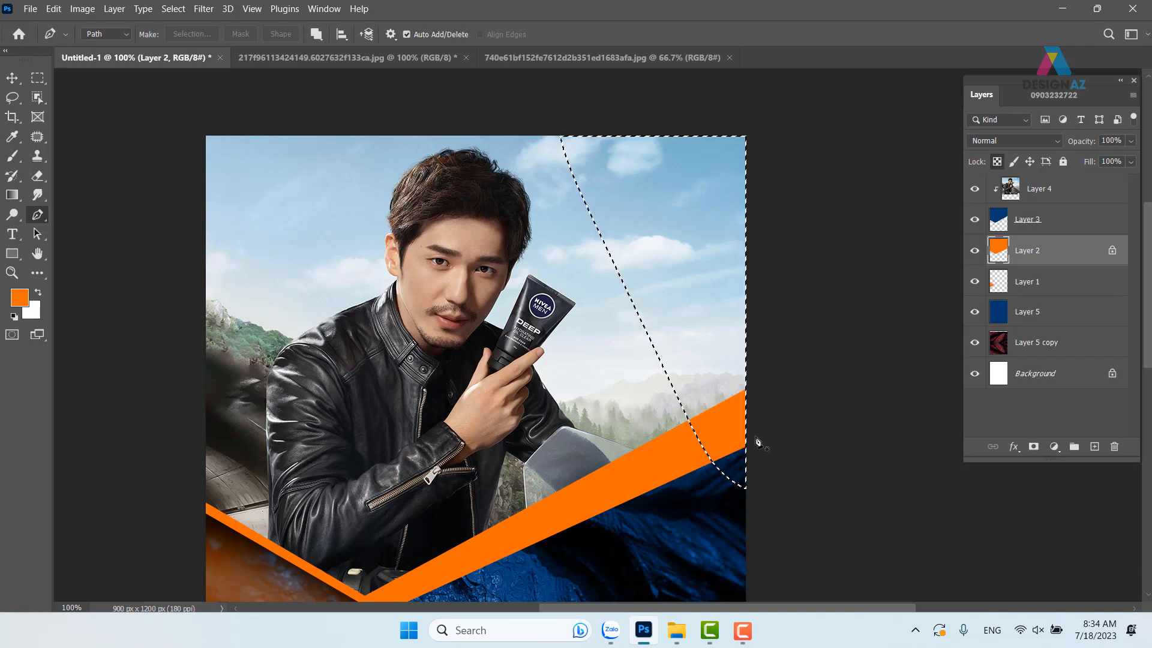
Step: Feather the selection further, delete the selected area from Layer 2 to fade the band's right end, and deselect
{"action": "key", "text": "shift+F6"}
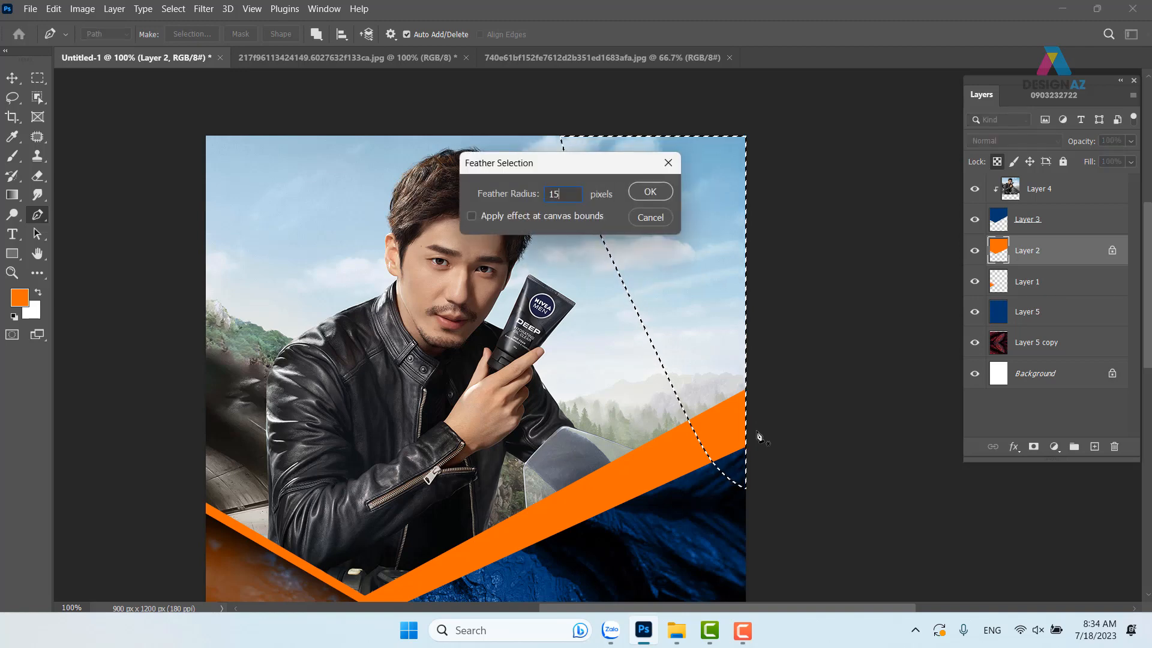
{"action": "key", "text": "Return"}
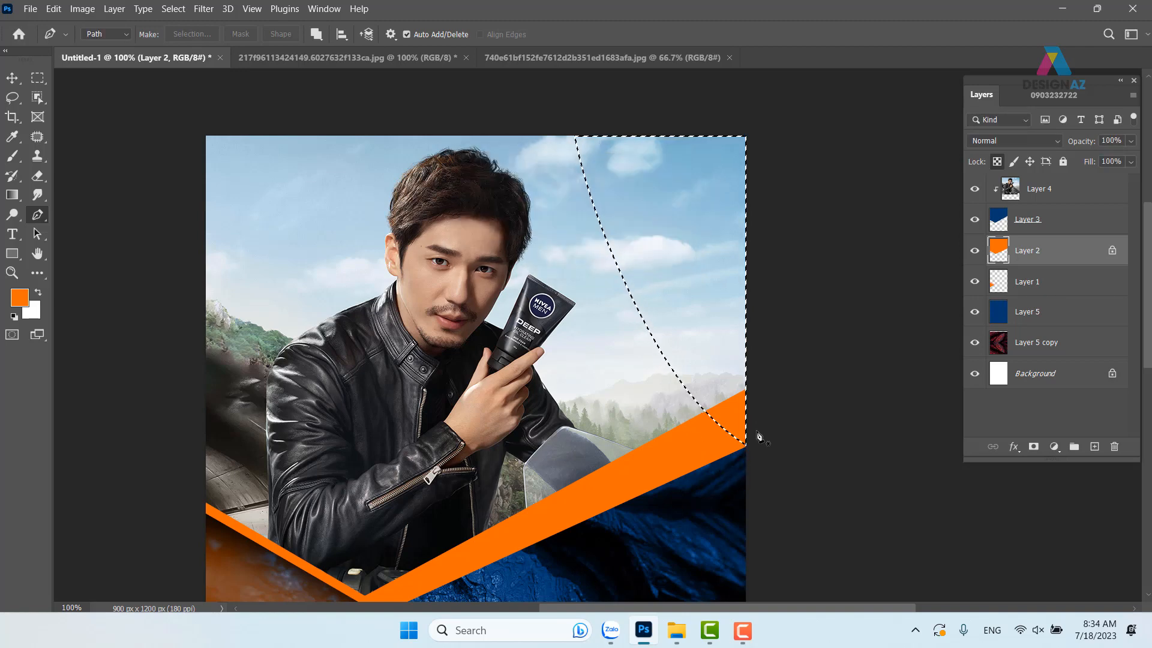
{"action": "key", "text": "Delete"}
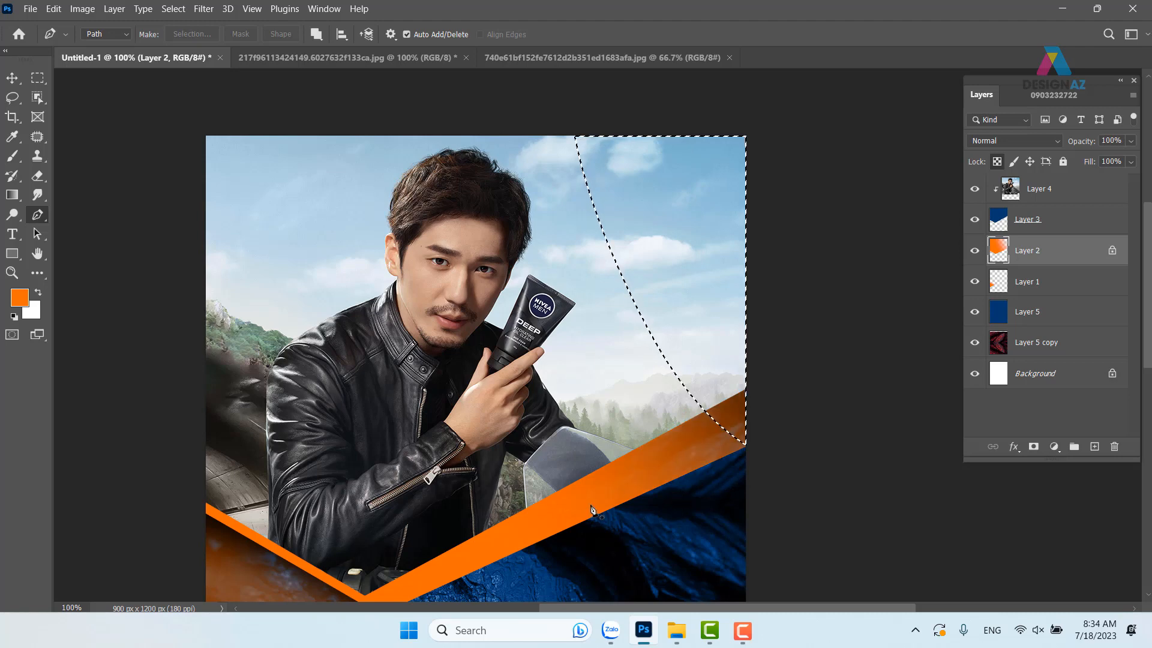
{"action": "scroll", "coordinate": [718, 484], "scroll_direction": "down", "scroll_amount": 4}
{"action": "scroll", "coordinate": [738, 421], "scroll_direction": "down", "scroll_amount": 1}
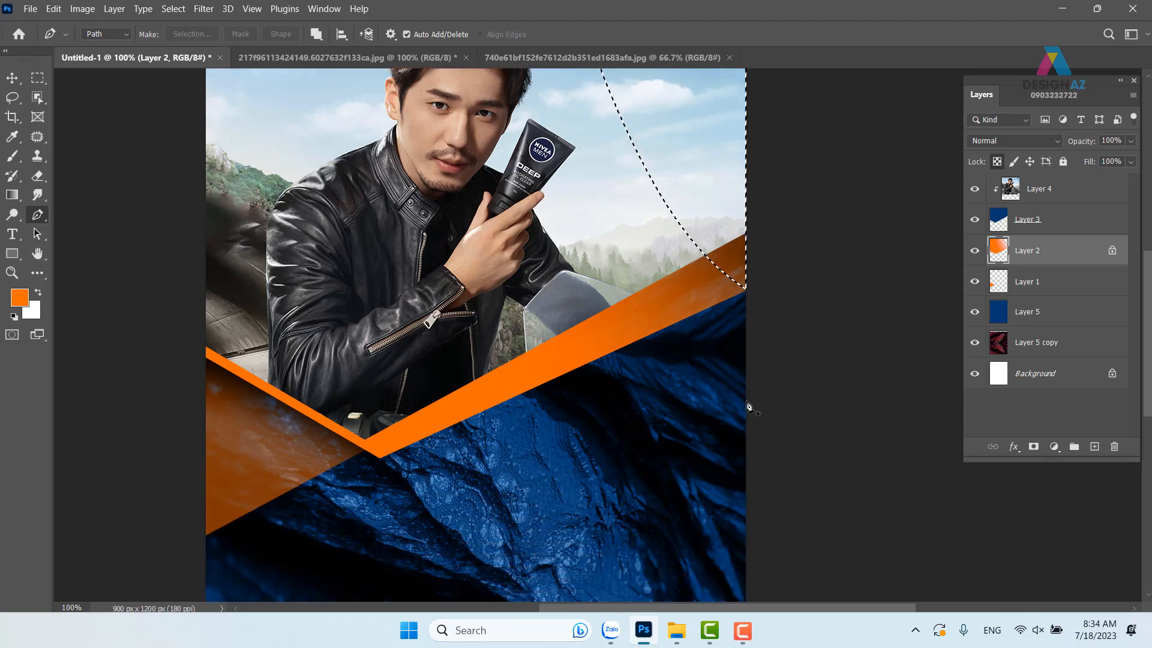
{"action": "key", "text": "v"}
{"action": "key", "text": "ctrl+d"}
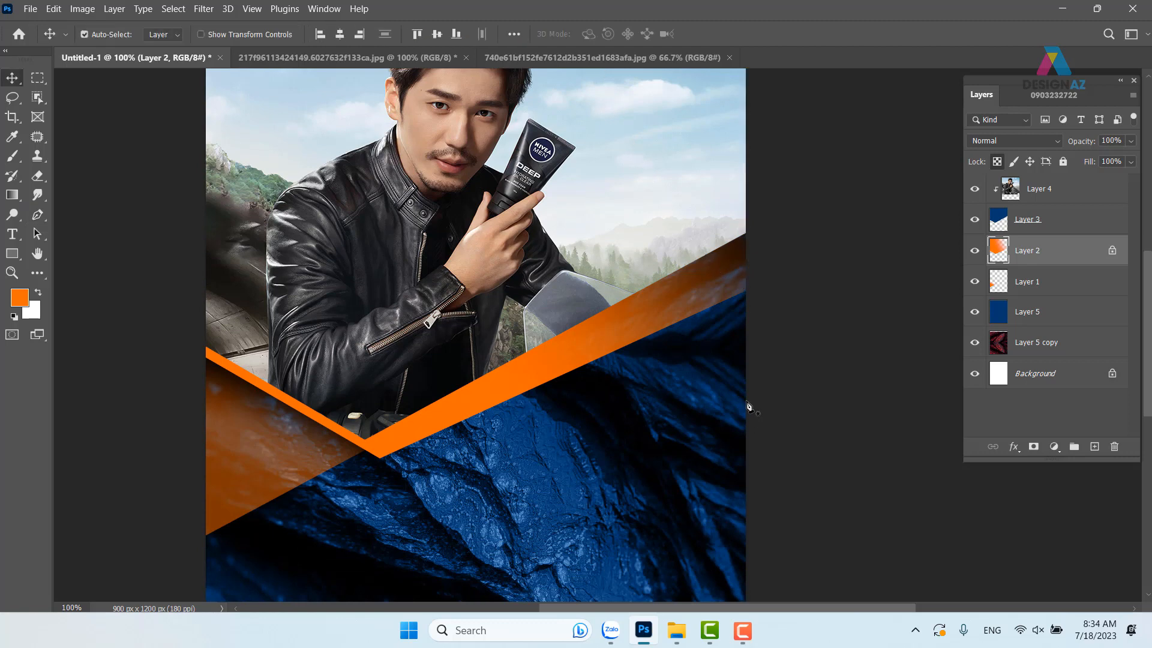
Step: Make Layer 1, the translucent orange shape beneath the left arm of the band, the active layer
{"action": "left_click_drag", "start_coordinate": [664, 411], "coordinate": [728, 430]}
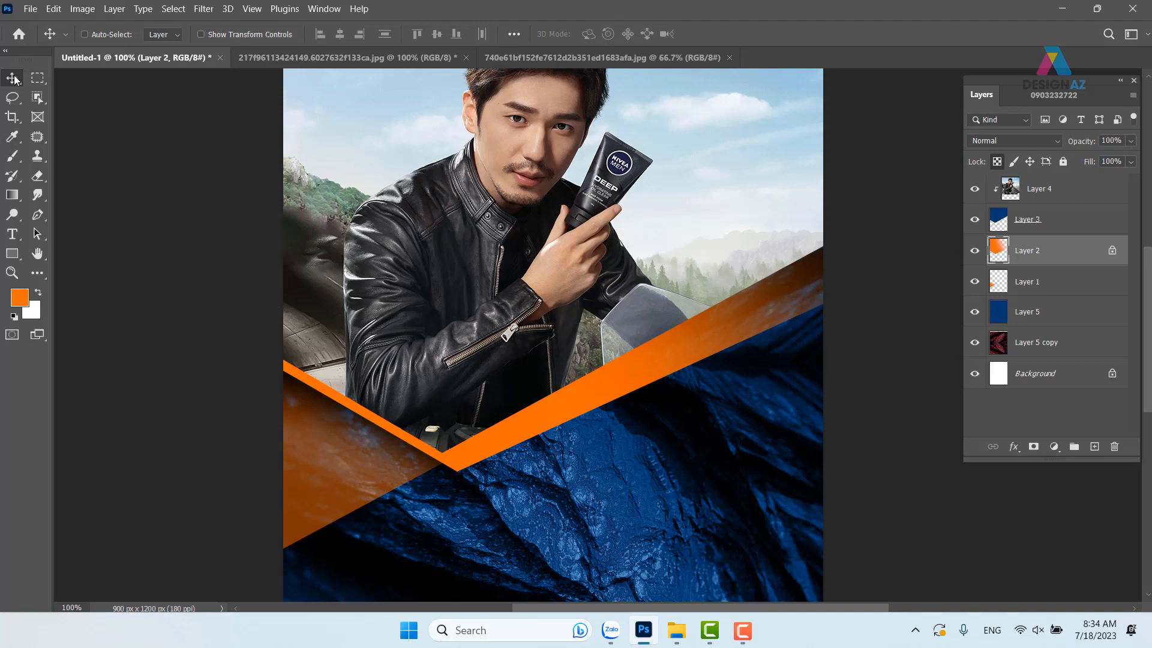
{"action": "left_click_drag", "start_coordinate": [423, 447], "coordinate": [515, 338]}
{"action": "right_click", "coordinate": [451, 392]}
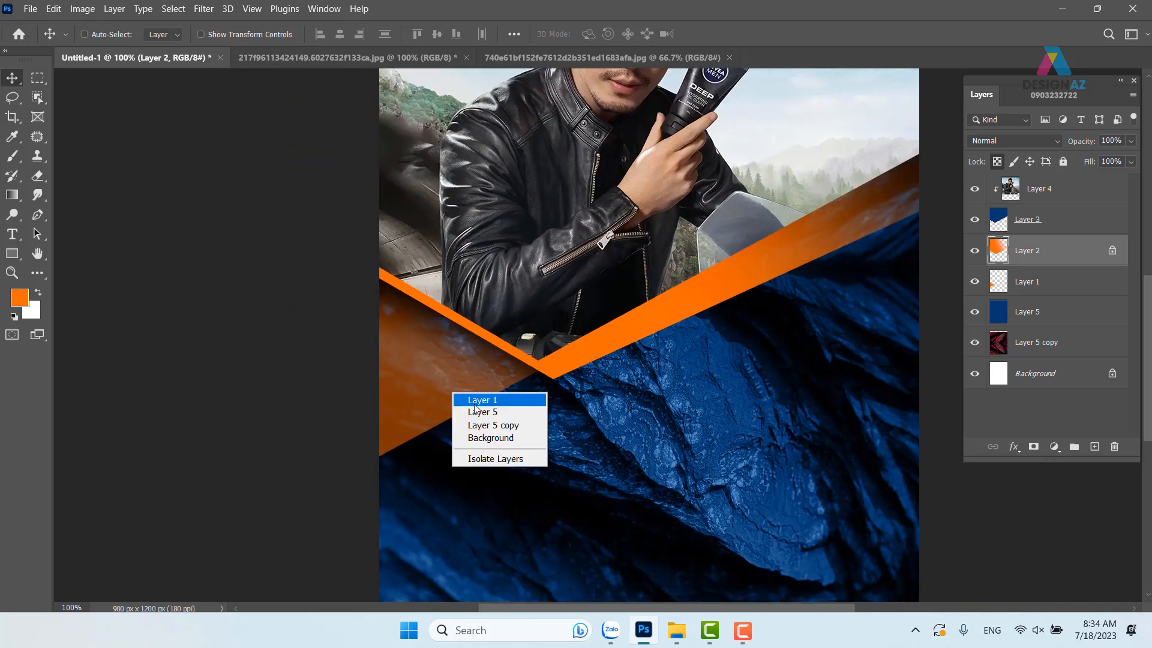
{"action": "left_click", "coordinate": [468, 412]}
Step: Try stacking a duplicate of Layer 1 shifted up and to the left, and delete the duplicate
{"action": "left_click_drag", "start_coordinate": [453, 399], "coordinate": [492, 403]}
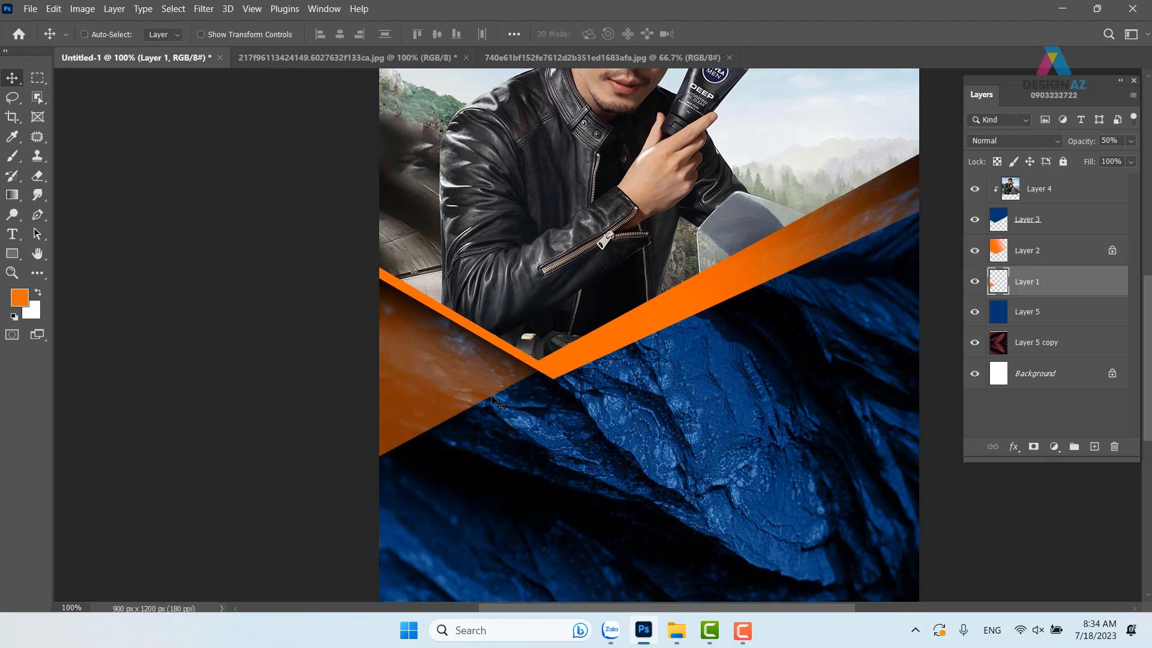
{"action": "key", "text": "ctrl+j"}
{"action": "left_click_drag", "start_coordinate": [474, 391], "coordinate": [444, 367]}
{"action": "left_click_drag", "start_coordinate": [738, 368], "coordinate": [678, 436]}
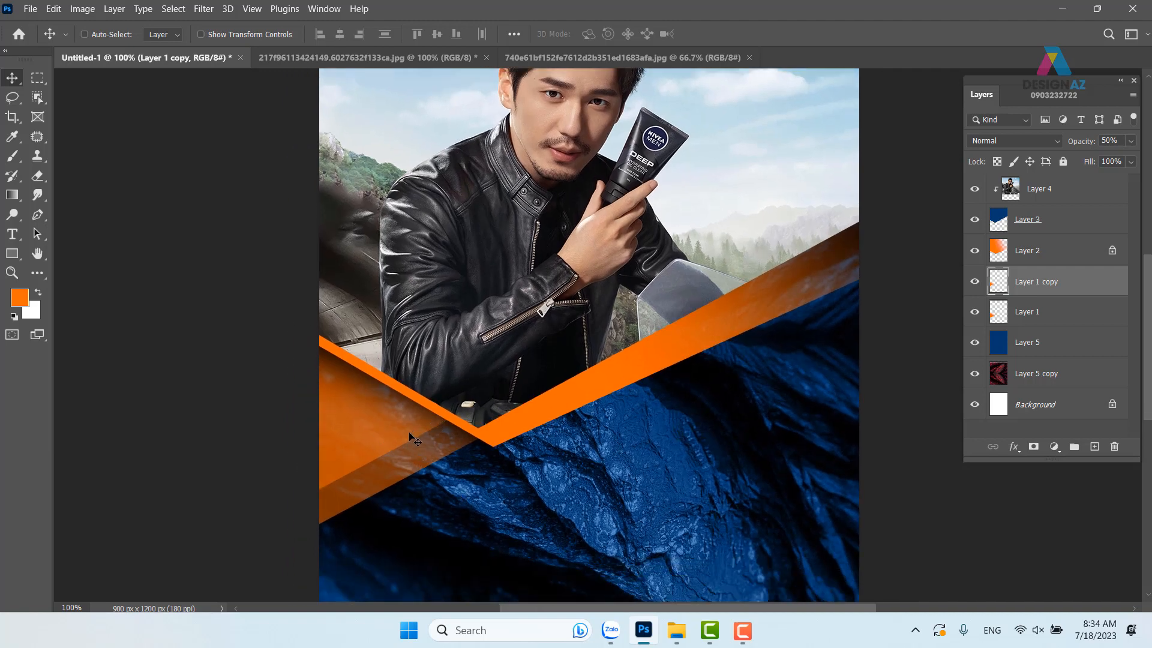
{"action": "key", "text": "Delete"}
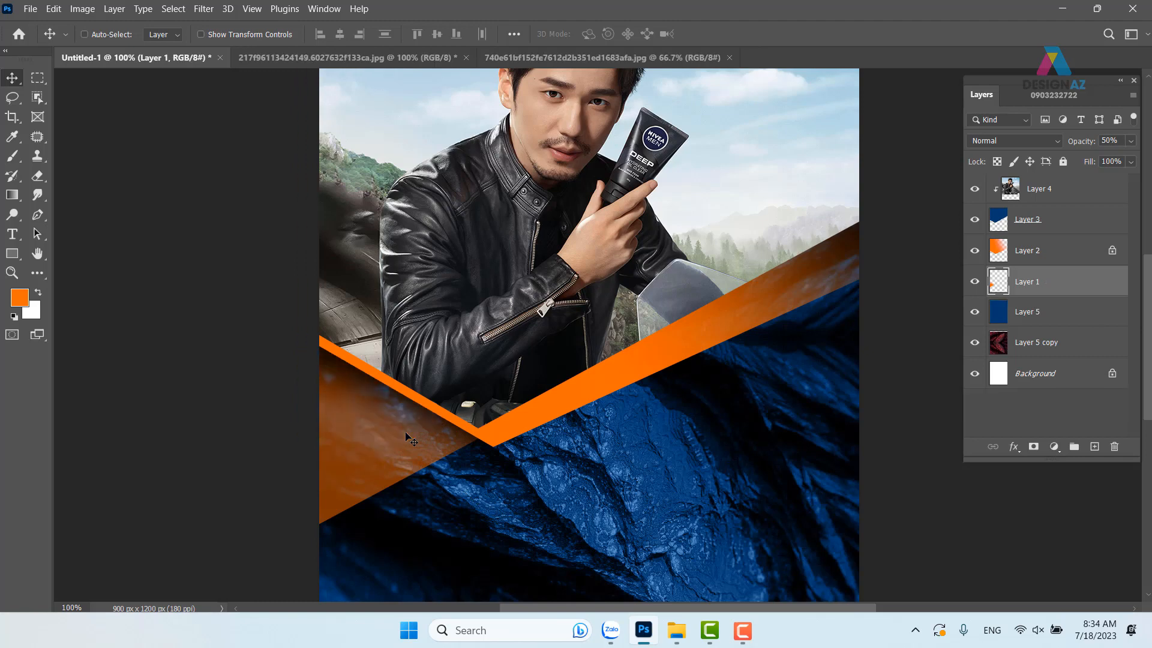
Step: Draw a small right-pointing triangle with the Pen tool over the edge of the translucent orange shape, and convert it to a selection
{"action": "key", "text": "p"}
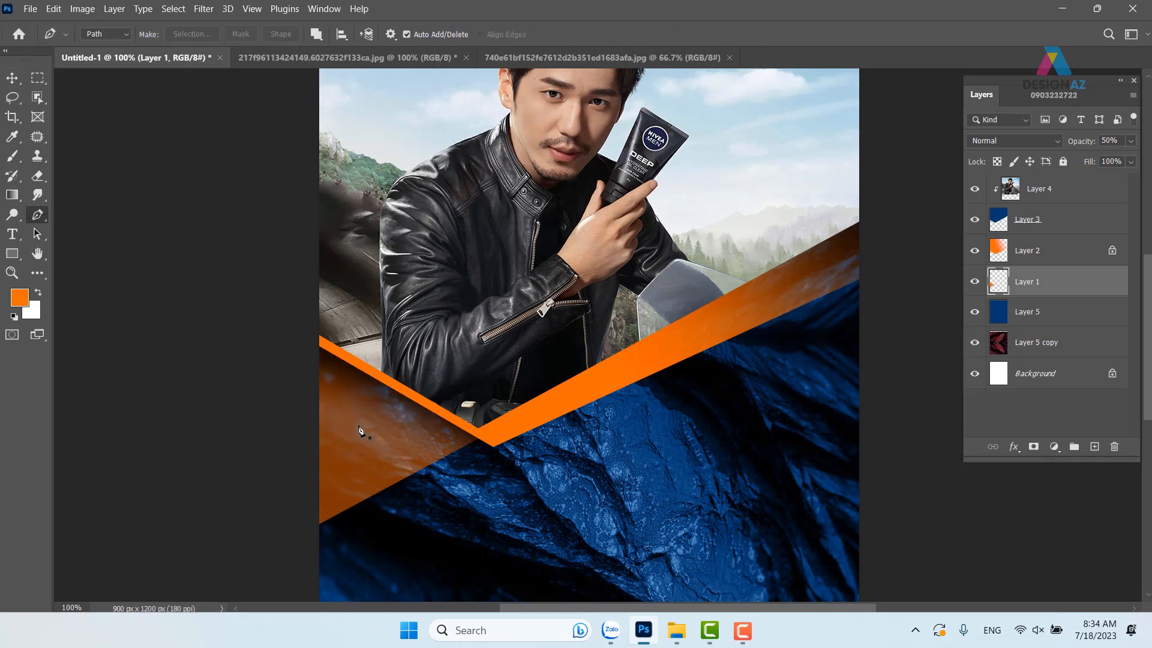
{"action": "left_click", "coordinate": [408, 429]}
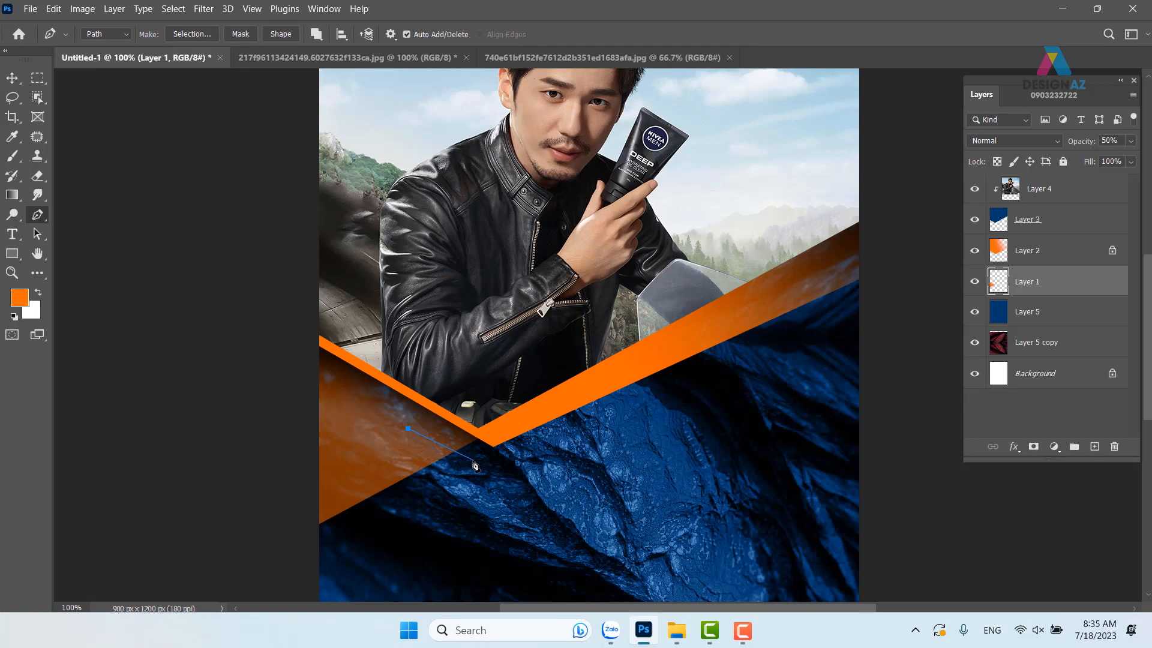
{"action": "left_click", "coordinate": [474, 460]}
{"action": "left_click", "coordinate": [409, 502]}
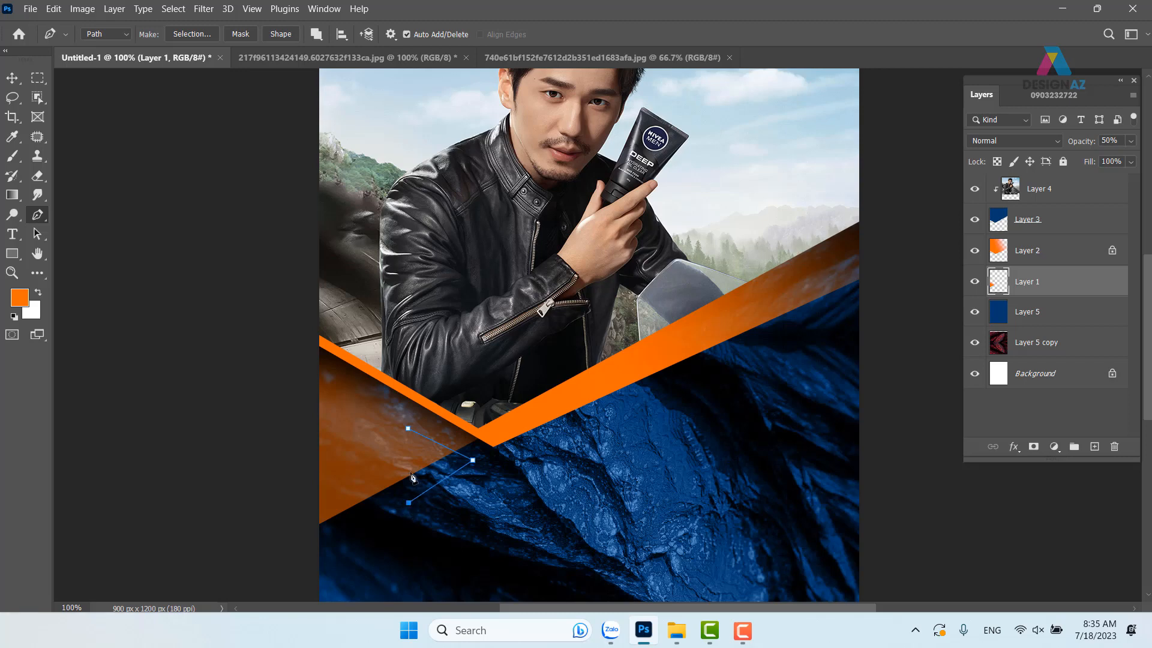
{"action": "left_click", "coordinate": [408, 429]}
{"action": "left_click_drag", "start_coordinate": [496, 570], "coordinate": [458, 522]}
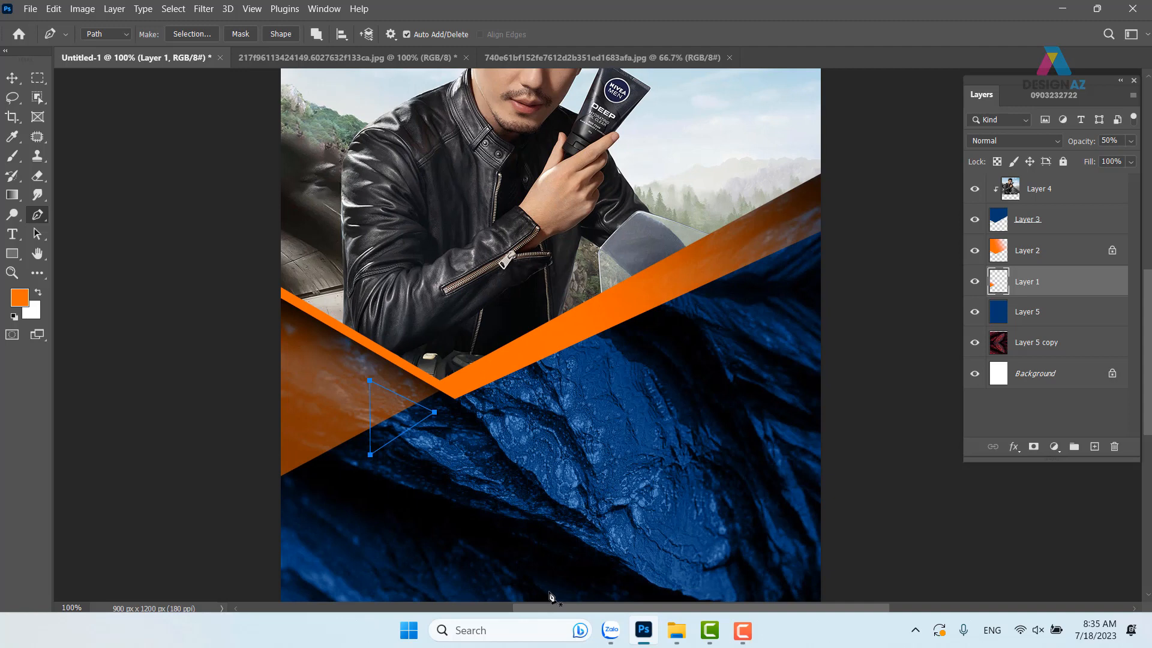
{"action": "key", "text": "ctrl+Return"}
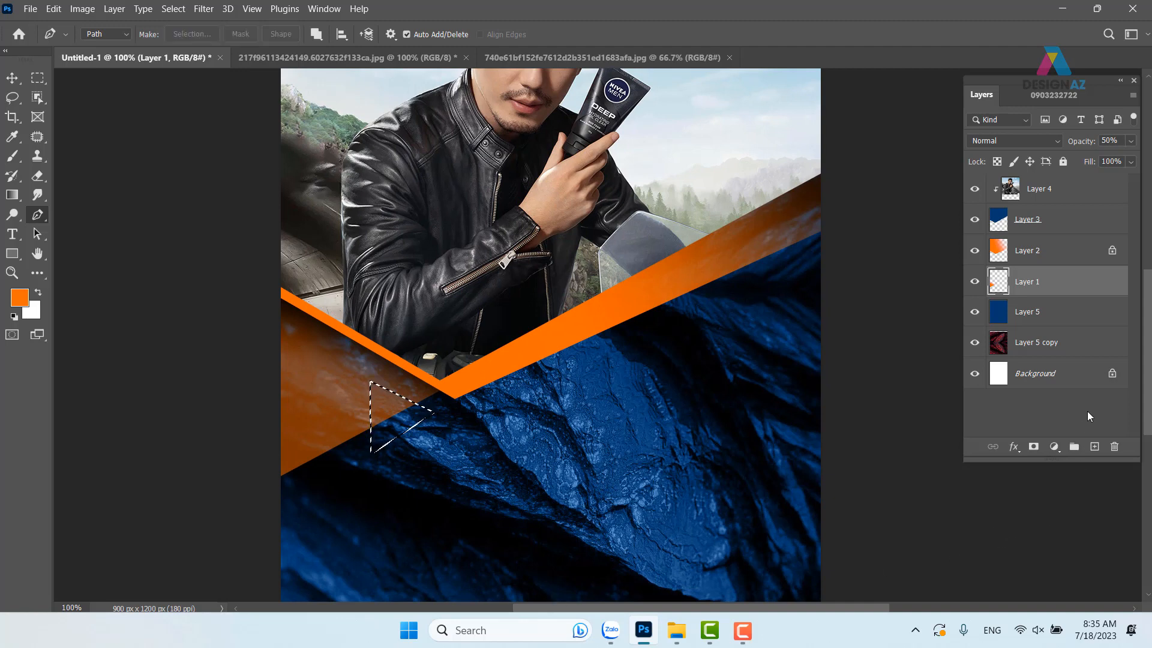
Step: Fill the triangular selection with the orange foreground colour on a new layer above Layer 1, and deselect
{"action": "left_click", "coordinate": [1095, 447]}
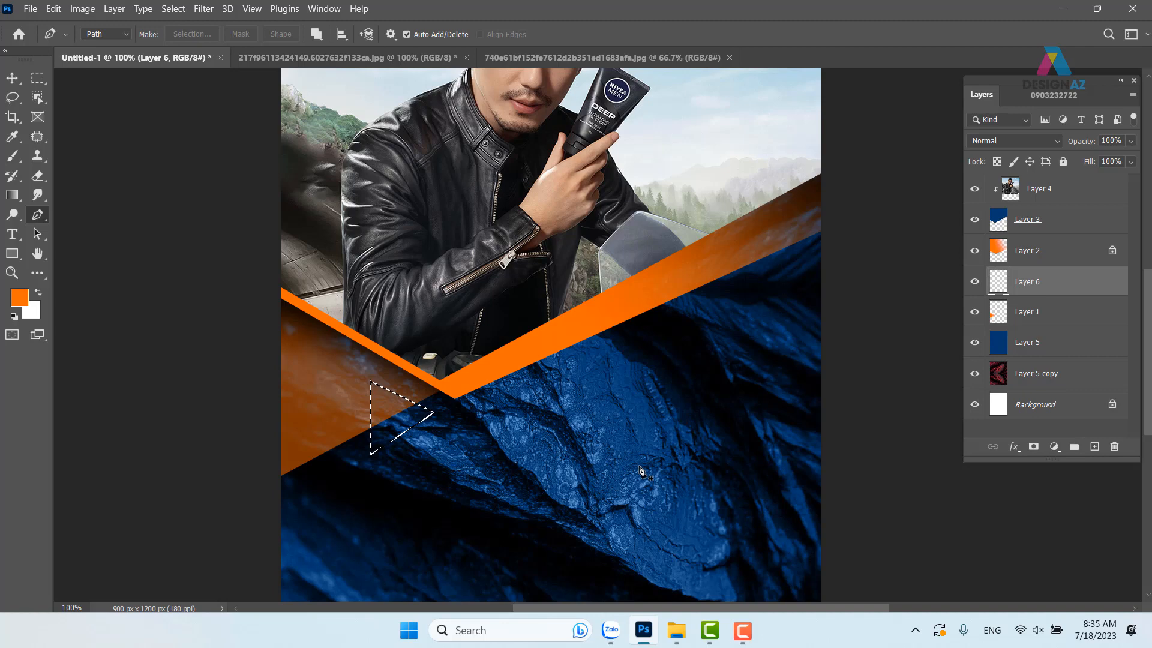
{"action": "key", "text": "alt+BackSpace"}
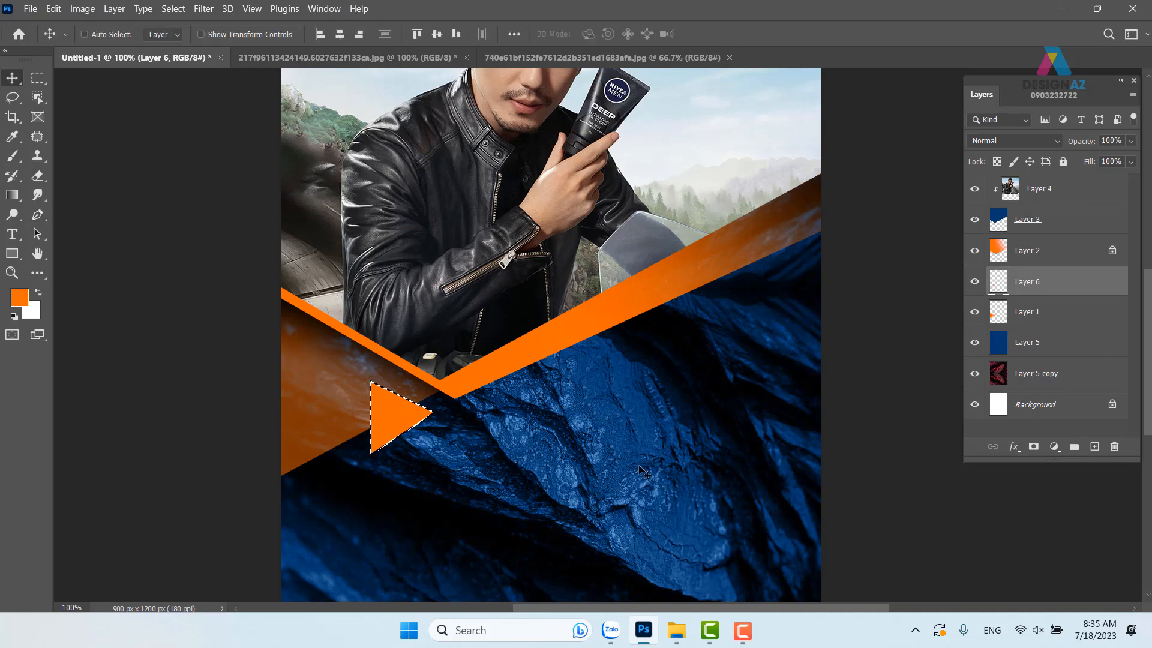
{"action": "key", "text": "ctrl+d"}
Step: Draw a large closed five-point Pen path over the blue rock area below the orange bands
{"action": "scroll", "coordinate": [506, 480], "scroll_direction": "left", "scroll_amount": 3}
{"action": "scroll", "coordinate": [507, 479], "scroll_direction": "up", "scroll_amount": 1}
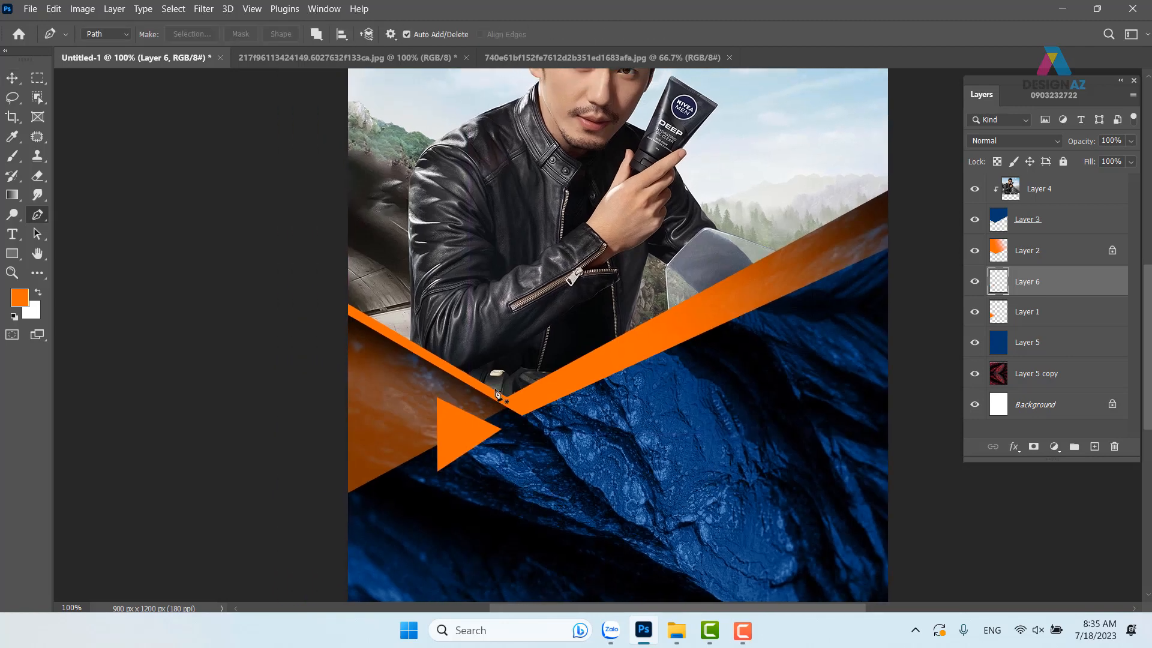
{"action": "scroll", "coordinate": [509, 414], "scroll_direction": "down", "scroll_amount": 3}
{"action": "scroll", "coordinate": [510, 414], "scroll_direction": "left", "scroll_amount": 1}
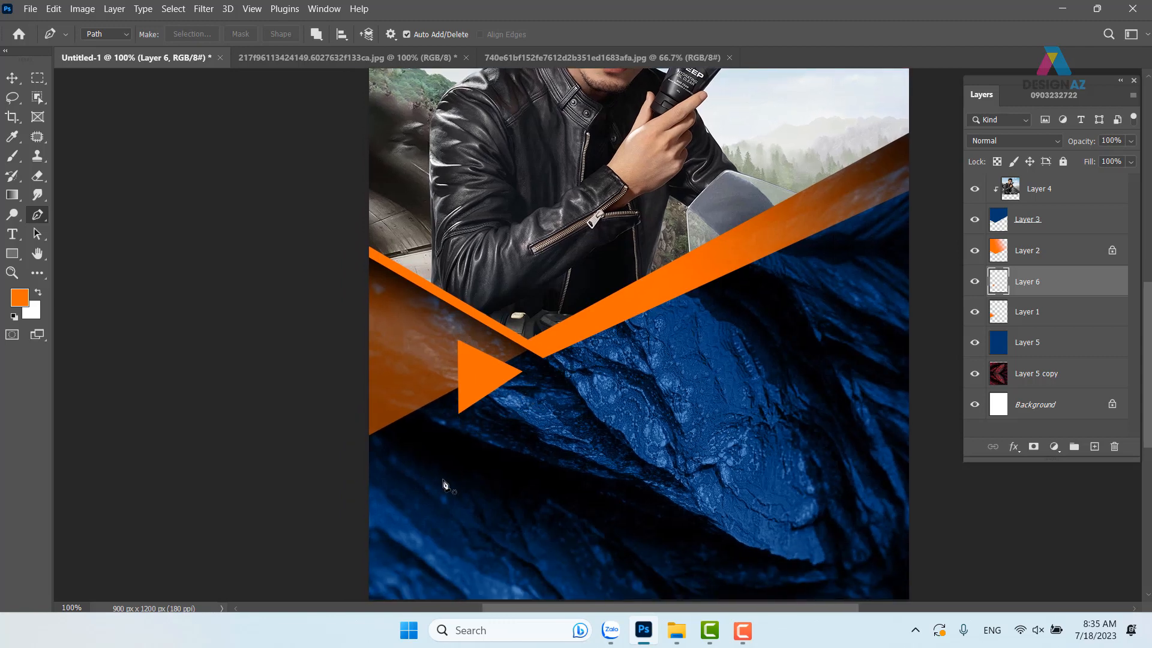
{"action": "left_click", "coordinate": [417, 469]}
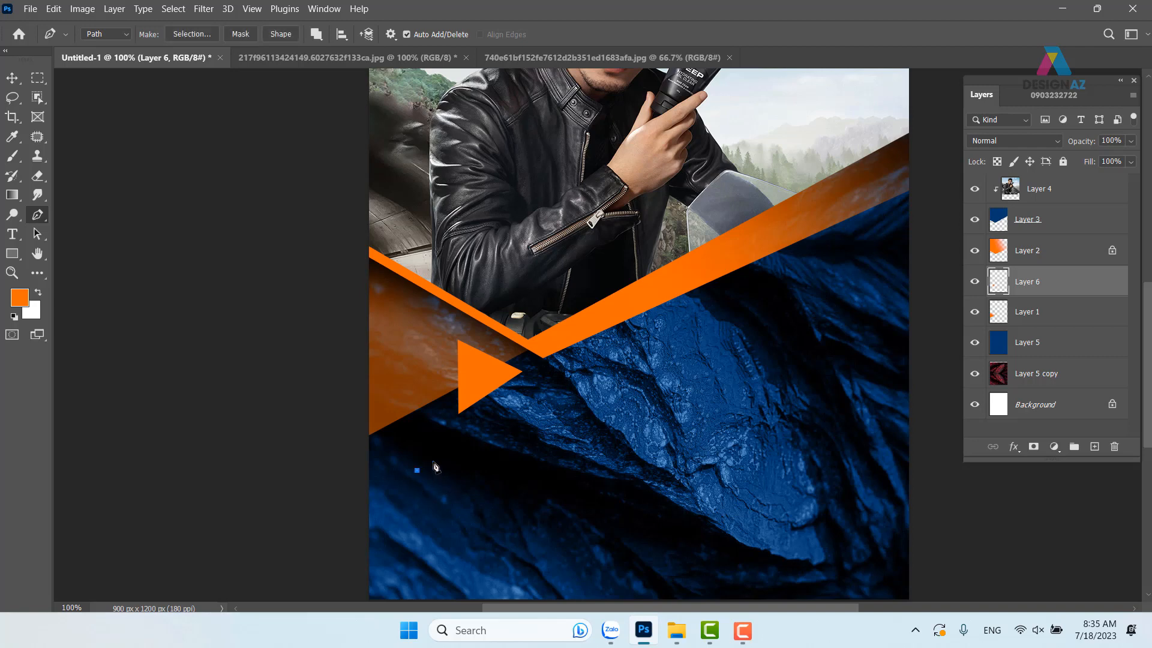
{"action": "left_click", "coordinate": [557, 360]}
{"action": "left_click", "coordinate": [814, 359]}
{"action": "left_click", "coordinate": [788, 548]}
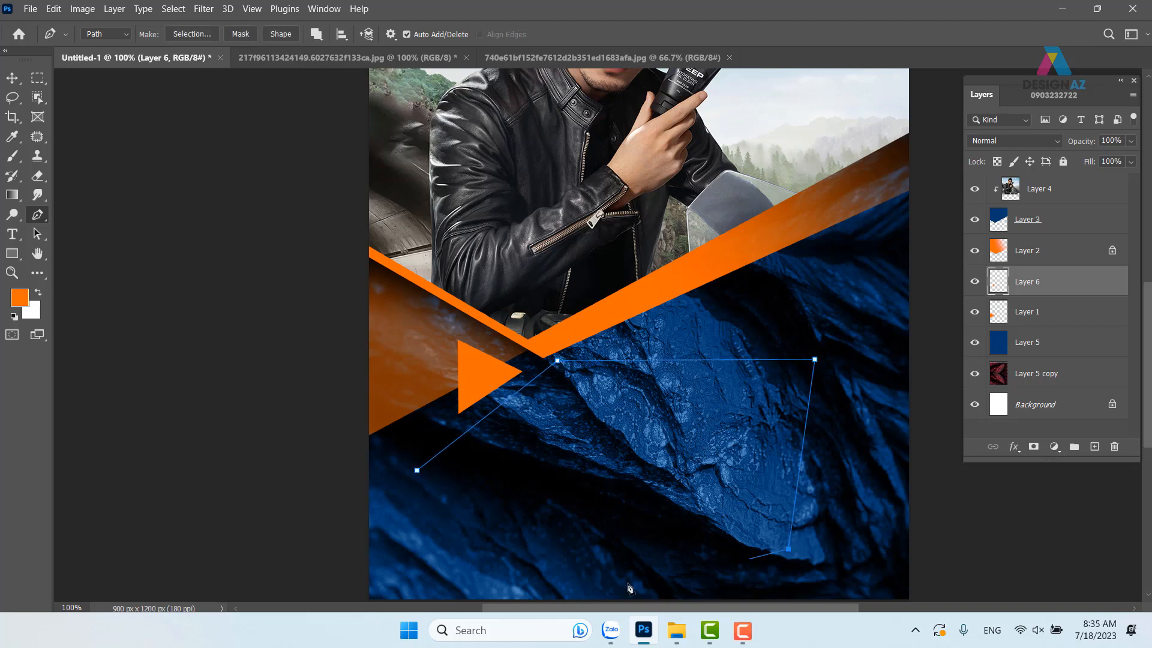
{"action": "left_click", "coordinate": [490, 592]}
{"action": "left_click", "coordinate": [417, 470]}
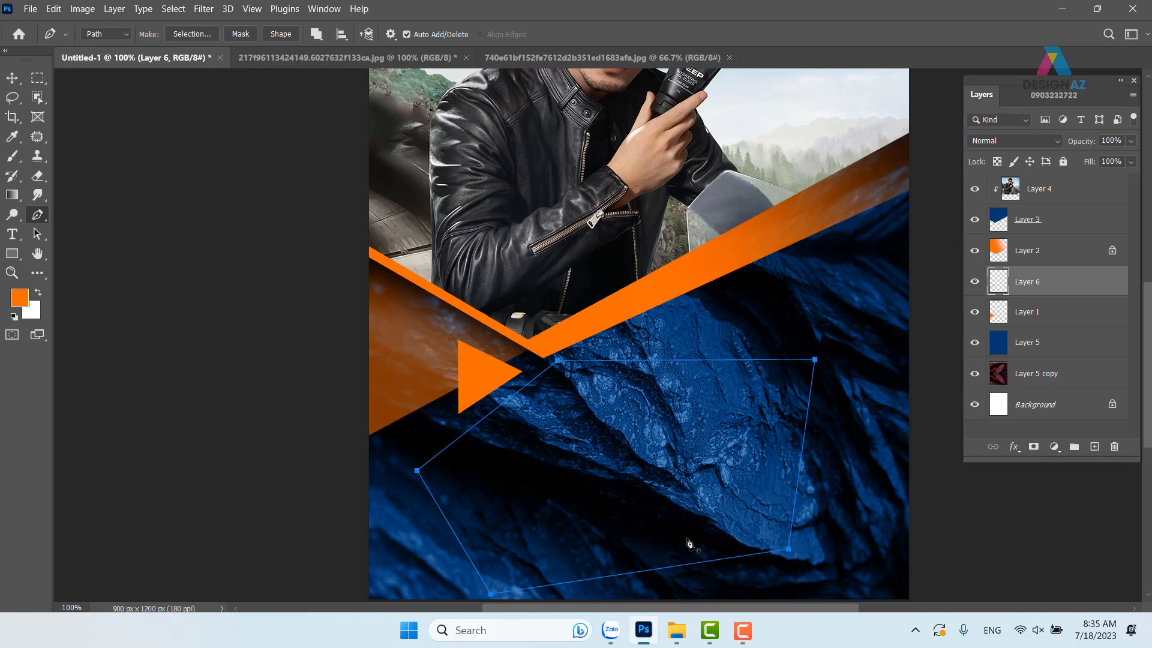
Step: Convert the five-point path to a feathered selection, fade the orange triangle on Layer 6 with it, deselect, and nudge the triangle slightly right
{"action": "key", "text": "ctrl+Return"}
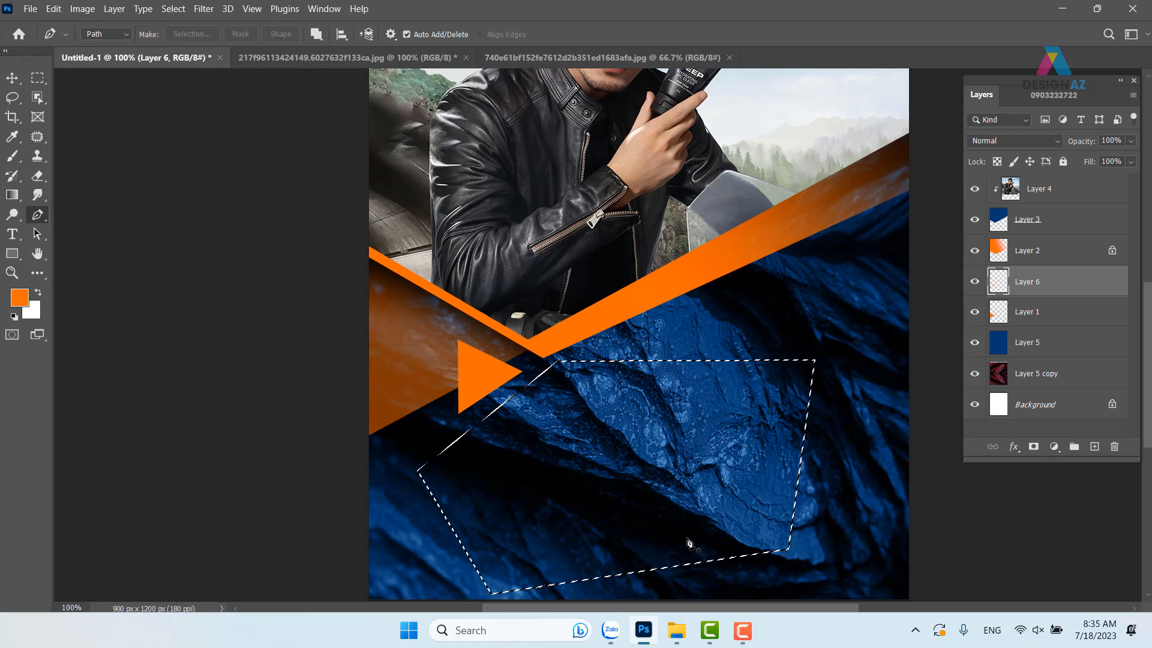
{"action": "key", "text": "shift+F6"}
{"action": "key", "text": "Return"}
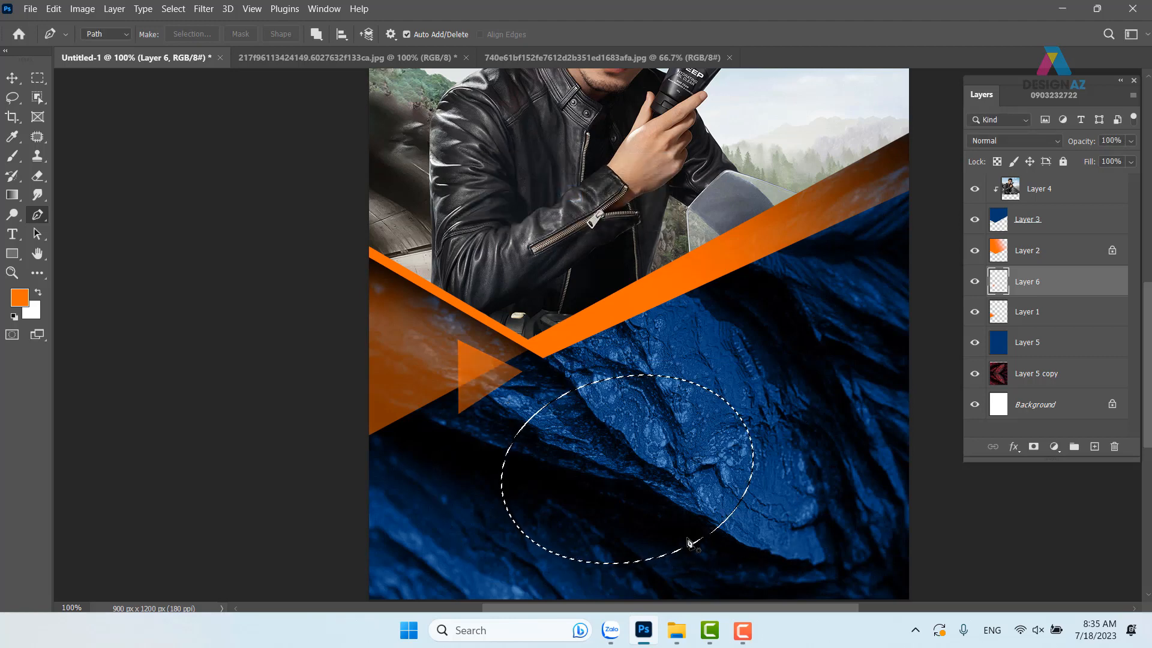
{"action": "key", "text": "v"}
{"action": "key", "text": "ctrl+d"}
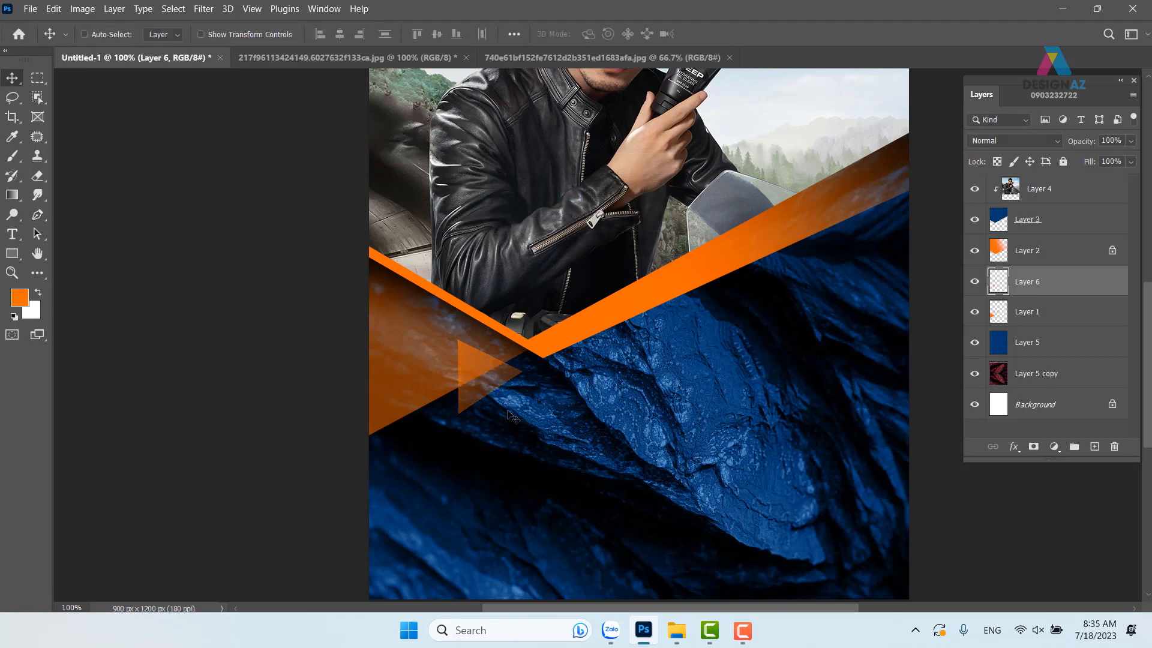
{"action": "mouse_move", "coordinate": [497, 387]}
{"action": "left_mouse_down"}
{"action": "mouse_move", "coordinate": [431, 358]}
{"action": "mouse_move", "coordinate": [536, 429]}
{"action": "mouse_move", "coordinate": [517, 388]}
{"action": "mouse_move", "coordinate": [501, 390]}
{"action": "left_mouse_up"}
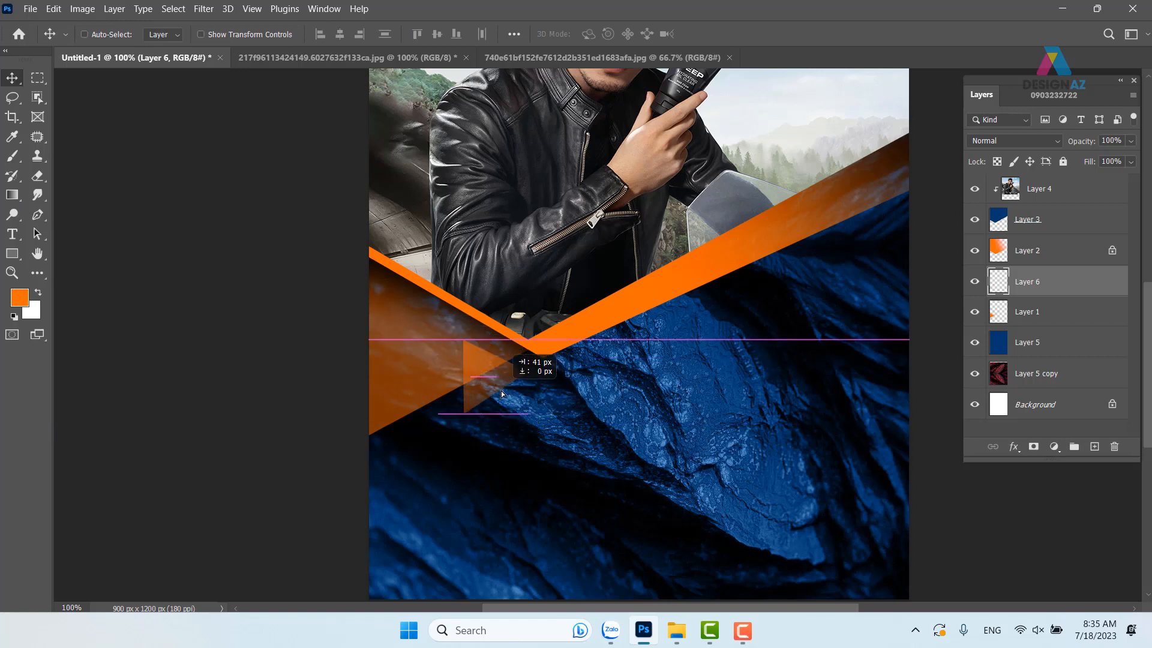
Step: Draw a small right-pointing triangle with the Pen tool over the jacket just above the orange V's vertex, and convert it to a selection
{"action": "left_click_drag", "start_coordinate": [597, 411], "coordinate": [588, 521]}
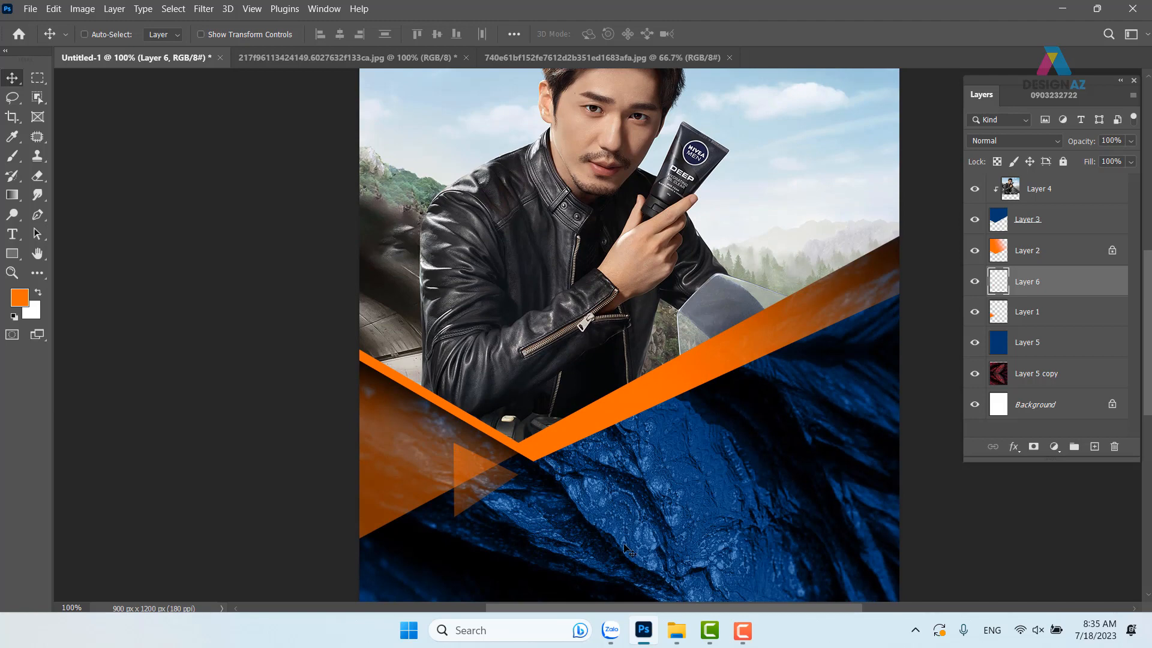
{"action": "left_click_drag", "start_coordinate": [650, 453], "coordinate": [620, 440]}
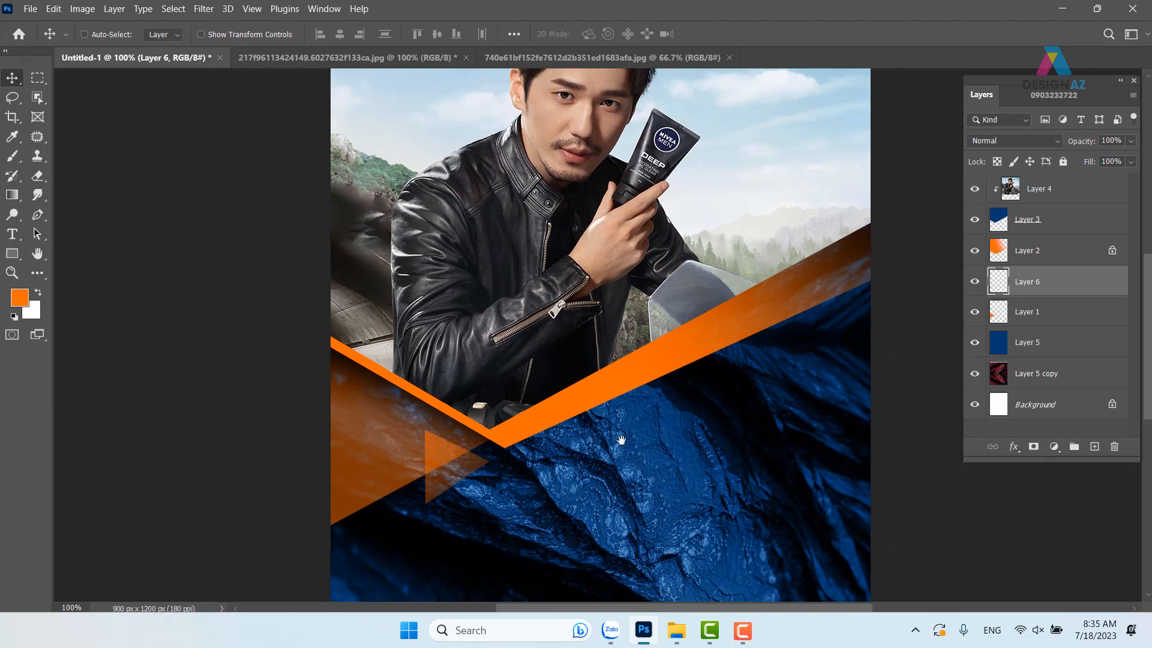
{"action": "key", "text": "p"}
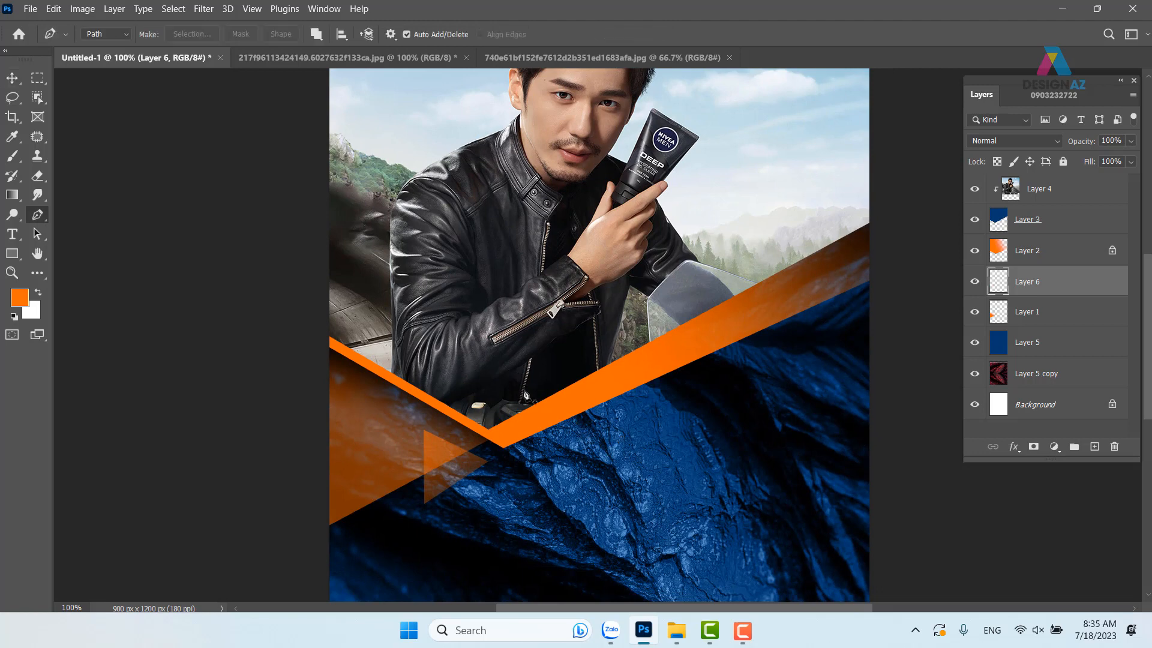
{"action": "left_click", "coordinate": [482, 367]}
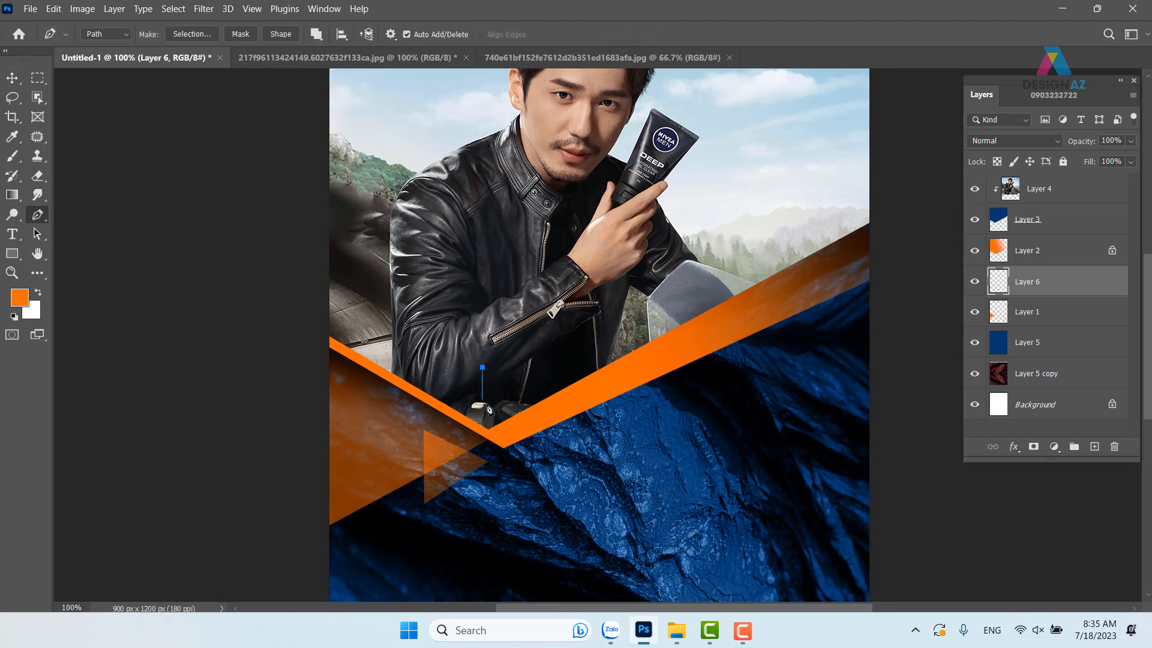
{"action": "left_click", "coordinate": [483, 415]}
{"action": "left_click", "coordinate": [530, 387]}
{"action": "left_click", "coordinate": [482, 366]}
{"action": "key", "text": "ctrl+Return"}
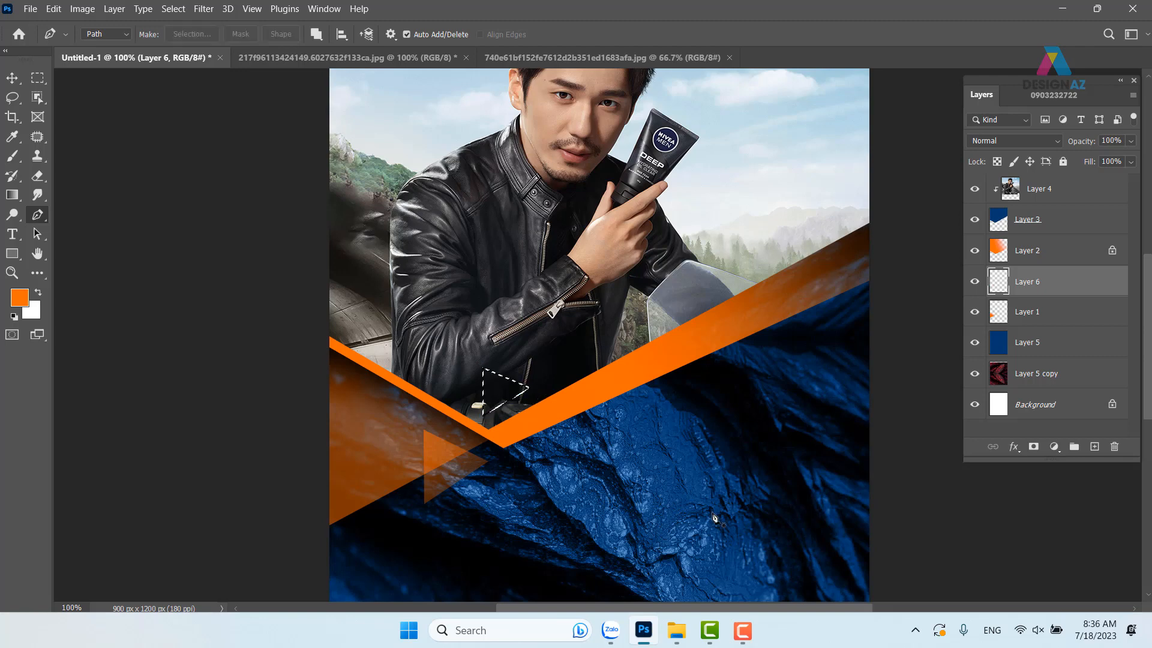
Step: Add a new layer above Layer 6 and set the foreground colour to a bright blue with a hue of 210°
{"action": "left_click", "coordinate": [1094, 447]}
{"action": "key", "text": "i"}
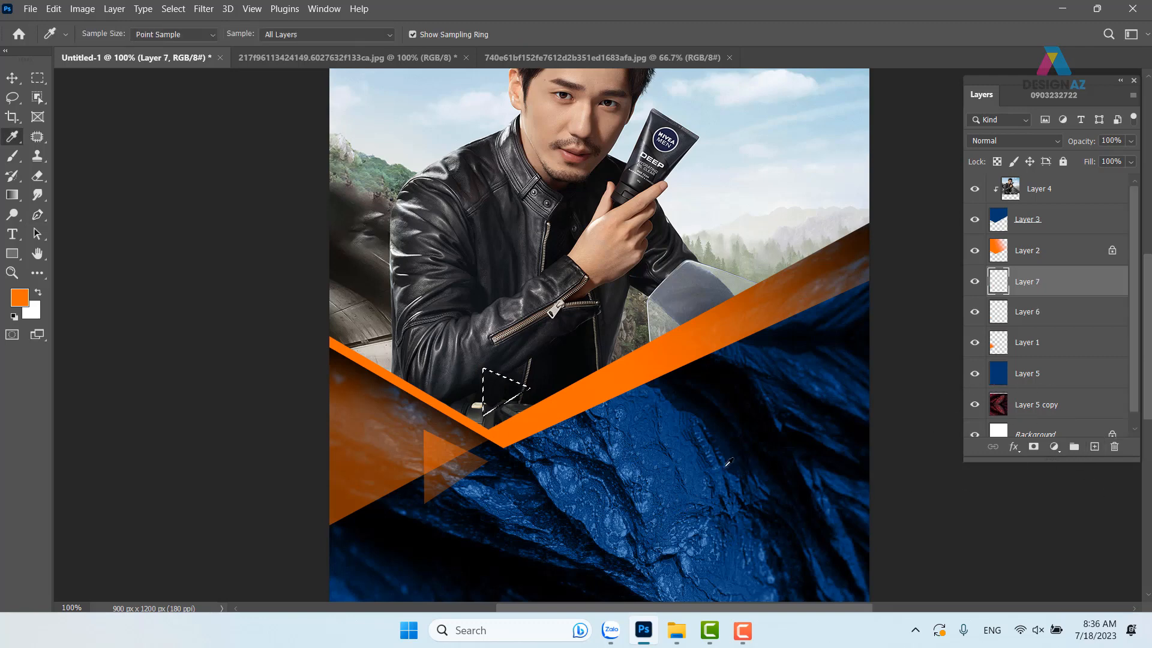
{"action": "left_click", "coordinate": [28, 298]}
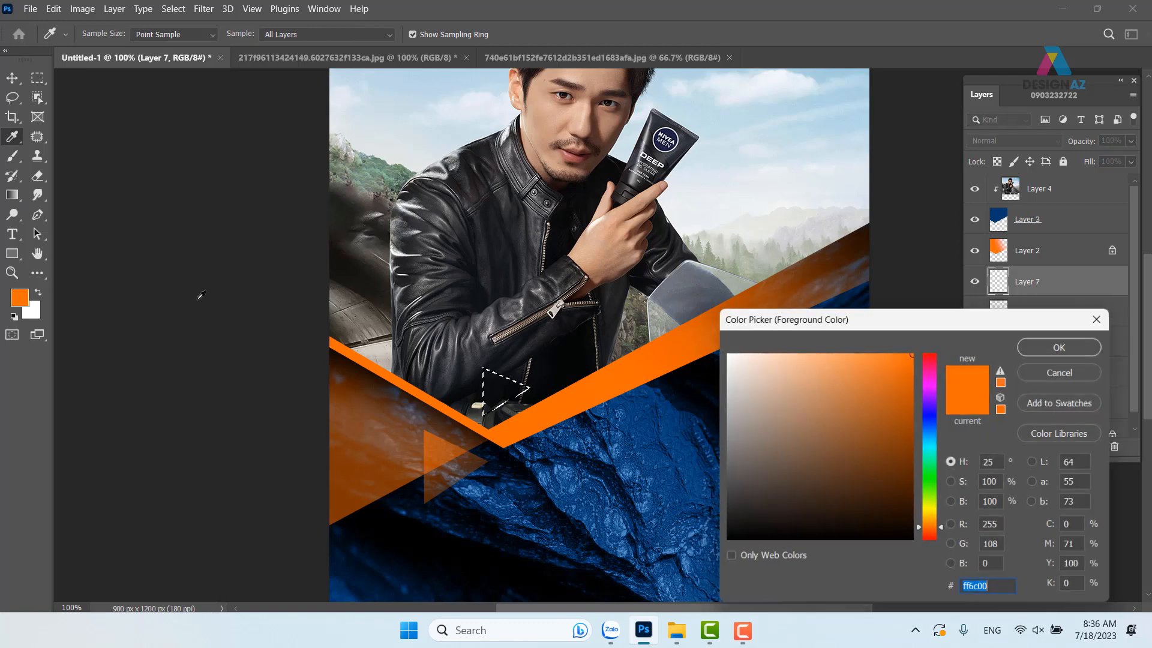
{"action": "left_click", "coordinate": [933, 446]}
{"action": "left_click", "coordinate": [913, 431]}
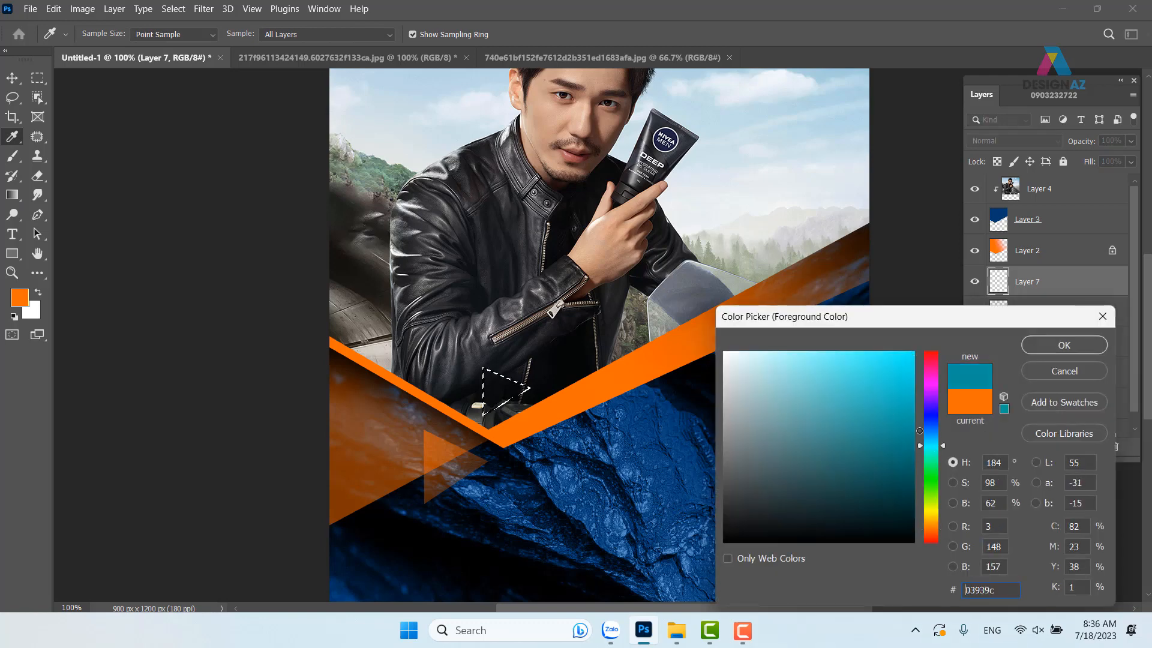
{"action": "left_click_drag", "start_coordinate": [936, 449], "coordinate": [933, 431]}
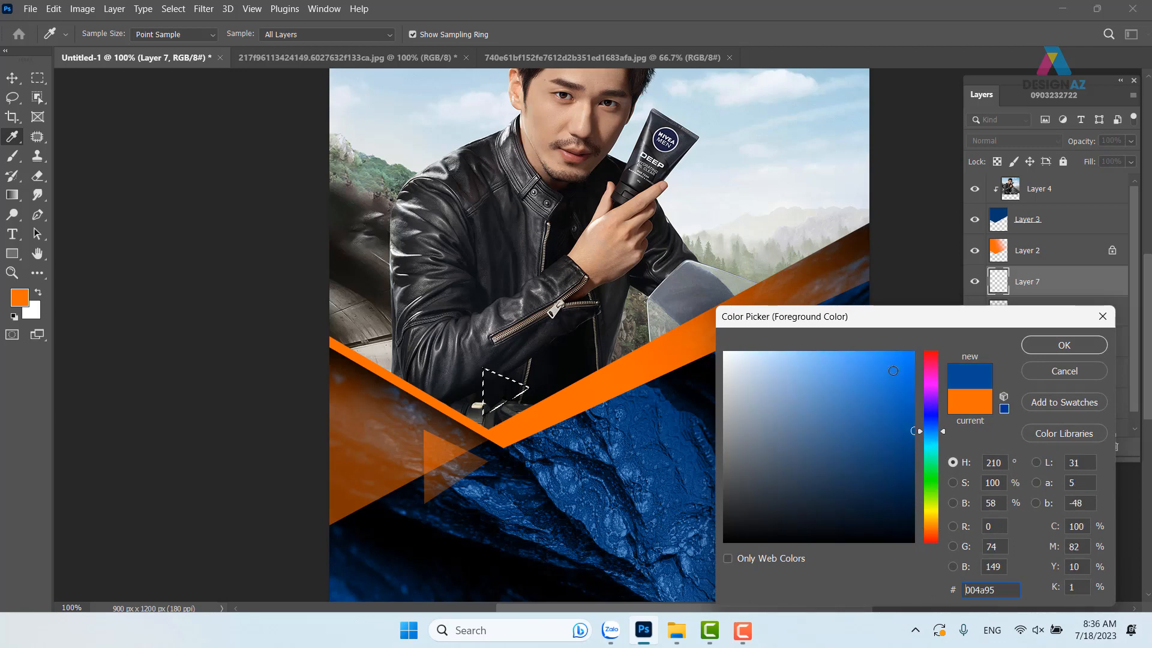
{"action": "left_click", "coordinate": [893, 371]}
{"action": "left_click", "coordinate": [1045, 345]}
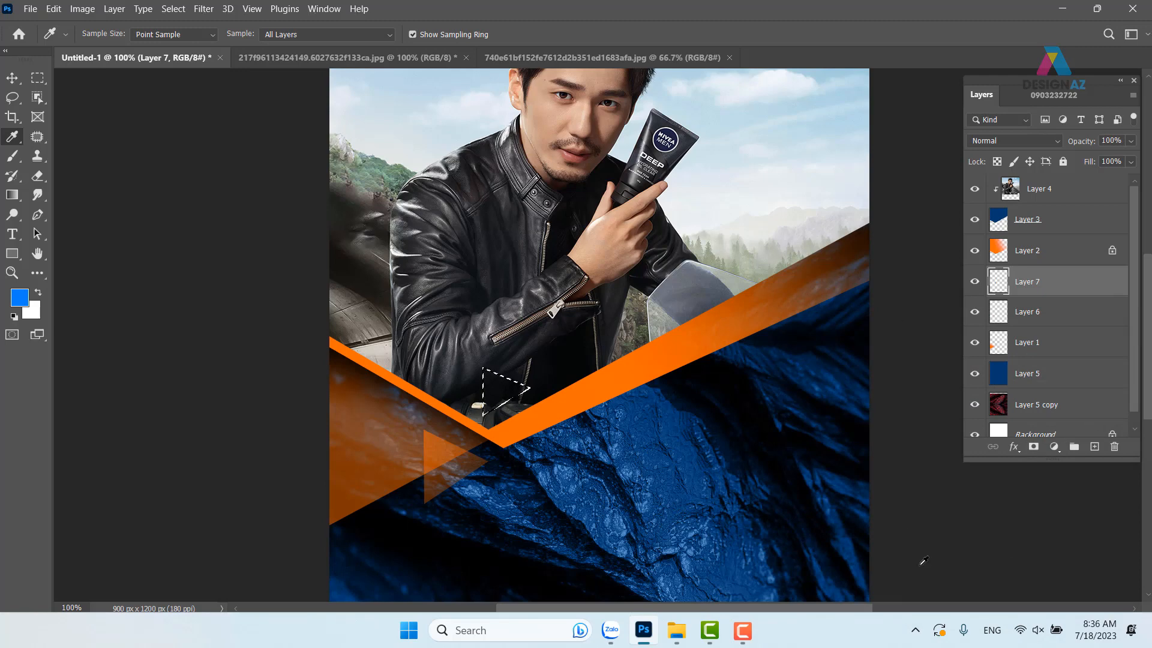
Step: Bring Layer 7 to the top of the layer stack, fill its triangular selection with the blue foreground colour, and deselect
{"action": "left_click", "coordinate": [12, 78]}
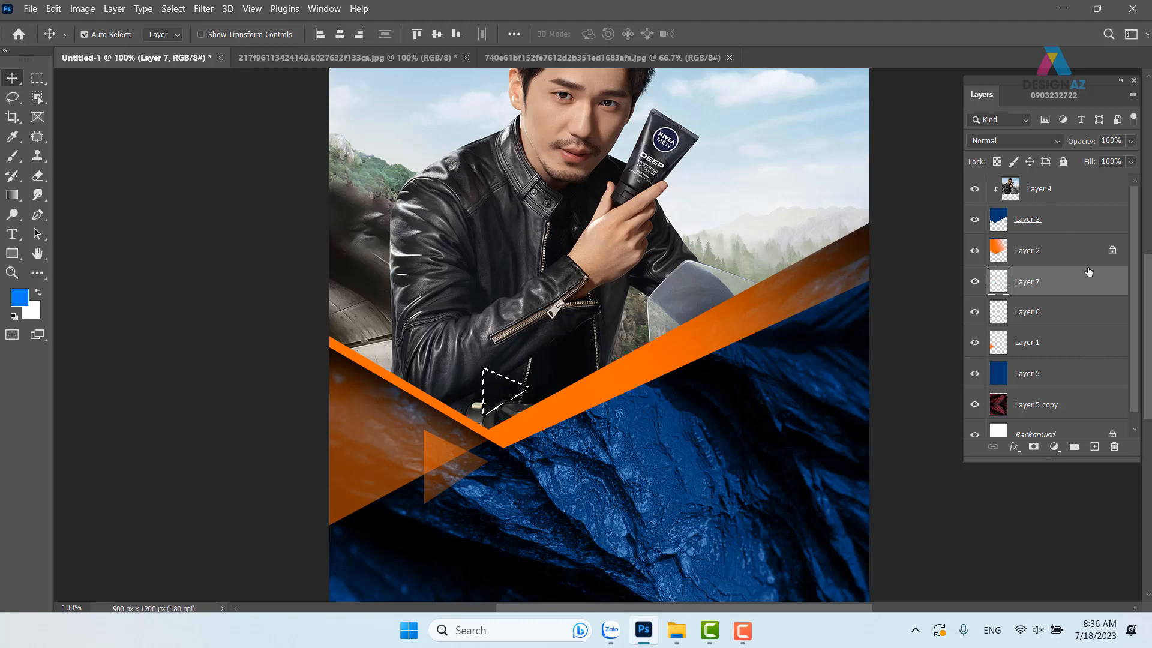
{"action": "key", "text": "ctrl+shift+bracketright"}
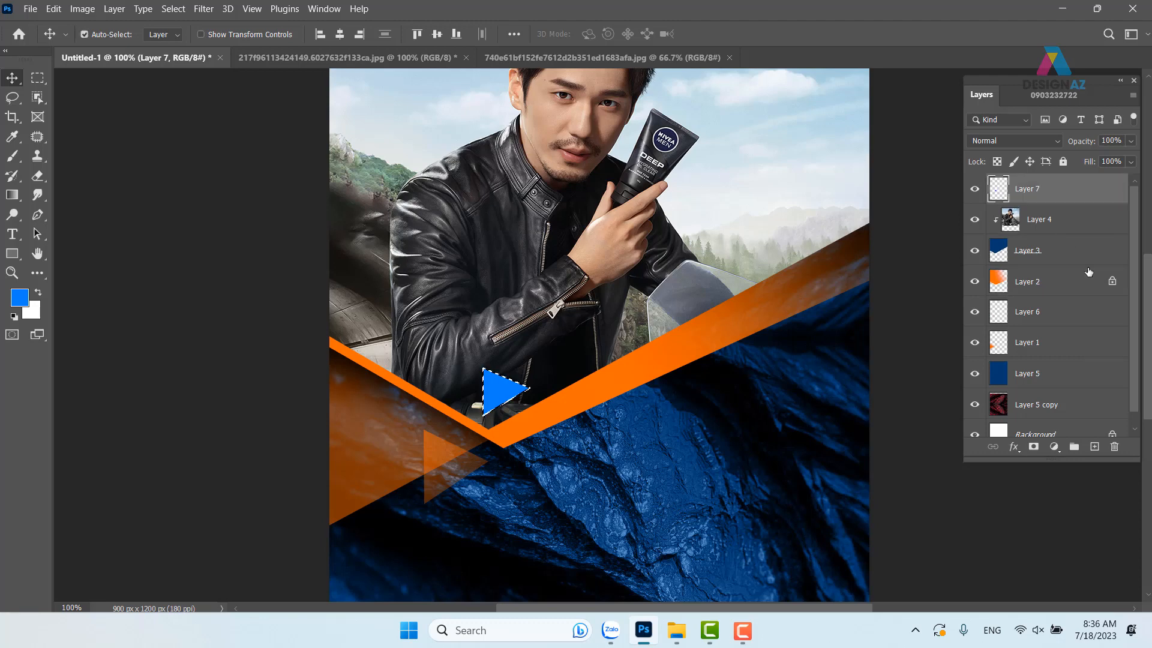
{"action": "key", "text": "ctrl+d"}
Step: Lower the blue triangle's layer opacity to 40%
{"action": "left_click_drag", "start_coordinate": [533, 426], "coordinate": [548, 326]}
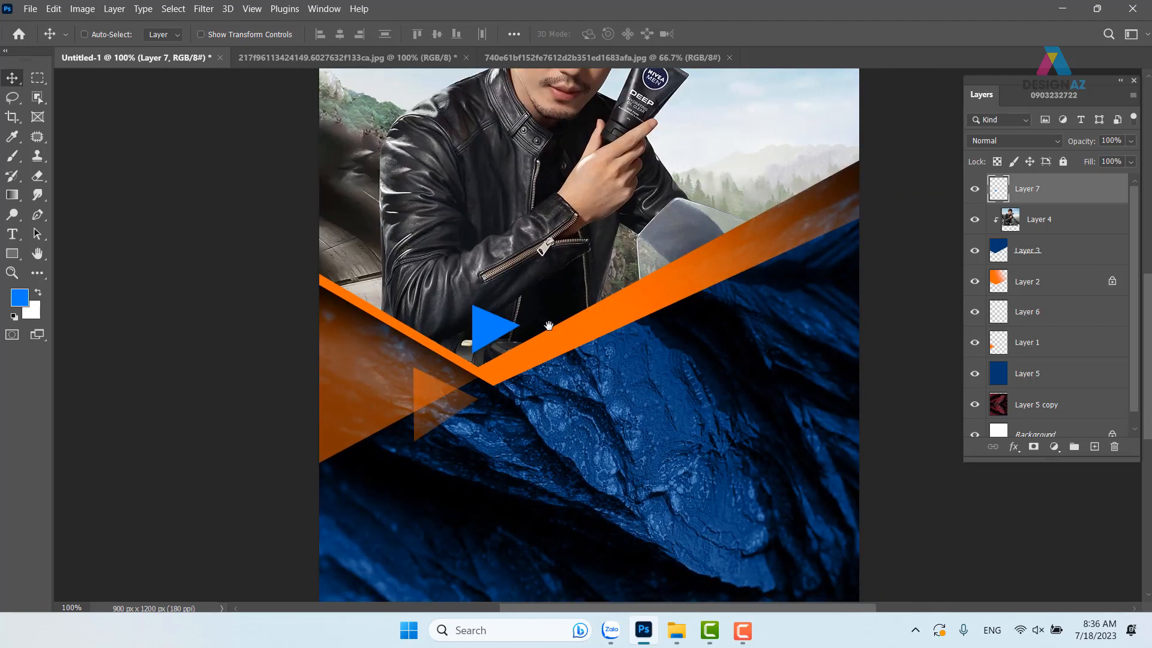
{"action": "key", "text": "7"}
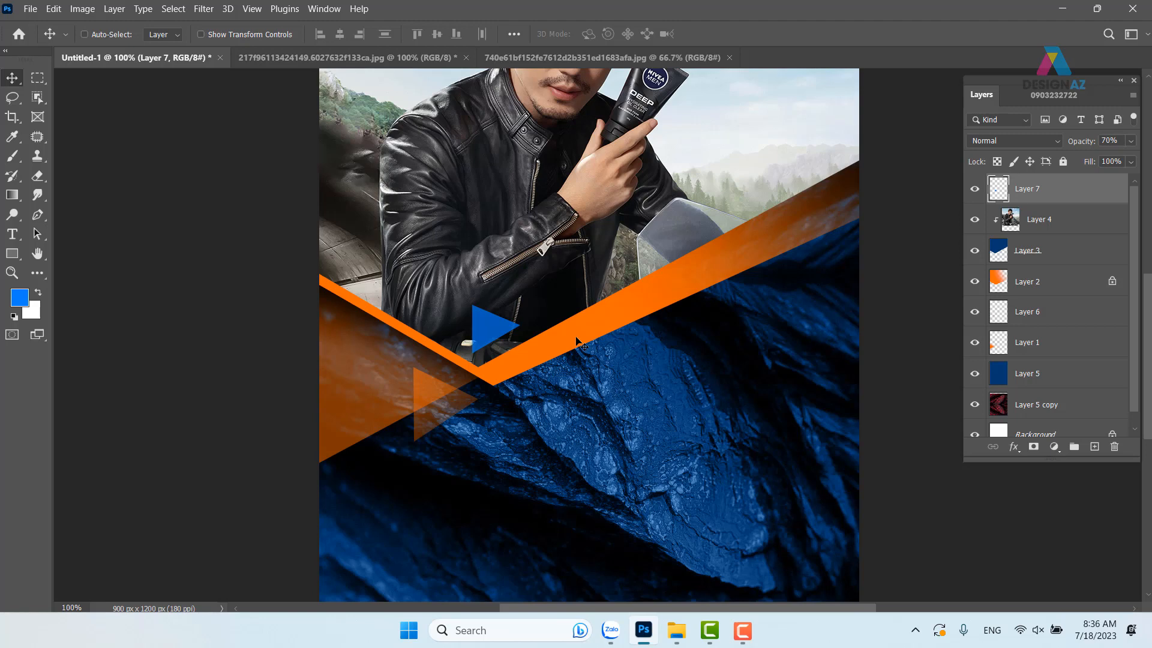
{"action": "key", "text": "4"}
Step: Duplicate the blue triangle on Layer 7 up and to the left, and set the copy's opacity to 70%
{"action": "left_click_drag", "start_coordinate": [681, 349], "coordinate": [593, 393]}
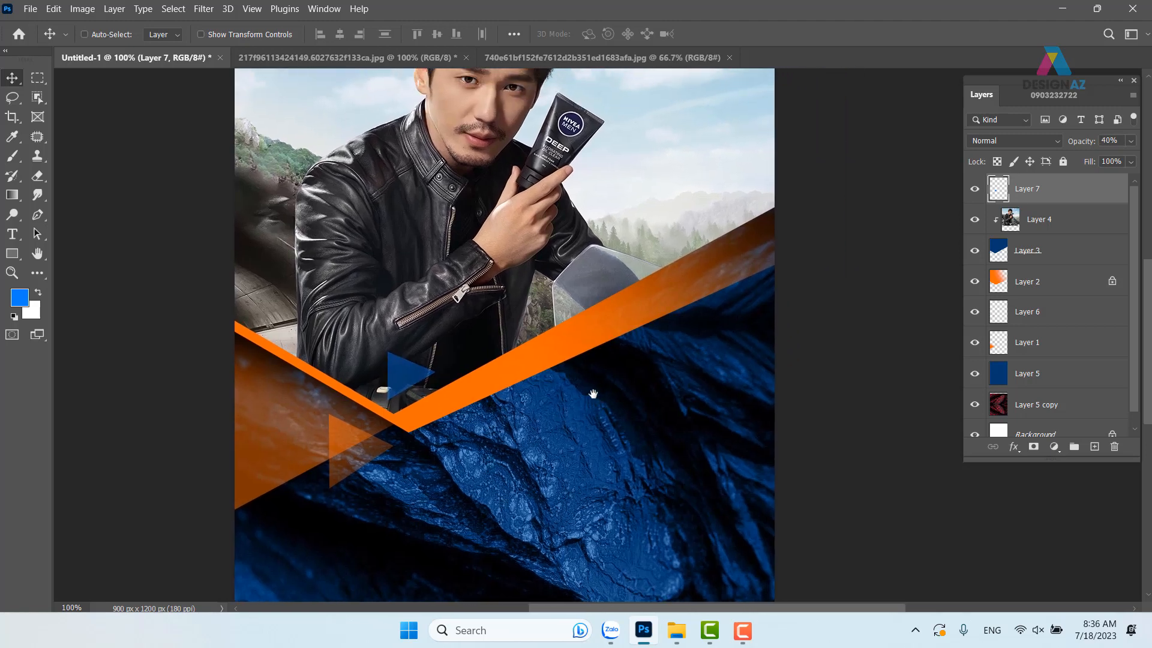
{"action": "left_click_drag", "start_coordinate": [446, 445], "coordinate": [540, 410]}
{"action": "left_click_drag", "start_coordinate": [667, 375], "coordinate": [601, 455]}
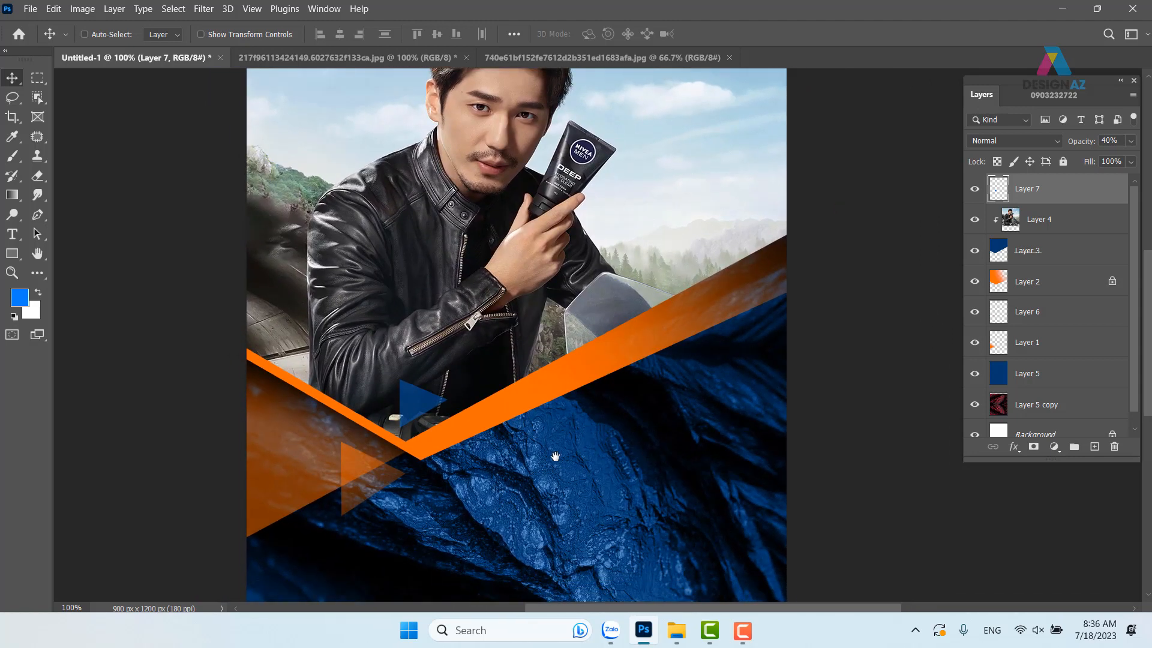
{"action": "right_click", "coordinate": [418, 400]}
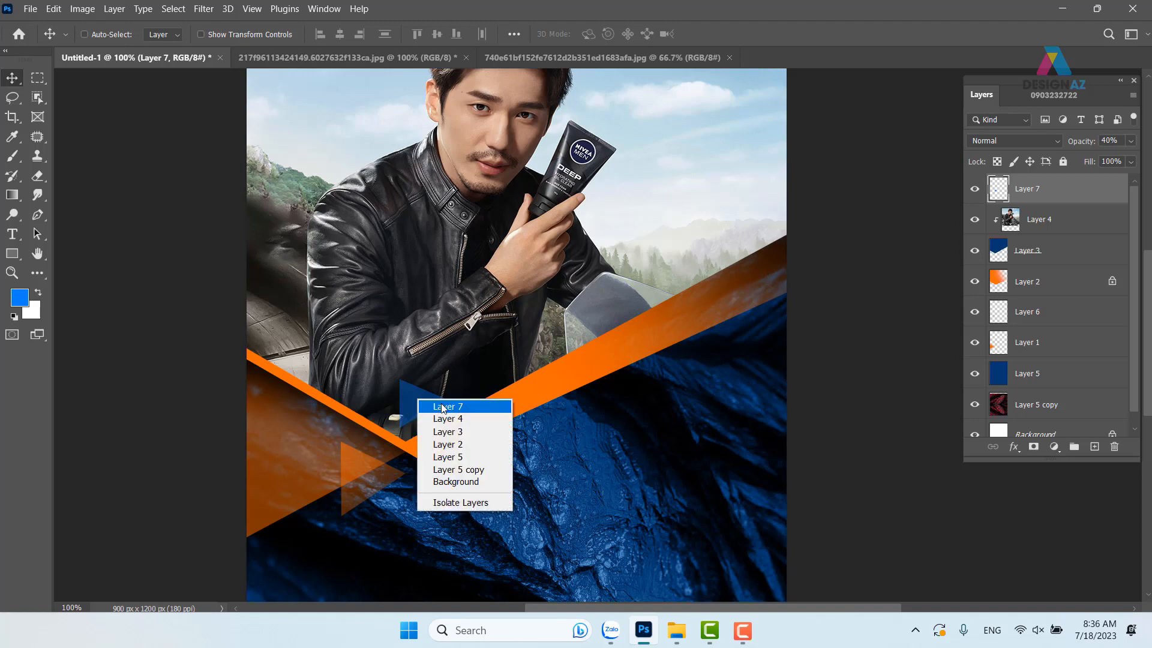
{"action": "left_click", "coordinate": [441, 408]}
{"action": "left_click_drag", "start_coordinate": [419, 404], "coordinate": [381, 387]}
{"action": "key", "text": "ctrl+z"}
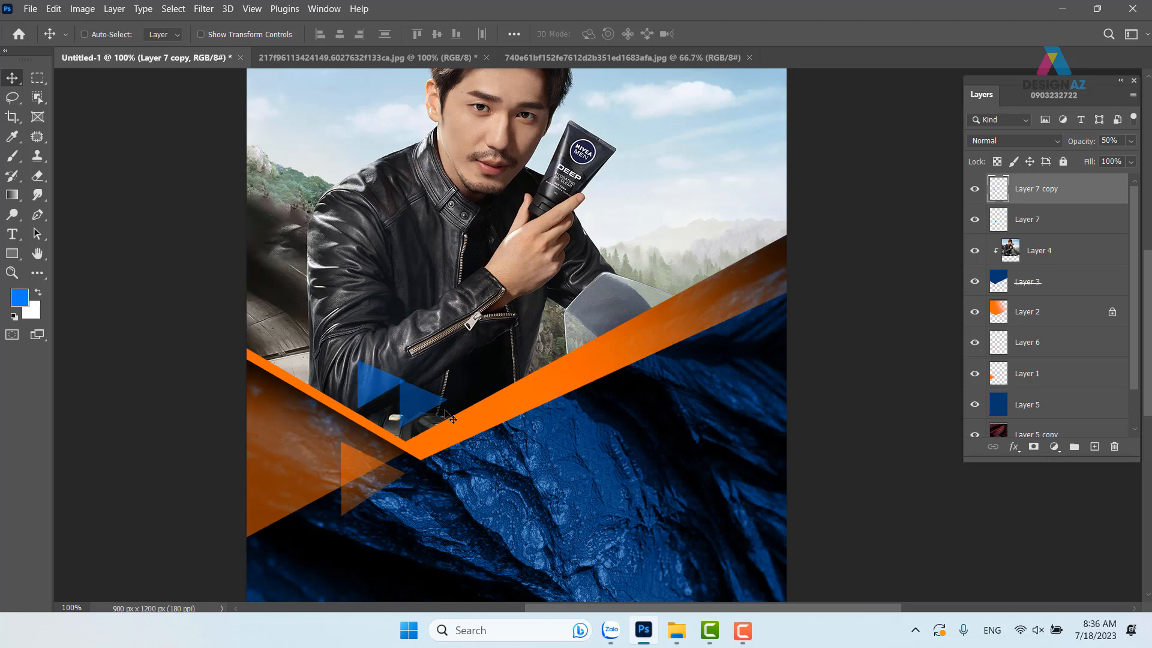
{"action": "key", "text": "7"}
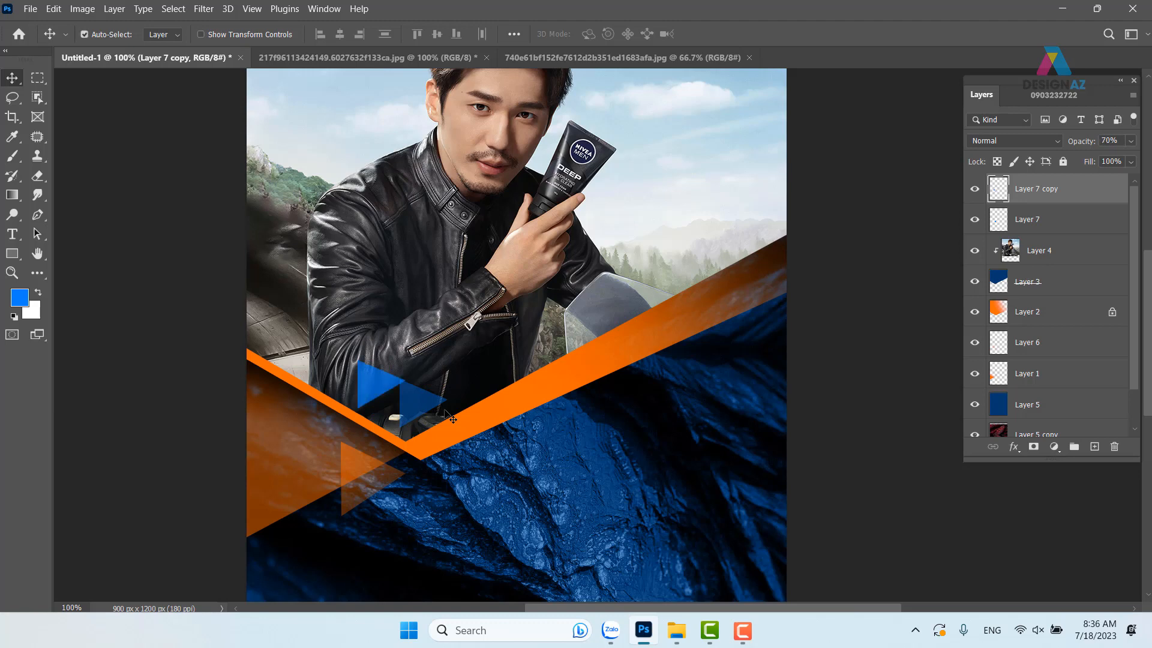
Step: Scale the blue triangle copy down to about half size and place it at the right tip of the original triangle
{"action": "key", "text": "ctrl+t"}
{"action": "left_click_drag", "start_coordinate": [405, 359], "coordinate": [454, 403]}
{"action": "key", "text": "Return"}
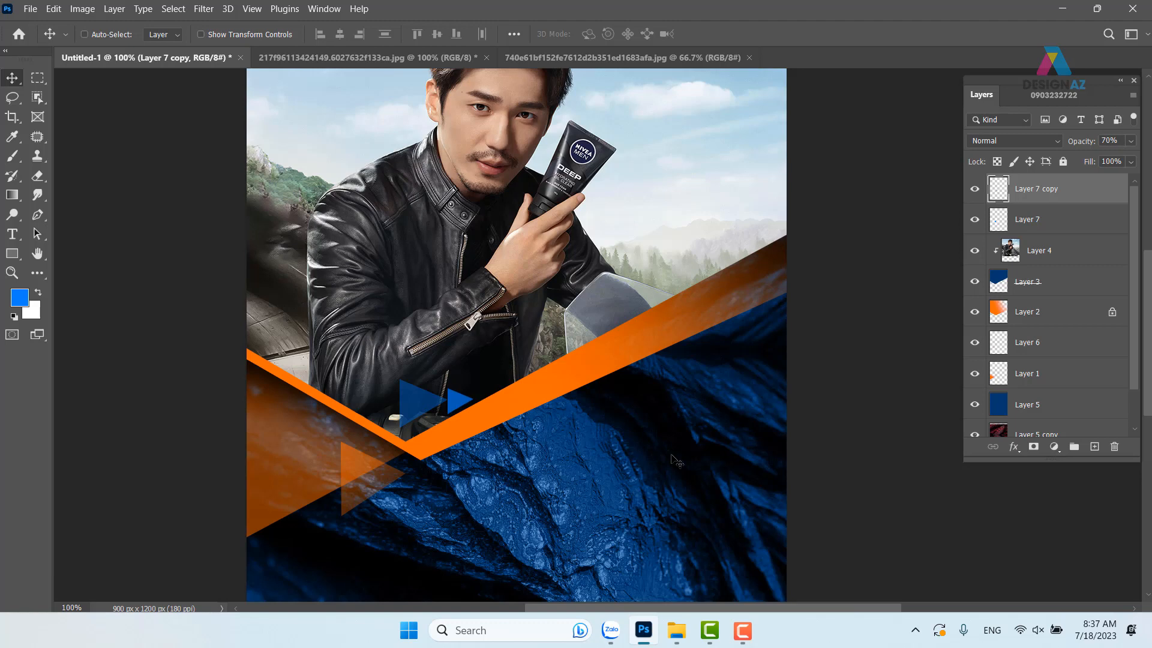
Step: Duplicate the orange triangle on Layer 6, scale the copy to about 47%, and place it against the original's left edge
{"action": "left_click_drag", "start_coordinate": [655, 476], "coordinate": [598, 463]}
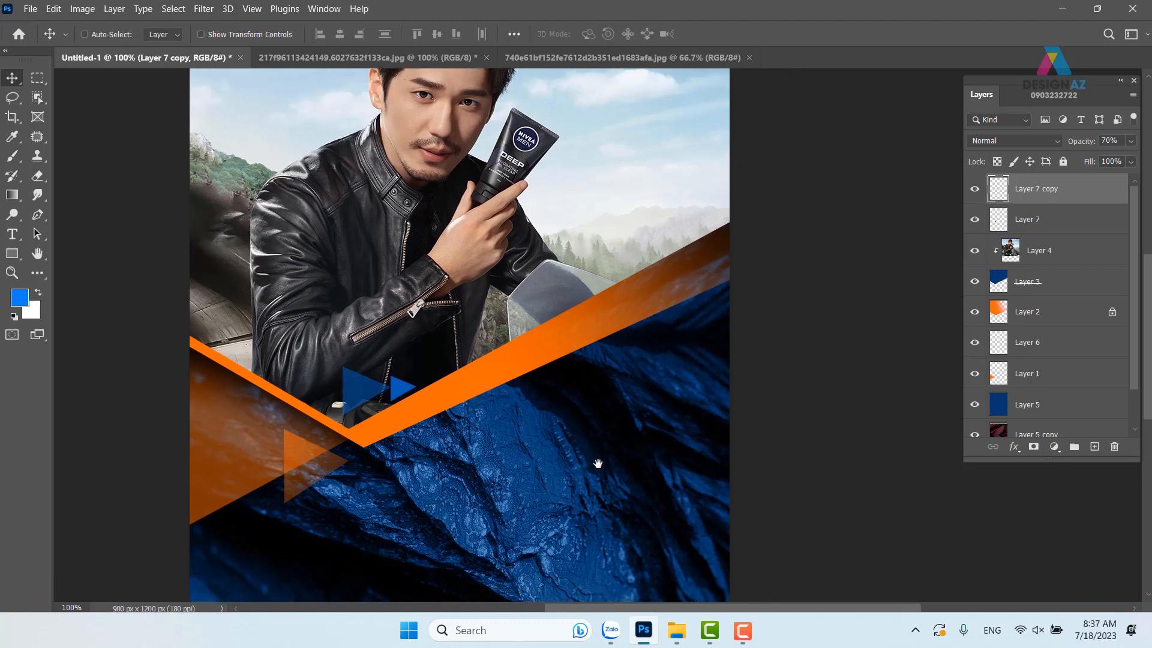
{"action": "right_click", "coordinate": [329, 469]}
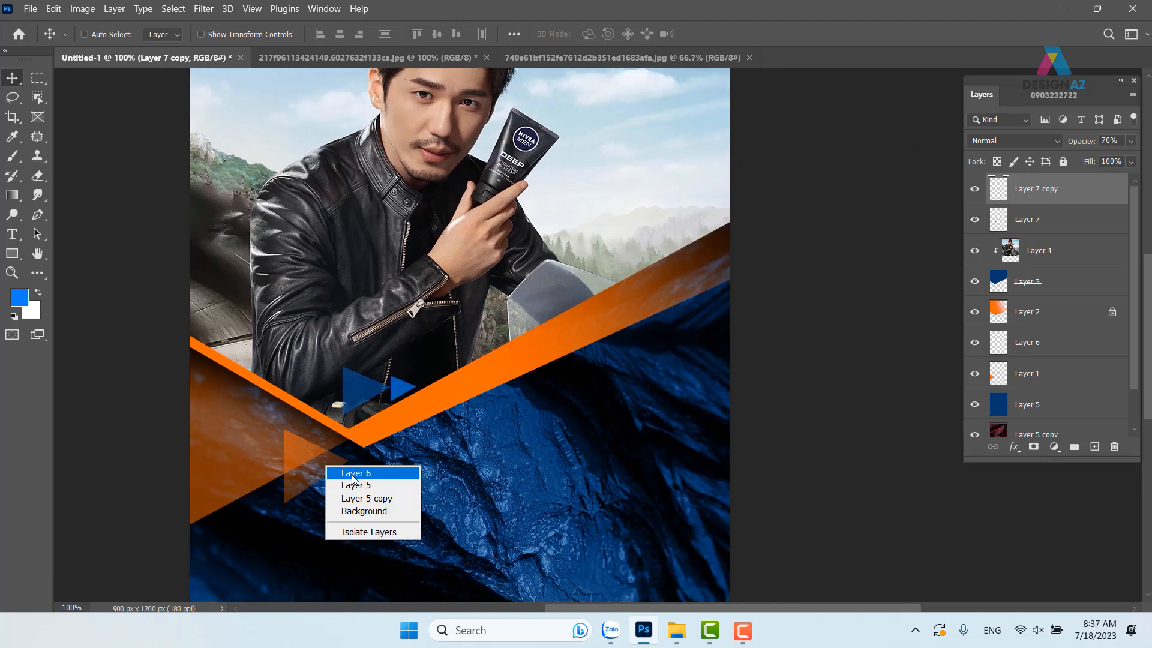
{"action": "left_click", "coordinate": [333, 473]}
{"action": "left_click_drag", "start_coordinate": [324, 478], "coordinate": [232, 465]}
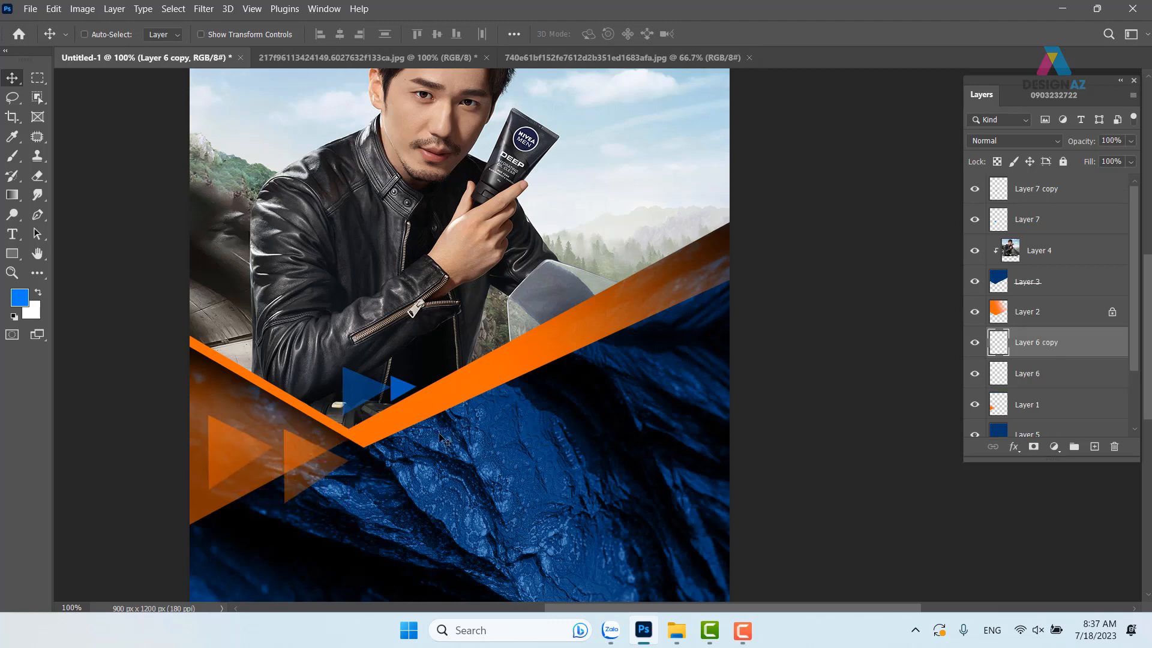
{"action": "key", "text": "ctrl+t"}
{"action": "left_click_drag", "start_coordinate": [267, 414], "coordinate": [224, 442]}
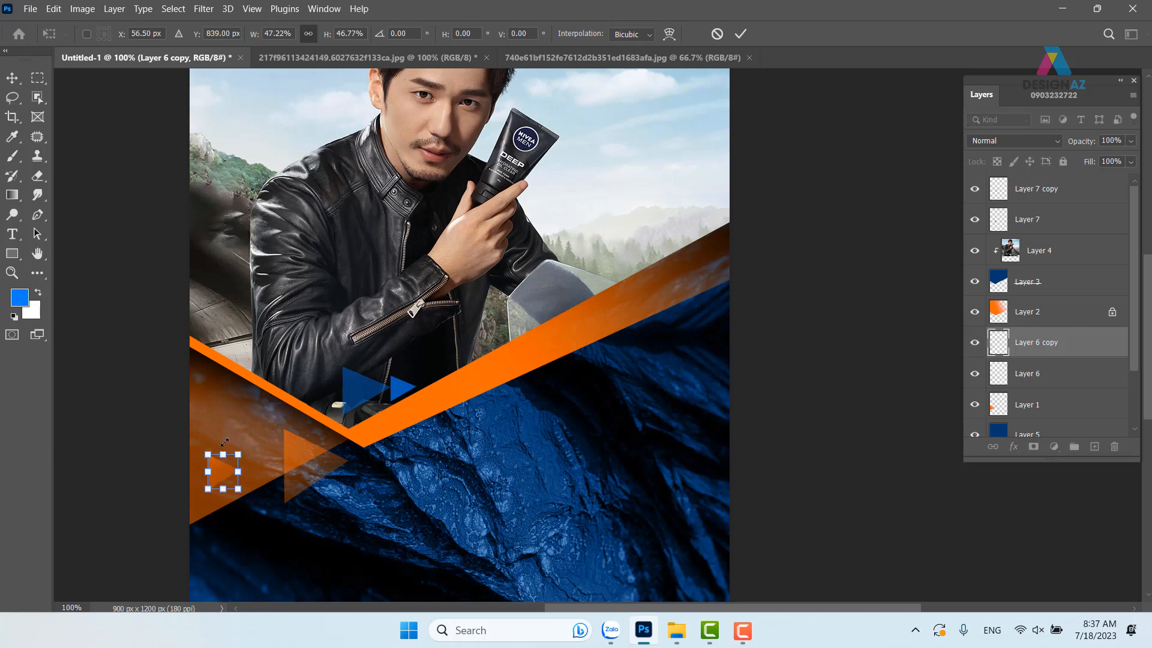
{"action": "key", "text": "Return"}
{"action": "left_click_drag", "start_coordinate": [228, 497], "coordinate": [273, 492]}
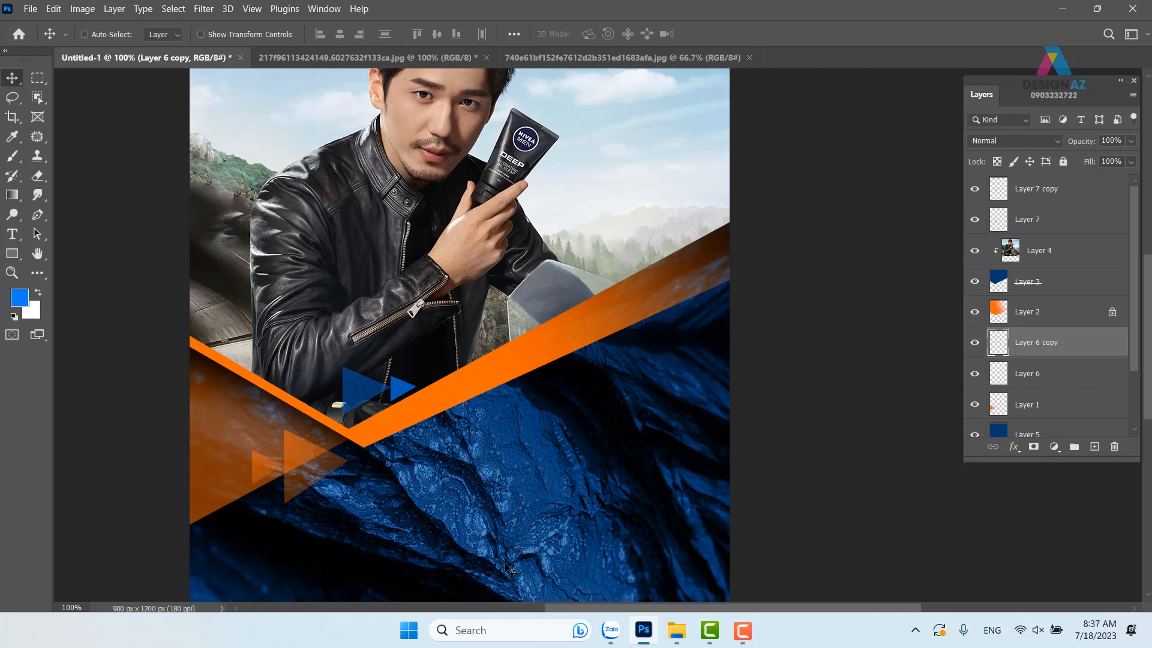
Step: Draw a closed Pen path that runs just below the orange V band's lower edge and encloses the whole photo above it
{"action": "left_click_drag", "start_coordinate": [567, 442], "coordinate": [680, 482]}
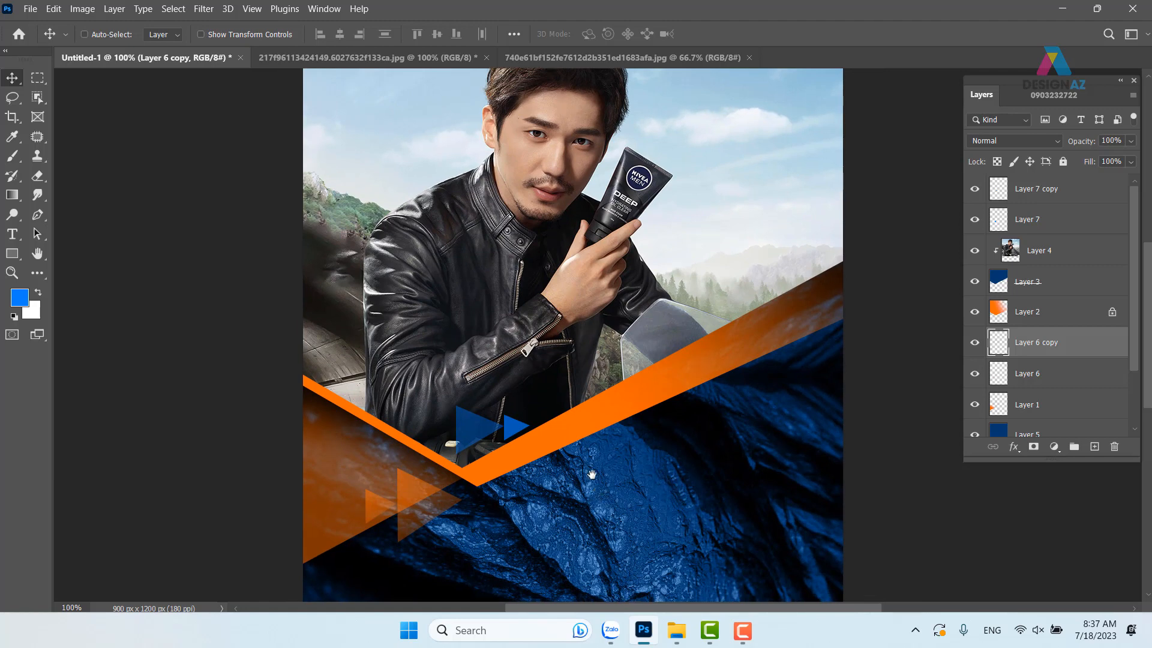
{"action": "left_click_drag", "start_coordinate": [591, 476], "coordinate": [561, 424]}
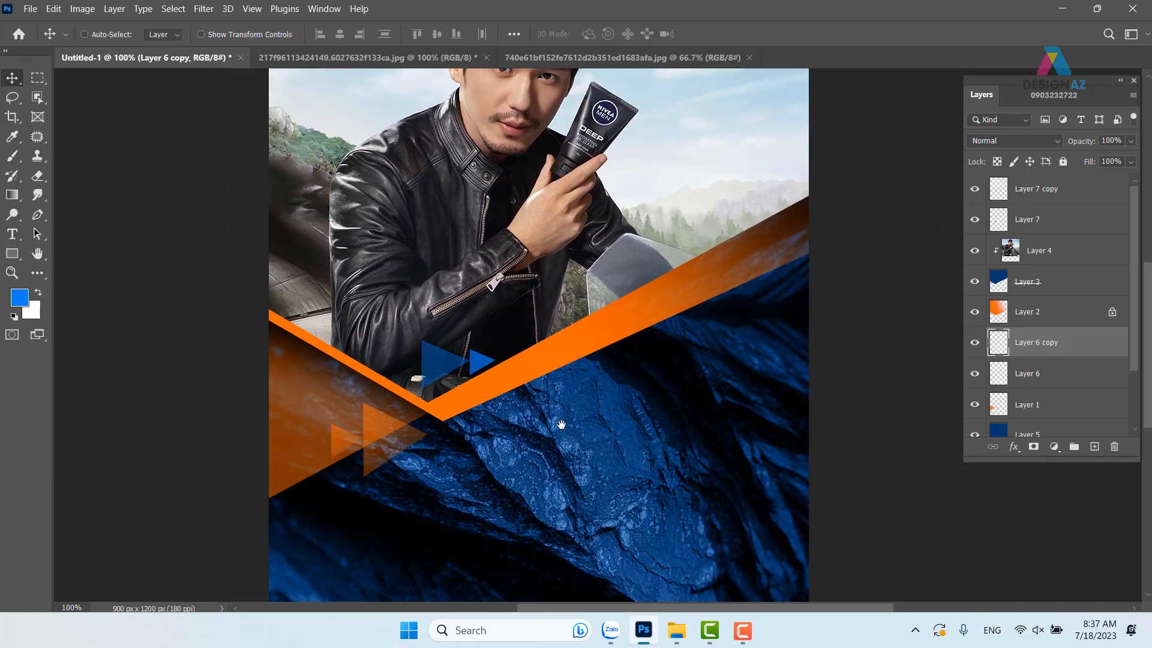
{"action": "key", "text": "p"}
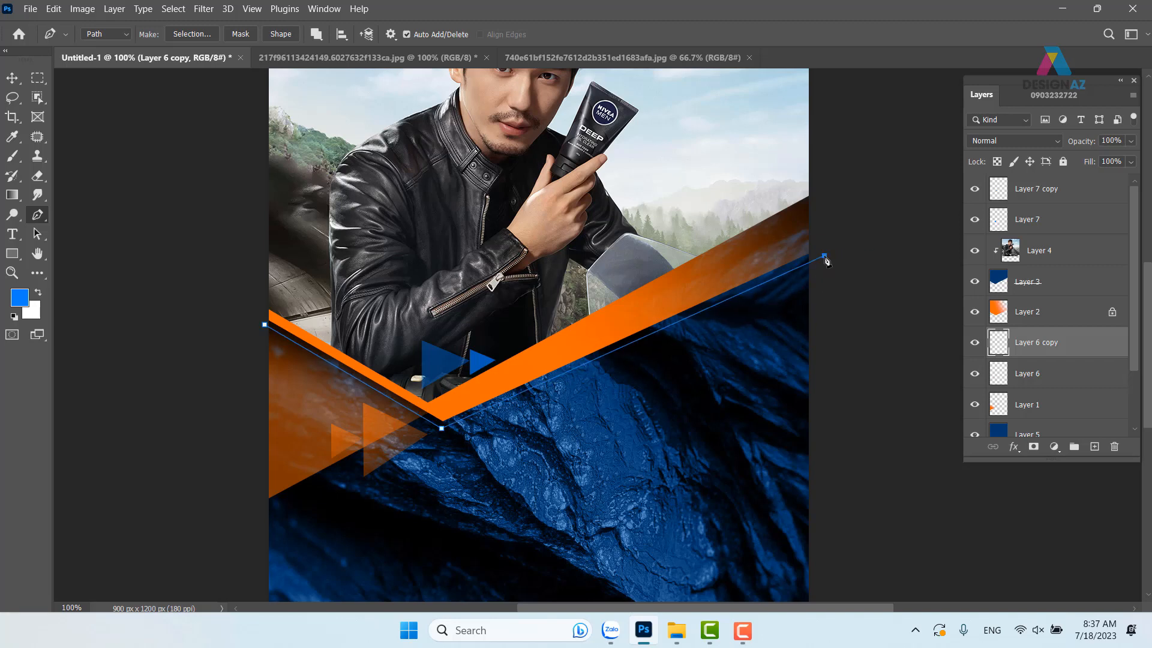
{"action": "left_click_drag", "start_coordinate": [845, 222], "coordinate": [831, 397]}
{"action": "left_click", "coordinate": [815, 99]}
{"action": "left_click", "coordinate": [199, 99]}
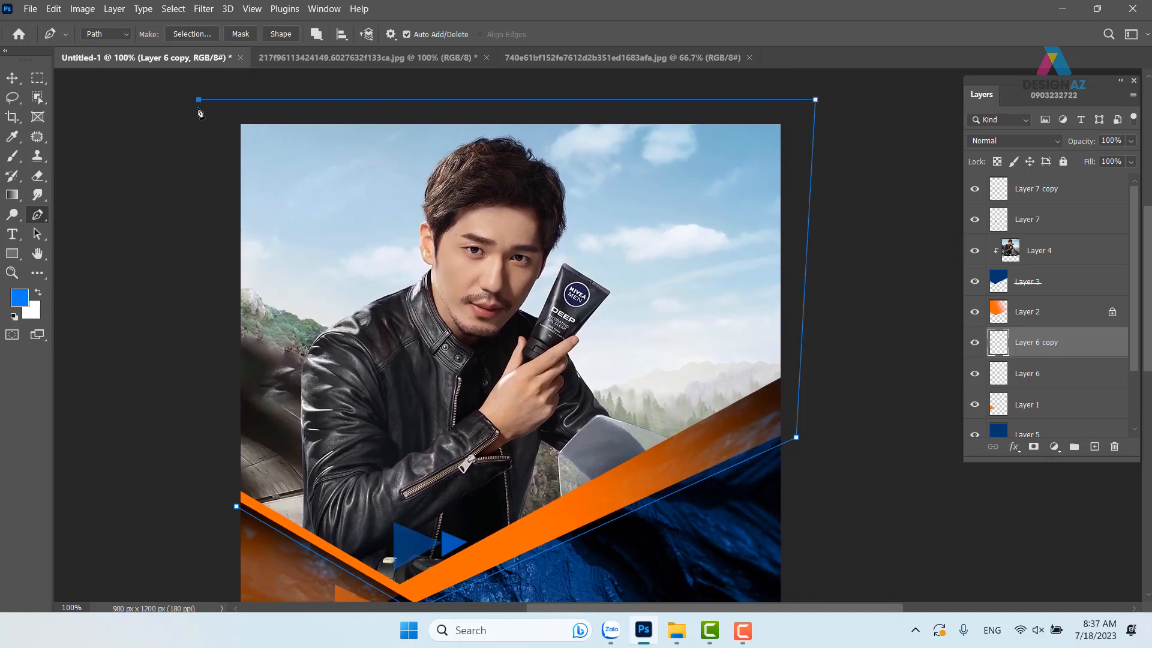
{"action": "left_click", "coordinate": [235, 506]}
Step: Convert the path around the photo to a selection and add a new layer above Layer 6 copy
{"action": "left_click_drag", "start_coordinate": [631, 399], "coordinate": [607, 260]}
{"action": "key", "text": "ctrl+Return"}
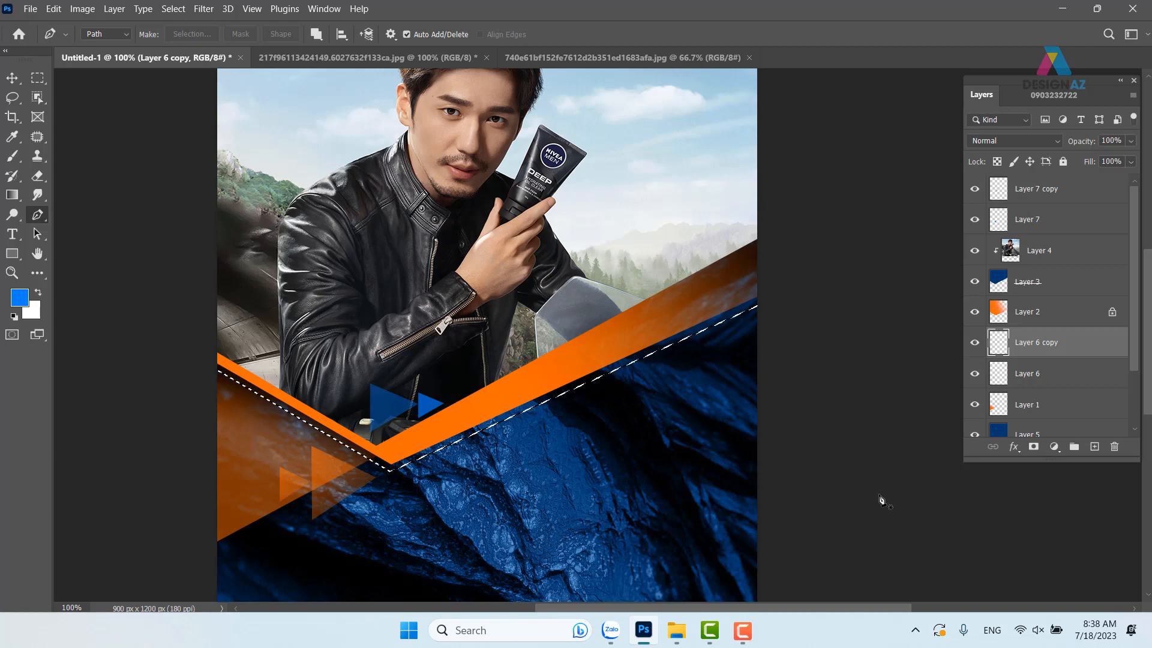
{"action": "left_click", "coordinate": [1095, 447]}
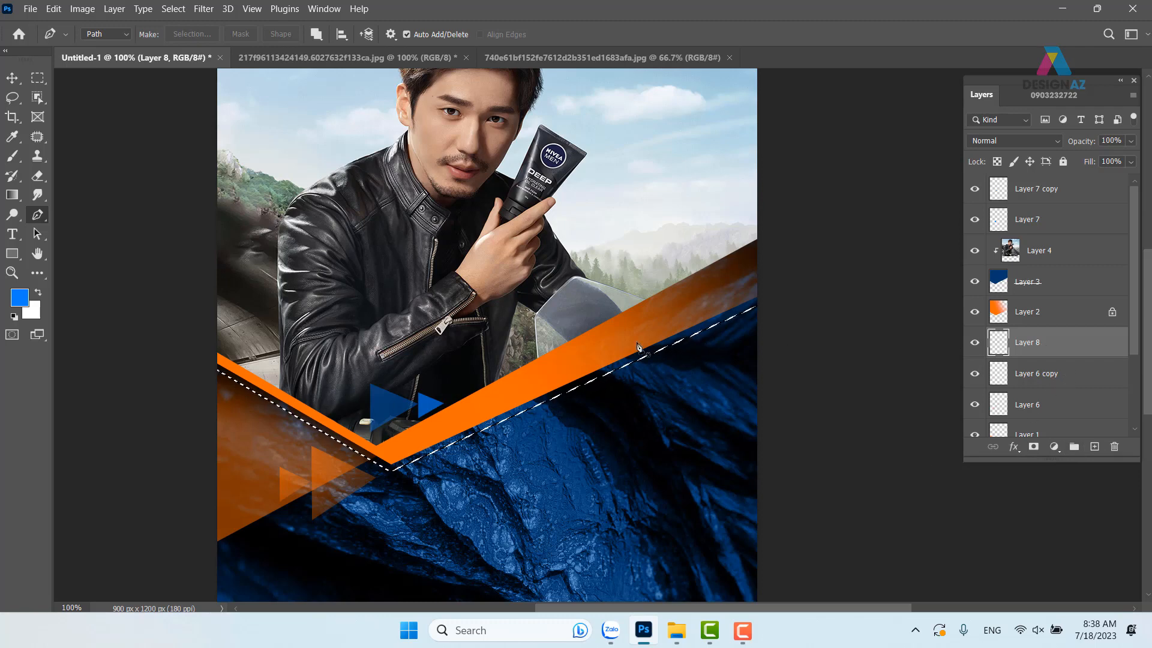
Step: Stroke the selection on Layer 8 with a centred 2 px line in the band's orange (#ff6c00) and deselect
{"action": "key", "text": "m"}
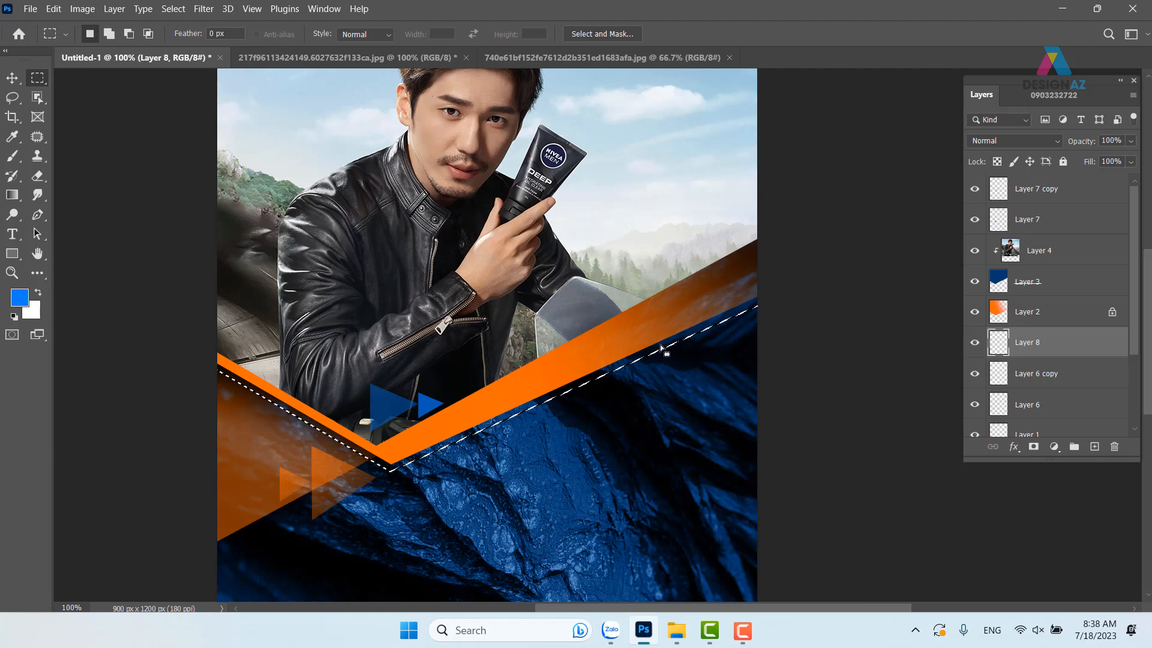
{"action": "right_click", "coordinate": [661, 344]}
{"action": "left_click", "coordinate": [684, 243]}
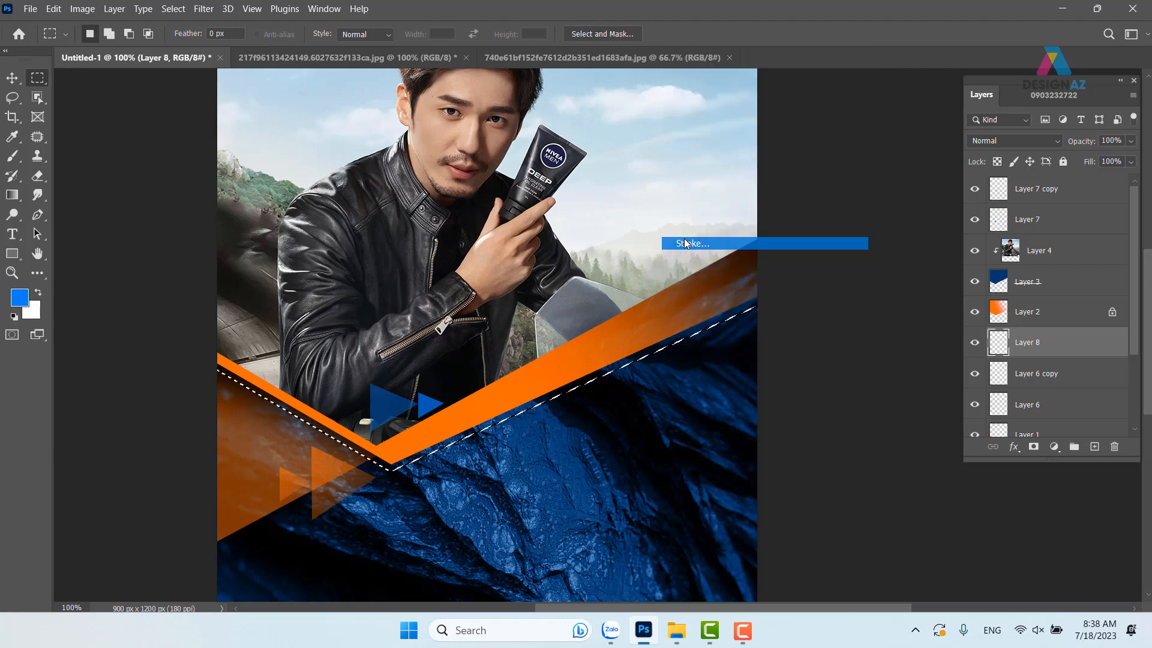
{"action": "left_click", "coordinate": [510, 183]}
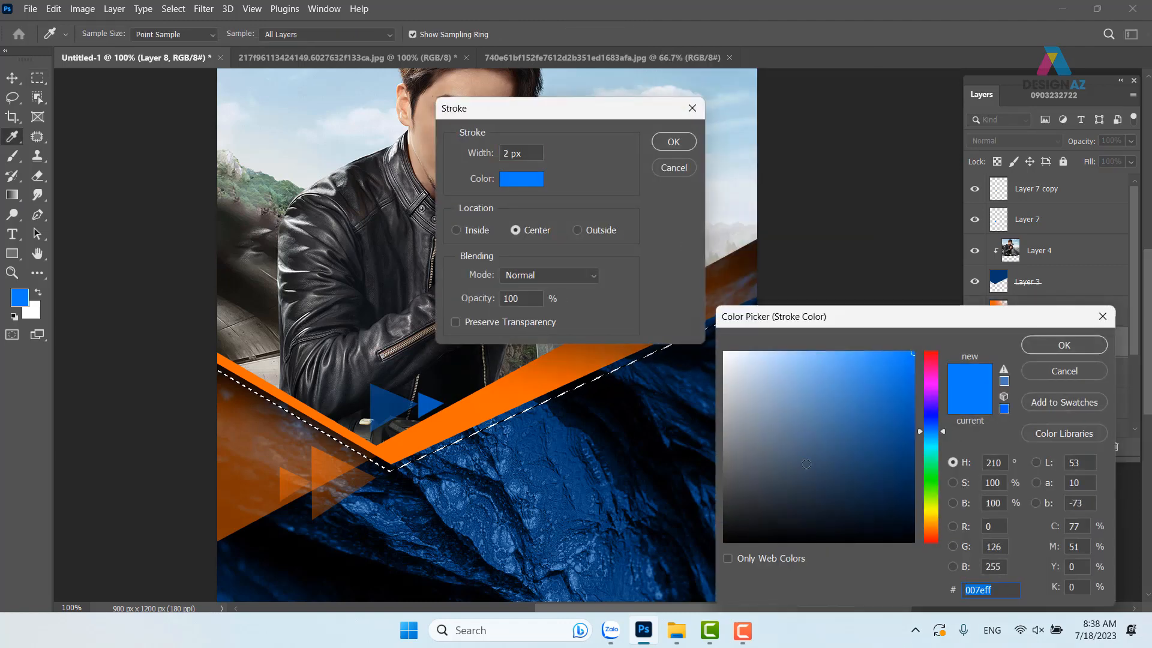
{"action": "left_click", "coordinate": [653, 354]}
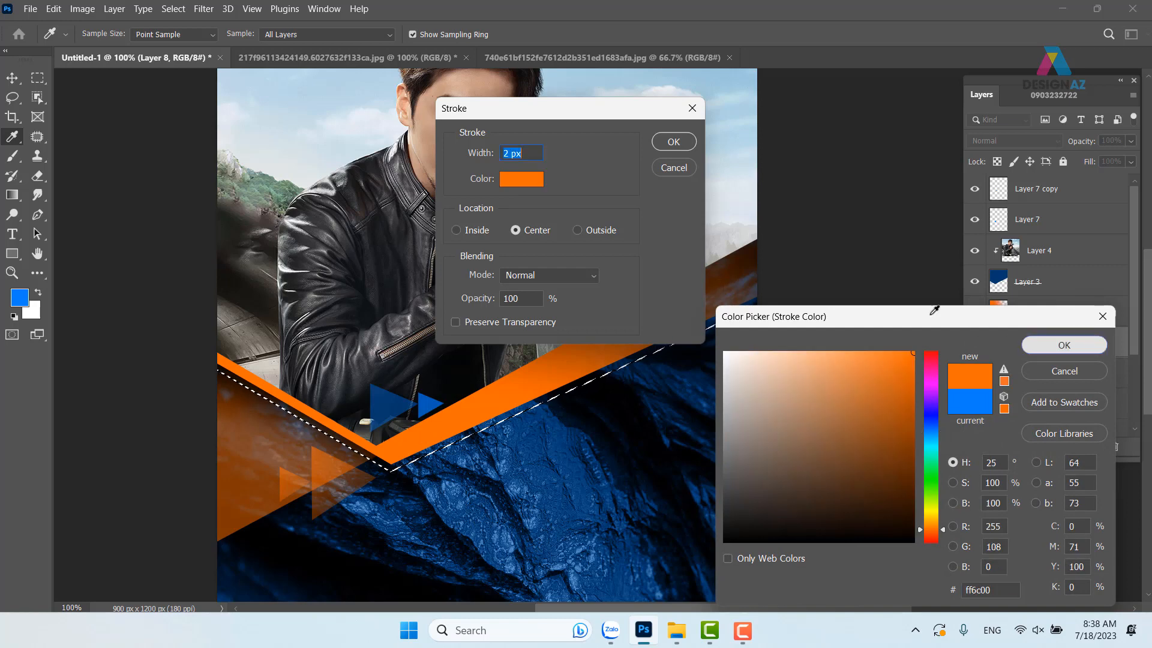
{"action": "left_click", "coordinate": [1064, 345]}
{"action": "left_click", "coordinate": [675, 144]}
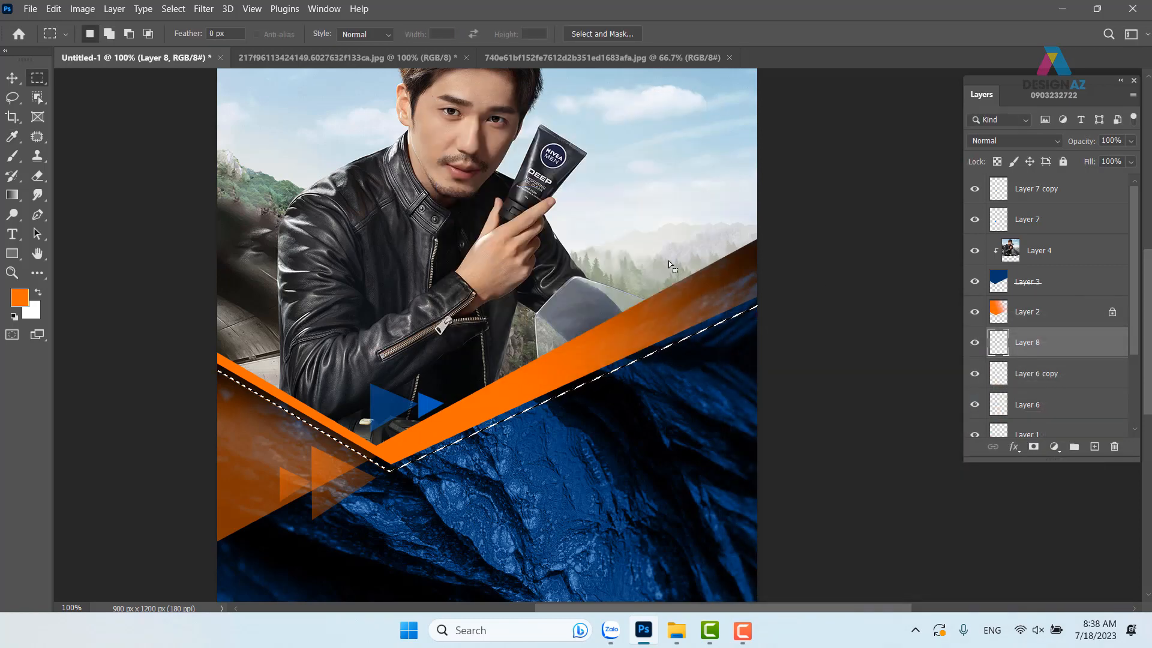
{"action": "key", "text": "v"}
{"action": "key", "text": "ctrl+d"}
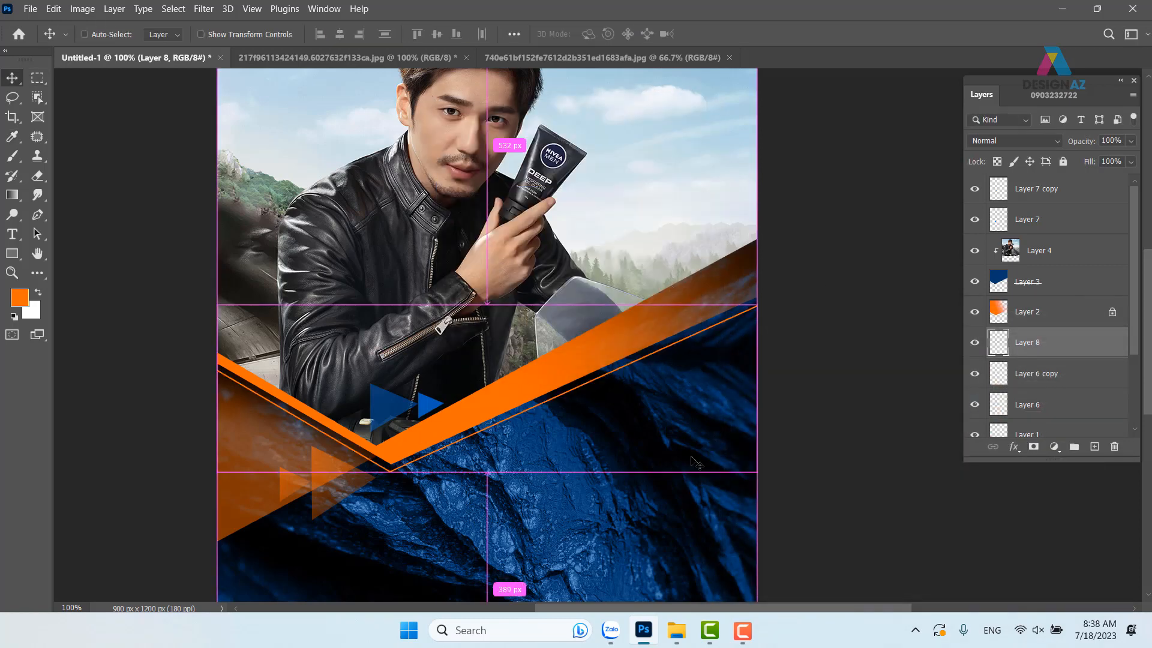
Step: Fade the right end of the thin orange line by deleting it within a rectangular selection feathered by 150 pixels, and deselect
{"action": "left_click_drag", "start_coordinate": [828, 484], "coordinate": [837, 457]}
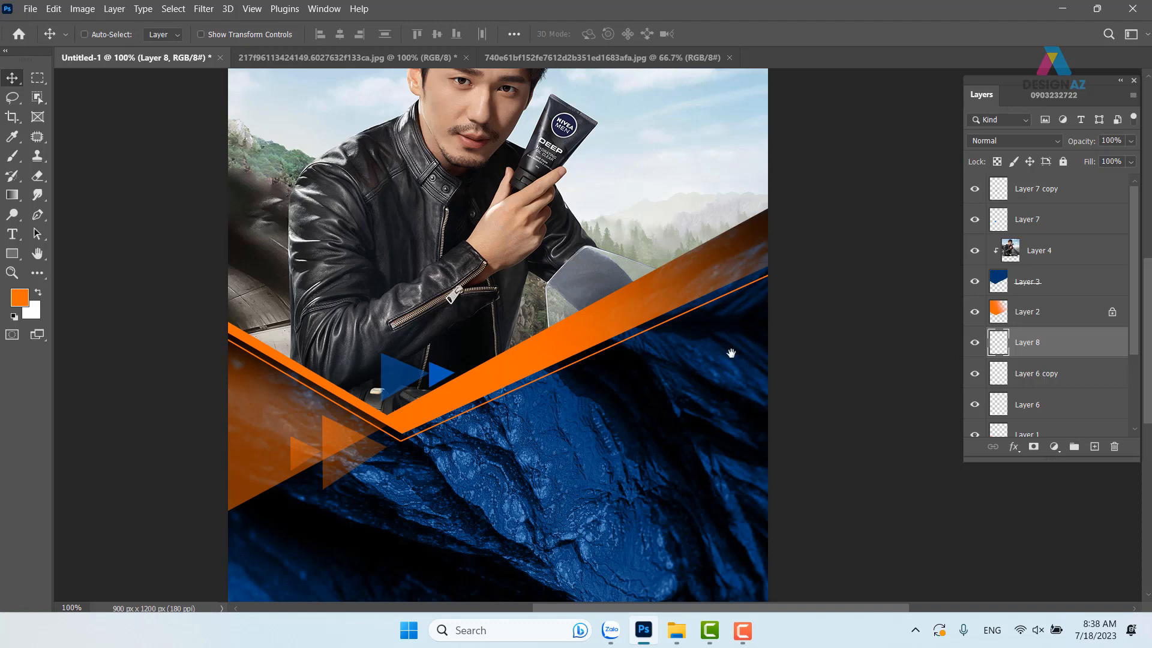
{"action": "left_click_drag", "start_coordinate": [731, 352], "coordinate": [586, 434]}
{"action": "key", "text": "m"}
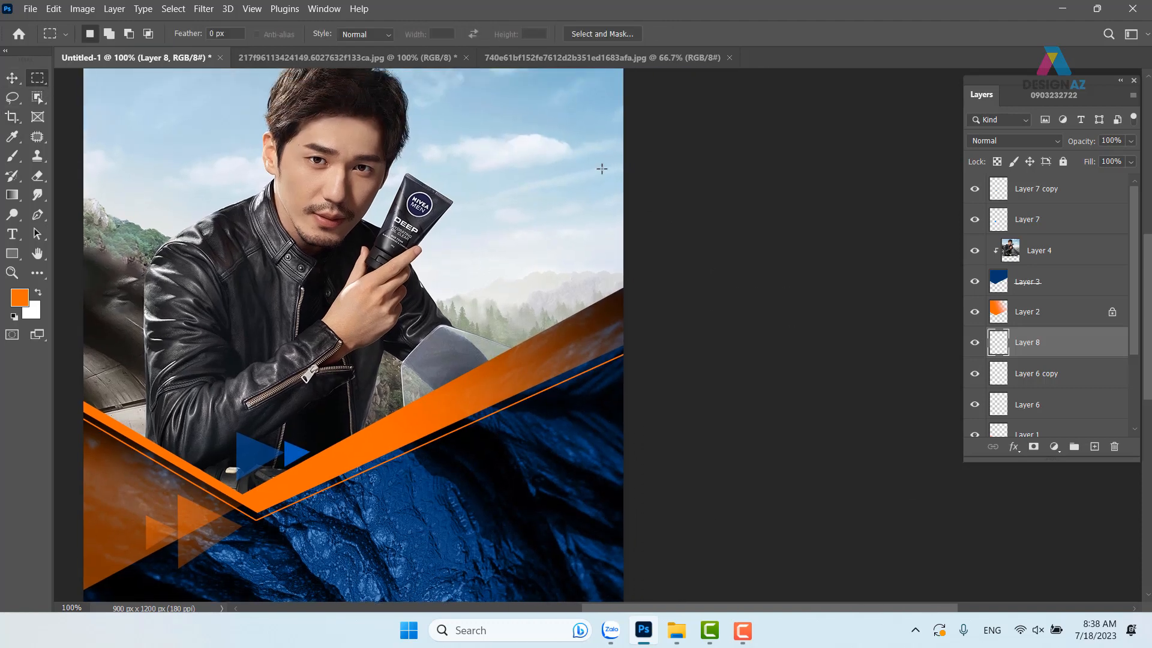
{"action": "left_click_drag", "start_coordinate": [511, 135], "coordinate": [868, 504]}
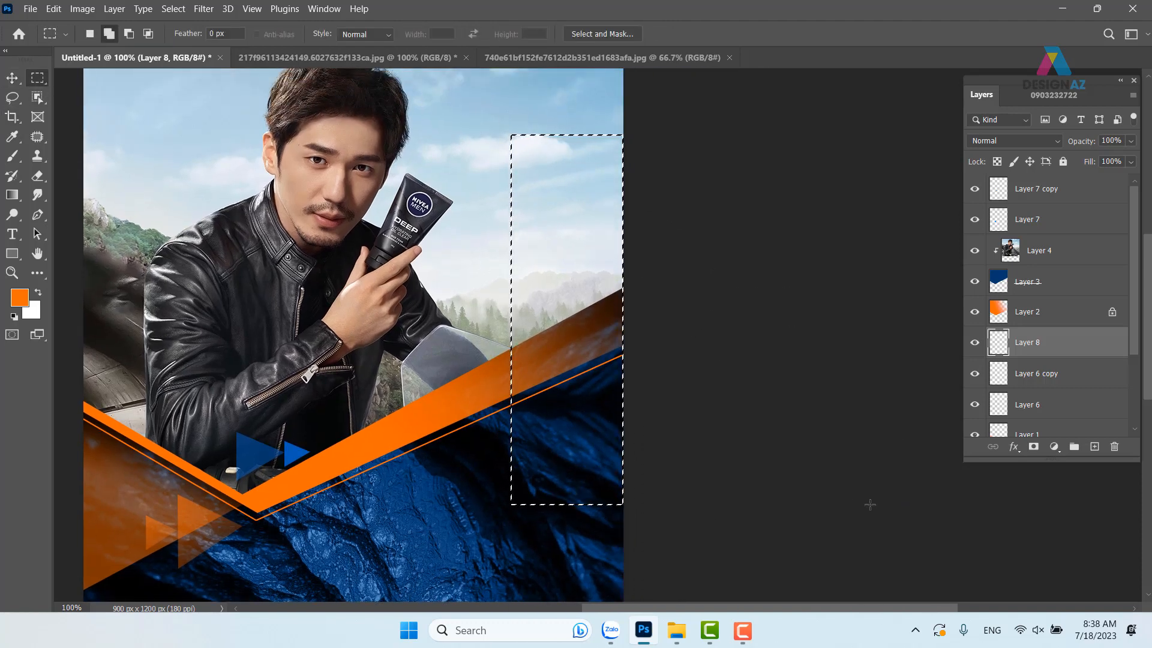
{"action": "key", "text": "shift+F6"}
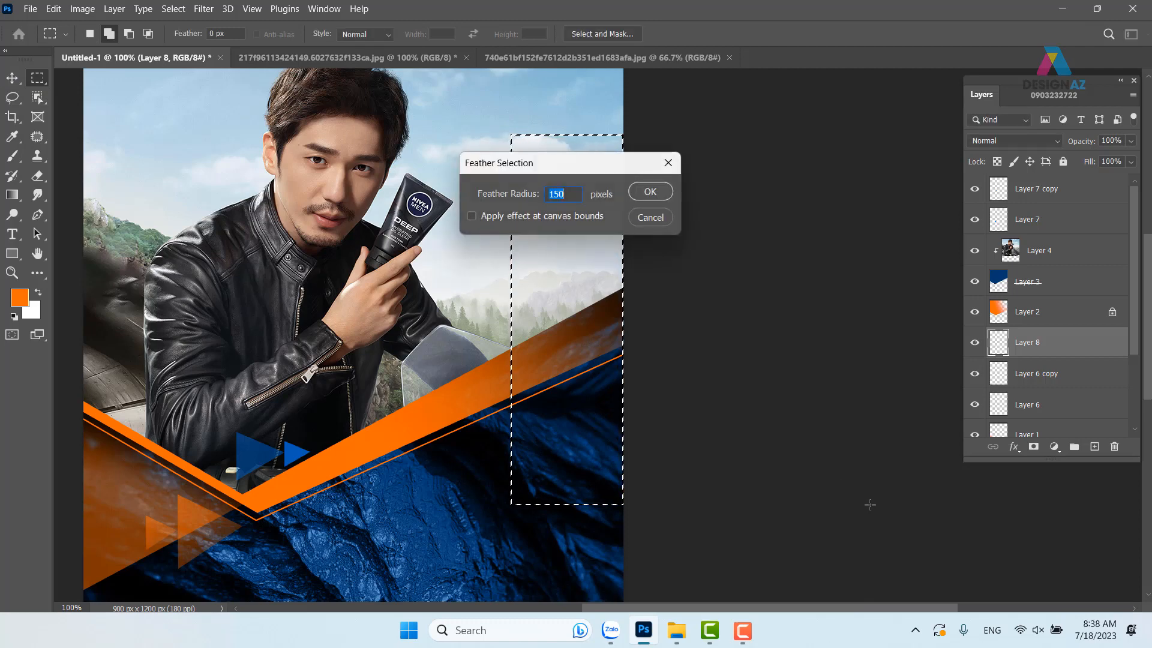
{"action": "key", "text": "Return"}
{"action": "key", "text": "v"}
{"action": "key", "text": "ctrl+d"}
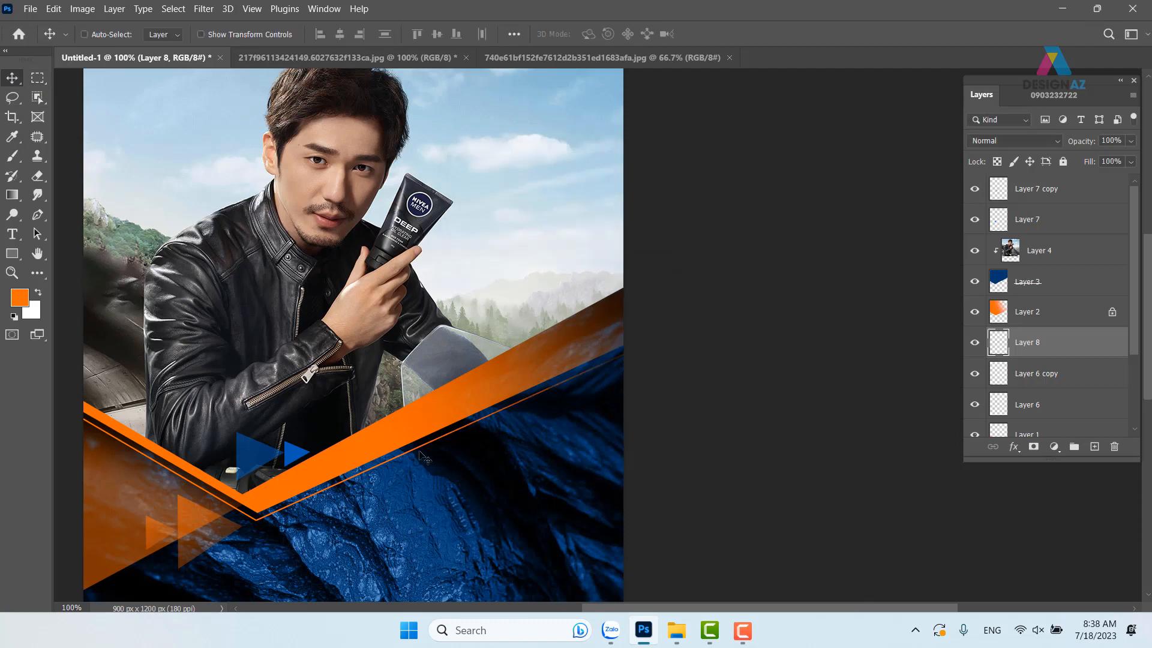
Step: Draw a closed Pen path rising diagonally from the poster's left edge to above the orange band's right arm, and load it as a selection on a new layer
{"action": "left_click_drag", "start_coordinate": [293, 505], "coordinate": [562, 427]}
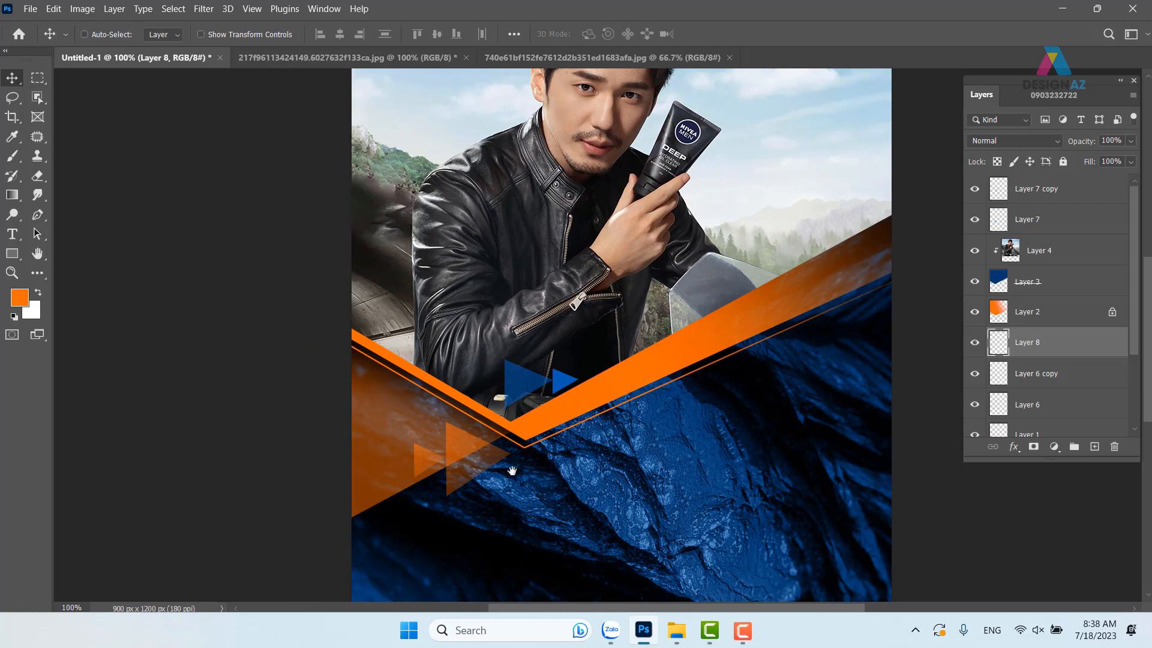
{"action": "left_click_drag", "start_coordinate": [659, 477], "coordinate": [641, 456]}
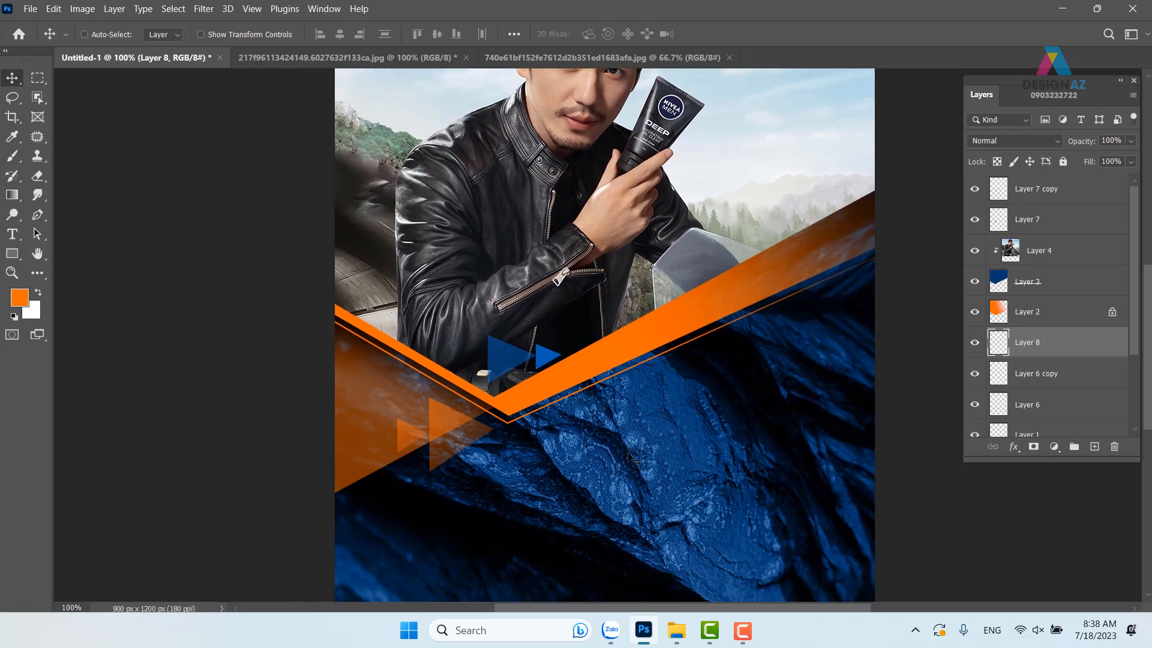
{"action": "key", "text": "p"}
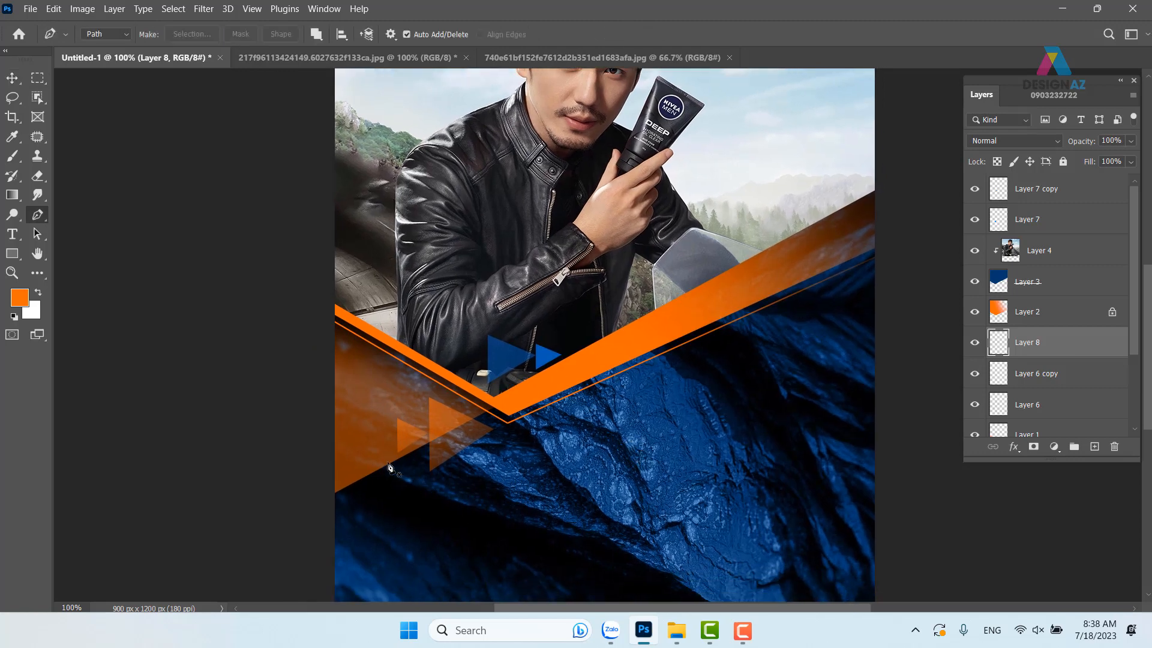
{"action": "left_click", "coordinate": [330, 478]}
{"action": "left_click_drag", "start_coordinate": [682, 204], "coordinate": [737, 350]}
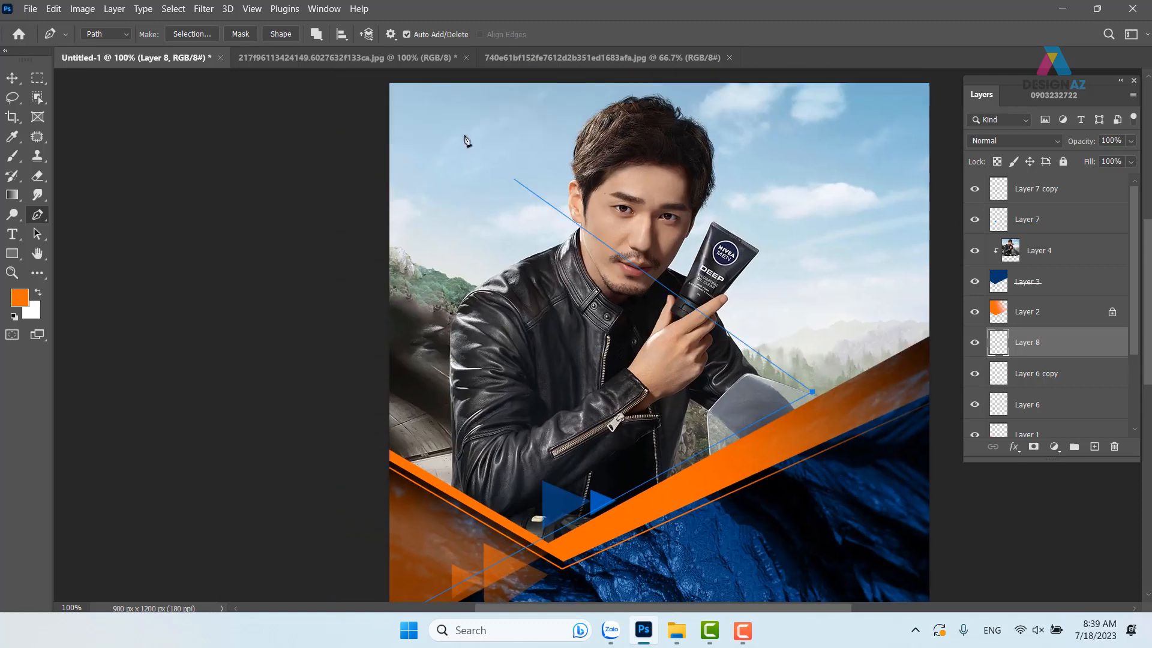
{"action": "left_click", "coordinate": [365, 95]}
{"action": "left_click", "coordinate": [286, 427]}
{"action": "left_click_drag", "start_coordinate": [239, 470], "coordinate": [256, 204]}
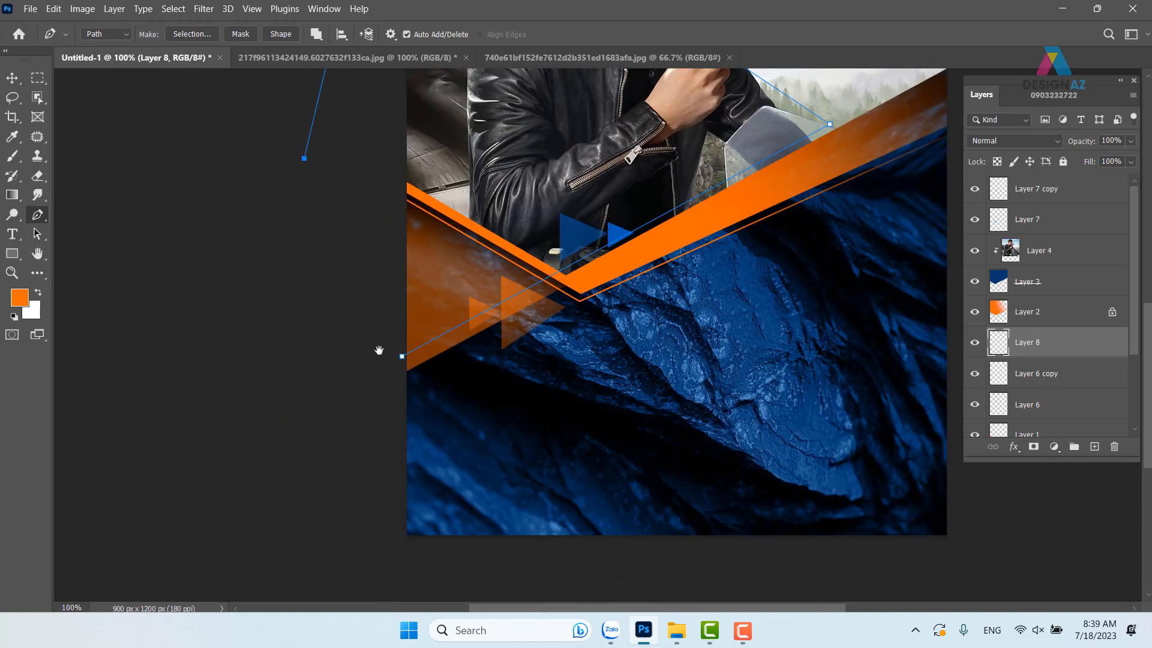
{"action": "left_click_drag", "start_coordinate": [379, 350], "coordinate": [379, 343]}
{"action": "left_click_drag", "start_coordinate": [732, 340], "coordinate": [597, 471]}
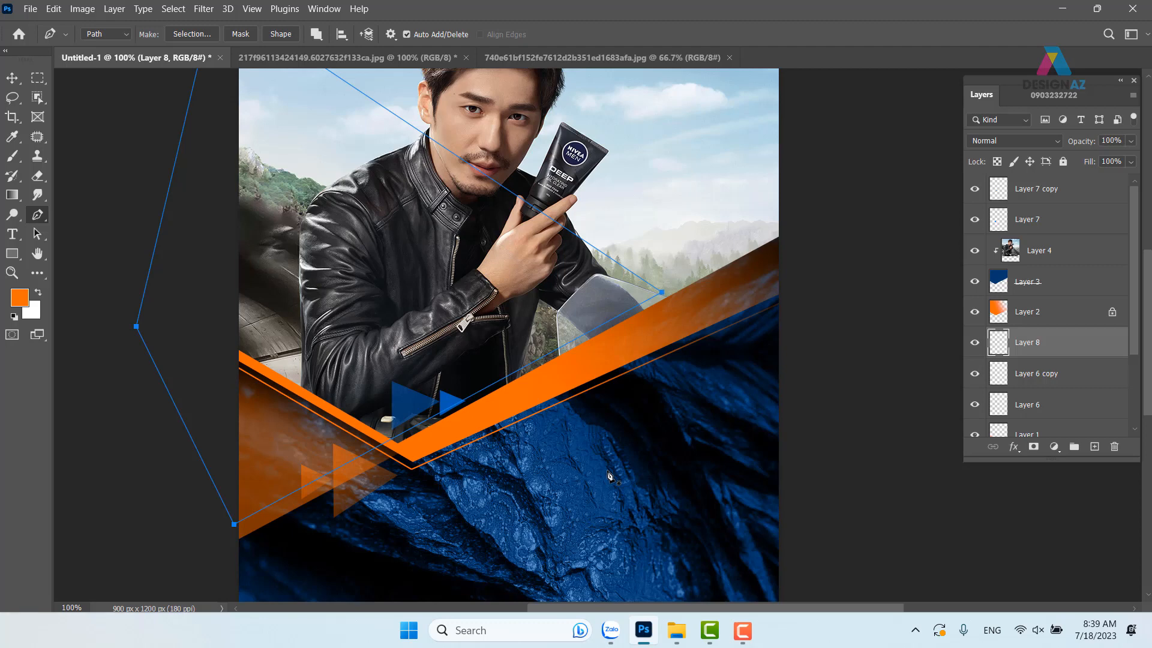
{"action": "left_click", "coordinate": [1094, 447]}
{"action": "key", "text": "ctrl+Return"}
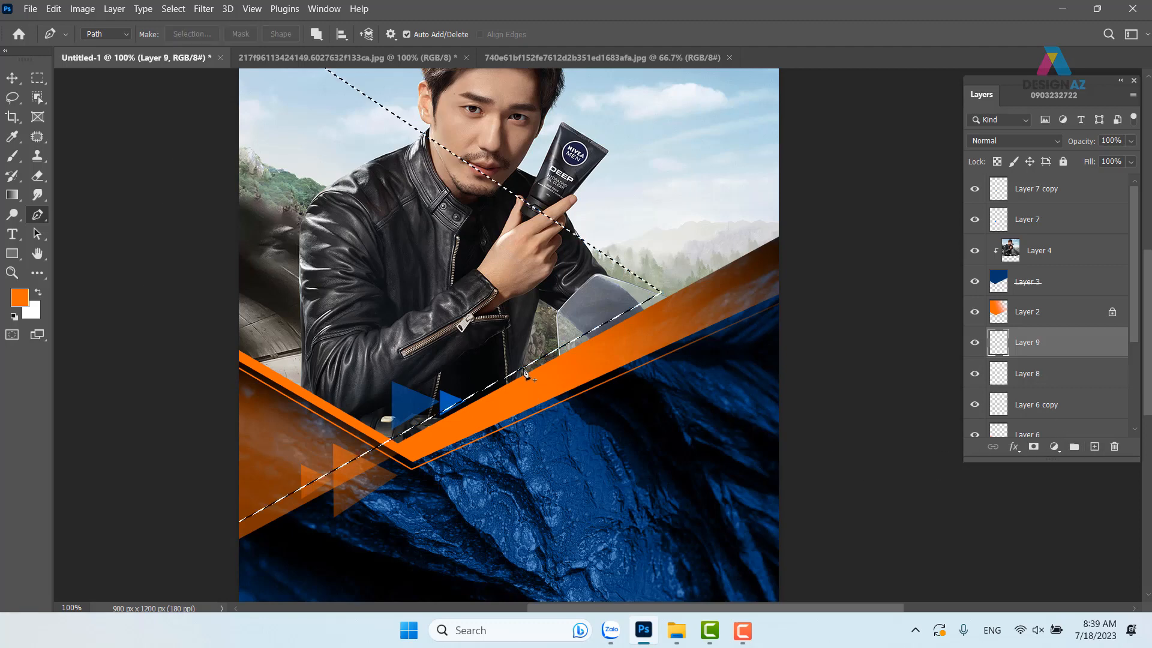
Step: Stroke the diagonal selection on Layer 9 with a centred 2 px blue line (#0075ec) and deselect
{"action": "key", "text": "m"}
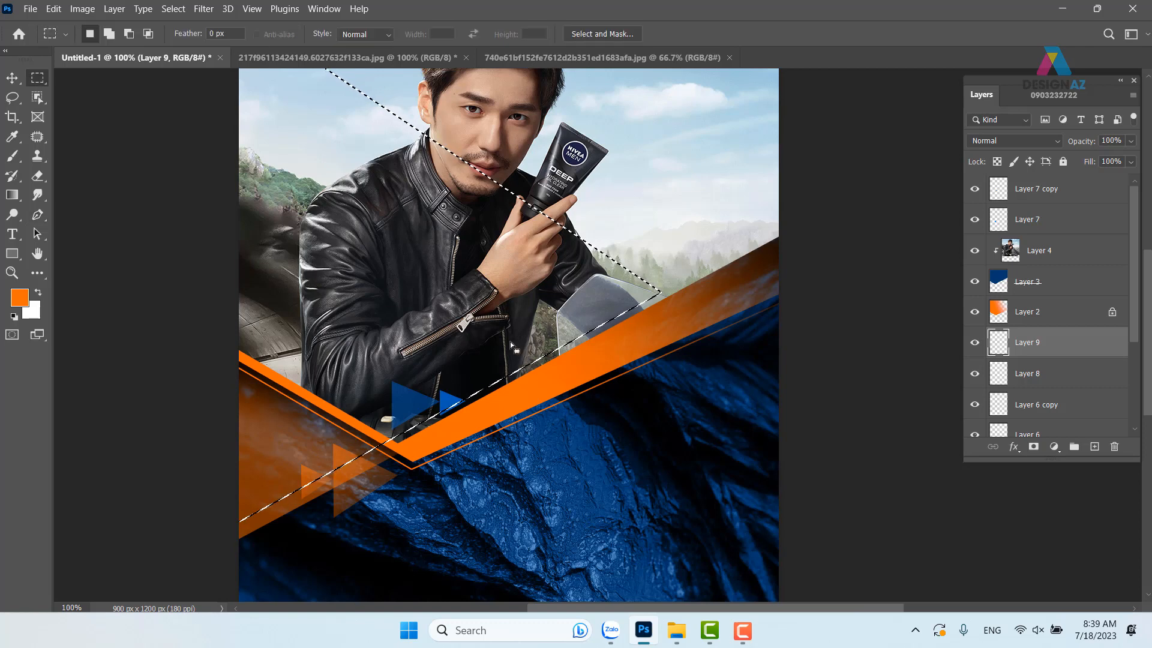
{"action": "right_click", "coordinate": [510, 341]}
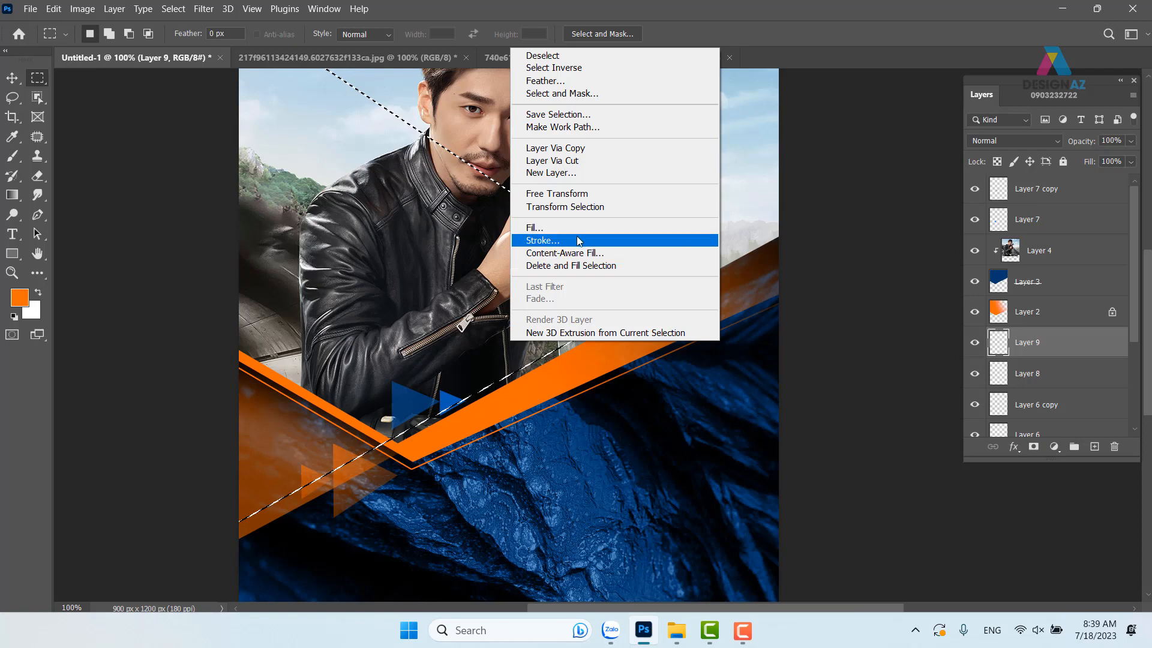
{"action": "left_click", "coordinate": [542, 240]}
{"action": "left_click", "coordinate": [522, 179]}
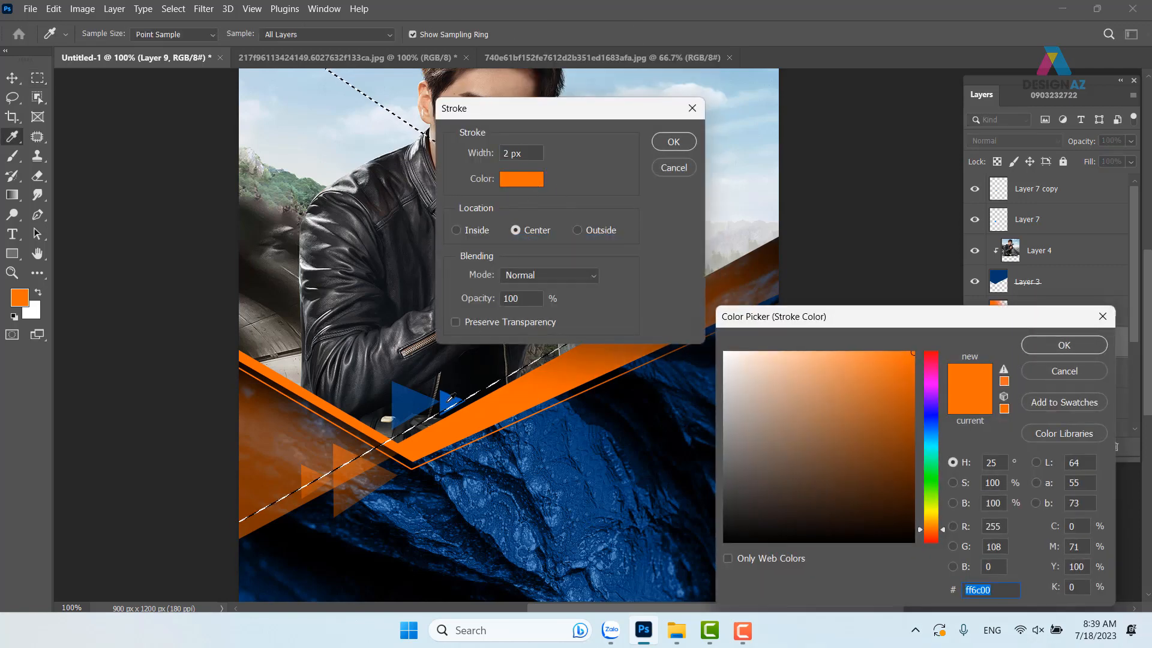
{"action": "left_click", "coordinate": [452, 402]}
{"action": "left_click_drag", "start_coordinate": [913, 399], "coordinate": [912, 366]}
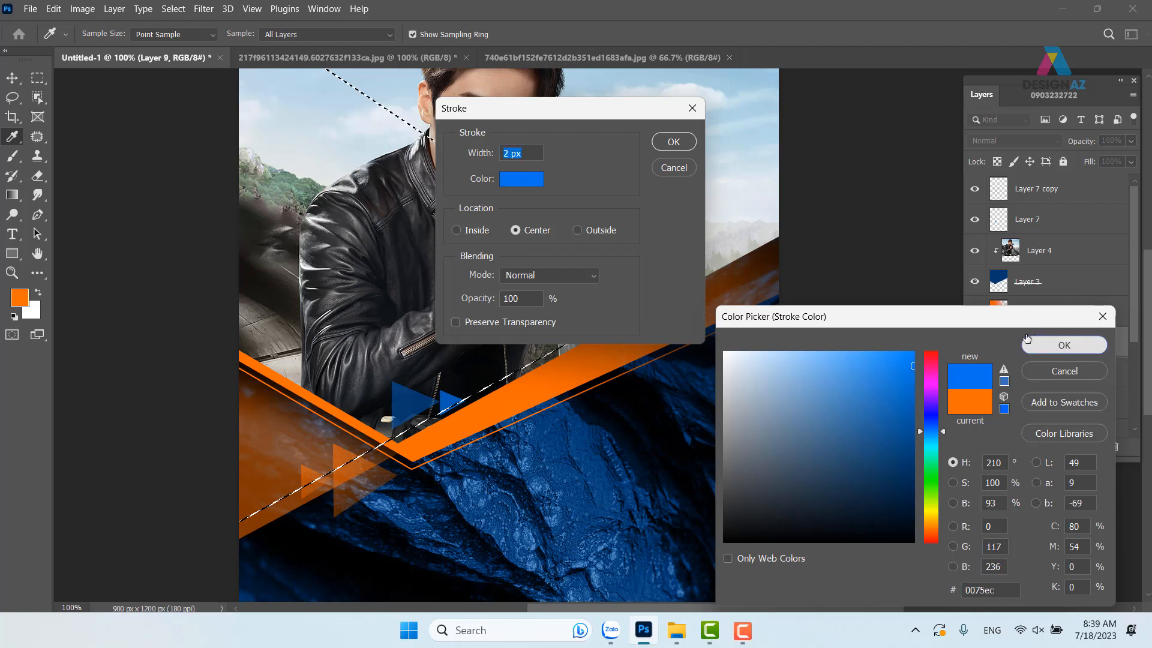
{"action": "left_click", "coordinate": [1063, 346]}
{"action": "left_click", "coordinate": [673, 143]}
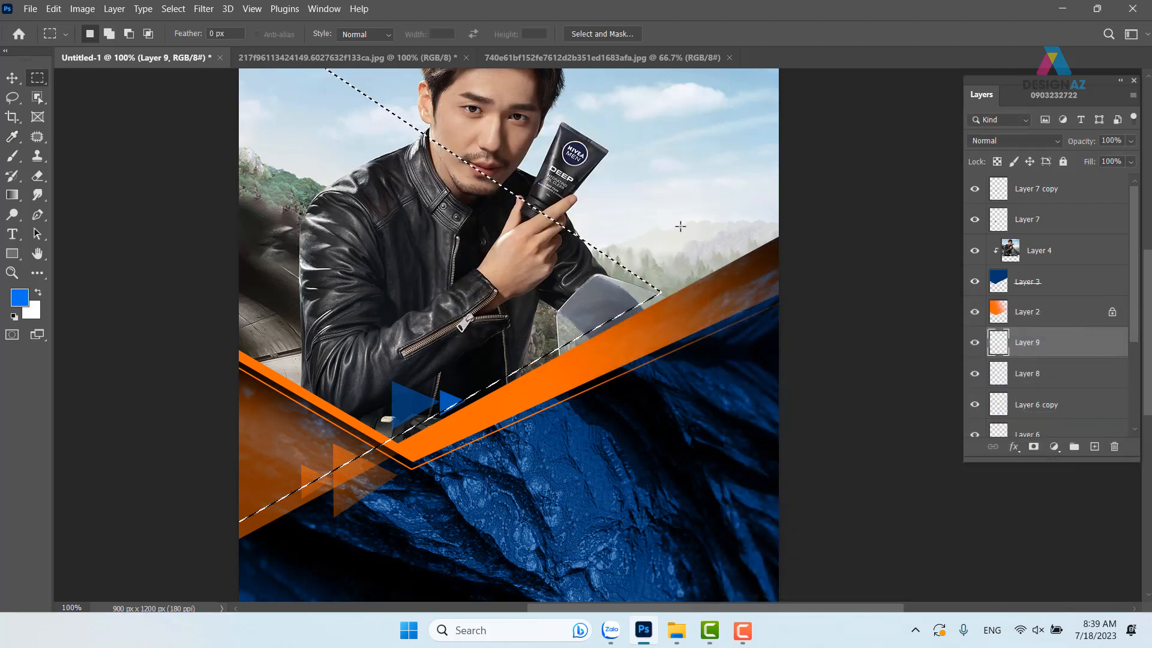
{"action": "key", "text": "m"}
{"action": "left_click", "coordinate": [400, 528]}
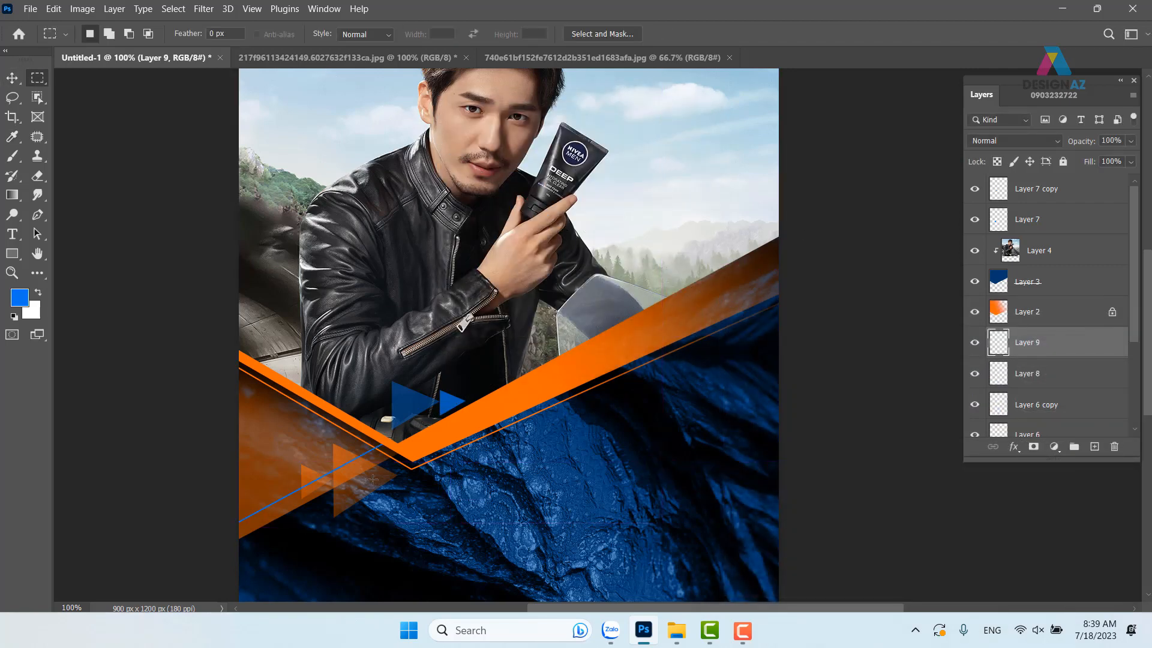
Step: Try Layer 9 at the top of the layer stack, and undo back to the active diagonal selection
{"action": "key", "text": "ctrl+shift+bracketright"}
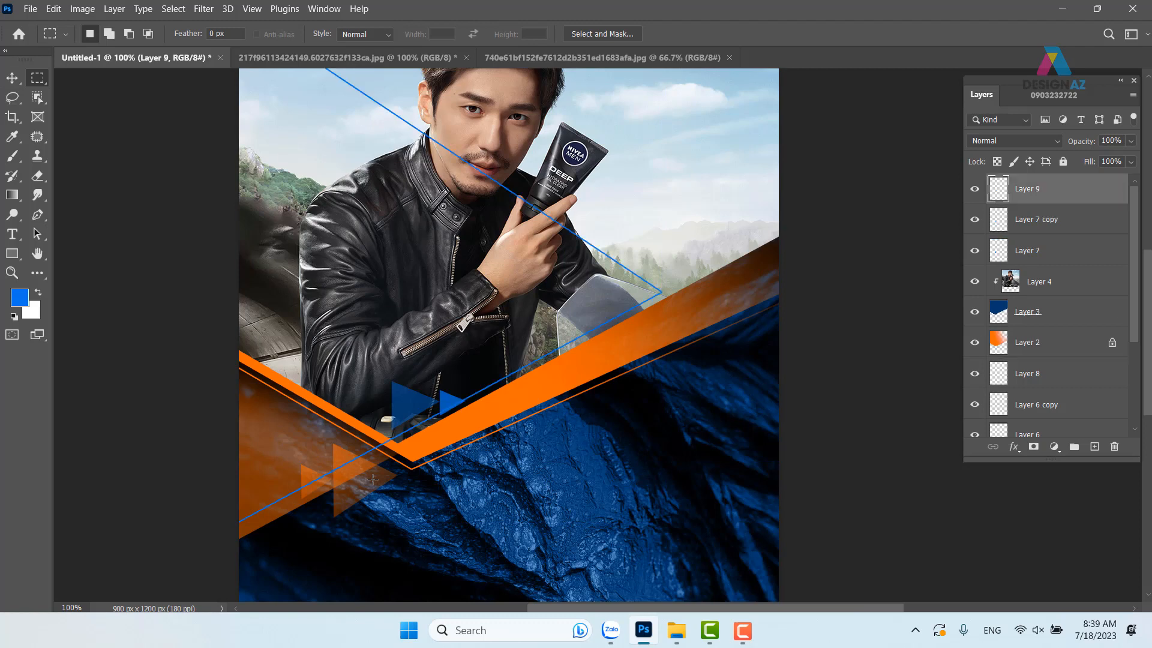
{"action": "left_click_drag", "start_coordinate": [324, 433], "coordinate": [312, 439]}
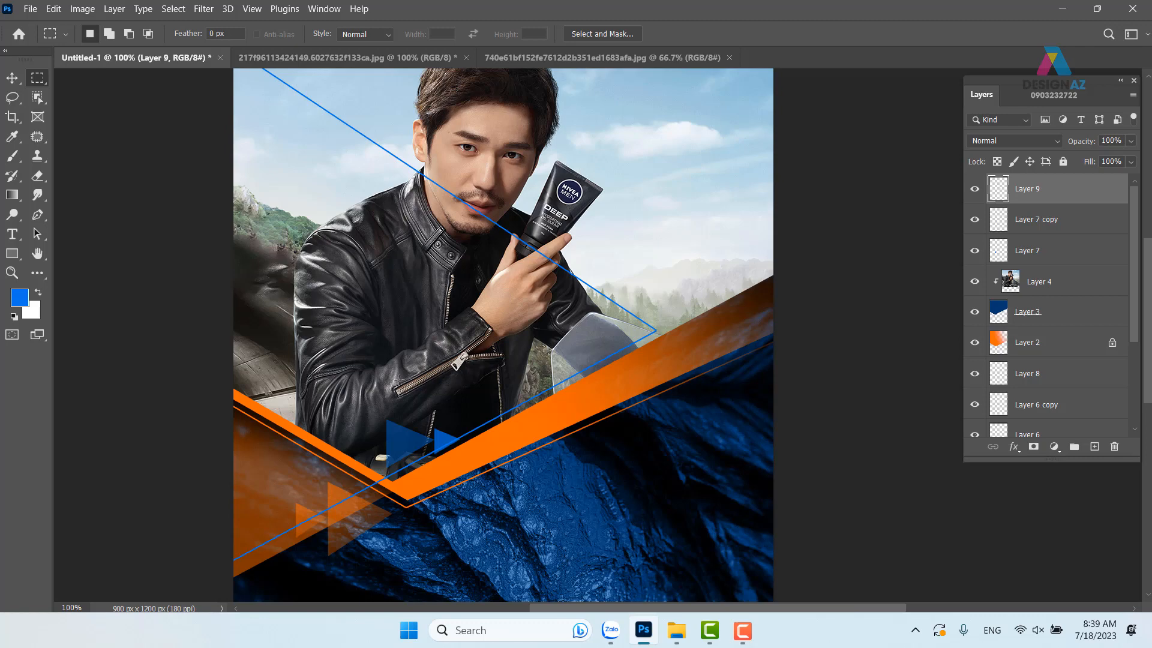
{"action": "key", "text": "ctrl+z"}
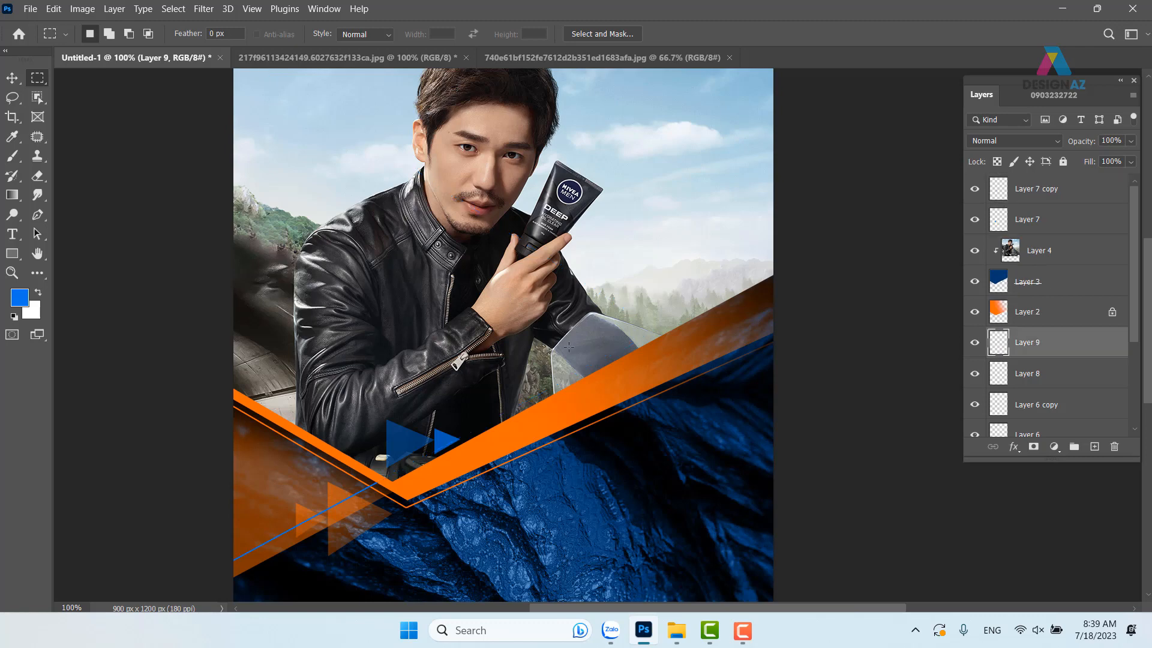
{"action": "key", "text": "ctrl+z"}
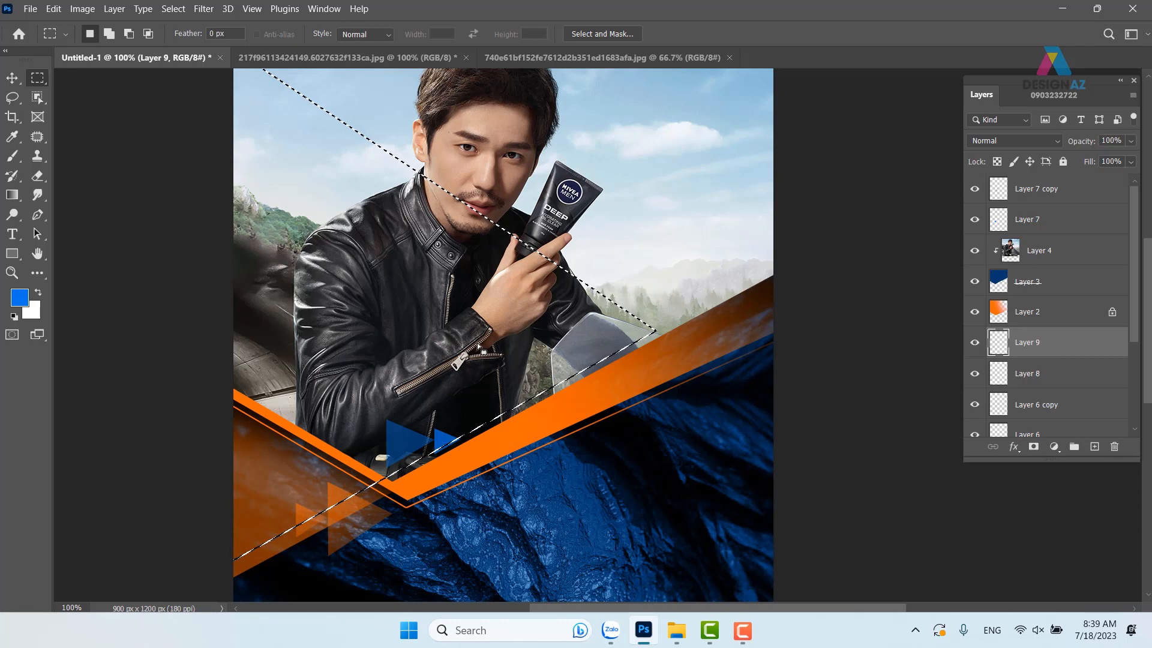
Step: Set up a centred 2 px stroke for the diagonal selection in the band's orange (#ff6c00)
{"action": "right_click", "coordinate": [508, 365]}
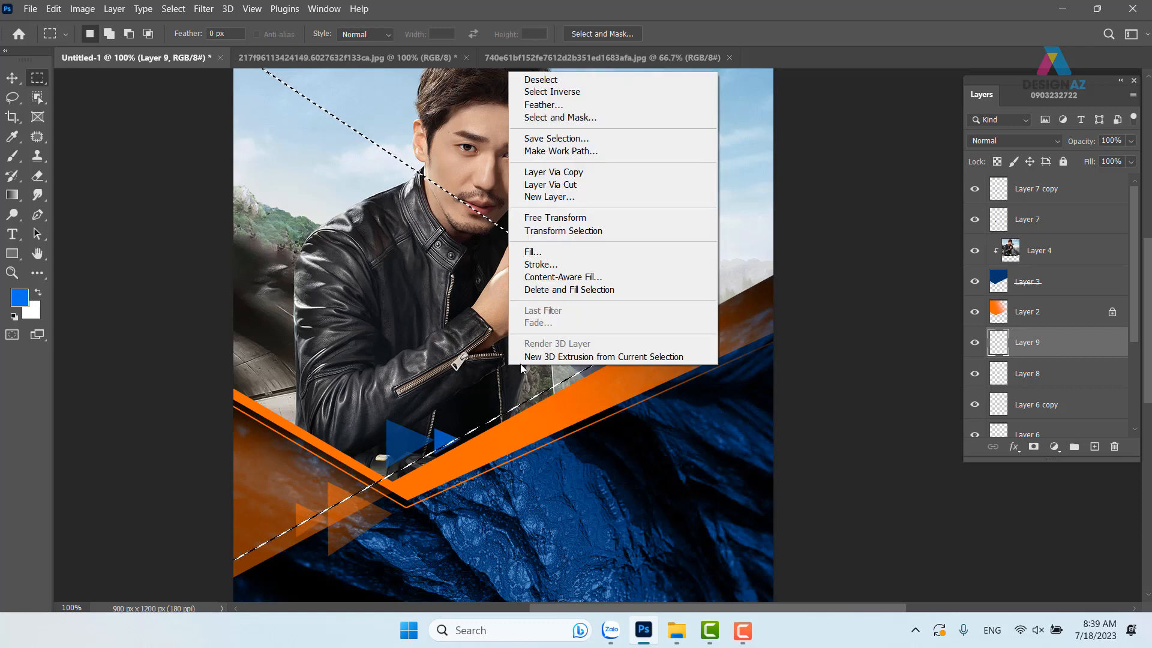
{"action": "left_click", "coordinate": [549, 263]}
{"action": "left_click", "coordinate": [526, 180]}
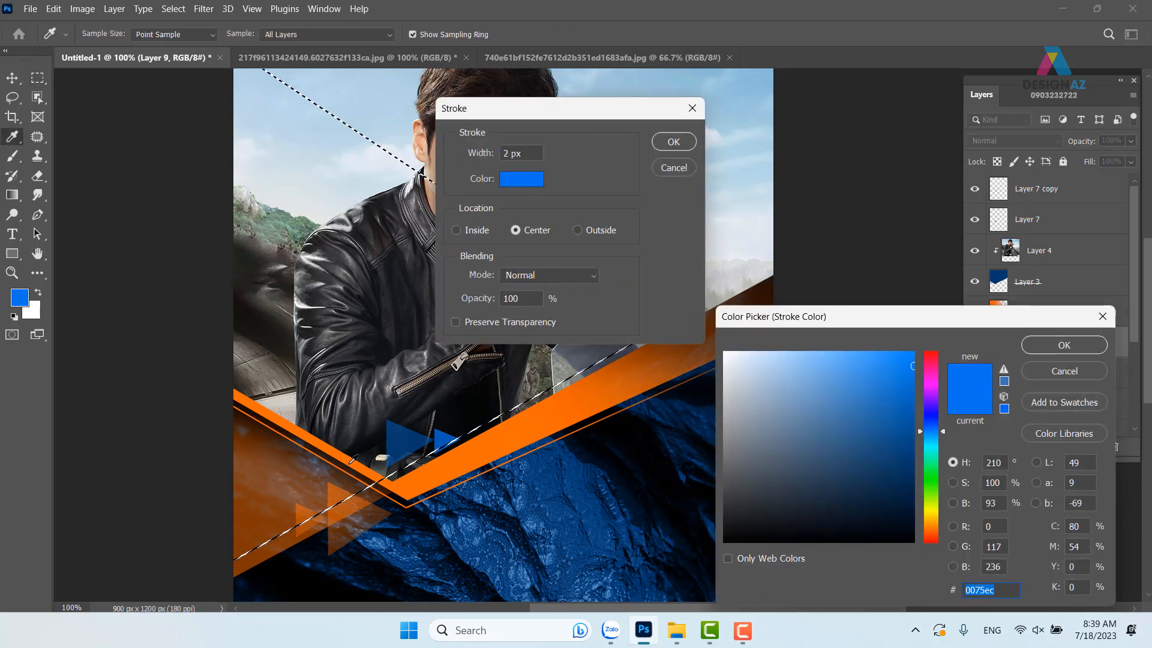
{"action": "left_click", "coordinate": [528, 400]}
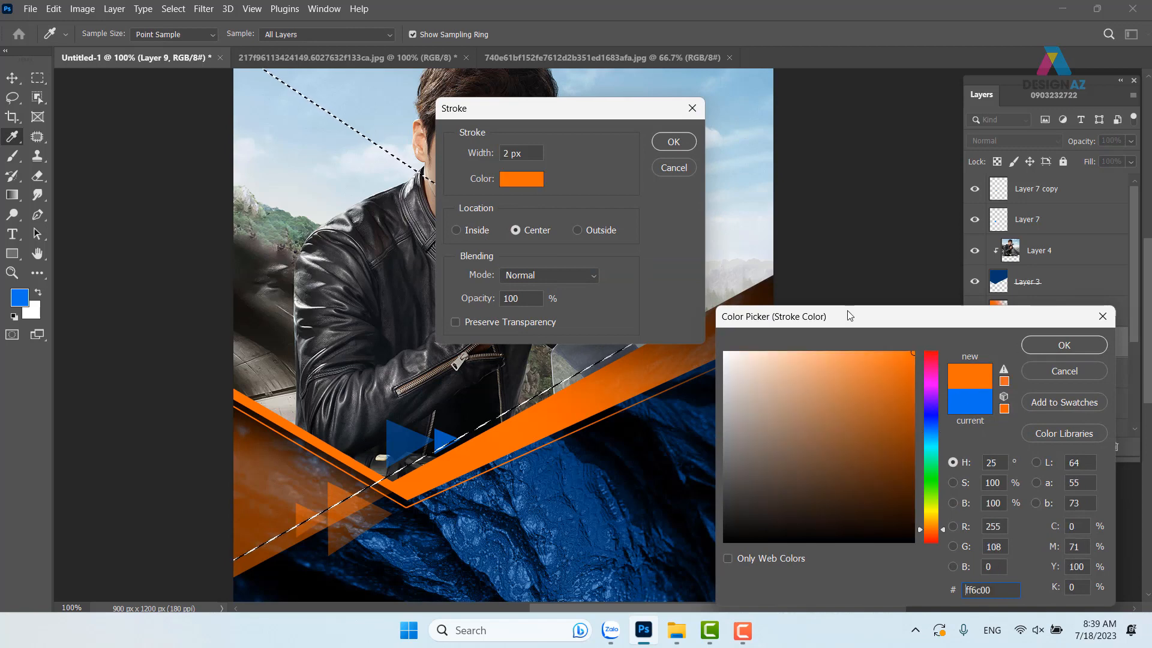
Step: Stroke the triangular selection with a 2 px centred #ff6c00 line, then deselect and bring its layer to the front
{"action": "left_click", "coordinate": [1053, 346]}
{"action": "left_click", "coordinate": [673, 141]}
{"action": "key", "text": "m"}
{"action": "key", "text": "ctrl+d"}
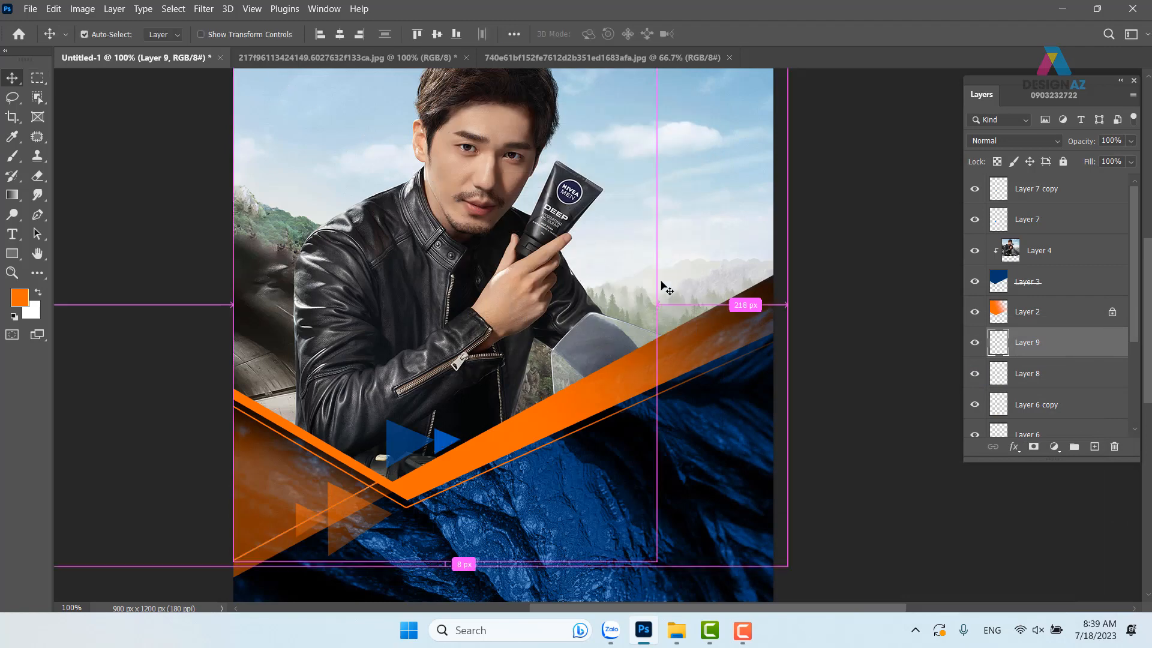
{"action": "key", "text": "ctrl+shift+bracketright"}
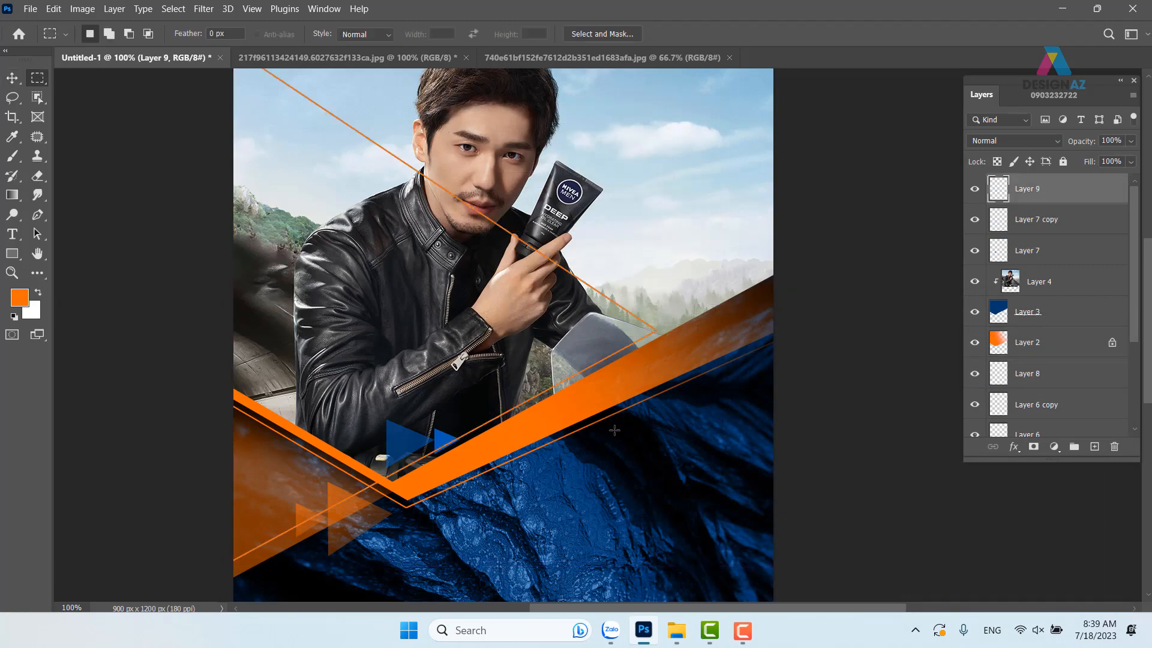
Step: Draw a closed Pen path around the part of the orange line crossing the man's face and hand, and load it as a selection
{"action": "left_click_drag", "start_coordinate": [517, 384], "coordinate": [597, 342]}
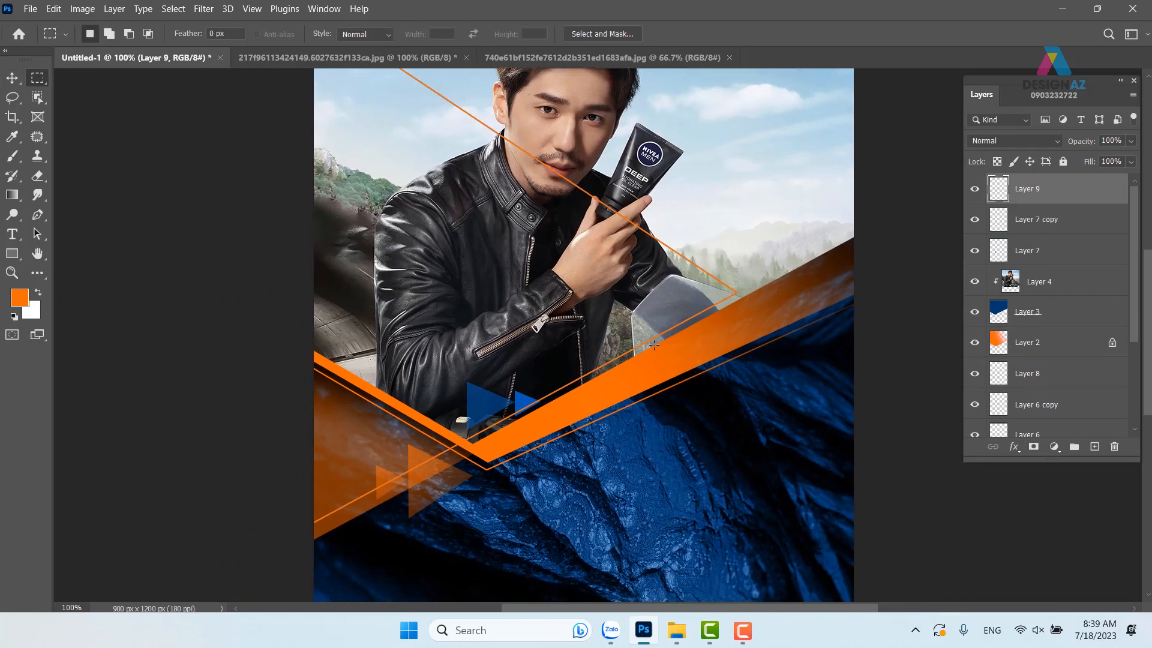
{"action": "left_click_drag", "start_coordinate": [525, 246], "coordinate": [565, 287]}
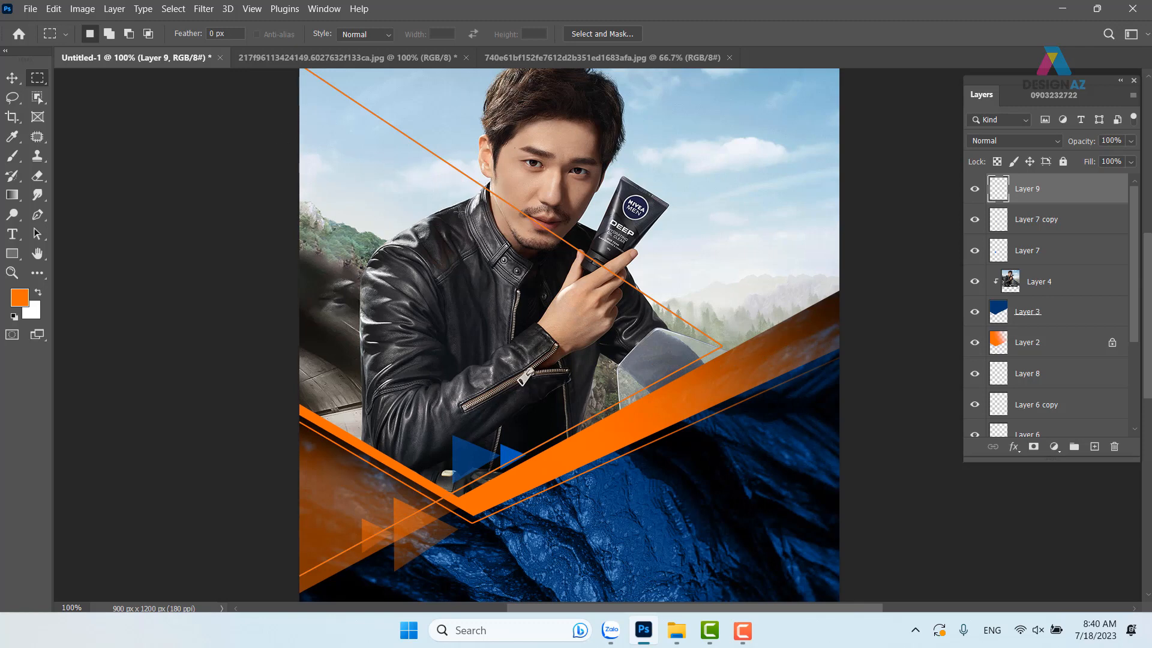
{"action": "key", "text": "p"}
{"action": "left_click", "coordinate": [416, 232]}
{"action": "left_click", "coordinate": [480, 181]}
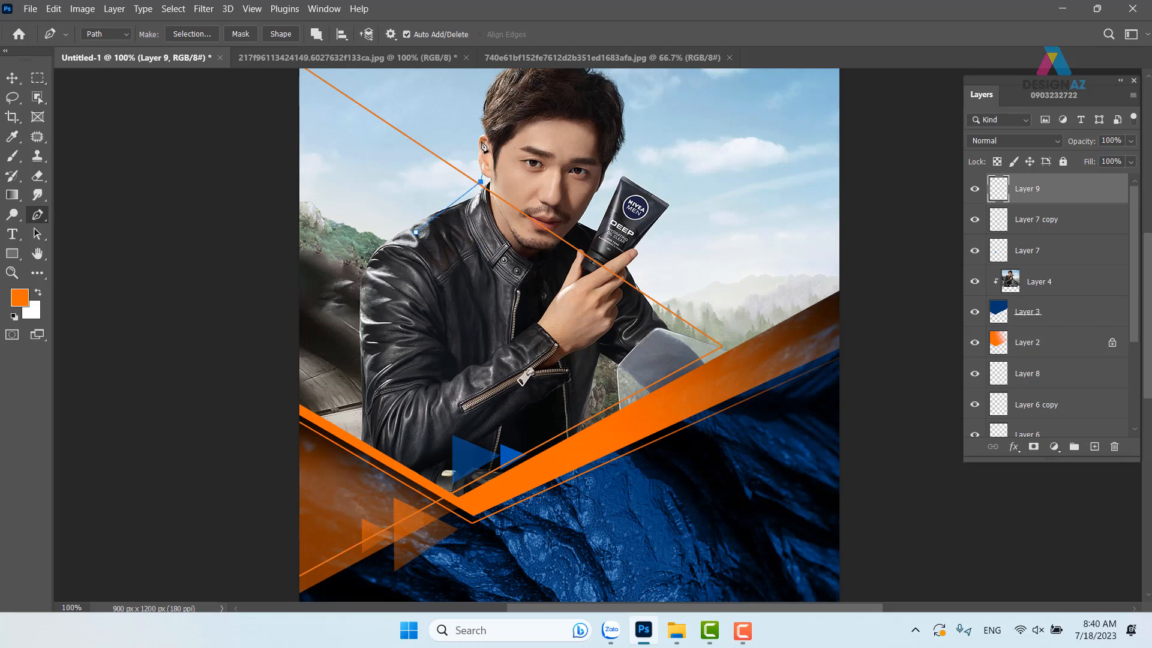
{"action": "left_click", "coordinate": [473, 97]}
{"action": "left_click_drag", "start_coordinate": [631, 223], "coordinate": [651, 309]}
{"action": "left_click", "coordinate": [661, 331]}
{"action": "left_click", "coordinate": [371, 342]}
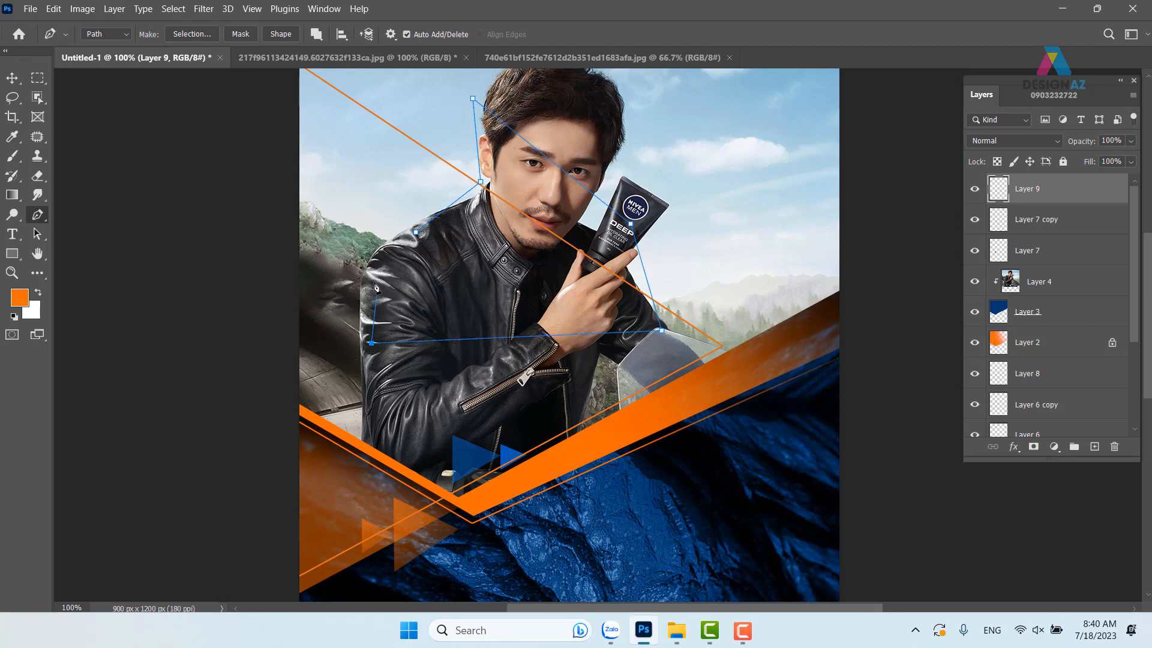
{"action": "left_click", "coordinate": [416, 232]}
{"action": "key", "text": "ctrl+Return"}
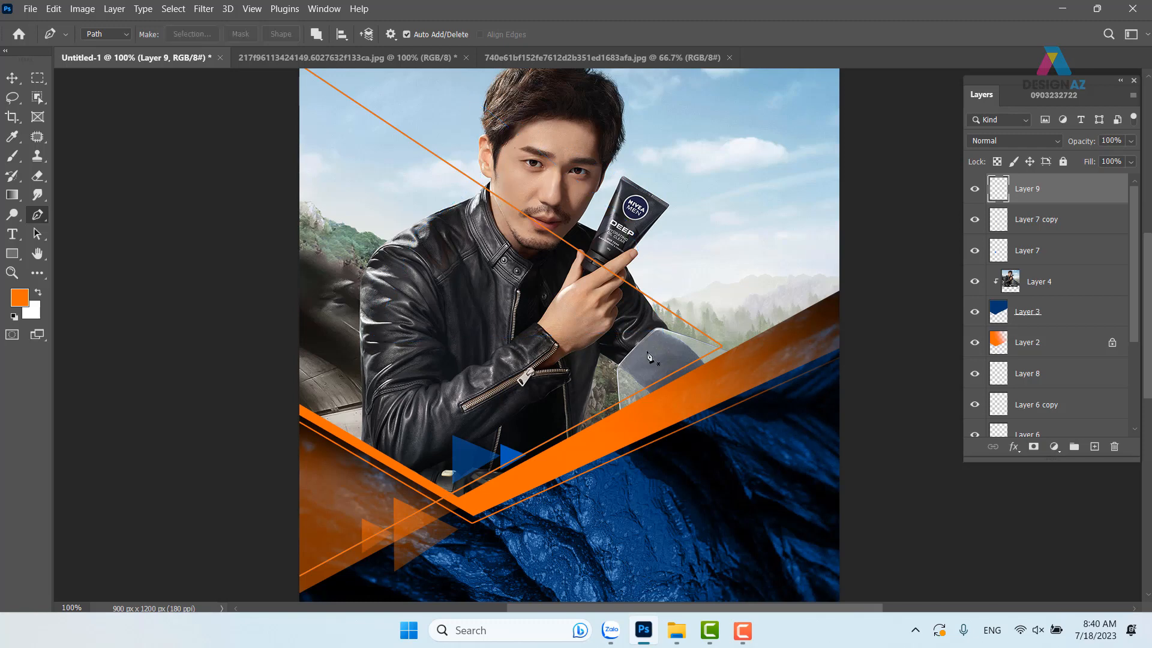
Step: Feather the selection, delete the orange line inside it for a soft fade behind the man, and deselect
{"action": "key", "text": "shift+F6"}
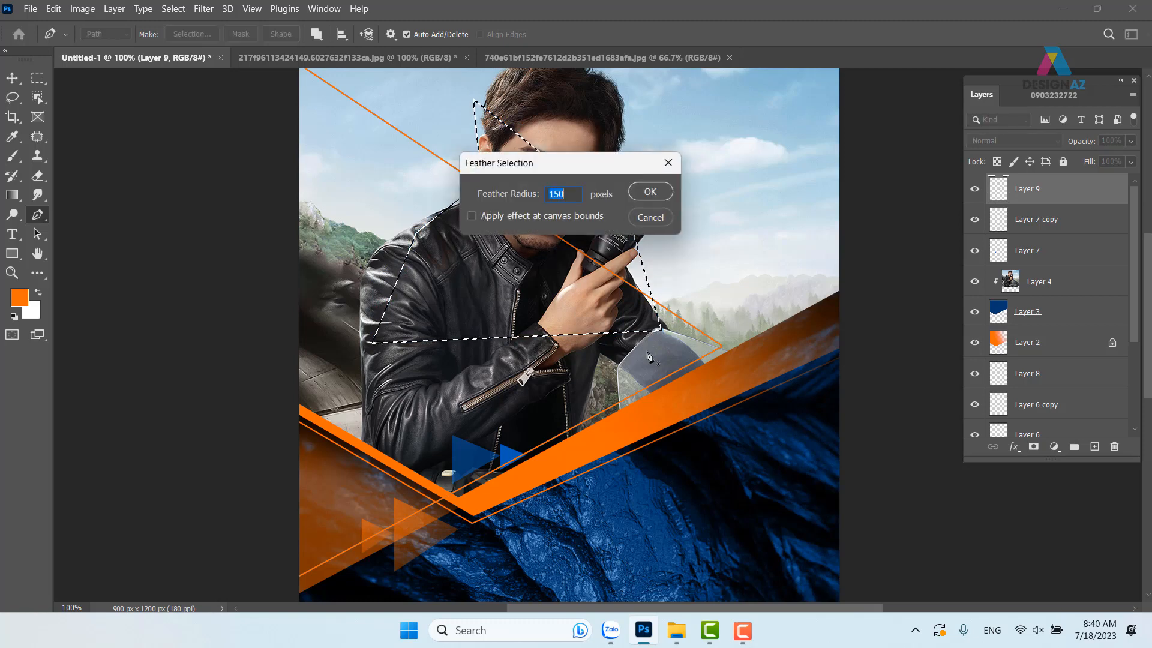
{"action": "type", "text": "3"}
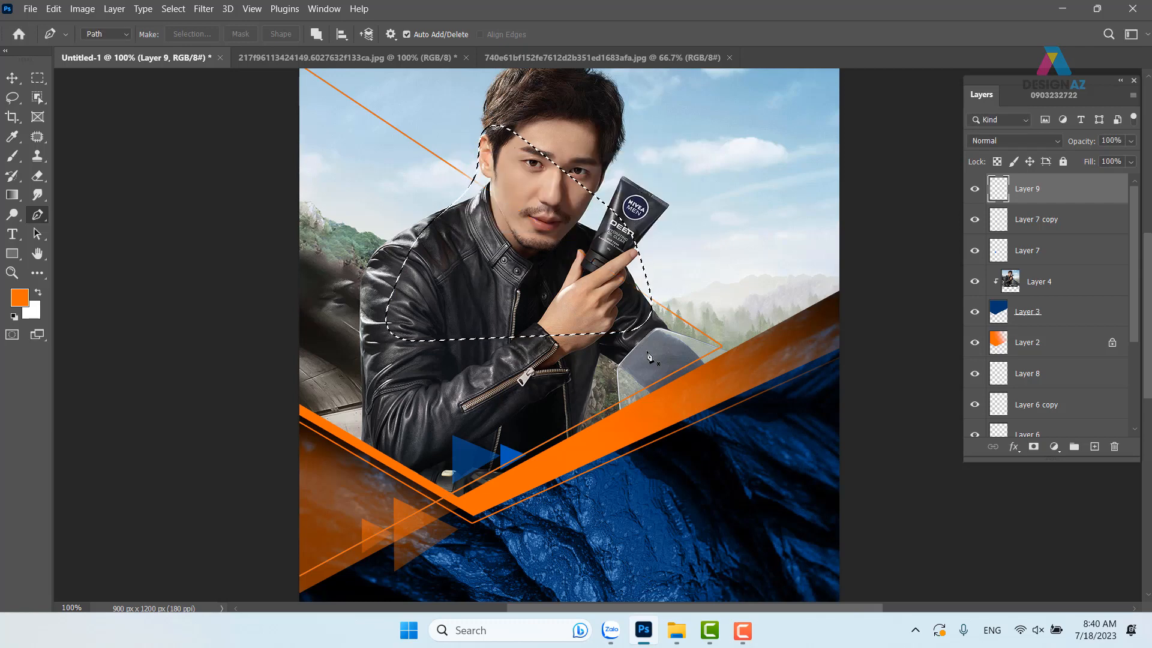
{"action": "key", "text": "v"}
{"action": "key", "text": "ctrl+d"}
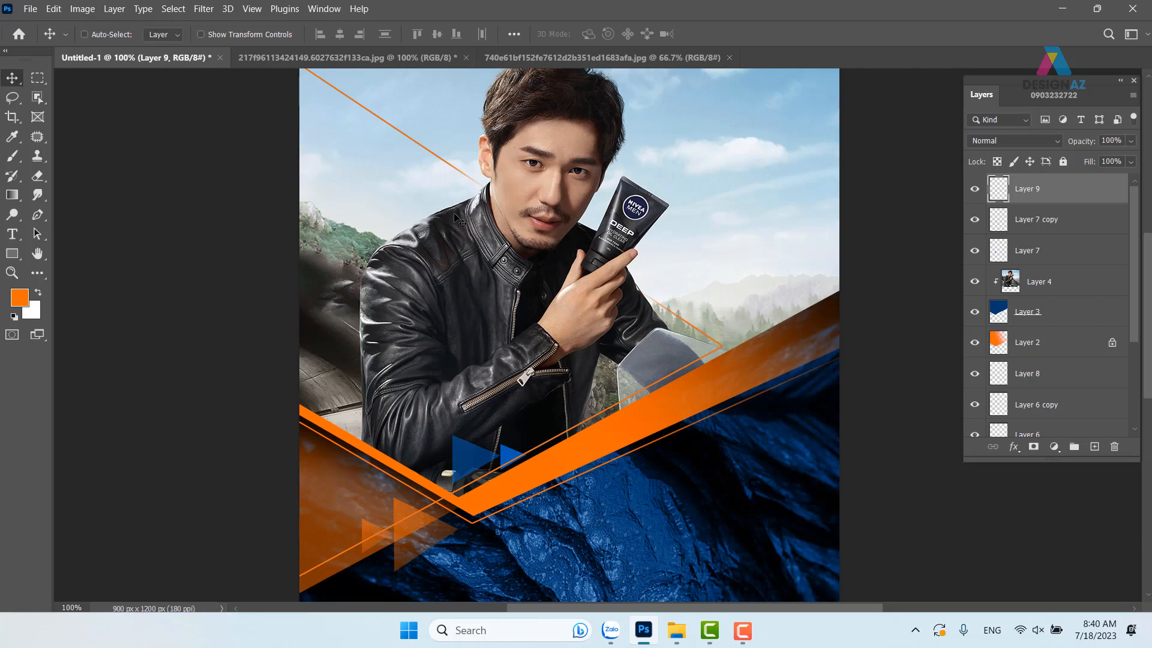
Step: Duplicate the thin orange V-shaped line on Layer 8 and nudge the copy down to sit parallel just below the original
{"action": "left_click_drag", "start_coordinate": [499, 342], "coordinate": [492, 310]}
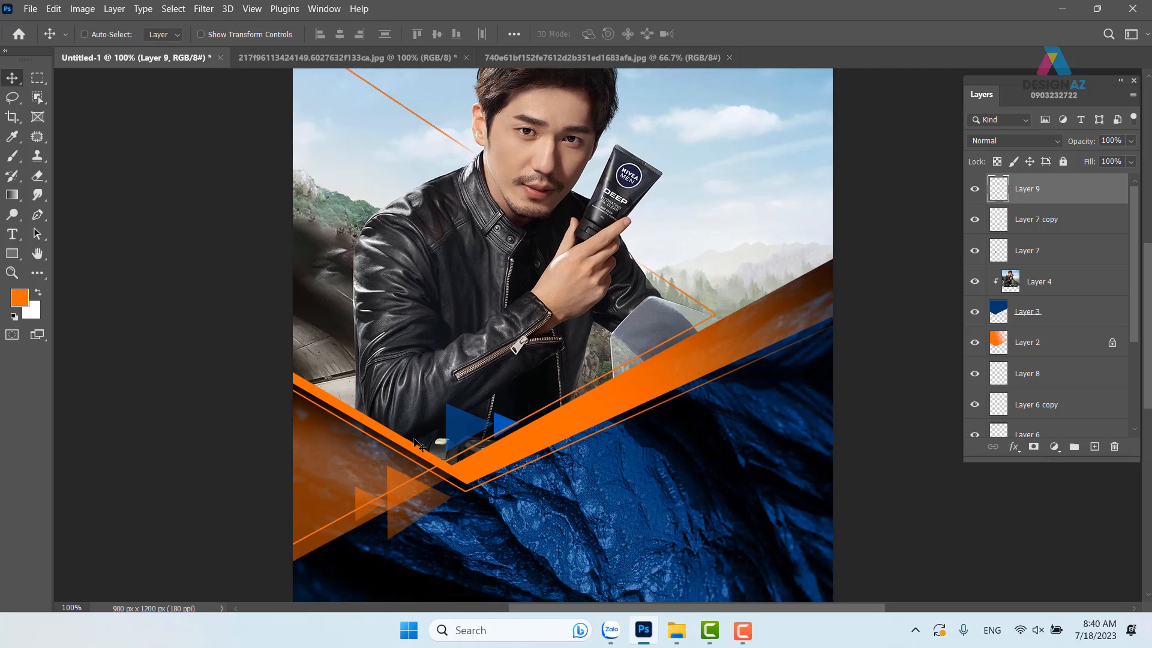
{"action": "left_click_drag", "start_coordinate": [449, 467], "coordinate": [428, 468]}
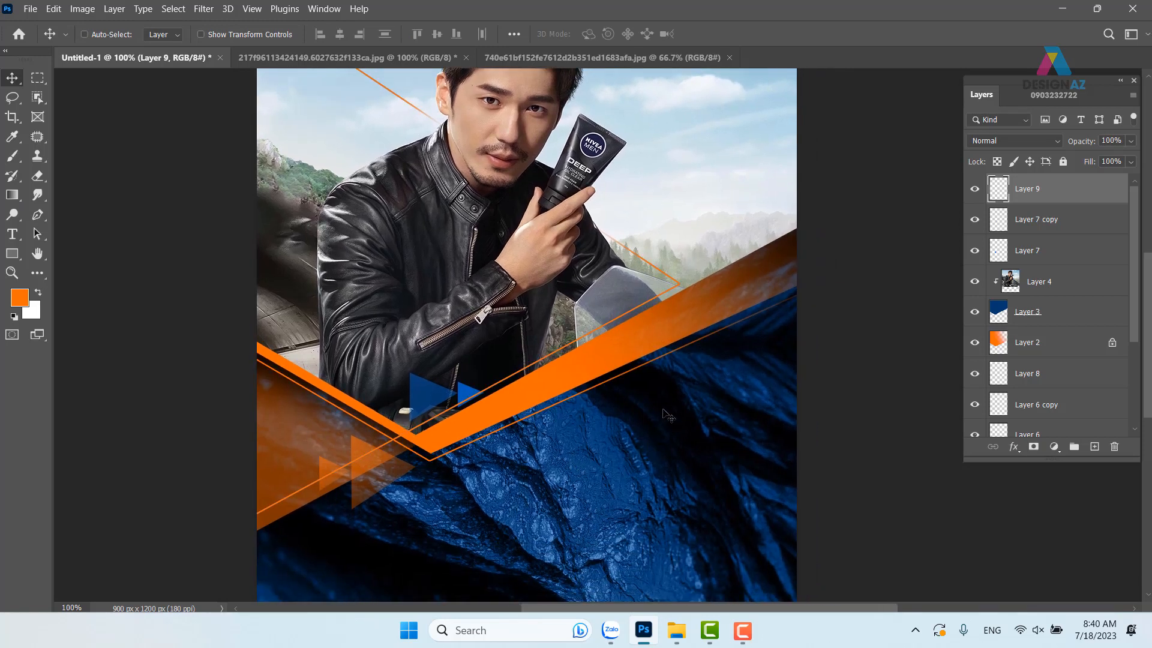
{"action": "left_click_drag", "start_coordinate": [649, 381], "coordinate": [574, 379]}
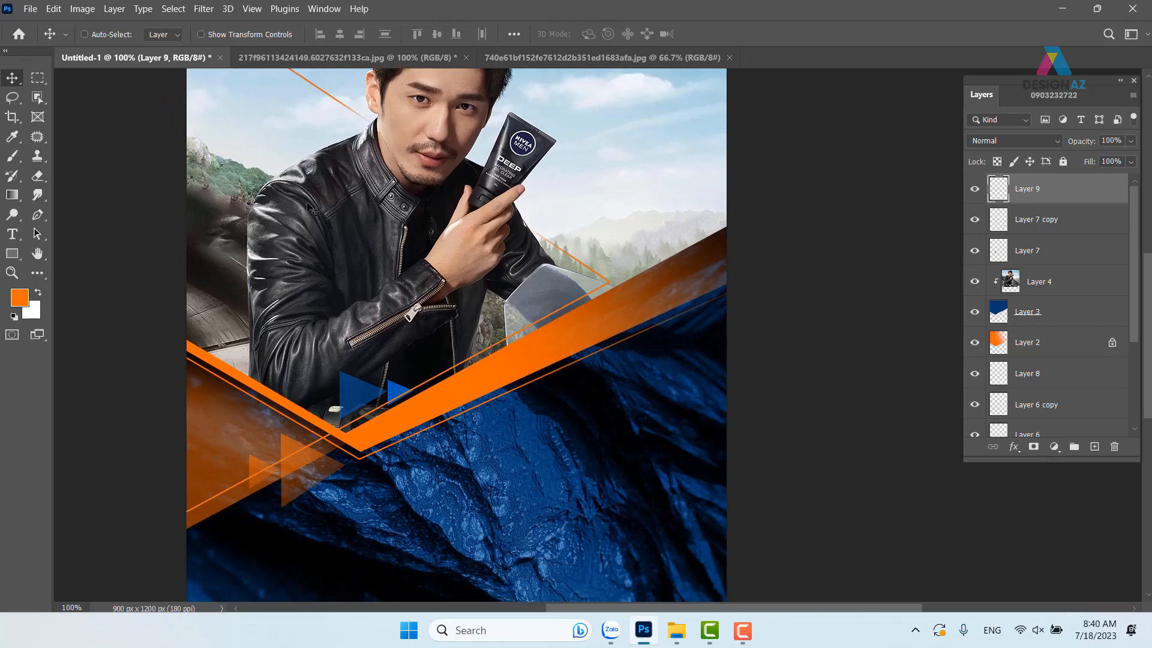
{"action": "key", "text": "ctrl+plus"}
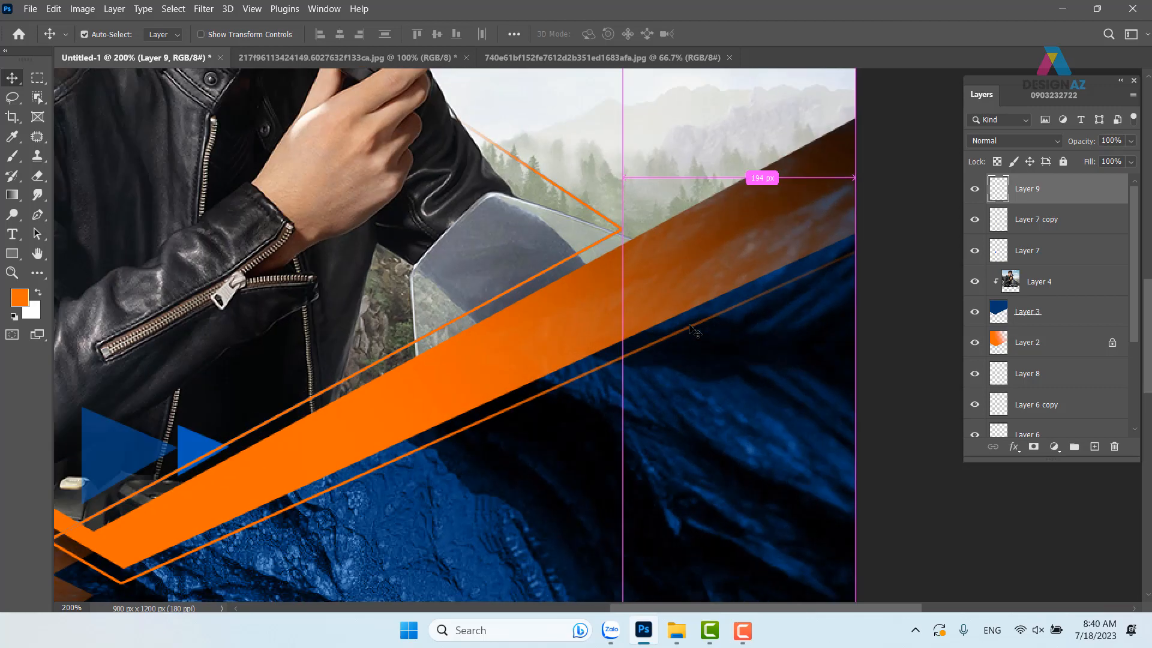
{"action": "left_click_drag", "start_coordinate": [439, 349], "coordinate": [704, 159]}
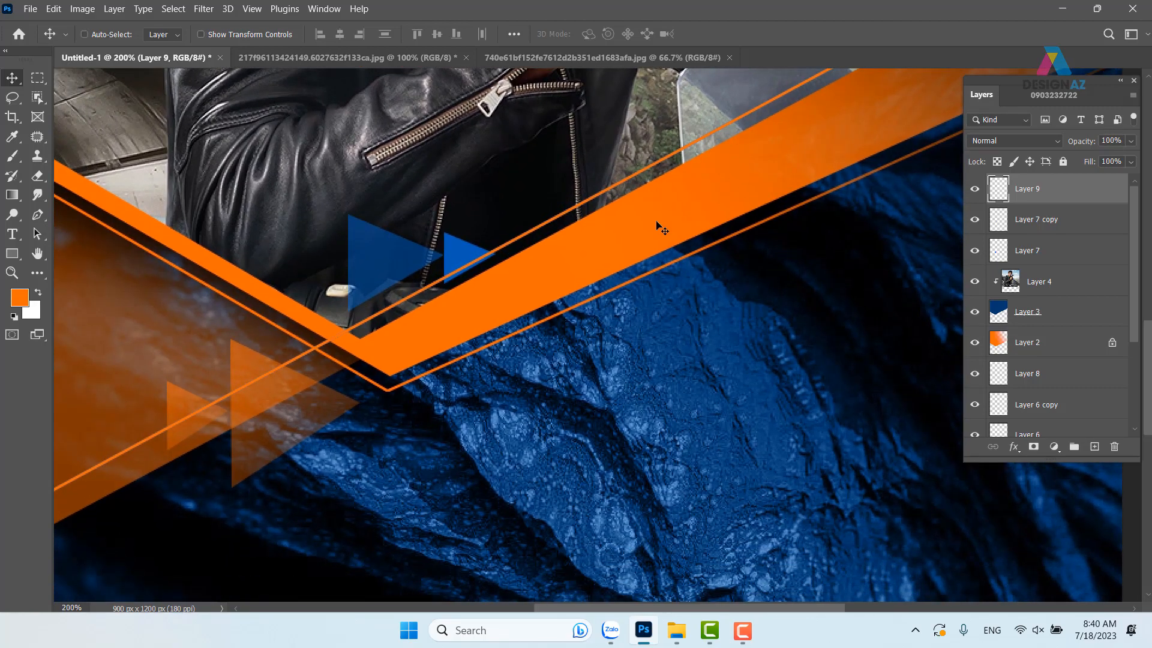
{"action": "right_click", "coordinate": [657, 270]}
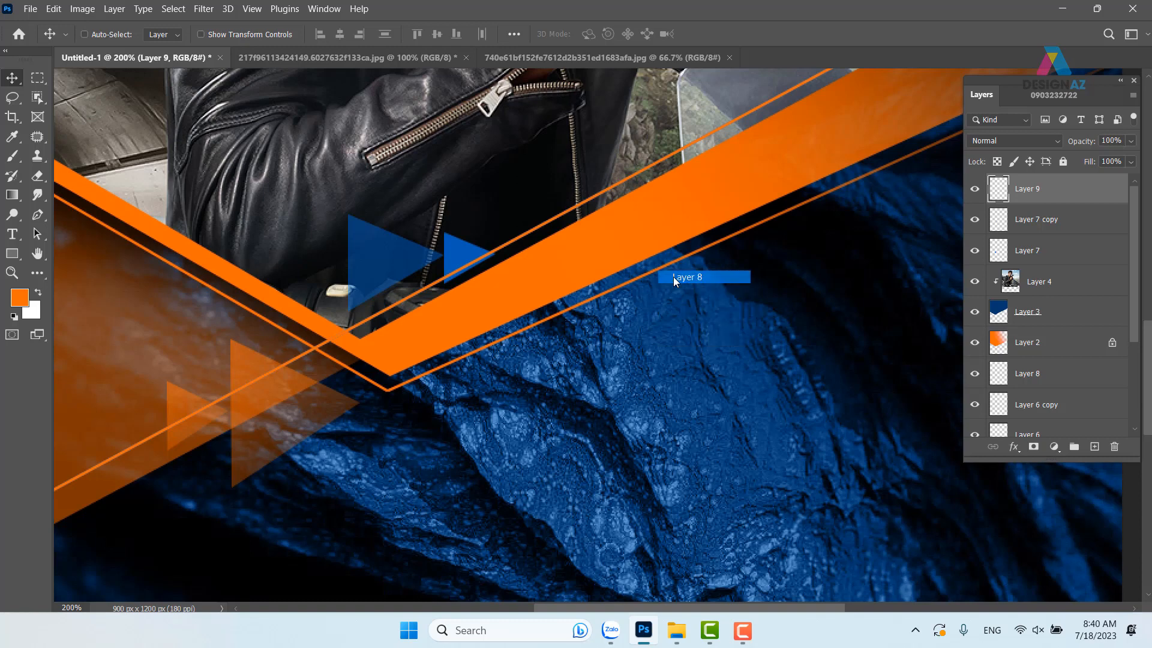
{"action": "left_click", "coordinate": [673, 276]}
{"action": "left_click", "coordinate": [666, 286], "text": "alt"}
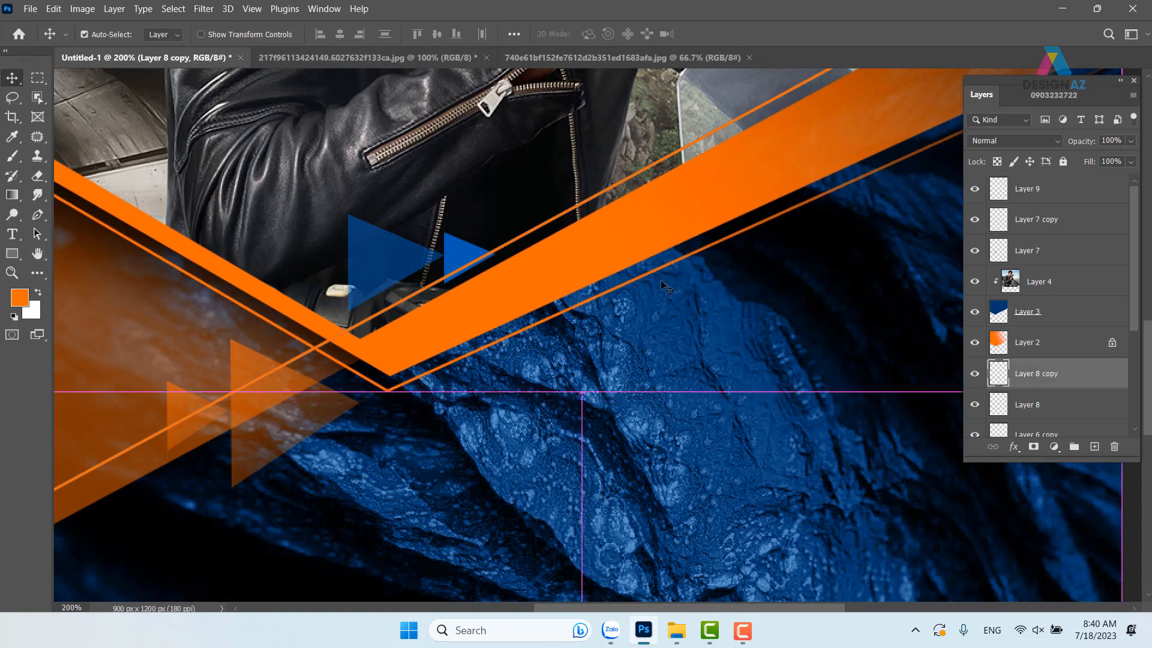
{"action": "key", "text": "shift+Down"}
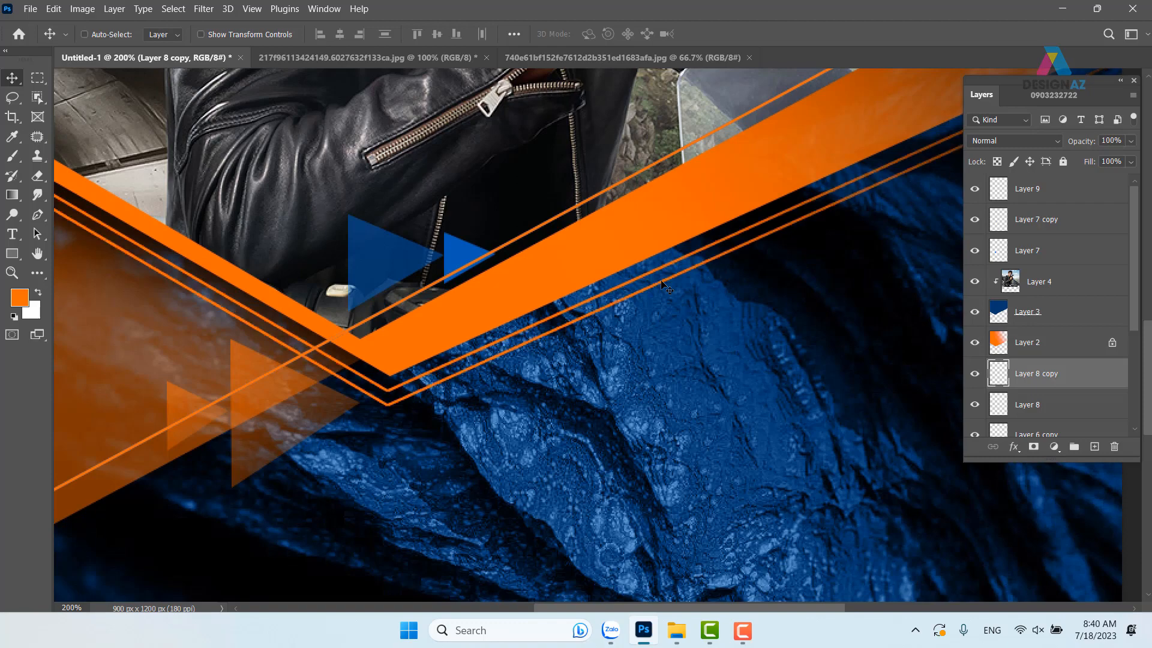
{"action": "key", "text": "Down"}
{"action": "key", "text": "Down"}
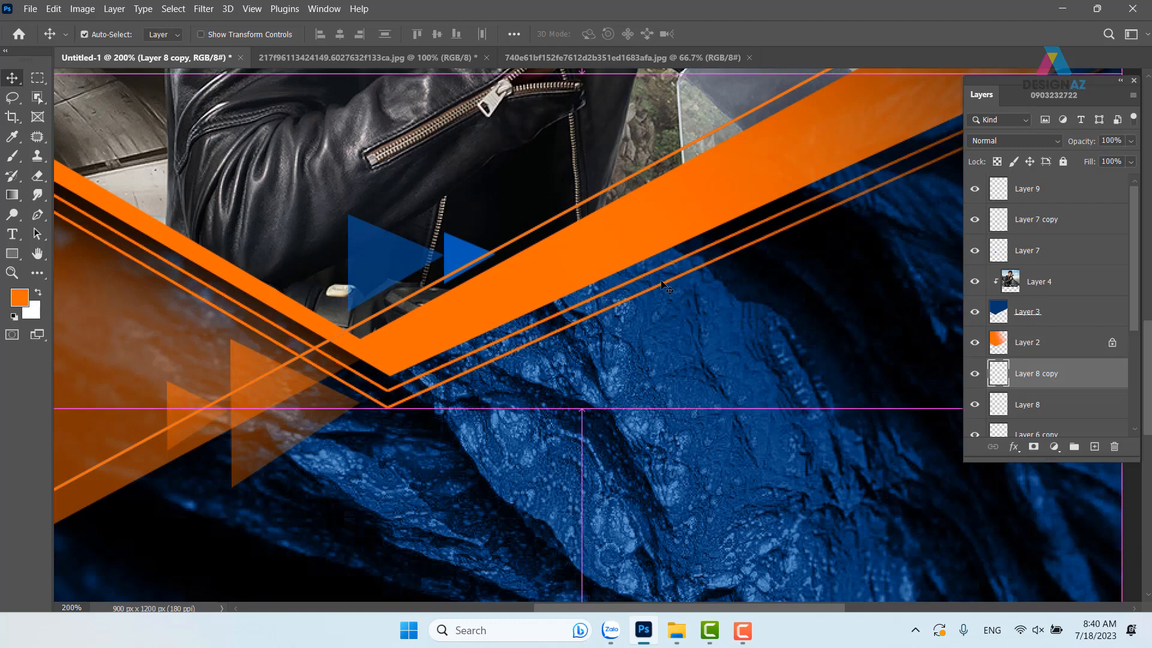
Step: Set the opacity of the copied V-shaped line to 70%
{"action": "key", "text": "ctrl+minus"}
{"action": "key", "text": "ctrl+minus"}
{"action": "key", "text": "ctrl+minus"}
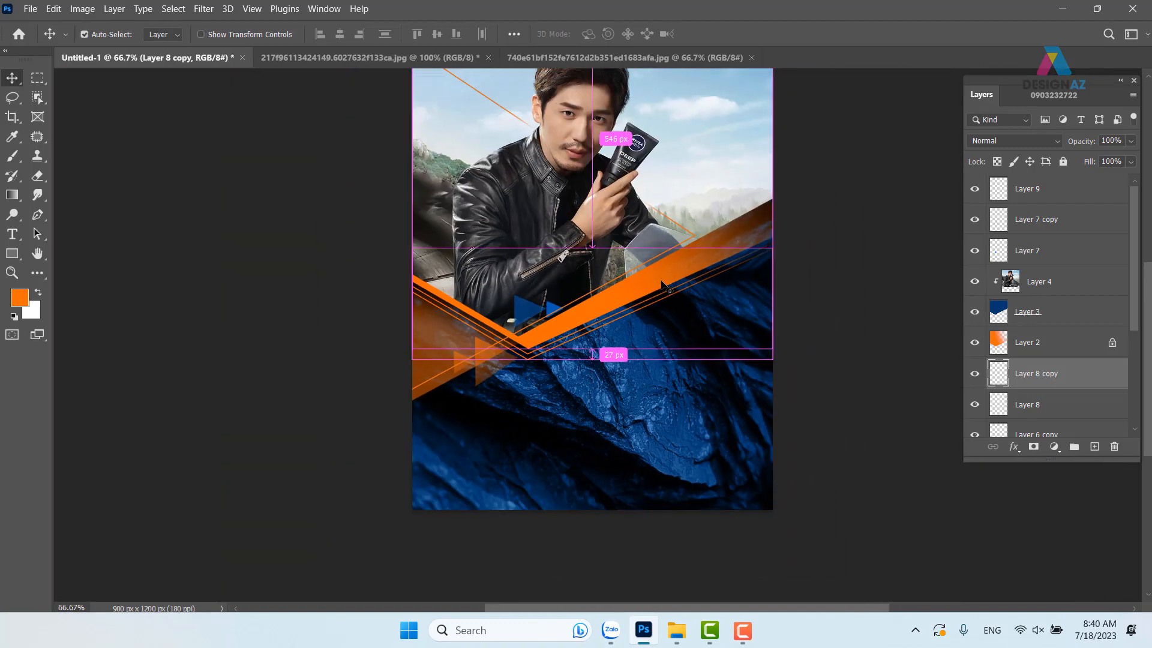
{"action": "key", "text": "ctrl+plus"}
{"action": "key", "text": "ctrl+plus"}
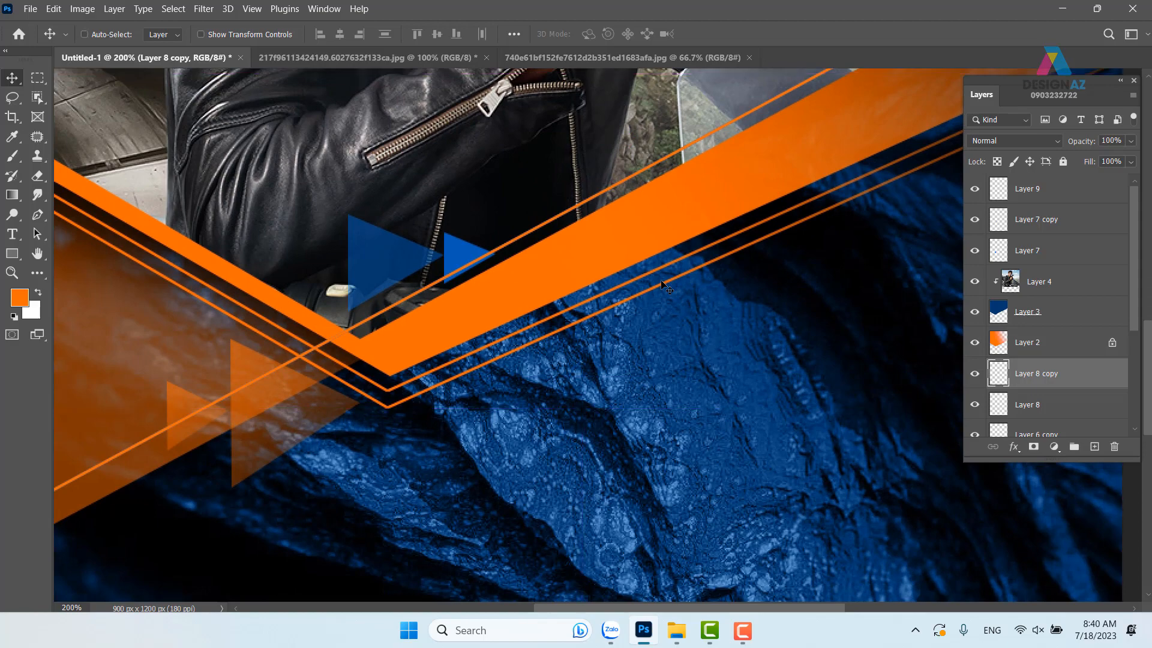
{"action": "key", "text": "7"}
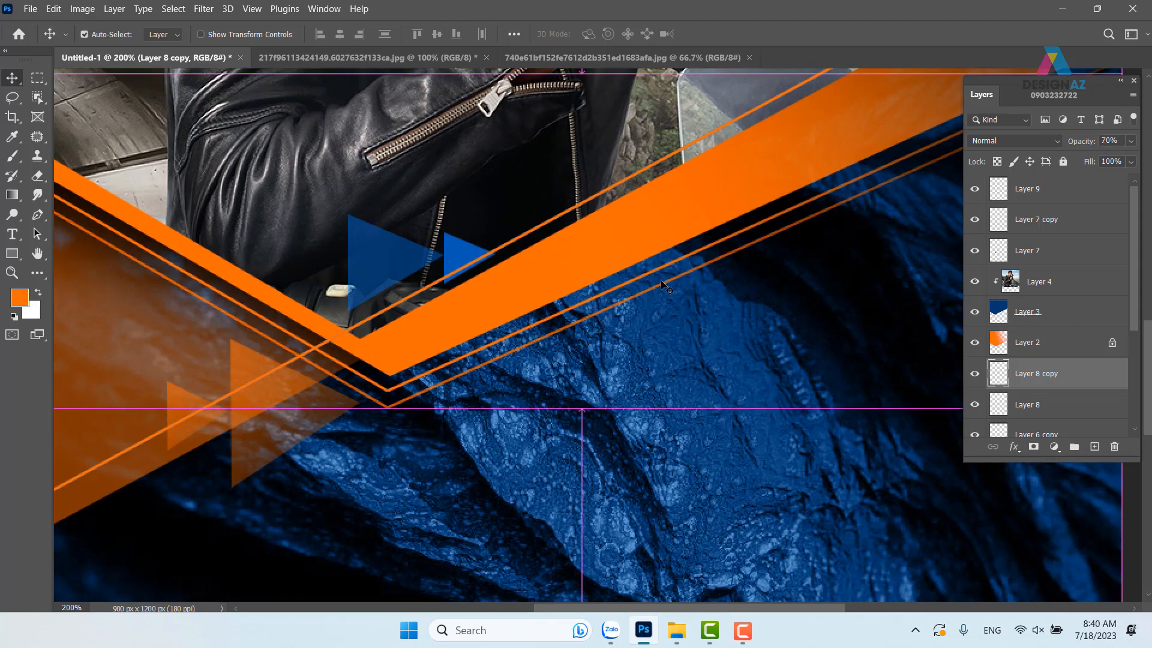
Step: Duplicate the 70% line, nudge the new copy down by the same spacing, and set its opacity to 50%
{"action": "key", "text": "ctrl+j"}
{"action": "key", "text": "Down"}
{"action": "key", "text": "Down"}
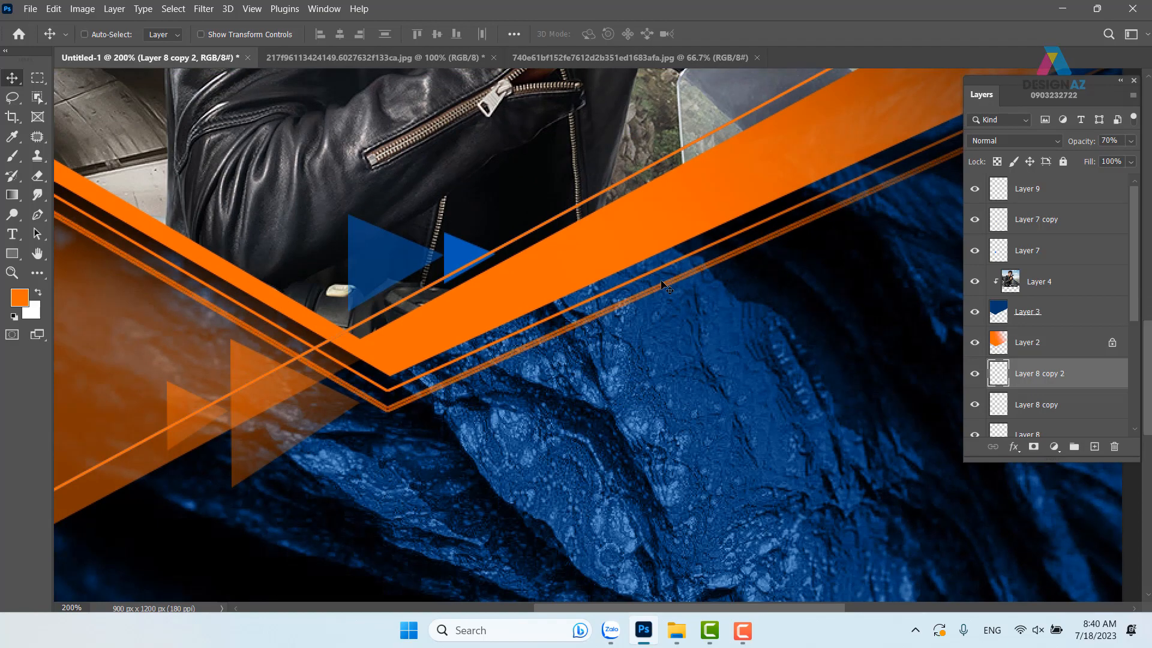
{"action": "key", "text": "Down"}
{"action": "key", "text": "Down"}
{"action": "key", "text": "Down"}
{"action": "key", "text": "Down"}
{"action": "key", "text": "Down"}
{"action": "key", "text": "Down"}
{"action": "key", "text": "Down"}
{"action": "key", "text": "Down"}
{"action": "key", "text": "Down"}
{"action": "key", "text": "Down"}
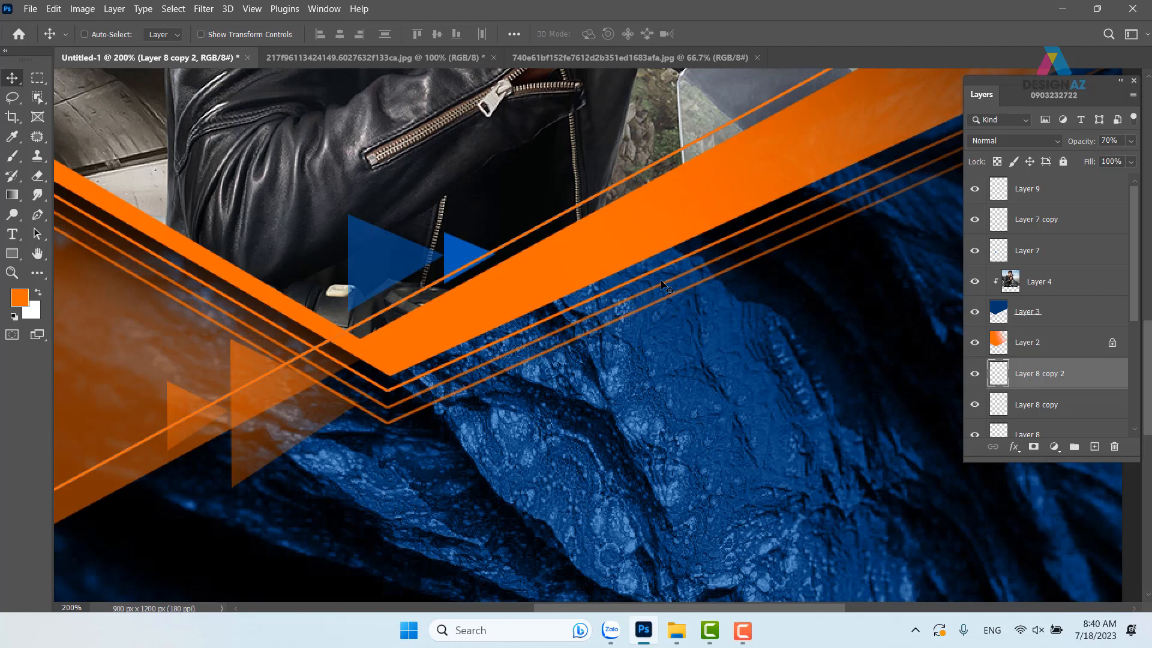
{"action": "key", "text": "5"}
Step: Duplicate the 50% line, nudge this copy down to form the lowest parallel line, and set its opacity to 30%
{"action": "key", "text": "alt+Down"}
{"action": "key", "text": "Down"}
{"action": "key", "text": "Down"}
{"action": "key", "text": "Down"}
{"action": "key", "text": "Down"}
{"action": "key", "text": "Down"}
{"action": "key", "text": "Down"}
{"action": "key", "text": "Down"}
{"action": "key", "text": "Down"}
{"action": "key", "text": "Down"}
{"action": "key", "text": "Down"}
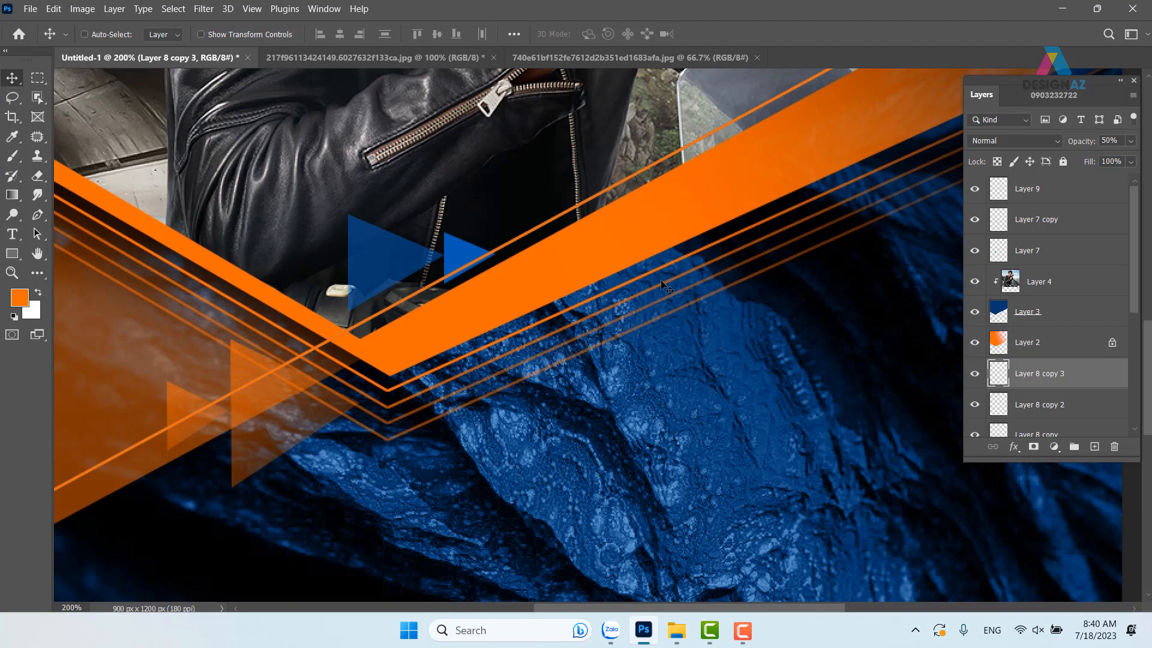
{"action": "key", "text": "3"}
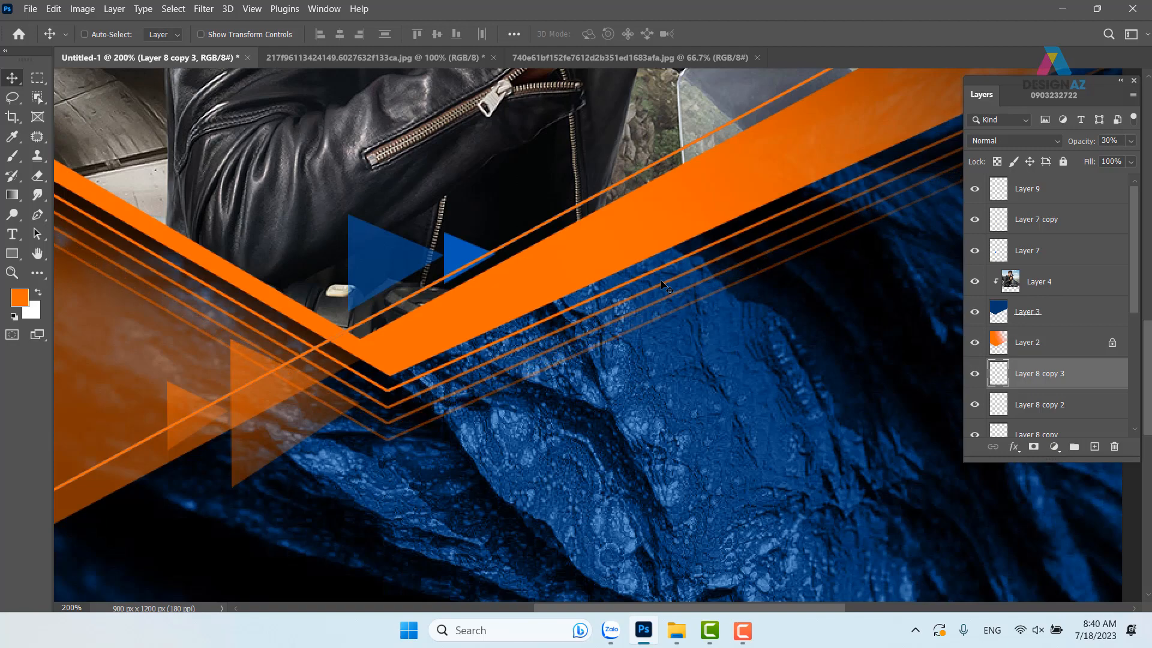
Step: Select the translucent orange shape on Layer 1 and shift it left so its lower edge meets the thin diagonal line
{"action": "key", "text": "ctrl+minus"}
{"action": "key", "text": "ctrl+minus"}
{"action": "key", "text": "ctrl+minus"}
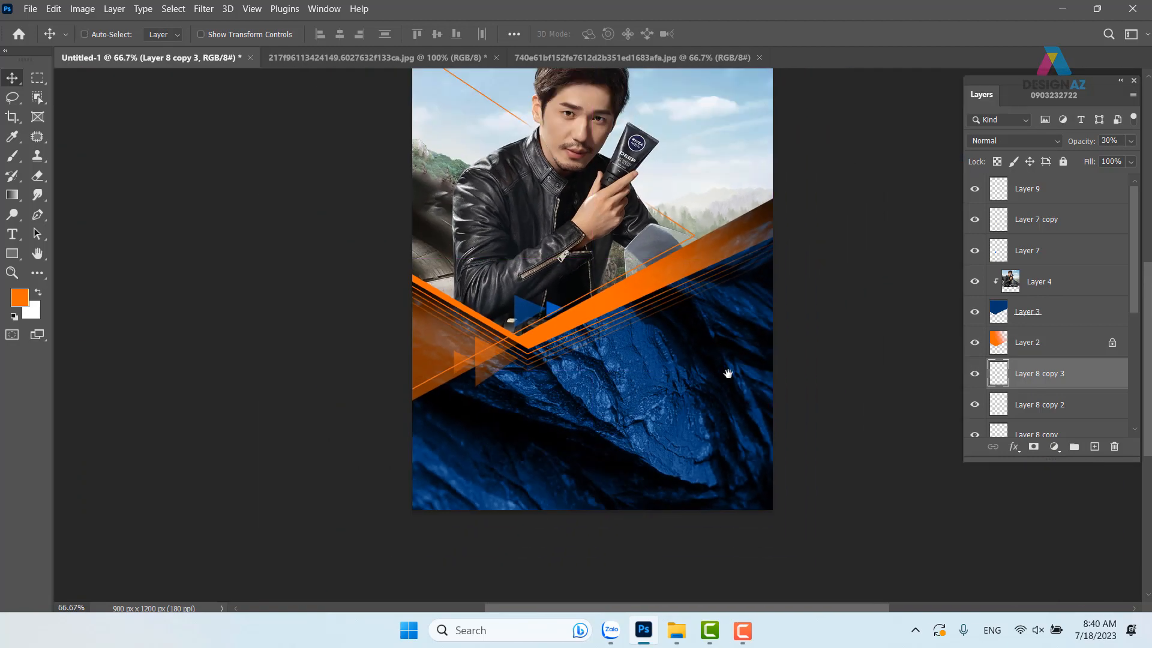
{"action": "left_click_drag", "start_coordinate": [727, 375], "coordinate": [670, 386]}
{"action": "key", "text": "ctrl+plus"}
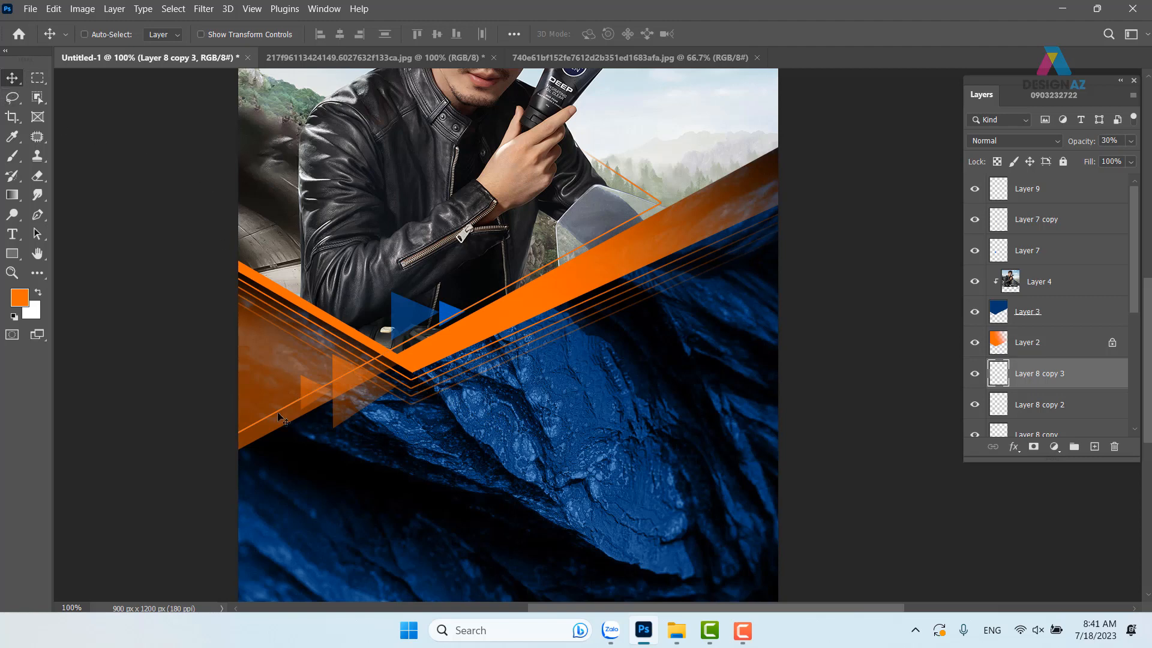
{"action": "right_click", "coordinate": [263, 382]}
{"action": "left_click", "coordinate": [271, 388]}
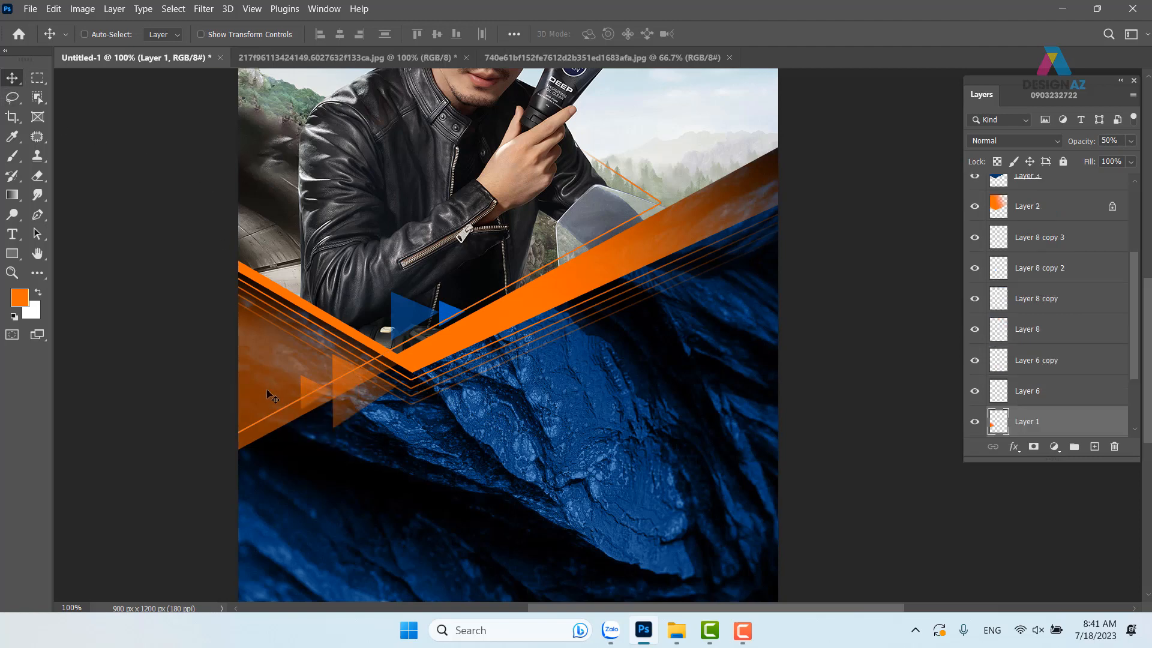
{"action": "right_click", "coordinate": [268, 396]}
{"action": "left_click", "coordinate": [271, 398]}
{"action": "left_click_drag", "start_coordinate": [271, 397], "coordinate": [223, 400]}
Step: On Layer 2, start a Pen path that runs along the middle of the orange V-shaped band from one canvas edge to the other
{"action": "left_click_drag", "start_coordinate": [449, 407], "coordinate": [442, 524]}
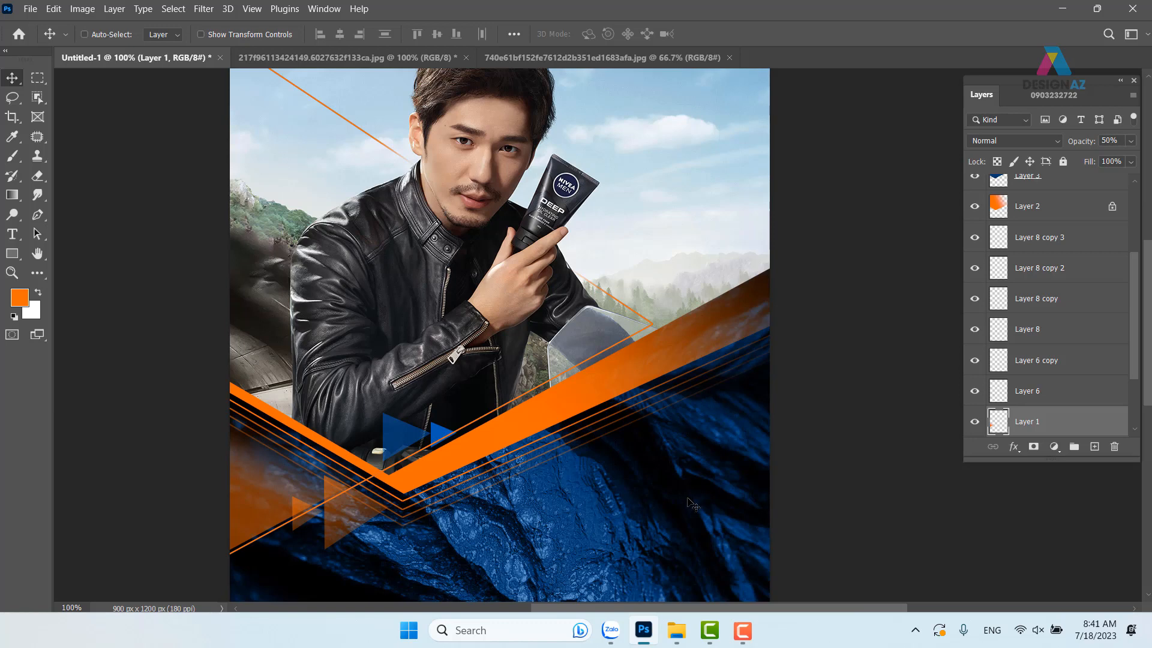
{"action": "right_click", "coordinate": [519, 433]}
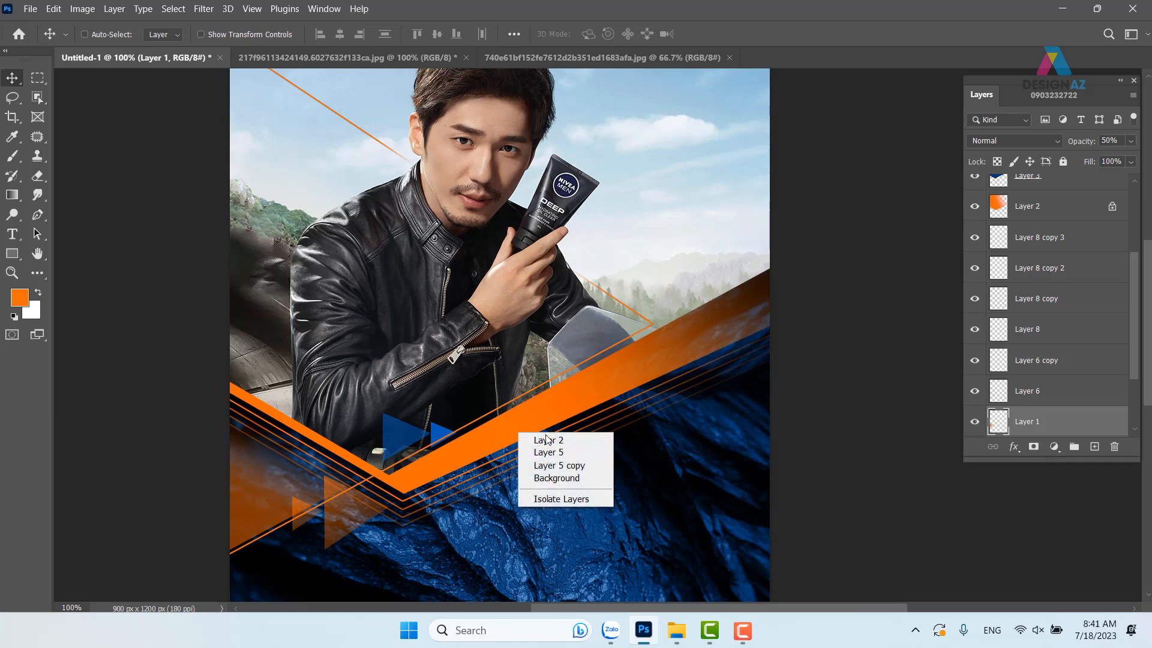
{"action": "left_click", "coordinate": [546, 440]}
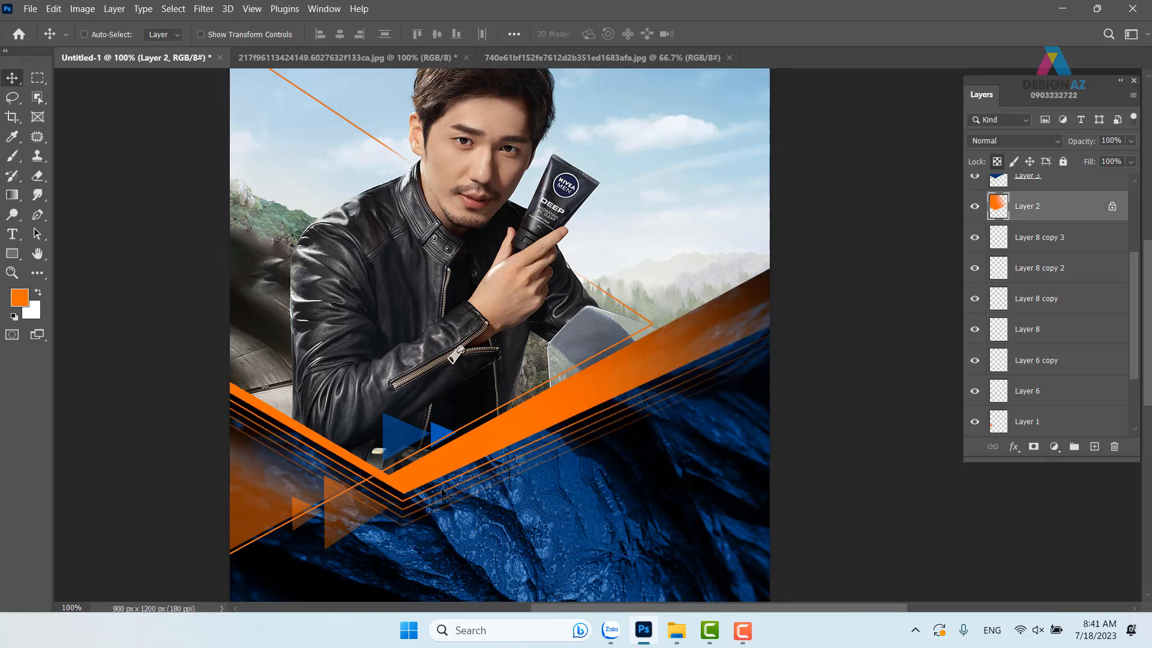
{"action": "left_click_drag", "start_coordinate": [444, 496], "coordinate": [453, 476]}
{"action": "key", "text": "p"}
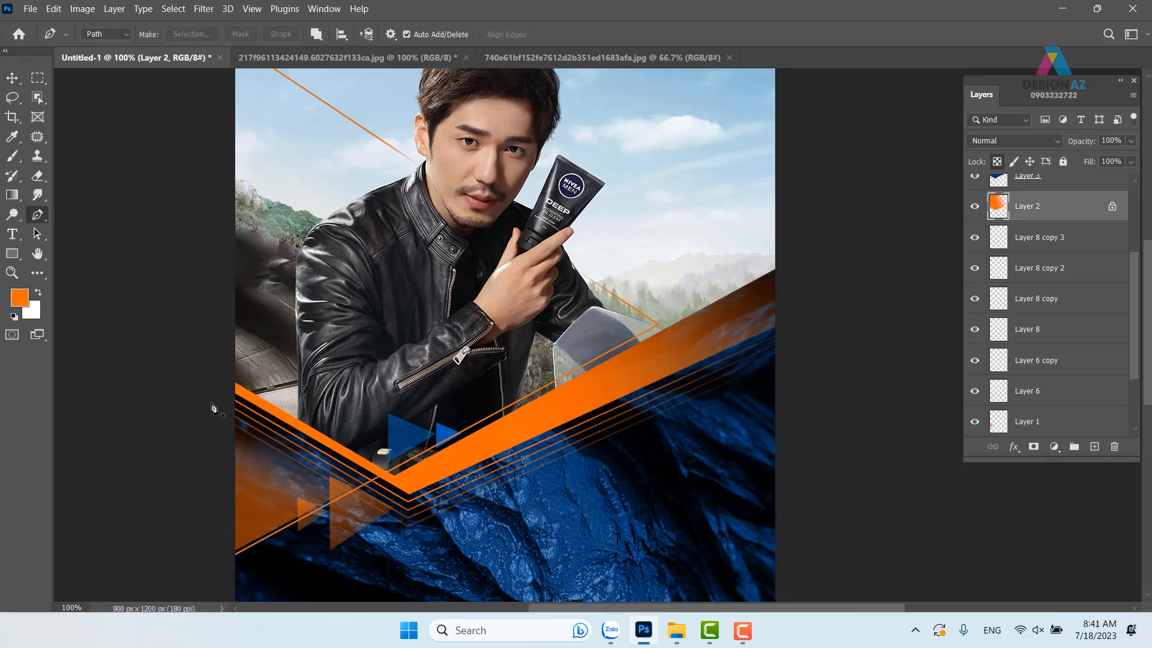
{"action": "left_click", "coordinate": [231, 385]}
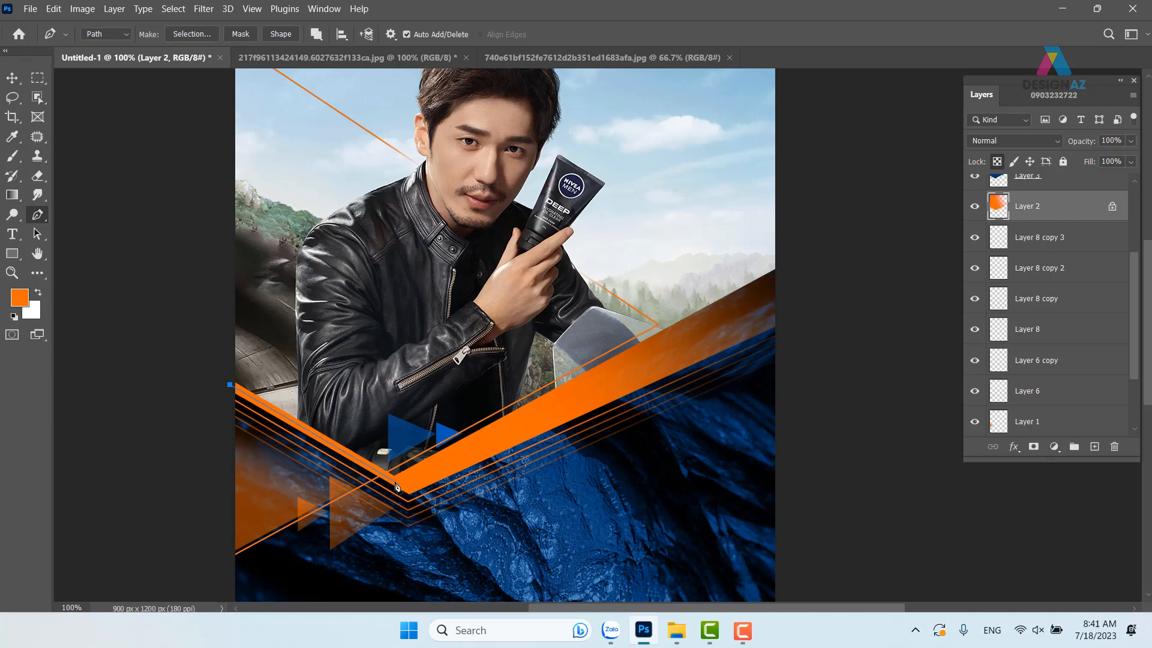
{"action": "left_click", "coordinate": [395, 483]}
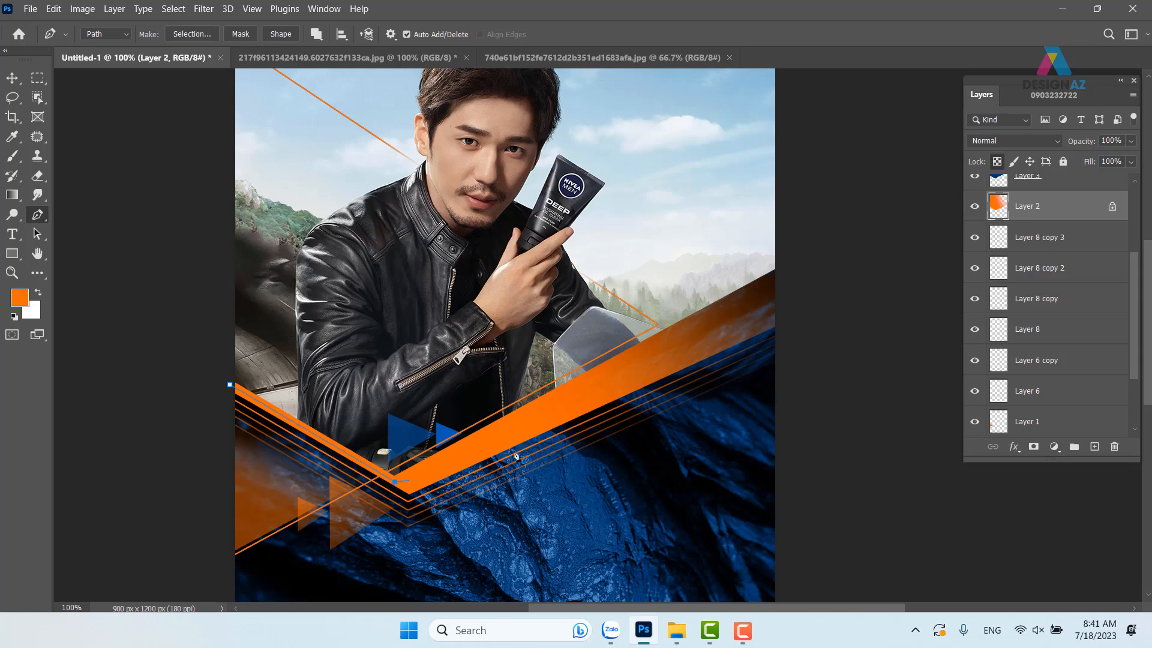
{"action": "left_click", "coordinate": [790, 278]}
Step: Close the path around the outside of the canvas's upper part and convert it into a selection
{"action": "left_click_drag", "start_coordinate": [839, 150], "coordinate": [806, 312]}
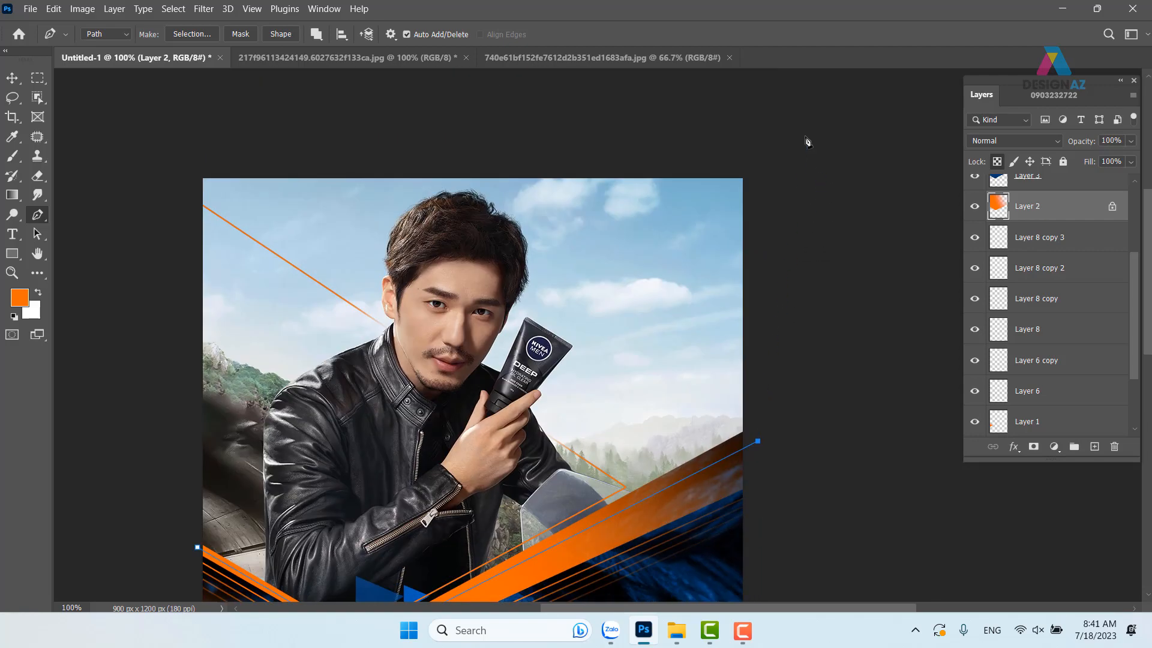
{"action": "left_click", "coordinate": [805, 136]}
{"action": "left_click", "coordinate": [166, 119]}
{"action": "left_click", "coordinate": [91, 253]}
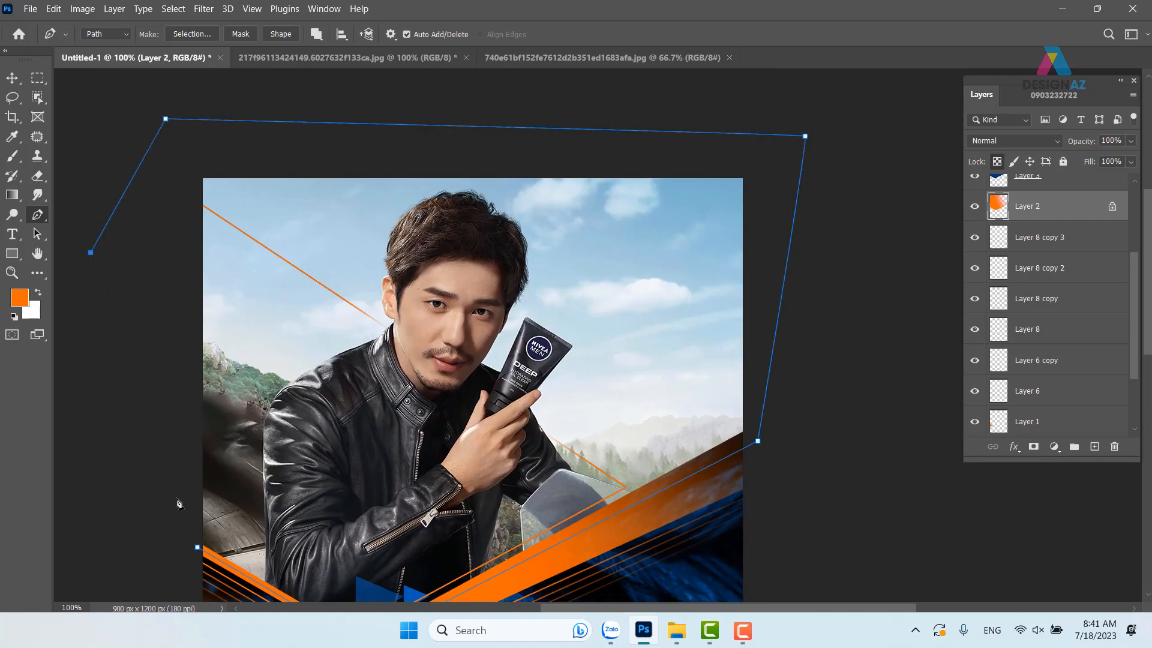
{"action": "left_click", "coordinate": [195, 544]}
{"action": "left_click_drag", "start_coordinate": [575, 477], "coordinate": [643, 273]}
{"action": "key", "text": "ctrl+Return"}
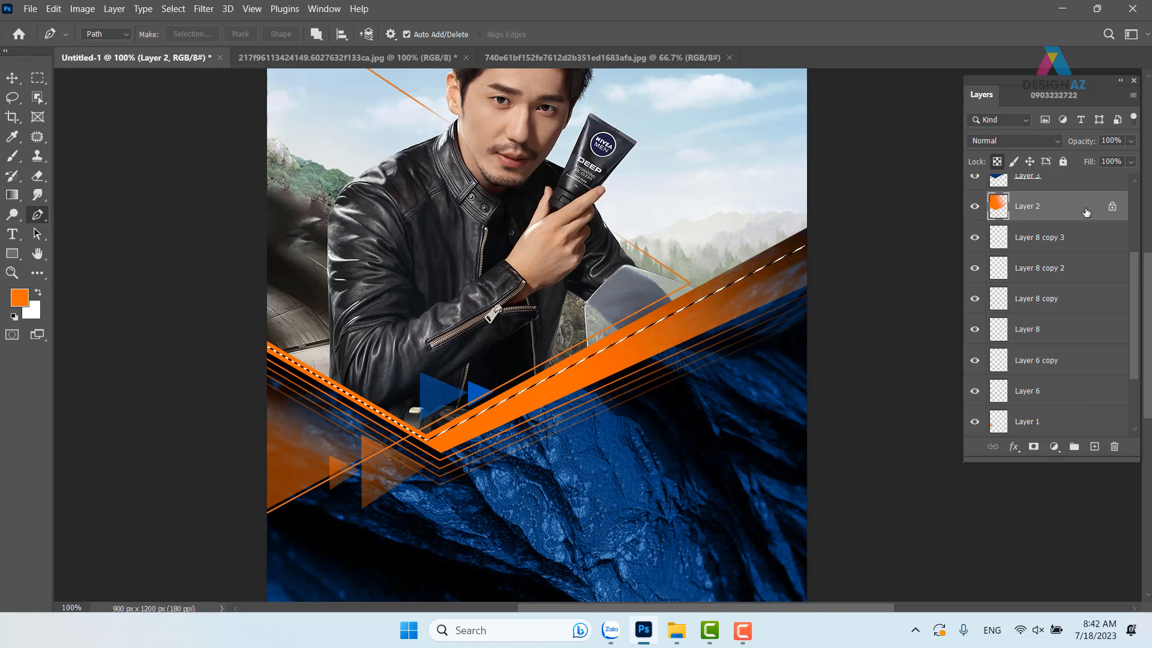
Step: Copy the selected upper part of Layer 2's orange V shape onto a new layer
{"action": "key", "text": "v"}
{"action": "right_click", "coordinate": [529, 410]}
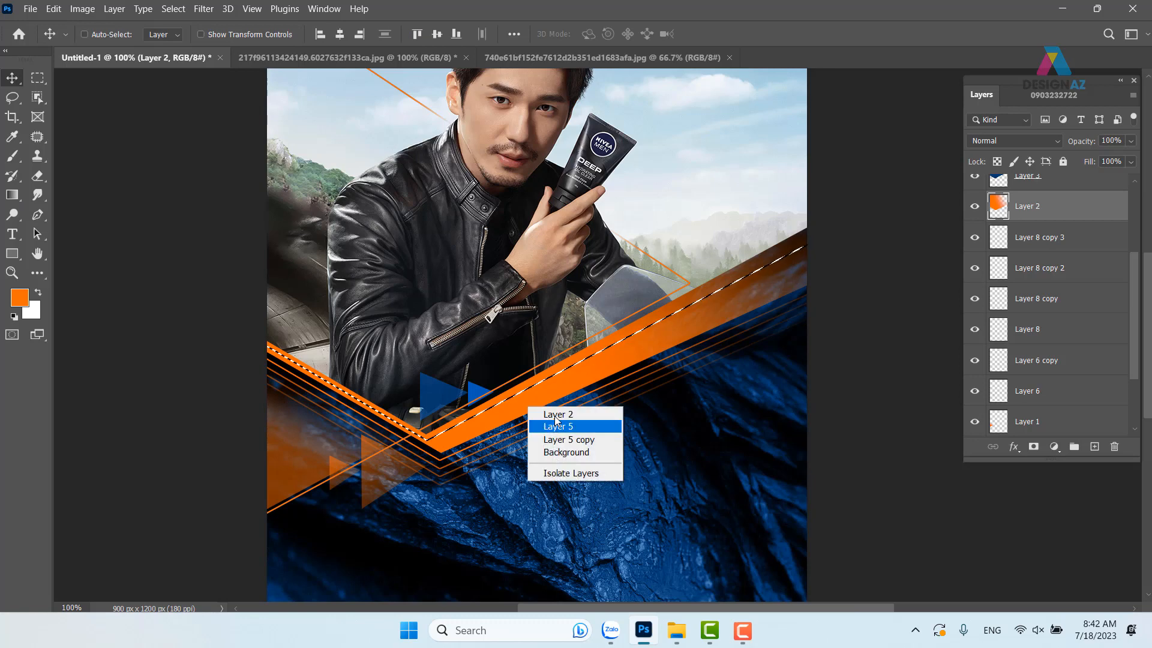
{"action": "left_click", "coordinate": [555, 414]}
{"action": "left_click_drag", "start_coordinate": [507, 423], "coordinate": [465, 420]}
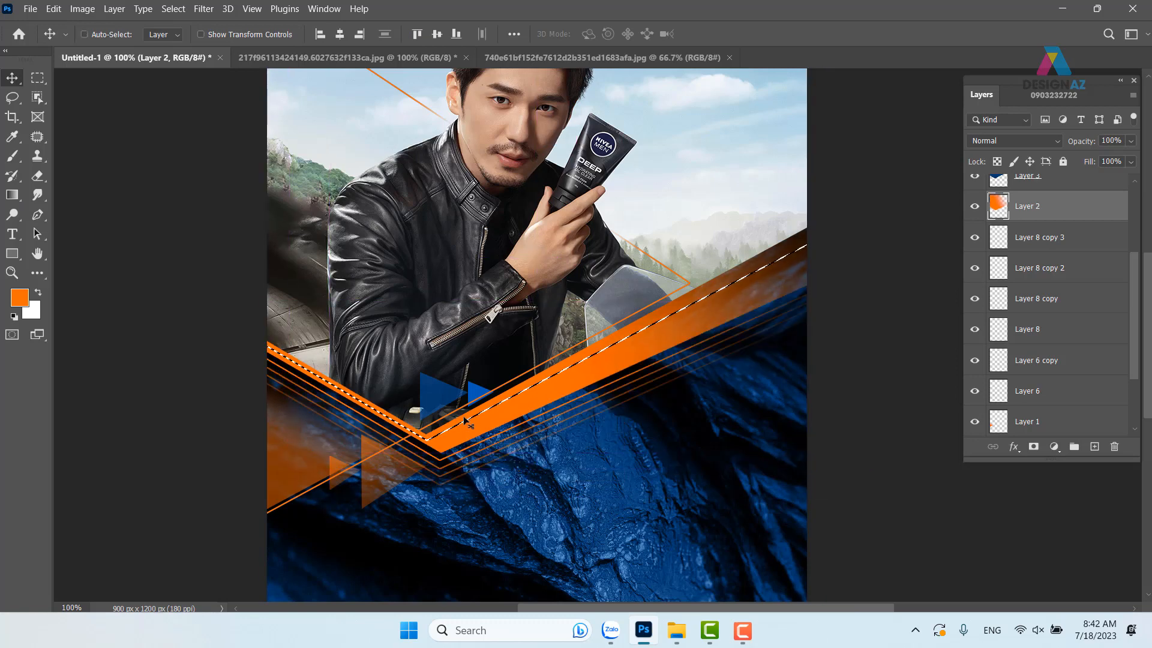
{"action": "key", "text": "ctrl"}
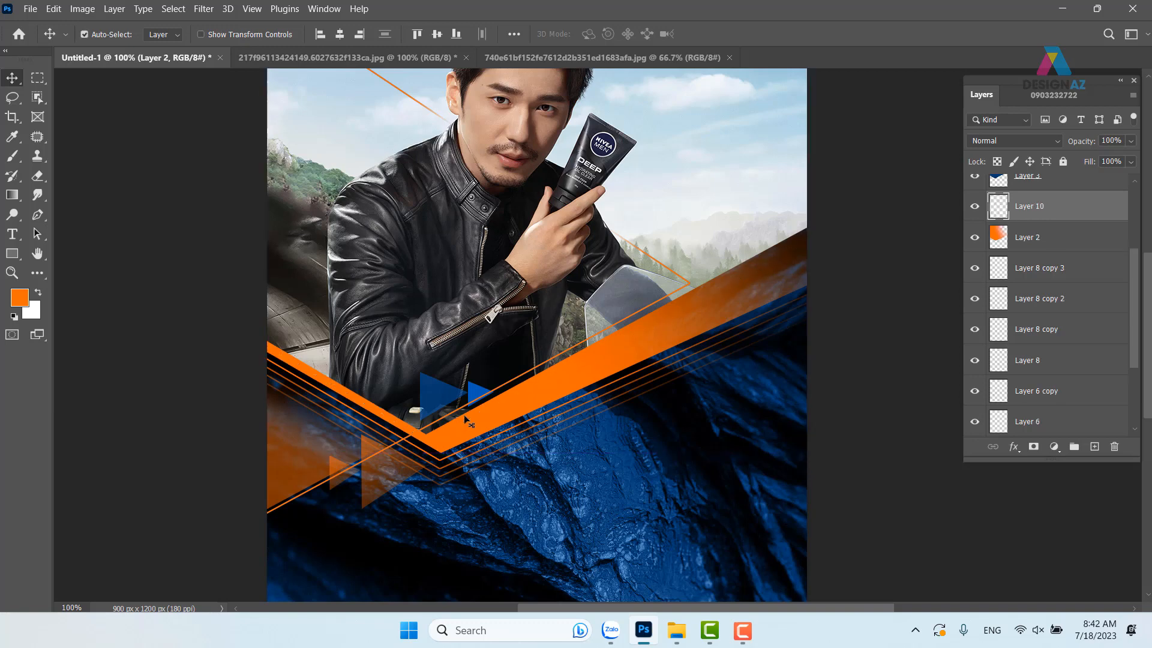
{"action": "key", "text": "ctrl+j"}
{"action": "left_click_drag", "start_coordinate": [644, 331], "coordinate": [679, 312]}
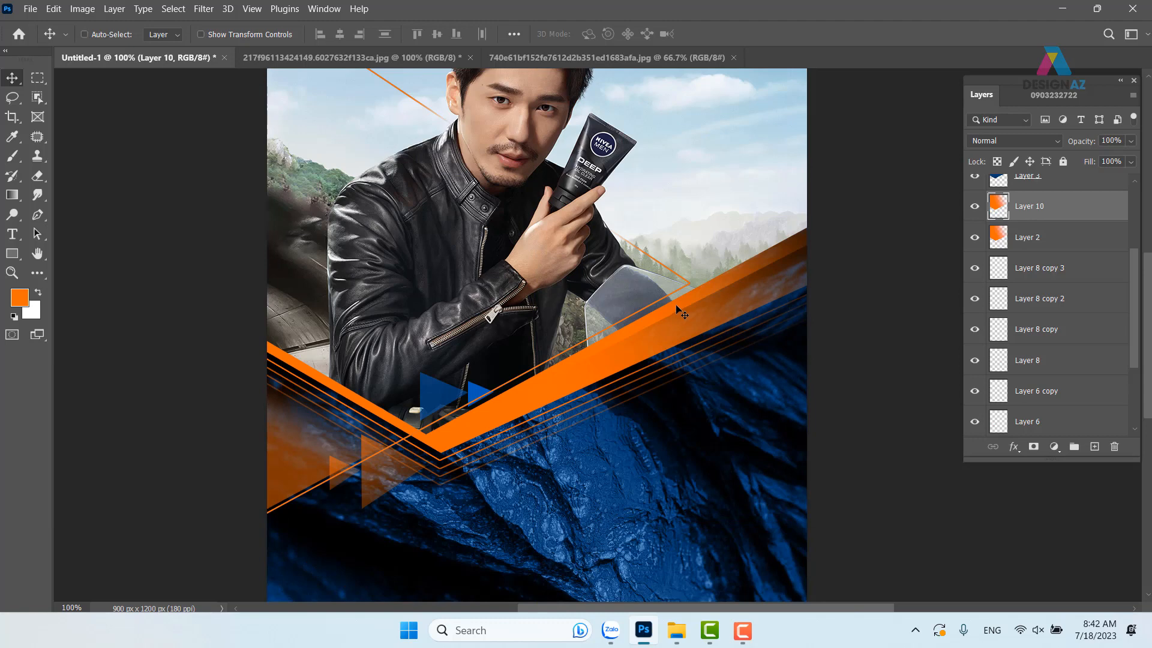
Step: Lock the copied shape's transparent pixels and fill it with light orange ffab6d to highlight the V band's upper edge
{"action": "left_click", "coordinate": [996, 161]}
{"action": "key", "text": "i"}
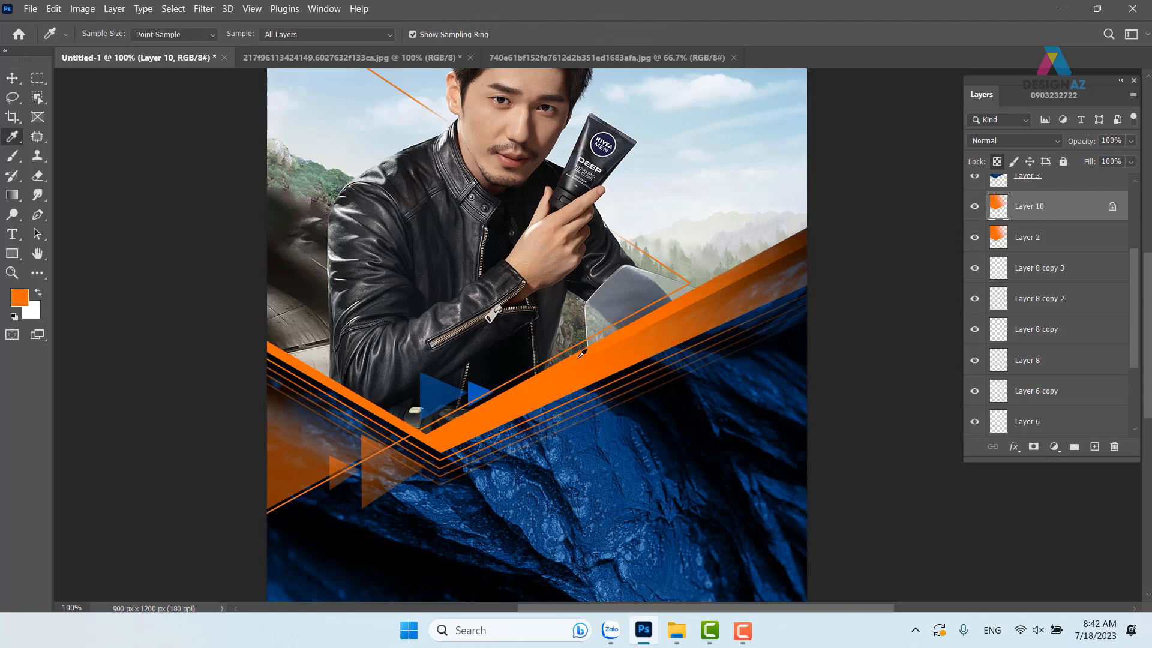
{"action": "left_click", "coordinate": [19, 296]}
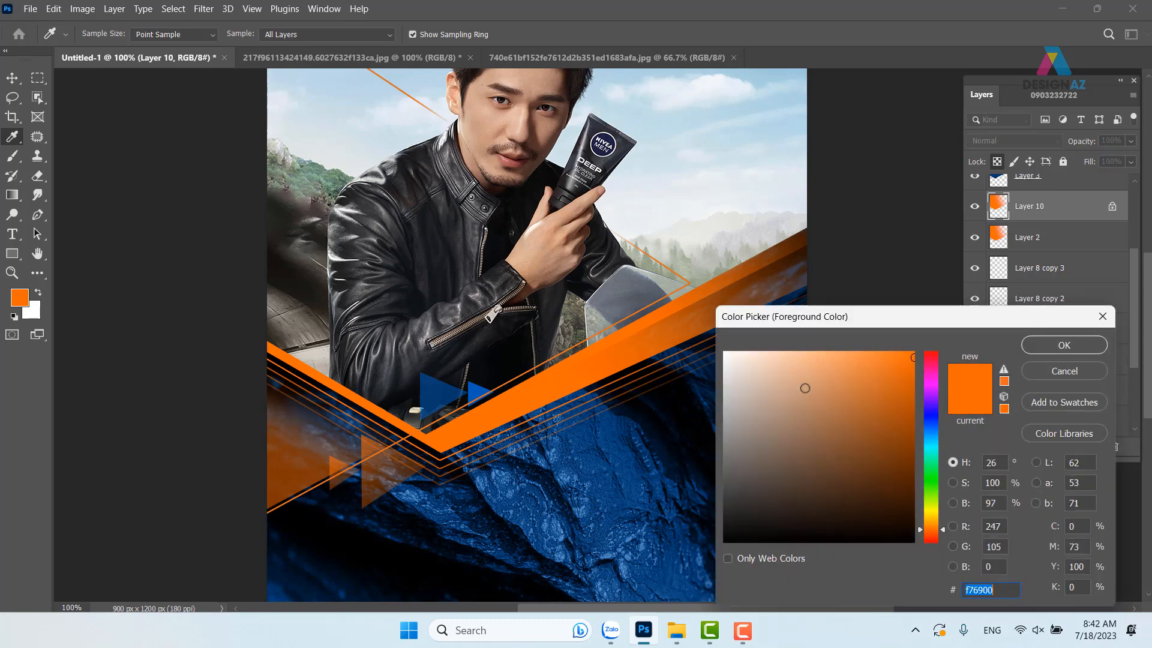
{"action": "type", "text": "ffab6d"}
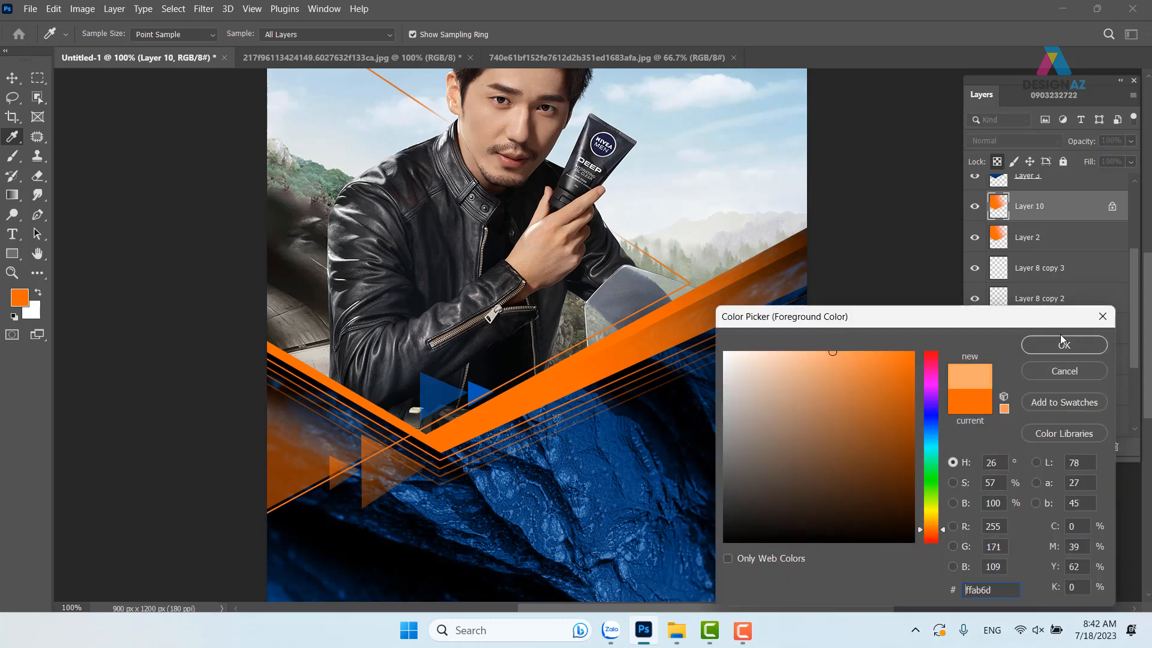
{"action": "left_click", "coordinate": [1078, 344]}
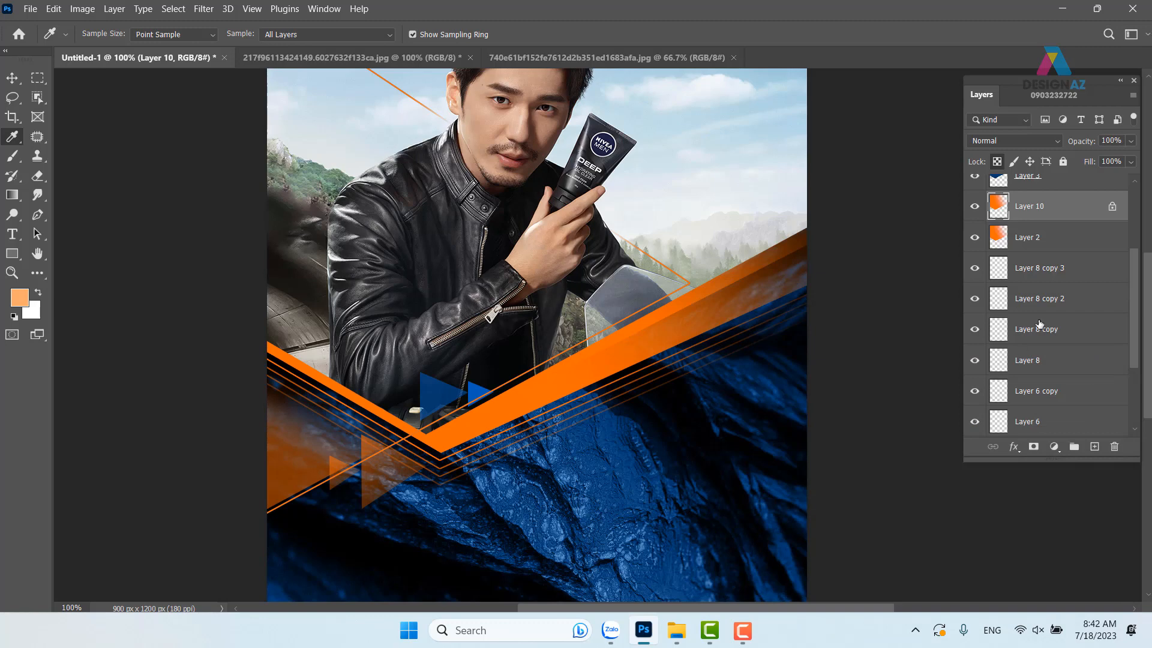
{"action": "key", "text": "alt+BackSpace"}
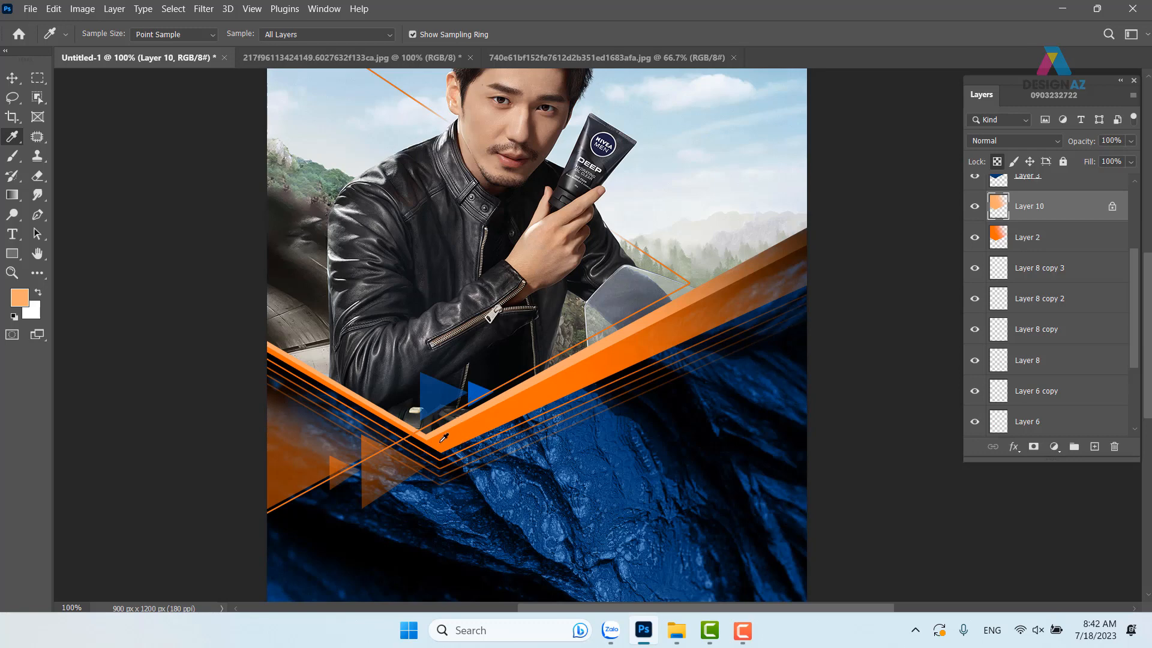
{"action": "left_click", "coordinate": [12, 78]}
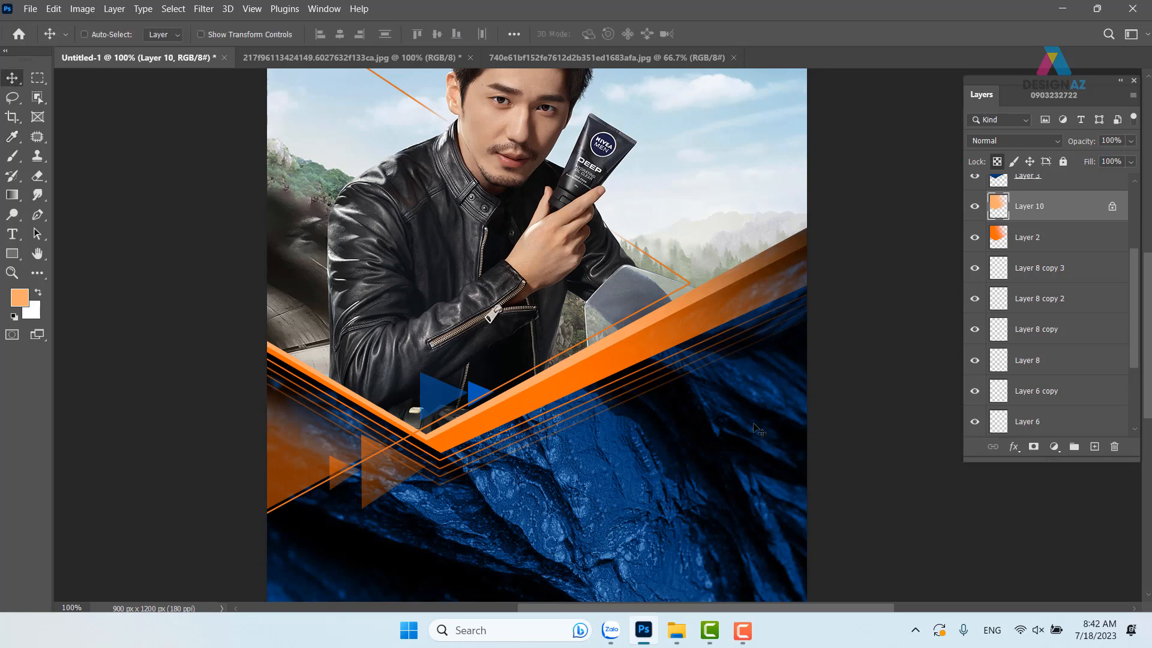
Step: Select the model photo on Layer 4 and add a Gradient Map adjustment layer above it
{"action": "key", "text": "ctrl+minus"}
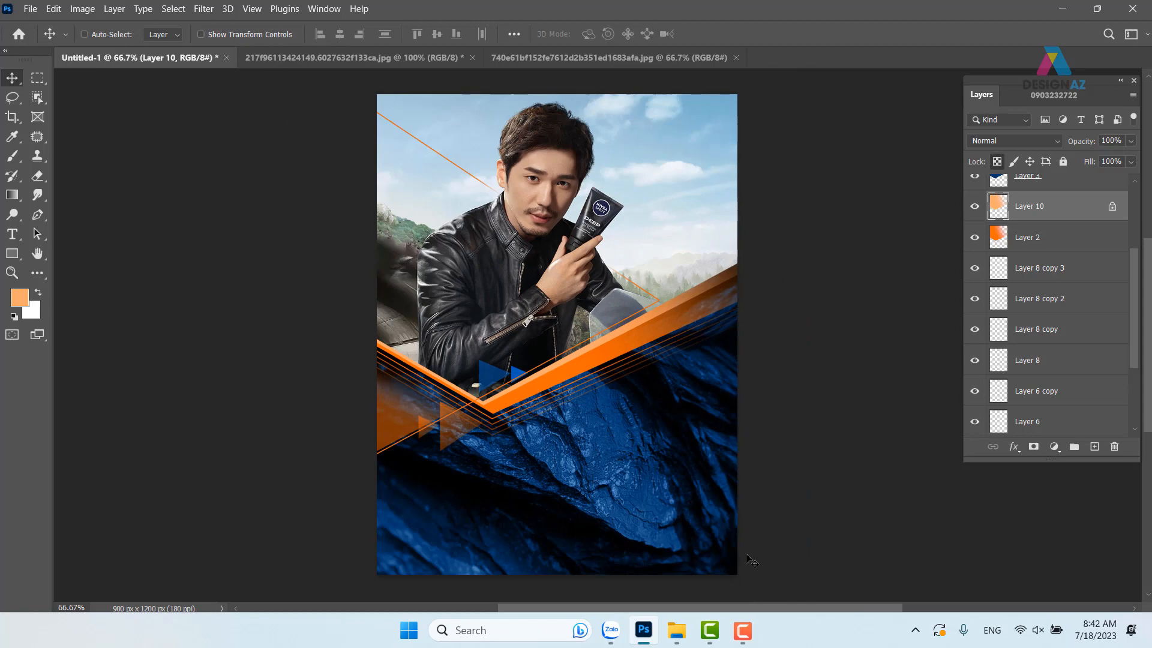
{"action": "right_click", "coordinate": [510, 248]}
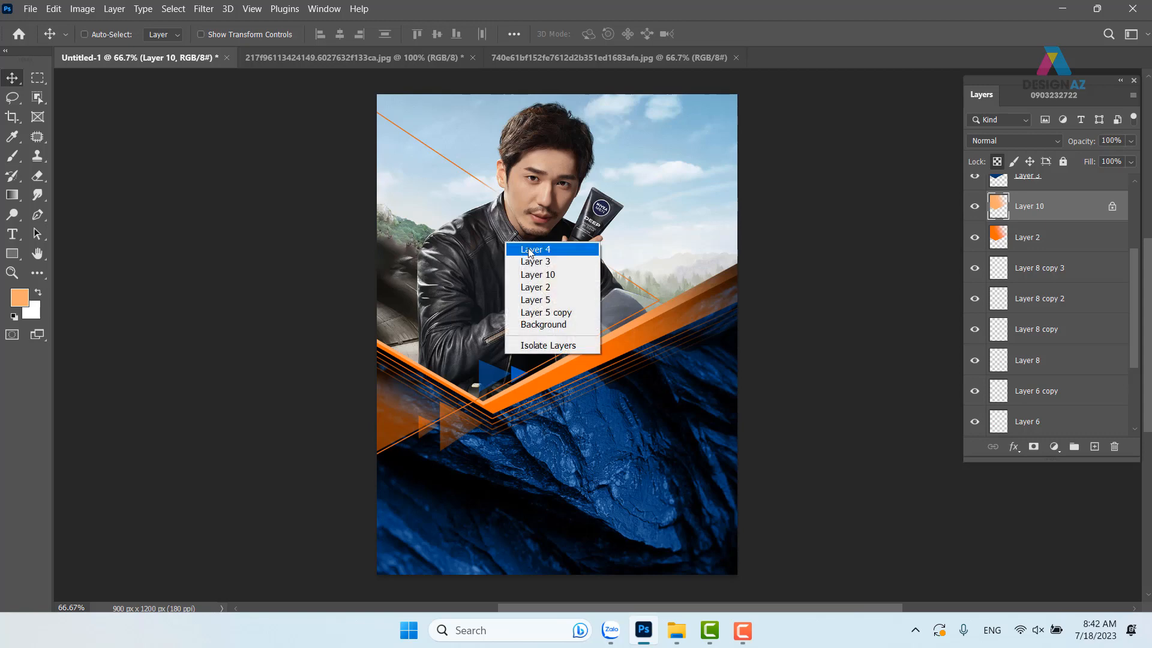
{"action": "left_click", "coordinate": [527, 247]}
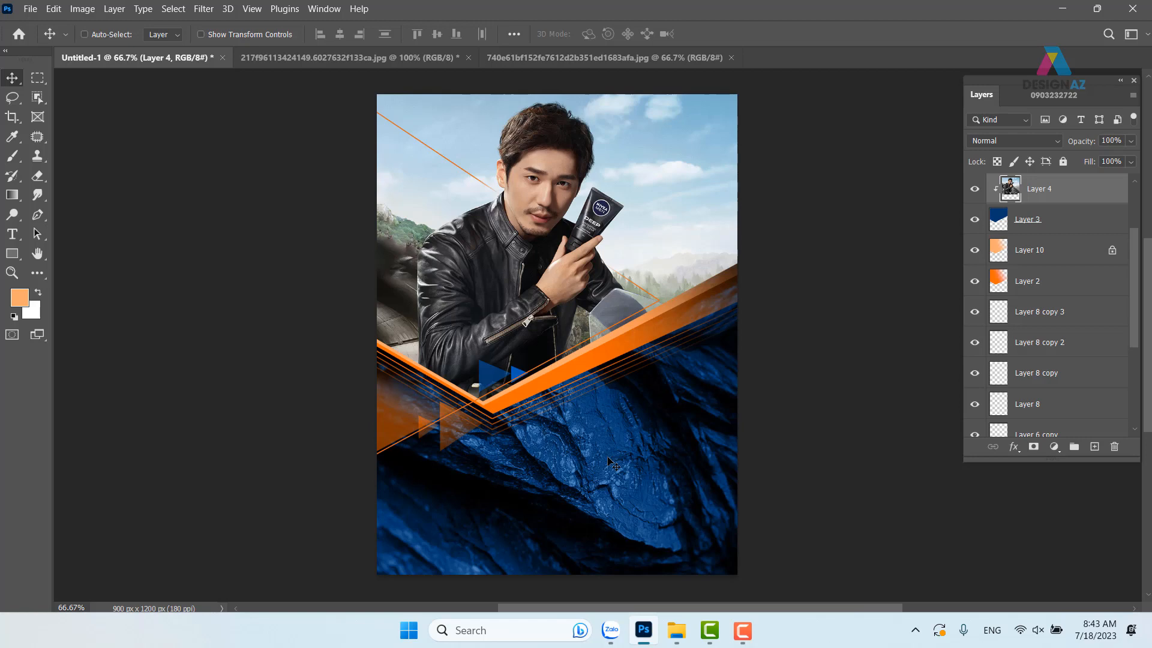
{"action": "right_click", "coordinate": [493, 268]}
{"action": "left_click", "coordinate": [514, 278]}
{"action": "left_click", "coordinate": [1056, 450]}
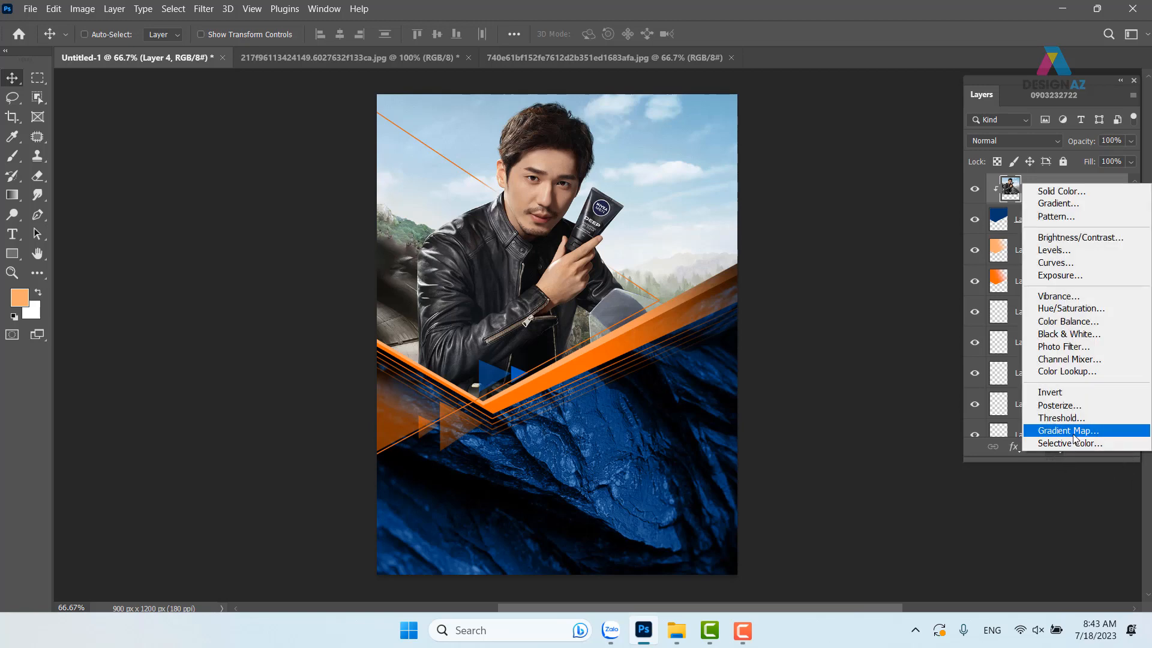
{"action": "left_click", "coordinate": [1068, 431]}
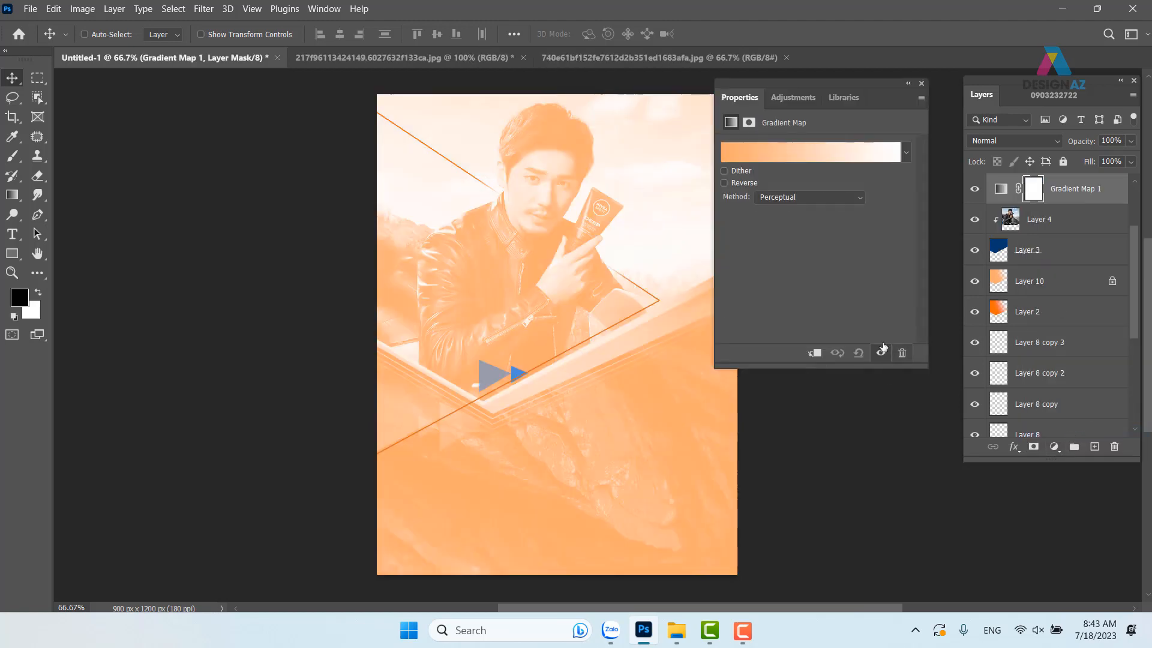
Step: Open the gradient map's gradient for editing and apply the Black, White preset from the Basics group
{"action": "left_click", "coordinate": [794, 153]}
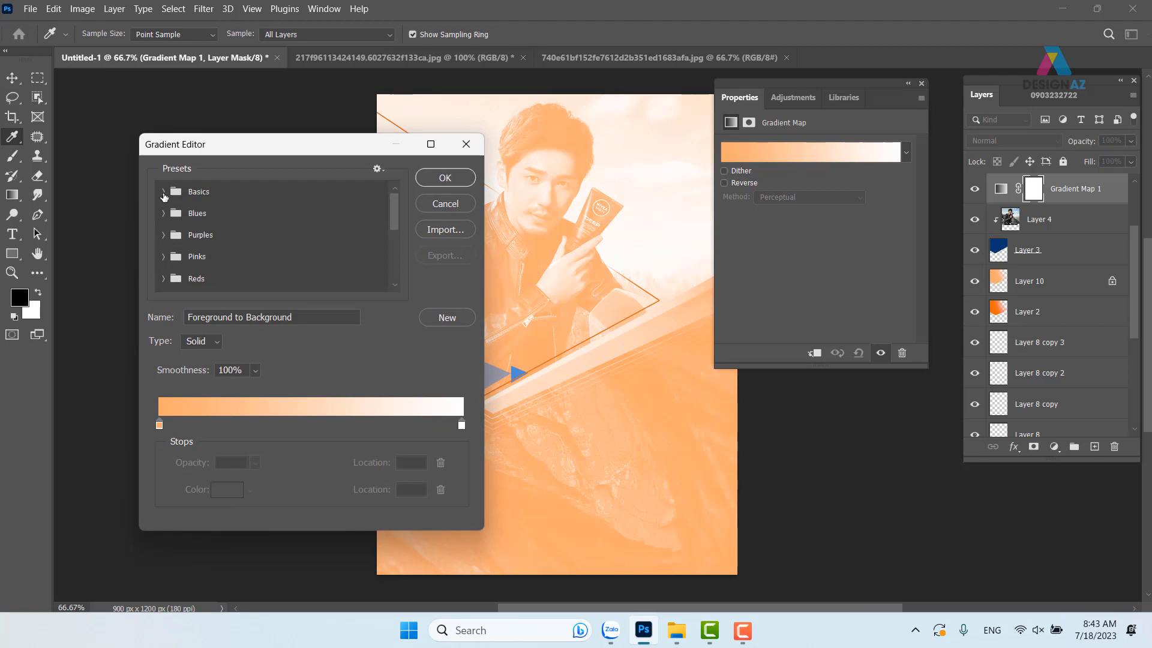
{"action": "left_click", "coordinate": [192, 192]}
{"action": "left_click", "coordinate": [230, 214]}
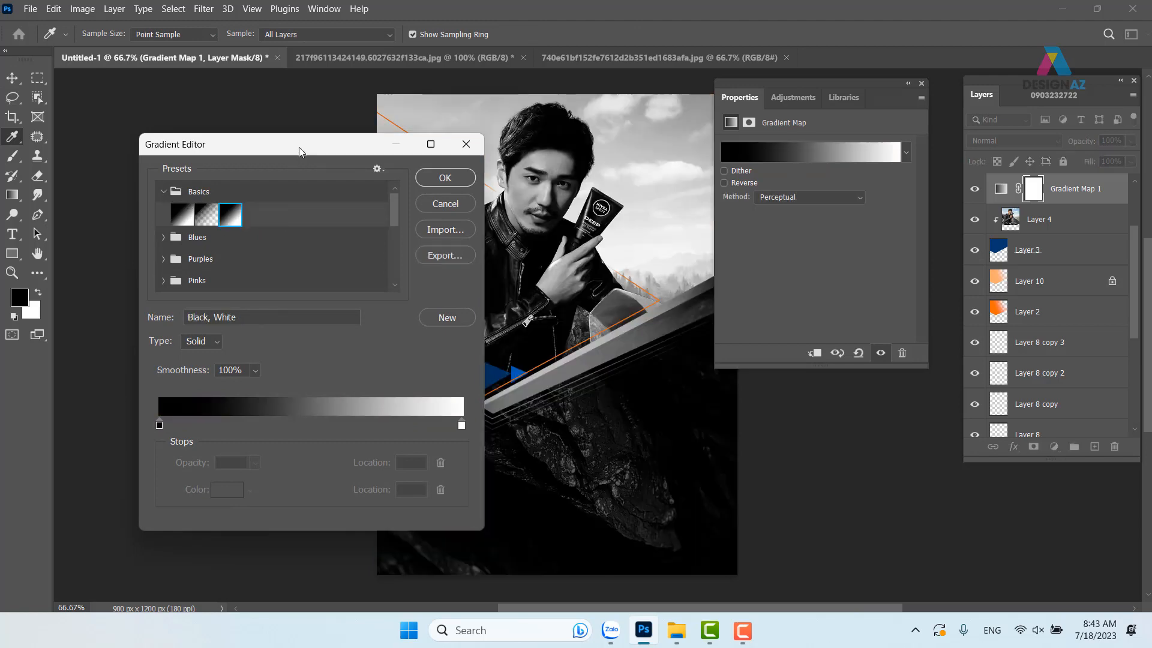
{"action": "left_click_drag", "start_coordinate": [298, 149], "coordinate": [216, 149]}
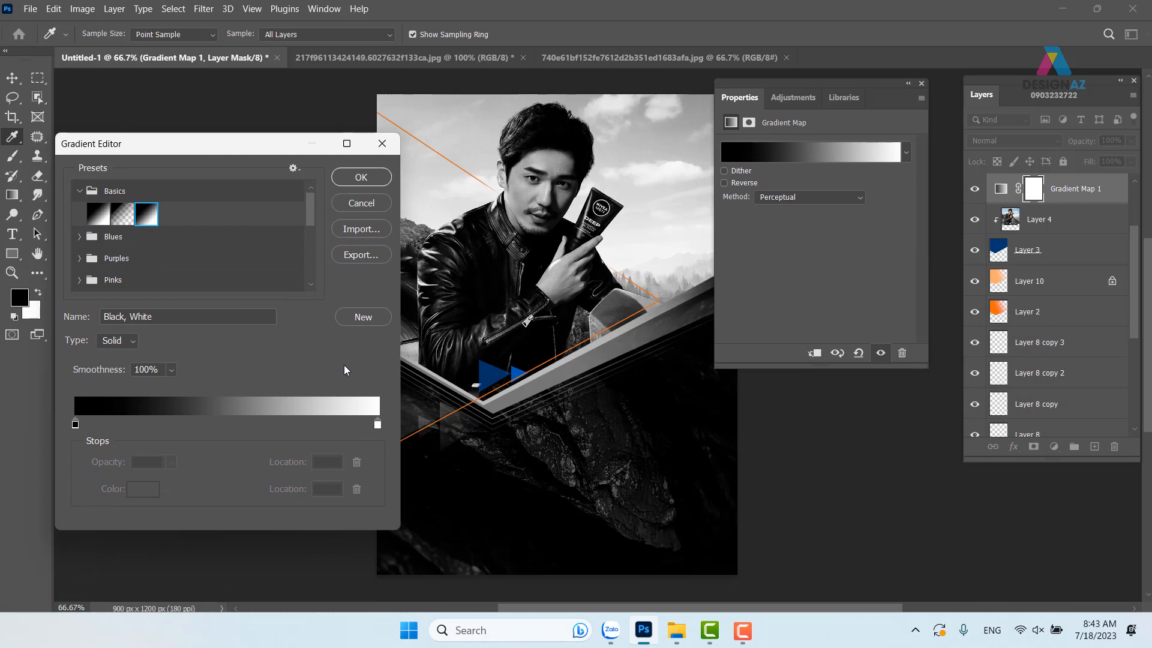
Step: Add a color stop at location 22 on the gradient and set its color to dark blue 1b0074
{"action": "left_click", "coordinate": [142, 424]}
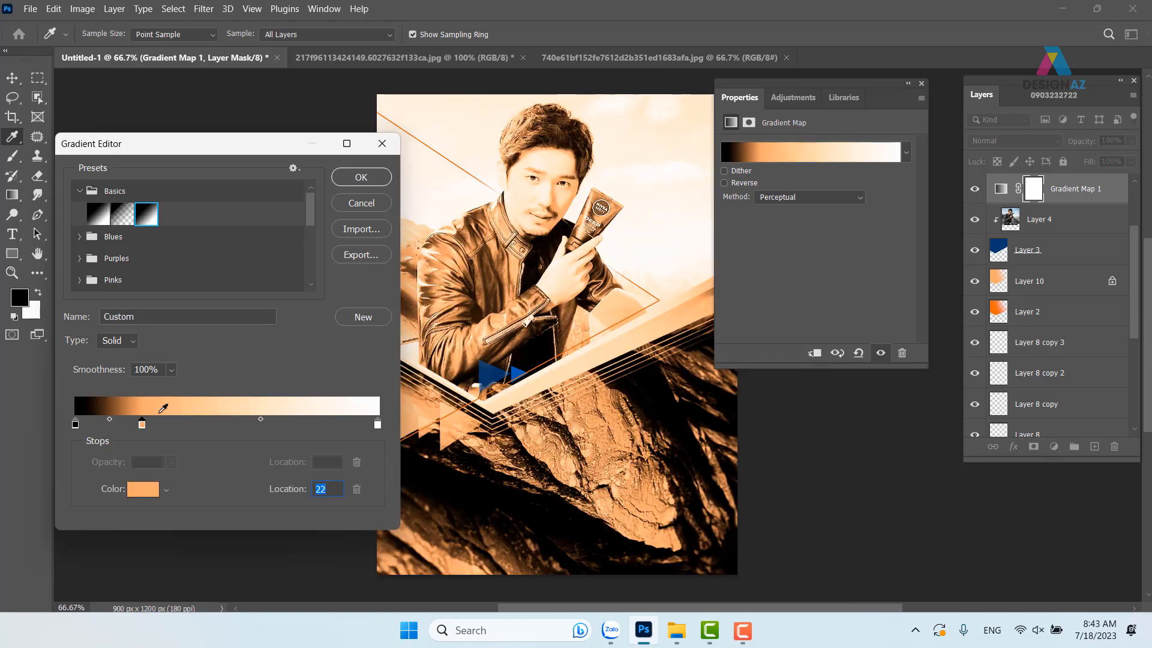
{"action": "left_click", "coordinate": [149, 492]}
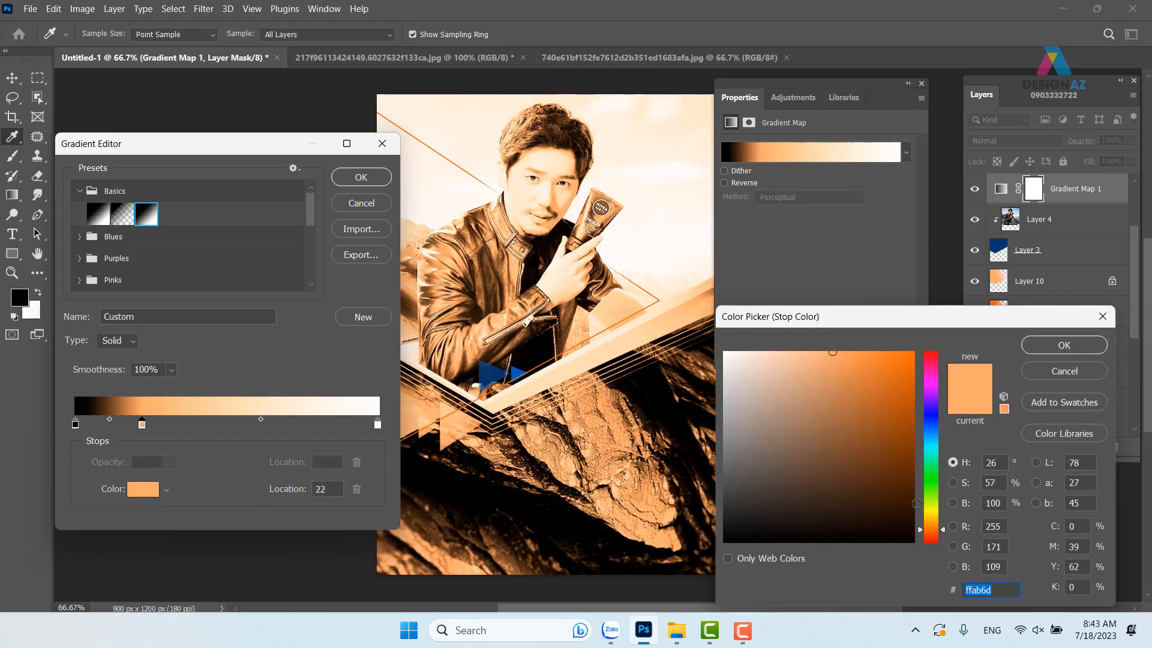
{"action": "mouse_move", "coordinate": [933, 445]}
{"action": "left_mouse_down"}
{"action": "mouse_move", "coordinate": [929, 407]}
{"action": "mouse_move", "coordinate": [911, 451]}
{"action": "mouse_move", "coordinate": [921, 456]}
{"action": "left_mouse_up"}
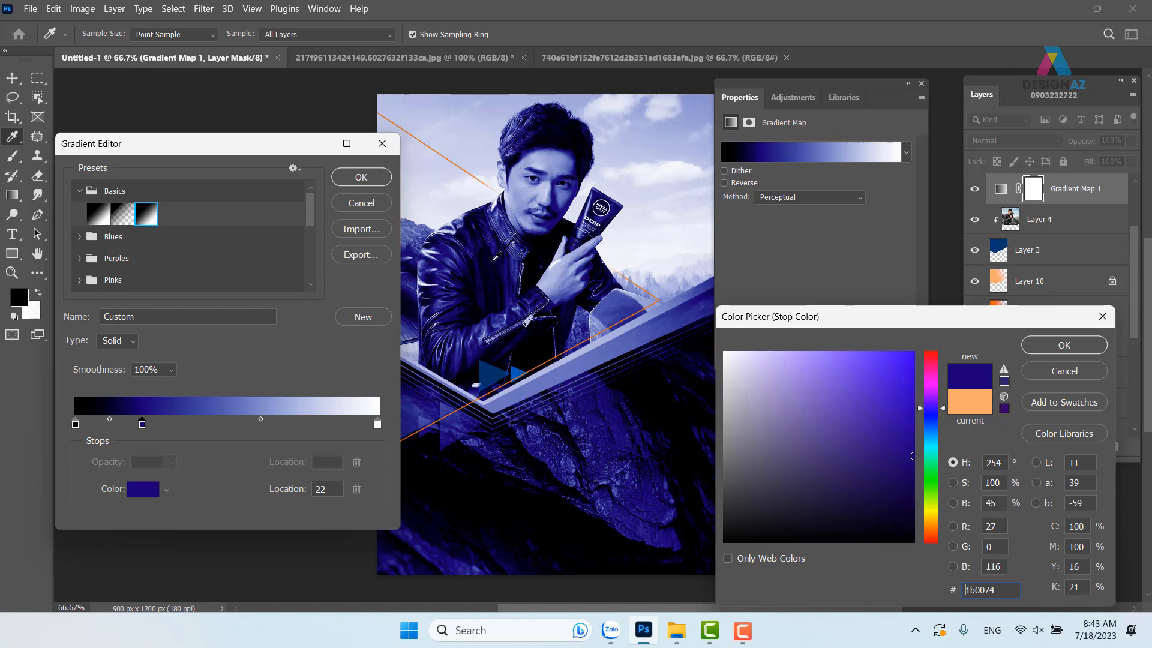
{"action": "left_click", "coordinate": [1064, 344]}
Step: Add another color stop at location 54 on the gradient and set its color to orange ff7200
{"action": "left_click", "coordinate": [237, 424]}
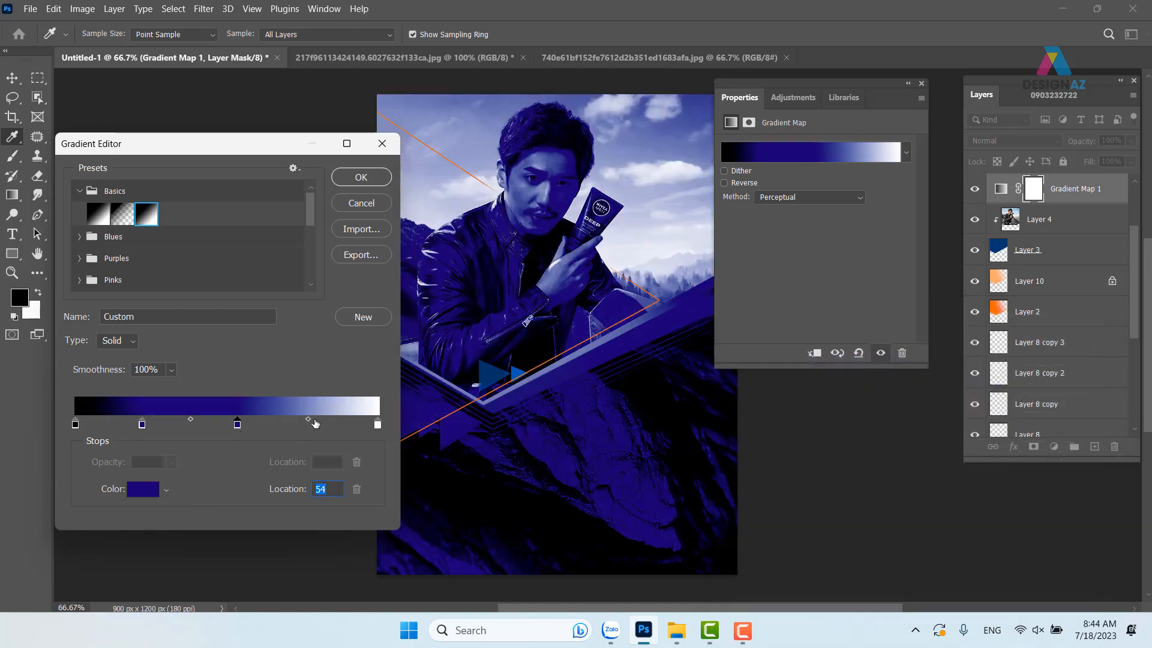
{"action": "left_click", "coordinate": [143, 490]}
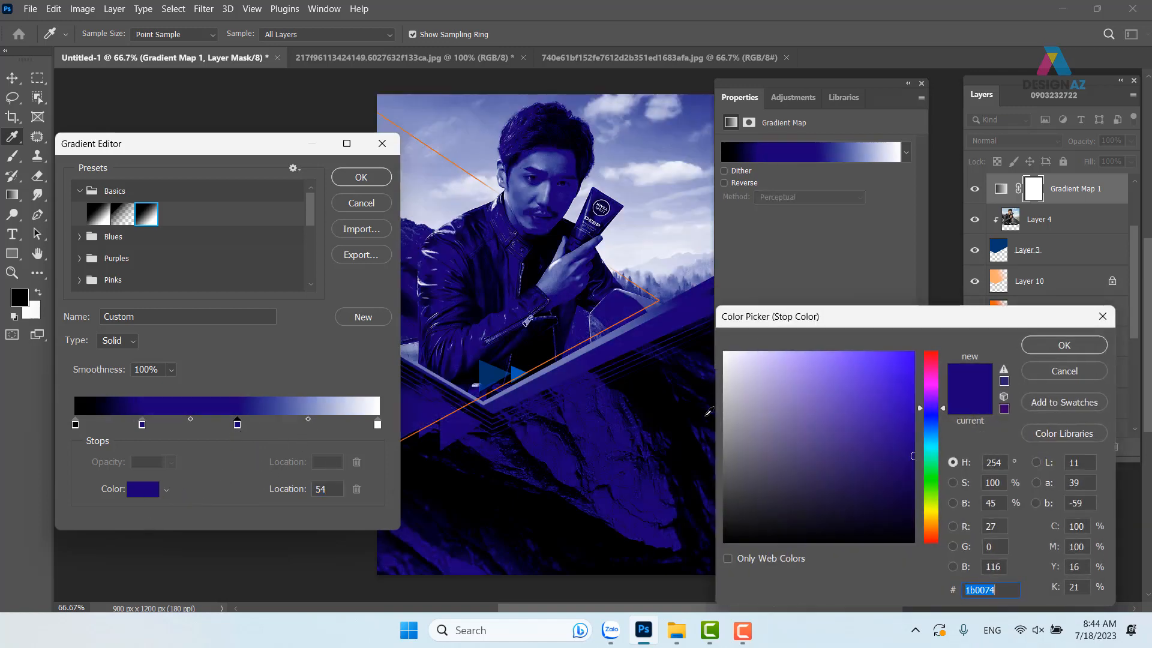
{"action": "left_click", "coordinate": [929, 517]}
{"action": "mouse_move", "coordinate": [881, 405]}
{"action": "left_mouse_down"}
{"action": "mouse_move", "coordinate": [886, 380]}
{"action": "mouse_move", "coordinate": [922, 351]}
{"action": "left_mouse_up"}
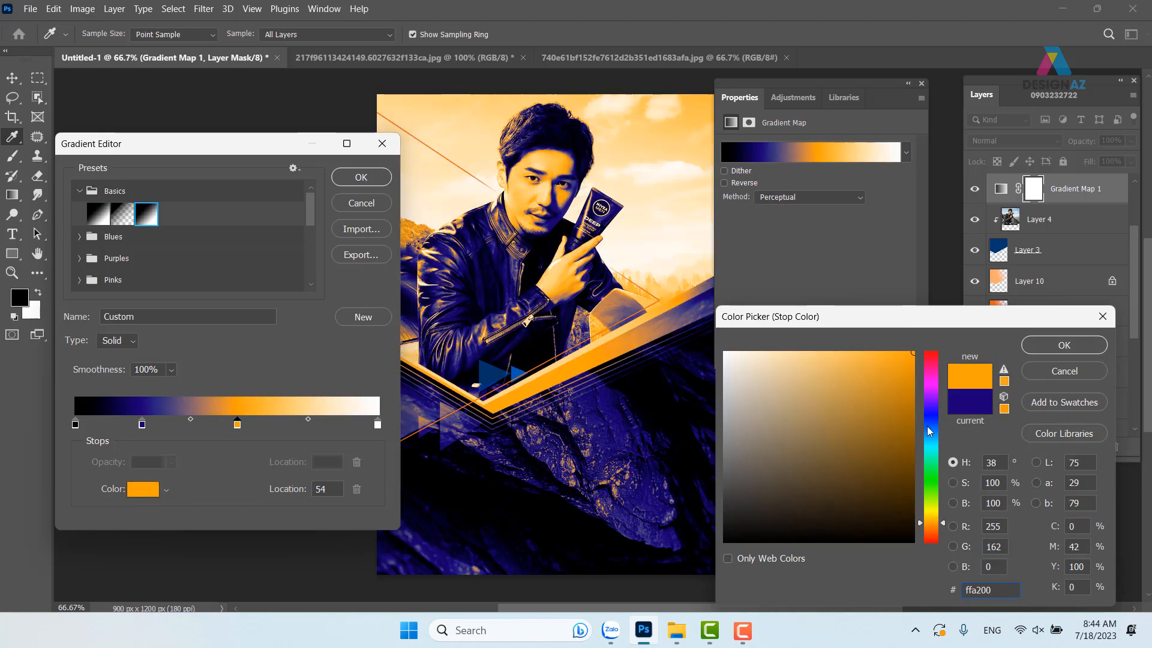
{"action": "left_click", "coordinate": [934, 528]}
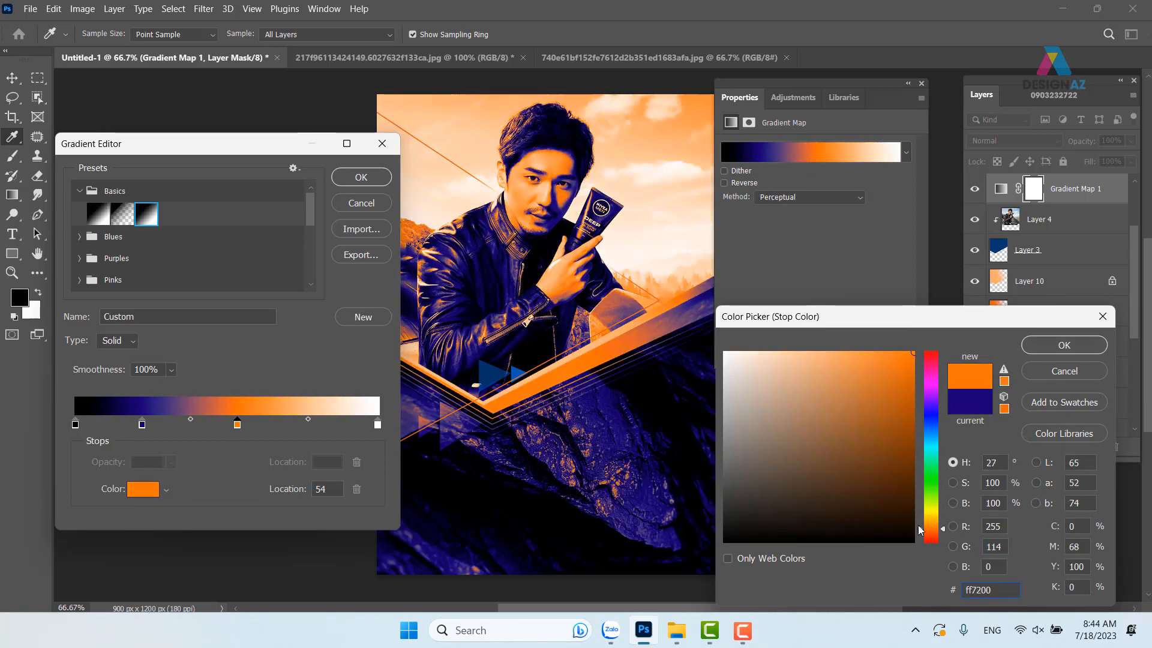
{"action": "left_click", "coordinate": [1084, 348]}
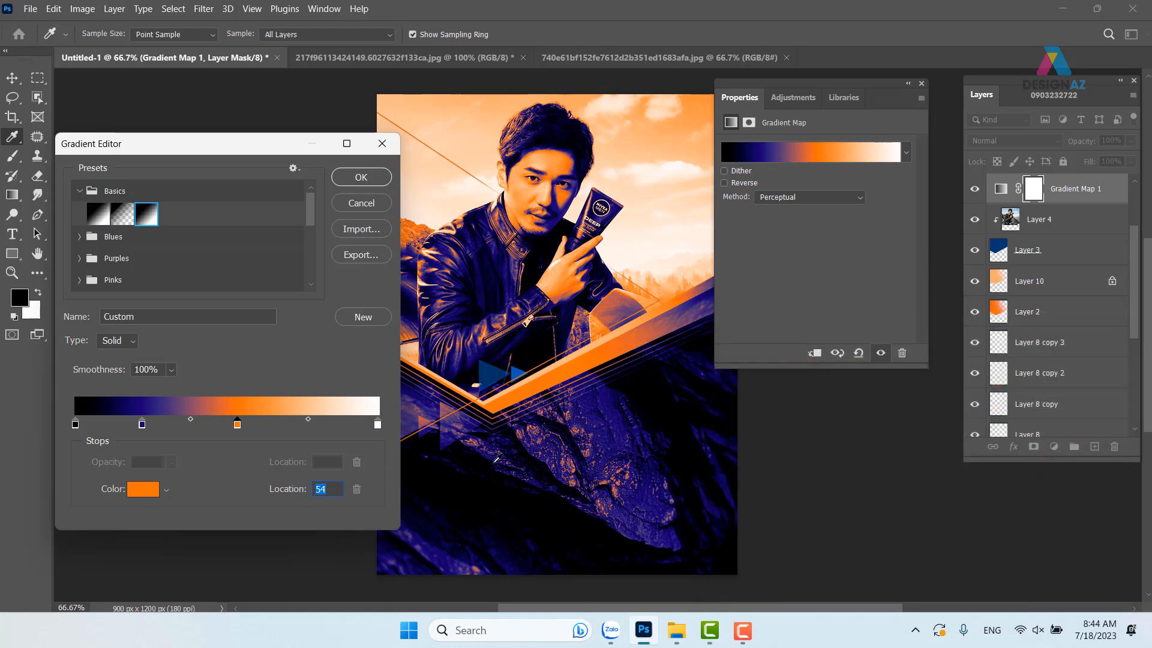
Step: Try the gradient's orange color stop at locations 79, 64 and 60
{"action": "left_click", "coordinate": [377, 426]}
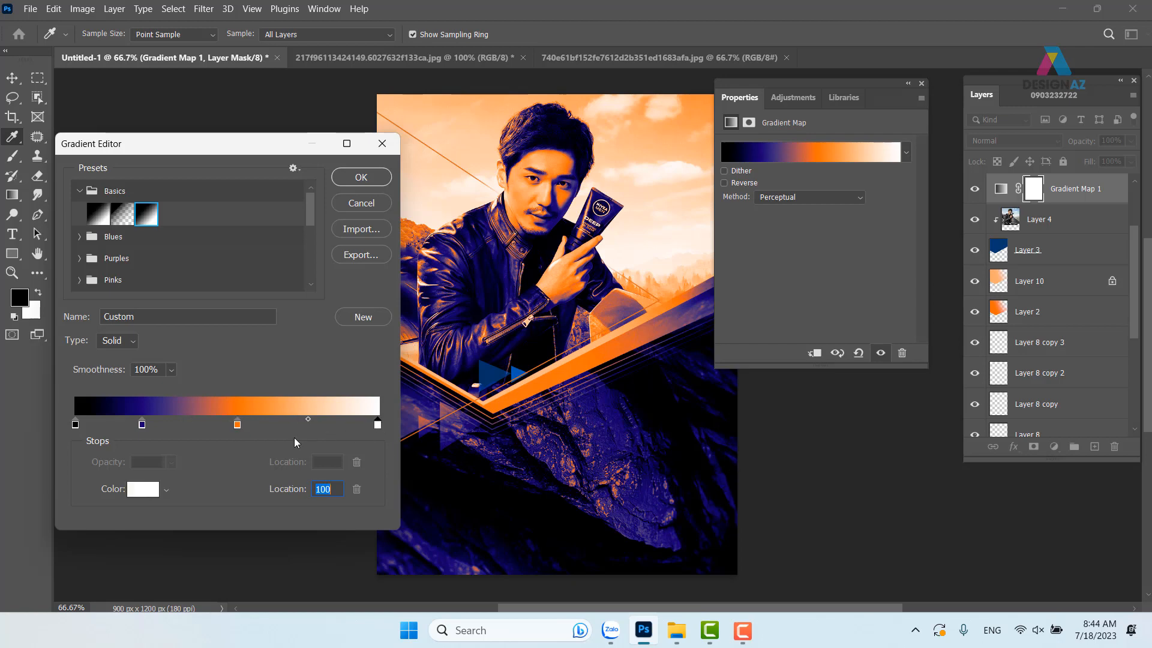
{"action": "left_click_drag", "start_coordinate": [238, 425], "coordinate": [314, 426]}
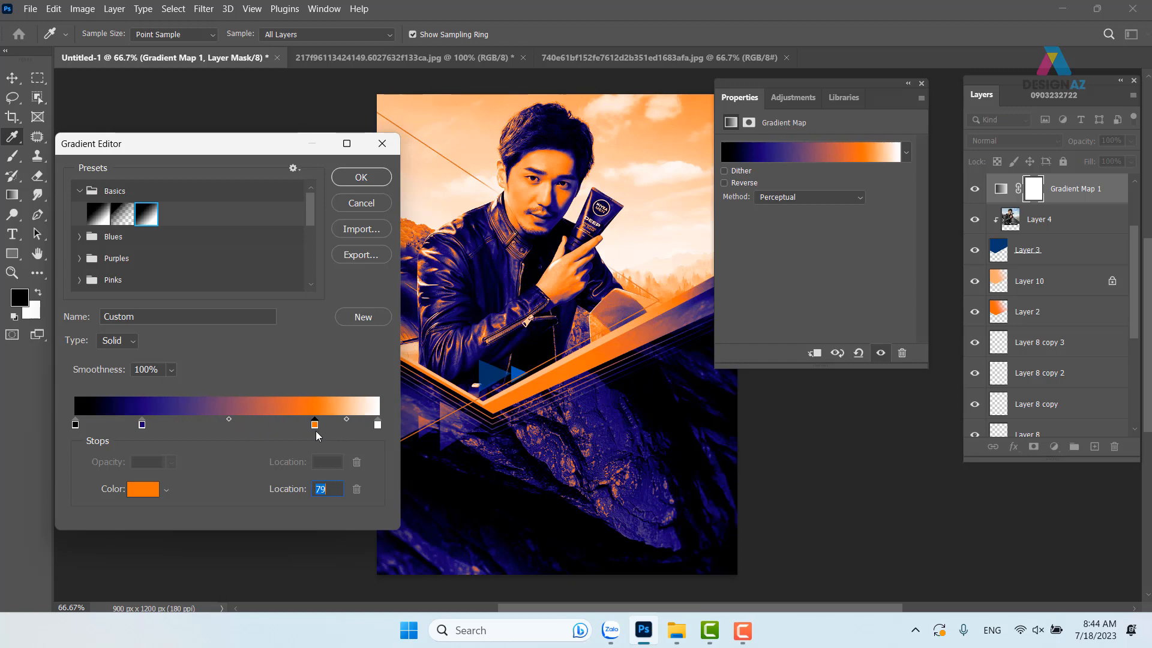
{"action": "left_click", "coordinate": [268, 425]}
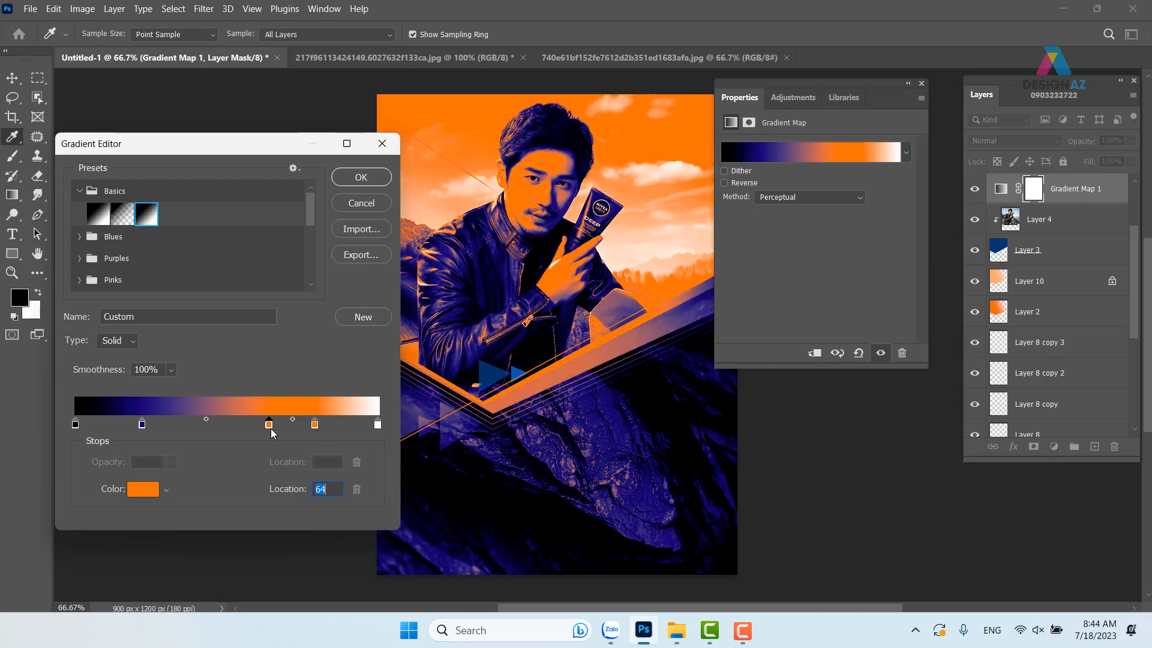
{"action": "left_click_drag", "start_coordinate": [271, 432], "coordinate": [257, 454]}
{"action": "left_click_drag", "start_coordinate": [316, 429], "coordinate": [256, 427]}
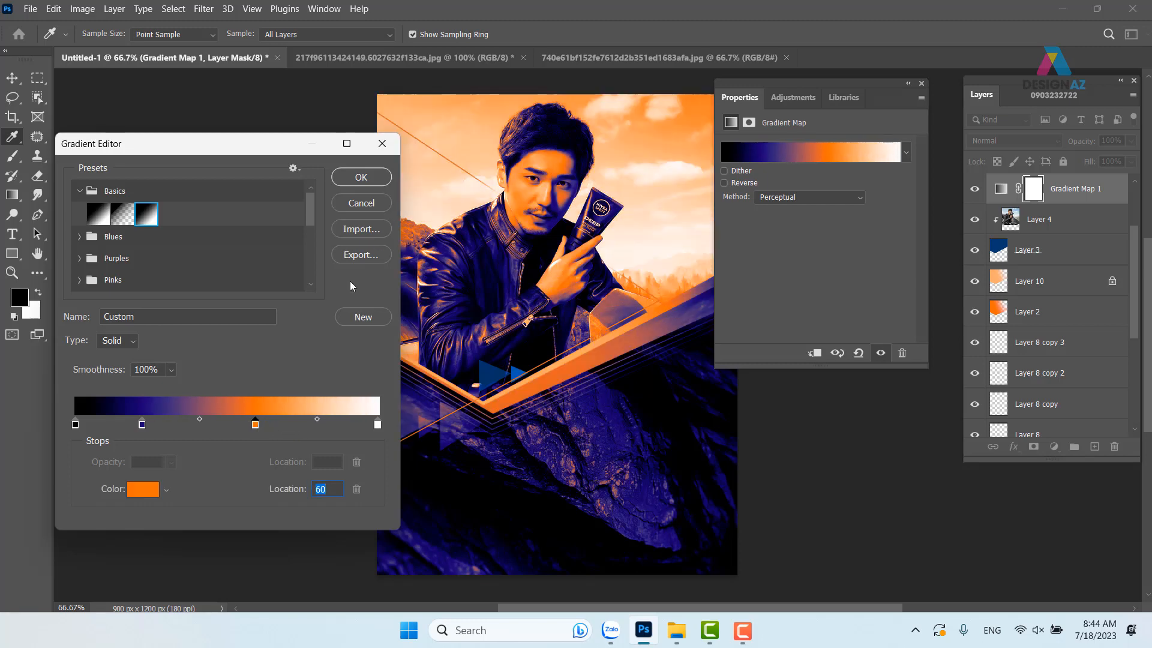
Step: Move the orange stop closer to white and the dark blue stop to location 33, accept the gradient and close its properties
{"action": "left_click_drag", "start_coordinate": [142, 426], "coordinate": [291, 426]}
{"action": "mouse_move", "coordinate": [190, 425]}
{"action": "left_mouse_down"}
{"action": "mouse_move", "coordinate": [190, 456]}
{"action": "mouse_move", "coordinate": [185, 426]}
{"action": "mouse_move", "coordinate": [174, 426]}
{"action": "left_mouse_up"}
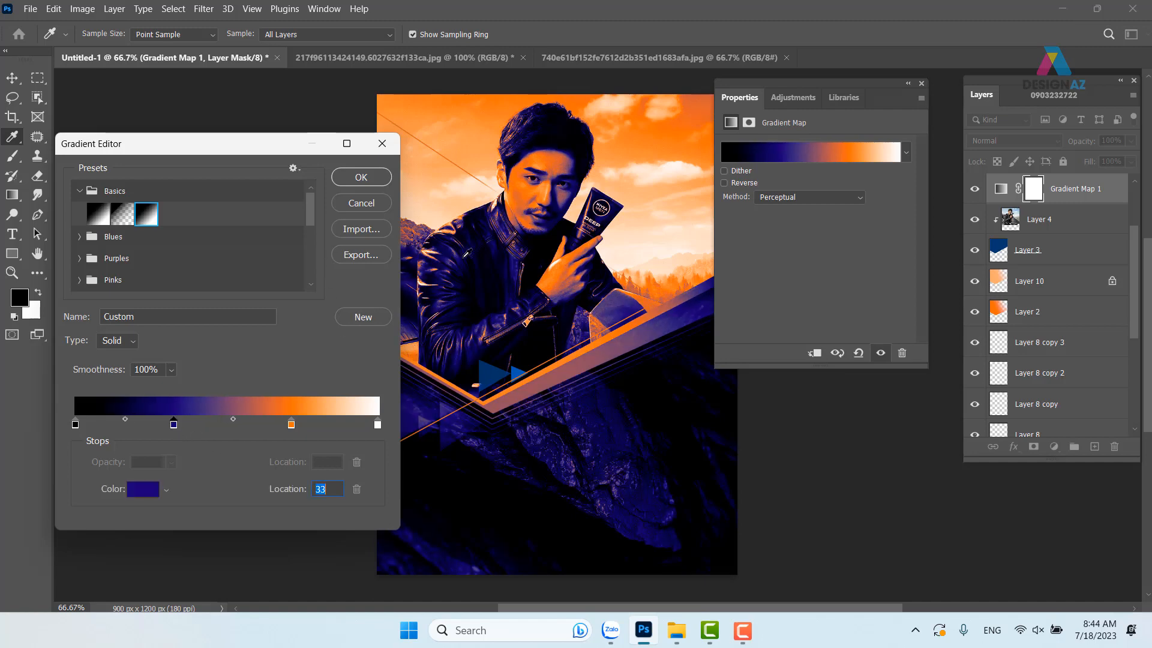
{"action": "left_click", "coordinate": [370, 182]}
{"action": "key", "text": "v"}
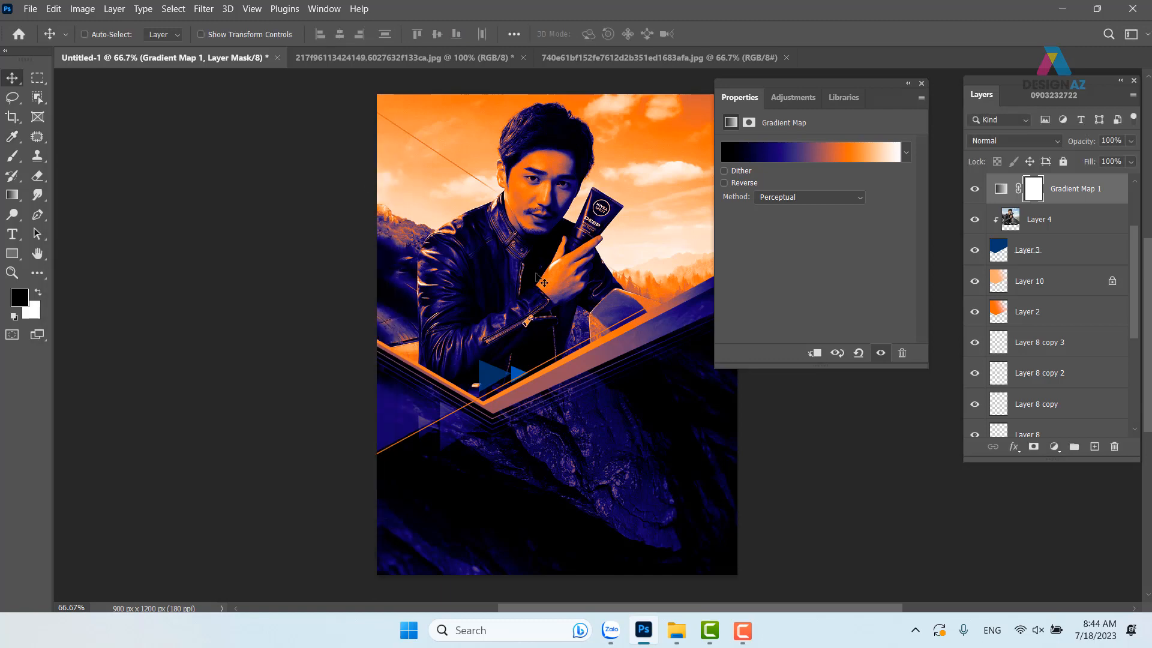
{"action": "left_click", "coordinate": [921, 84]}
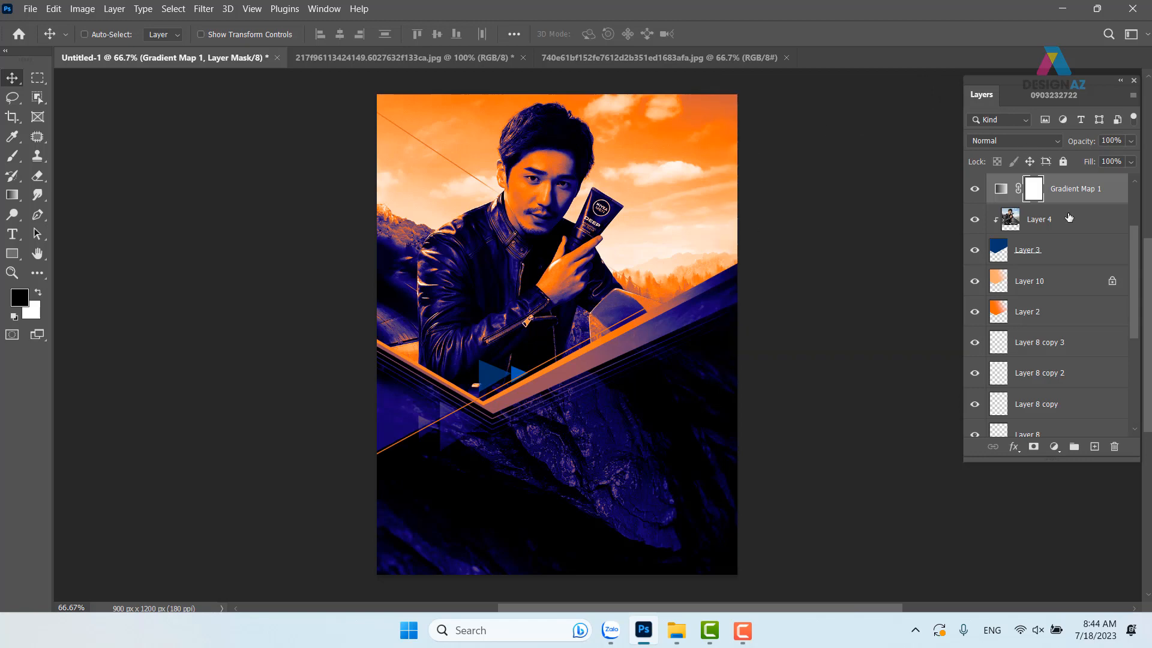
Step: Try the Color blend mode on Gradient Map 1, settle on Soft Light, and compare the poster with and without the adjustment
{"action": "left_click", "coordinate": [1034, 144]}
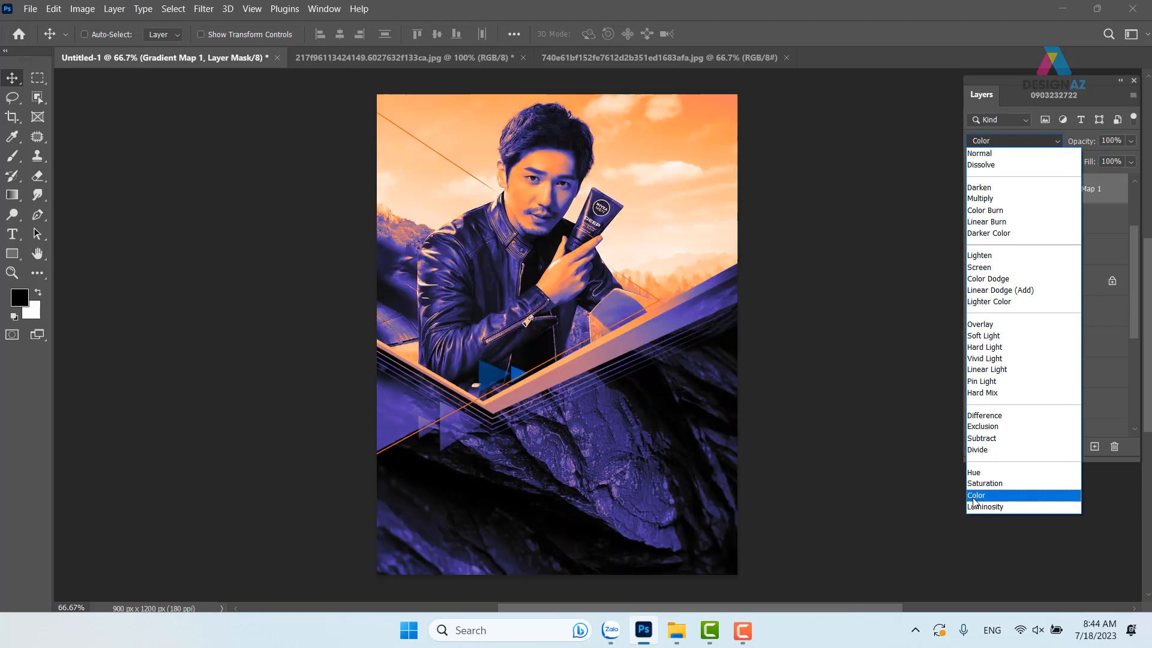
{"action": "left_click", "coordinate": [975, 496]}
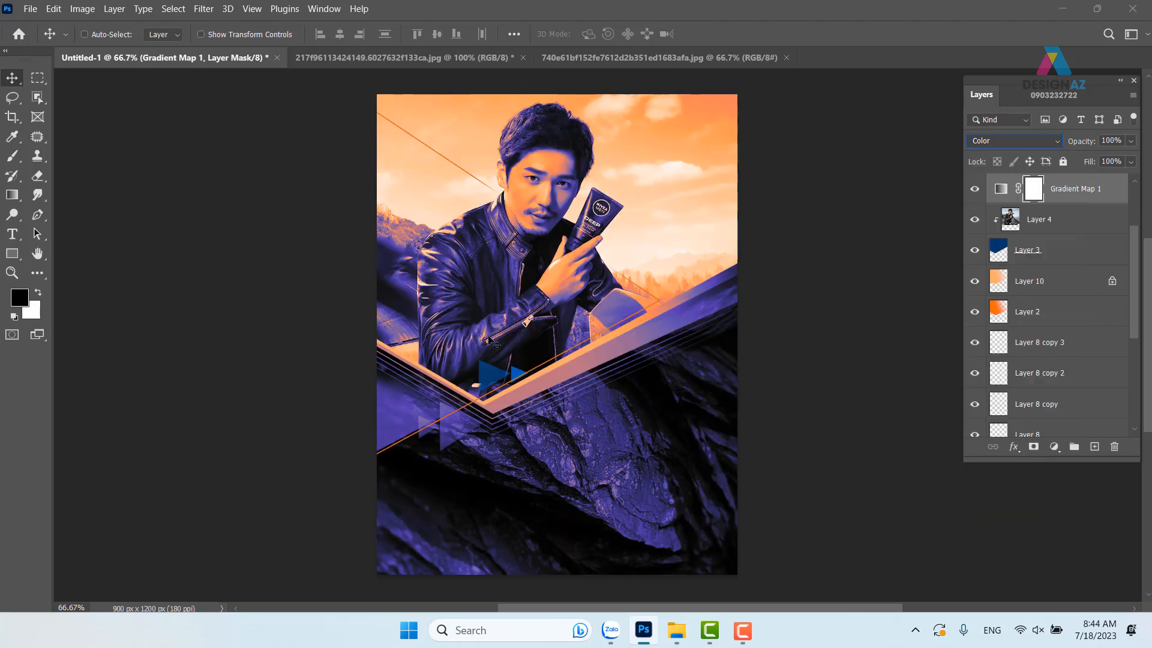
{"action": "left_click", "coordinate": [1032, 143]}
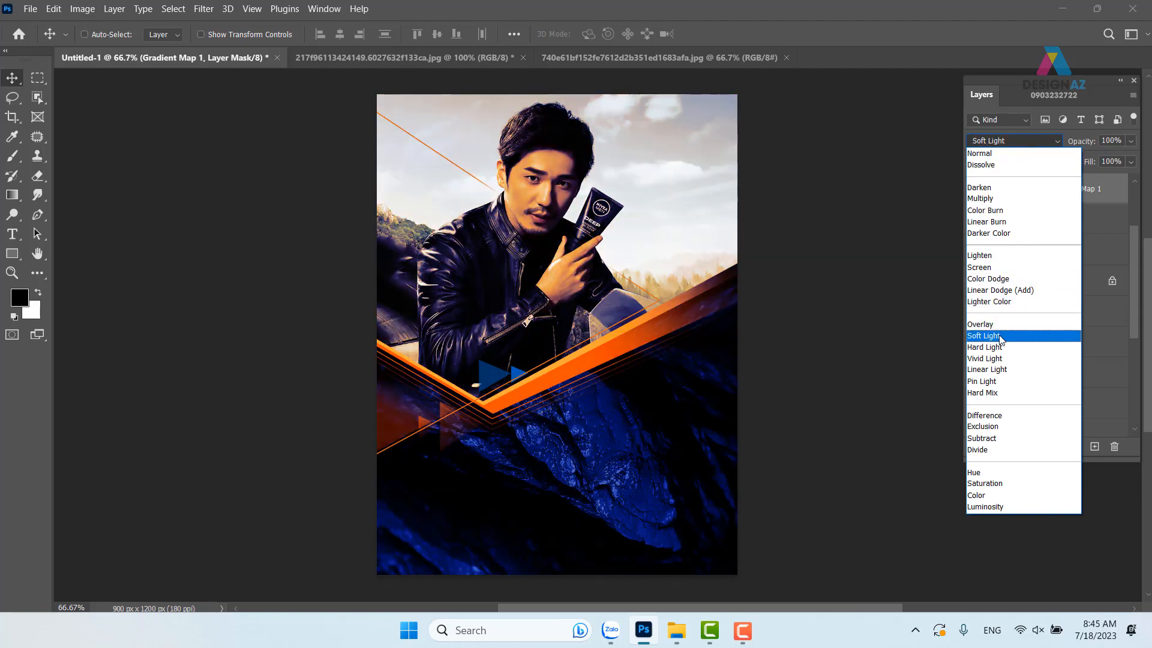
{"action": "left_click", "coordinate": [1000, 338]}
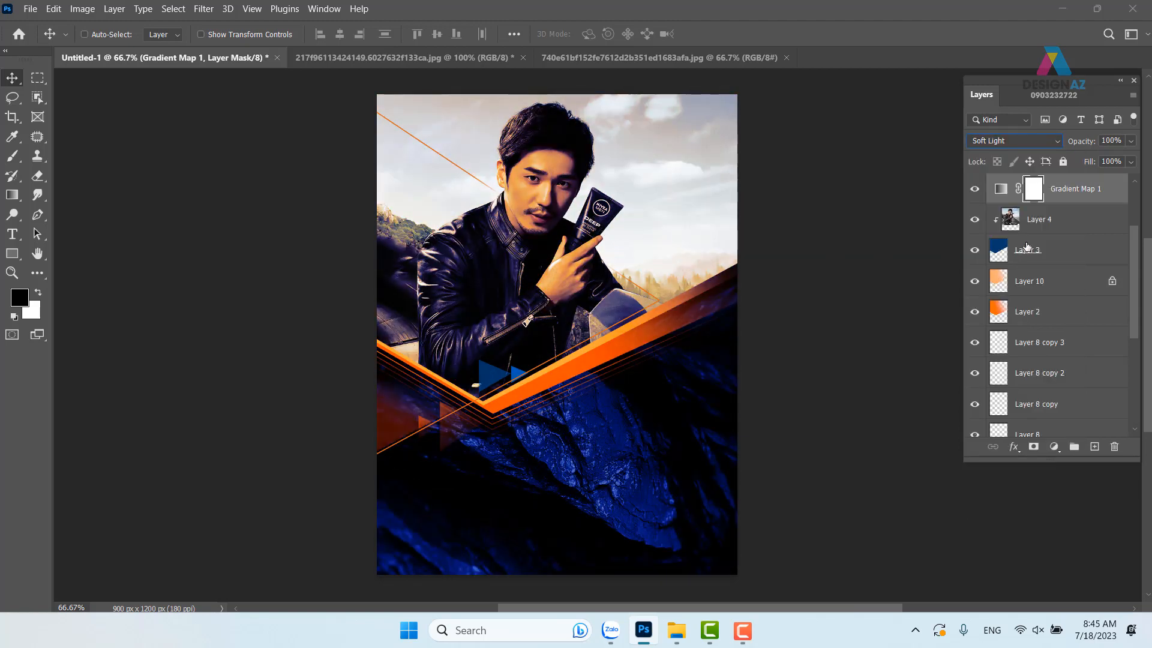
{"action": "left_click", "coordinate": [975, 191]}
{"action": "left_click", "coordinate": [974, 191]}
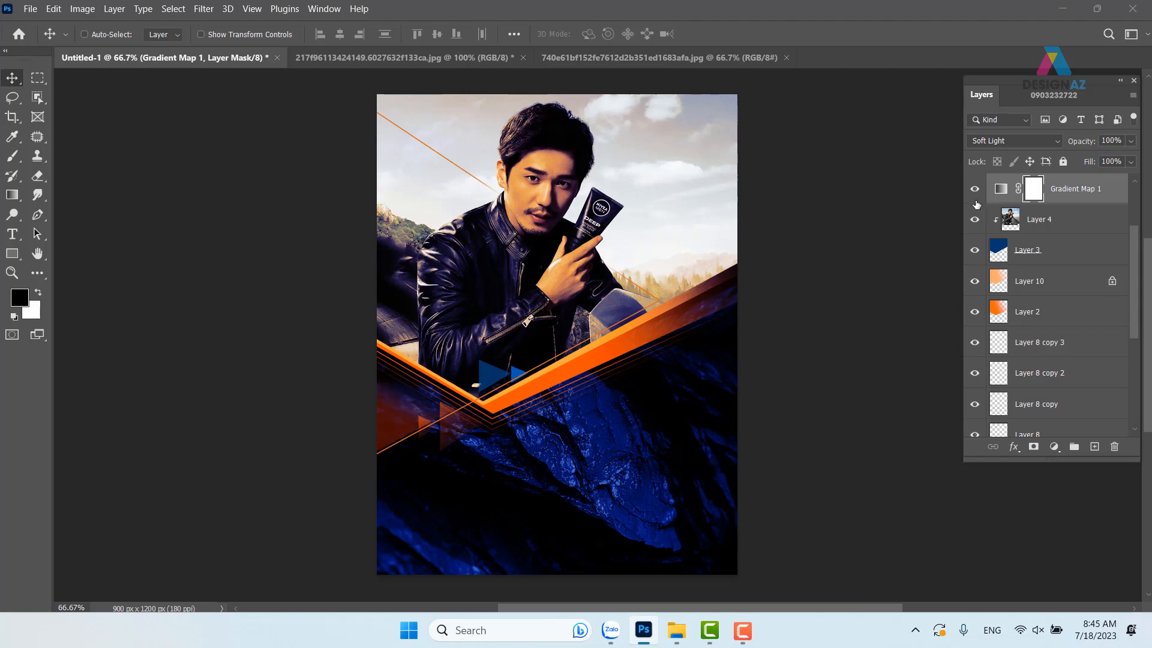
{"action": "left_click", "coordinate": [975, 190]}
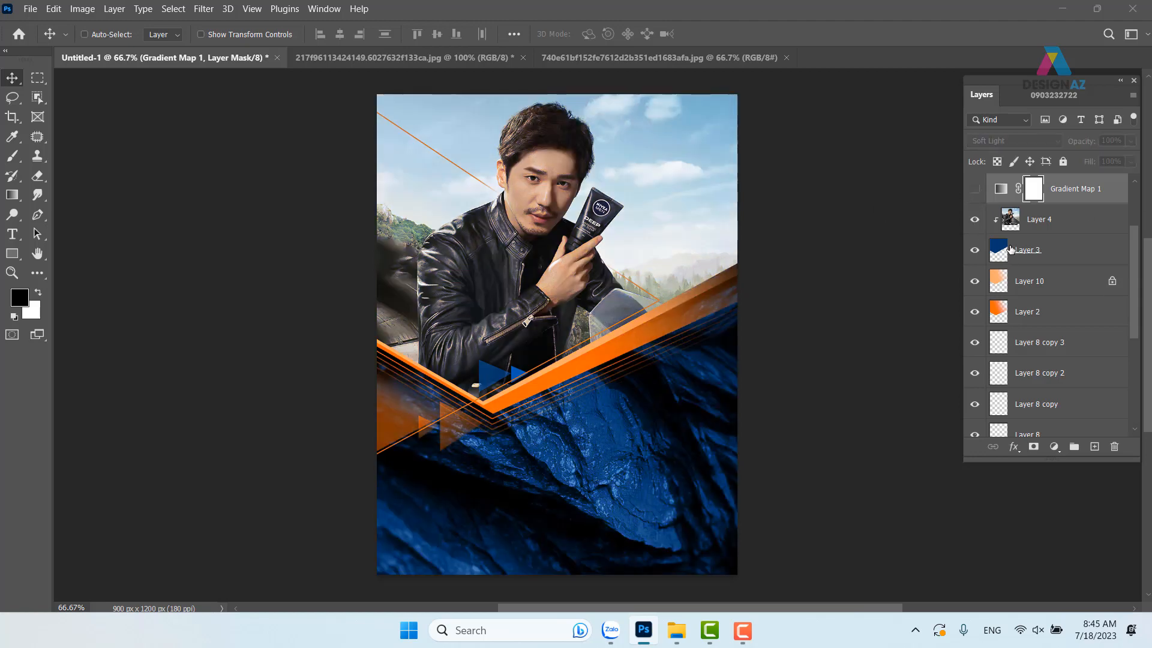
{"action": "left_click", "coordinate": [974, 189]}
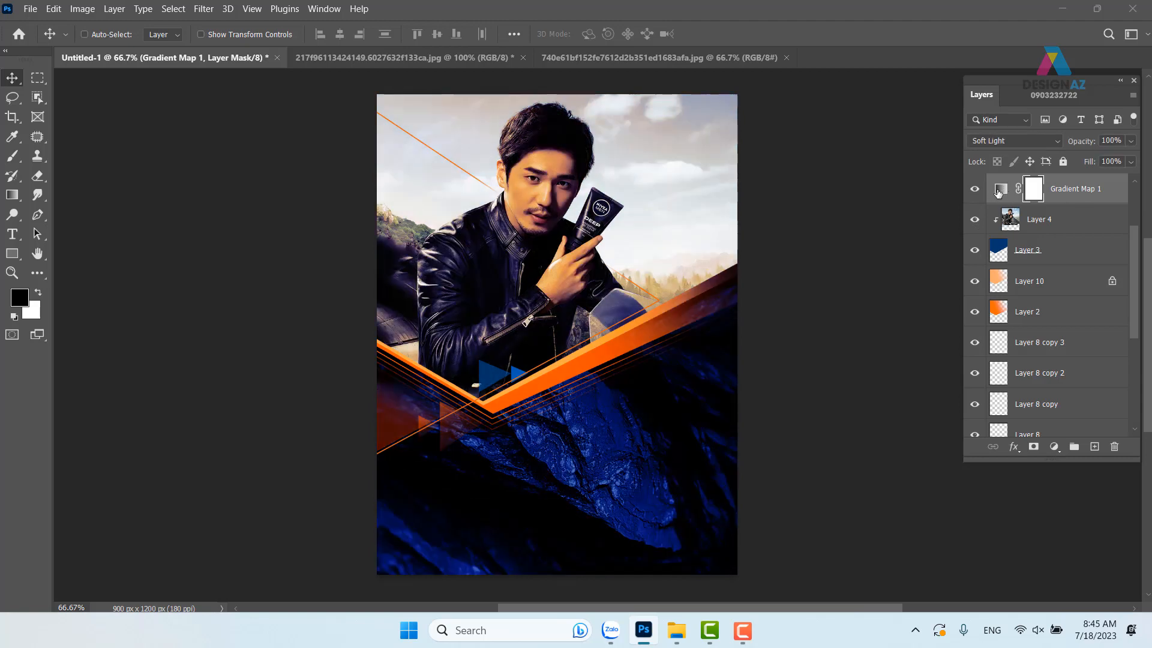
Step: Clip the Gradient Map 1 adjustment to Layer 4 and lower its fill to 29%
{"action": "double_click", "coordinate": [1000, 189]}
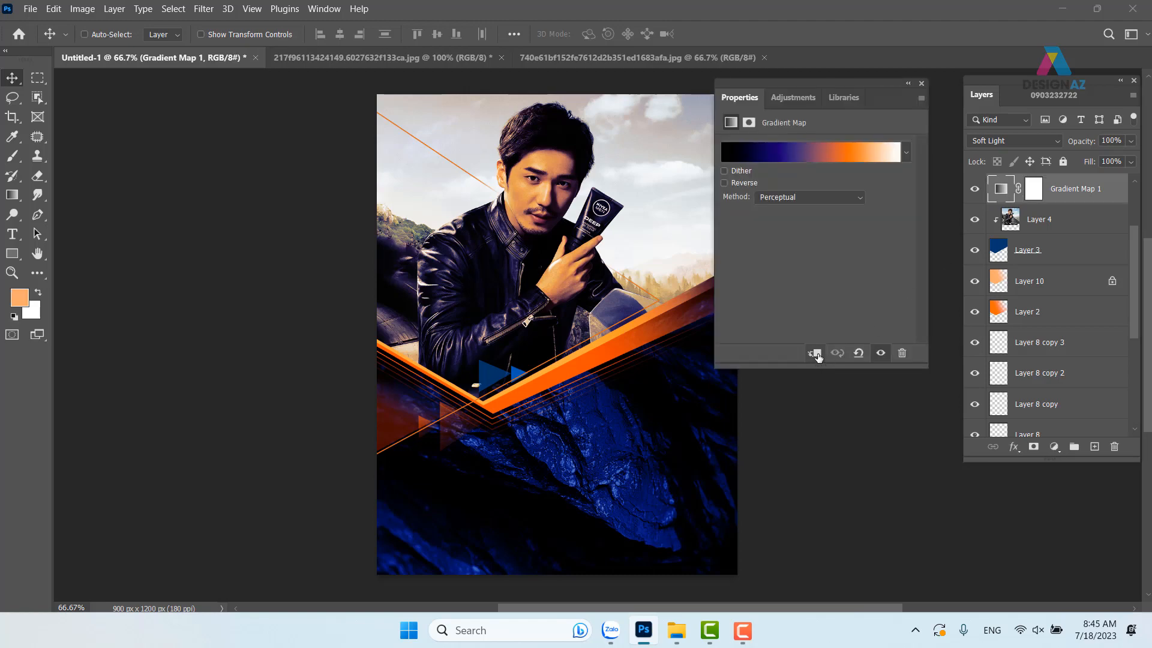
{"action": "left_click", "coordinate": [816, 355]}
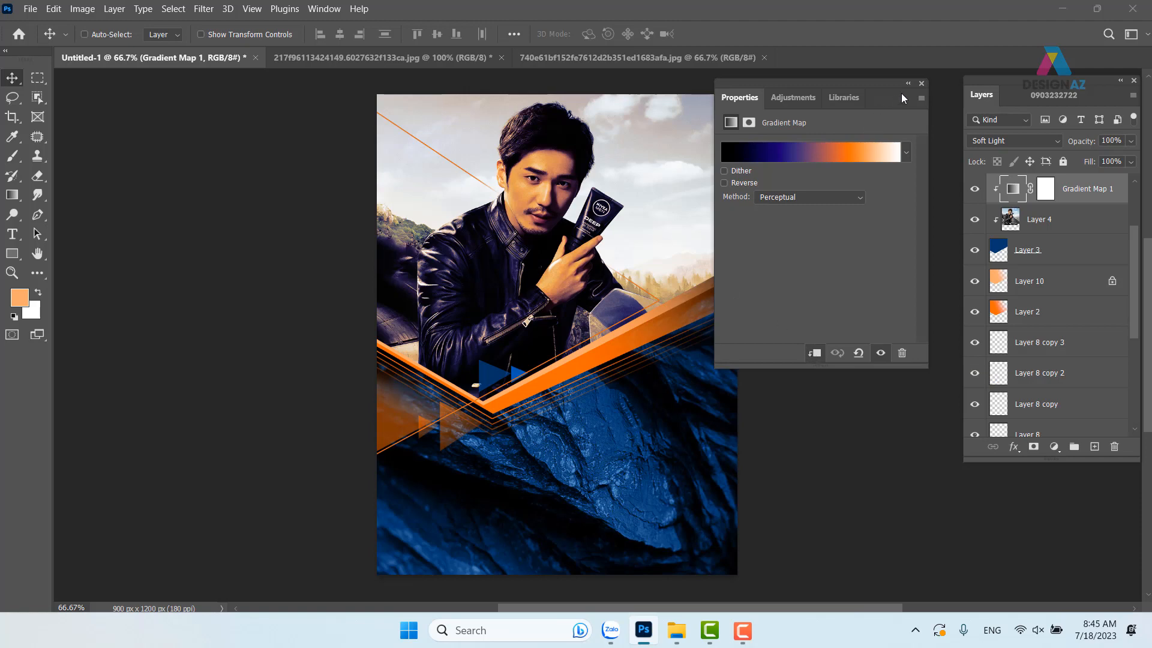
{"action": "left_click", "coordinate": [922, 84]}
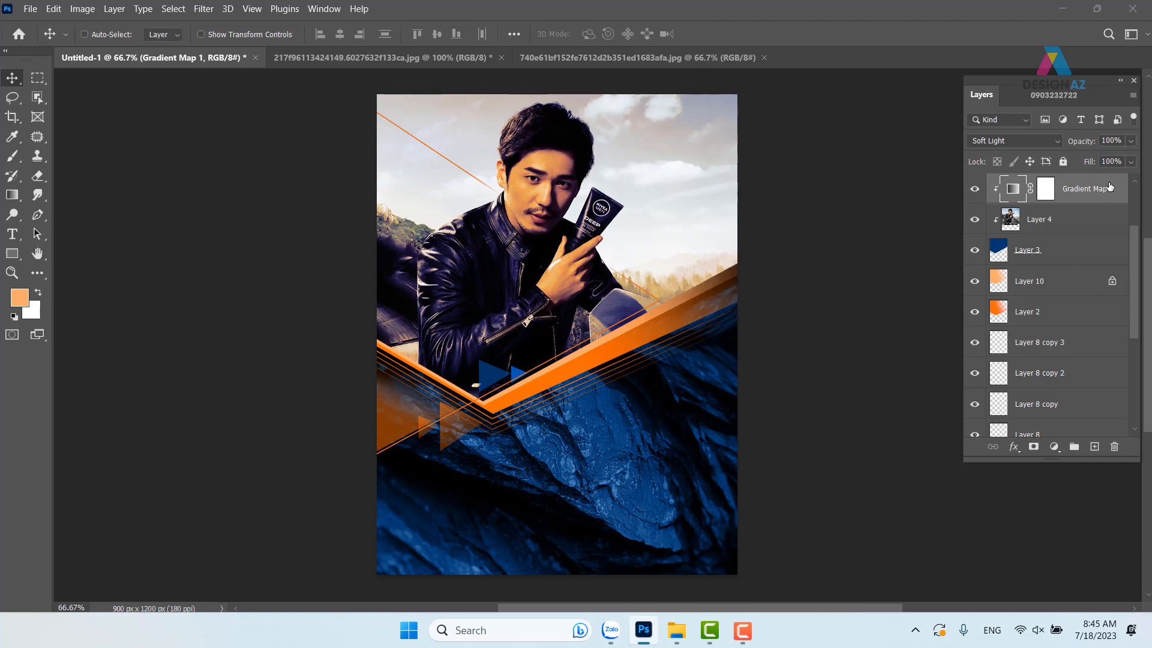
{"action": "left_click", "coordinate": [1132, 161]}
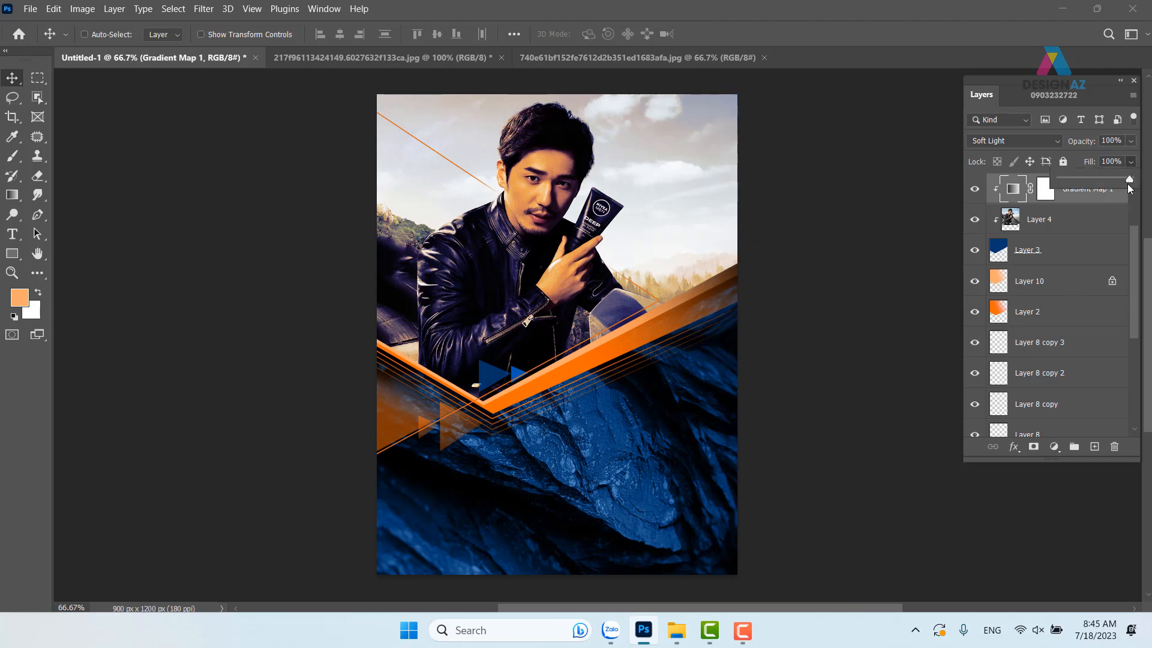
{"action": "left_click_drag", "start_coordinate": [1131, 179], "coordinate": [1083, 182]}
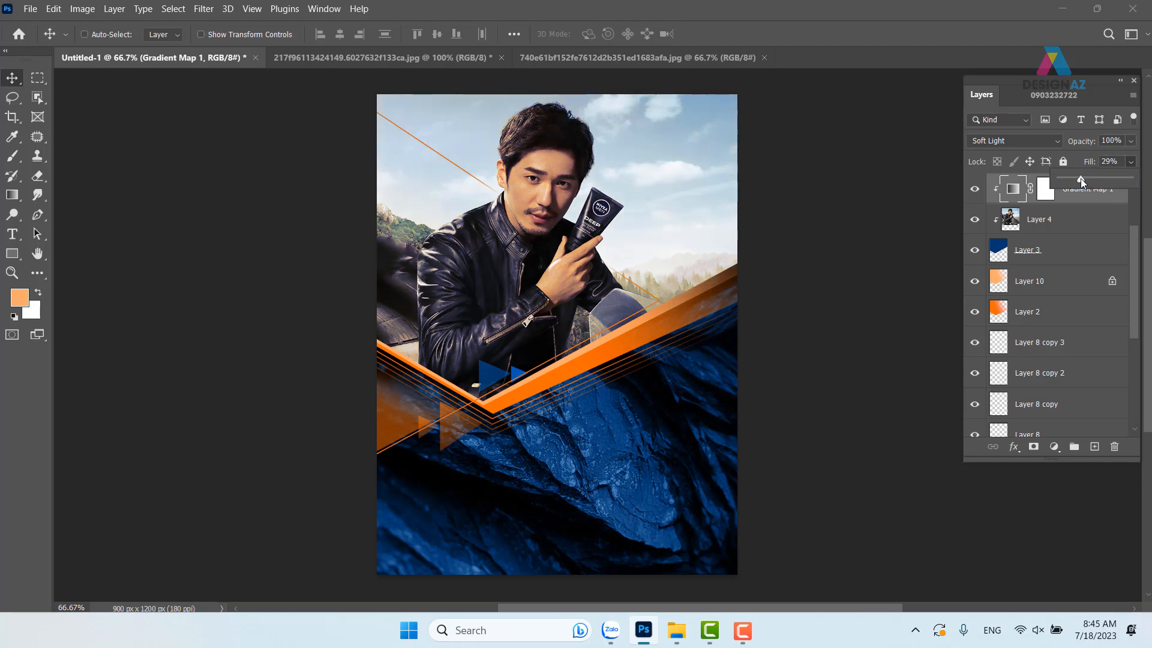
Step: Compare the model photo with and without the clipped gradient map by toggling the adjustment's visibility
{"action": "left_click", "coordinate": [974, 189]}
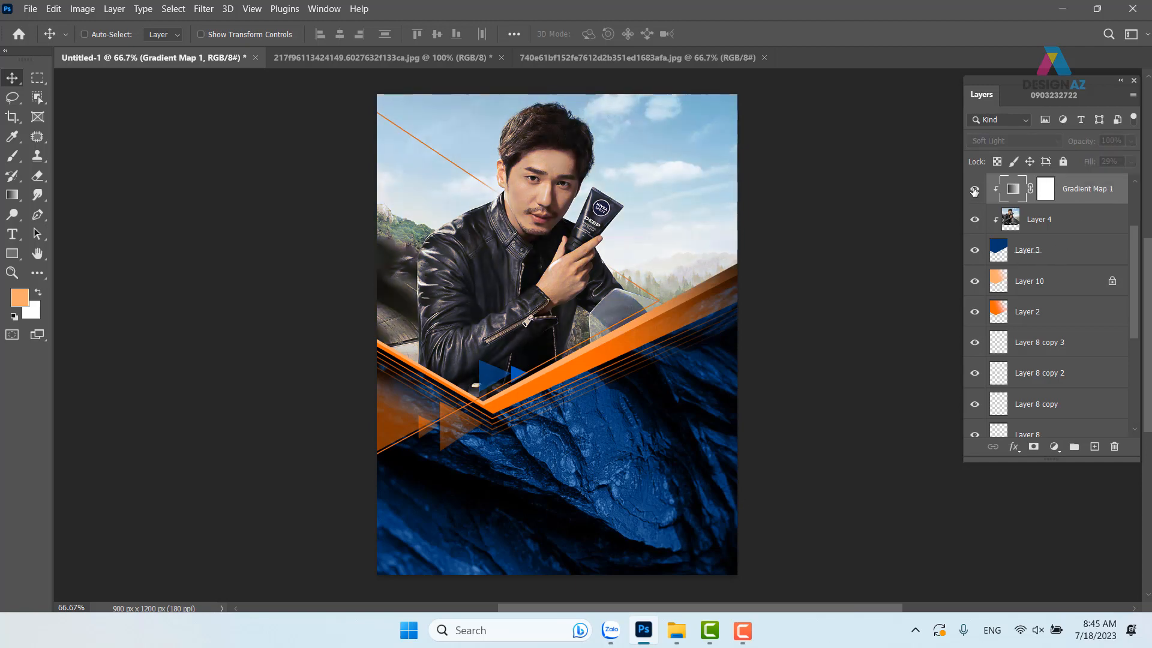
{"action": "left_click", "coordinate": [974, 189]}
{"action": "left_click", "coordinate": [974, 190]}
{"action": "left_click", "coordinate": [975, 190]}
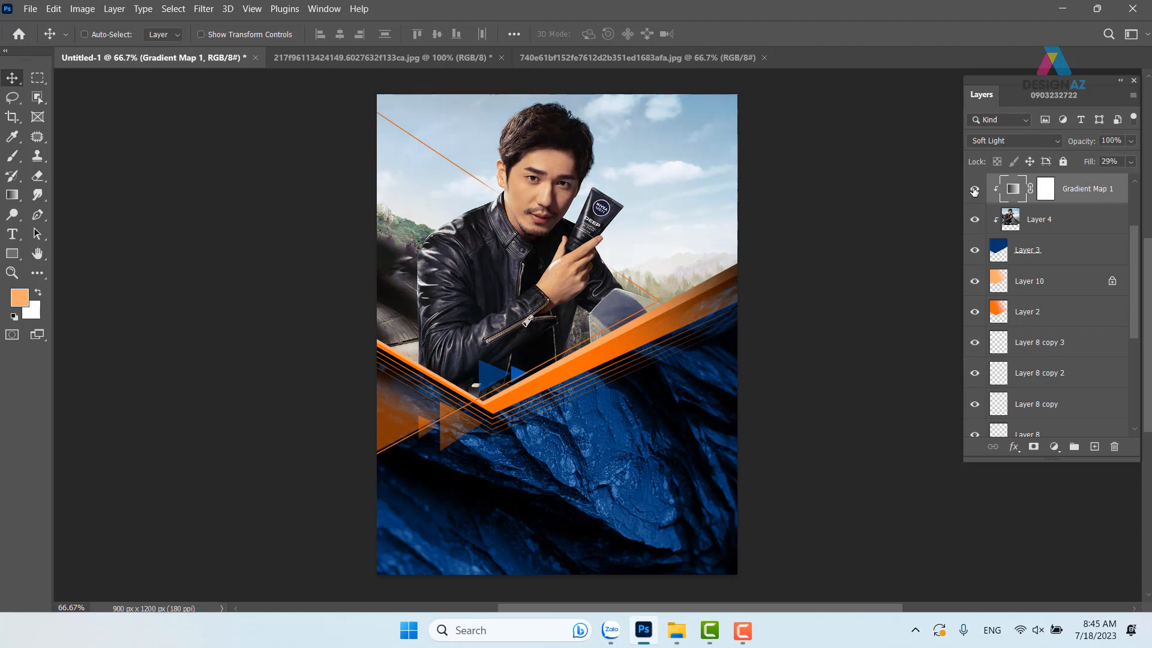
{"action": "left_click", "coordinate": [974, 190]}
{"action": "left_click", "coordinate": [974, 191]}
{"action": "left_click", "coordinate": [974, 190]}
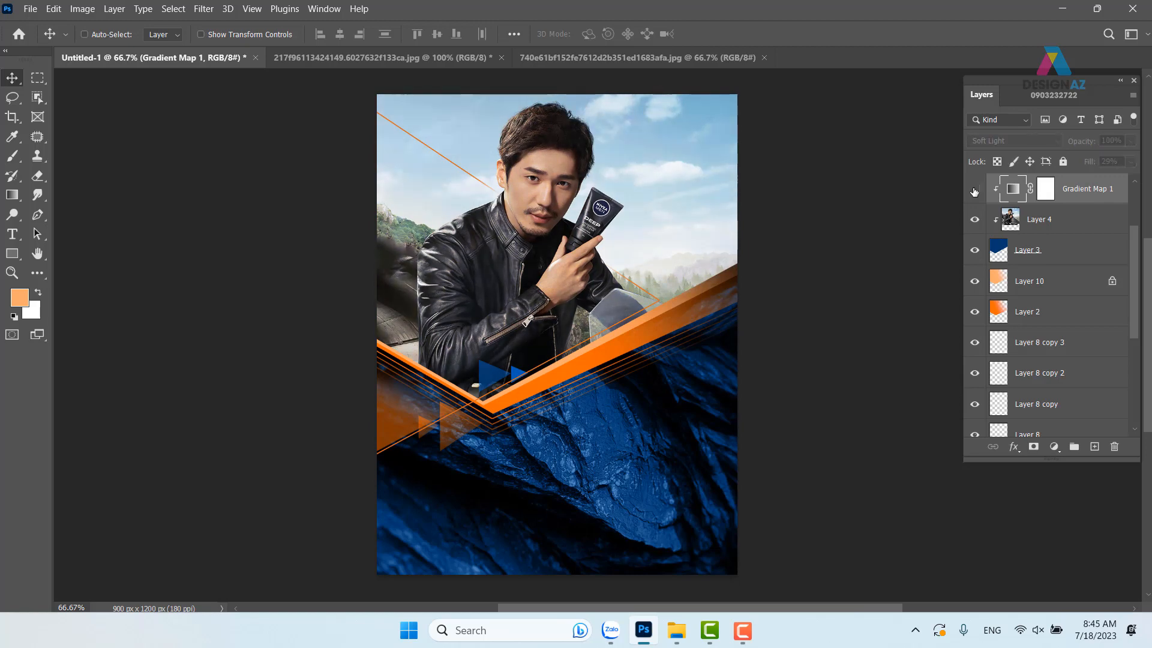
{"action": "left_click", "coordinate": [974, 190]}
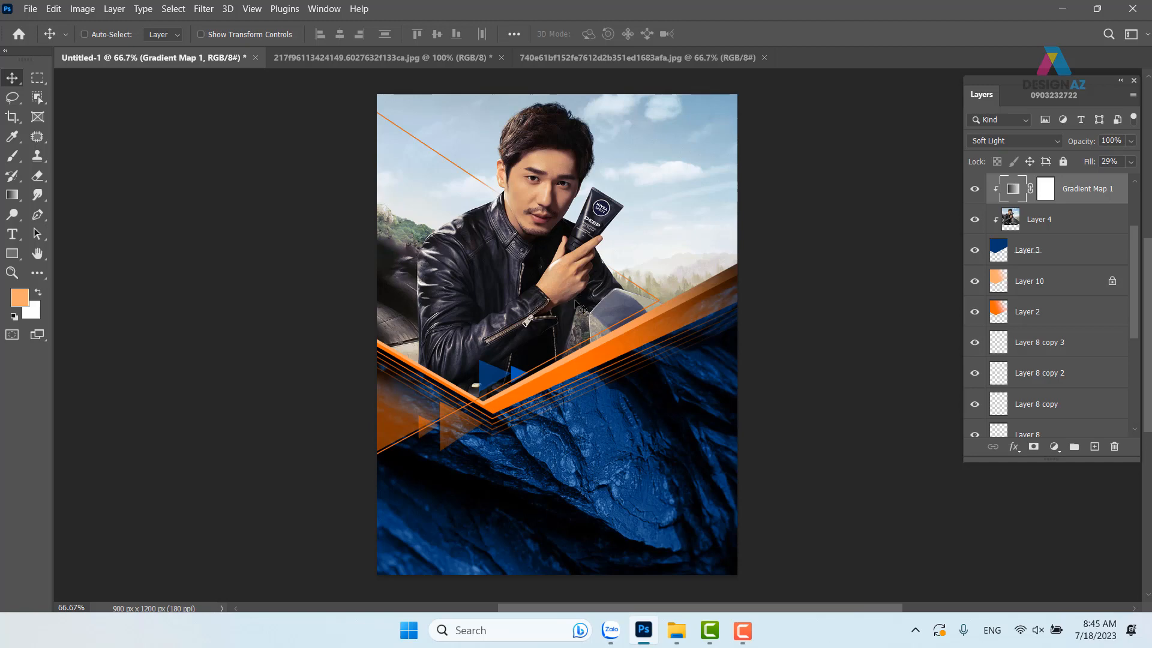
Step: Fill the Background layer with the near-black blue sampled from a dark area of the rock texture
{"action": "right_click", "coordinate": [581, 432]}
{"action": "left_click", "coordinate": [610, 439]}
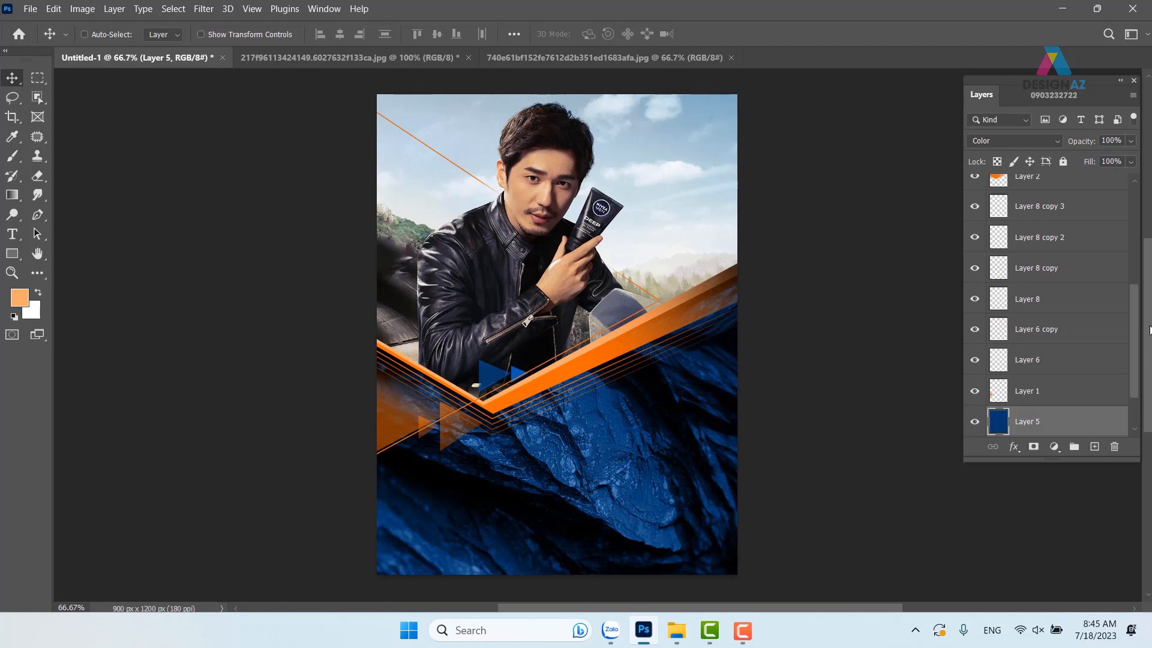
{"action": "left_click_drag", "start_coordinate": [1131, 327], "coordinate": [1143, 392]}
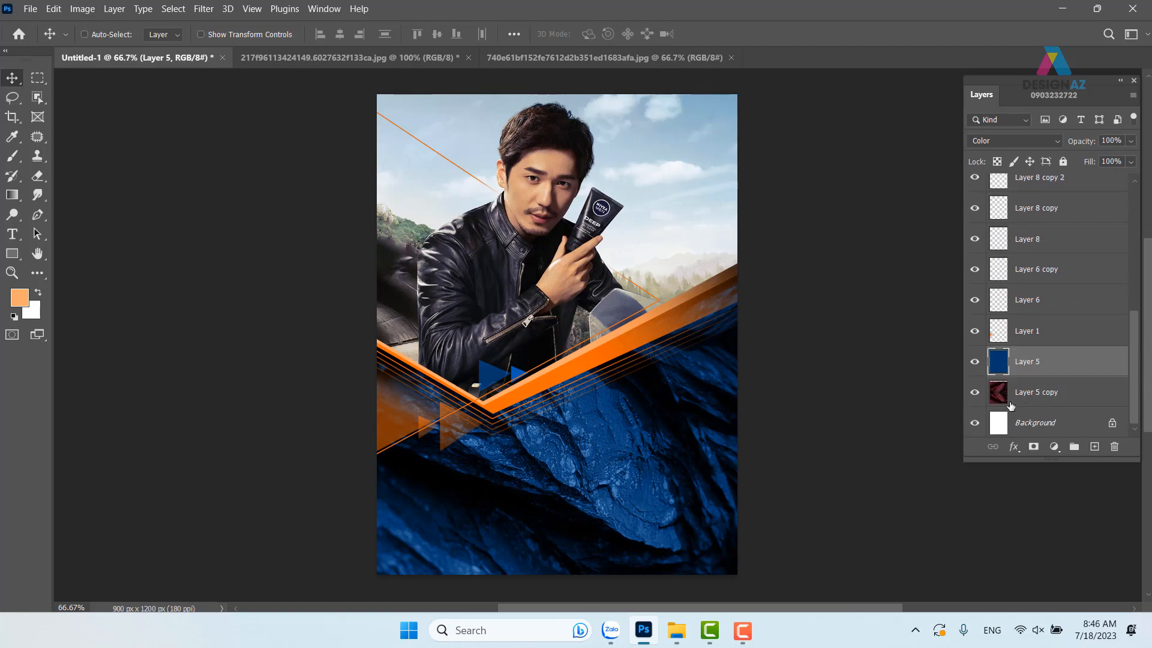
{"action": "left_click", "coordinate": [1034, 427]}
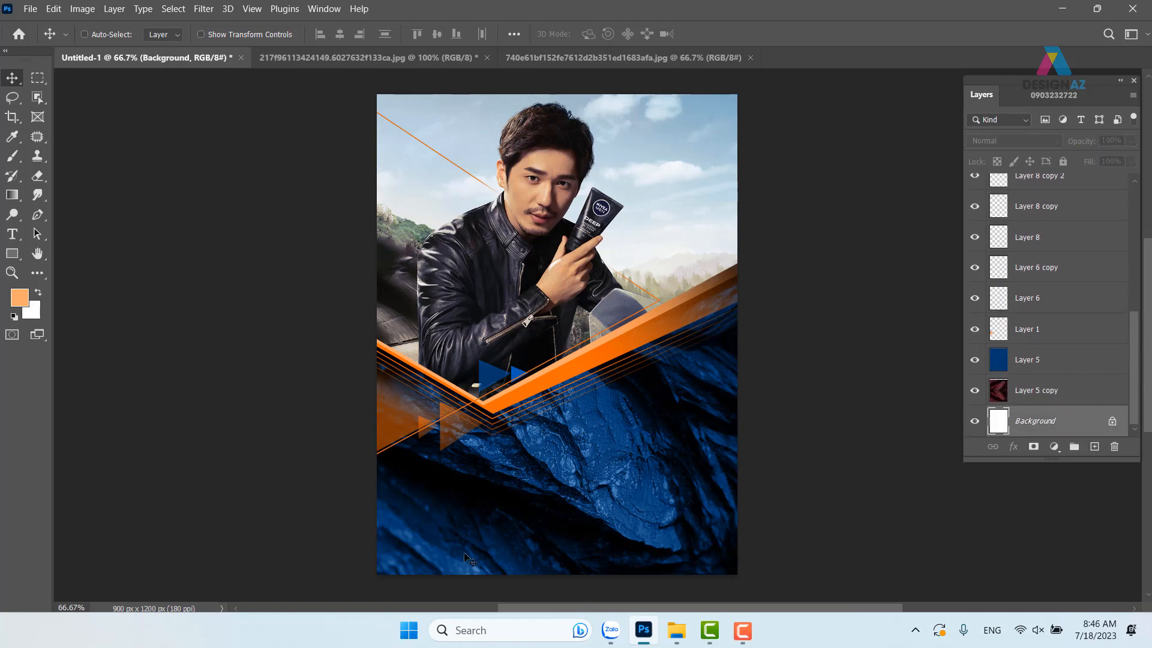
{"action": "key", "text": "i"}
{"action": "left_click", "coordinate": [466, 502]}
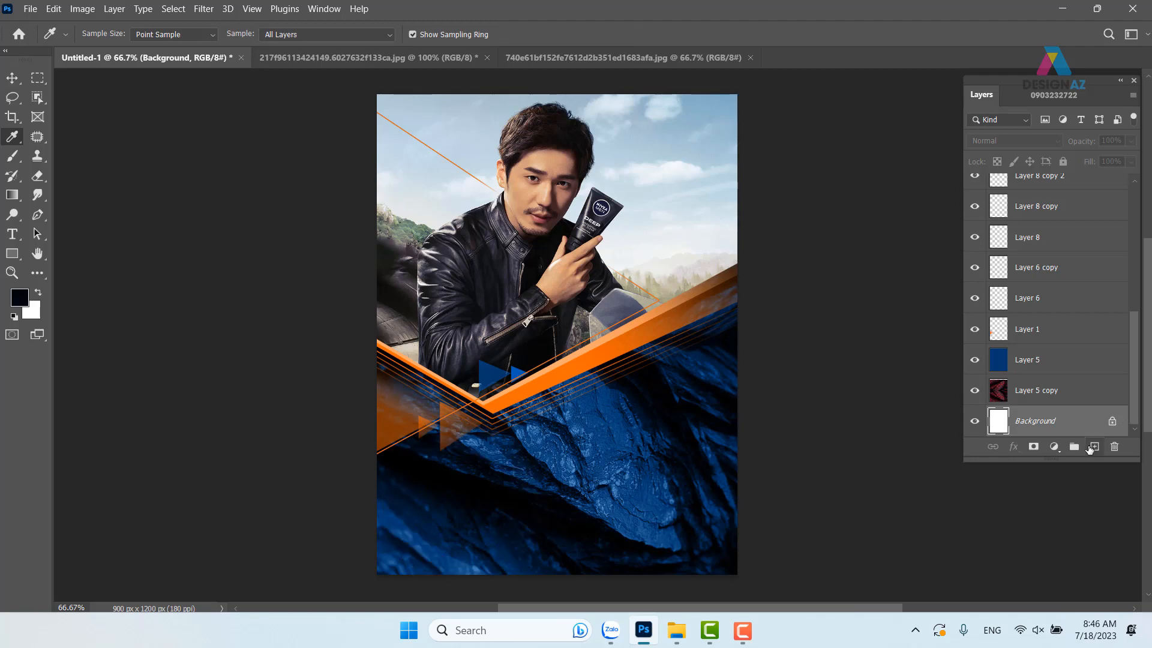
{"action": "key", "text": "alt+BackSpace"}
{"action": "left_click", "coordinate": [12, 77]}
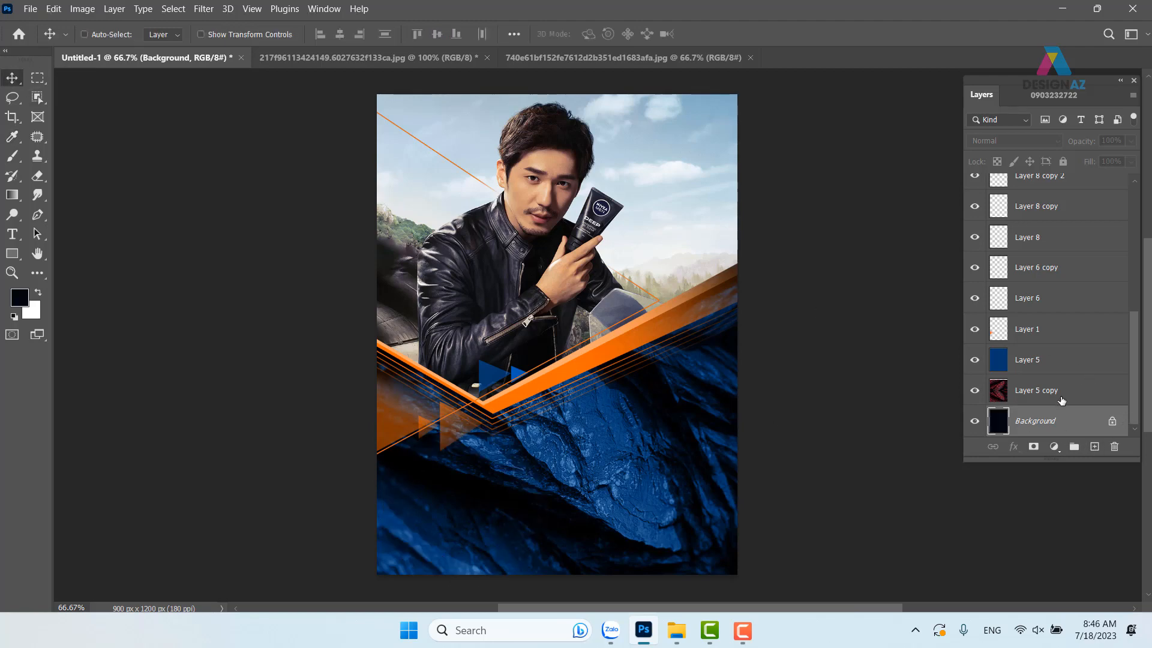
Step: Undo a trial move of the rock texture on Layer 5 copy and set that layer's opacity to 30%
{"action": "left_click", "coordinate": [1060, 397]}
{"action": "left_click_drag", "start_coordinate": [588, 463], "coordinate": [484, 517]}
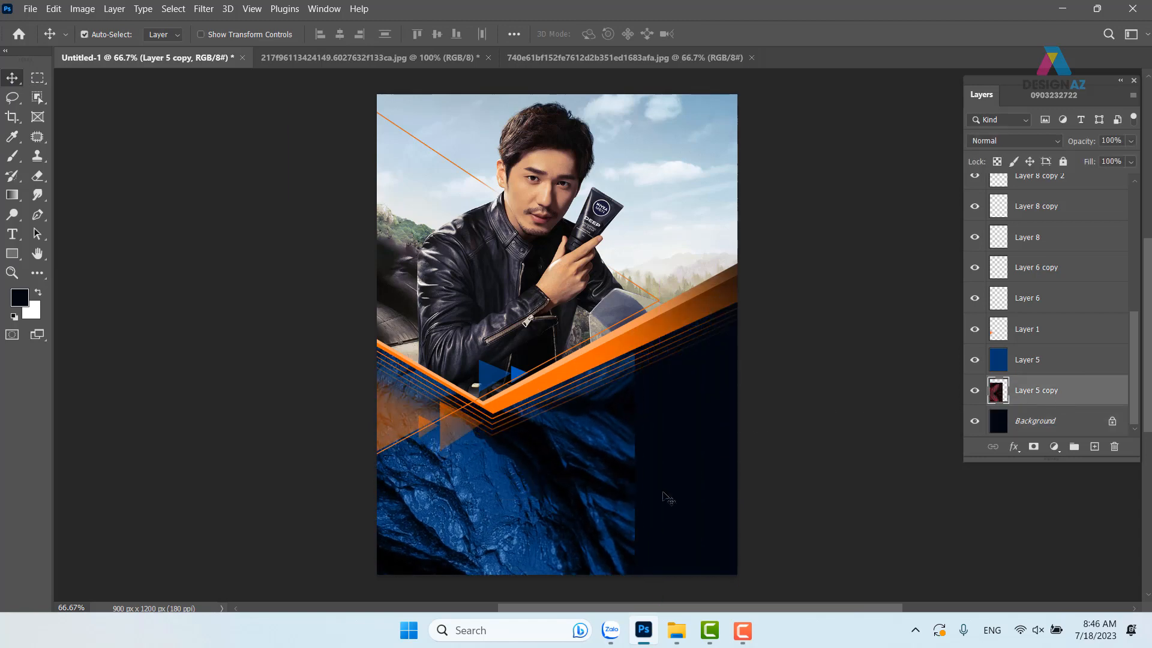
{"action": "key", "text": "ctrl+z"}
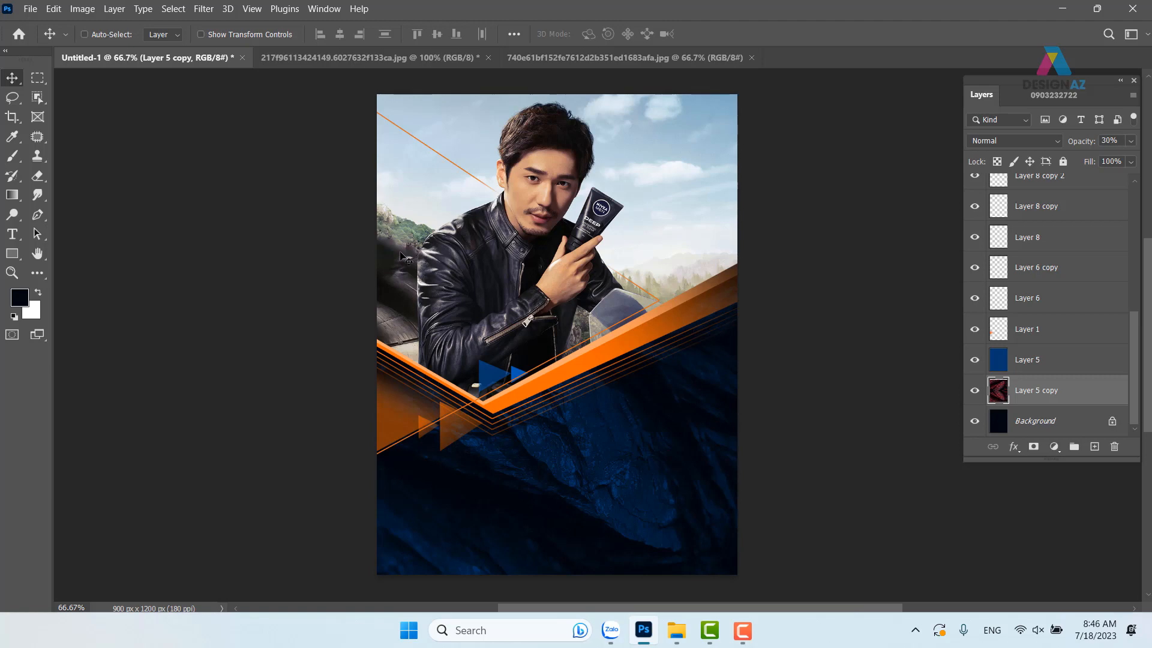
Step: Open the Nivea_logo.svg image from the SỮA RỬA MẶT folder as a separate document
{"action": "key", "text": "ctrl+o"}
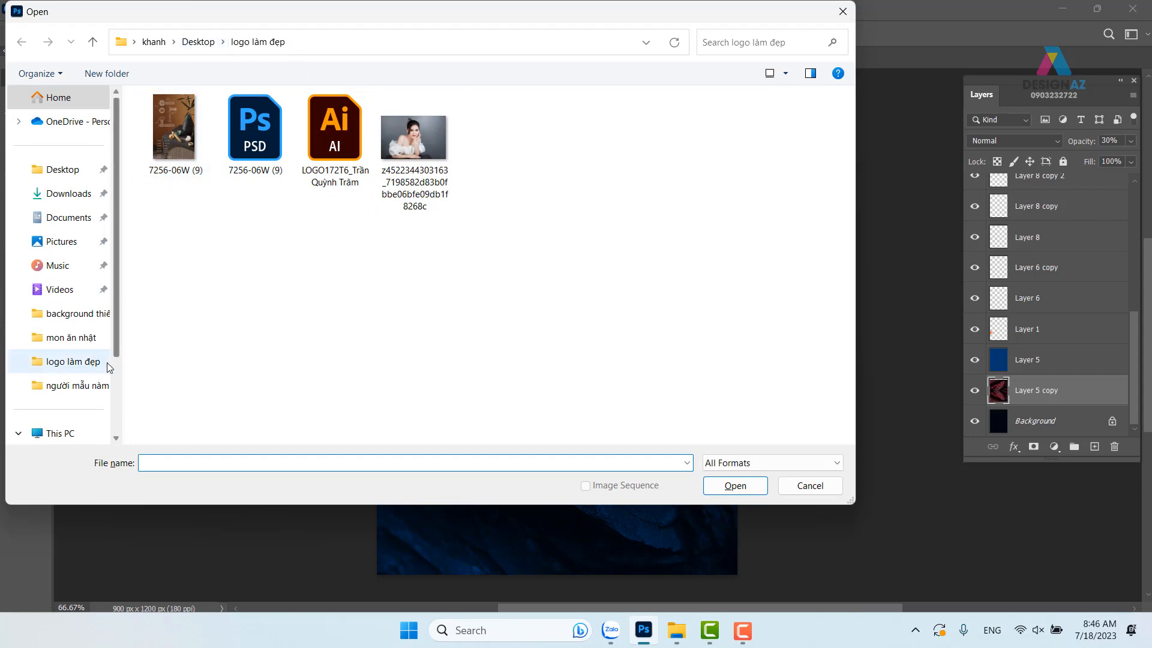
{"action": "left_click", "coordinate": [676, 629]}
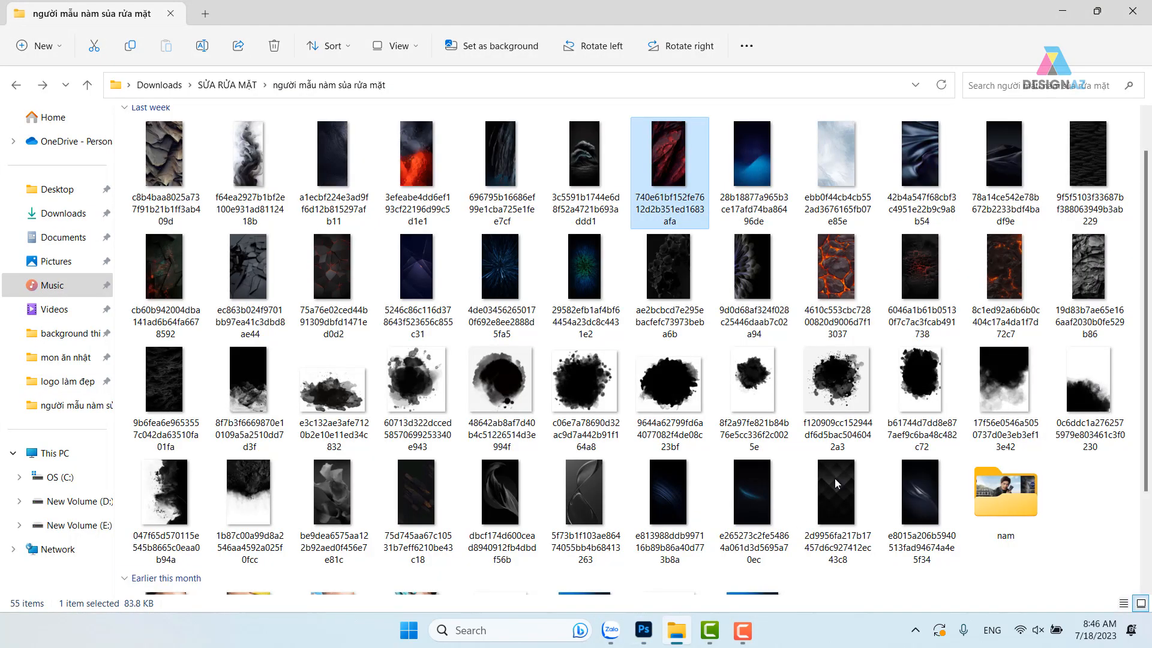
{"action": "left_click", "coordinate": [227, 85]}
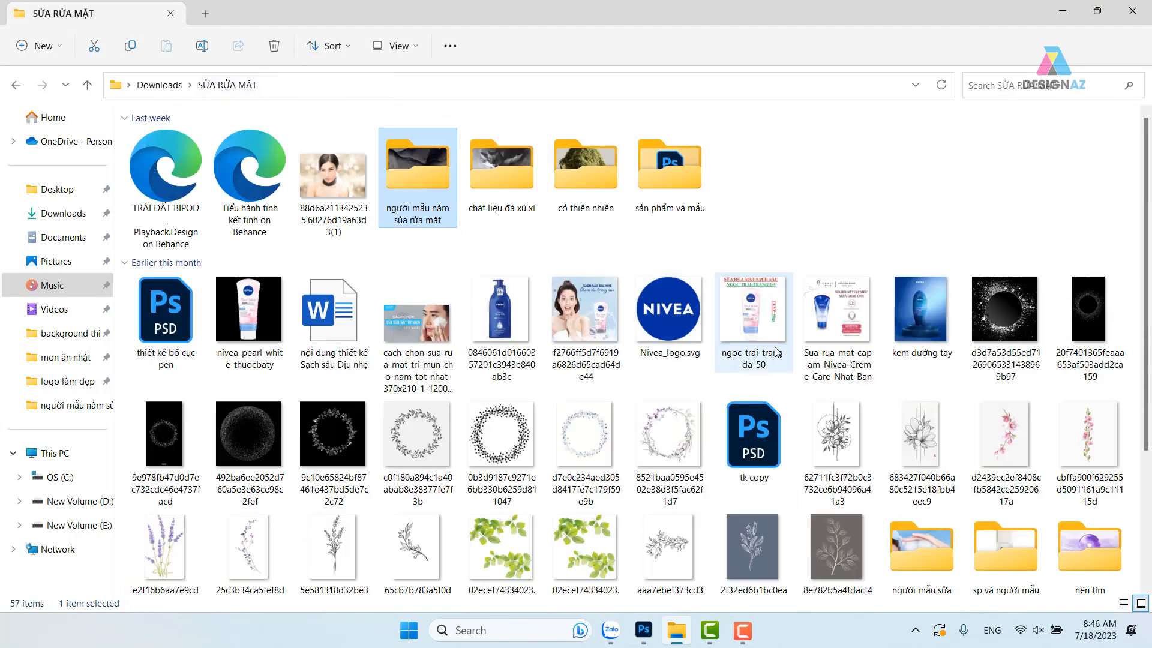
{"action": "left_click", "coordinate": [675, 327]}
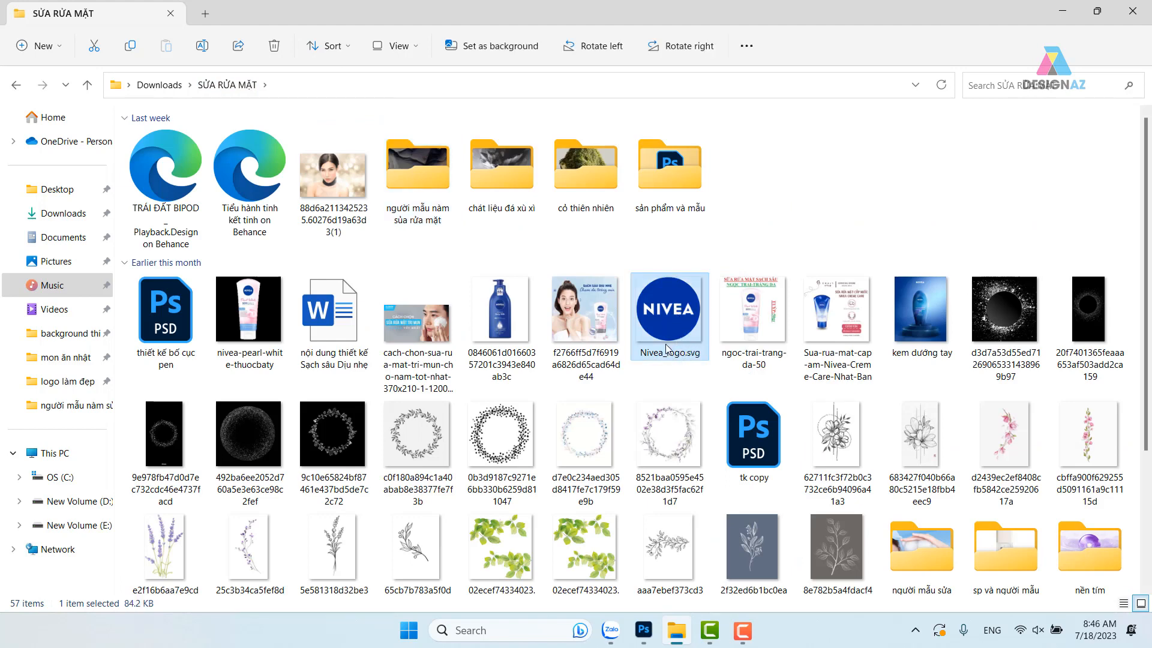
{"action": "left_click_drag", "start_coordinate": [671, 333], "coordinate": [887, 2]}
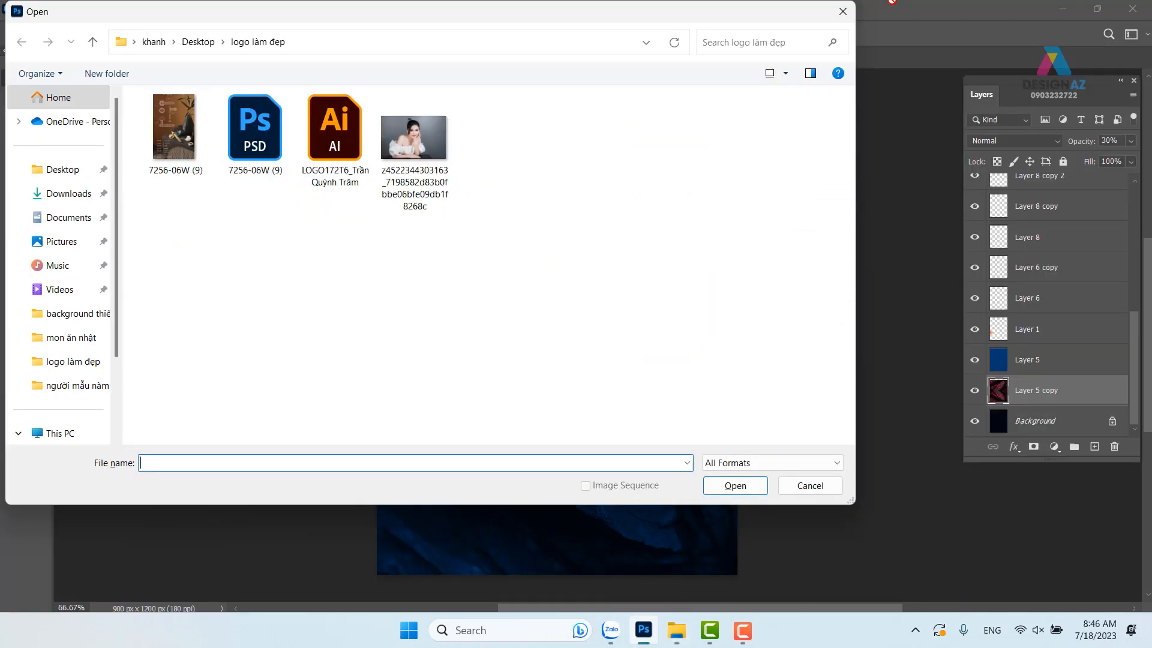
{"action": "left_click", "coordinate": [844, 12]}
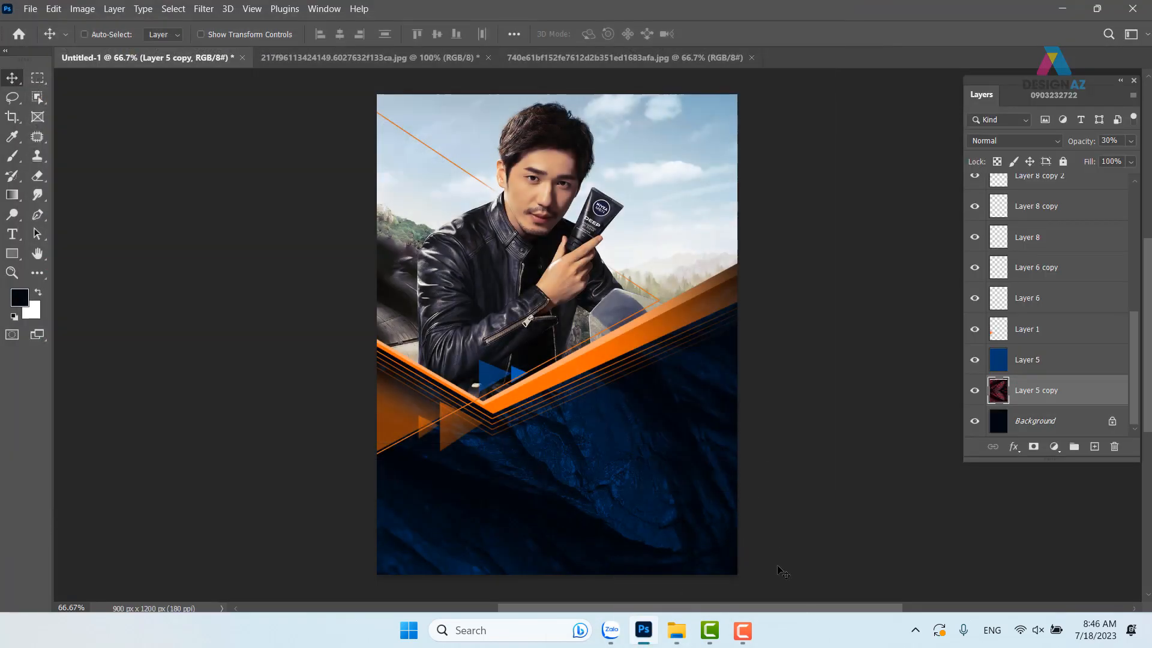
{"action": "left_click", "coordinate": [676, 630]}
{"action": "left_click_drag", "start_coordinate": [667, 336], "coordinate": [838, 40]}
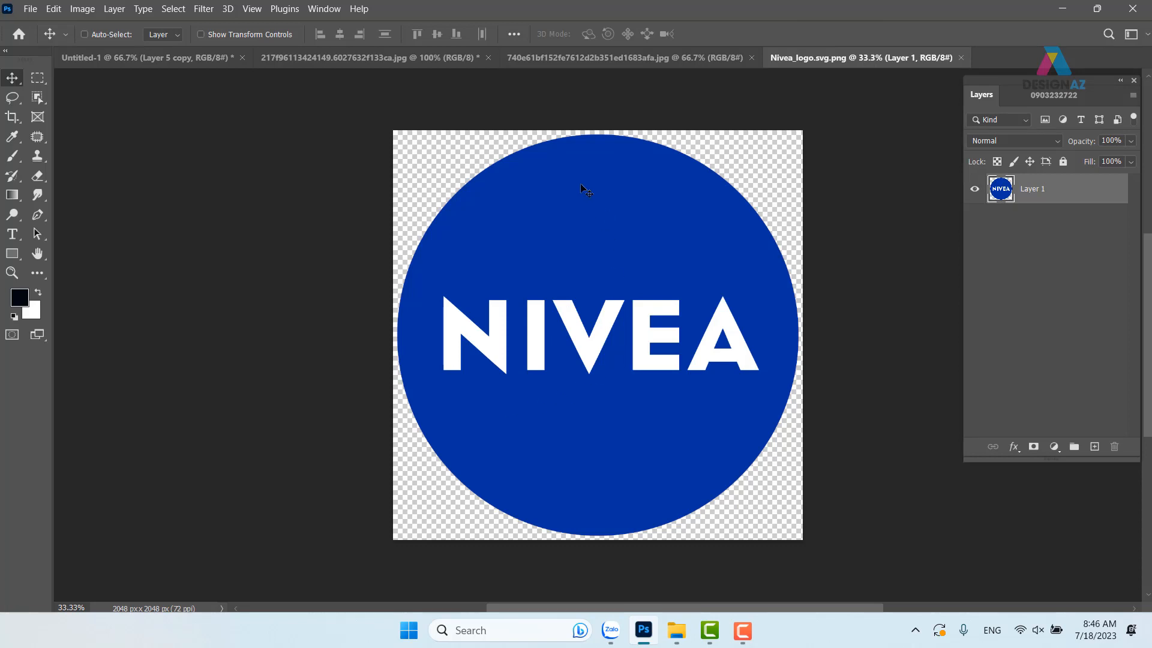
Step: Copy the entire Nivea logo into the Untitled-1 poster and bring it to the front of the layer stack
{"action": "key", "text": "ctrl+a"}
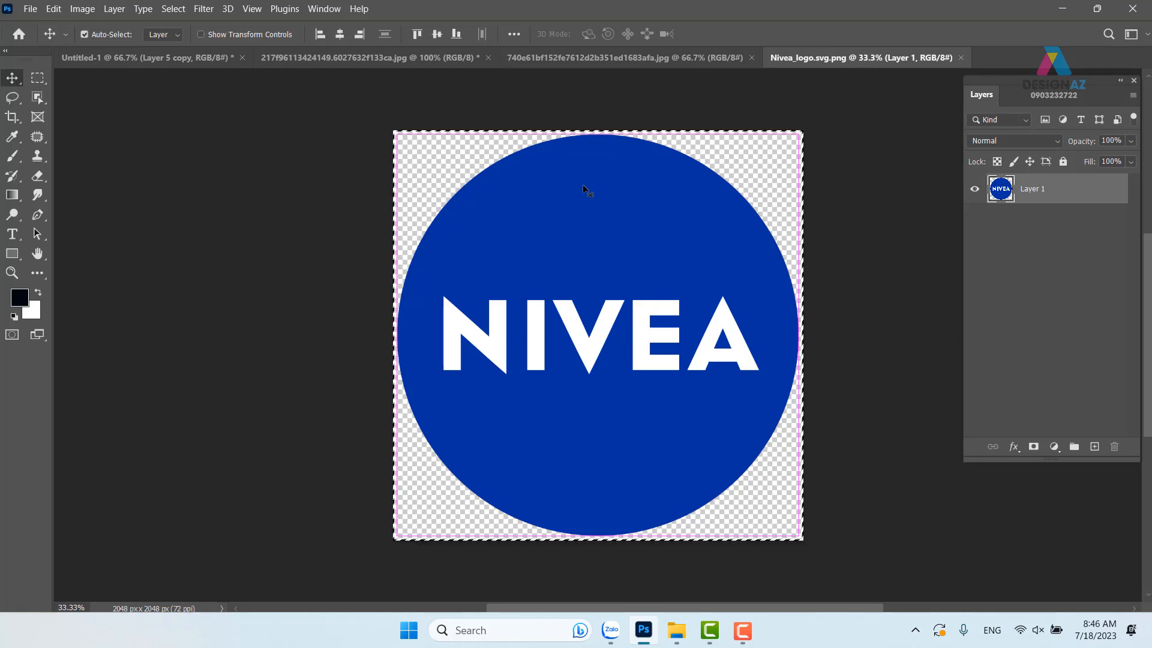
{"action": "left_click", "coordinate": [166, 60]}
{"action": "key", "text": "ctrl+v"}
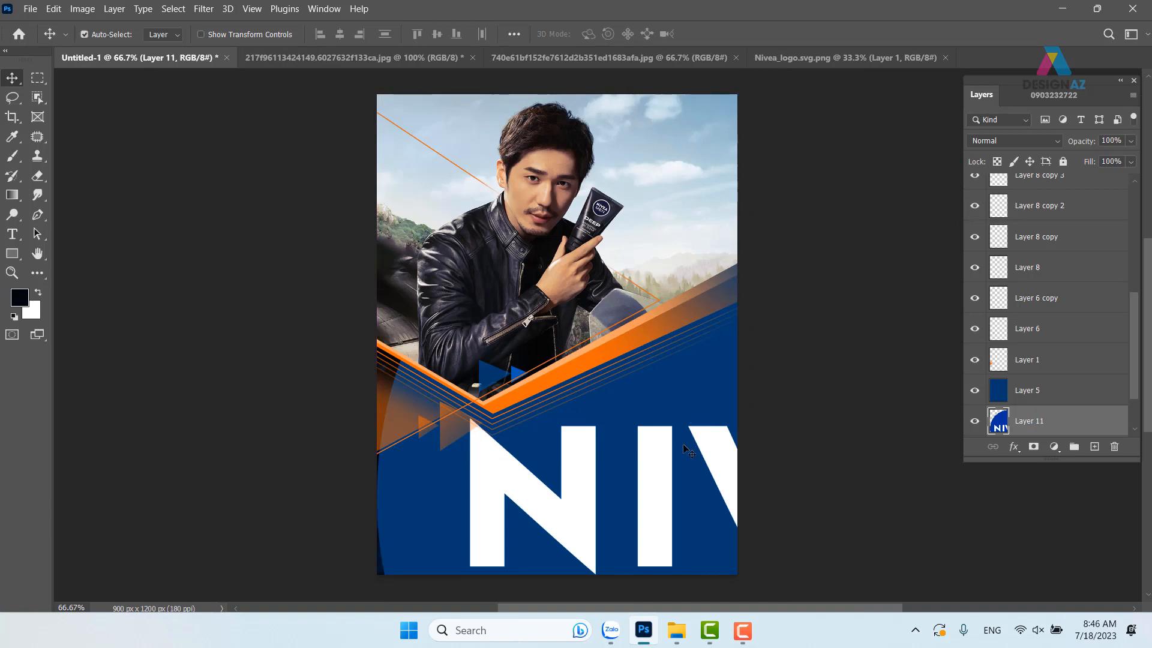
{"action": "key", "text": "ctrl+shift+bracketright"}
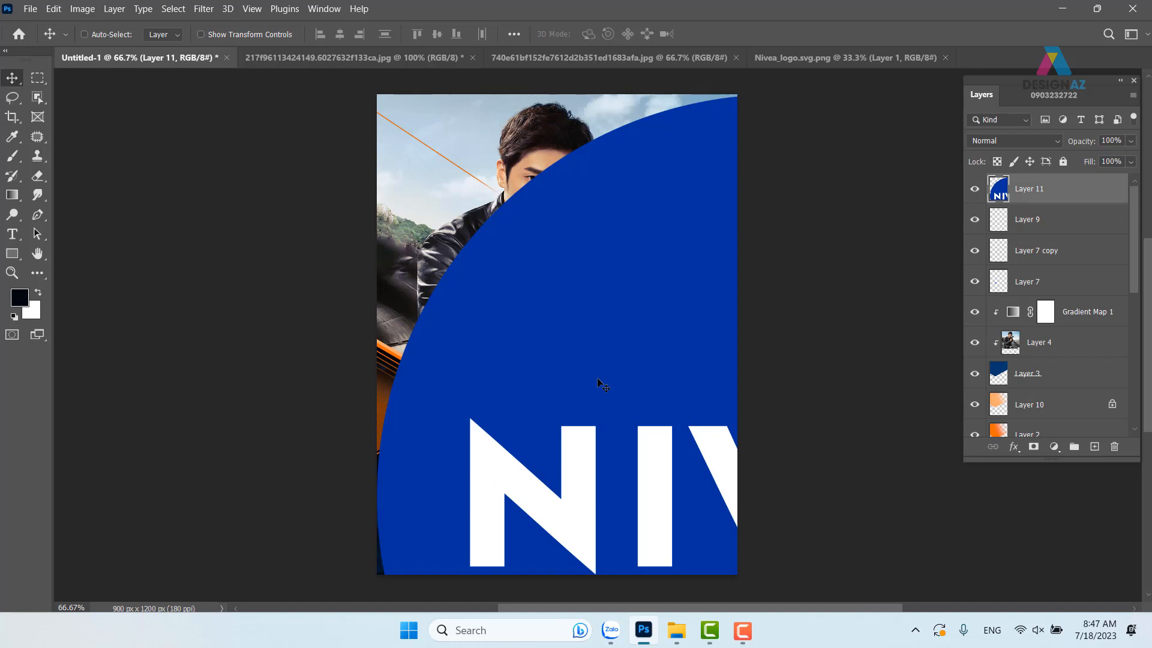
Step: Scale the Nivea logo down to about 6.87% and place it in the poster's upper-left sky area
{"action": "key", "text": "ctrl+t"}
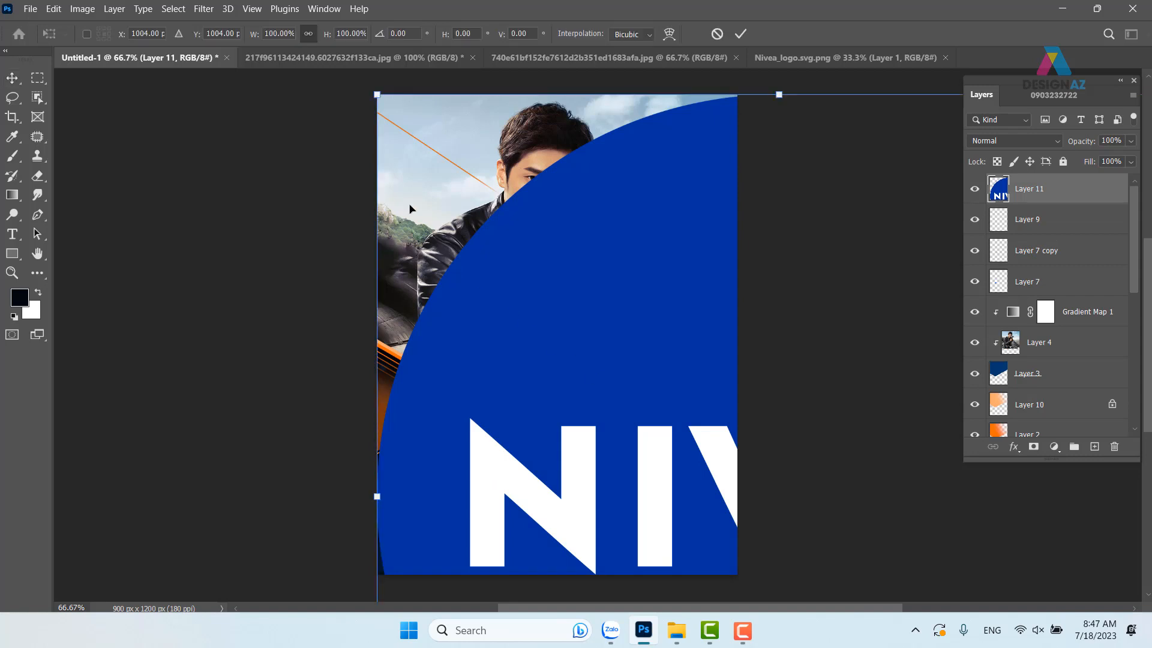
{"action": "left_click_drag", "start_coordinate": [377, 95], "coordinate": [709, 426]}
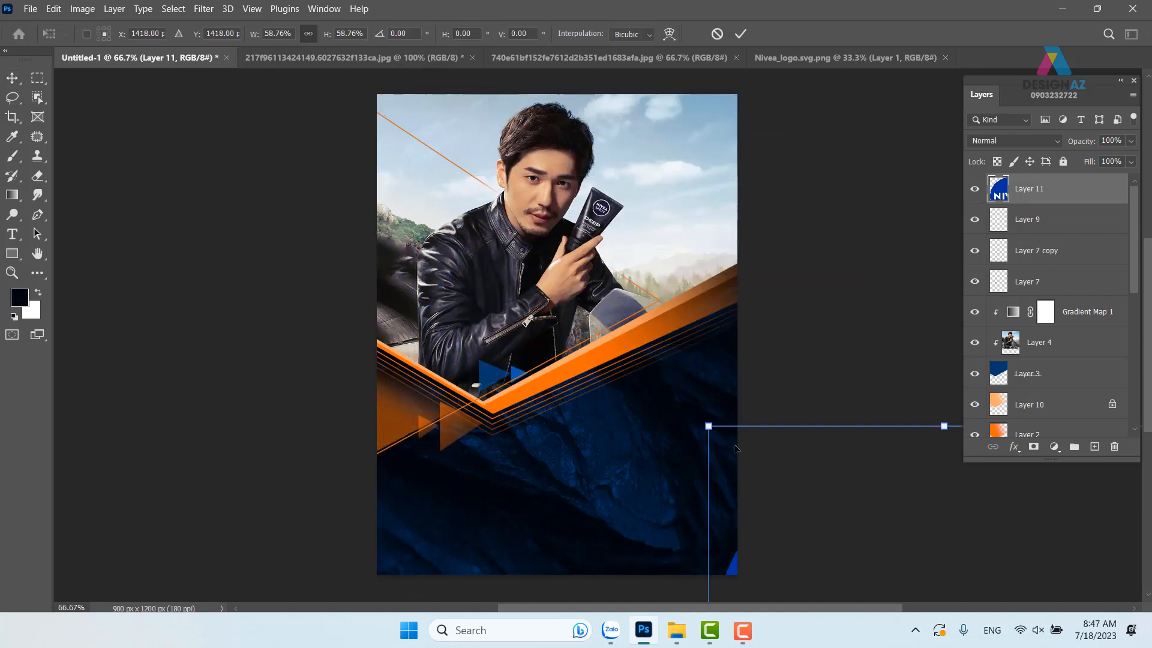
{"action": "left_click_drag", "start_coordinate": [798, 493], "coordinate": [414, 210]}
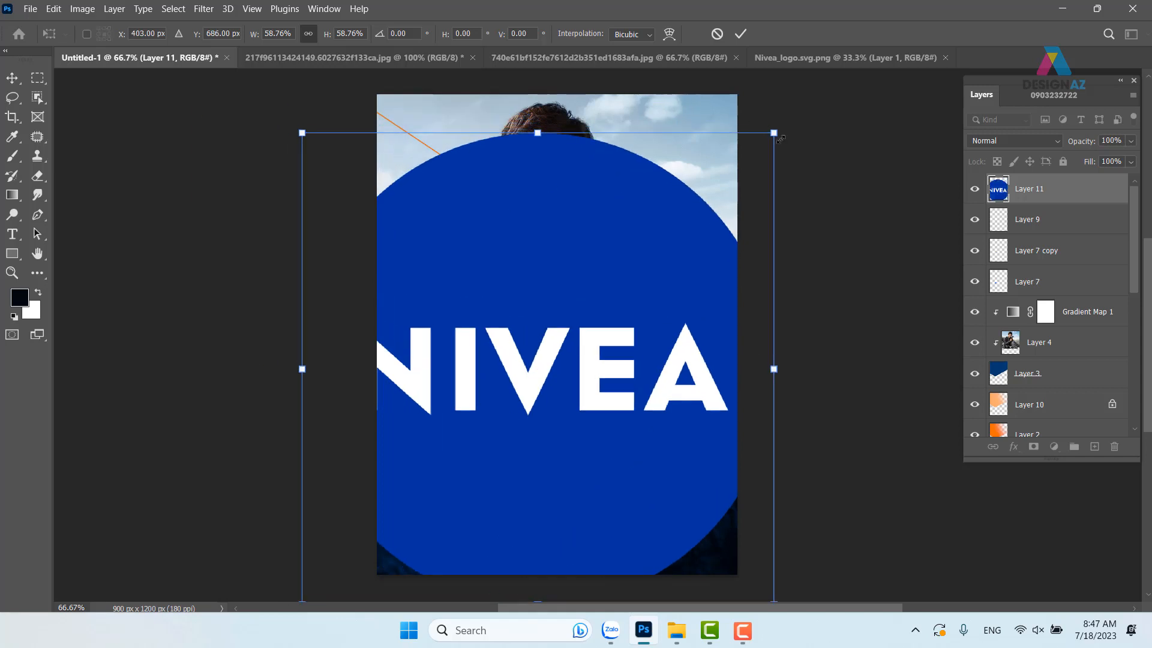
{"action": "left_click_drag", "start_coordinate": [780, 139], "coordinate": [612, 203]}
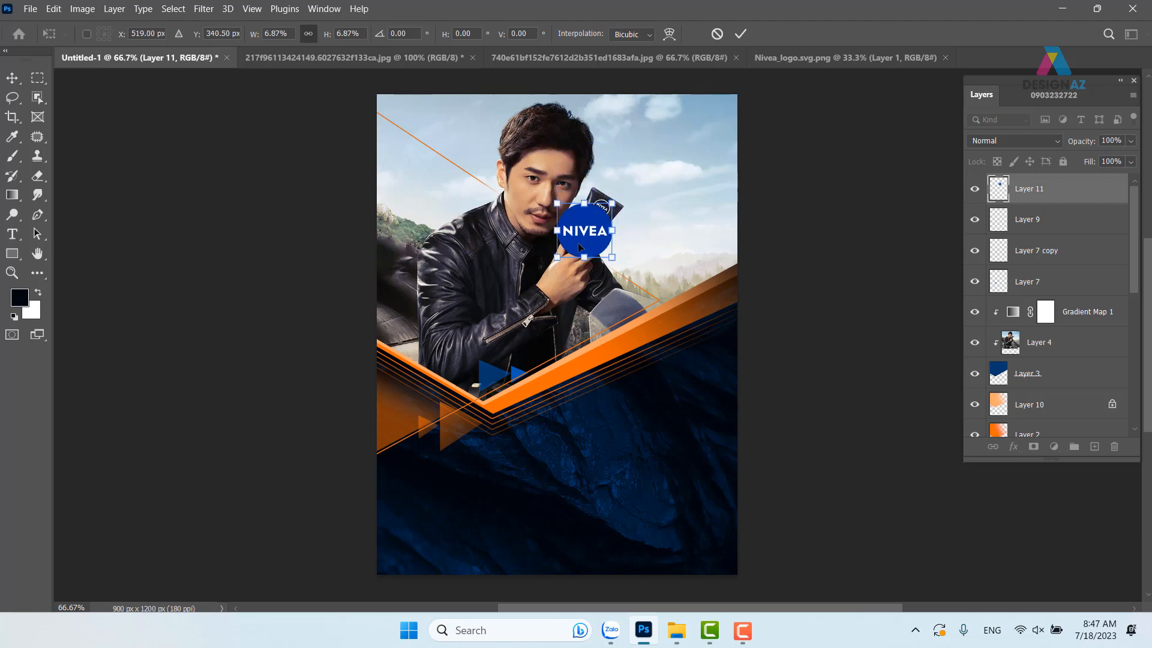
{"action": "left_click_drag", "start_coordinate": [580, 246], "coordinate": [440, 154]}
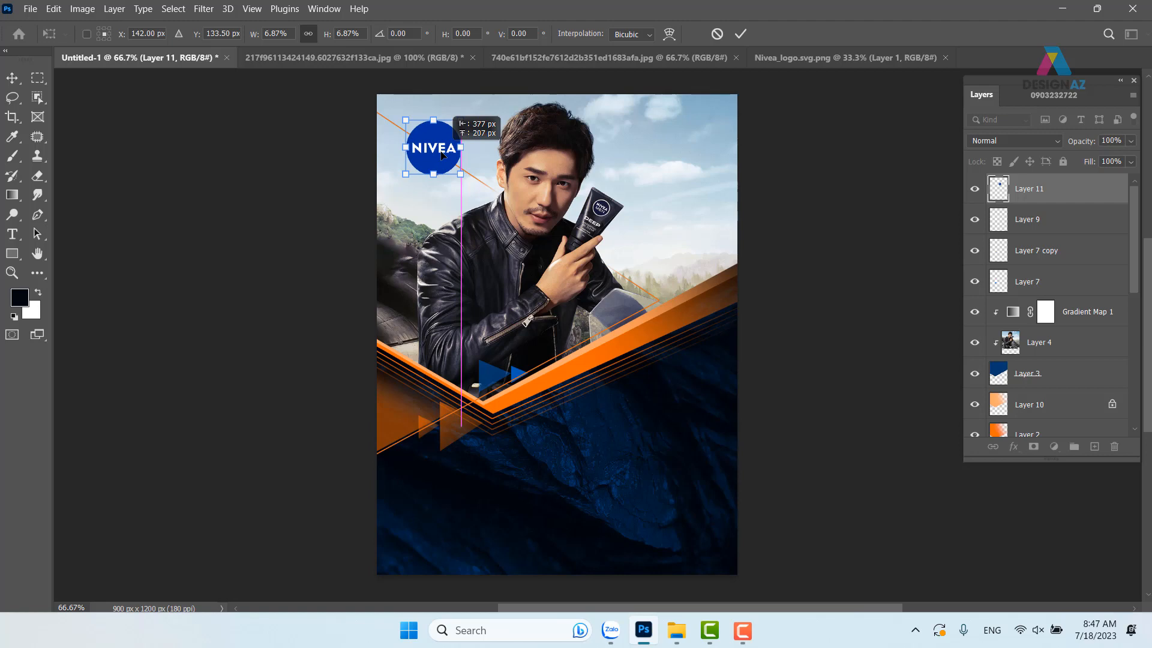
{"action": "left_click_drag", "start_coordinate": [442, 155], "coordinate": [441, 155]}
{"action": "key", "text": "Return"}
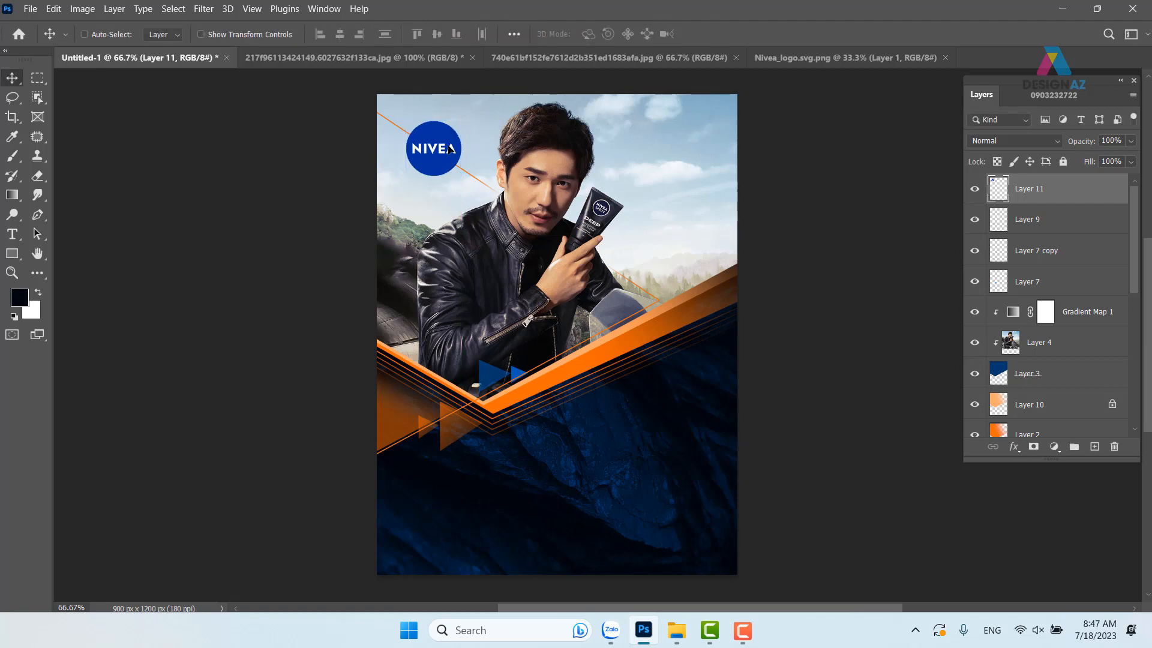
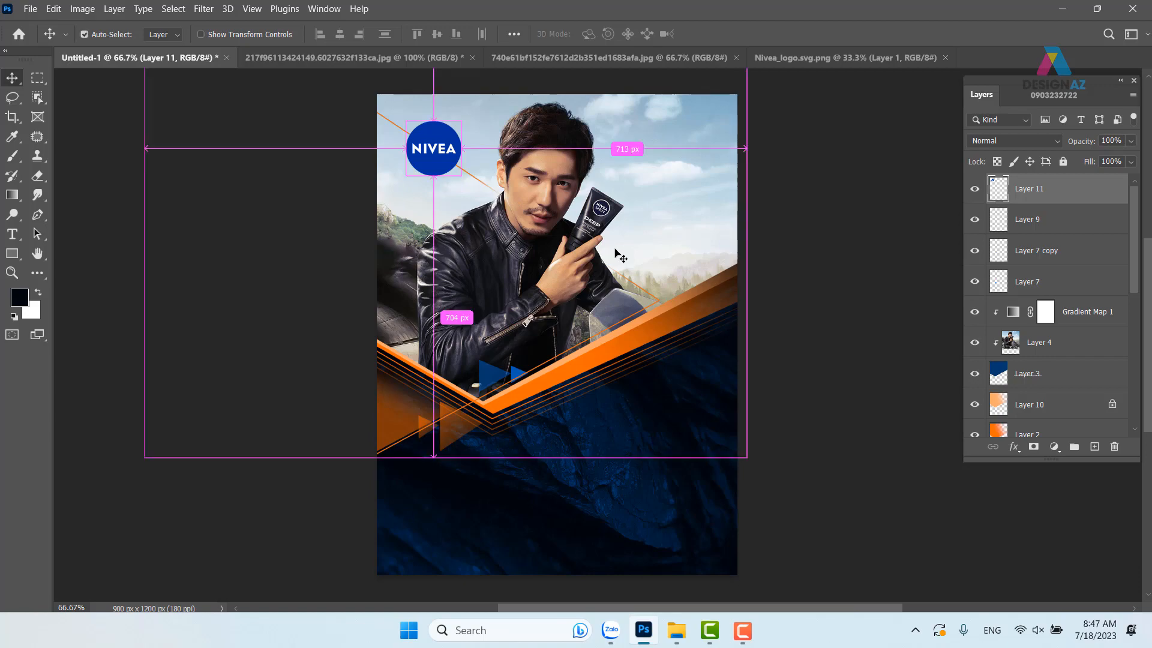
Step: Load the Nivea logo's outline on Layer 11 as a selection, fill it with white on a new layer above, and deselect
{"action": "key", "text": "ctrl+plus"}
{"action": "key", "text": "ctrl+plus"}
{"action": "left_click_drag", "start_coordinate": [311, 274], "coordinate": [678, 600]}
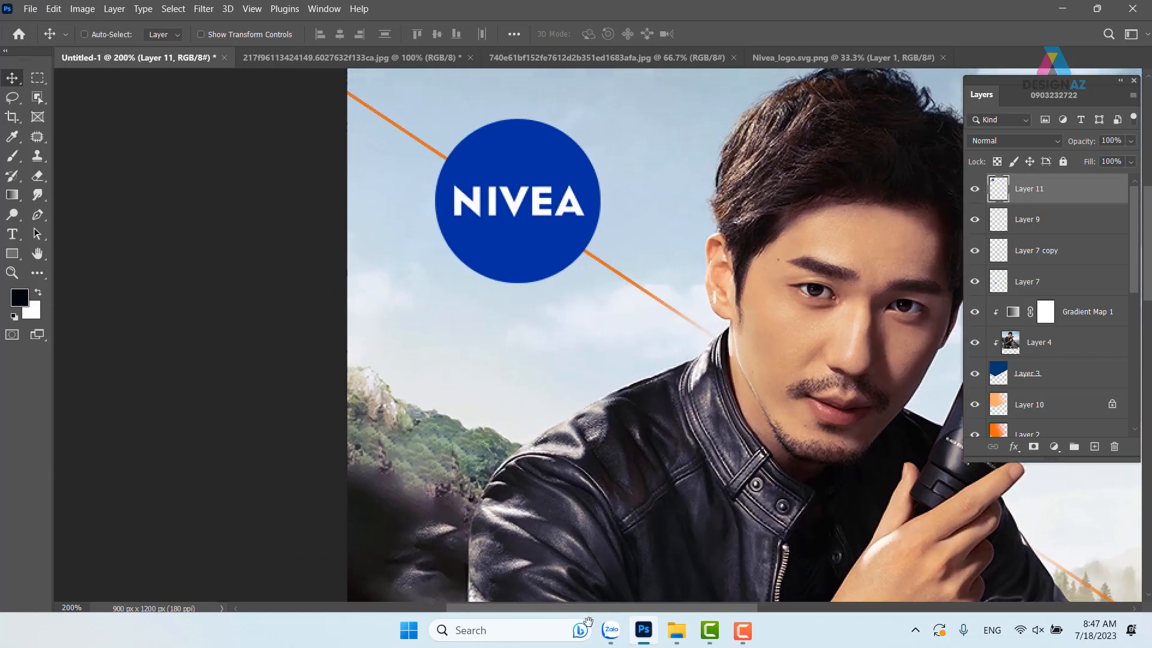
{"action": "left_click_drag", "start_coordinate": [482, 198], "coordinate": [477, 239]}
{"action": "scroll", "coordinate": [515, 248], "scroll_direction": "right", "scroll_amount": 4}
{"action": "scroll", "coordinate": [515, 248], "scroll_direction": "down", "scroll_amount": 1}
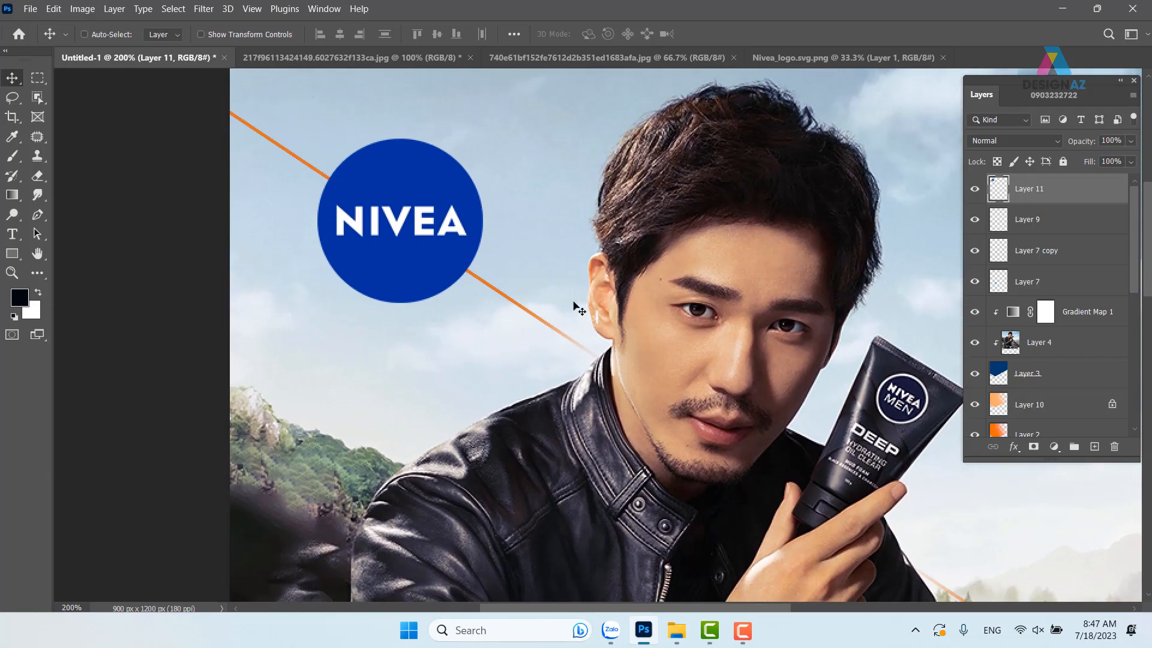
{"action": "right_click", "coordinate": [429, 153]}
{"action": "left_click", "coordinate": [451, 163]}
{"action": "right_click", "coordinate": [443, 174]}
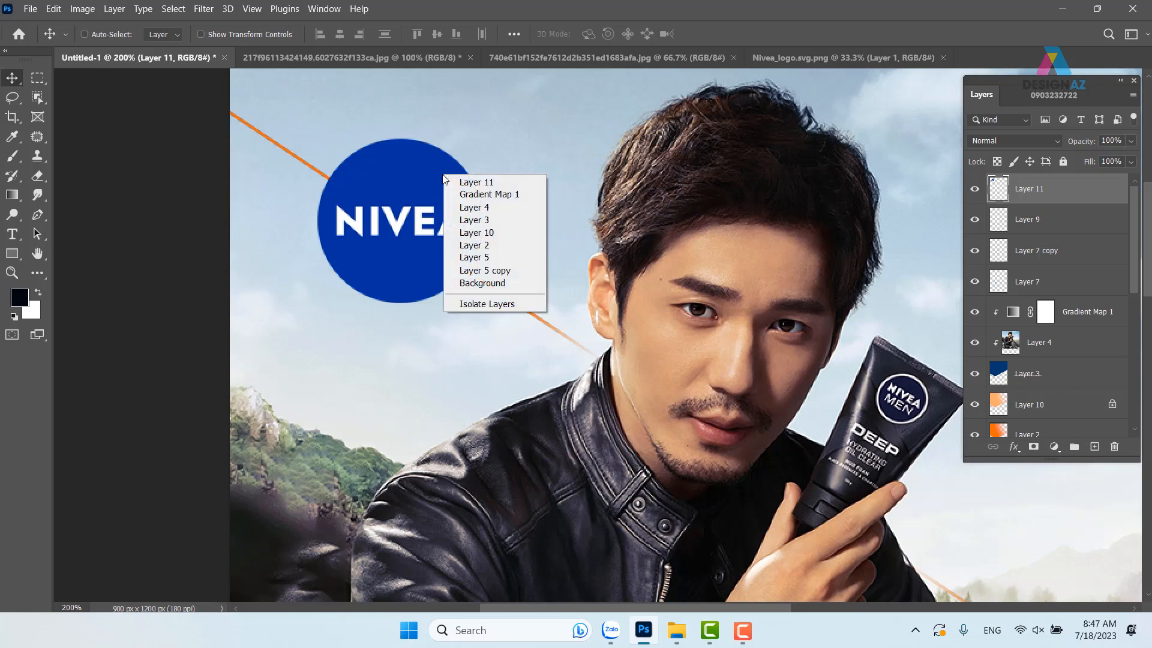
{"action": "left_click", "coordinate": [465, 179]}
{"action": "left_click_drag", "start_coordinate": [590, 245], "coordinate": [550, 243]}
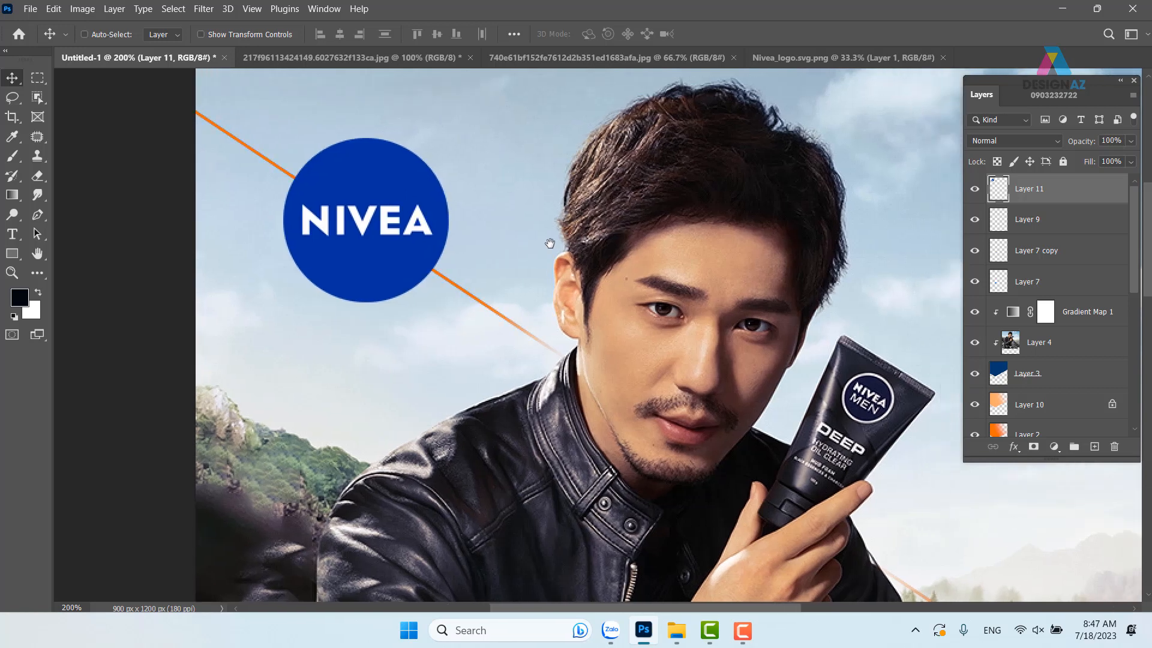
{"action": "left_click", "coordinate": [999, 191], "text": "ctrl"}
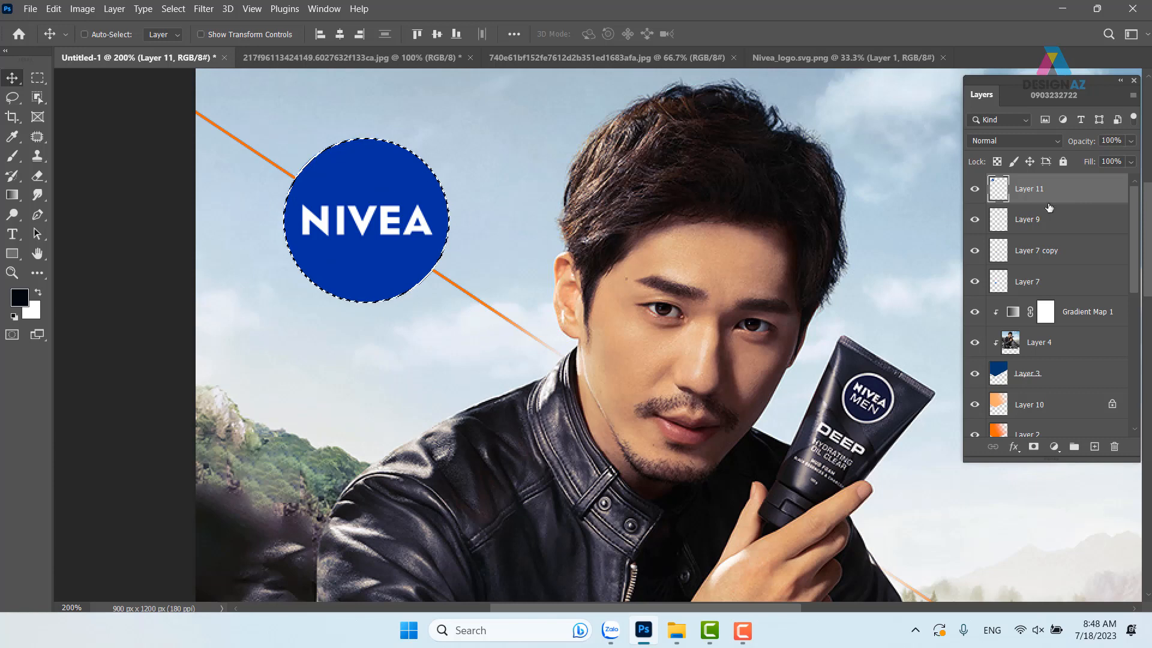
{"action": "left_click", "coordinate": [1094, 446]}
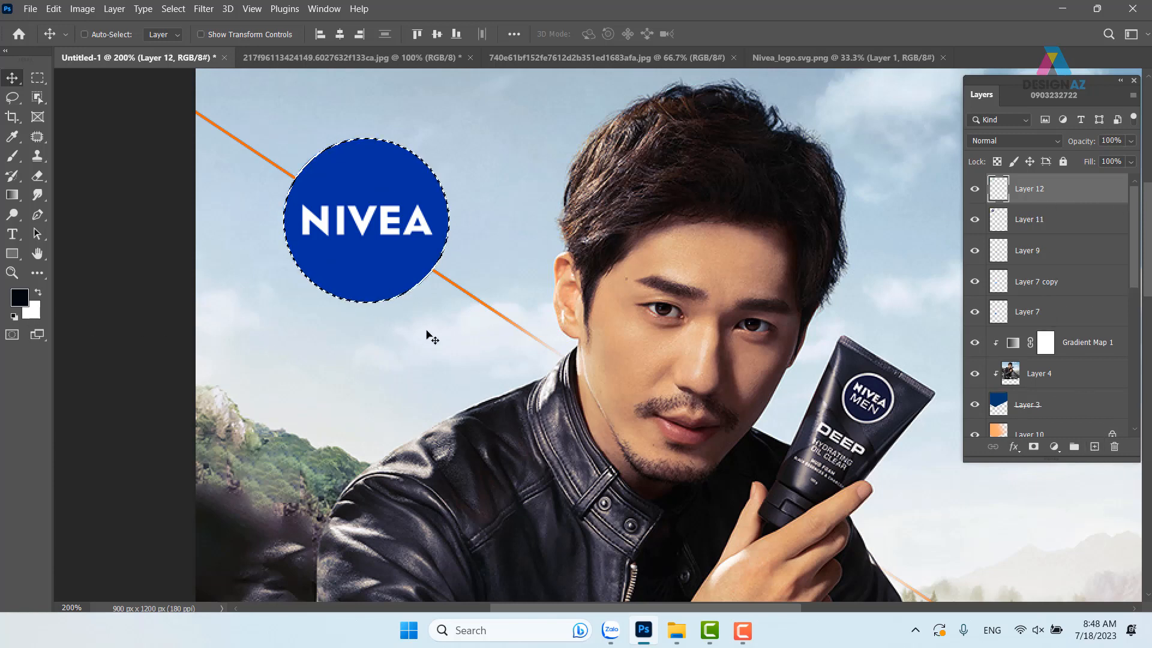
{"action": "key", "text": "ctrl+BackSpace"}
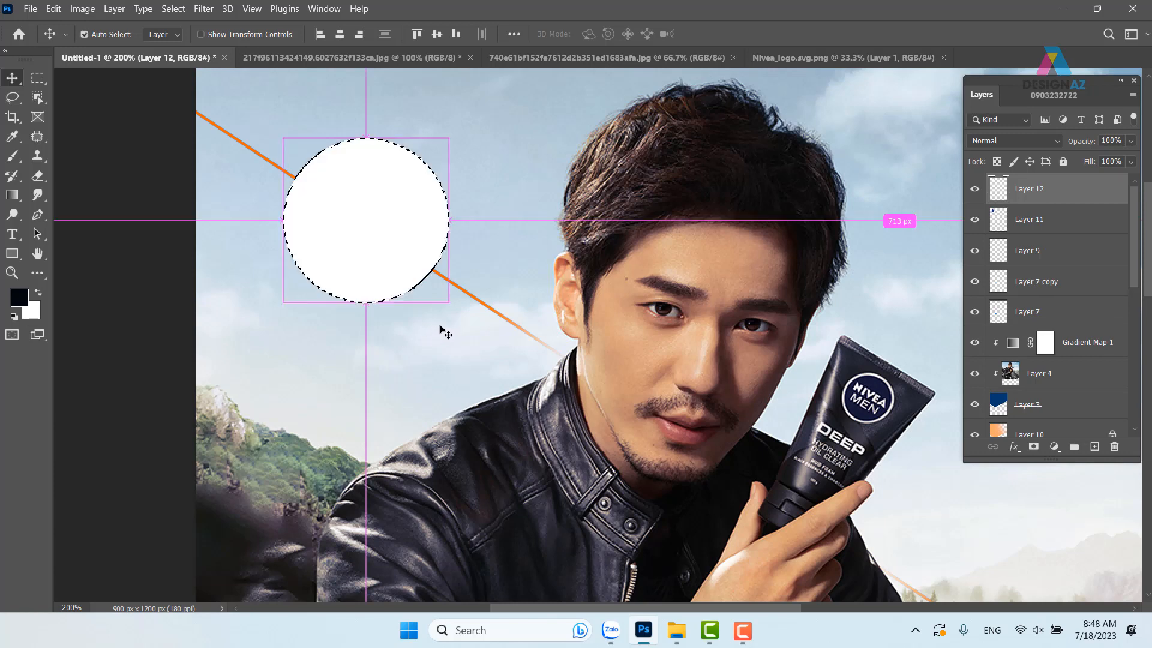
{"action": "key", "text": "ctrl+d"}
Step: Shift the white circle to the right of the logo and soften it into a glow with Gaussian Blur
{"action": "left_click_drag", "start_coordinate": [403, 282], "coordinate": [468, 252]}
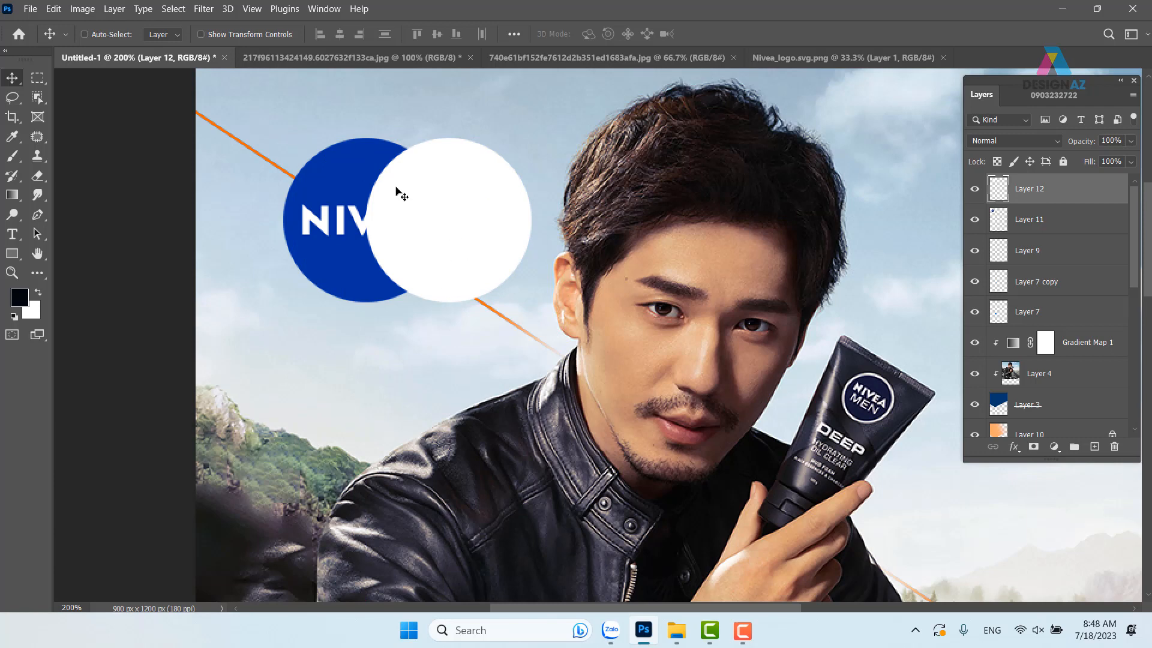
{"action": "left_click", "coordinate": [204, 9]}
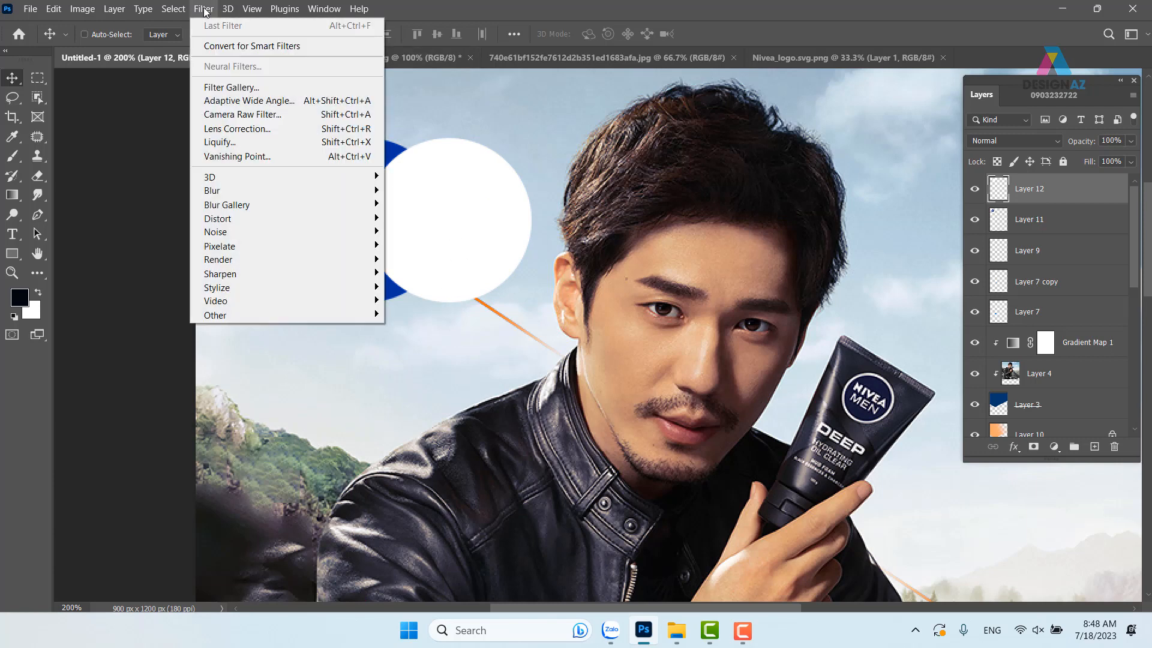
{"action": "mouse_move", "coordinate": [249, 189]}
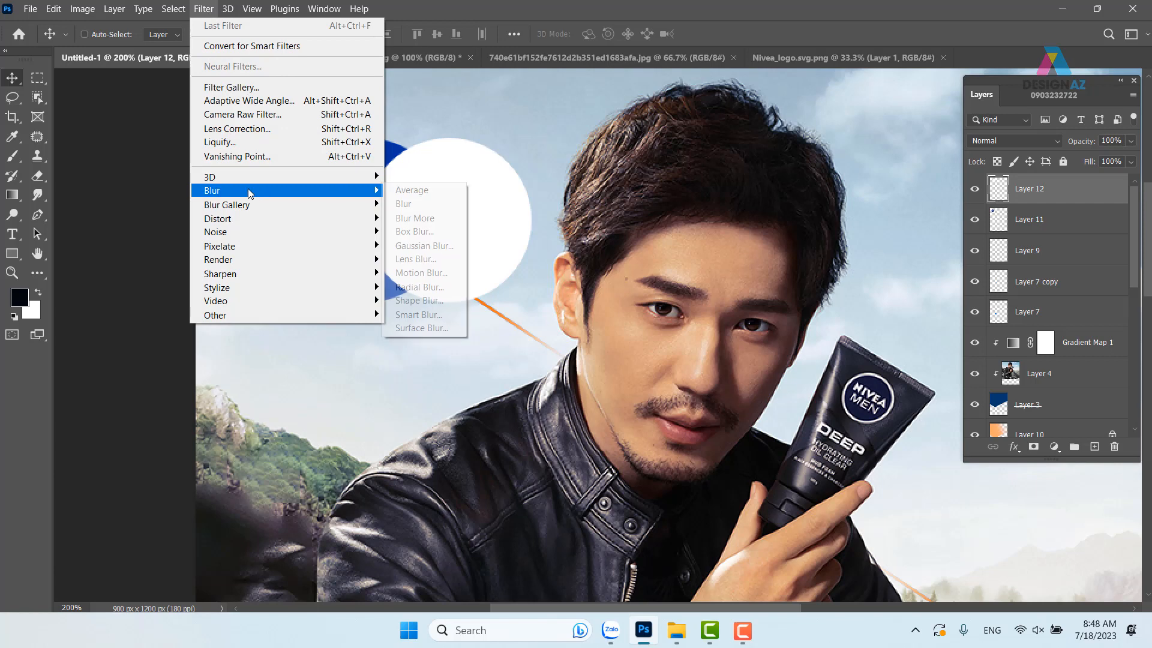
{"action": "left_click", "coordinate": [429, 246]}
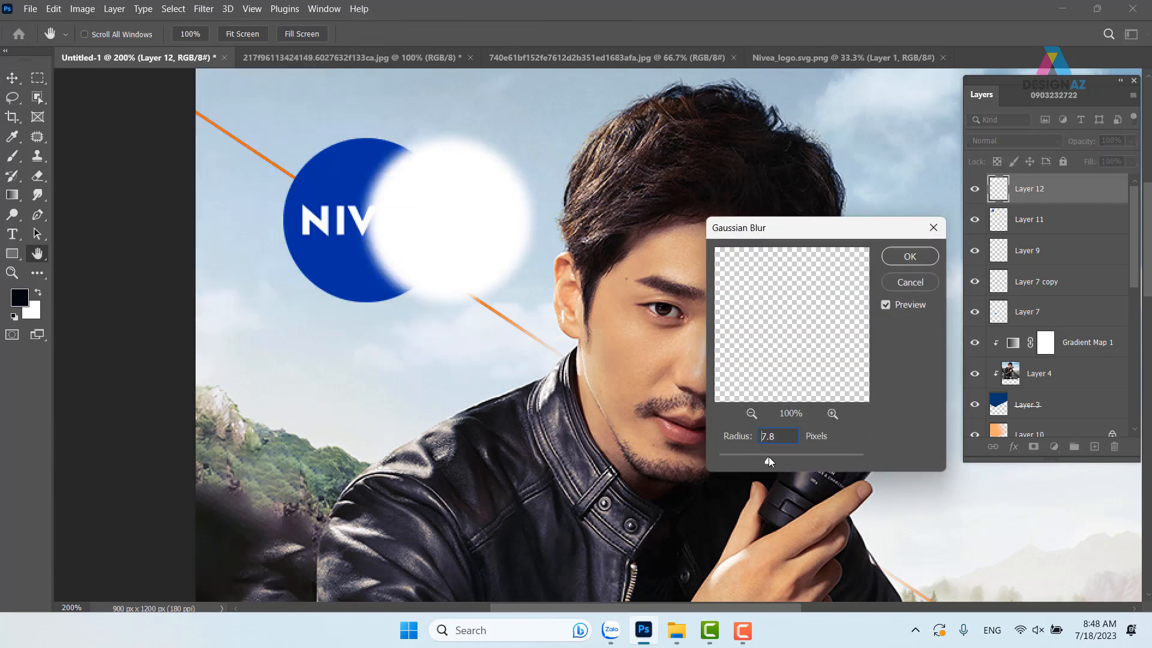
{"action": "left_click_drag", "start_coordinate": [769, 456], "coordinate": [784, 455]}
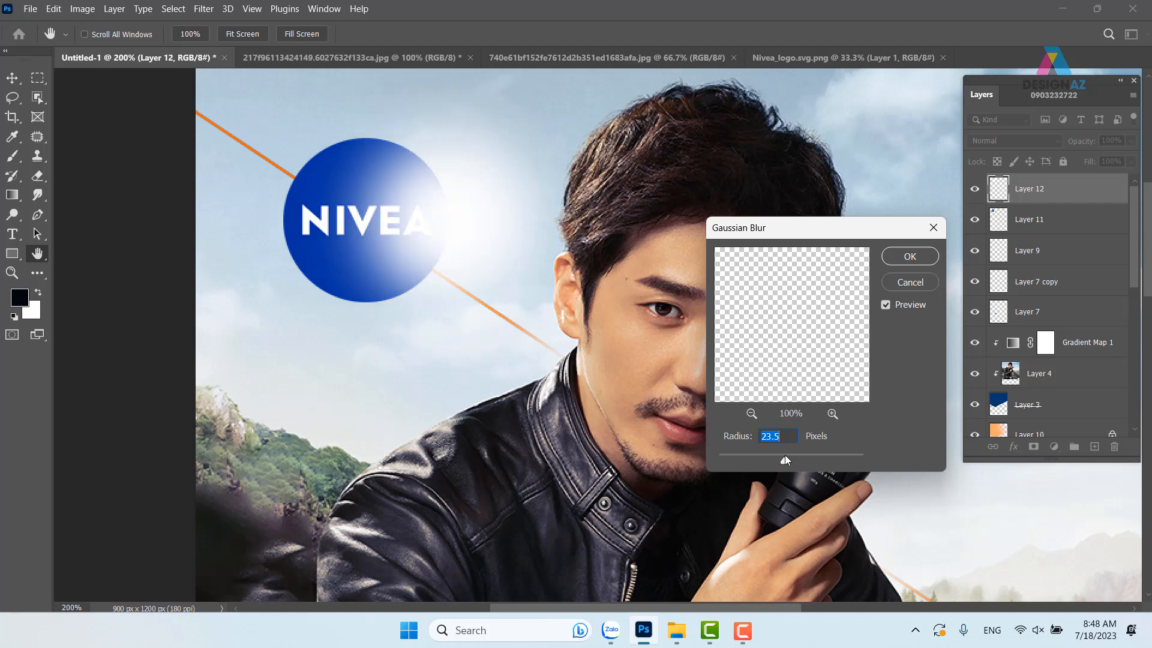
{"action": "left_click", "coordinate": [910, 256]}
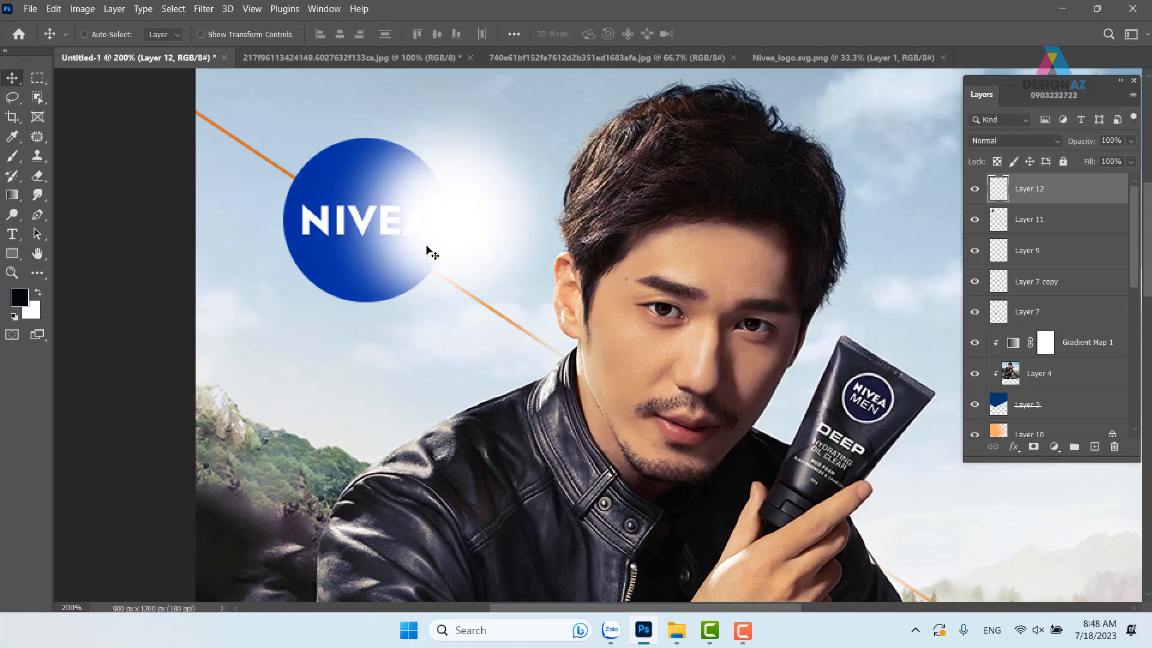
Step: Fit the white glow behind the Nivea logo at about 119% scale and hide its layer to compare the effect
{"action": "left_click_drag", "start_coordinate": [427, 251], "coordinate": [349, 246]}
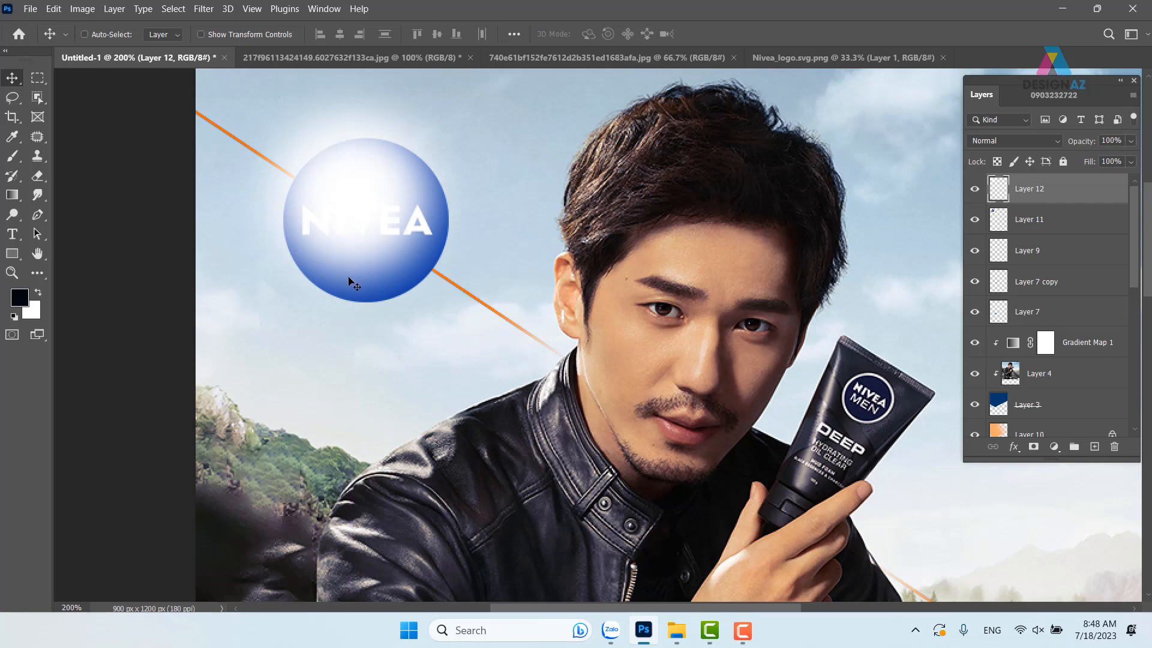
{"action": "key", "text": "ctrl+bracketleft"}
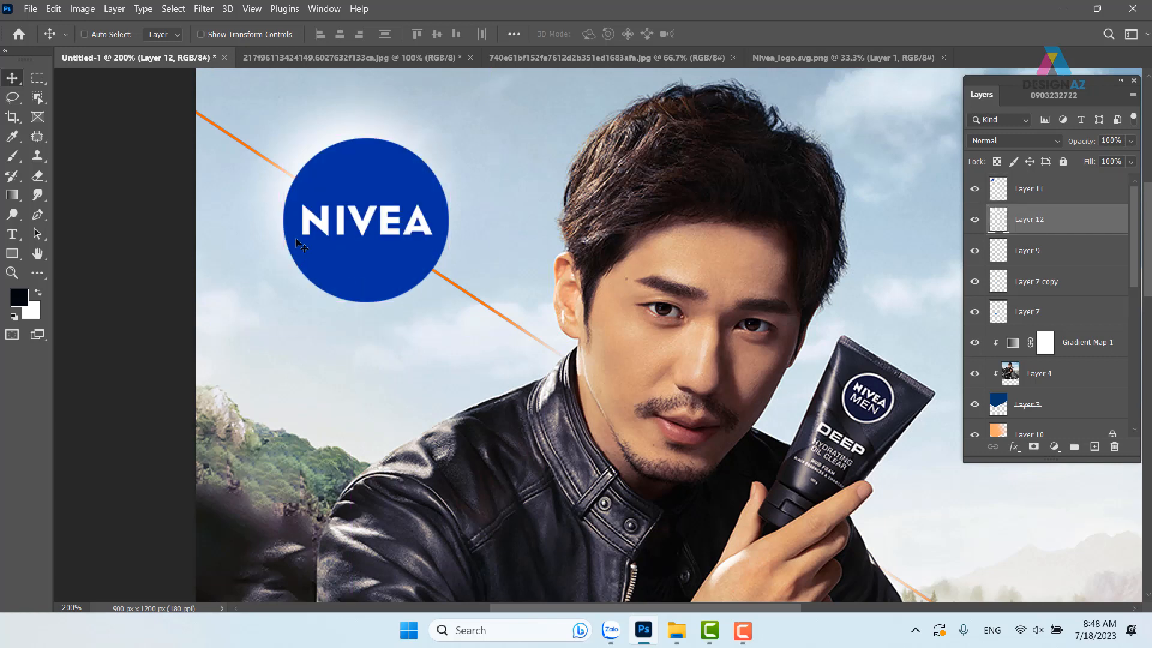
{"action": "key", "text": "ctrl+t"}
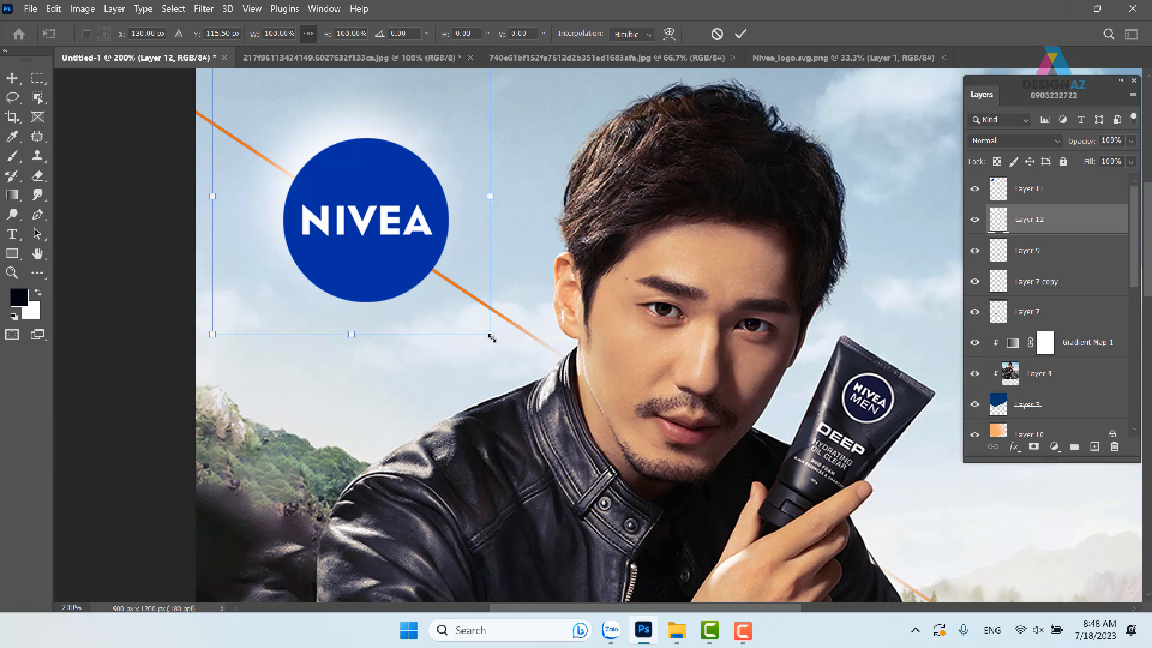
{"action": "left_click_drag", "start_coordinate": [491, 337], "coordinate": [546, 387]}
{"action": "left_click_drag", "start_coordinate": [476, 239], "coordinate": [458, 247]}
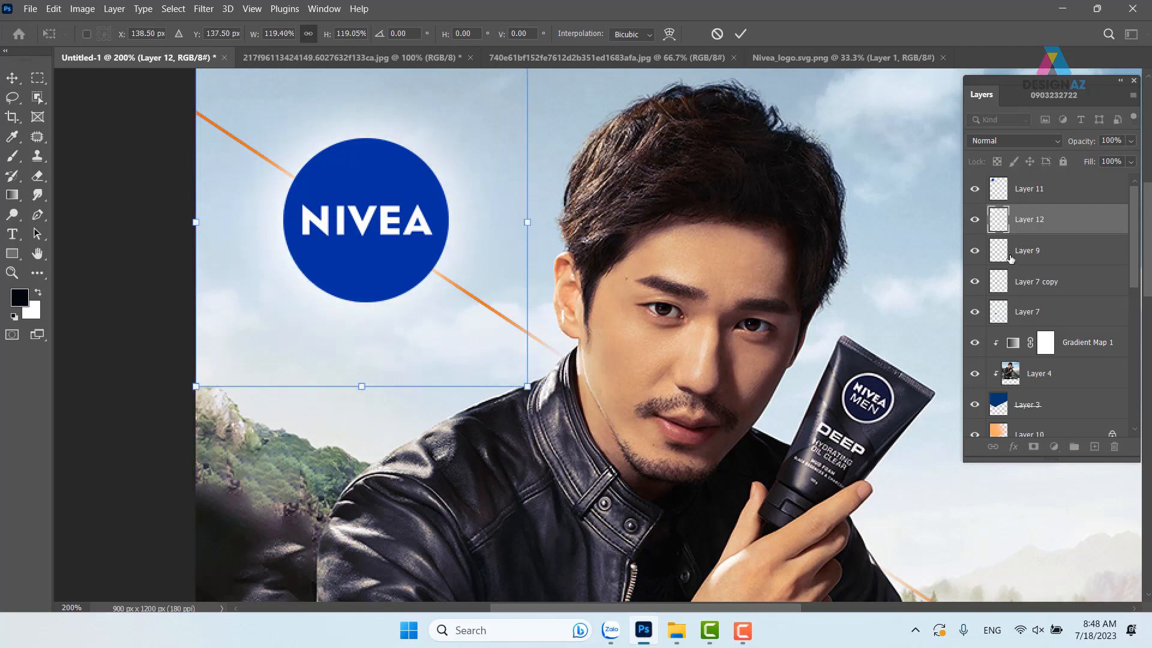
{"action": "key", "text": "Return"}
{"action": "mouse_move", "coordinate": [460, 168]}
{"action": "left_mouse_down"}
{"action": "mouse_move", "coordinate": [345, 164]}
{"action": "mouse_move", "coordinate": [578, 228]}
{"action": "mouse_move", "coordinate": [736, 231]}
{"action": "mouse_move", "coordinate": [441, 166]}
{"action": "left_mouse_up"}
{"action": "left_click", "coordinate": [972, 220]}
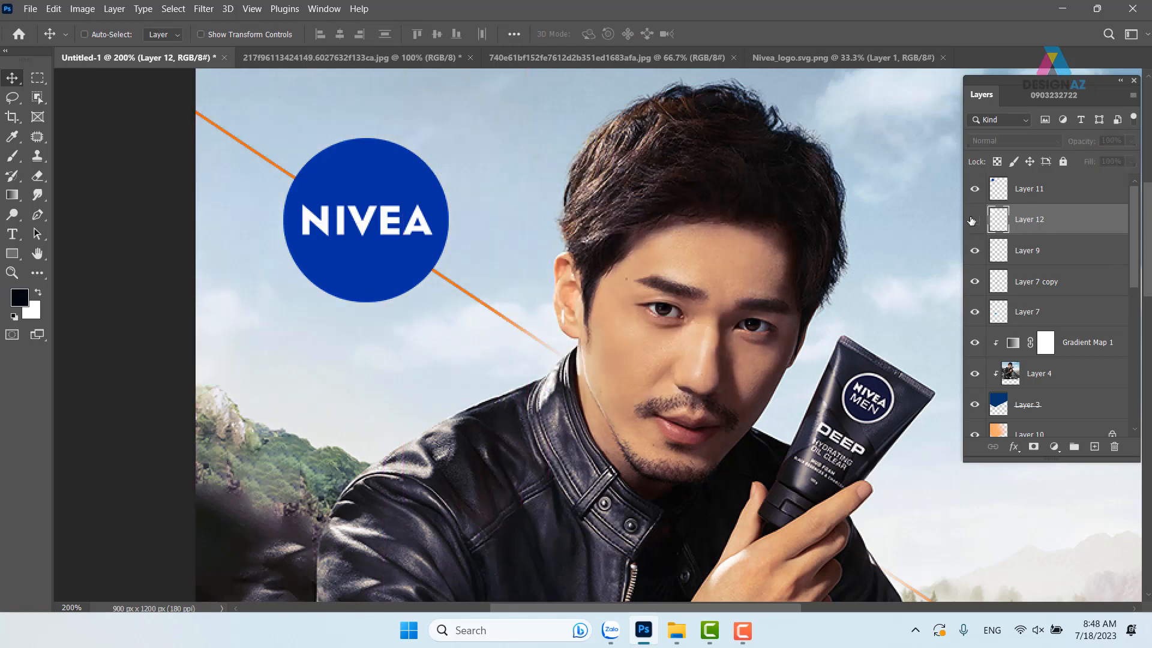
Step: Show the white glow layer behind the Nivea logo again and check the whole poster
{"action": "left_click", "coordinate": [972, 220]}
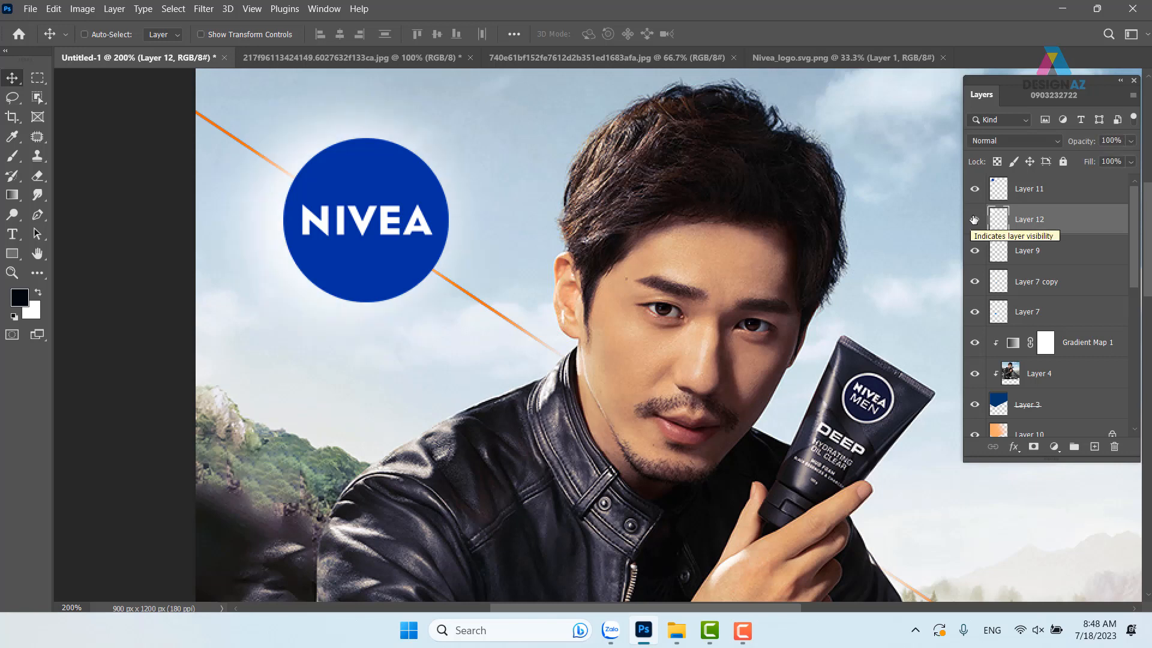
{"action": "key", "text": "ctrl+minus"}
{"action": "key", "text": "ctrl+minus"}
{"action": "left_click_drag", "start_coordinate": [783, 355], "coordinate": [572, 246]}
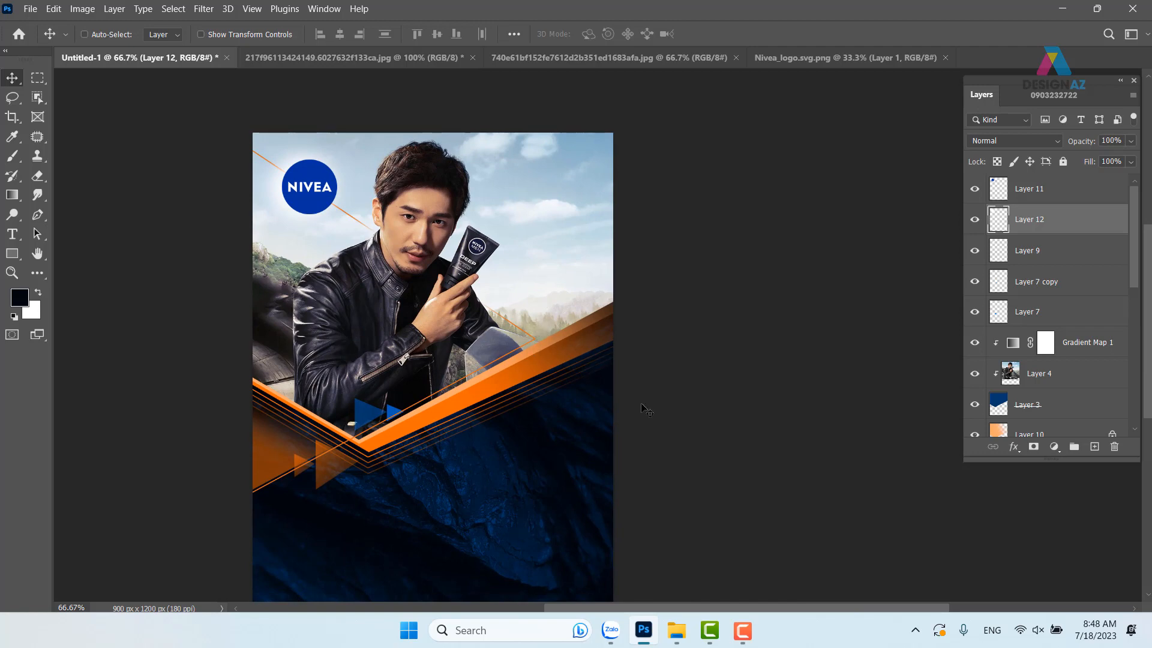
Step: Open the Nivea Men face wash tube image 1f8de2153731253.6334dba27849a.png from the "người mẫu nàm sủa rửa mặt" folder in Photoshop
{"action": "mouse_move", "coordinate": [676, 630]}
{"action": "left_click", "coordinate": [675, 540]}
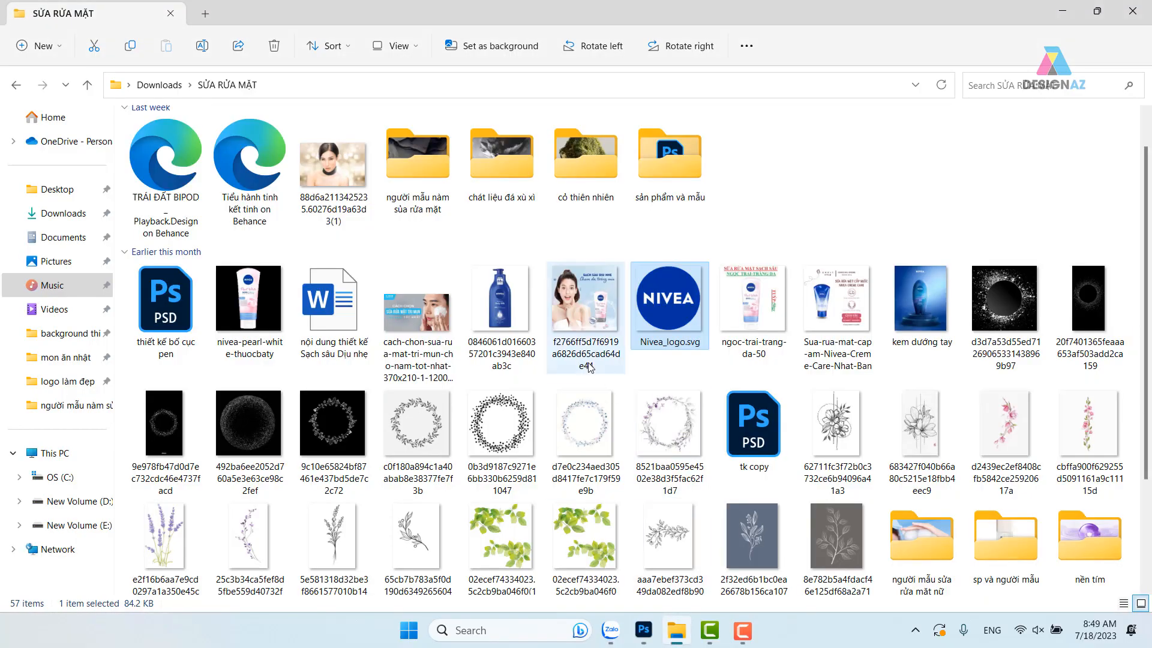
{"action": "double_click", "coordinate": [437, 171]}
{"action": "scroll", "coordinate": [838, 282], "scroll_direction": "down", "scroll_amount": 2}
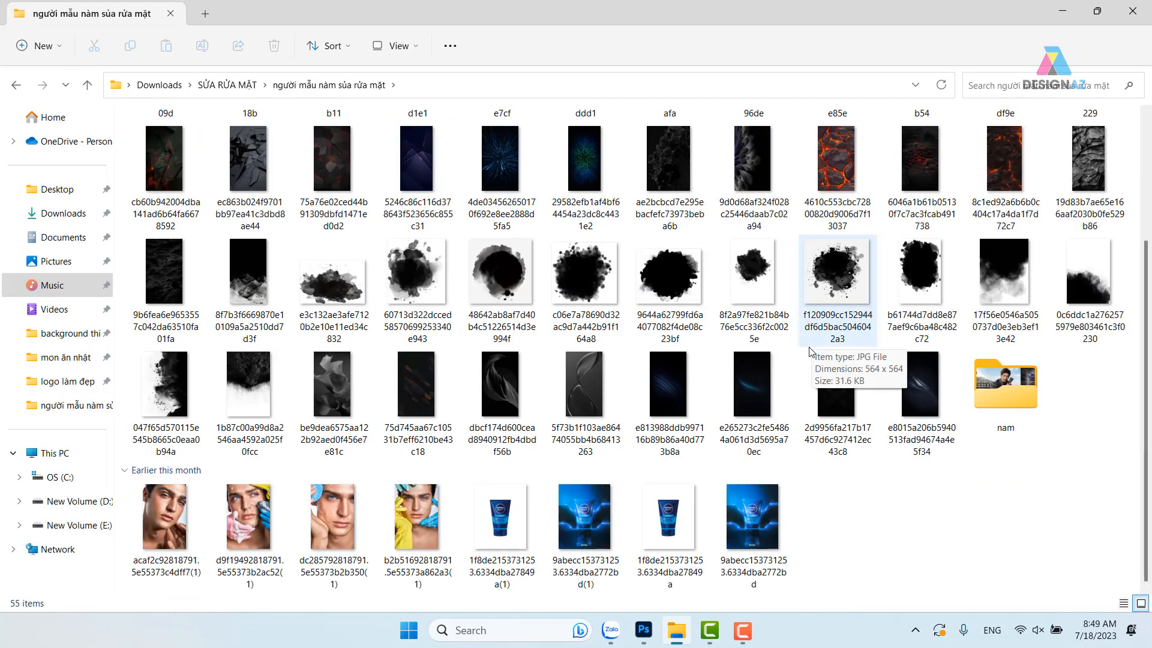
{"action": "left_click", "coordinate": [672, 544]}
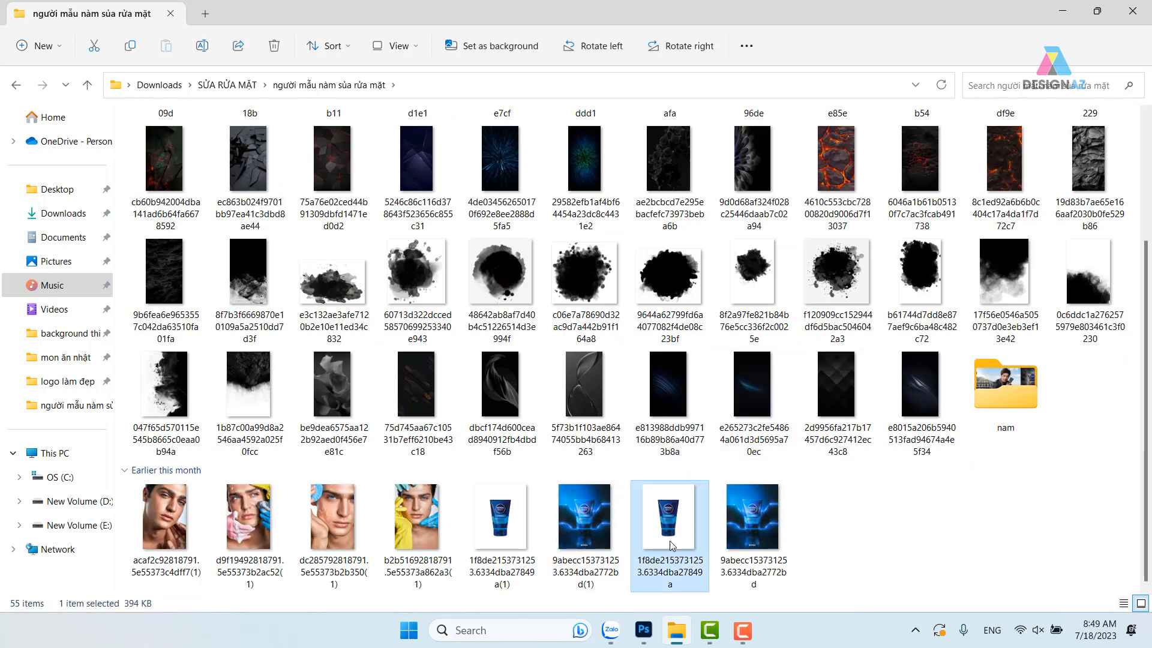
{"action": "double_click", "coordinate": [671, 525]}
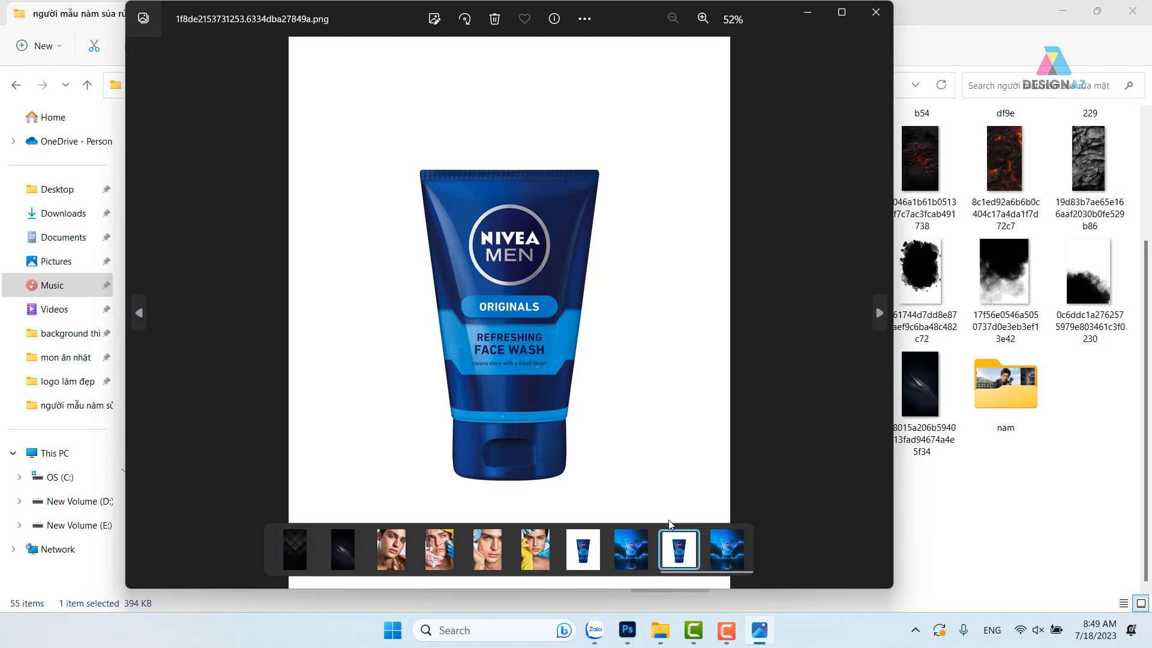
{"action": "left_click", "coordinate": [876, 12]}
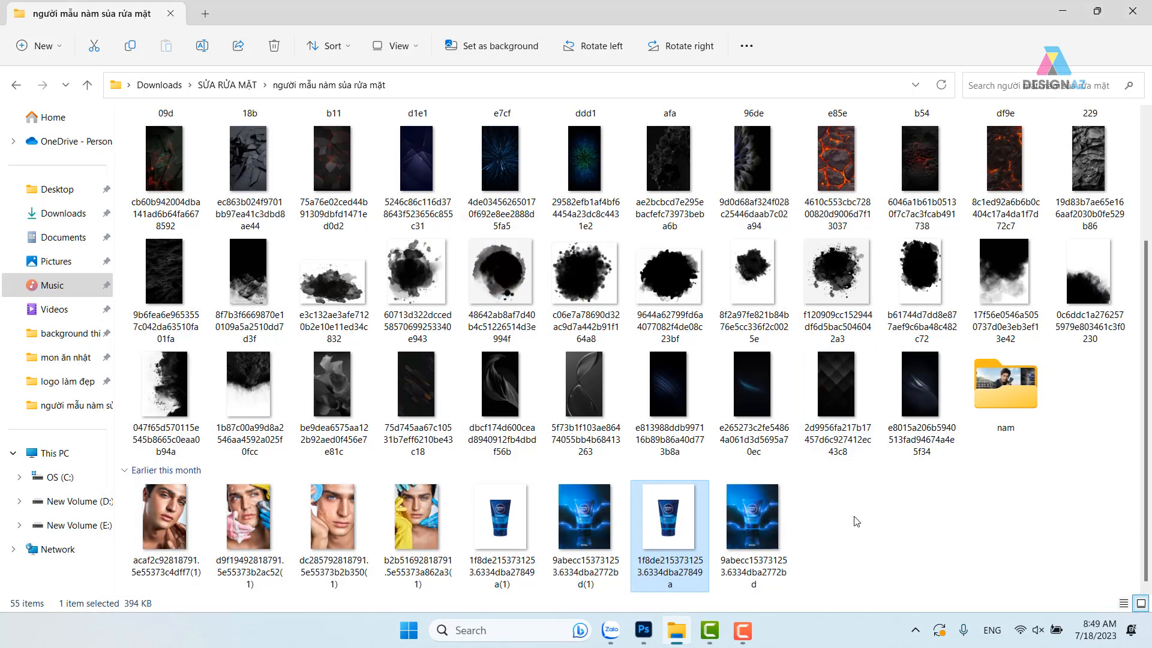
{"action": "left_click_drag", "start_coordinate": [672, 529], "coordinate": [819, 16]}
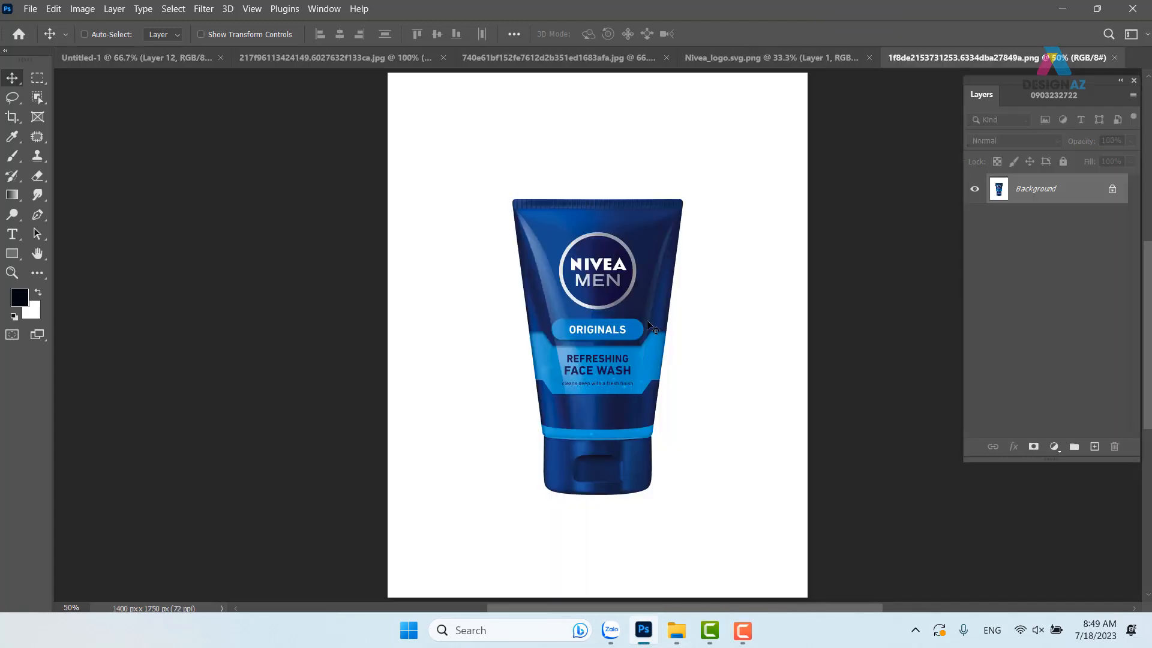
Step: Start a Pen tool path at the middle of the tube cap's bottom edge
{"action": "key", "text": "ctrl+plus"}
{"action": "key", "text": "ctrl+plus"}
{"action": "key", "text": "ctrl+plus"}
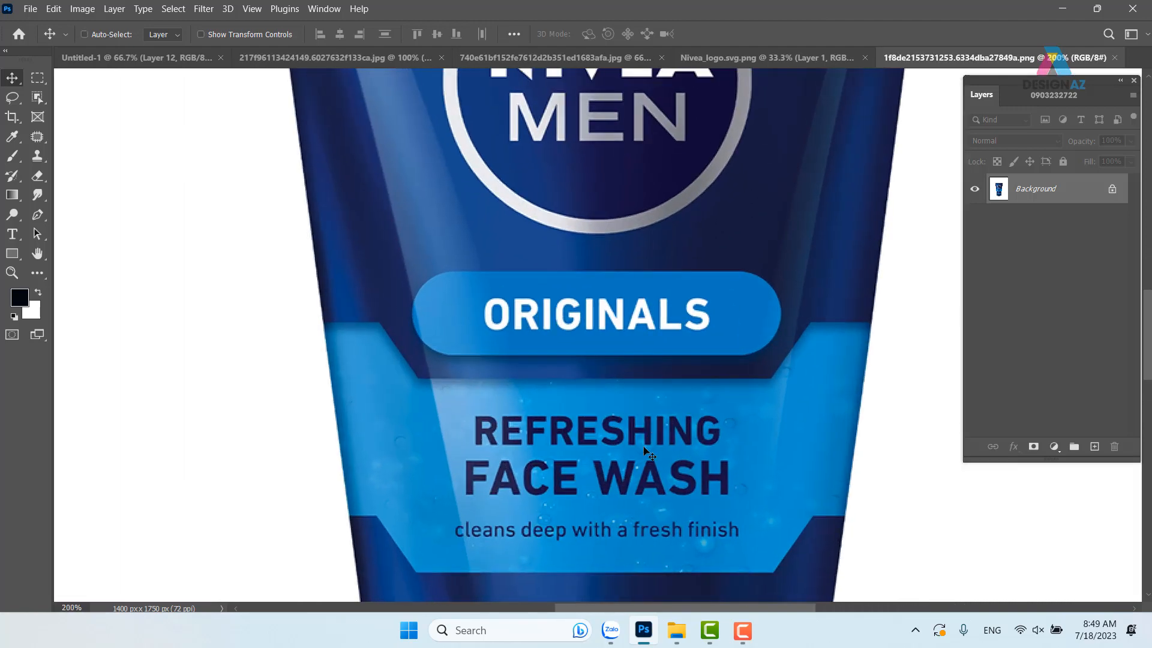
{"action": "left_click_drag", "start_coordinate": [607, 507], "coordinate": [528, 141]}
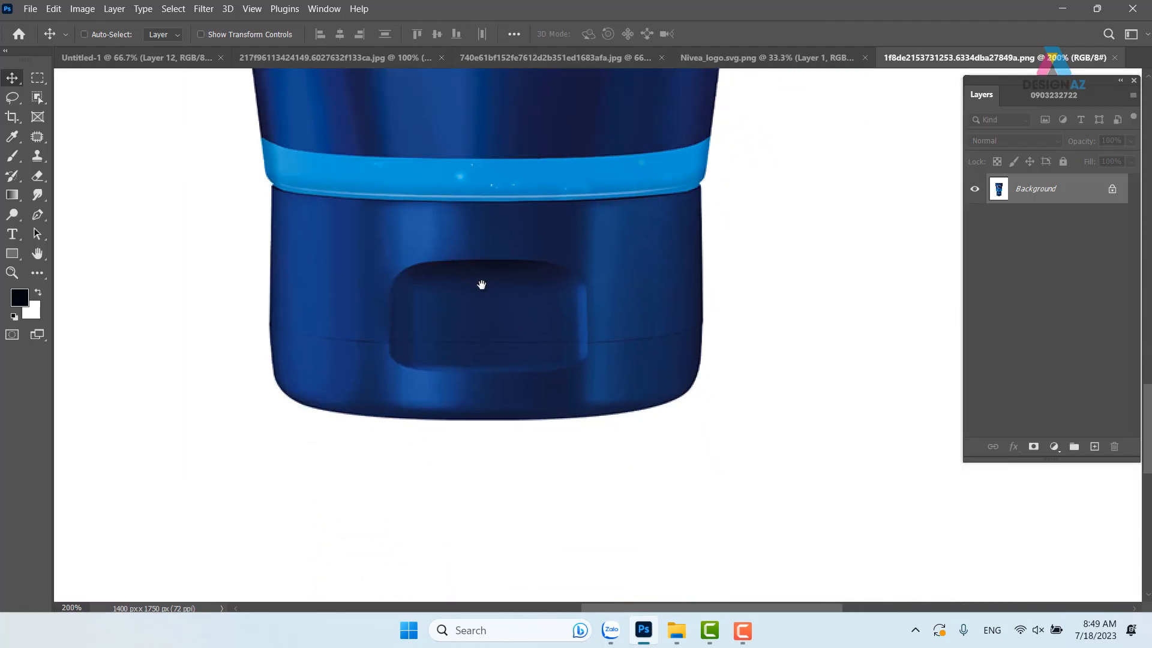
{"action": "key", "text": "p"}
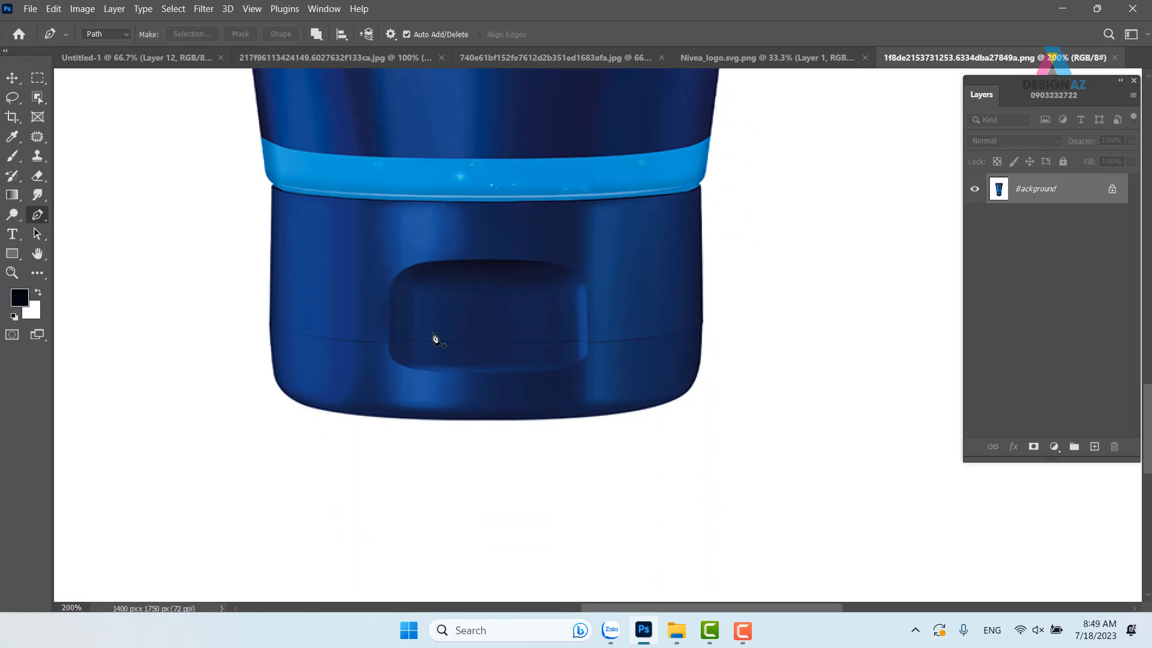
{"action": "key", "text": "ctrl+plus"}
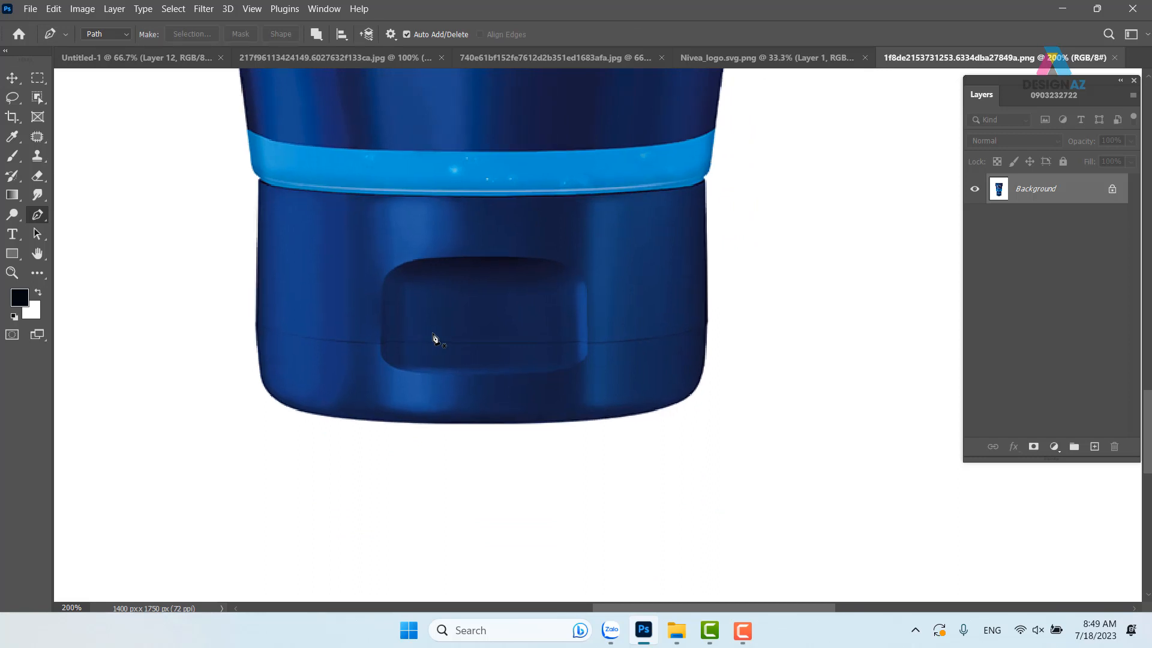
{"action": "left_click_drag", "start_coordinate": [480, 414], "coordinate": [451, 414]}
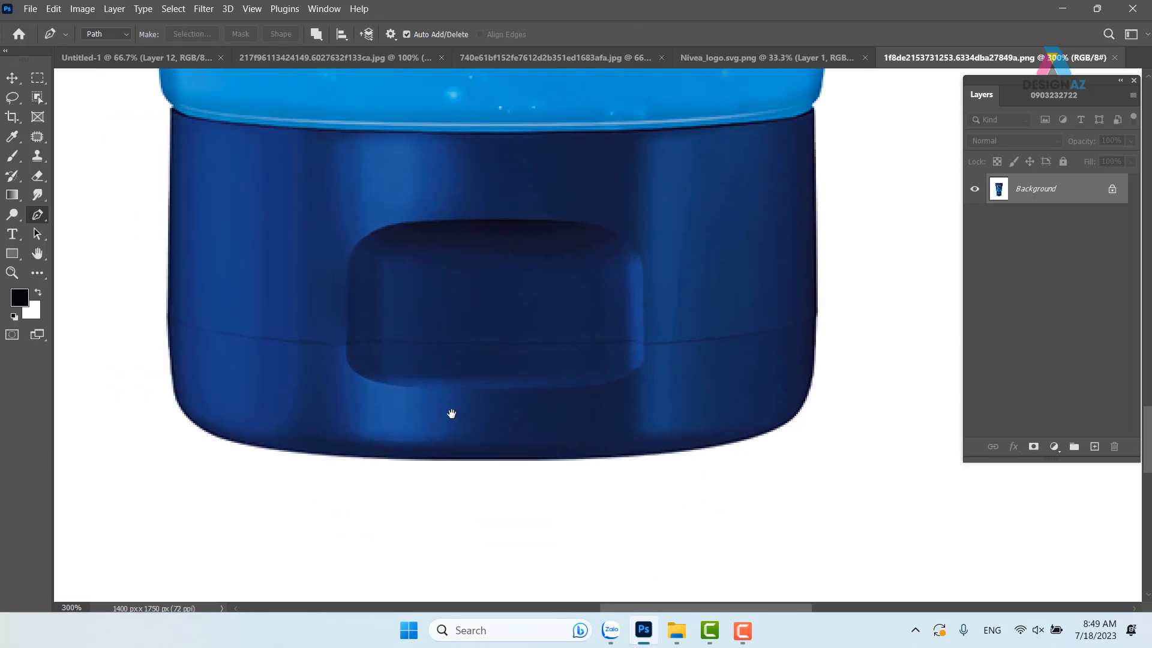
{"action": "left_click", "coordinate": [496, 460]}
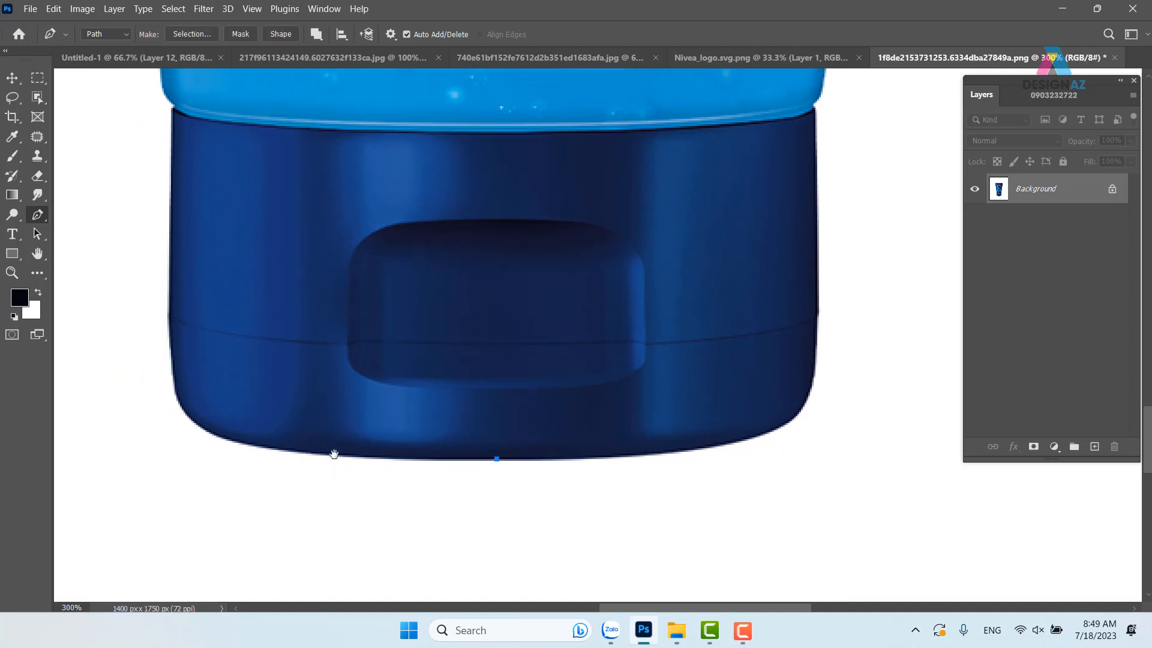
{"action": "left_click_drag", "start_coordinate": [305, 451], "coordinate": [442, 478]}
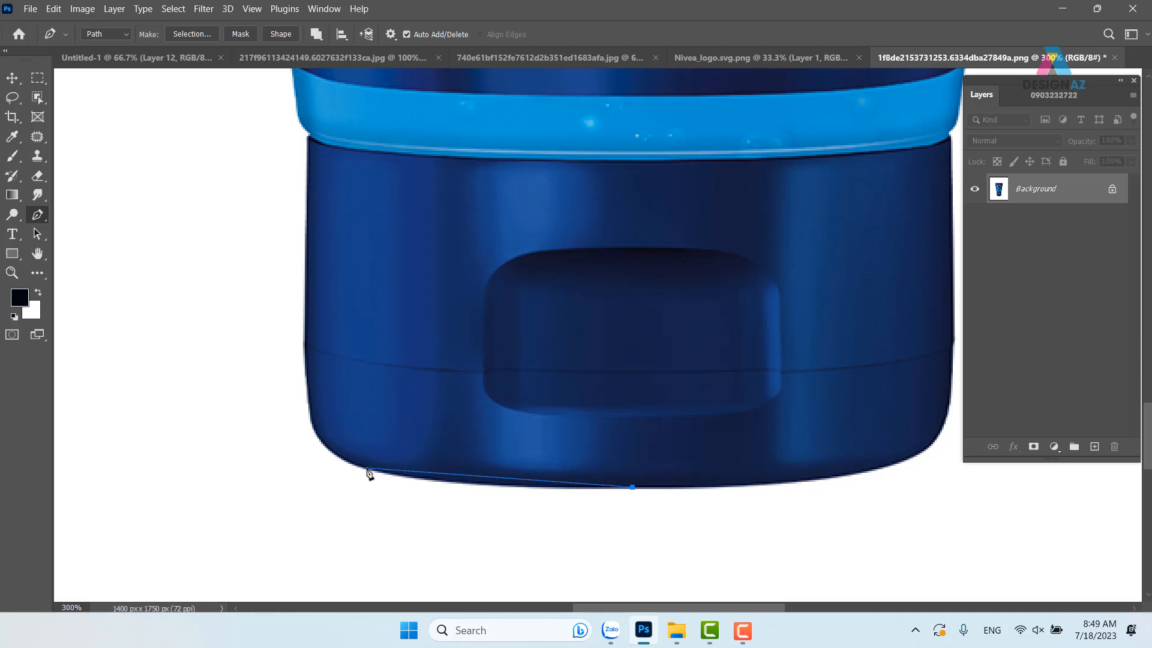
{"action": "left_click_drag", "start_coordinate": [365, 468], "coordinate": [325, 451]}
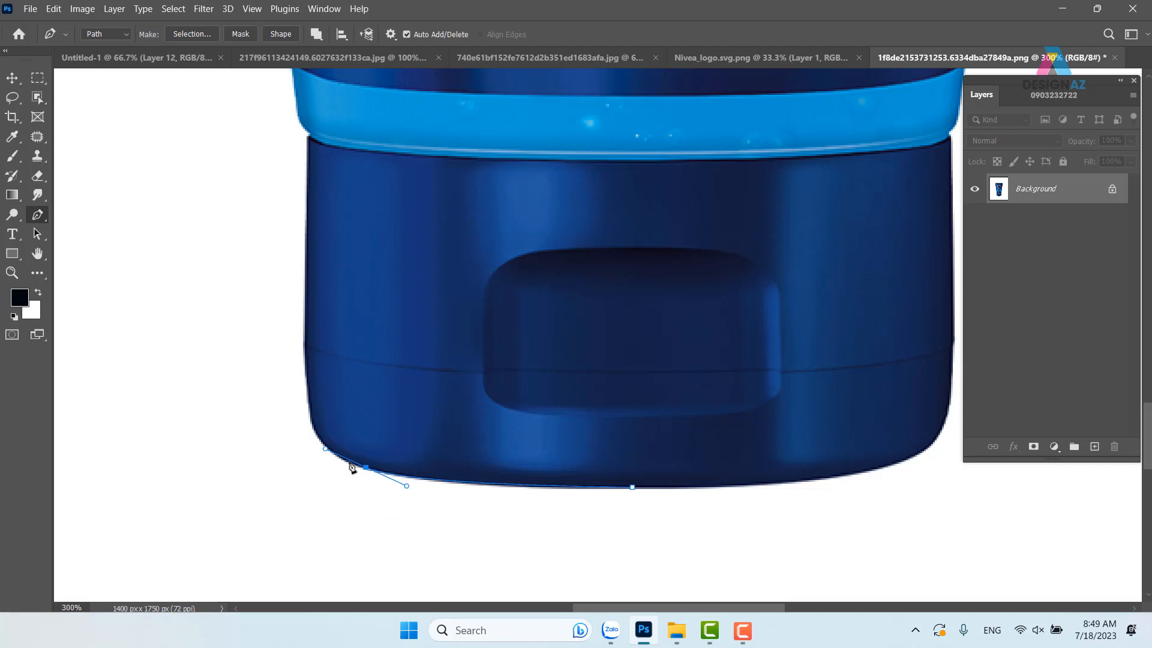
{"action": "left_click_drag", "start_coordinate": [325, 449], "coordinate": [377, 386]}
{"action": "key", "text": "ctrl+z"}
{"action": "left_click_drag", "start_coordinate": [365, 470], "coordinate": [346, 490]}
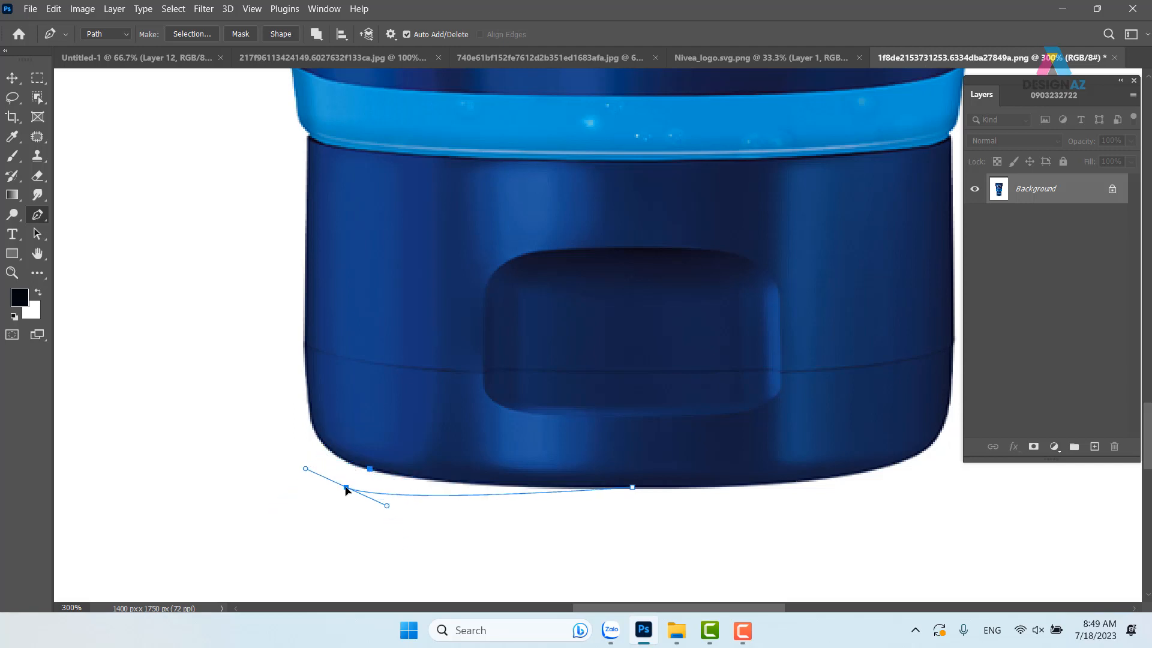
{"action": "key", "text": "ctrl+z"}
{"action": "key", "text": "ctrl+z"}
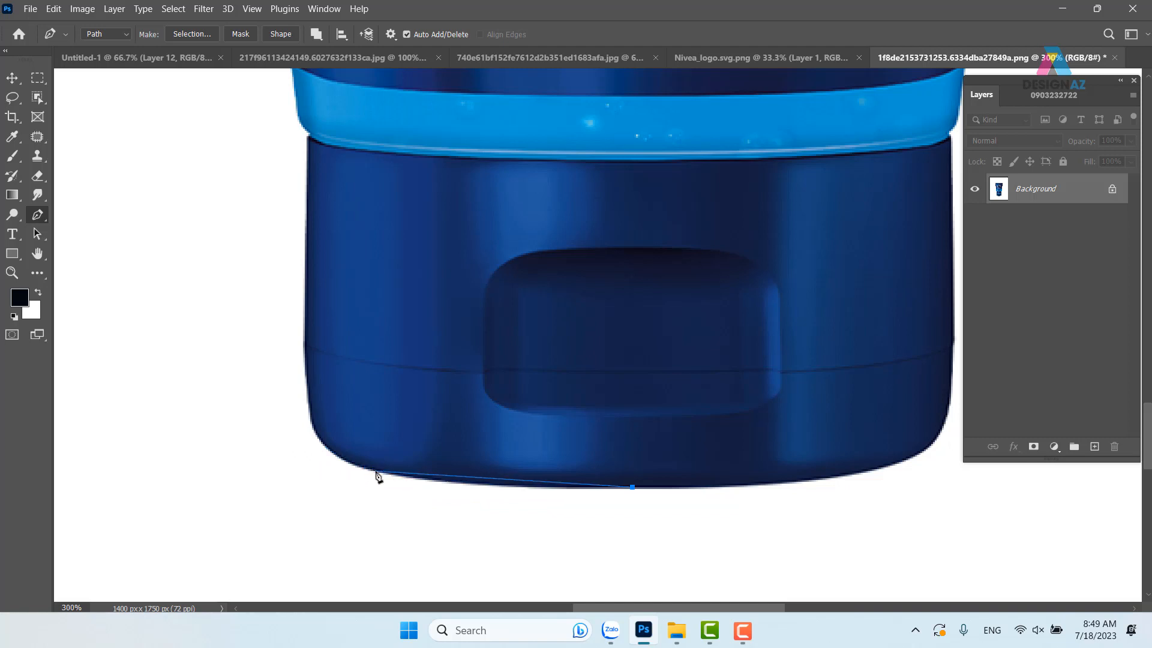
Step: Curve the path along the cap's bottom edge and lower-left corner, and continue it up the cap's left side
{"action": "left_click_drag", "start_coordinate": [374, 470], "coordinate": [302, 376]}
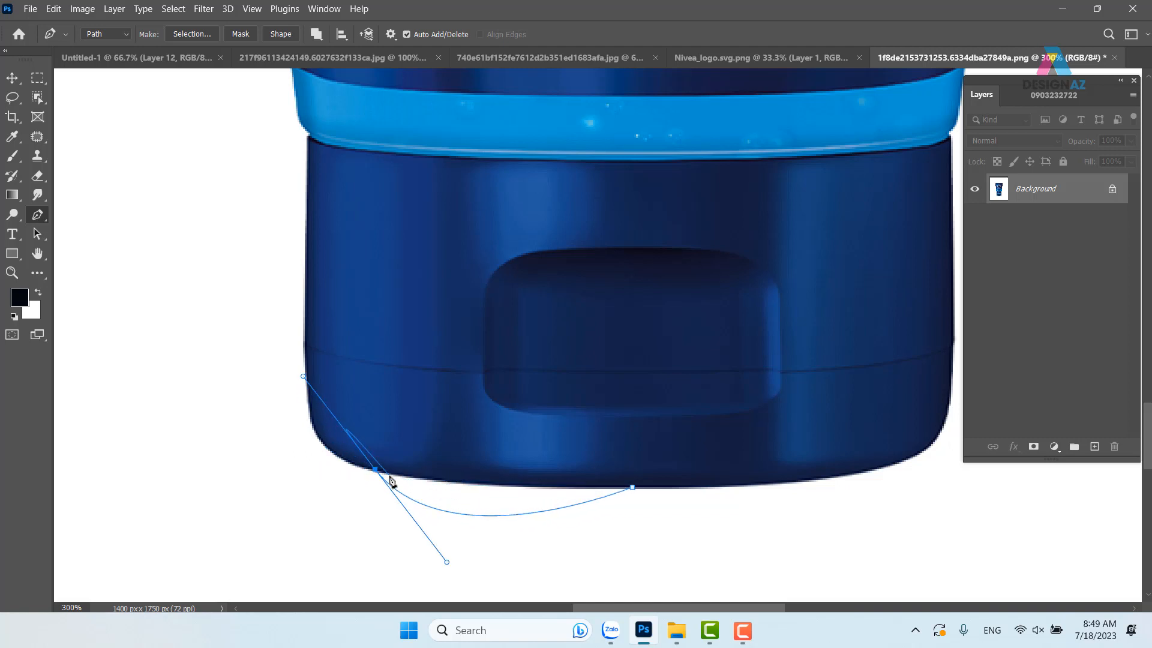
{"action": "scroll", "coordinate": [484, 396], "scroll_direction": "down", "scroll_amount": 3}
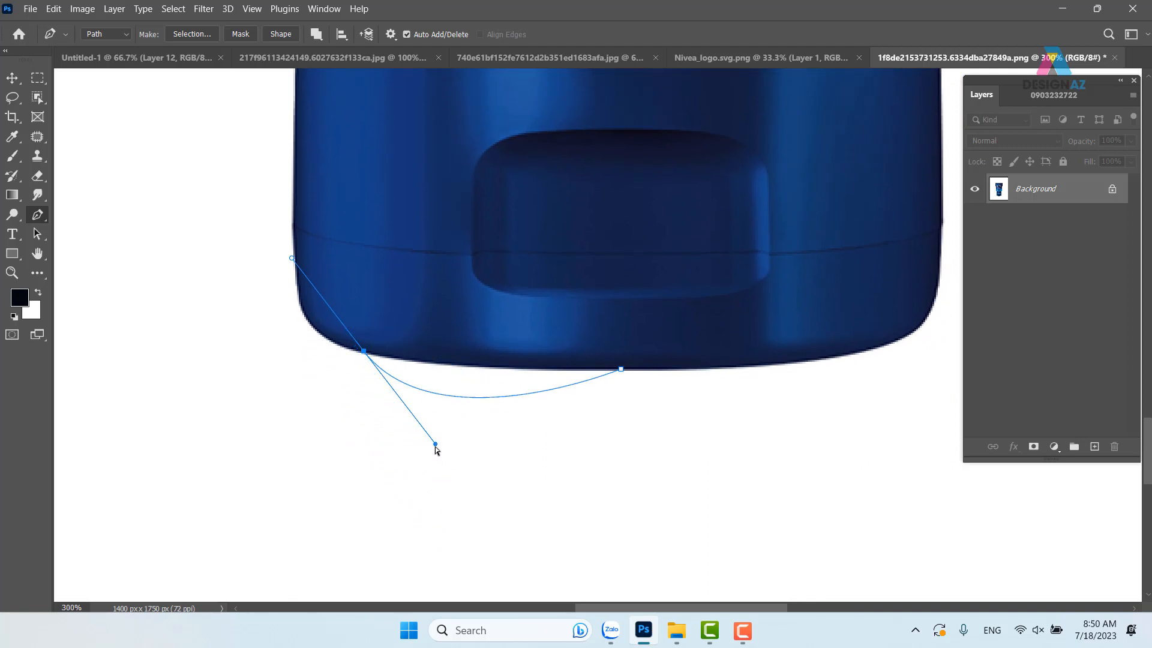
{"action": "left_click_drag", "start_coordinate": [436, 446], "coordinate": [444, 374]}
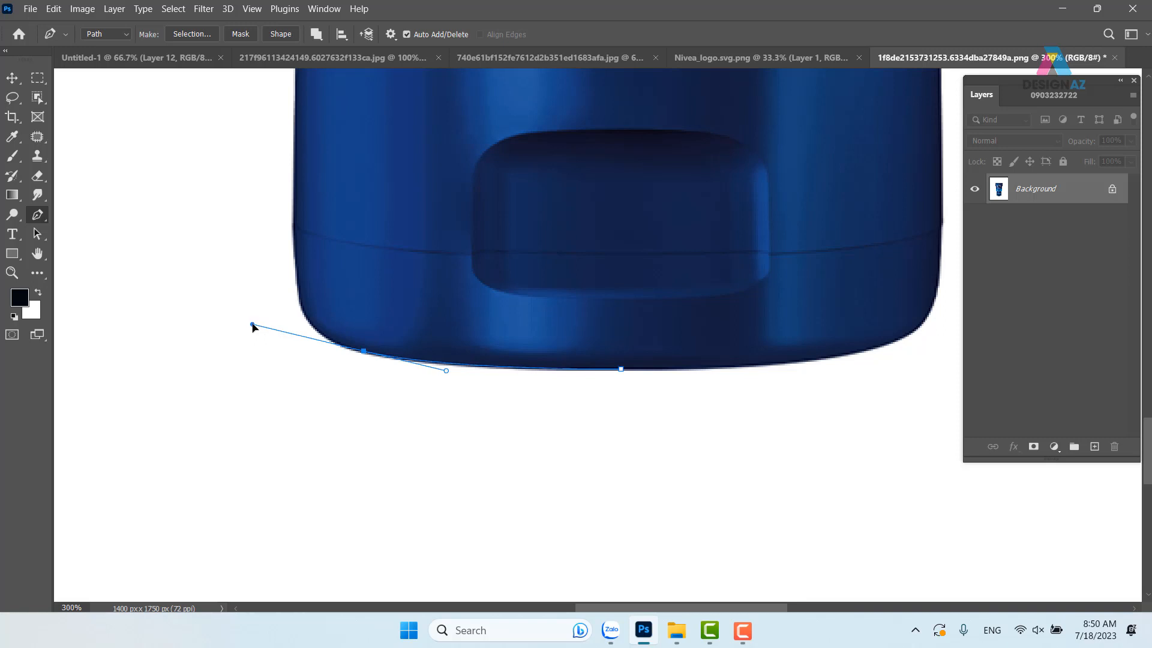
{"action": "left_click_drag", "start_coordinate": [259, 328], "coordinate": [306, 338]}
{"action": "left_click_drag", "start_coordinate": [346, 310], "coordinate": [371, 381]}
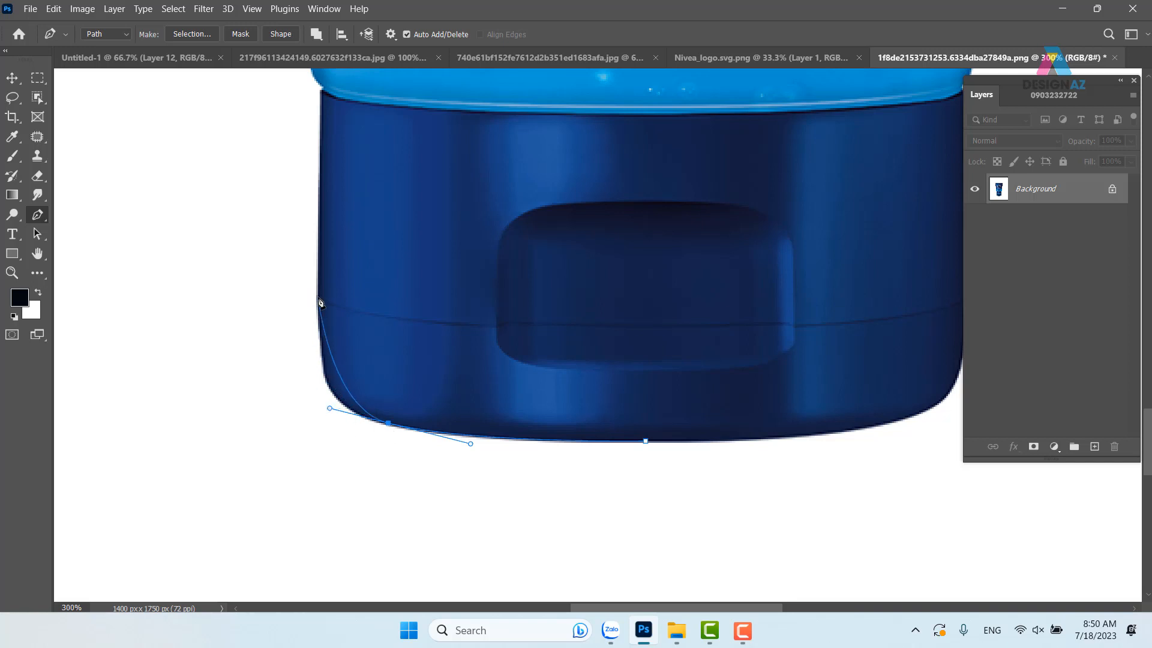
{"action": "left_click_drag", "start_coordinate": [318, 296], "coordinate": [318, 223]}
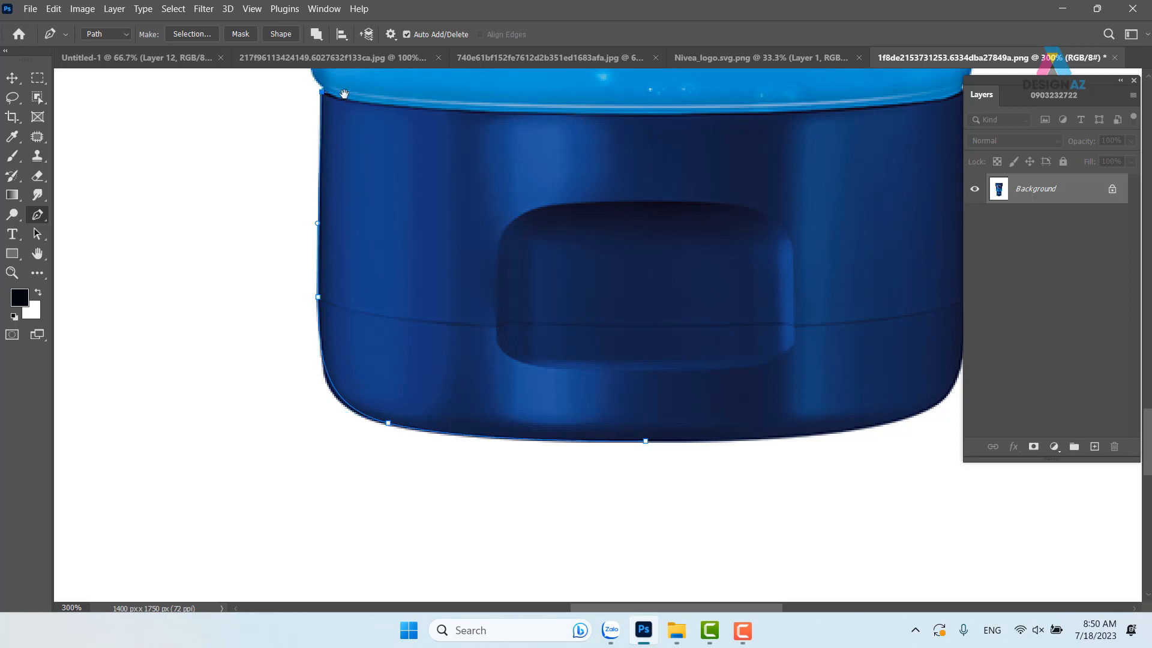
Step: Trace the path around the left end of the light-blue band above the cap
{"action": "left_click_drag", "start_coordinate": [322, 96], "coordinate": [419, 364]}
{"action": "key", "text": "ctrl+plus"}
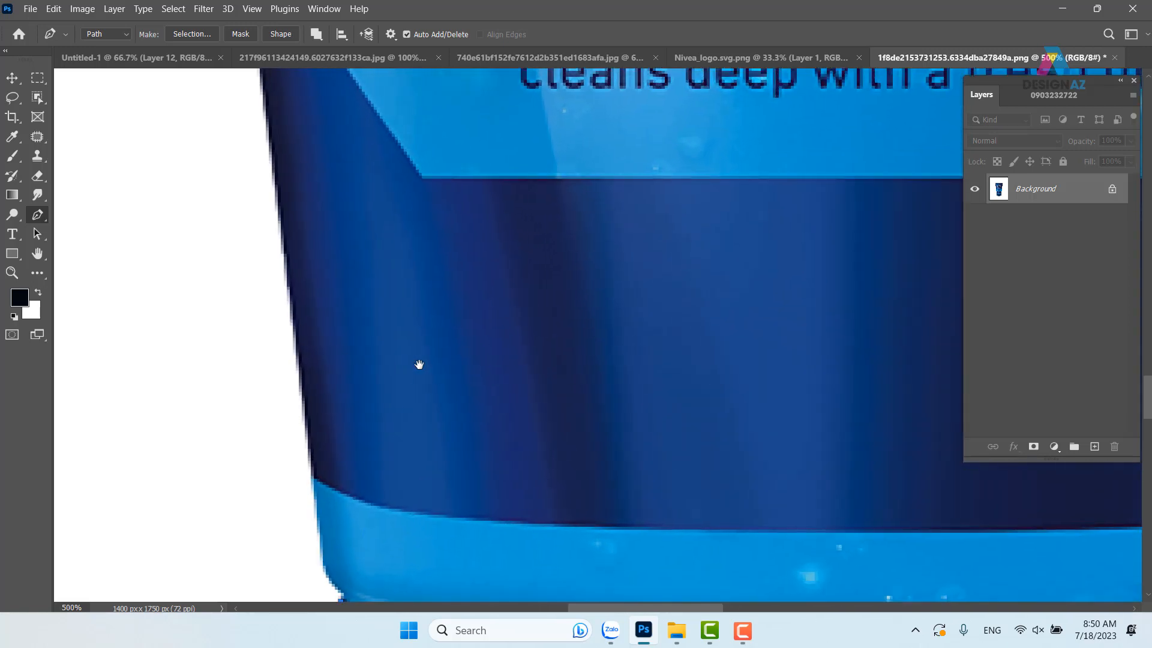
{"action": "left_click_drag", "start_coordinate": [321, 557], "coordinate": [361, 362]}
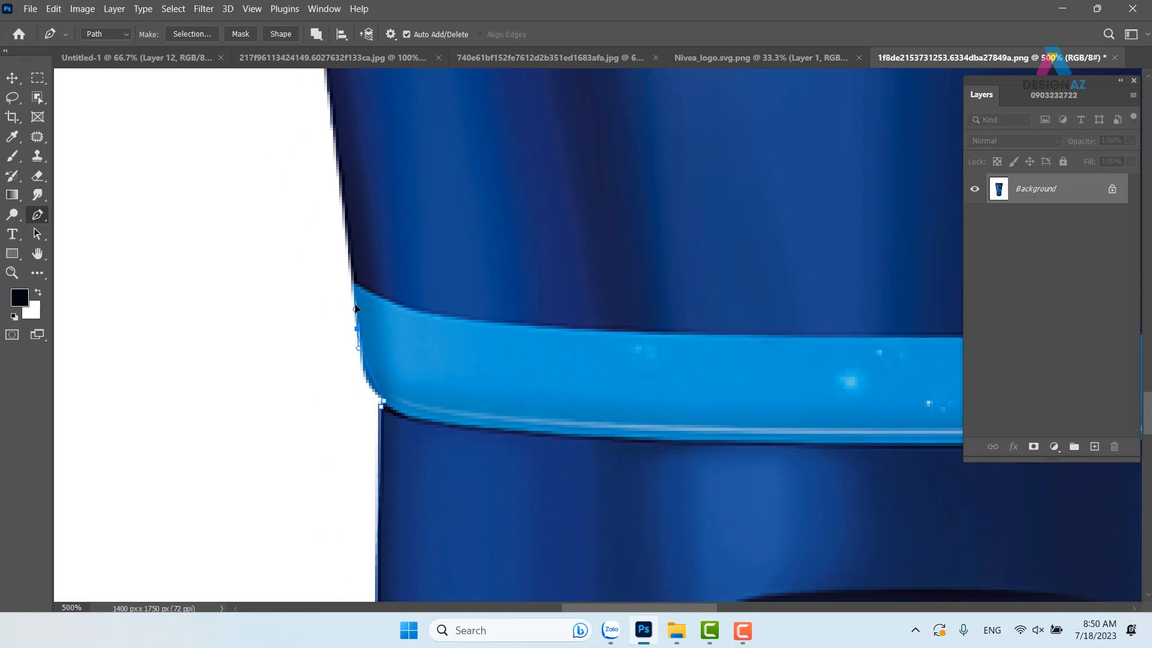
{"action": "left_click_drag", "start_coordinate": [360, 331], "coordinate": [354, 273]}
Step: Extend the path up the tube's straight left side to the base of the ribbed top seal
{"action": "key", "text": "space"}
{"action": "left_click_drag", "start_coordinate": [355, 123], "coordinate": [412, 468]}
{"action": "left_click_drag", "start_coordinate": [369, 114], "coordinate": [391, 481]}
{"action": "left_click_drag", "start_coordinate": [360, 90], "coordinate": [367, 486]}
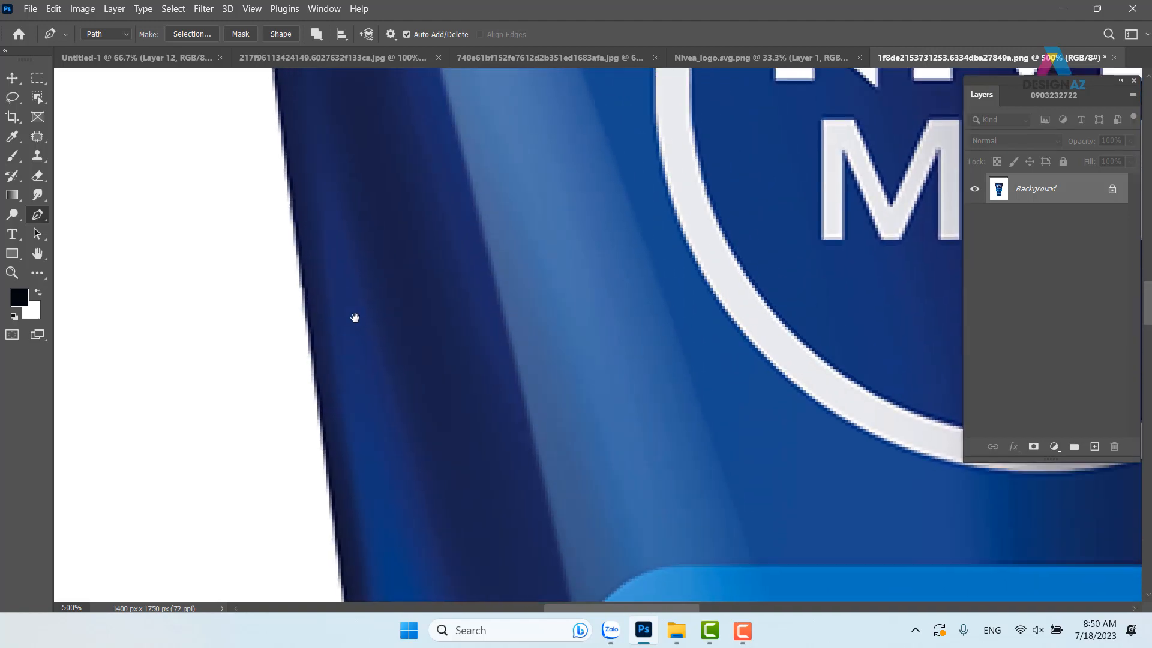
{"action": "left_click_drag", "start_coordinate": [325, 120], "coordinate": [398, 529]}
{"action": "left_click_drag", "start_coordinate": [318, 90], "coordinate": [378, 321]}
{"action": "left_click_drag", "start_coordinate": [364, 167], "coordinate": [370, 242]}
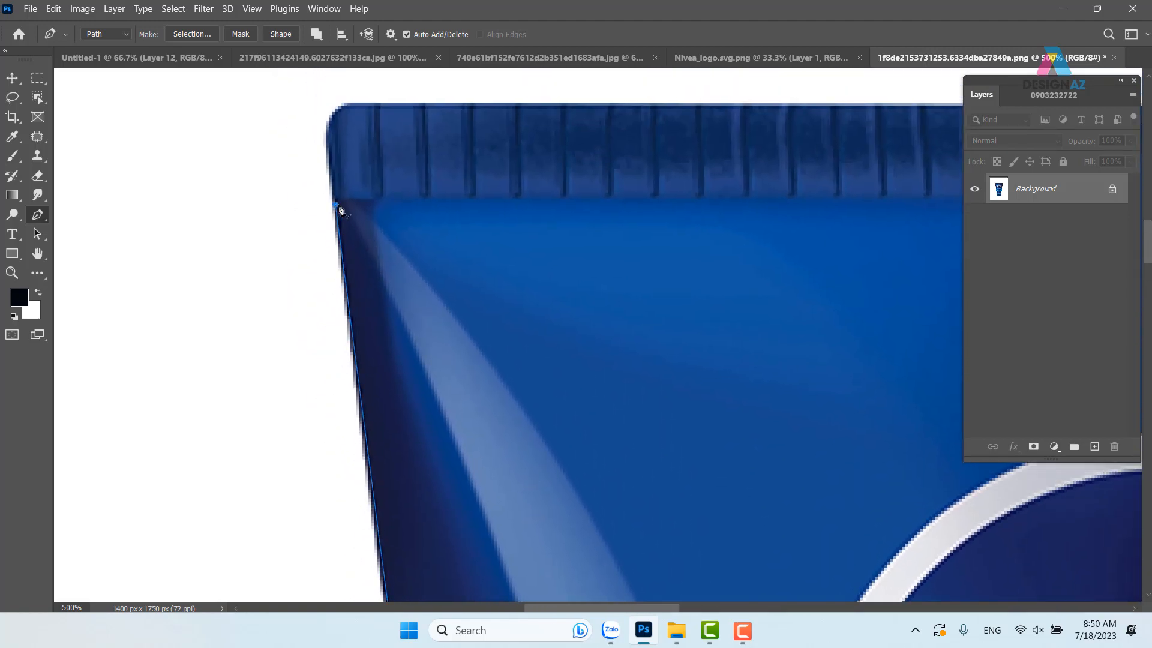
{"action": "left_click_drag", "start_coordinate": [337, 207], "coordinate": [345, 168]}
Step: Trace the ribbed seal's upper edge, taking the path around both of its rounded corners
{"action": "key", "text": "space"}
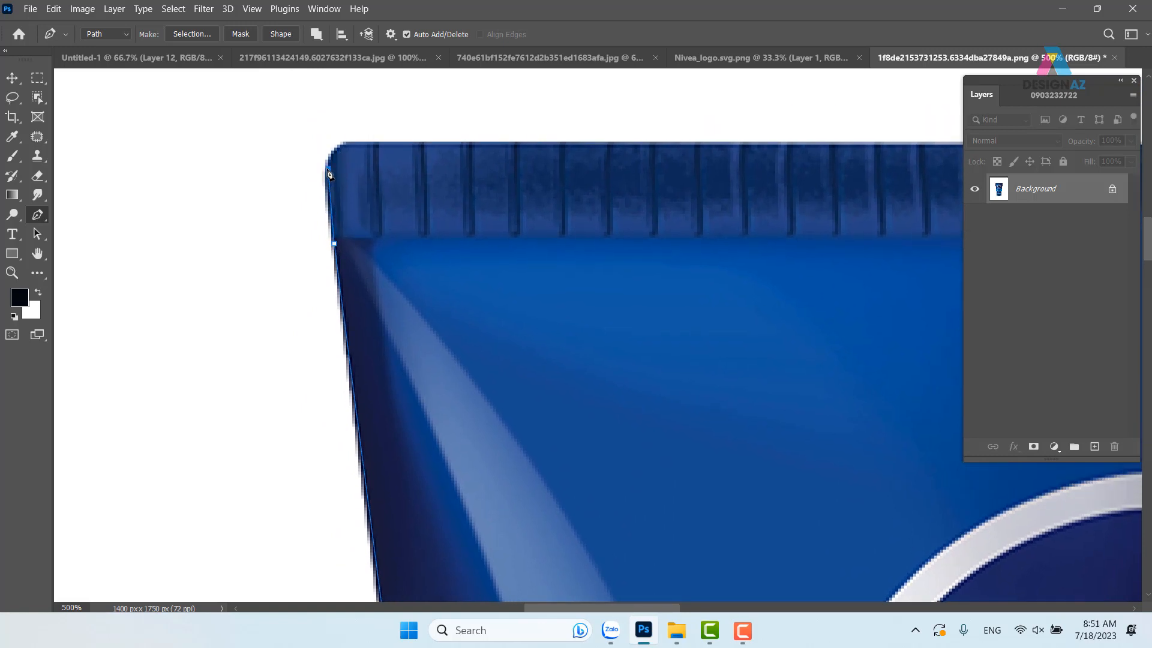
{"action": "left_click", "coordinate": [328, 169]}
{"action": "left_click_drag", "start_coordinate": [363, 143], "coordinate": [391, 141]}
{"action": "left_click_drag", "start_coordinate": [798, 146], "coordinate": [221, 154]}
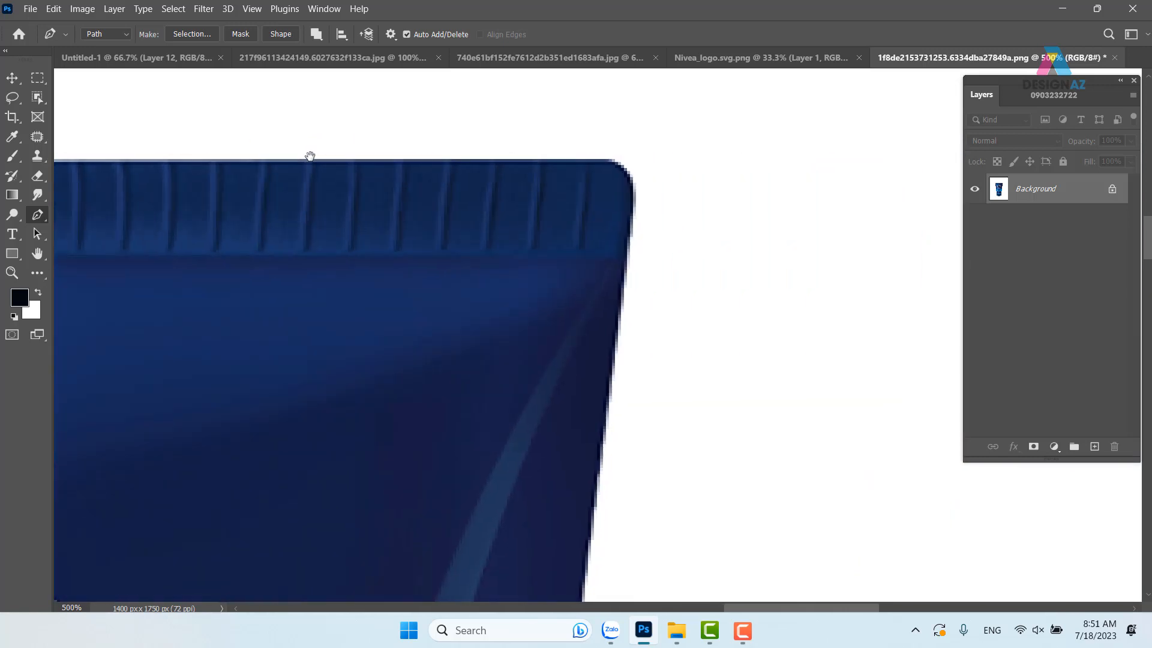
{"action": "left_click", "coordinate": [421, 161]}
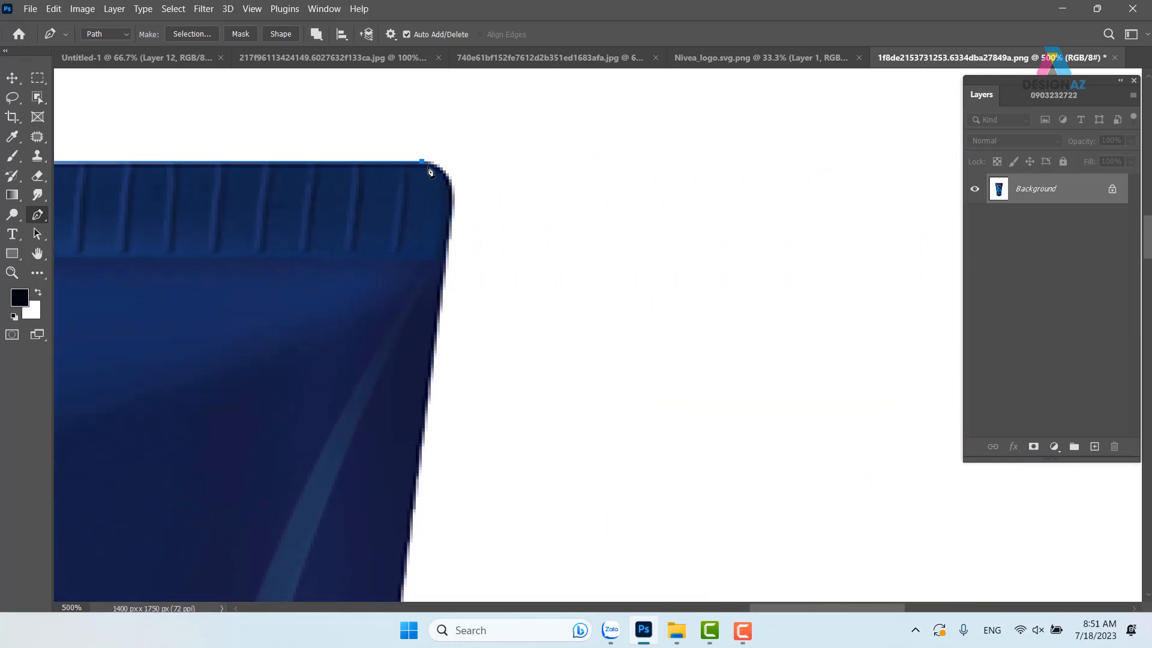
{"action": "left_click", "coordinate": [452, 207]}
{"action": "left_click_drag", "start_coordinate": [453, 211], "coordinate": [448, 245]}
Step: Extend the path down the tube's right side to the light-blue band
{"action": "left_click_drag", "start_coordinate": [442, 428], "coordinate": [507, 85]}
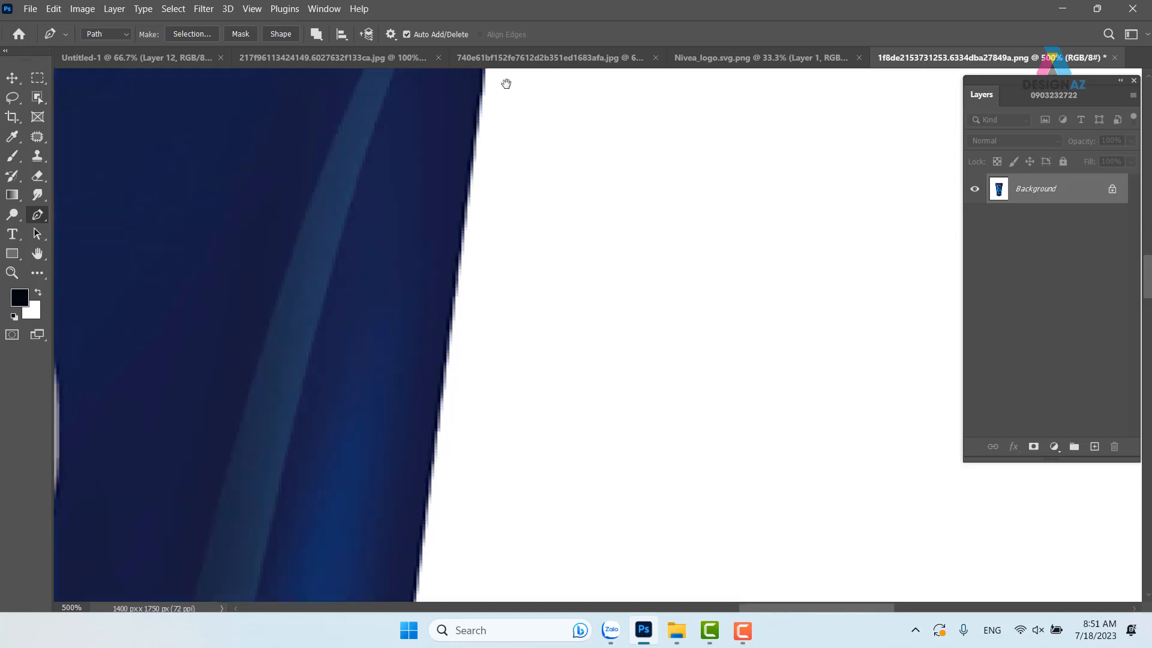
{"action": "left_click_drag", "start_coordinate": [450, 467], "coordinate": [496, 62]}
{"action": "left_click_drag", "start_coordinate": [409, 440], "coordinate": [444, 146]}
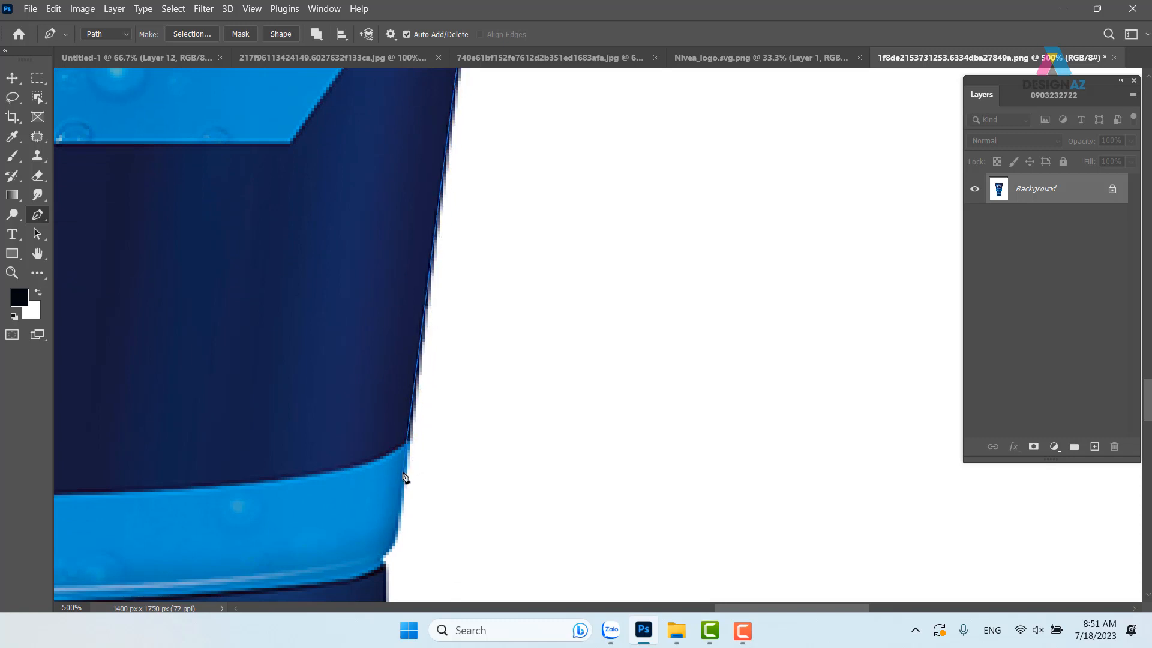
{"action": "left_click_drag", "start_coordinate": [429, 466], "coordinate": [448, 272]}
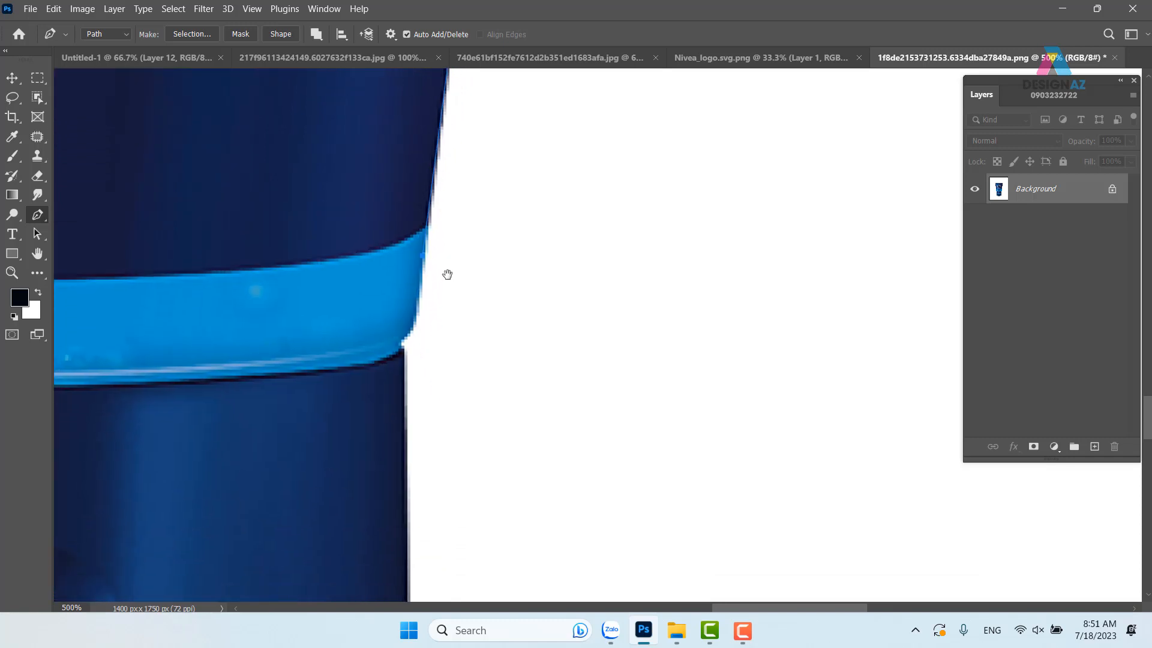
Step: Trace the band's right end and the notch below it, and bring the path down the cap's right side to its lower curve
{"action": "left_click_drag", "start_coordinate": [401, 347], "coordinate": [388, 362]}
{"action": "left_click", "coordinate": [400, 345], "text": "alt"}
{"action": "left_click", "coordinate": [404, 357]}
{"action": "left_click_drag", "start_coordinate": [427, 423], "coordinate": [492, 203]}
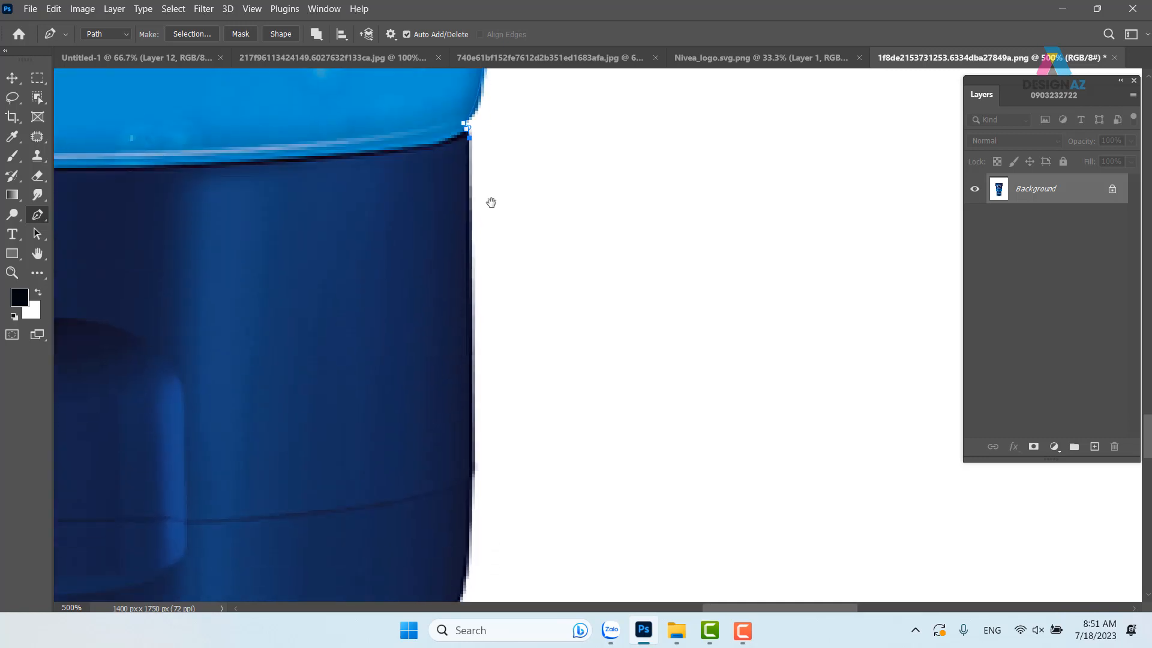
{"action": "left_click", "coordinate": [481, 397]}
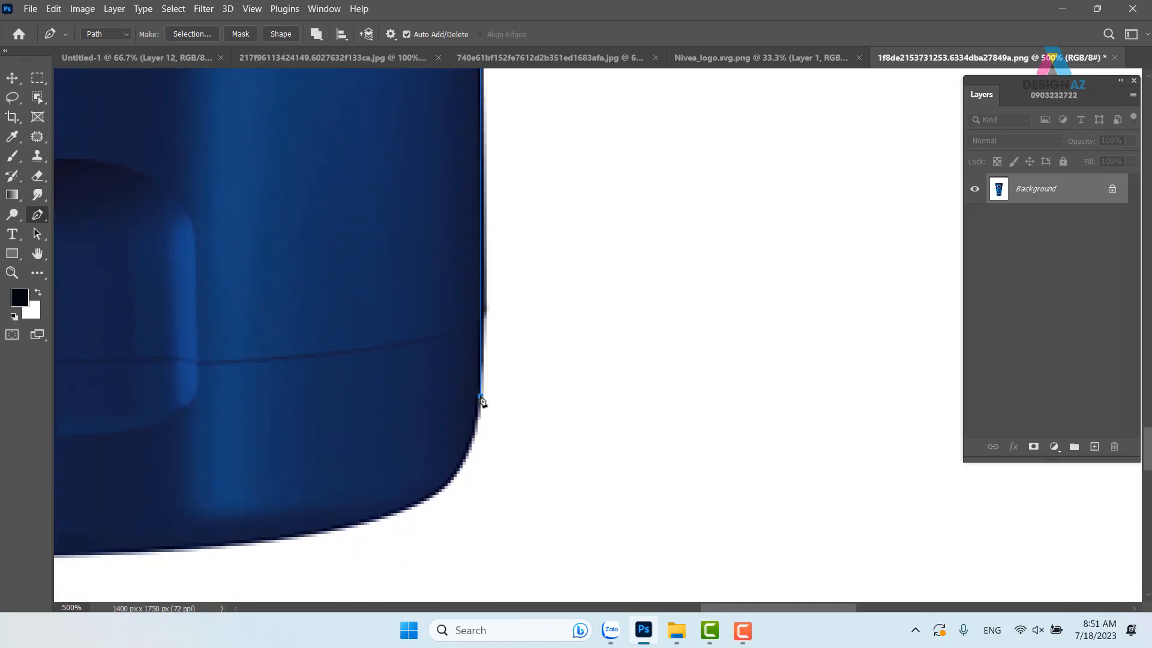
Step: Trace the cap's lower right corner, close the path at its starting anchor, and bend the bottom curve to fit the cap's edge
{"action": "left_click_drag", "start_coordinate": [483, 400], "coordinate": [612, 318]}
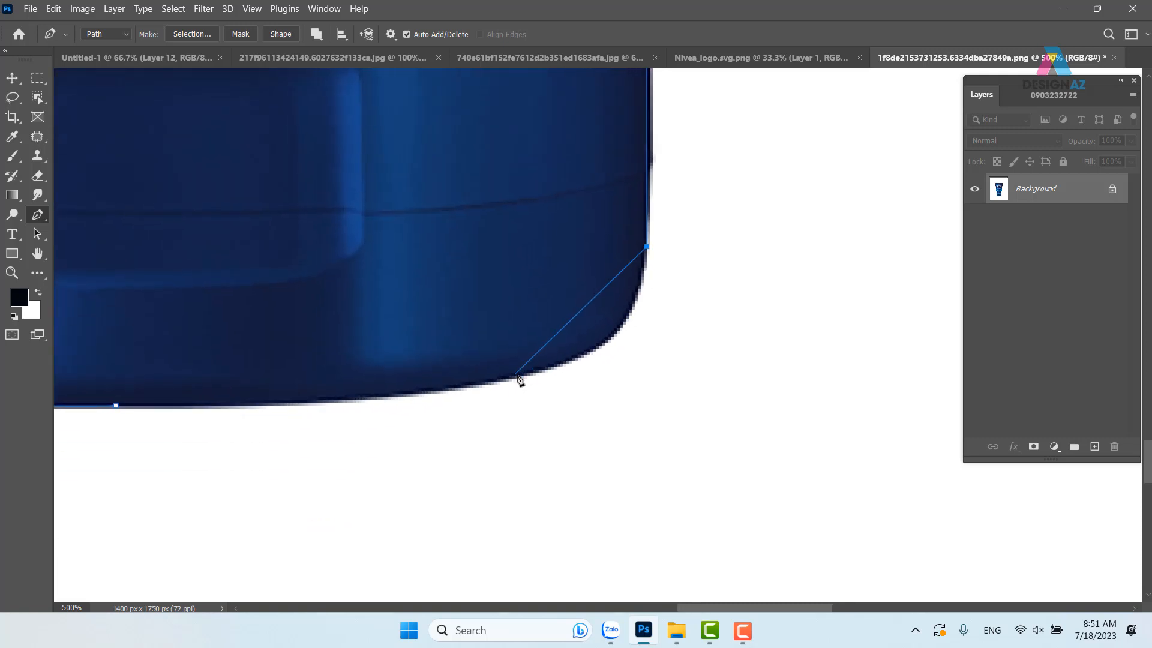
{"action": "left_click_drag", "start_coordinate": [526, 373], "coordinate": [418, 250]}
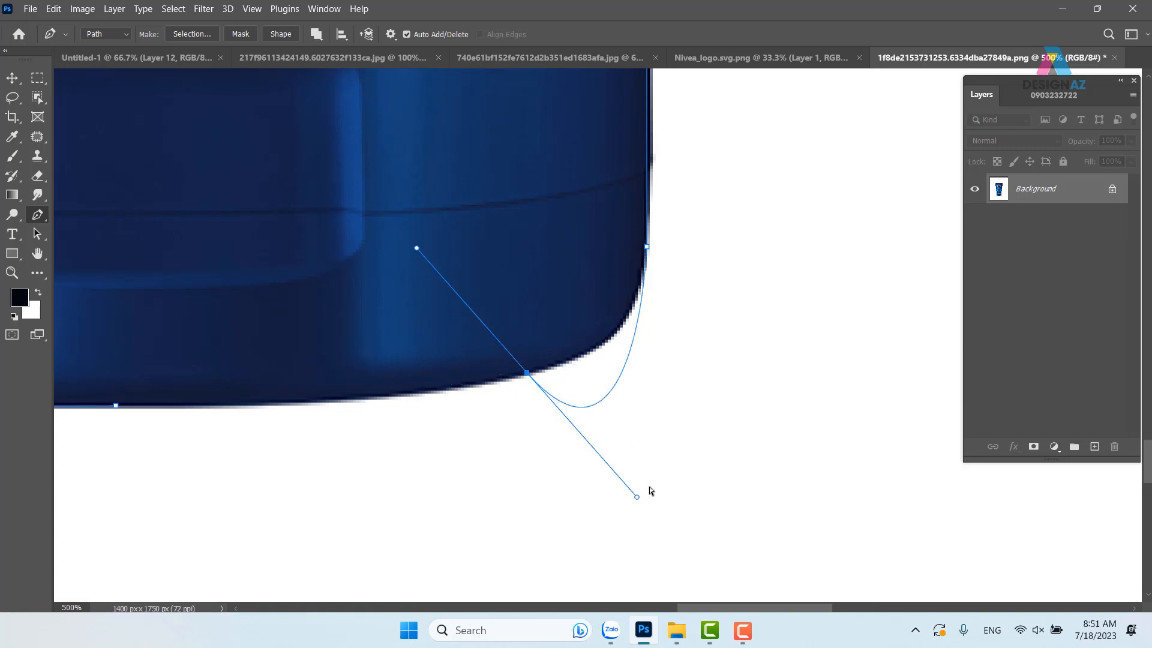
{"action": "left_click_drag", "start_coordinate": [637, 499], "coordinate": [654, 355]}
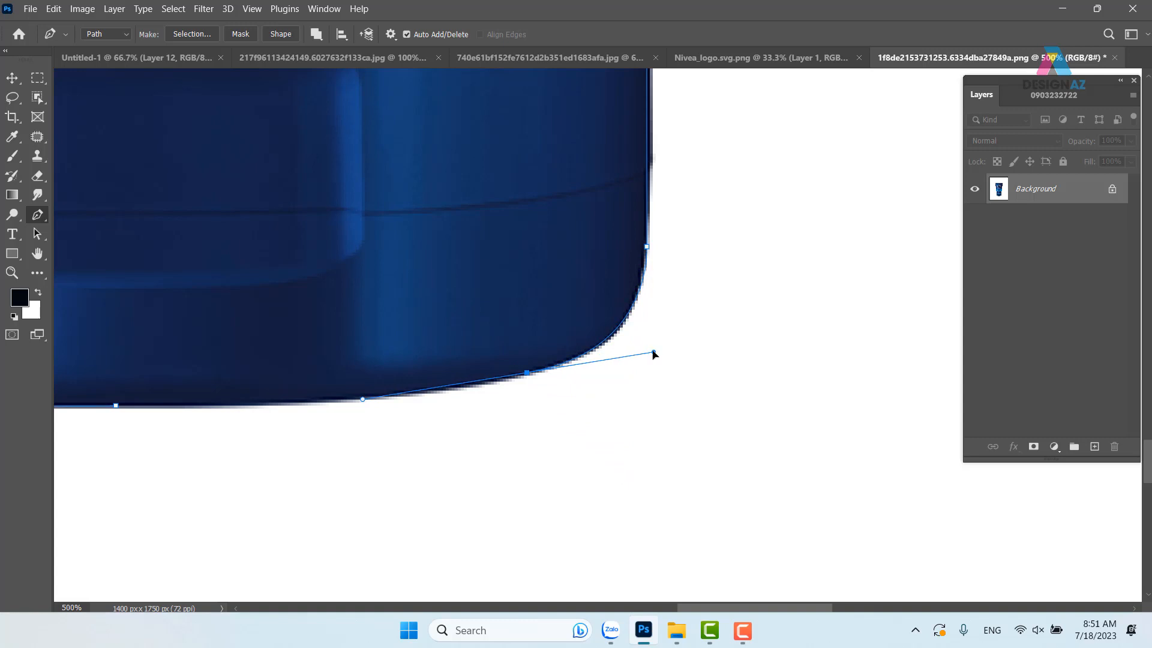
{"action": "left_click", "coordinate": [528, 373]}
{"action": "left_click", "coordinate": [116, 408]}
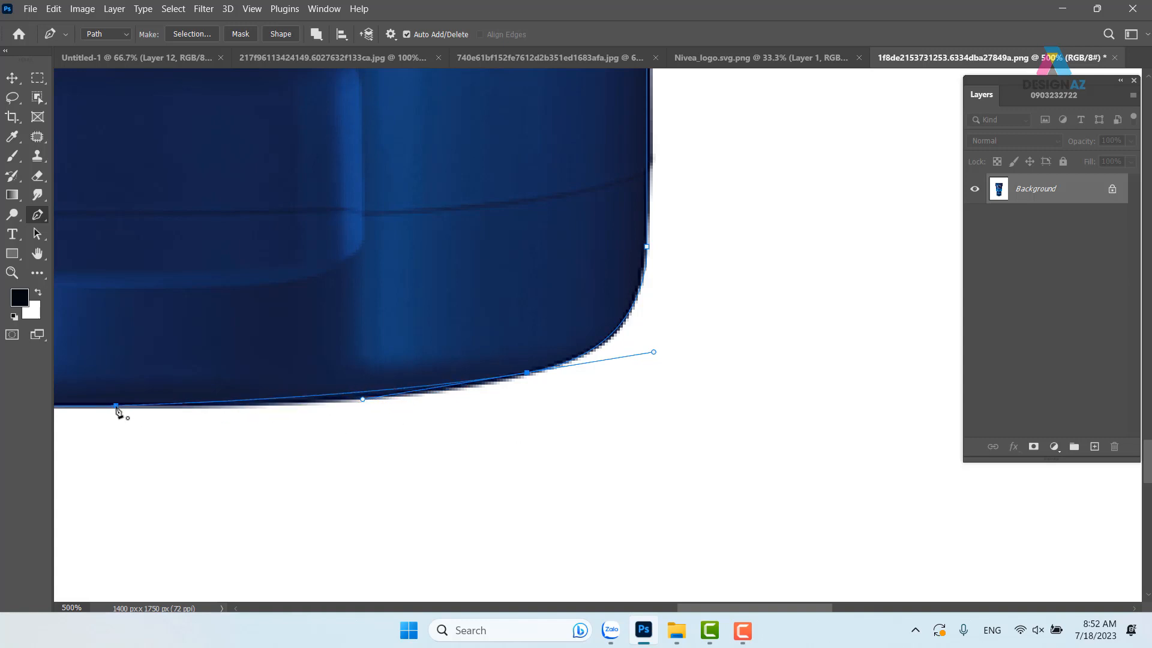
{"action": "left_click", "coordinate": [116, 406]}
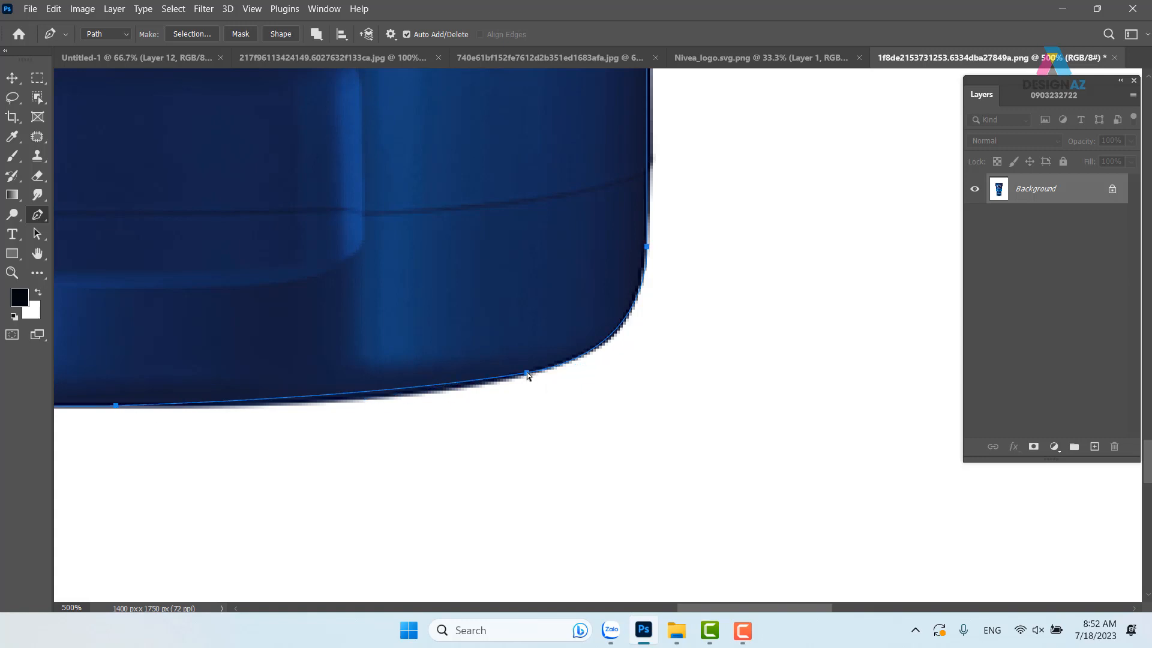
{"action": "left_click_drag", "start_coordinate": [527, 373], "coordinate": [457, 389]}
{"action": "left_click_drag", "start_coordinate": [363, 401], "coordinate": [365, 408]}
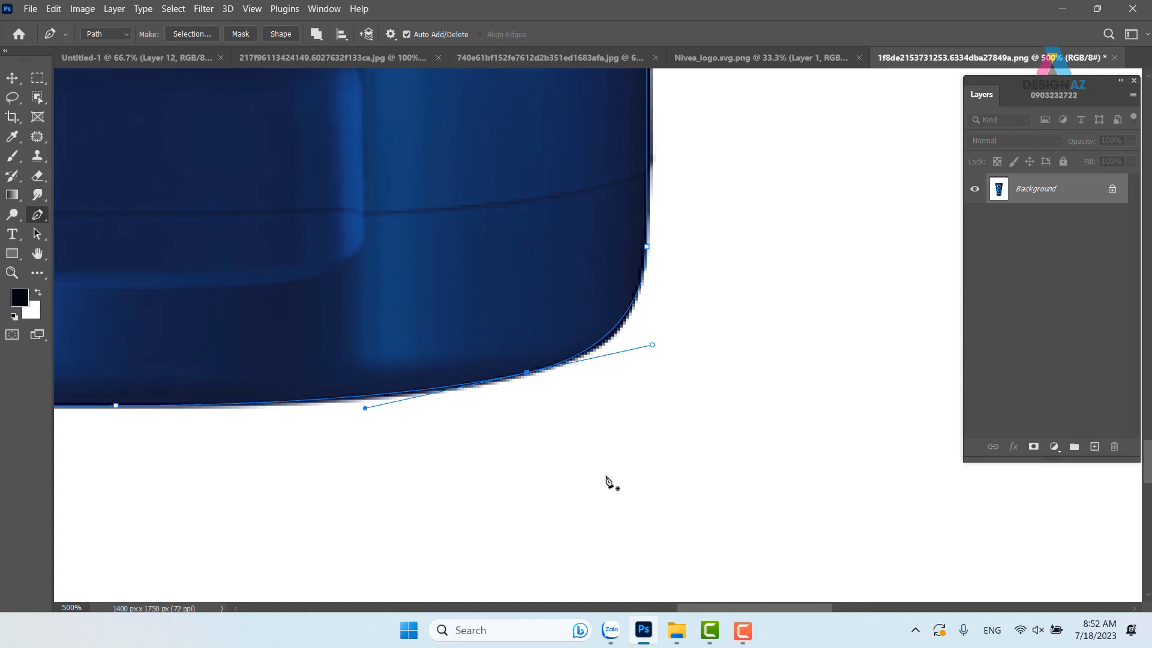
Step: Convert the closed path to a selection and copy the face wash tube onto its own layer
{"action": "key", "text": "ctrl+minus"}
{"action": "key", "text": "ctrl+minus"}
{"action": "key", "text": "ctrl+minus"}
{"action": "key", "text": "ctrl+minus"}
{"action": "key", "text": "ctrl+minus"}
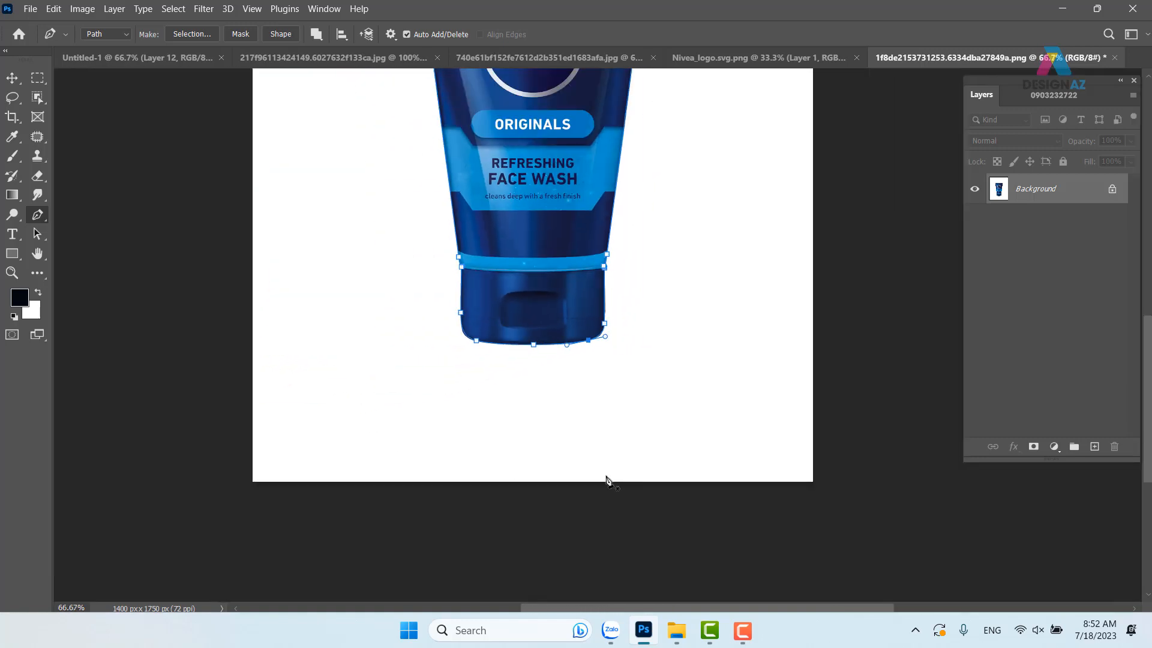
{"action": "key", "text": "ctrl+Return"}
{"action": "left_click_drag", "start_coordinate": [592, 316], "coordinate": [516, 444]}
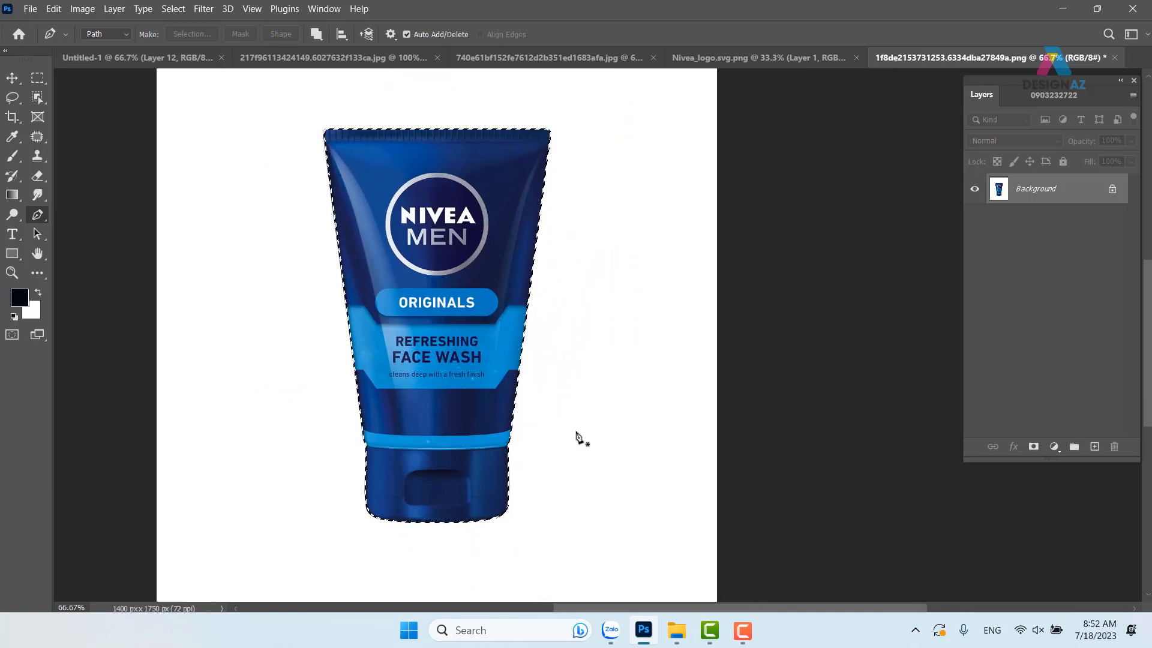
{"action": "key", "text": "ctrl+j"}
Step: Move the cut-out tube into the Untitled-1 poster document
{"action": "key", "text": "v"}
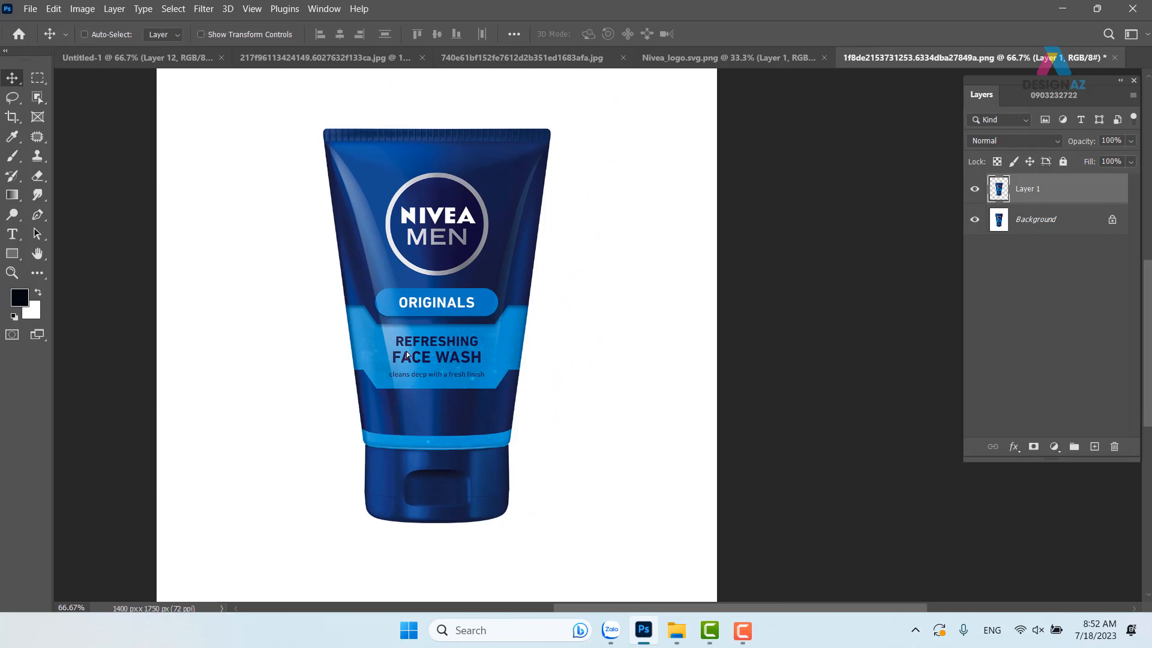
{"action": "left_click_drag", "start_coordinate": [406, 351], "coordinate": [282, 351]}
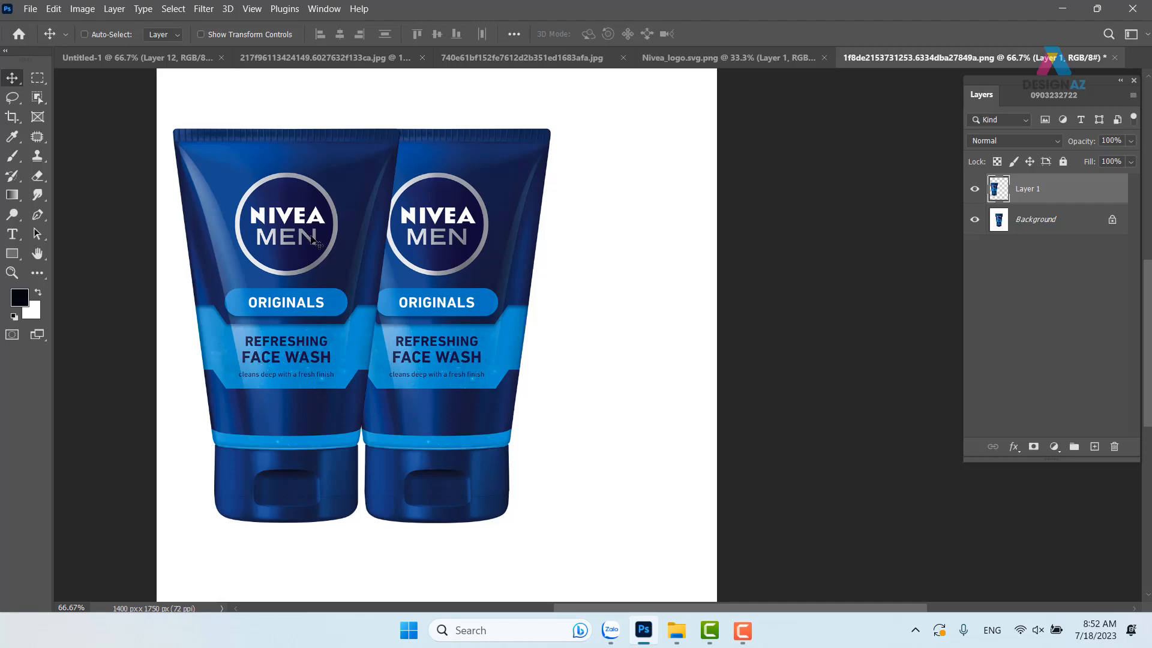
{"action": "left_click_drag", "start_coordinate": [316, 241], "coordinate": [503, 358]}
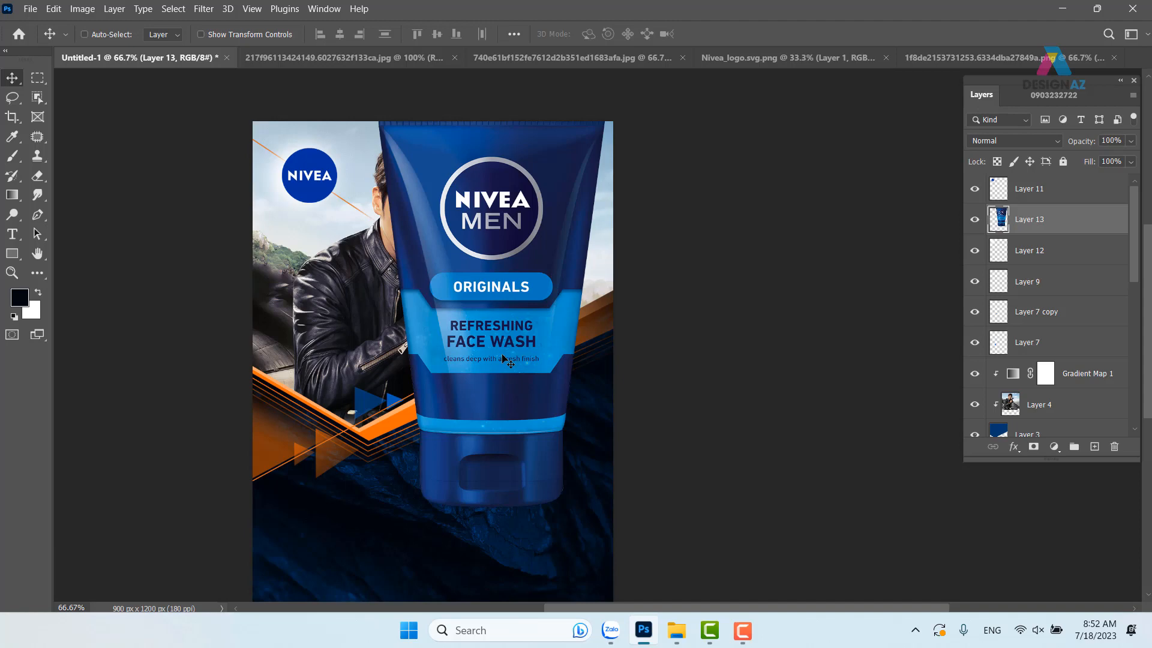
Step: Scale the tube to about 44% and place it over the V shape's right arm, beside the model's hand
{"action": "right_click", "coordinate": [551, 236]}
{"action": "left_click", "coordinate": [577, 245]}
{"action": "key", "text": "ctrl+t"}
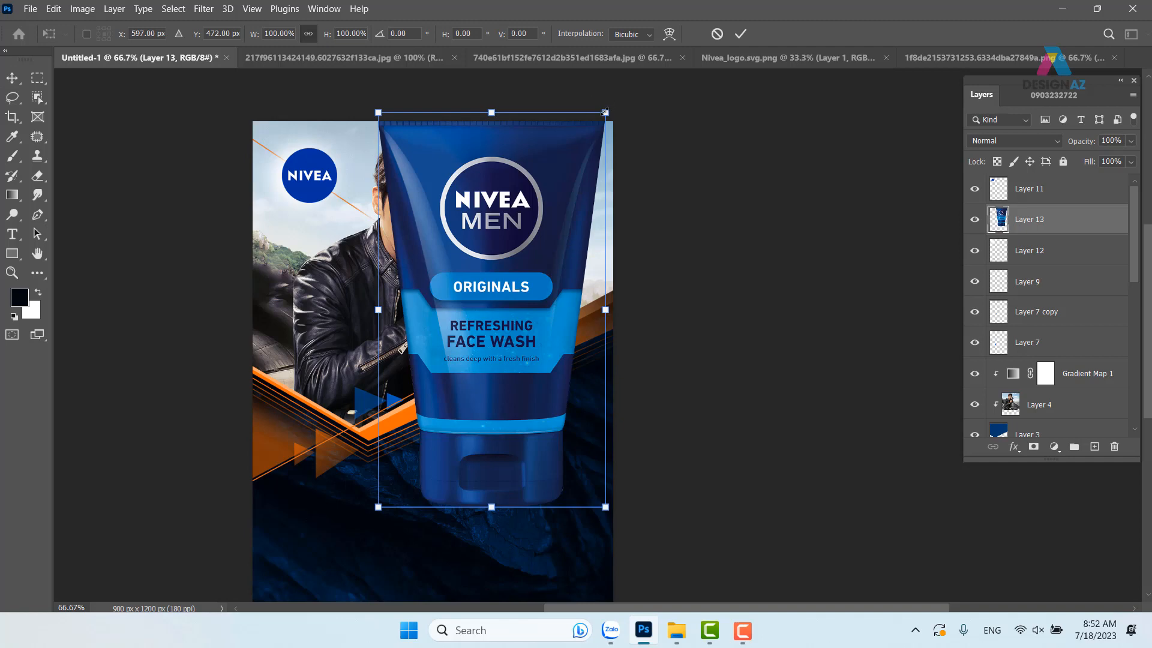
{"action": "left_click_drag", "start_coordinate": [604, 114], "coordinate": [515, 337]}
{"action": "left_click_drag", "start_coordinate": [561, 283], "coordinate": [555, 293]}
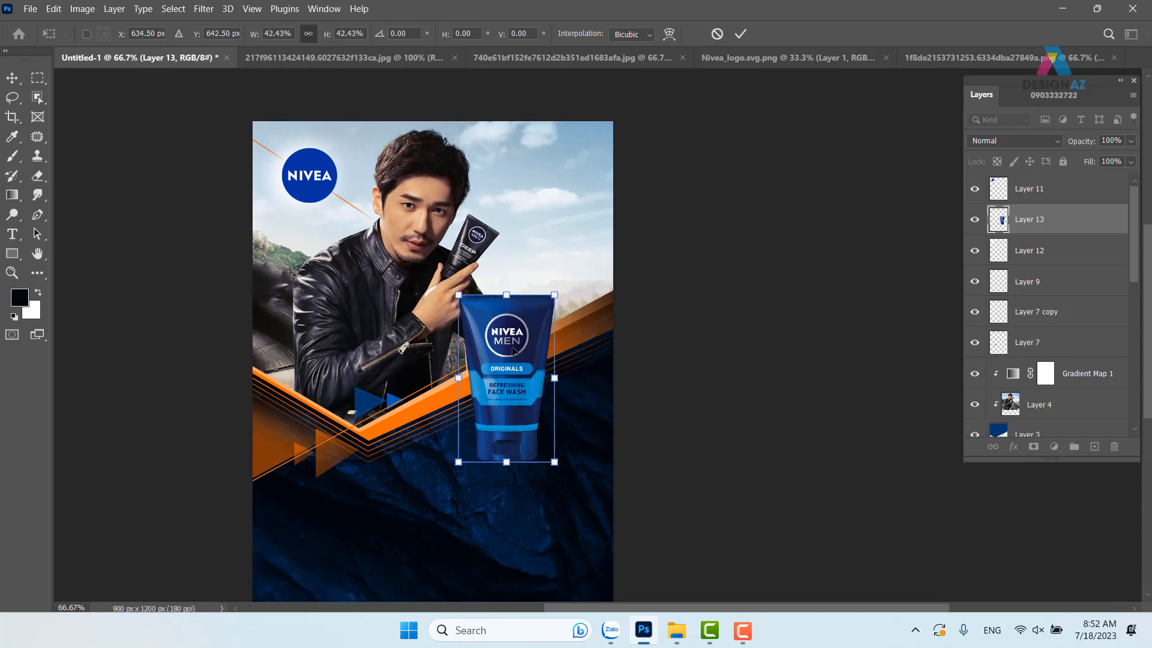
{"action": "left_click_drag", "start_coordinate": [515, 352], "coordinate": [516, 356]}
{"action": "left_click_drag", "start_coordinate": [512, 407], "coordinate": [606, 341]}
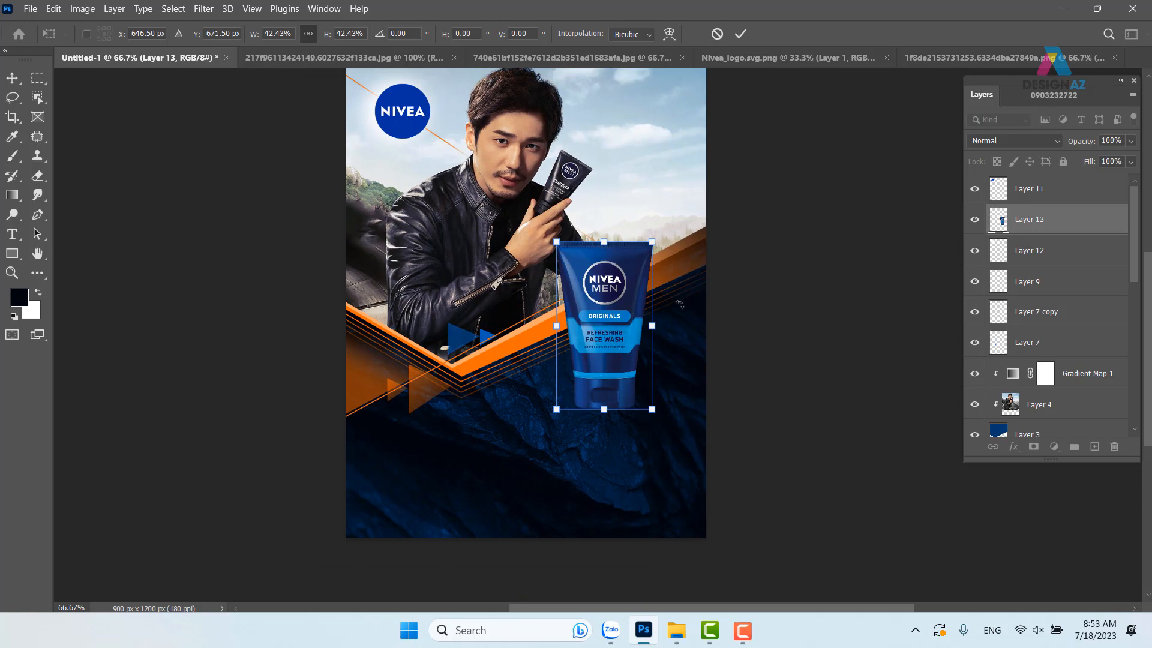
{"action": "left_click_drag", "start_coordinate": [655, 239], "coordinate": [659, 236]}
{"action": "left_click_drag", "start_coordinate": [609, 286], "coordinate": [619, 274]}
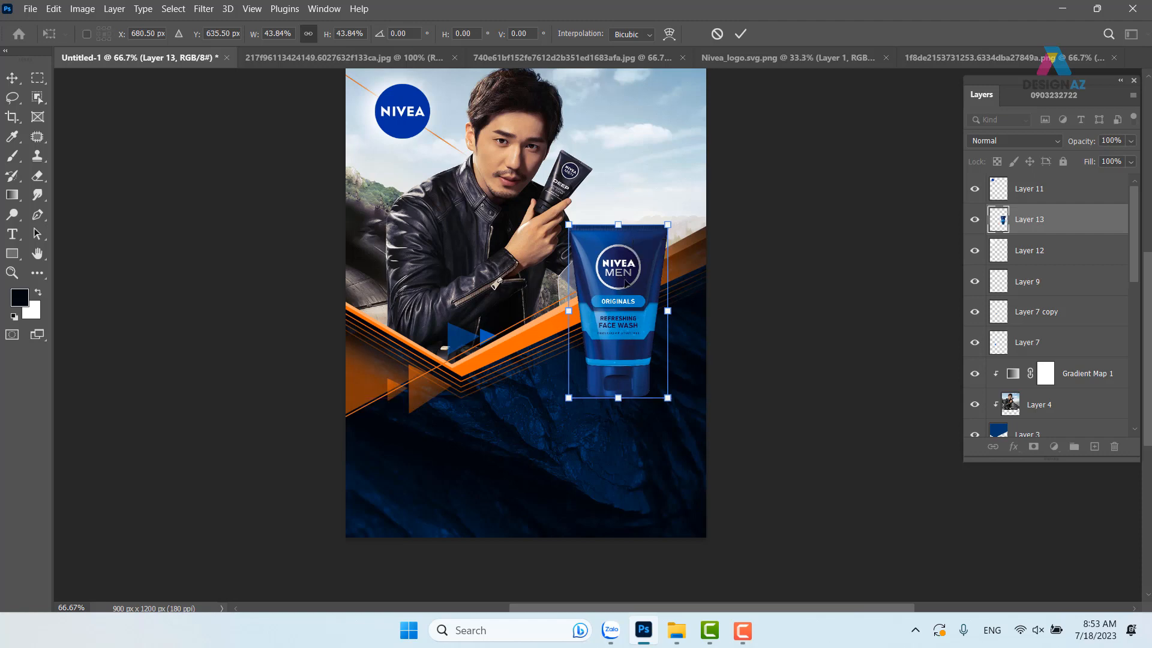
{"action": "key", "text": "Return"}
Step: Duplicate the tube's layer, Layer 13, keeping the copy in the same position
{"action": "left_click_drag", "start_coordinate": [687, 359], "coordinate": [606, 332]}
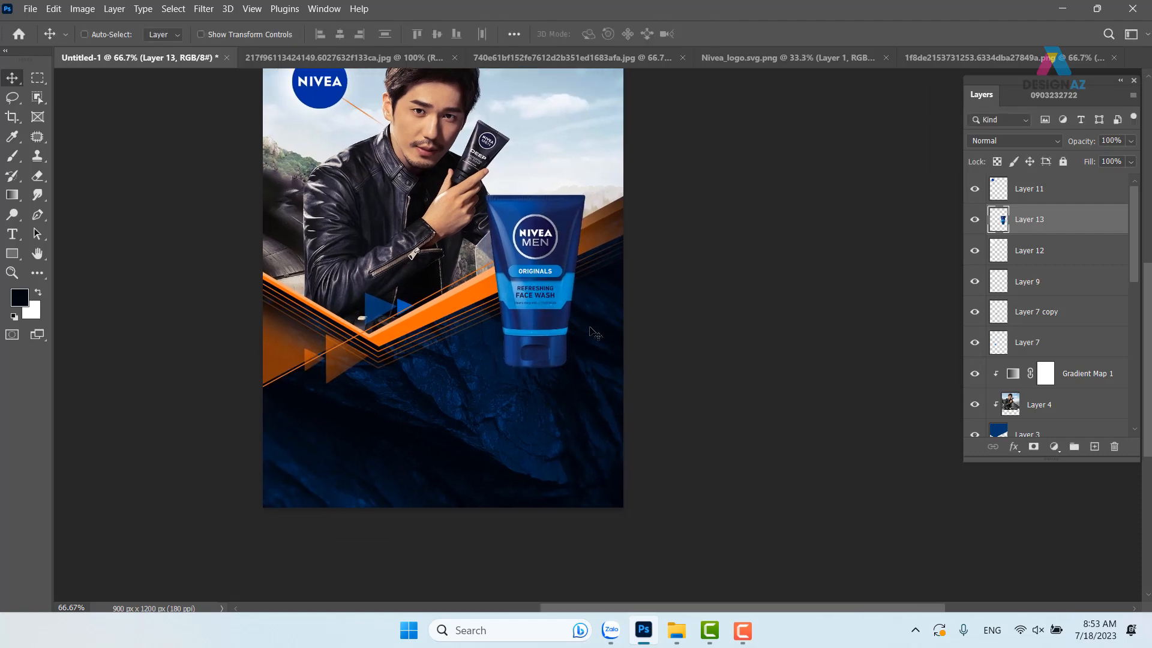
{"action": "right_click", "coordinate": [561, 272]}
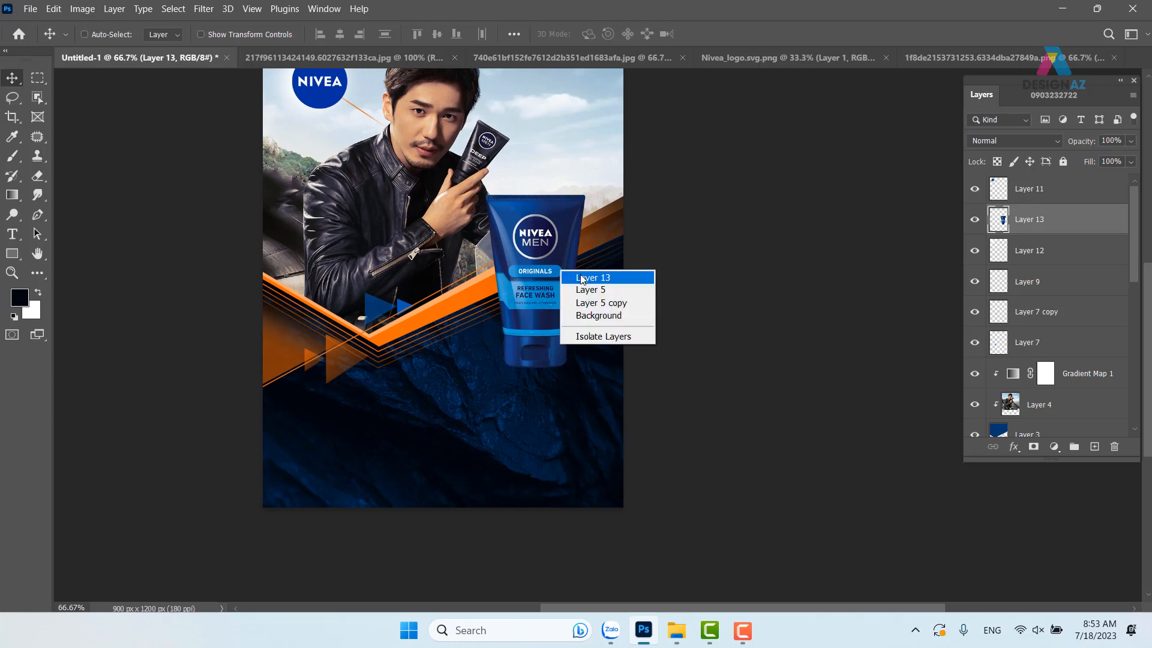
{"action": "left_click", "coordinate": [570, 278]}
{"action": "left_click_drag", "start_coordinate": [548, 294], "coordinate": [523, 296]}
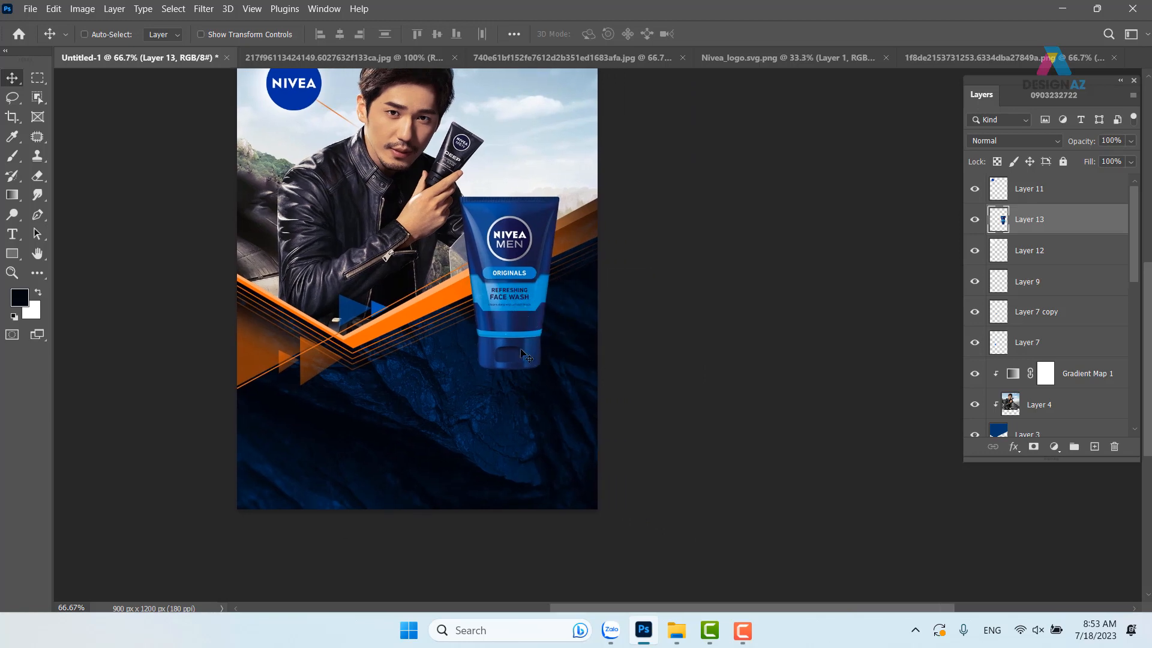
{"action": "right_click", "coordinate": [522, 244]}
{"action": "left_click", "coordinate": [559, 251]}
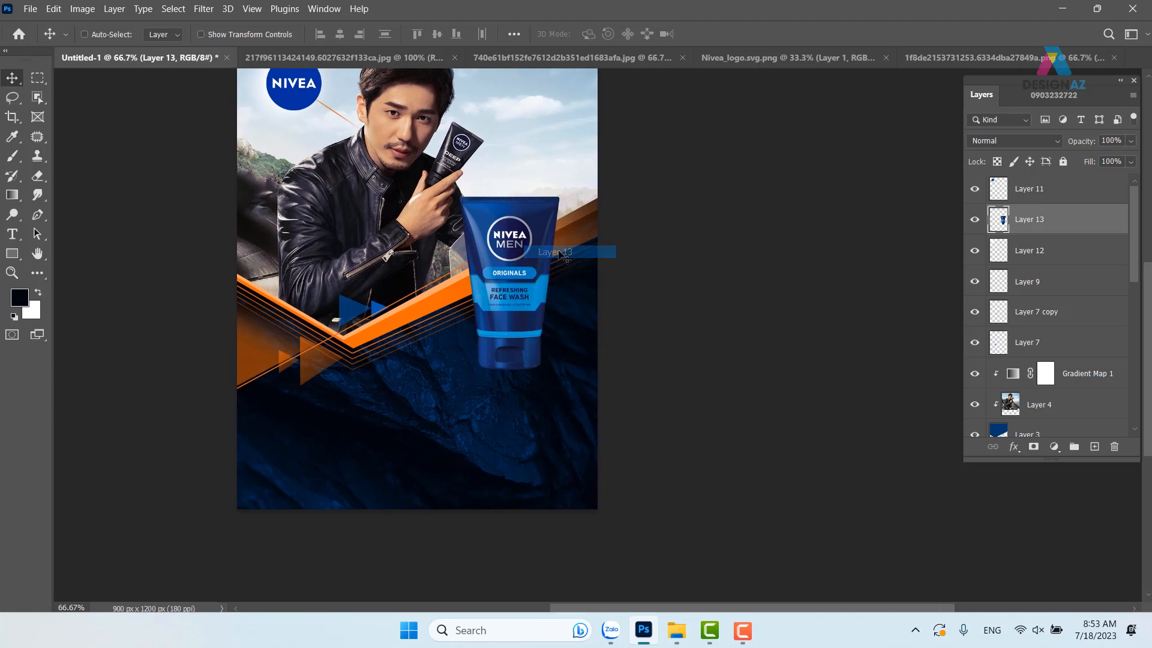
{"action": "key", "text": "ctrl"}
{"action": "key", "text": "ctrl+j"}
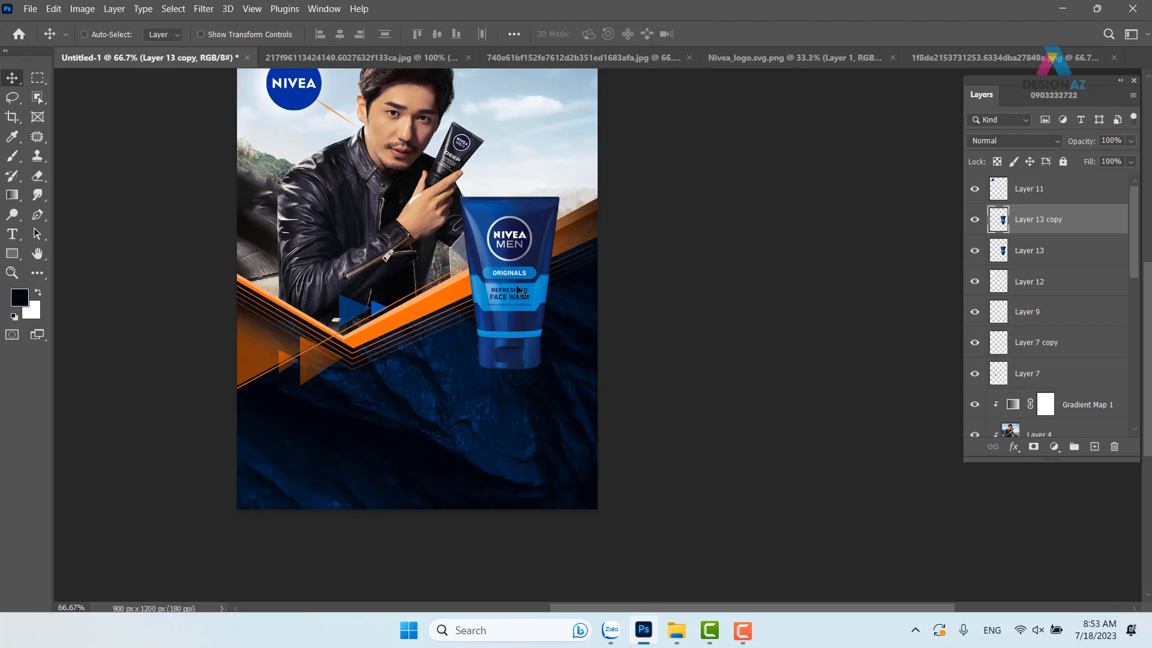
{"action": "left_click_drag", "start_coordinate": [515, 286], "coordinate": [545, 312]}
{"action": "key", "text": "ctrl+z"}
Step: Flip the tube copy vertically below the original as a reflection, with its height at about -72%
{"action": "key", "text": "ctrl+t"}
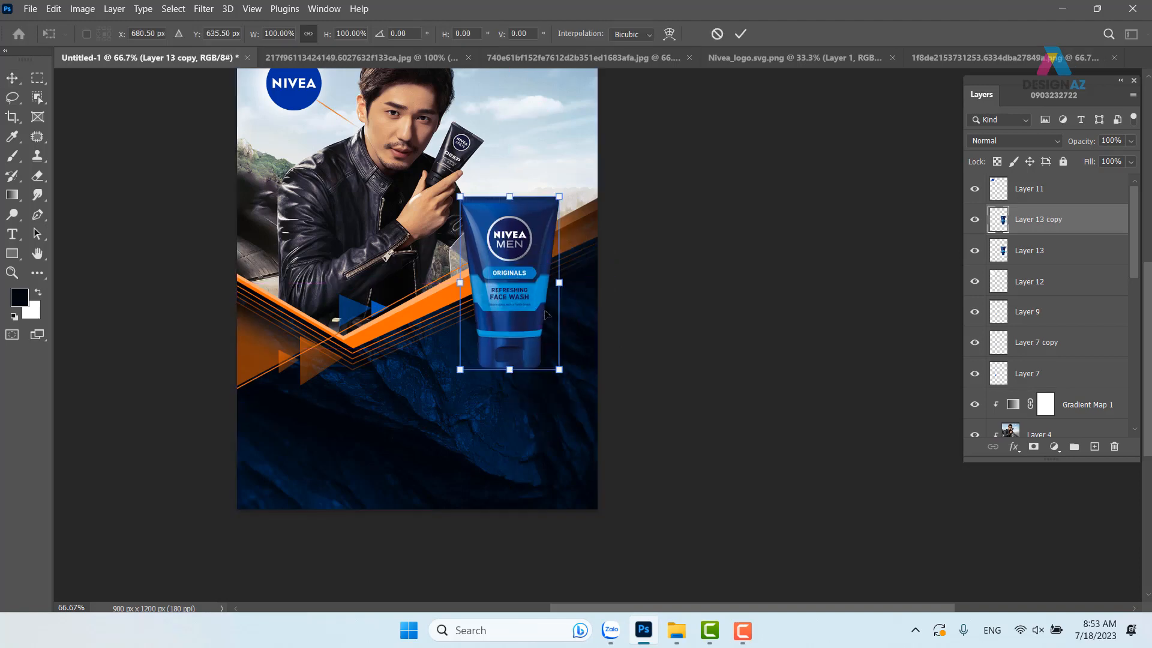
{"action": "left_click_drag", "start_coordinate": [513, 212], "coordinate": [505, 494]}
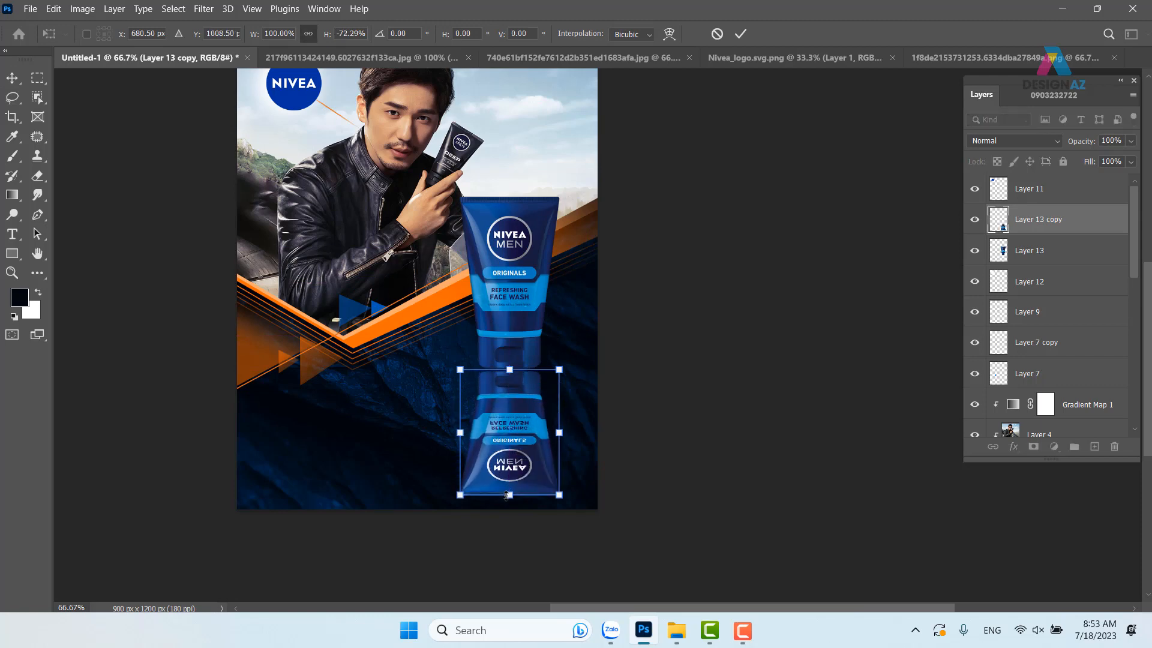
{"action": "key", "text": "ctrl+plus"}
{"action": "key", "text": "ctrl+plus"}
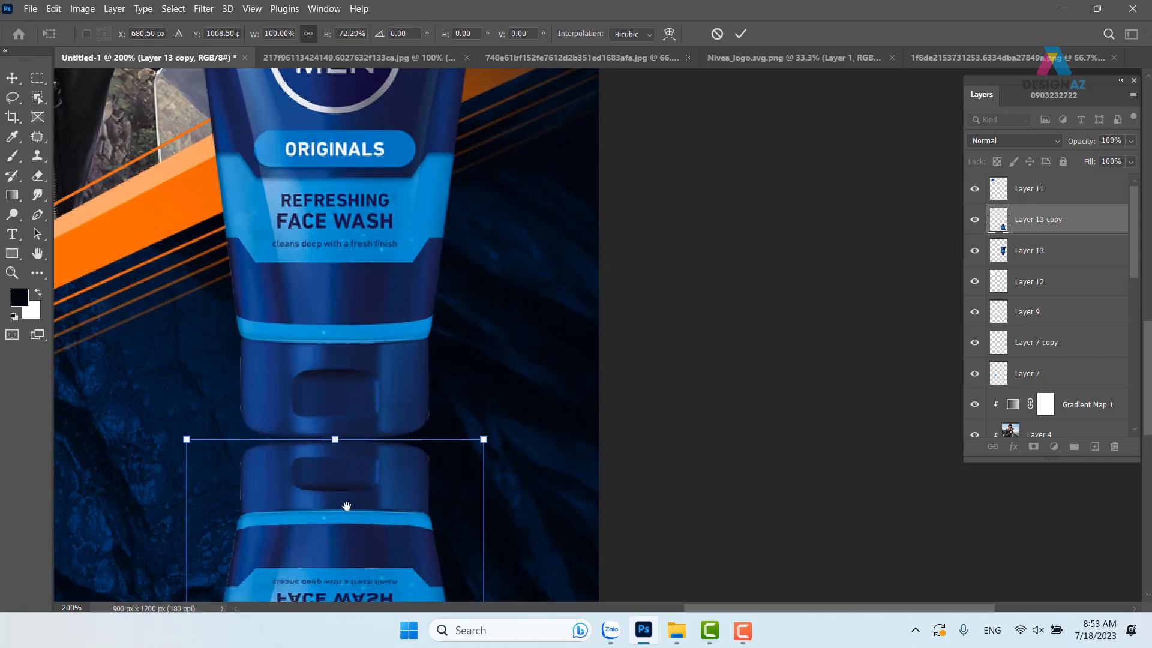
{"action": "left_click_drag", "start_coordinate": [328, 535], "coordinate": [459, 268]}
{"action": "key", "text": "Return"}
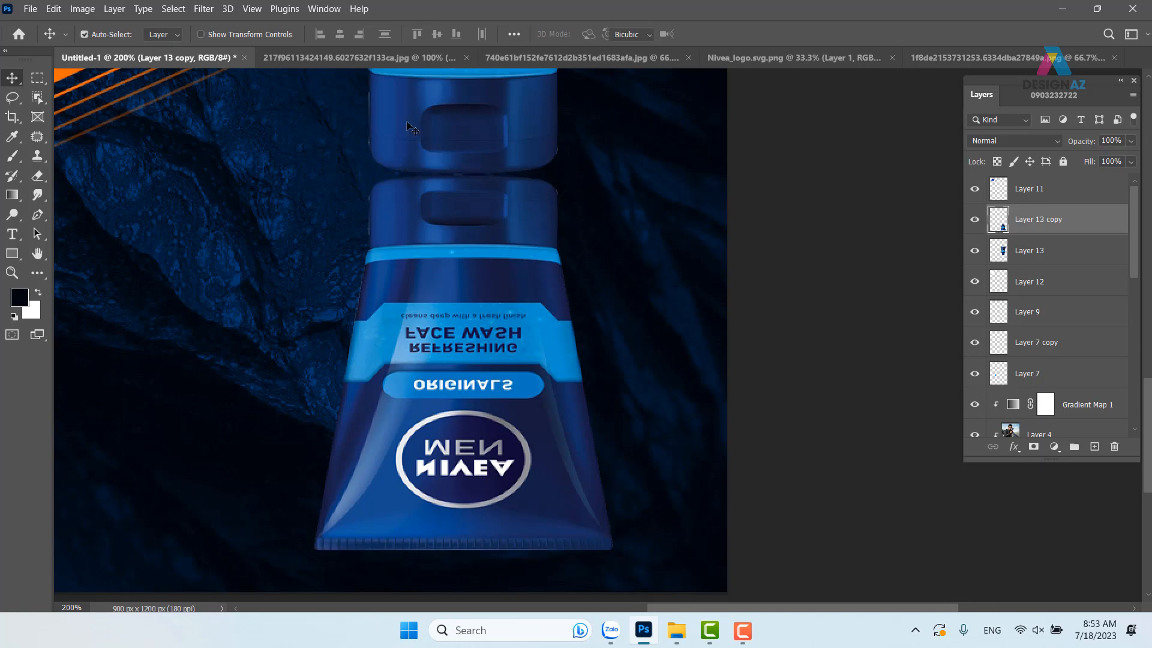
Step: Start warping the reflected tube and add two vertical warp splits in line with the cap's left and right sides
{"action": "key", "text": "ctrl+t"}
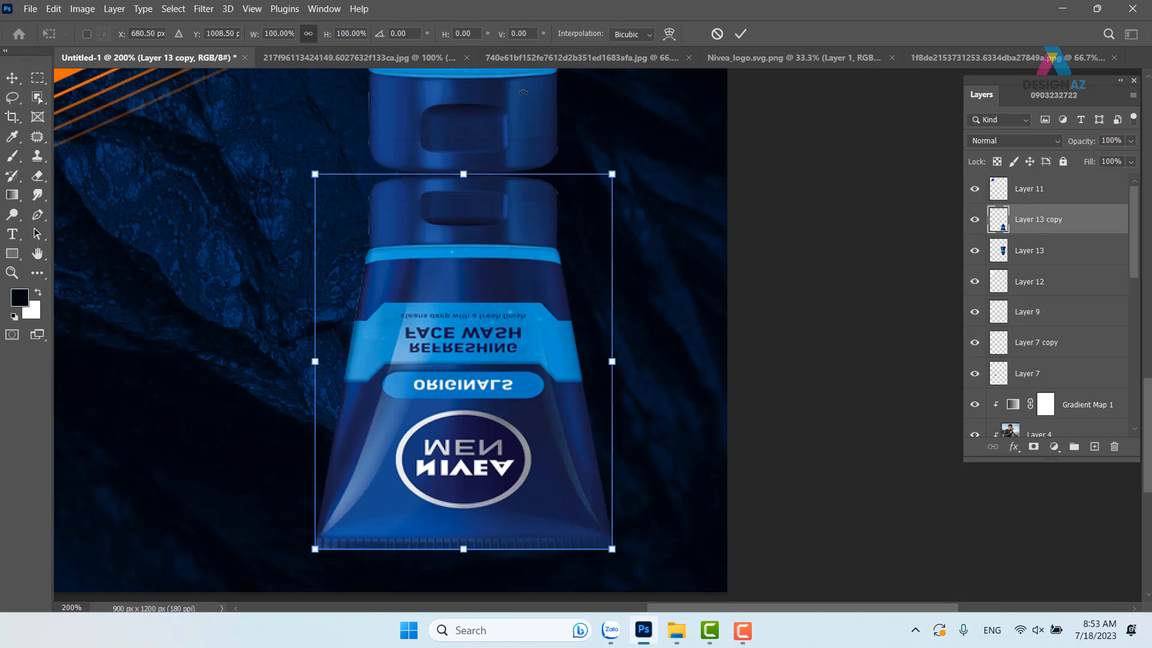
{"action": "left_click", "coordinate": [669, 35]}
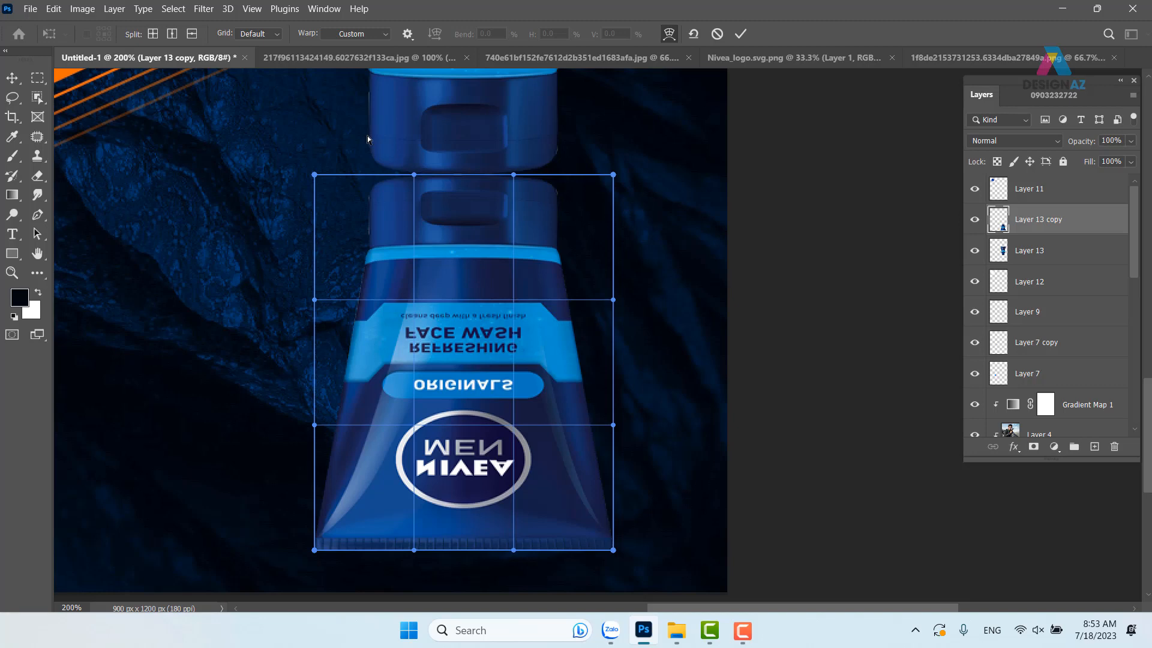
{"action": "left_click", "coordinate": [173, 36]}
{"action": "left_click", "coordinate": [371, 179]}
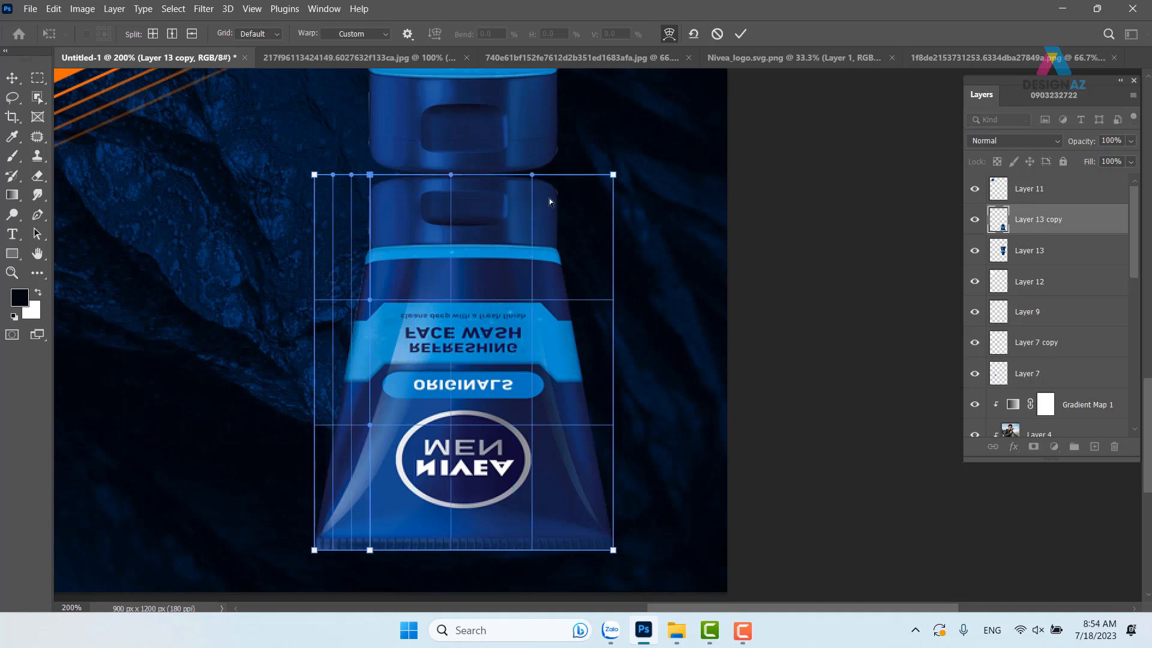
{"action": "left_click", "coordinate": [172, 33]}
{"action": "left_click", "coordinate": [559, 175]}
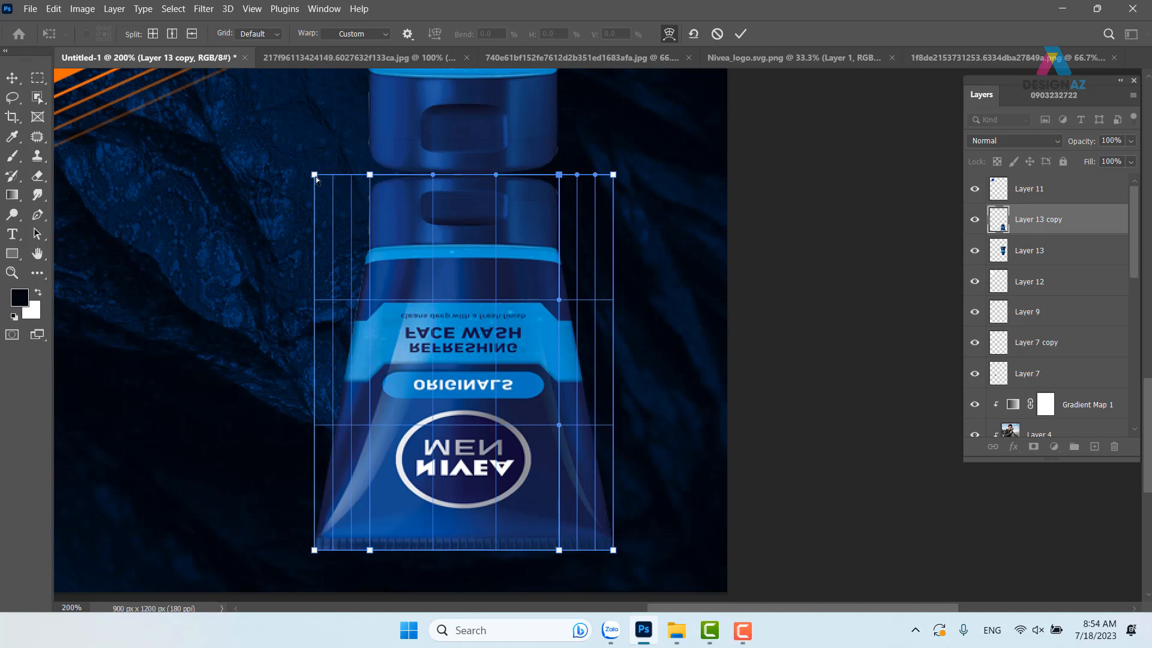
Step: Raise the warp points at both sides of the reflected cap and curve the edge between them downward to follow the original cap's base
{"action": "left_click_drag", "start_coordinate": [316, 179], "coordinate": [311, 150]}
{"action": "key", "text": "ctrl+z"}
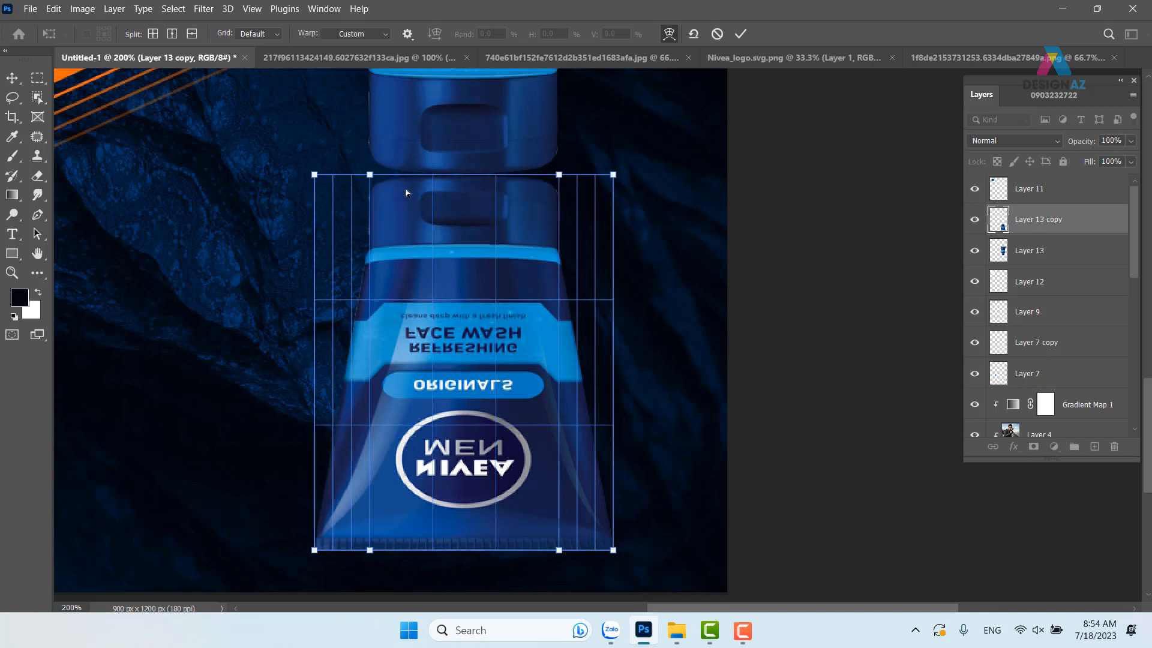
{"action": "left_click_drag", "start_coordinate": [370, 176], "coordinate": [368, 155]}
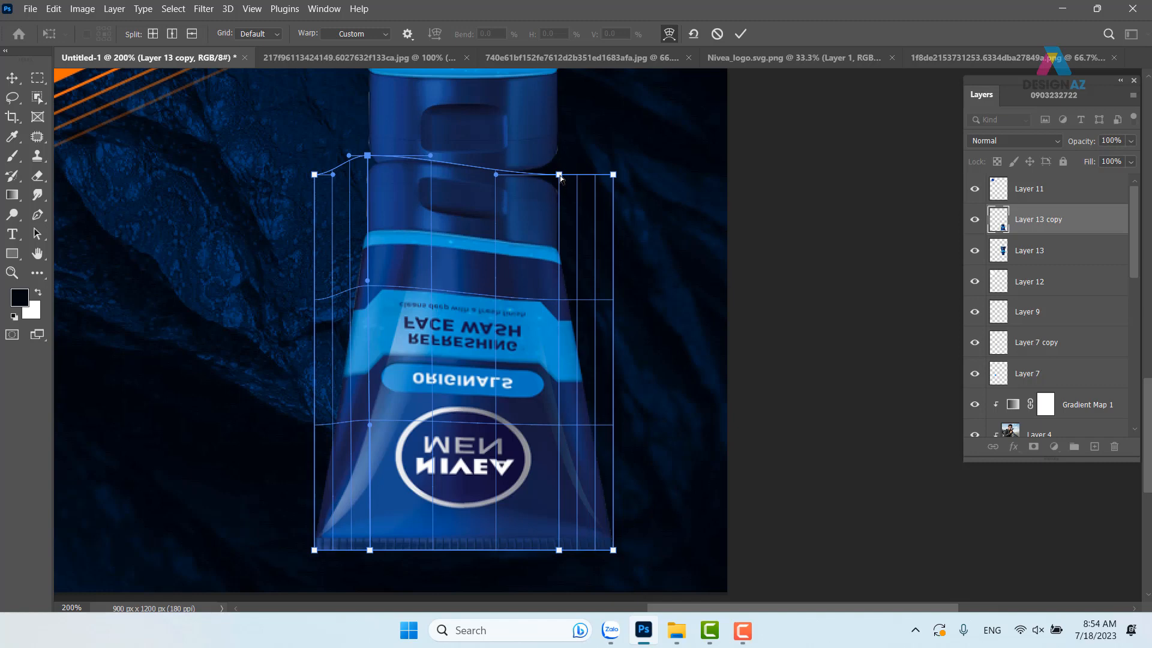
{"action": "left_click_drag", "start_coordinate": [560, 176], "coordinate": [559, 156]}
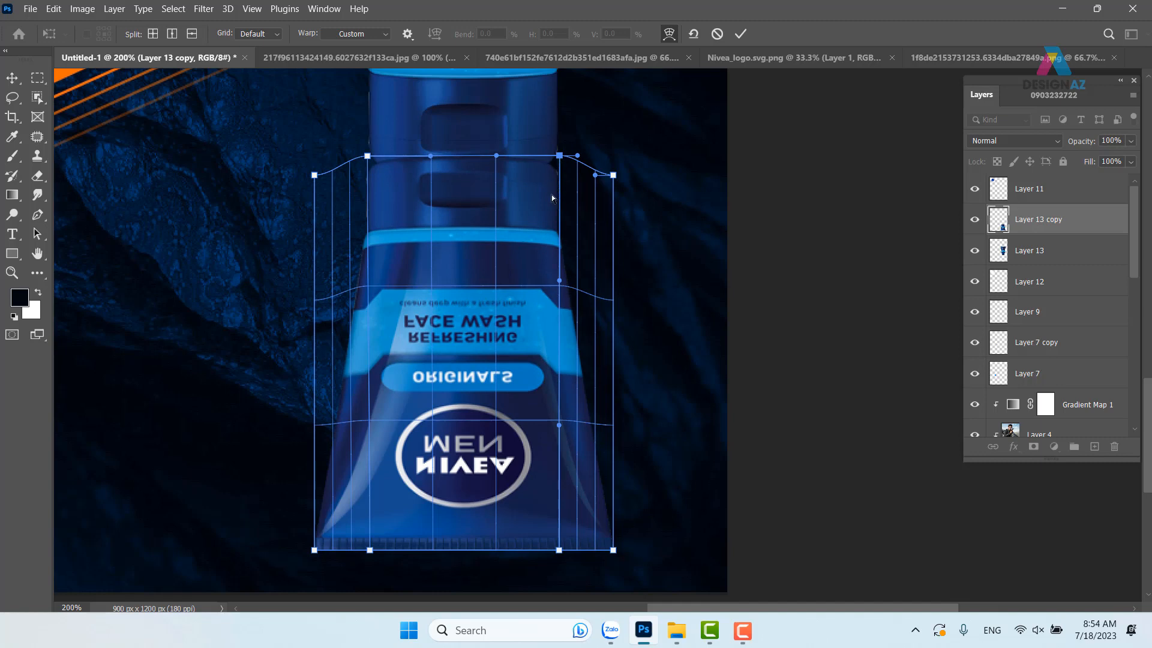
{"action": "left_click_drag", "start_coordinate": [498, 156], "coordinate": [495, 180]}
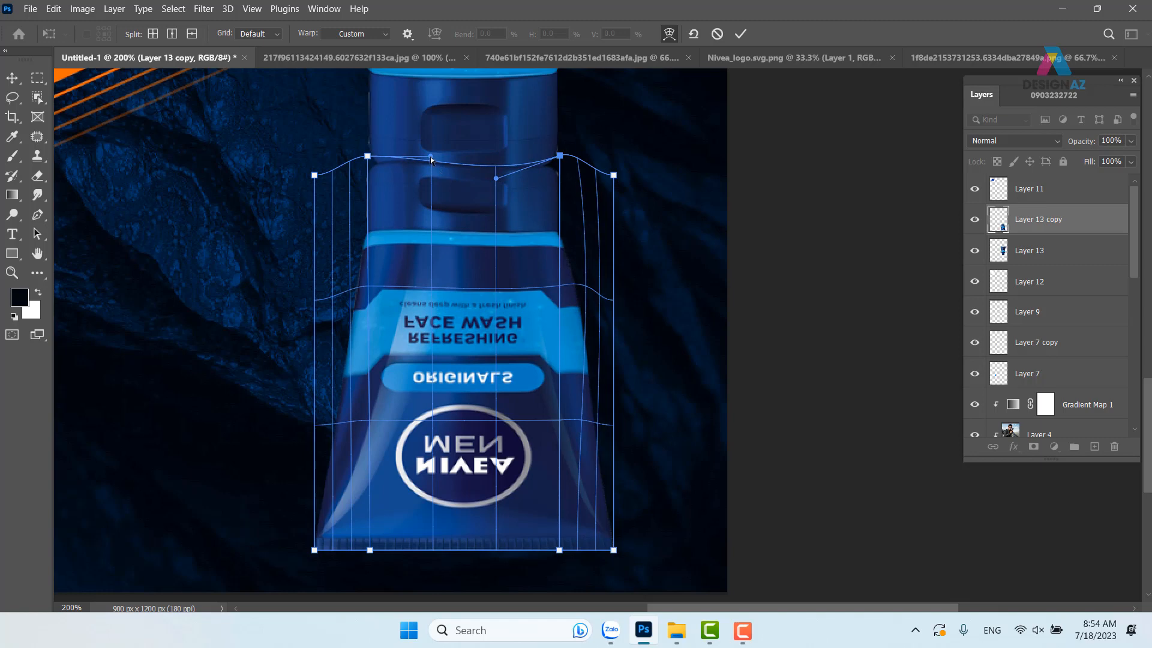
{"action": "mouse_move", "coordinate": [430, 157]}
{"action": "left_mouse_down"}
{"action": "mouse_move", "coordinate": [426, 189]}
{"action": "mouse_move", "coordinate": [430, 179]}
{"action": "left_mouse_up"}
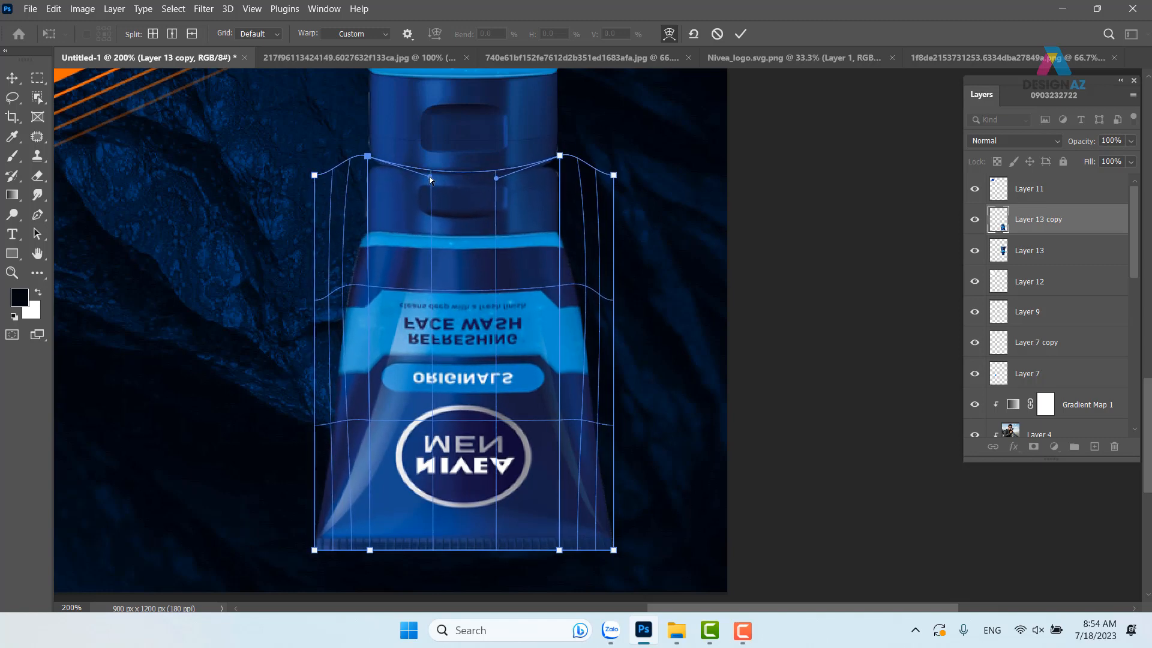
{"action": "left_click_drag", "start_coordinate": [522, 194], "coordinate": [499, 208]}
{"action": "key", "text": "ctrl+z"}
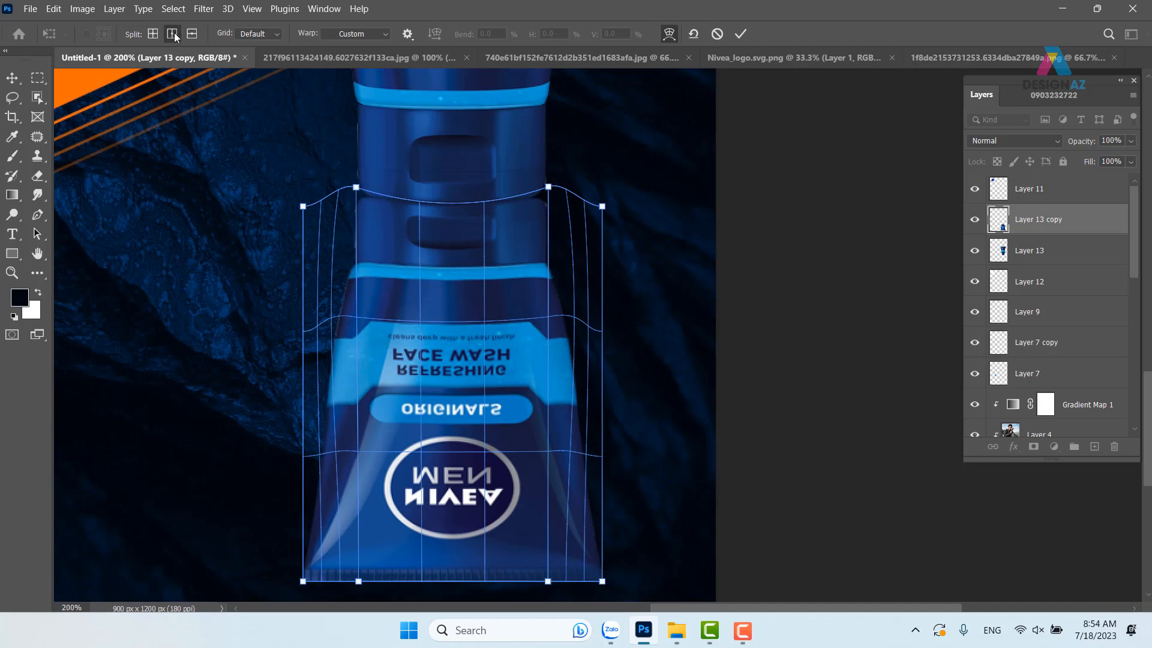
Step: Add two more vertical warp splits to the reflected tube, just inside the cap's left and right sides
{"action": "left_click", "coordinate": [172, 34]}
{"action": "left_click", "coordinate": [522, 202]}
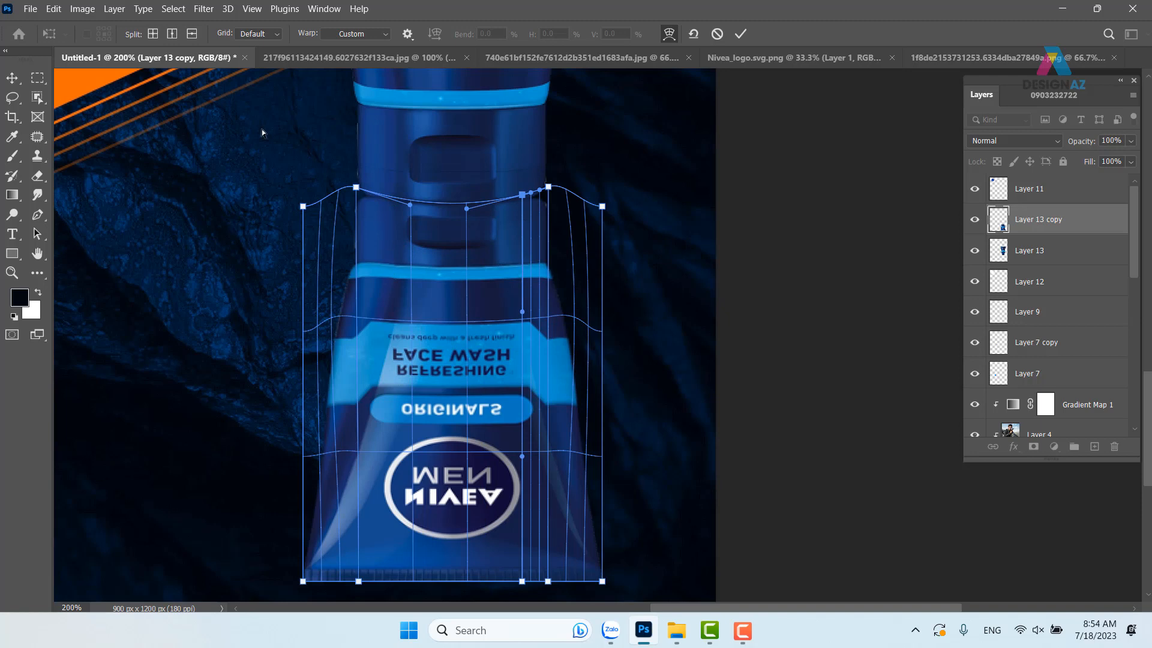
{"action": "left_click", "coordinate": [172, 35]}
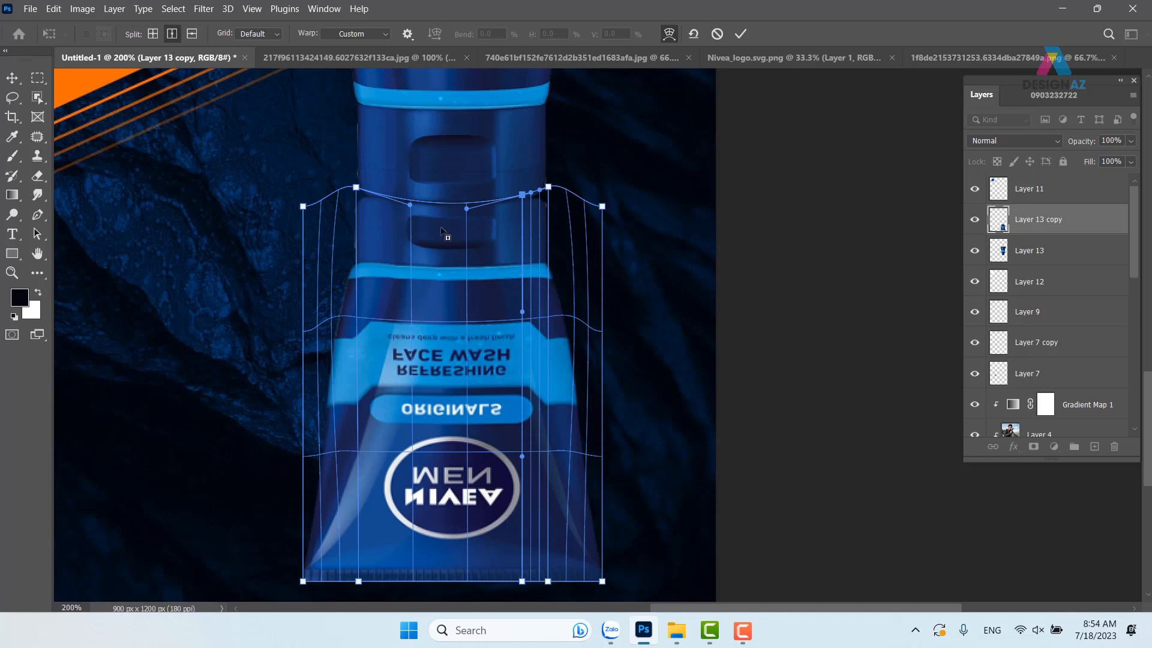
{"action": "left_click", "coordinate": [377, 193]}
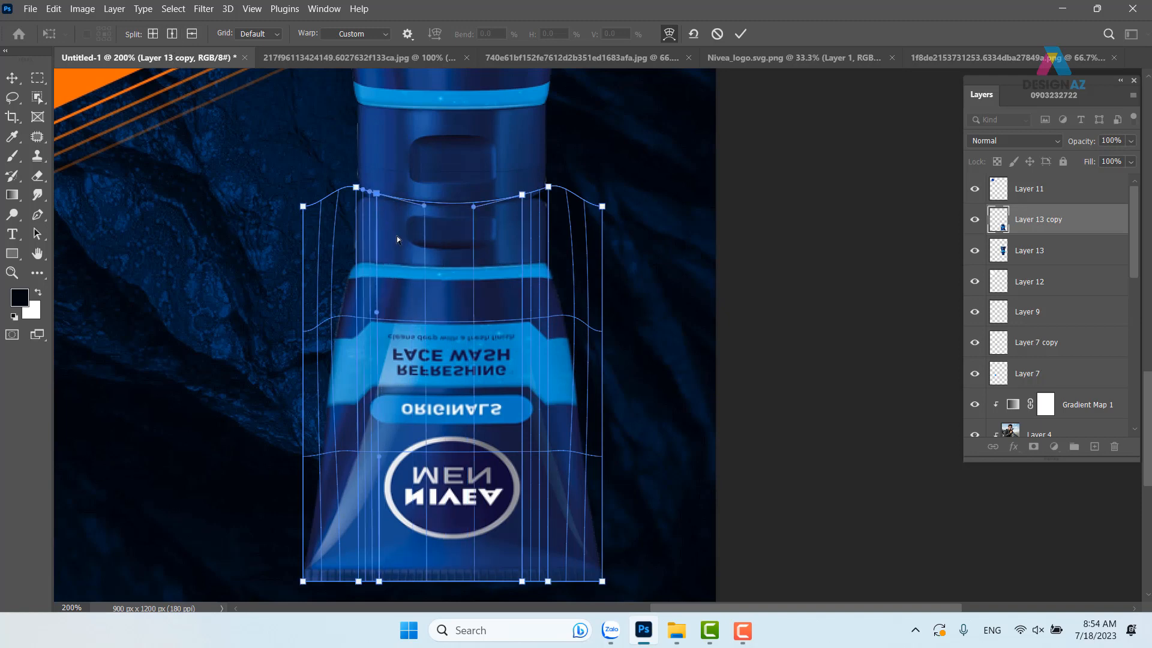
Step: Lower the two inner warp points slightly so the reflection follows the cap's curved base, and apply the warp
{"action": "left_click_drag", "start_coordinate": [377, 195], "coordinate": [381, 200]}
{"action": "left_click_drag", "start_coordinate": [523, 196], "coordinate": [523, 196]}
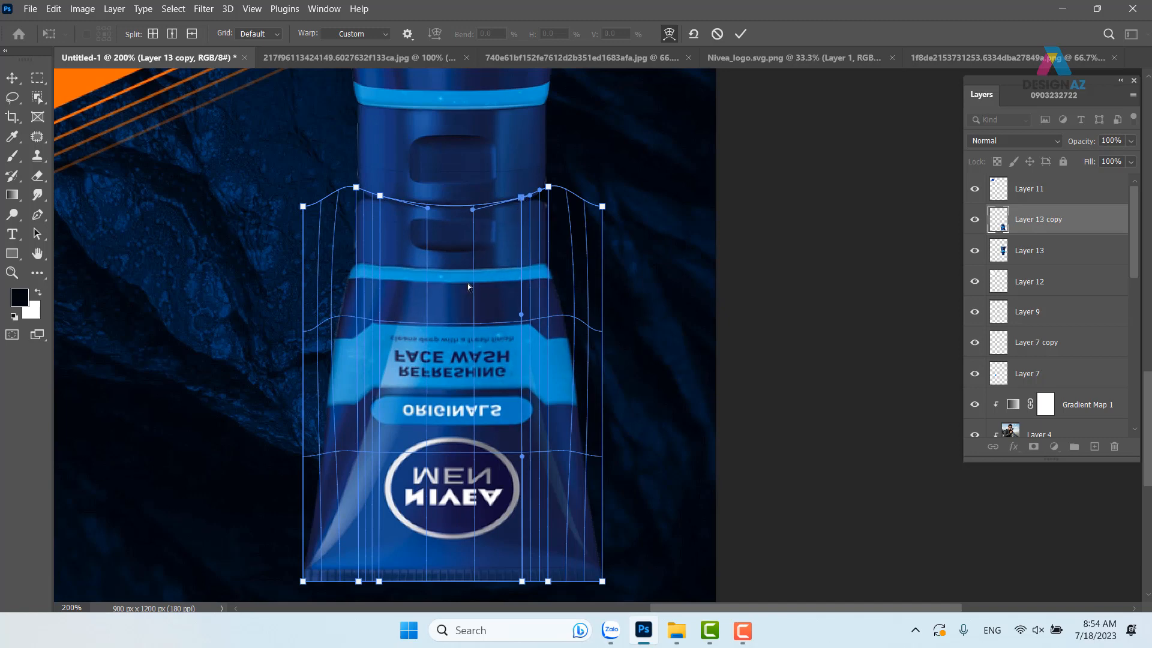
{"action": "key", "text": "ctrl+plus"}
{"action": "key", "text": "ctrl+plus"}
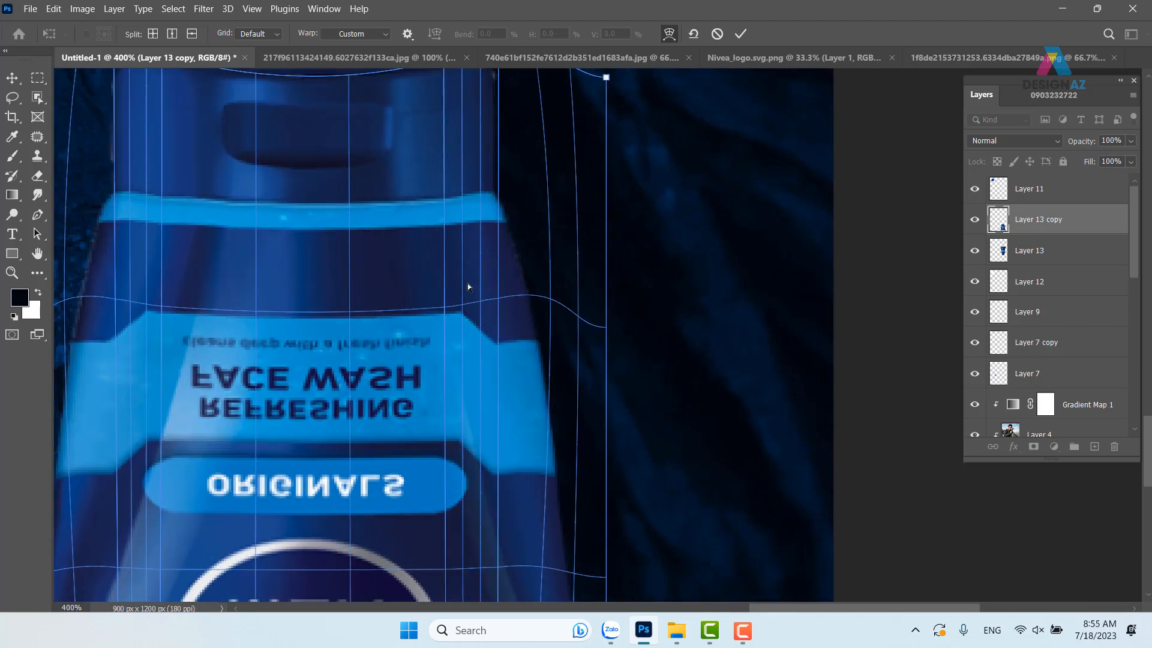
{"action": "left_click_drag", "start_coordinate": [419, 217], "coordinate": [490, 366]}
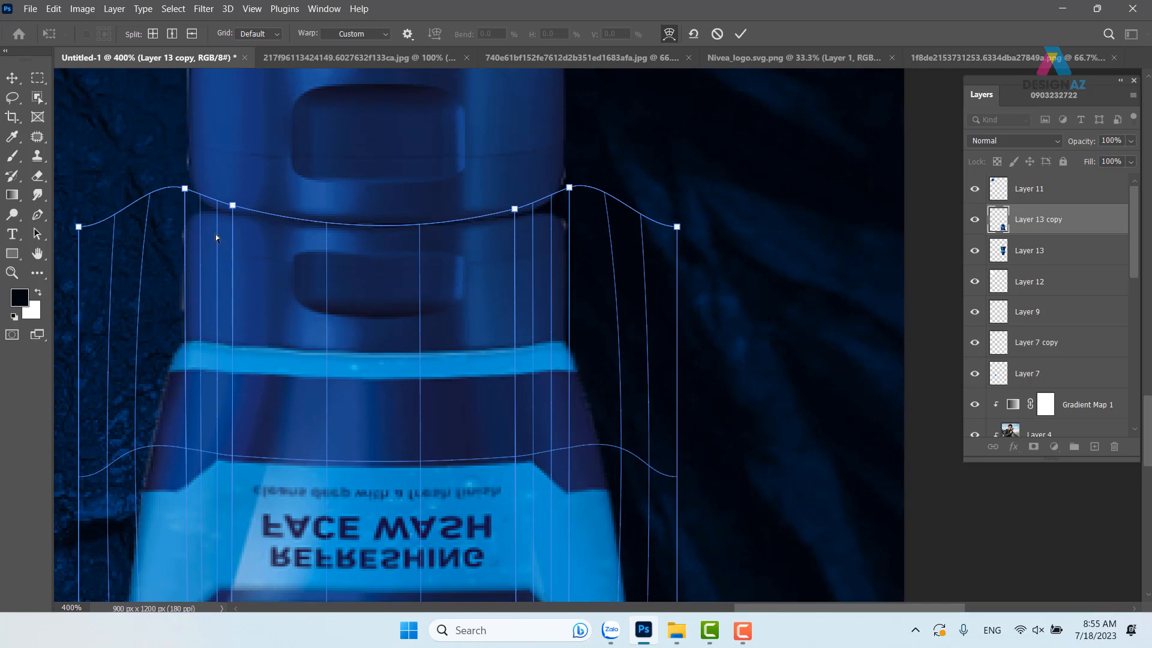
{"action": "left_click", "coordinate": [742, 34]}
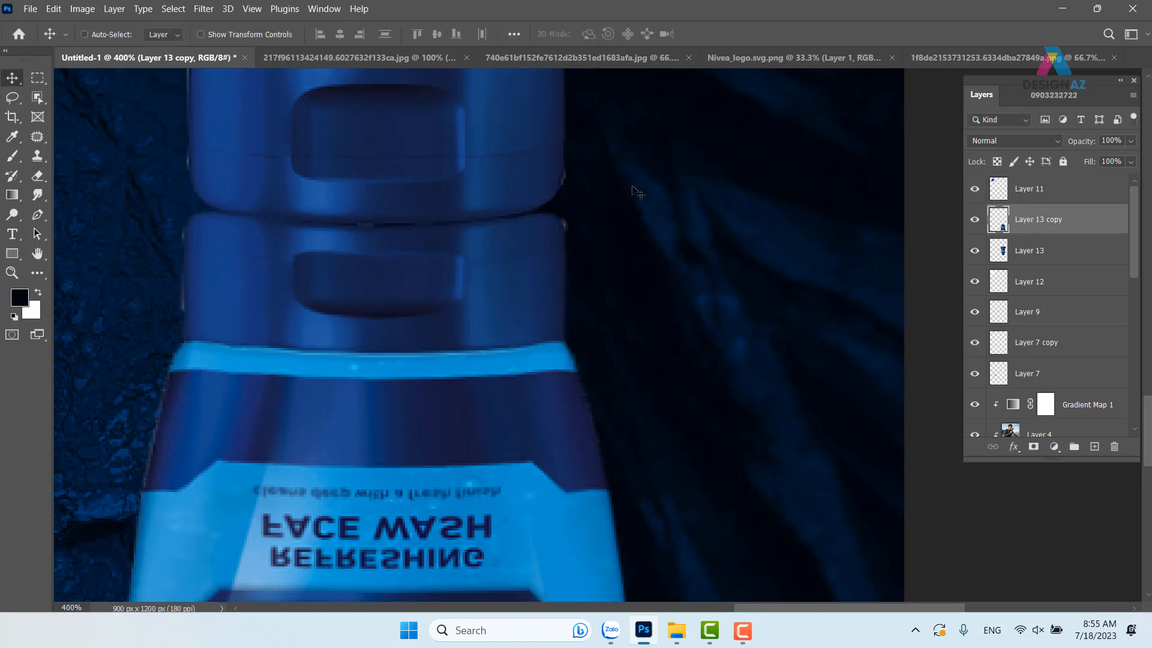
Step: Make a rectangular selection across the poster's bottom, covering the reflection from its light-blue label band downward, and feather the selection
{"action": "key", "text": "ctrl+minus"}
{"action": "key", "text": "ctrl+minus"}
{"action": "key", "text": "ctrl+minus"}
{"action": "key", "text": "ctrl+minus"}
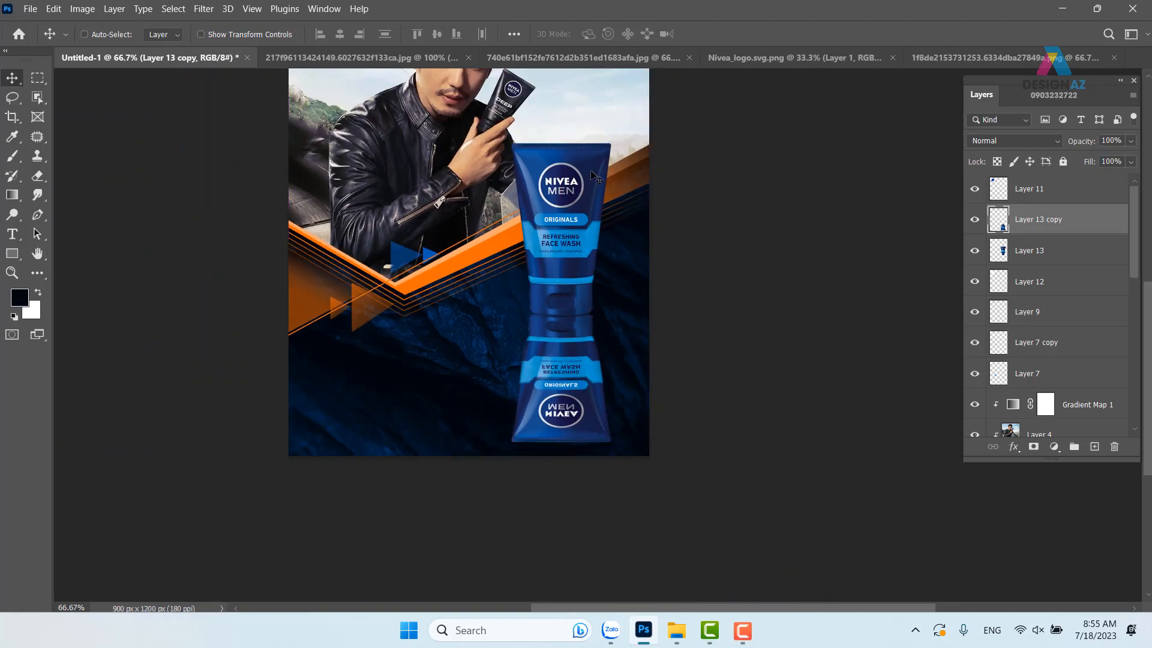
{"action": "left_click_drag", "start_coordinate": [634, 346], "coordinate": [600, 344]}
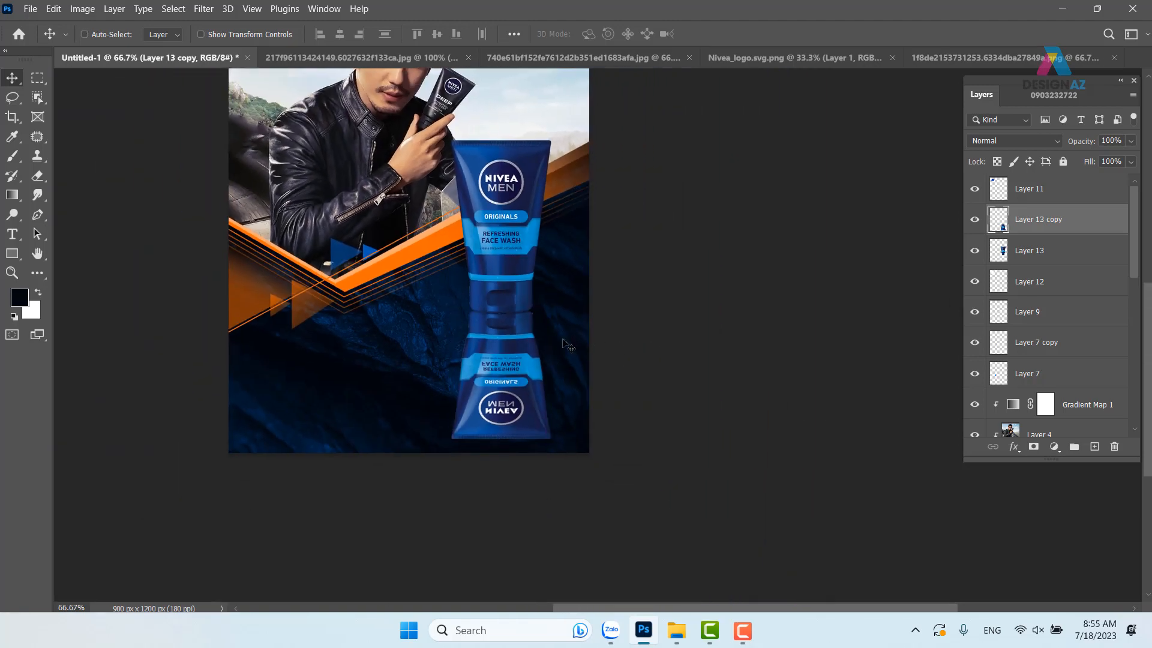
{"action": "key", "text": "ctrl+plus"}
{"action": "left_click_drag", "start_coordinate": [477, 366], "coordinate": [532, 308]}
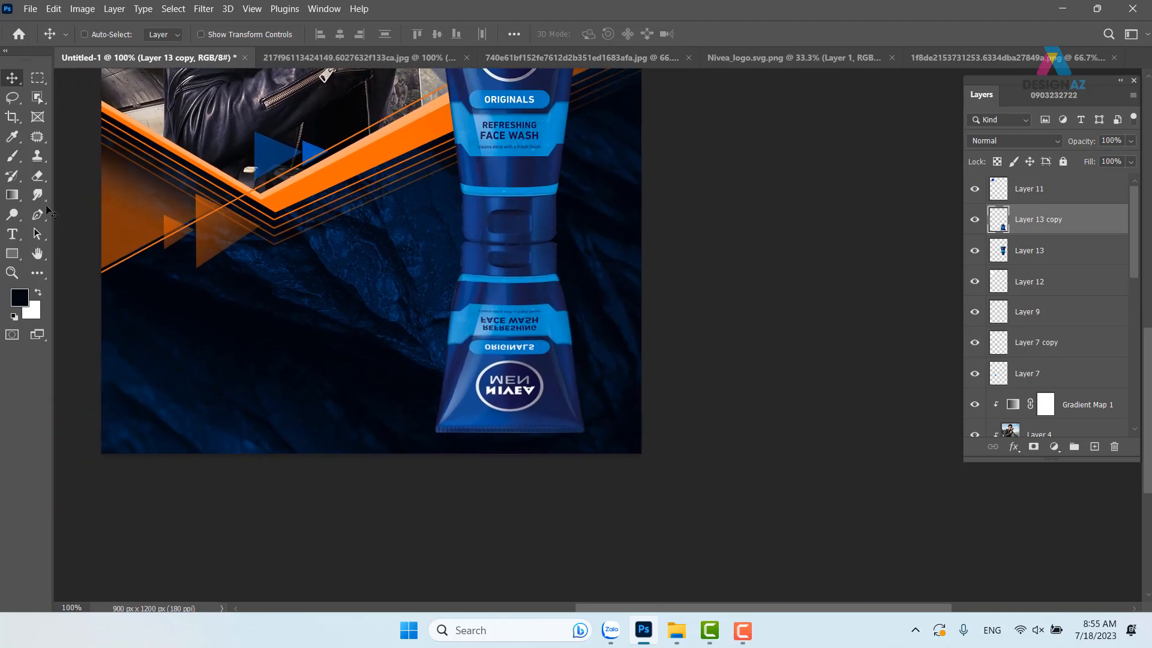
{"action": "left_click", "coordinate": [37, 78]}
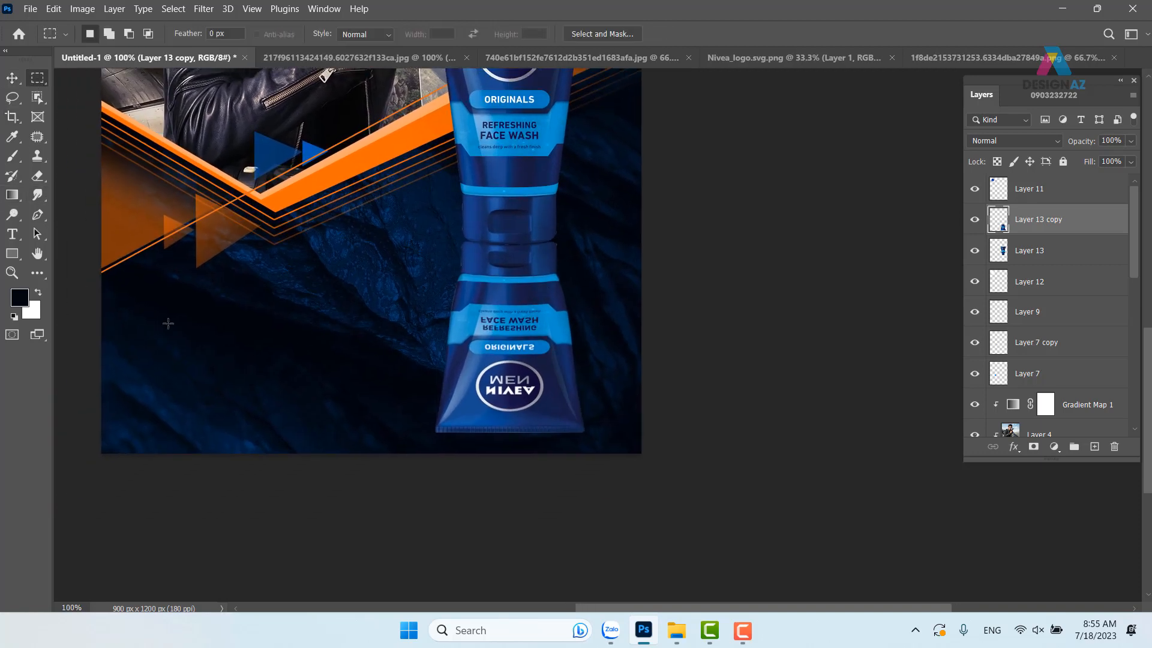
{"action": "left_click_drag", "start_coordinate": [91, 291], "coordinate": [718, 552]}
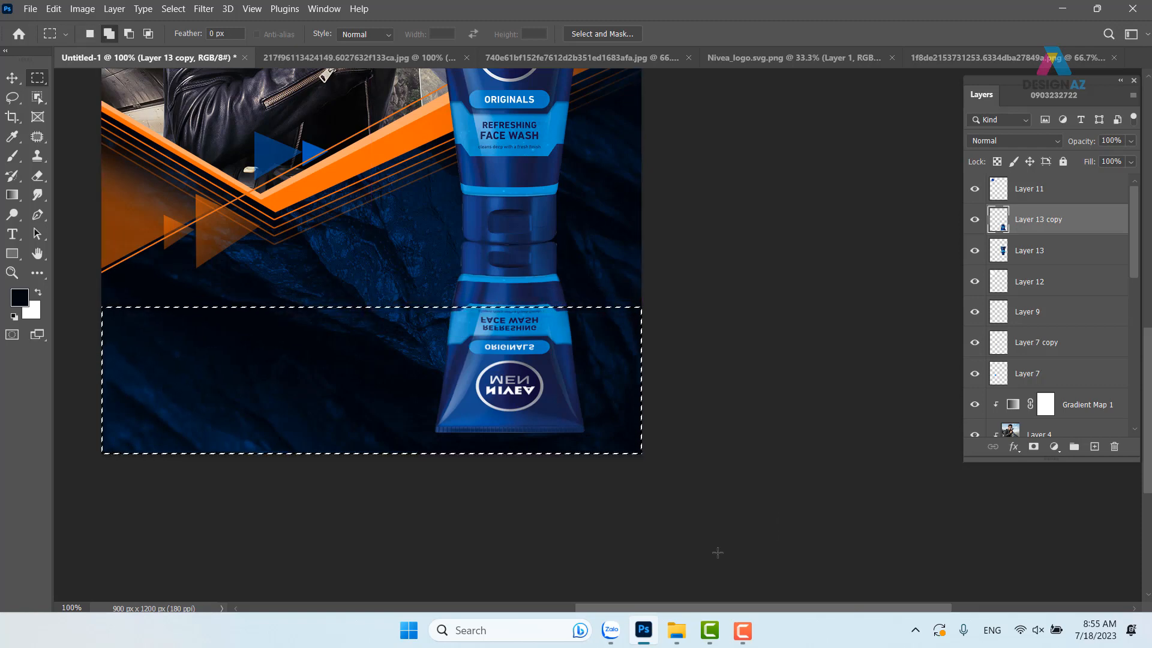
{"action": "key", "text": "shift+F6"}
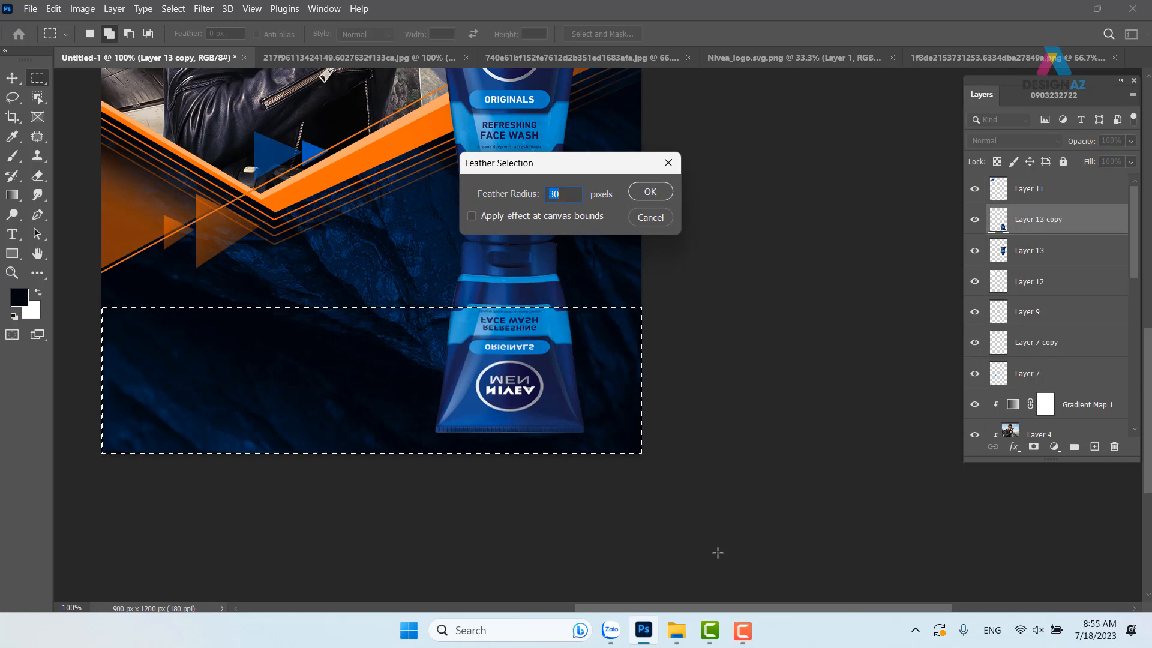
{"action": "type", "text": "30"}
{"action": "key", "text": "Return"}
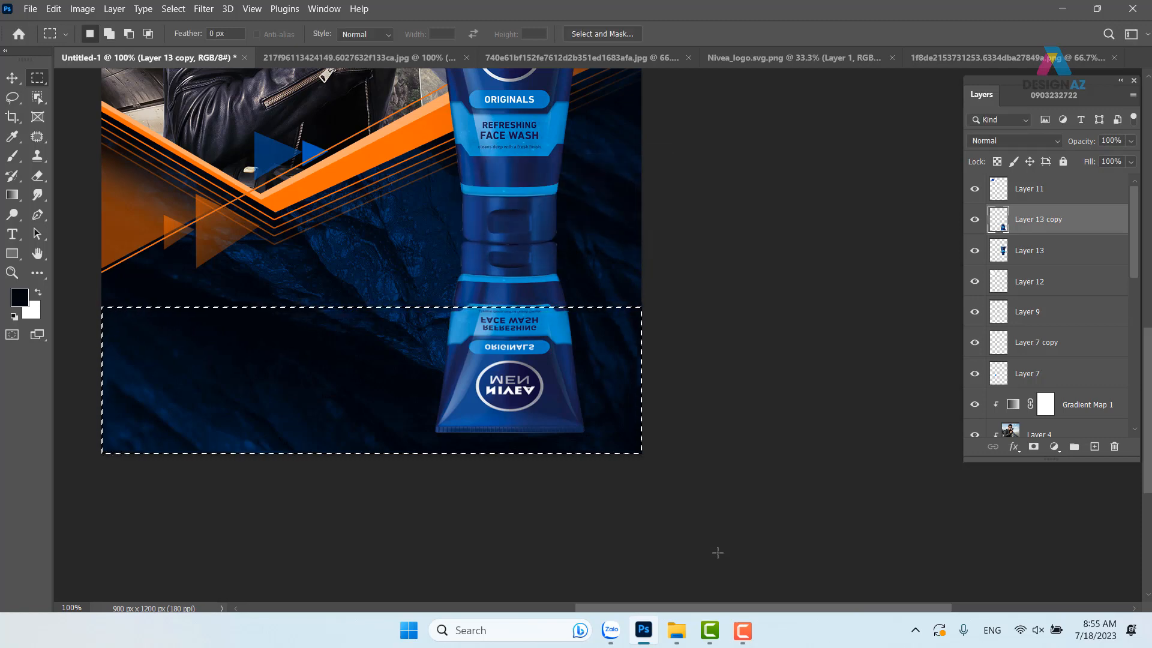
Step: Clear the feathered area from the reflection layer three times to fade out its lower part, and deselect
{"action": "key", "text": "Delete"}
{"action": "key", "text": "Delete"}
{"action": "key", "text": "Delete"}
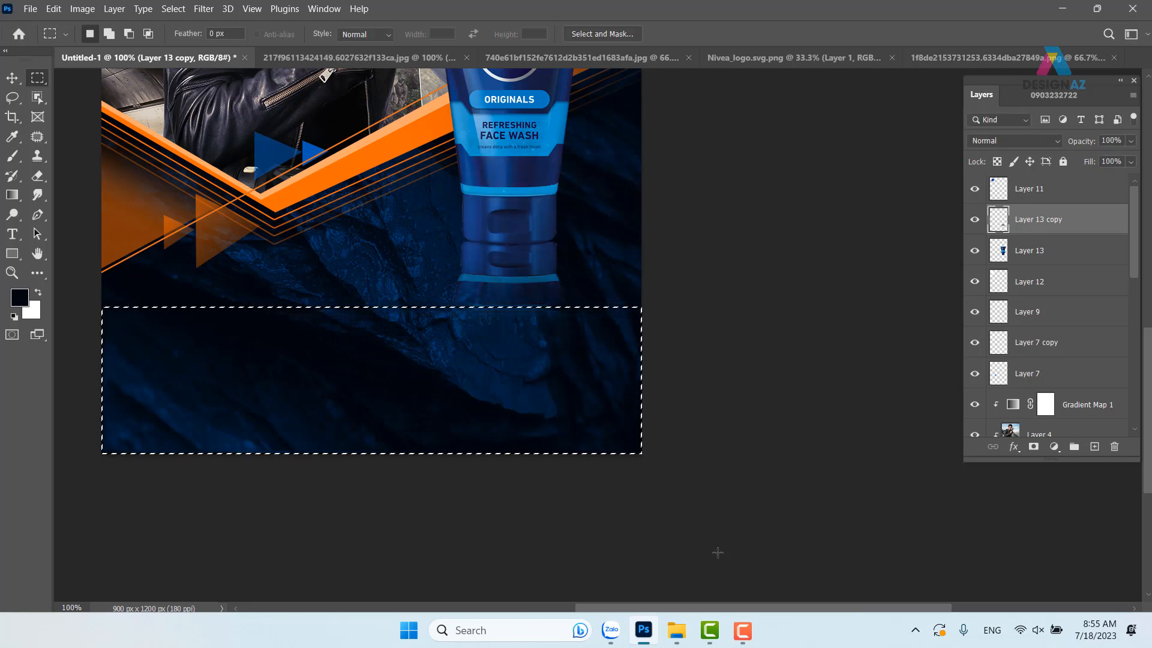
{"action": "key", "text": "v"}
{"action": "key", "text": "ctrl+d"}
{"action": "key", "text": "m"}
Step: Set the opacity of the reflection layer, Layer 13 copy, to 70%
{"action": "scroll", "coordinate": [542, 306], "scroll_direction": "up", "scroll_amount": 2}
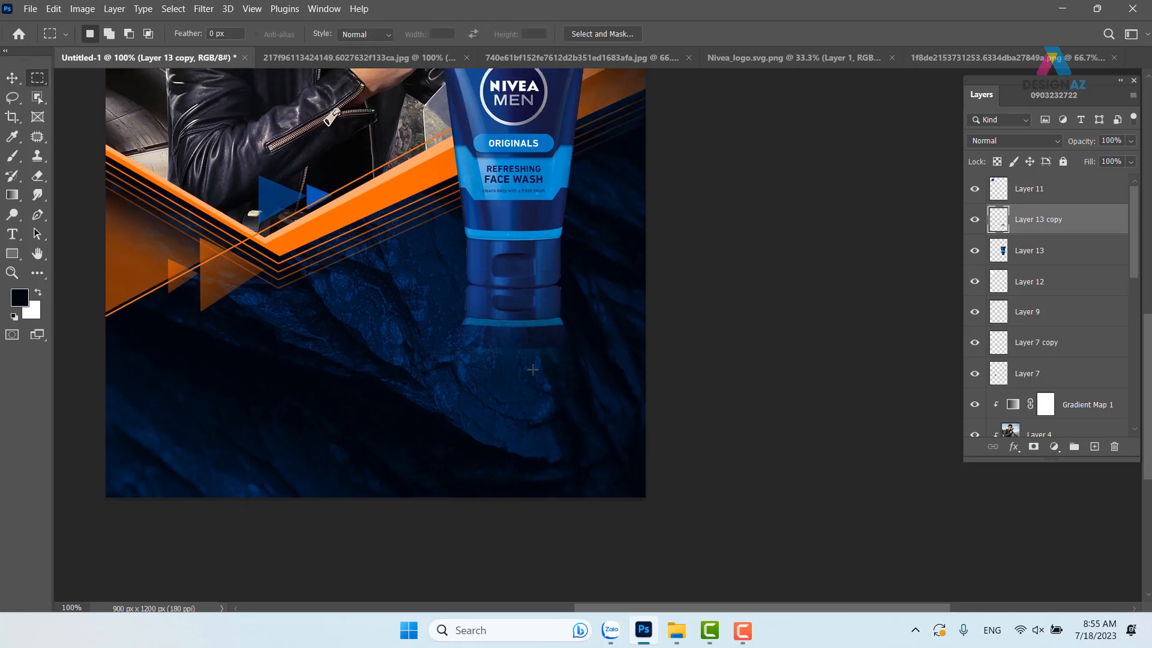
{"action": "key", "text": "5"}
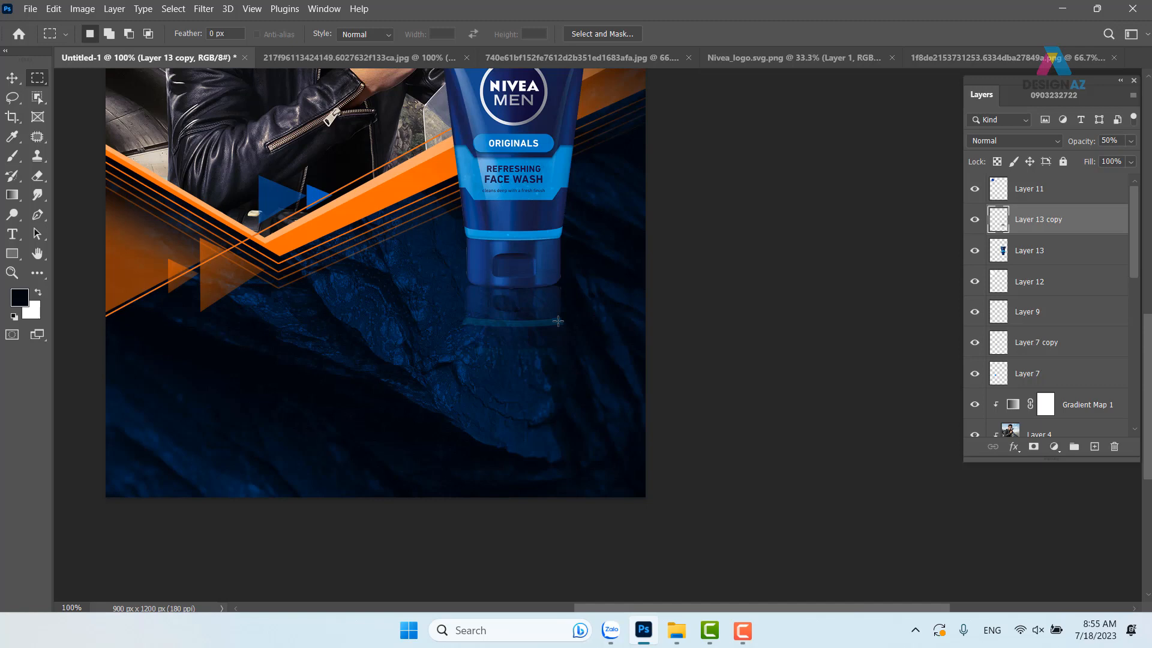
{"action": "key", "text": "7"}
{"action": "left_click", "coordinate": [14, 78]}
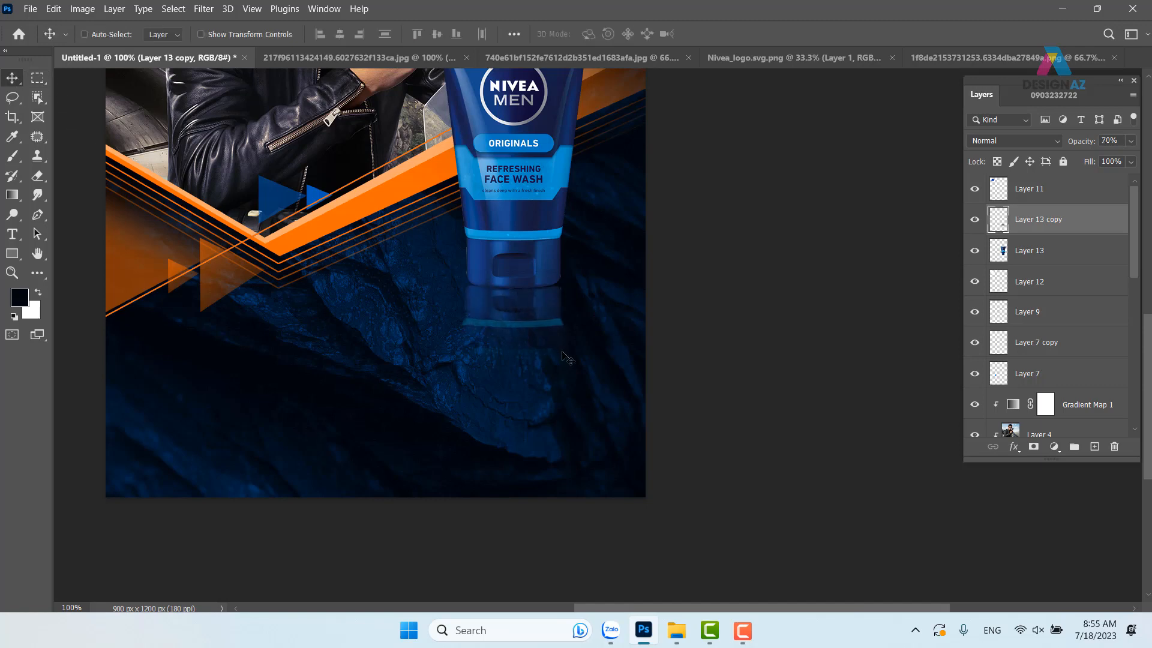
Step: Select the original tube's layer, Layer 13, and duplicate it in place
{"action": "scroll", "coordinate": [566, 358], "scroll_direction": "up", "scroll_amount": 5}
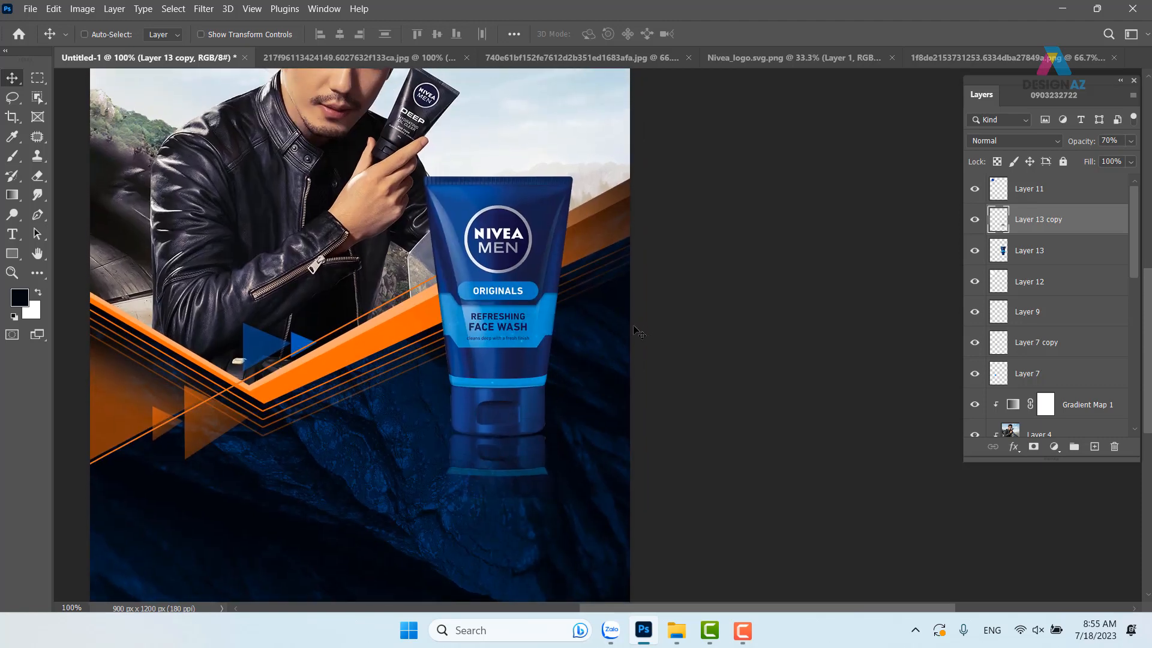
{"action": "left_click_drag", "start_coordinate": [554, 328], "coordinate": [623, 369]}
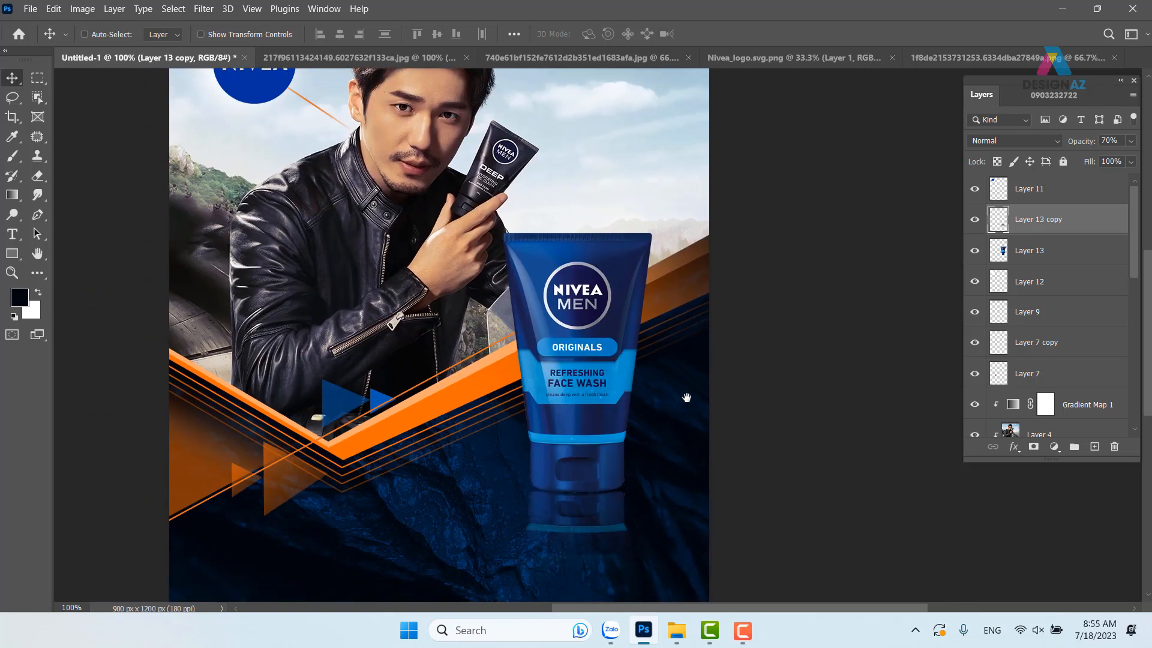
{"action": "left_click_drag", "start_coordinate": [687, 398], "coordinate": [660, 324]}
{"action": "right_click", "coordinate": [586, 232]}
{"action": "left_click", "coordinate": [586, 229]}
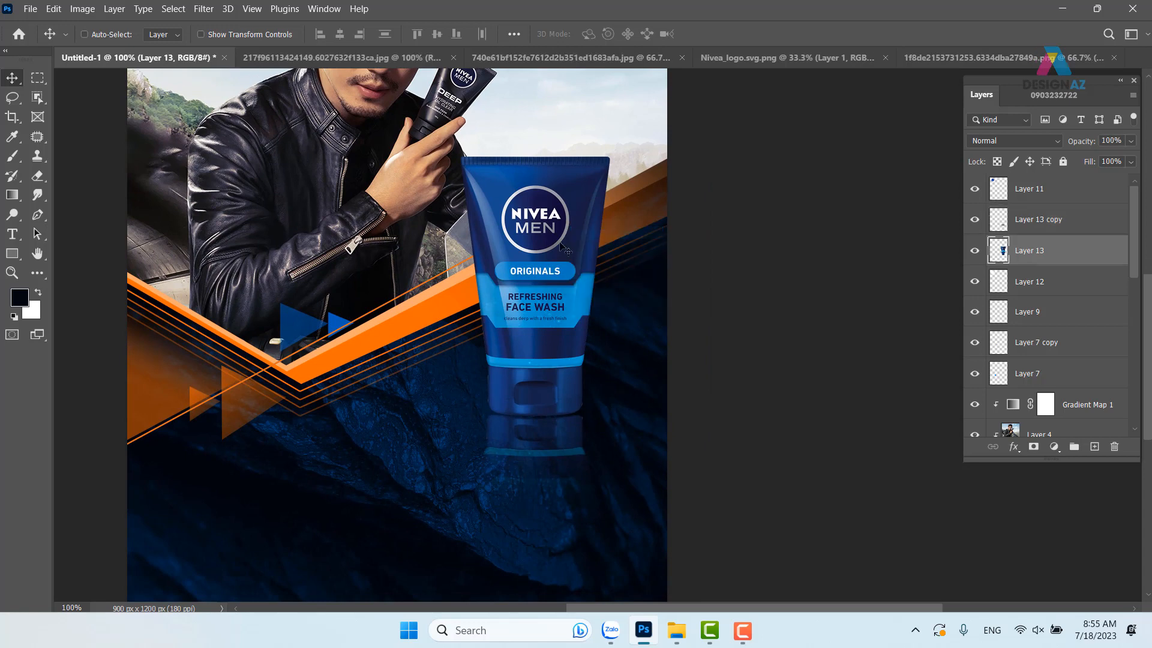
{"action": "right_click", "coordinate": [552, 240]}
{"action": "left_click", "coordinate": [564, 246]}
{"action": "left_click_drag", "start_coordinate": [555, 259], "coordinate": [608, 214]}
{"action": "key", "text": "ctrl+z"}
{"action": "left_click_drag", "start_coordinate": [579, 293], "coordinate": [548, 282]}
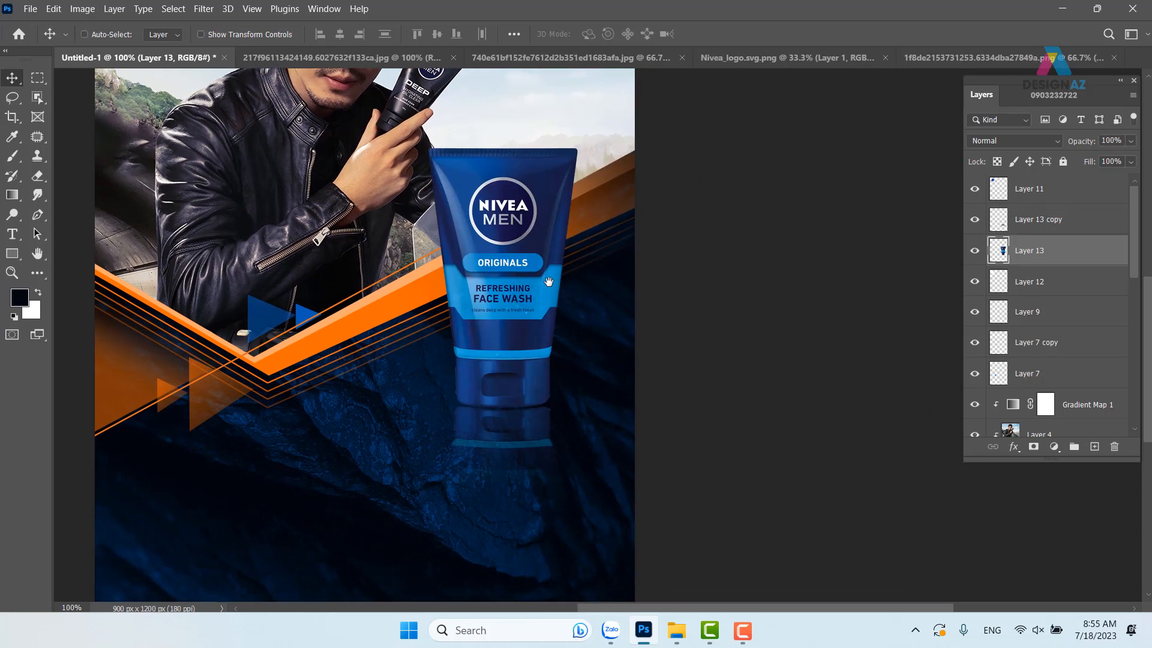
{"action": "key", "text": "ctrl+j"}
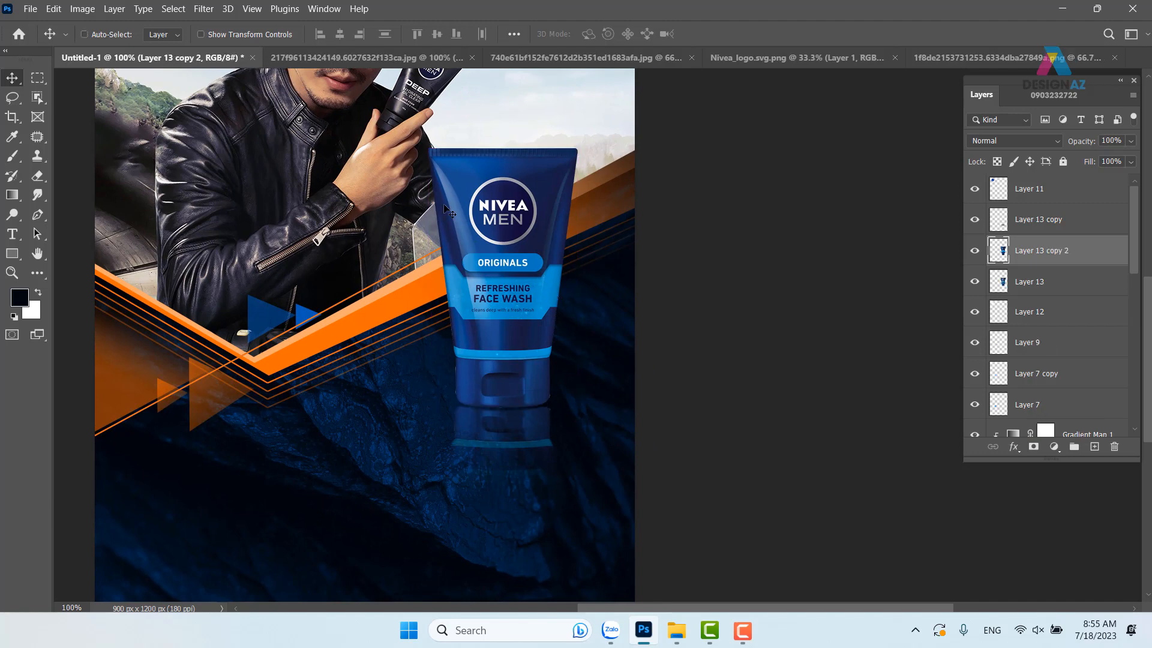
Step: Set the blend mode of the upright tube's new copy to Screen, keeping it aligned with the original
{"action": "left_click_drag", "start_coordinate": [467, 292], "coordinate": [355, 293]}
{"action": "key", "text": "ctrl+z"}
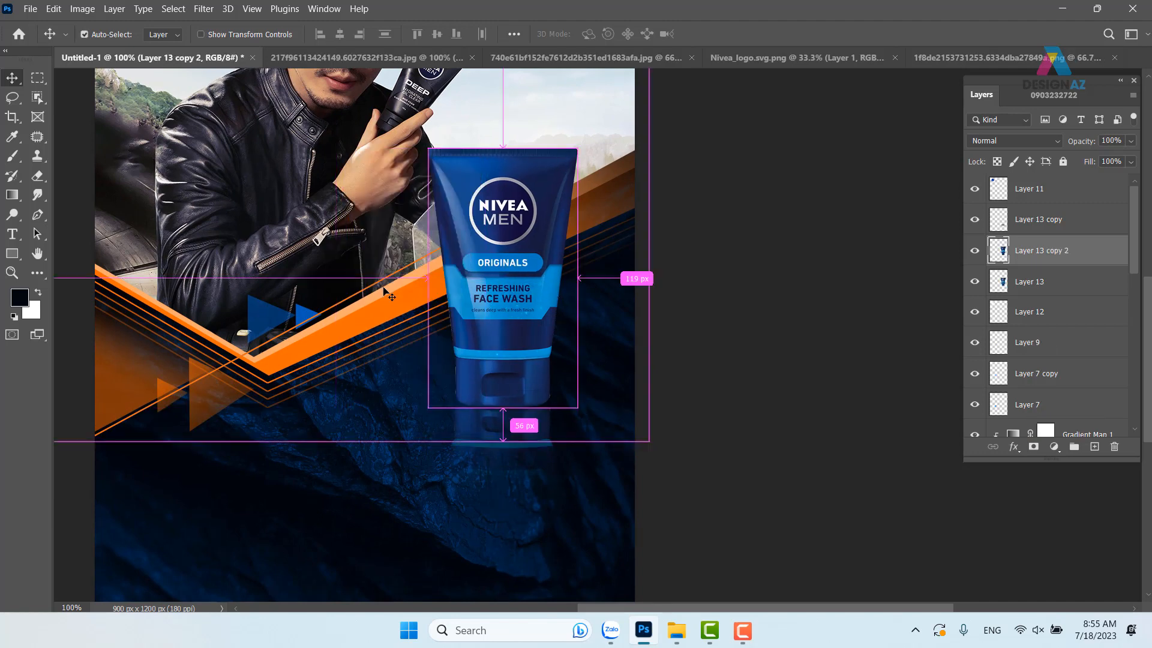
{"action": "left_click", "coordinate": [1013, 140]}
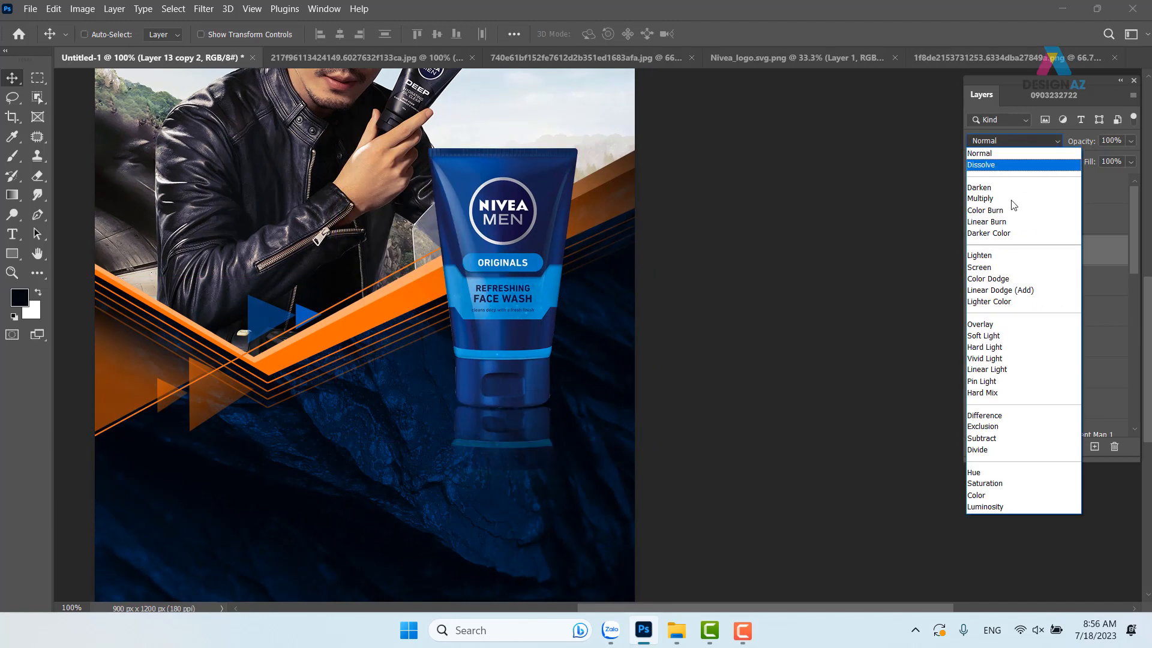
{"action": "left_click", "coordinate": [983, 268]}
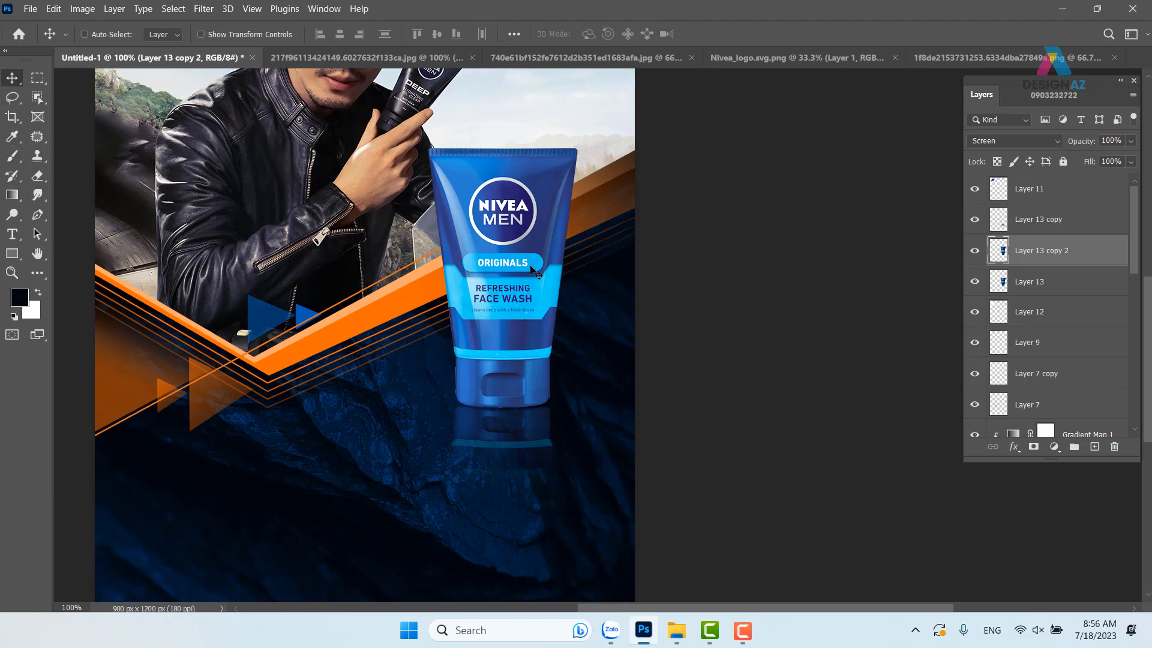
Step: Draw a closed Pen path curving down the middle of the tube and around its right side, and convert it to a selection
{"action": "key", "text": "p"}
{"action": "left_click", "coordinate": [439, 137]}
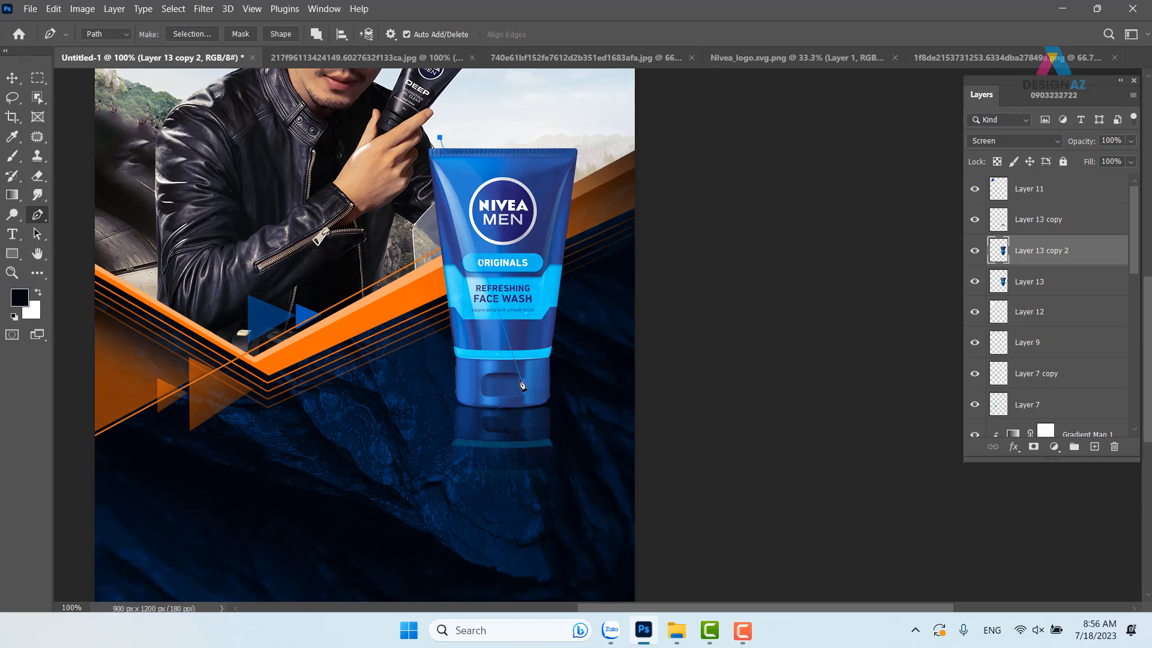
{"action": "left_click_drag", "start_coordinate": [511, 327], "coordinate": [520, 467]}
{"action": "left_click", "coordinate": [662, 492]}
{"action": "left_click", "coordinate": [744, 174]}
{"action": "left_click", "coordinate": [673, 105]}
{"action": "left_click", "coordinate": [530, 95]}
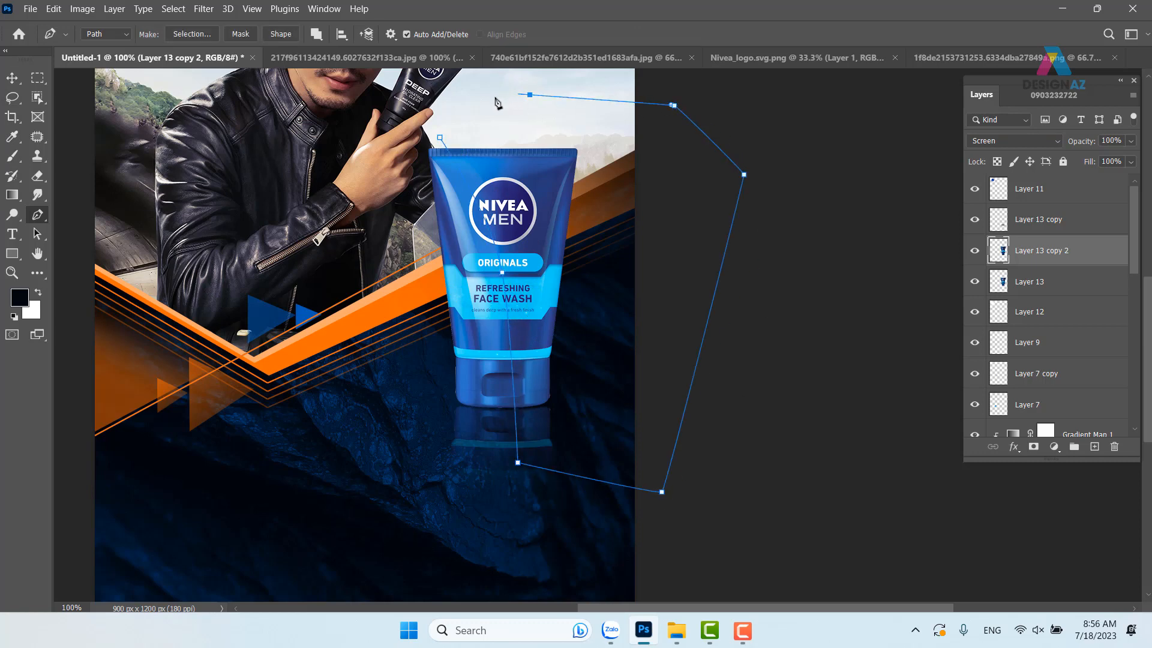
{"action": "left_click", "coordinate": [440, 138]}
{"action": "key", "text": "ctrl+Return"}
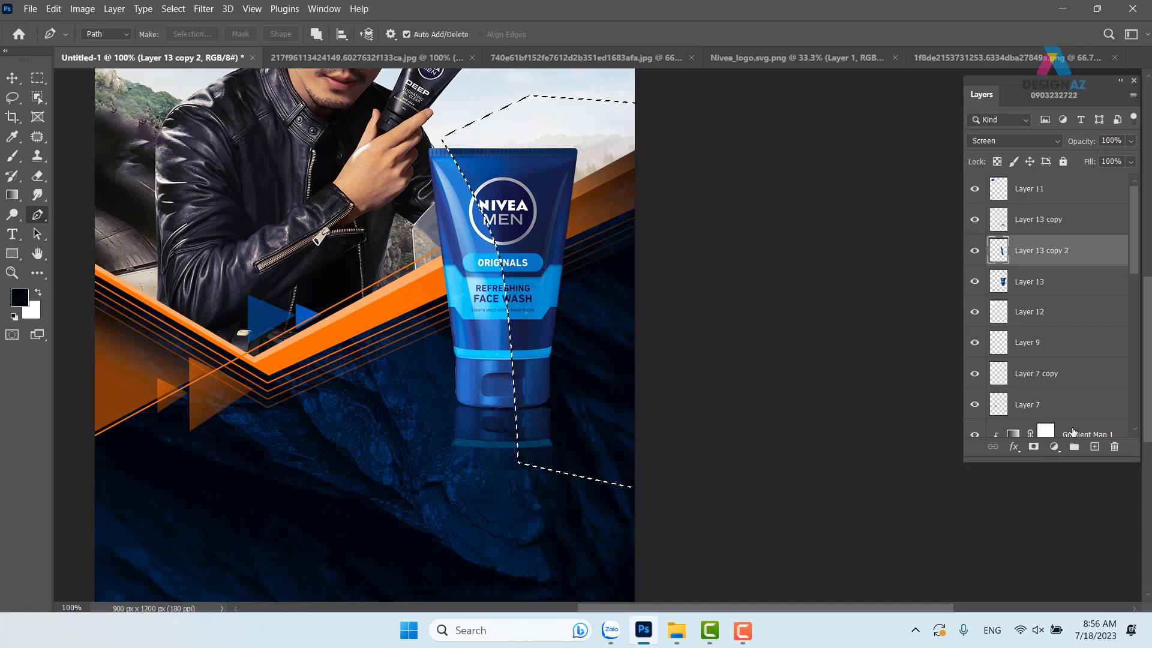
Step: Feather the selection by 30 pixels, clear it from the Screen tube copy to keep only the left side brightened, and deselect
{"action": "key", "text": "ctrl+z"}
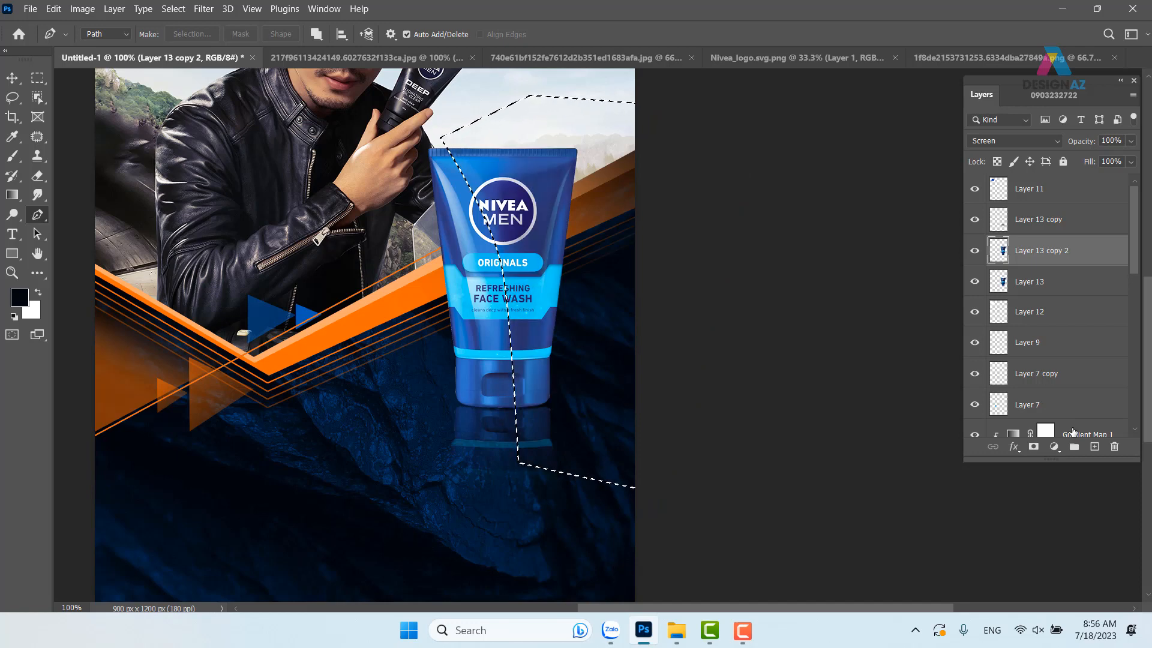
{"action": "key", "text": "shift+F6"}
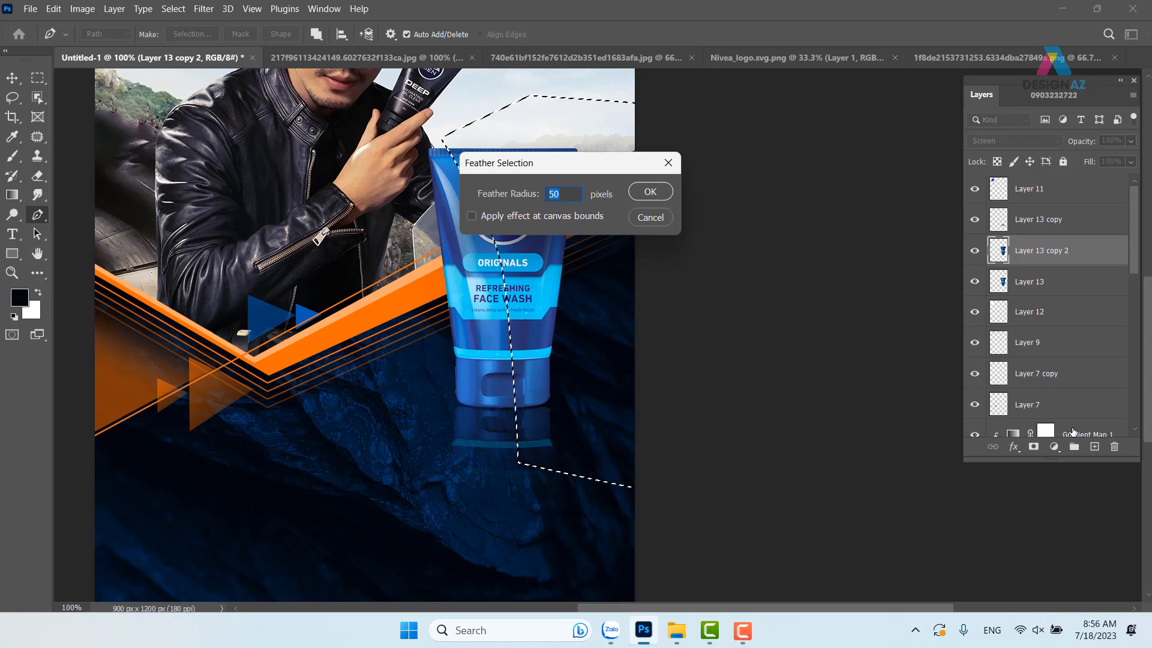
{"action": "type", "text": "30"}
{"action": "key", "text": "Return"}
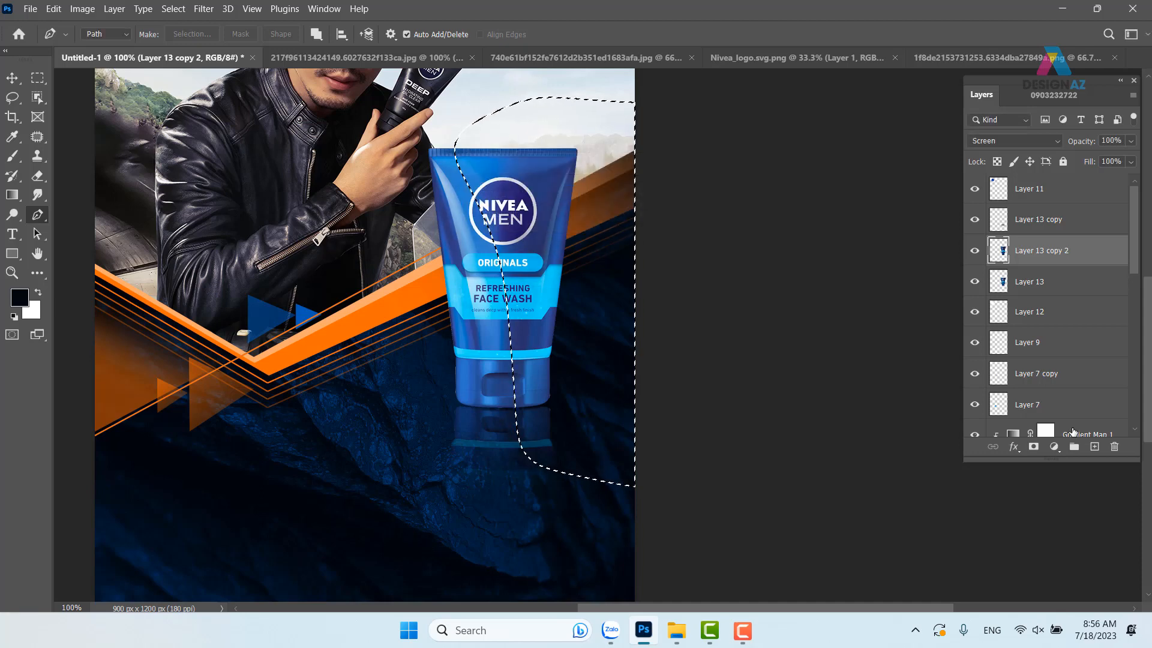
{"action": "key", "text": "Delete"}
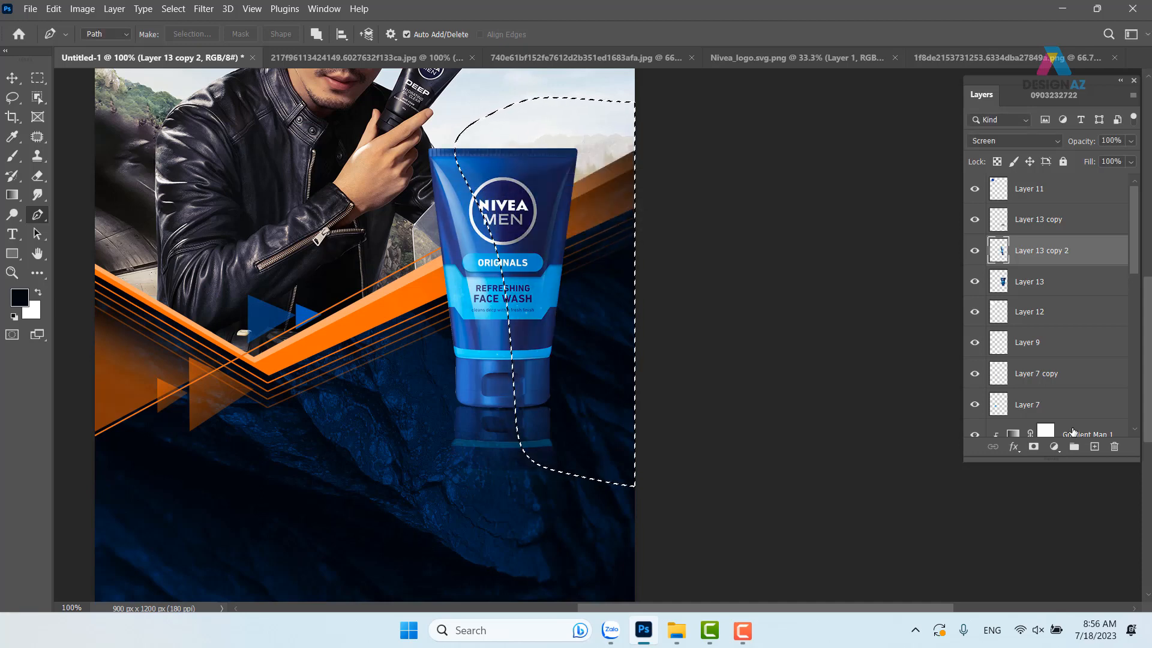
{"action": "key", "text": "ctrl+d"}
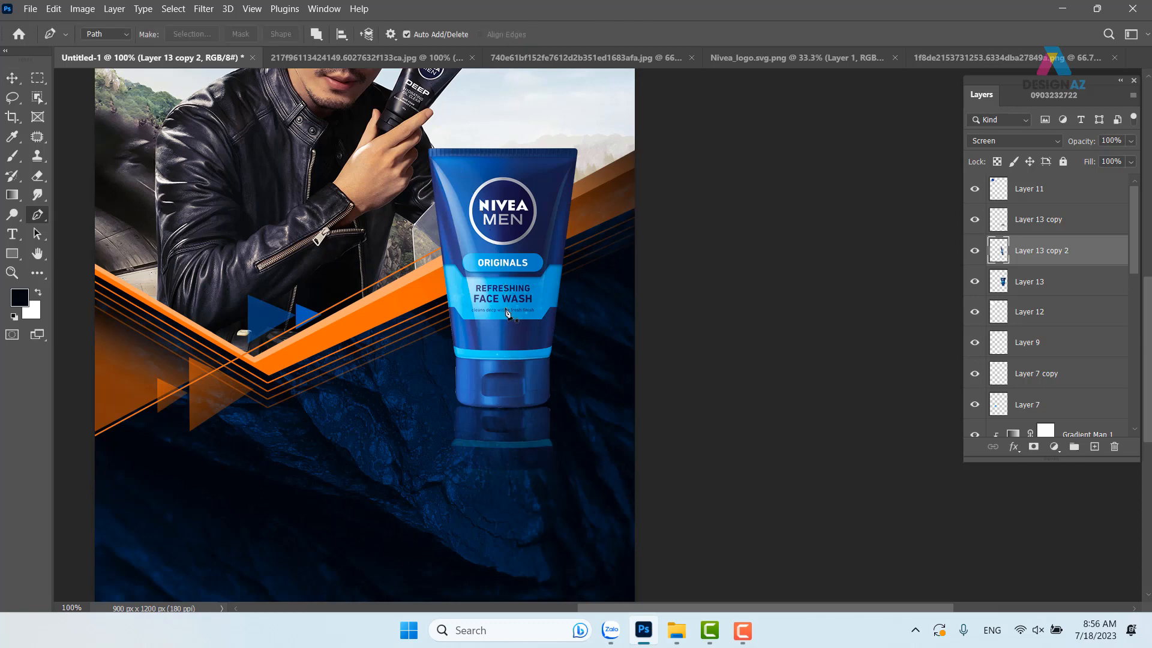
{"action": "left_click", "coordinate": [12, 78]}
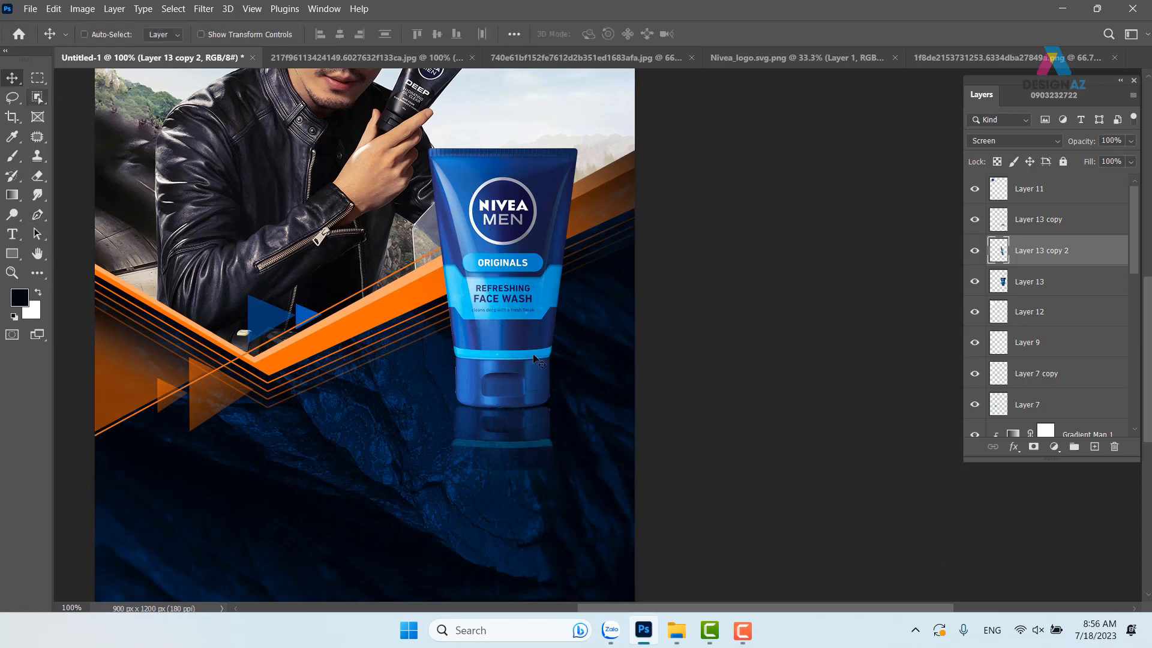
Step: Draw a closed Pen path along the upright tube's left edge and the area beside it, and convert it to a selection
{"action": "left_click_drag", "start_coordinate": [483, 326], "coordinate": [334, 329]}
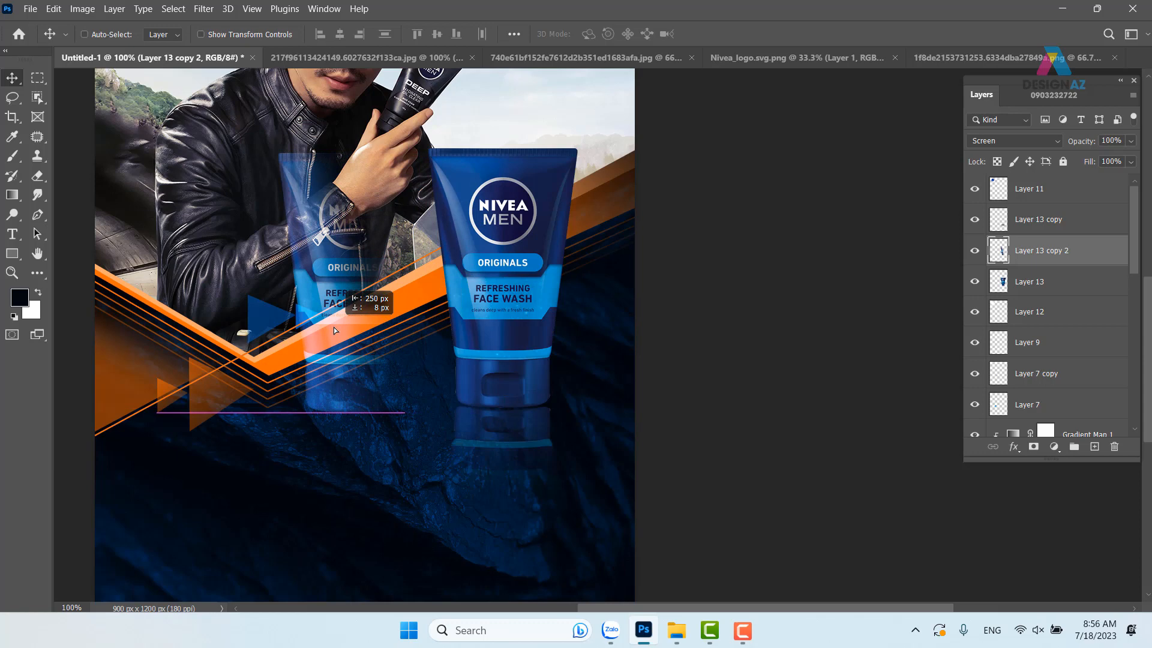
{"action": "key", "text": "ctrl+z"}
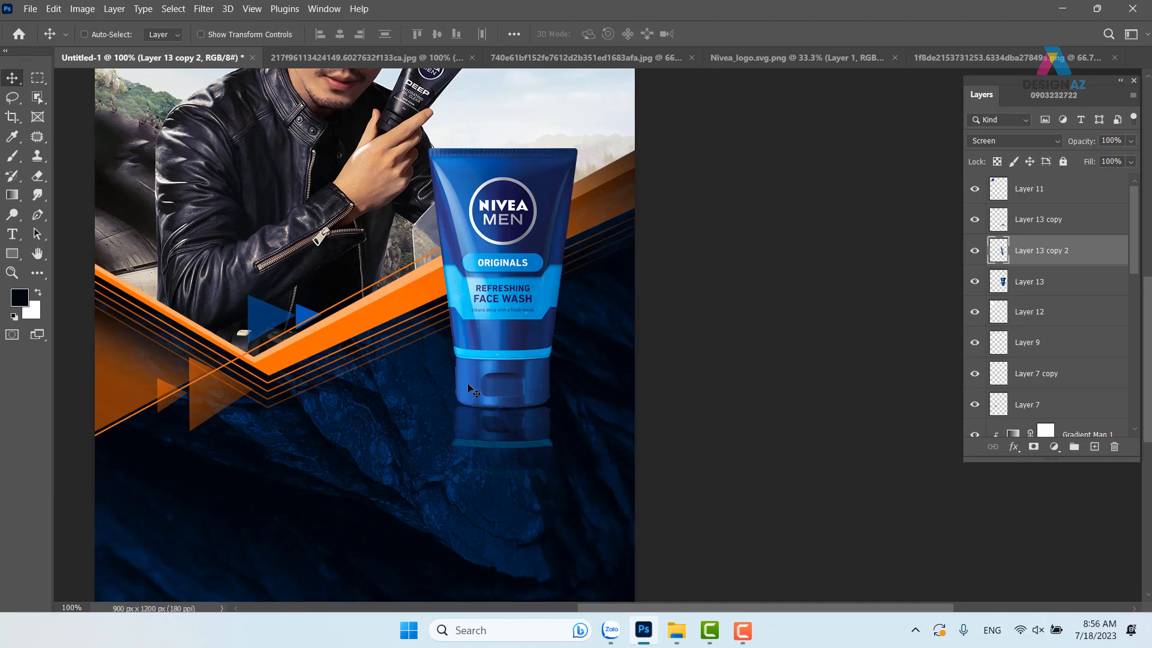
{"action": "key", "text": "p"}
{"action": "left_click", "coordinate": [409, 196]}
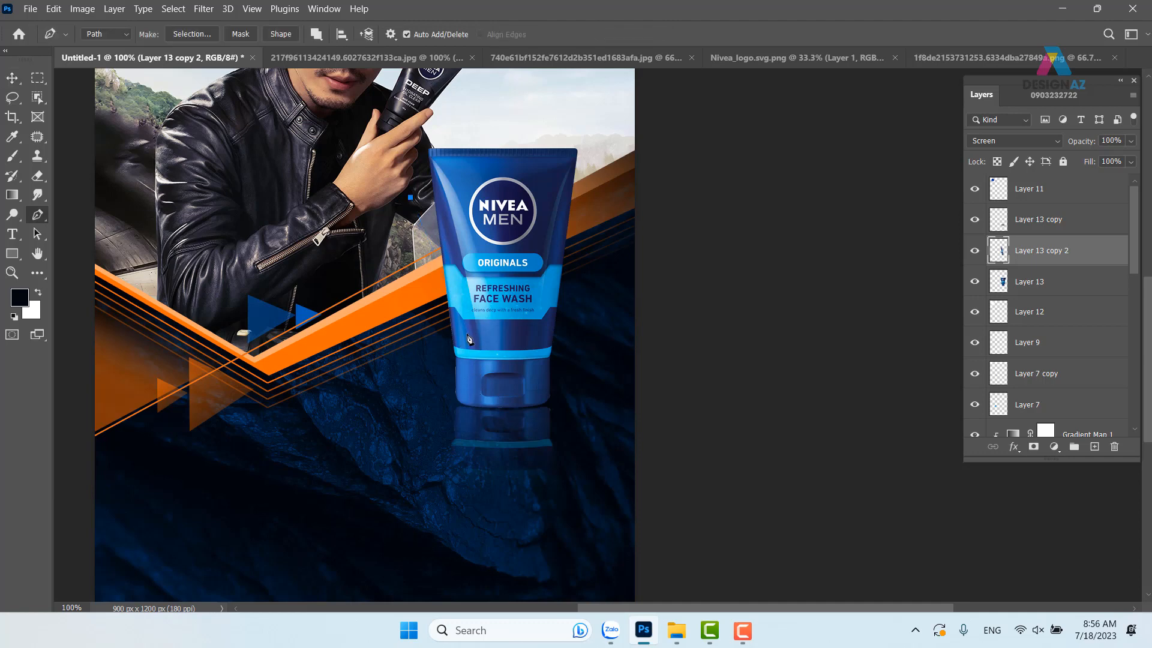
{"action": "left_click_drag", "start_coordinate": [466, 334], "coordinate": [480, 450]}
{"action": "left_click", "coordinate": [486, 478]}
{"action": "left_click", "coordinate": [350, 447]}
{"action": "left_click", "coordinate": [297, 367]}
{"action": "left_click", "coordinate": [325, 239]}
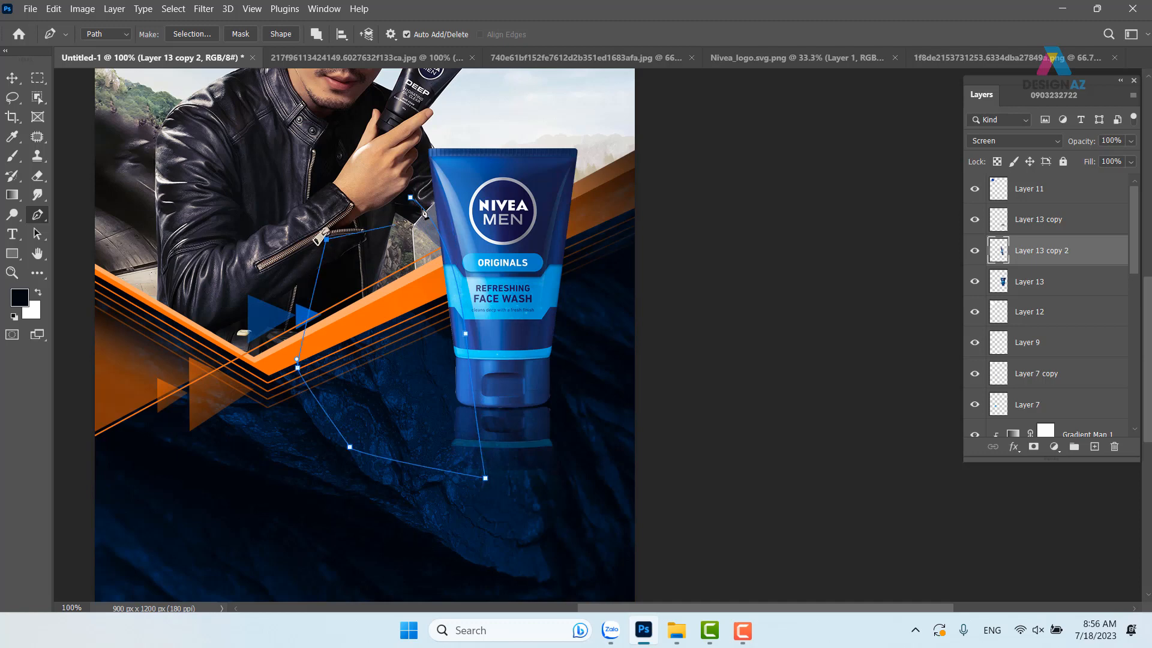
{"action": "key", "text": "ctrl+Return"}
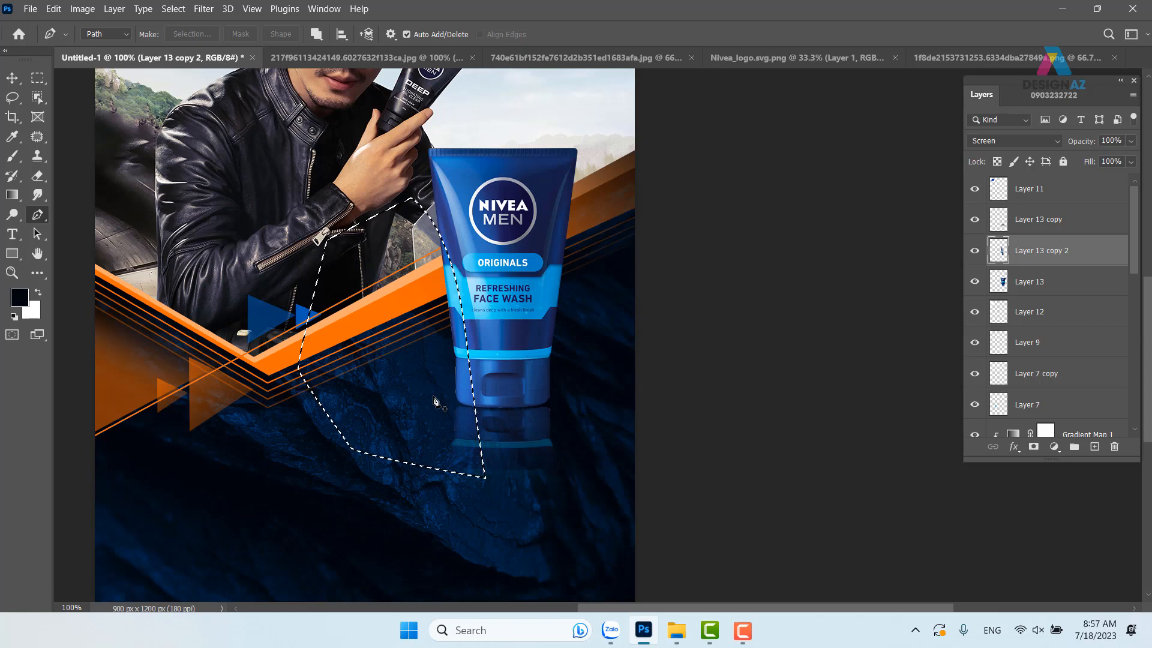
Step: Feather the selection by 20 pixels, clear it from the Screen tube copy to soften its left edge, and deselect
{"action": "key", "text": "shift+F6"}
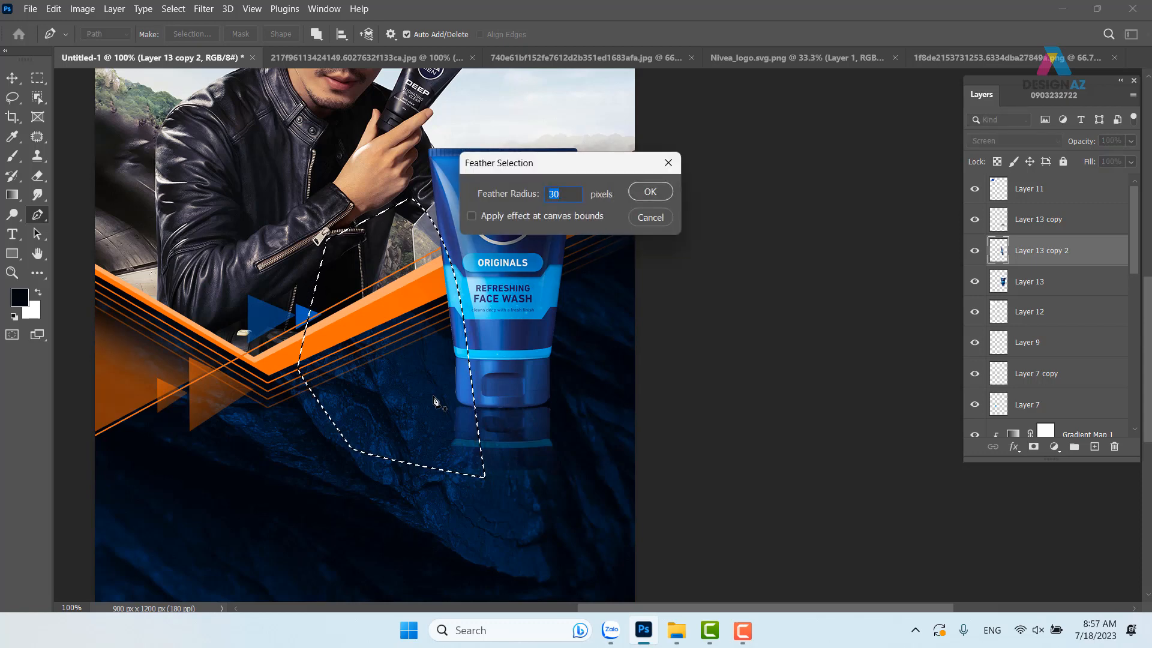
{"action": "type", "text": "20"}
{"action": "key", "text": "Return"}
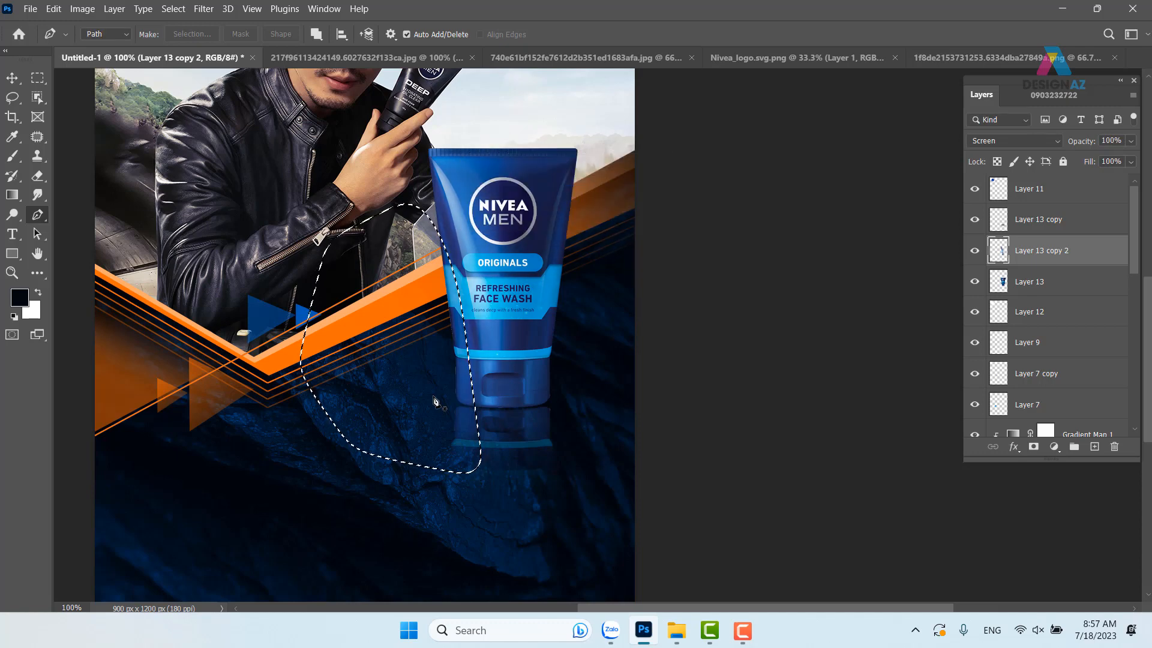
{"action": "key", "text": "v"}
{"action": "key", "text": "ctrl+d"}
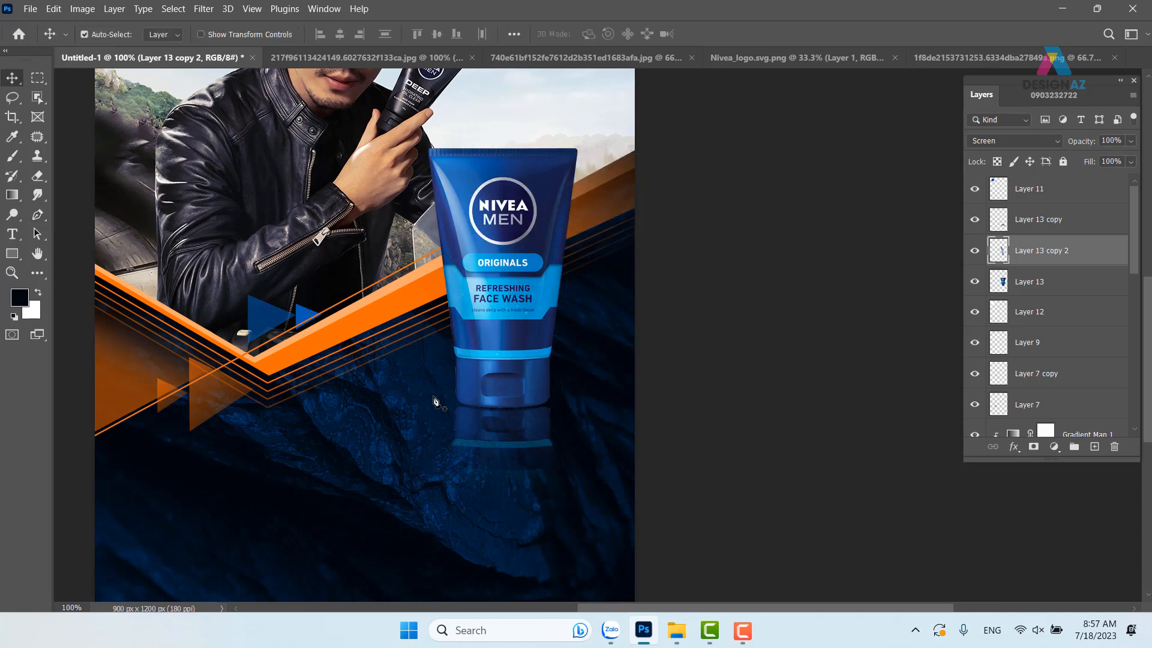
{"action": "right_click", "coordinate": [469, 240]}
{"action": "left_click", "coordinate": [492, 247]}
{"action": "left_click_drag", "start_coordinate": [480, 244], "coordinate": [490, 192]}
{"action": "key", "text": "ctrl+z"}
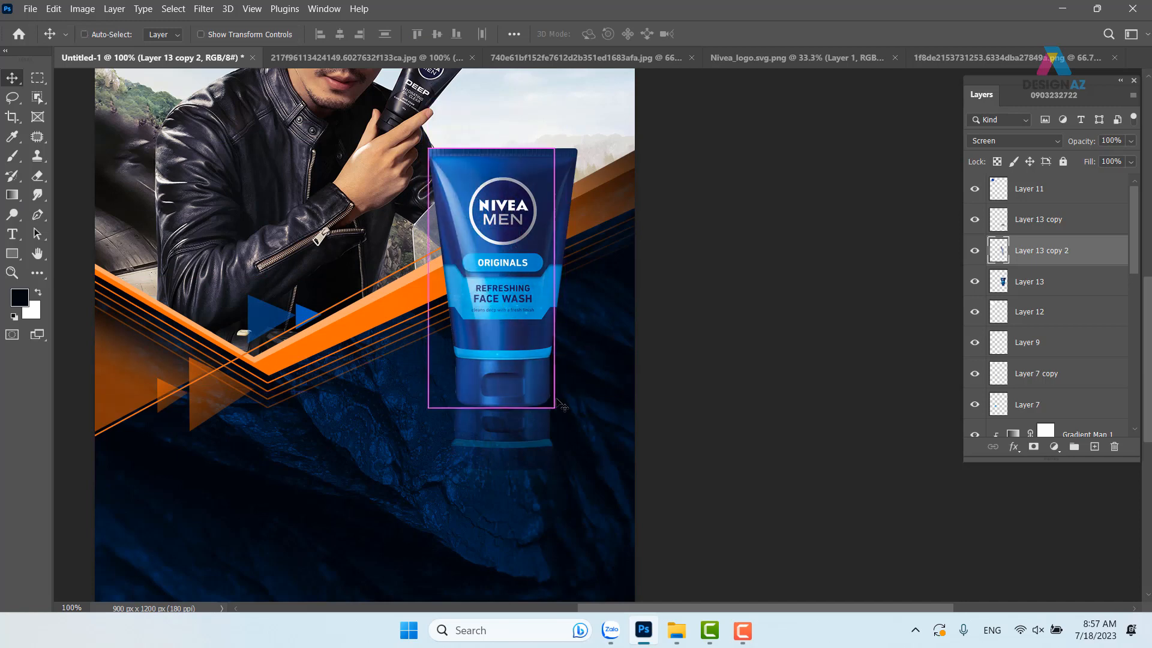
Step: Duplicate the Screen highlight layer, Layer 13 copy 2, in place to strengthen the tube's highlight
{"action": "left_click_drag", "start_coordinate": [566, 427], "coordinate": [580, 449]}
{"action": "key", "text": "ctrl"}
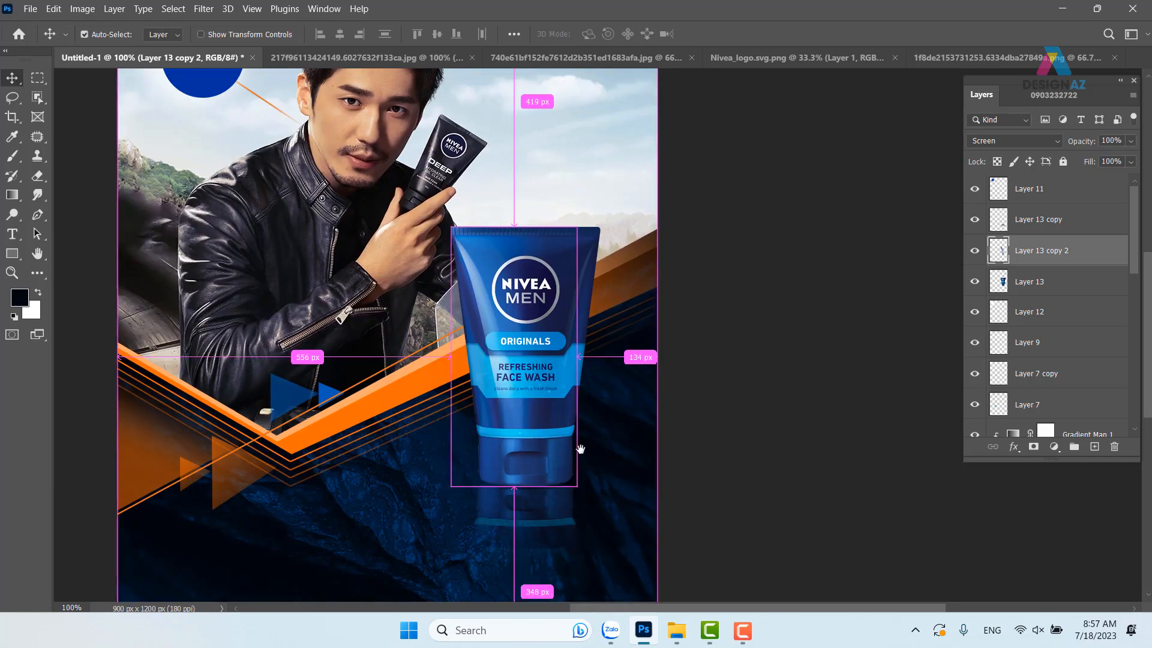
{"action": "key", "text": "ctrl+j"}
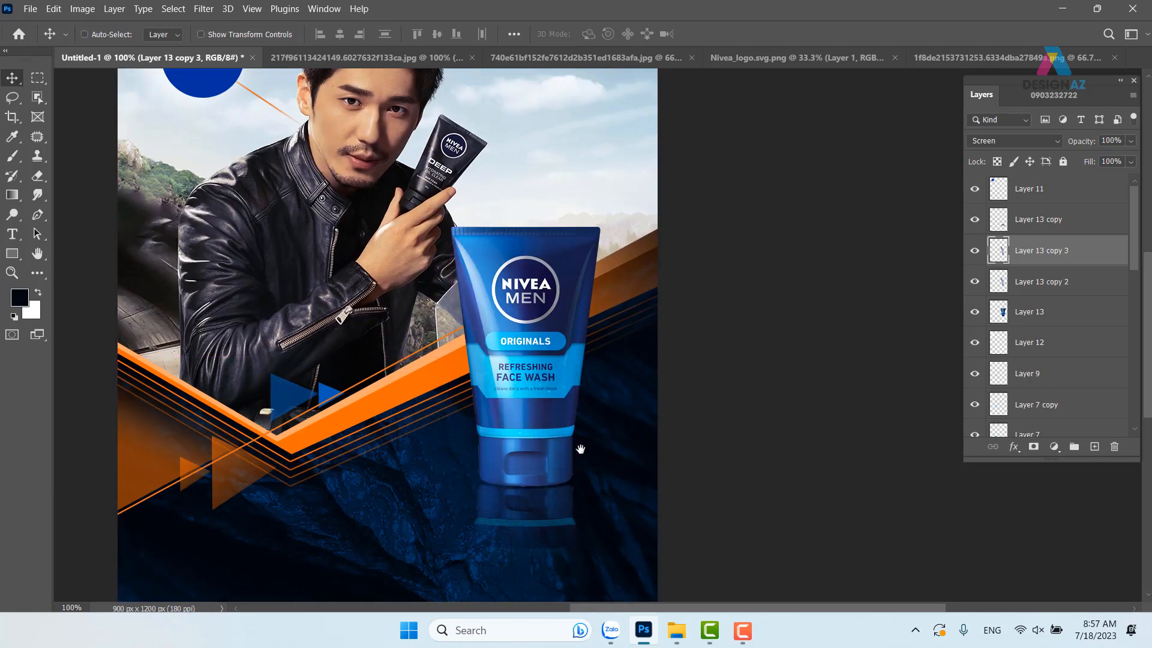
{"action": "key", "text": "ctrl+minus"}
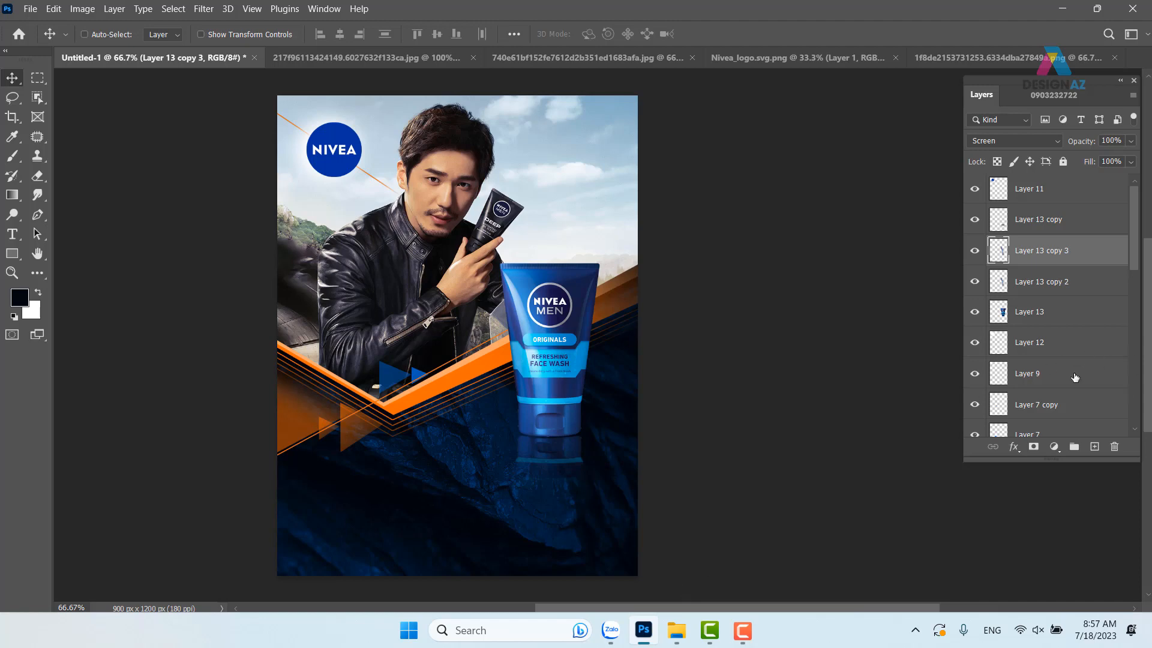
Step: Merge the upright tube's Layer 13 with its two Screen highlight copies into a single layer
{"action": "left_click", "coordinate": [1038, 230]}
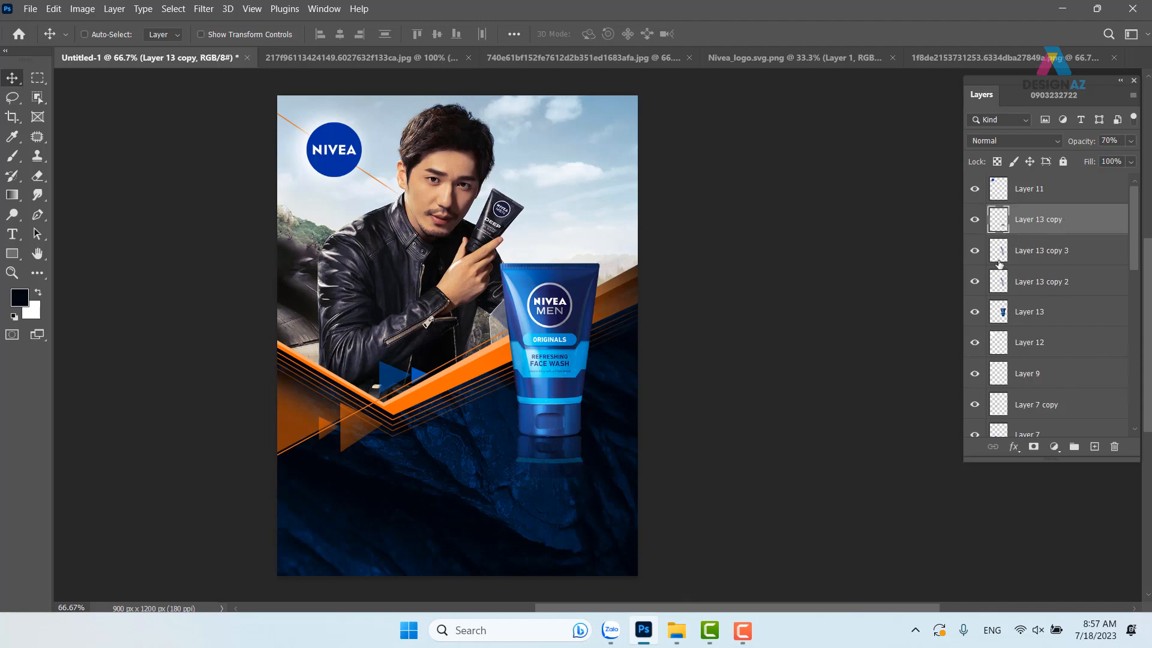
{"action": "left_click", "coordinate": [1063, 252]}
{"action": "left_click", "coordinate": [1073, 280]}
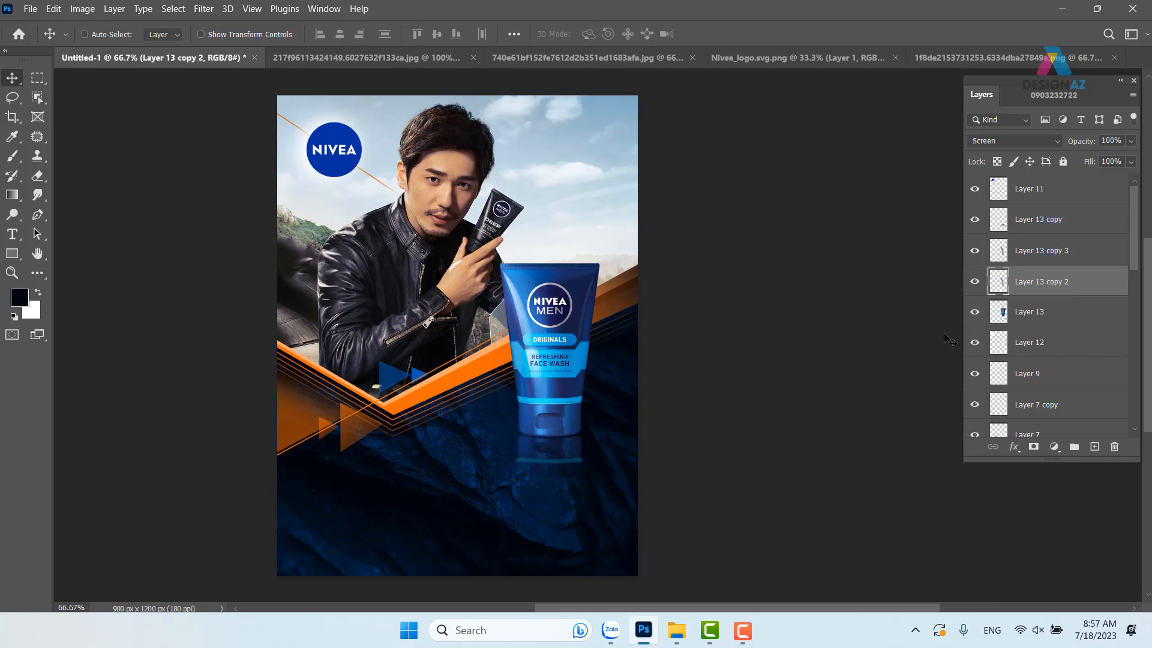
{"action": "left_click", "coordinate": [1059, 313]}
{"action": "left_click", "coordinate": [1062, 283], "text": "ctrl"}
{"action": "left_click", "coordinate": [1060, 259], "text": "ctrl"}
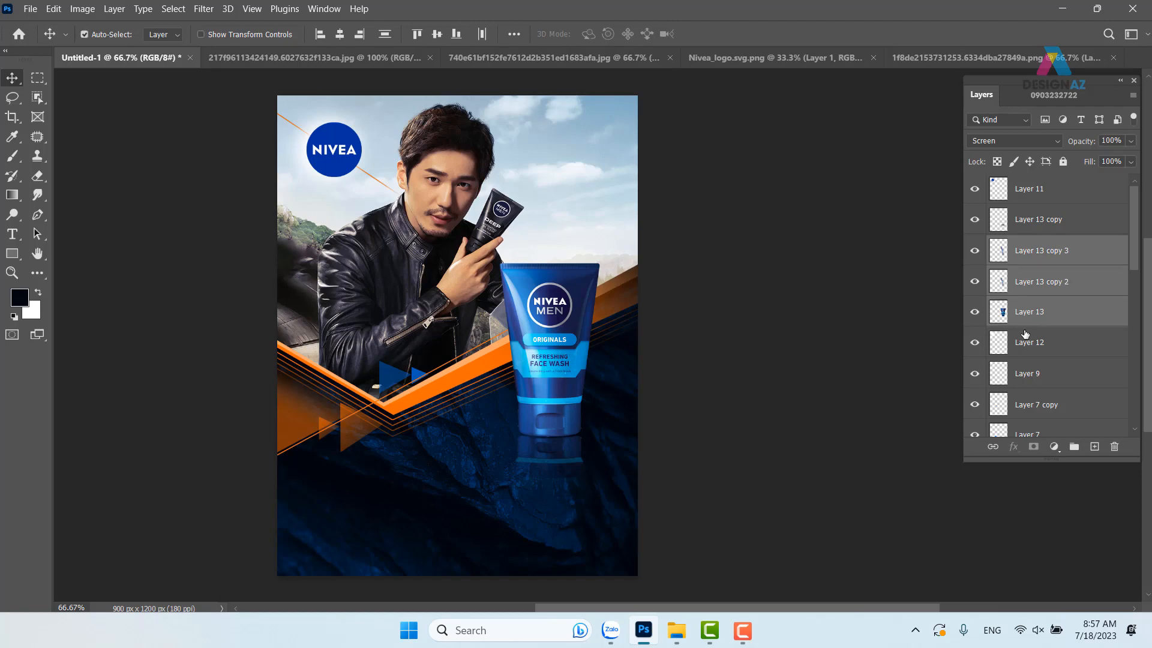
{"action": "key", "text": "ctrl+e"}
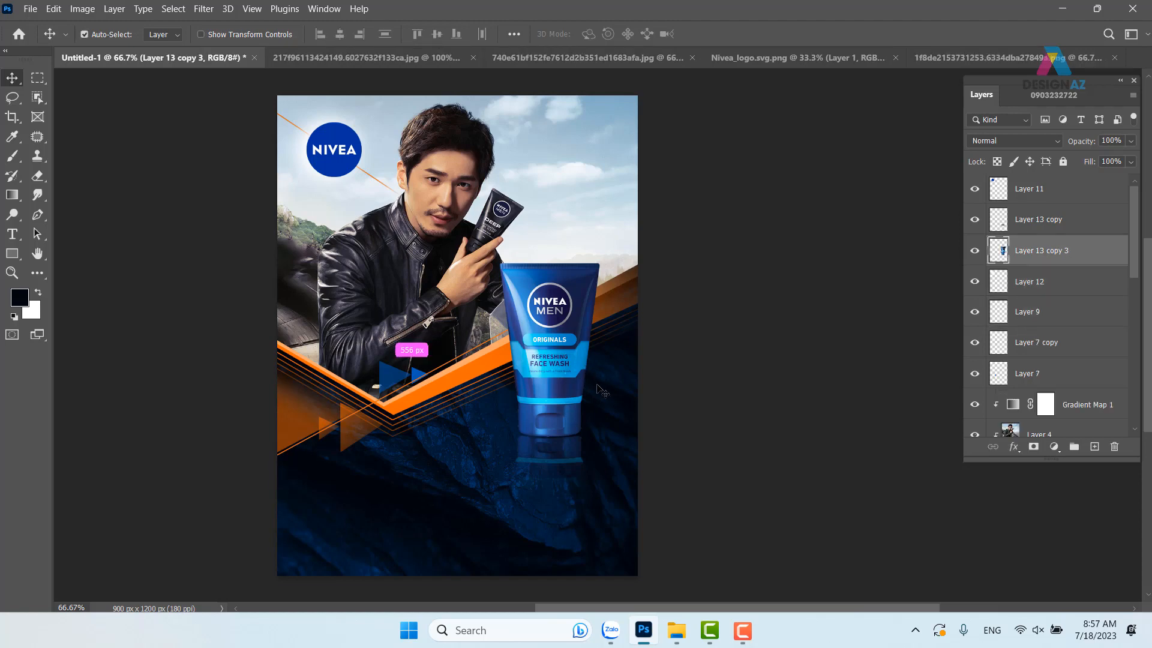
Step: Duplicate the merged tube layer in place, set the copy's blend mode to Soft Light, and compare the tube with and without it
{"action": "key", "text": "ctrl+plus"}
{"action": "left_click_drag", "start_coordinate": [604, 376], "coordinate": [616, 307]}
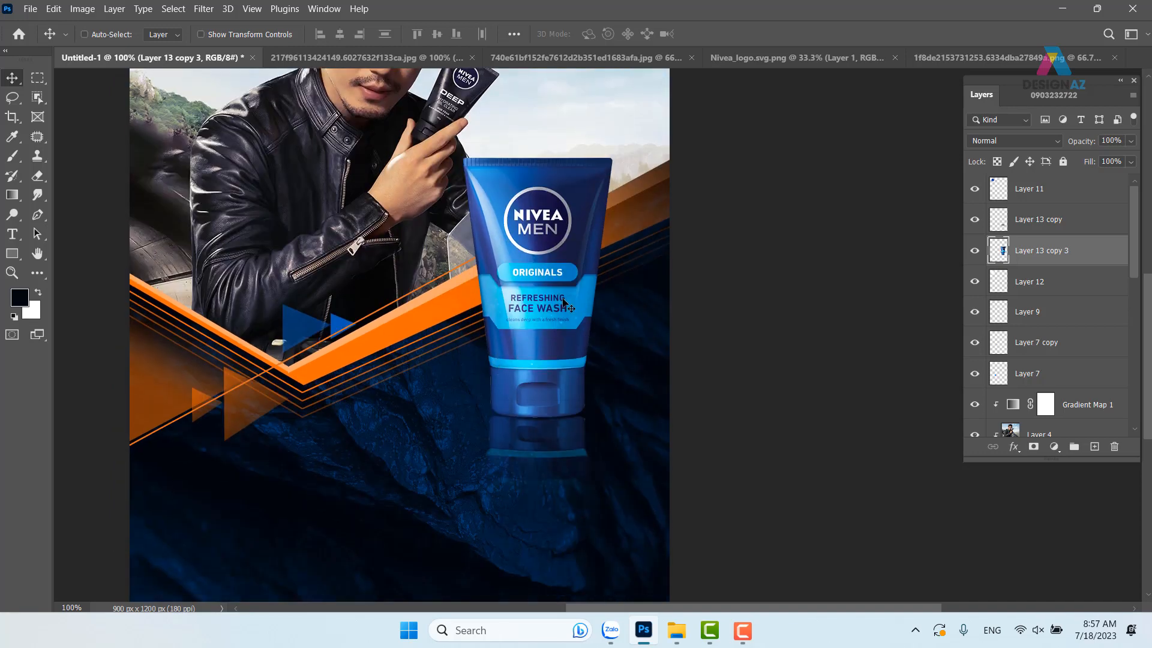
{"action": "left_click_drag", "start_coordinate": [538, 290], "coordinate": [573, 313]}
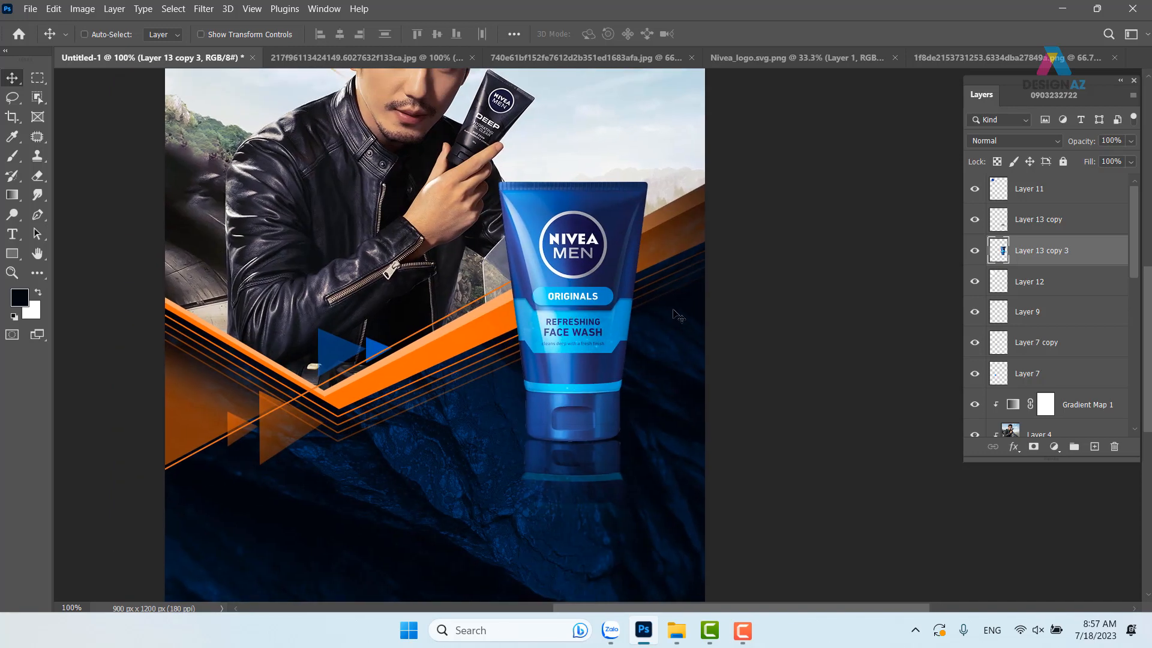
{"action": "key", "text": "ctrl+j"}
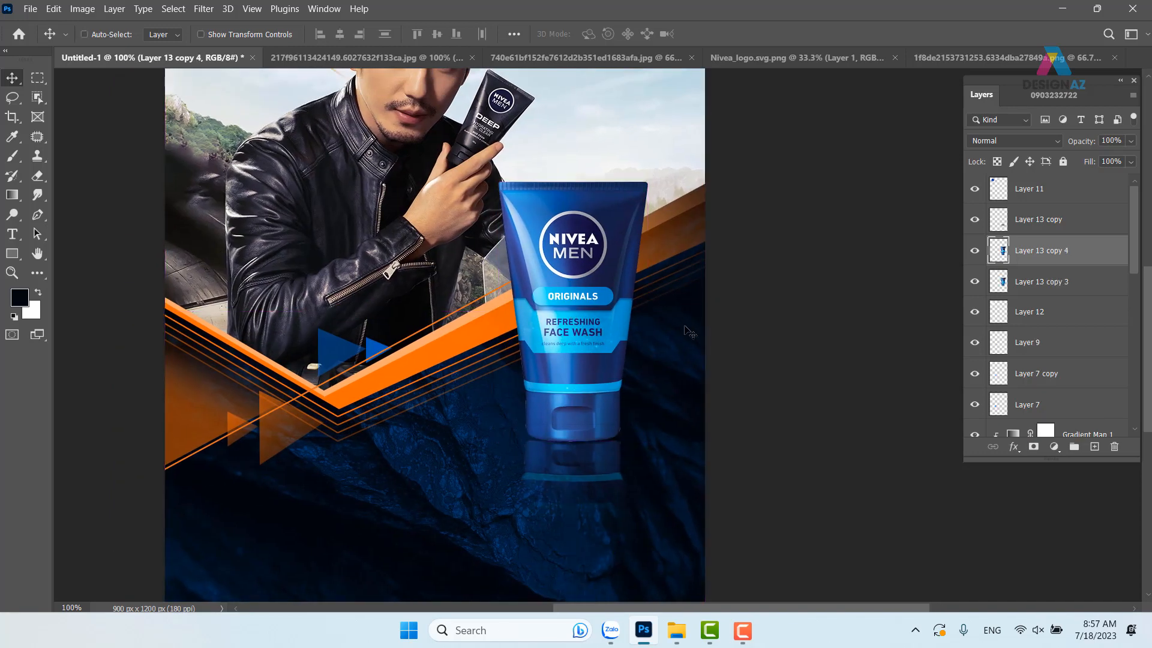
{"action": "left_click_drag", "start_coordinate": [605, 366], "coordinate": [495, 420]}
{"action": "key", "text": "ctrl+z"}
{"action": "left_click", "coordinate": [1019, 140]}
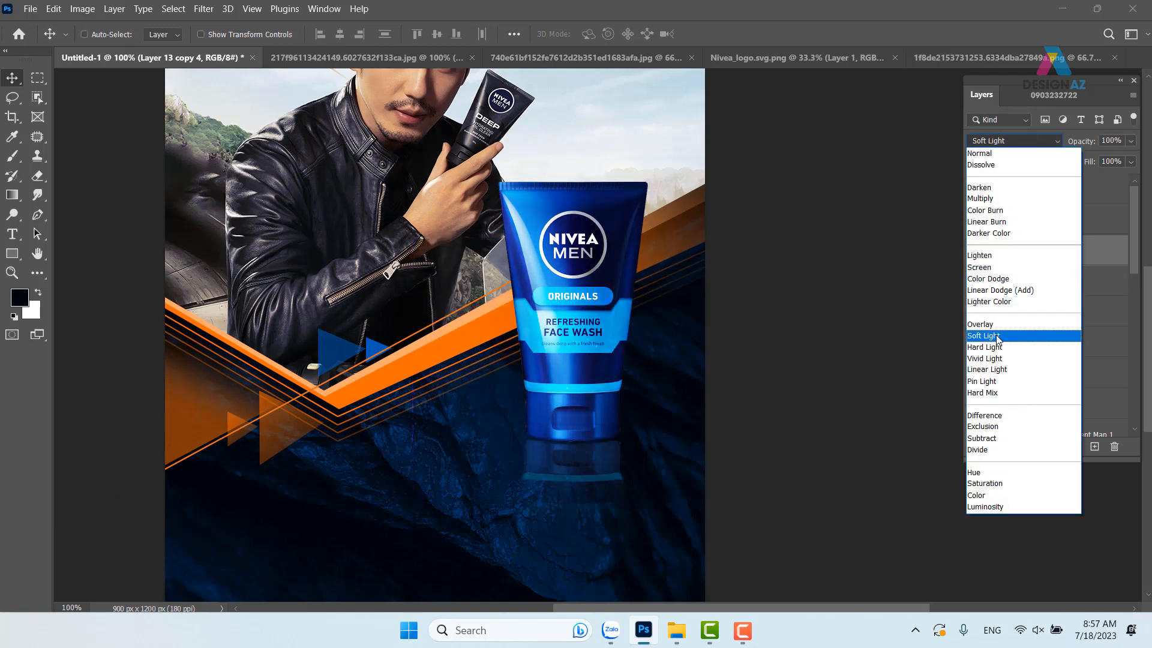
{"action": "left_click", "coordinate": [998, 335]}
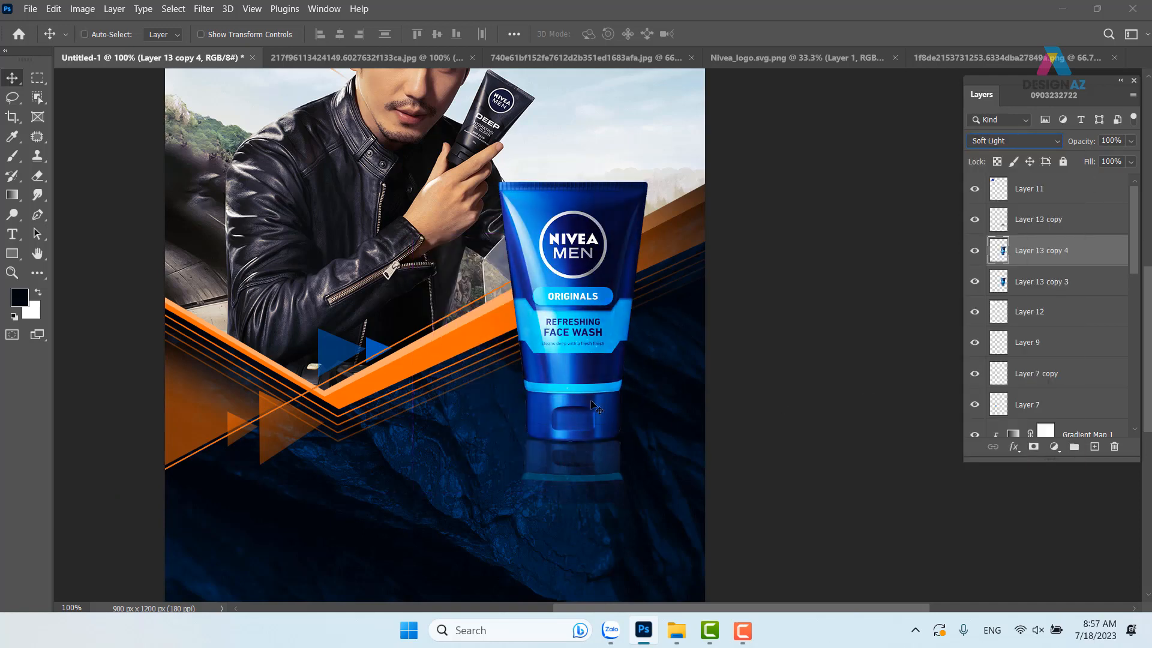
{"action": "left_click", "coordinate": [976, 253]}
{"action": "left_click", "coordinate": [976, 253]}
Step: Load the upright tube's outline as a selection and feather it by 30 pixels
{"action": "left_click_drag", "start_coordinate": [684, 288], "coordinate": [781, 304]}
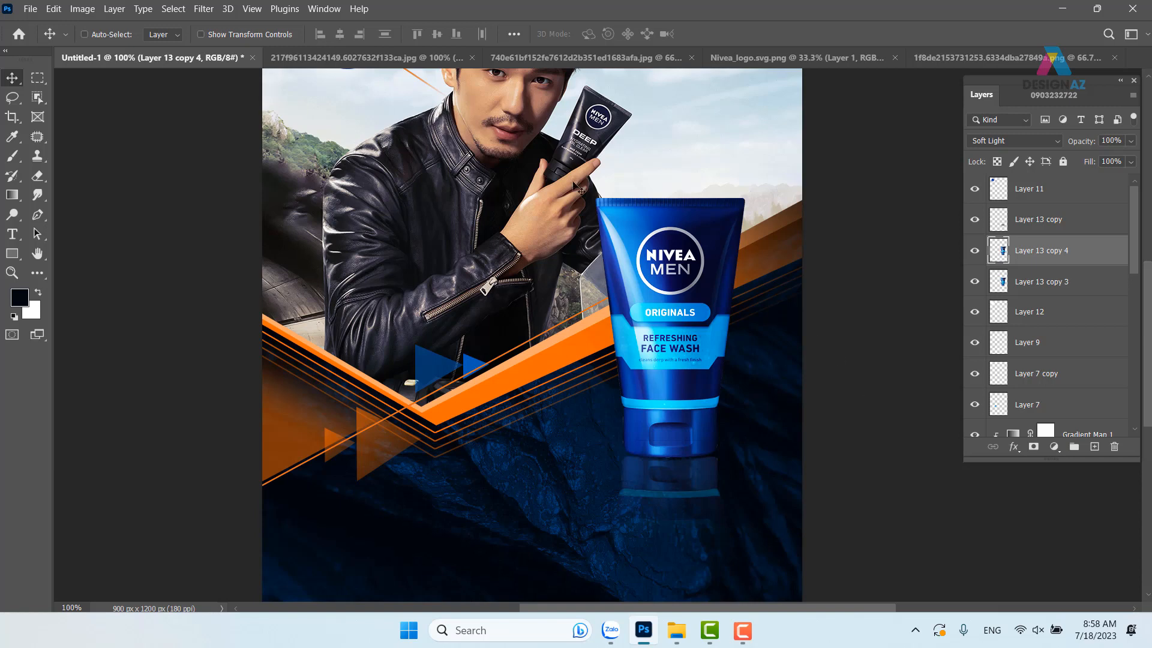
{"action": "left_click", "coordinate": [1004, 258], "text": "ctrl"}
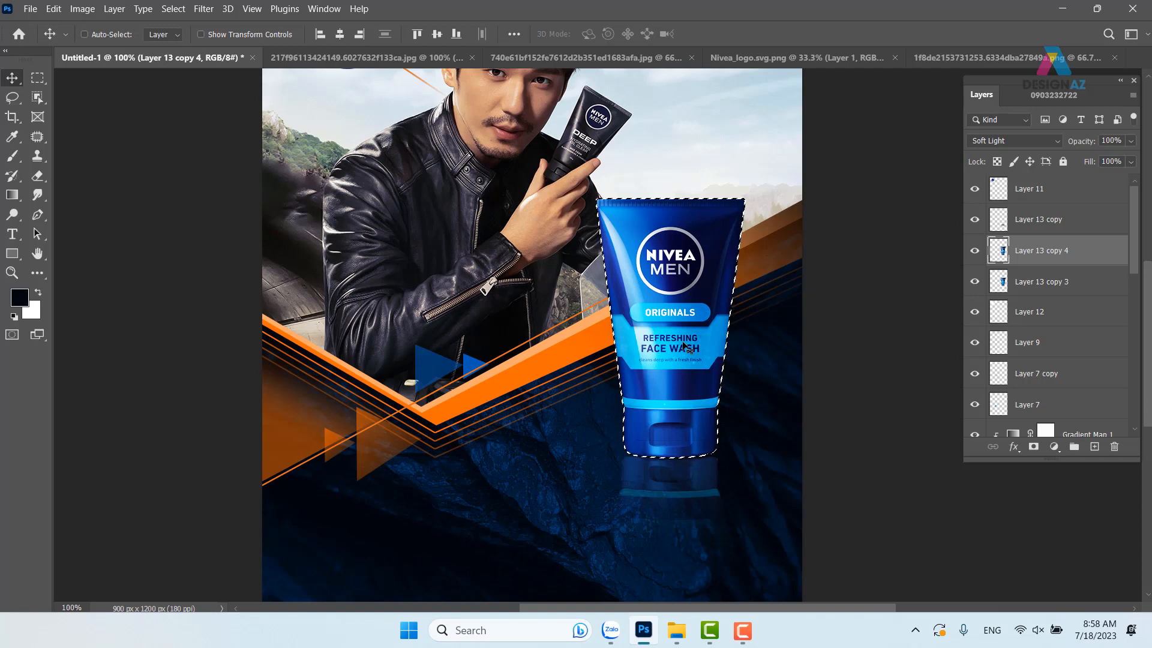
{"action": "key", "text": "shift+F6"}
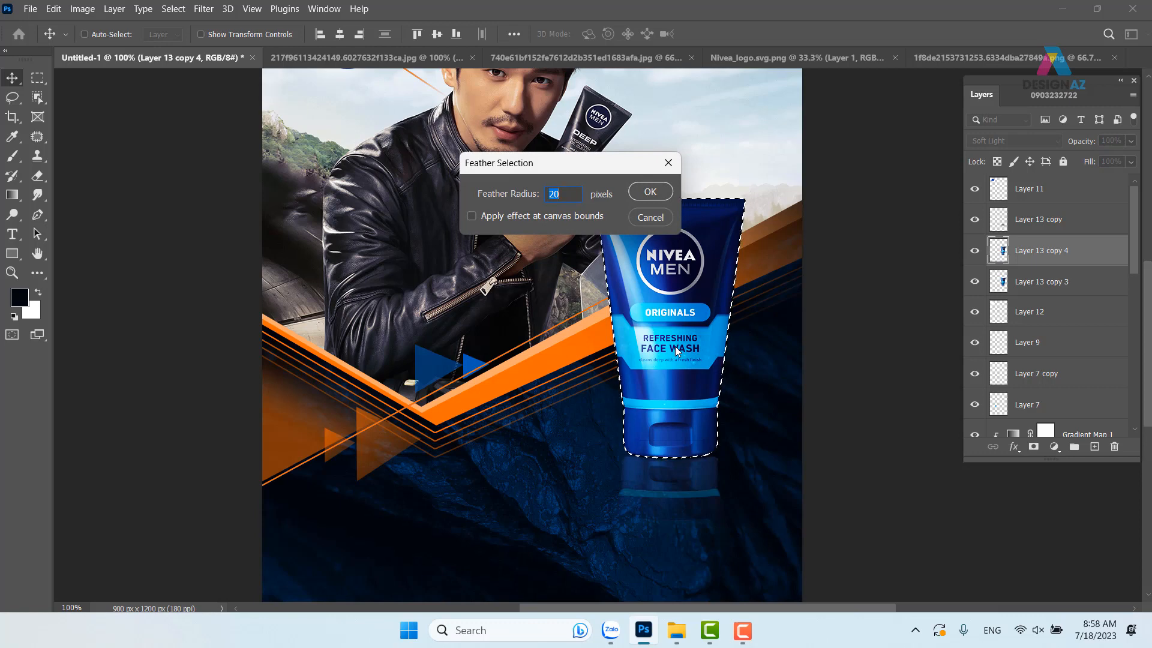
{"action": "type", "text": "30"}
{"action": "key", "text": "Return"}
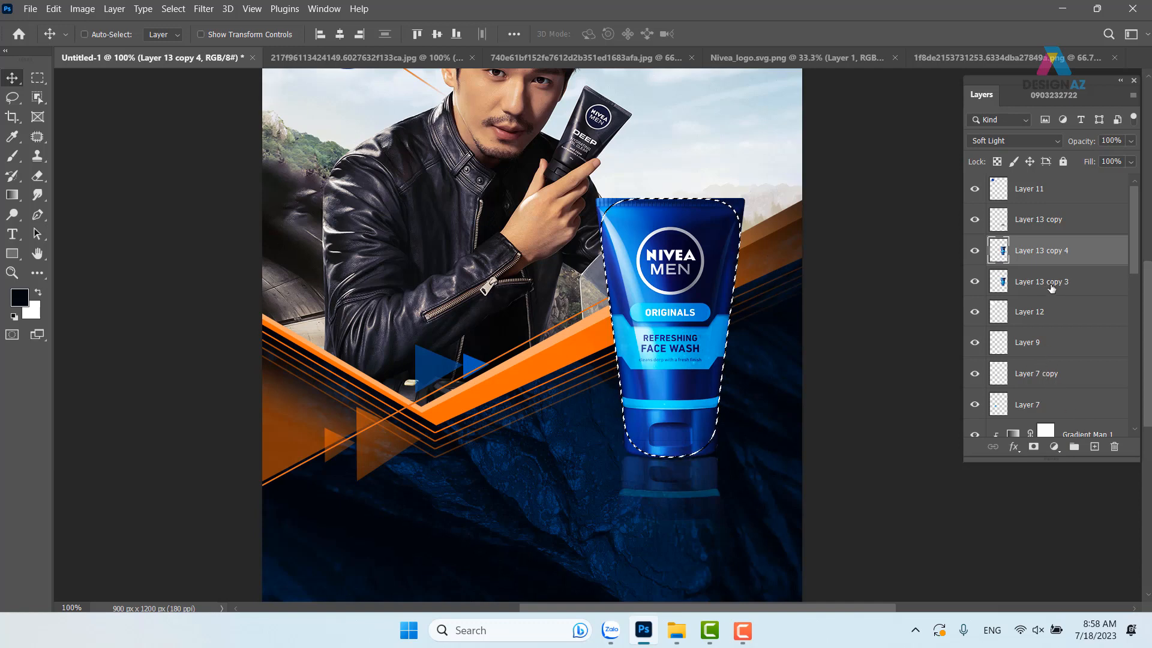
Step: Create a new layer directly below the tube layers, fill the feathered selection repeatedly with white to make a glow, and deselect
{"action": "left_click", "coordinate": [1065, 318]}
{"action": "left_click", "coordinate": [1095, 448]}
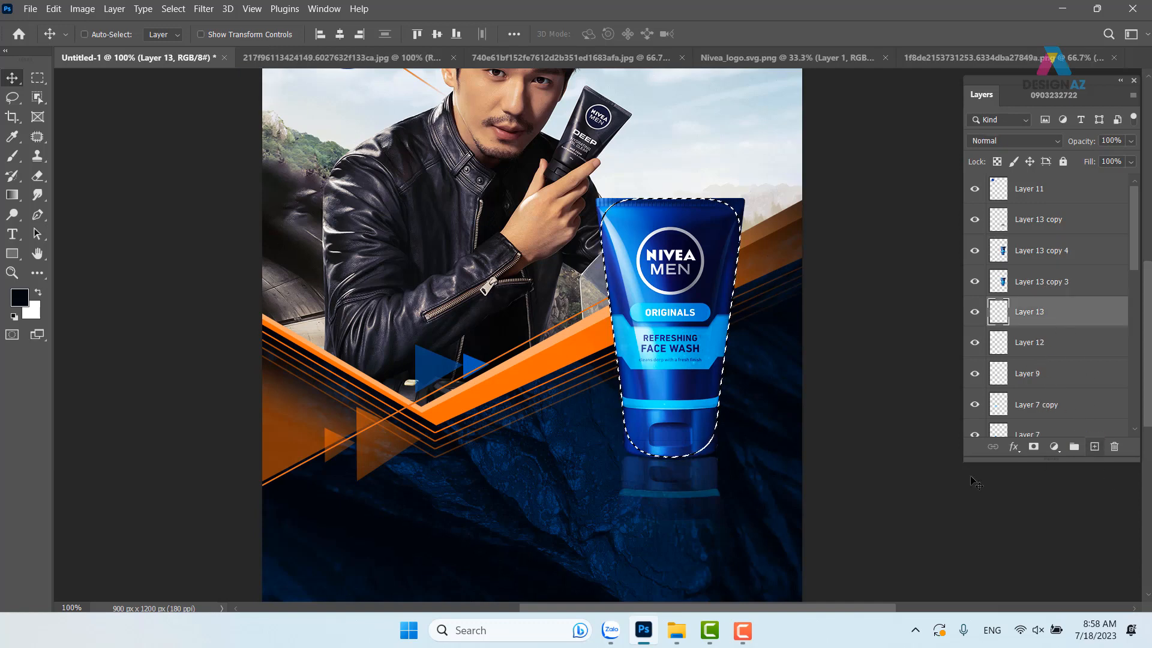
{"action": "key", "text": "ctrl+BackSpace"}
{"action": "key", "text": "ctrl+BackSpace"}
{"action": "key", "text": "ctrl+BackSpace"}
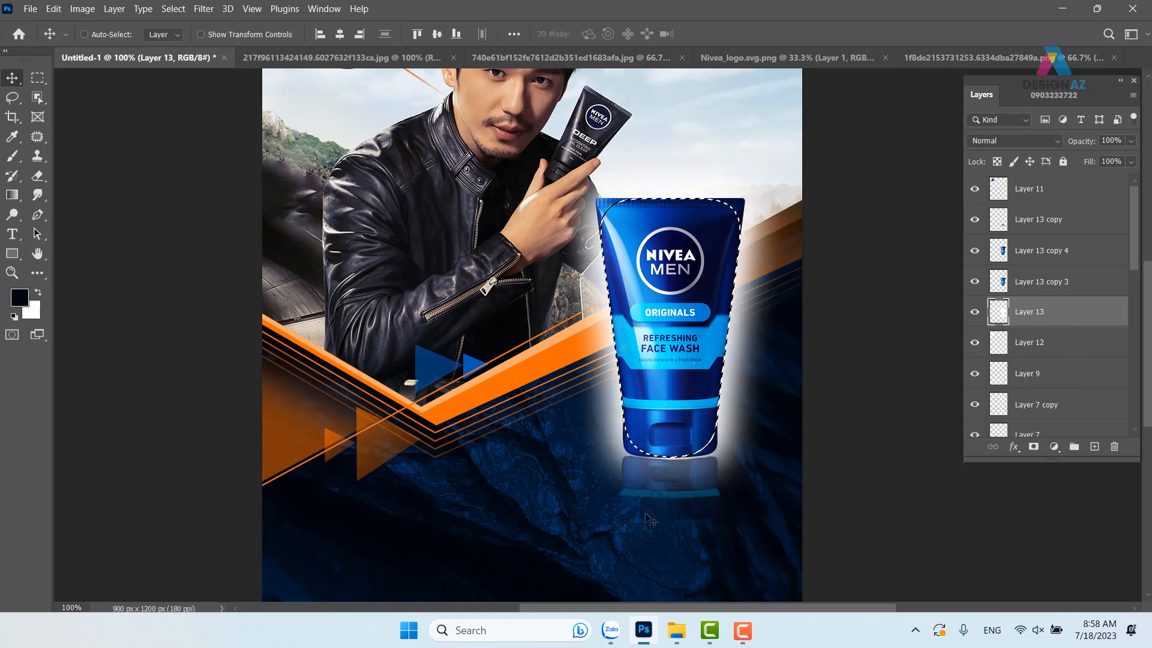
{"action": "key", "text": "ctrl+d"}
{"action": "left_click_drag", "start_coordinate": [600, 364], "coordinate": [511, 386]}
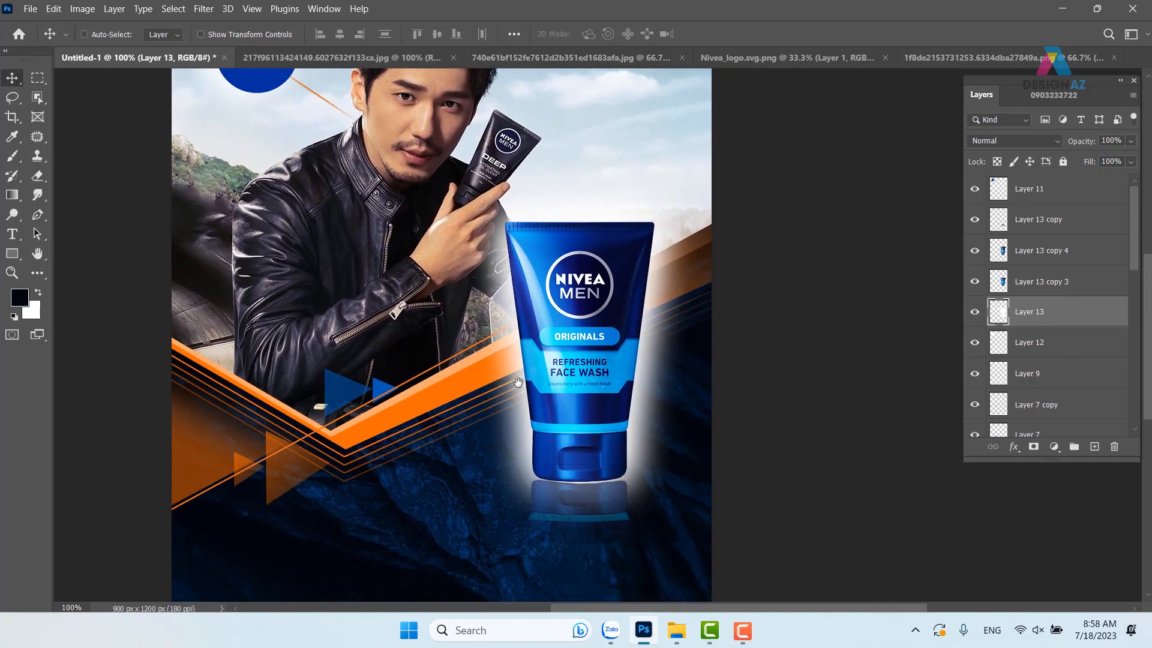
{"action": "left_click_drag", "start_coordinate": [654, 387], "coordinate": [471, 321]}
{"action": "key", "text": "ctrl+z"}
{"action": "left_click_drag", "start_coordinate": [690, 414], "coordinate": [697, 460]}
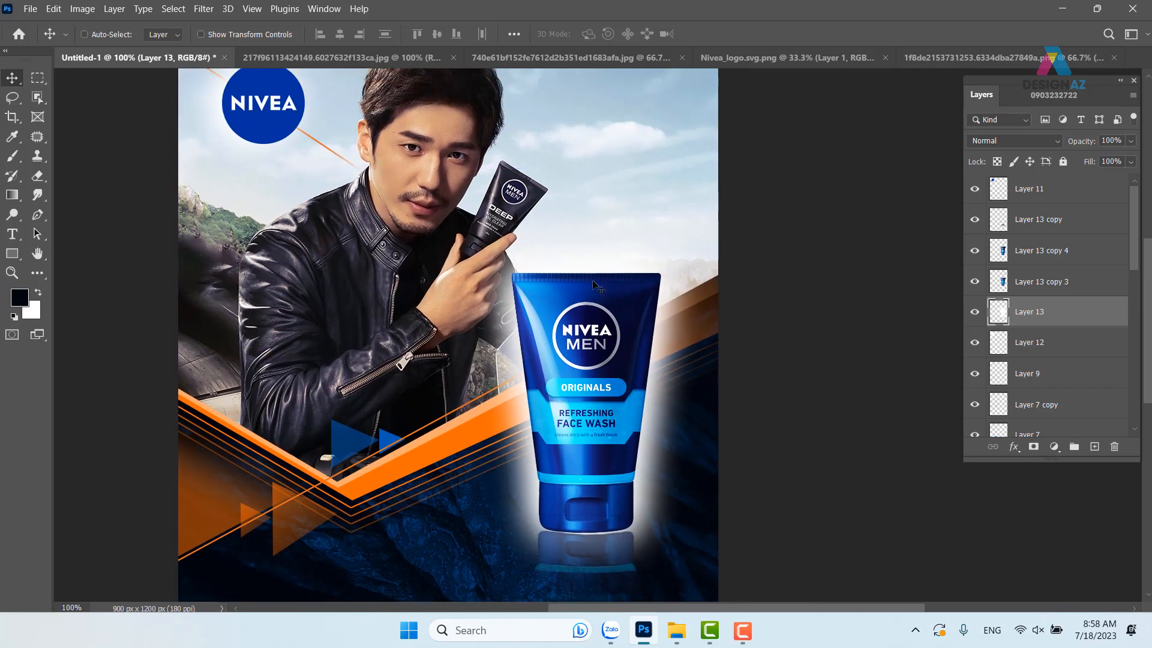
{"action": "left_click_drag", "start_coordinate": [591, 360], "coordinate": [585, 294]}
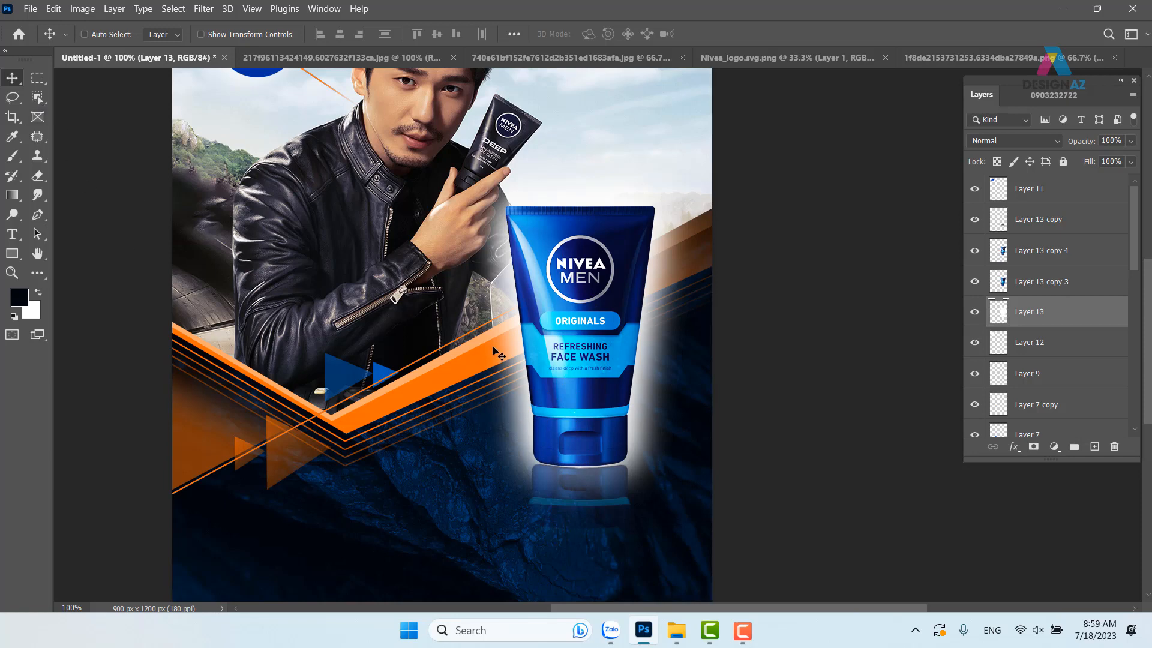
Step: Draw a closed Pen path around the tube's lower half and the dark area below it, and convert it to a selection
{"action": "key", "text": "p"}
{"action": "left_click_drag", "start_coordinate": [379, 460], "coordinate": [431, 445]}
{"action": "left_click_drag", "start_coordinate": [731, 331], "coordinate": [755, 497]}
{"action": "left_click", "coordinate": [379, 511]}
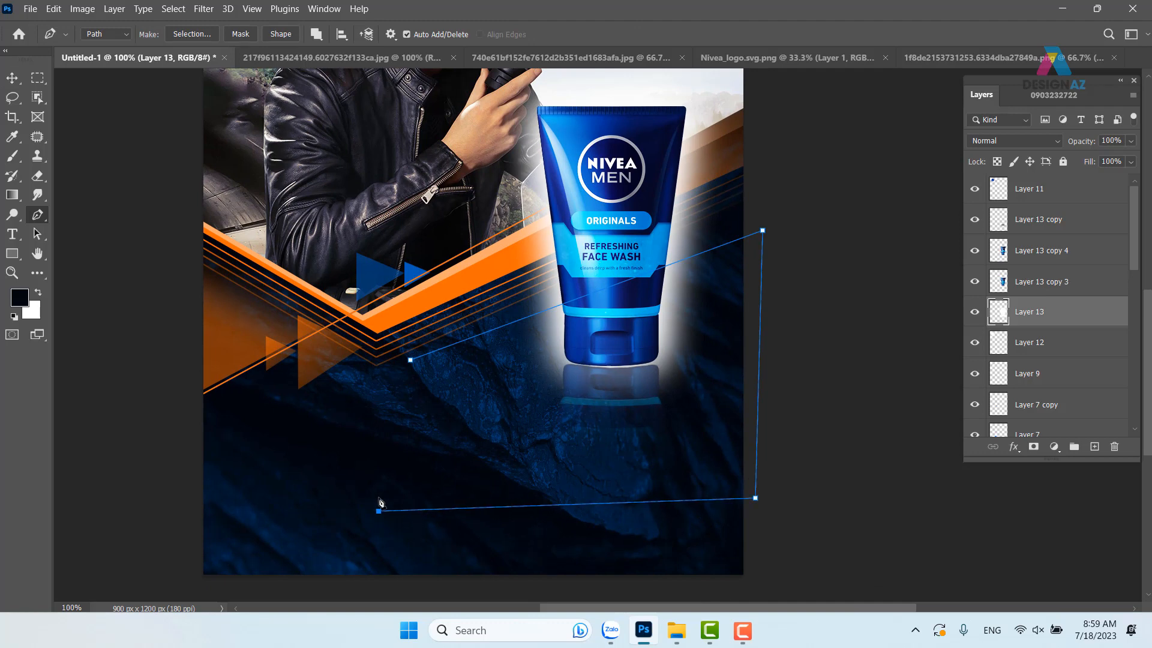
{"action": "left_click", "coordinate": [410, 360]}
{"action": "key", "text": "ctrl+Return"}
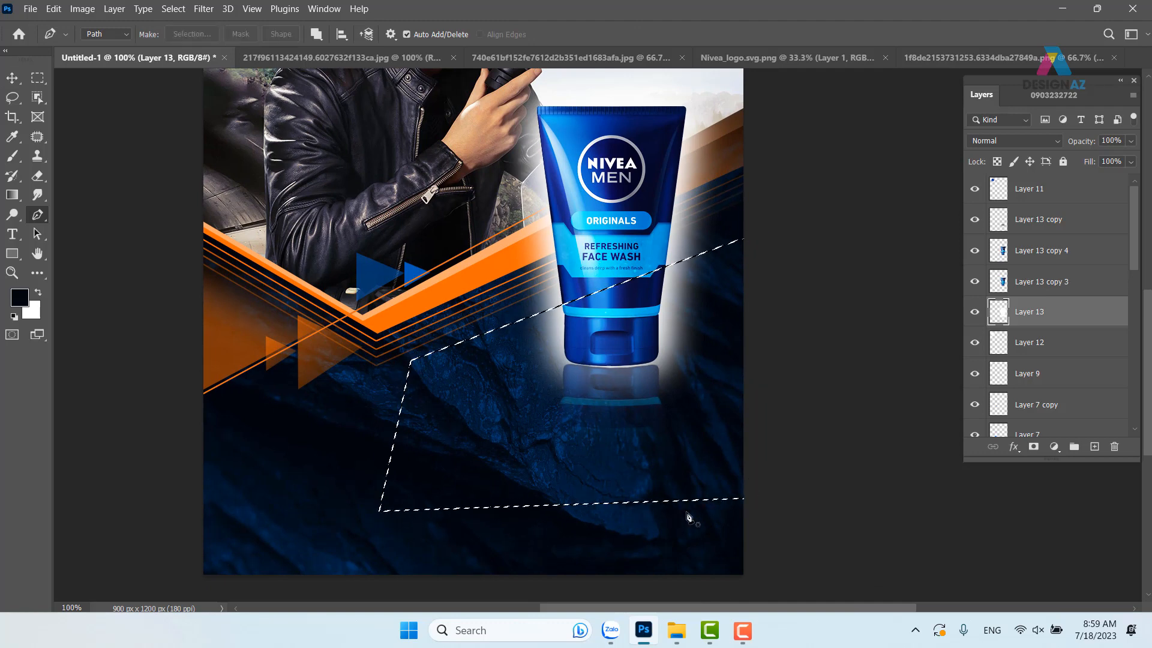
Step: Feather the selection by 50 pixels and clear it from the white glow layer to fade the glow around the tube's lower half
{"action": "key", "text": "shift+F6"}
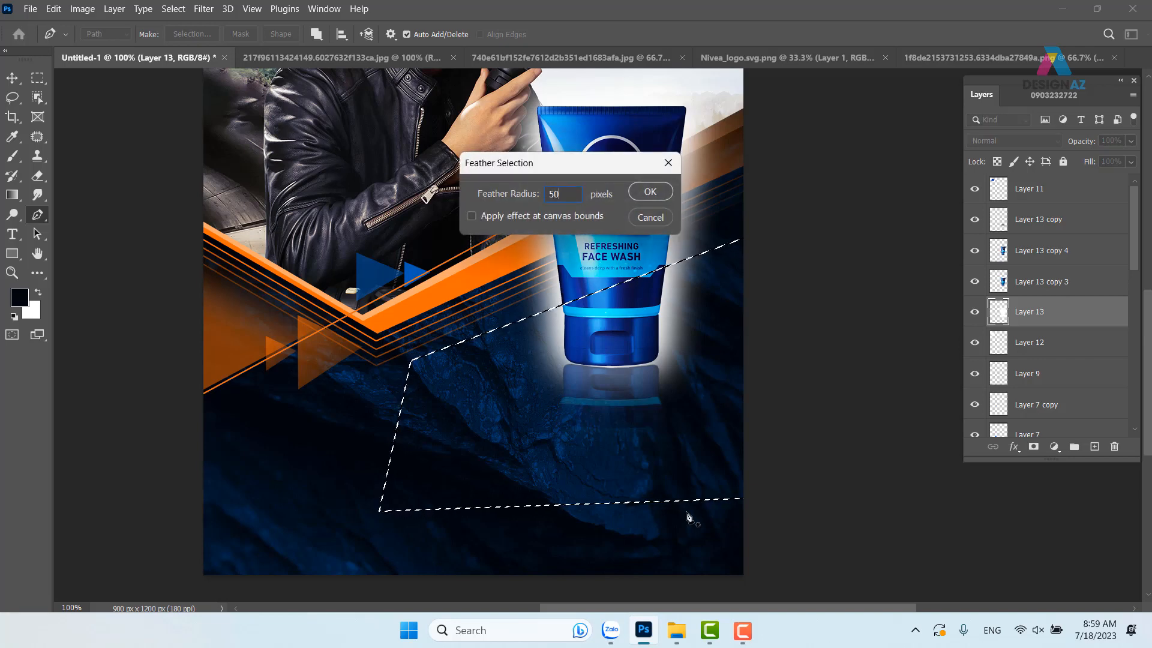
{"action": "key", "text": "Return"}
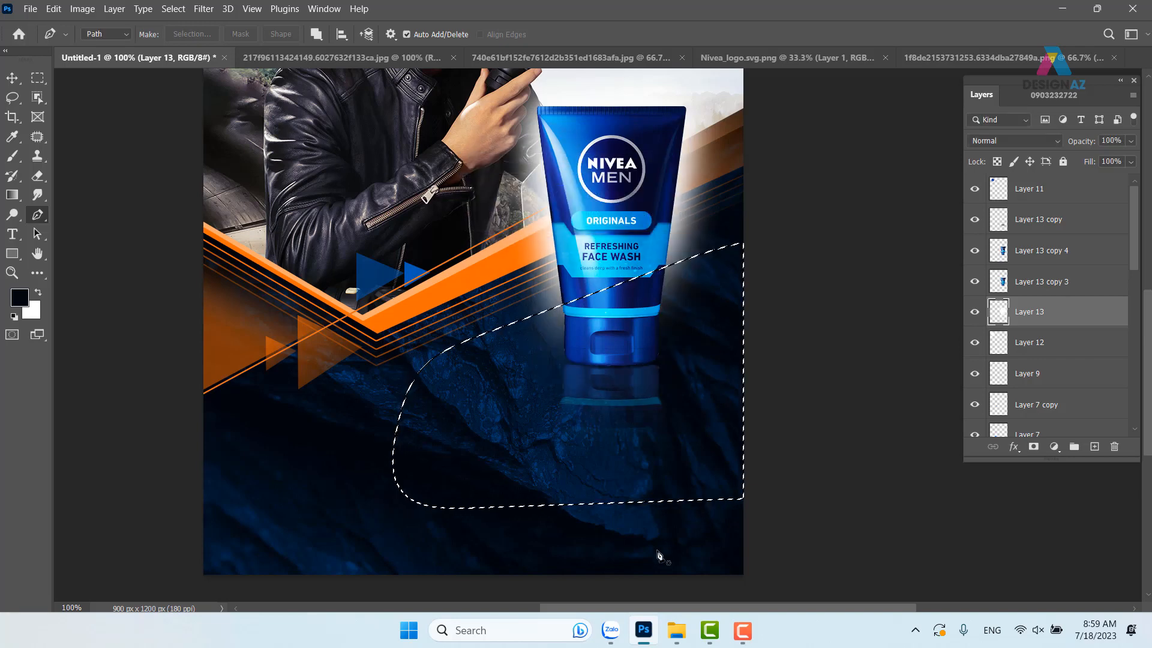
{"action": "key", "text": "v"}
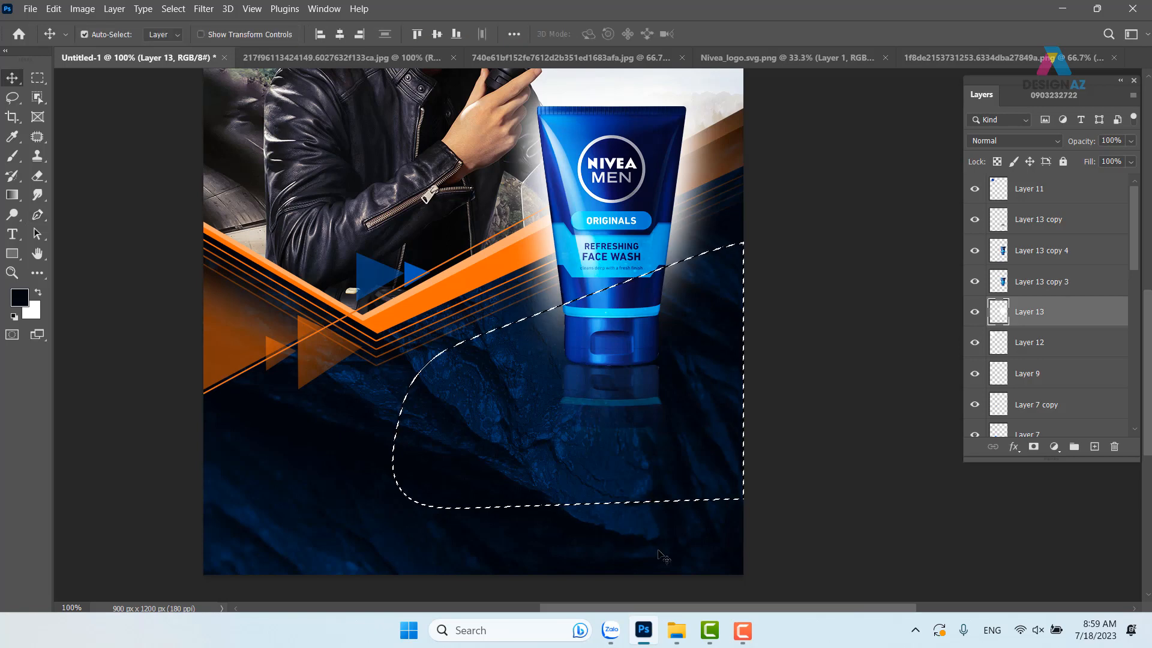
Step: Deselect and set the white glow layer's blend mode to Color Dodge with Transparency Shapes Layer turned off
{"action": "key", "text": "ctrl+d"}
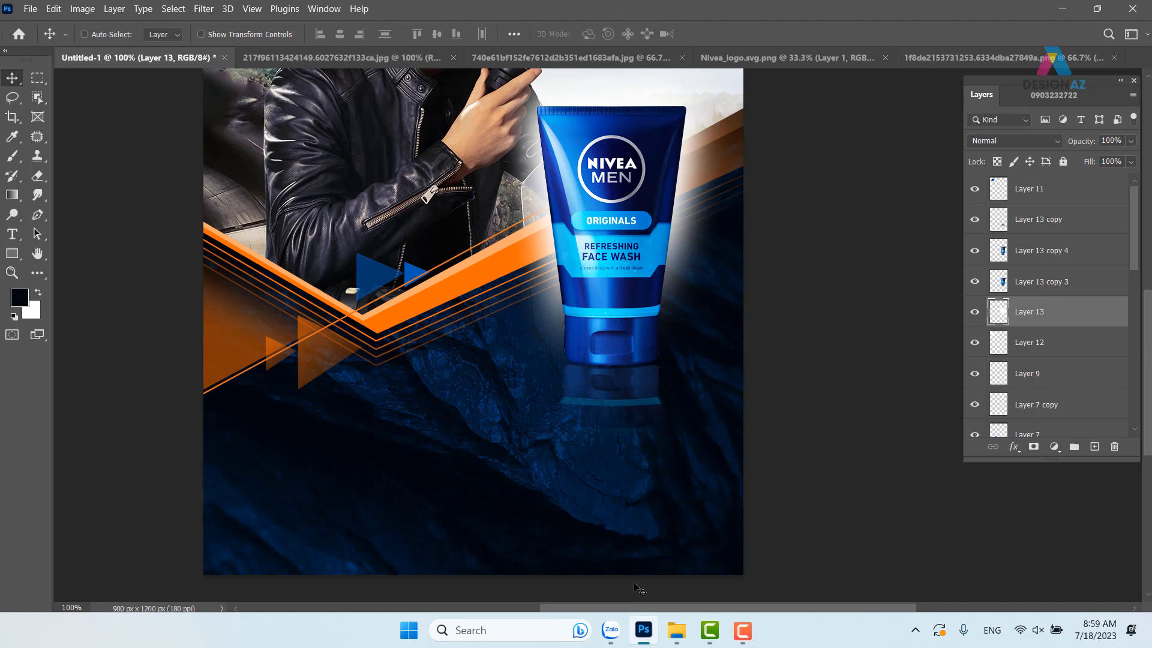
{"action": "left_click_drag", "start_coordinate": [694, 432], "coordinate": [698, 572]}
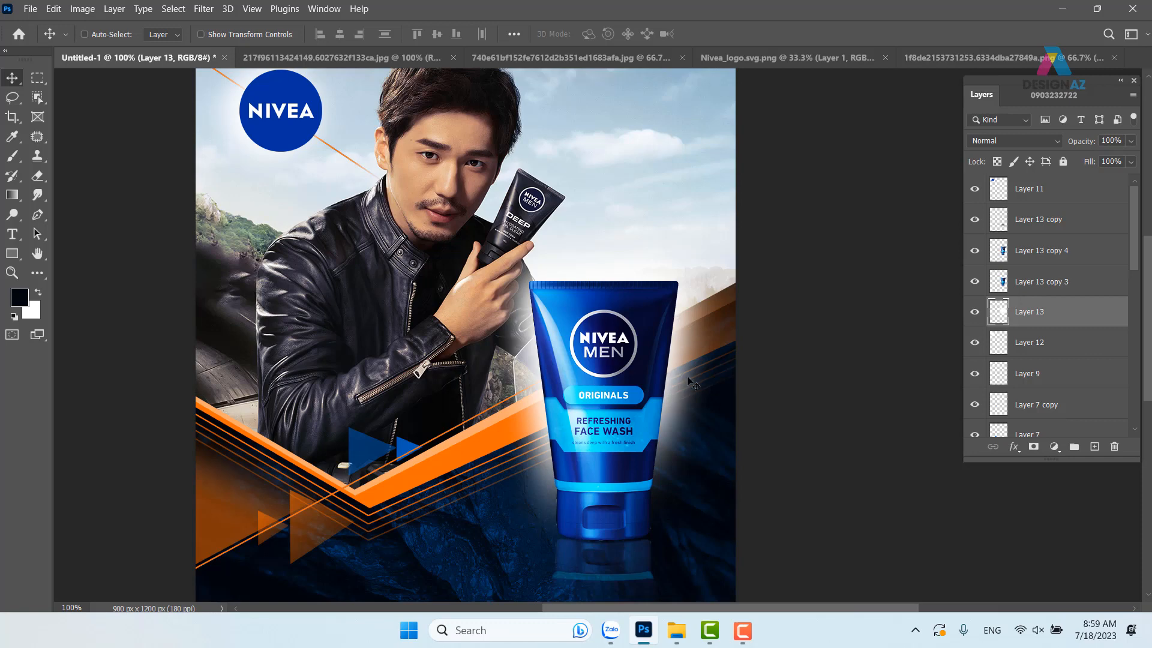
{"action": "right_click", "coordinate": [1061, 316]}
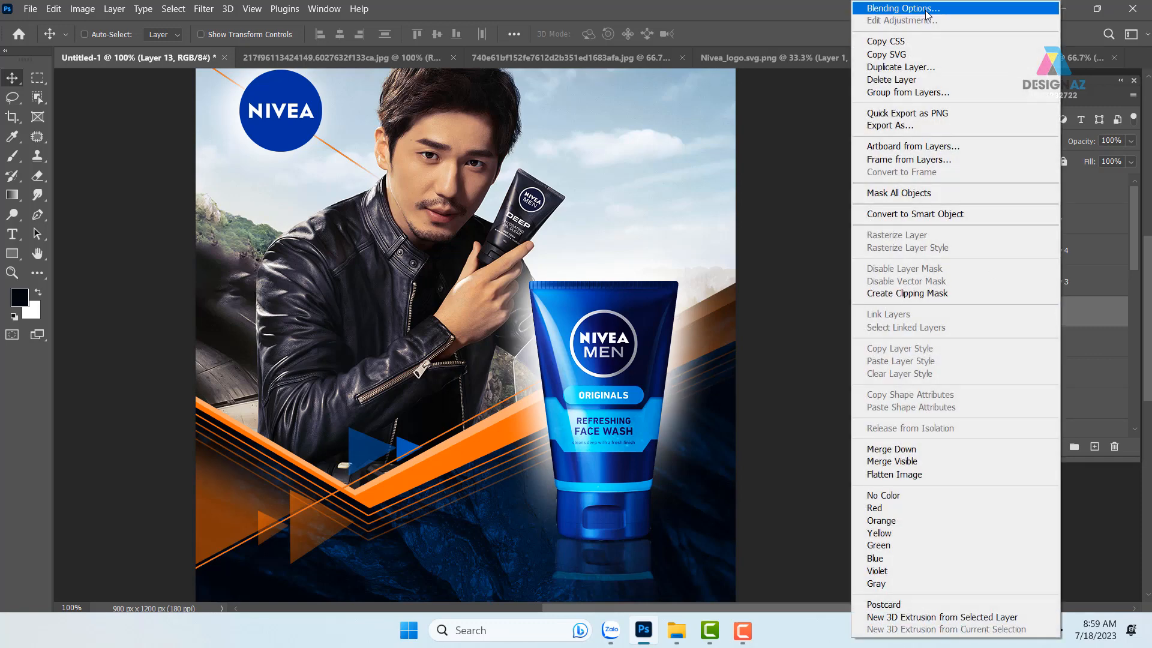
{"action": "left_click", "coordinate": [925, 10]}
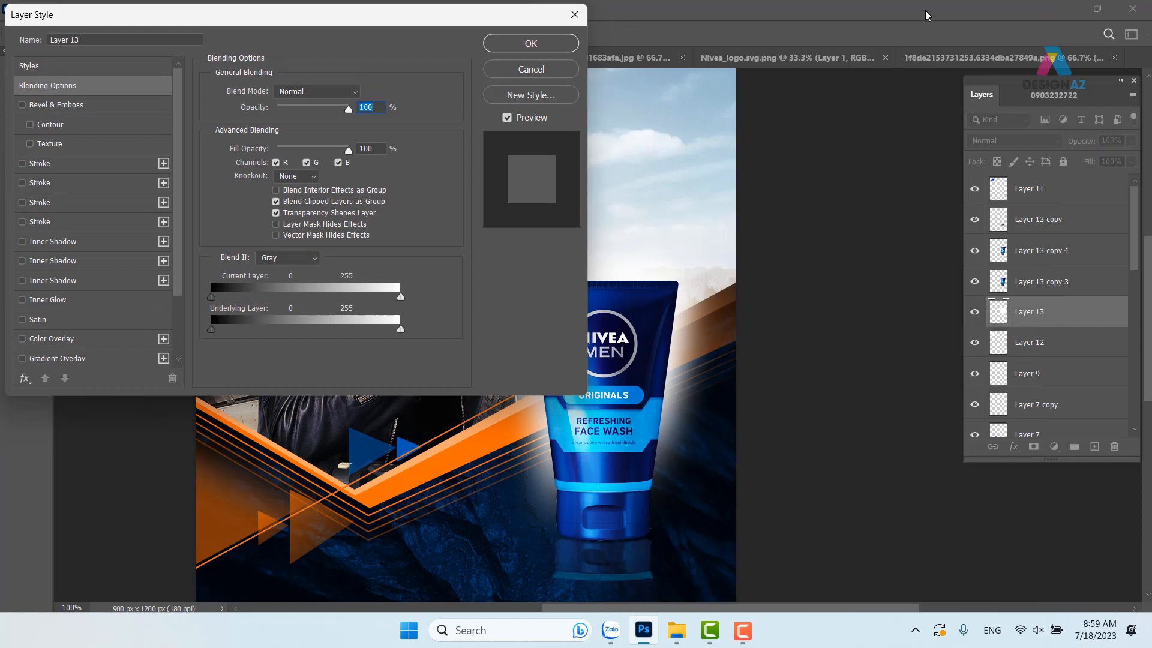
{"action": "left_click", "coordinate": [324, 217]}
{"action": "left_click", "coordinate": [346, 93]}
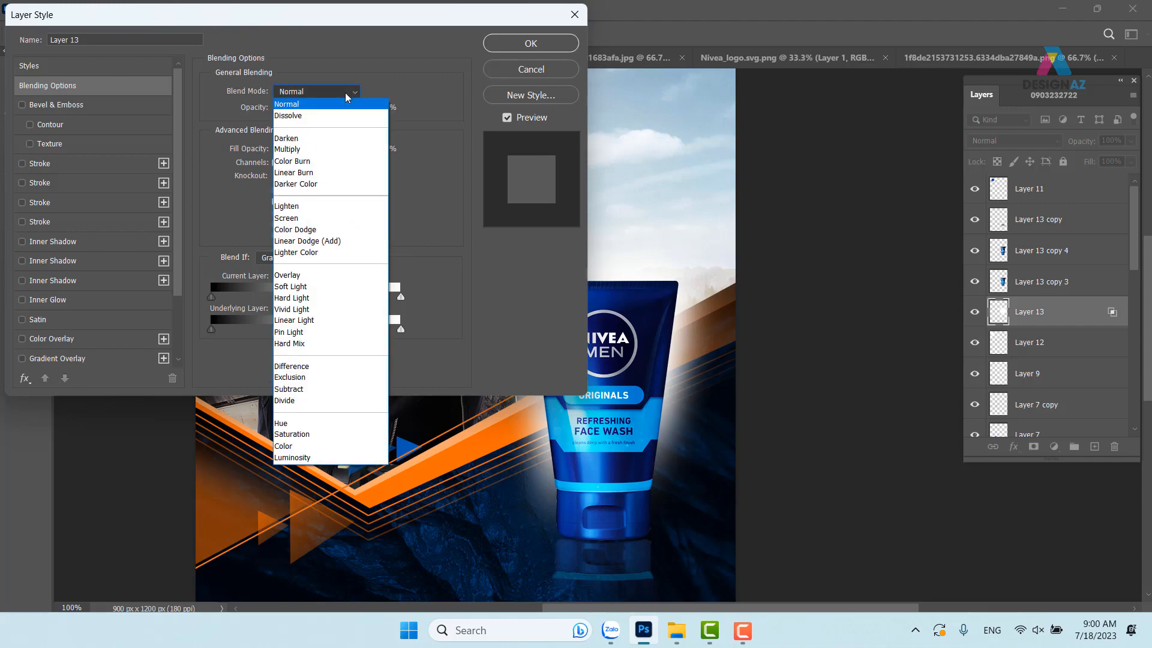
{"action": "left_click", "coordinate": [324, 232]}
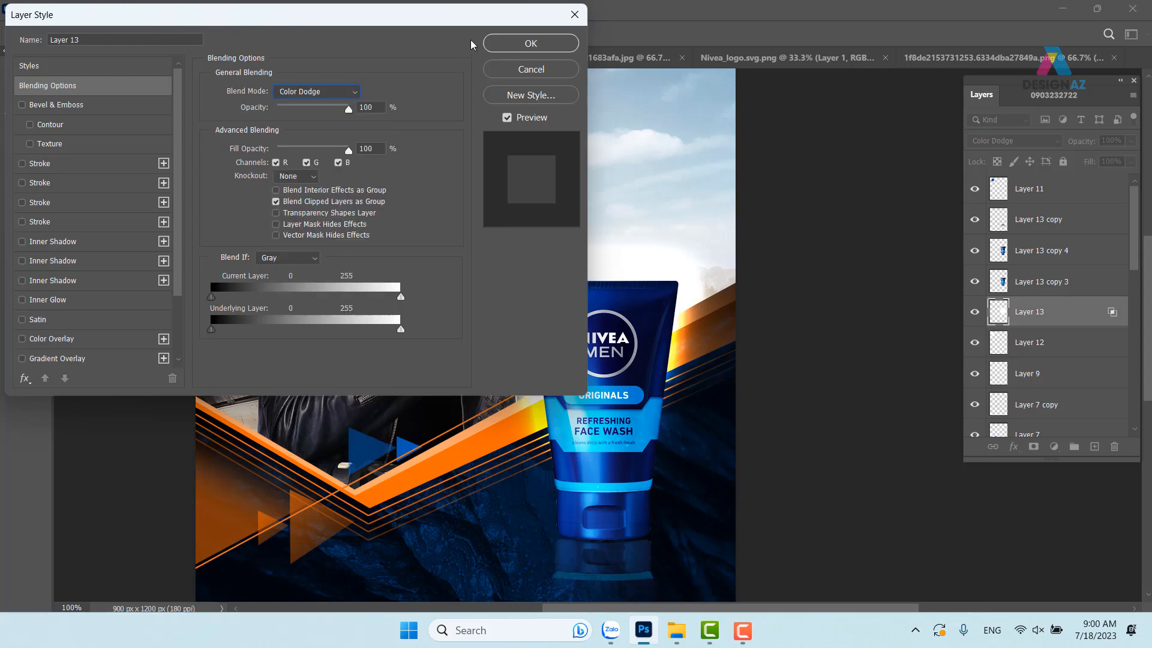
{"action": "left_click_drag", "start_coordinate": [336, 14], "coordinate": [138, 36]}
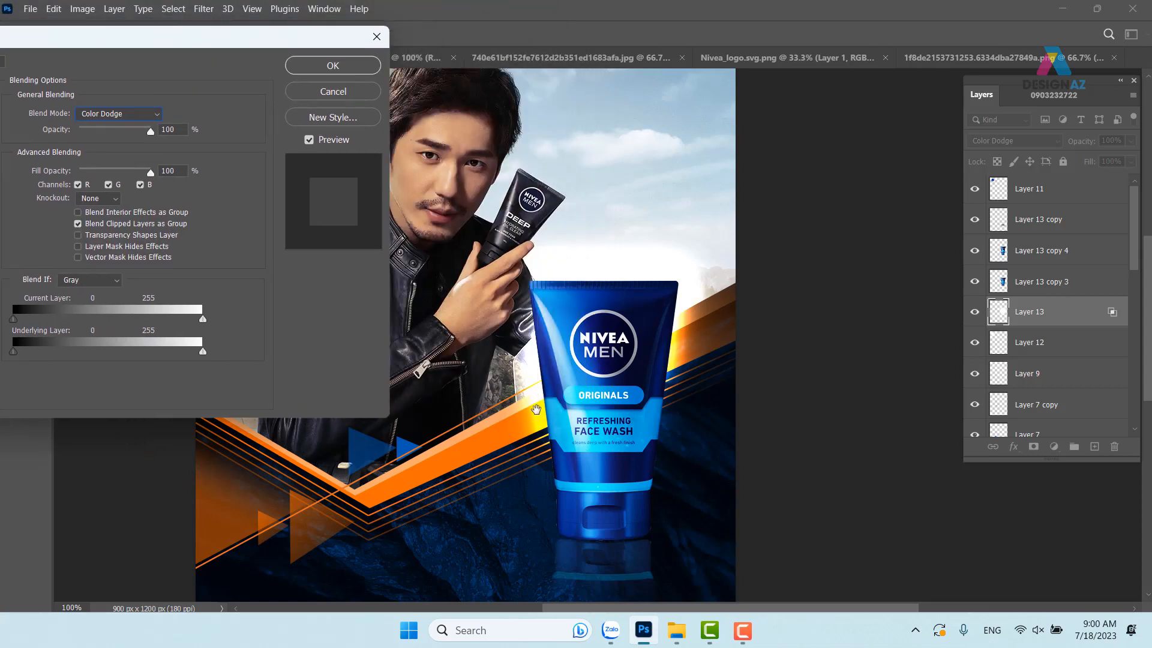
{"action": "left_click", "coordinate": [333, 65]}
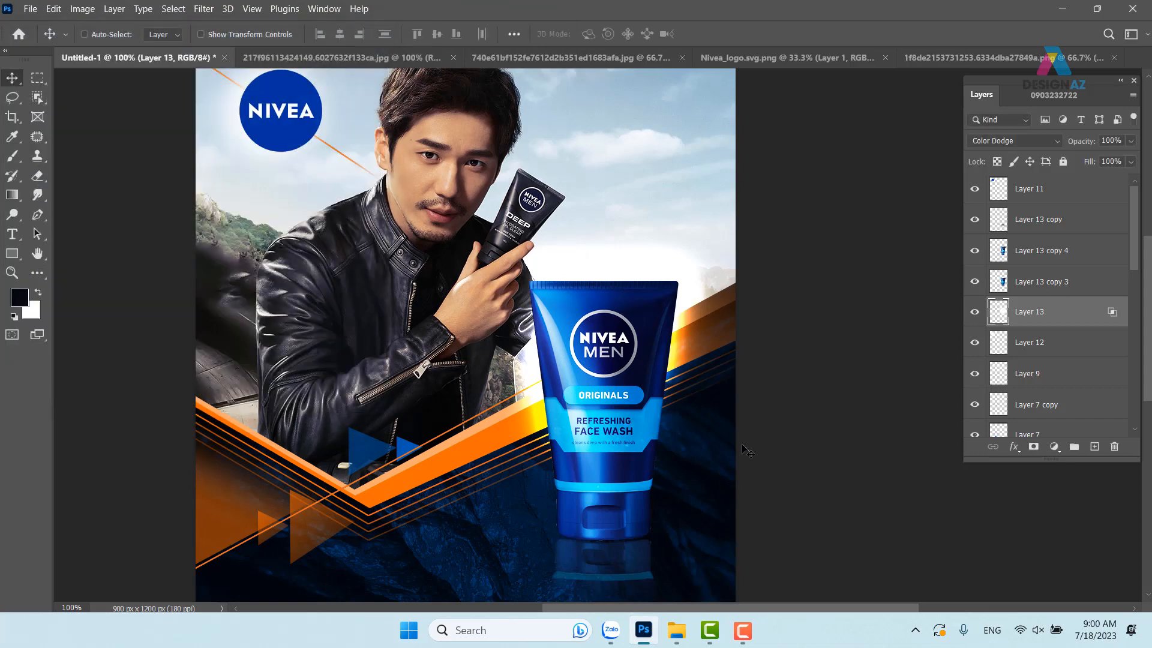
Step: Shift the glow slightly and stretch it upward behind the upright tube, and reduce the glow layer's fill to 86%
{"action": "left_click_drag", "start_coordinate": [670, 358], "coordinate": [659, 404]}
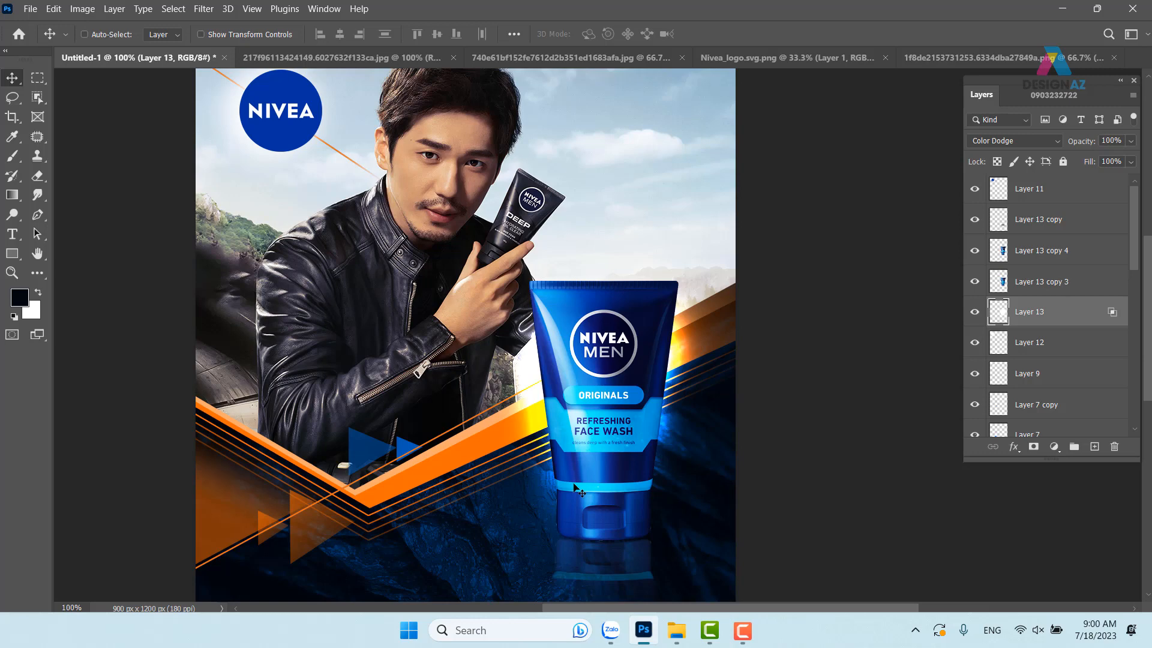
{"action": "key", "text": "ctrl+t"}
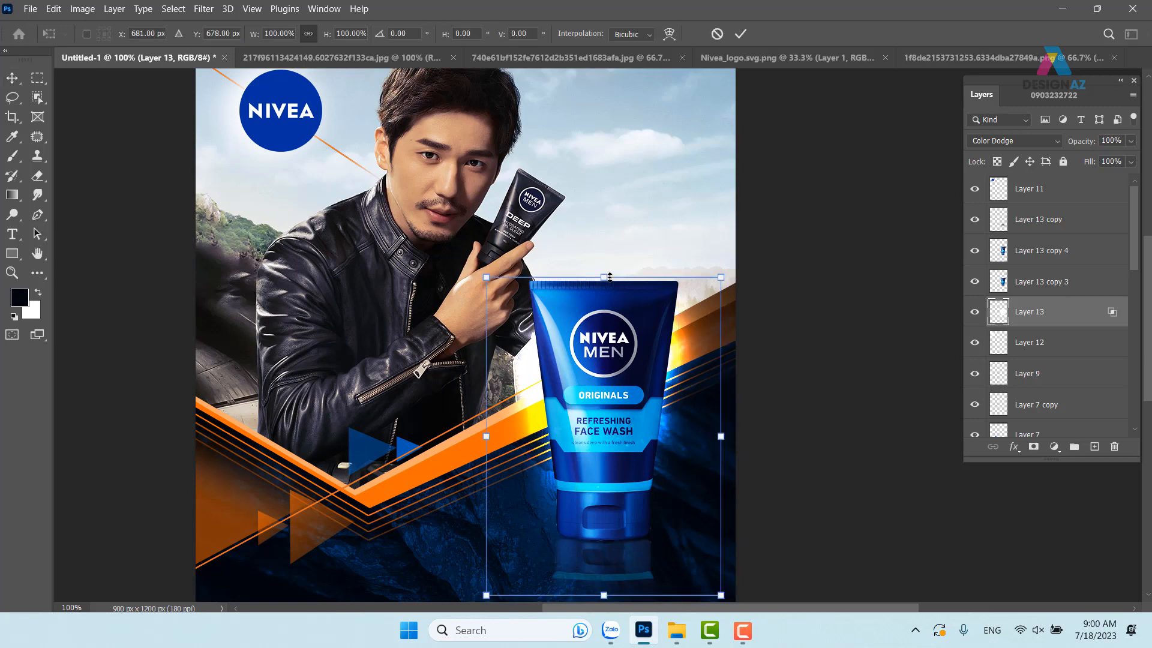
{"action": "left_click_drag", "start_coordinate": [605, 278], "coordinate": [604, 267]}
{"action": "left_click_drag", "start_coordinate": [600, 249], "coordinate": [600, 239]}
{"action": "key", "text": "Return"}
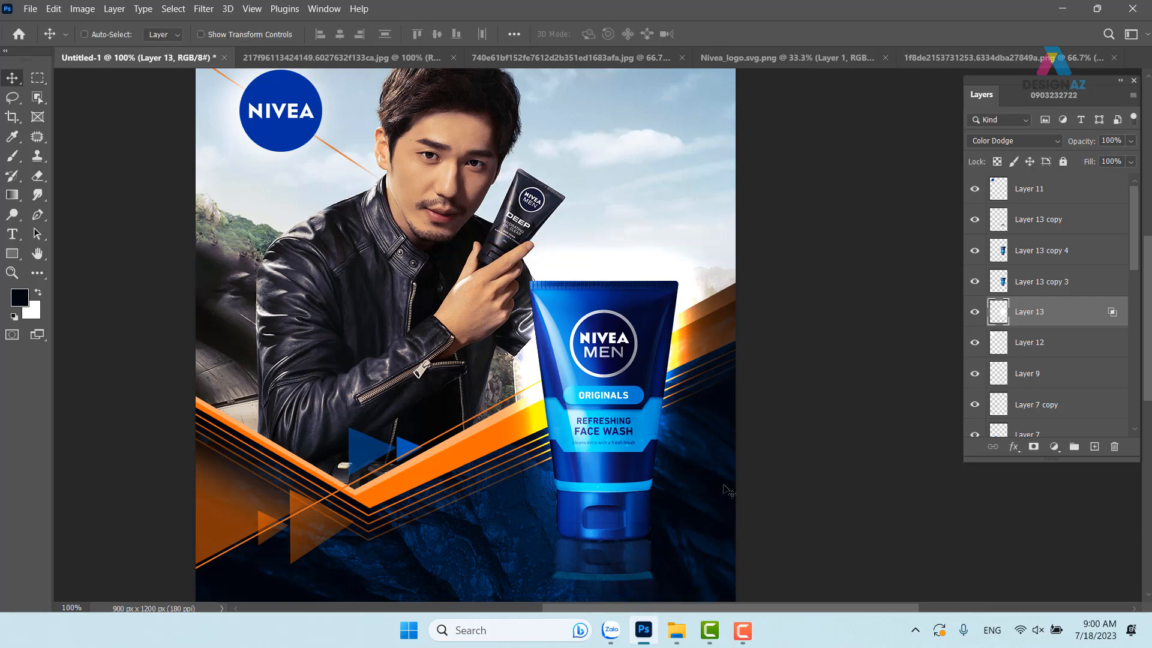
{"action": "left_click", "coordinate": [1130, 161]}
{"action": "left_click_drag", "start_coordinate": [1114, 178], "coordinate": [1120, 178]}
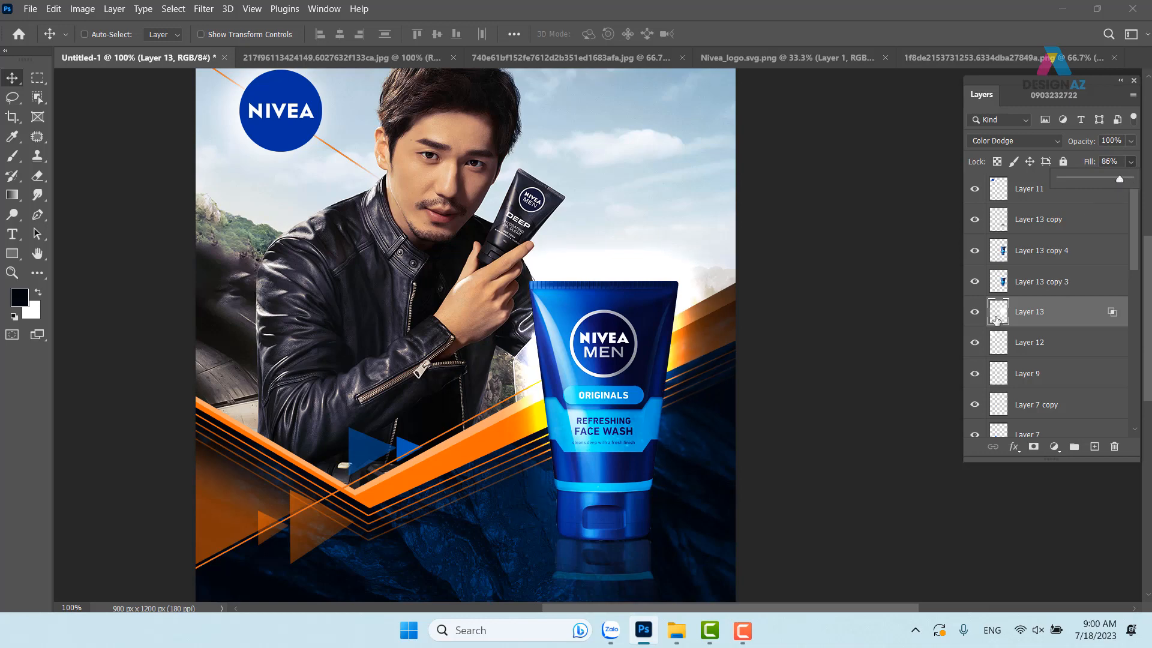
Step: Browse for an image to open in the thuvienanh > Backgroud > texture folder on drive E
{"action": "left_click_drag", "start_coordinate": [587, 539], "coordinate": [726, 473]}
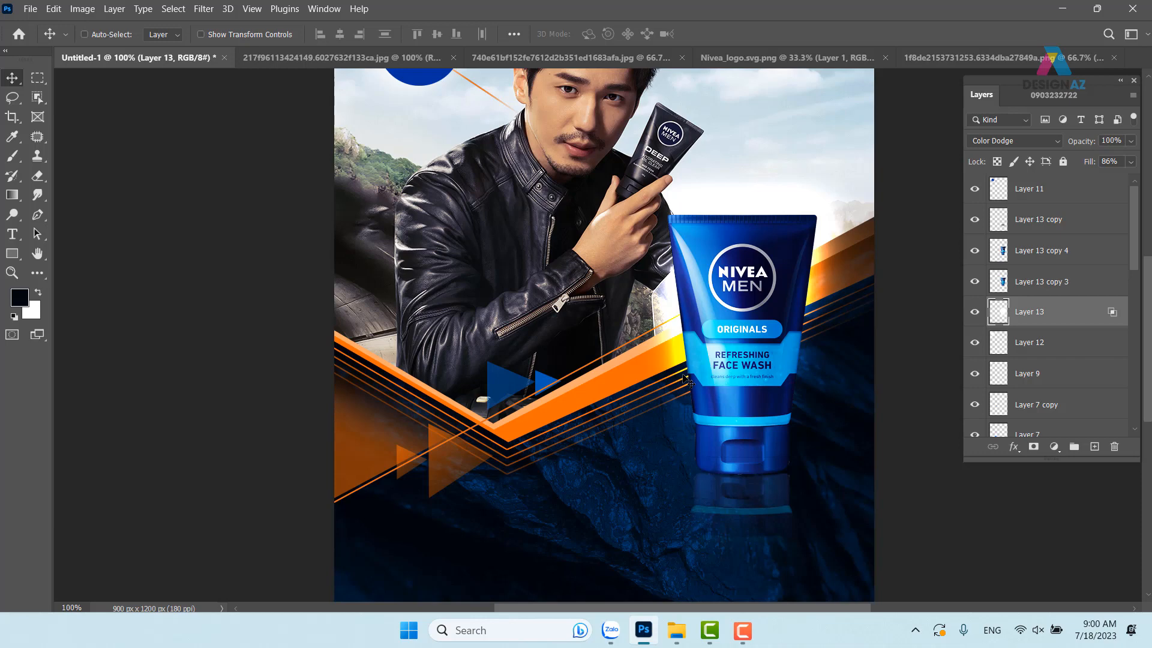
{"action": "key", "text": "ctrl+o"}
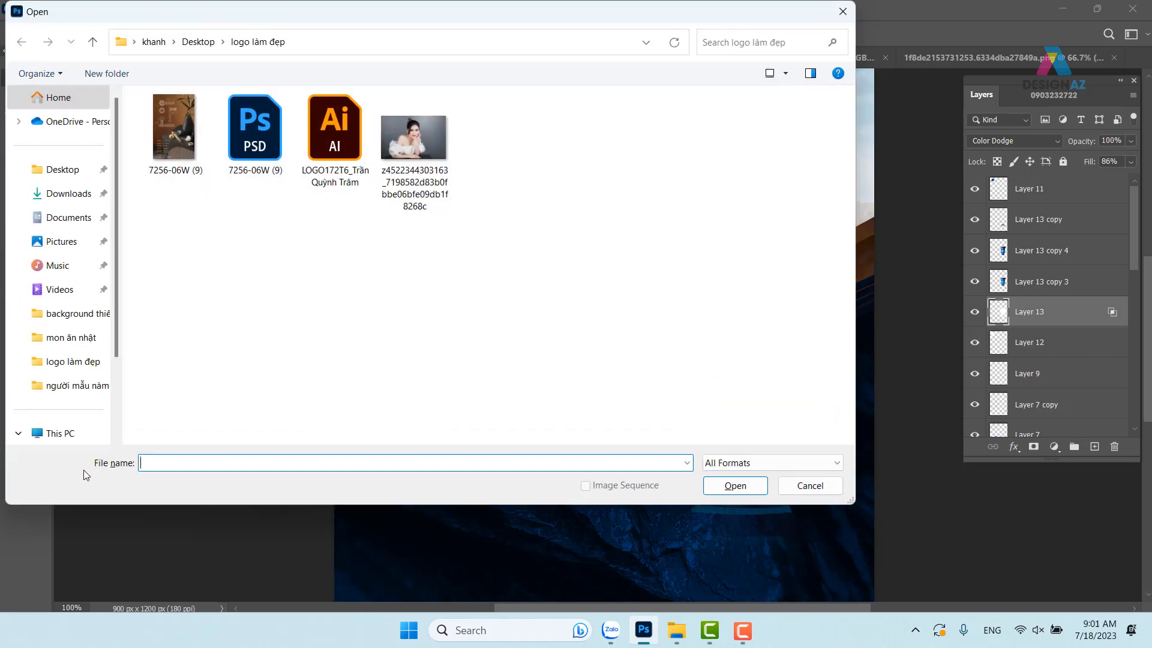
{"action": "scroll", "coordinate": [90, 336], "scroll_direction": "down", "scroll_amount": 3}
{"action": "left_click", "coordinate": [90, 385]}
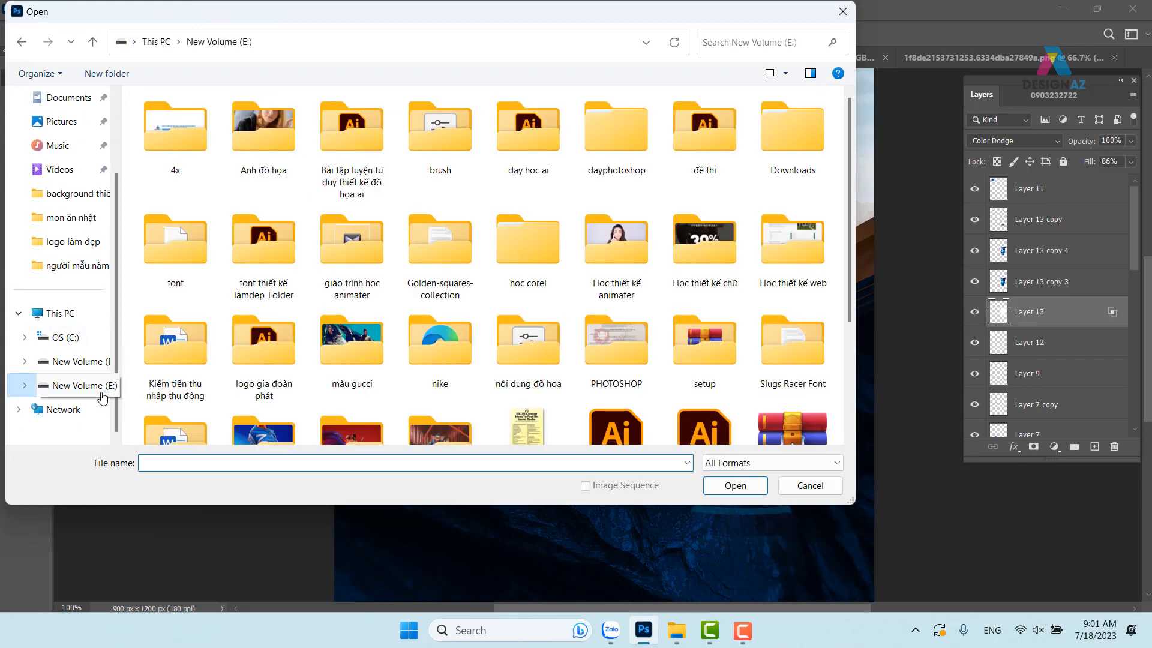
{"action": "scroll", "coordinate": [551, 331], "scroll_direction": "down", "scroll_amount": 3}
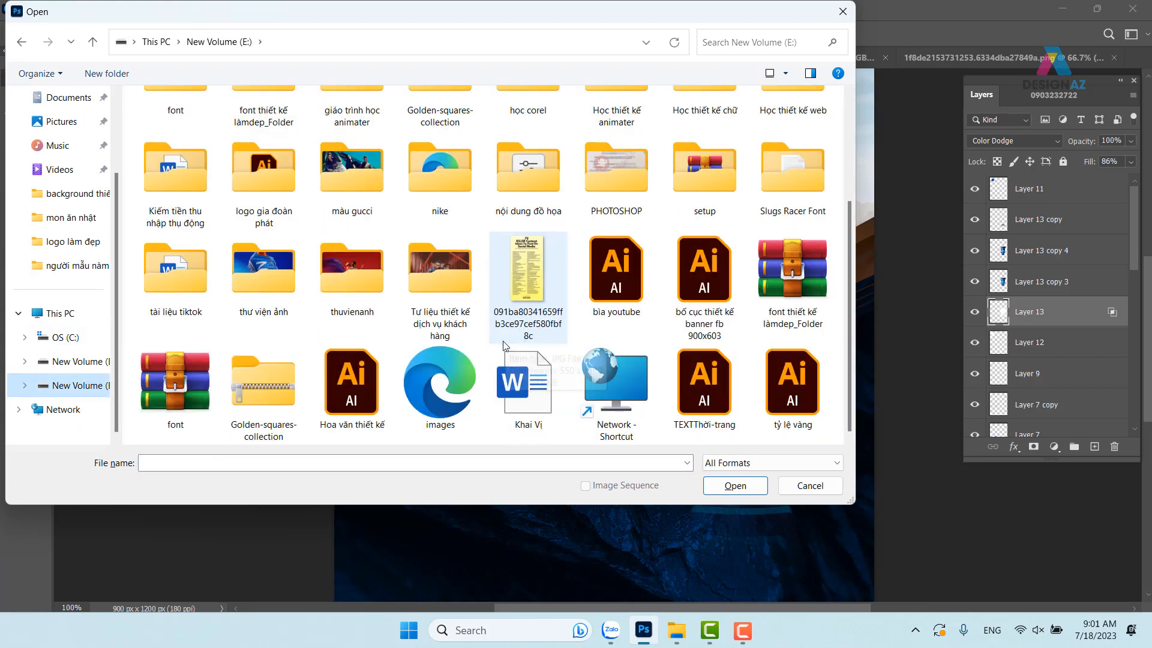
{"action": "left_click", "coordinate": [365, 272]}
{"action": "double_click", "coordinate": [365, 271]}
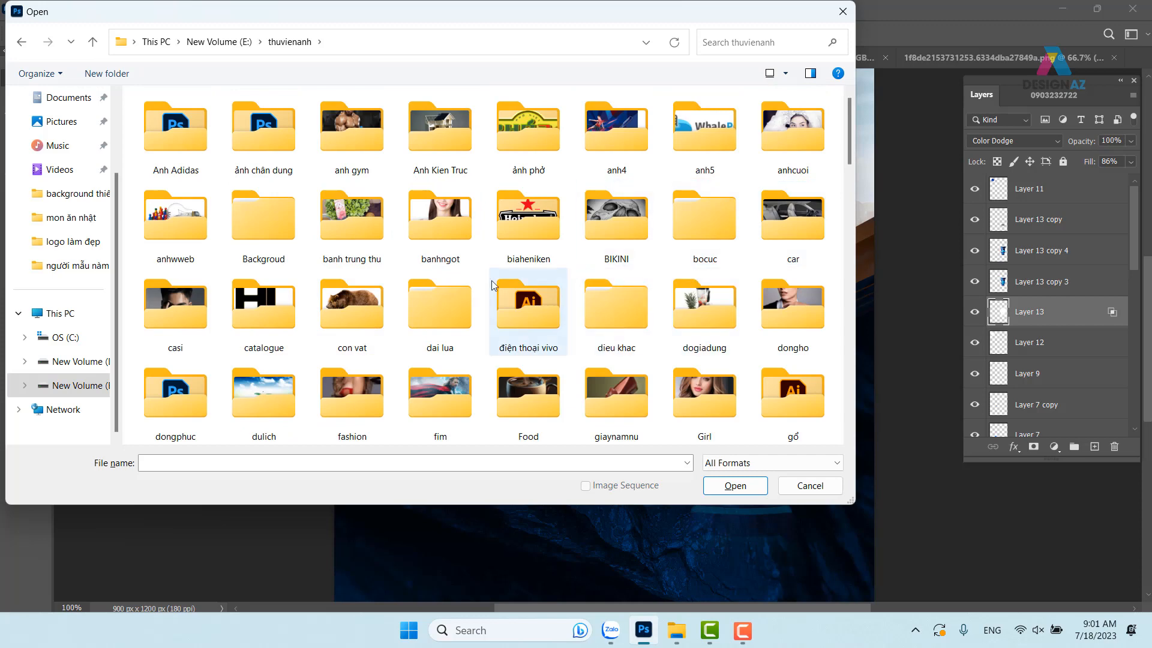
{"action": "double_click", "coordinate": [264, 263]}
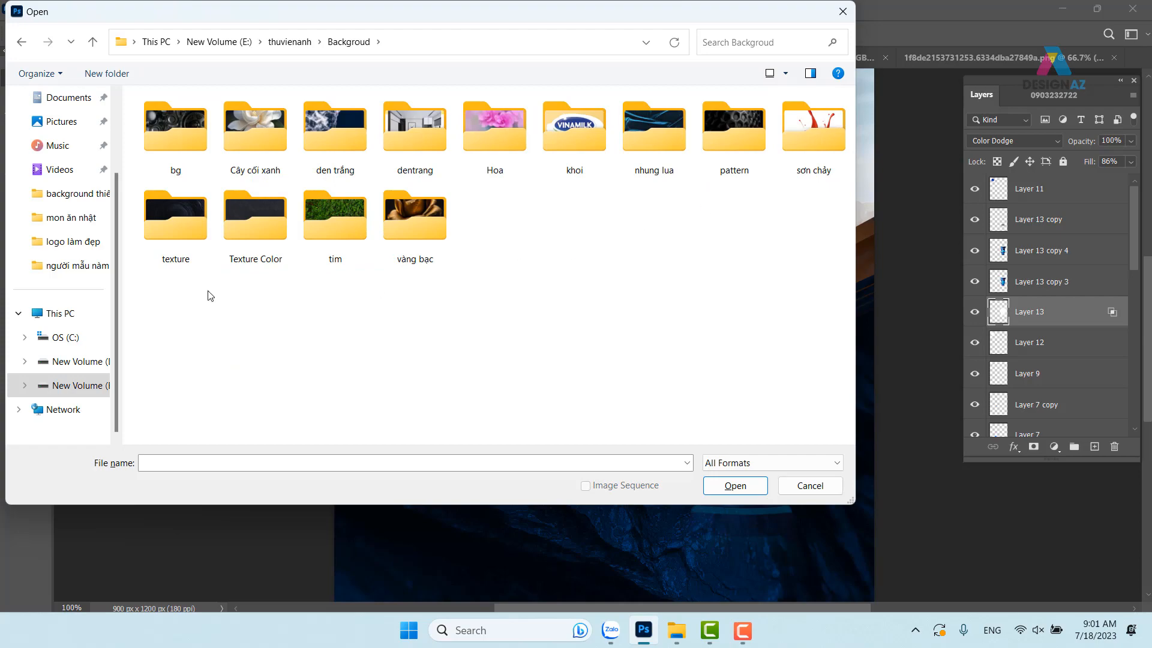
{"action": "left_click", "coordinate": [186, 229]}
{"action": "double_click", "coordinate": [185, 229]}
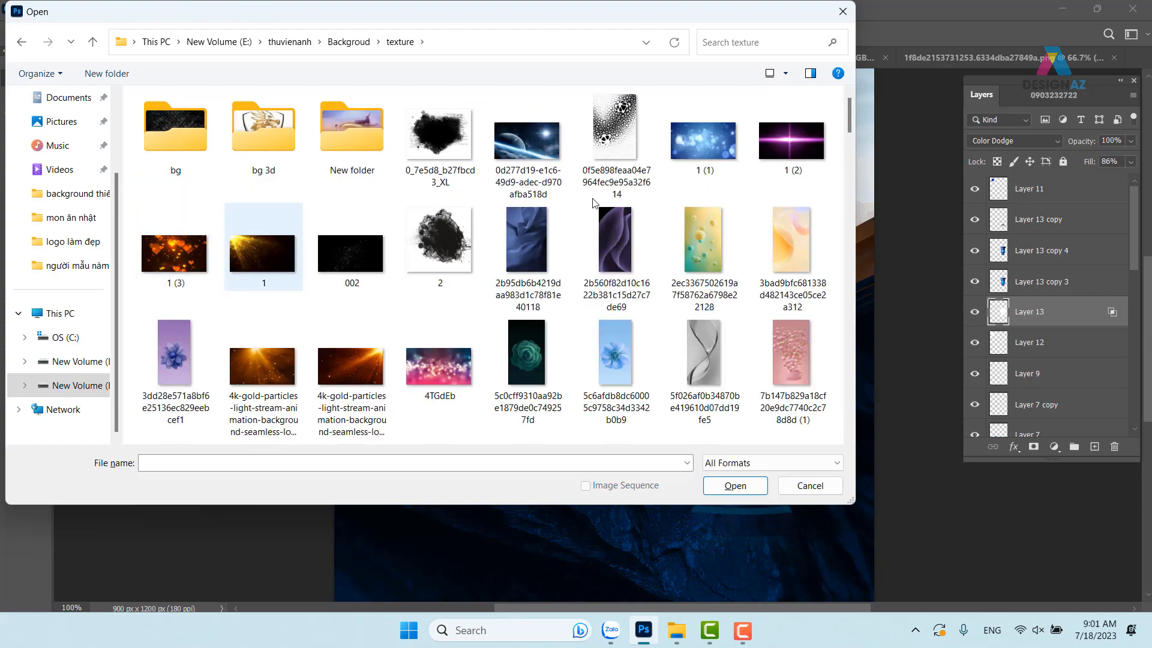
Step: Look through the light textures in the folder and open the blue light-burst image lumină
{"action": "scroll", "coordinate": [743, 210], "scroll_direction": "down", "scroll_amount": 15}
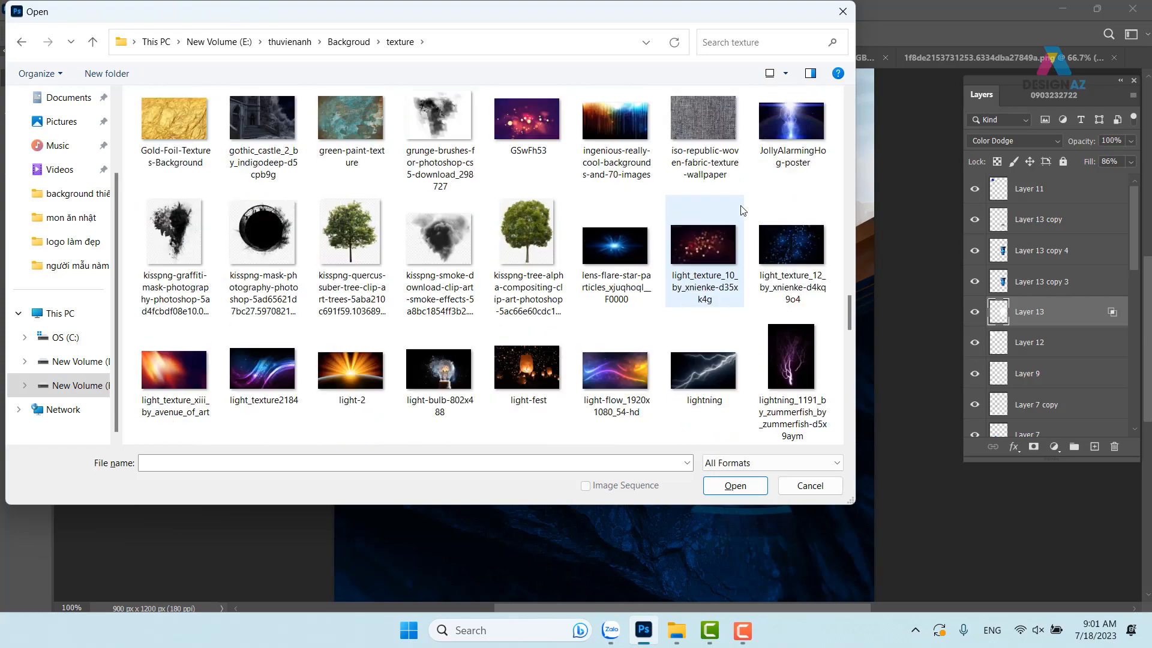
{"action": "scroll", "coordinate": [743, 210], "scroll_direction": "down", "scroll_amount": 2}
{"action": "scroll", "coordinate": [743, 210], "scroll_direction": "down", "scroll_amount": 8}
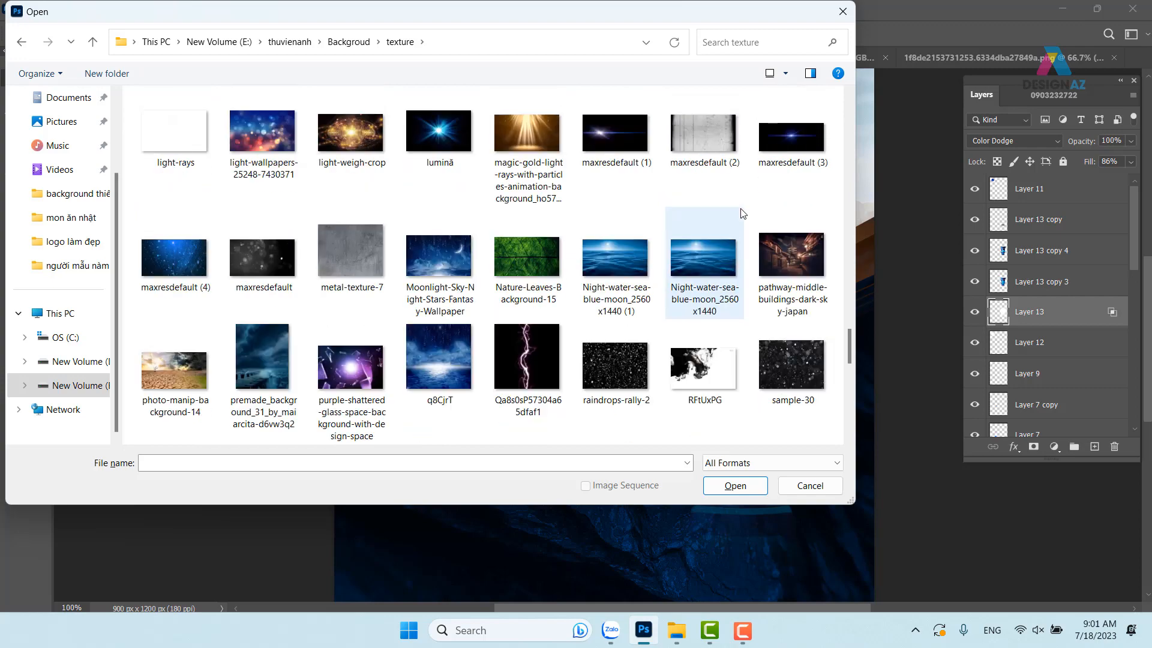
{"action": "scroll", "coordinate": [743, 213], "scroll_direction": "up", "scroll_amount": 8}
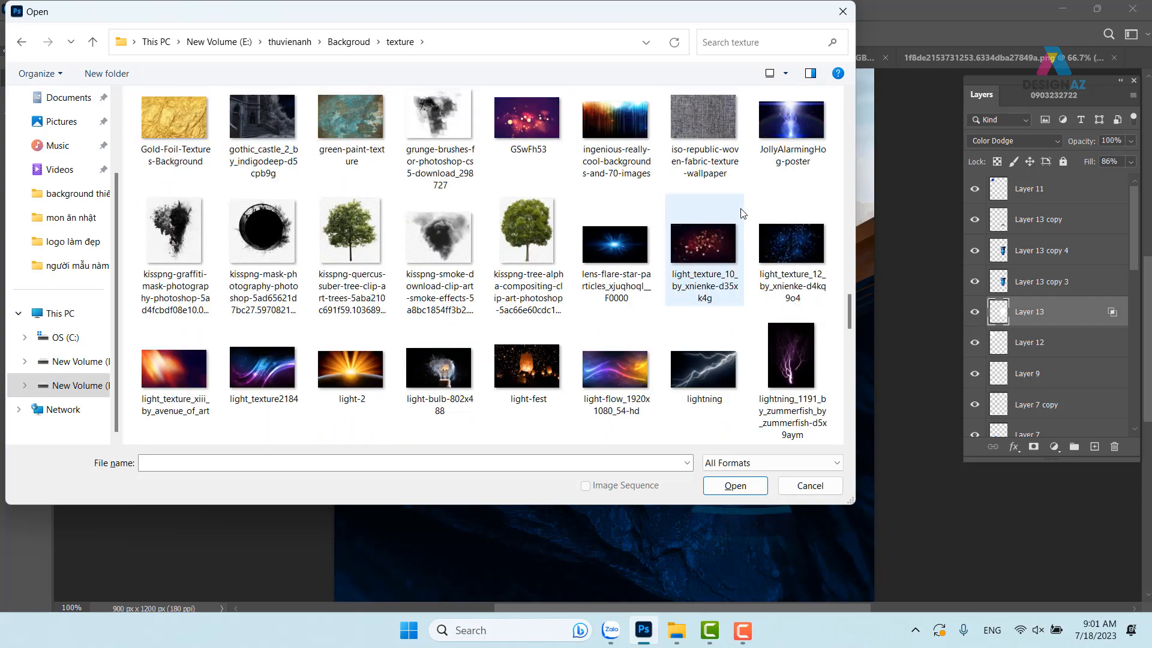
{"action": "scroll", "coordinate": [743, 213], "scroll_direction": "up", "scroll_amount": 4}
{"action": "scroll", "coordinate": [742, 214], "scroll_direction": "up", "scroll_amount": 5}
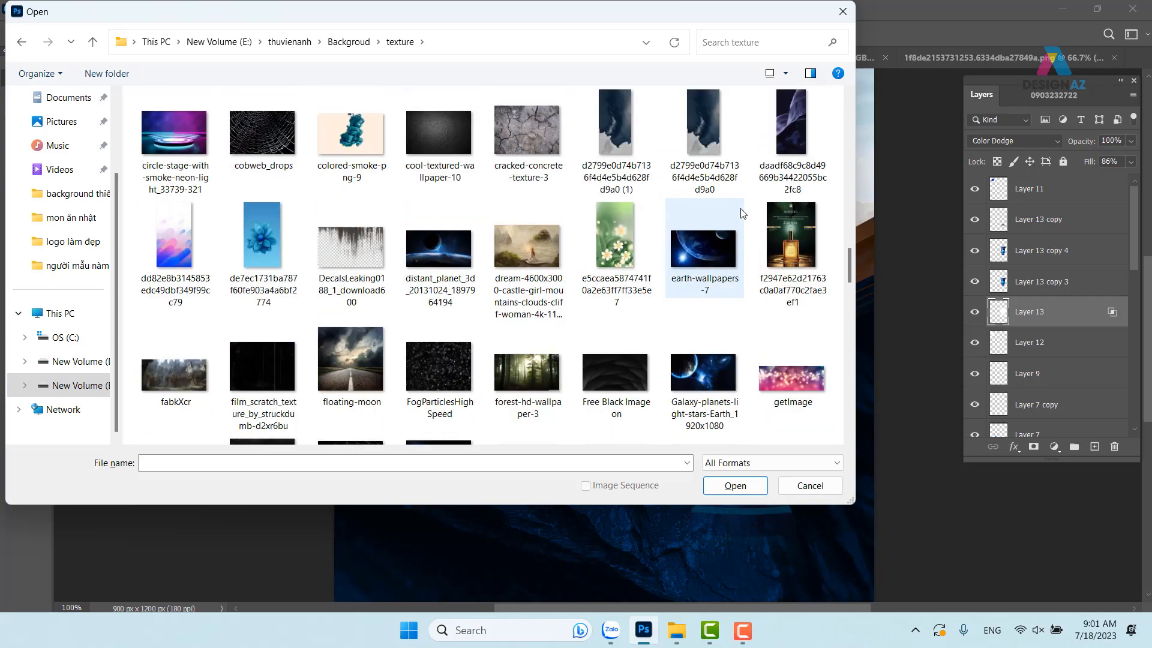
{"action": "scroll", "coordinate": [743, 215], "scroll_direction": "down", "scroll_amount": 12}
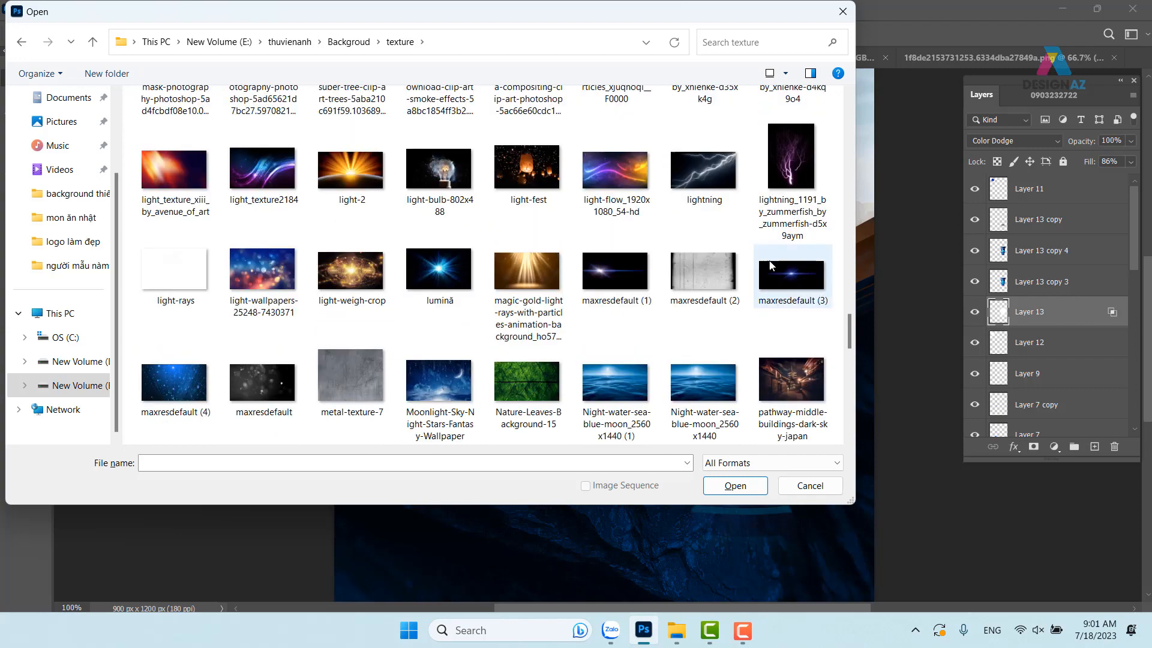
{"action": "left_click", "coordinate": [431, 275]}
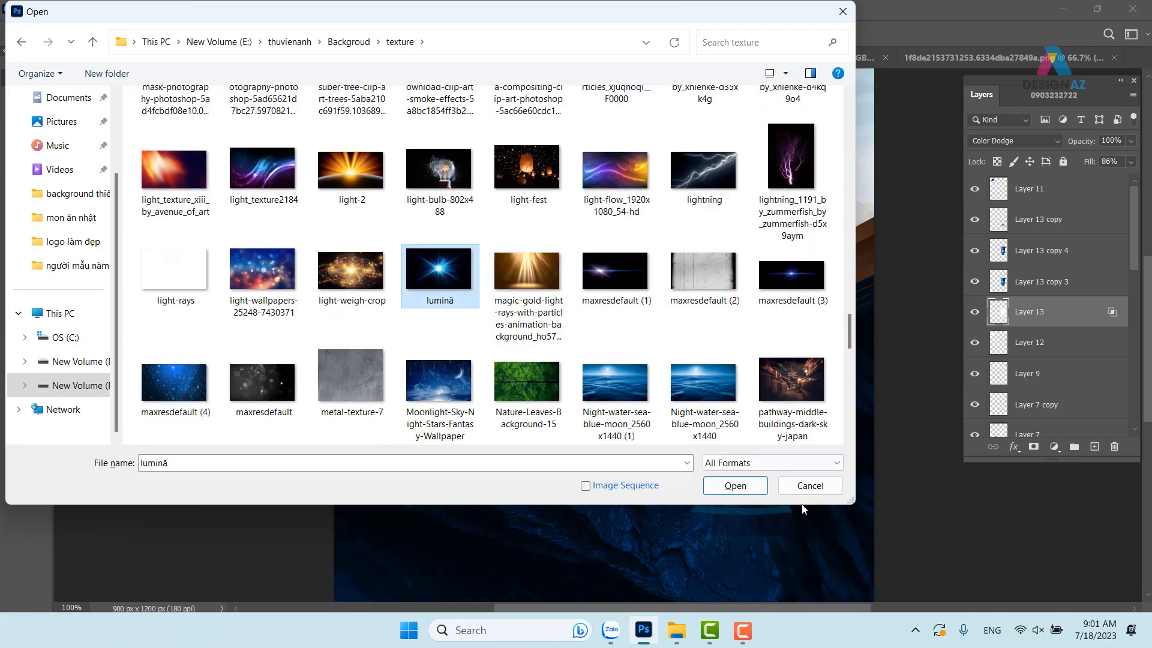
{"action": "left_click", "coordinate": [758, 492]}
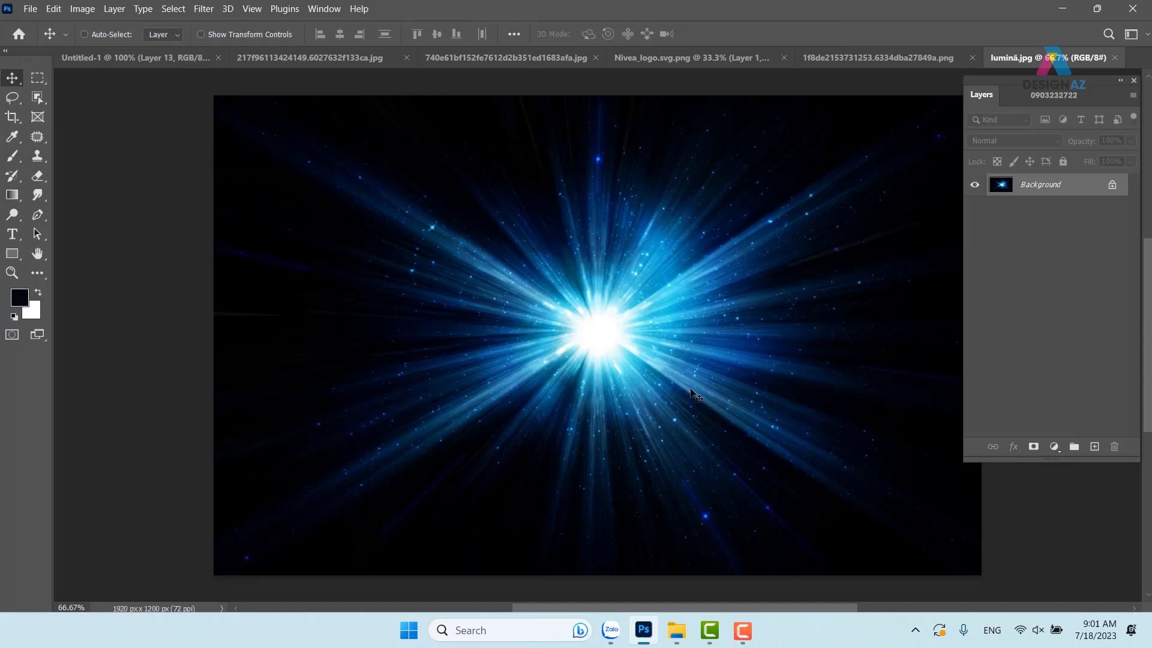
Step: Copy the whole light-burst image into the Untitled-1 poster, directly below the tube layers, and move the burst's centre behind the tube
{"action": "key", "text": "ctrl+a"}
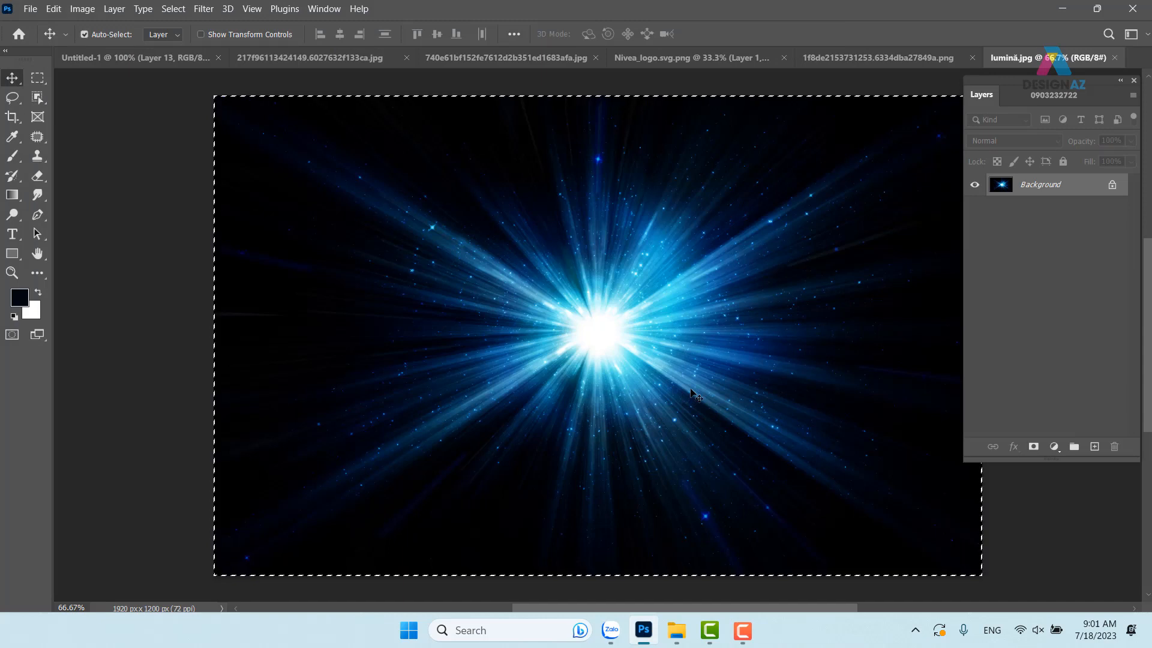
{"action": "left_click", "coordinate": [85, 34]}
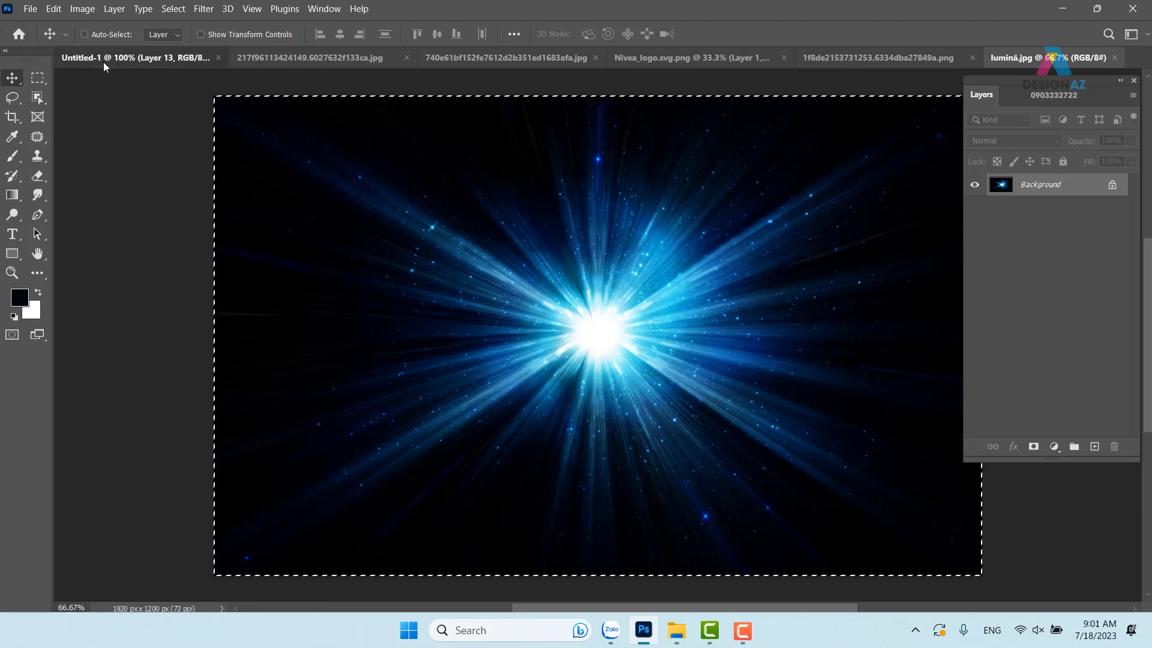
{"action": "left_click", "coordinate": [103, 63]}
{"action": "key", "text": "ctrl"}
{"action": "key", "text": "ctrl+v"}
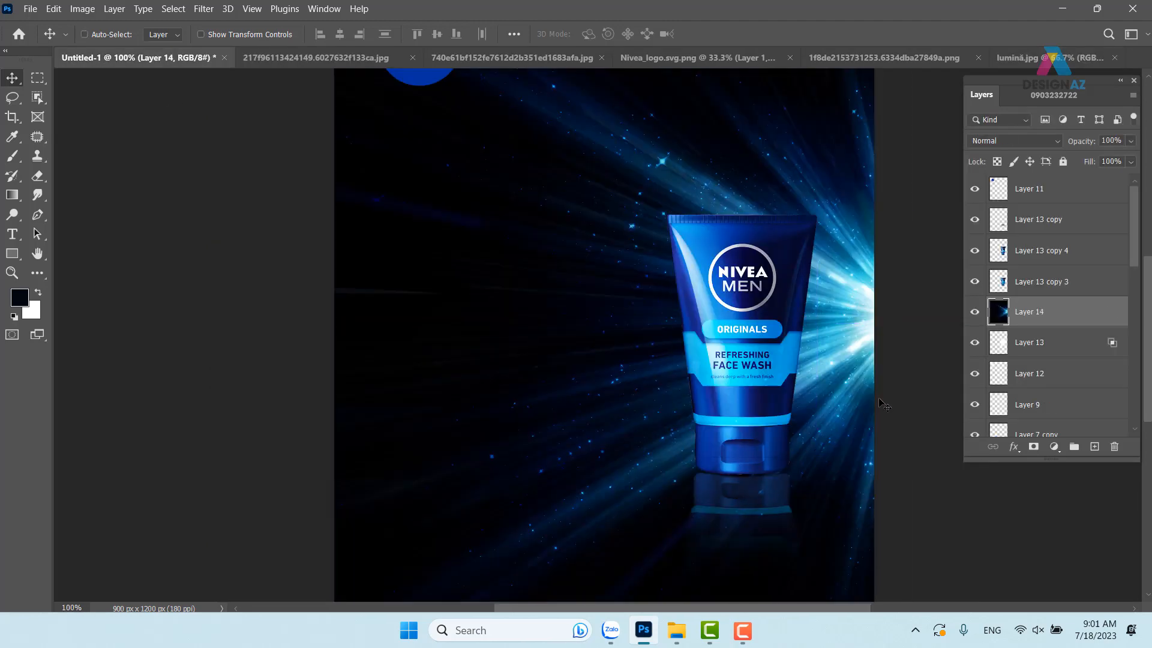
{"action": "left_click_drag", "start_coordinate": [865, 362], "coordinate": [707, 362]}
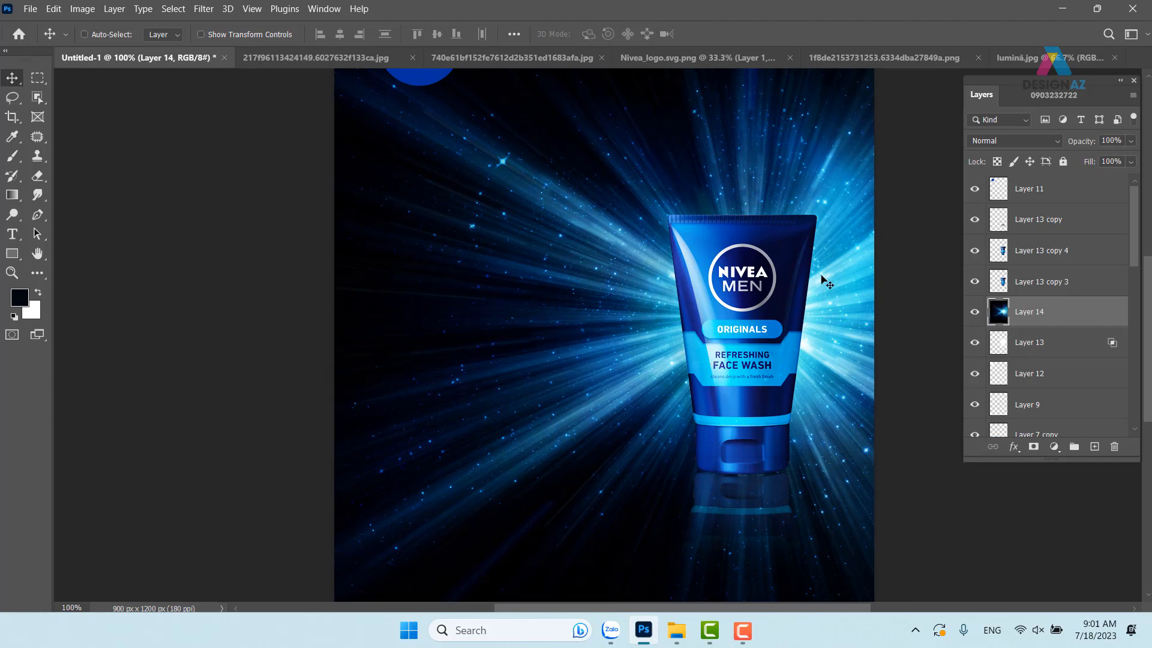
Step: Try the light-burst layer in Color Dodge mode at different positions with a lower fill, and delete the layer
{"action": "left_click", "coordinate": [1038, 142]}
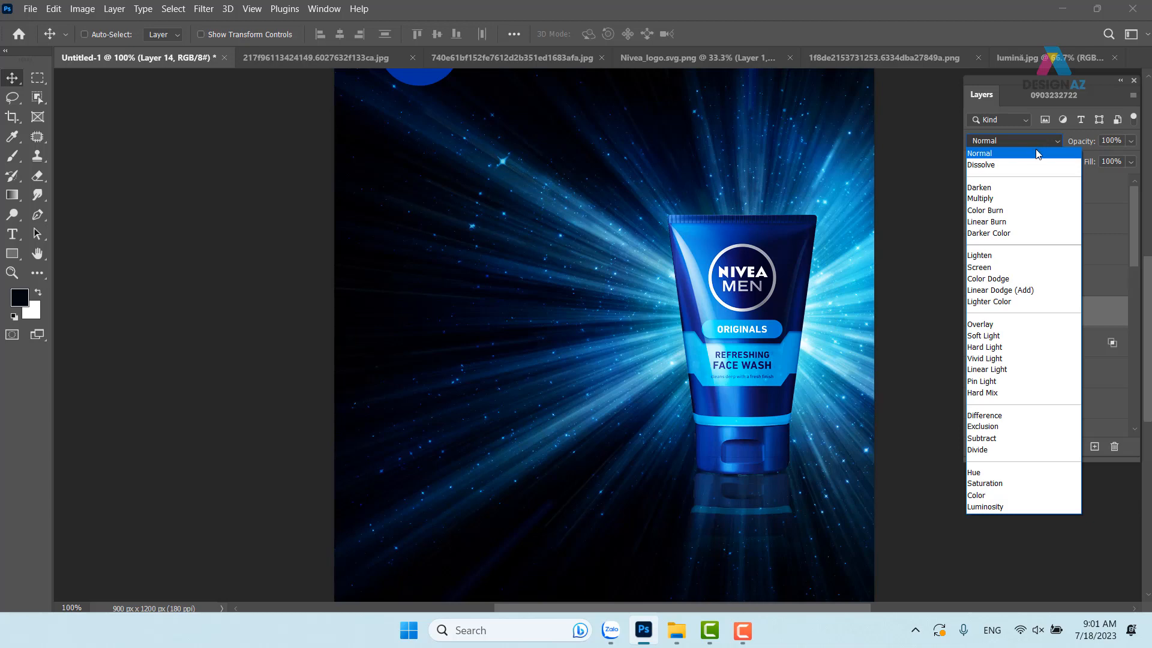
{"action": "left_click", "coordinate": [1023, 280]}
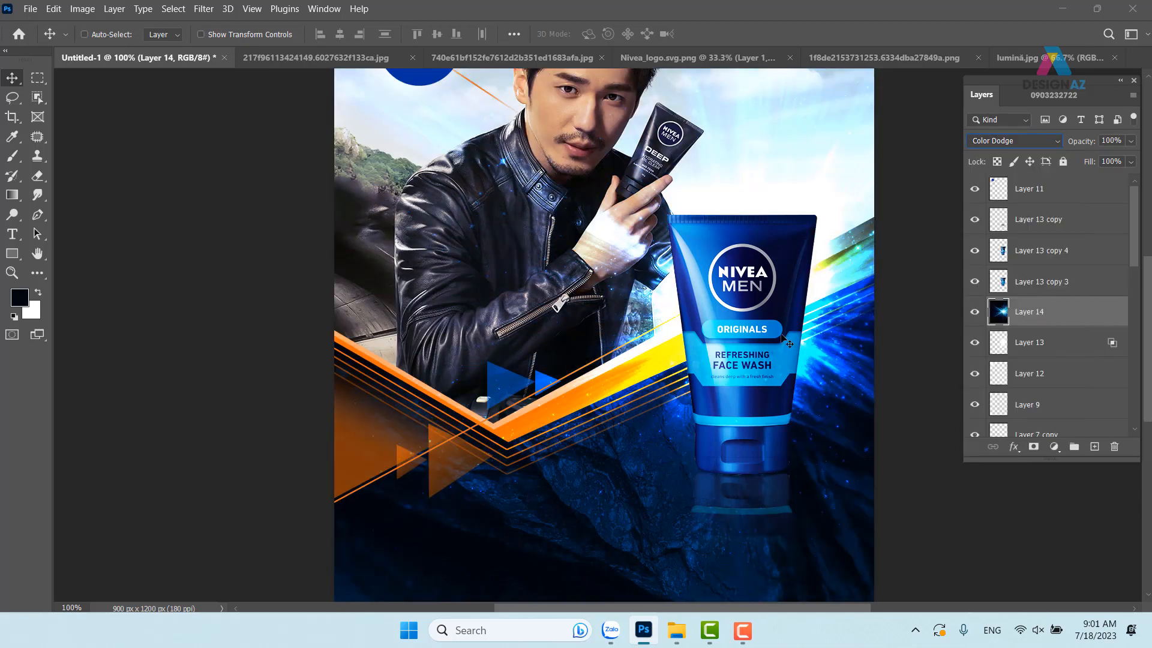
{"action": "left_click_drag", "start_coordinate": [783, 336], "coordinate": [752, 351]}
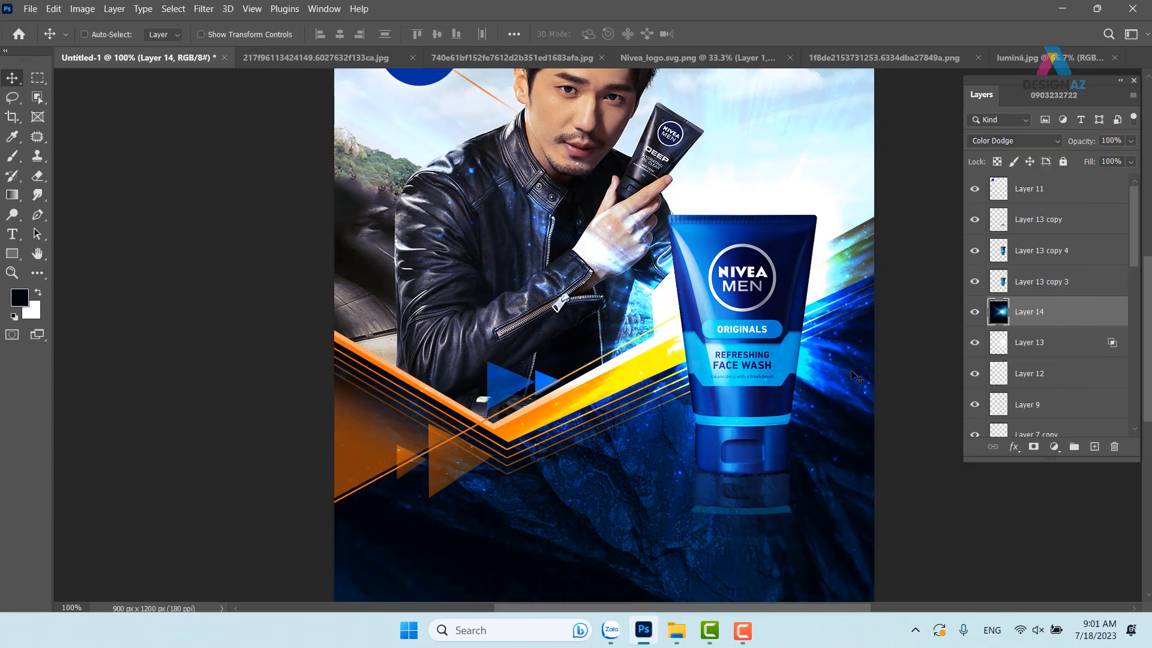
{"action": "left_click", "coordinate": [1131, 162]}
{"action": "left_click_drag", "start_coordinate": [1112, 179], "coordinate": [1090, 181]}
{"action": "left_click_drag", "start_coordinate": [822, 318], "coordinate": [630, 458]}
{"action": "key", "text": "Delete"}
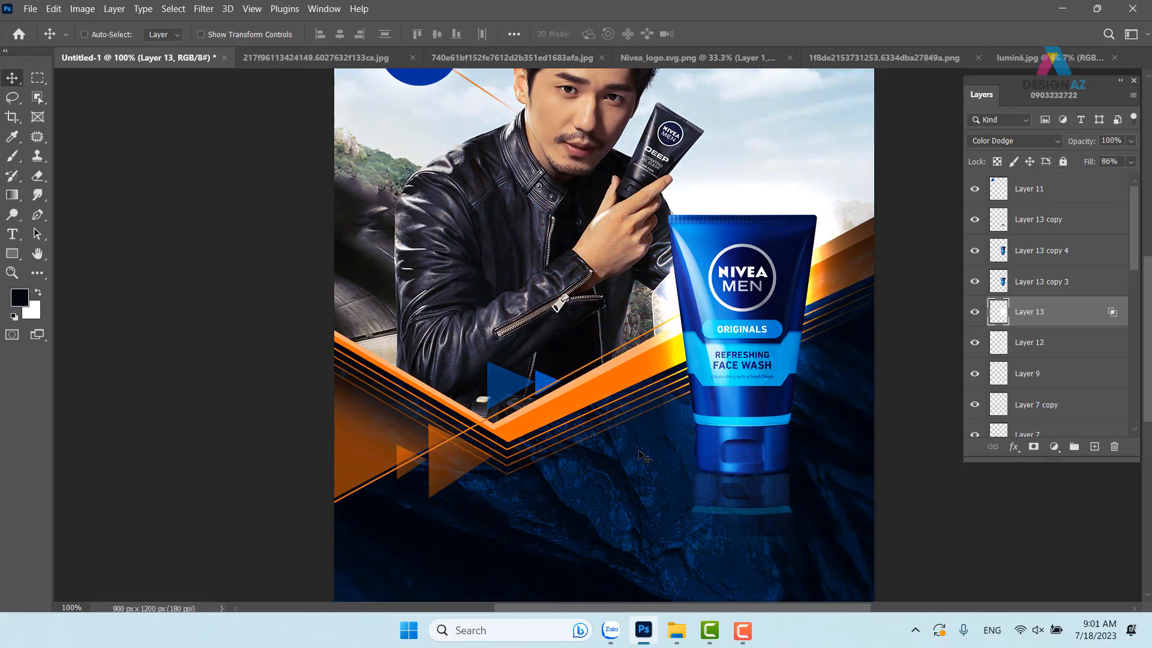
Step: Open the blue lens-flare image transformerslensflare31 from the texture folder
{"action": "key", "text": "ctrl+o"}
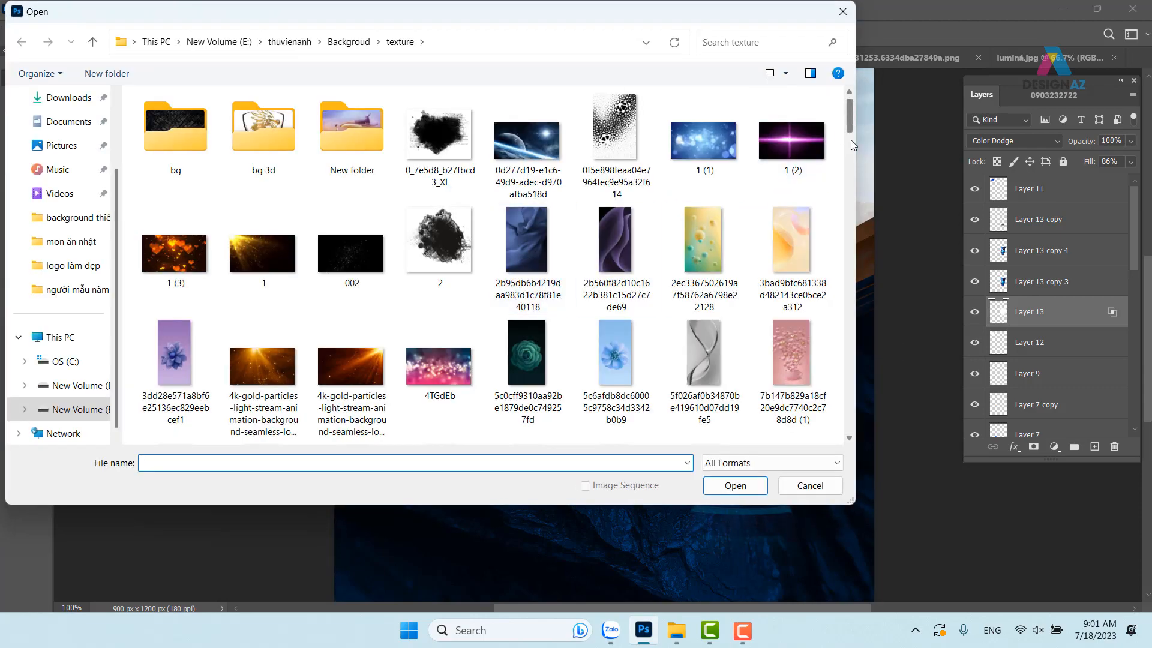
{"action": "left_click_drag", "start_coordinate": [850, 129], "coordinate": [850, 431]}
{"action": "left_click", "coordinate": [527, 122]}
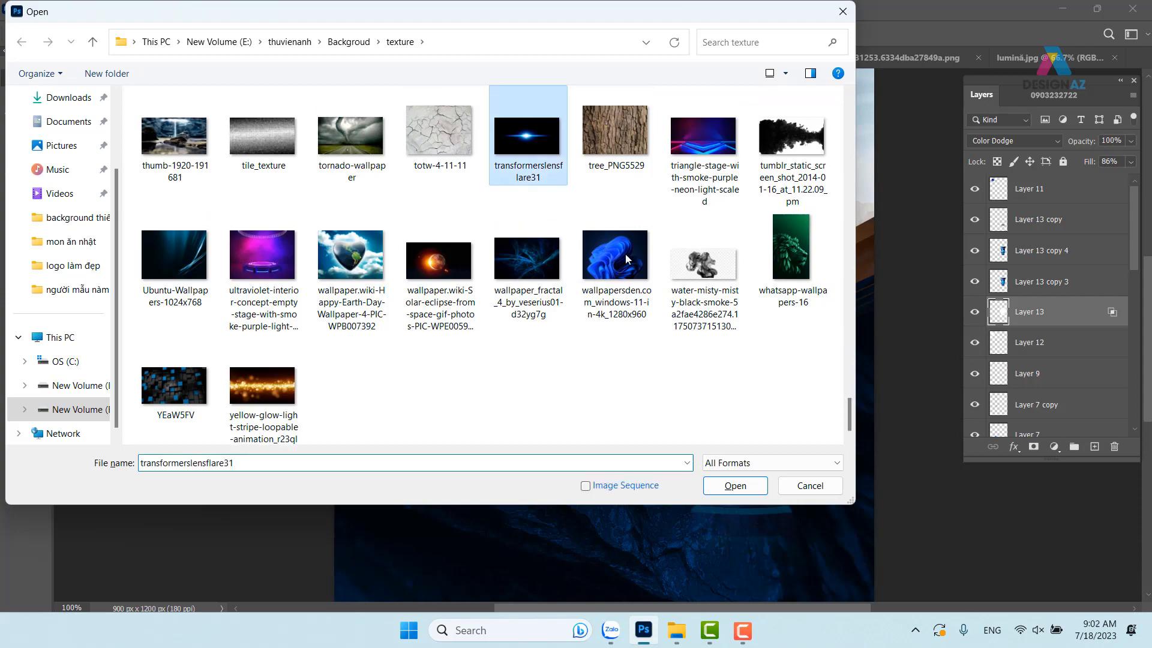
{"action": "left_click", "coordinate": [733, 486]}
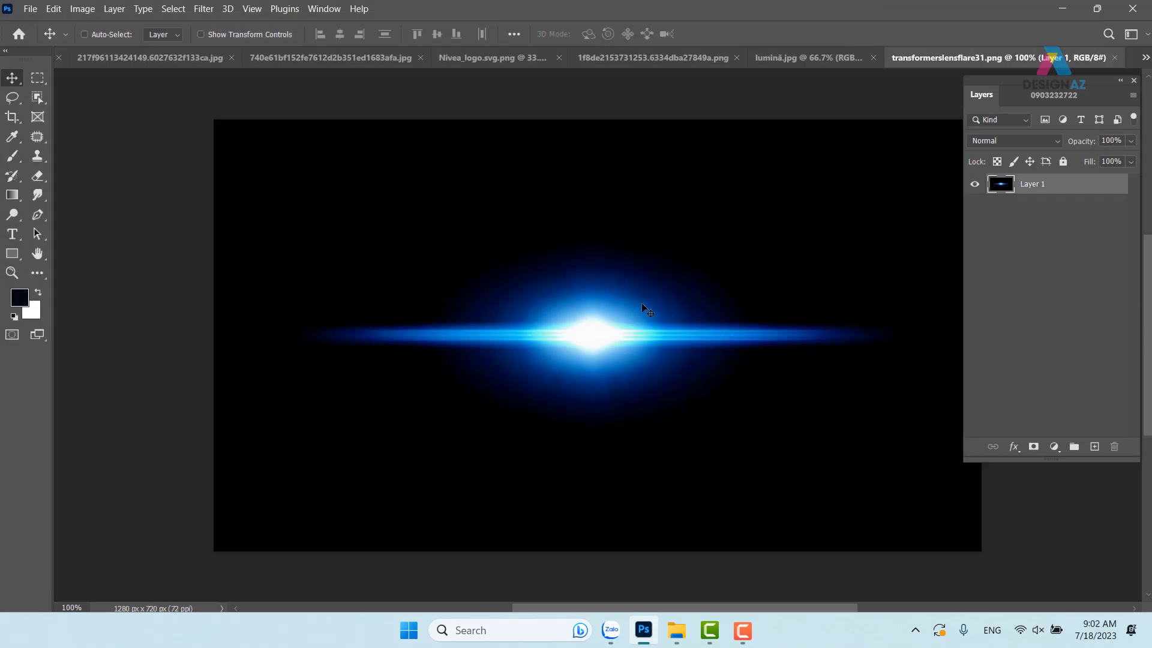
Step: Copy the whole lens-flare image into the Untitled-1 poster, directly below the tube layers, and shift it towards the tube
{"action": "key", "text": "ctrl+a"}
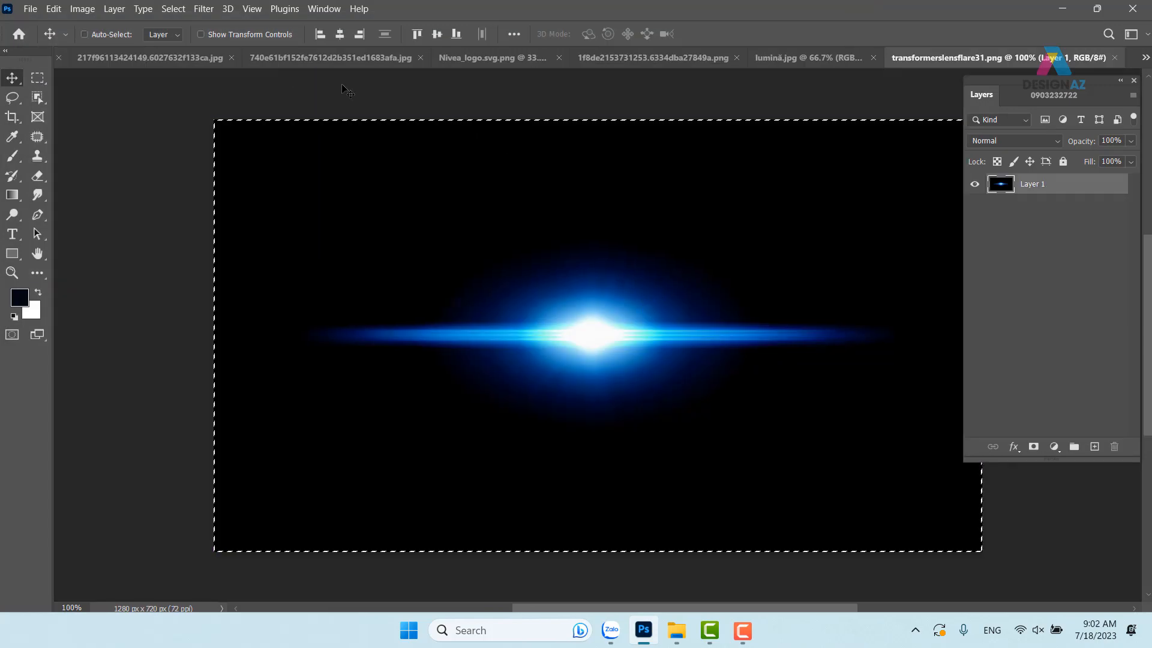
{"action": "left_click", "coordinate": [149, 60]}
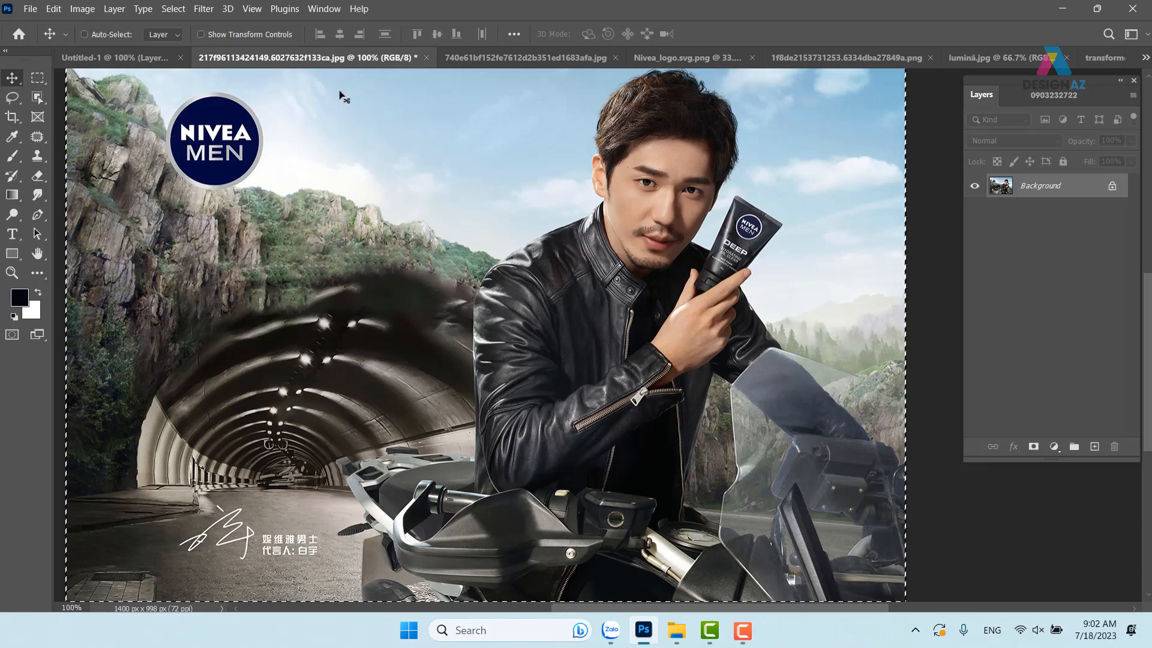
{"action": "left_click", "coordinate": [124, 63]}
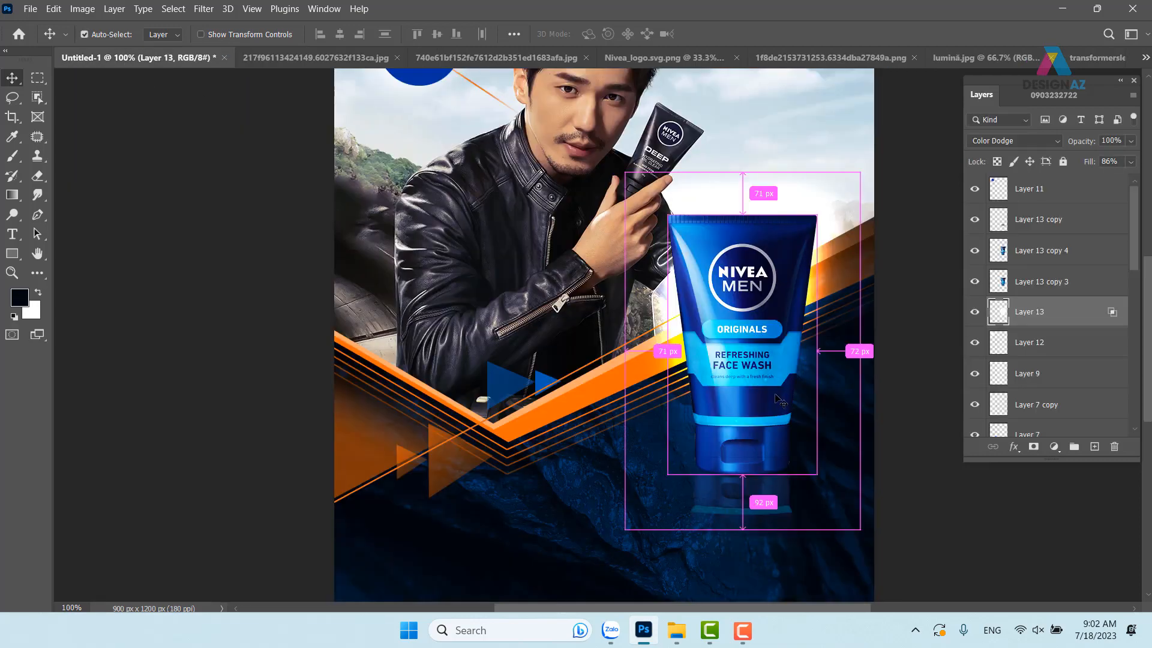
{"action": "key", "text": "ctrl+v"}
{"action": "left_click_drag", "start_coordinate": [540, 258], "coordinate": [474, 294]}
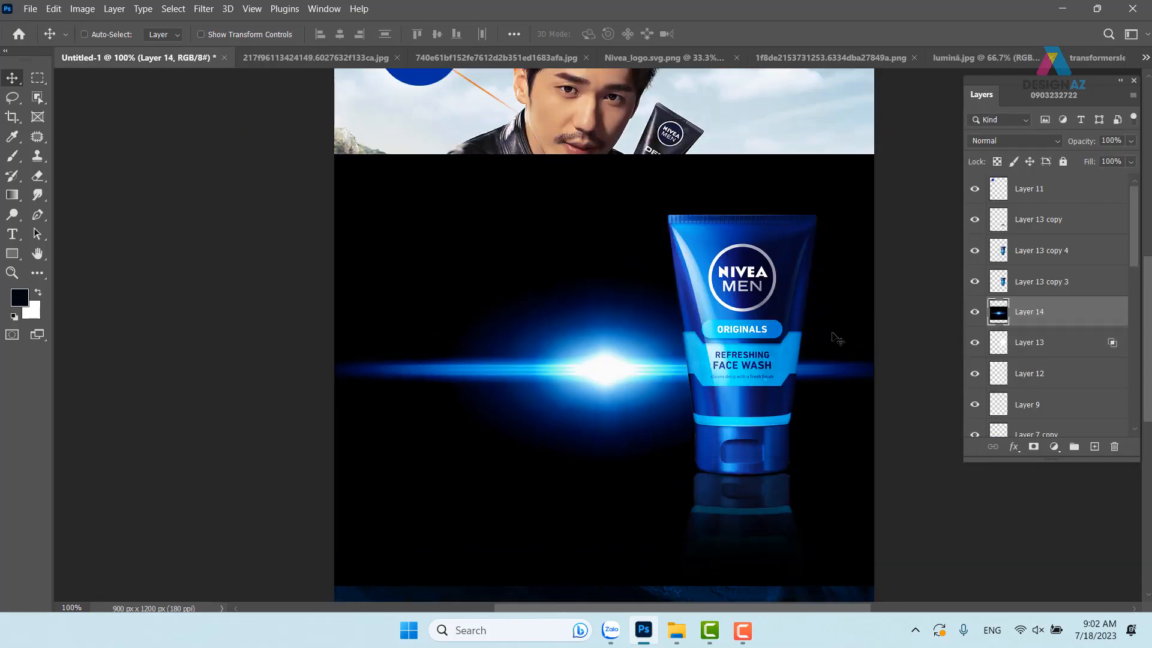
Step: Set the flare layer's blend mode to Screen and move its centre down beside the tube
{"action": "left_click", "coordinate": [1014, 141]}
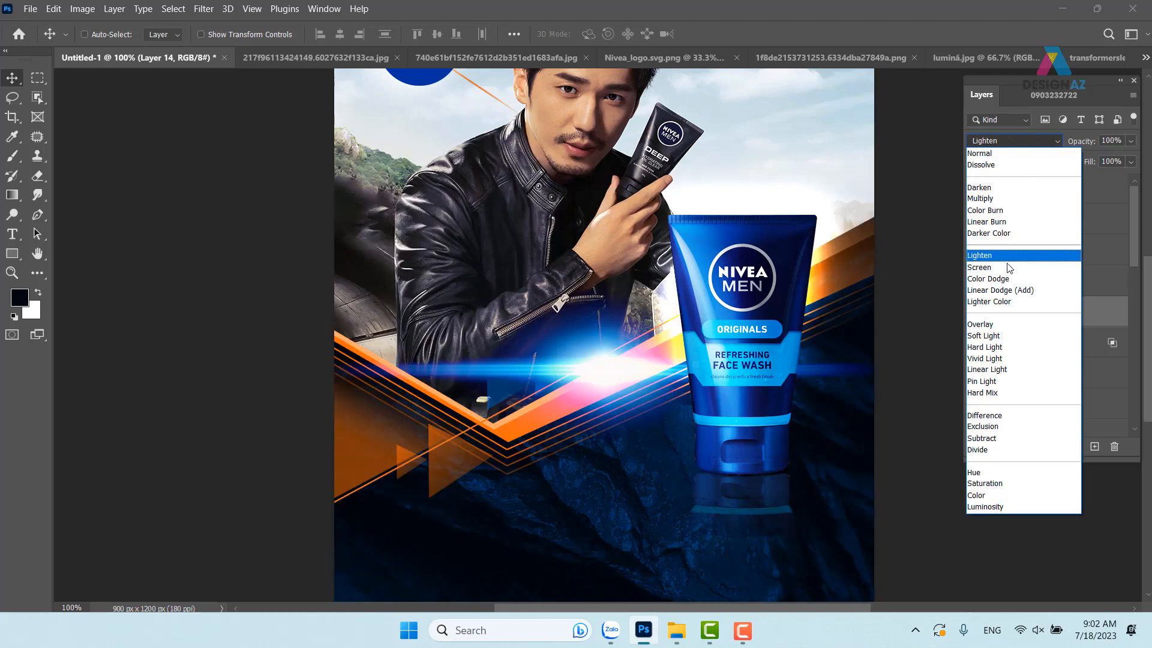
{"action": "left_click", "coordinate": [1005, 264]}
{"action": "left_click_drag", "start_coordinate": [600, 360], "coordinate": [637, 391]}
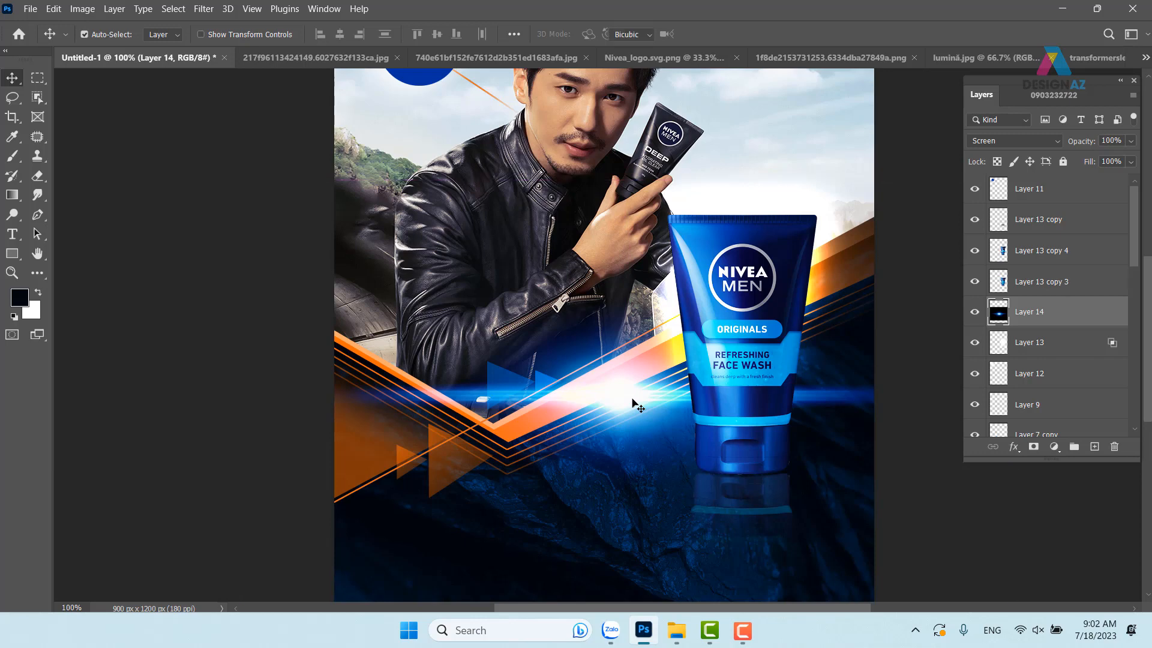
Step: Scale the flare to about 79.5%, rotate it about -26.9°, and align it along the V's right arm behind the tube
{"action": "key", "text": "ctrl+t"}
{"action": "left_click_drag", "start_coordinate": [240, 180], "coordinate": [451, 282]}
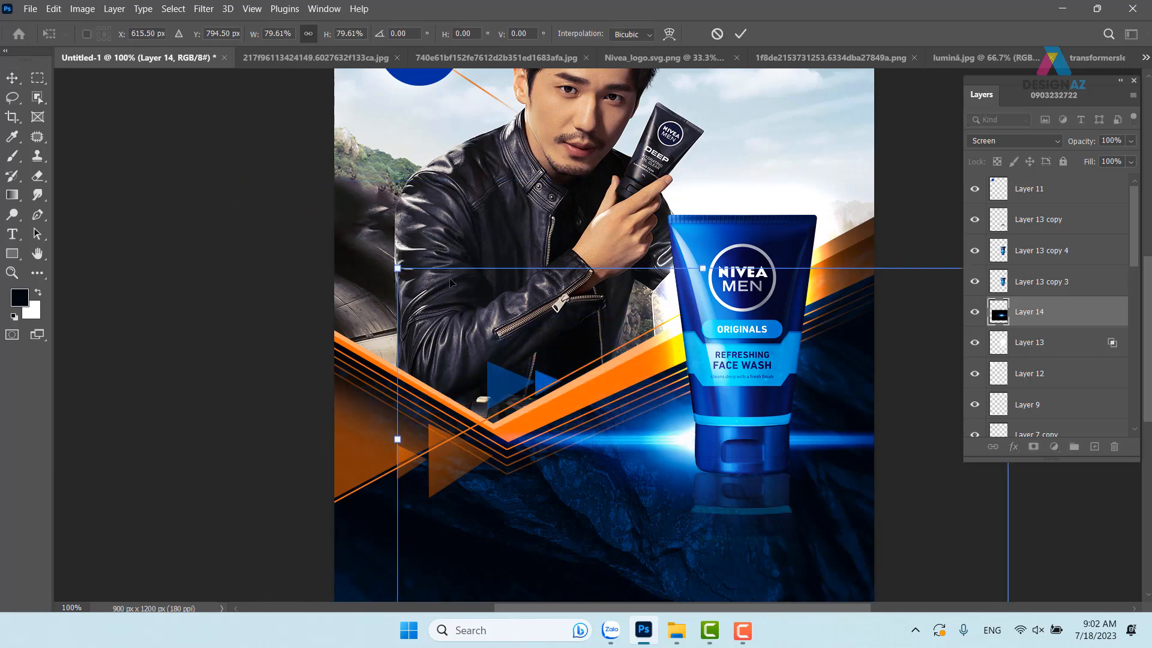
{"action": "left_click_drag", "start_coordinate": [387, 232], "coordinate": [328, 391]}
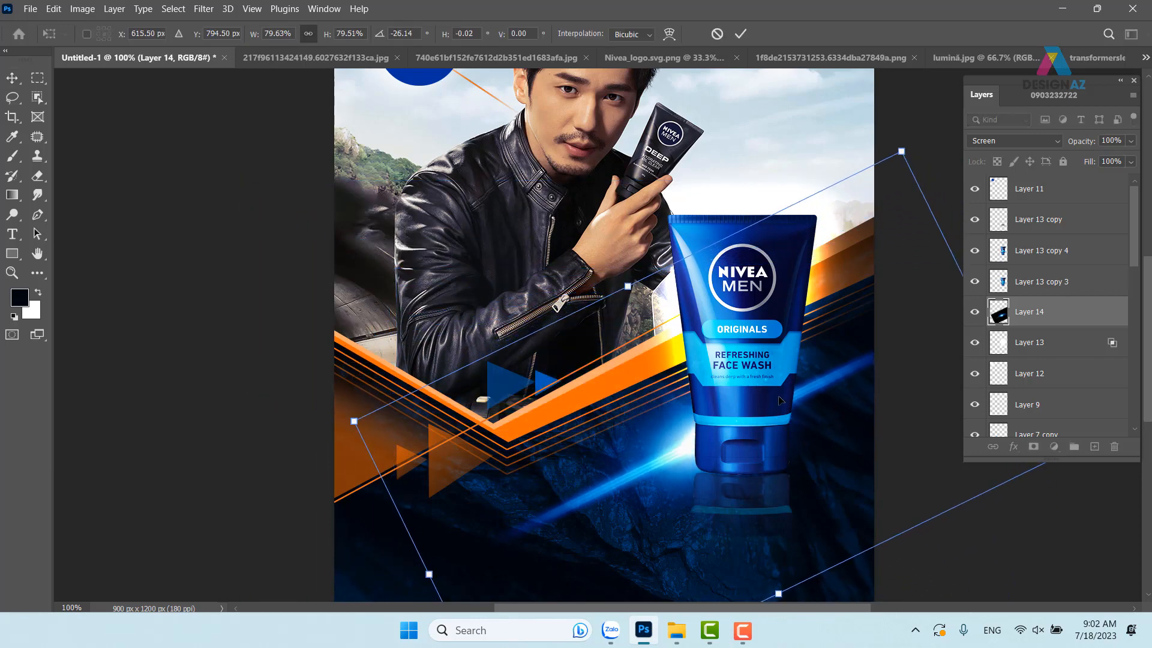
{"action": "left_click_drag", "start_coordinate": [827, 374], "coordinate": [821, 275]}
{"action": "left_click_drag", "start_coordinate": [892, 326], "coordinate": [749, 365]}
{"action": "left_click_drag", "start_coordinate": [925, 420], "coordinate": [924, 405]}
{"action": "left_click_drag", "start_coordinate": [725, 325], "coordinate": [722, 322]}
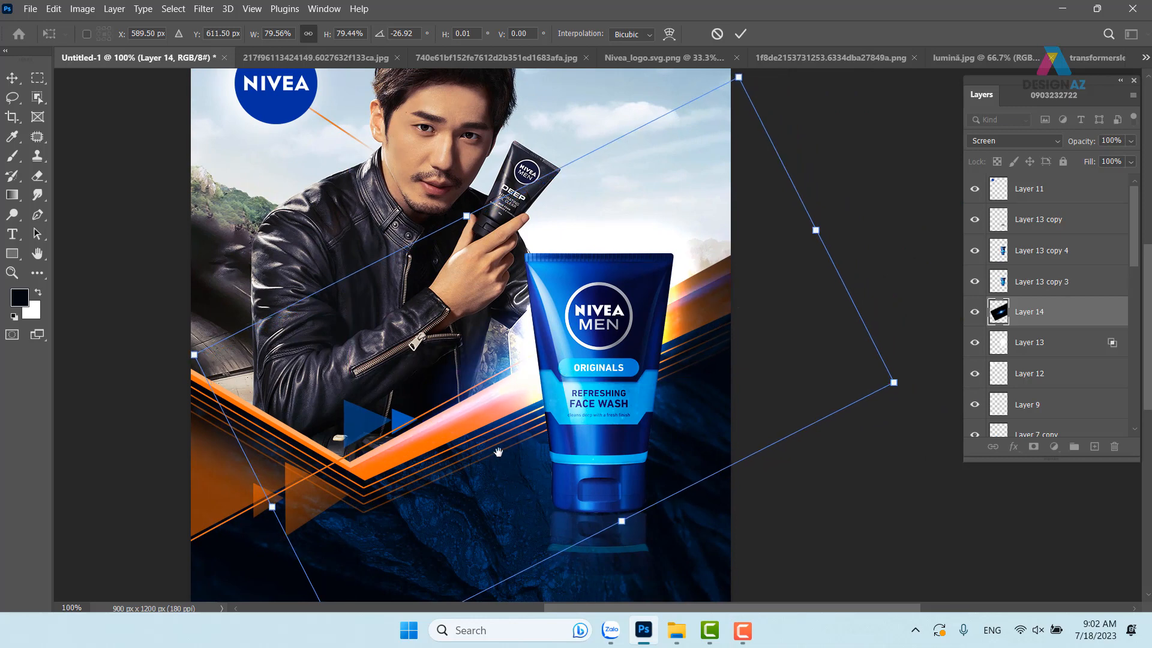
{"action": "left_click_drag", "start_coordinate": [498, 452], "coordinate": [559, 430]}
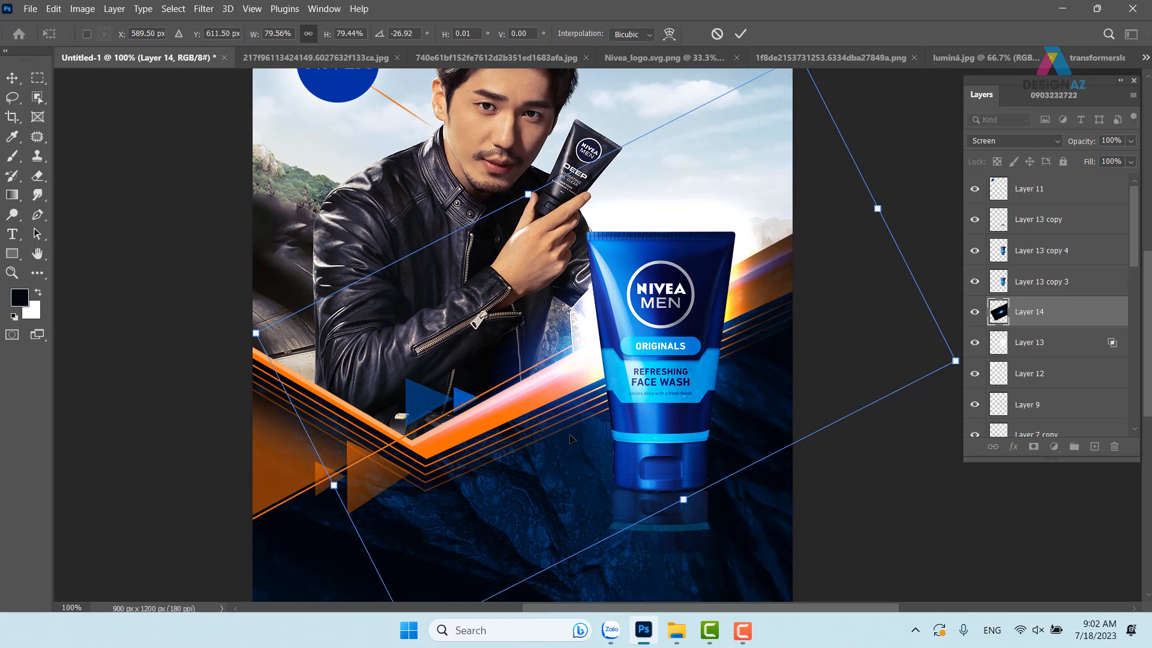
{"action": "key", "text": "Return"}
Step: Duplicate the flare on the V's right arm beyond the tube and scale the copy to about 67.8%
{"action": "left_click_drag", "start_coordinate": [587, 443], "coordinate": [601, 368]}
{"action": "left_click_drag", "start_coordinate": [599, 294], "coordinate": [705, 272]}
{"action": "key", "text": "ctrl+j"}
{"action": "key", "text": "ctrl+t"}
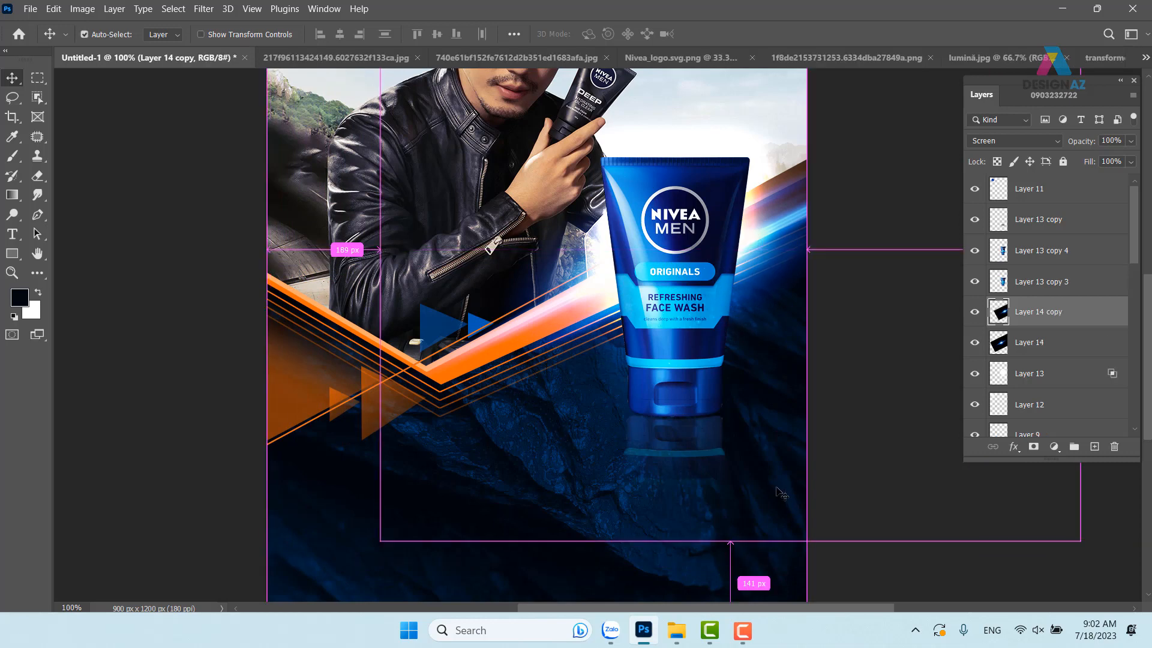
{"action": "left_click_drag", "start_coordinate": [379, 540], "coordinate": [604, 350]}
{"action": "left_click_drag", "start_coordinate": [888, 203], "coordinate": [677, 411]}
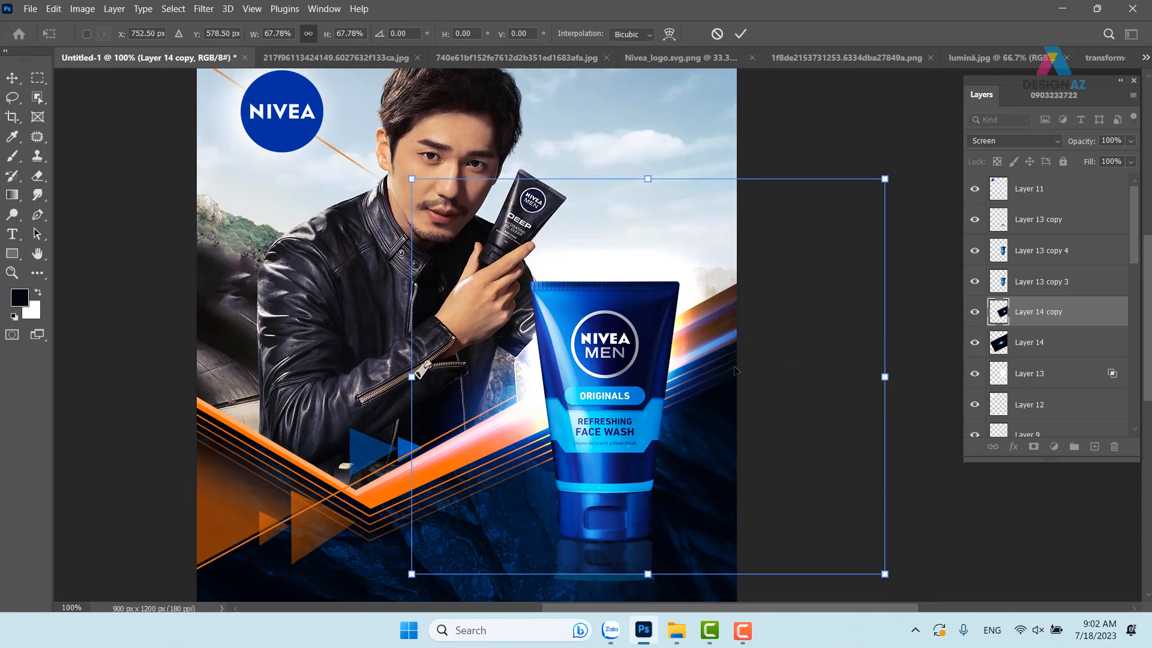
{"action": "key", "text": "Return"}
Step: Duplicate the small flare onto the V's left arm and rotate the copy about 57.2° to follow that arm
{"action": "left_click_drag", "start_coordinate": [744, 368], "coordinate": [462, 470]}
{"action": "key", "text": "ctrl+t"}
{"action": "left_click_drag", "start_coordinate": [593, 245], "coordinate": [563, 608]}
{"action": "left_click_drag", "start_coordinate": [345, 443], "coordinate": [374, 425]}
{"action": "left_click_drag", "start_coordinate": [609, 543], "coordinate": [613, 512]}
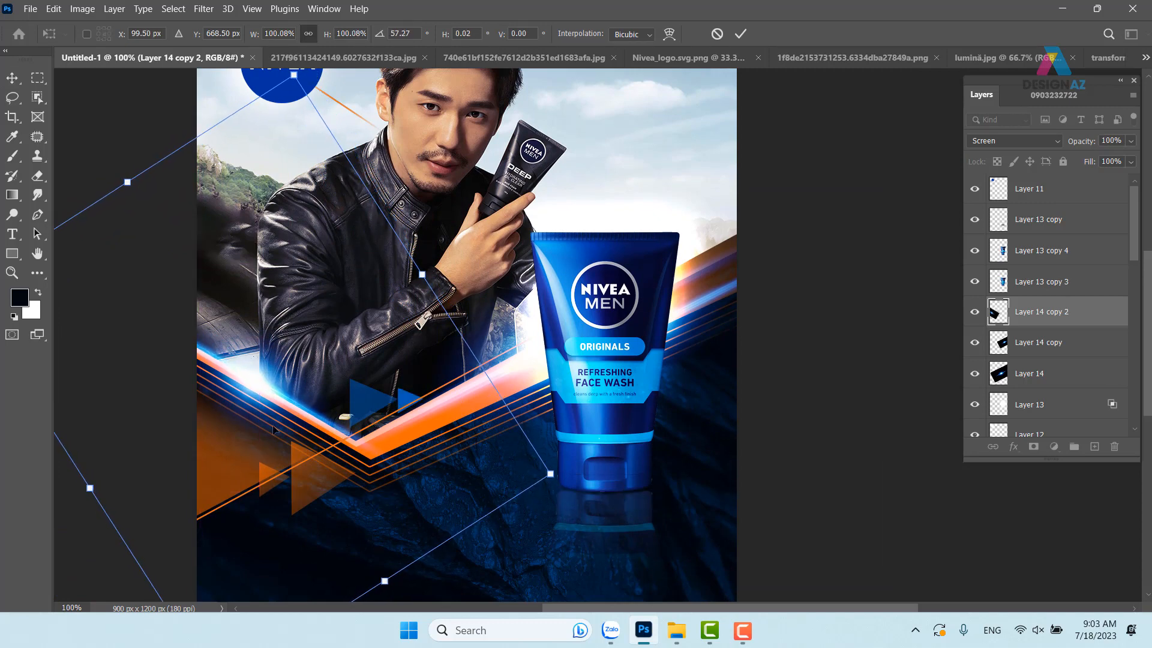
{"action": "left_click_drag", "start_coordinate": [261, 393], "coordinate": [264, 402]}
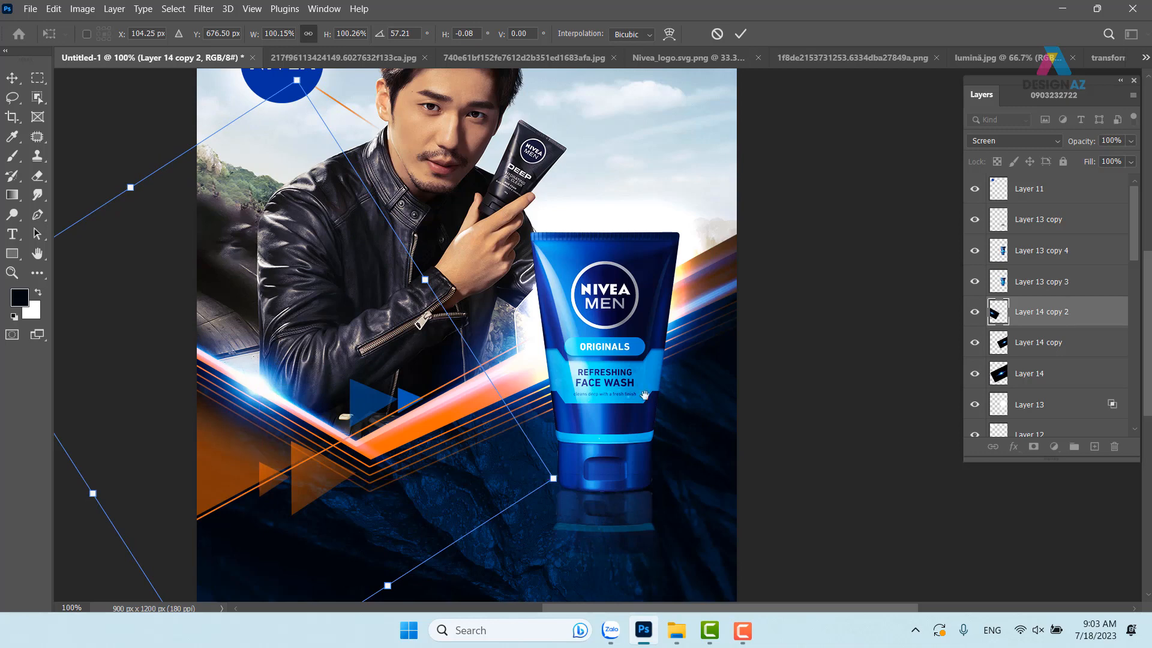
{"action": "key", "text": "Return"}
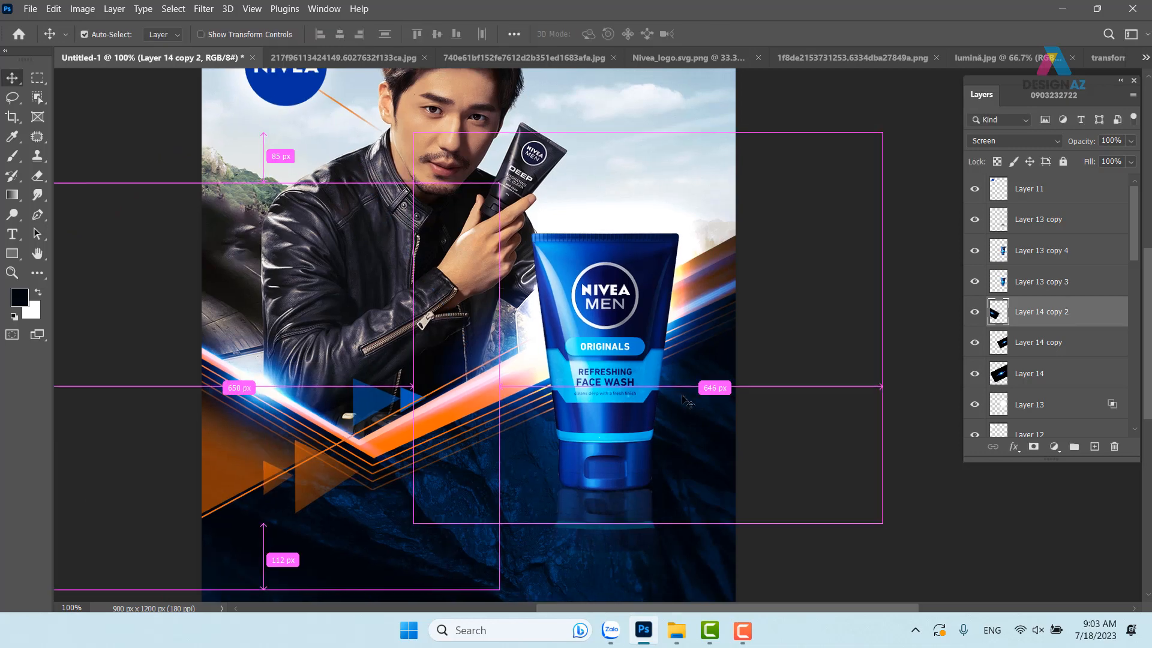
Step: Try the left-arm flare in Color Dodge mode at 79% fill, and return it to Screen at 100% fill
{"action": "key", "text": "ctrl+minus"}
{"action": "key", "text": "ctrl+minus"}
{"action": "key", "text": "ctrl+plus"}
{"action": "key", "text": "ctrl+plus"}
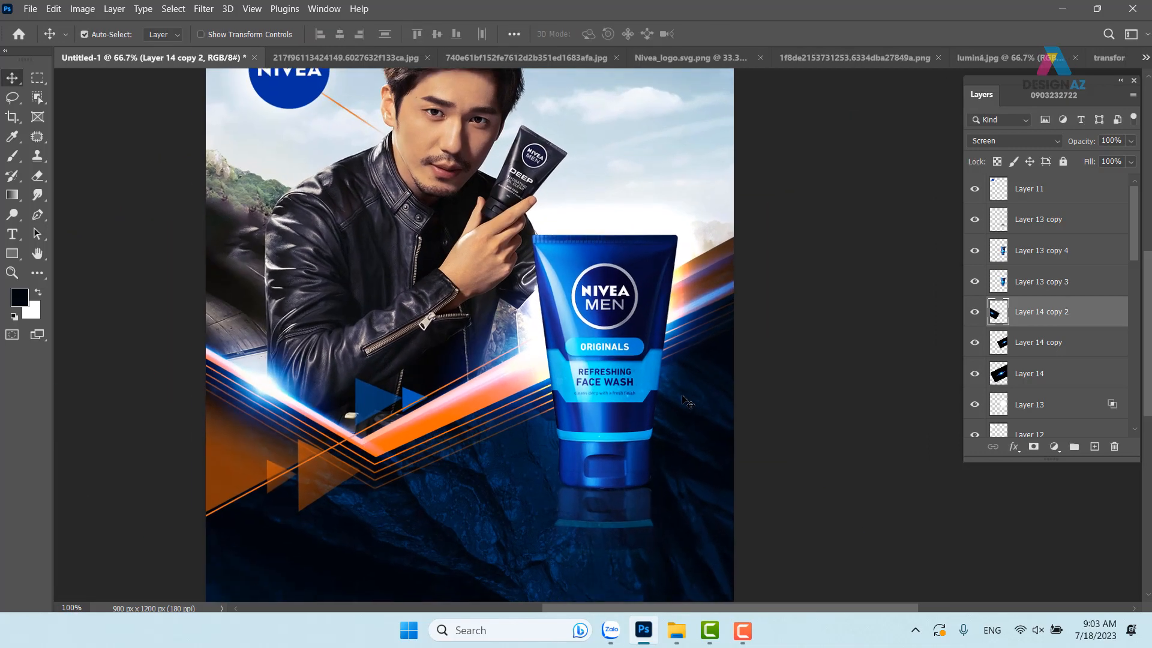
{"action": "left_click_drag", "start_coordinate": [404, 359], "coordinate": [467, 358]}
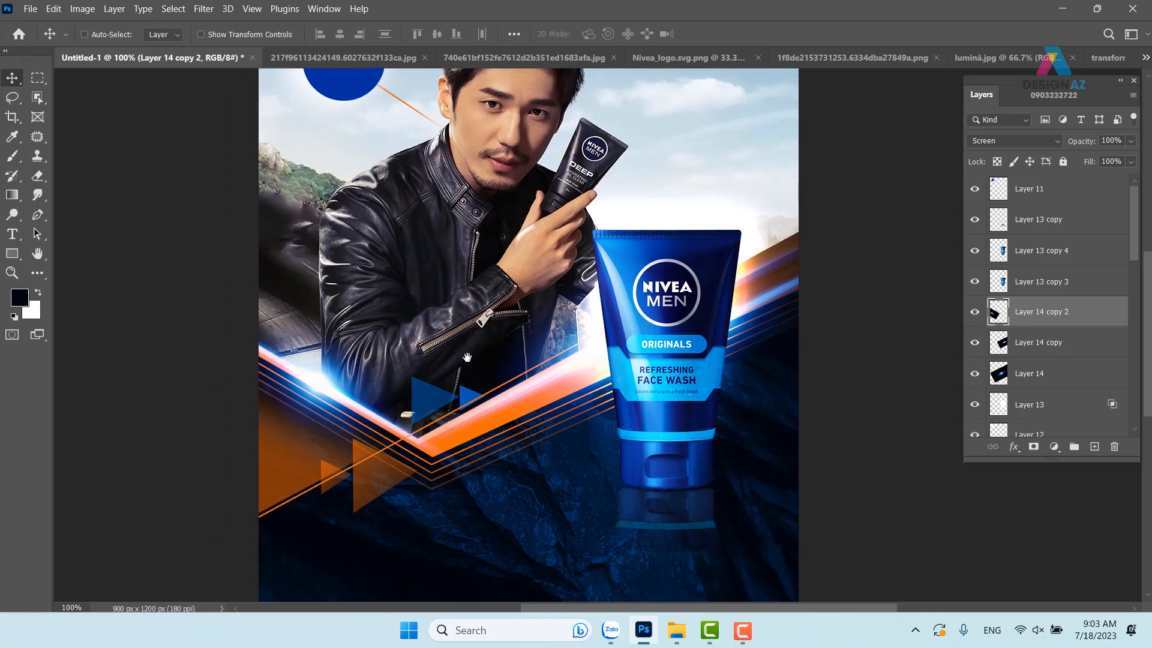
{"action": "left_click", "coordinate": [1029, 142]}
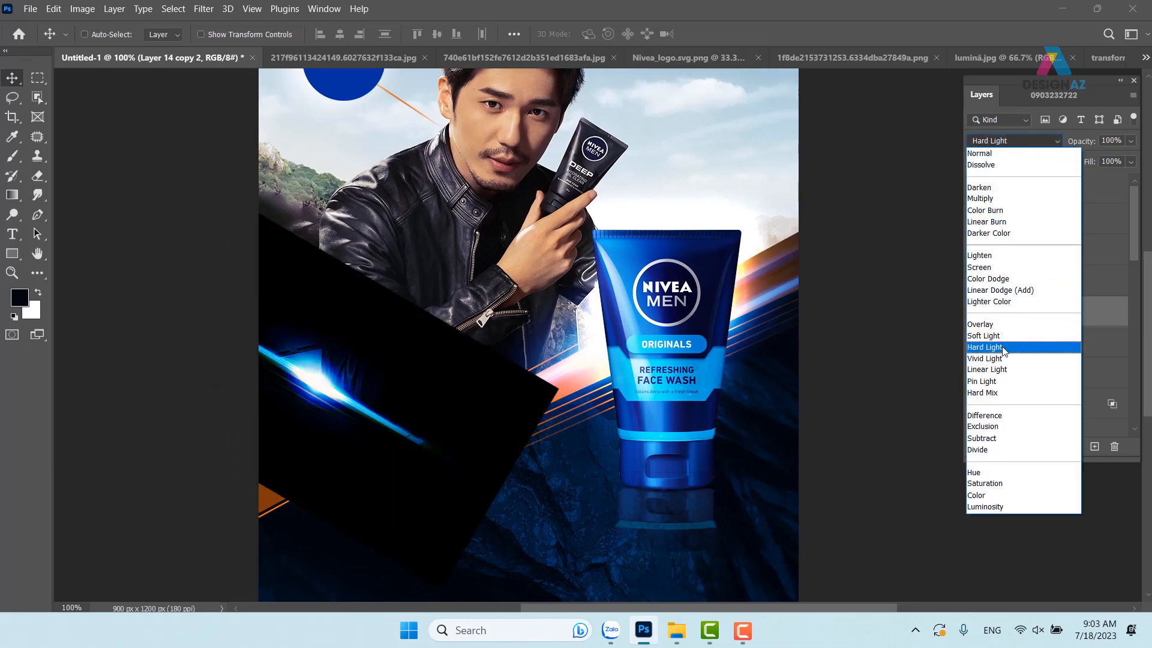
{"action": "left_click", "coordinate": [991, 280]}
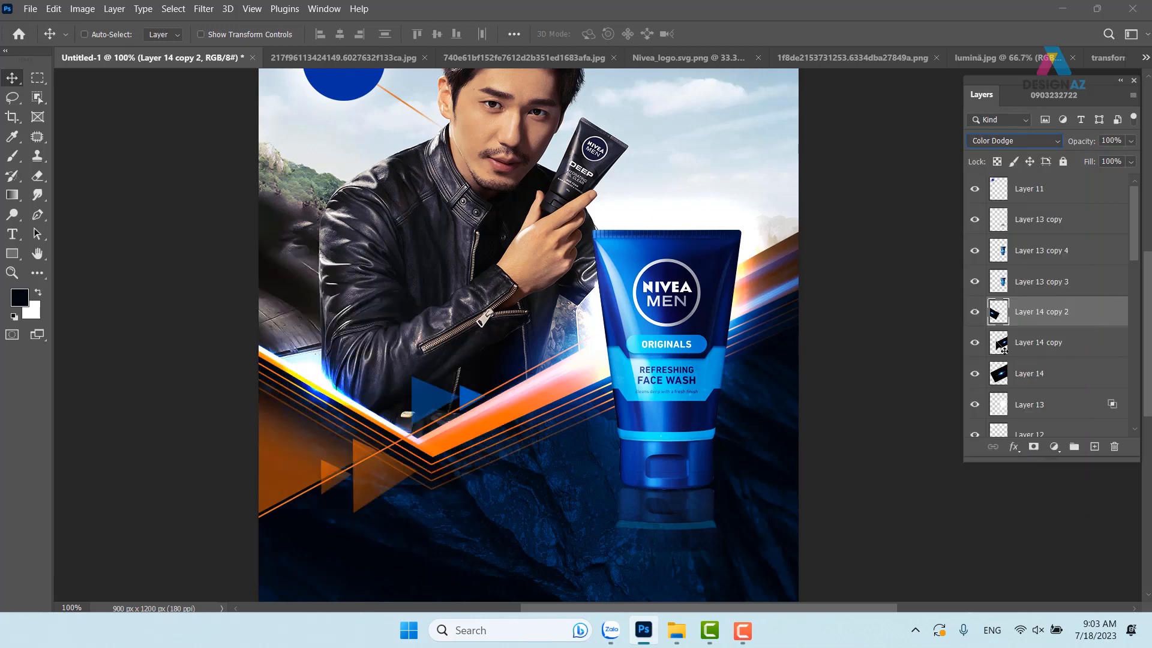
{"action": "left_click", "coordinate": [1131, 162]}
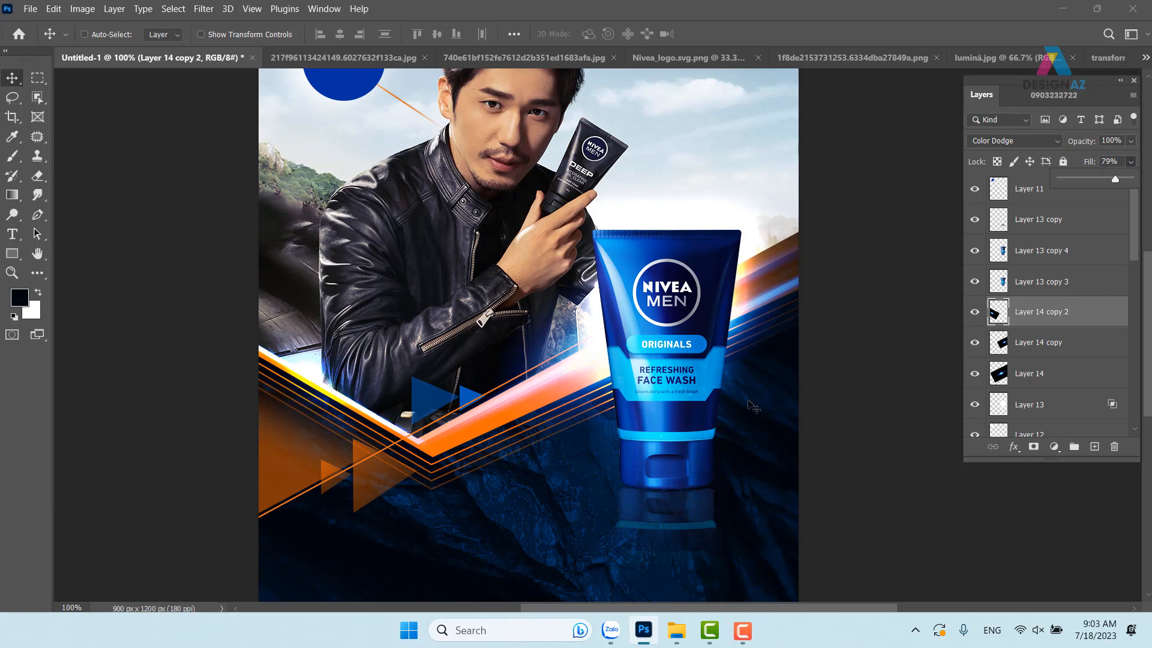
{"action": "left_click", "coordinate": [1027, 139]}
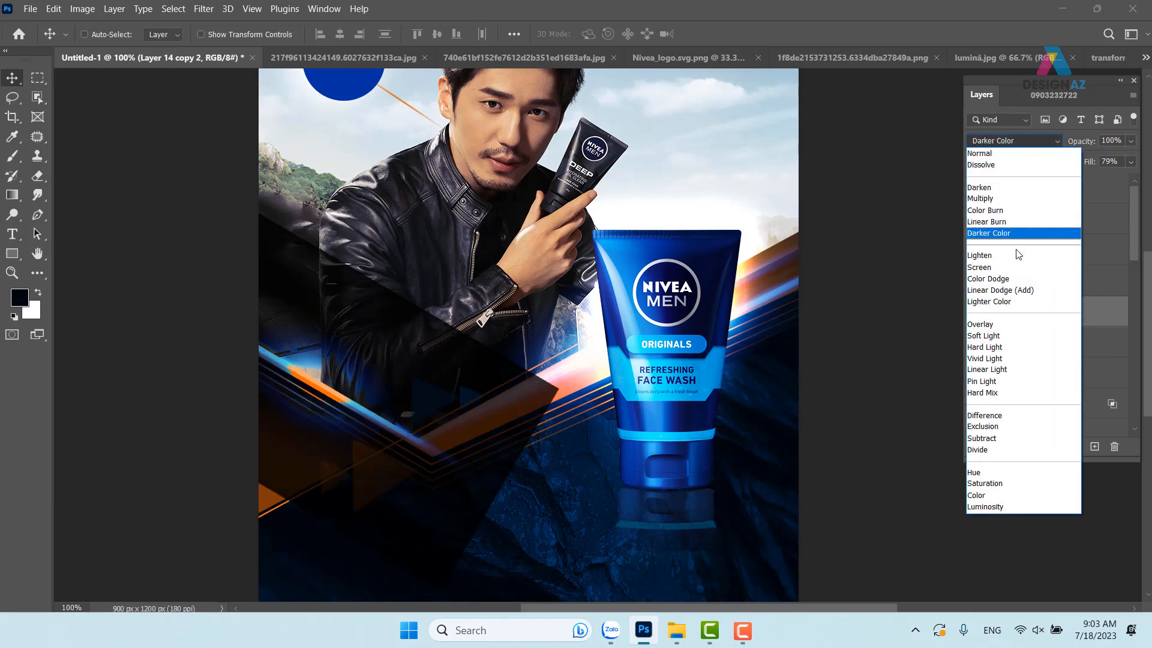
{"action": "left_click", "coordinate": [1018, 267]}
{"action": "left_click", "coordinate": [1131, 162]}
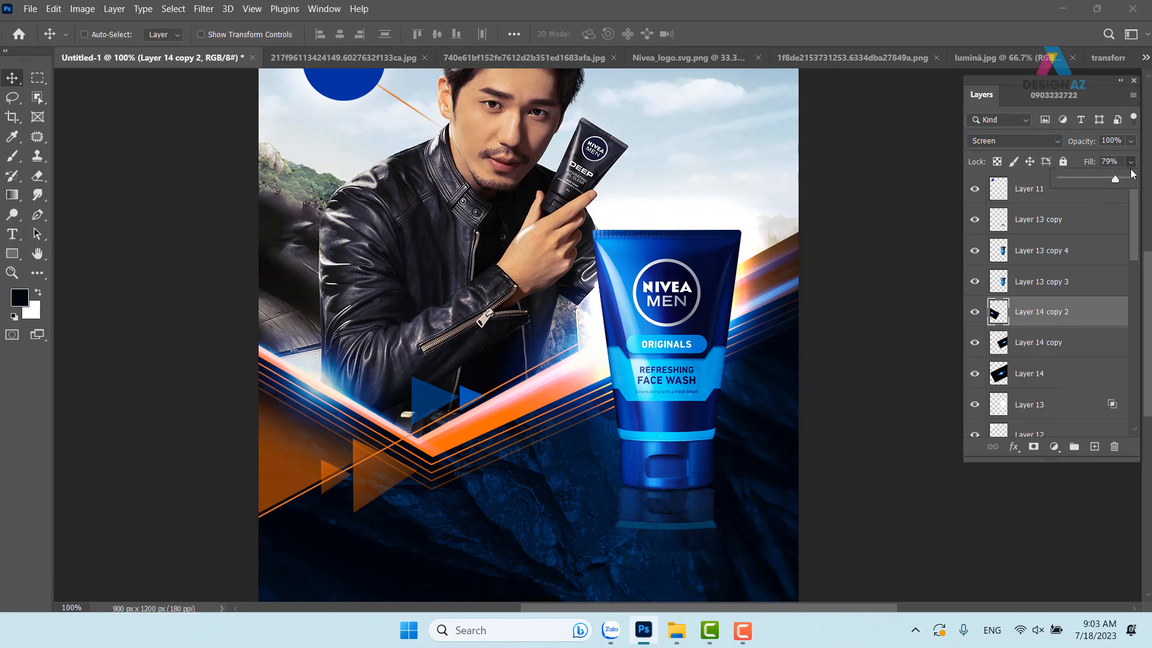
{"action": "left_click_drag", "start_coordinate": [1123, 178], "coordinate": [1129, 178]}
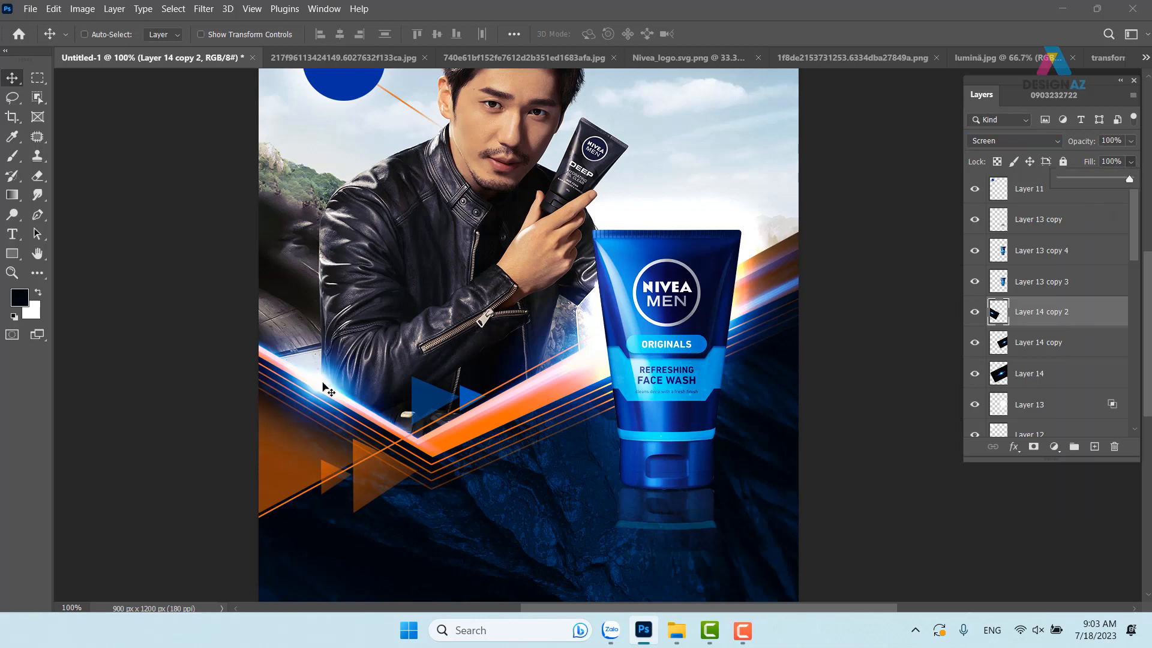
Step: Move the left-arm flare slightly up along the V towards the poster's edge
{"action": "left_click_drag", "start_coordinate": [324, 388], "coordinate": [305, 367]}
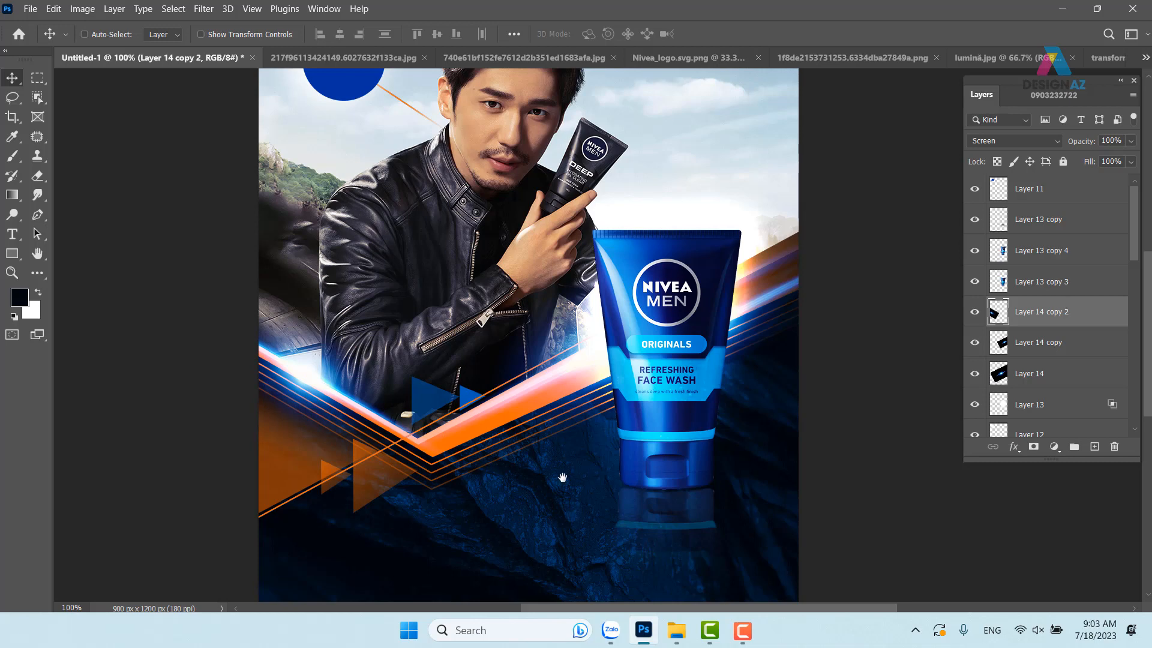
{"action": "left_click_drag", "start_coordinate": [589, 477], "coordinate": [540, 481]}
{"action": "key", "text": "ctrl+minus"}
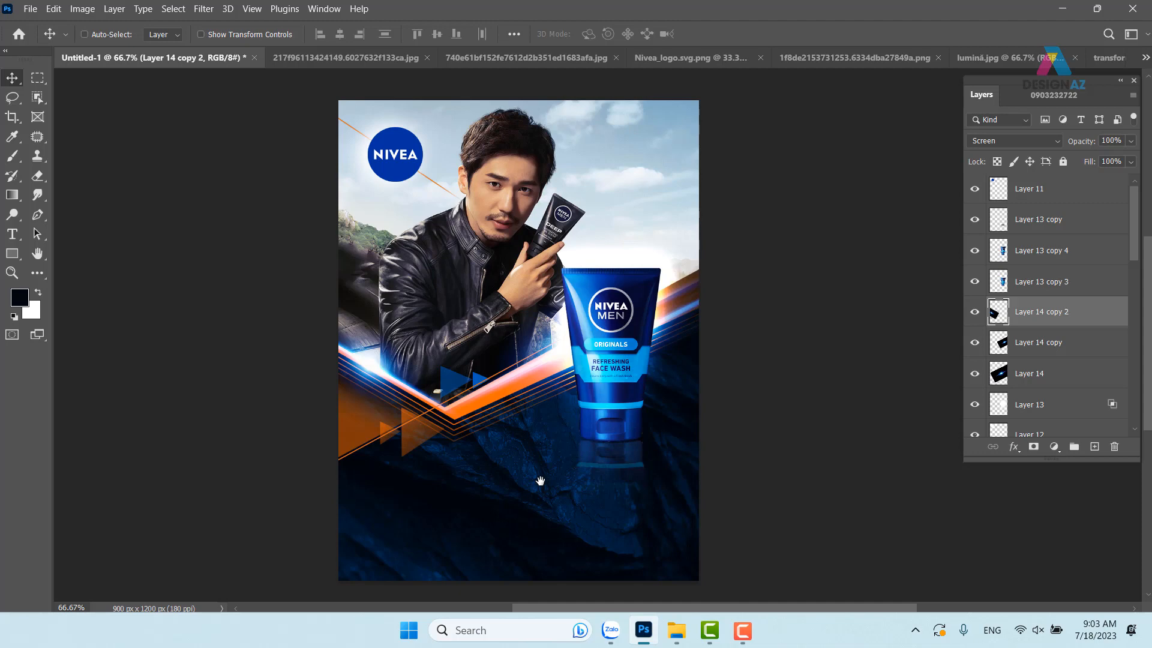
Step: Try the round NIVEA logo on the right side of the sky, and undo the move
{"action": "left_click", "coordinate": [412, 163], "text": "ctrl"}
{"action": "left_click_drag", "start_coordinate": [413, 163], "coordinate": [609, 154]}
{"action": "key", "text": "ctrl+z"}
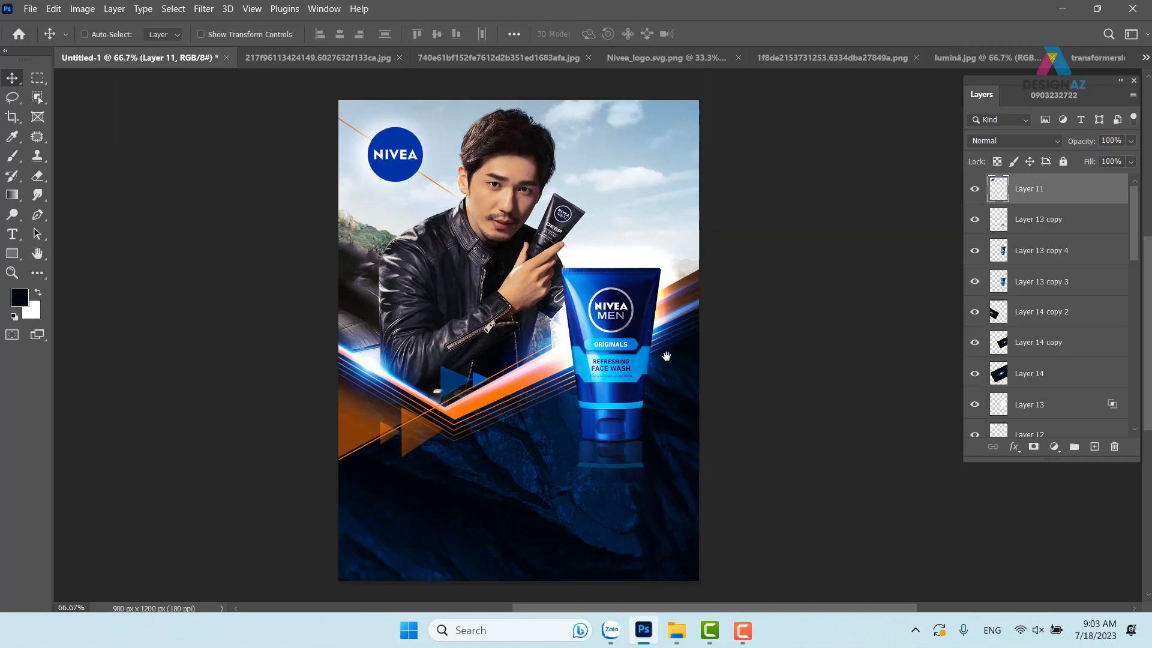
Step: Add a Color Balance adjustment layer directly above the model photo's Gradient Map 1 layer
{"action": "left_click_drag", "start_coordinate": [675, 397], "coordinate": [659, 252]}
{"action": "left_click_drag", "start_coordinate": [526, 330], "coordinate": [530, 460]}
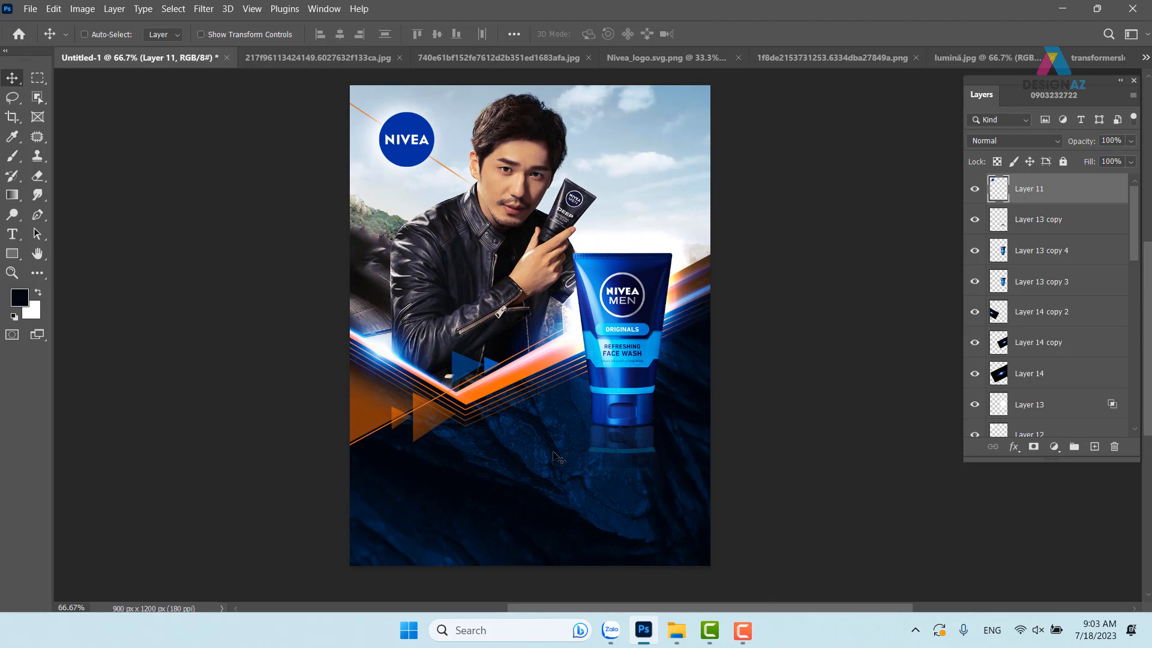
{"action": "key", "text": "ctrl+1"}
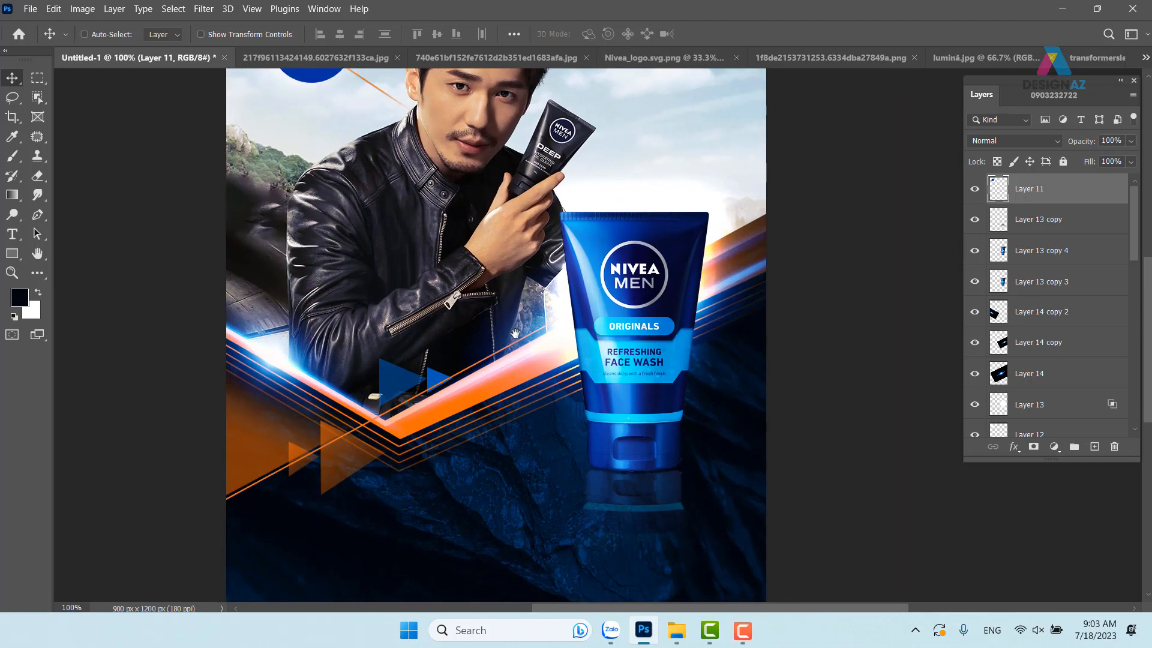
{"action": "left_click_drag", "start_coordinate": [515, 333], "coordinate": [520, 409]}
{"action": "right_click", "coordinate": [486, 192]}
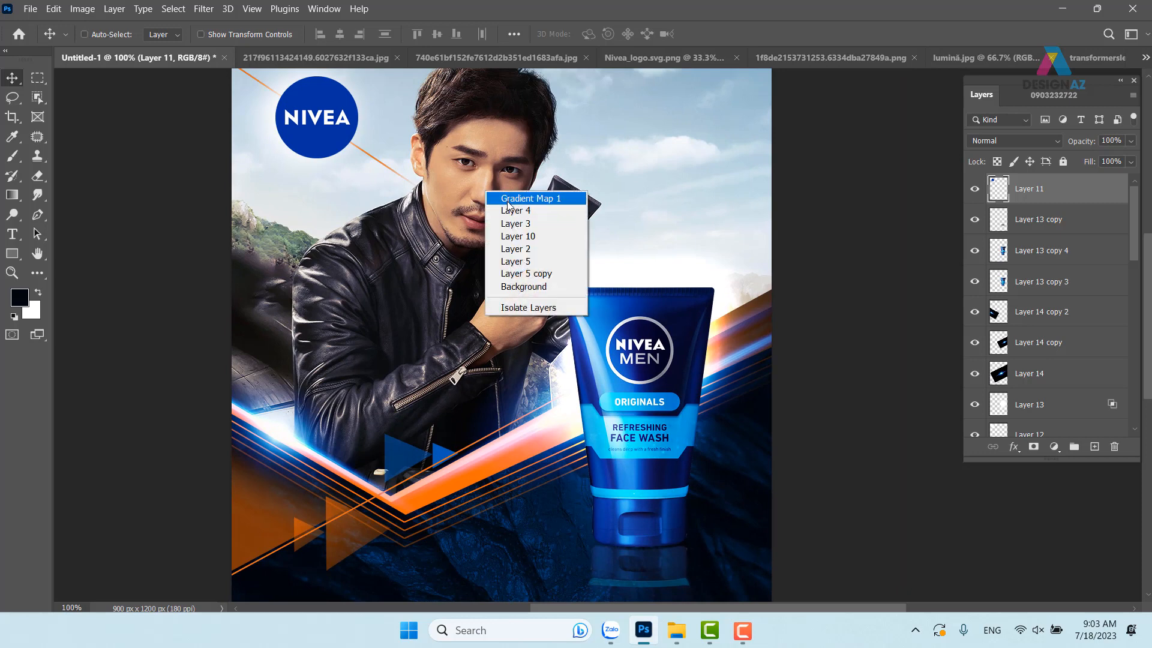
{"action": "left_click", "coordinate": [507, 202]}
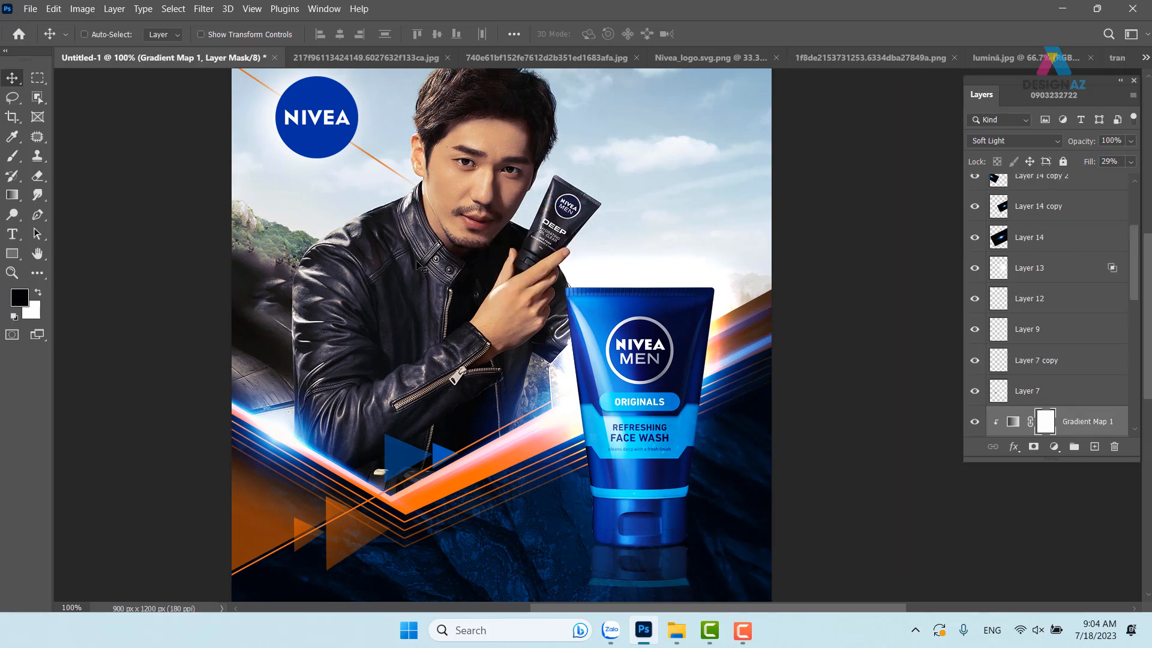
{"action": "left_click_drag", "start_coordinate": [1137, 276], "coordinate": [1133, 334]}
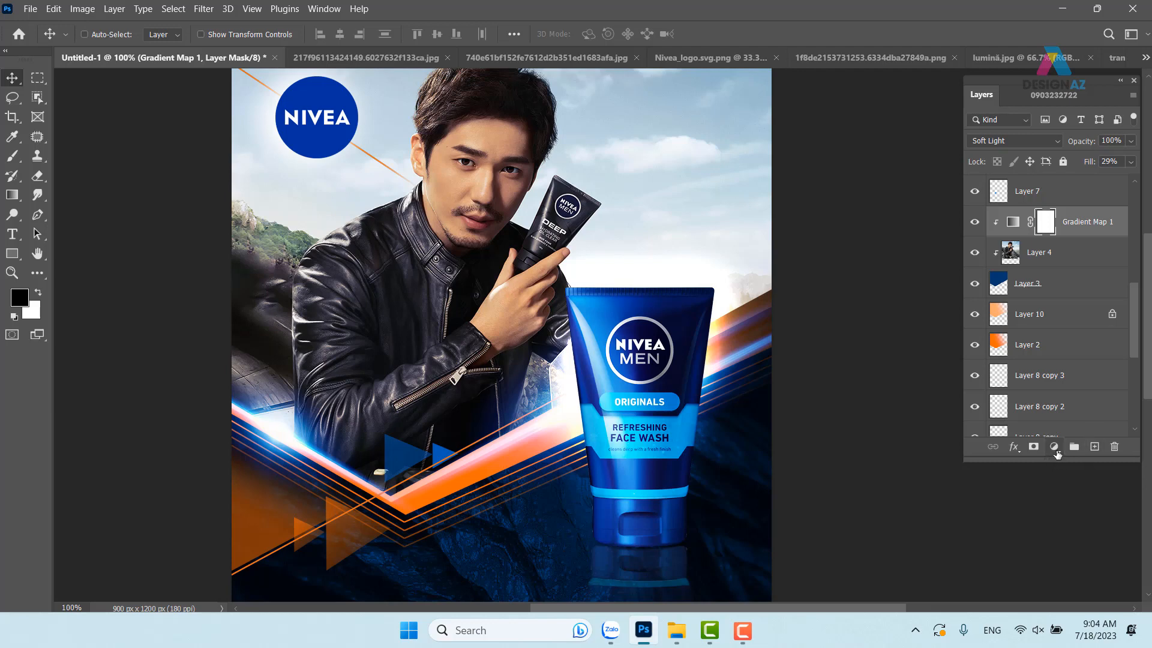
{"action": "left_click", "coordinate": [1055, 447]}
{"action": "left_click", "coordinate": [1057, 452]}
{"action": "left_click", "coordinate": [1054, 448]}
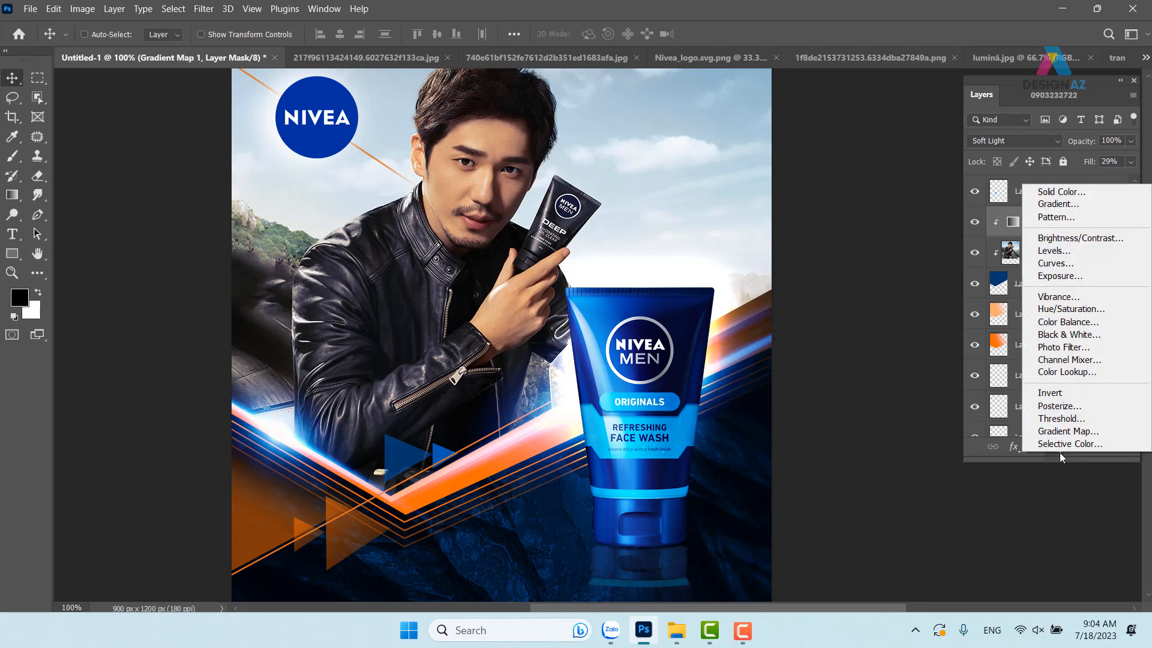
{"action": "left_click", "coordinate": [1069, 322]}
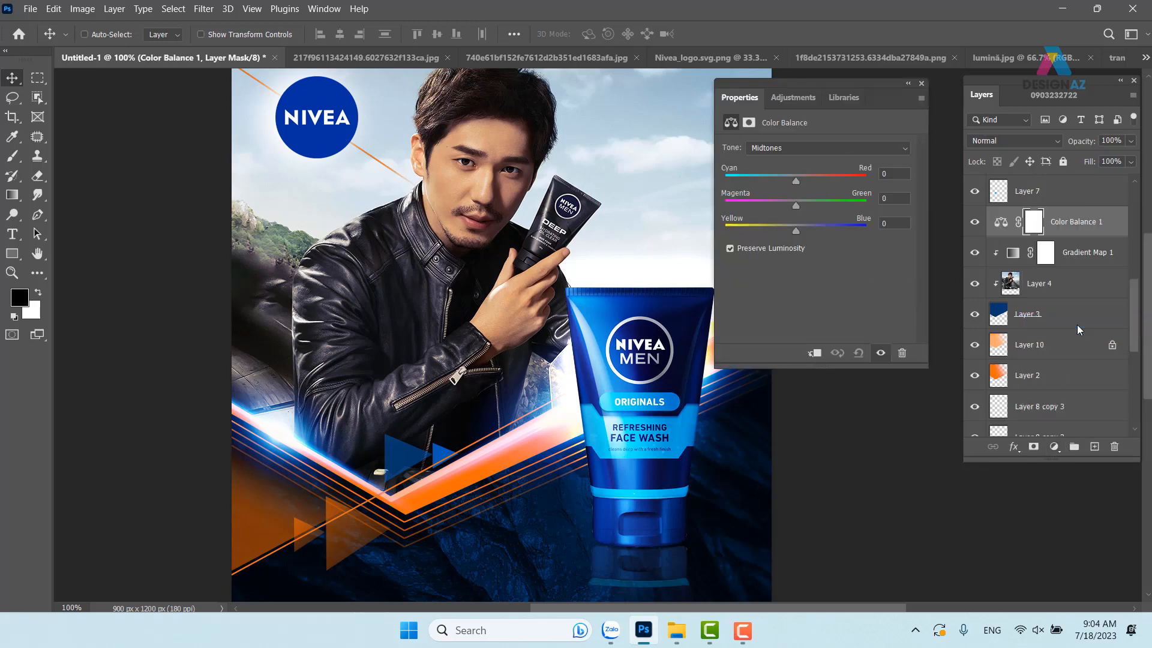
Step: Set the Color Balance midtones to -19 on Cyan–Red and +49 on Yellow–Blue
{"action": "left_click", "coordinate": [804, 149]}
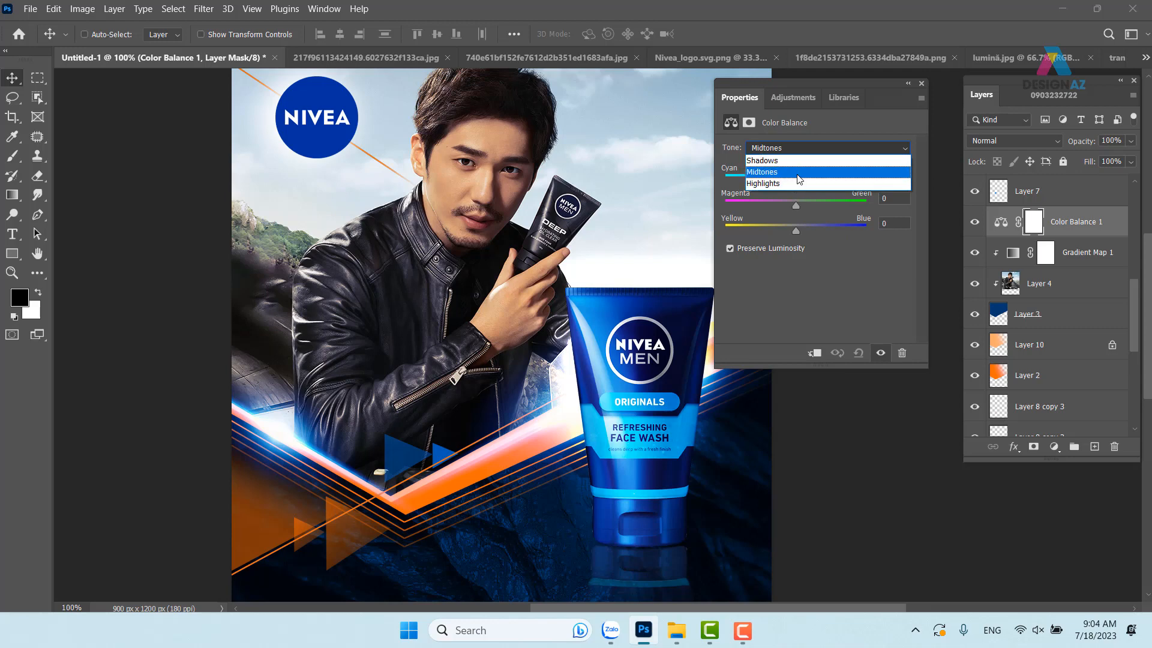
{"action": "left_click", "coordinate": [797, 173]}
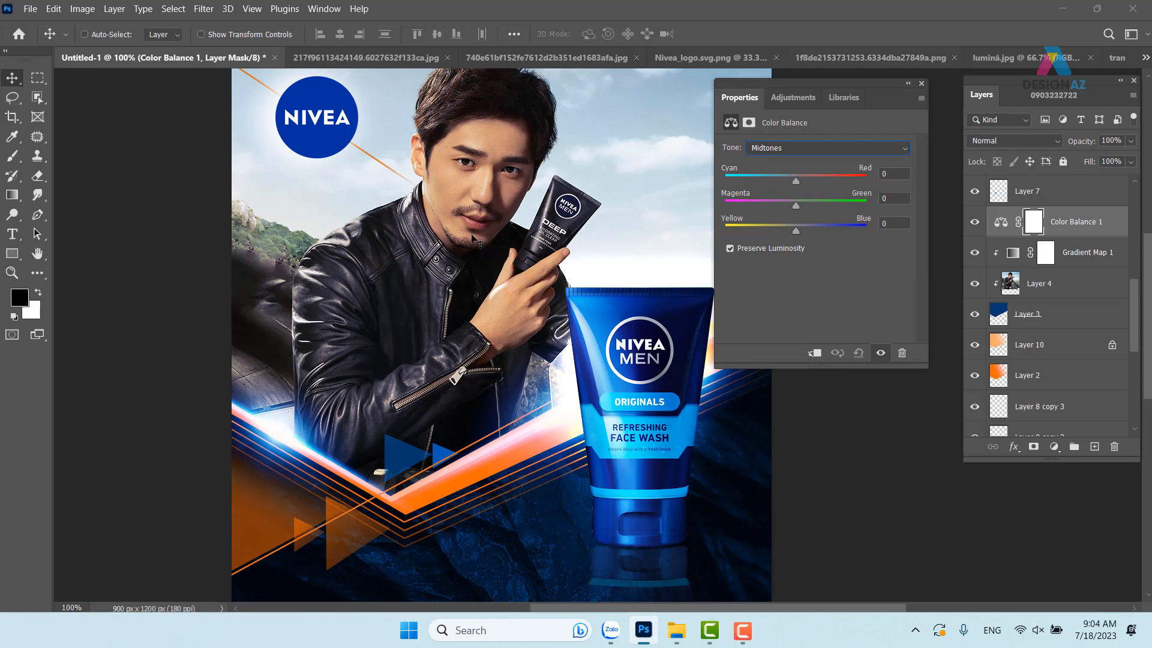
{"action": "left_click_drag", "start_coordinate": [802, 234], "coordinate": [833, 233]}
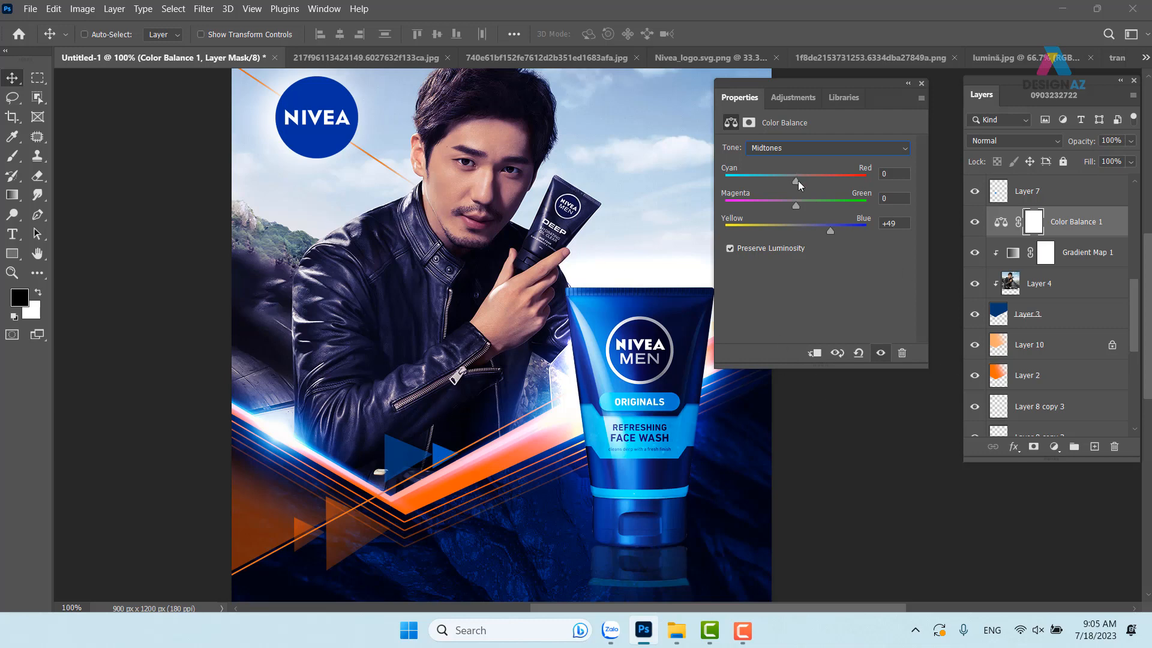
{"action": "left_click_drag", "start_coordinate": [796, 181], "coordinate": [792, 181]}
Step: Set the Color Balance shadows to -15 on Cyan–Red and +29 on Yellow–Blue
{"action": "left_click", "coordinate": [840, 150]}
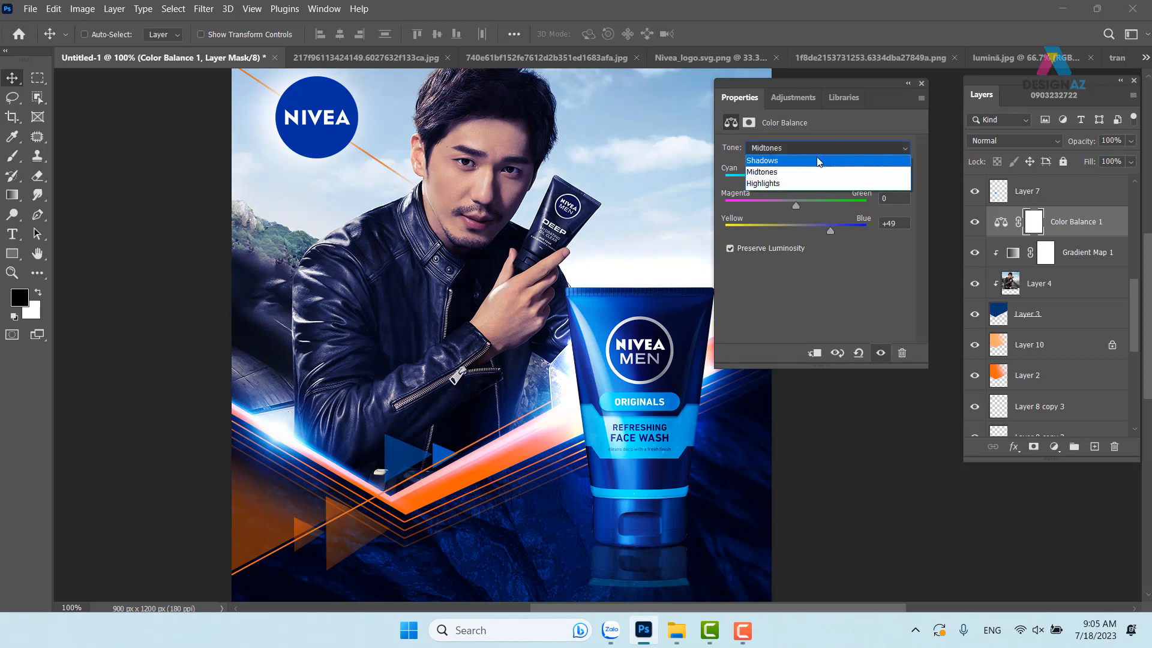
{"action": "left_click", "coordinate": [814, 160]}
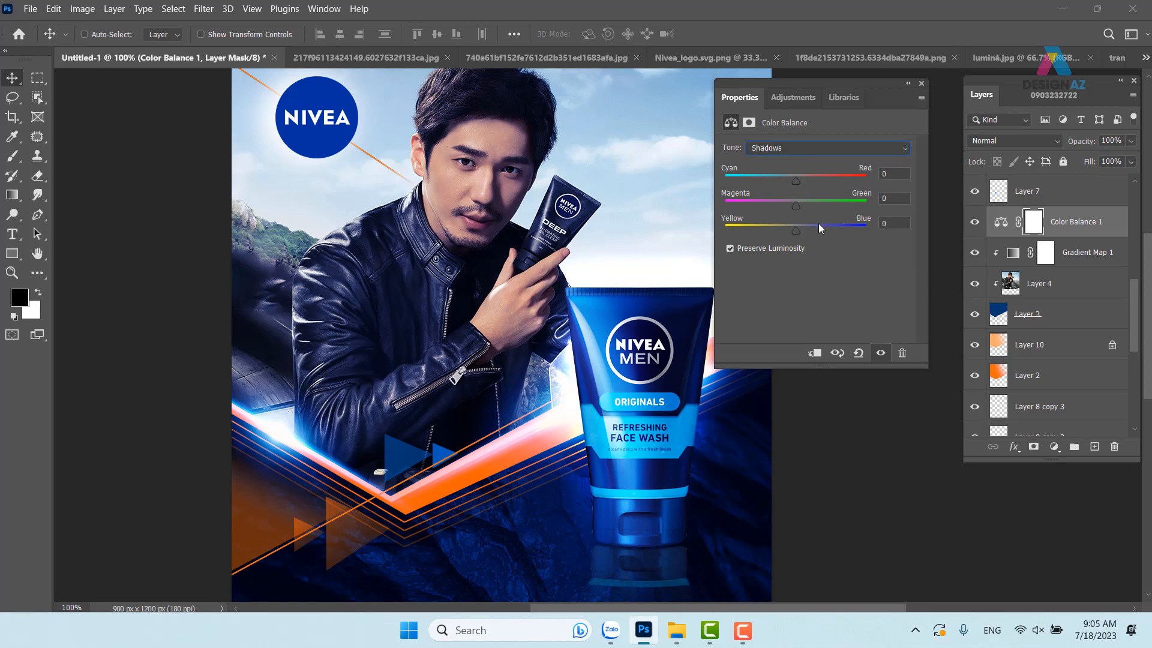
{"action": "left_click_drag", "start_coordinate": [800, 229], "coordinate": [816, 229]}
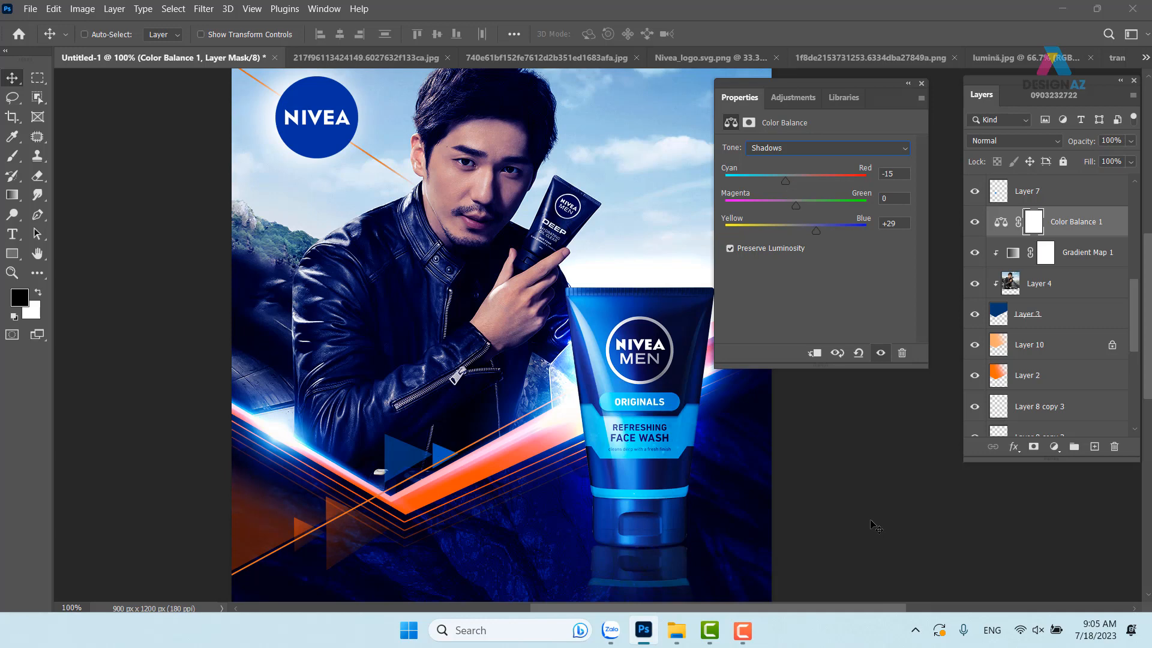
Step: Shift the Color Balance highlights towards yellow, setting Yellow–Blue to -26
{"action": "left_click", "coordinate": [848, 153]}
{"action": "left_click", "coordinate": [790, 182]}
{"action": "left_click_drag", "start_coordinate": [795, 233], "coordinate": [779, 232]}
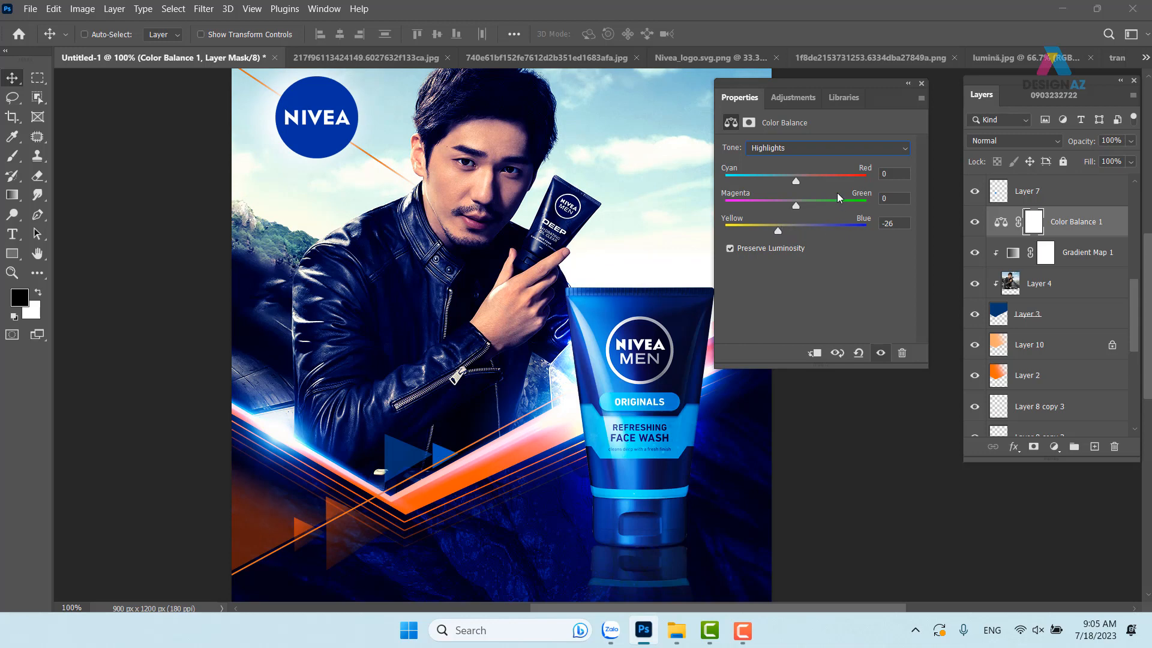
{"action": "left_click", "coordinate": [801, 178]}
{"action": "left_click", "coordinate": [921, 82]}
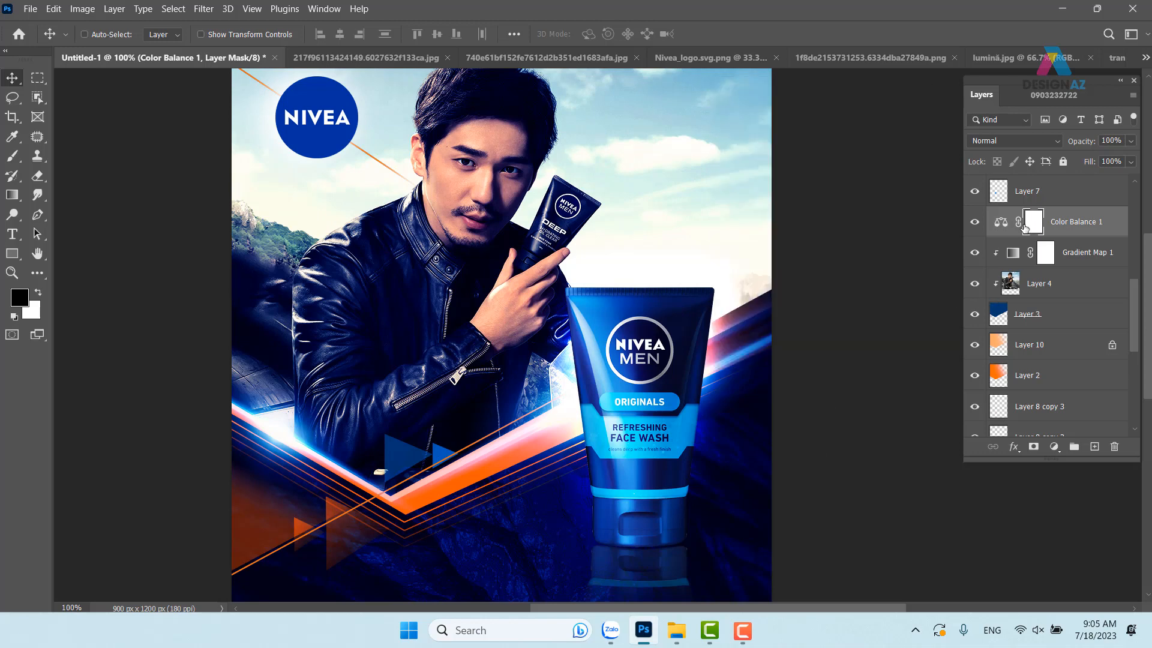
Step: Clip the Color Balance 1 adjustment to the layers below and check the model's toning up close
{"action": "double_click", "coordinate": [999, 225]}
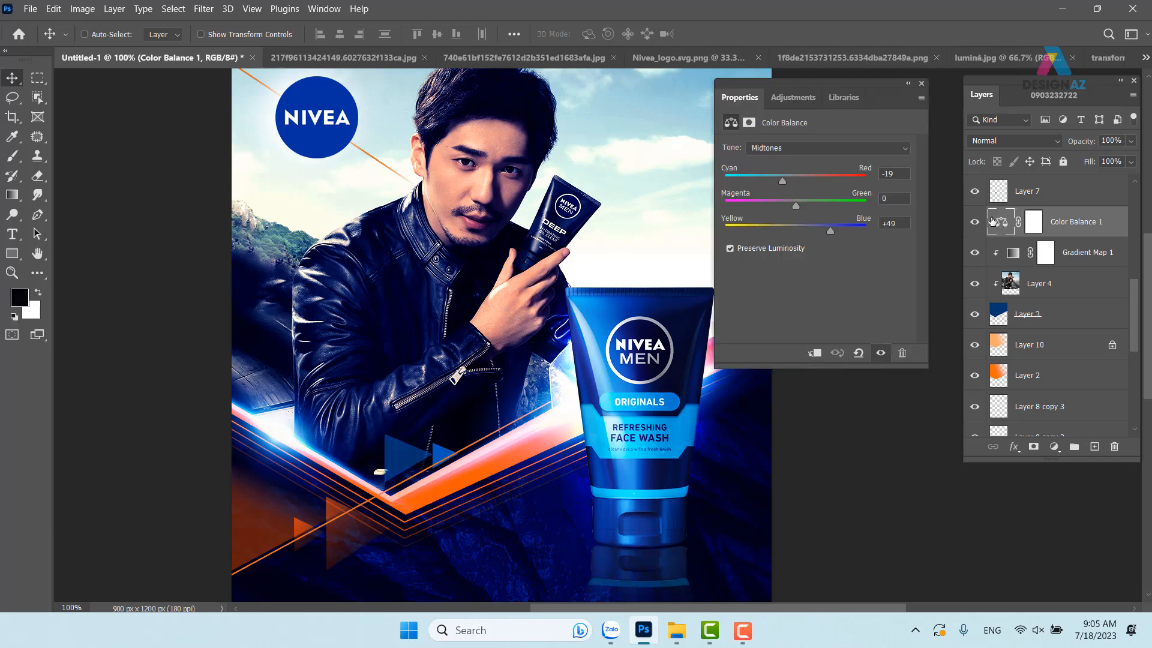
{"action": "left_click", "coordinate": [814, 354]}
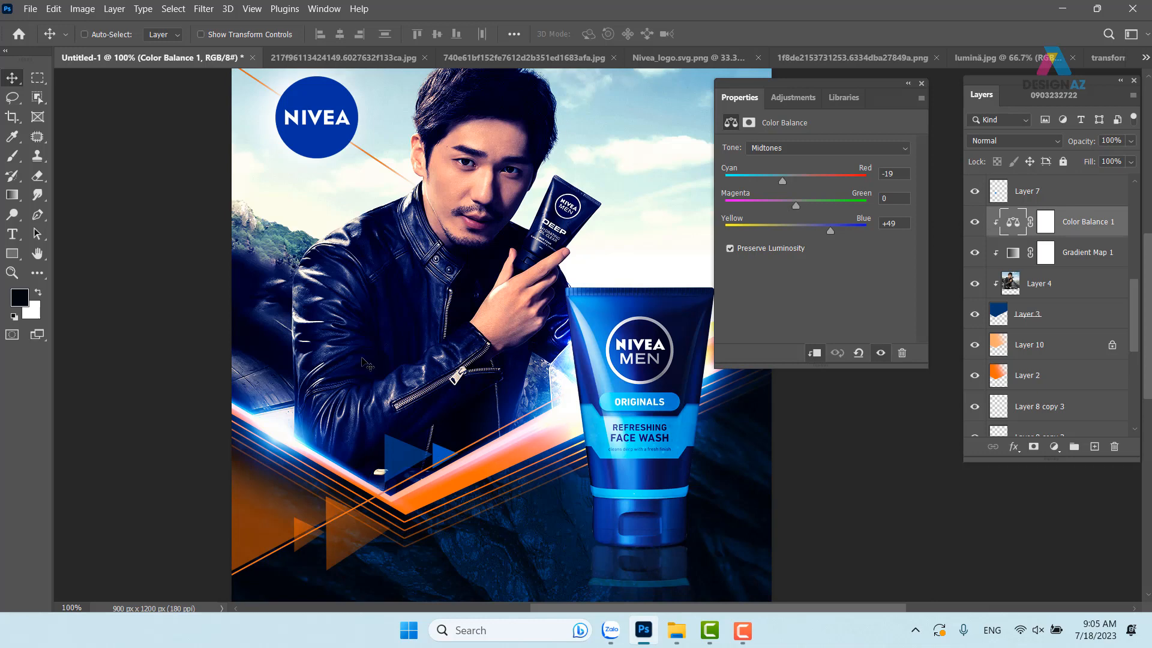
{"action": "key", "text": "ctrl+minus"}
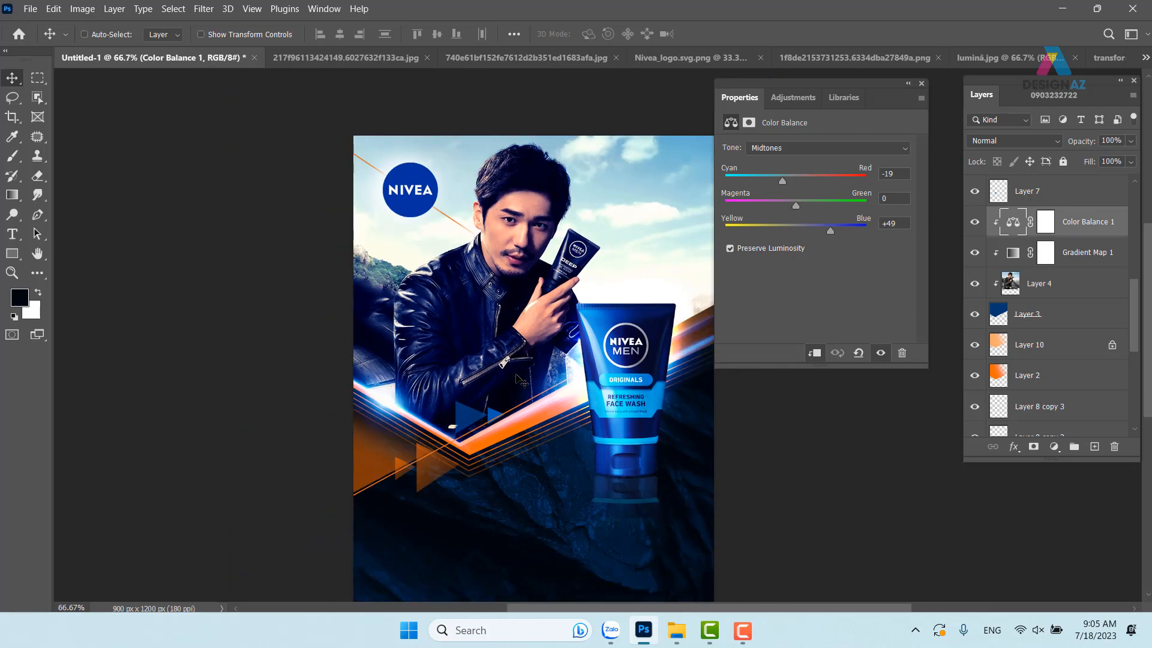
{"action": "left_click_drag", "start_coordinate": [596, 429], "coordinate": [528, 408]}
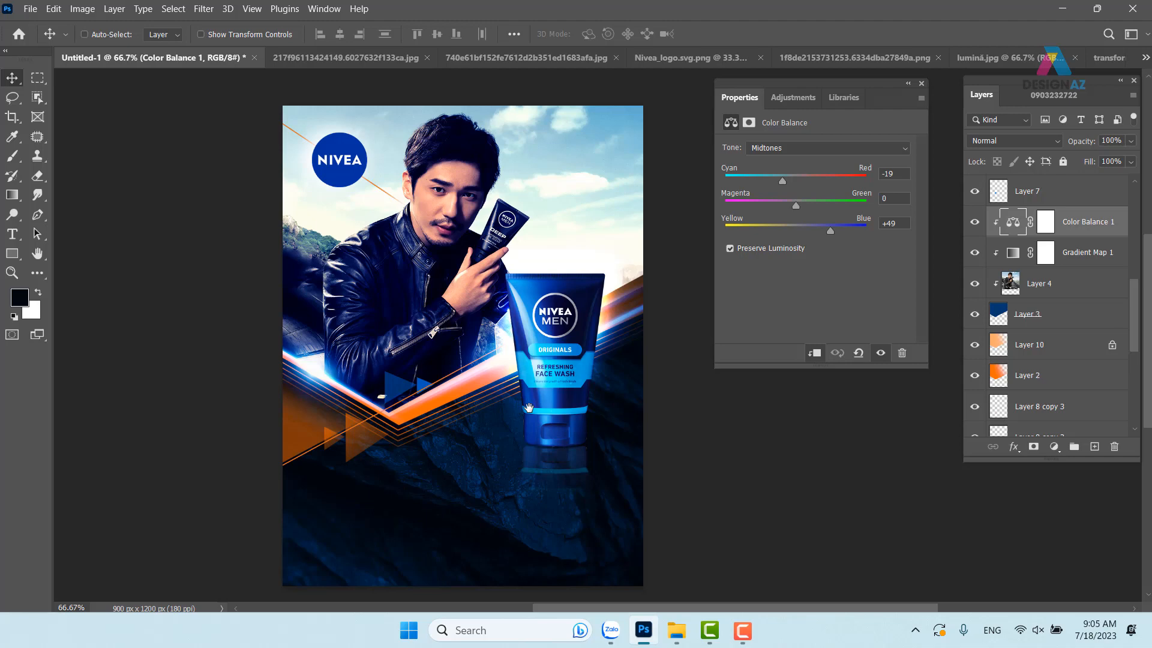
{"action": "key", "text": "ctrl+plus"}
{"action": "key", "text": "ctrl+plus"}
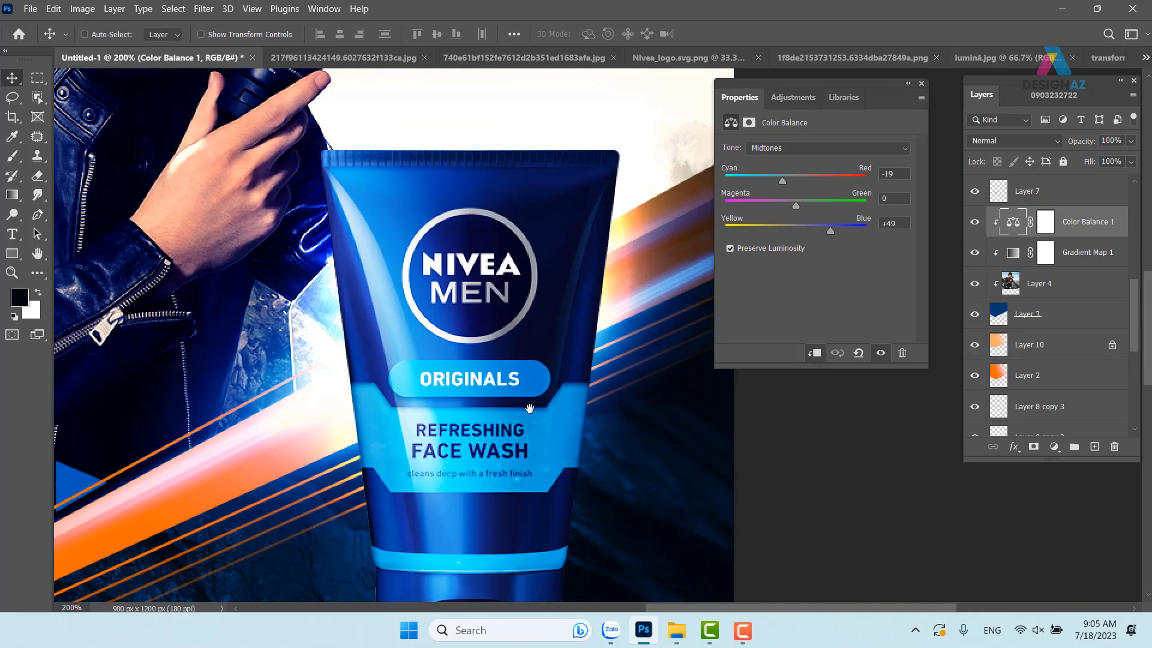
{"action": "left_click_drag", "start_coordinate": [253, 225], "coordinate": [439, 526]}
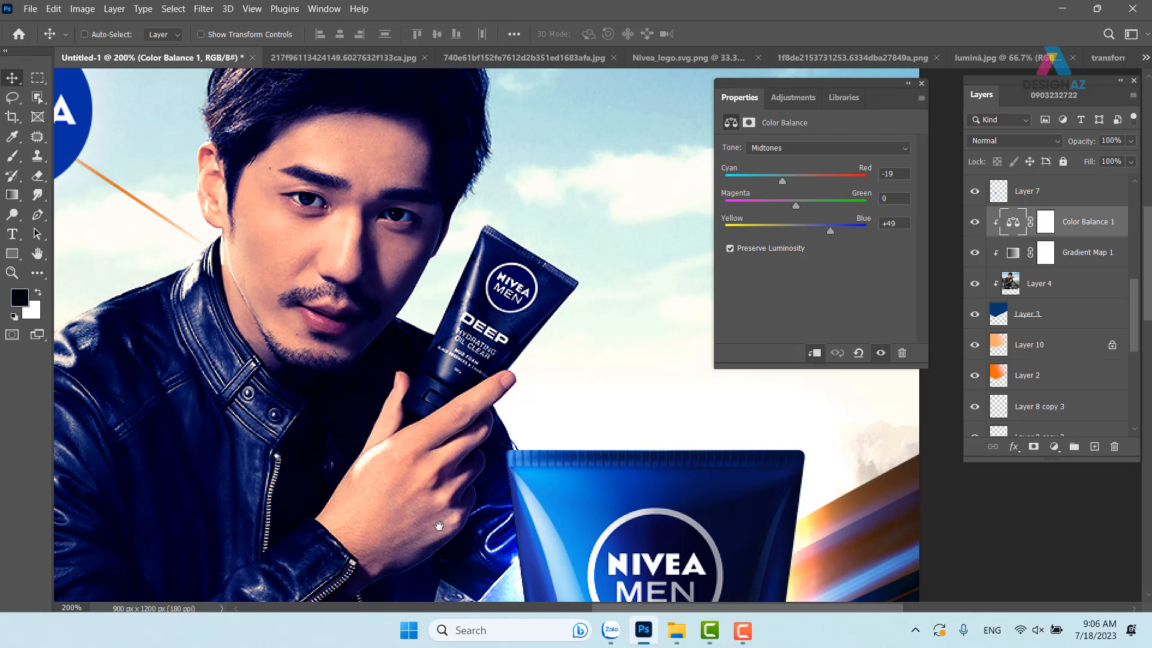
Step: Add a Levels adjustment layer with default levels above Color Balance 1 and set its blend mode to Screen
{"action": "left_click", "coordinate": [922, 83]}
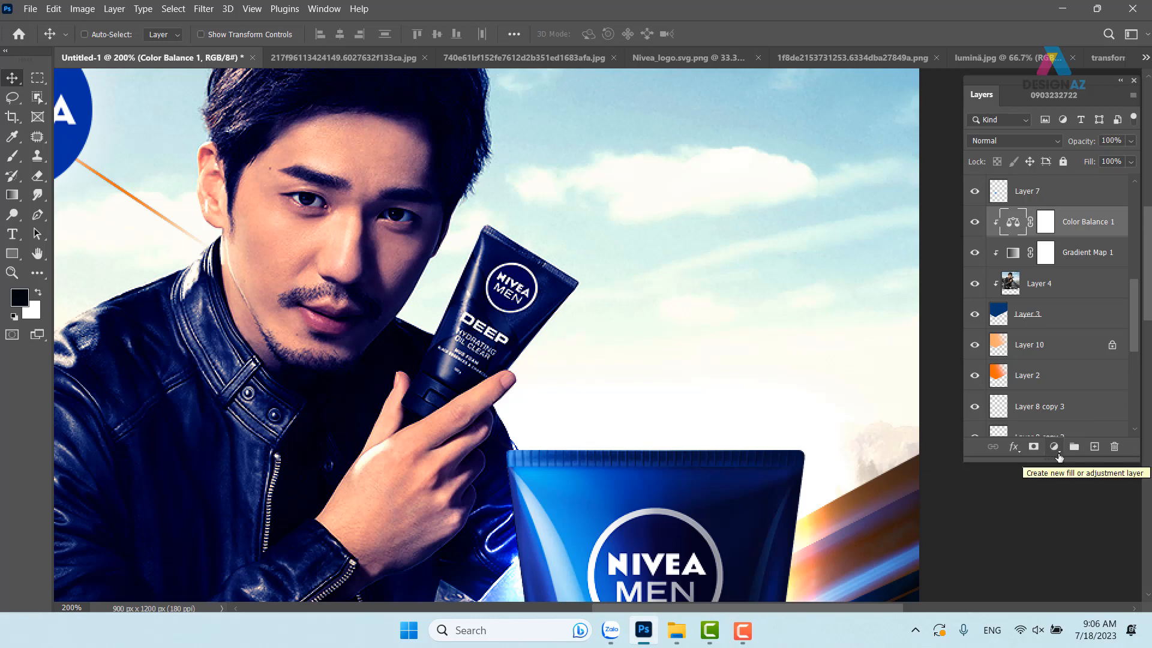
{"action": "left_click", "coordinate": [1053, 447]}
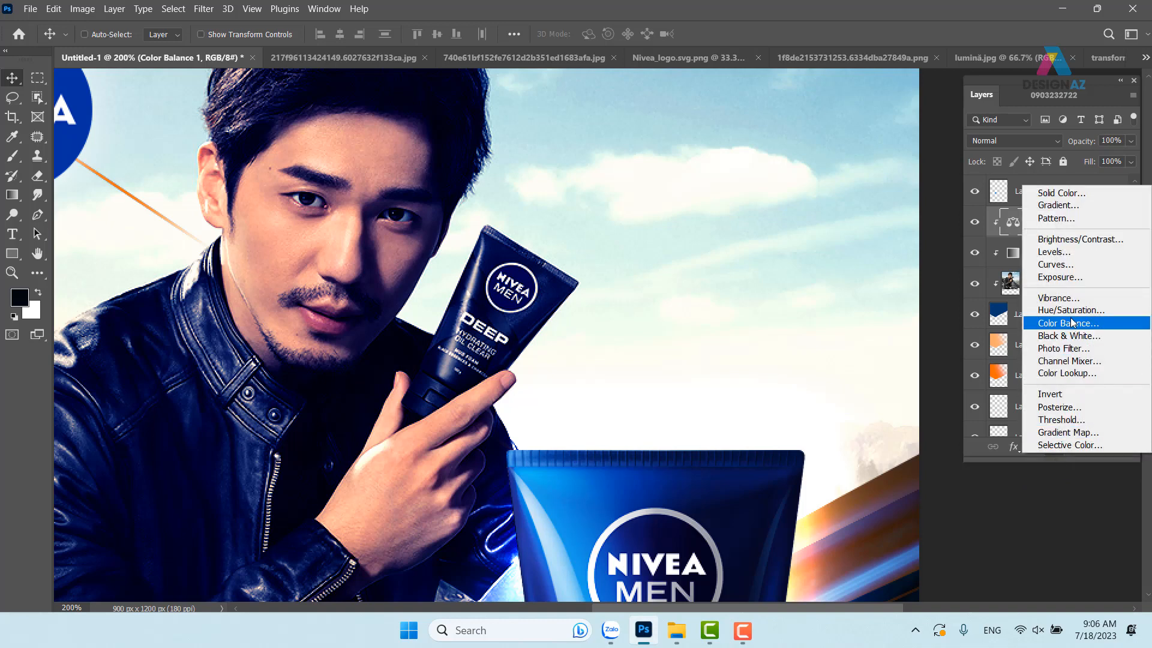
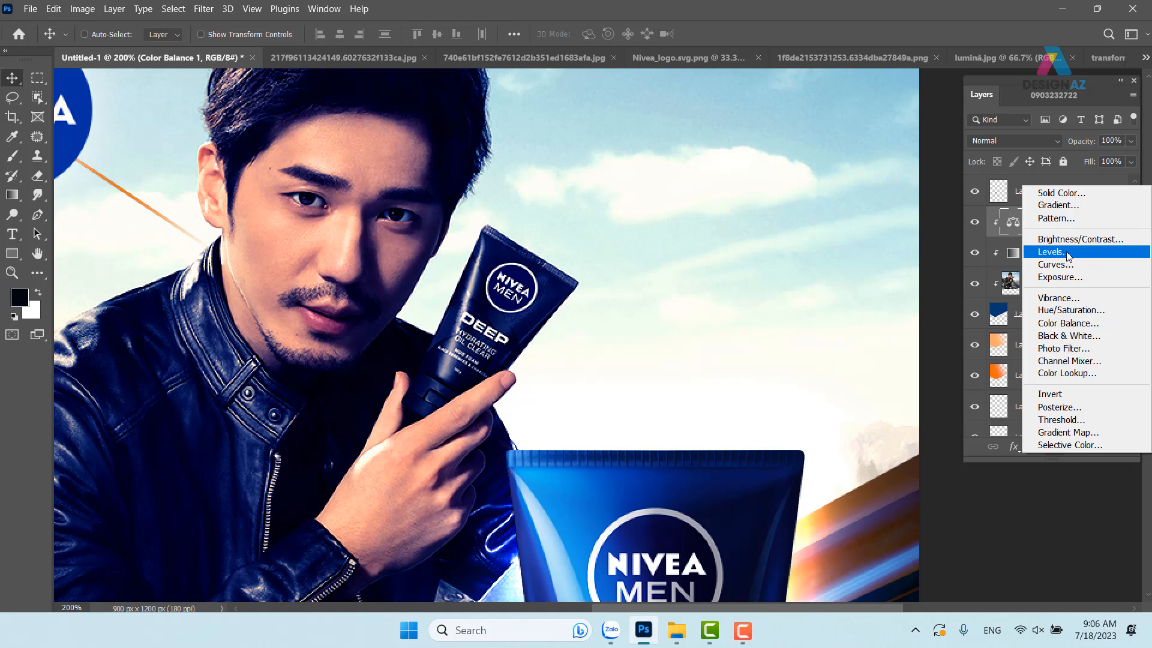
{"action": "left_click", "coordinate": [1086, 253]}
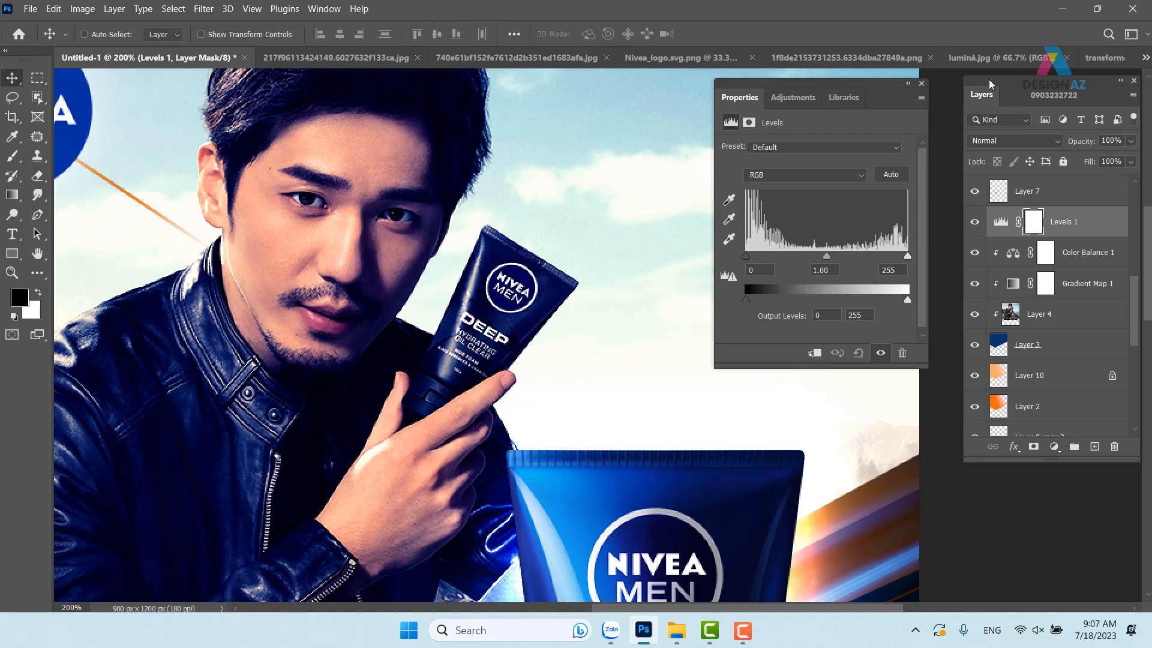
{"action": "left_click", "coordinate": [921, 84]}
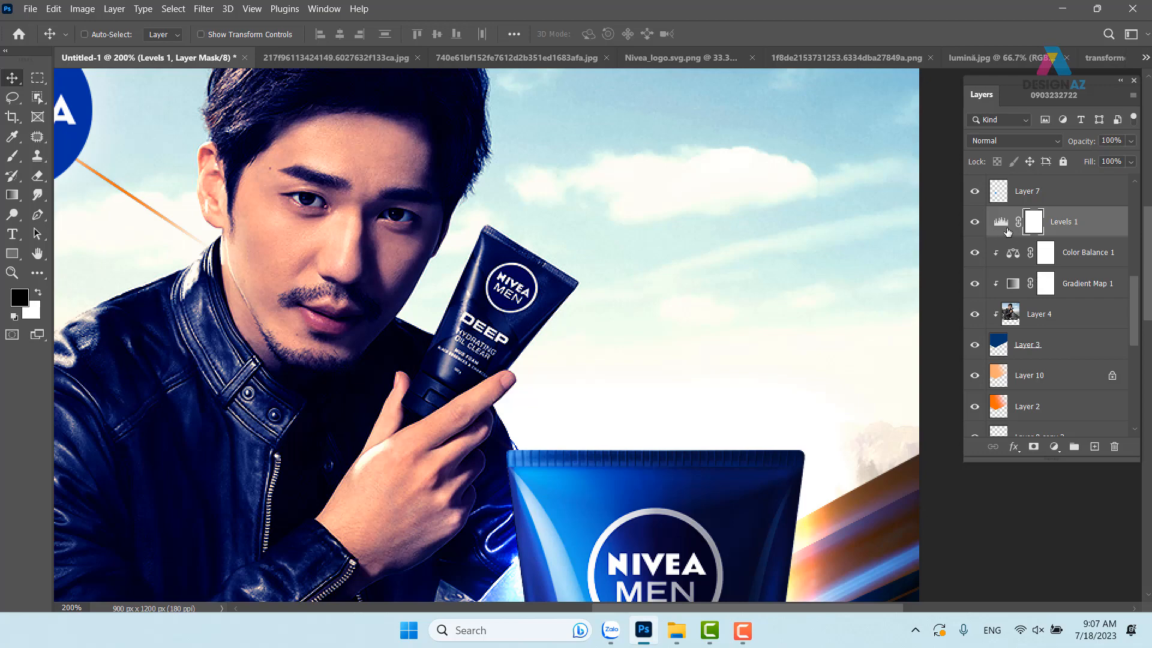
{"action": "key", "text": "ctrl+1"}
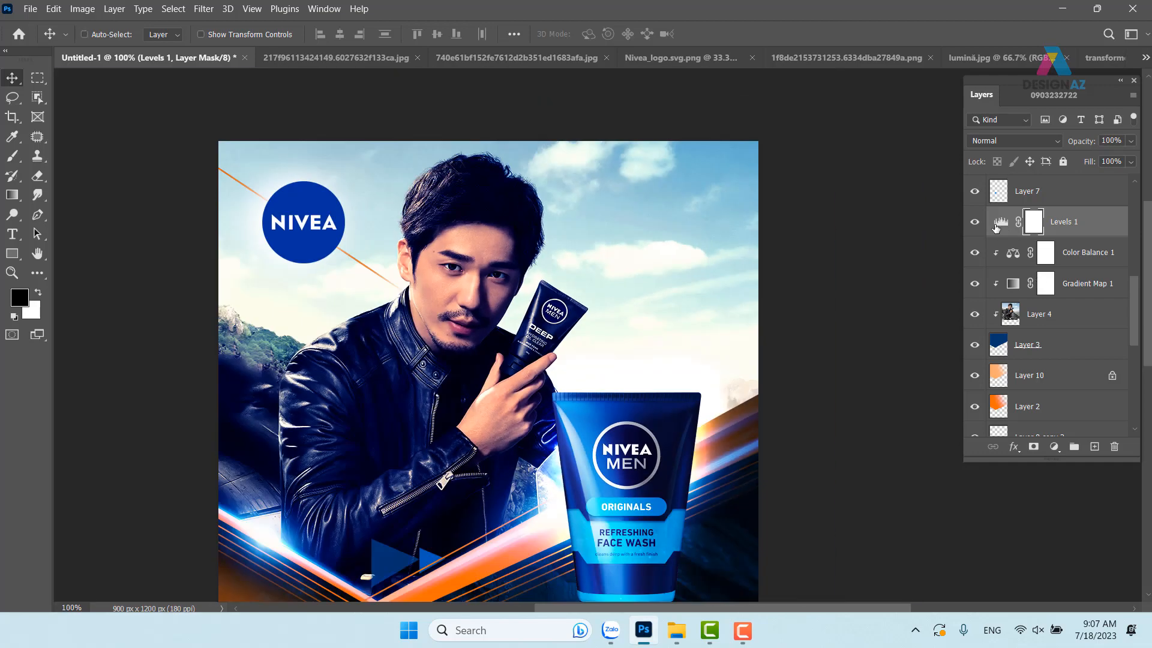
{"action": "left_click_drag", "start_coordinate": [516, 425], "coordinate": [615, 311]}
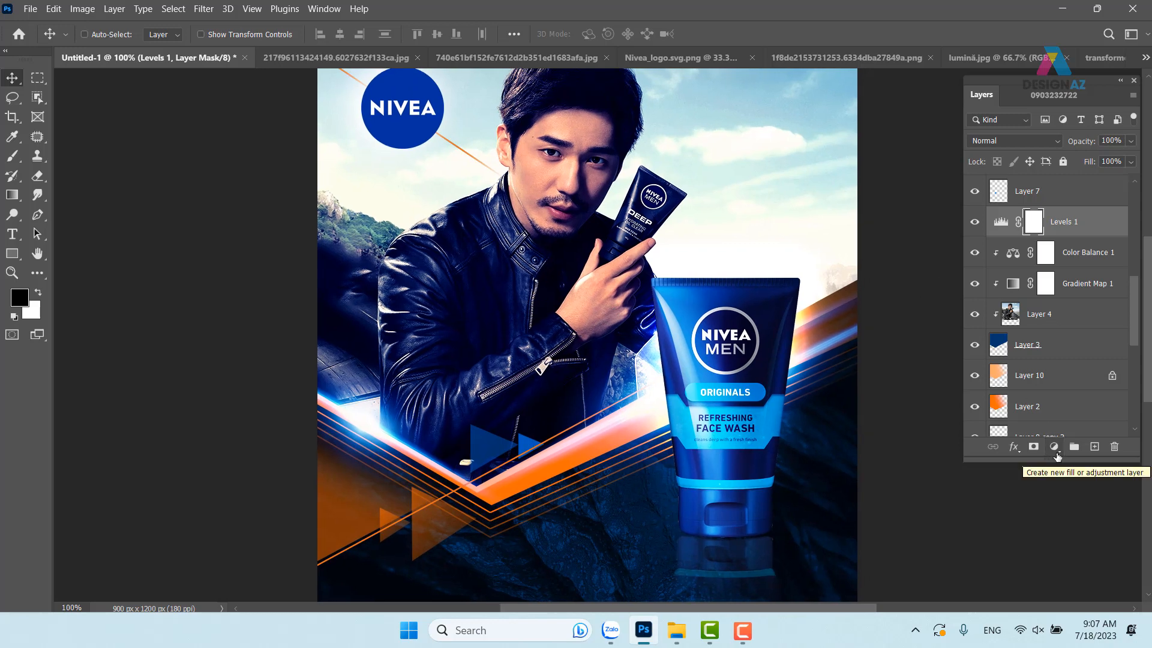
{"action": "left_click", "coordinate": [1024, 147]}
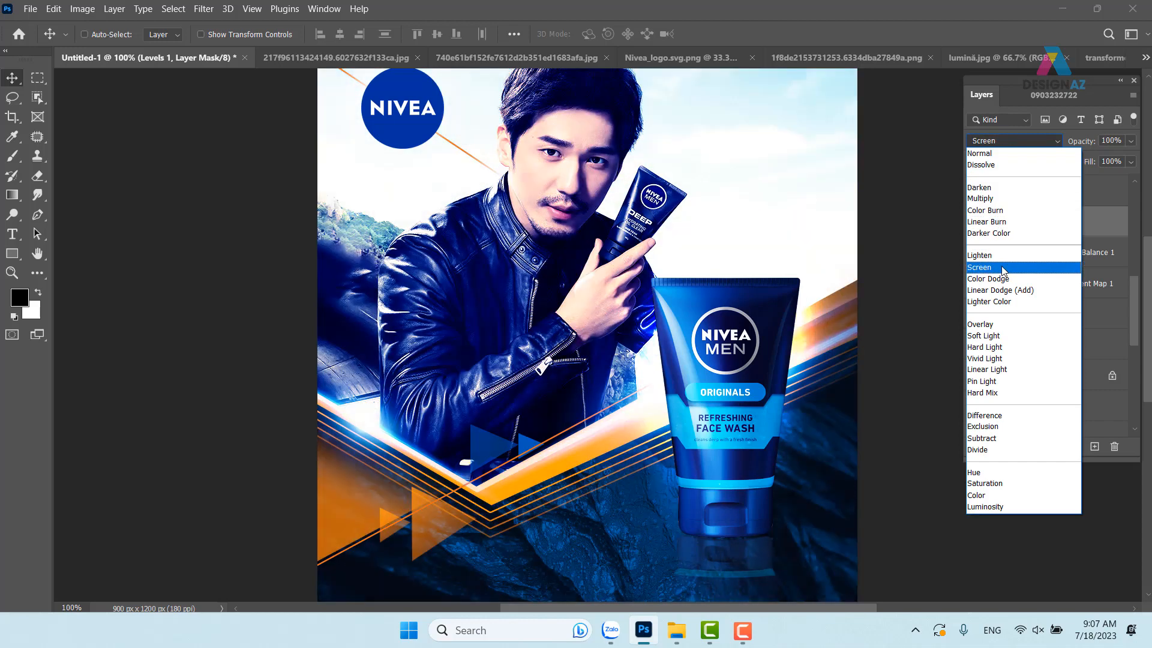
{"action": "left_click", "coordinate": [1003, 270]}
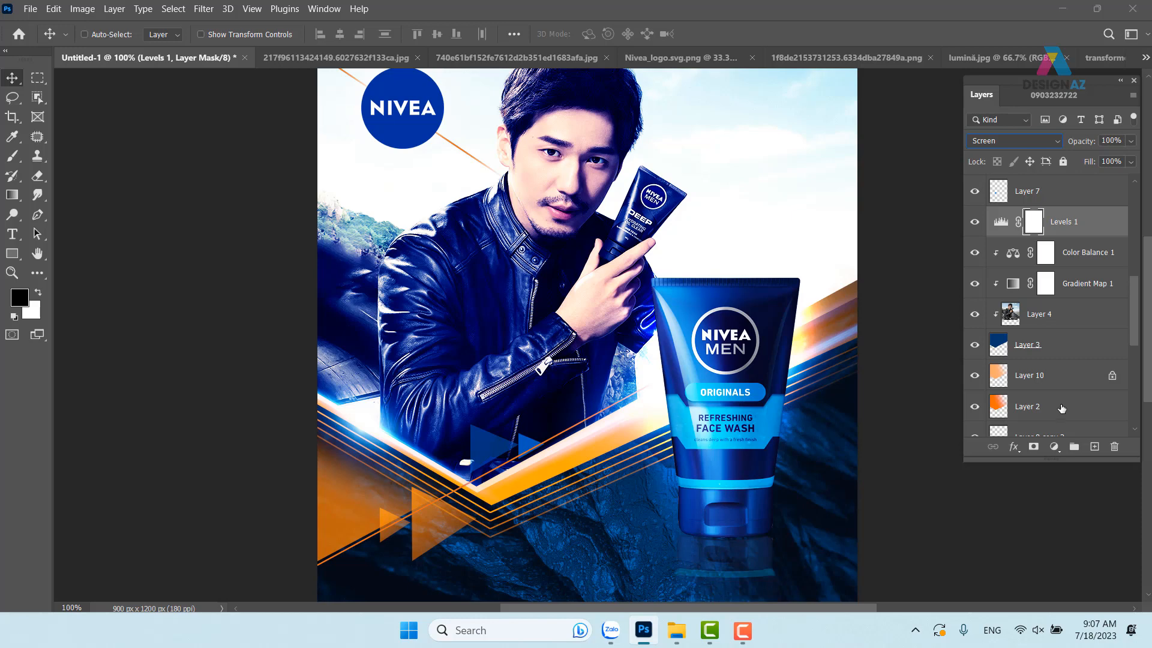
Step: Open the Levels 1 layer's blending options and set the Blend If black point for Current Layer to 187
{"action": "right_click", "coordinate": [1094, 229]}
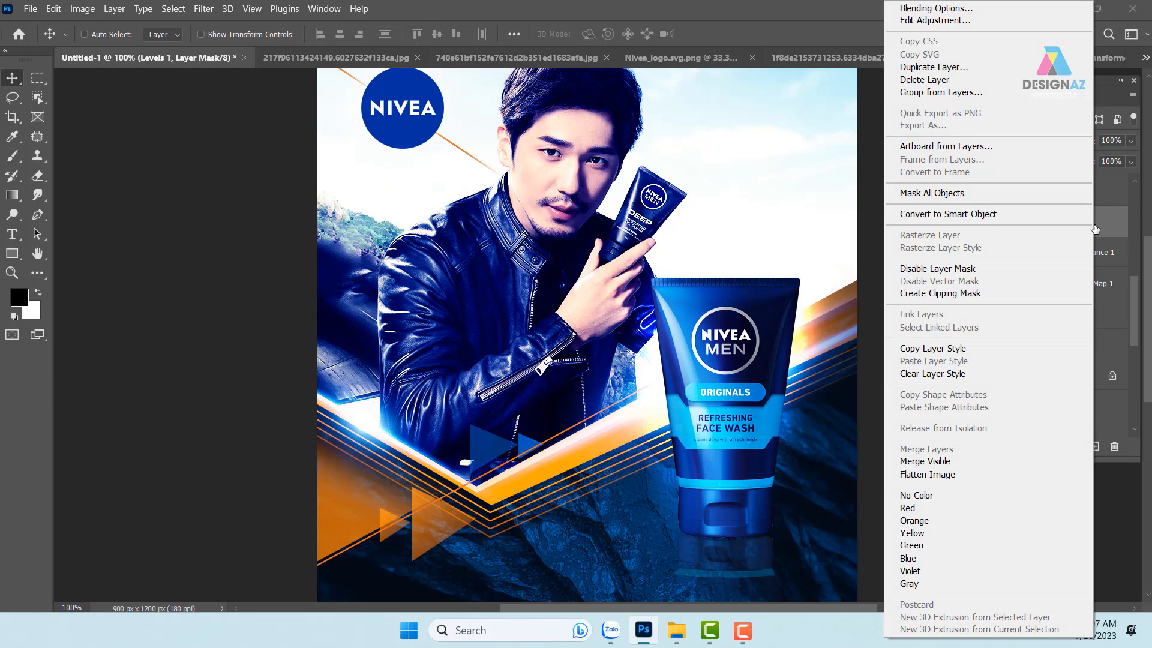
{"action": "left_click", "coordinate": [978, 10]}
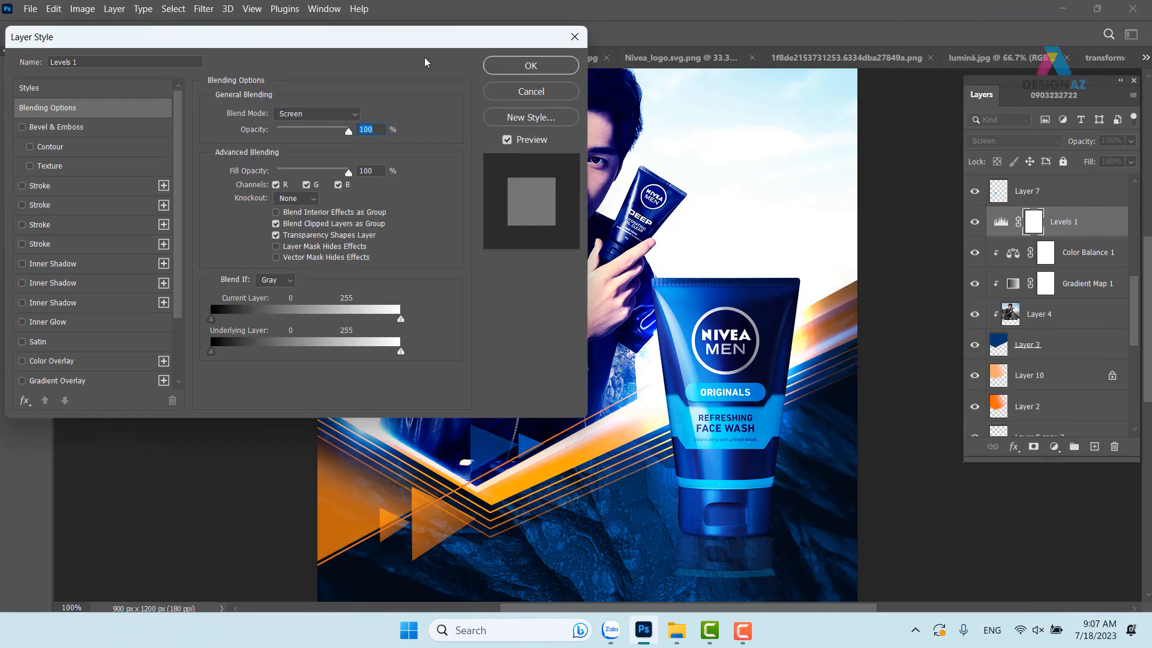
{"action": "left_click_drag", "start_coordinate": [397, 39], "coordinate": [1013, 107]}
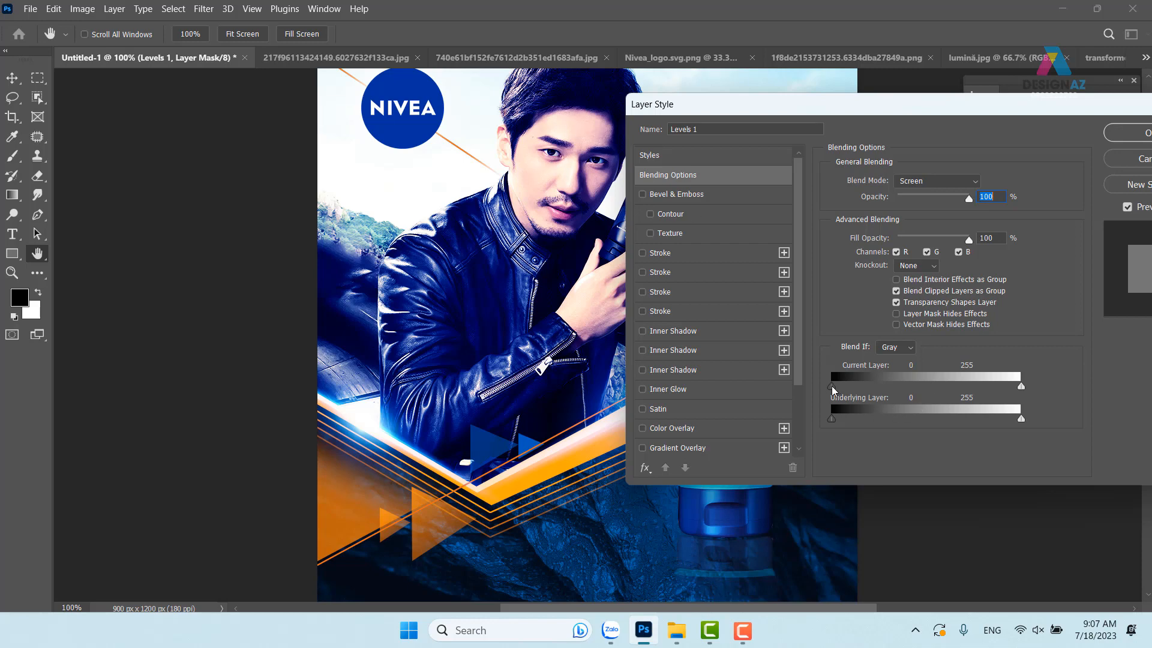
{"action": "left_click_drag", "start_coordinate": [831, 387], "coordinate": [973, 377]}
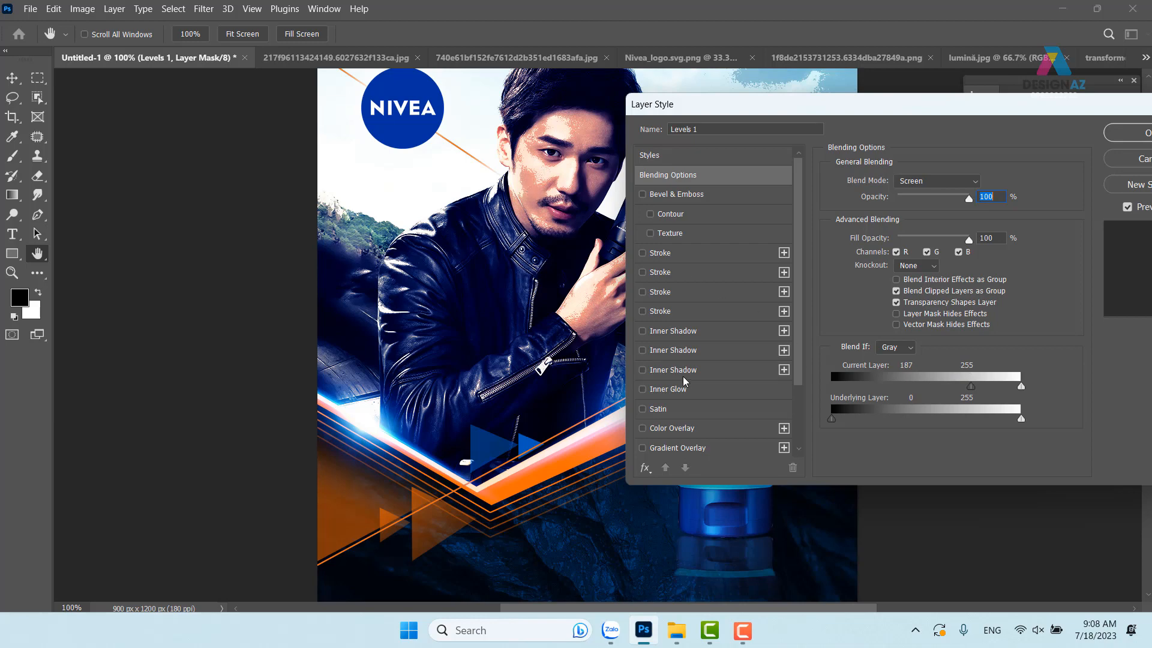
Step: Split the Current Layer black point of Levels 1 to 175 / 231, so the highlights on the model's skin blend smoothly
{"action": "key", "text": "ctrl+plus"}
{"action": "key", "text": "ctrl+plus"}
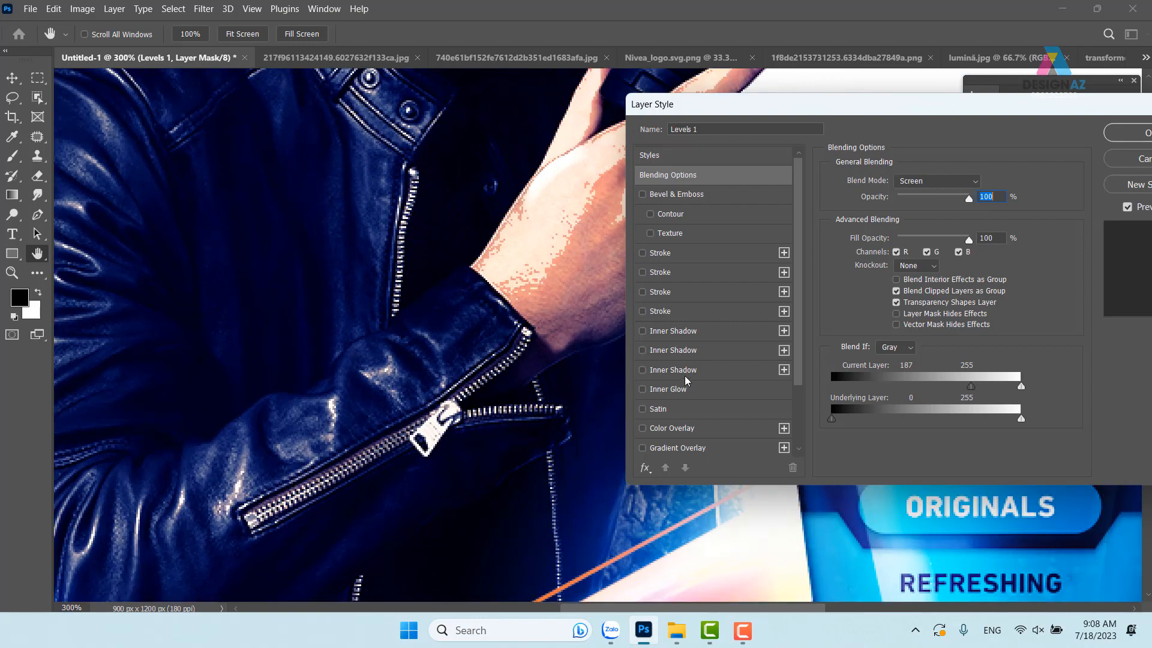
{"action": "key", "text": "space"}
{"action": "left_click_drag", "start_coordinate": [401, 111], "coordinate": [308, 509]}
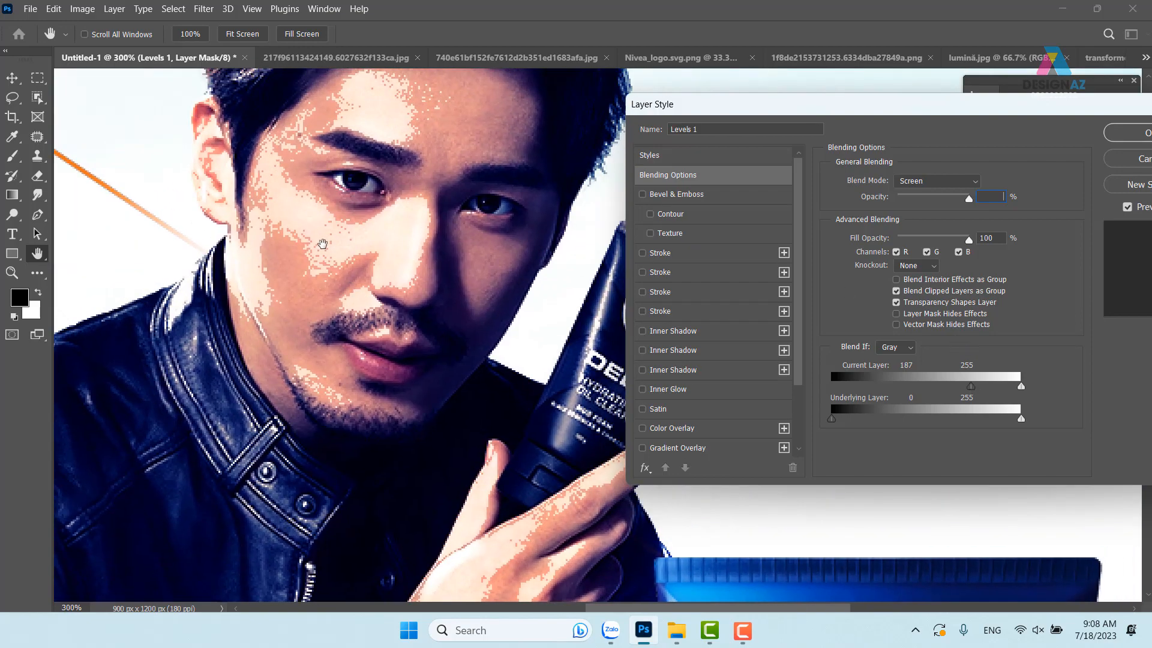
{"action": "key", "text": "alt"}
{"action": "left_click", "coordinate": [974, 391], "text": "alt"}
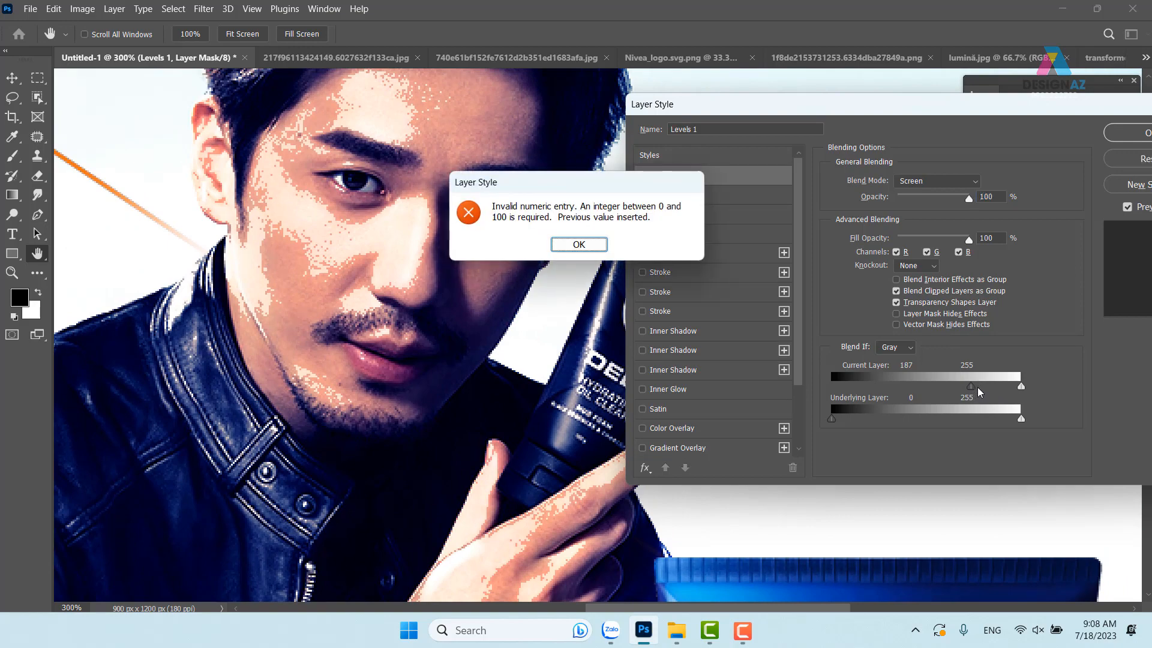
{"action": "left_click", "coordinate": [579, 245]}
{"action": "mouse_move", "coordinate": [970, 387]}
{"action": "left_mouse_down"}
{"action": "mouse_move", "coordinate": [996, 389]}
{"action": "mouse_move", "coordinate": [964, 388]}
{"action": "left_mouse_up"}
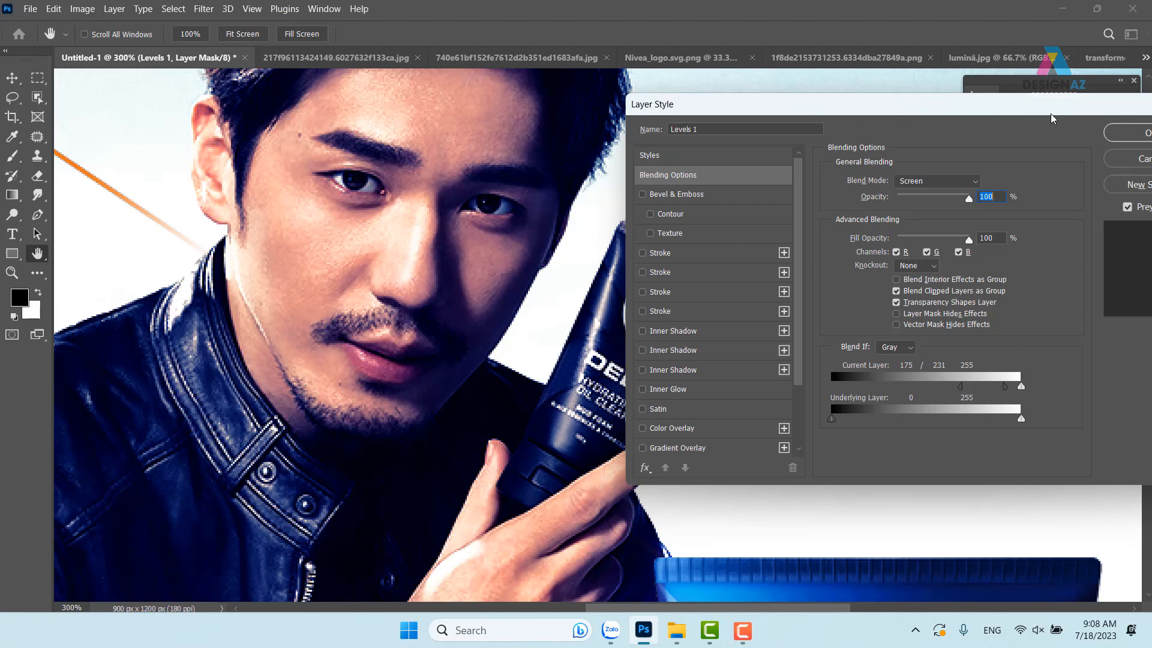
Step: Apply the Layer Style blending options to the Levels 1 adjustment layer
{"action": "left_click_drag", "start_coordinate": [1044, 113], "coordinate": [910, 113]}
{"action": "left_click", "coordinate": [1029, 130]}
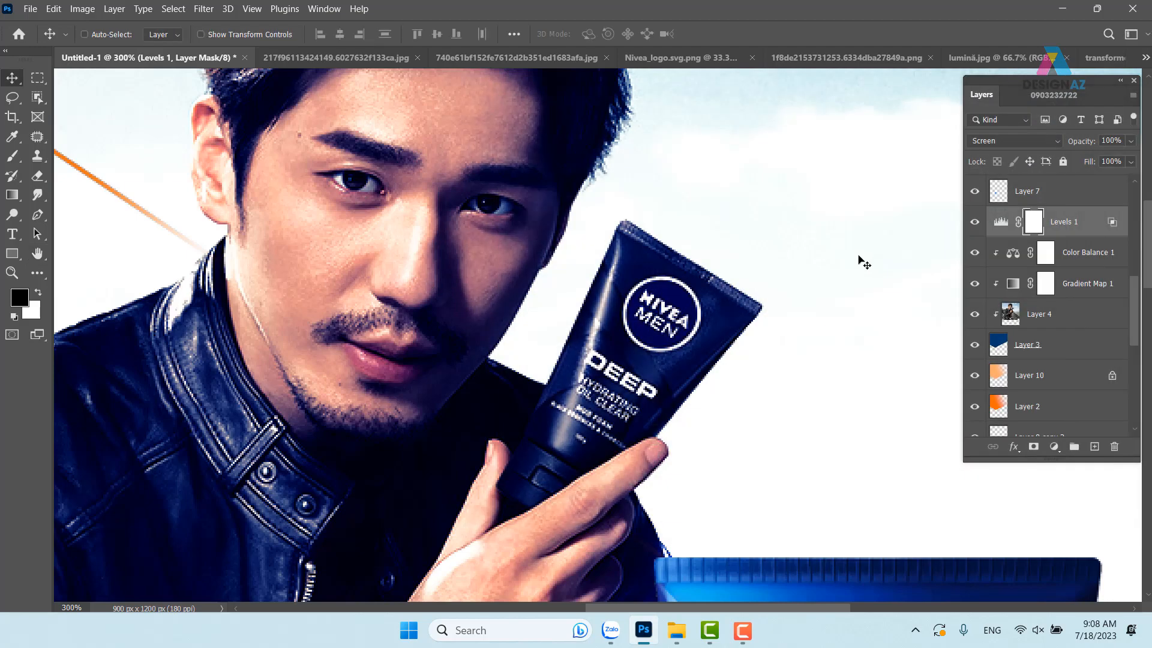
{"action": "key", "text": "ctrl+1"}
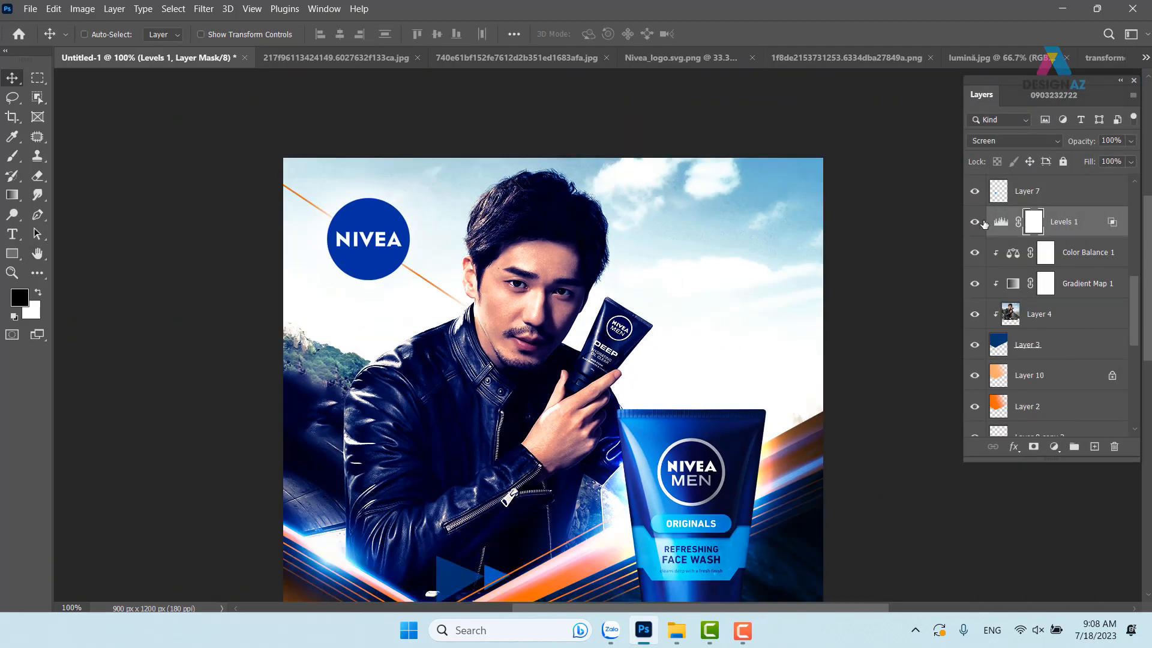
Step: Compare the poster with the Levels 1 adjustment hidden and shown, leaving the layer visible
{"action": "left_click", "coordinate": [975, 223]}
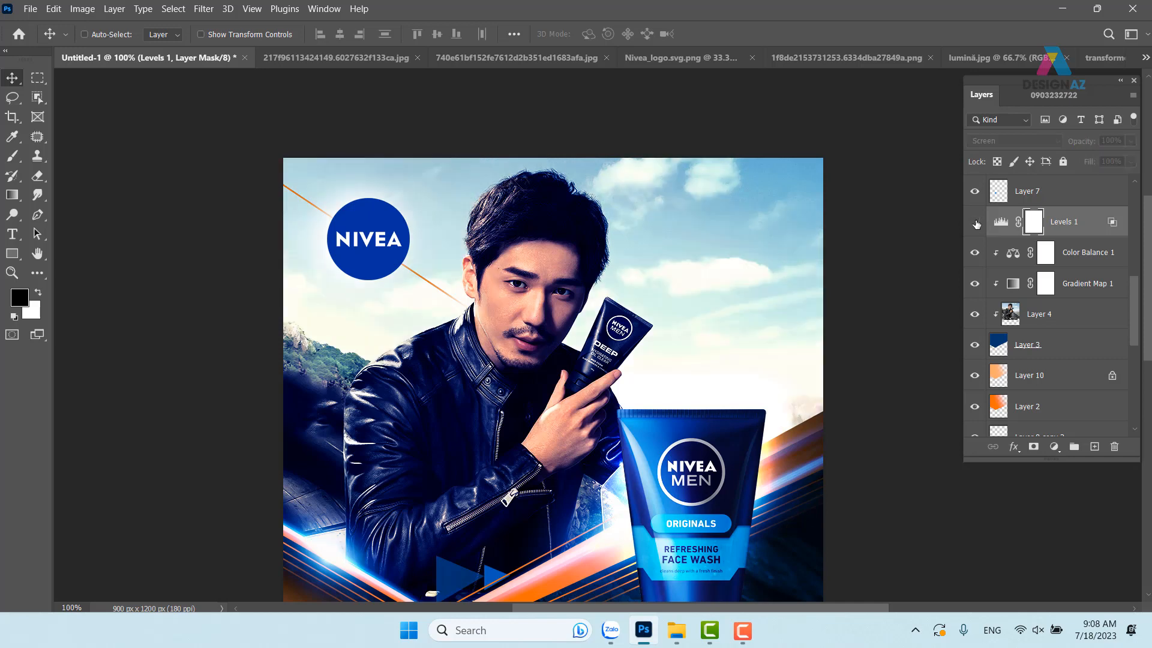
{"action": "left_click", "coordinate": [974, 222]}
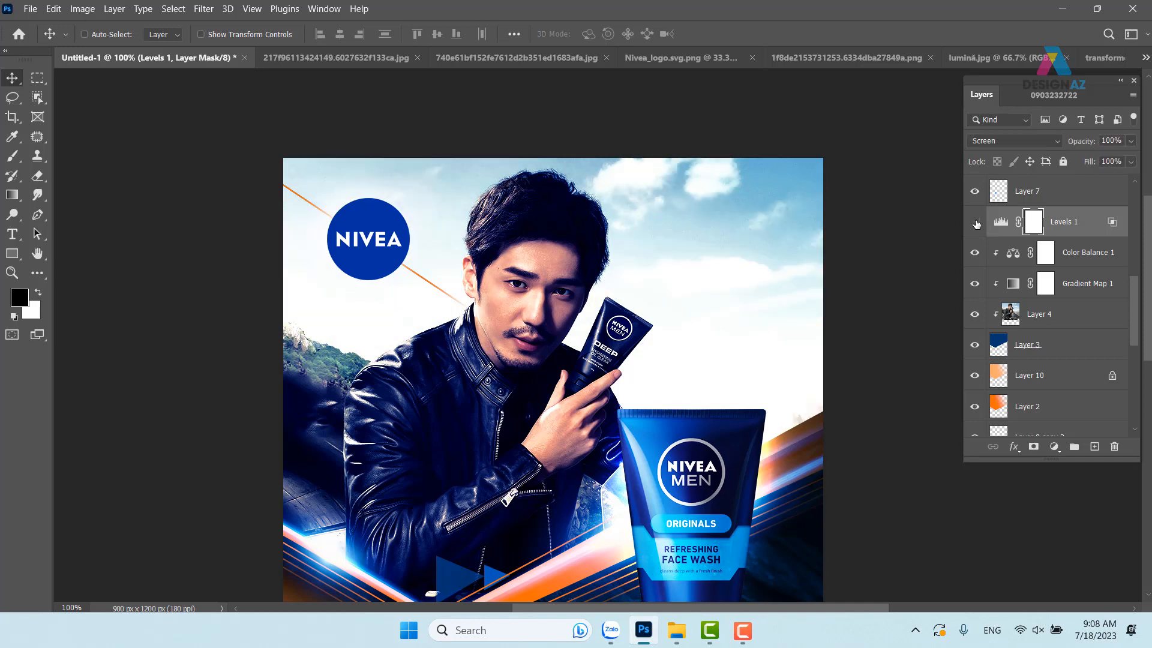
{"action": "left_click", "coordinate": [975, 222]}
{"action": "left_click", "coordinate": [975, 223]}
{"action": "left_click", "coordinate": [975, 223]}
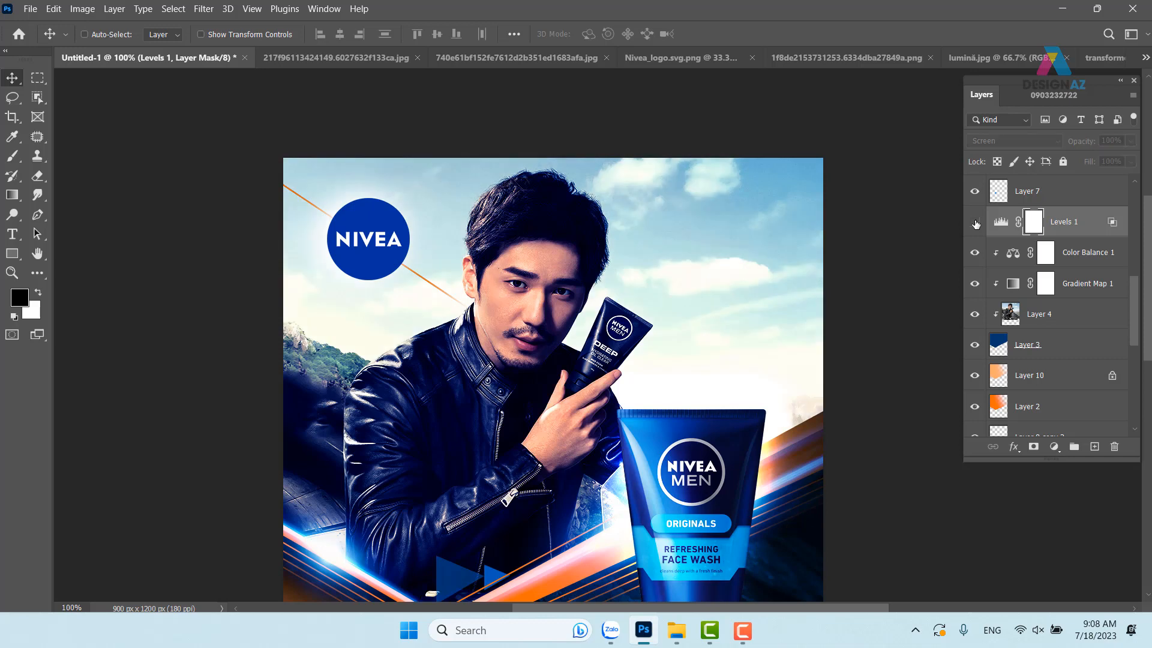
{"action": "left_click", "coordinate": [975, 223]}
{"action": "left_click", "coordinate": [975, 222]}
{"action": "left_click", "coordinate": [975, 222]}
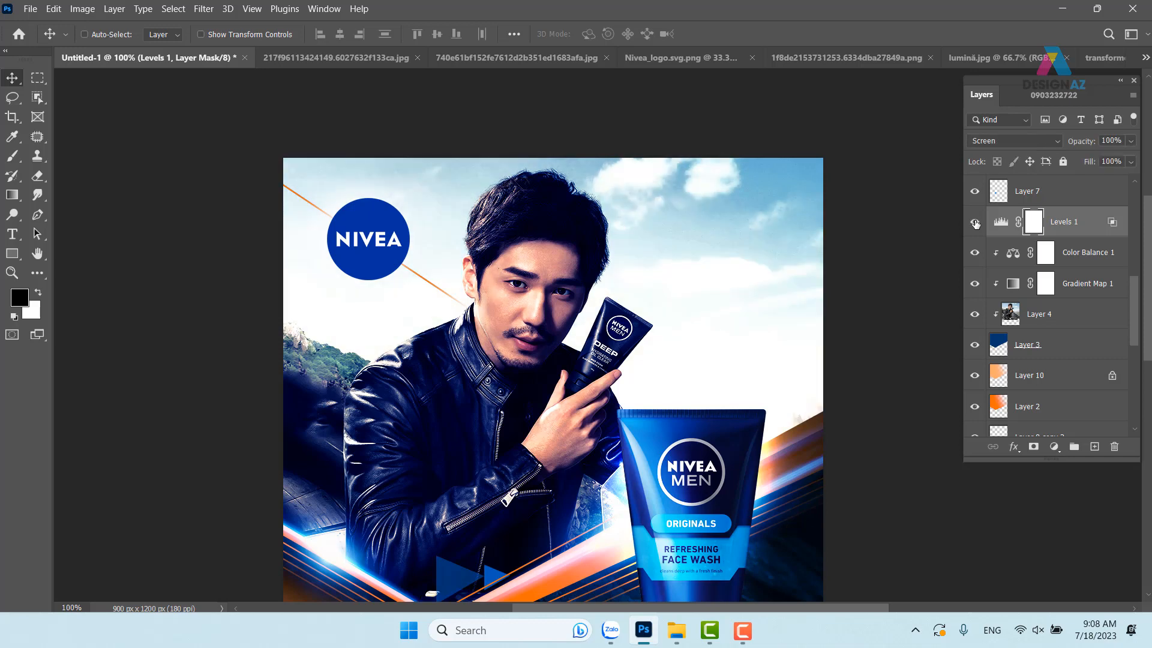
{"action": "left_click_drag", "start_coordinate": [612, 418], "coordinate": [571, 335]}
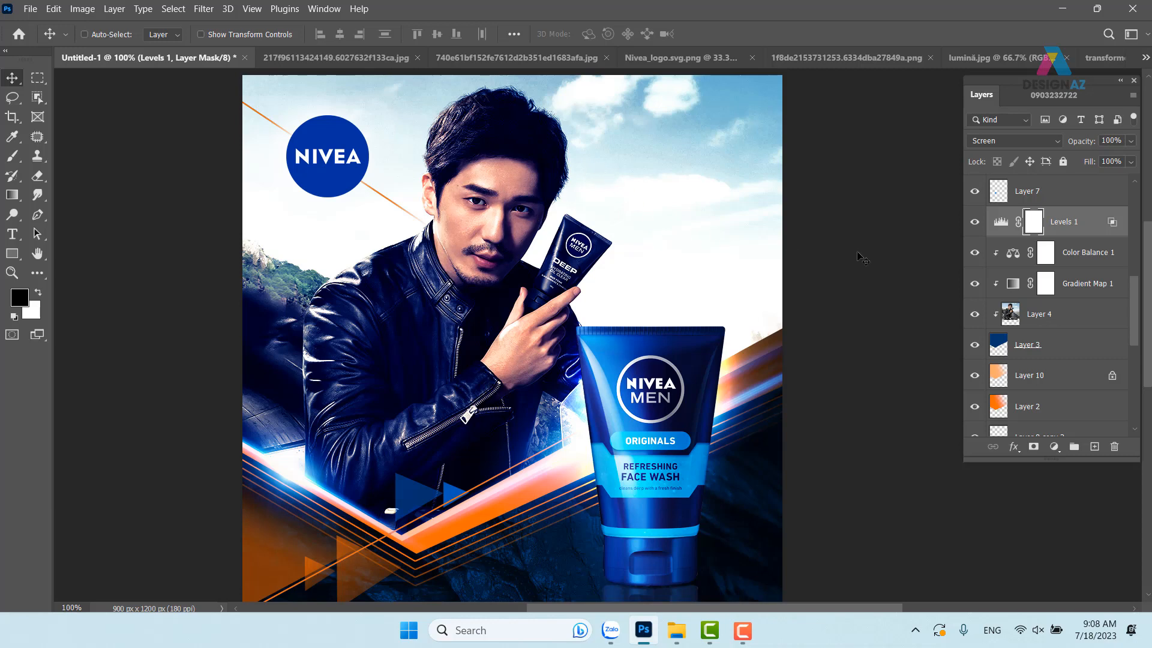
{"action": "left_click", "coordinate": [974, 222]}
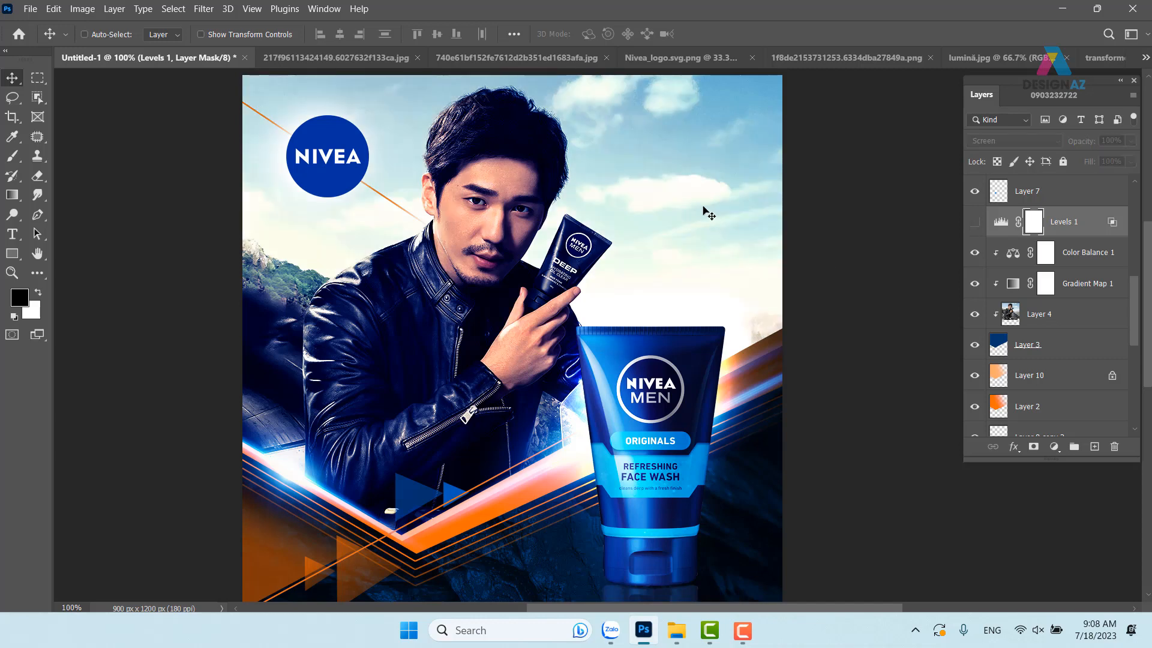
{"action": "scroll", "coordinate": [610, 357], "scroll_direction": "down", "scroll_amount": 2}
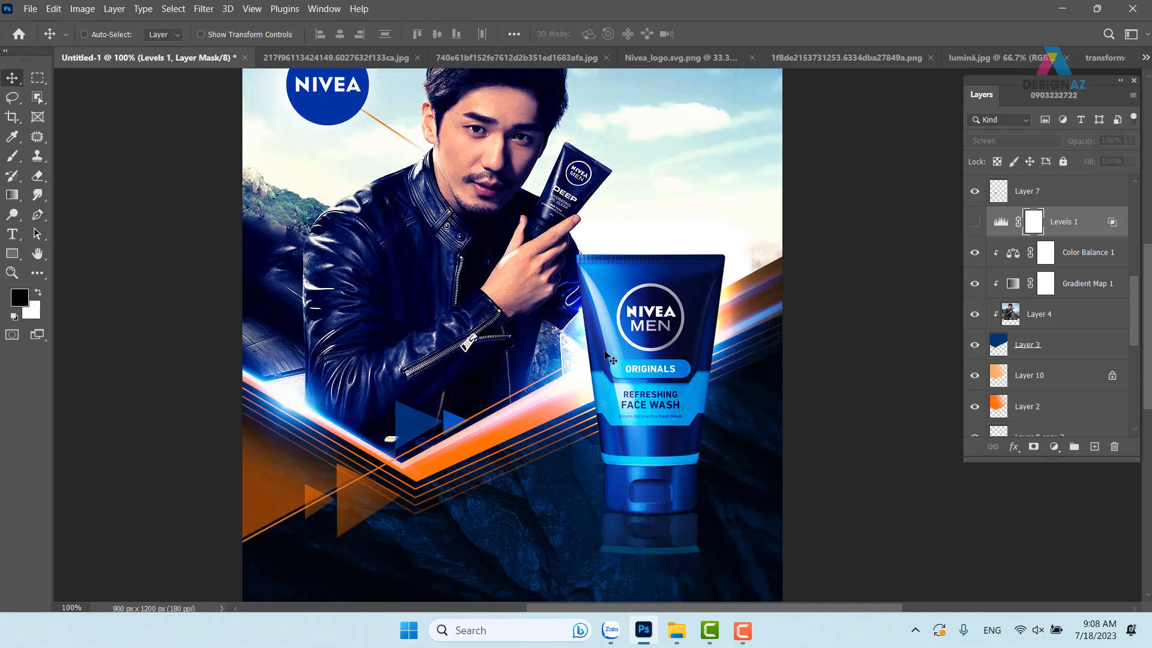
{"action": "left_click", "coordinate": [974, 223]}
{"action": "left_click", "coordinate": [974, 223]}
{"action": "left_click", "coordinate": [972, 224]}
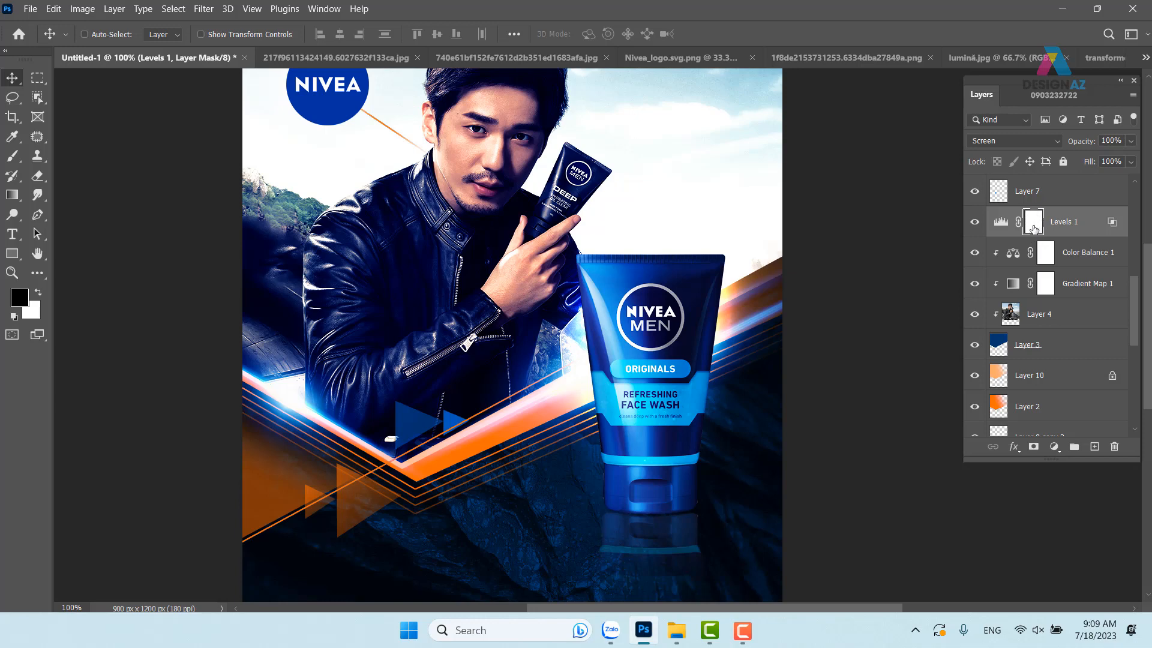
Step: Invert the Levels 1 mask to black and brush white at 50% opacity over the highlights of the man's face
{"action": "key", "text": "ctrl"}
{"action": "key", "text": "ctrl+i"}
{"action": "left_click_drag", "start_coordinate": [539, 114], "coordinate": [539, 413]}
{"action": "key", "text": "ctrl+plus"}
{"action": "key", "text": "ctrl+plus"}
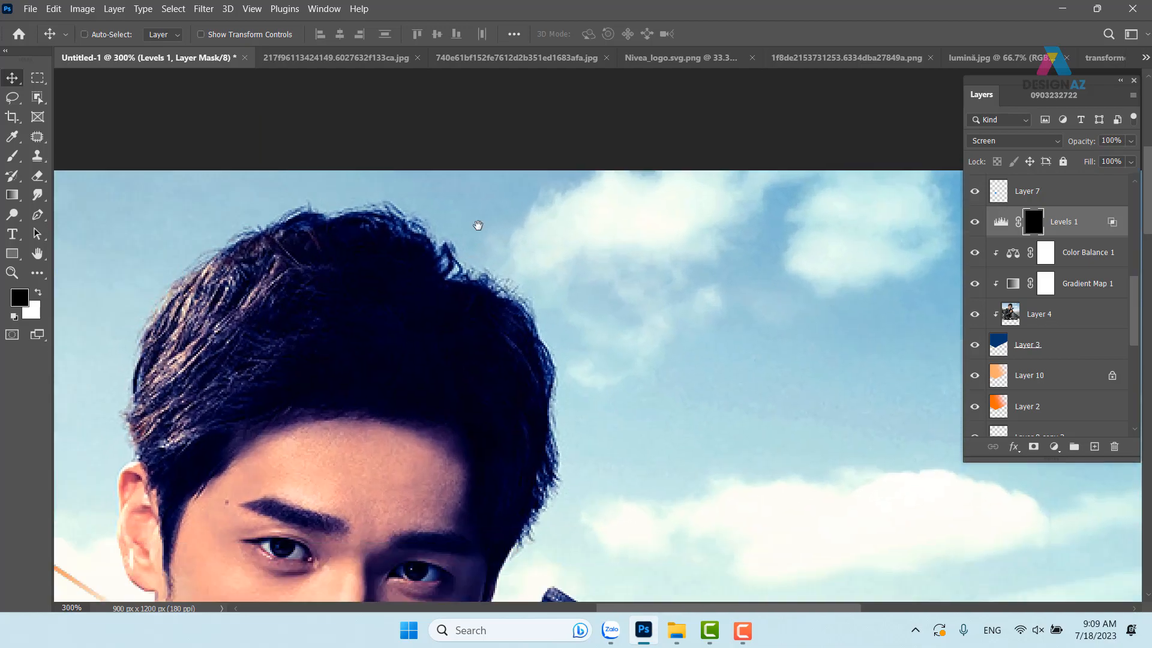
{"action": "key", "text": "b"}
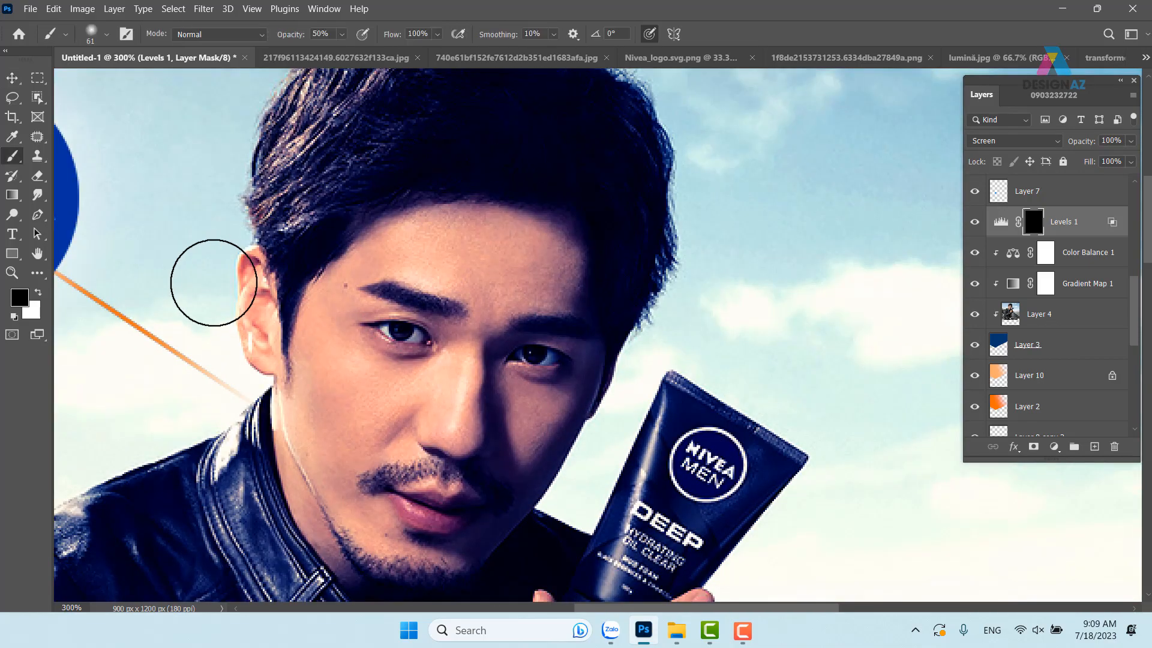
{"action": "key", "text": "x"}
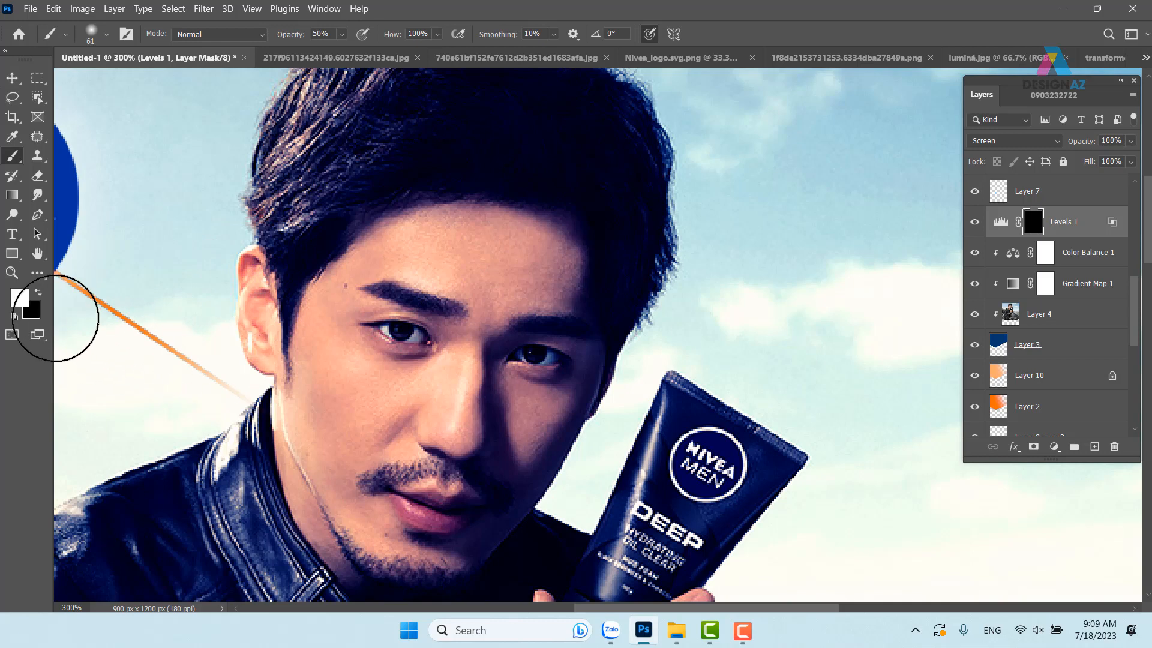
{"action": "mouse_move", "coordinate": [365, 382]}
{"action": "left_mouse_down"}
{"action": "mouse_move", "coordinate": [421, 397]}
{"action": "mouse_move", "coordinate": [358, 406]}
{"action": "mouse_move", "coordinate": [370, 415]}
{"action": "mouse_move", "coordinate": [352, 358]}
{"action": "mouse_move", "coordinate": [428, 439]}
{"action": "mouse_move", "coordinate": [363, 357]}
{"action": "mouse_move", "coordinate": [387, 415]}
{"action": "mouse_move", "coordinate": [449, 387]}
{"action": "mouse_move", "coordinate": [452, 354]}
{"action": "mouse_move", "coordinate": [438, 417]}
{"action": "mouse_move", "coordinate": [408, 427]}
{"action": "mouse_move", "coordinate": [335, 344]}
{"action": "mouse_move", "coordinate": [363, 414]}
{"action": "mouse_move", "coordinate": [343, 361]}
{"action": "mouse_move", "coordinate": [366, 387]}
{"action": "left_mouse_up"}
{"action": "mouse_move", "coordinate": [392, 261]}
{"action": "left_mouse_down"}
{"action": "mouse_move", "coordinate": [431, 234]}
{"action": "mouse_move", "coordinate": [403, 278]}
{"action": "left_mouse_up"}
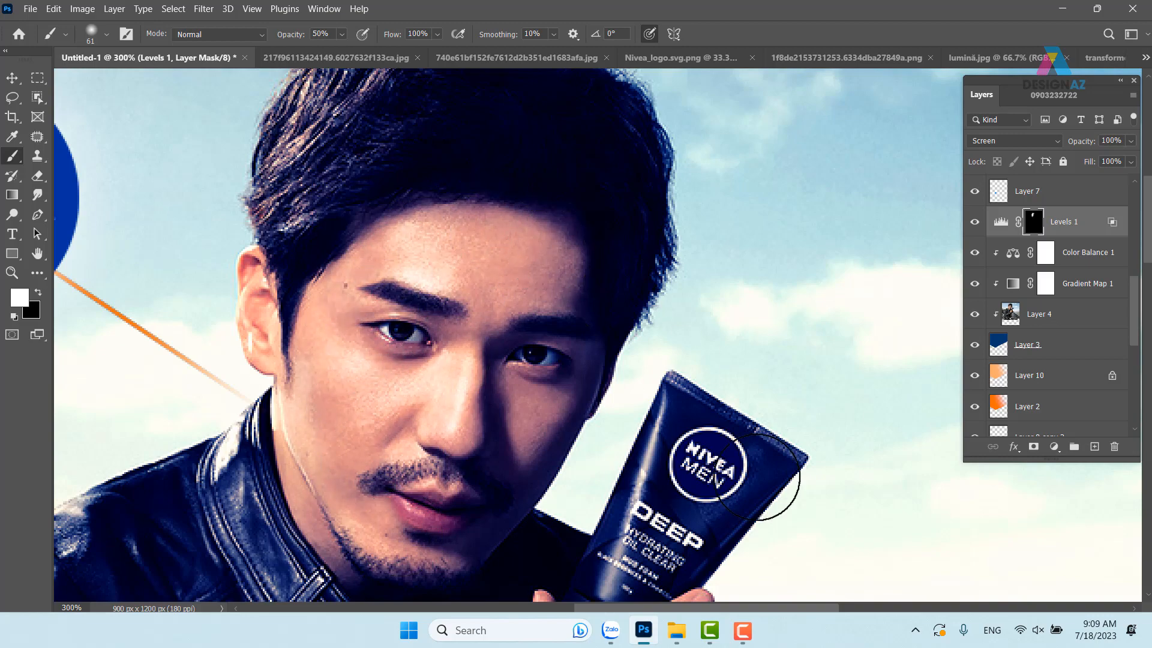
Step: Check the masked Levels 1 effect on the model by switching the layer off and on across the whole poster
{"action": "key", "text": "ctrl+minus"}
{"action": "key", "text": "ctrl+minus"}
{"action": "left_click_drag", "start_coordinate": [613, 433], "coordinate": [557, 278]}
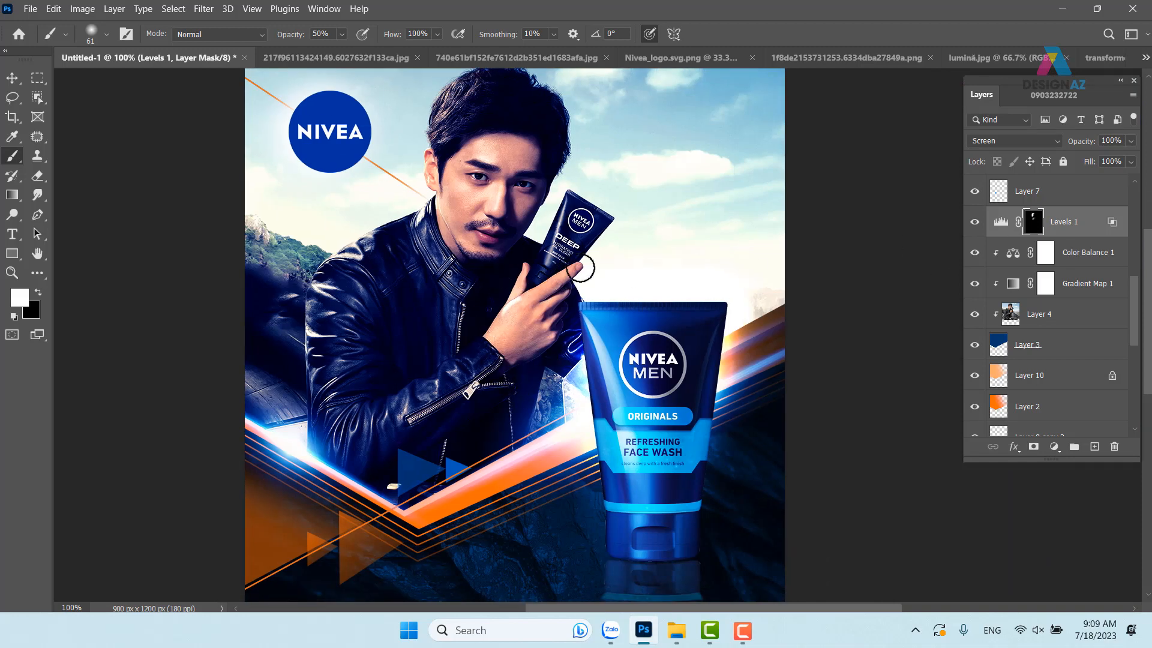
{"action": "left_click", "coordinate": [974, 225]}
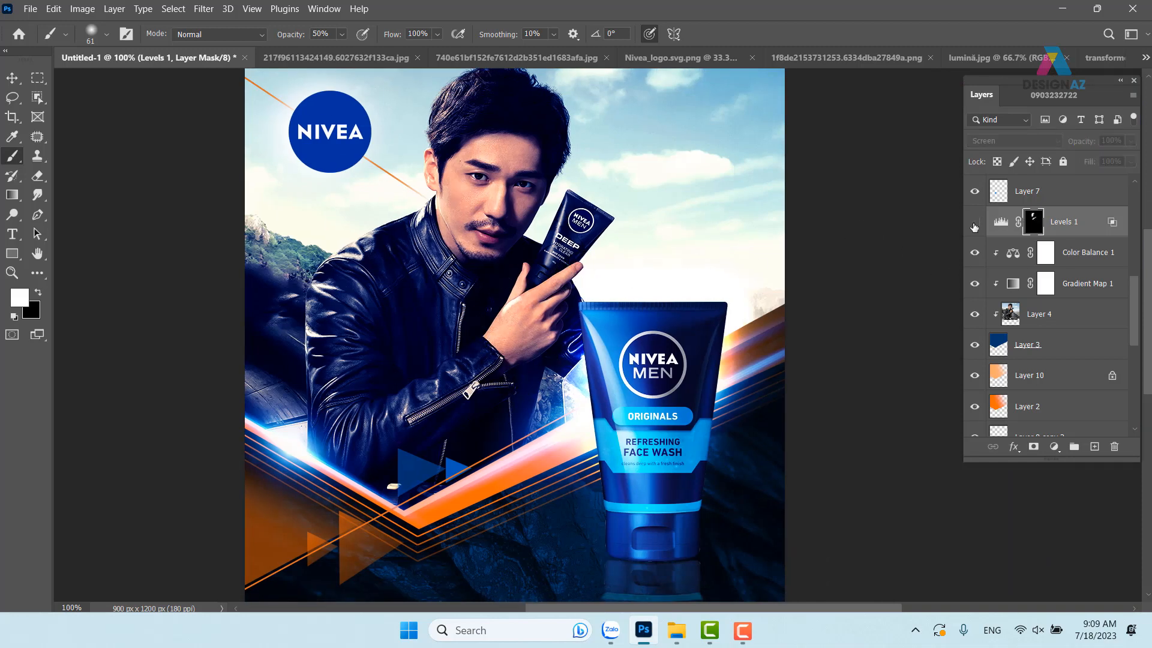
{"action": "left_click", "coordinate": [974, 226]}
{"action": "left_click", "coordinate": [974, 226]}
{"action": "left_click", "coordinate": [974, 226]}
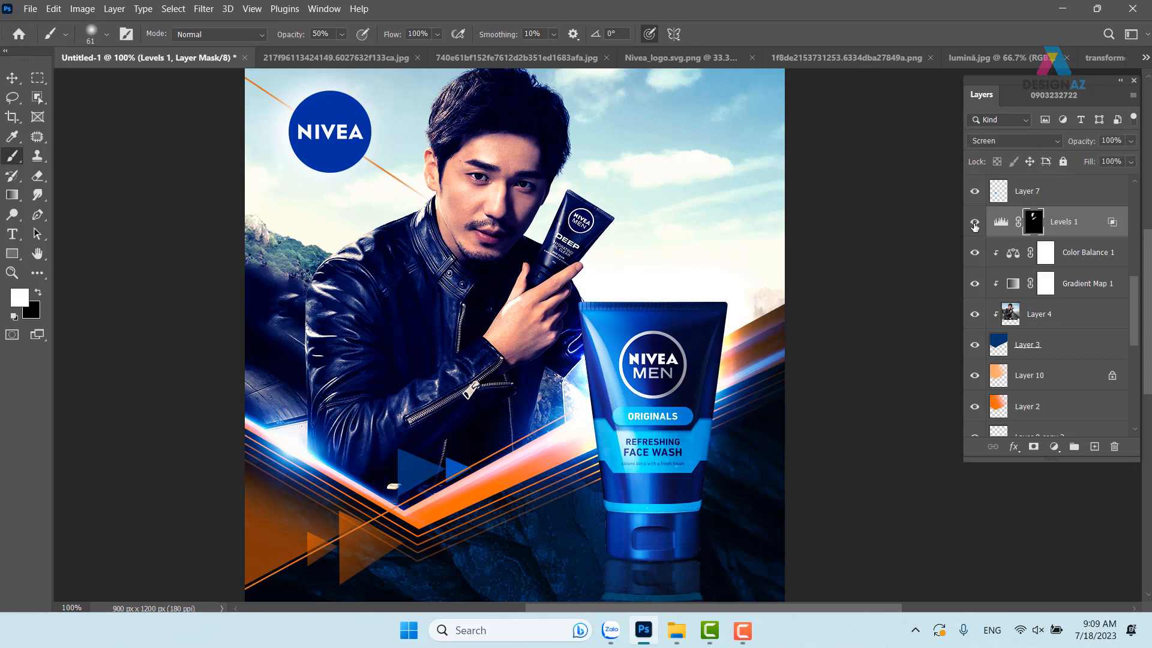
{"action": "key", "text": "ctrl+minus"}
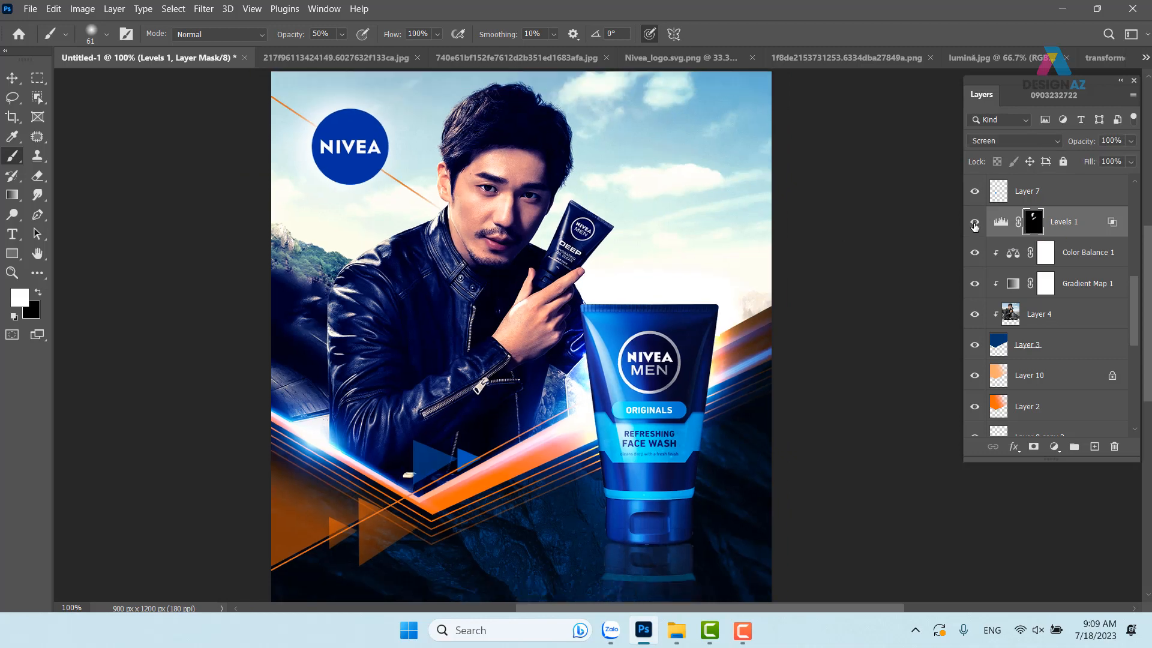
{"action": "left_click_drag", "start_coordinate": [682, 373], "coordinate": [633, 314]}
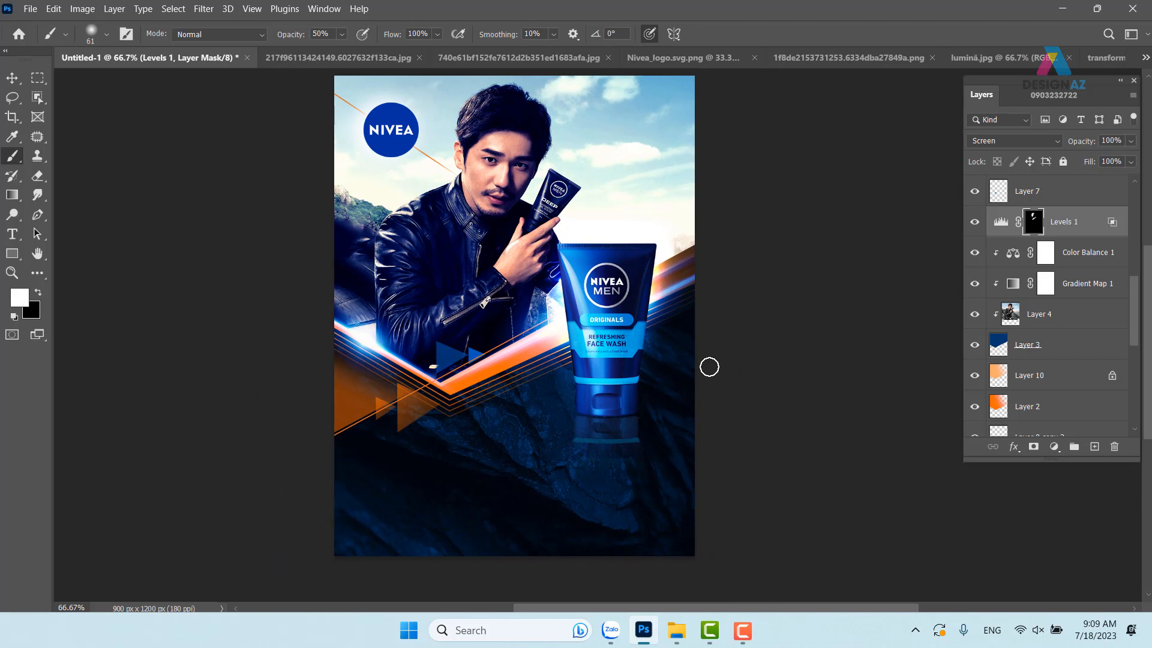
Step: Switch to File Explorer and view the cach-chon-sua-rua-mat reference image in the SỮA RỬA MẶT folder
{"action": "left_click", "coordinate": [676, 630]}
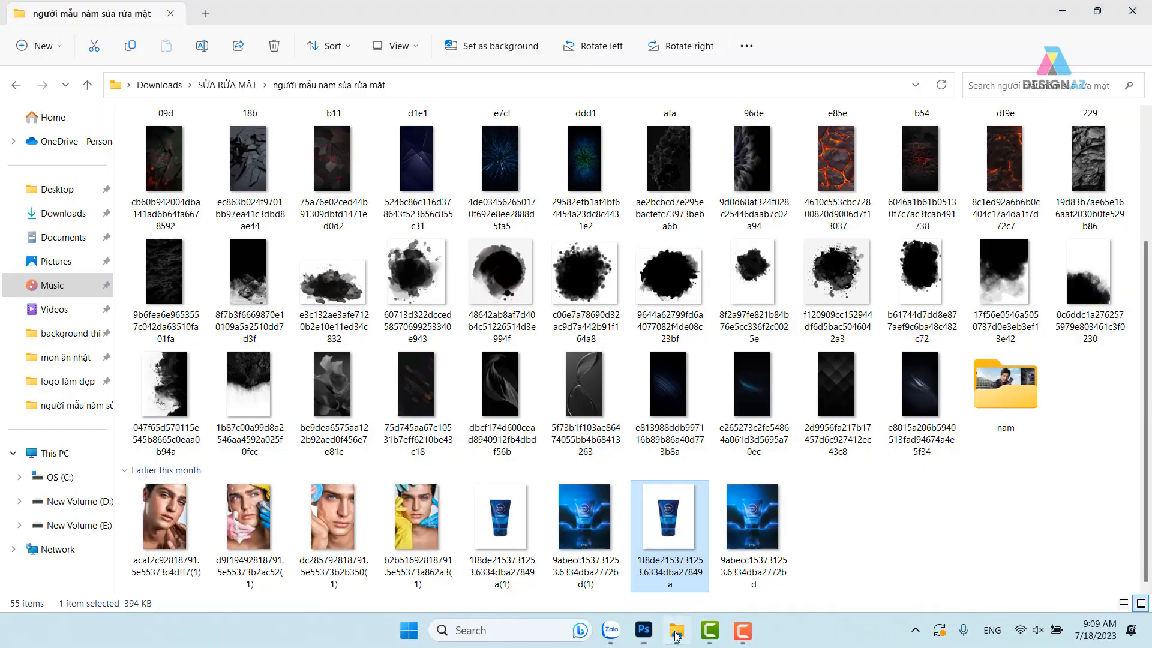
{"action": "left_click", "coordinate": [16, 85]}
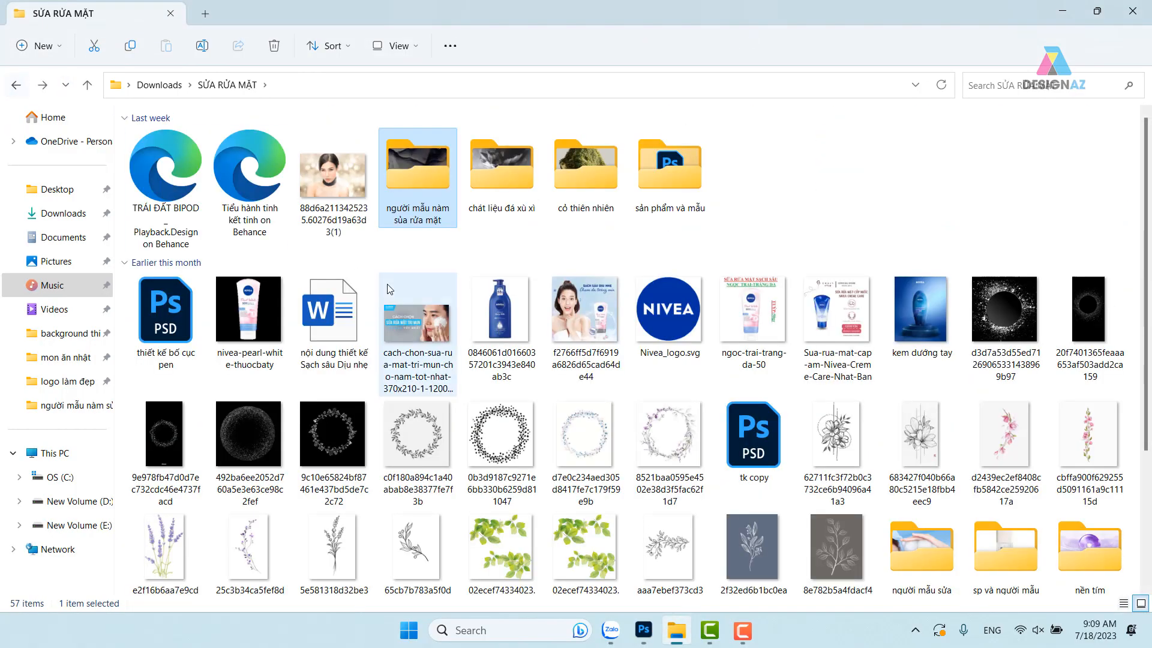
{"action": "scroll", "coordinate": [428, 315], "scroll_direction": "down", "scroll_amount": 3}
{"action": "scroll", "coordinate": [429, 315], "scroll_direction": "up", "scroll_amount": 3}
{"action": "left_click", "coordinate": [422, 313]}
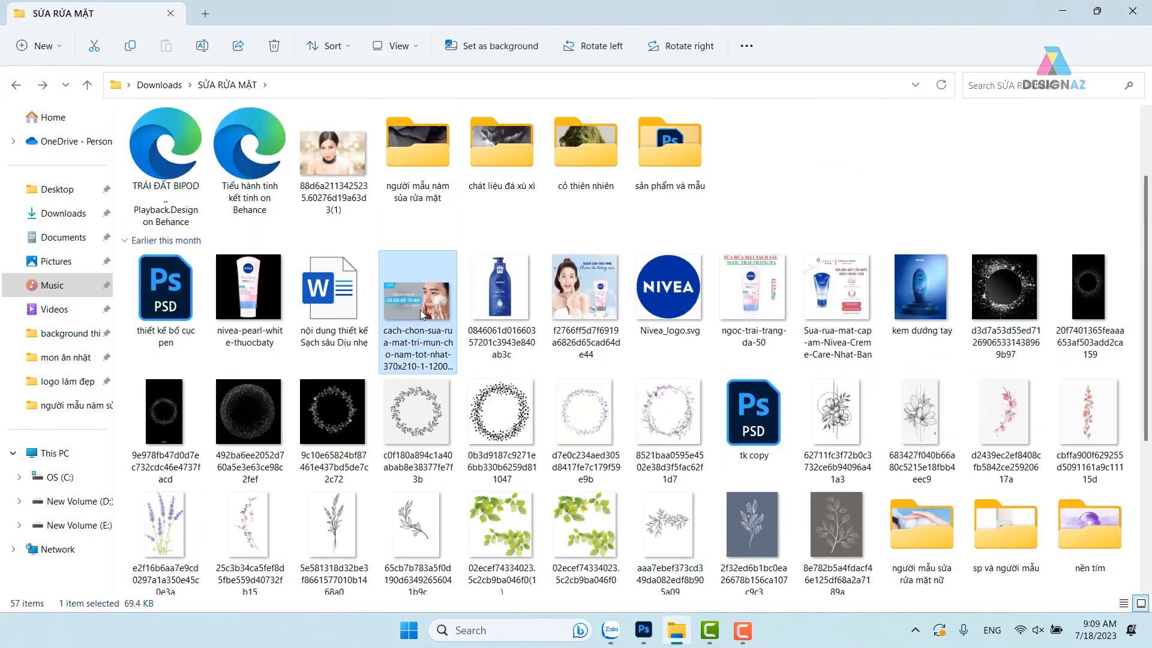
{"action": "double_click", "coordinate": [422, 313]}
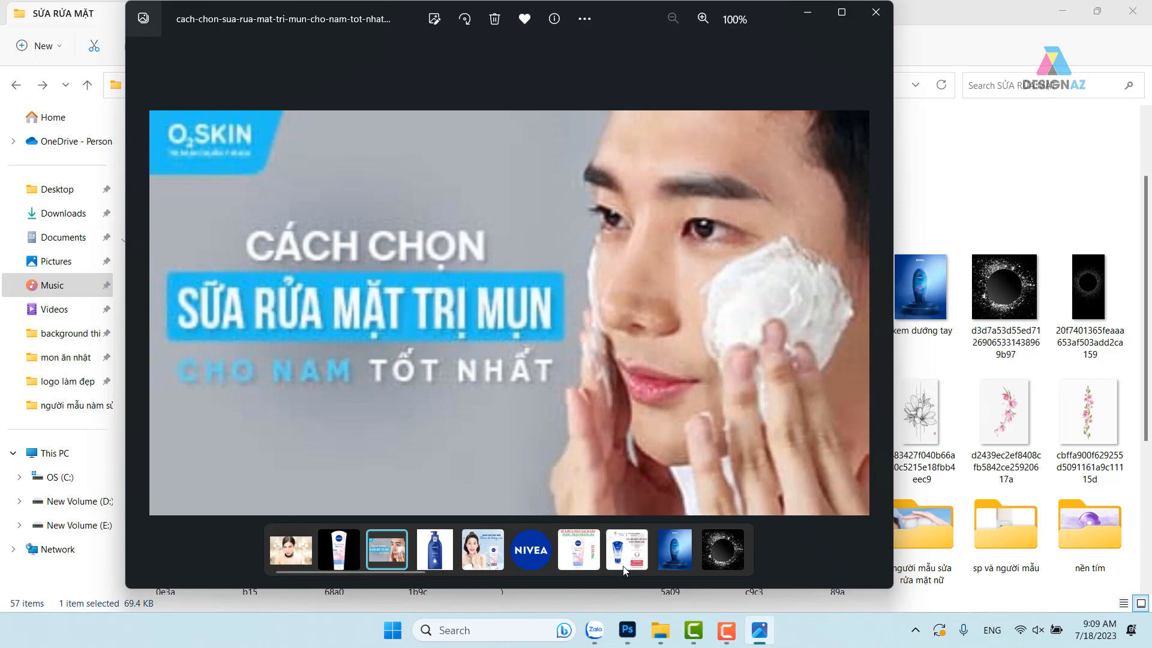
Step: Return to Photoshop and add the text "CÁCH CHỌN" on the dark area below the orange stripes
{"action": "left_click", "coordinate": [627, 631]}
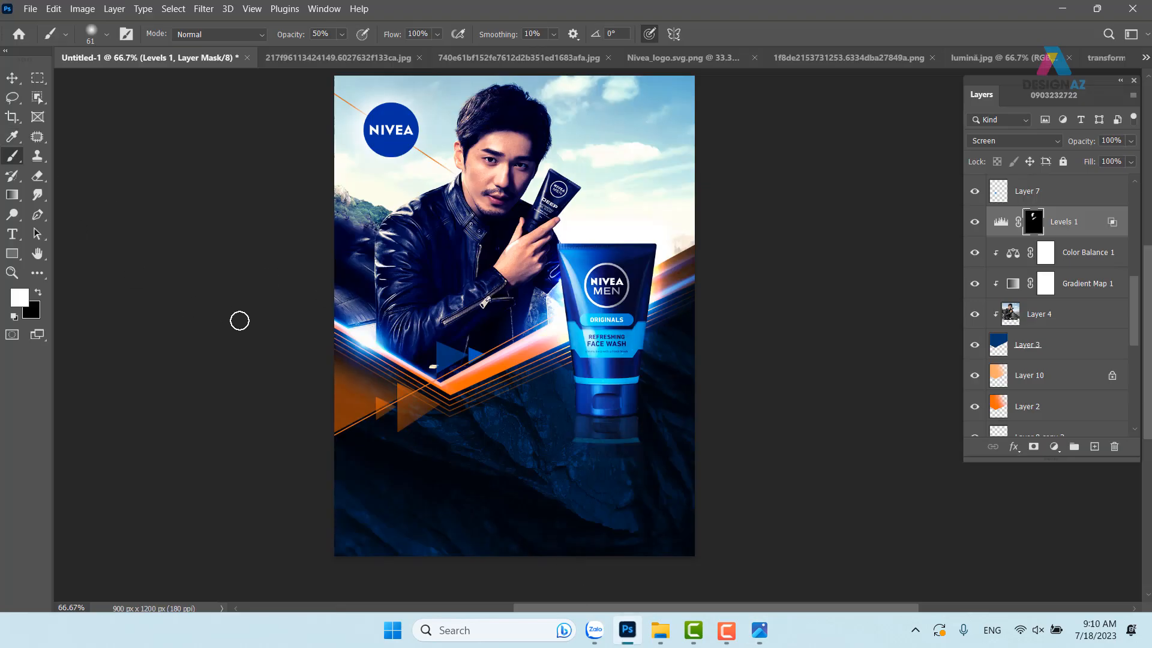
{"action": "key", "text": "t"}
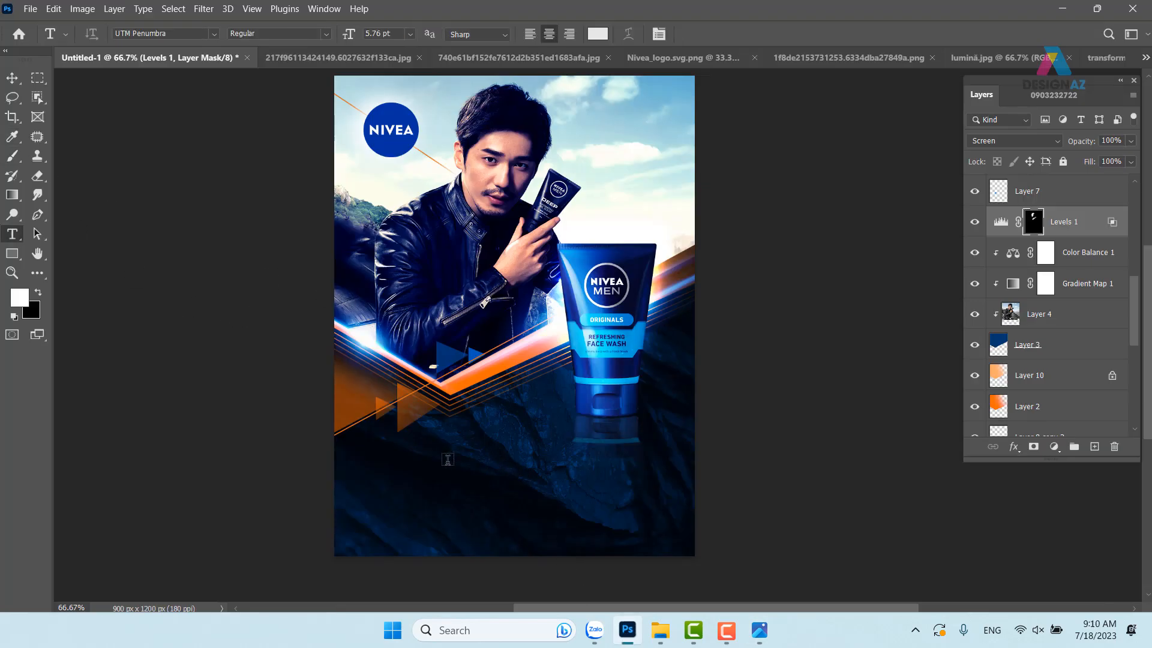
{"action": "left_click", "coordinate": [447, 460]}
{"action": "key", "text": "BackSpace"}
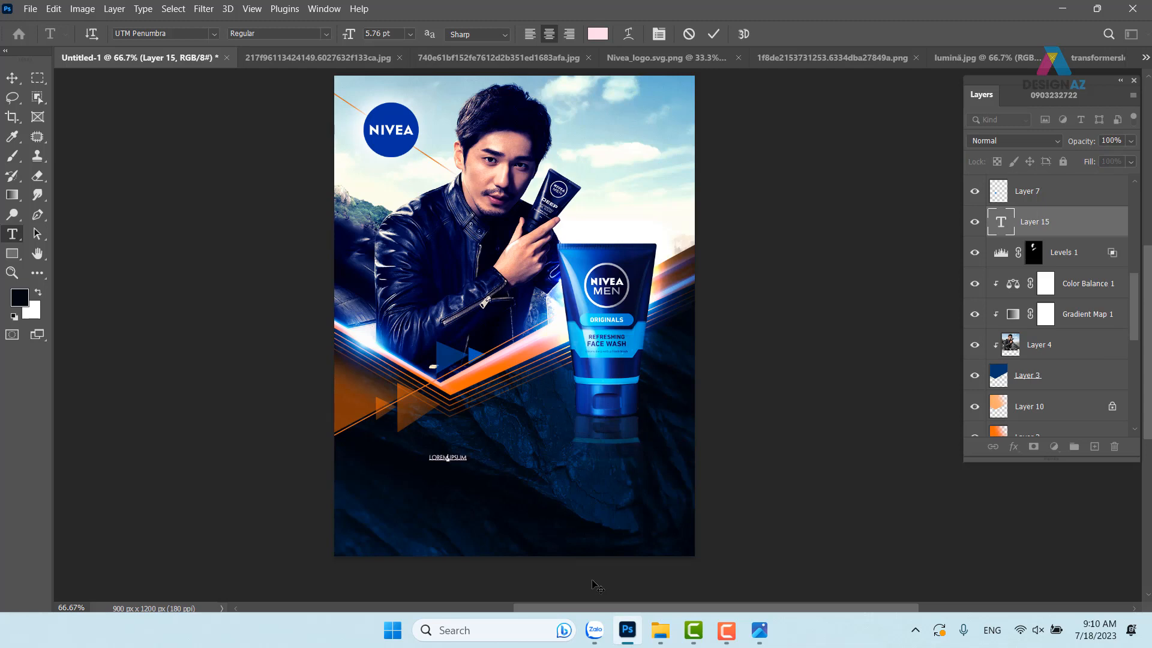
{"action": "type", "text": "CACH CHON"}
Step: Scale the CÁCH CHỌN text to about 446%, place it just below the product tube, and bring its layer to the front
{"action": "left_click", "coordinate": [12, 78]}
{"action": "key", "text": "ctrl+t"}
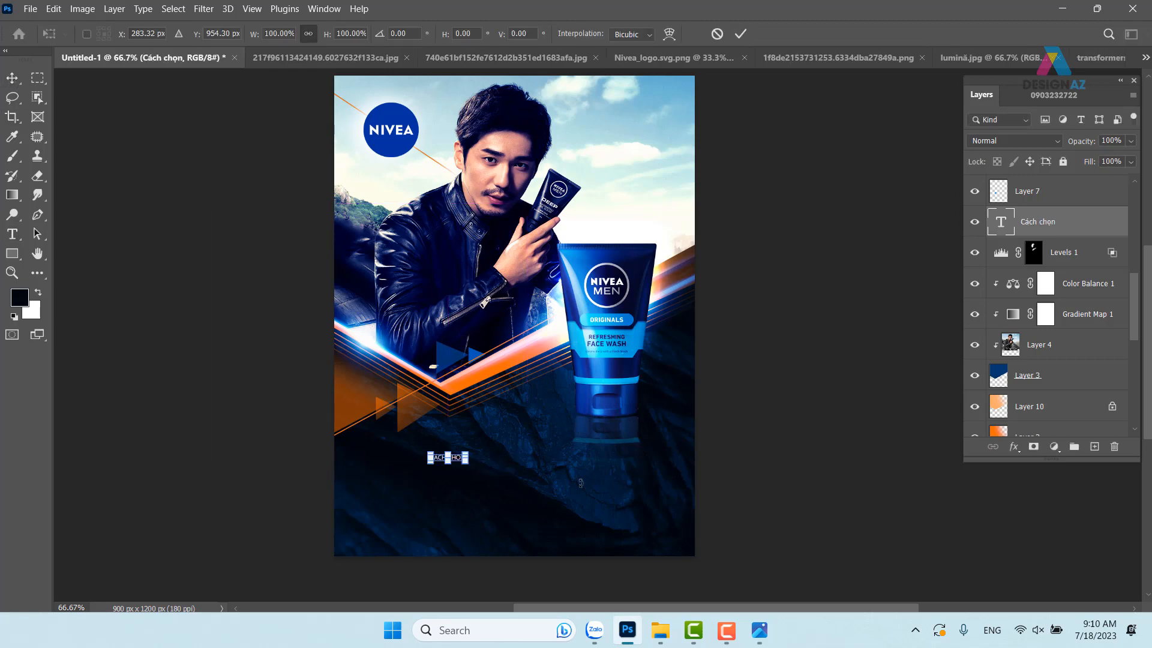
{"action": "left_click_drag", "start_coordinate": [466, 449], "coordinate": [586, 430]}
{"action": "left_click_drag", "start_coordinate": [517, 452], "coordinate": [514, 449]}
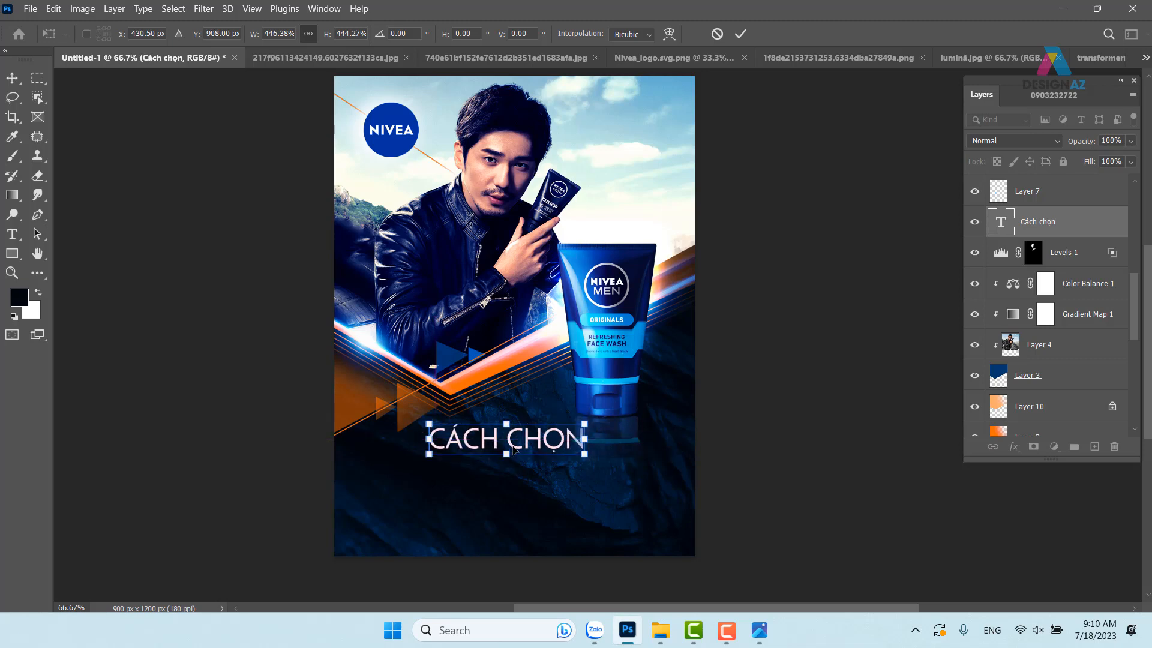
{"action": "key", "text": "Return"}
{"action": "key", "text": "ctrl+shift+bracketright"}
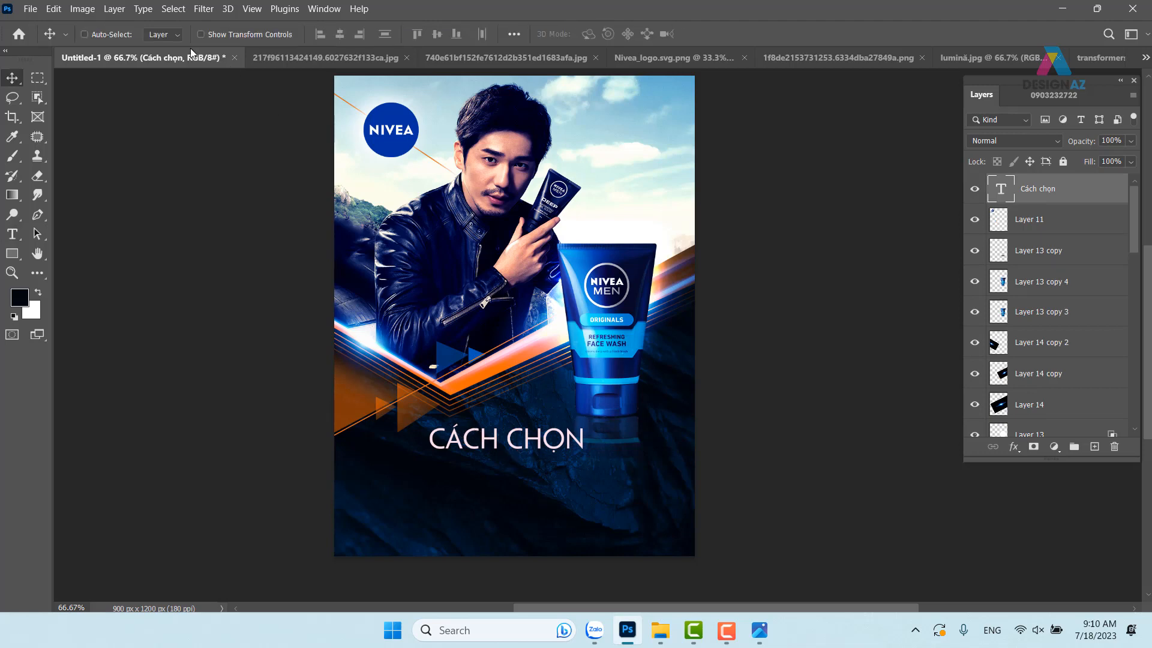
Step: Try to find a font for the CÁCH CHỌN text by searching for "utmavo"
{"action": "key", "text": "t"}
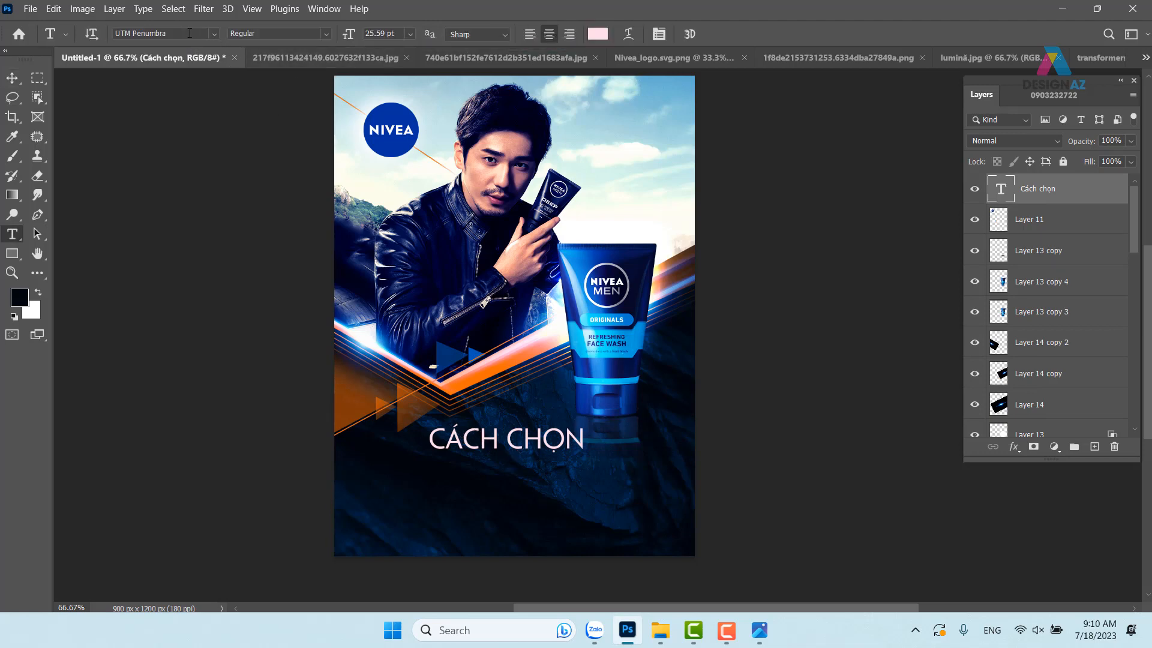
{"action": "left_click", "coordinate": [190, 33]}
{"action": "left_click", "coordinate": [189, 33]}
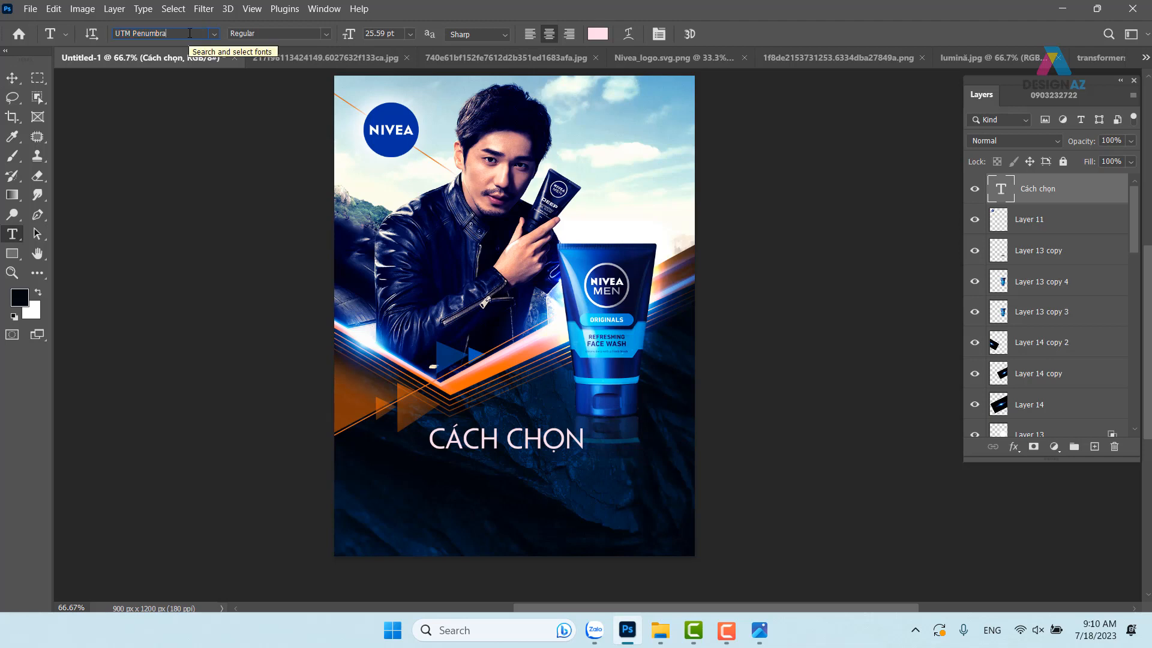
{"action": "key", "text": "BackSpace"}
{"action": "key", "text": "BackSpace"}
{"action": "key", "text": "BackSpace"}
{"action": "key", "text": "BackSpace"}
{"action": "key", "text": "BackSpace"}
{"action": "key", "text": "BackSpace"}
{"action": "key", "text": "BackSpace"}
{"action": "key", "text": "BackSpace"}
{"action": "key", "text": "BackSpace"}
{"action": "key", "text": "BackSpace"}
{"action": "key", "text": "BackSpace"}
{"action": "key", "text": "BackSpace"}
{"action": "type", "text": "u"}
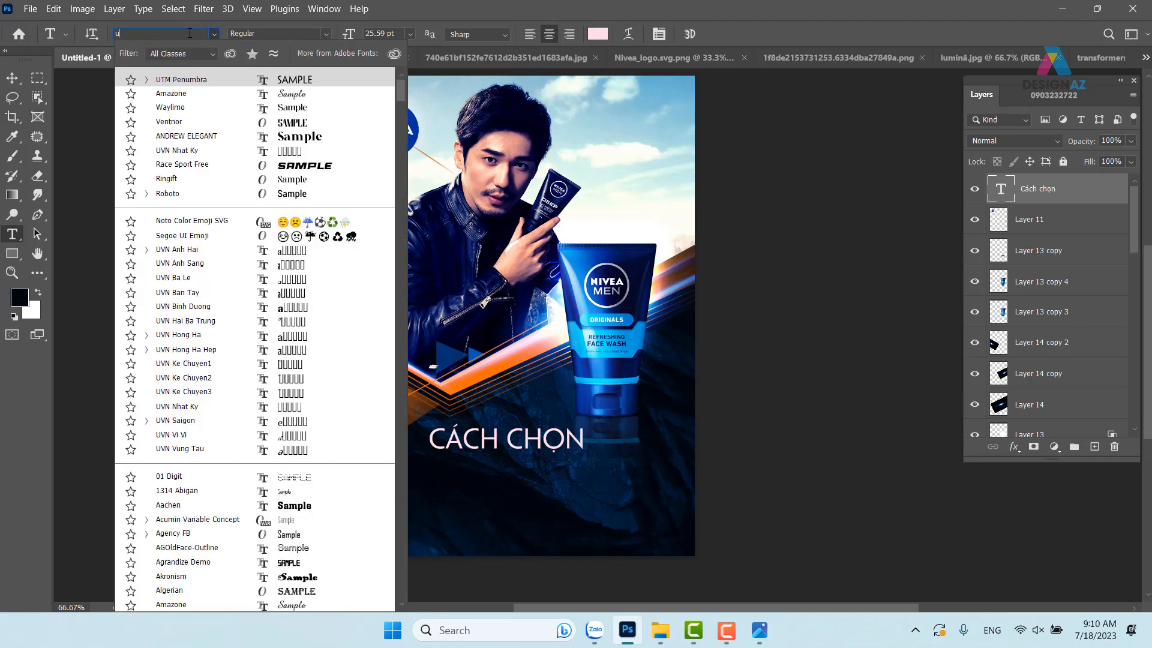
{"action": "type", "text": "tmavo"}
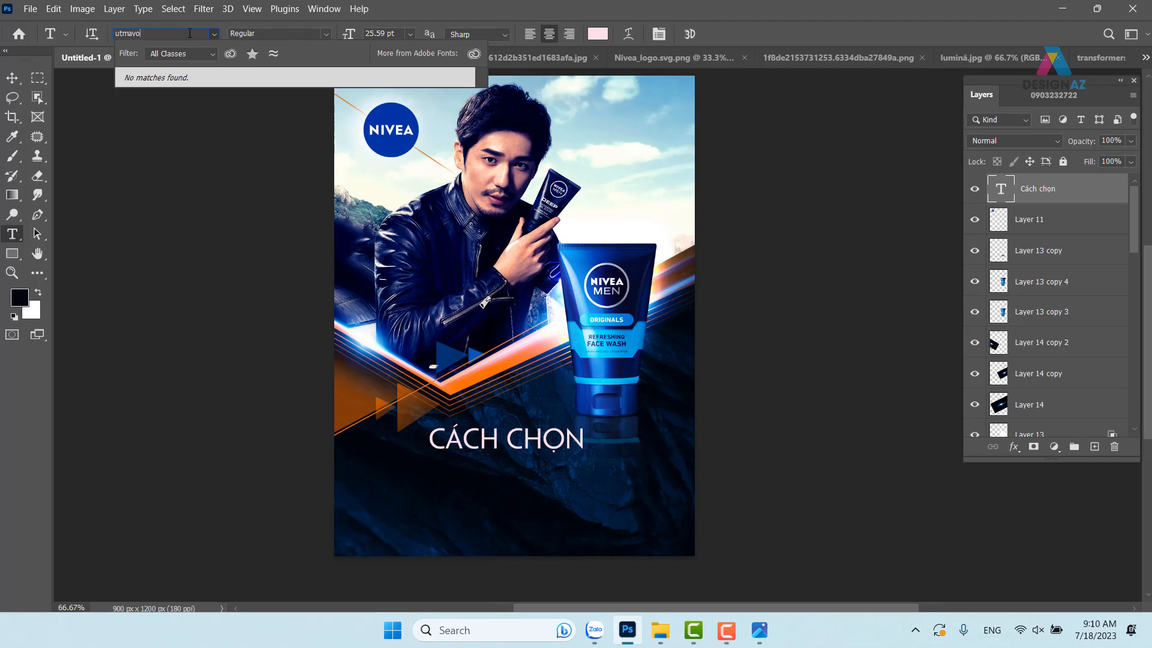
{"action": "key", "text": "Escape"}
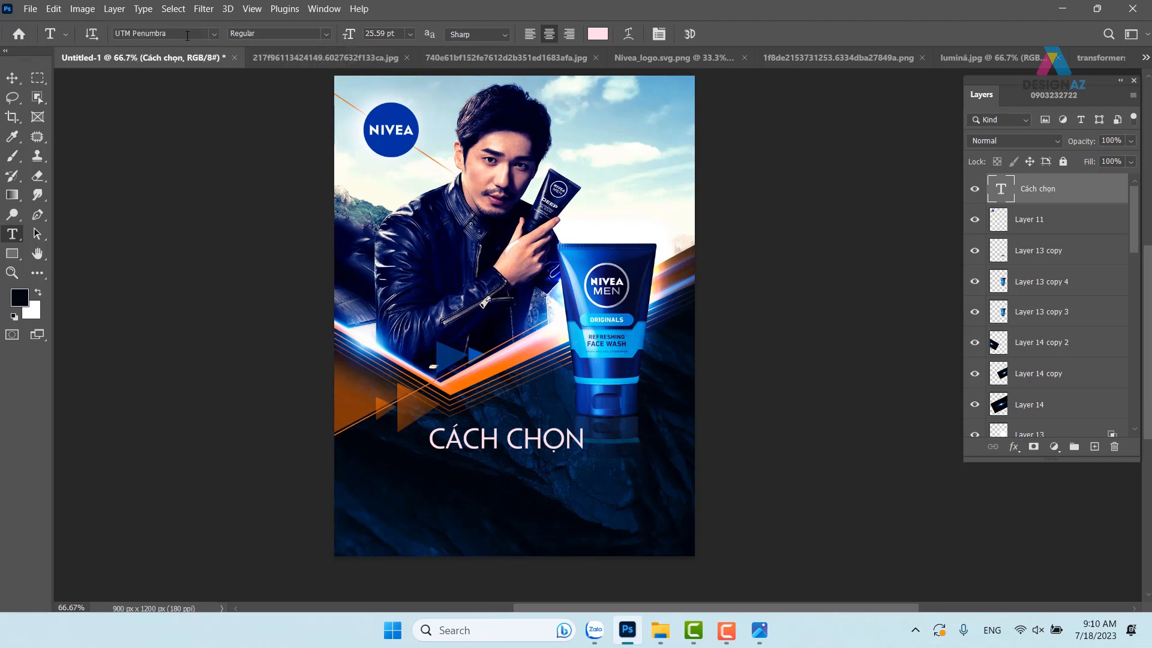
Step: Set the CÁCH CHỌN text's font to UTM Avo
{"action": "left_click", "coordinate": [176, 33]}
{"action": "left_click_drag", "start_coordinate": [134, 33], "coordinate": [248, 30]}
{"action": "key", "text": "BackSpace"}
{"action": "key", "text": "BackSpace"}
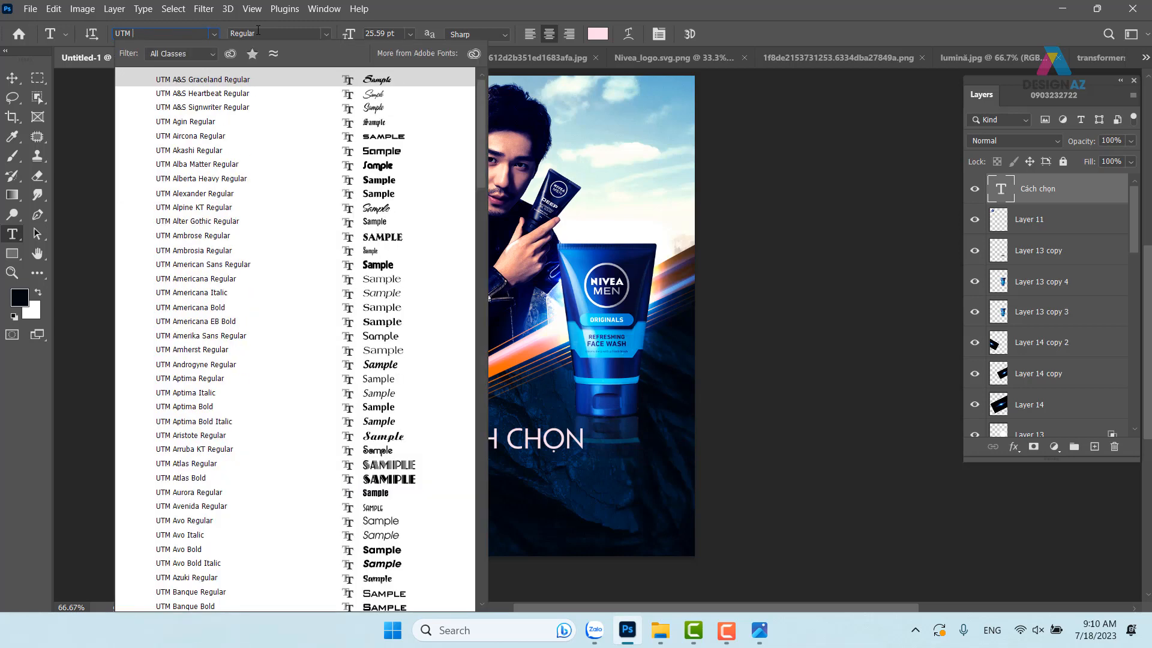
{"action": "type", "text": "o"}
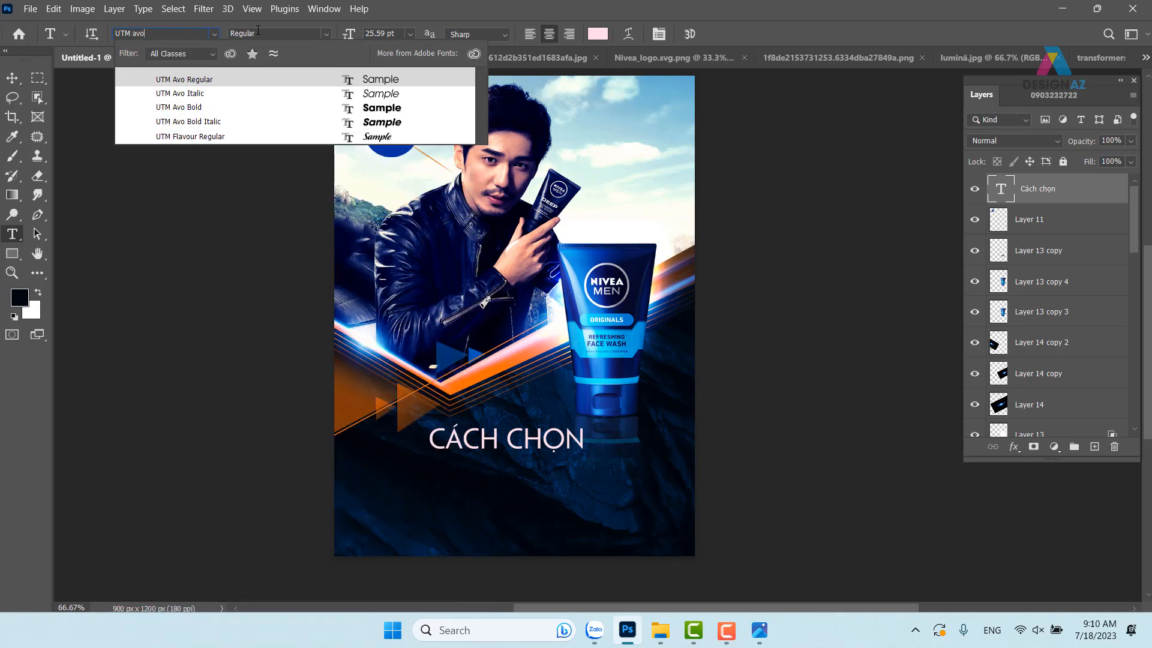
{"action": "key", "text": "Return"}
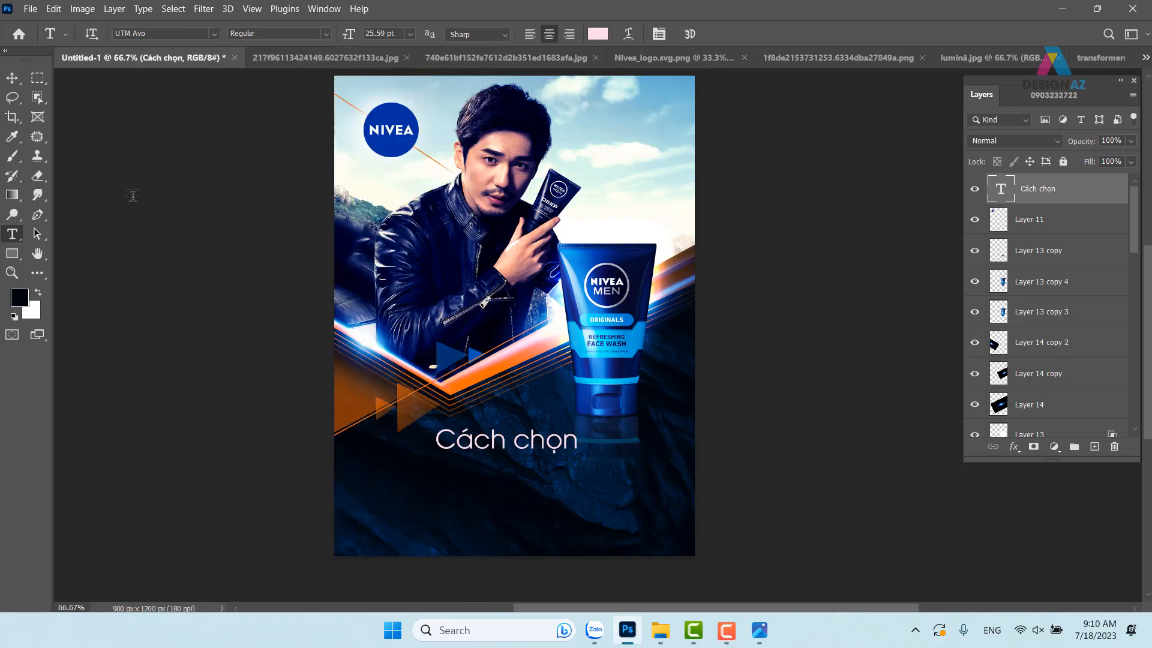
{"action": "left_click", "coordinate": [12, 78]}
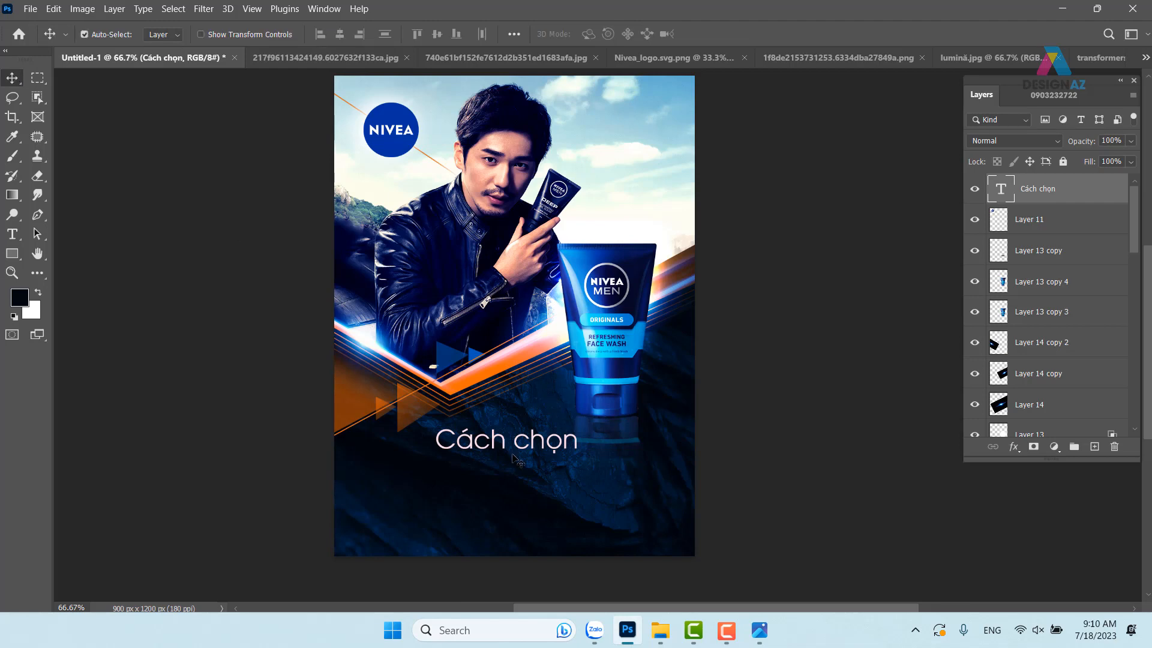
Step: Apply All Caps and the Bold style to the CÁCH CHỌN text
{"action": "key", "text": "ctrl+plus"}
{"action": "scroll", "coordinate": [515, 457], "scroll_direction": "down", "scroll_amount": 3}
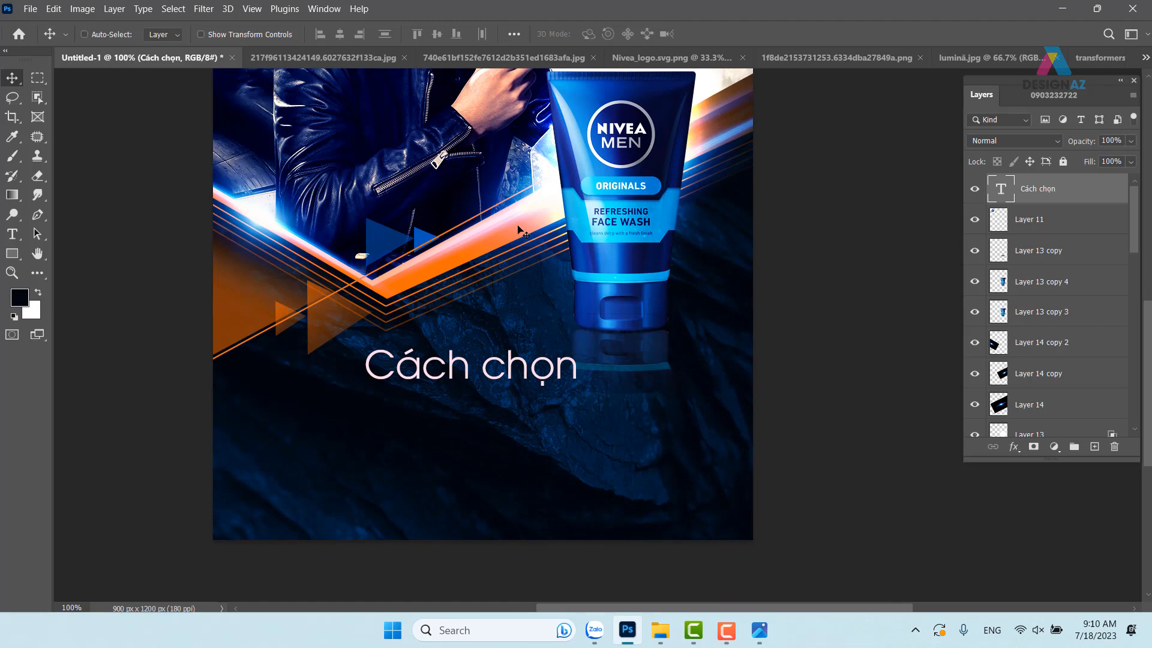
{"action": "key", "text": "t"}
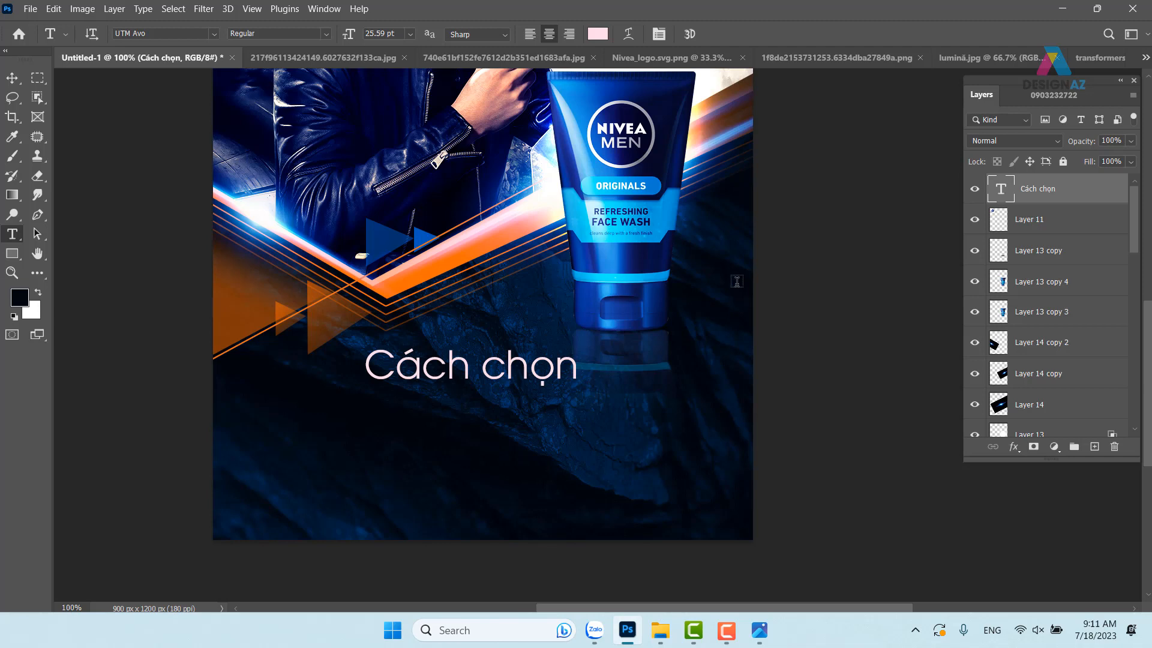
{"action": "left_click", "coordinate": [658, 36]}
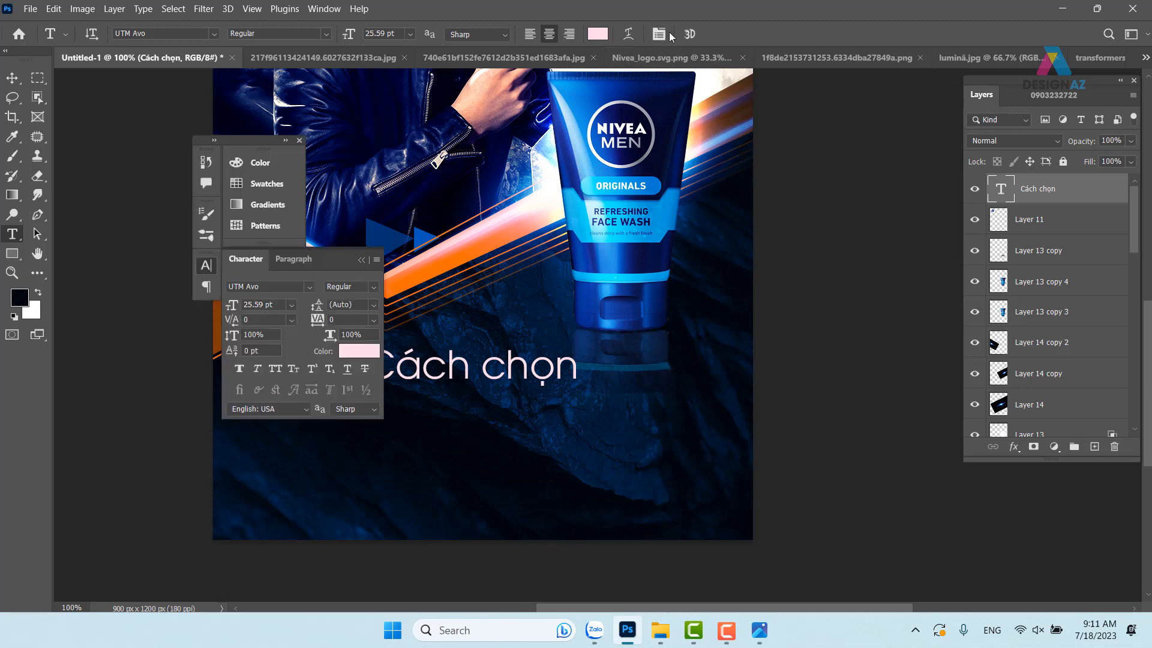
{"action": "left_click", "coordinate": [275, 369]}
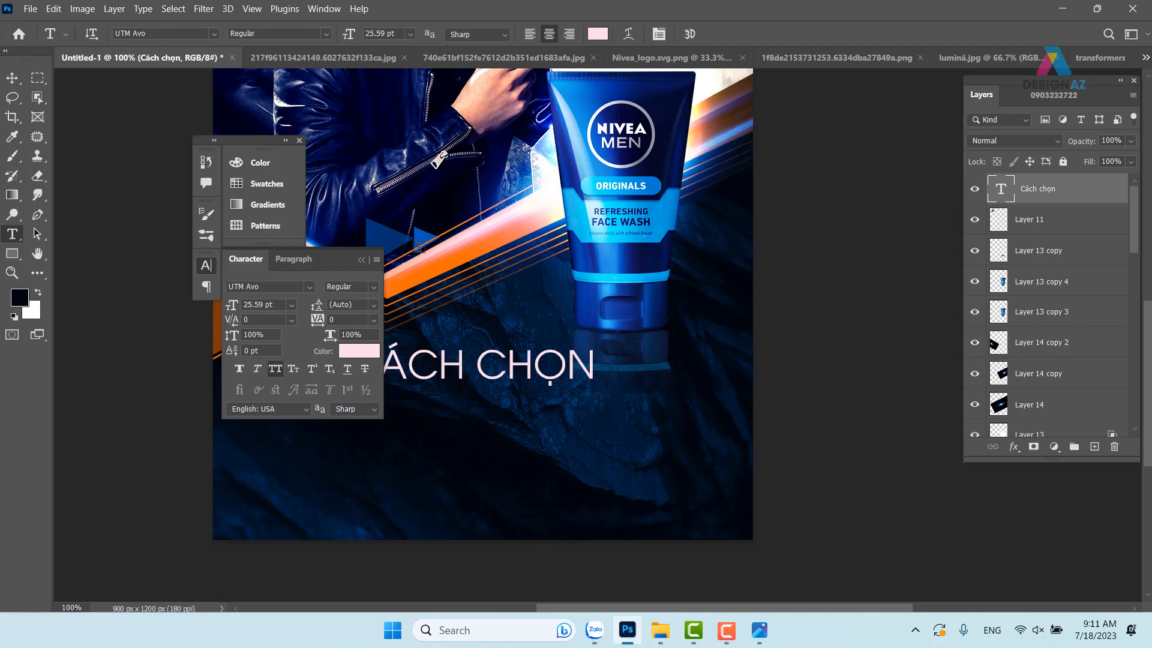
{"action": "left_click", "coordinate": [327, 34]}
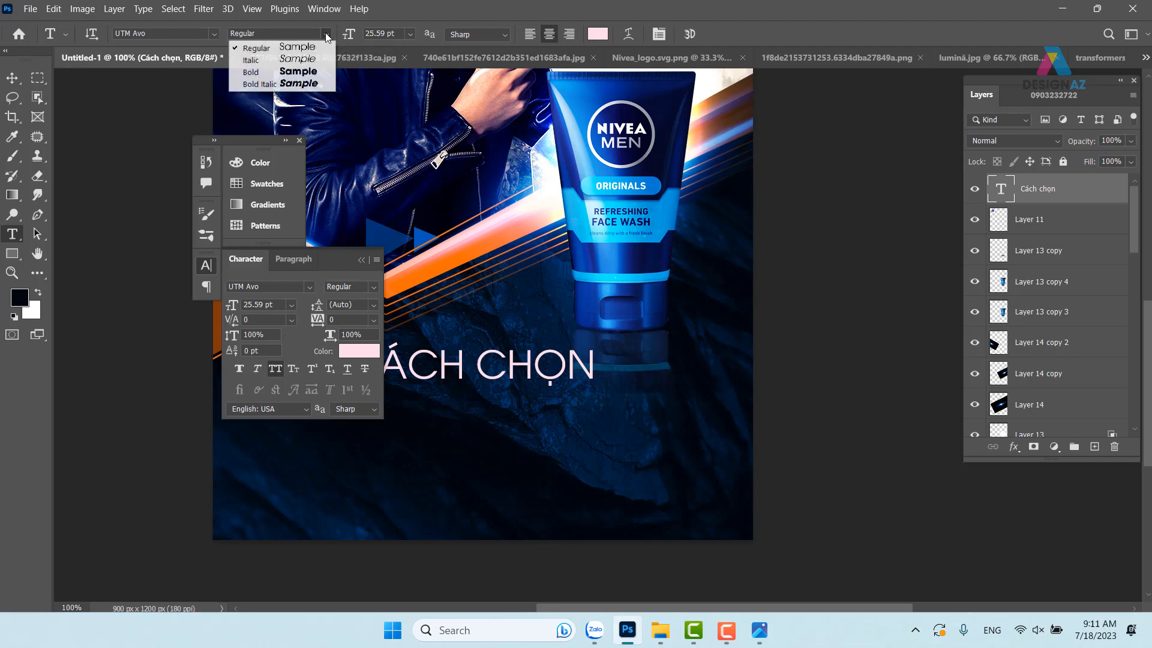
{"action": "left_click", "coordinate": [300, 72]}
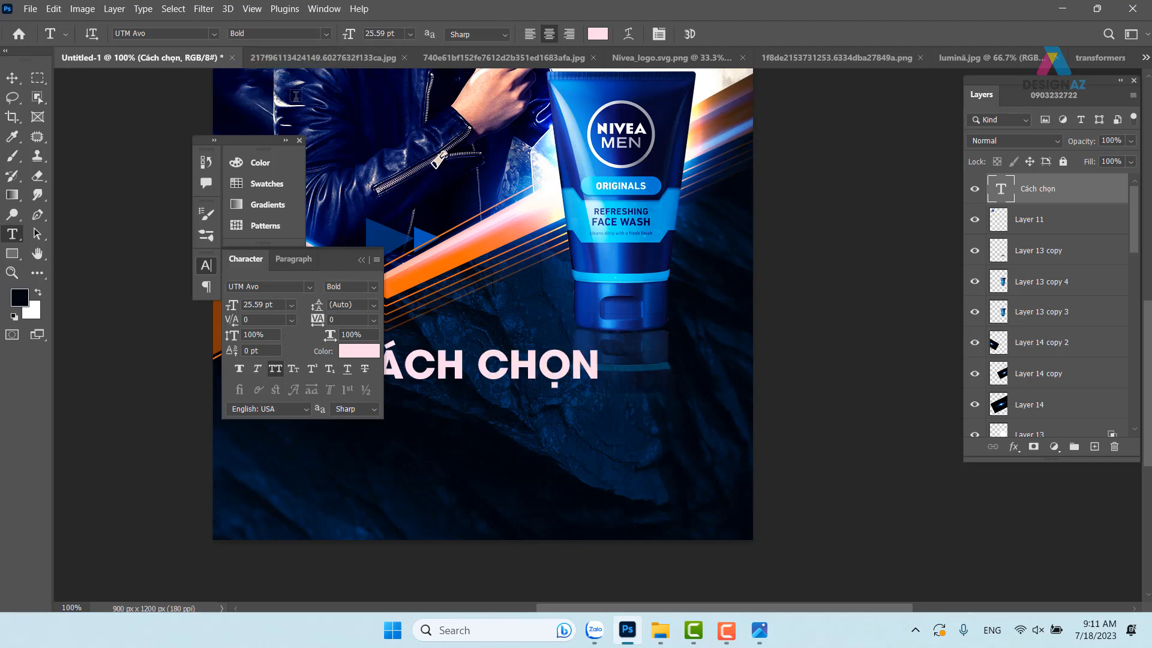
{"action": "key", "text": "v"}
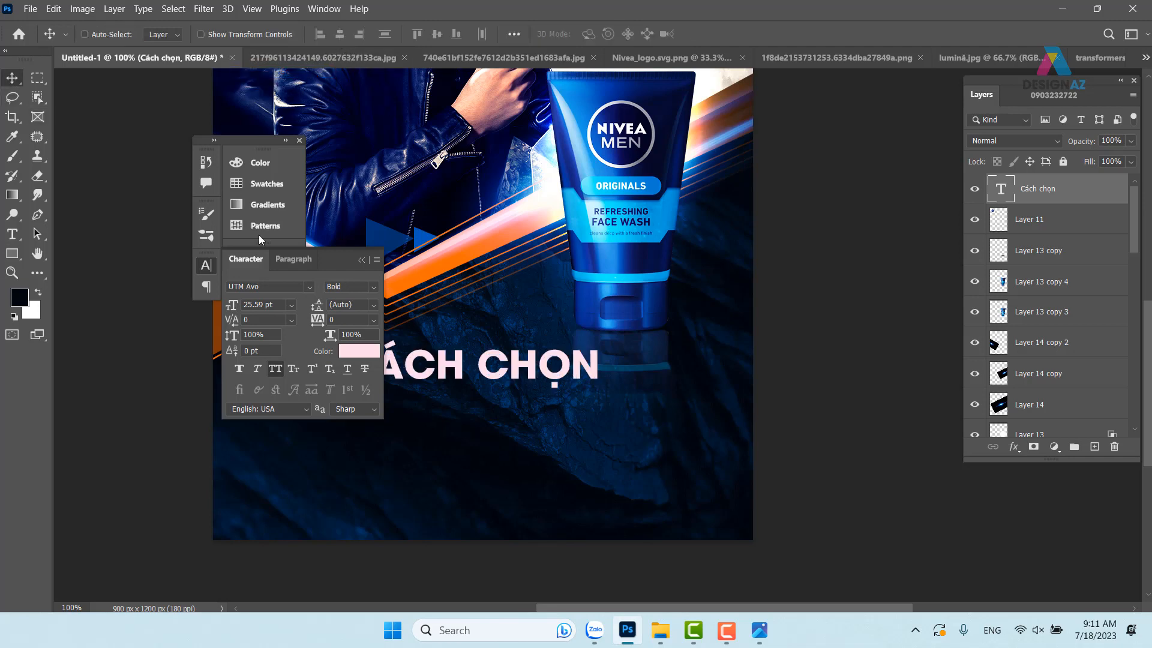
{"action": "left_click", "coordinate": [371, 262]}
{"action": "left_click", "coordinate": [299, 141]}
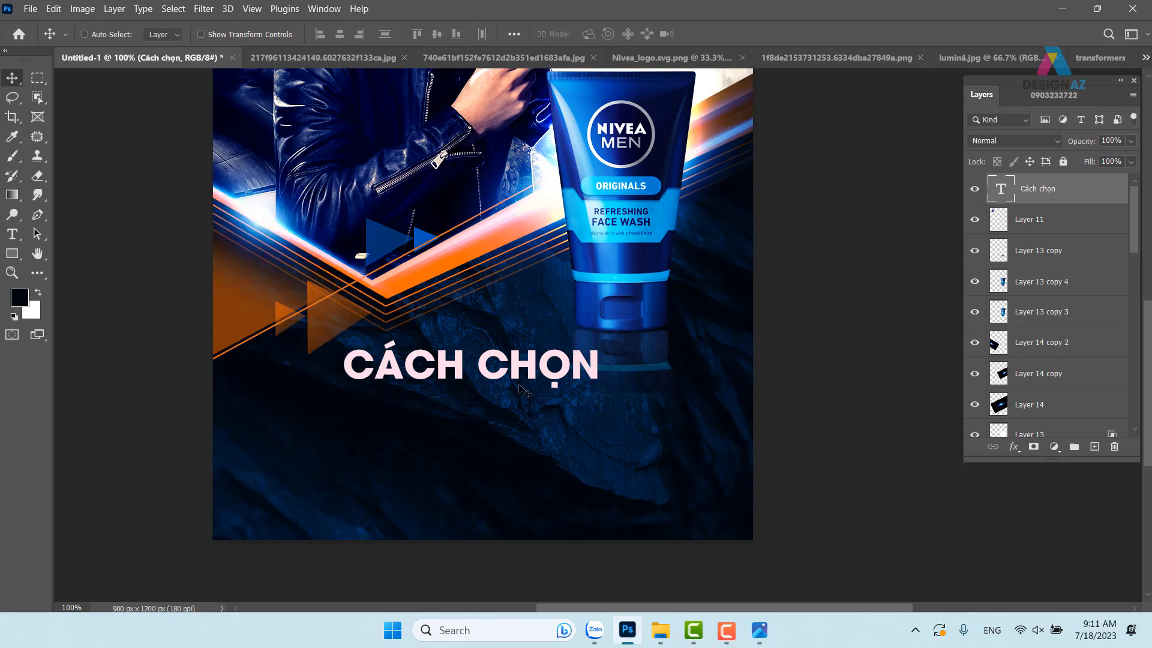
Step: Scale the CÁCH CHỌN text down to about 84% around its centre
{"action": "key", "text": "ctrl+t"}
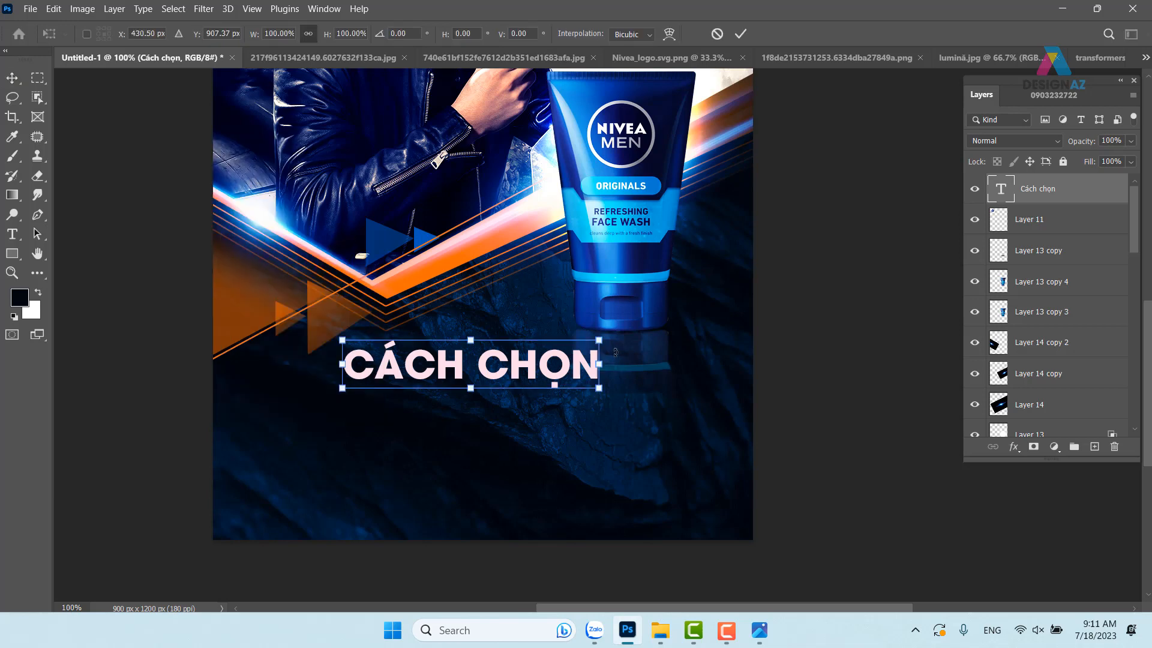
{"action": "left_click_drag", "start_coordinate": [602, 339], "coordinate": [581, 343]}
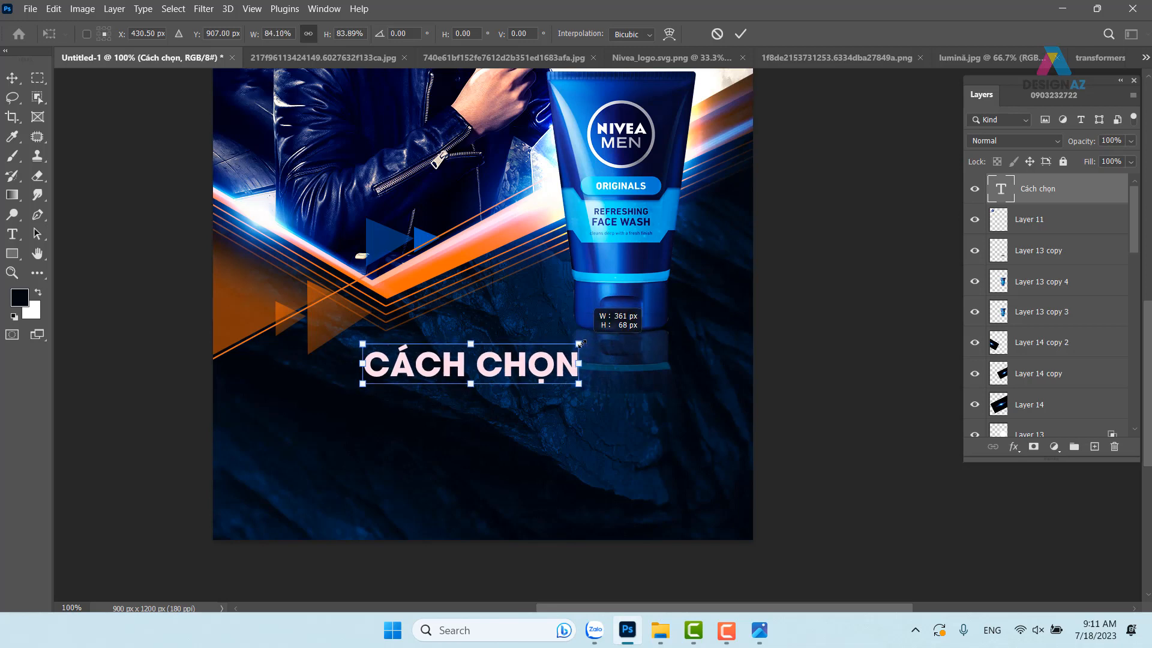
{"action": "key", "text": "Return"}
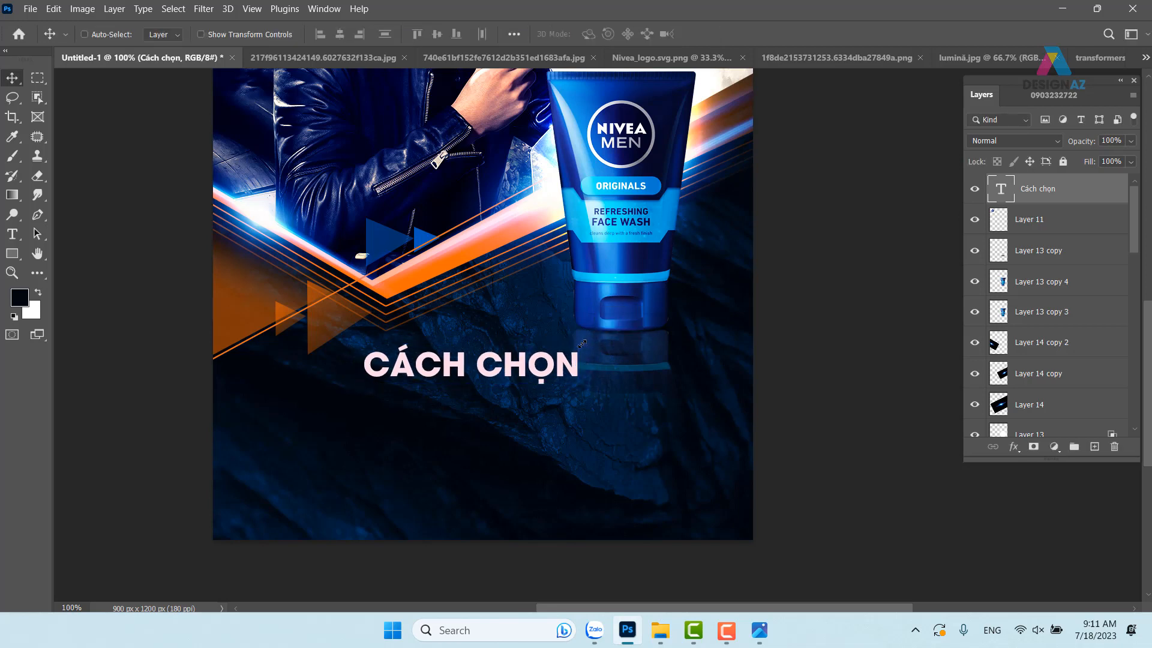
Step: Switch to the image viewer to check the headline wording in the cach-chon-sua-rua-mat reference, and return to Photoshop
{"action": "left_click", "coordinate": [760, 630]}
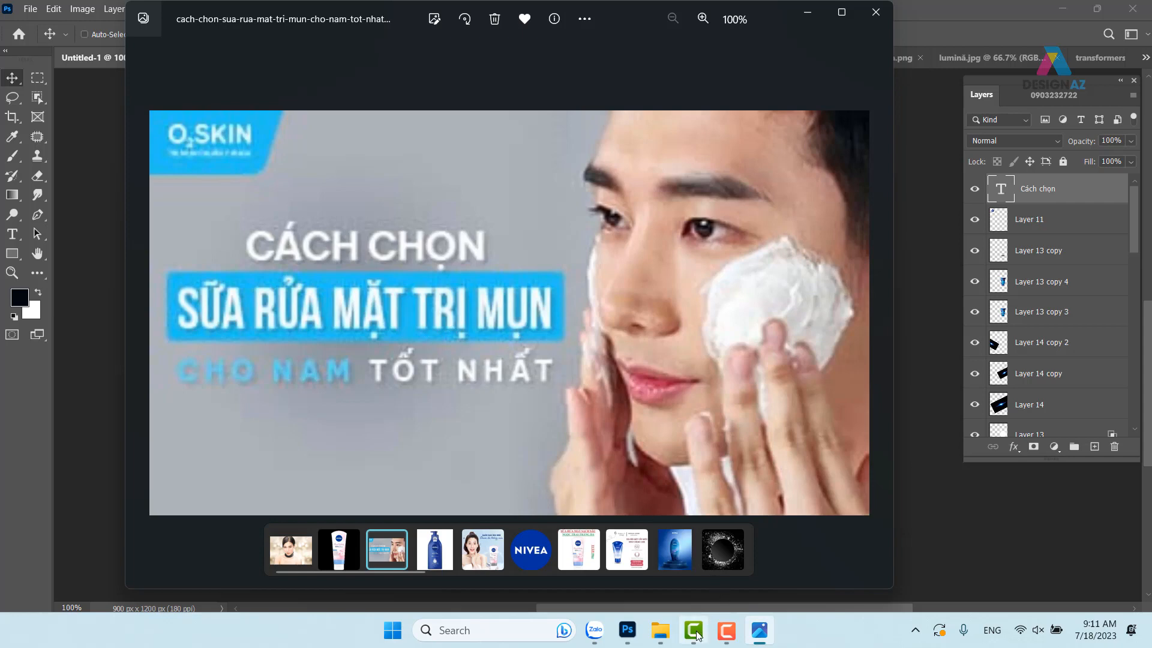
{"action": "mouse_move", "coordinate": [697, 635]}
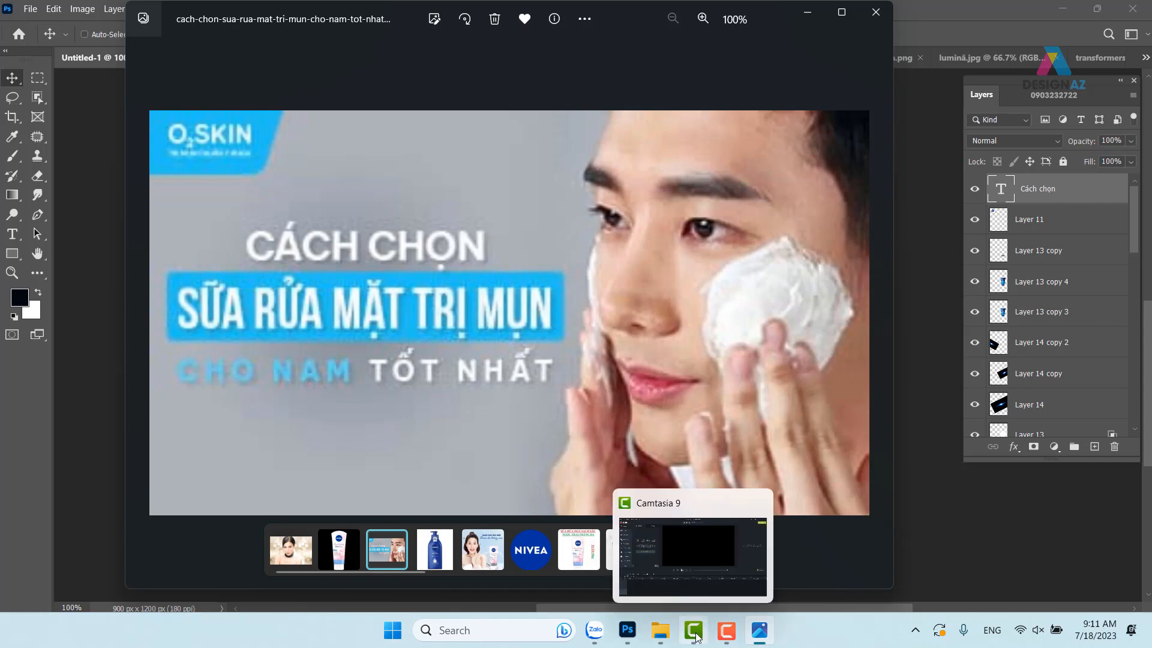
{"action": "left_click", "coordinate": [627, 630]}
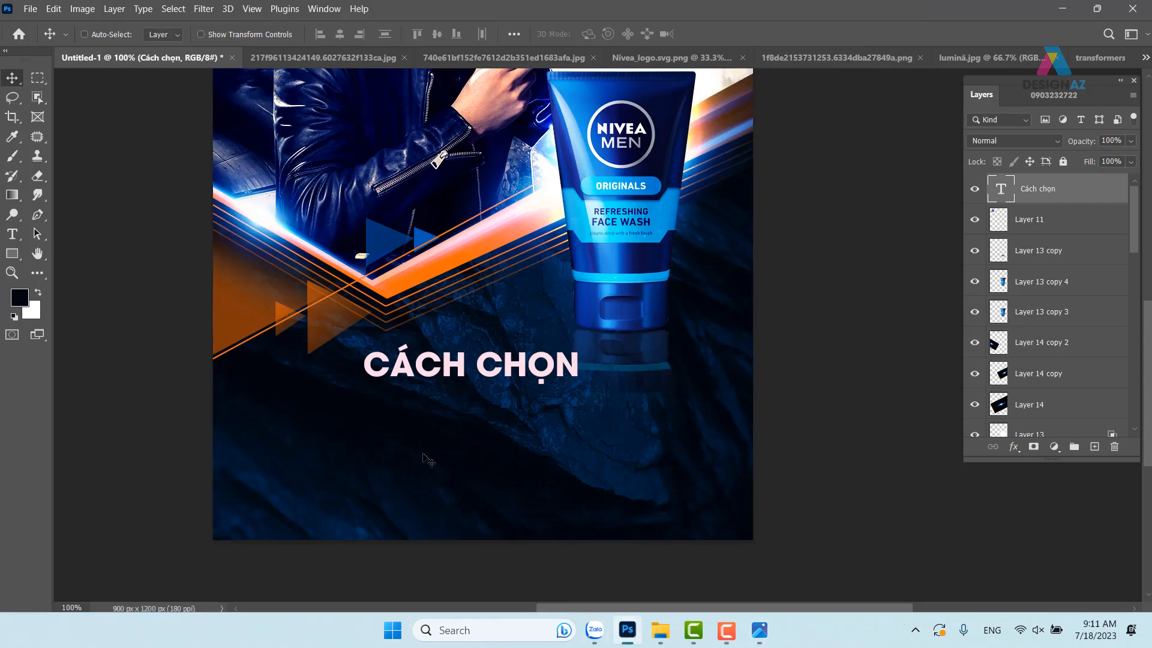
Step: Add a new text line "SỮA RỬA MẶT TRỊ MUN" on the dark area below CÁCH CHỌN
{"action": "key", "text": "t"}
{"action": "left_click", "coordinate": [309, 432]}
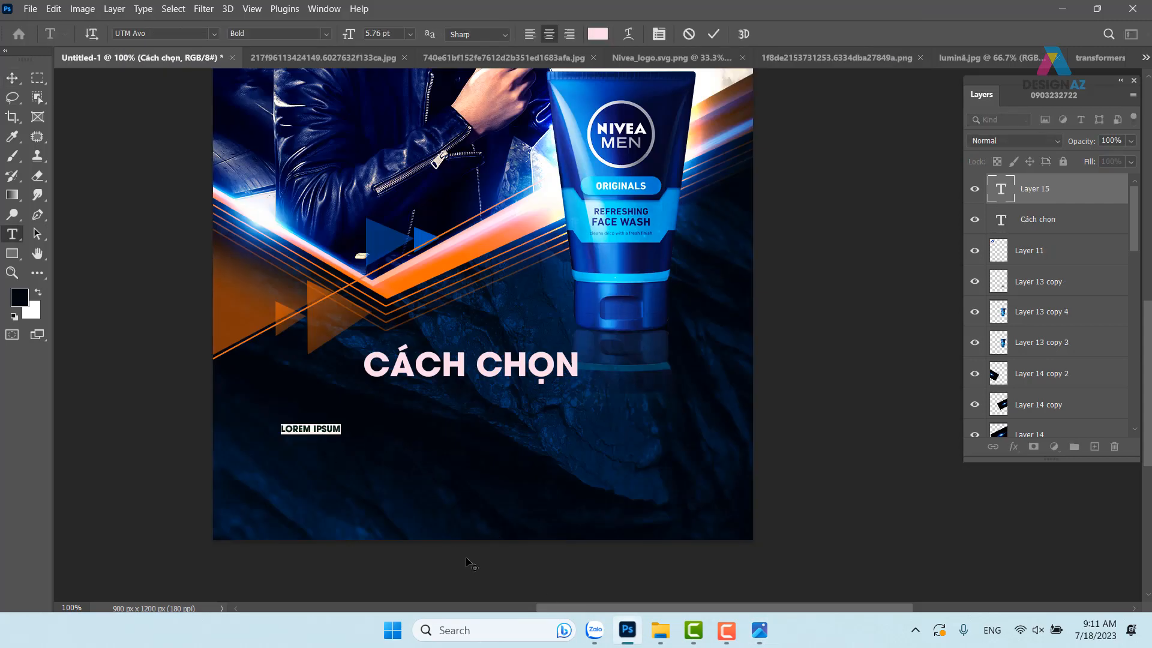
{"action": "type", "text": "SƯA"}
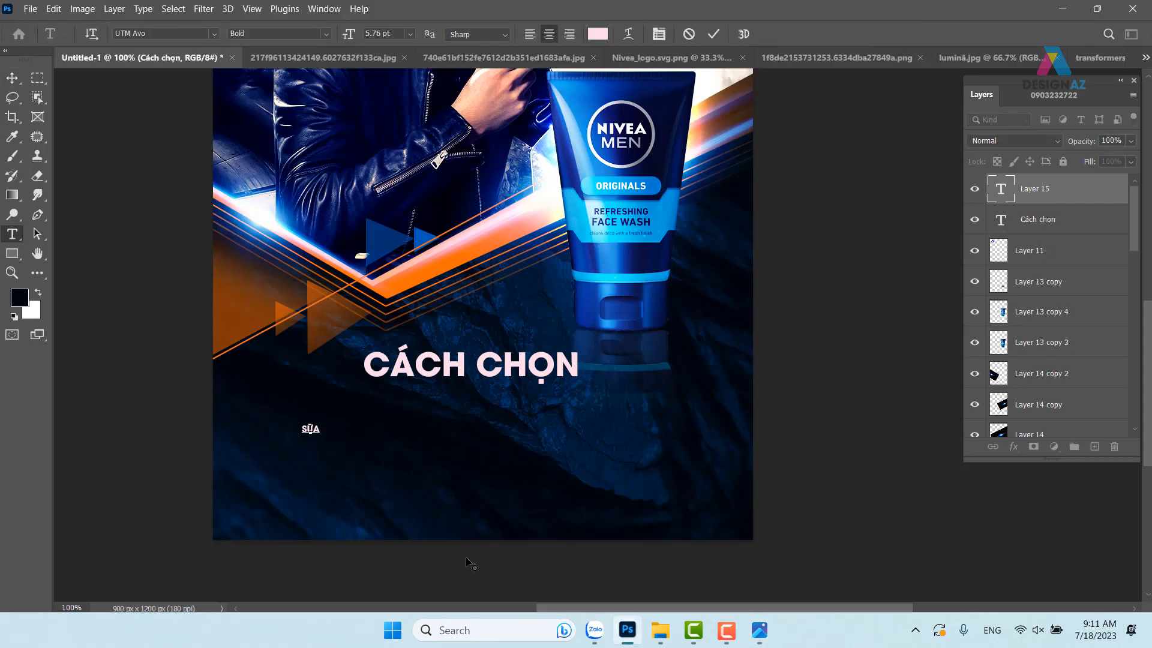
{"action": "type", "text": " RƯA"}
{"action": "type", "text": " MẶT"}
{"action": "type", "text": " TRỊ MUN"}
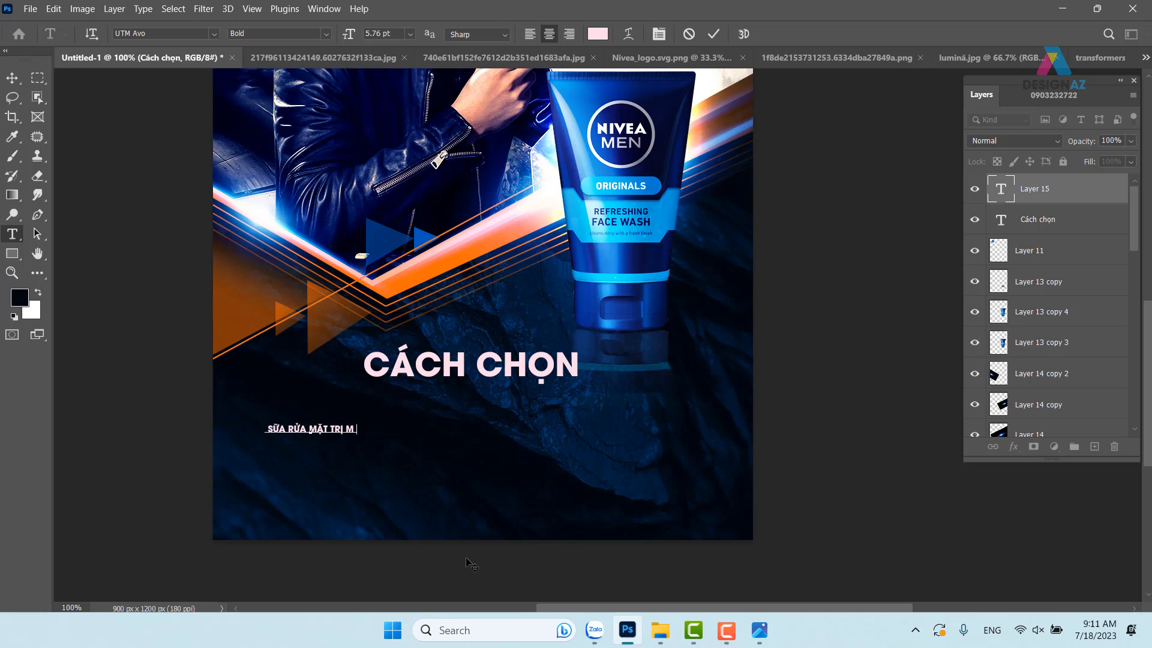
{"action": "left_click", "coordinate": [12, 79]}
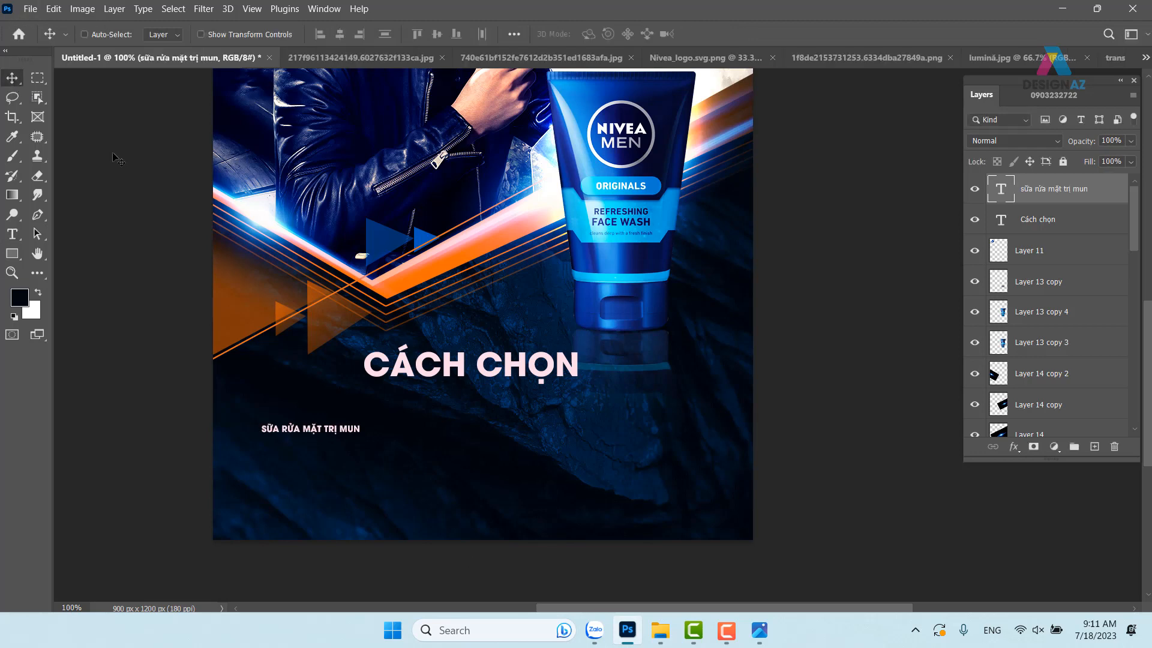
Step: Enlarge the SỮA RỬA MẶT TRỊ MUN text to about 20.51 pt
{"action": "key", "text": "ctrl+t"}
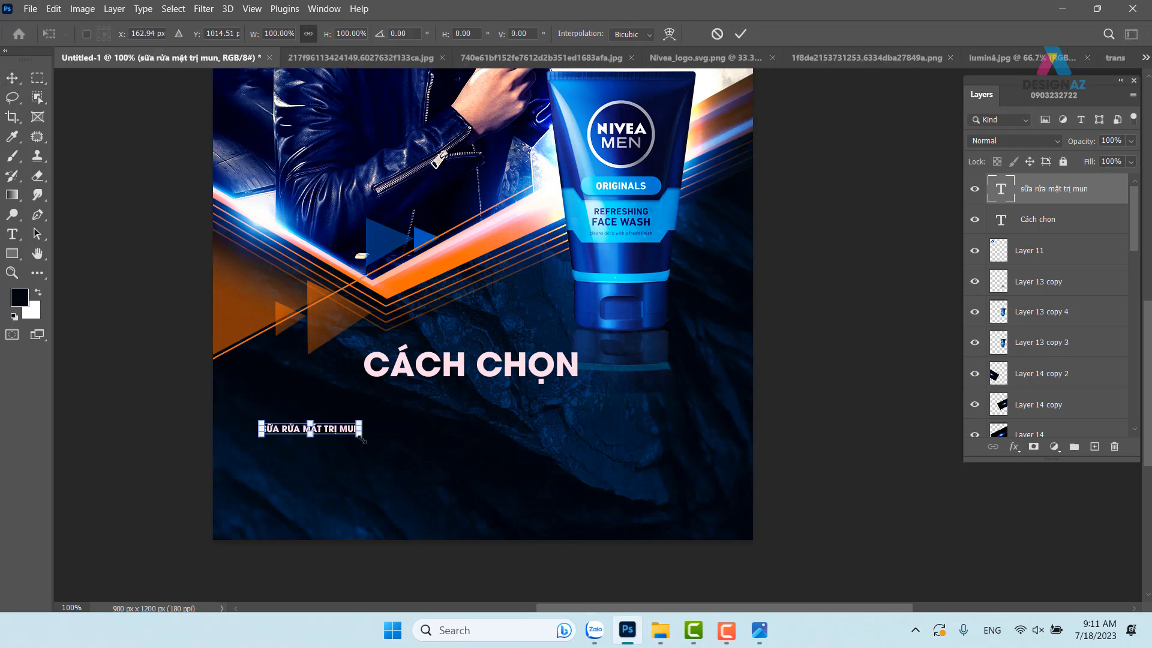
{"action": "left_click_drag", "start_coordinate": [362, 439], "coordinate": [583, 437]}
{"action": "key", "text": "Return"}
Step: Correct MUN to MỤN in the second headline line and move the line directly beneath CÁCH CHỌN
{"action": "key", "text": "t"}
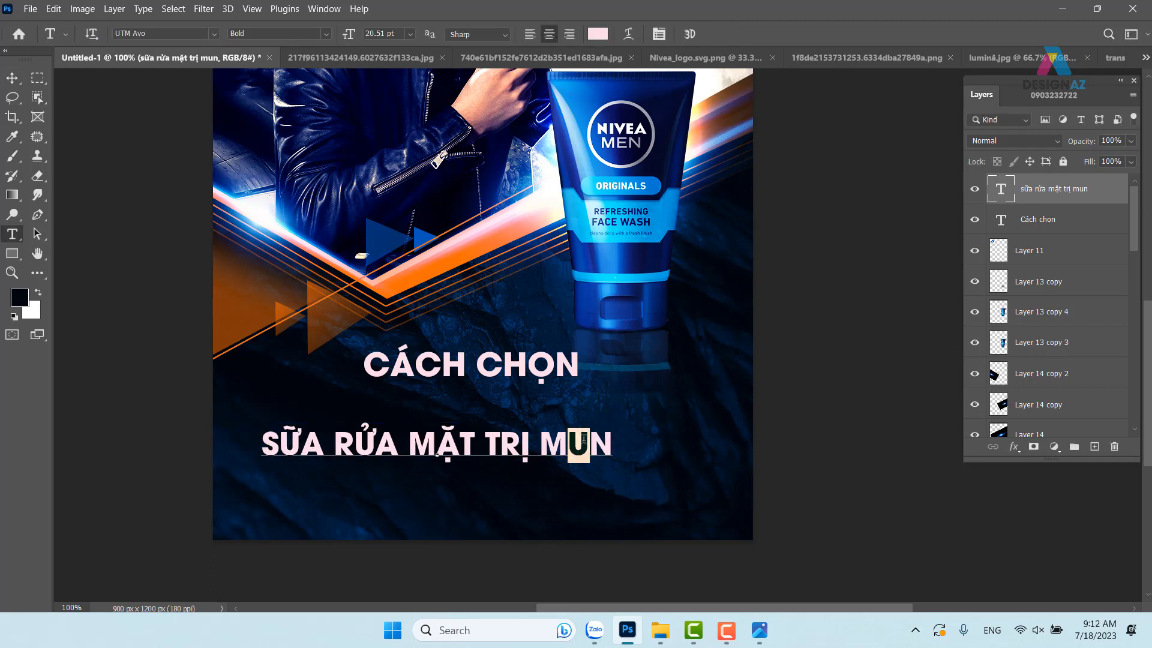
{"action": "key", "text": "BackSpace"}
{"action": "type", "text": "U"}
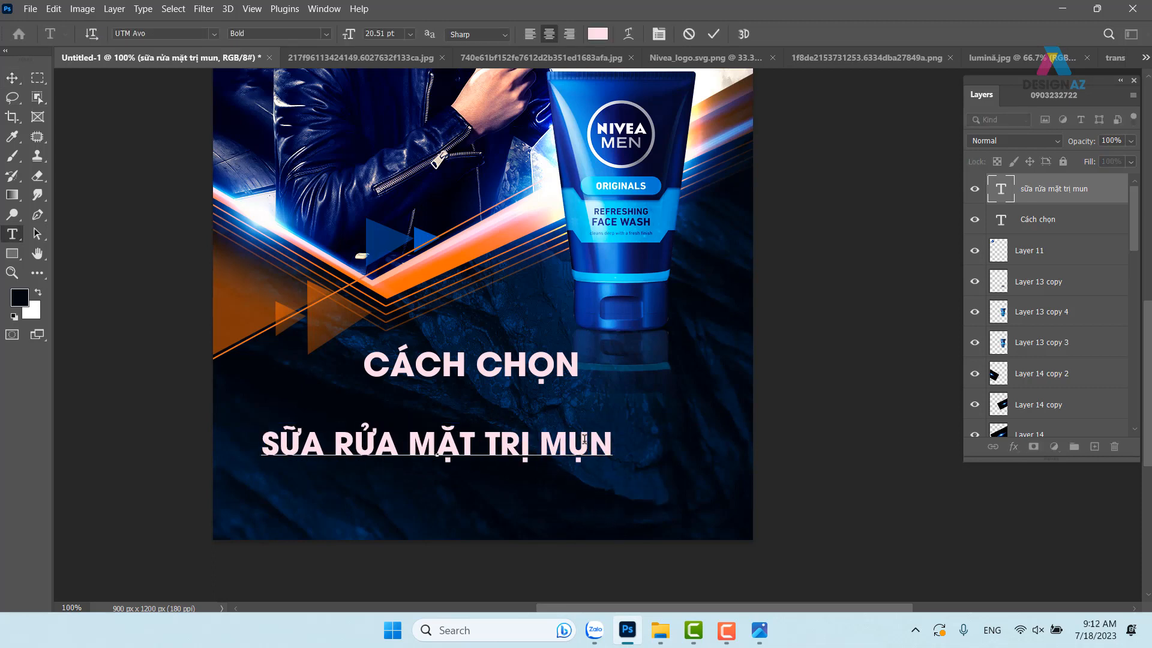
{"action": "left_click", "coordinate": [12, 78]}
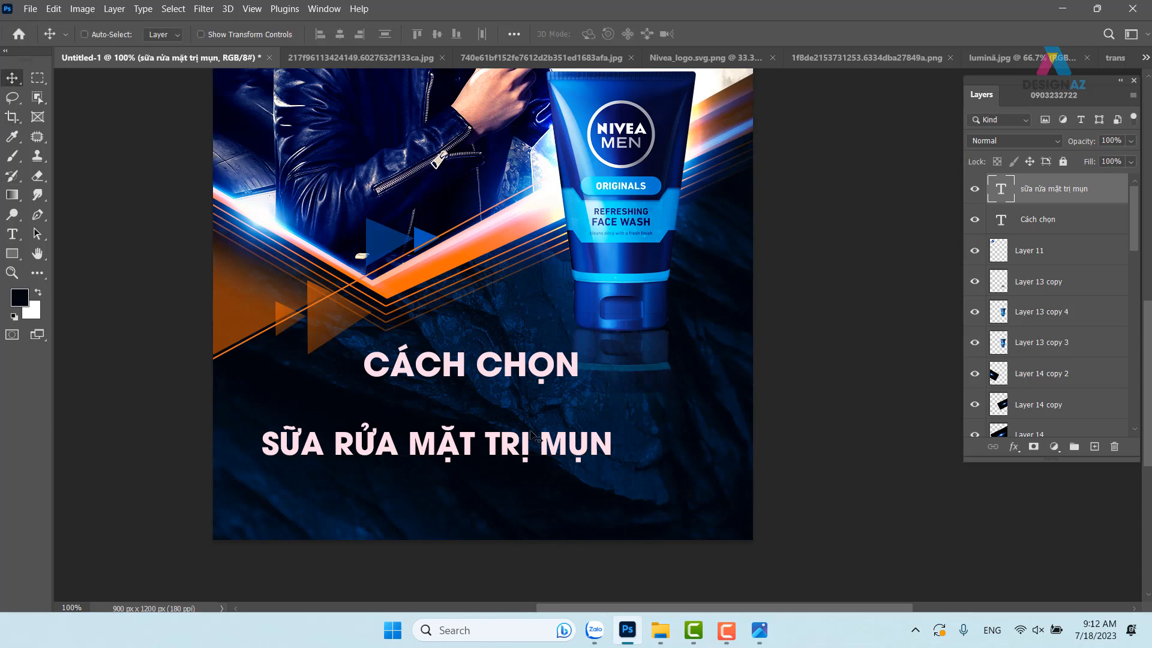
{"action": "mouse_move", "coordinate": [528, 448]}
{"action": "left_mouse_down"}
{"action": "mouse_move", "coordinate": [552, 411]}
{"action": "mouse_move", "coordinate": [553, 521]}
{"action": "mouse_move", "coordinate": [548, 458]}
{"action": "left_mouse_up"}
Step: Try different fonts on the SỮA RỬA MẶT TRỊ MỤN text and set it to UVN Hai Ba Trung
{"action": "key", "text": "t"}
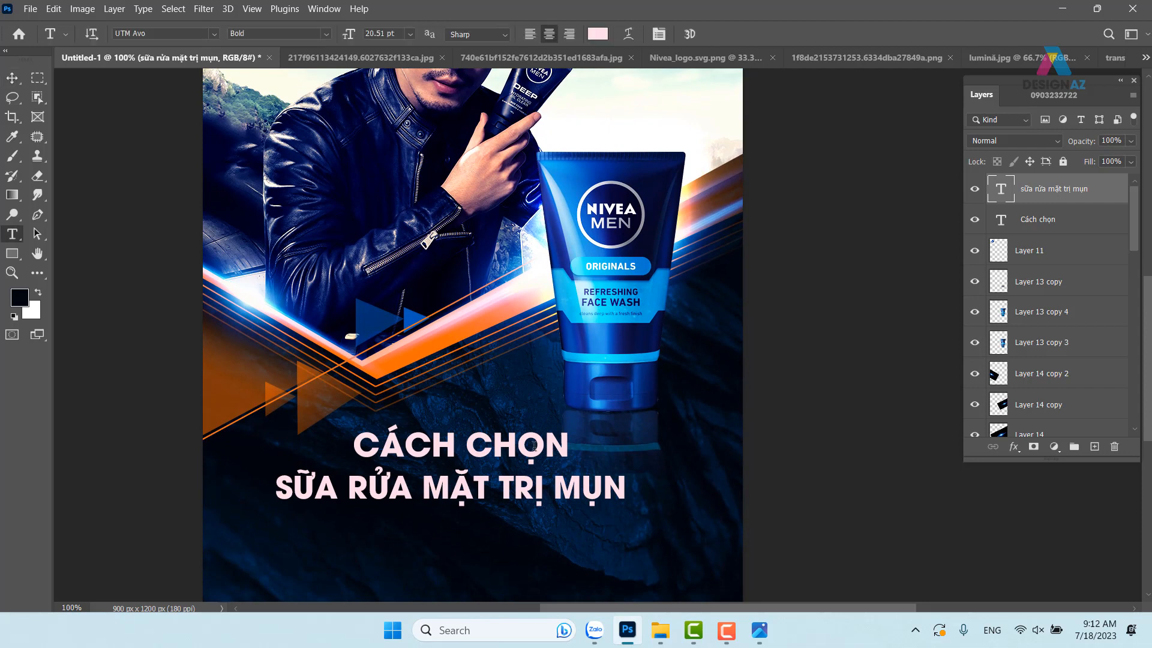
{"action": "left_click", "coordinate": [174, 33]}
{"action": "key", "text": "Down"}
{"action": "key", "text": "Down"}
{"action": "key", "text": "Down"}
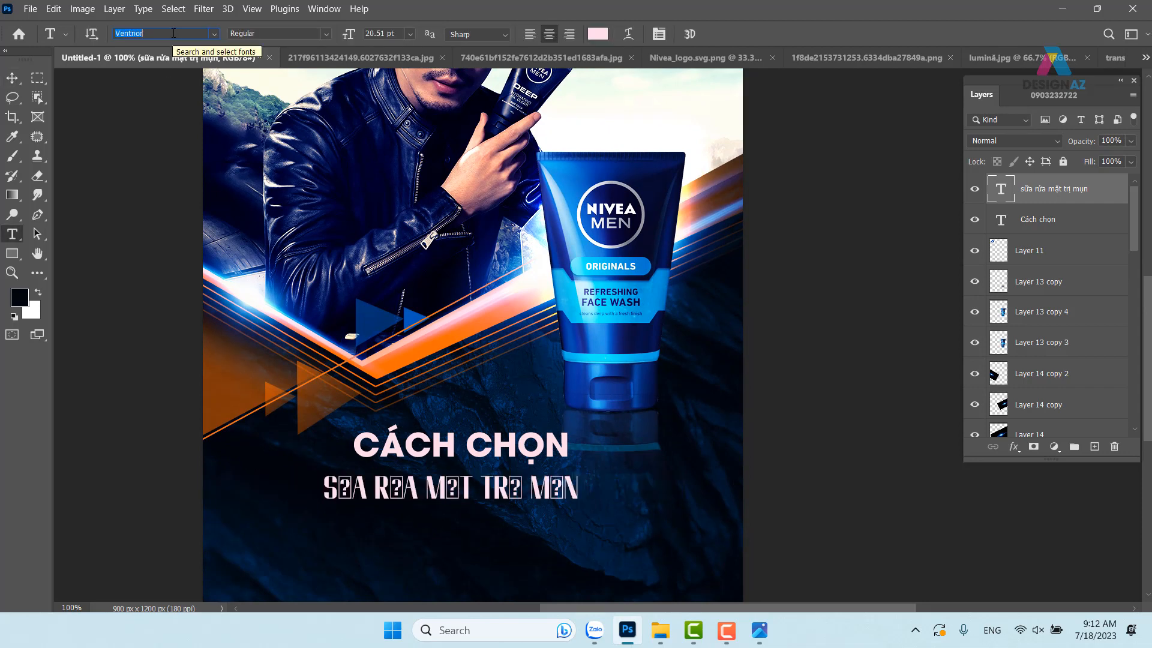
{"action": "scroll", "coordinate": [173, 33], "scroll_direction": "up", "scroll_amount": 3}
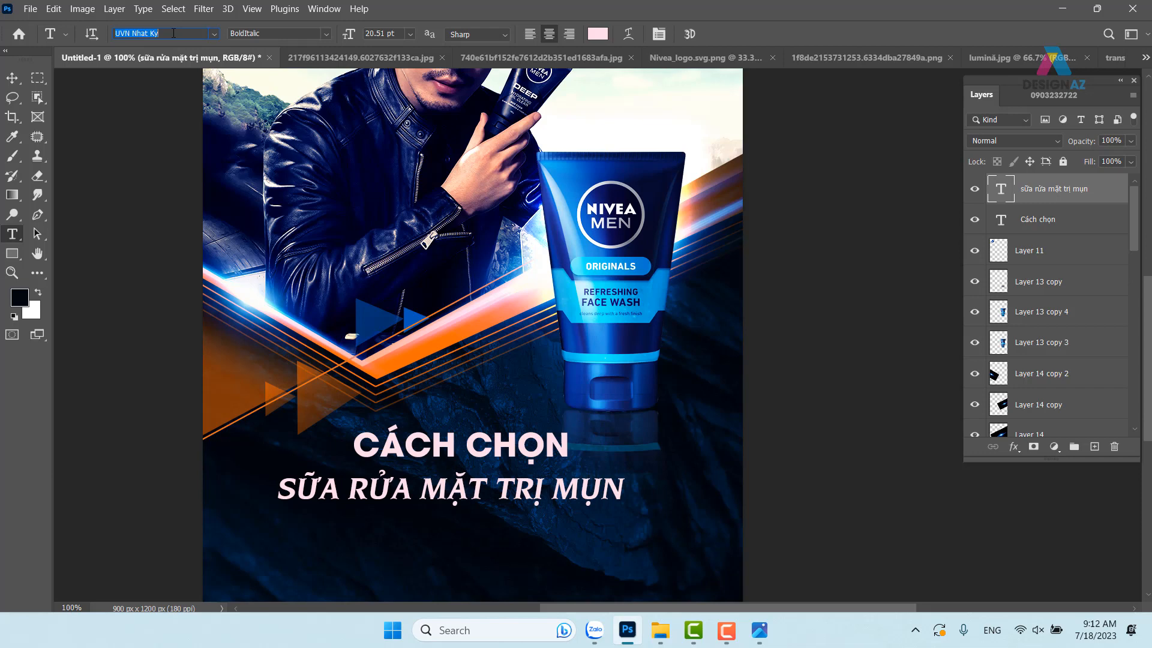
{"action": "scroll", "coordinate": [173, 33], "scroll_direction": "up", "scroll_amount": 4}
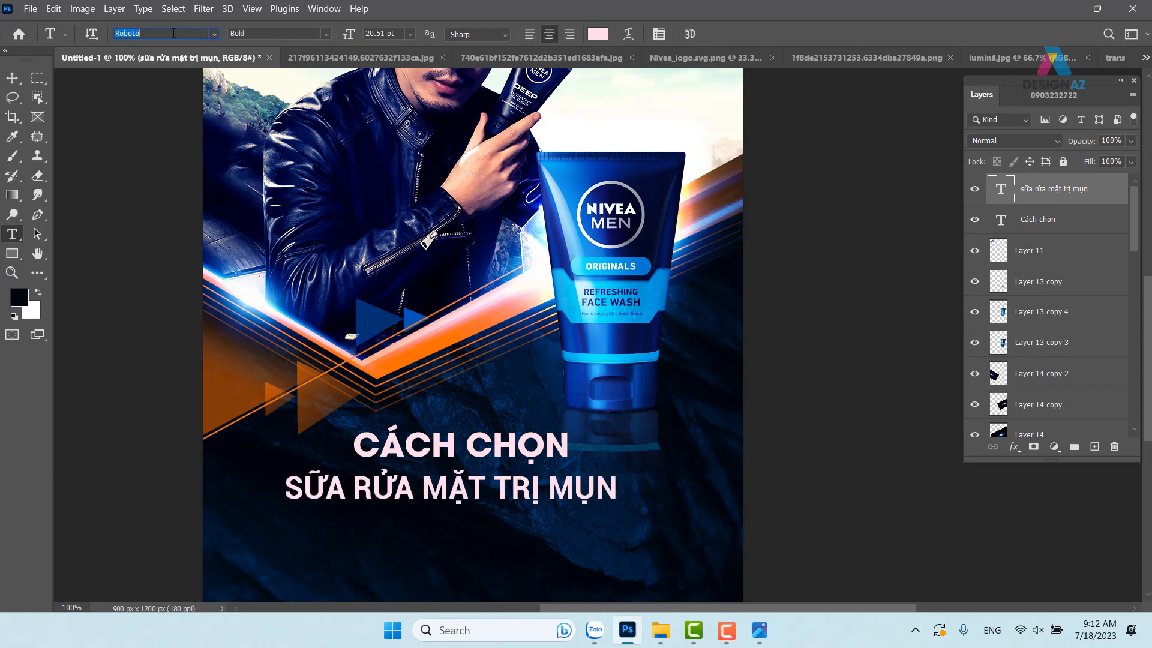
{"action": "scroll", "coordinate": [174, 33], "scroll_direction": "down", "scroll_amount": 4}
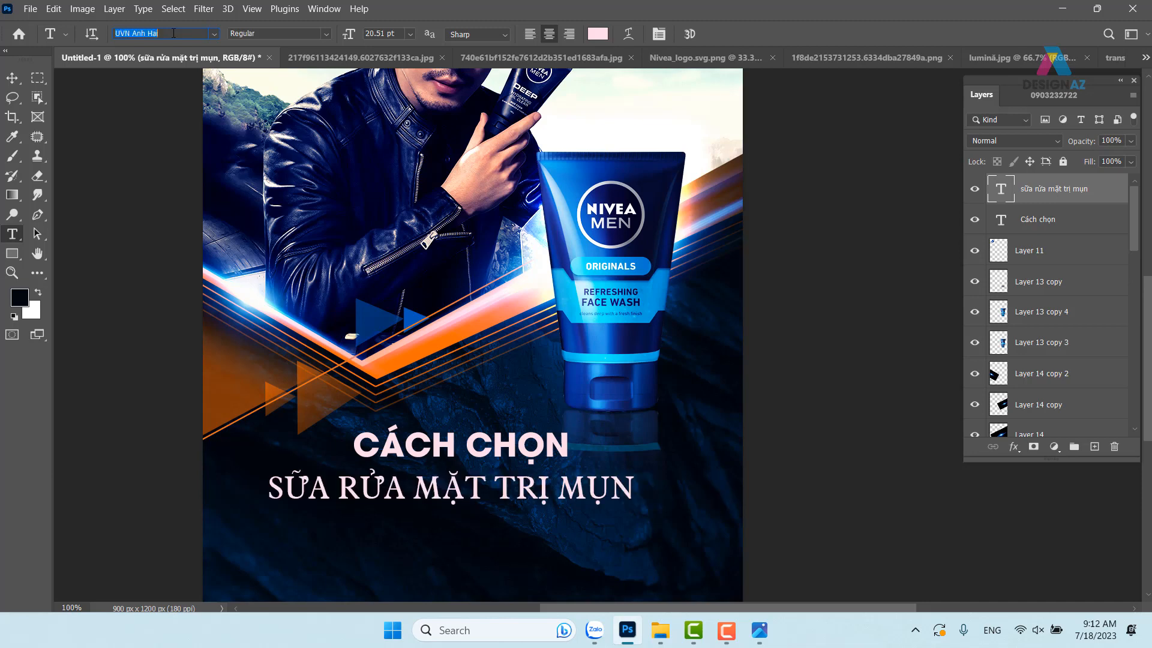
{"action": "scroll", "coordinate": [173, 33], "scroll_direction": "down", "scroll_amount": 3}
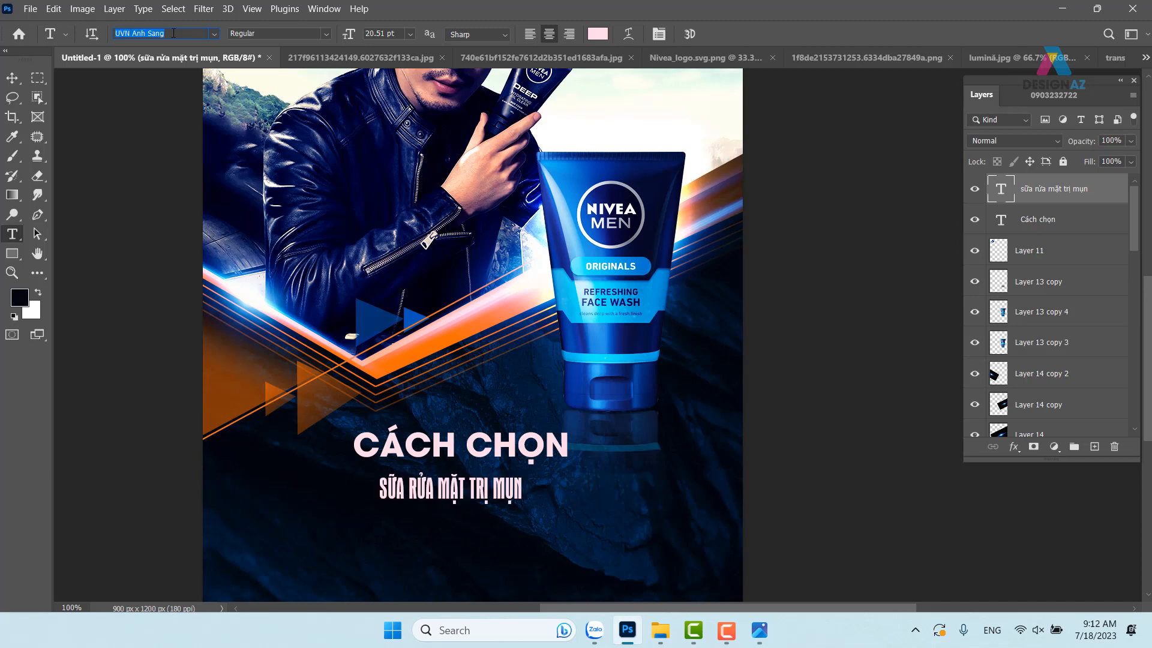
{"action": "scroll", "coordinate": [173, 33], "scroll_direction": "down", "scroll_amount": 2}
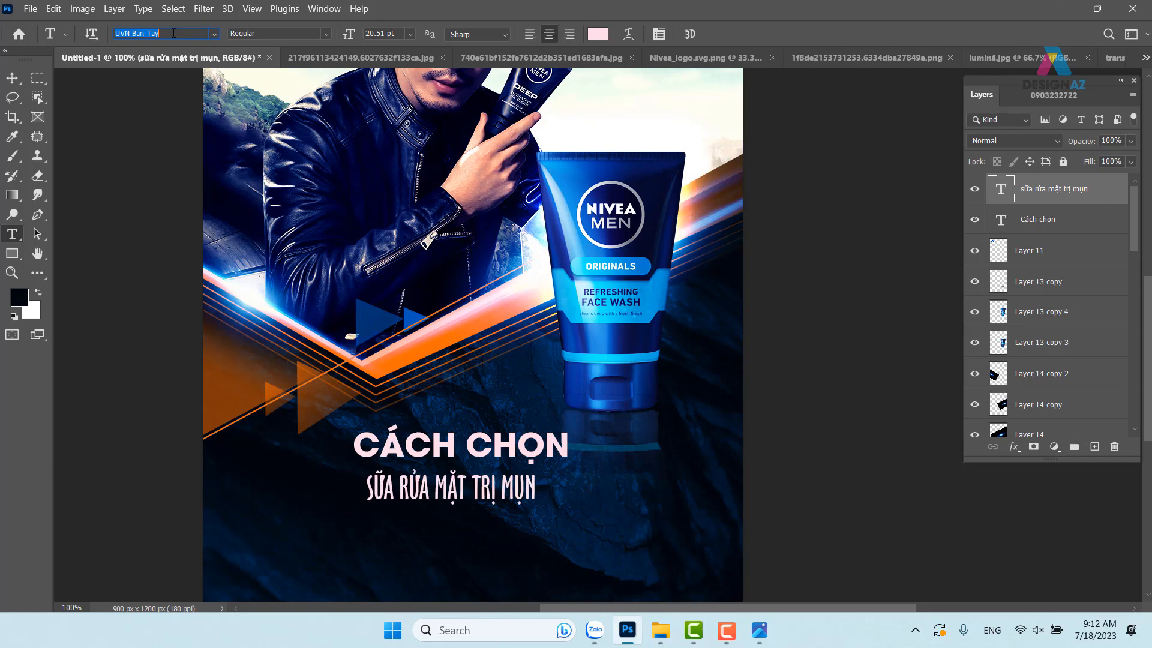
{"action": "scroll", "coordinate": [174, 33], "scroll_direction": "down", "scroll_amount": 2}
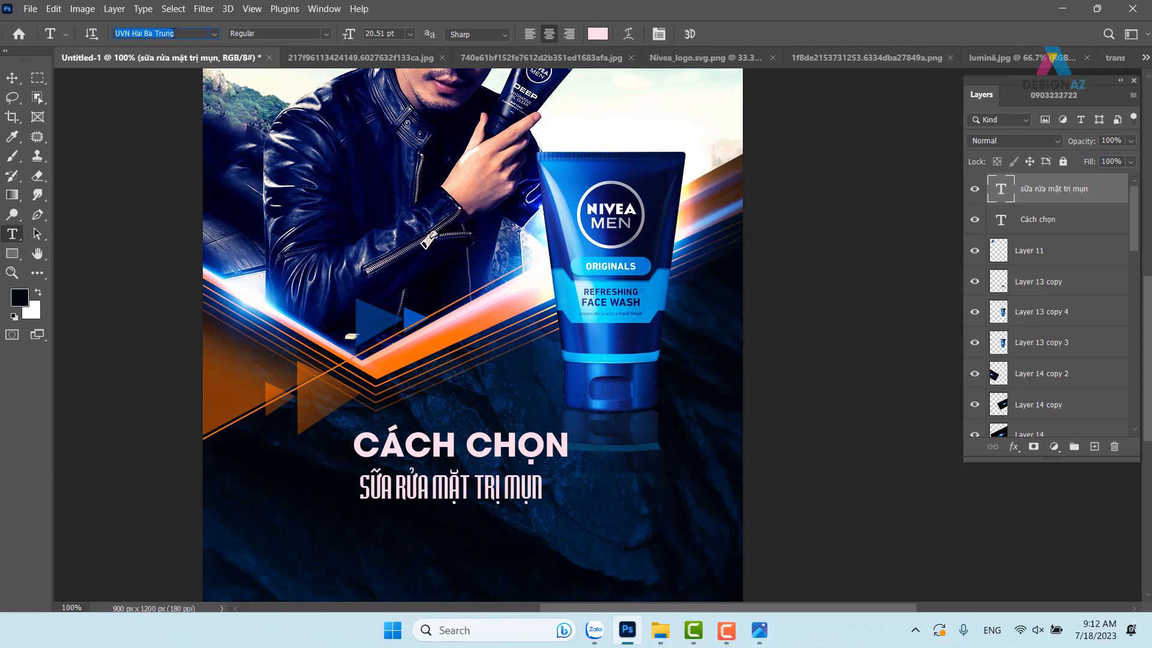
{"action": "left_click", "coordinate": [12, 78]}
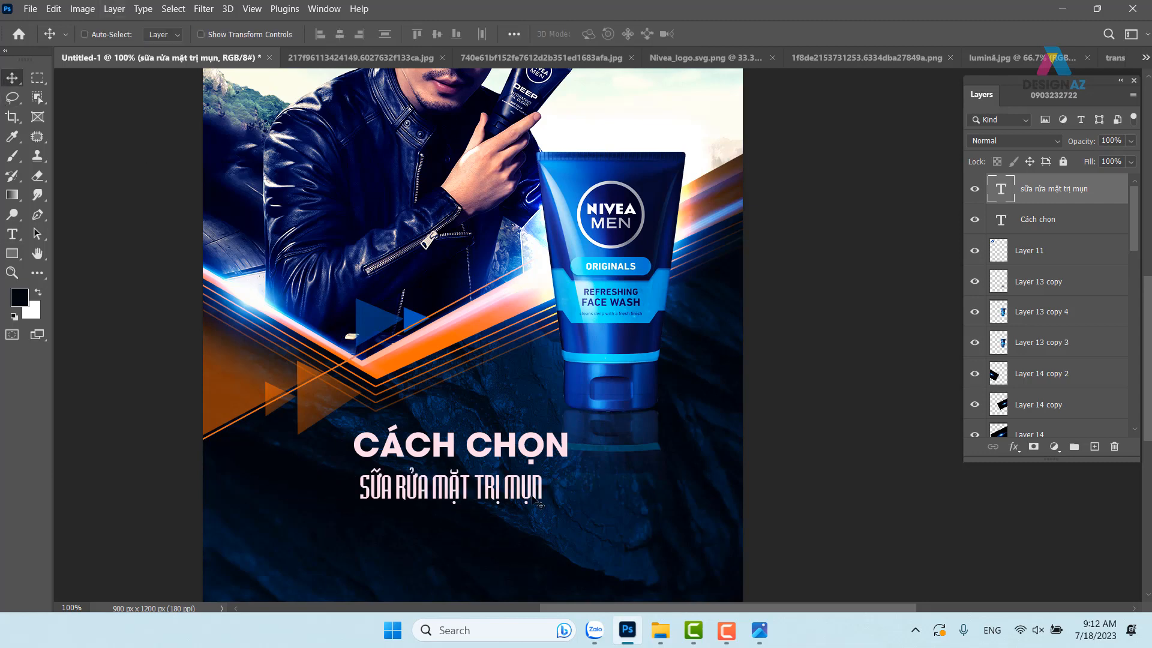
Step: Scale the SỮA RỬA MẶT TRỊ MỤN text to about 184% and center it directly beneath CÁCH CHỌN
{"action": "left_click_drag", "start_coordinate": [478, 491], "coordinate": [447, 493]}
{"action": "key", "text": "ctrl+t"}
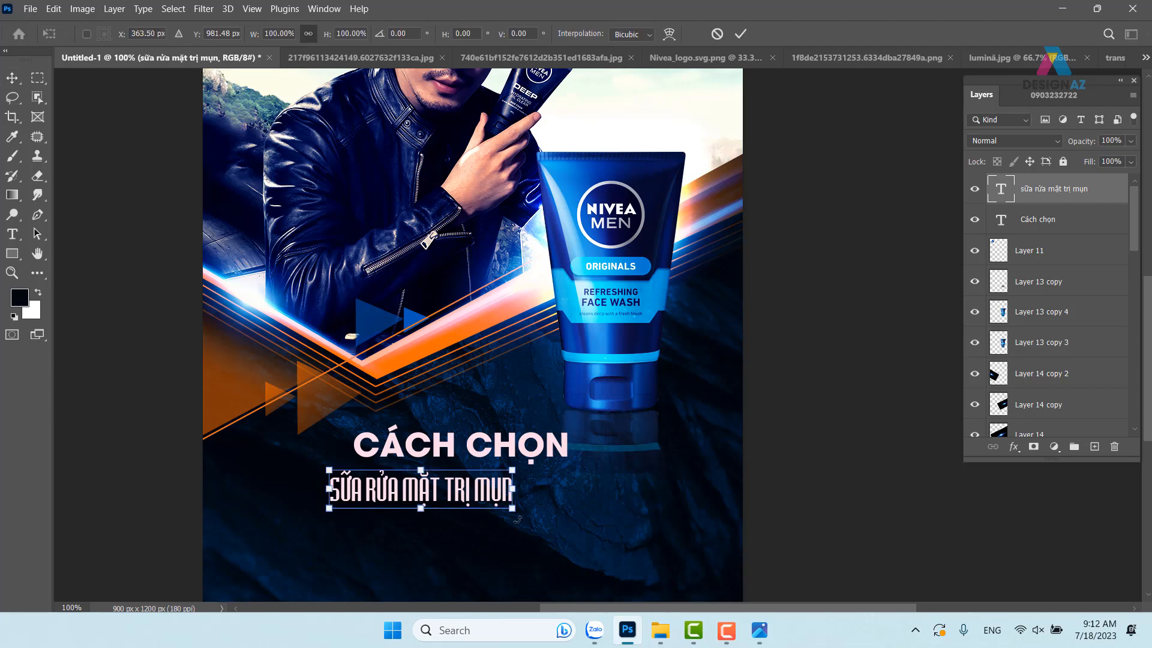
{"action": "left_click_drag", "start_coordinate": [524, 514], "coordinate": [668, 548]}
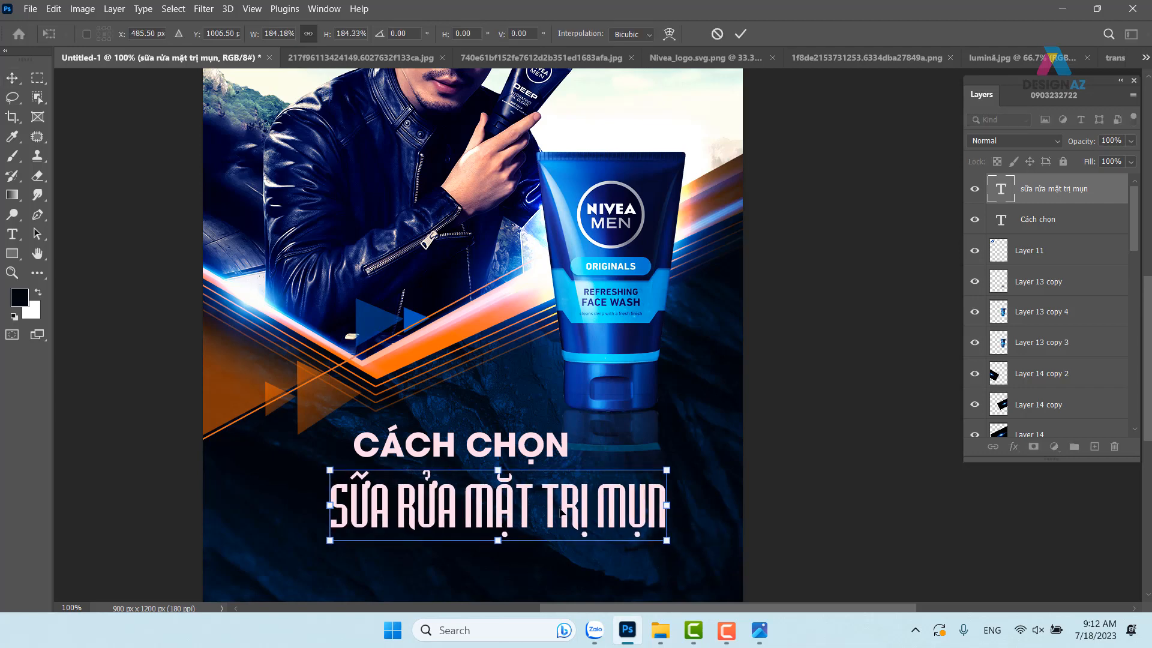
{"action": "left_click_drag", "start_coordinate": [567, 513], "coordinate": [535, 502]}
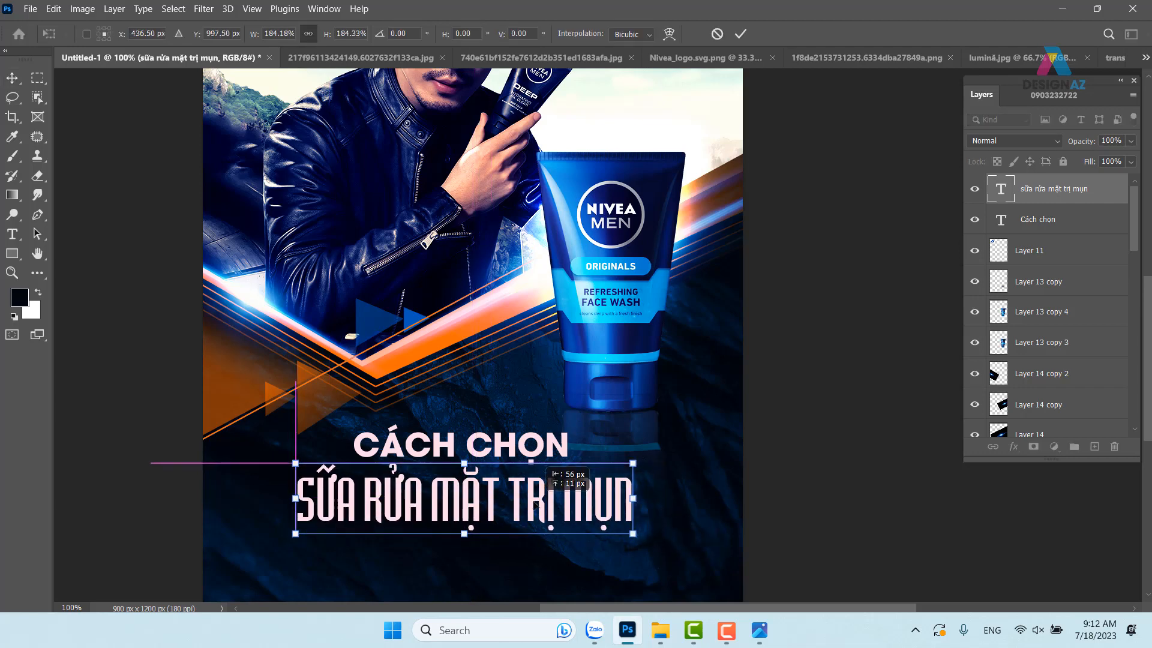
{"action": "key", "text": "Return"}
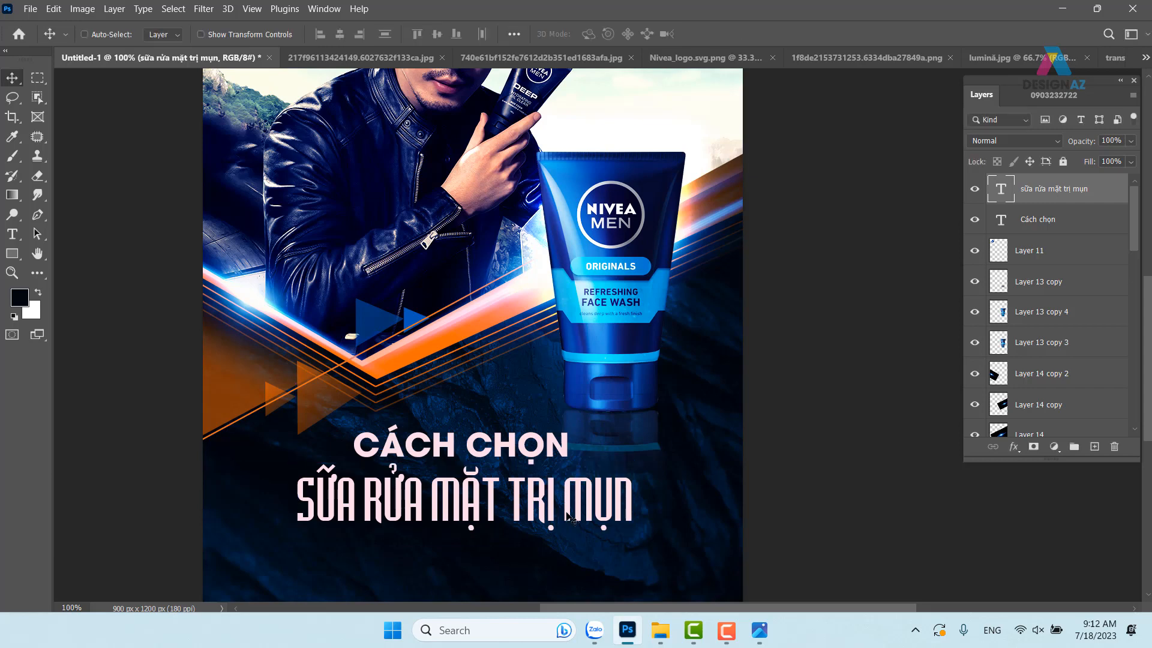
Step: Recolor the SỮA RỬA MẶT TRỊ MỤN text to blue 0096db sampled from the face wash tube
{"action": "key", "text": "t"}
{"action": "left_click", "coordinate": [598, 34]}
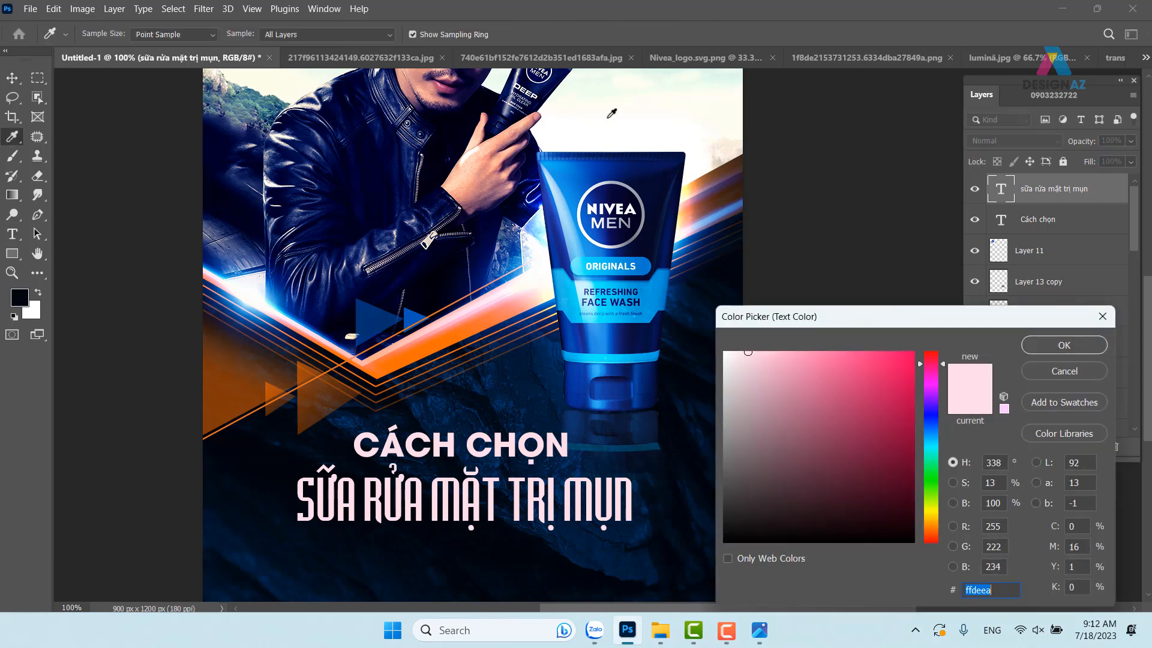
{"action": "left_click", "coordinate": [666, 277]}
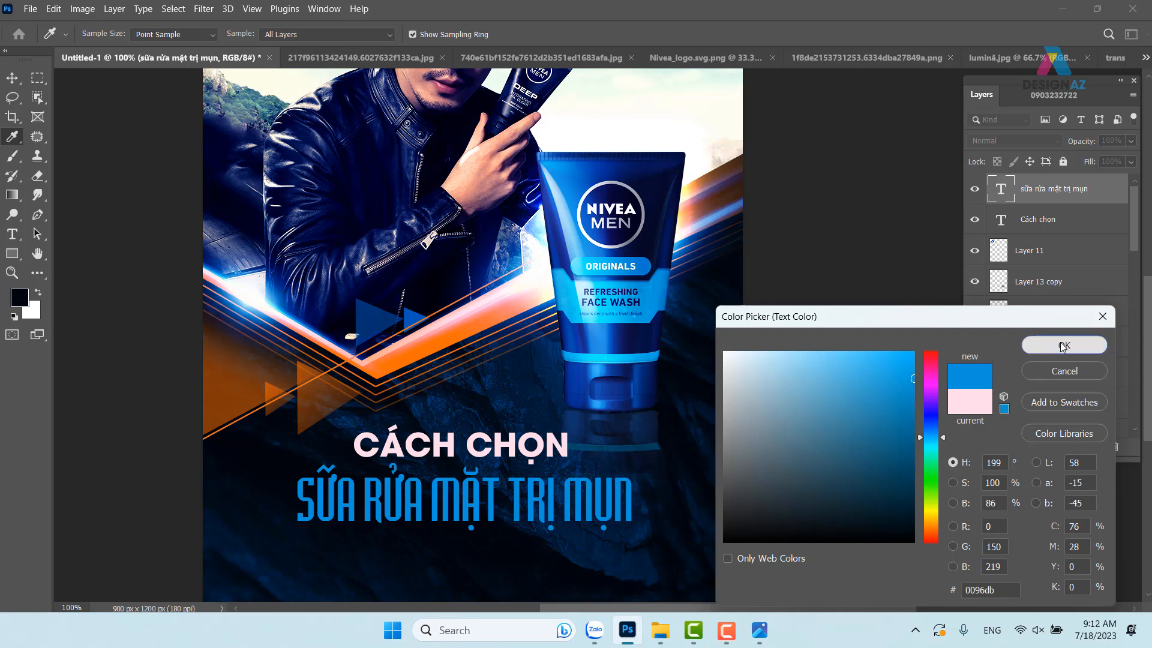
{"action": "left_click", "coordinate": [1032, 345]}
{"action": "key", "text": "v"}
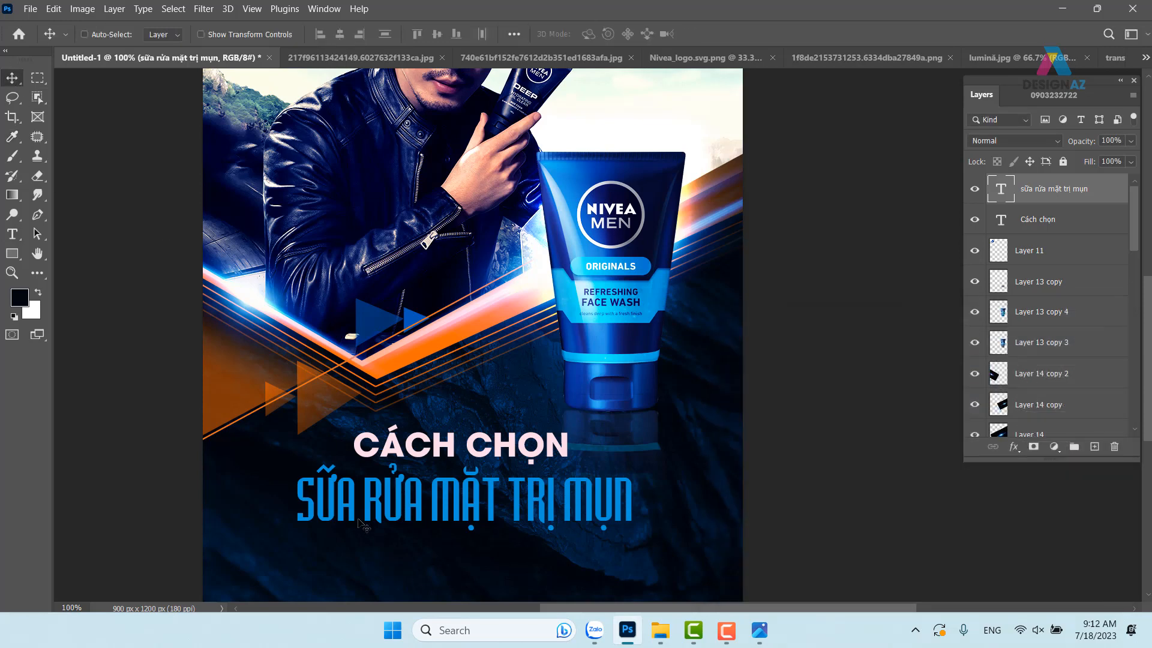
Step: Set the CÁCH CHỌN text to the Regular style of UTM Avo and shift it slightly sideways above the second line
{"action": "left_click_drag", "start_coordinate": [509, 489], "coordinate": [485, 448]}
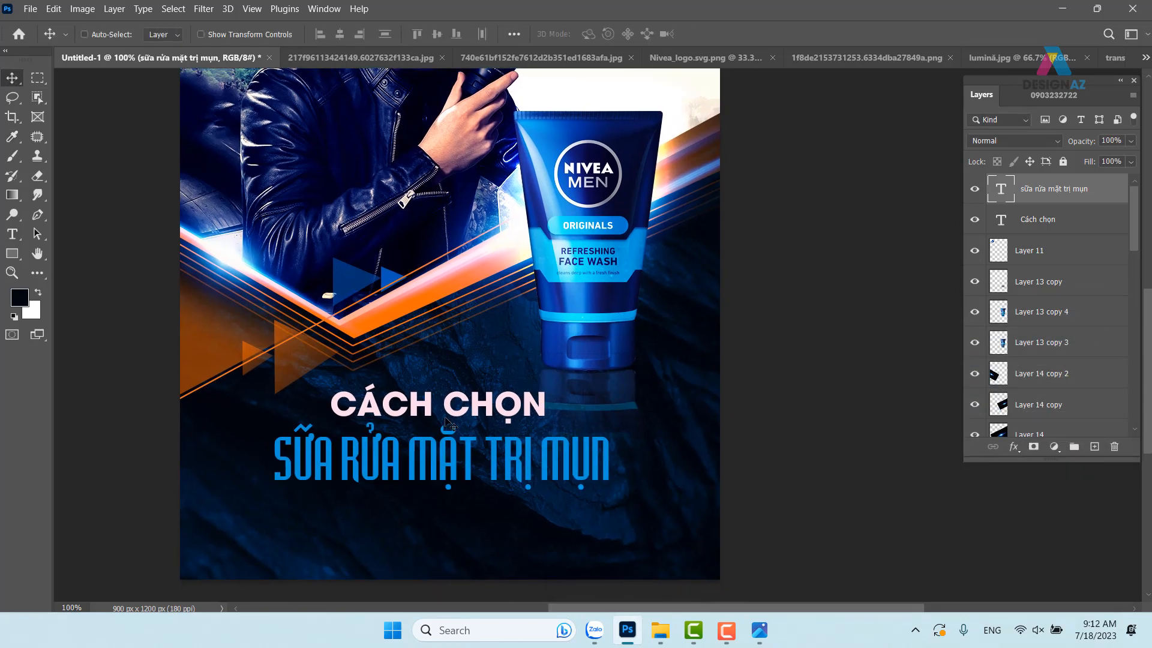
{"action": "key", "text": "t"}
{"action": "left_click_drag", "start_coordinate": [338, 405], "coordinate": [545, 405]}
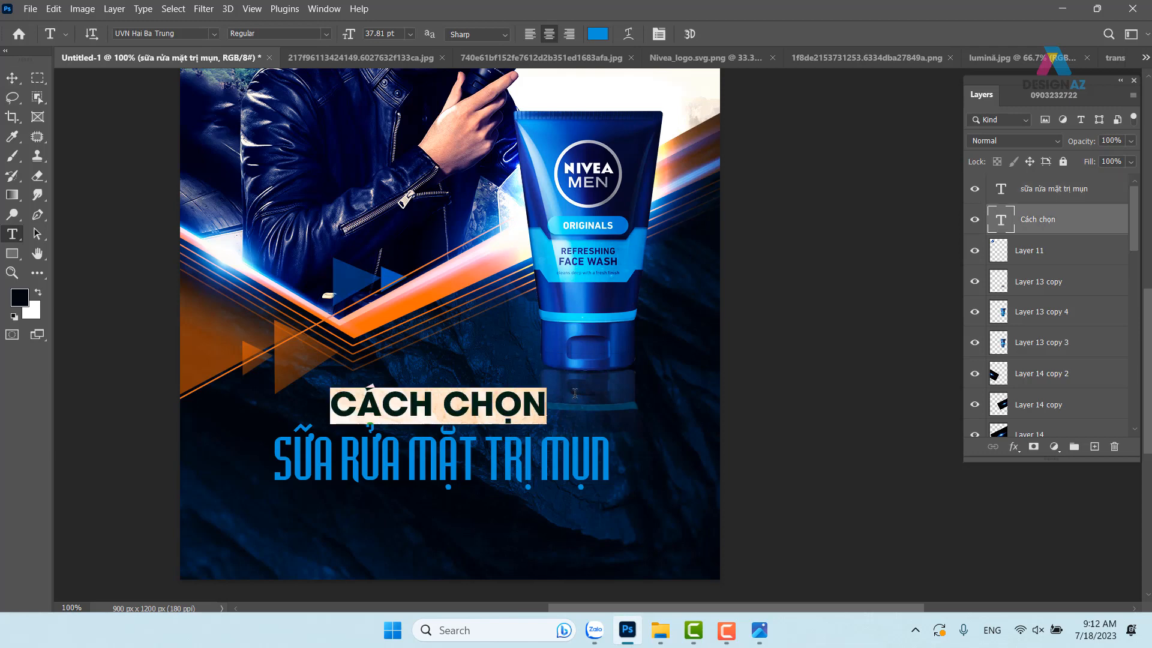
{"action": "left_click", "coordinate": [327, 33]}
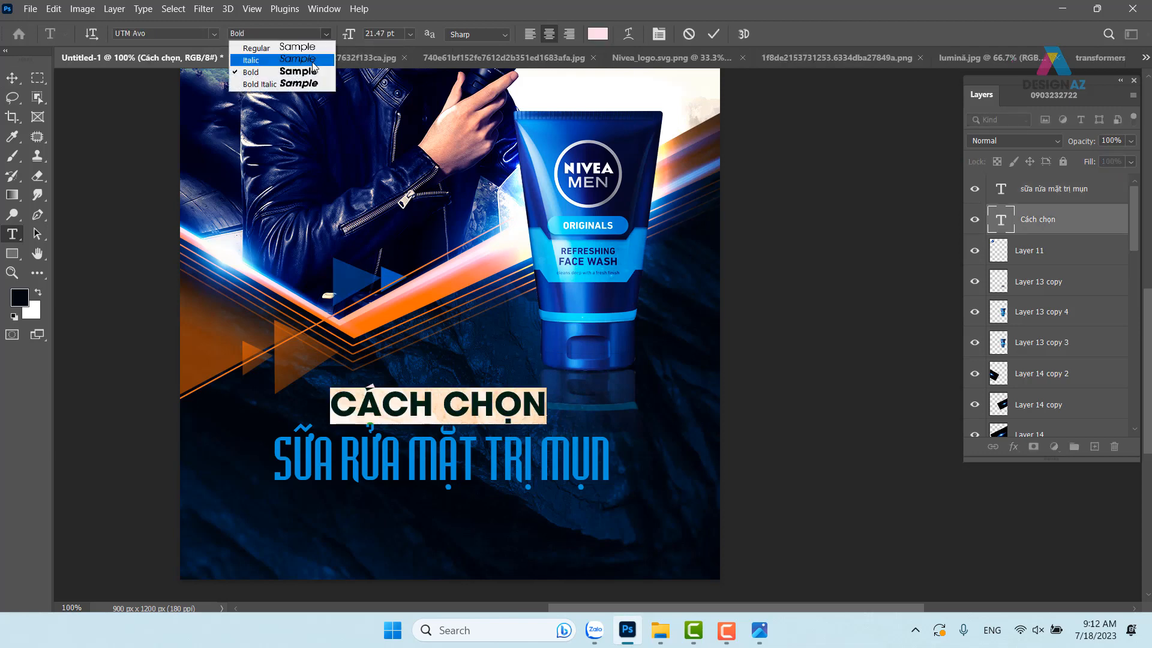
{"action": "left_click", "coordinate": [257, 48]}
{"action": "left_click", "coordinate": [12, 77]}
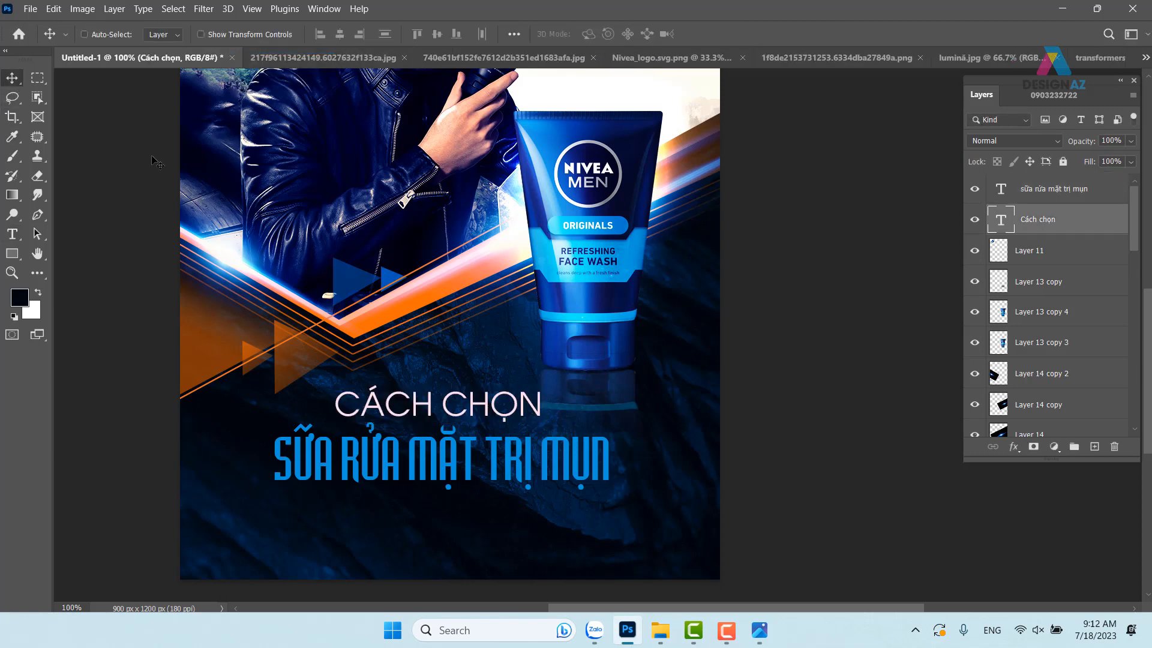
{"action": "mouse_move", "coordinate": [473, 409]}
{"action": "left_mouse_down"}
{"action": "mouse_move", "coordinate": [417, 409]}
{"action": "mouse_move", "coordinate": [466, 409]}
{"action": "left_mouse_up"}
Step: Check the reference image's wording and add a new text line "CHO NAM TỐT NHẤT" below the headline
{"action": "left_click", "coordinate": [760, 631]}
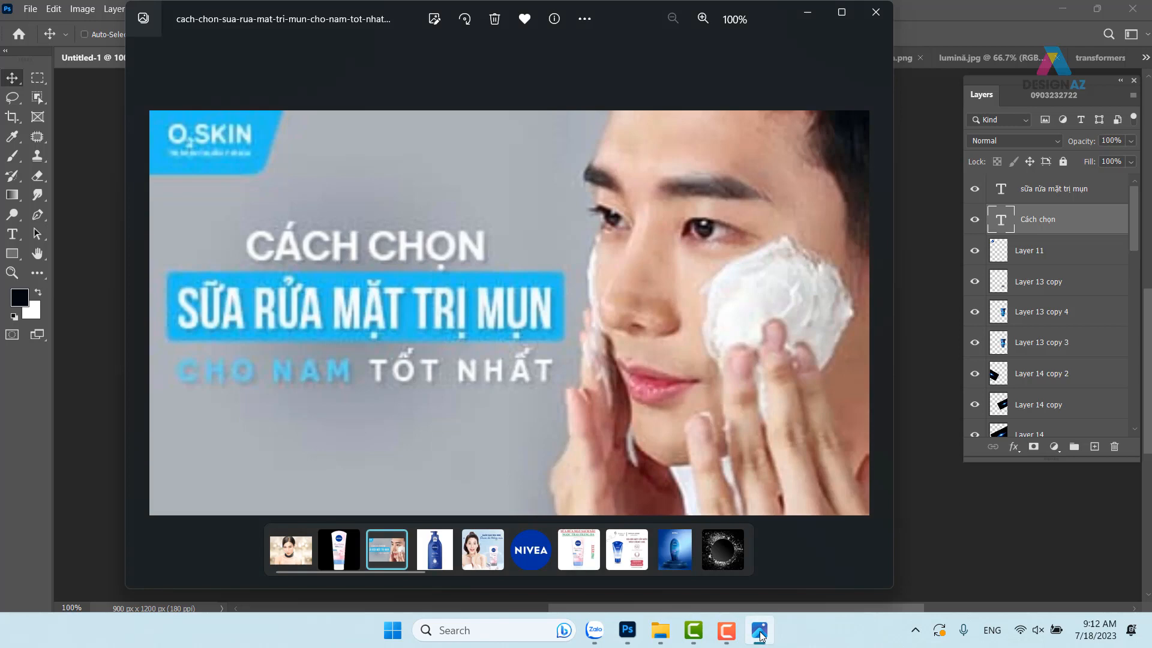
{"action": "left_click", "coordinate": [759, 631]}
{"action": "key", "text": "t"}
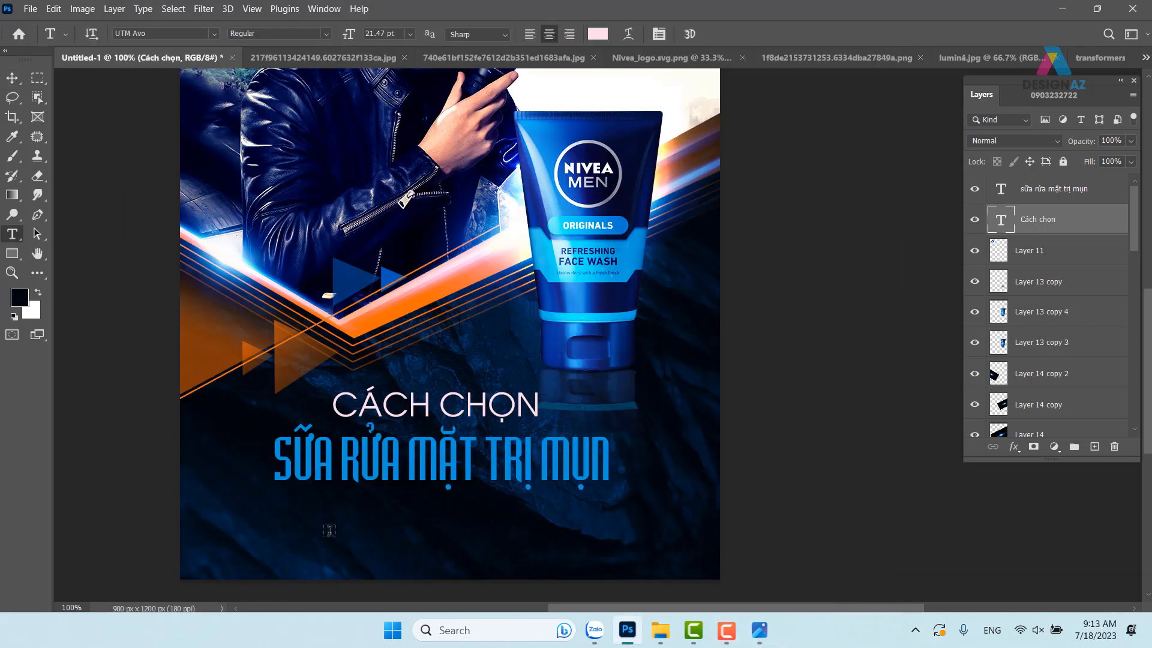
{"action": "left_click", "coordinate": [329, 529]}
{"action": "type", "text": "CH"}
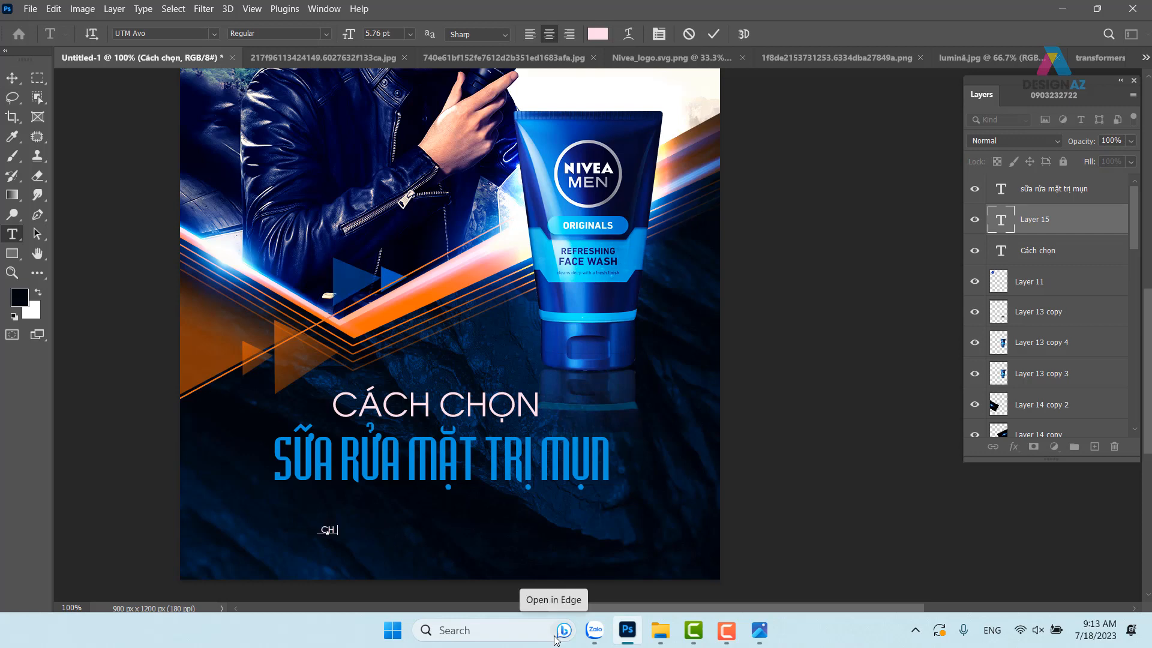
{"action": "type", "text": "O NAM TỐT NHẤT"}
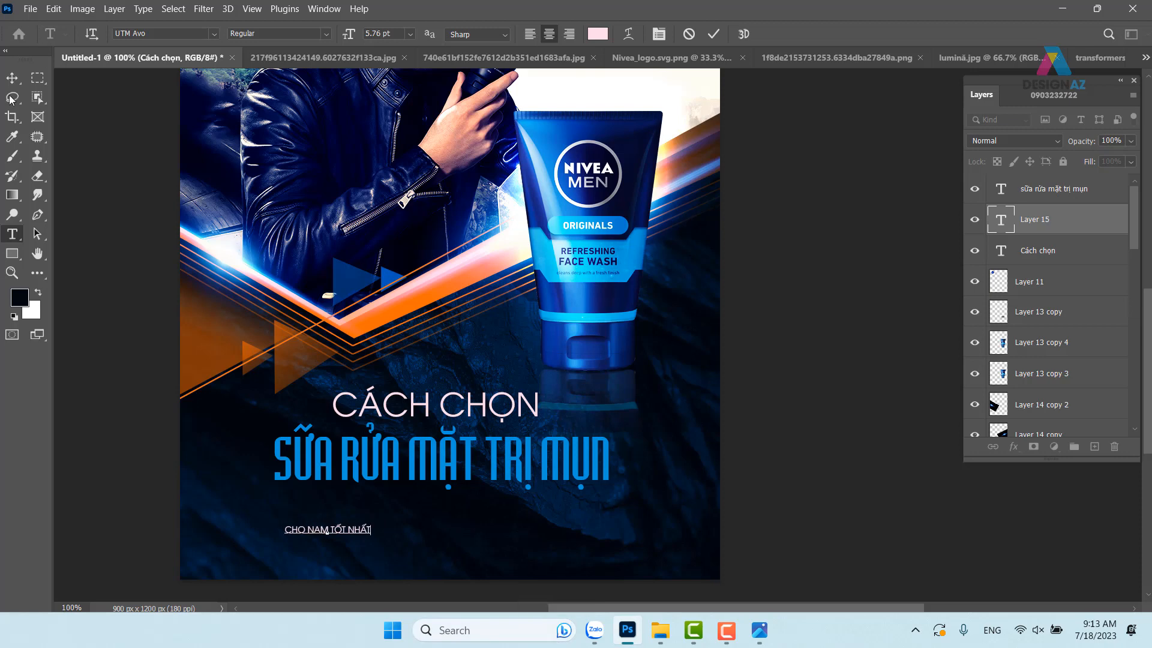
Step: Enlarge the CHO NAM TỐT NHẤT text to about the width of CÁCH CHỌN and center it under SỮA RỬA MẶT TRỊ MỤN
{"action": "left_click", "coordinate": [12, 78]}
{"action": "left_click_drag", "start_coordinate": [387, 537], "coordinate": [540, 526]}
{"action": "key", "text": "ctrl+t"}
{"action": "key", "text": "Return"}
{"action": "key", "text": "ctrl+t"}
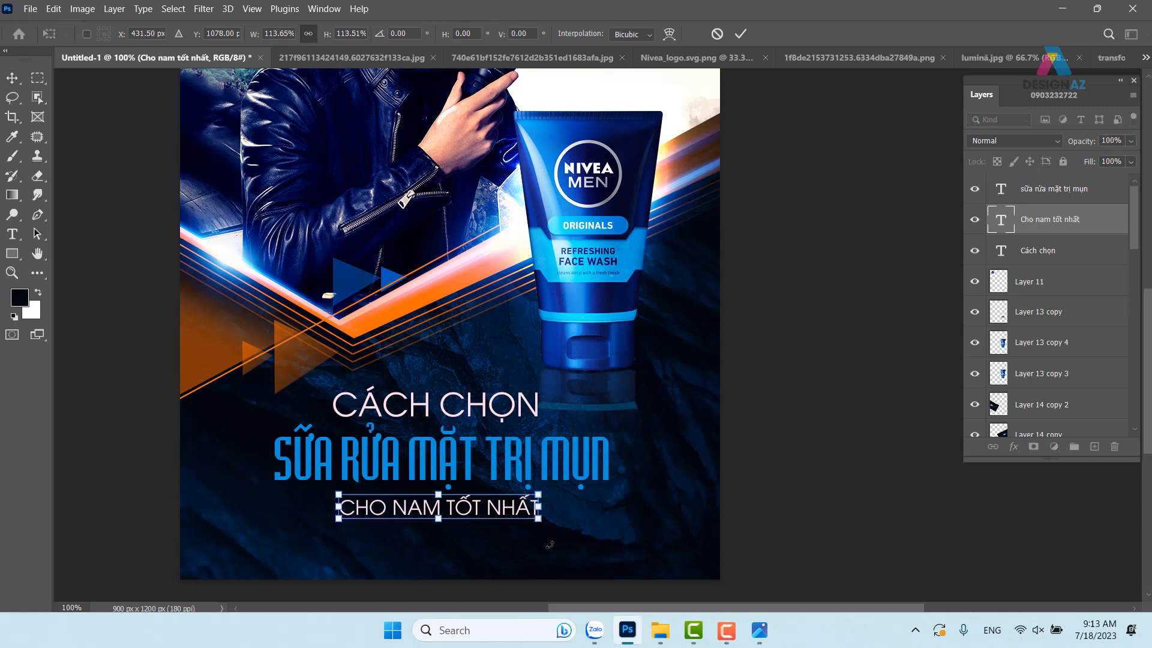
{"action": "key", "text": "Return"}
Step: Recolor the CHO NAM TỐT NHẤT text to blue 039ddd sampled from the face wash tube
{"action": "key", "text": "ctrl+minus"}
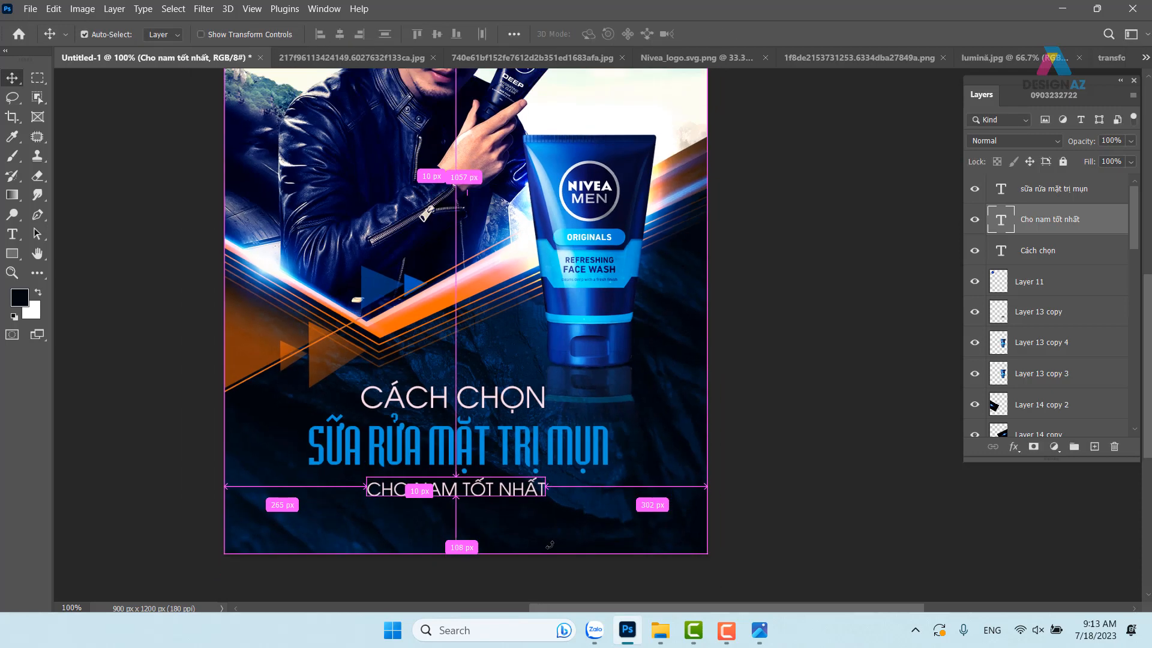
{"action": "left_click_drag", "start_coordinate": [556, 409], "coordinate": [525, 455]}
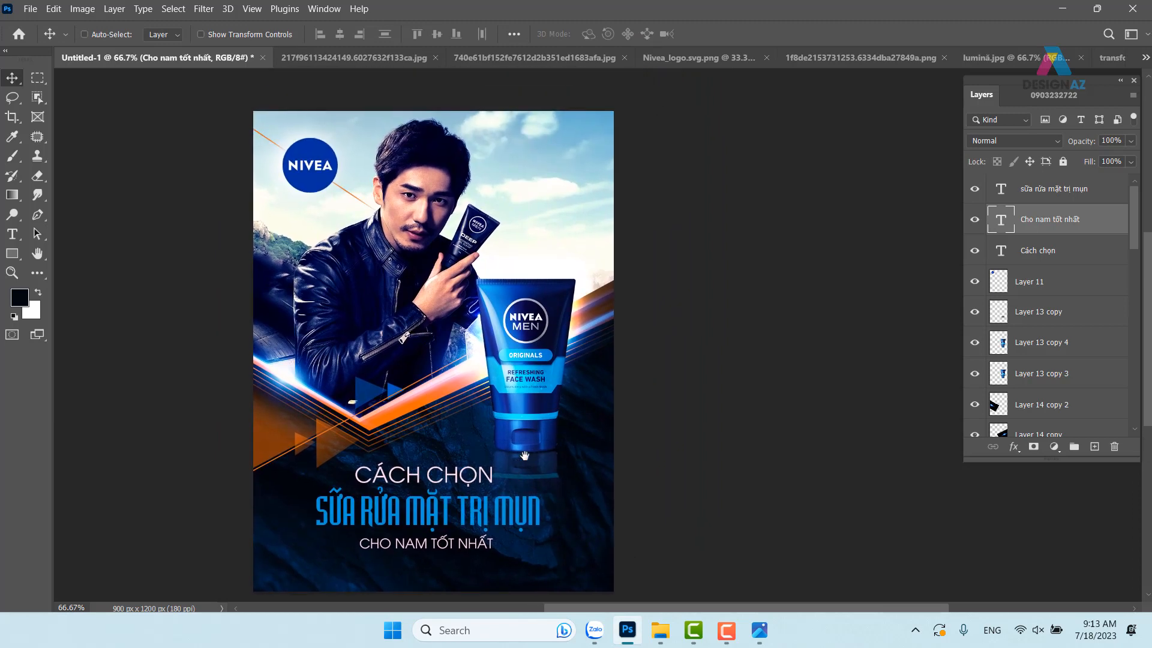
{"action": "key", "text": "t"}
{"action": "left_click", "coordinate": [602, 37]}
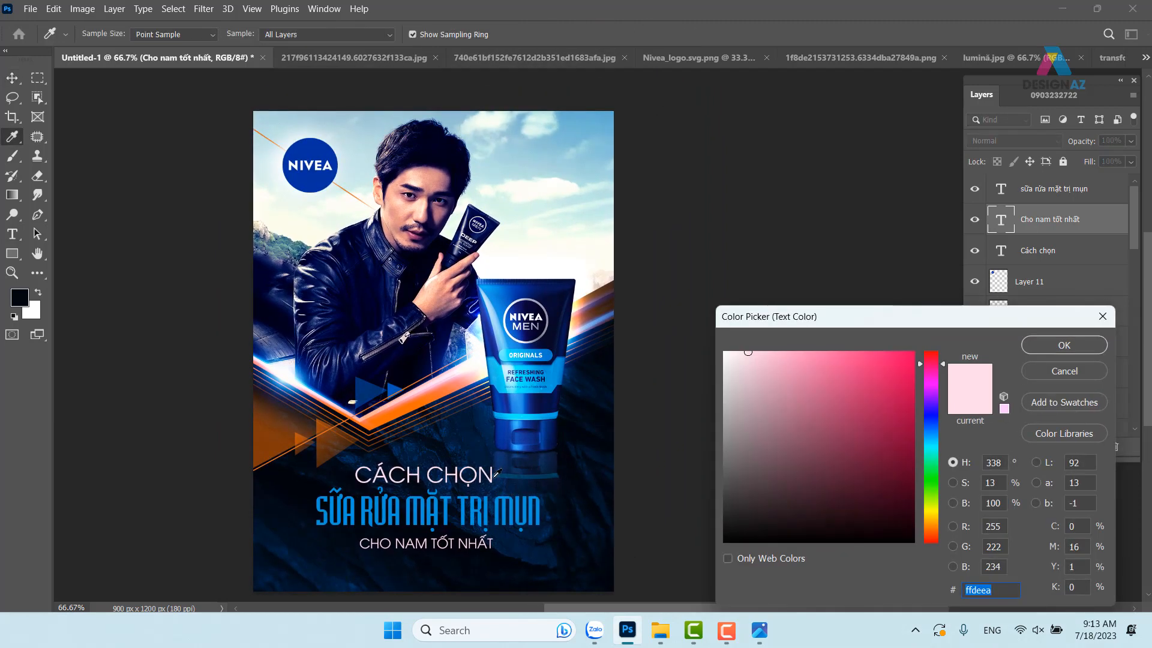
{"action": "left_click", "coordinate": [560, 374]}
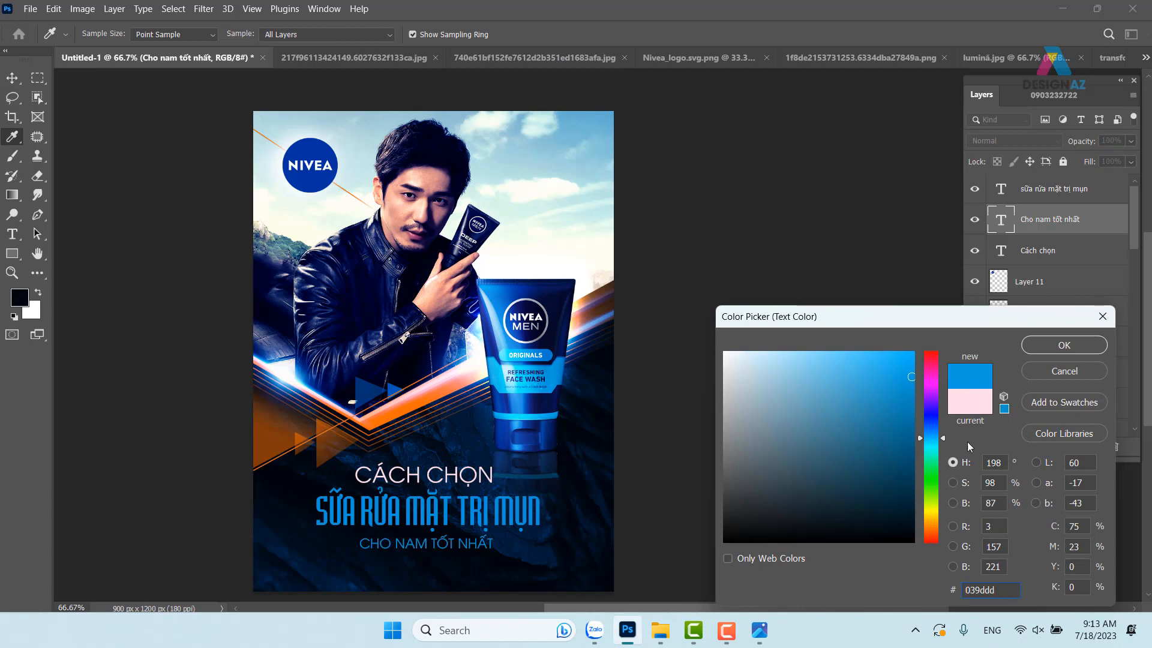
{"action": "left_click", "coordinate": [1054, 355]}
{"action": "key", "text": "v"}
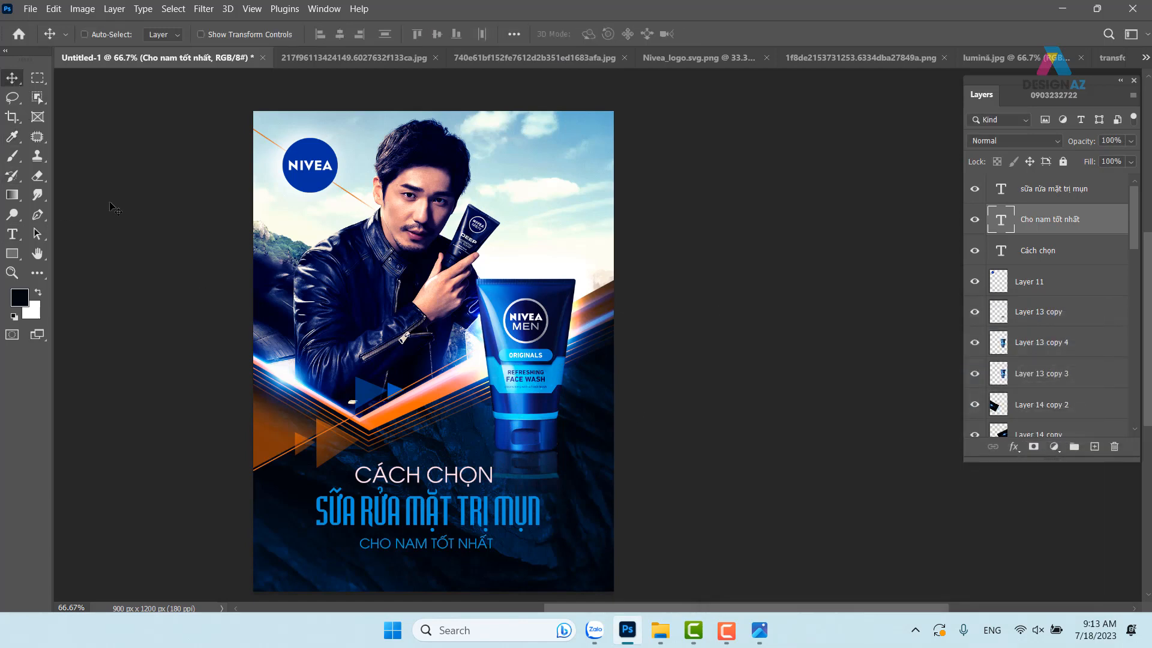
Step: Brighten the SỮA RỬA MẶT TRỊ MỤN text color to light blue 38c1ff
{"action": "right_click", "coordinate": [496, 519]}
{"action": "left_click", "coordinate": [517, 521]}
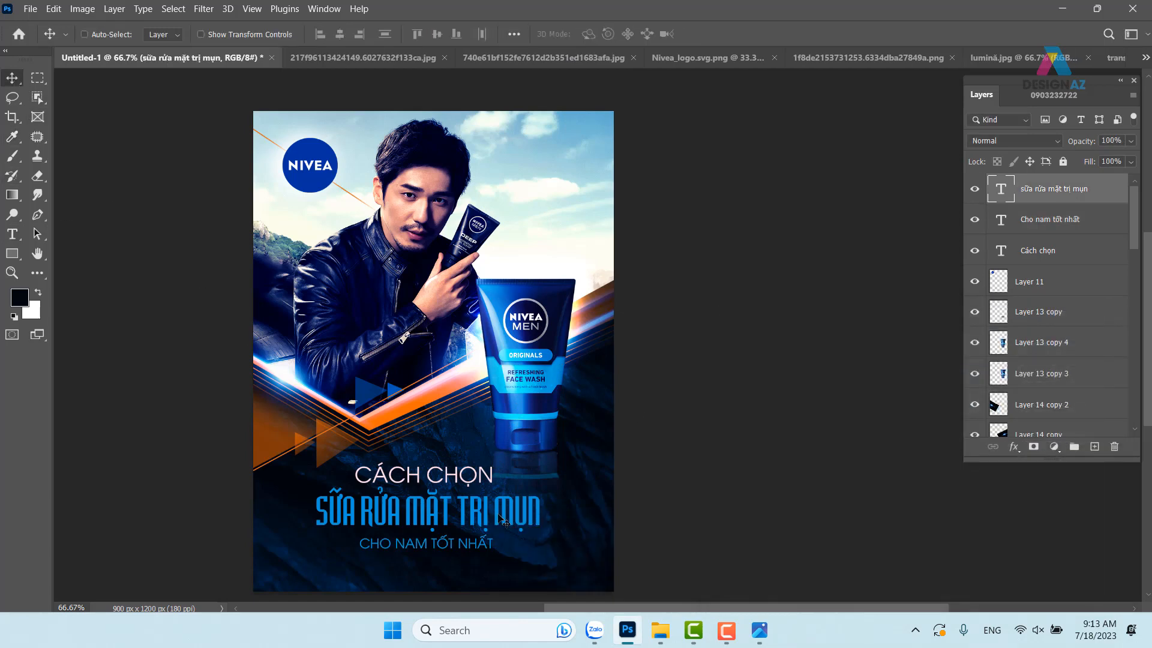
{"action": "key", "text": "t"}
{"action": "left_click", "coordinate": [606, 36]}
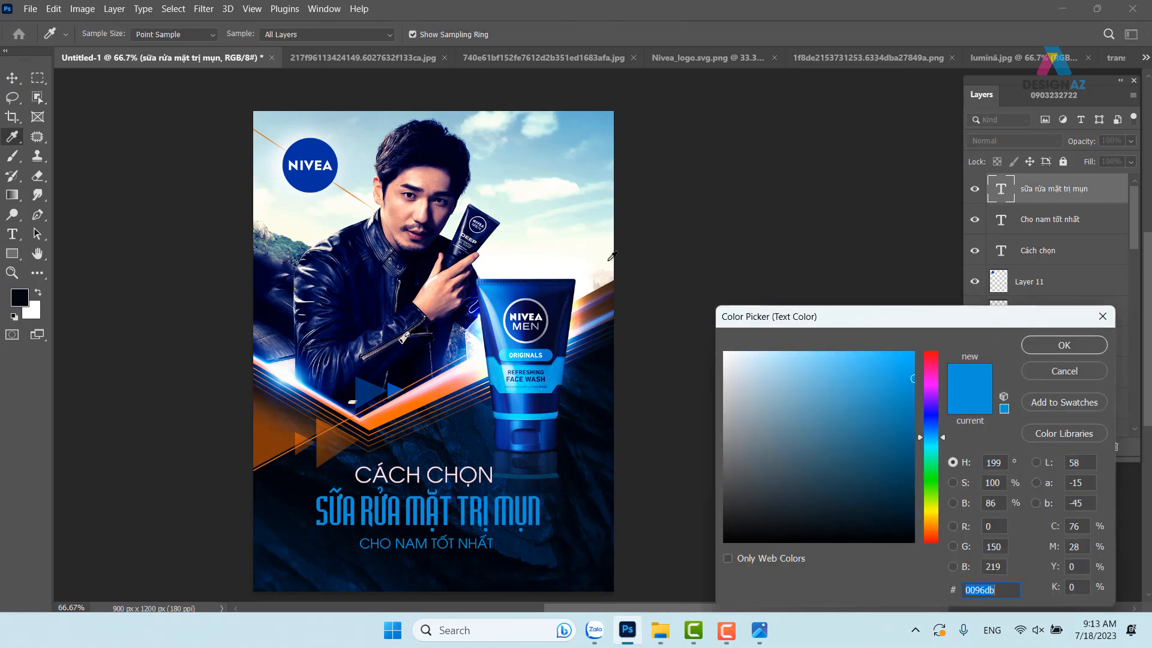
{"action": "left_click", "coordinate": [888, 365]}
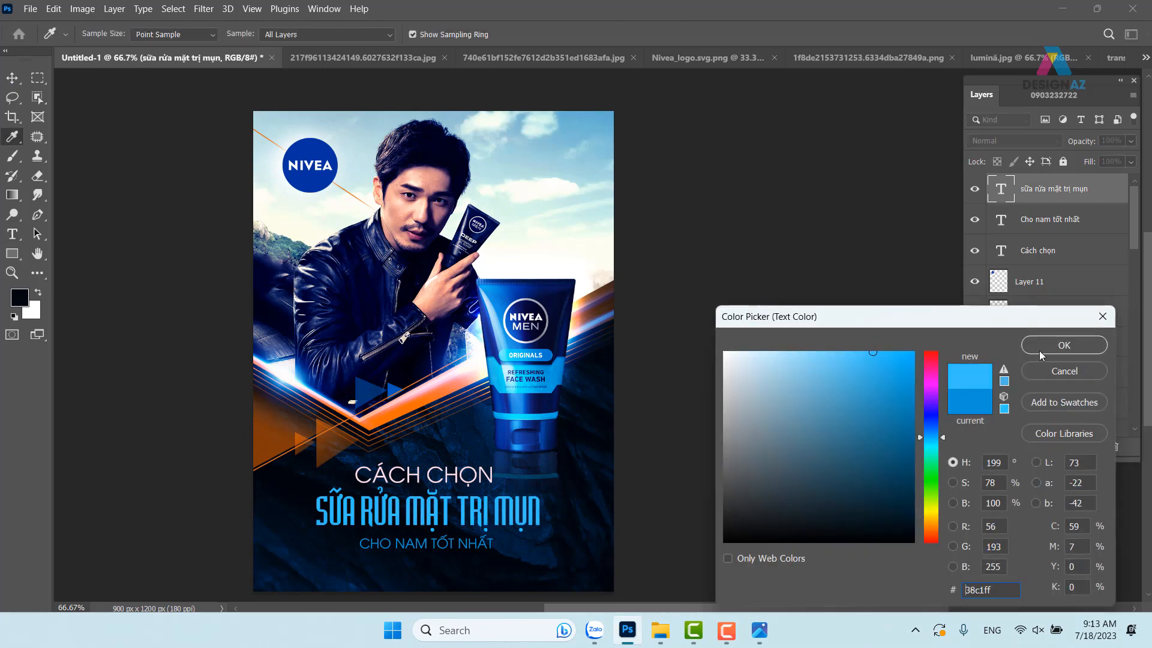
{"action": "left_click", "coordinate": [1063, 345]}
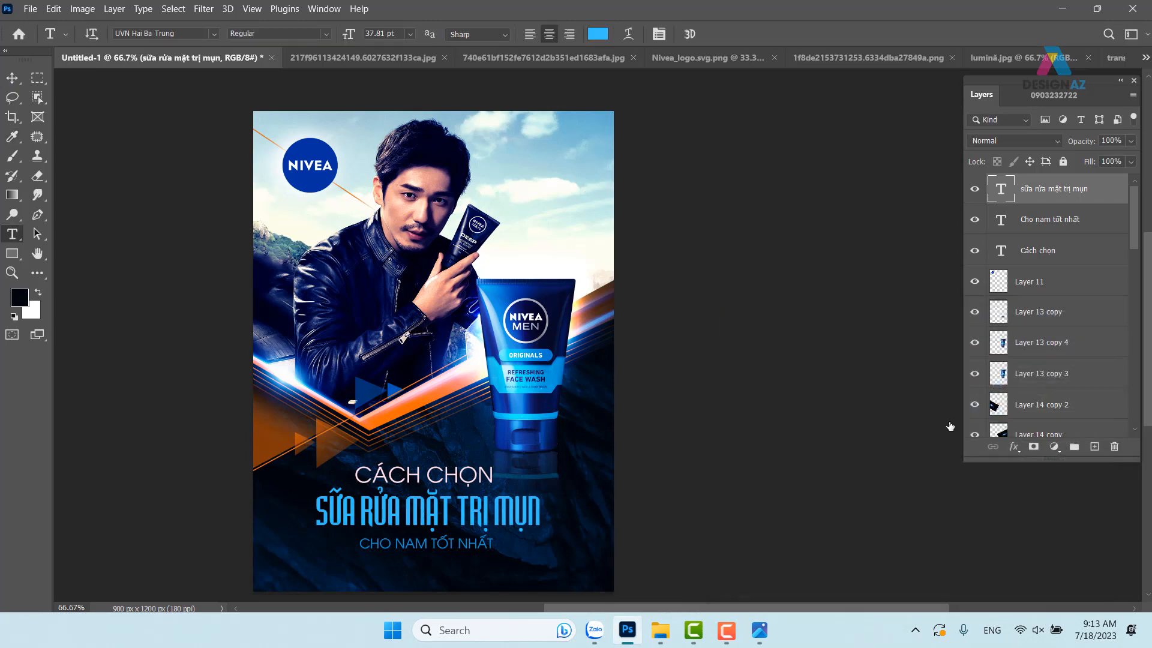
Step: Recolor the CÁCH CHỌN text to orange ff6c00 sampled from the orange chevron graphic
{"action": "left_click", "coordinate": [12, 78]}
{"action": "right_click", "coordinate": [437, 478]}
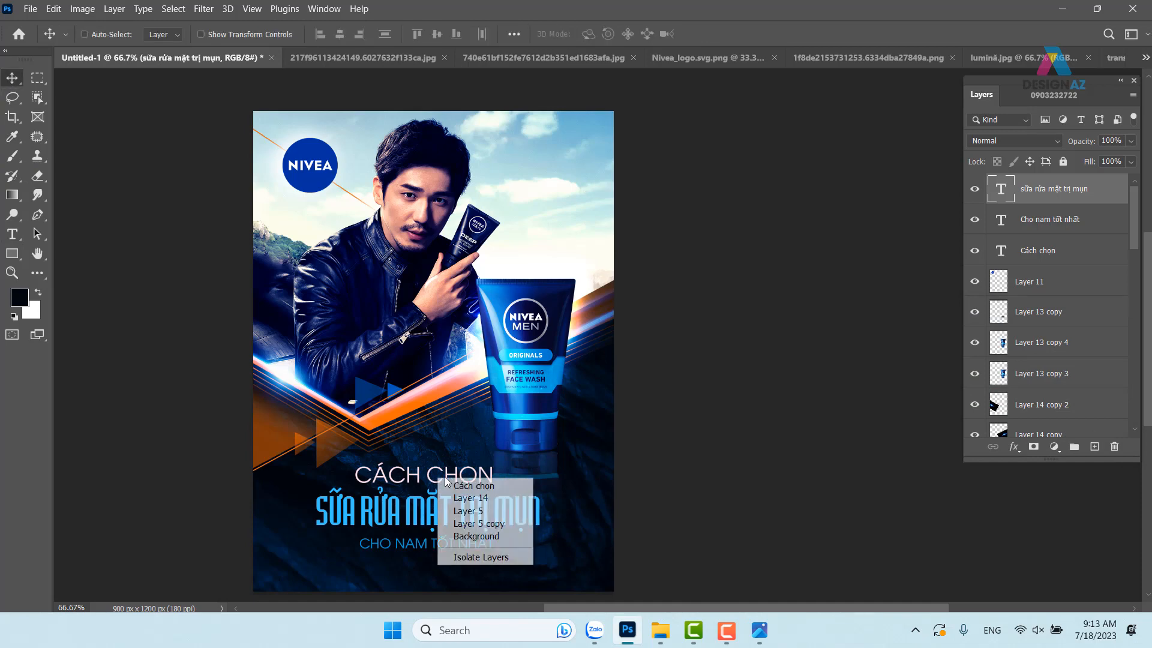
{"action": "left_click", "coordinate": [462, 486]}
{"action": "key", "text": "ctrl+plus"}
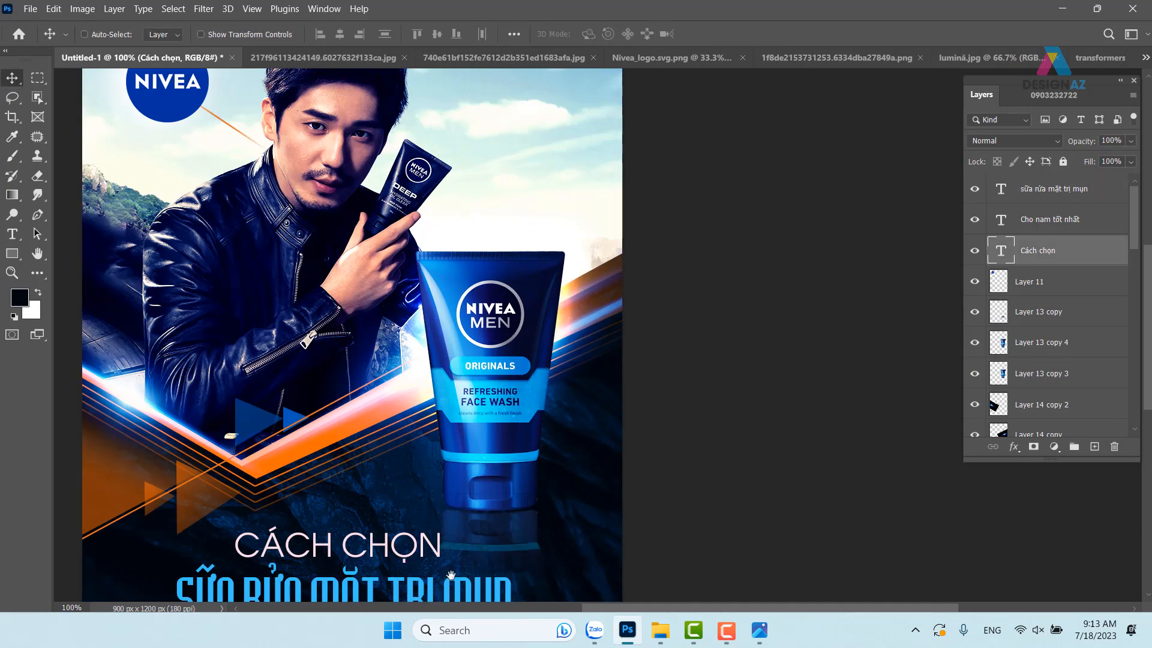
{"action": "left_click_drag", "start_coordinate": [373, 526], "coordinate": [446, 293]}
{"action": "key", "text": "t"}
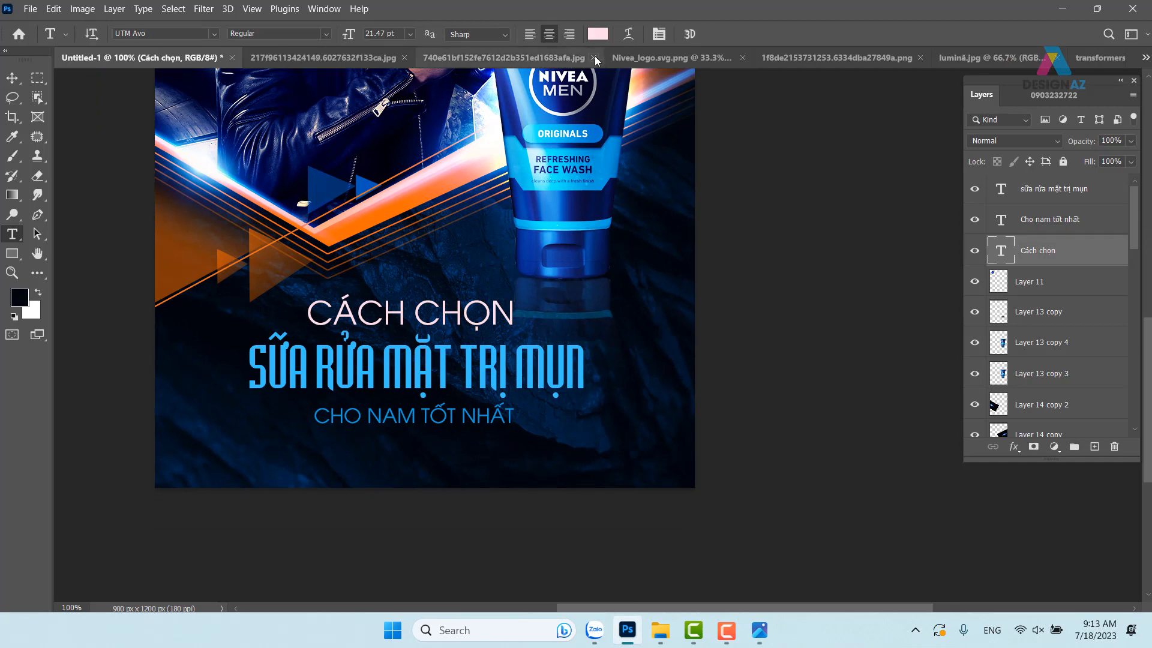
{"action": "left_click", "coordinate": [597, 37]}
{"action": "left_click", "coordinate": [352, 229]}
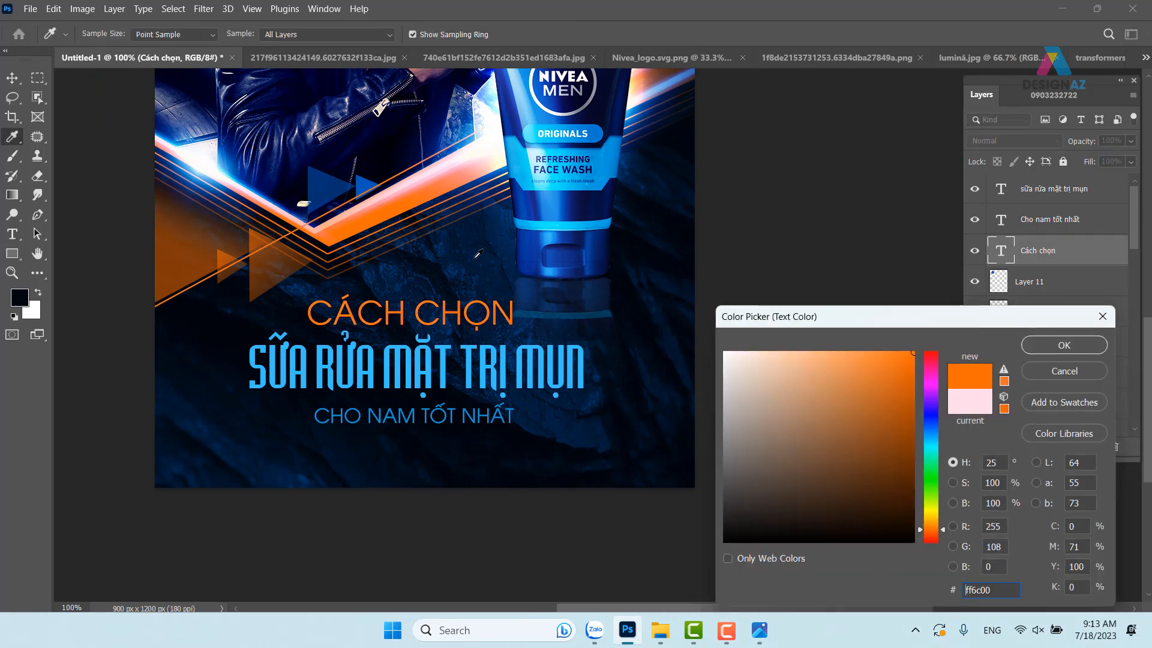
{"action": "key", "text": "Return"}
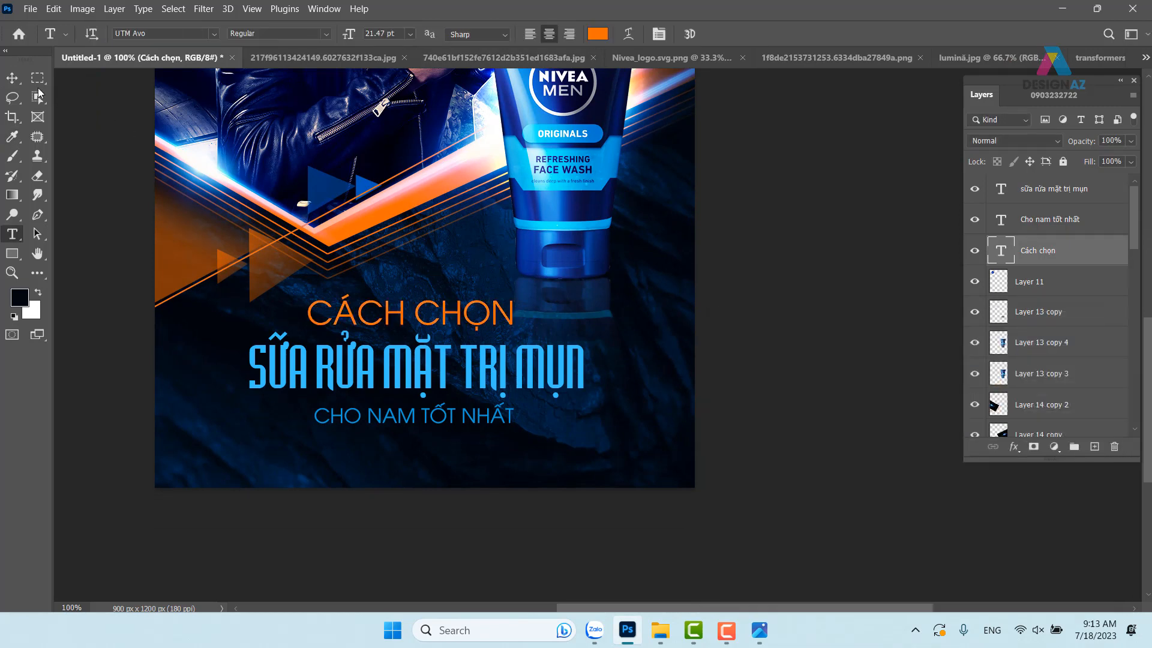
{"action": "key", "text": "v"}
Step: Move the CHO NAM TỐT NHẤT text up slightly so it sits closer beneath SỮA RỬA MẶT TRỊ MỤN, keeping its size
{"action": "left_click_drag", "start_coordinate": [482, 328], "coordinate": [444, 336]}
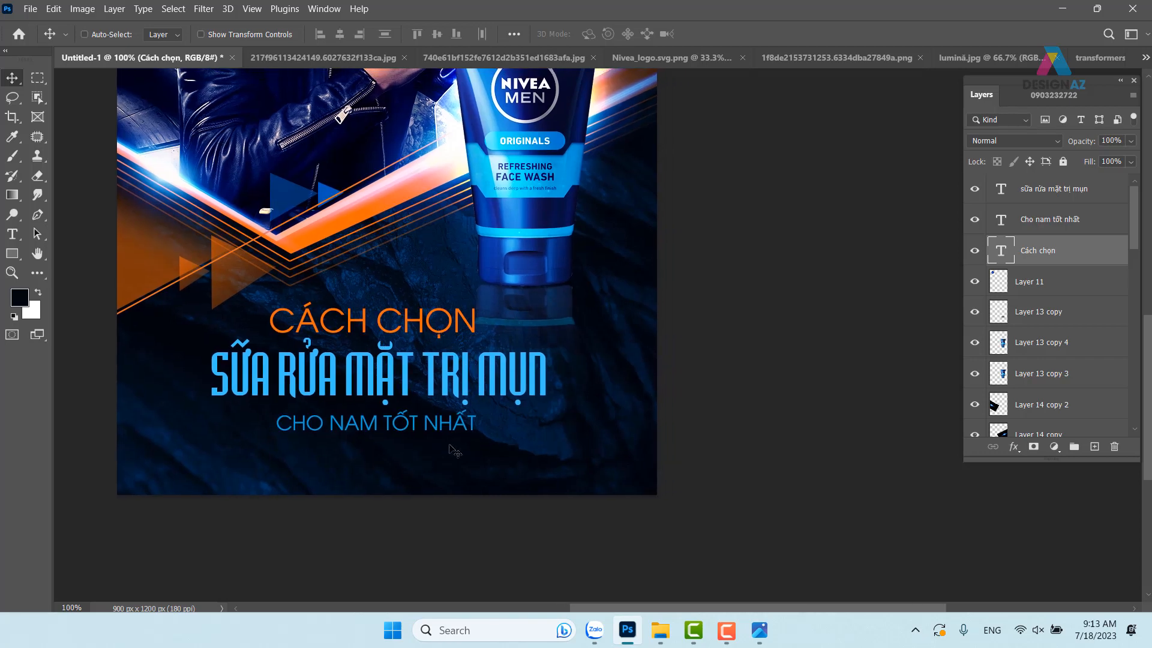
{"action": "right_click", "coordinate": [436, 426]}
{"action": "left_click", "coordinate": [474, 426]}
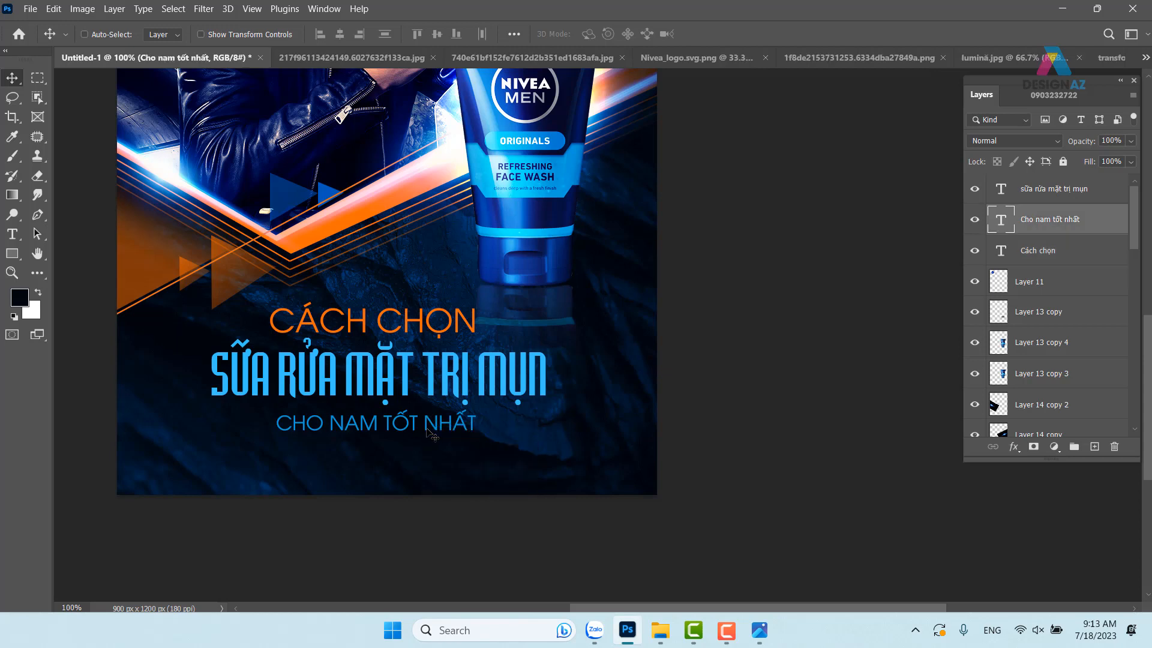
{"action": "left_click_drag", "start_coordinate": [408, 424], "coordinate": [439, 423]}
{"action": "left_click_drag", "start_coordinate": [432, 422], "coordinate": [433, 422]}
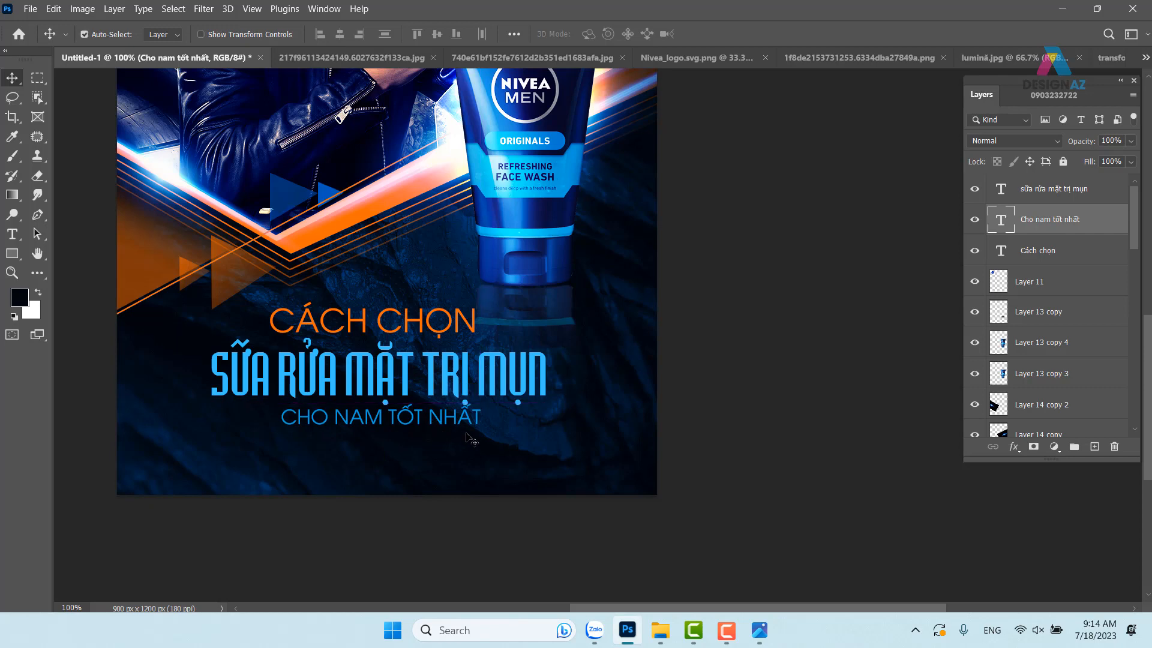
{"action": "key", "text": "ctrl+t"}
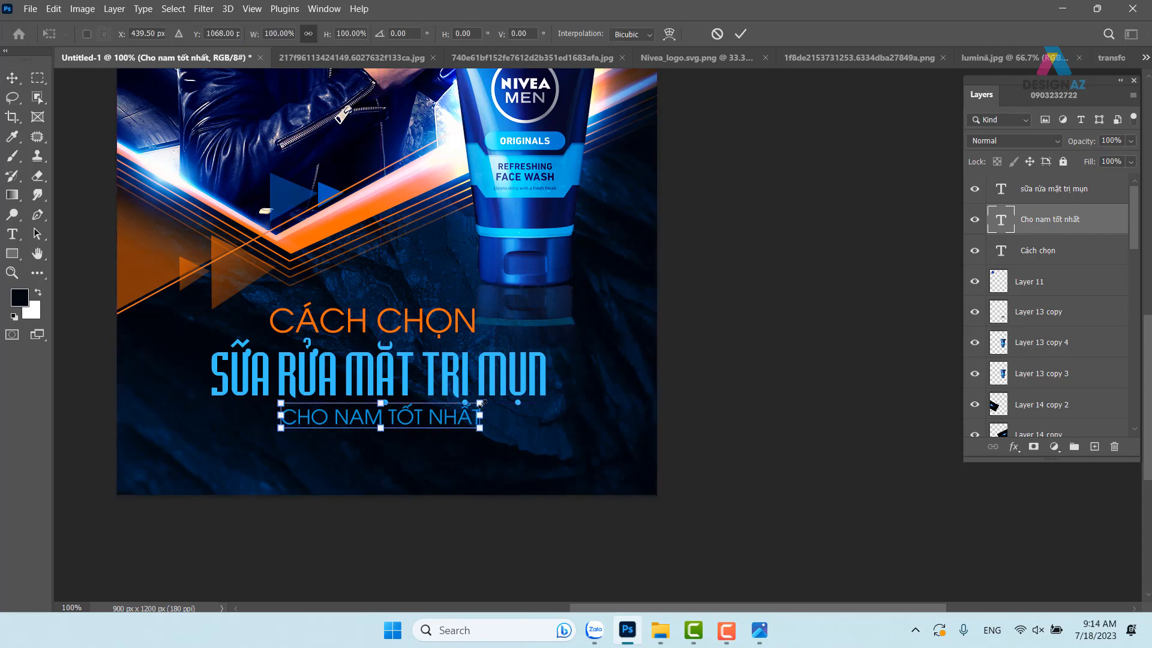
{"action": "key", "text": "Return"}
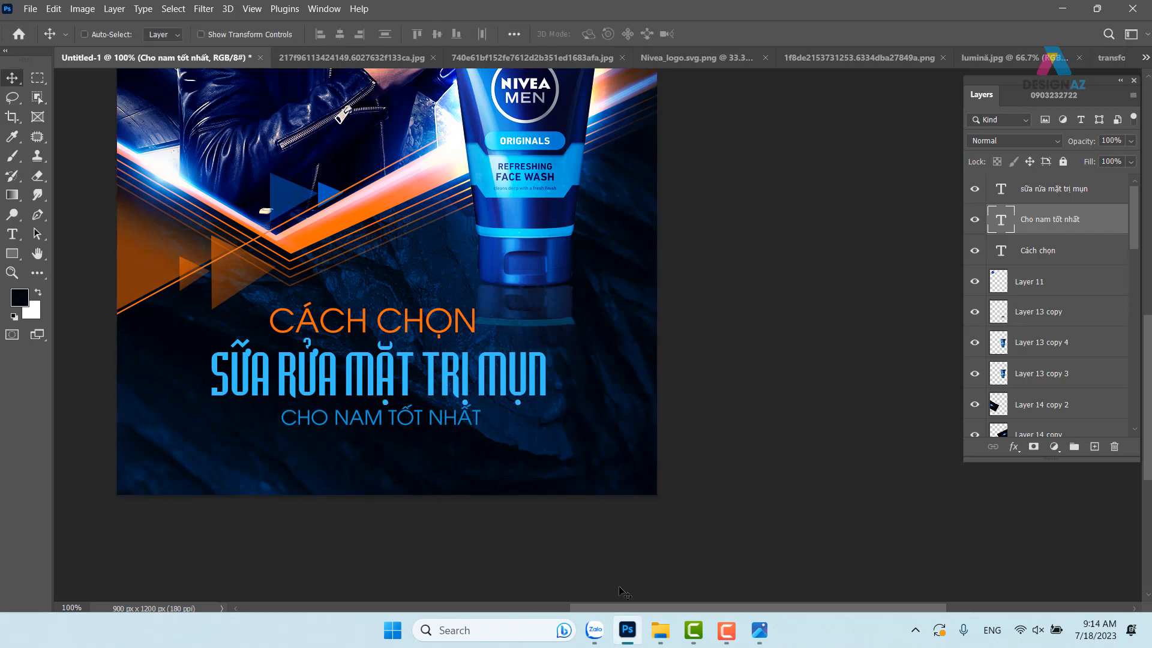
Step: Nudge the CHO NAM TỐT NHẤT text slightly down and left beneath SỮA RỬA MẶT TRỊ MỤN
{"action": "key", "text": "Down"}
{"action": "key", "text": "Down"}
{"action": "key", "text": "Down"}
{"action": "key", "text": "Down"}
{"action": "key", "text": "Left"}
{"action": "key", "text": "Left"}
{"action": "key", "text": "Left"}
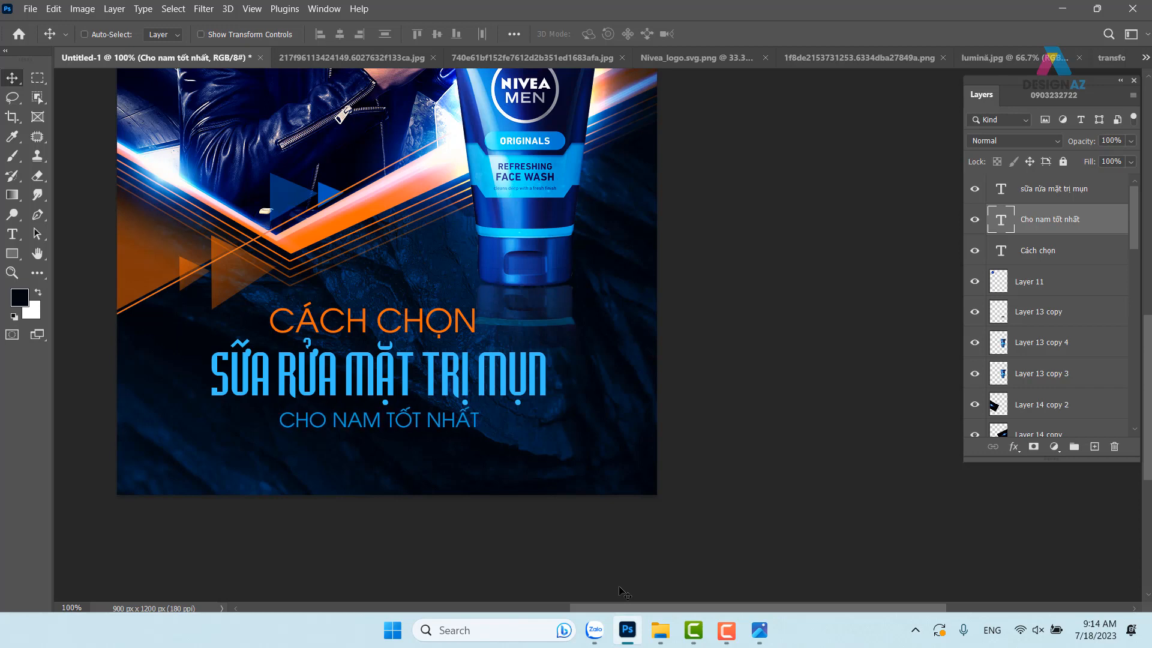
{"action": "key", "text": "shift+Left"}
{"action": "key", "text": "Right"}
{"action": "key", "text": "Right"}
{"action": "key", "text": "Right"}
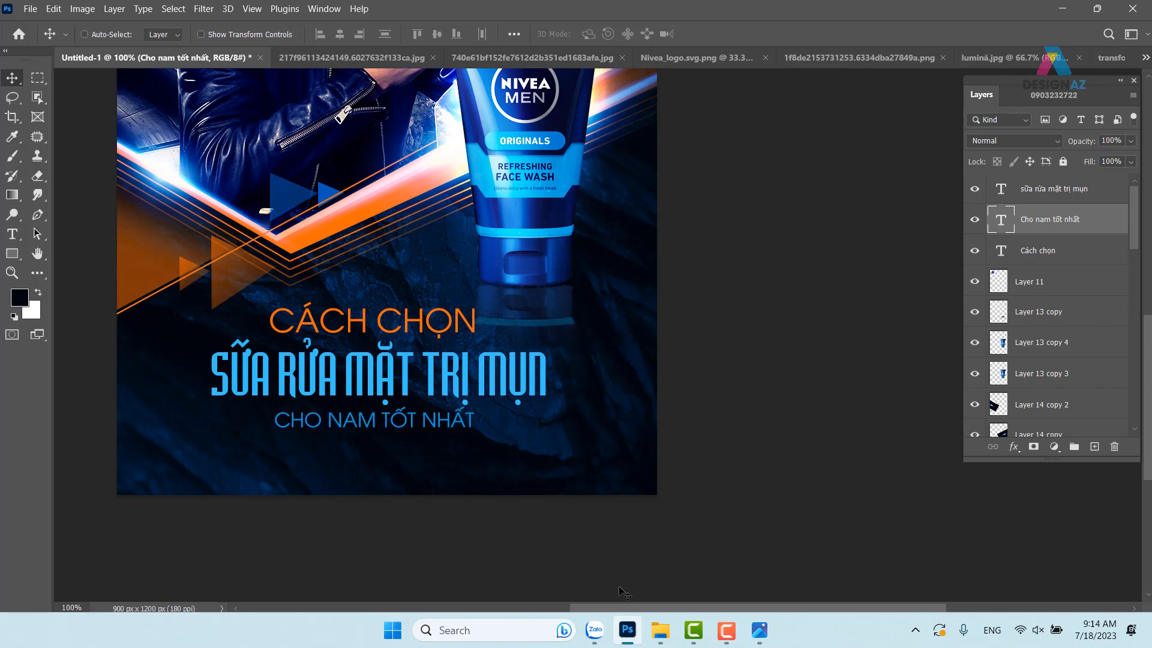
{"action": "key", "text": "Down"}
{"action": "key", "text": "Down"}
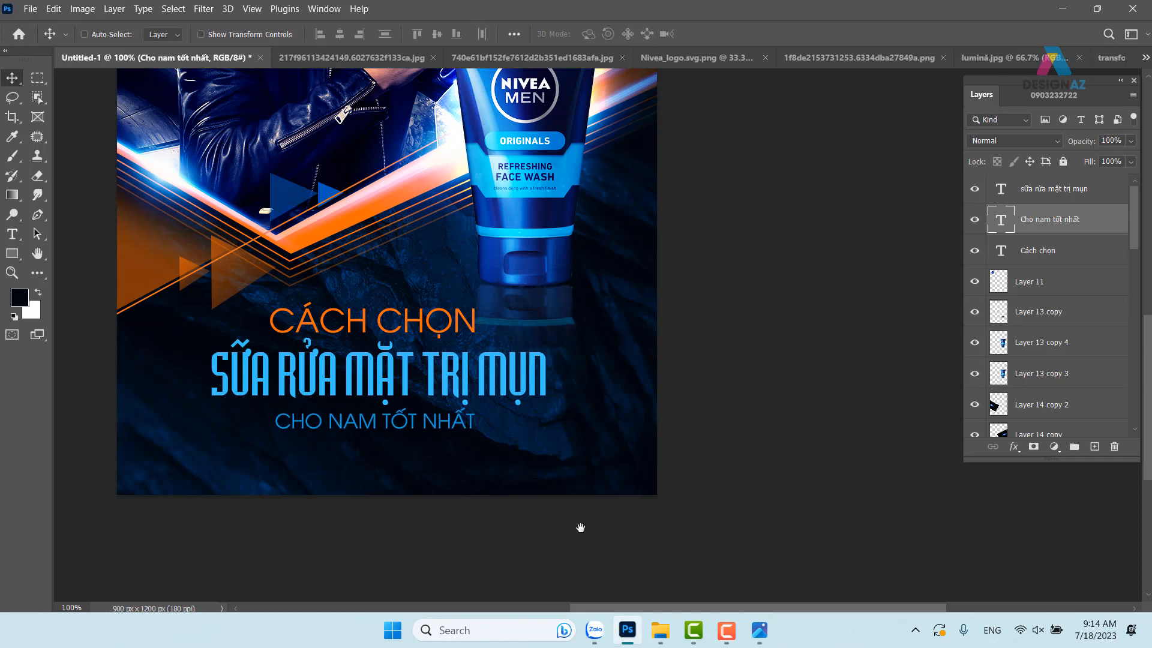
{"action": "scroll", "coordinate": [461, 396], "scroll_direction": "up", "scroll_amount": 2}
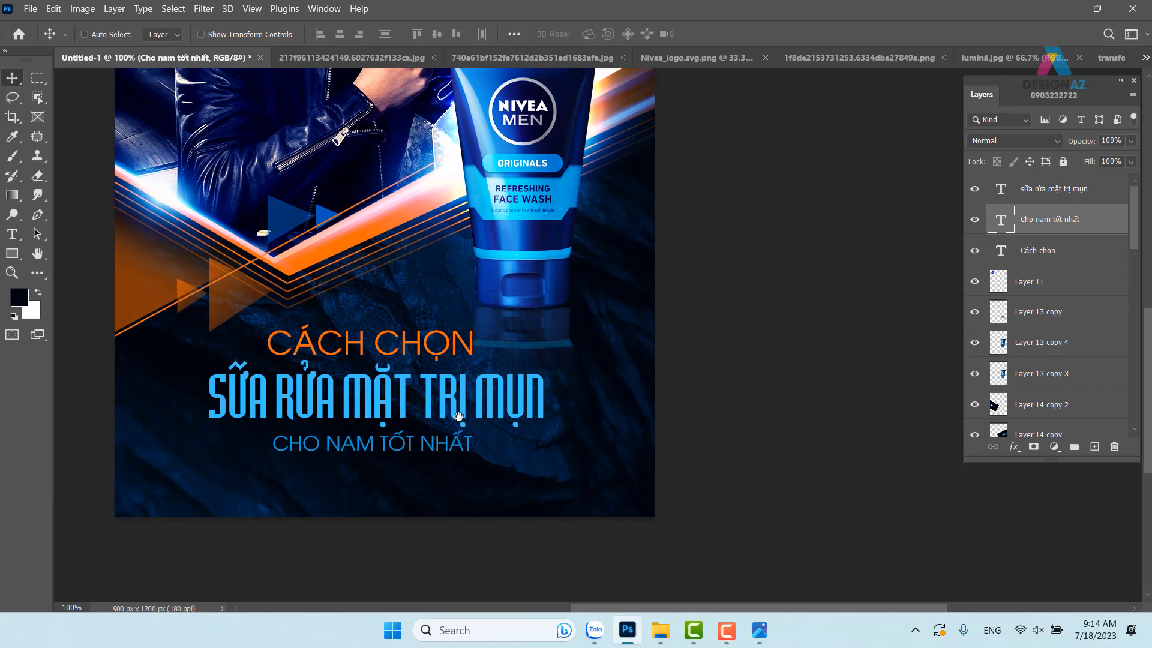
Step: Select the SỮA RỬA MẶT TRỊ MỤN and CHO NAM TỐT NHẤT text layers together and nudge both slightly down
{"action": "right_click", "coordinate": [400, 398]}
{"action": "left_click", "coordinate": [423, 402]}
{"action": "right_click", "coordinate": [403, 443]}
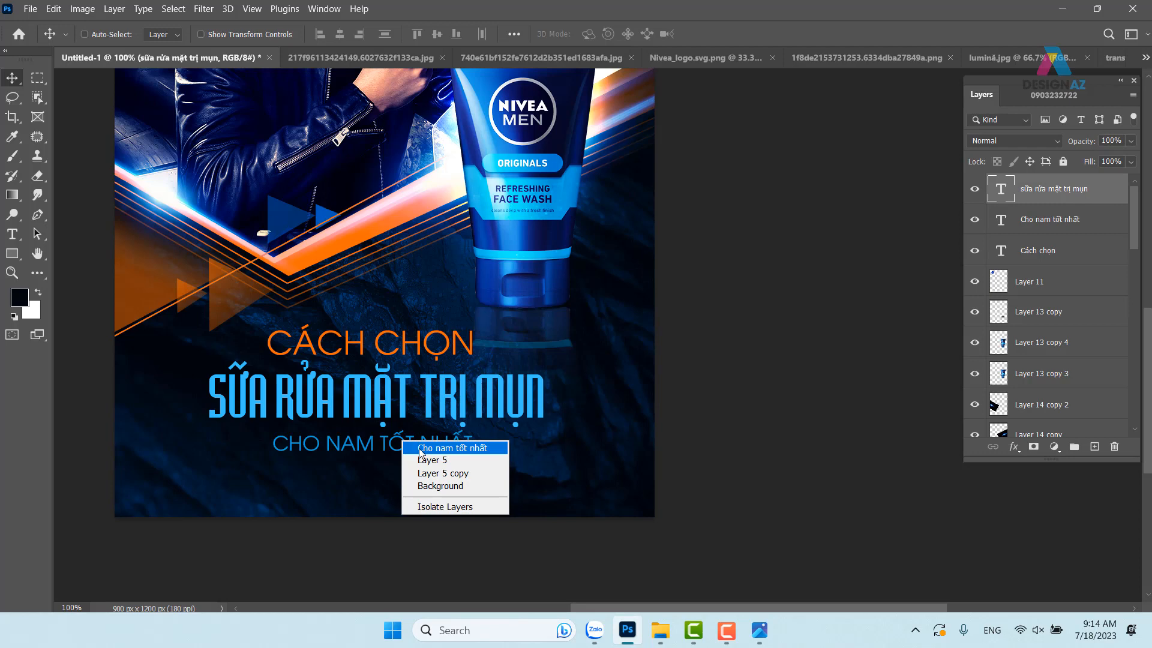
{"action": "left_click", "coordinate": [438, 448], "text": "shift"}
{"action": "key", "text": "Down"}
{"action": "key", "text": "Down"}
{"action": "key", "text": "Down"}
{"action": "key", "text": "Down"}
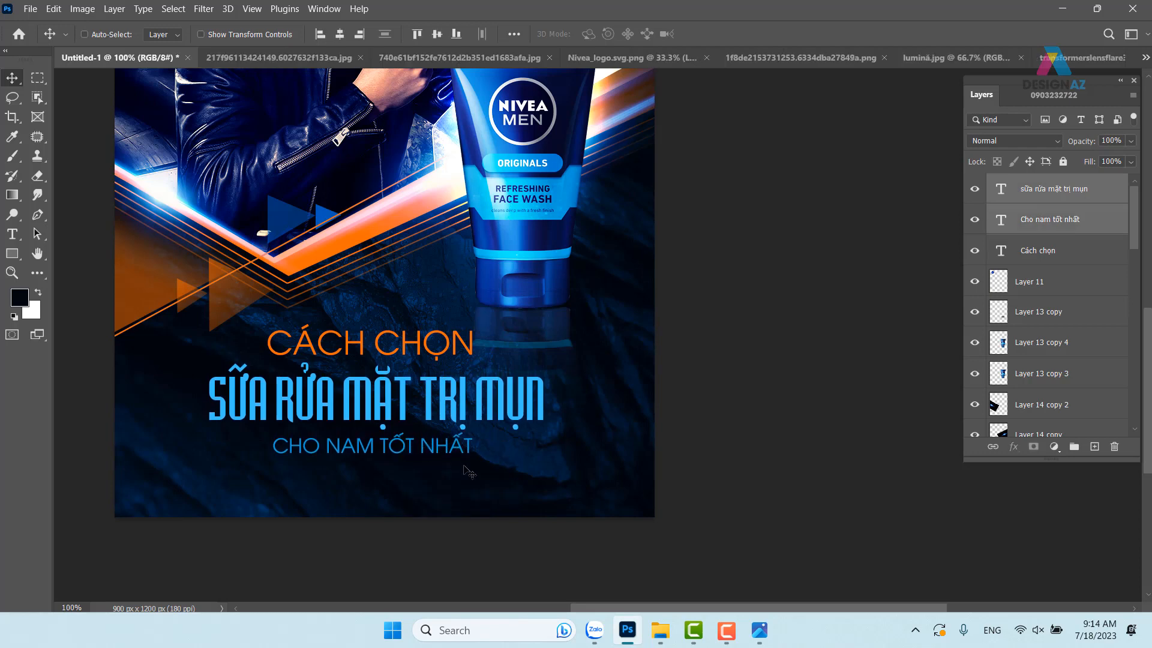
Step: Try out a series of alternative fonts on the SỮA RỬA MẶT TRỊ MỤN text
{"action": "right_click", "coordinate": [421, 341]}
{"action": "left_click", "coordinate": [445, 364]}
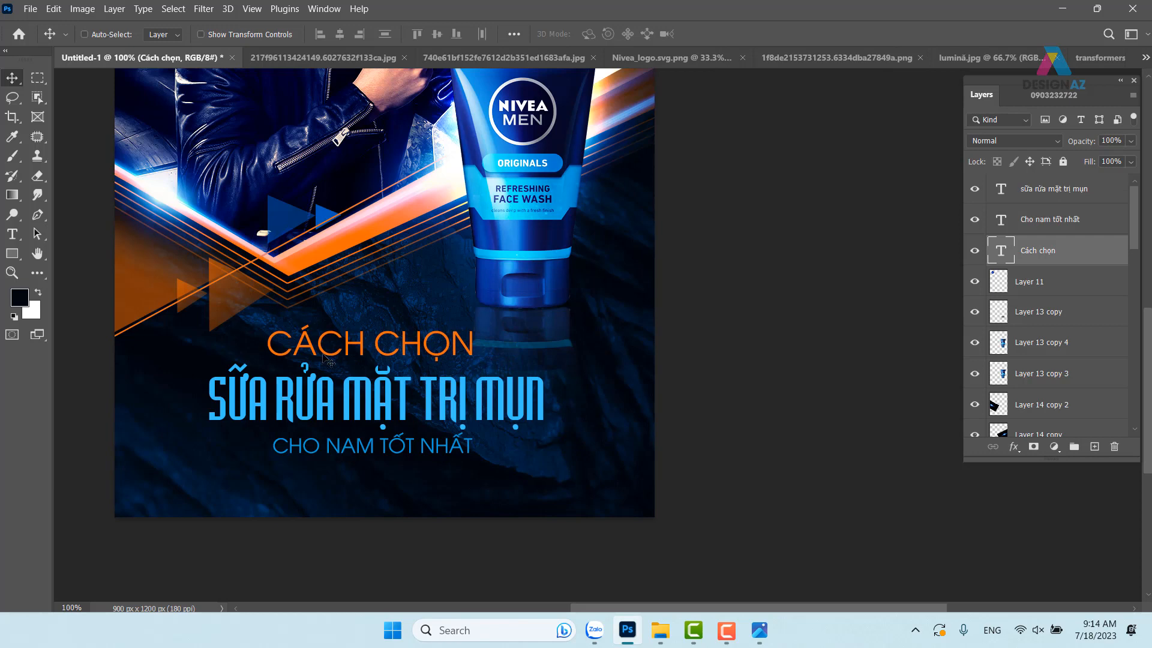
{"action": "right_click", "coordinate": [454, 388]}
{"action": "left_click", "coordinate": [501, 395]}
{"action": "key", "text": "t"}
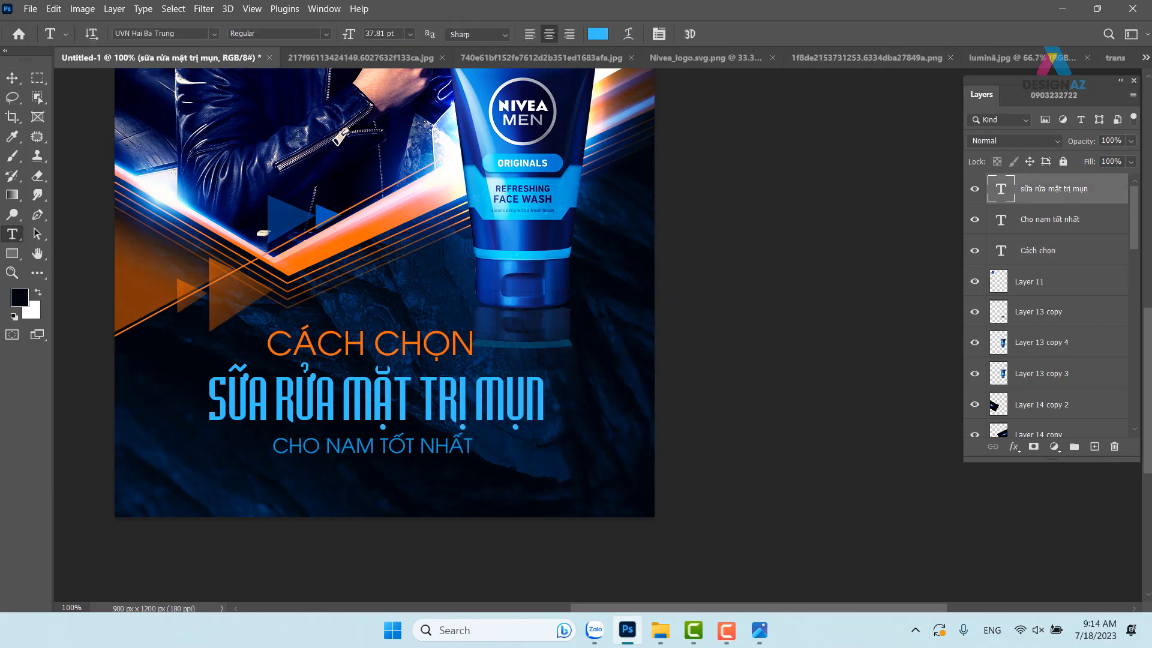
{"action": "left_click", "coordinate": [186, 33]}
{"action": "key", "text": "Down"}
{"action": "key", "text": "Down"}
{"action": "key", "text": "Down"}
{"action": "key", "text": "Down"}
{"action": "key", "text": "Down"}
{"action": "key", "text": "Down"}
{"action": "key", "text": "Down"}
{"action": "key", "text": "Down"}
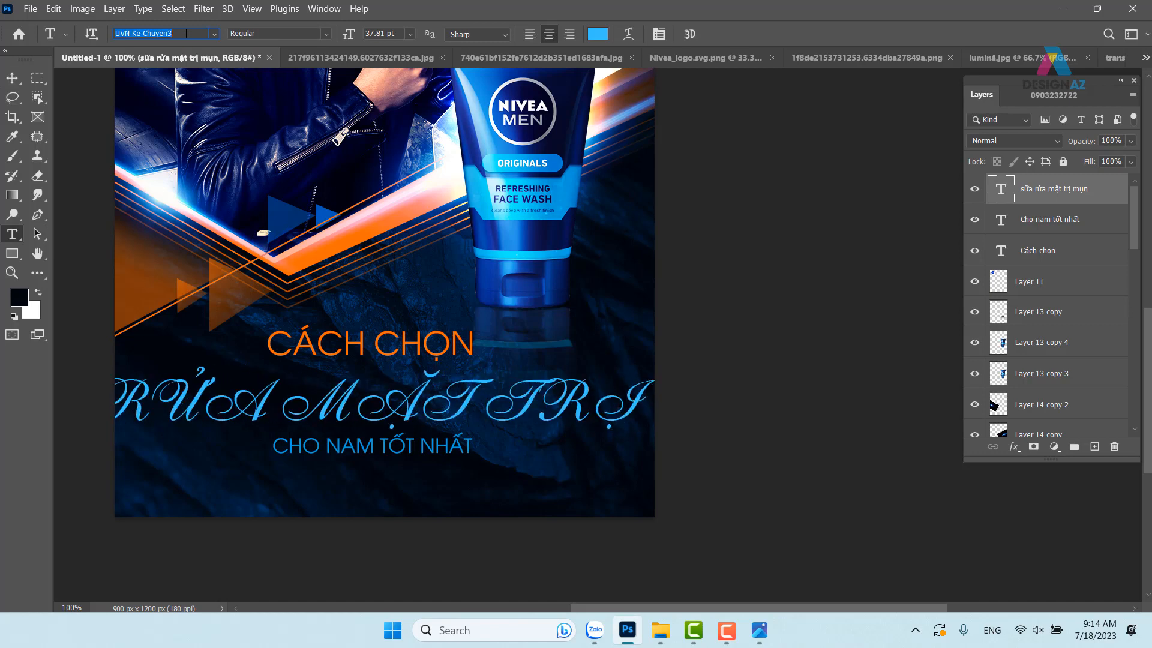
{"action": "key", "text": "Down"}
{"action": "key", "text": "Down"}
{"action": "key", "text": "Down"}
{"action": "key", "text": "Down"}
{"action": "key", "text": "Down"}
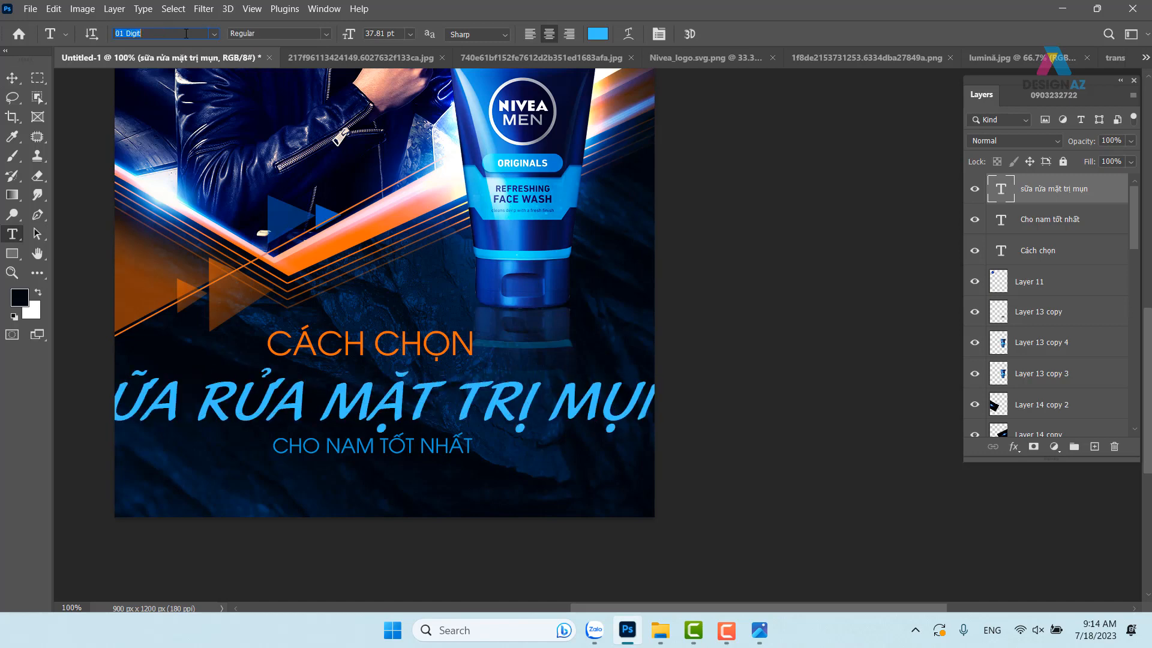
{"action": "key", "text": "Down"}
{"action": "key", "text": "Down"}
{"action": "key", "text": "Down"}
{"action": "key", "text": "Down"}
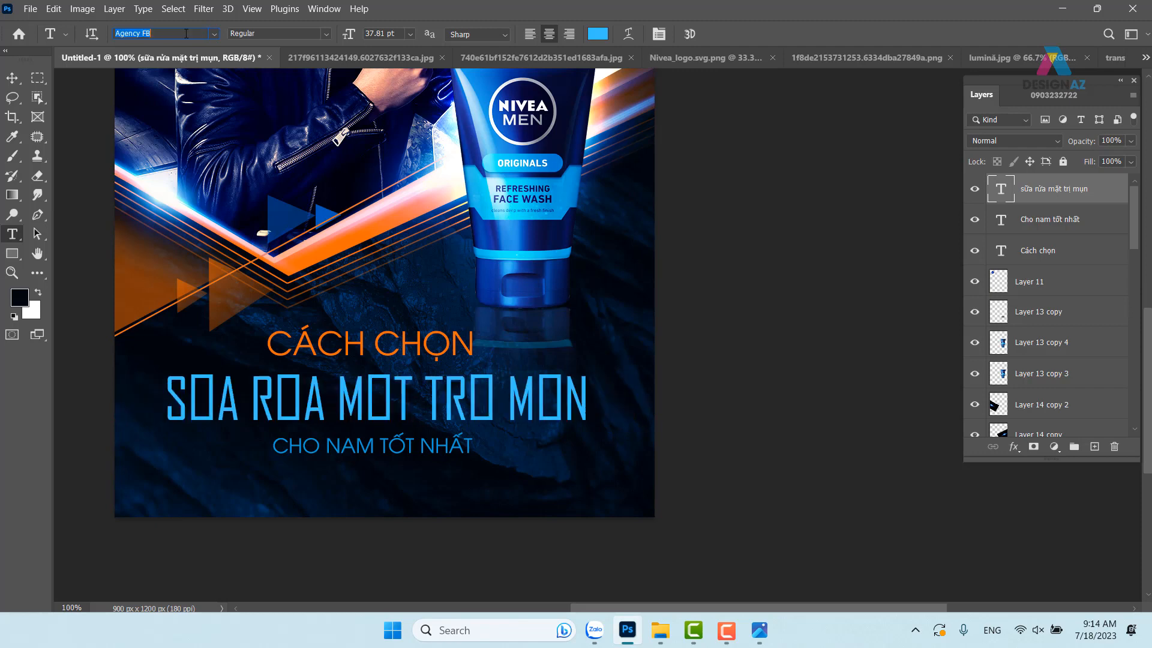
{"action": "key", "text": "Down"}
{"action": "key", "text": "Down"}
{"action": "key", "text": "Down"}
{"action": "key", "text": "Down"}
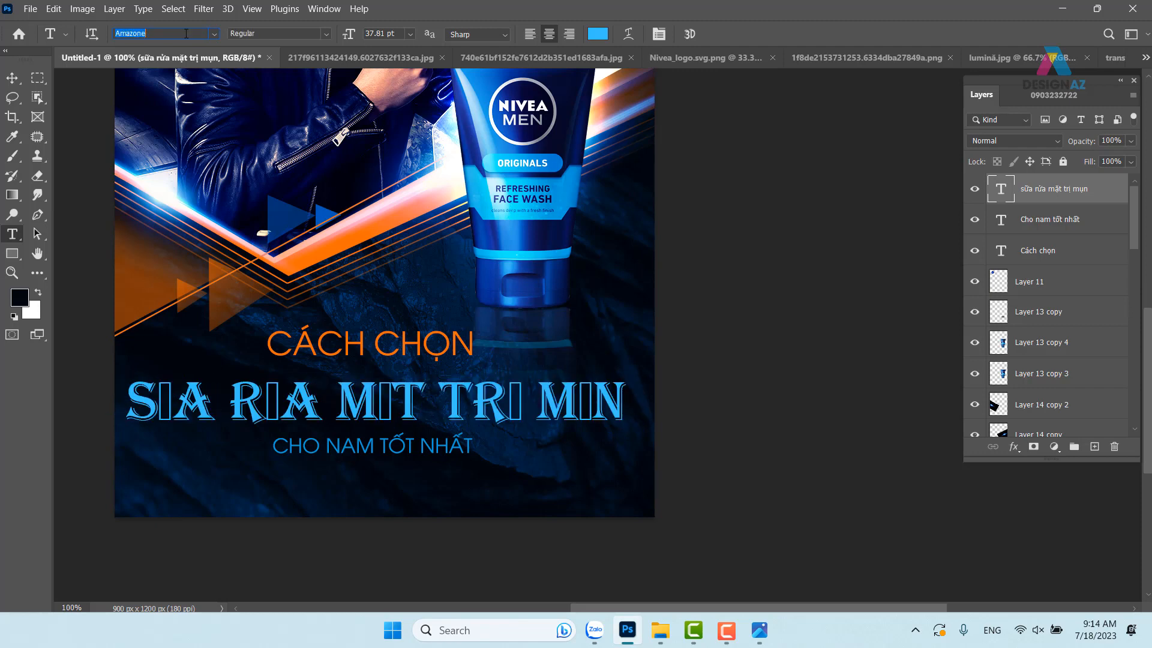
{"action": "key", "text": "Down"}
{"action": "key", "text": "Down"}
{"action": "key", "text": "Down"}
{"action": "key", "text": "Down"}
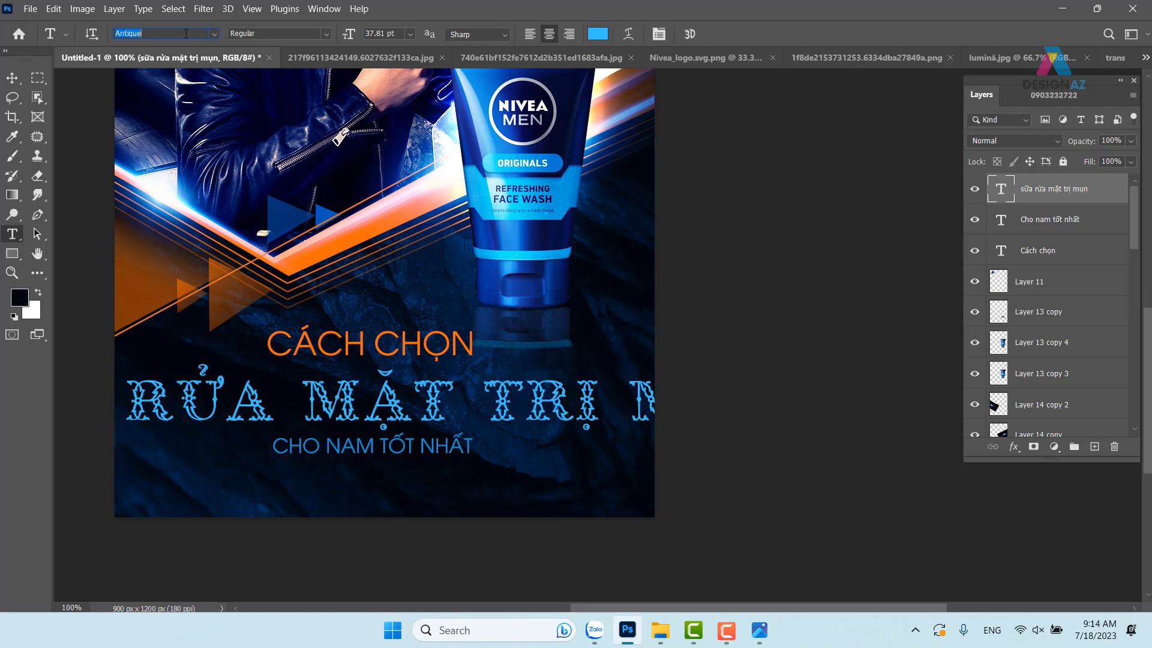
{"action": "key", "text": "Down"}
{"action": "key", "text": "Down"}
{"action": "key", "text": "Down"}
{"action": "key", "text": "Down"}
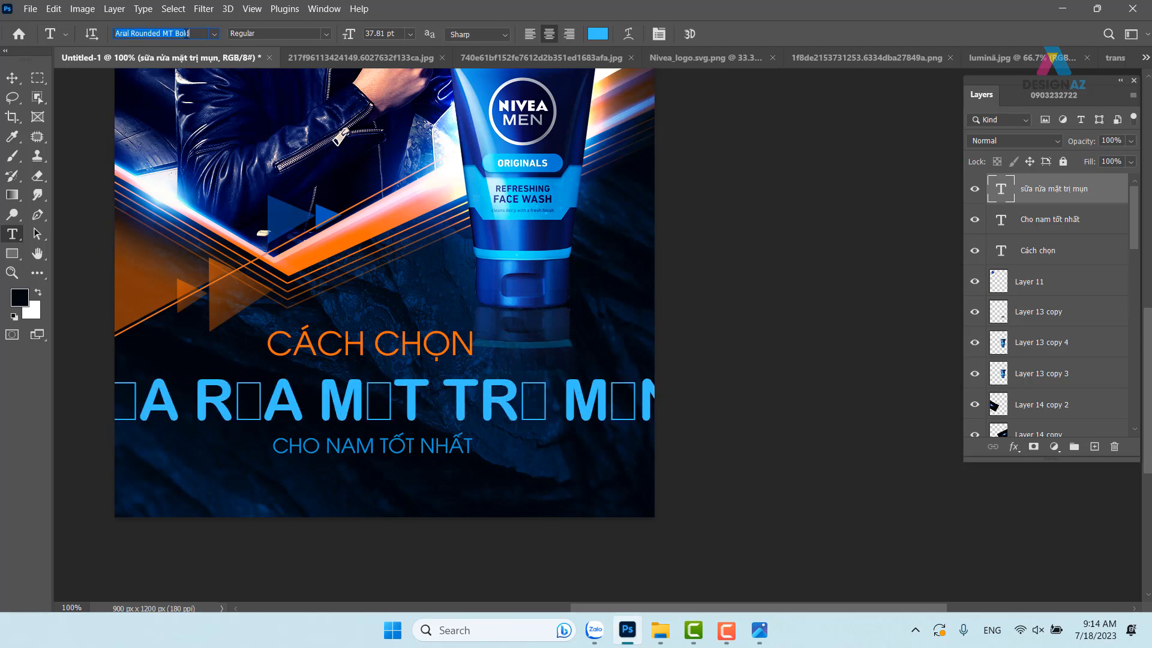
{"action": "key", "text": "Down"}
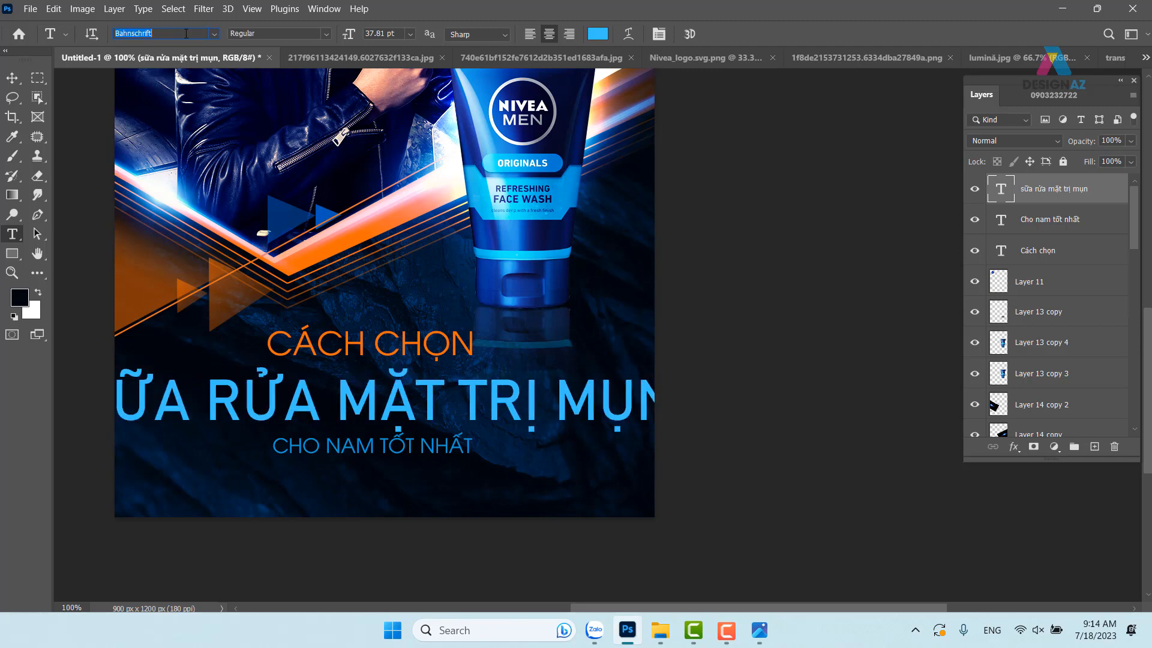
{"action": "key", "text": "Down"}
{"action": "key", "text": "Down"}
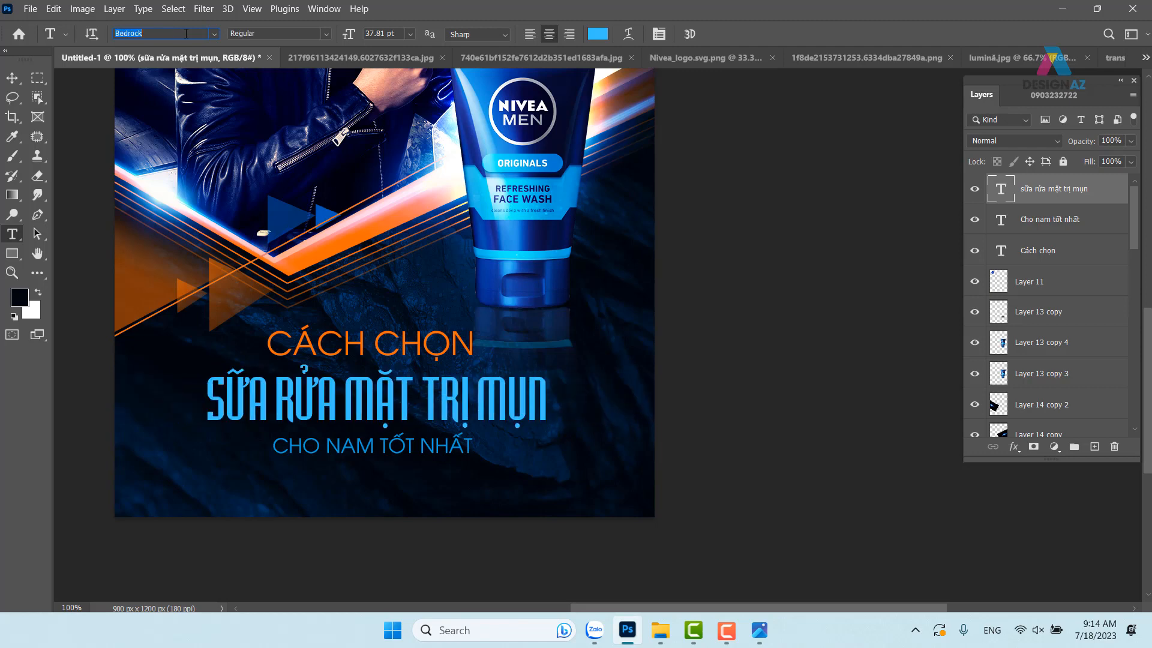
{"action": "key", "text": "Down"}
{"action": "key", "text": "Down"}
{"action": "key", "text": "Down"}
{"action": "key", "text": "Down"}
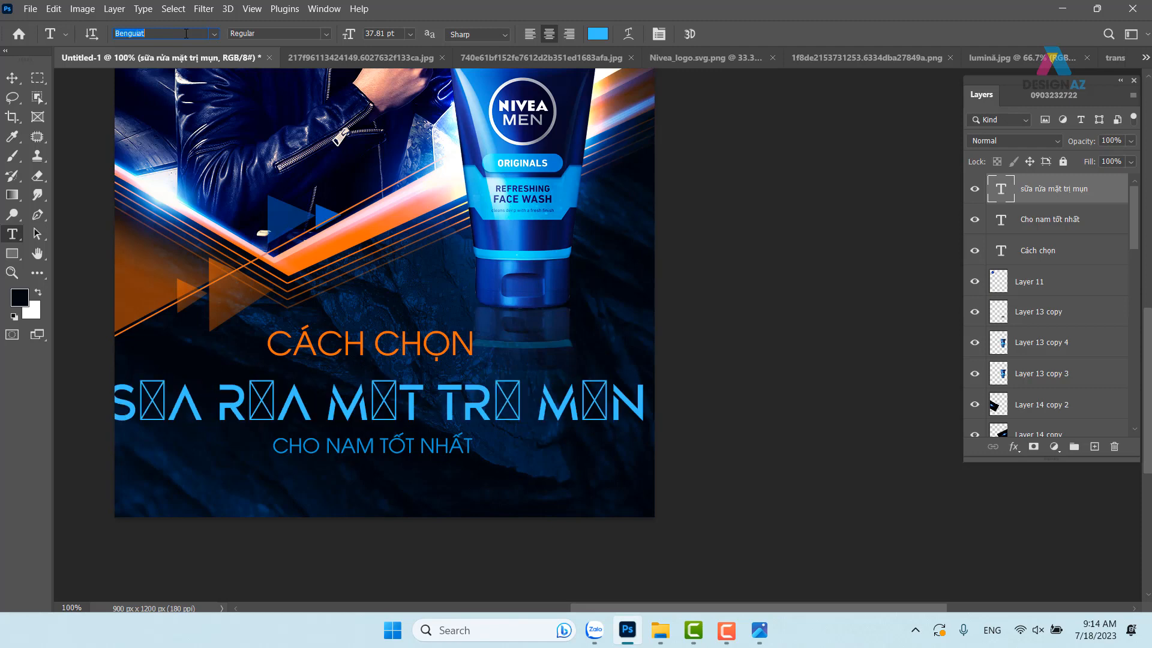
{"action": "key", "text": "Down"}
{"action": "key", "text": "Down"}
{"action": "key", "text": "Down"}
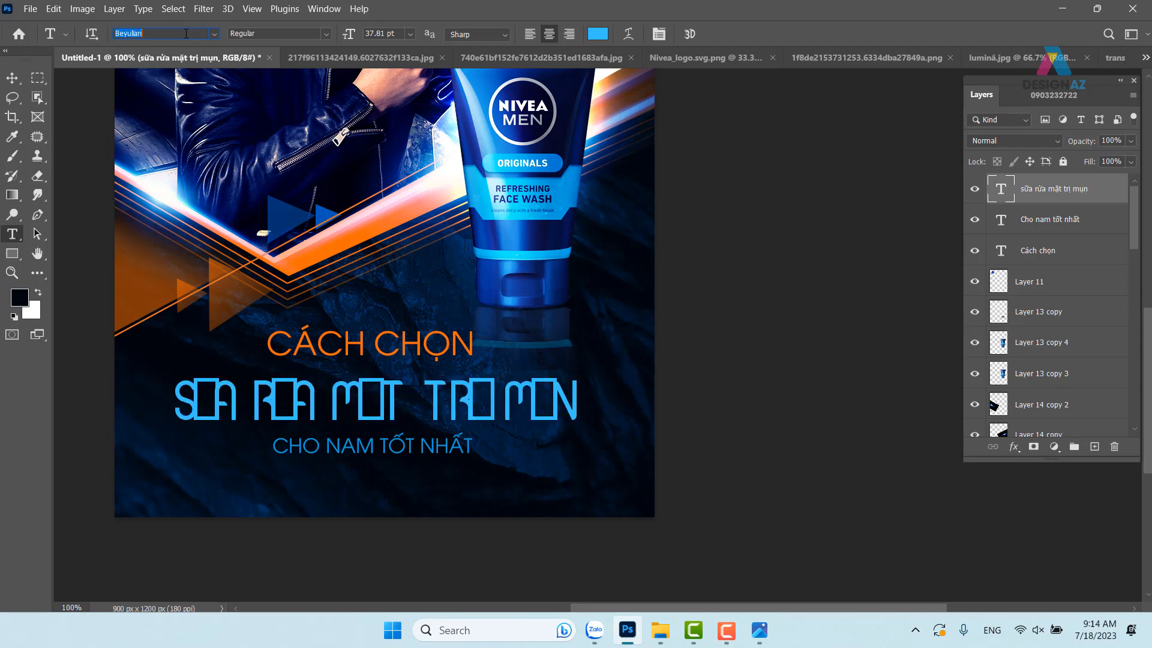
{"action": "key", "text": "Down"}
{"action": "key", "text": "Down"}
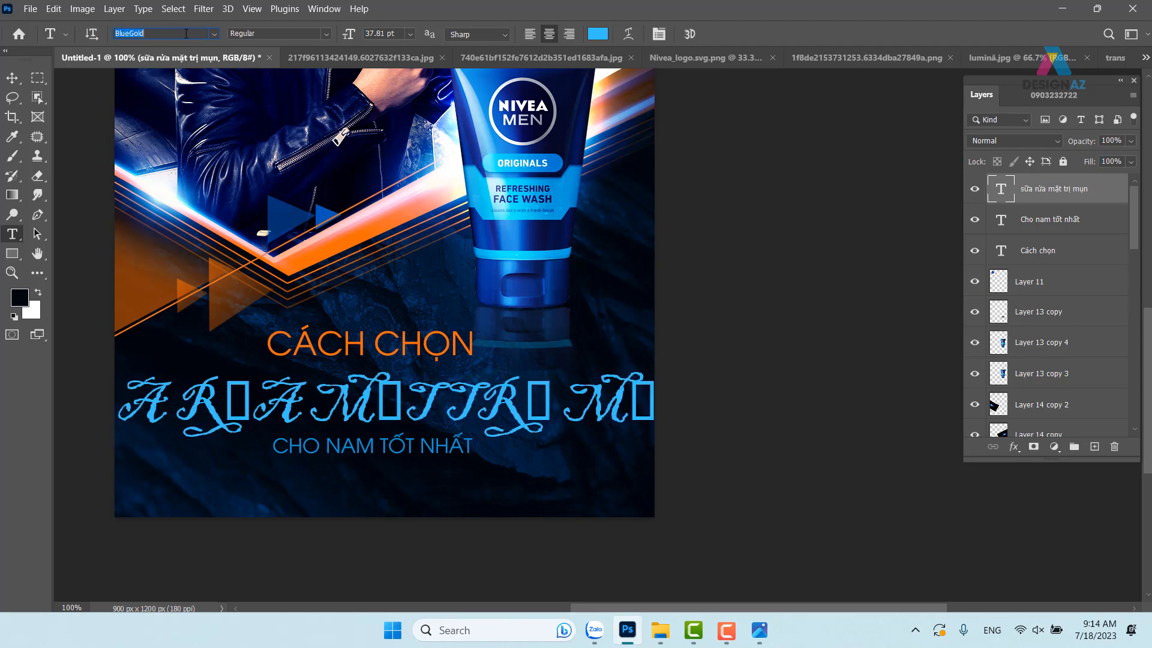
{"action": "key", "text": "Down"}
{"action": "key", "text": "Down"}
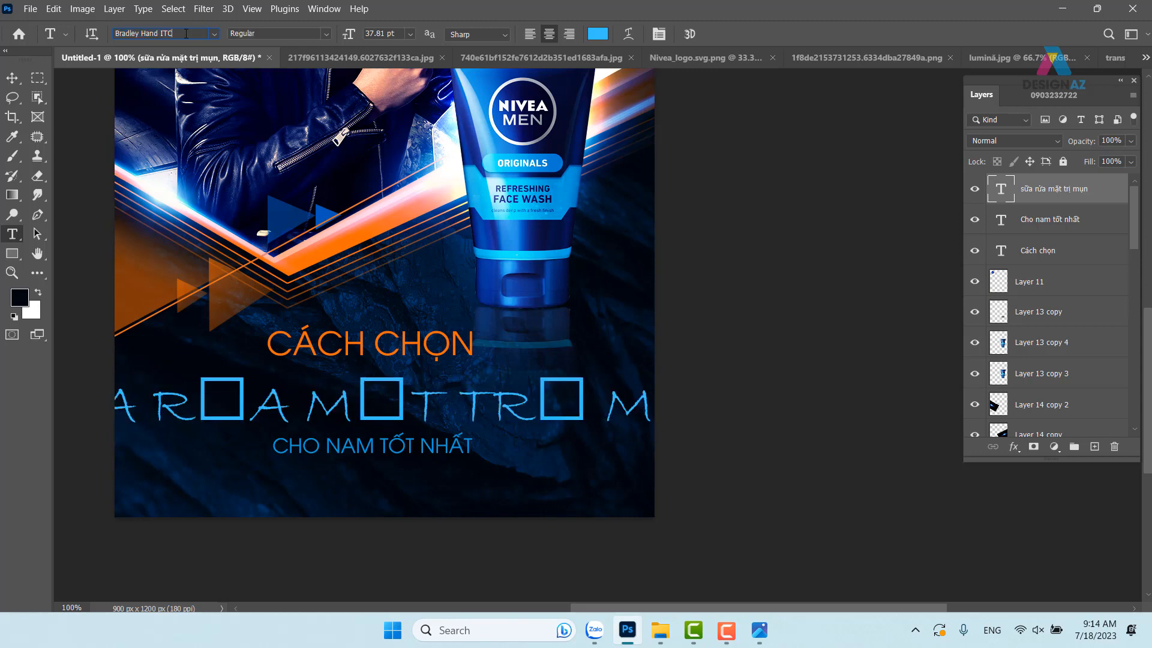
{"action": "key", "text": "Down"}
{"action": "key", "text": "Down"}
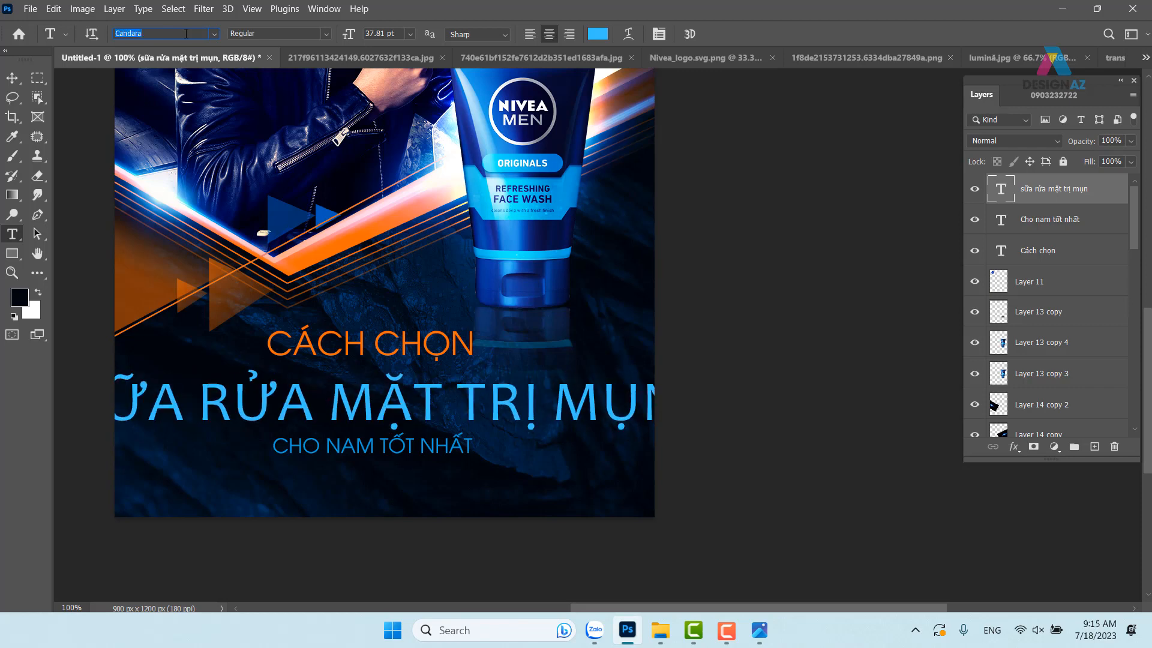
{"action": "key", "text": "Down"}
{"action": "key", "text": "Down"}
{"action": "key", "text": "Down"}
{"action": "key", "text": "Down"}
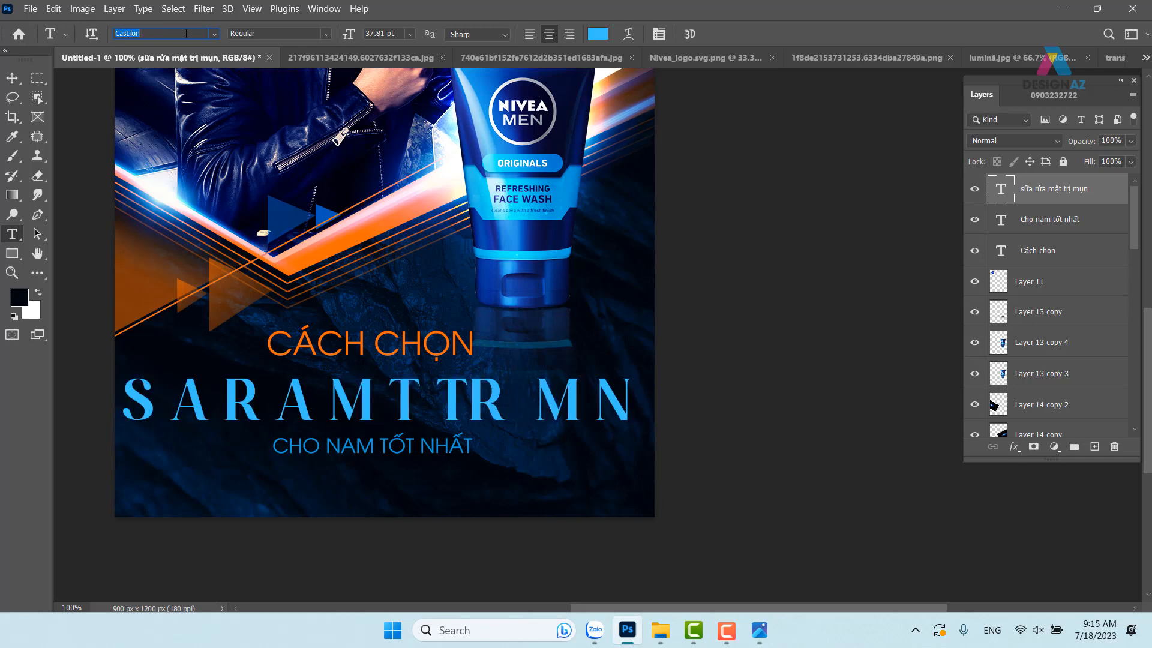
Step: Set the SỮA RỬA MẶT TRỊ MỤN text font to UTM Banque Bold
{"action": "type", "text": "utm"}
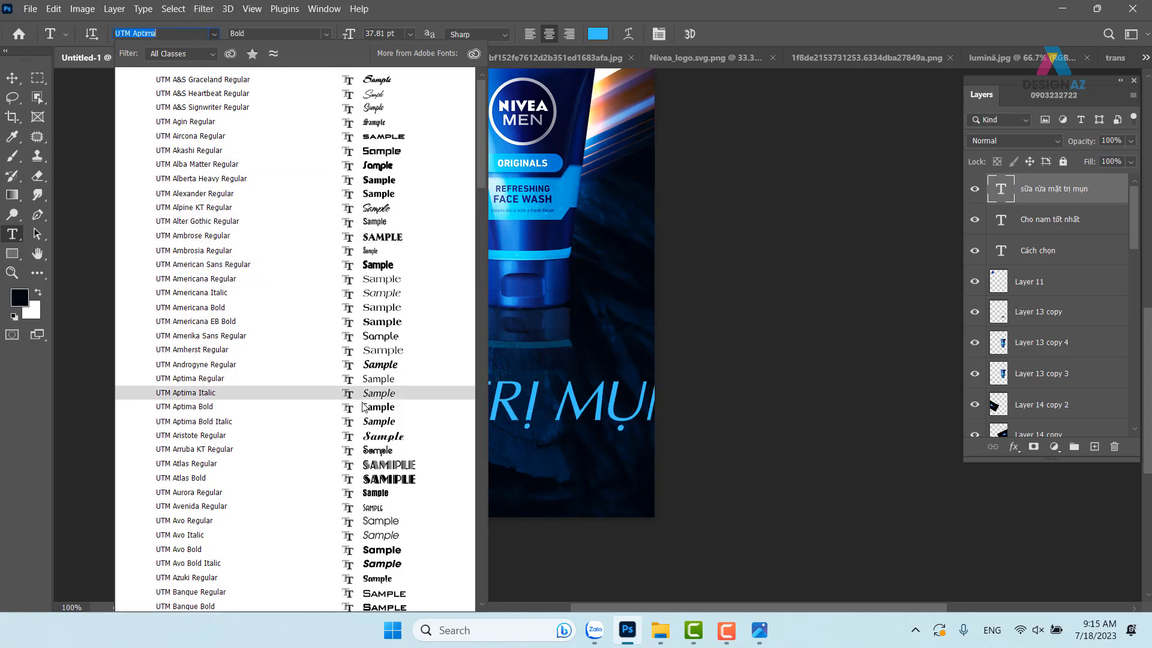
{"action": "scroll", "coordinate": [364, 408], "scroll_direction": "down", "scroll_amount": 5}
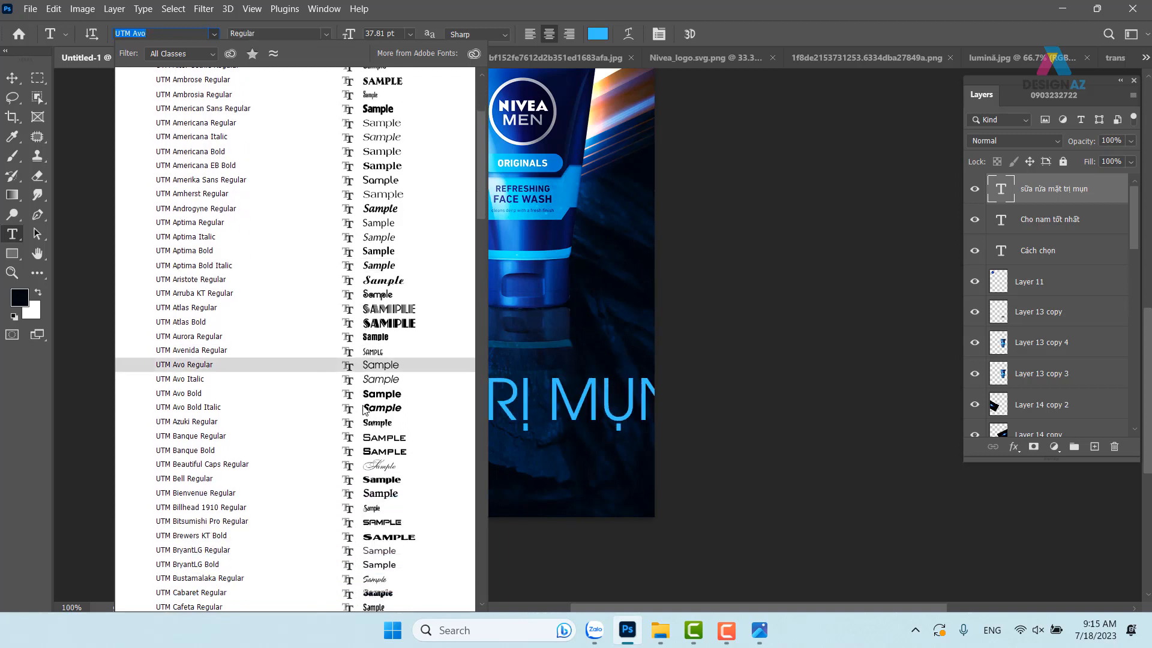
{"action": "scroll", "coordinate": [364, 410], "scroll_direction": "down", "scroll_amount": 1}
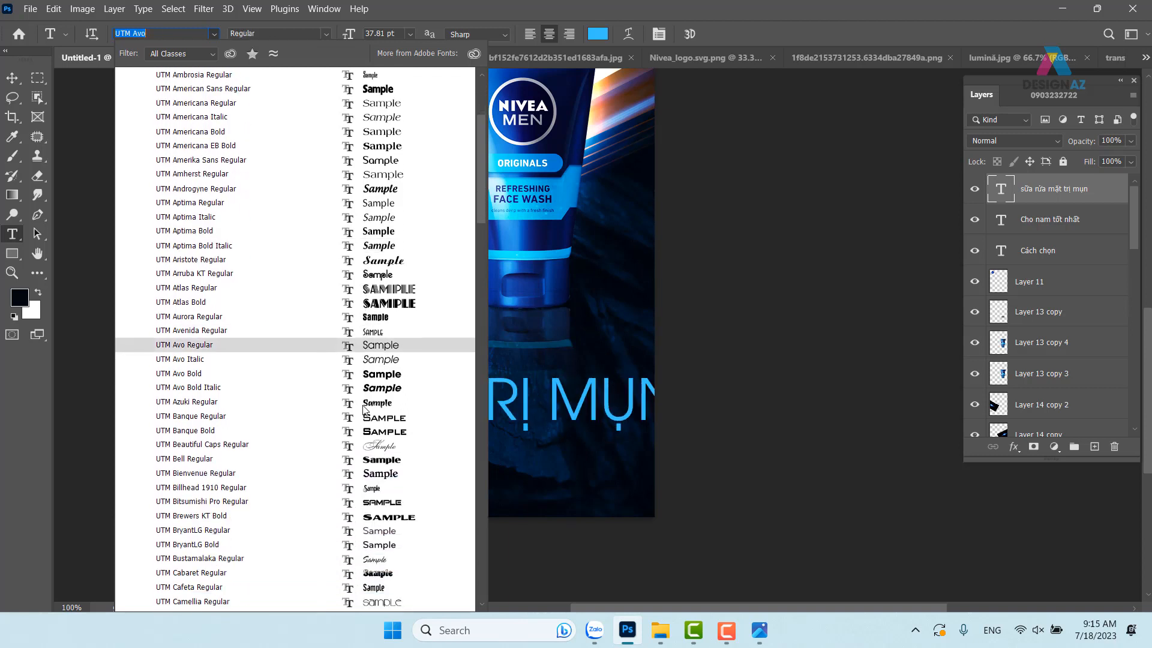
{"action": "left_click", "coordinate": [403, 436]}
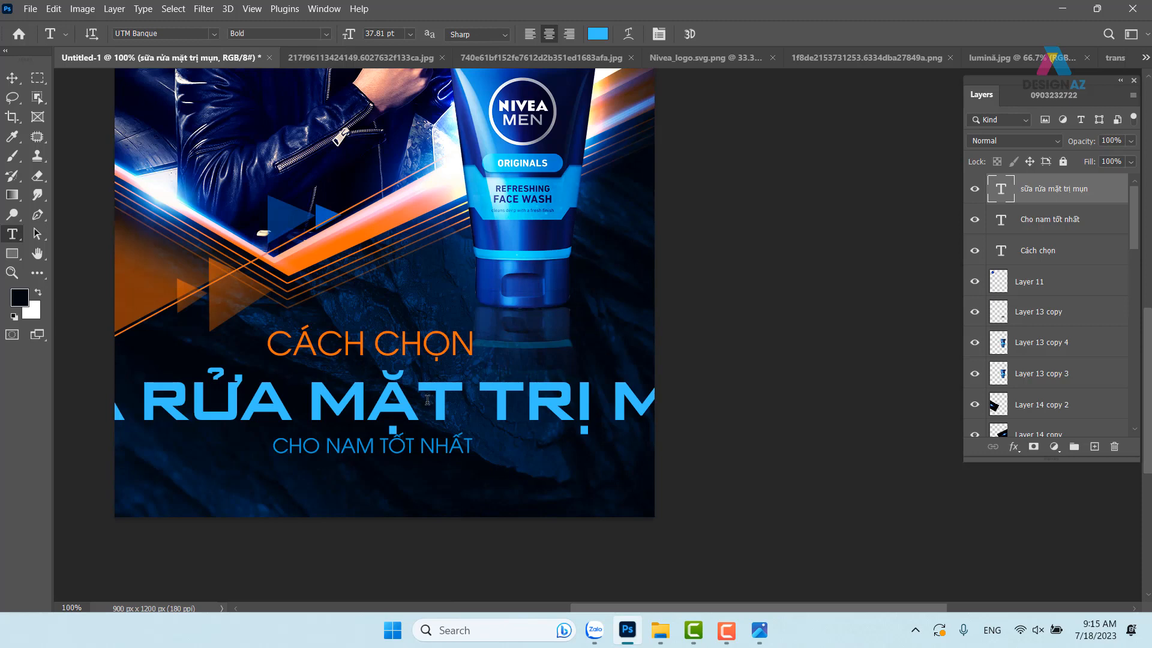
Step: Scale the SỮA RỬA MẶT TRỊ MỤN text down to about 46.5% and place it within the poster just above CHO NAM TỐT NHẤT
{"action": "key", "text": "ctrl+t"}
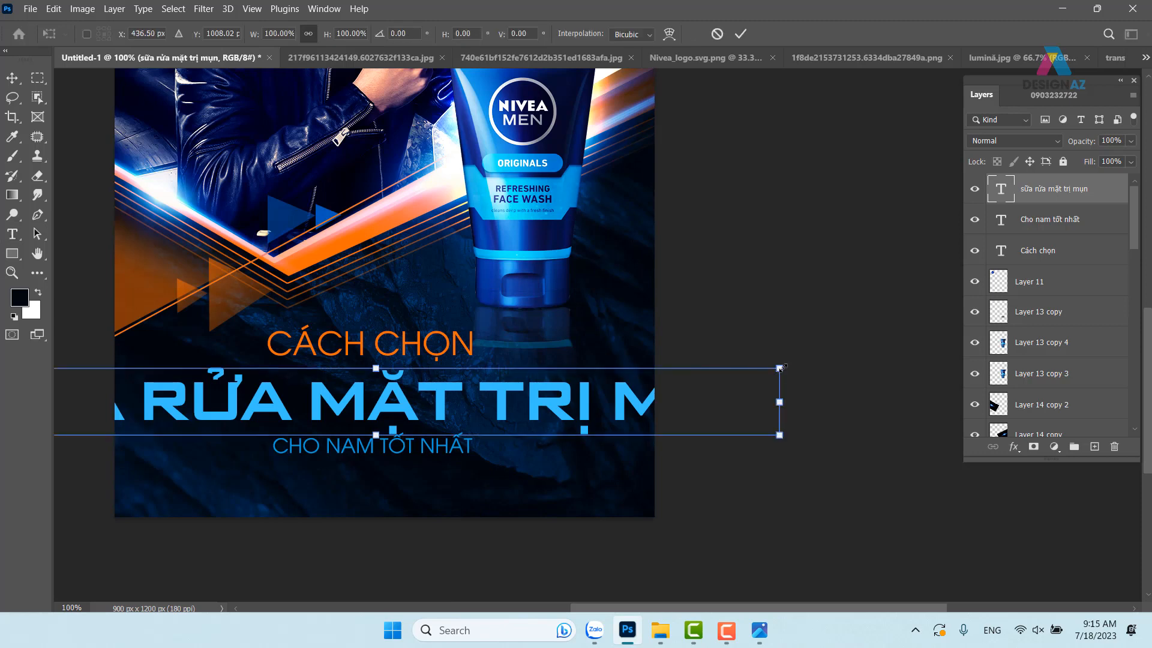
{"action": "left_click_drag", "start_coordinate": [779, 368], "coordinate": [345, 397]}
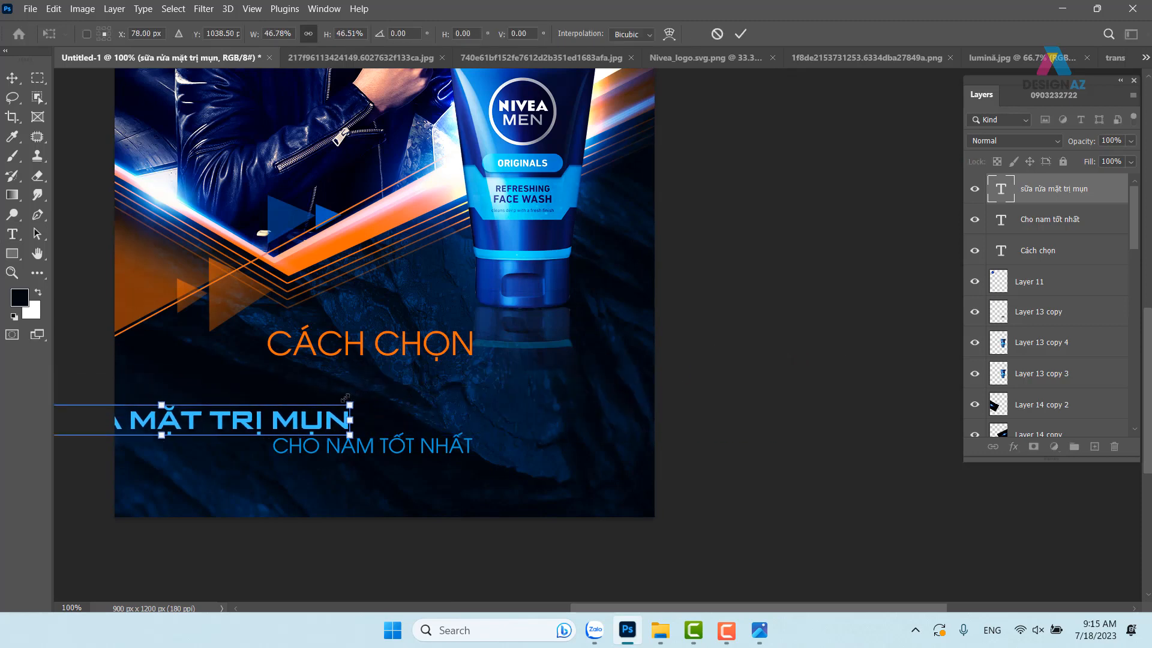
{"action": "left_click_drag", "start_coordinate": [244, 420], "coordinate": [457, 414]}
{"action": "key", "text": "Return"}
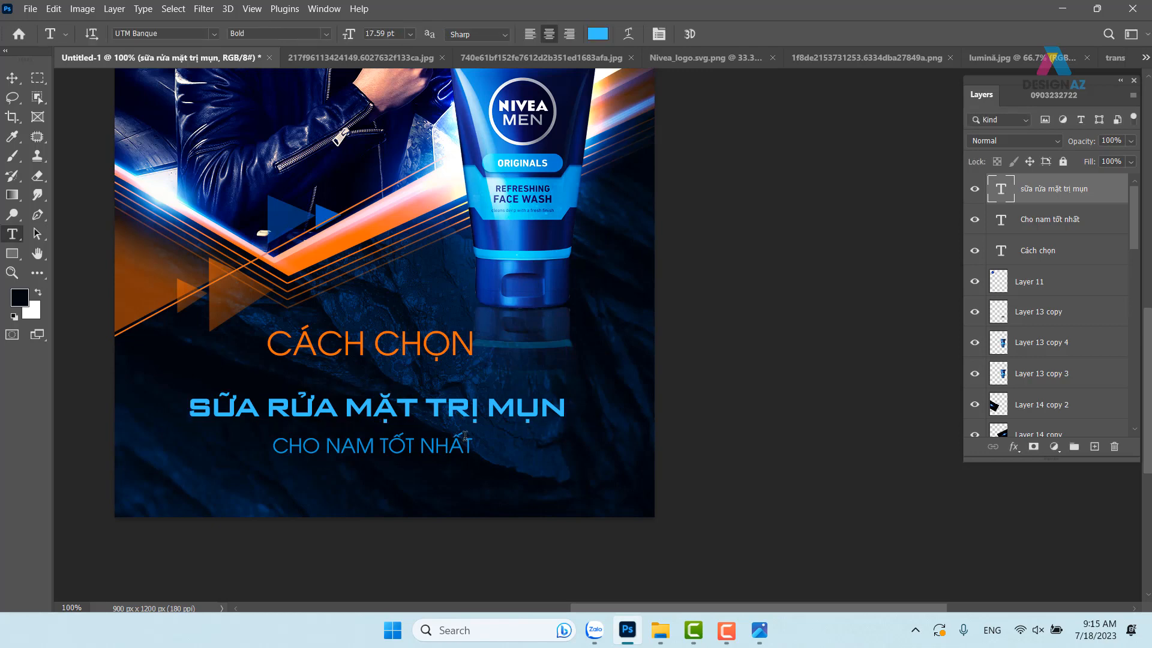
Step: Keep SỮA RỬA MẶT TRỊ MỤN on one line and move it about 47 px up and 12 px left, directly beneath CÁCH CHỌN
{"action": "left_click", "coordinate": [430, 403]}
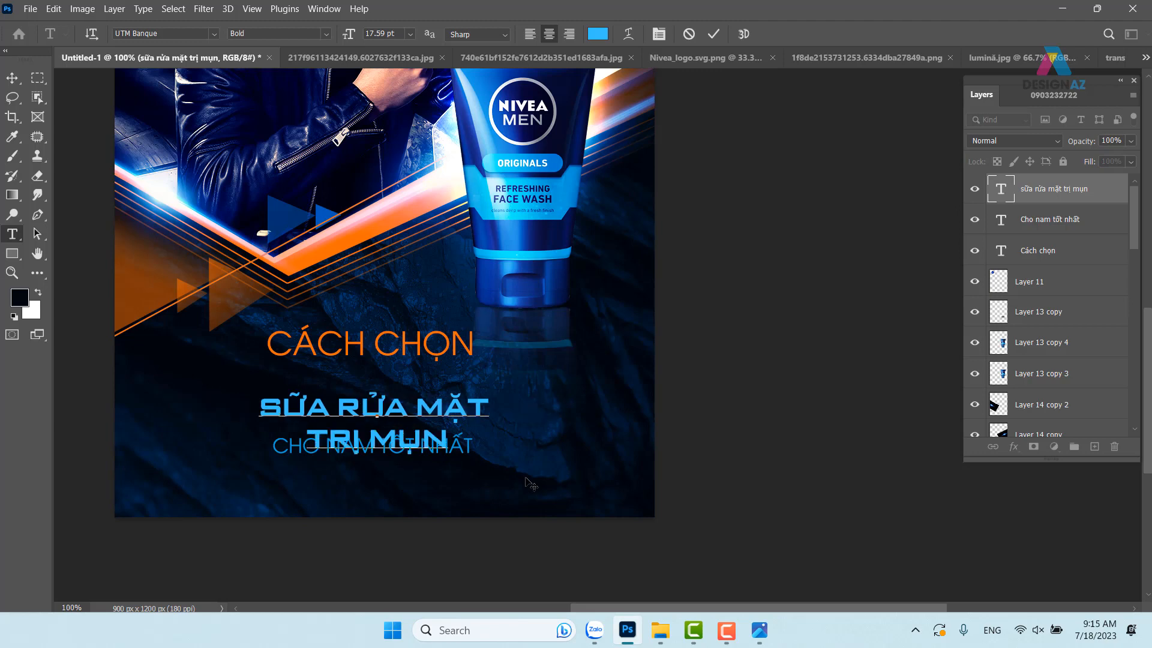
{"action": "key", "text": "ctrl+z"}
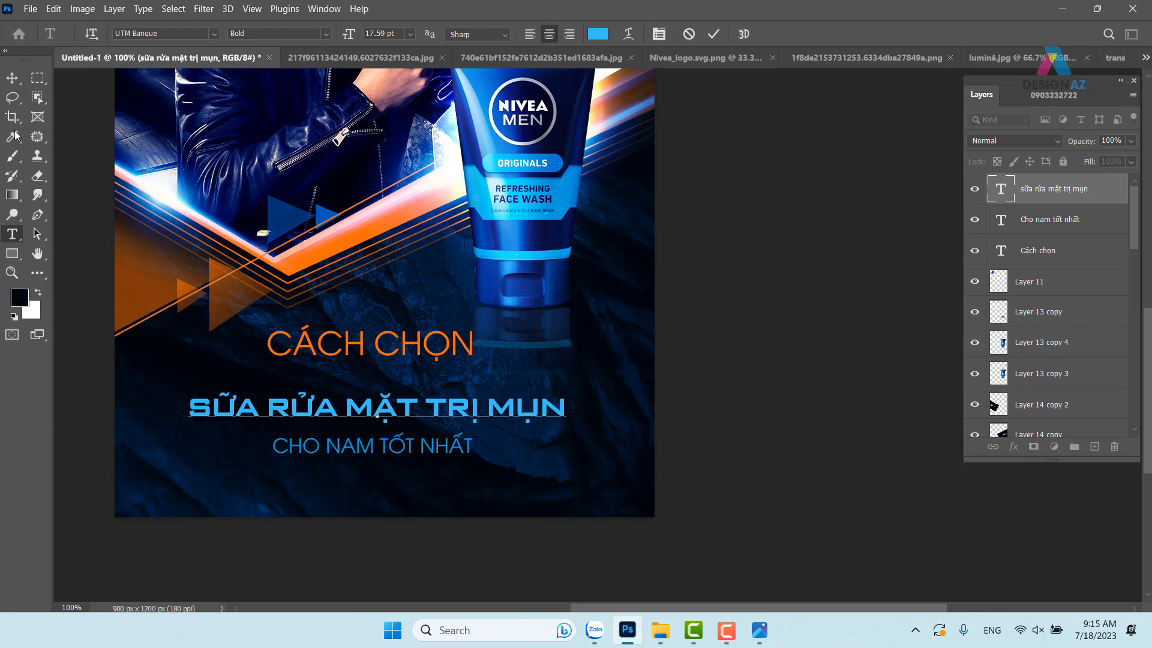
{"action": "left_click", "coordinate": [12, 77]}
{"action": "left_click_drag", "start_coordinate": [459, 414], "coordinate": [453, 385]}
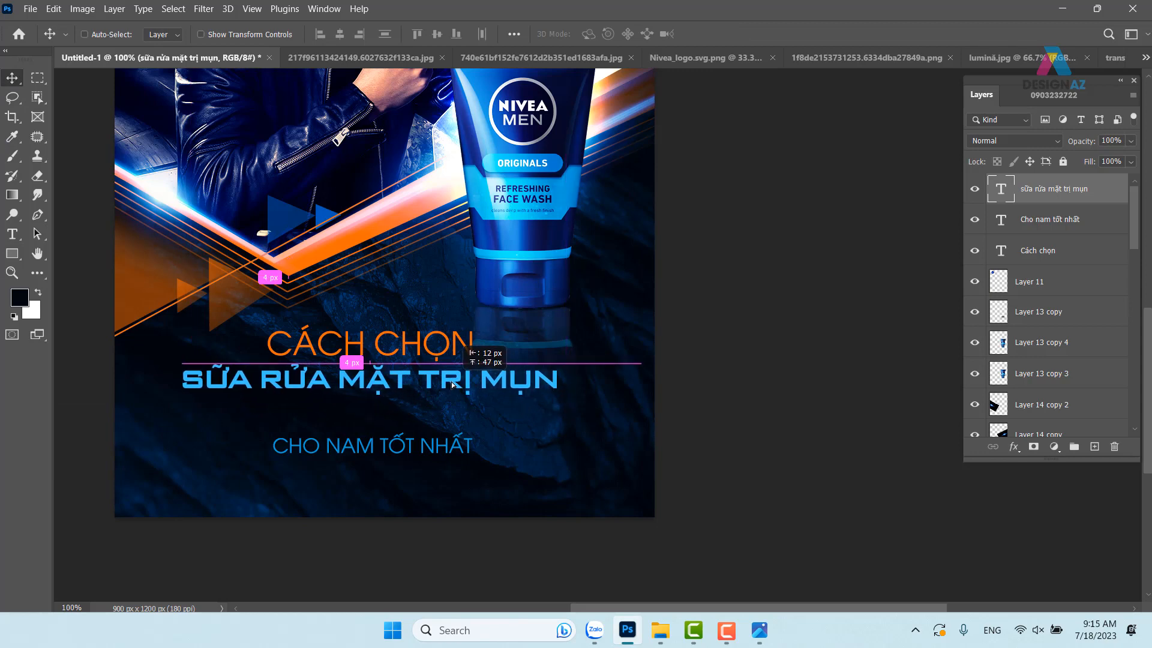
{"action": "left_click_drag", "start_coordinate": [453, 384], "coordinate": [453, 385]}
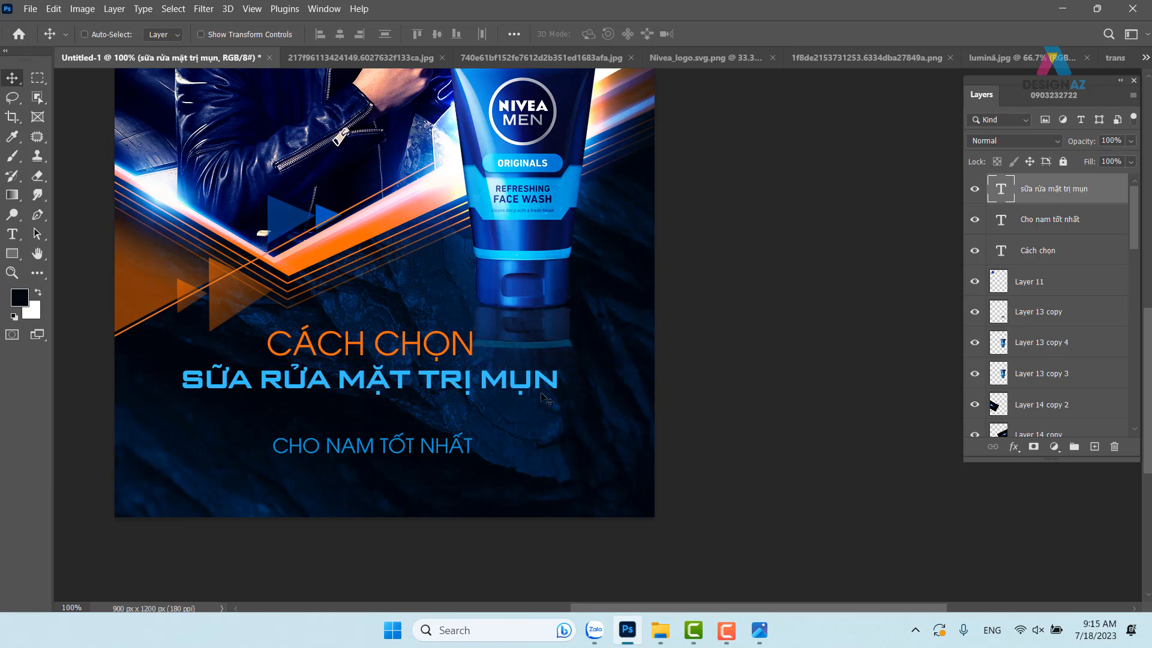
Step: Apply Faux Bold to the SỮA RỬA MẶT TRỊ MỤN text
{"action": "key", "text": "t"}
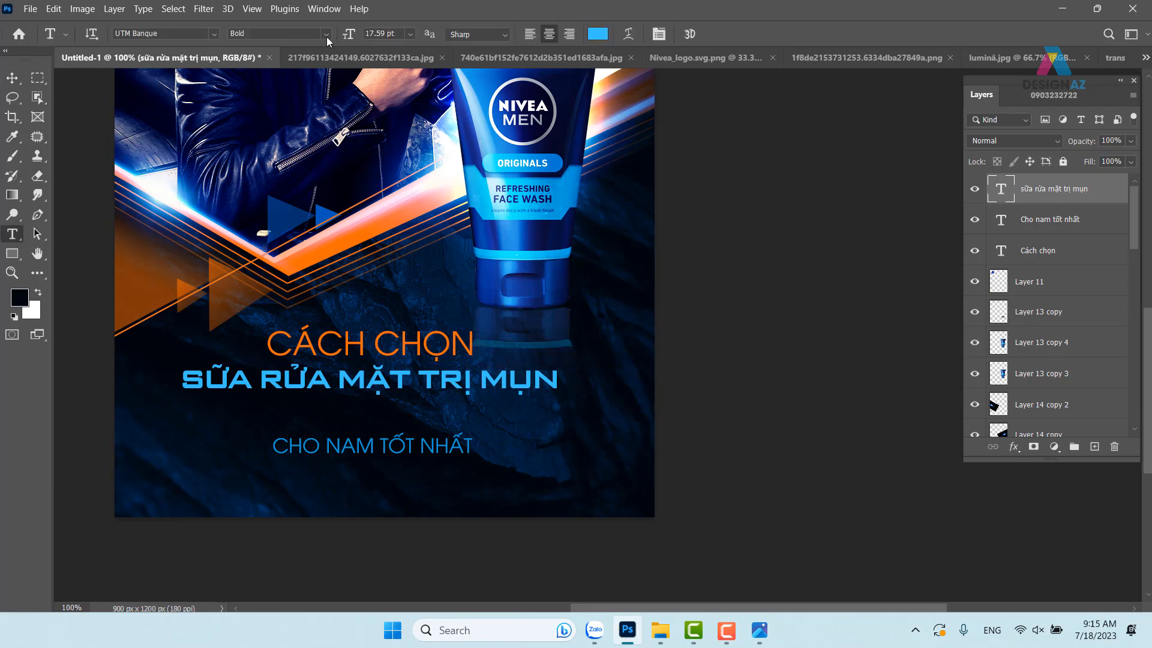
{"action": "left_click", "coordinate": [659, 34]}
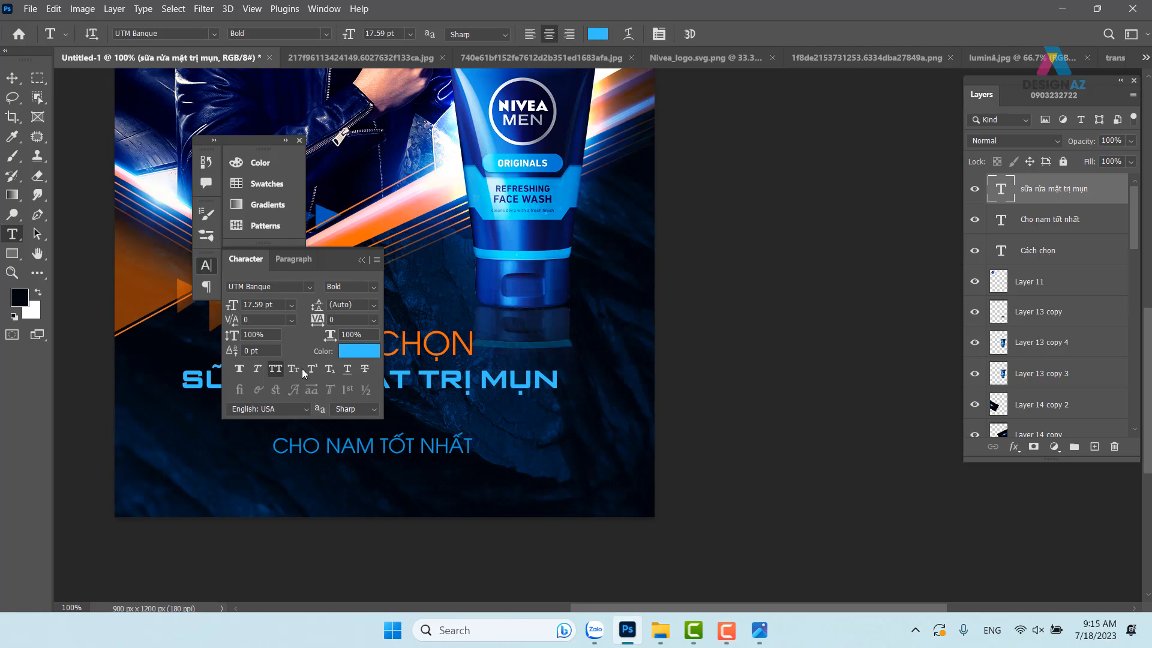
{"action": "left_click", "coordinate": [239, 368]}
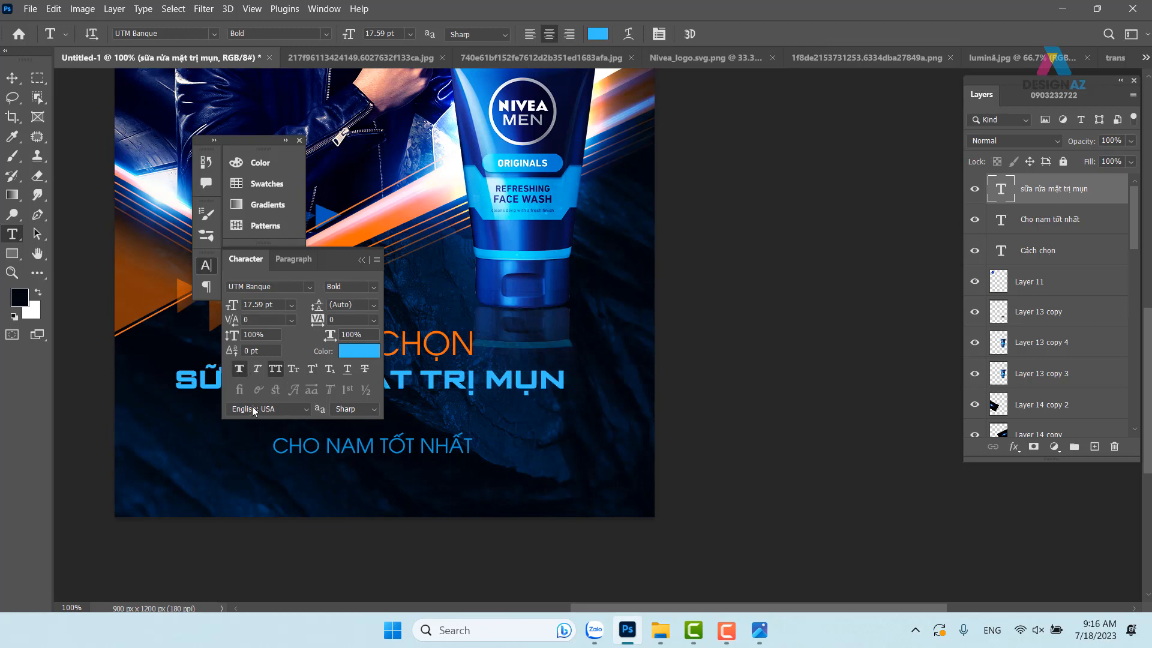
{"action": "left_click", "coordinate": [362, 259]}
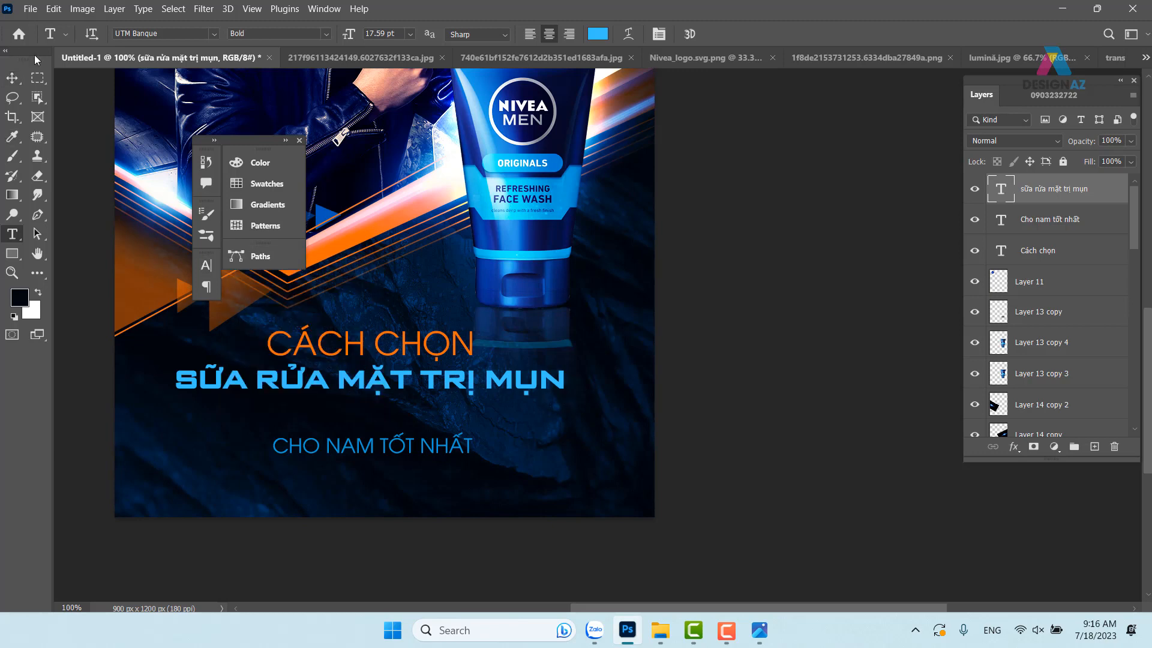
{"action": "left_click", "coordinate": [12, 77]}
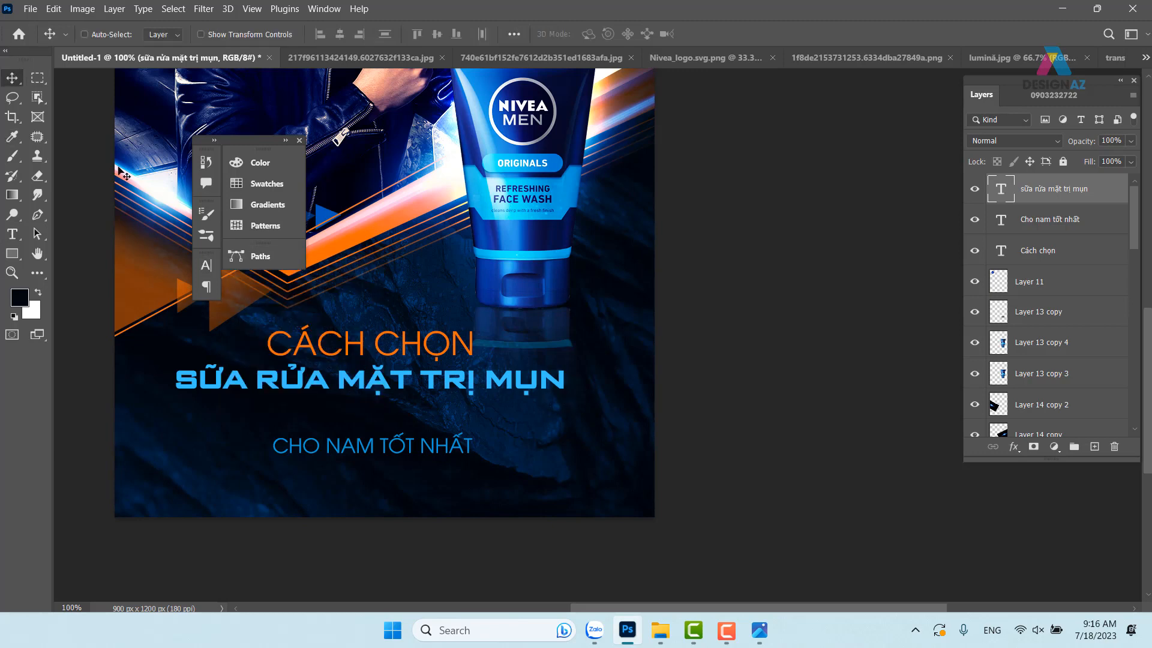
Step: Break the SỮA RỬA MẶT TRỊ MỤN text before TRỊ MỤN and enlarge TRỊ MỤN to 26.74 pt
{"action": "double_click", "coordinate": [426, 396]}
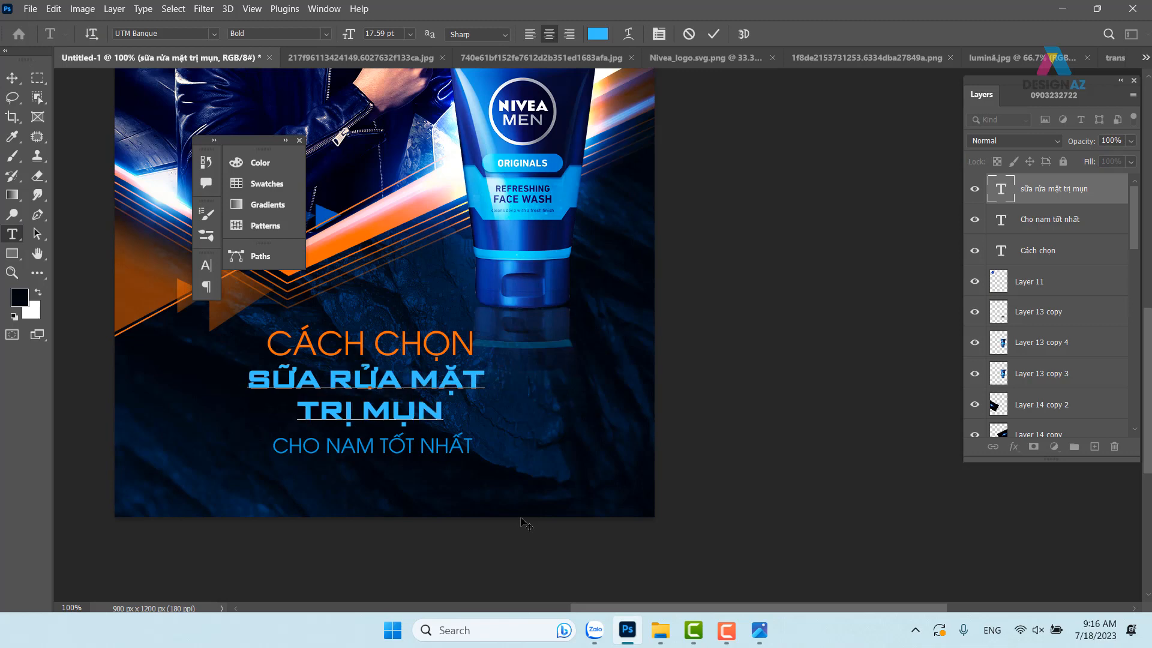
{"action": "left_click_drag", "start_coordinate": [295, 404], "coordinate": [462, 407]}
{"action": "key", "text": "ctrl"}
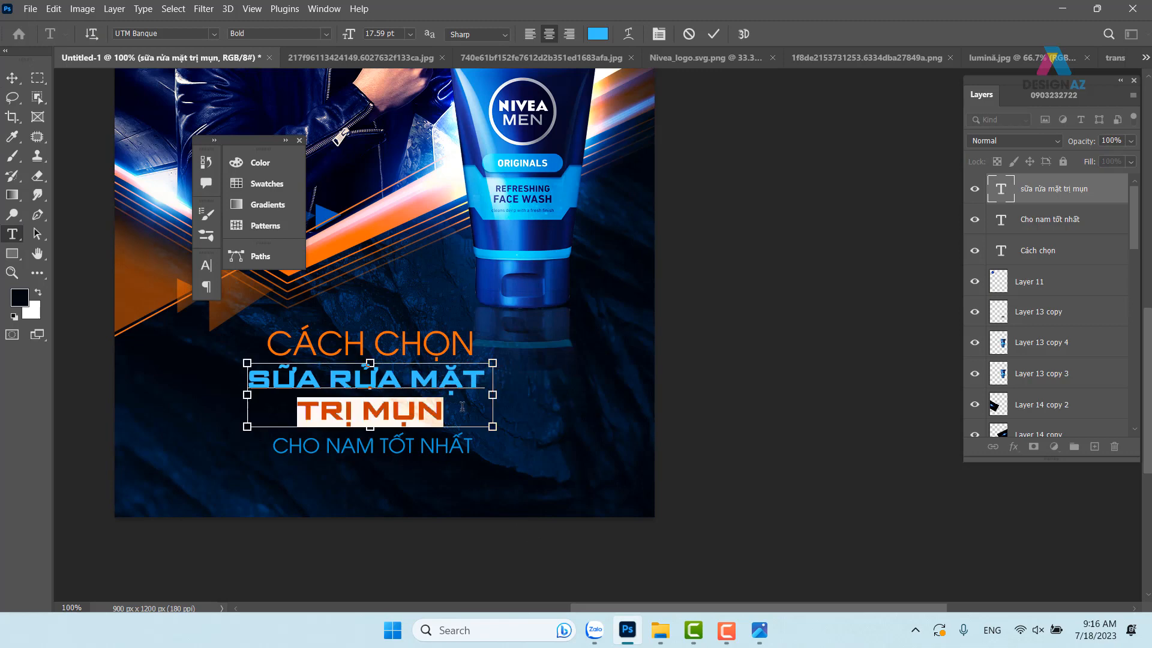
{"action": "key", "text": "ctrl+shift+period"}
{"action": "key", "text": "ctrl+shift+period"}
{"action": "key", "text": "ctrl+shift+period"}
{"action": "key", "text": "ctrl+shift+period"}
{"action": "key", "text": "ctrl+shift+period"}
{"action": "key", "text": "ctrl+shift+period"}
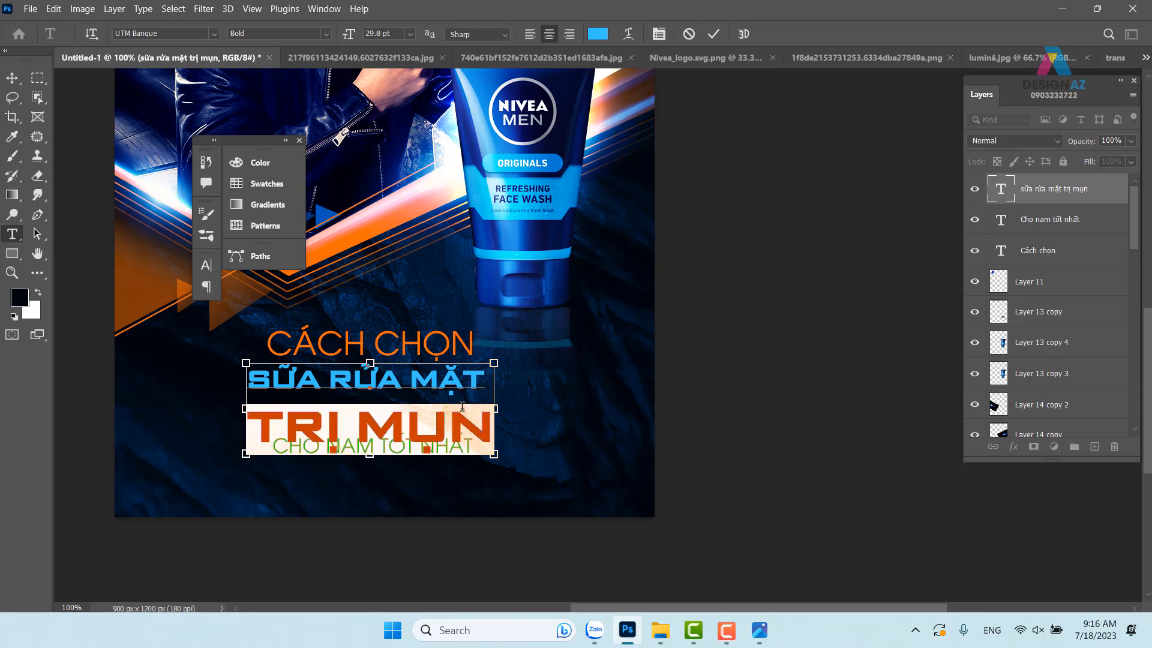
{"action": "key", "text": "ctrl+shift+comma"}
{"action": "key", "text": "ctrl+shift+comma"}
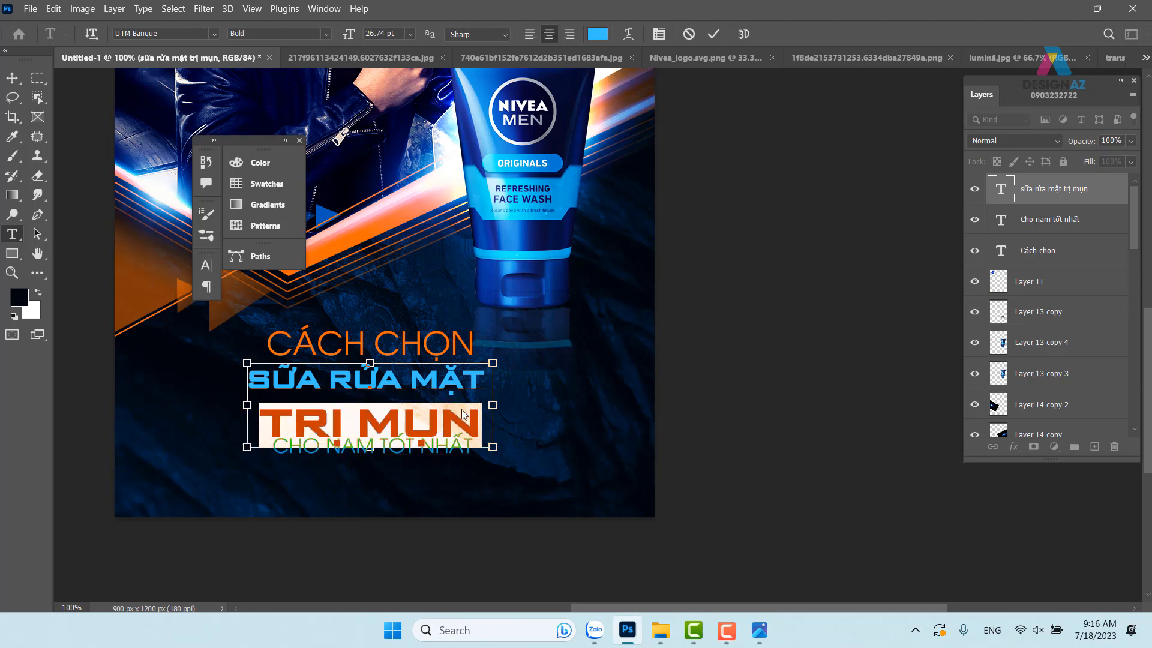
{"action": "left_click", "coordinate": [12, 78]}
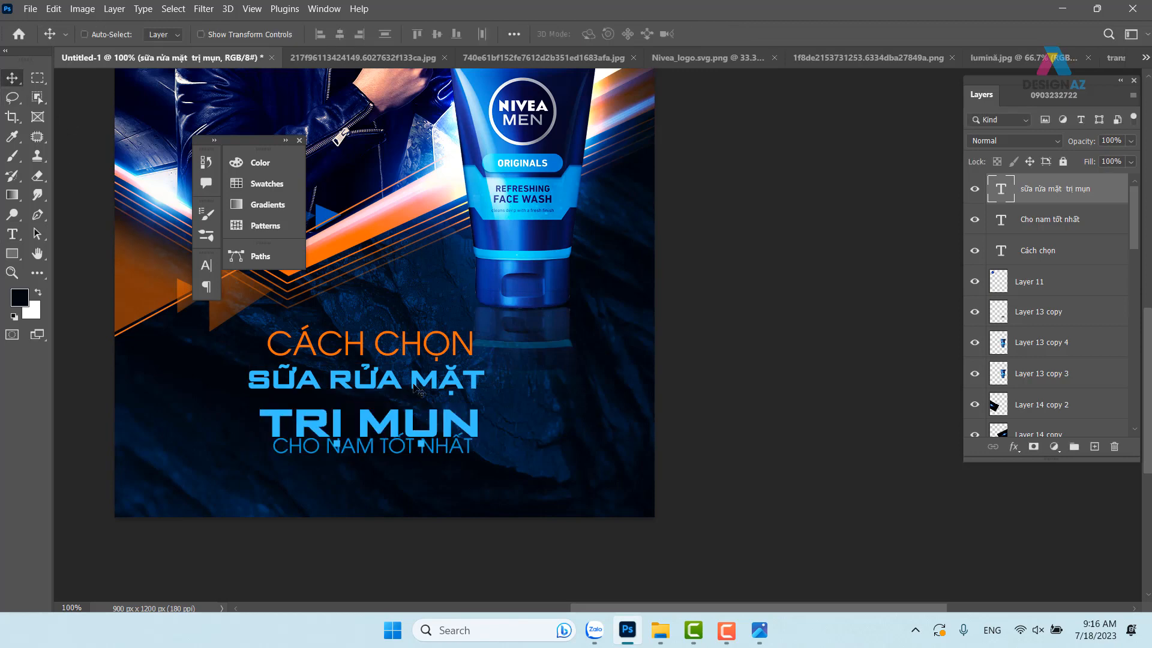
Step: Shift the two-line text slightly left and redo the line break before TRỊ MỤN without the extra space
{"action": "left_click_drag", "start_coordinate": [414, 388], "coordinate": [541, 386]}
{"action": "left_click_drag", "start_coordinate": [538, 444], "coordinate": [361, 419]}
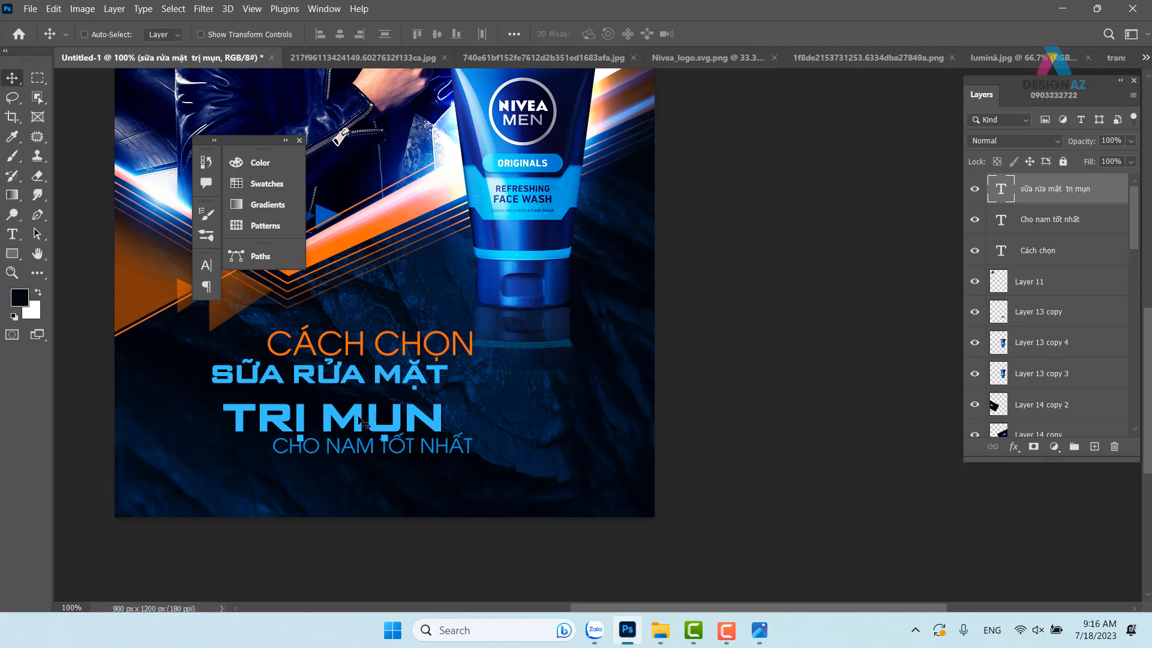
{"action": "key", "text": "t"}
{"action": "left_click", "coordinate": [225, 419]}
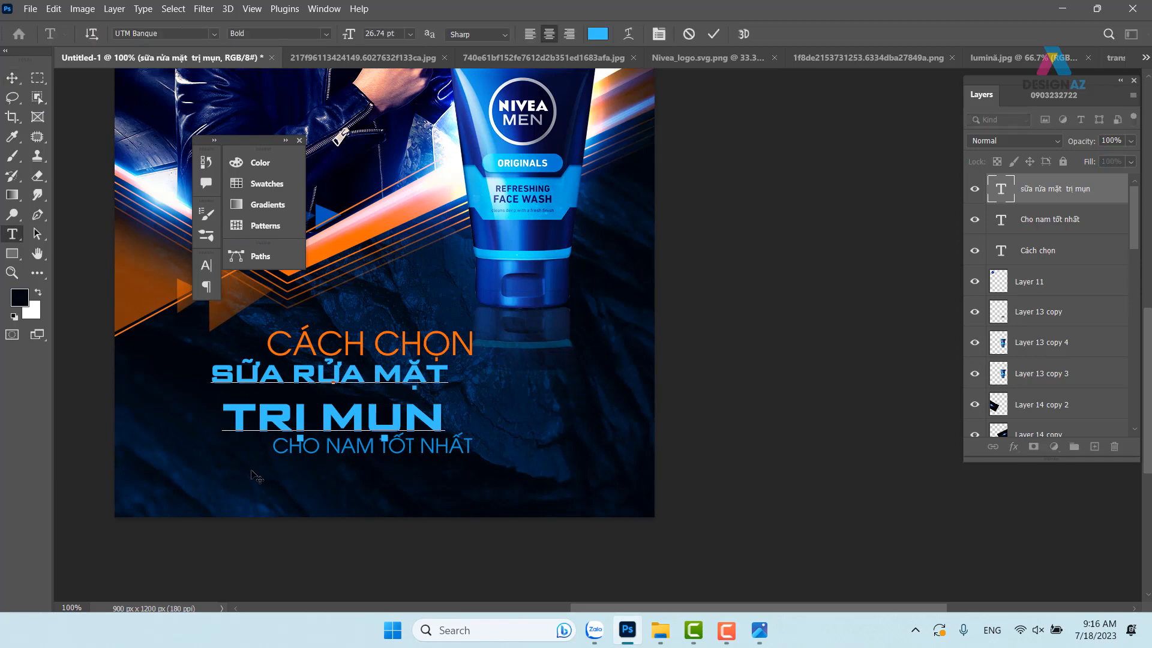
{"action": "key", "text": "BackSpace"}
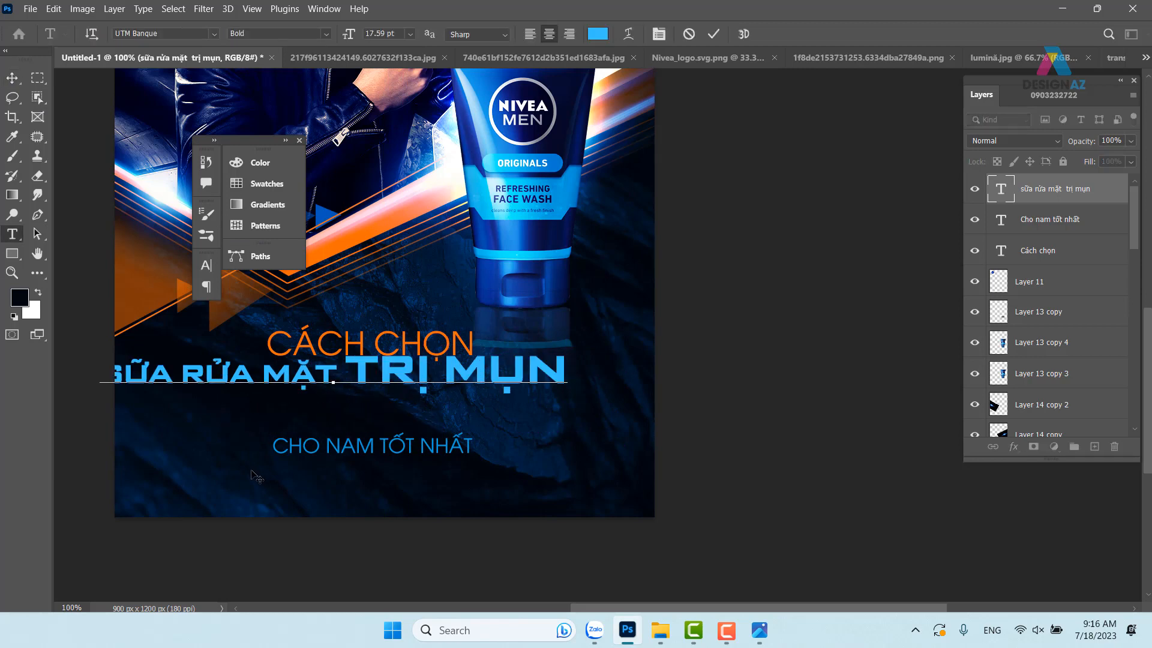
{"action": "key", "text": "Return"}
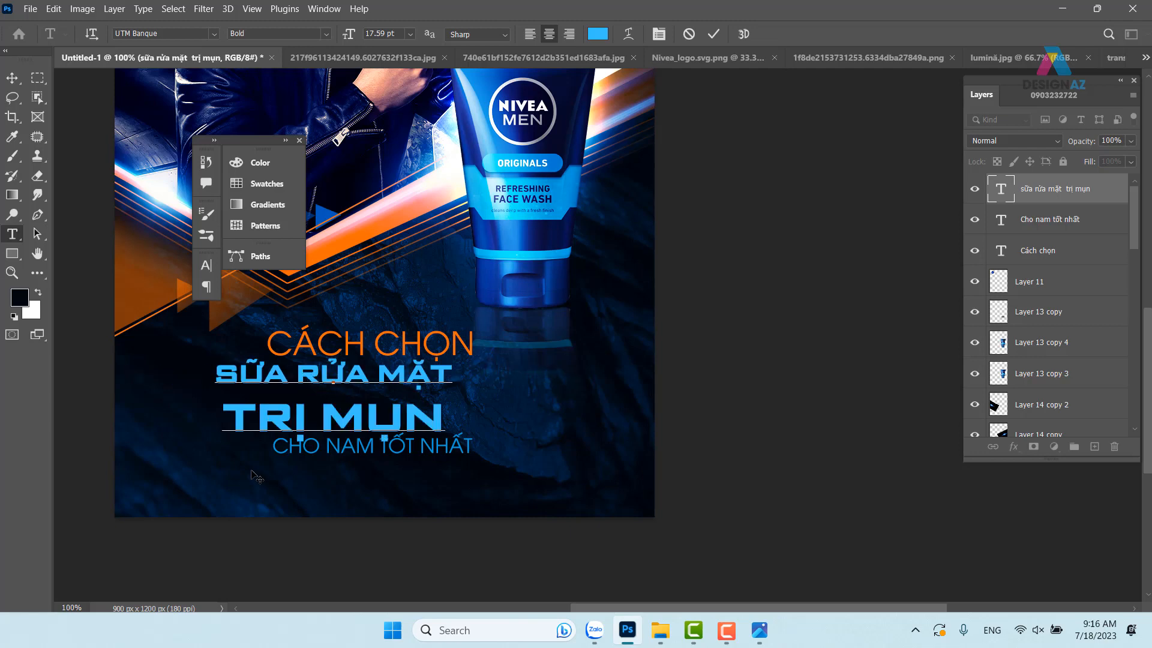
Step: Increase the size of TRỊ MỤN to 29.8 pt
{"action": "left_click_drag", "start_coordinate": [223, 412], "coordinate": [462, 410]}
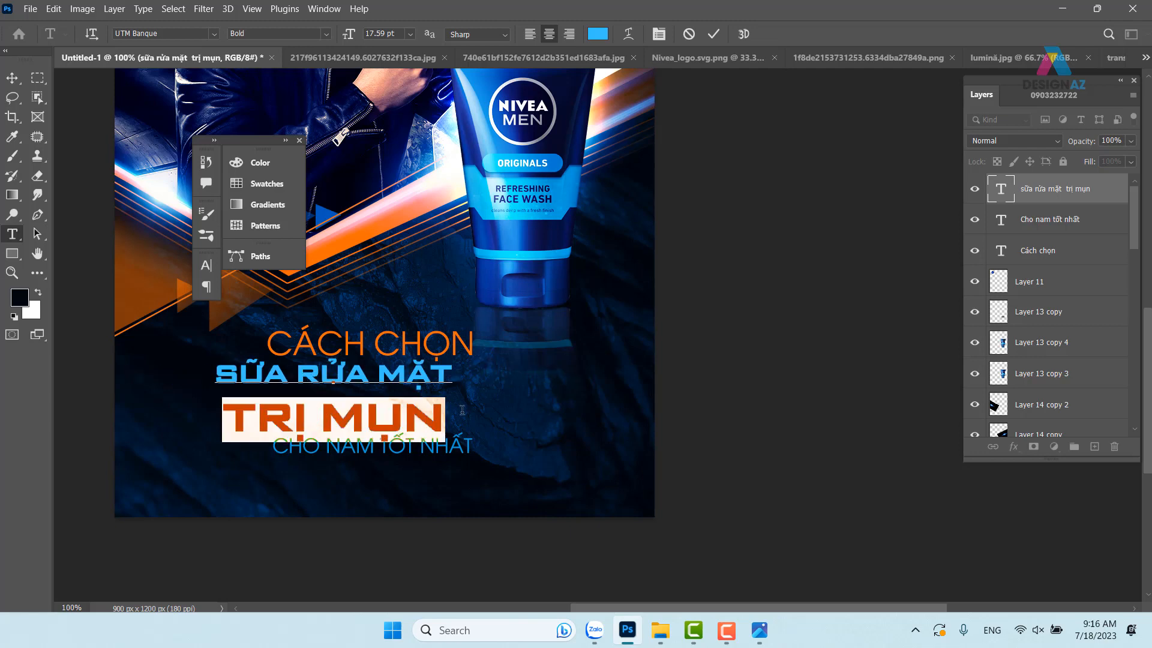
{"action": "key", "text": "ctrl+shift+period"}
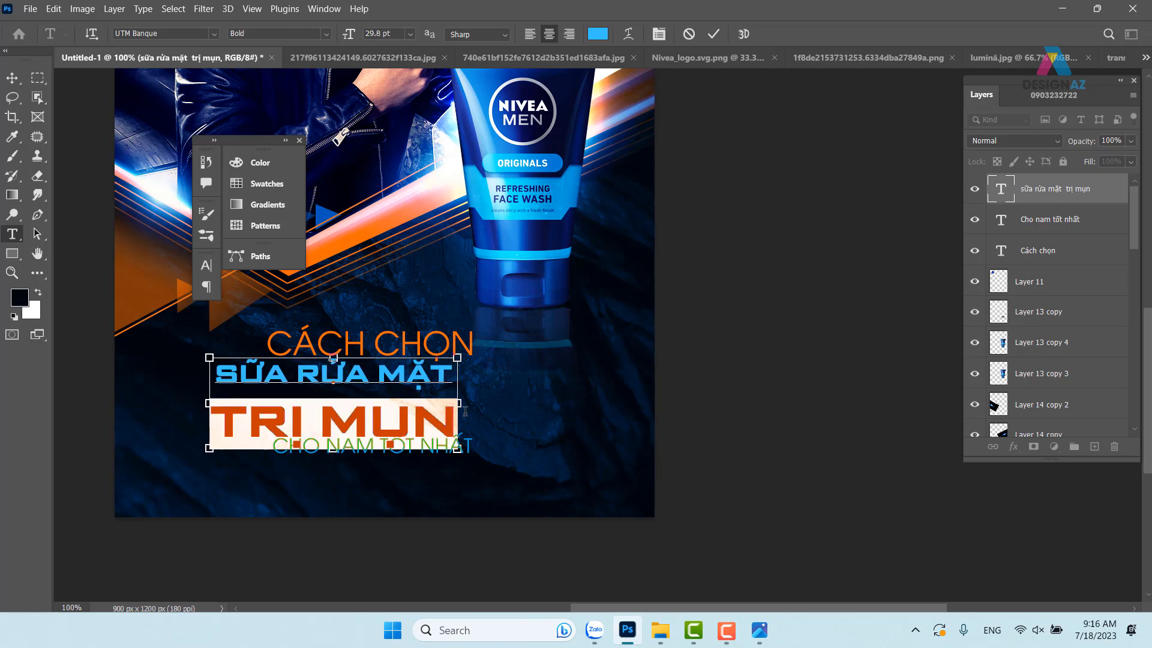
{"action": "left_click", "coordinate": [12, 78]}
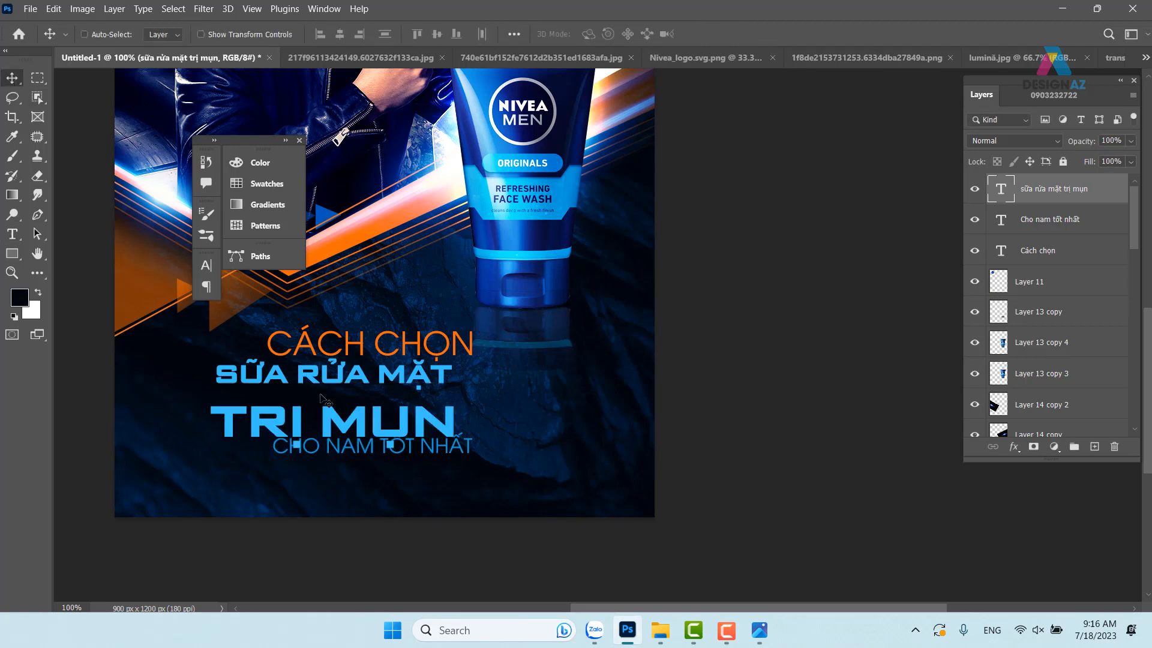
Step: Tighten the leading so TRỊ MỤN sits close beneath SỮA RỬA MẶT, and center the block under CÁCH CHỌN
{"action": "left_click_drag", "start_coordinate": [339, 399], "coordinate": [467, 395]}
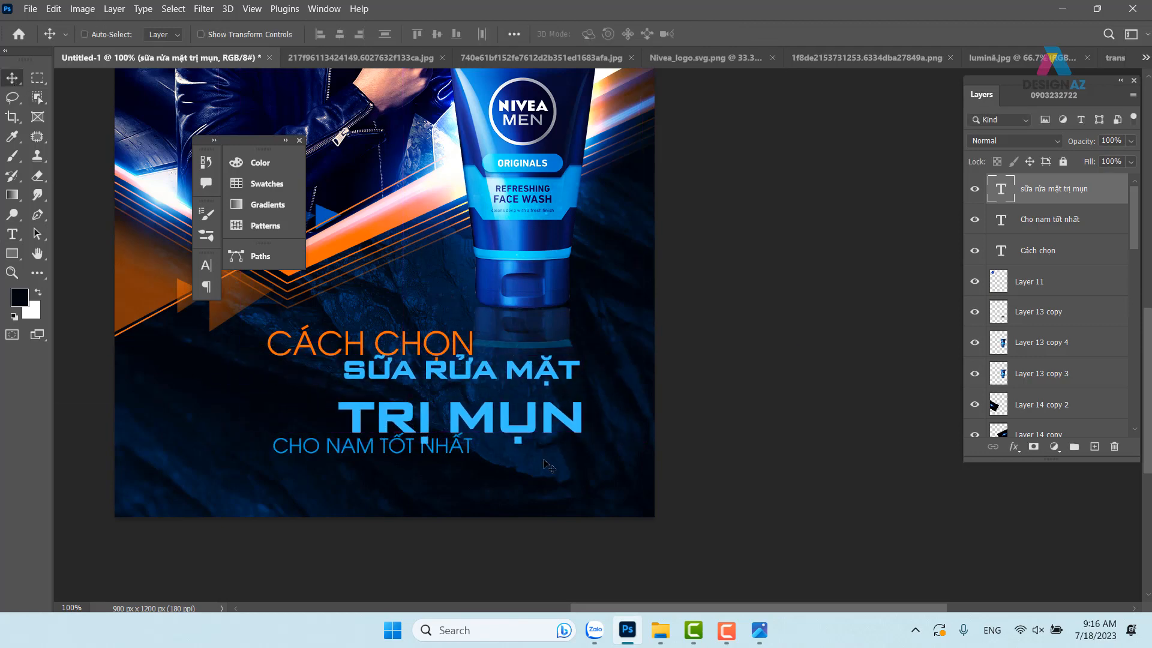
{"action": "key", "text": "t"}
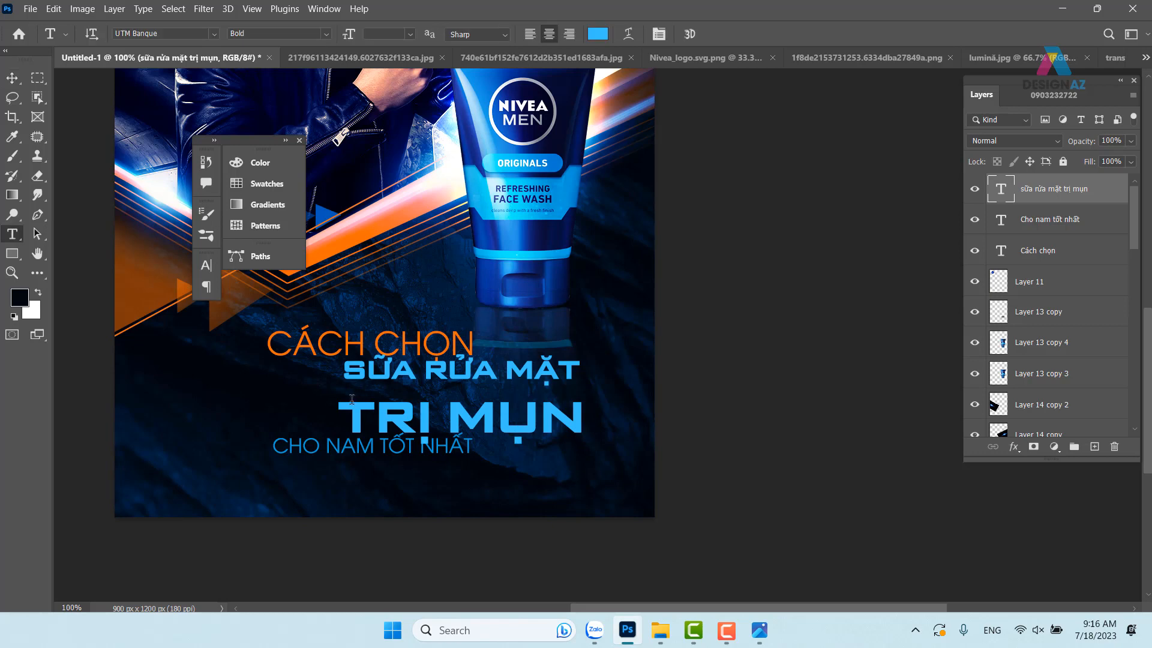
{"action": "left_click_drag", "start_coordinate": [343, 403], "coordinate": [581, 404]}
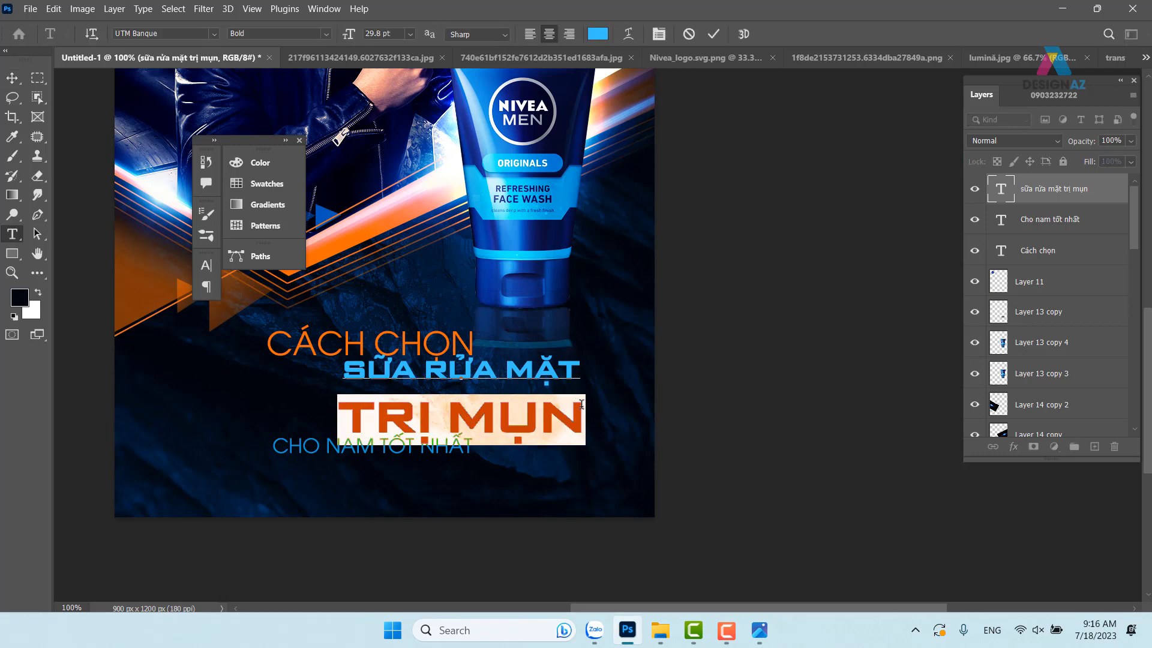
{"action": "key", "text": "alt+Up"}
{"action": "key", "text": "alt+Down"}
{"action": "key", "text": "alt+Down"}
{"action": "key", "text": "alt+Down"}
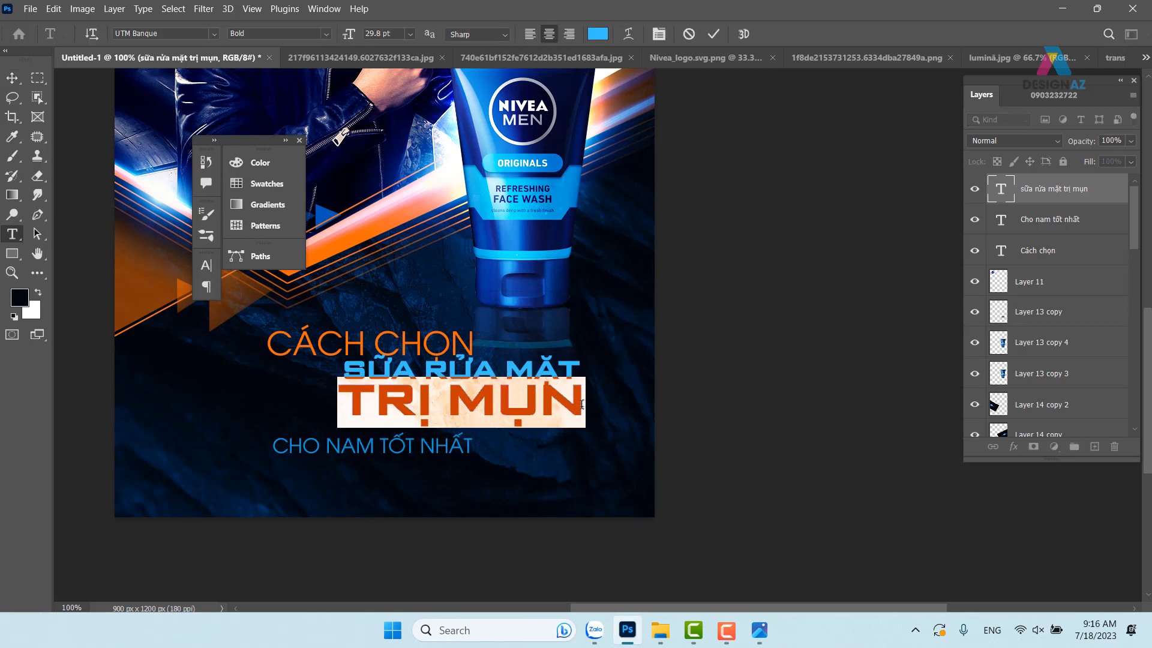
{"action": "key", "text": "alt+Up"}
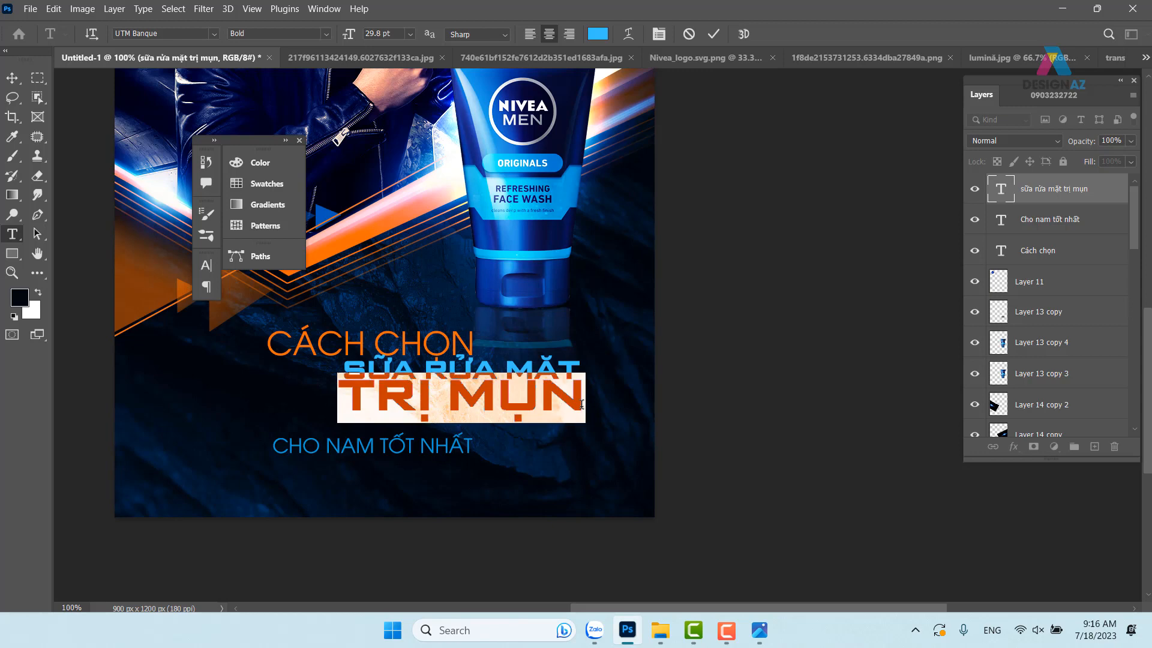
{"action": "key", "text": "alt+Down"}
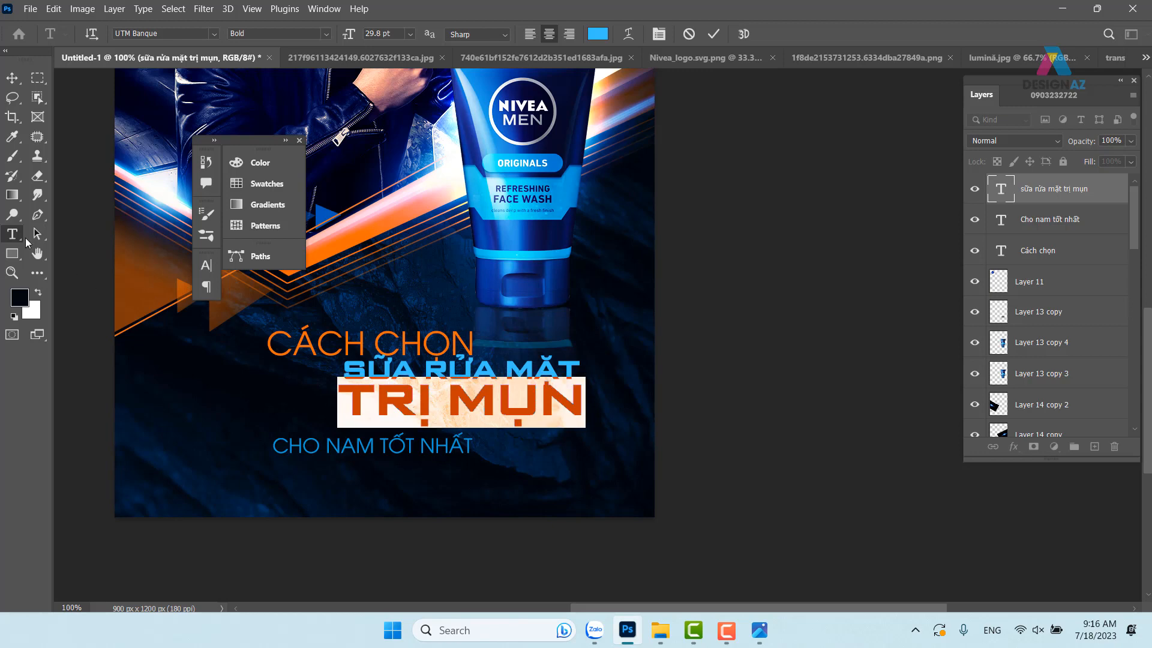
{"action": "left_click", "coordinate": [12, 78]}
{"action": "left_click_drag", "start_coordinate": [528, 400], "coordinate": [443, 403]}
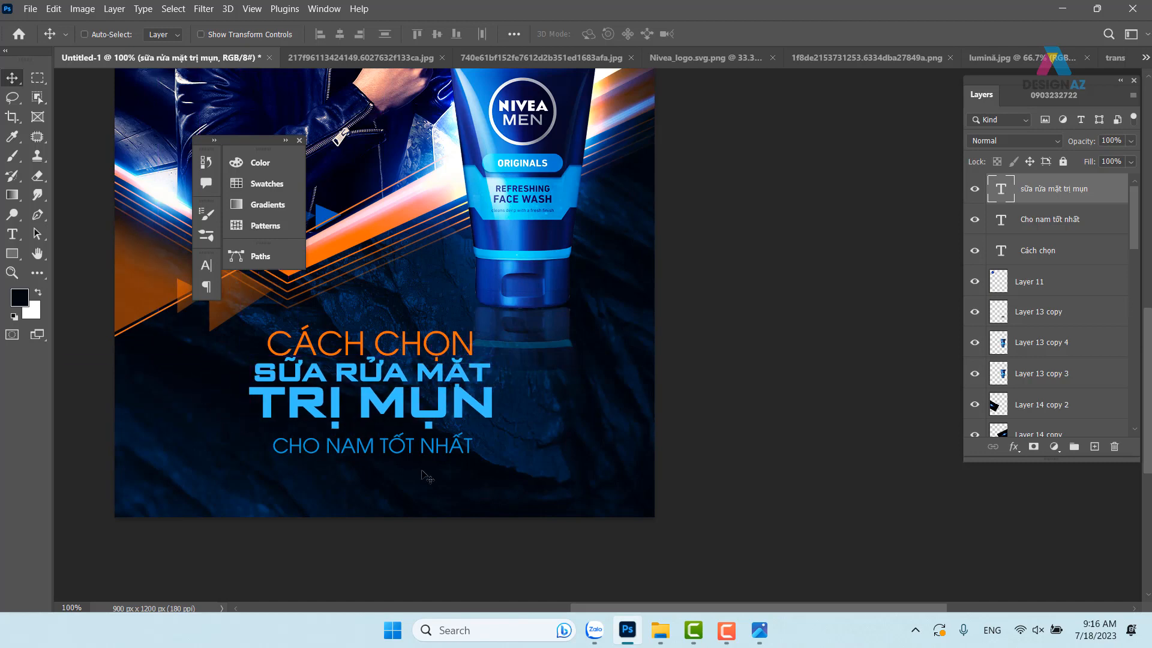
Step: Narrow the gap between TRỊ and MỤN with kerning until the line matches the width of SỮA RỬA MẶT
{"action": "key", "text": "t"}
{"action": "left_click", "coordinate": [359, 402]}
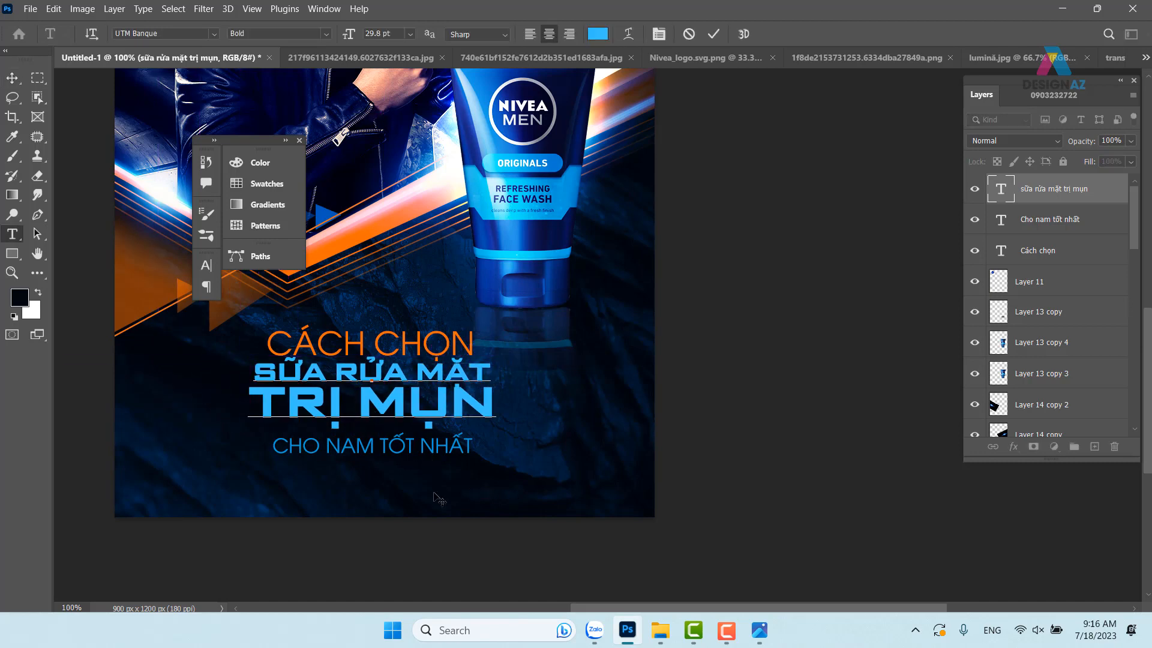
{"action": "key", "text": "alt+Left"}
{"action": "key", "text": "alt+Left"}
{"action": "key", "text": "alt+Left"}
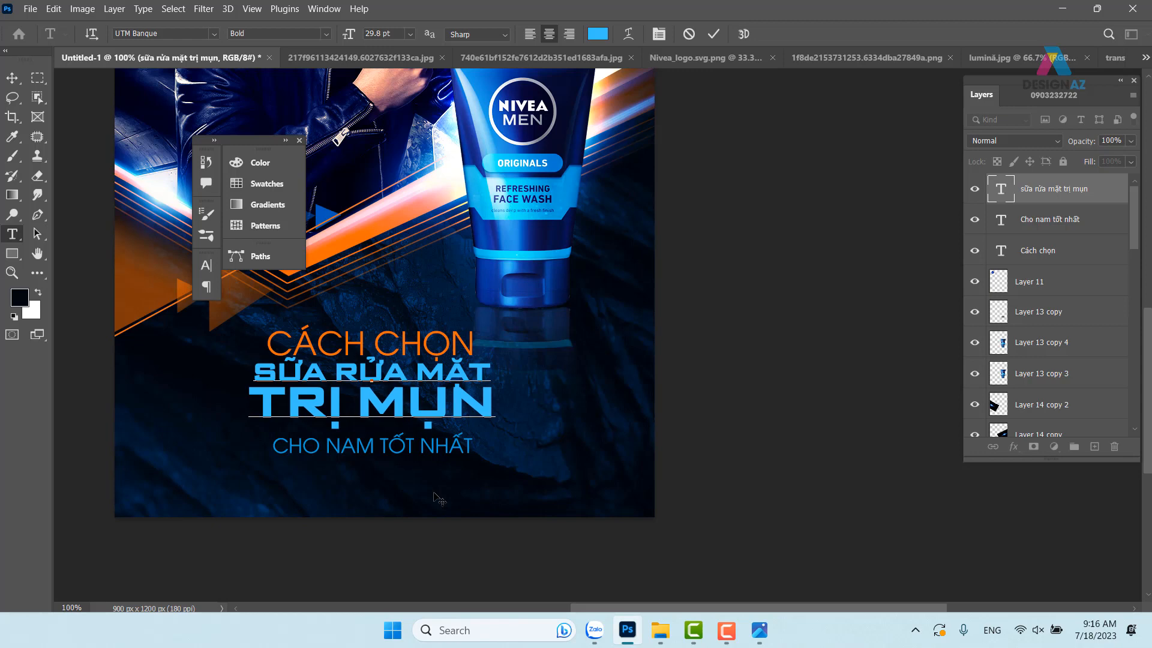
{"action": "key", "text": "alt+Left"}
{"action": "key", "text": "alt+Left"}
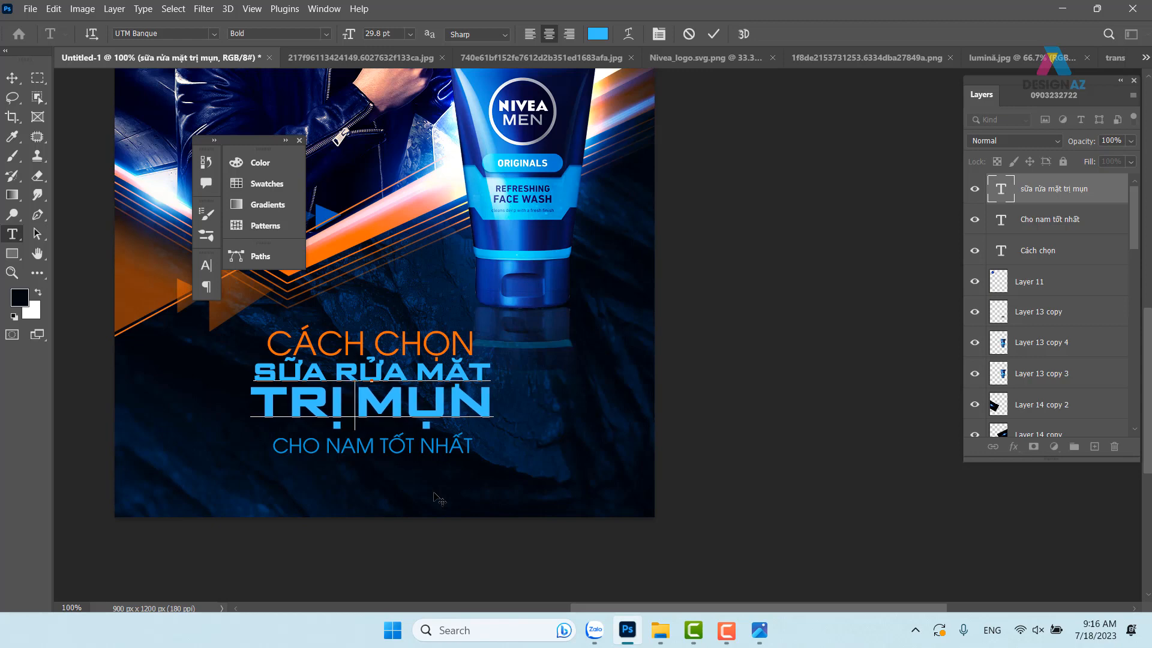
{"action": "key", "text": "alt+Left"}
{"action": "key", "text": "alt+Left"}
{"action": "key", "text": "alt+Left"}
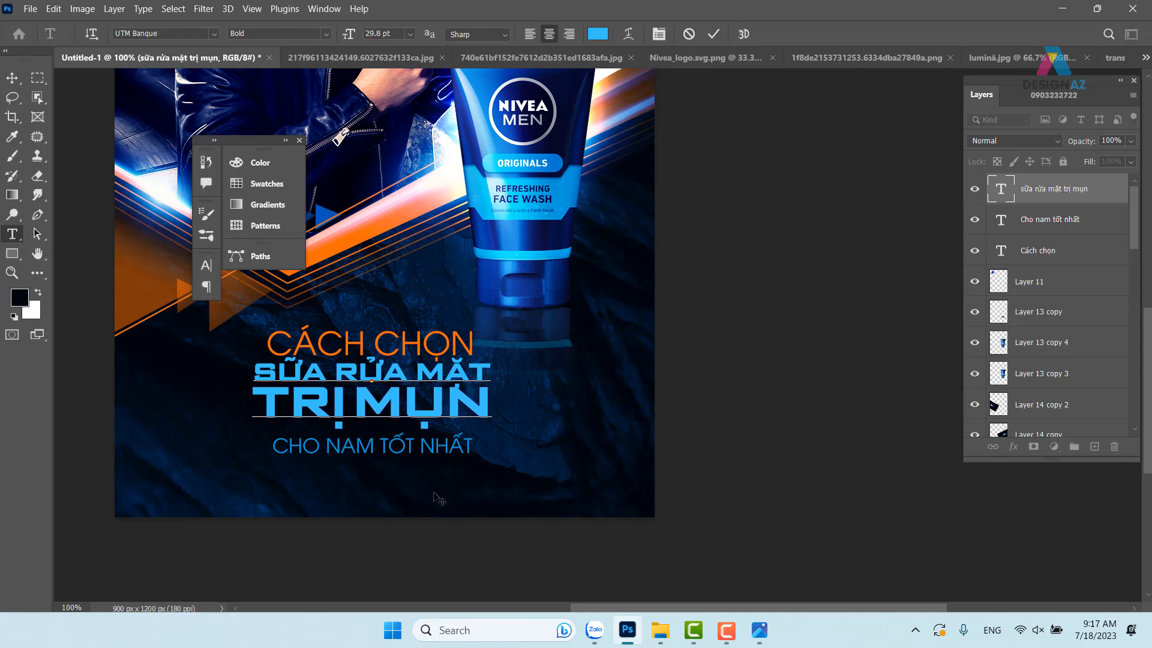
{"action": "key", "text": "alt+Left"}
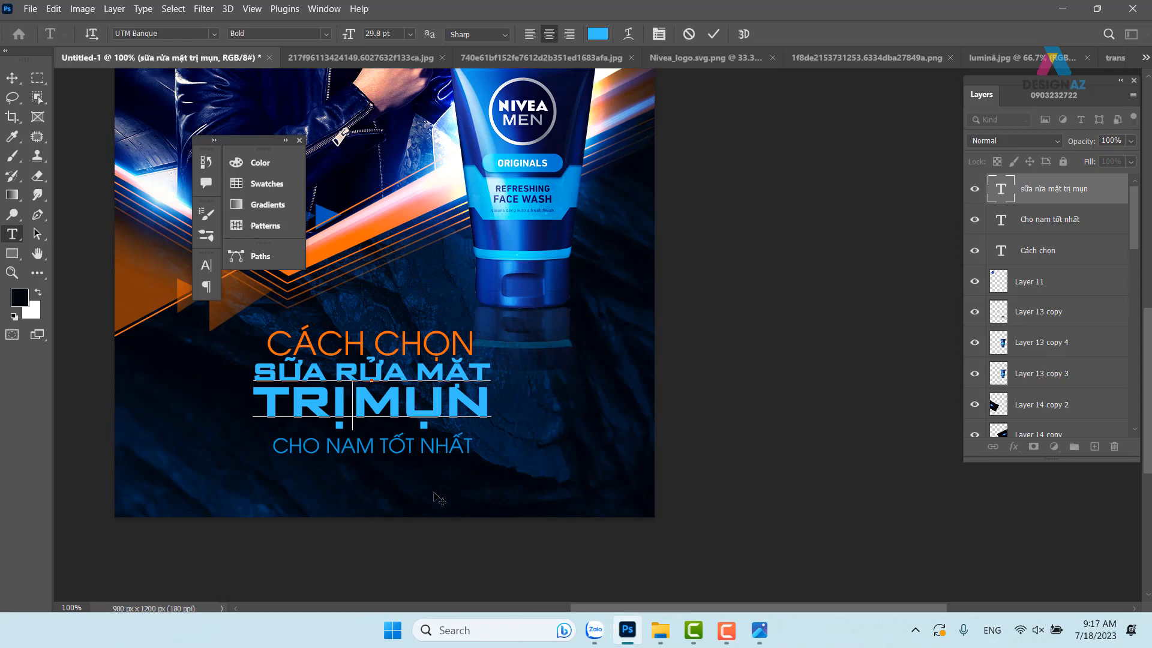
{"action": "left_click", "coordinate": [12, 78]}
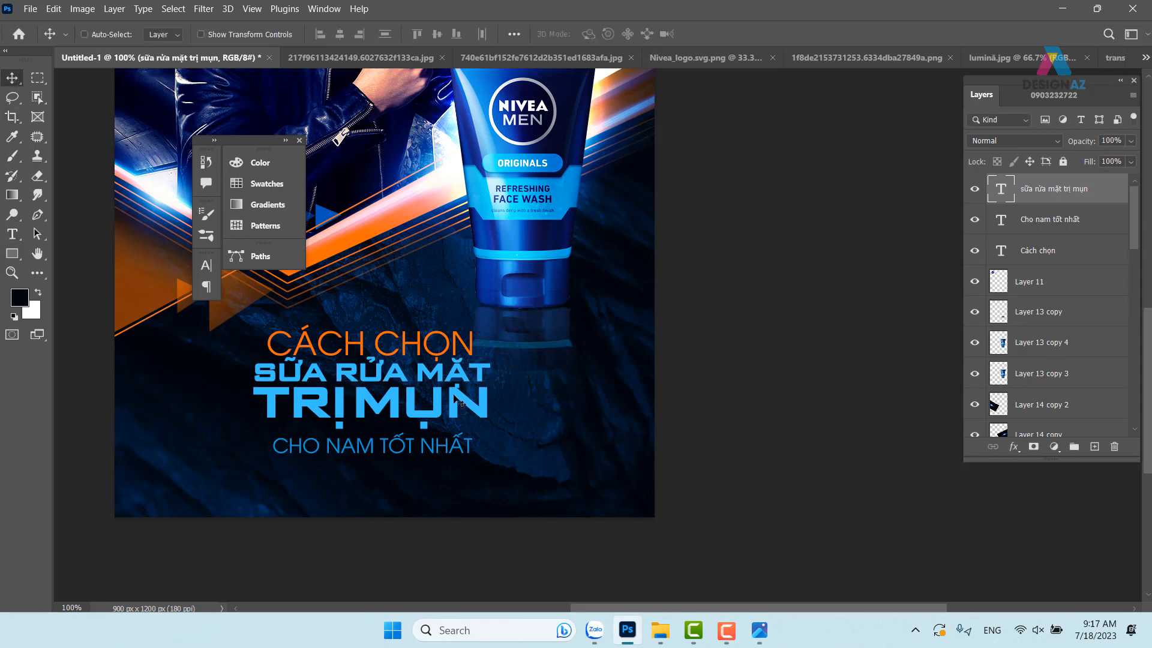
Step: Lower the SỮA RỬA MẶT TRỊ MỤN block slightly and scale it up proportionally, wider than the CÁCH CHỌN line
{"action": "left_click_drag", "start_coordinate": [442, 412], "coordinate": [393, 403]}
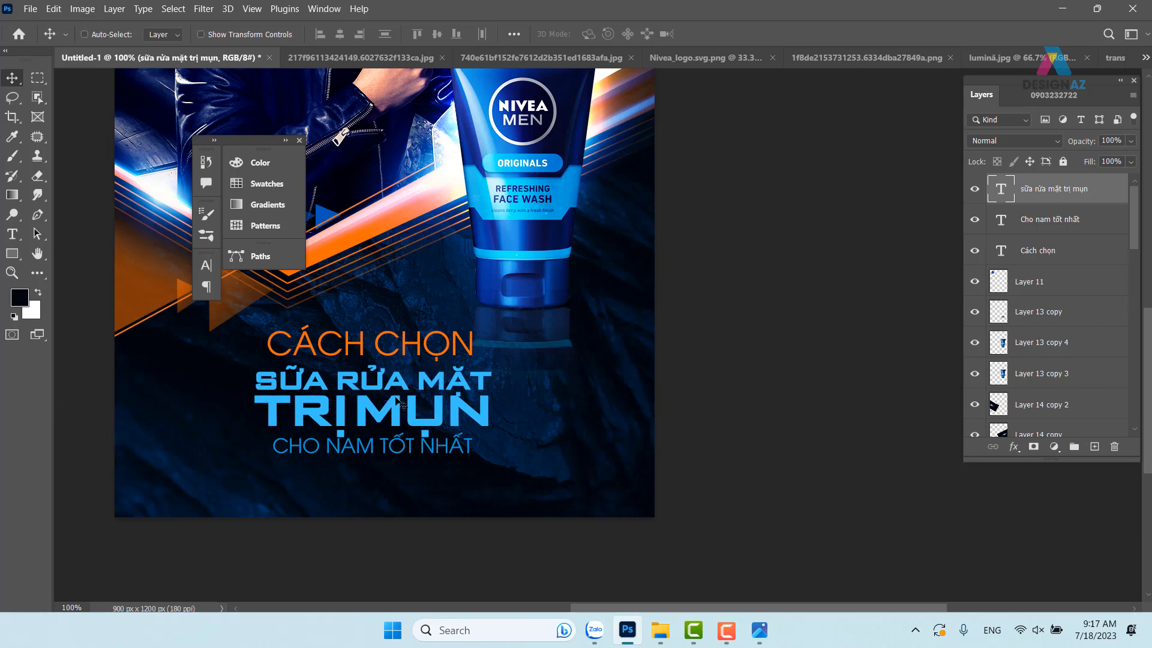
{"action": "key", "text": "ctrl+t"}
{"action": "left_click_drag", "start_coordinate": [492, 364], "coordinate": [543, 349]}
{"action": "left_click_drag", "start_coordinate": [466, 393], "coordinate": [441, 408]}
{"action": "key", "text": "Return"}
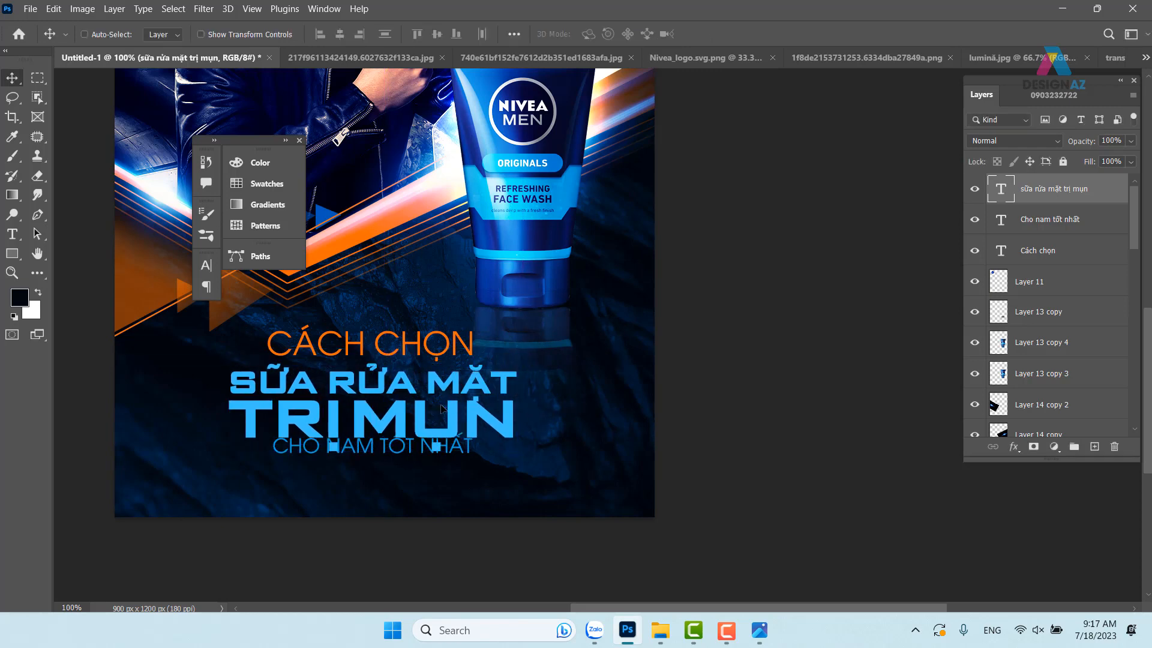
Step: Move CHO NAM TỐT NHẤT down clear of TRỊ MỤN and center it beneath the enlarged text
{"action": "right_click", "coordinate": [444, 456]}
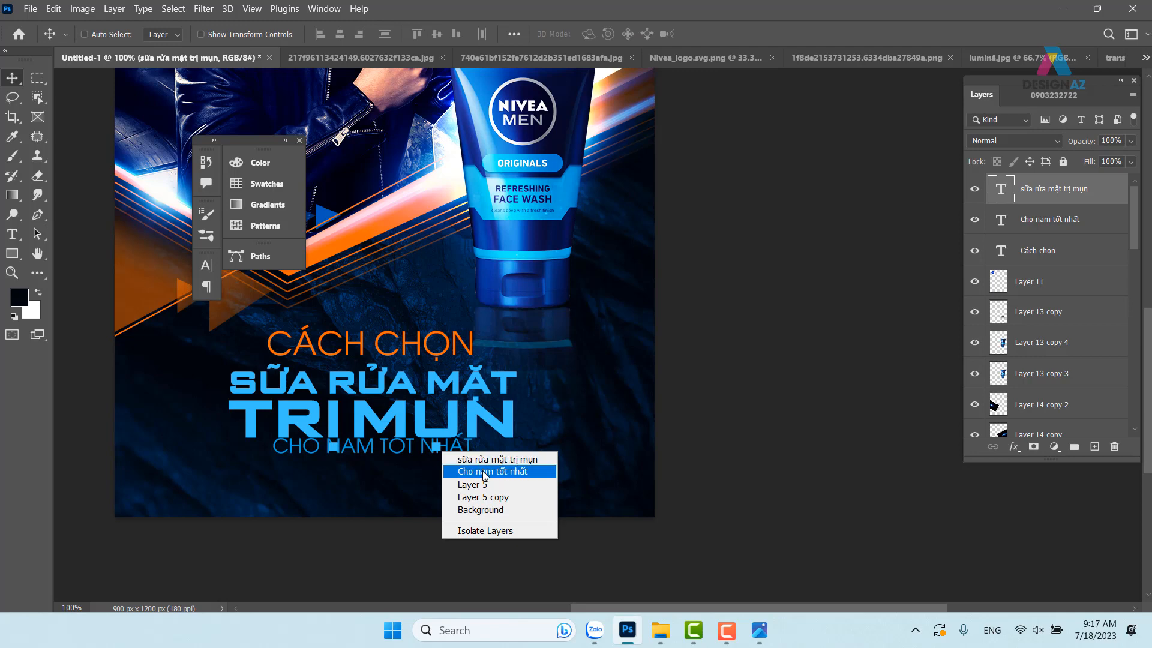
{"action": "left_click", "coordinate": [484, 472]}
{"action": "left_click_drag", "start_coordinate": [420, 479], "coordinate": [415, 480]}
{"action": "left_click_drag", "start_coordinate": [556, 489], "coordinate": [591, 491]}
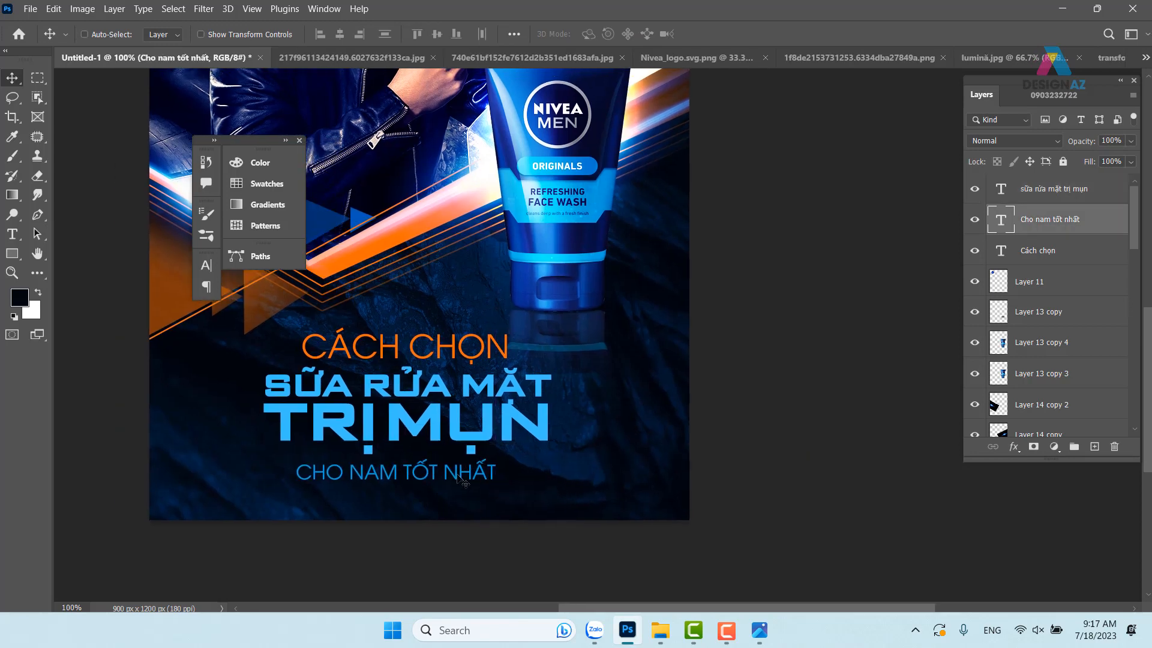
{"action": "left_click_drag", "start_coordinate": [457, 470], "coordinate": [466, 471]}
Step: Scale the SỮA RỬA MẶT TRỊ MỤN block up proportionally and nudge it down slightly below CÁCH CHỌN
{"action": "right_click", "coordinate": [488, 423]}
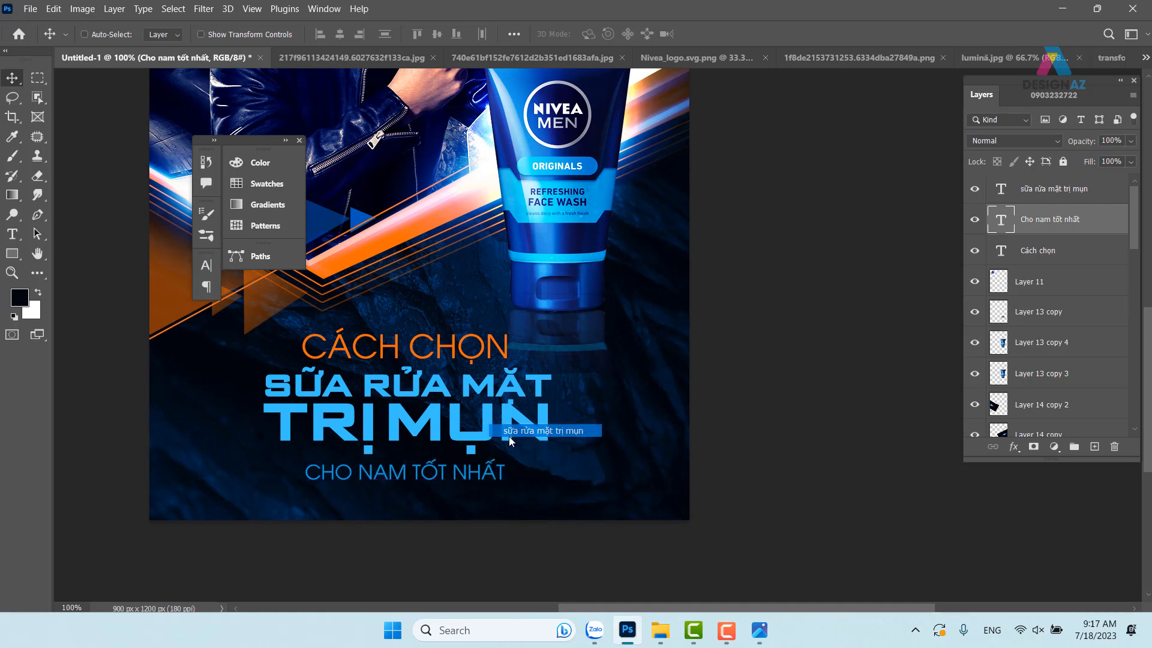
{"action": "left_click", "coordinate": [509, 430]}
{"action": "key", "text": "ctrl+t"}
{"action": "left_click_drag", "start_coordinate": [553, 459], "coordinate": [576, 468]}
{"action": "key", "text": "Return"}
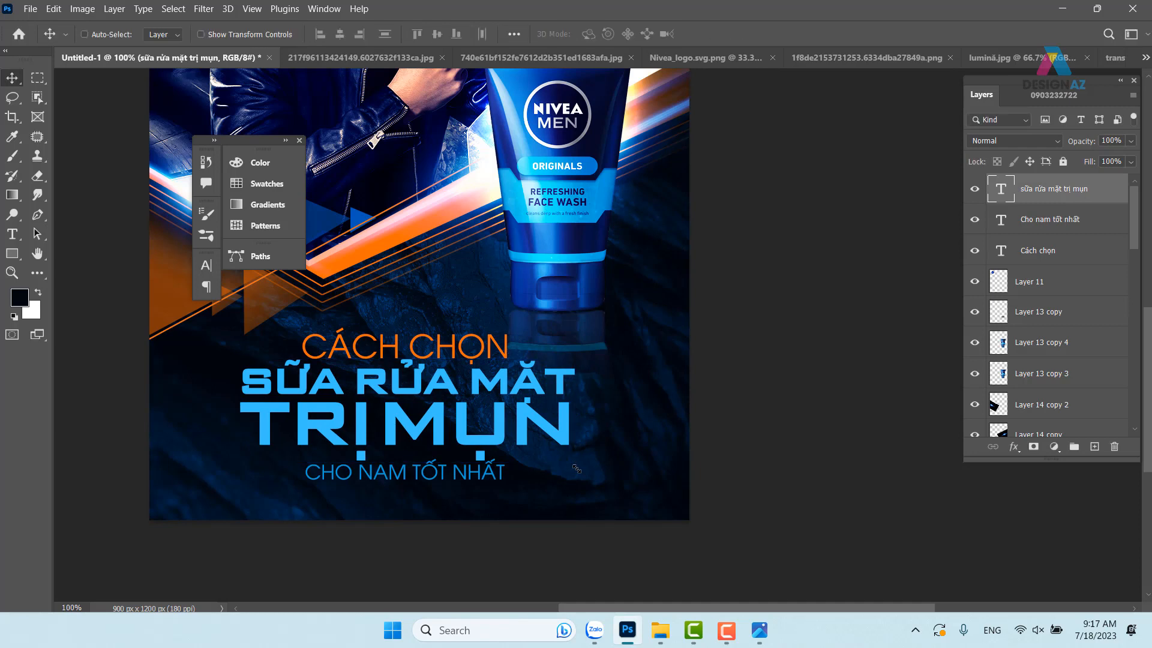
{"action": "key", "text": "Down"}
{"action": "key", "text": "Down"}
{"action": "key", "text": "shift+Down"}
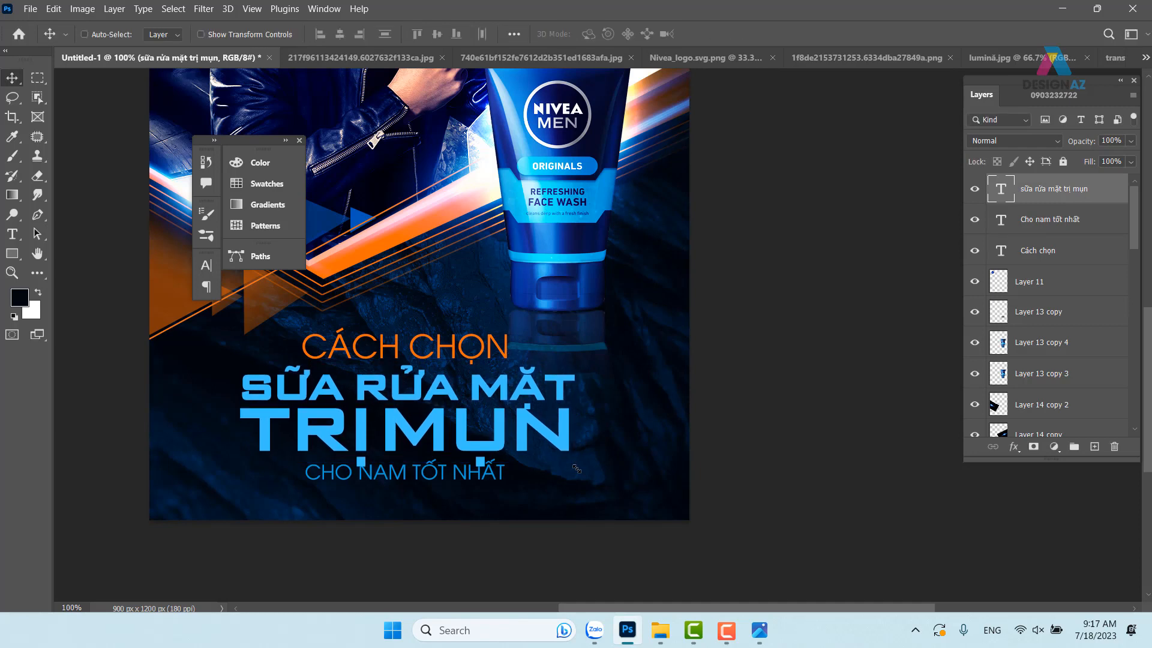
Step: Scale CHO NAM TỐT NHẤT down to about 81% and right-align it beneath TRỊ MỤN, clear of the dots
{"action": "right_click", "coordinate": [435, 474]}
{"action": "left_click", "coordinate": [472, 483]}
{"action": "key", "text": "ctrl+t"}
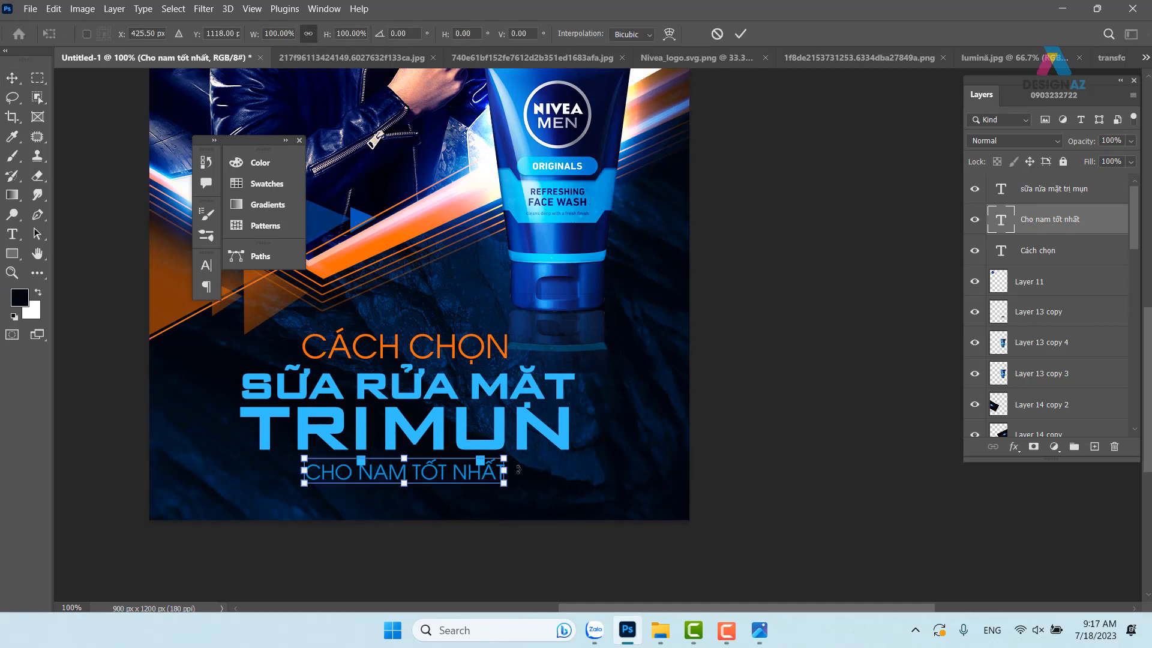
{"action": "left_click_drag", "start_coordinate": [502, 458], "coordinate": [466, 464]}
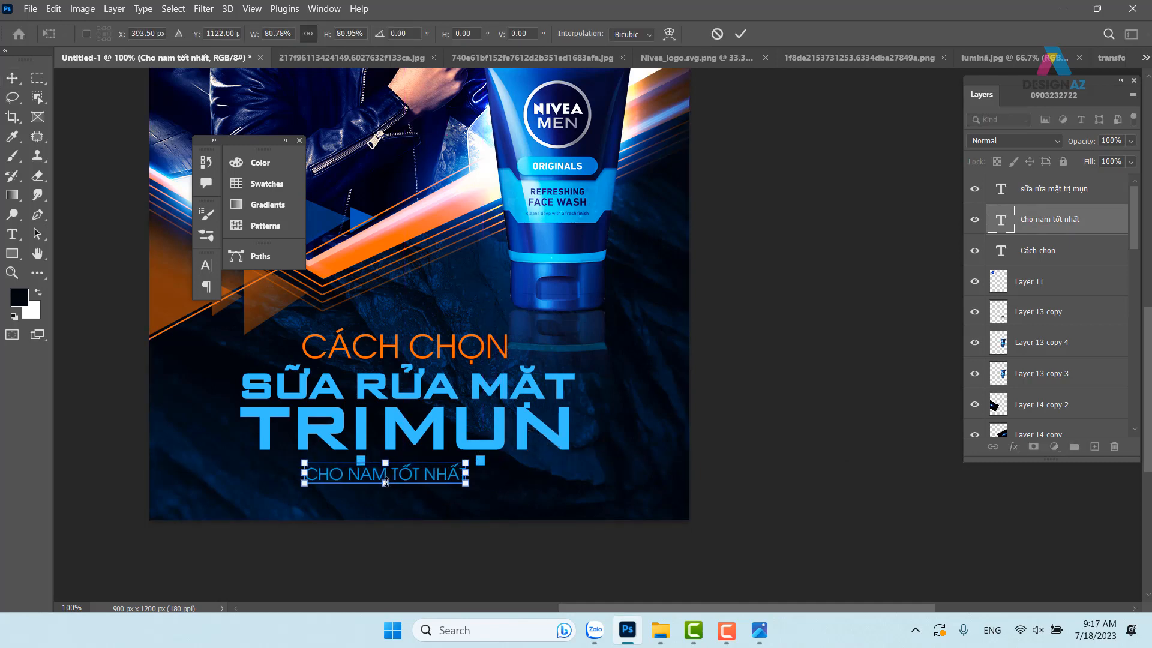
{"action": "left_click_drag", "start_coordinate": [386, 482], "coordinate": [537, 480]}
{"action": "key", "text": "ctrl+z"}
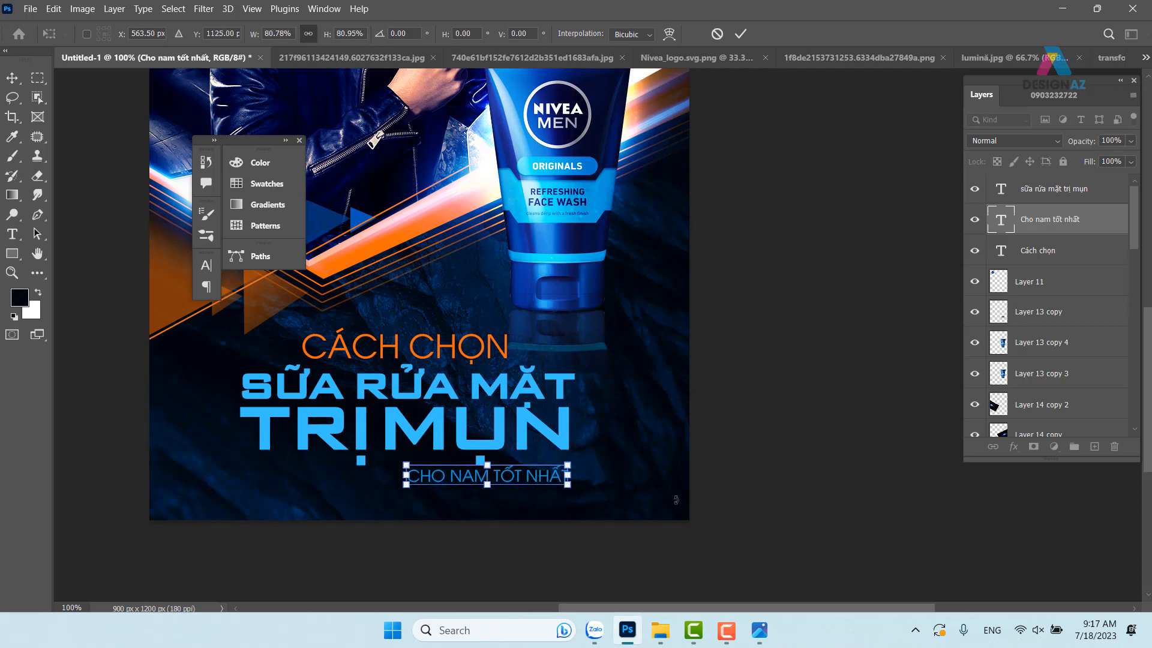
{"action": "key", "text": "Return"}
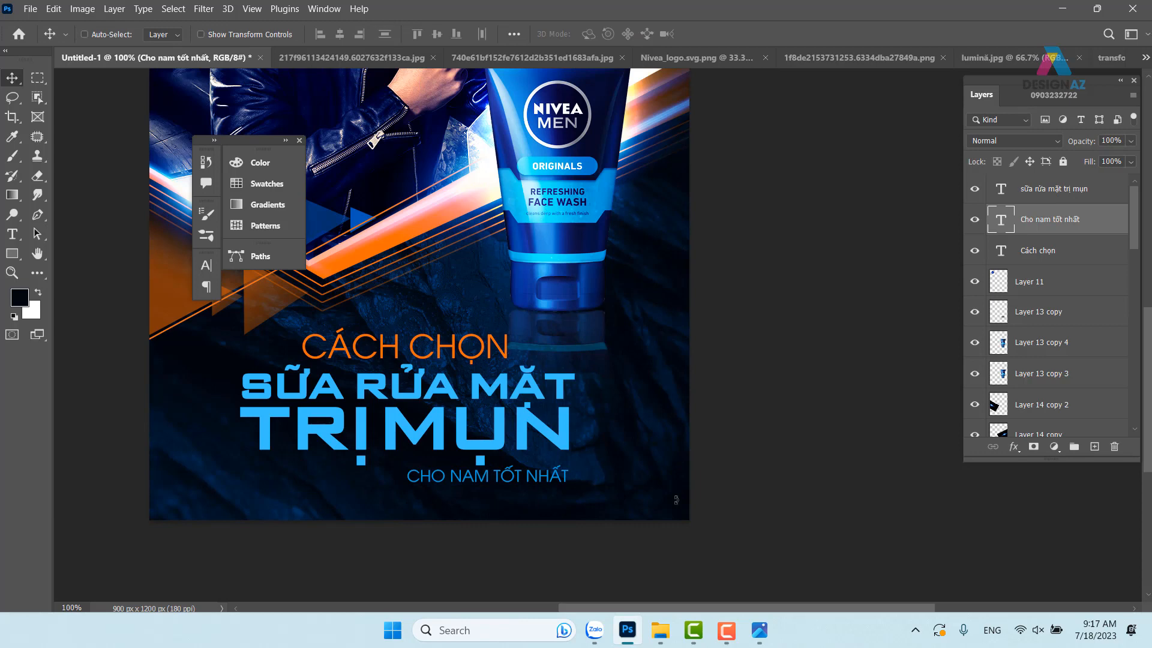
{"action": "key", "text": "Right"}
{"action": "key", "text": "Right"}
{"action": "key", "text": "Right"}
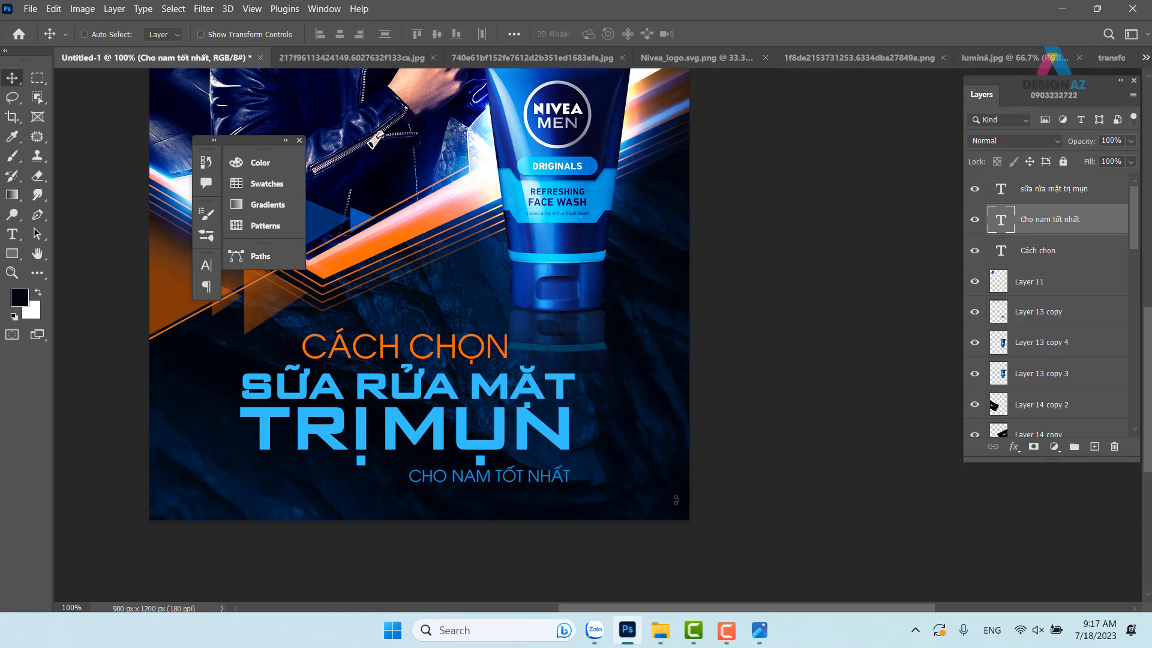
Step: Recolor CHO NAM TỐT NHẤT with the blue 1a7fda sampled from the lower band of the face wash tube
{"action": "key", "text": "t"}
{"action": "left_click", "coordinate": [597, 33]}
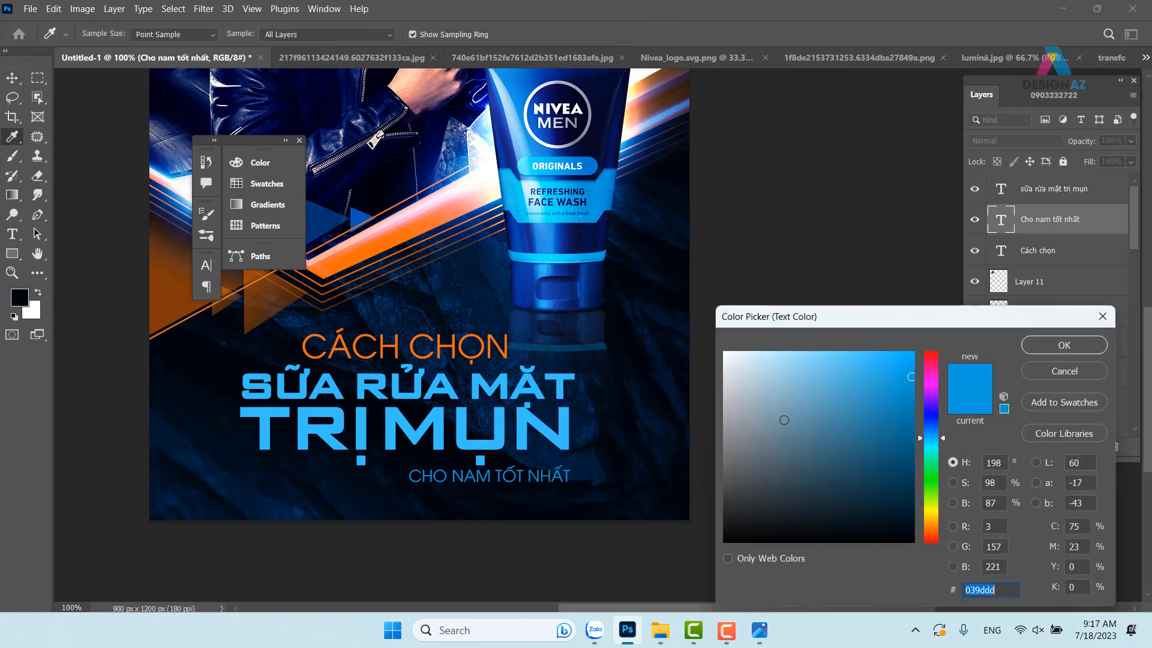
{"action": "left_click", "coordinate": [534, 276]}
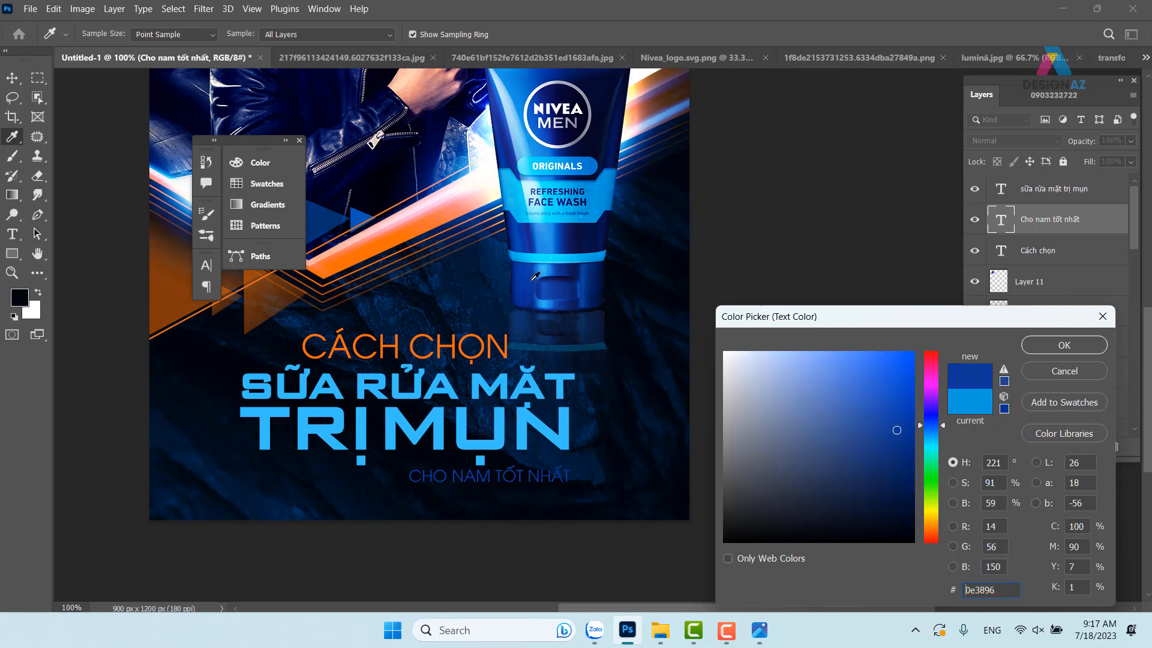
{"action": "left_click", "coordinate": [541, 261]}
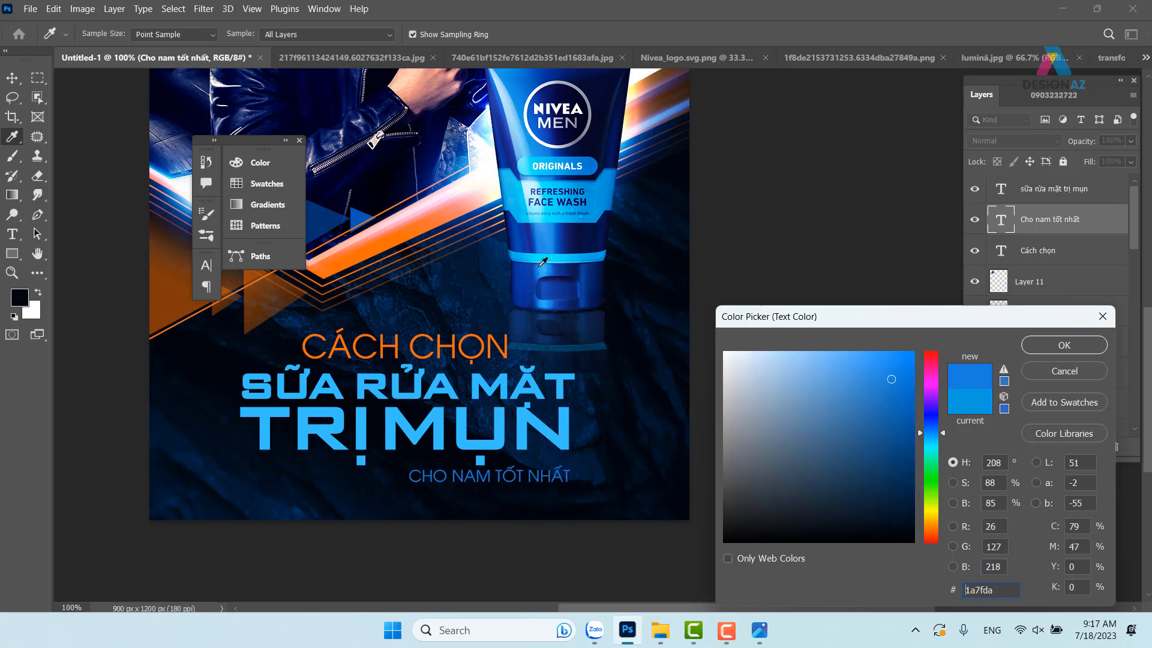
{"action": "left_click", "coordinate": [534, 267]}
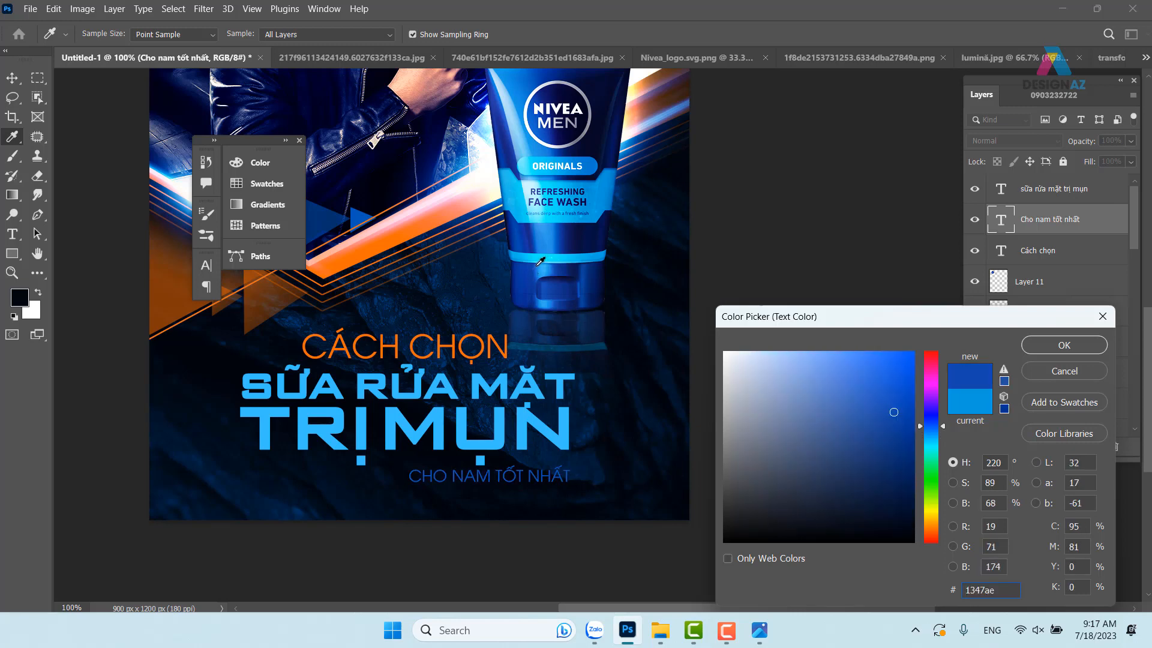
{"action": "left_click", "coordinate": [540, 262]}
{"action": "left_click", "coordinate": [1072, 355]}
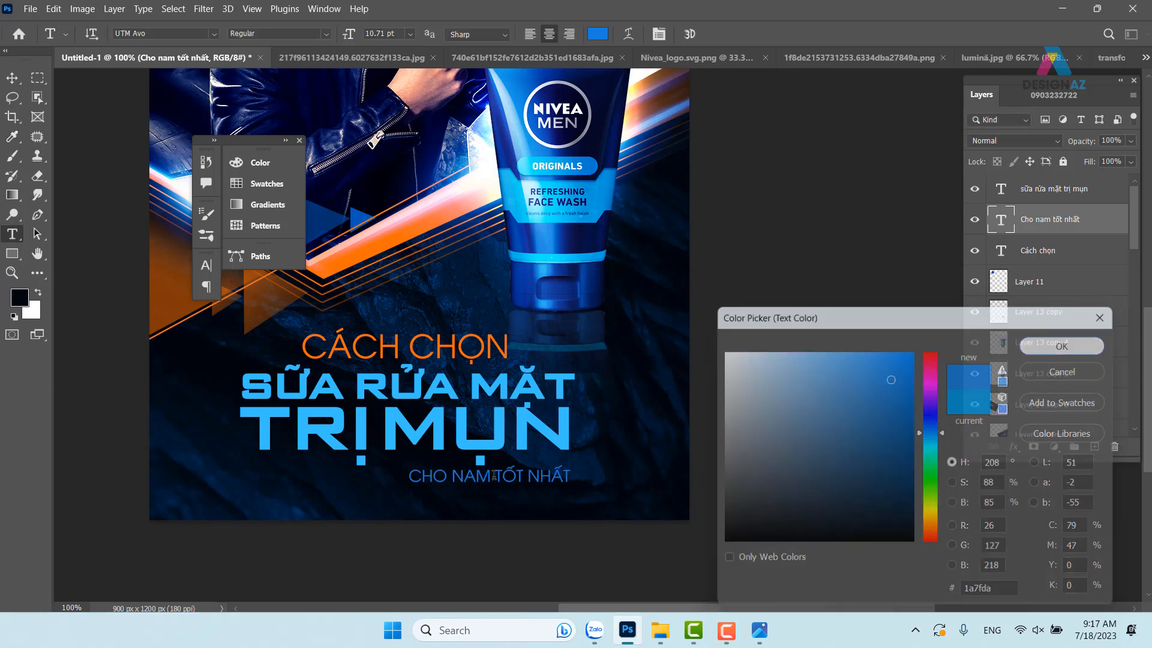
Step: Select a thin horizontal strip running from beneath the start of TRỊ MỤN to CHO NAM TỐT NHẤT
{"action": "left_click", "coordinate": [37, 78]}
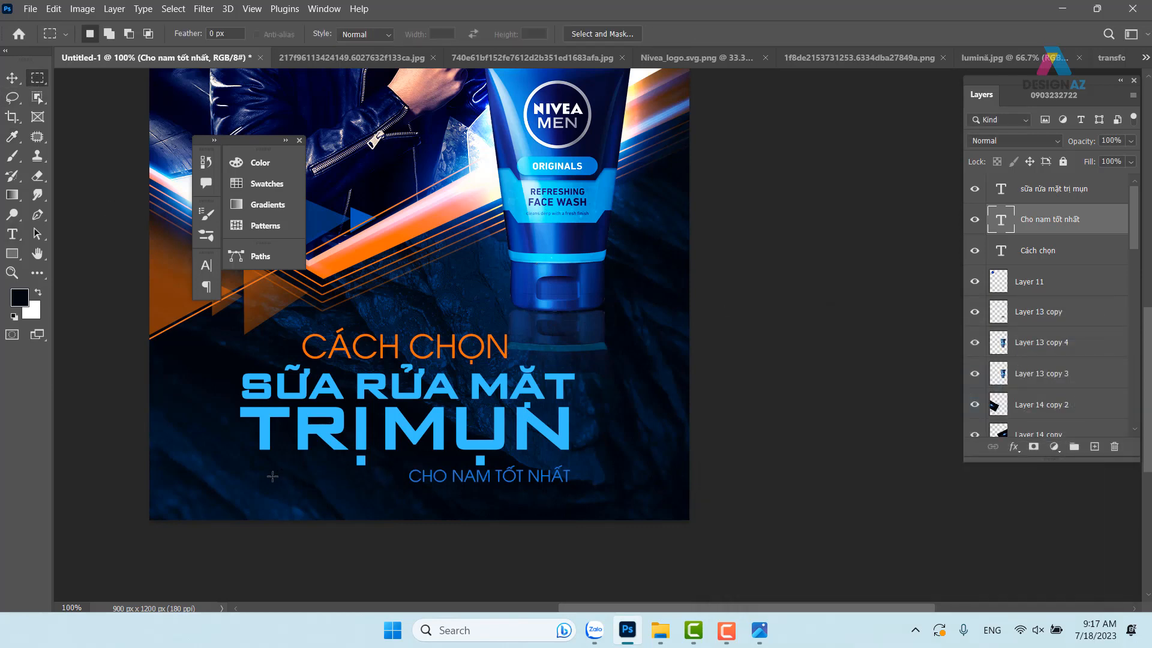
{"action": "left_click_drag", "start_coordinate": [243, 473], "coordinate": [410, 473]}
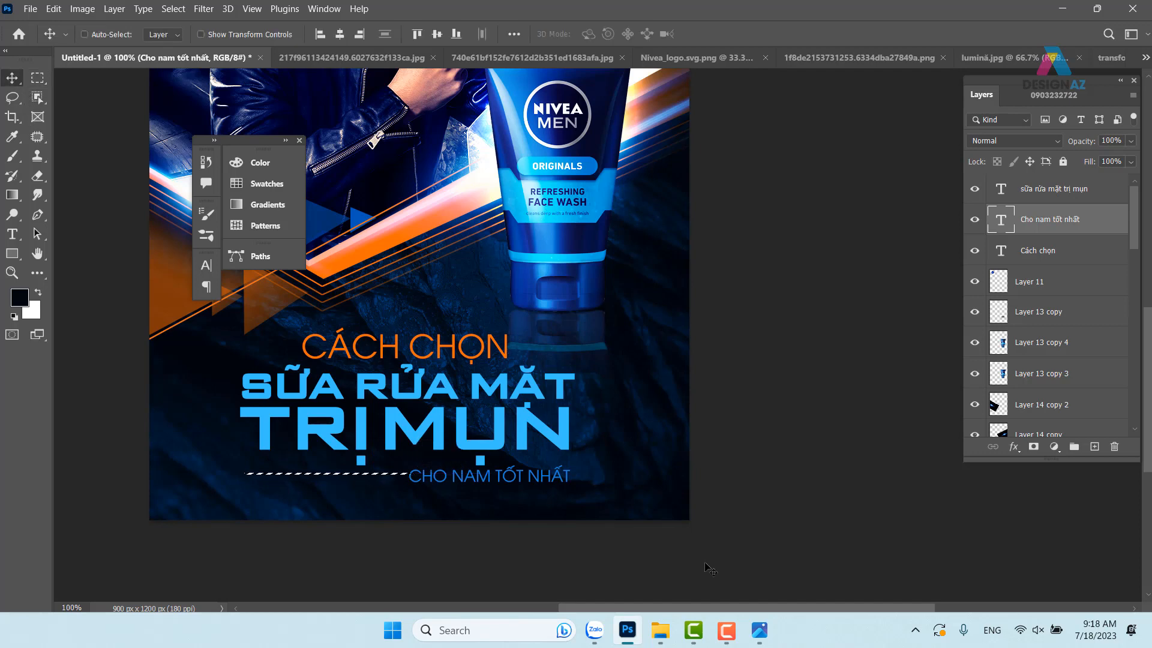
{"action": "key", "text": "ctrl+plus"}
{"action": "left_click_drag", "start_coordinate": [337, 489], "coordinate": [593, 182]}
{"action": "key", "text": "Down"}
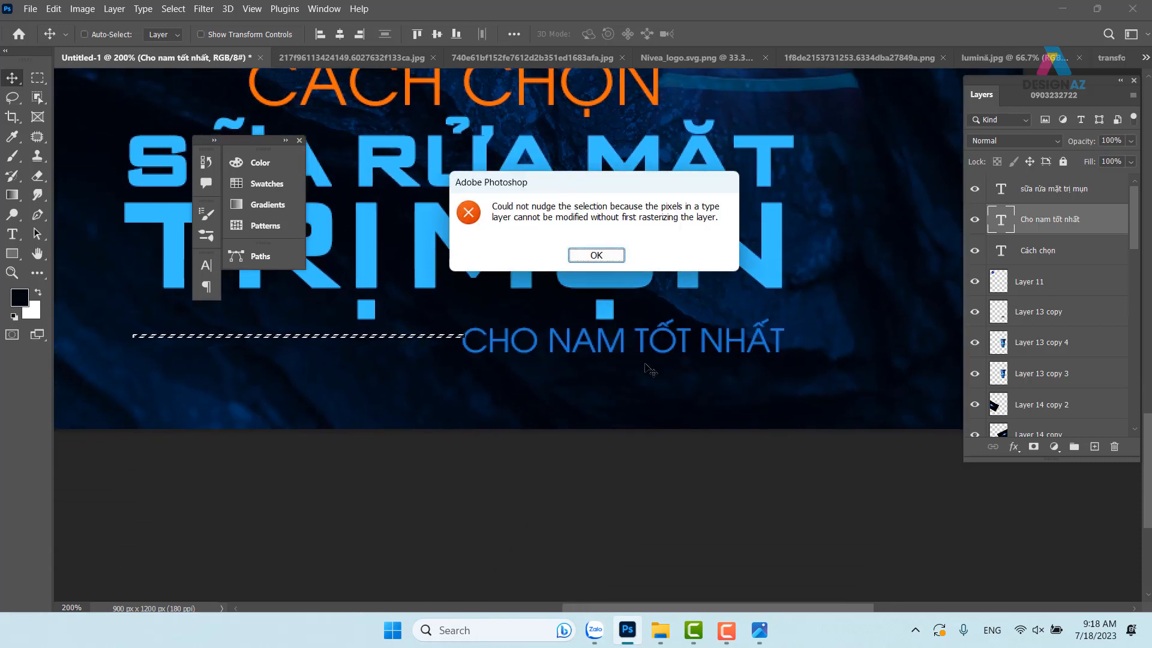
{"action": "left_click", "coordinate": [594, 252]}
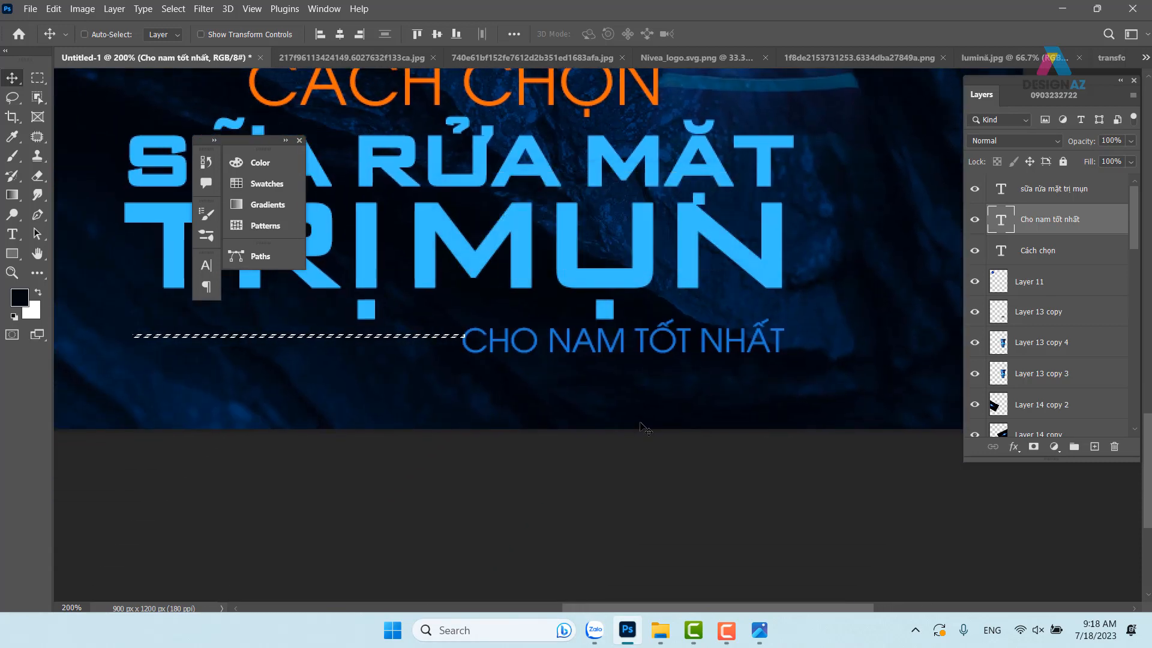
Step: Shift the selection outline down to mid-height of CHO NAM TỐT NHẤT and left, leaving a small gap before the text
{"action": "key", "text": "m"}
{"action": "key", "text": "Down"}
{"action": "key", "text": "Down"}
{"action": "key", "text": "Down"}
{"action": "key", "text": "Down"}
{"action": "key", "text": "Down"}
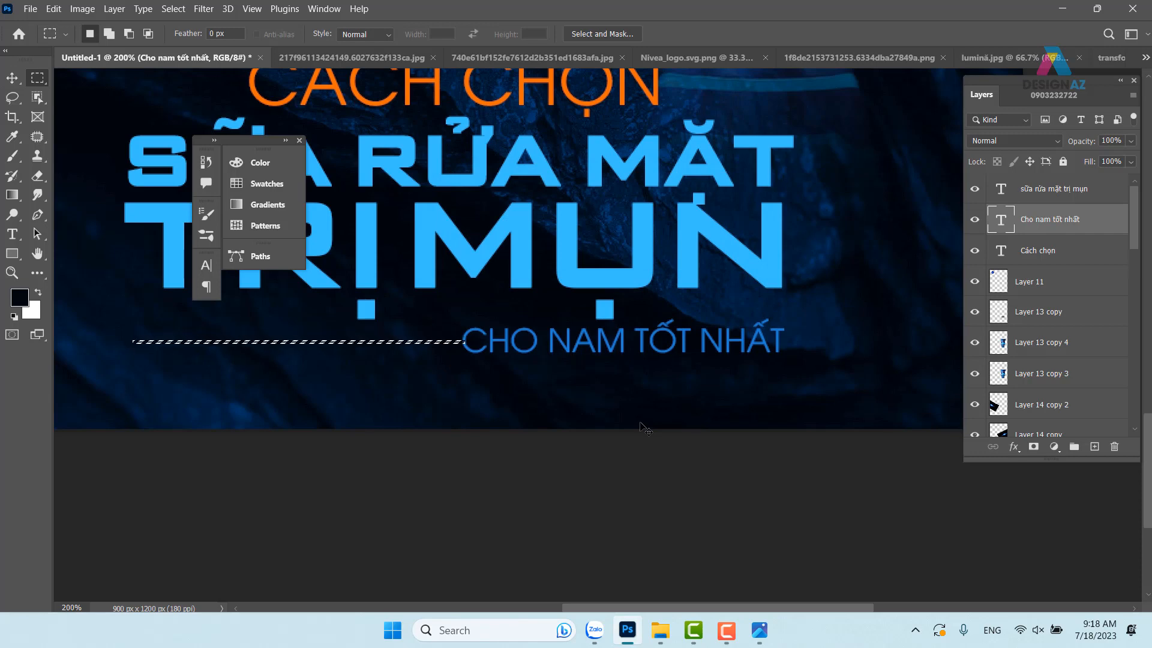
{"action": "key", "text": "Left"}
{"action": "key", "text": "Left"}
{"action": "key", "text": "Left"}
{"action": "key", "text": "Left"}
{"action": "key", "text": "Left"}
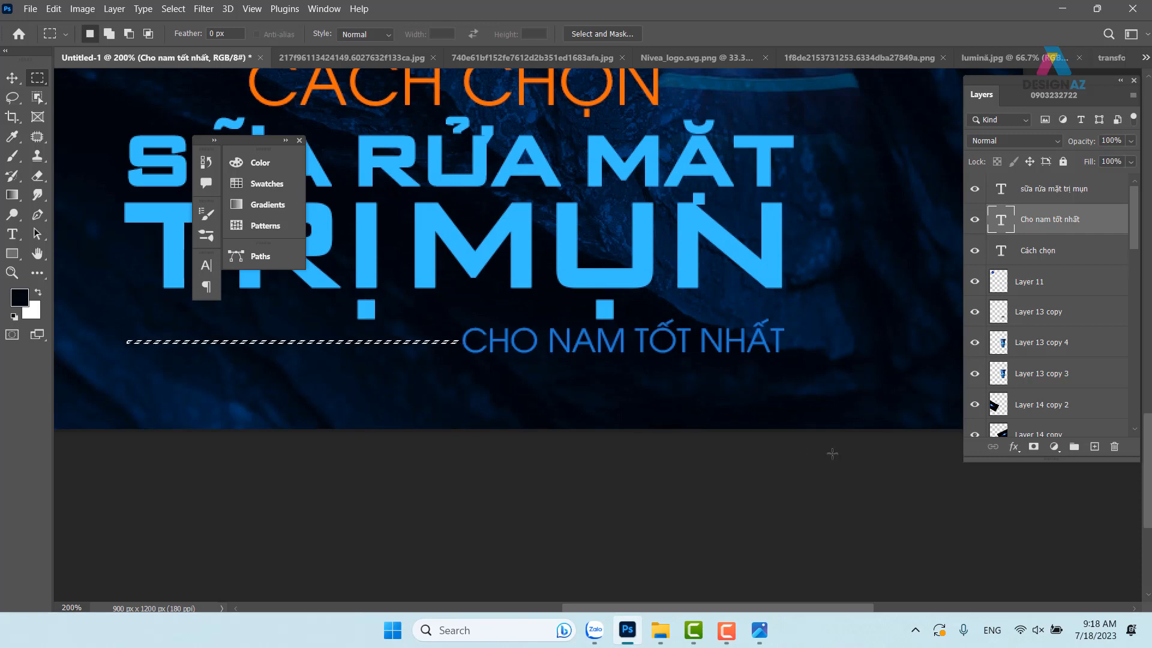
Step: Fill the strip on a new layer with blue sampled from CHO NAM TỐT NHẤT, and deselect it
{"action": "left_click", "coordinate": [1094, 447]}
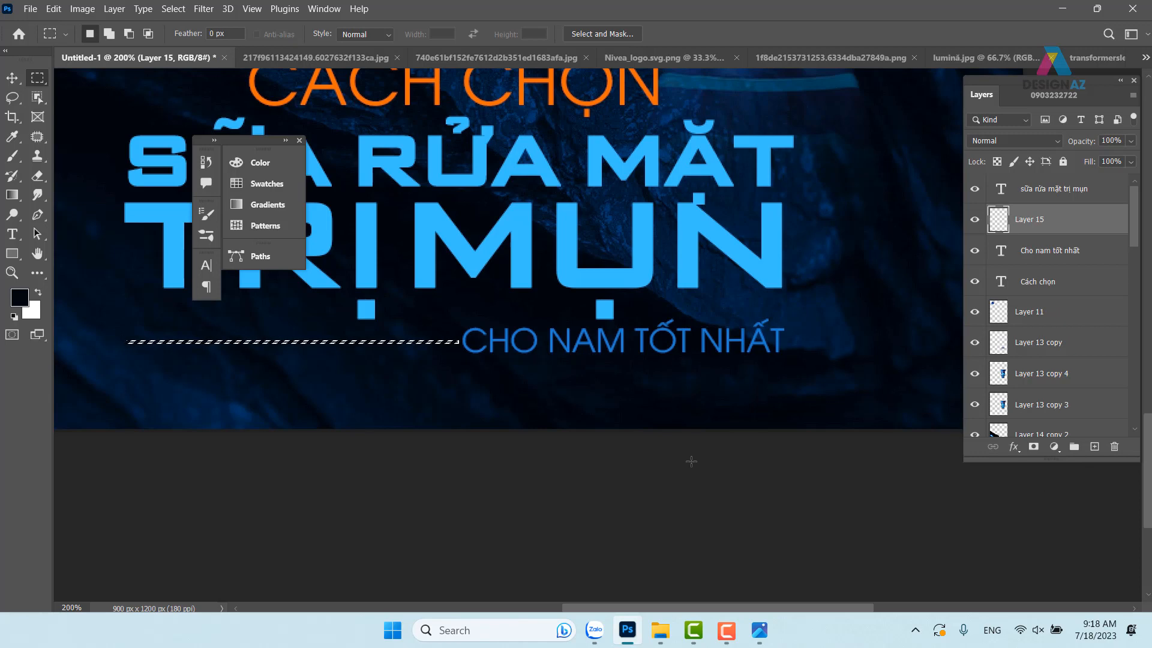
{"action": "key", "text": "i"}
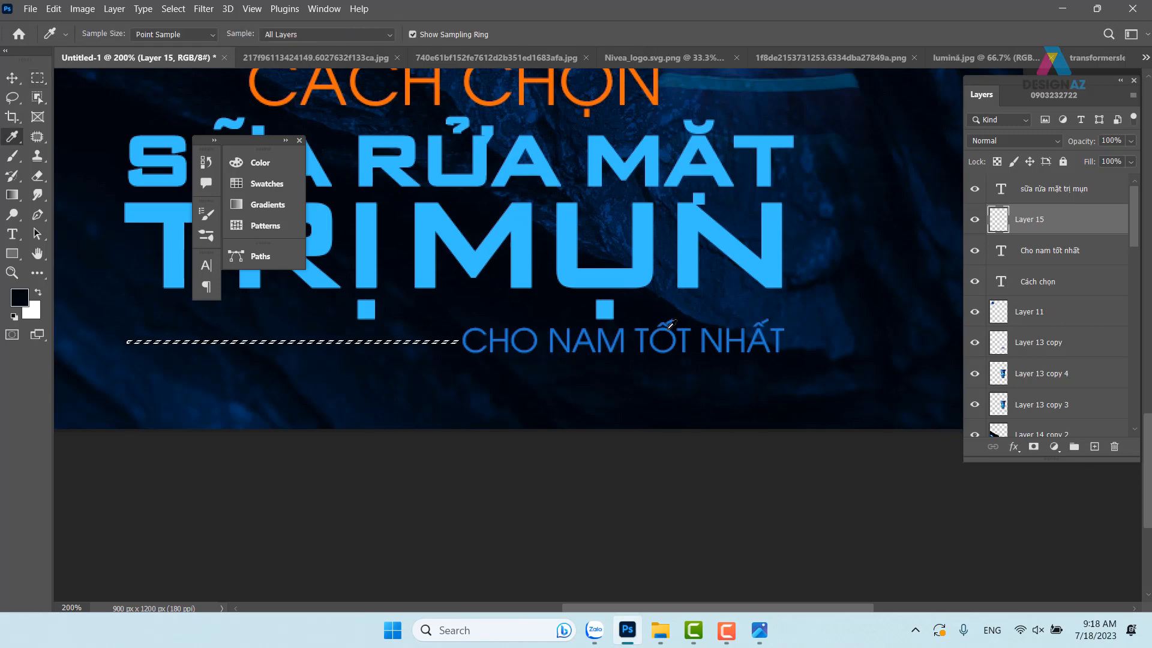
{"action": "left_click", "coordinate": [670, 327]}
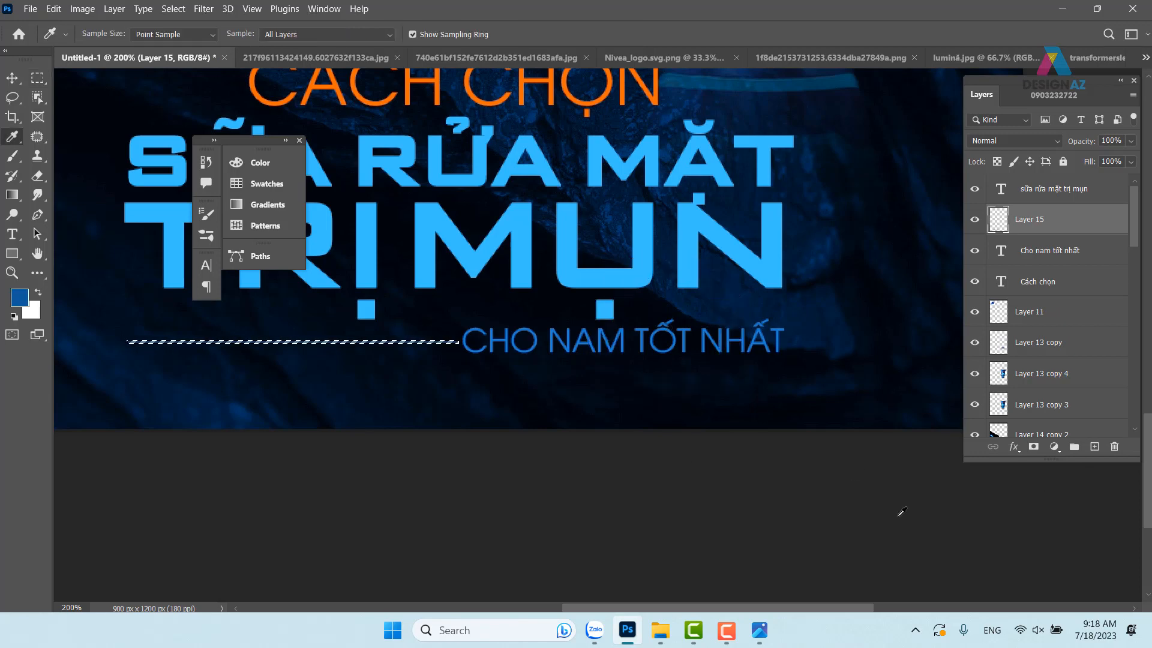
{"action": "key", "text": "alt+BackSpace"}
{"action": "key", "text": "ctrl+d"}
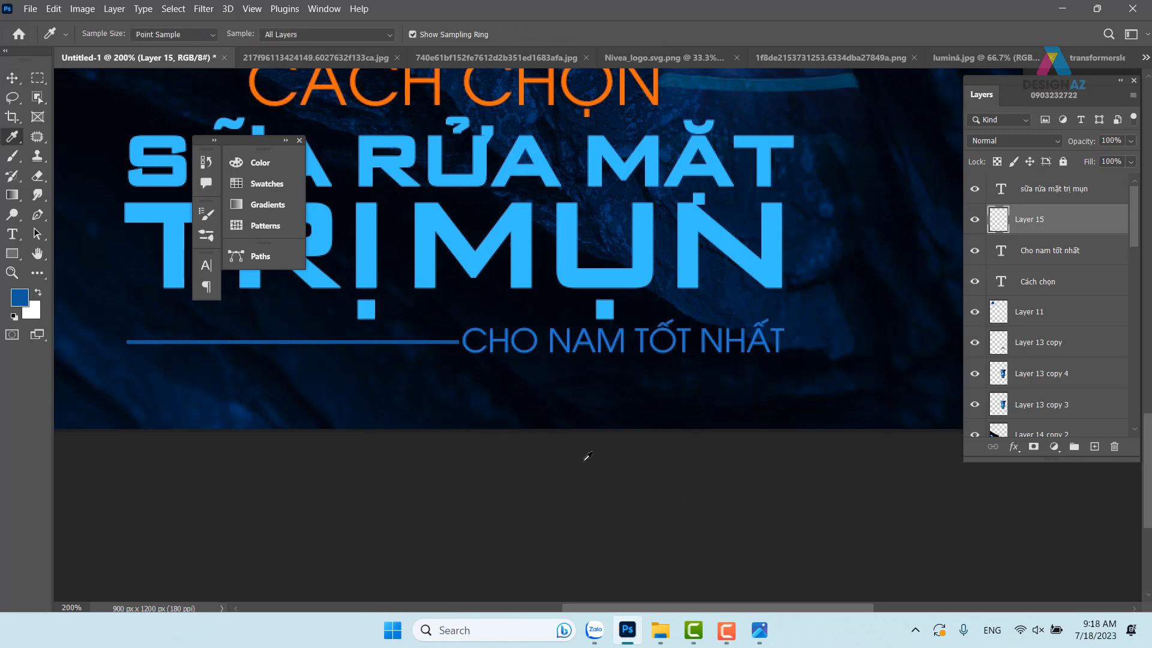
{"action": "key", "text": "ctrl+minus"}
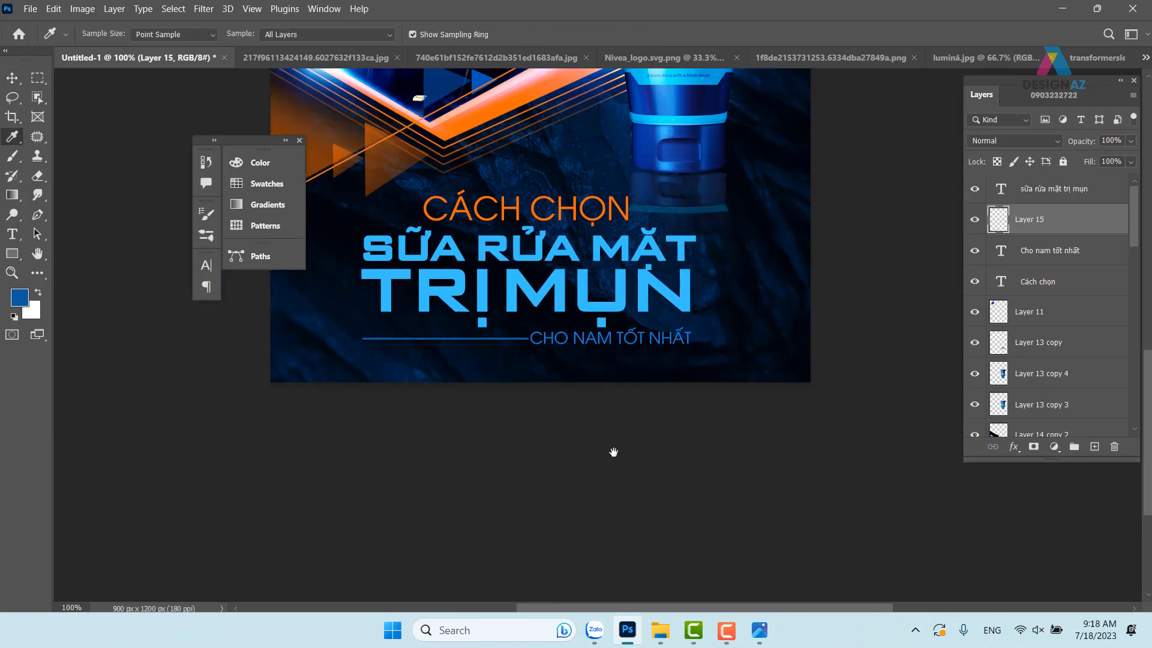
{"action": "left_click_drag", "start_coordinate": [562, 314], "coordinate": [532, 398]}
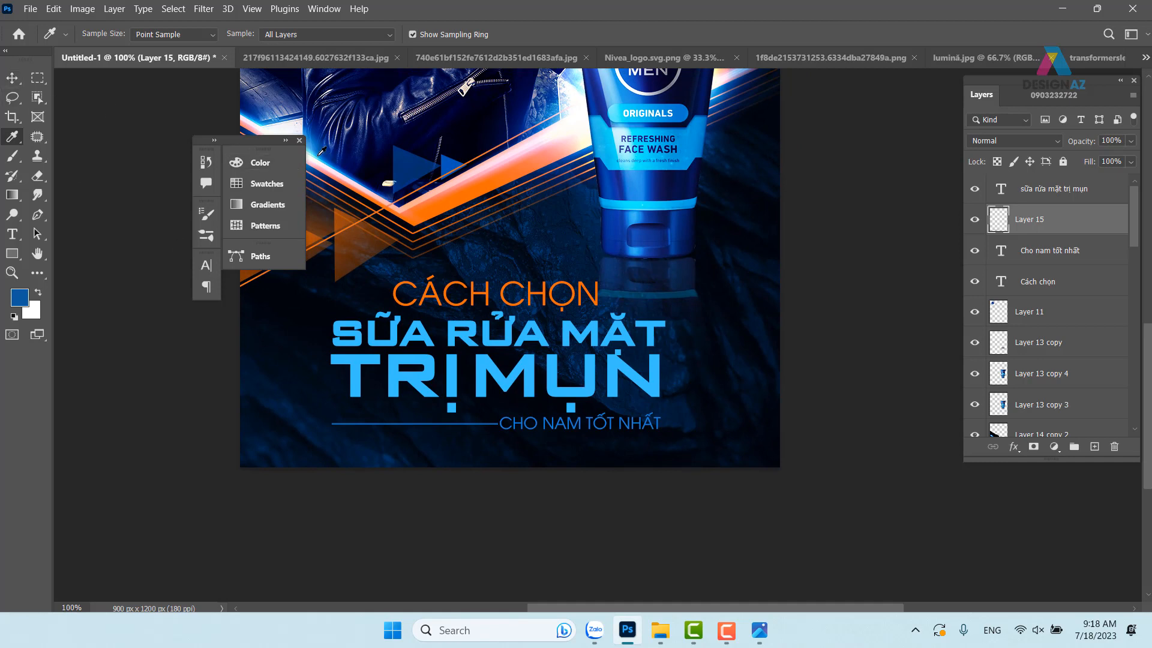
Step: Left-align CÁCH CHỌN with the start of SỮA RỬA MẶT and scale it down slightly
{"action": "left_click", "coordinate": [299, 142]}
{"action": "left_click", "coordinate": [12, 78]}
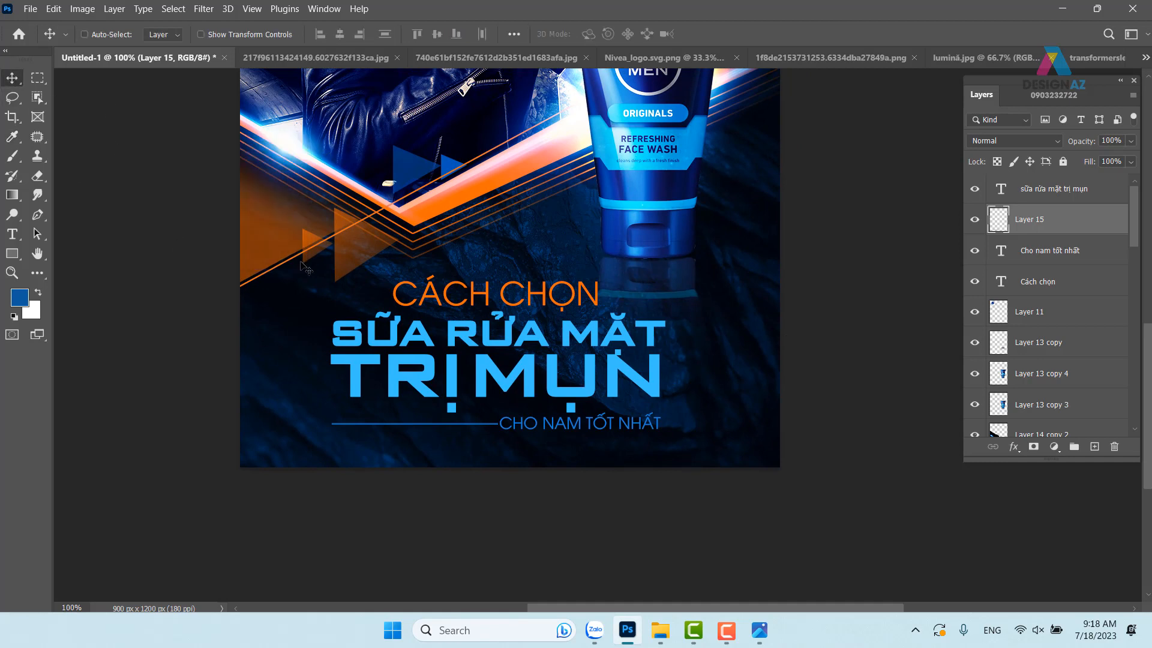
{"action": "right_click", "coordinate": [580, 311]}
{"action": "left_click", "coordinate": [580, 310]}
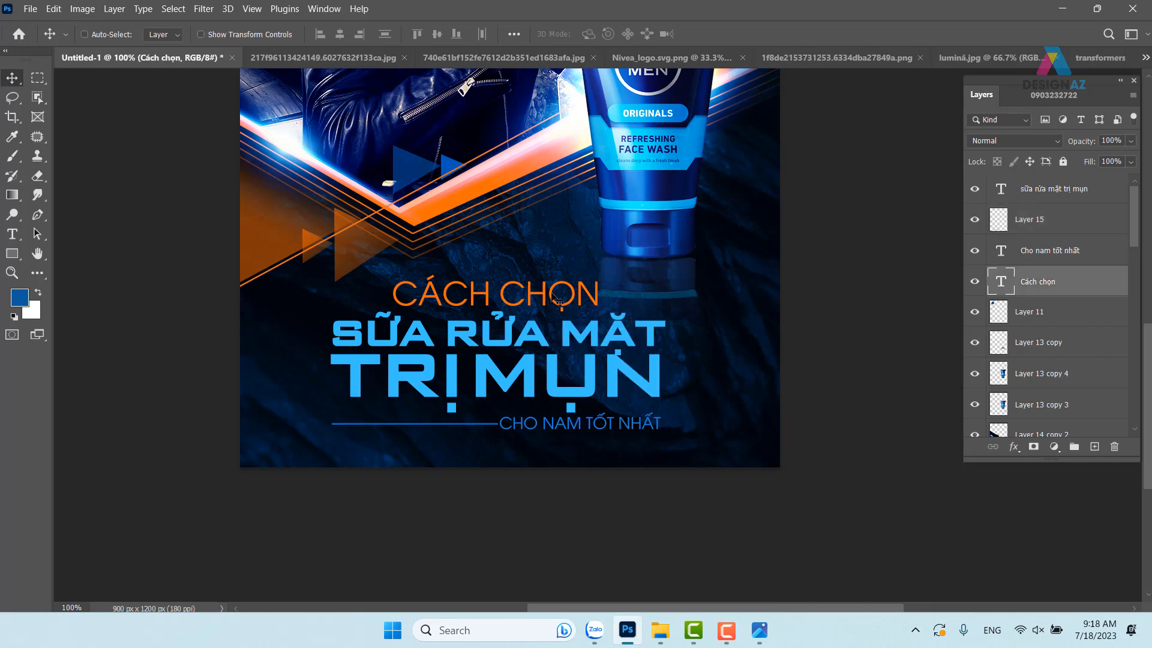
{"action": "left_click_drag", "start_coordinate": [555, 297], "coordinate": [507, 282]}
{"action": "key", "text": "ctrl+t"}
{"action": "key", "text": "Return"}
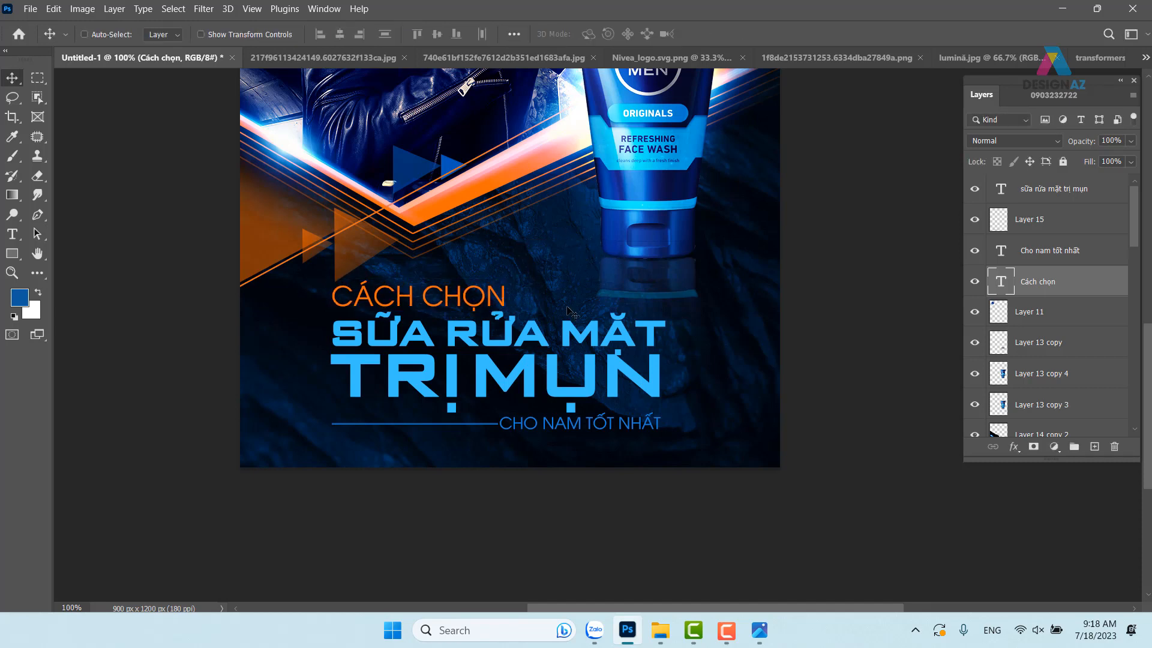
{"action": "key", "text": "ctrl"}
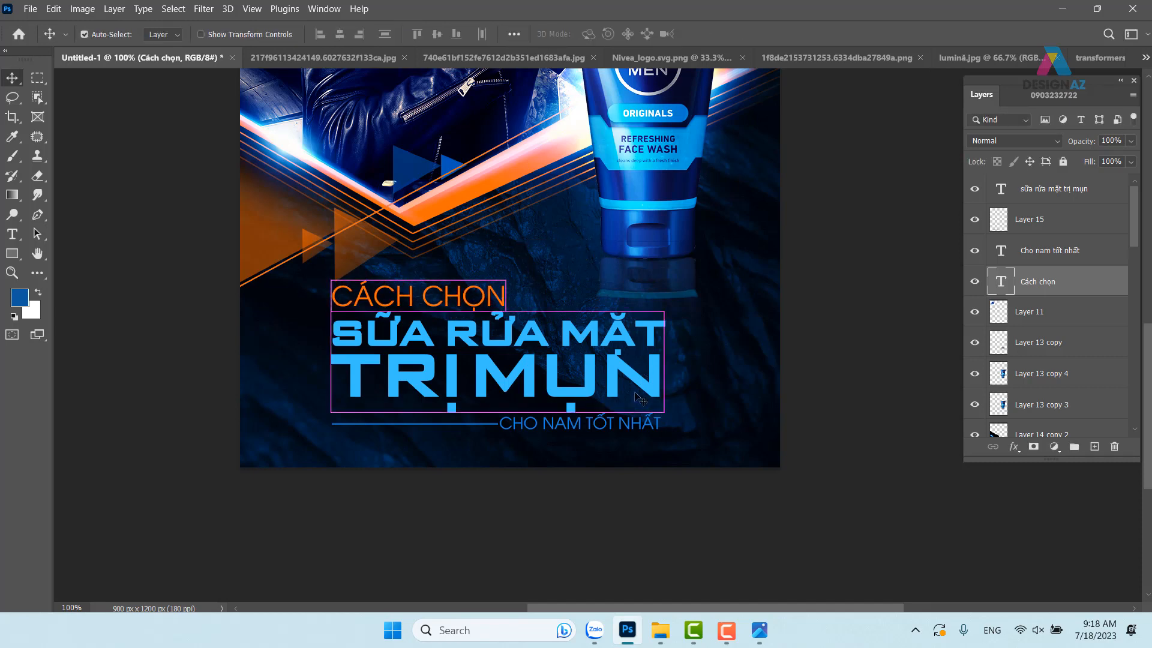
{"action": "key", "text": "ctrl+o"}
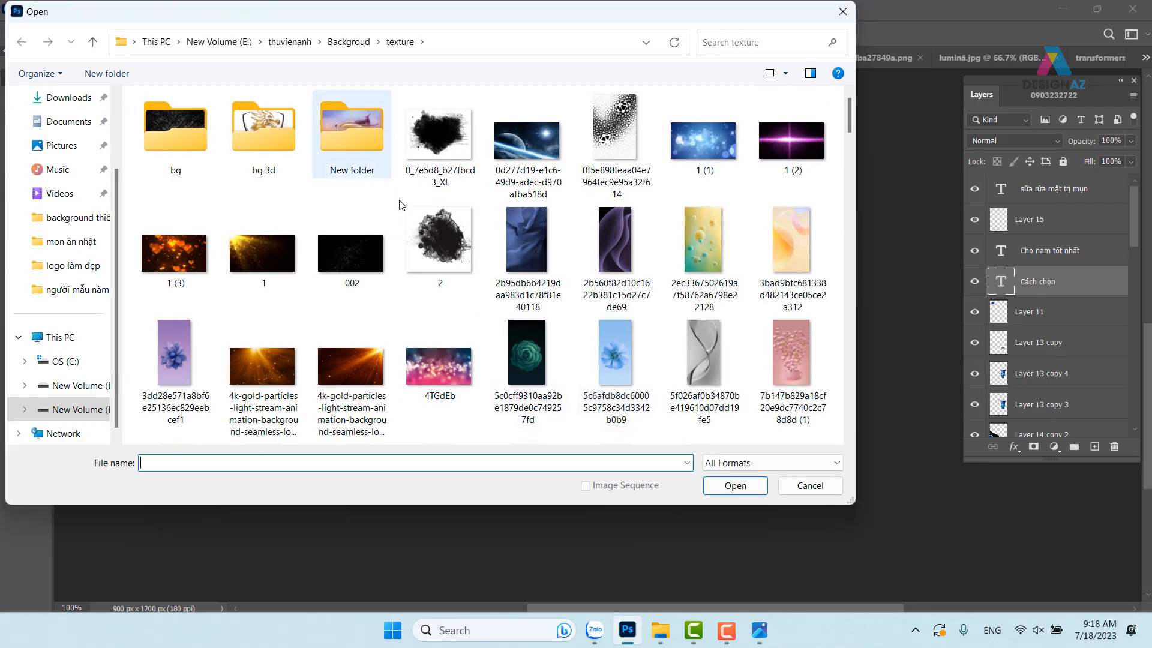
{"action": "left_click", "coordinate": [842, 12]}
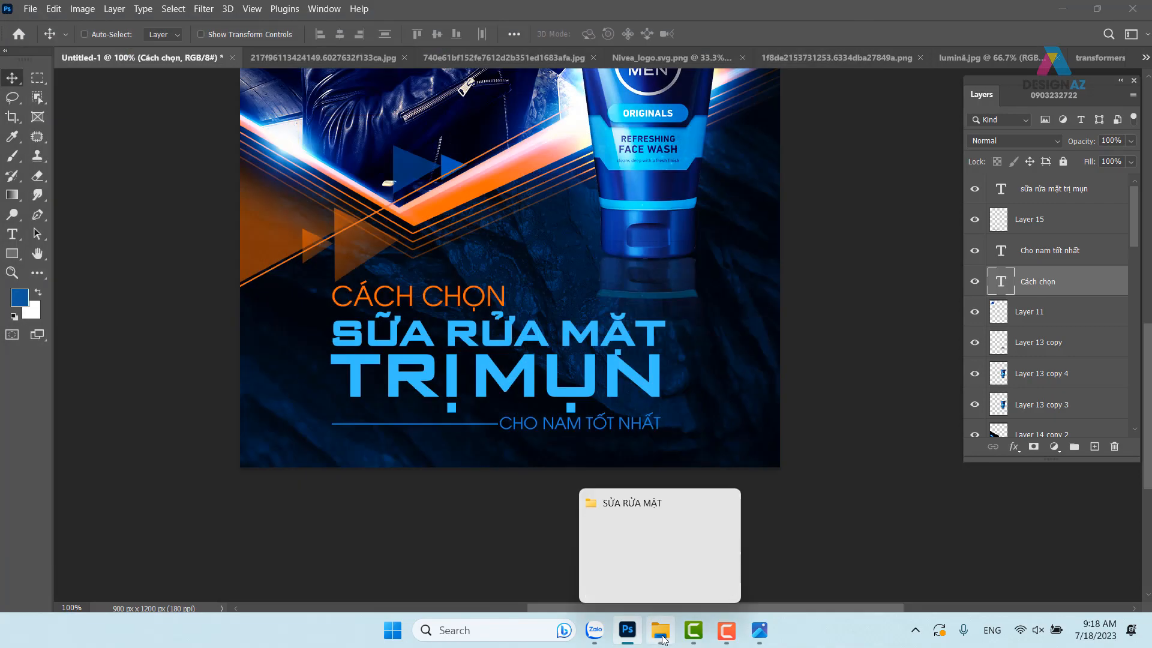
Step: Open thiết kế bố cục pen.psd from the SỮA RỬA MẶT folder and select its SẠCH SÂU DỊU NHẸ text layer
{"action": "left_click", "coordinate": [662, 638]}
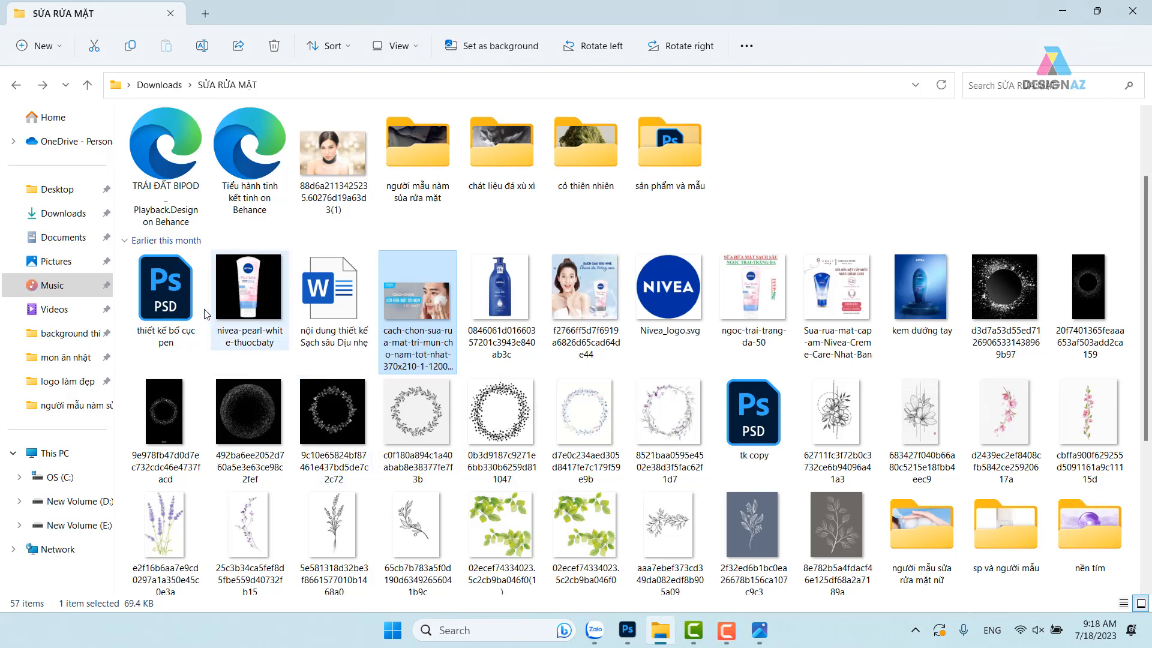
{"action": "left_click", "coordinate": [181, 295]}
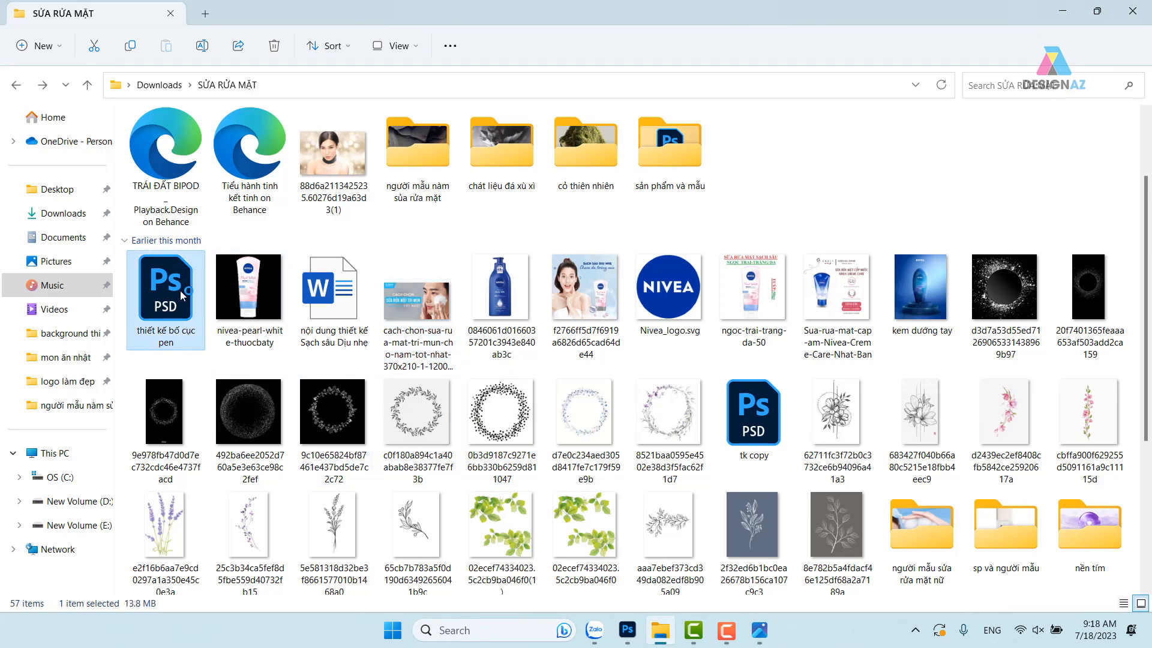
{"action": "double_click", "coordinate": [182, 294]}
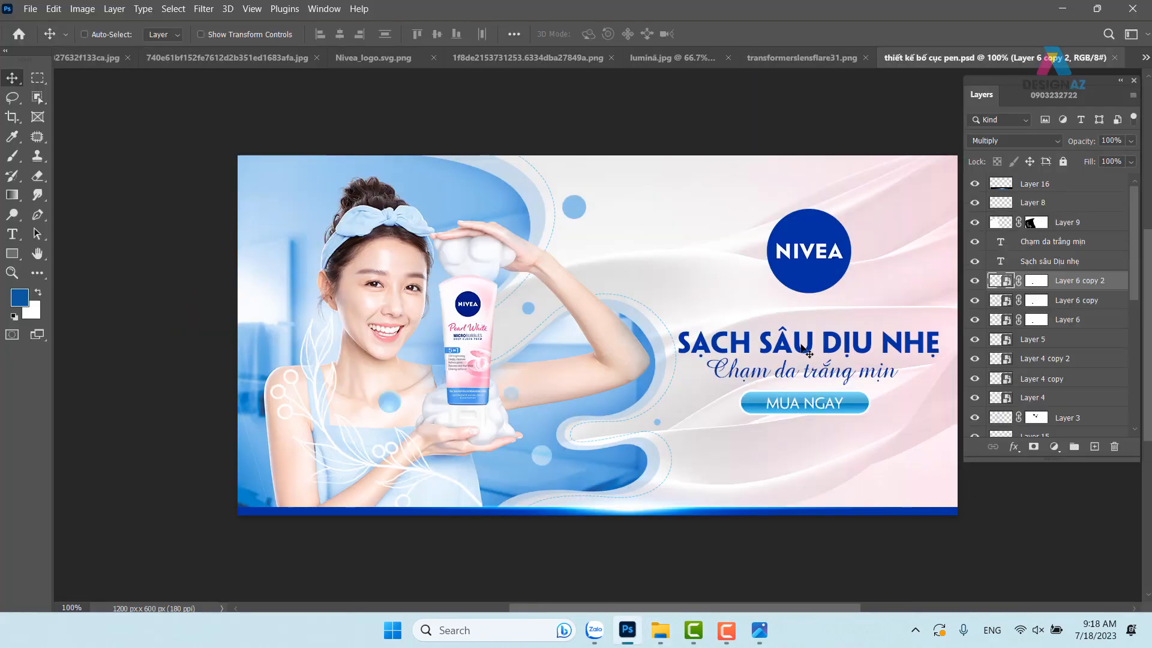
{"action": "right_click", "coordinate": [801, 347]}
{"action": "left_click", "coordinate": [821, 303]}
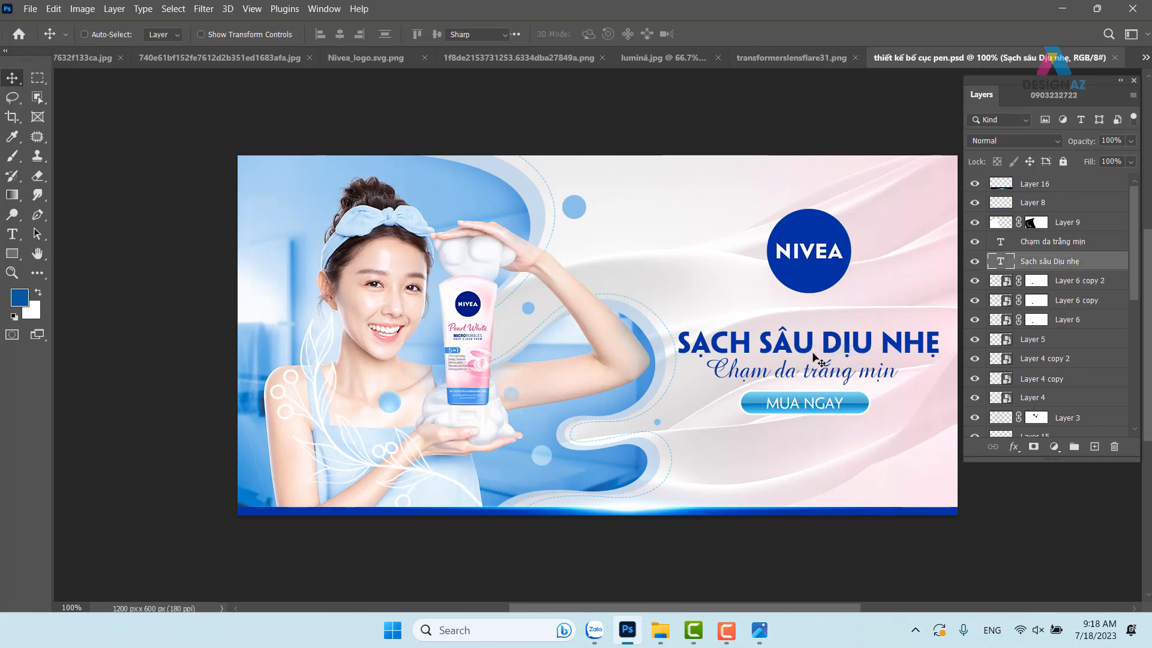
Step: Copy the font name UTM Penumbra from the SẠCH SÂU DỊU NHẸ text, and close thiết kế bố cục pen.psd without saving
{"action": "key", "text": "t"}
{"action": "left_click_drag", "start_coordinate": [808, 341], "coordinate": [841, 343]}
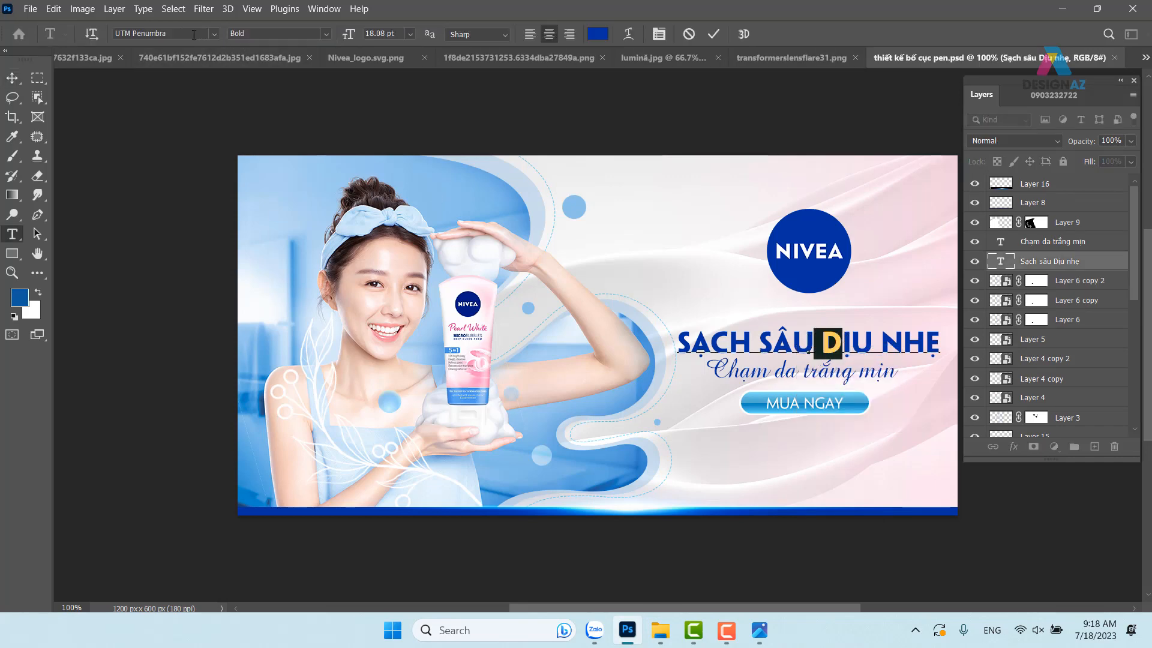
{"action": "left_click", "coordinate": [181, 34]}
{"action": "key", "text": "ctrl+c"}
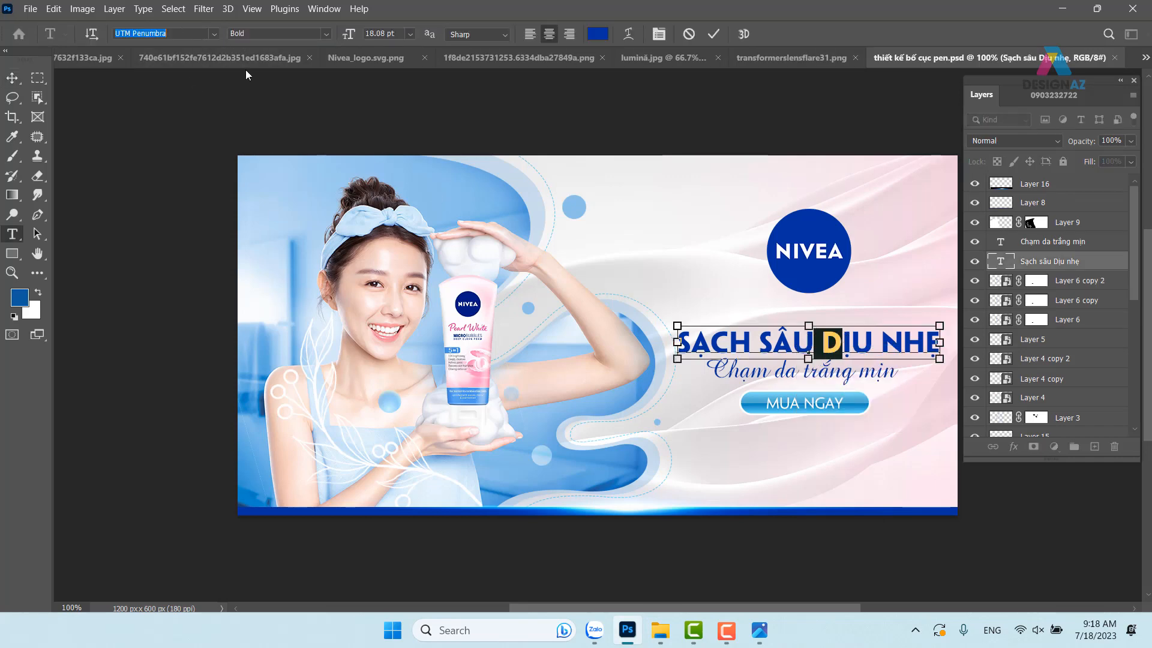
{"action": "left_click", "coordinate": [13, 81]}
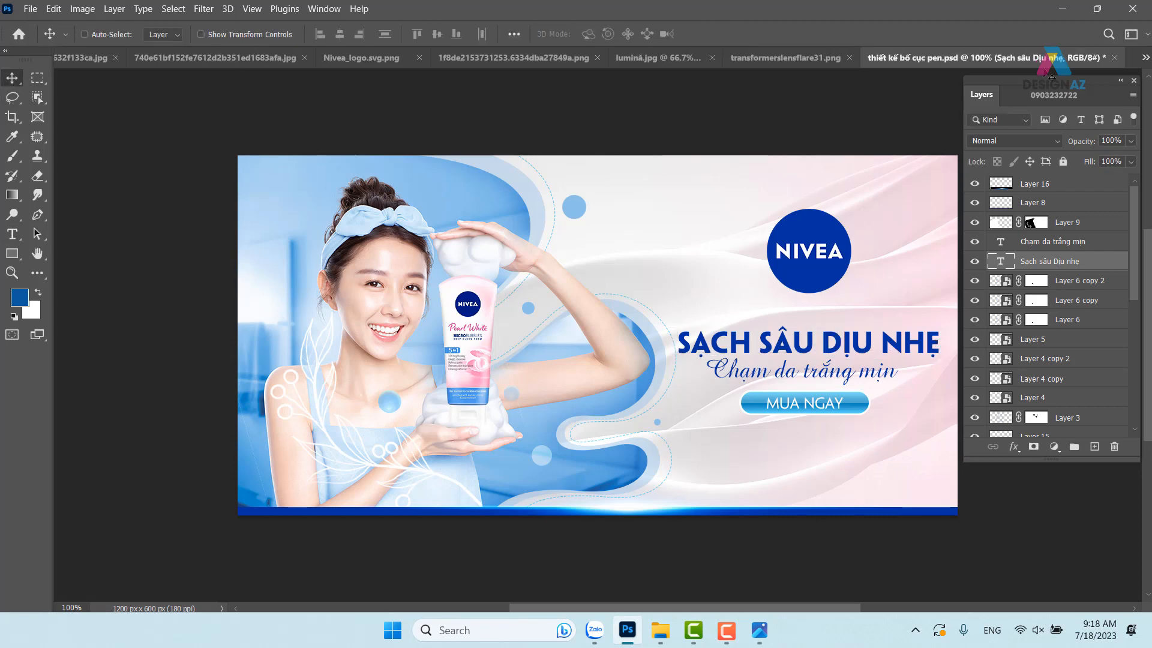
{"action": "left_click", "coordinate": [1114, 58]}
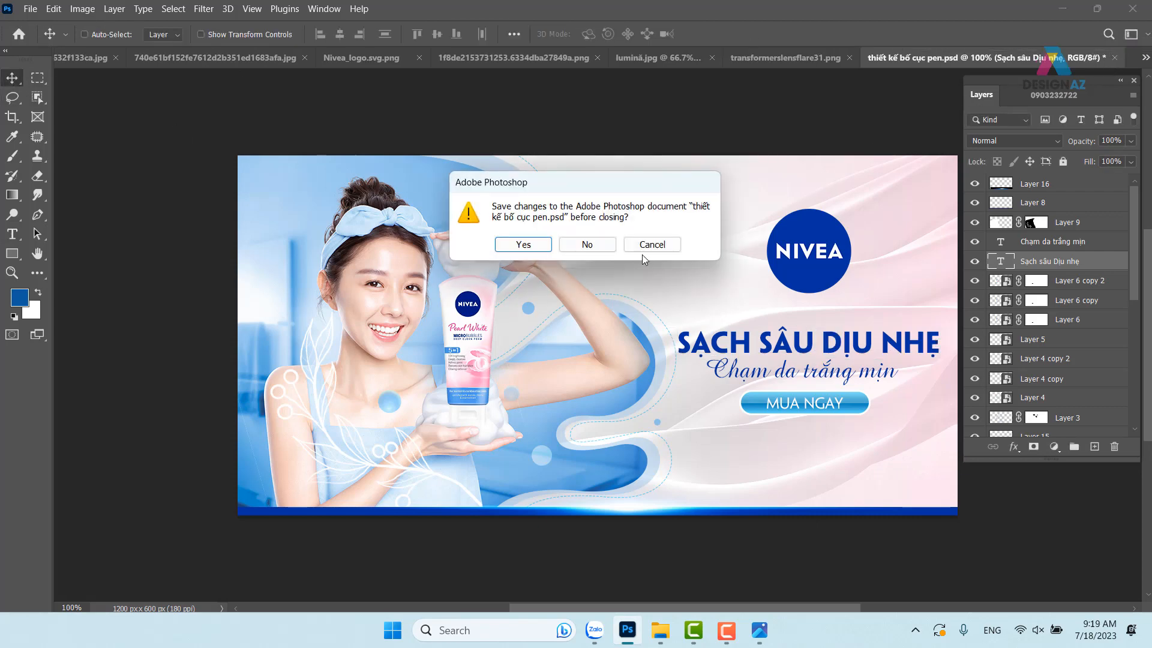
{"action": "left_click", "coordinate": [586, 245]}
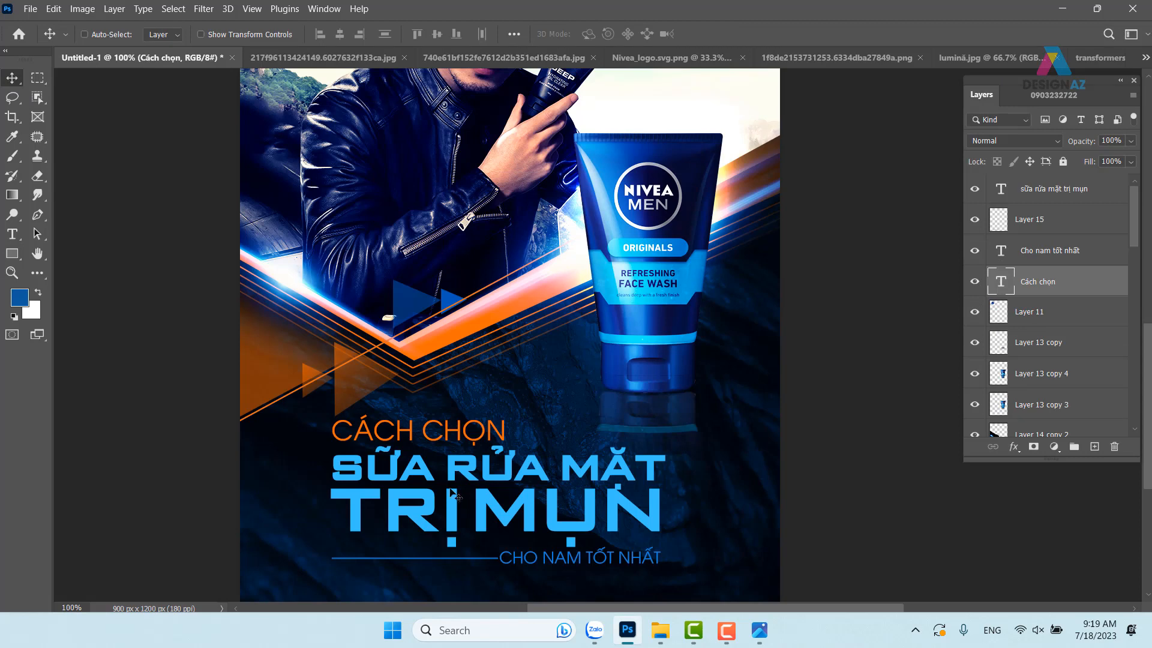
Step: Set the font of the CÁCH CHỌN text to UTM Penumbra Bold using the copied font name
{"action": "right_click", "coordinate": [455, 433]}
{"action": "left_click", "coordinate": [483, 443]}
{"action": "key", "text": "t"}
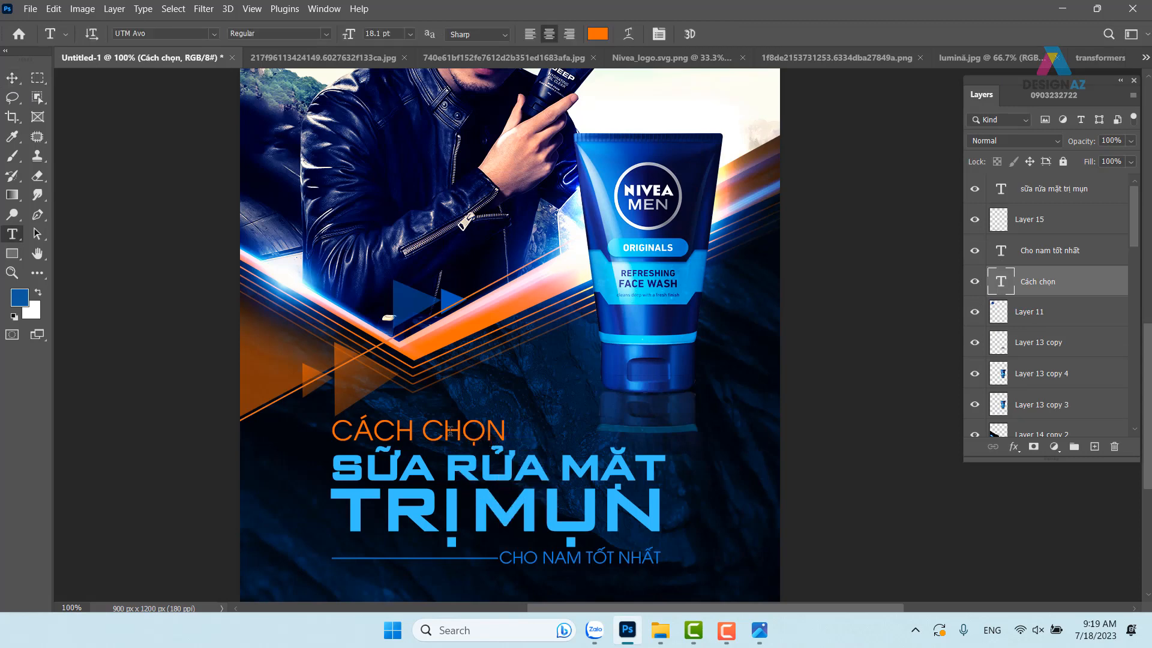
{"action": "left_click", "coordinate": [168, 33]}
{"action": "key", "text": "ctrl+v"}
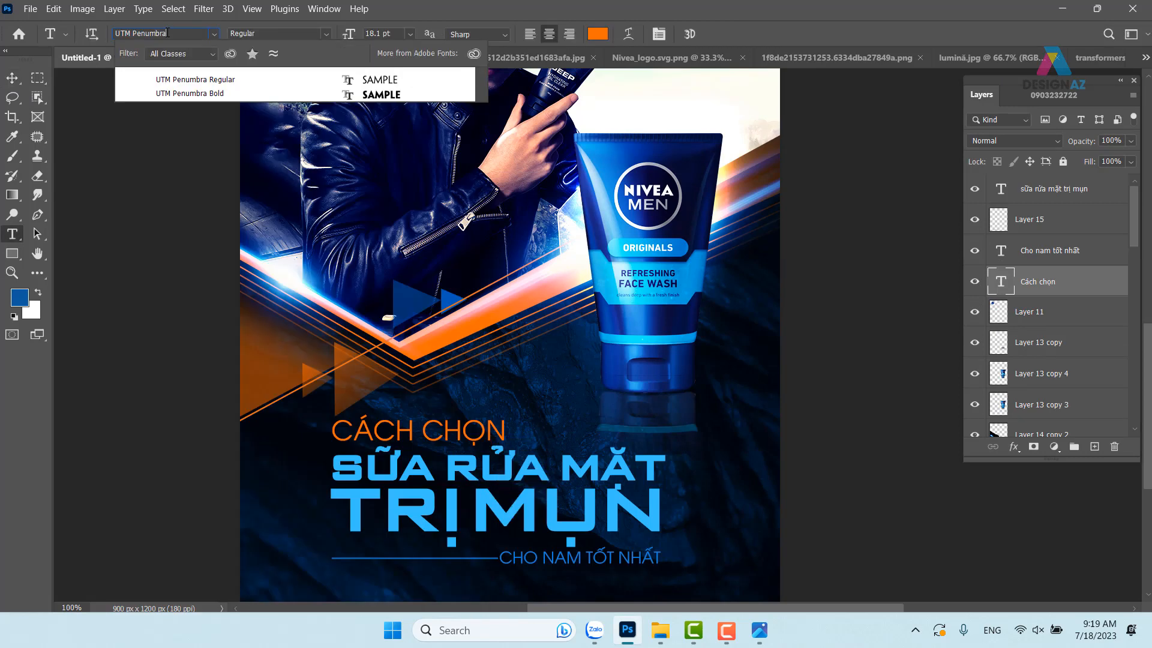
{"action": "left_click", "coordinate": [195, 93]}
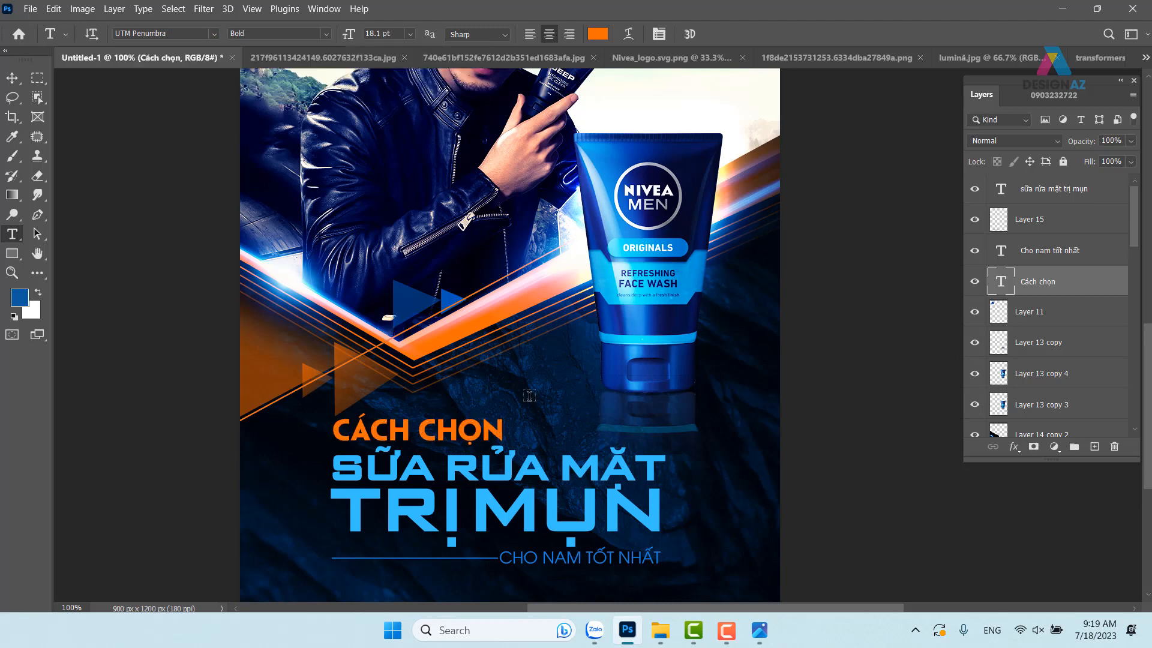
{"action": "left_click", "coordinate": [12, 78]}
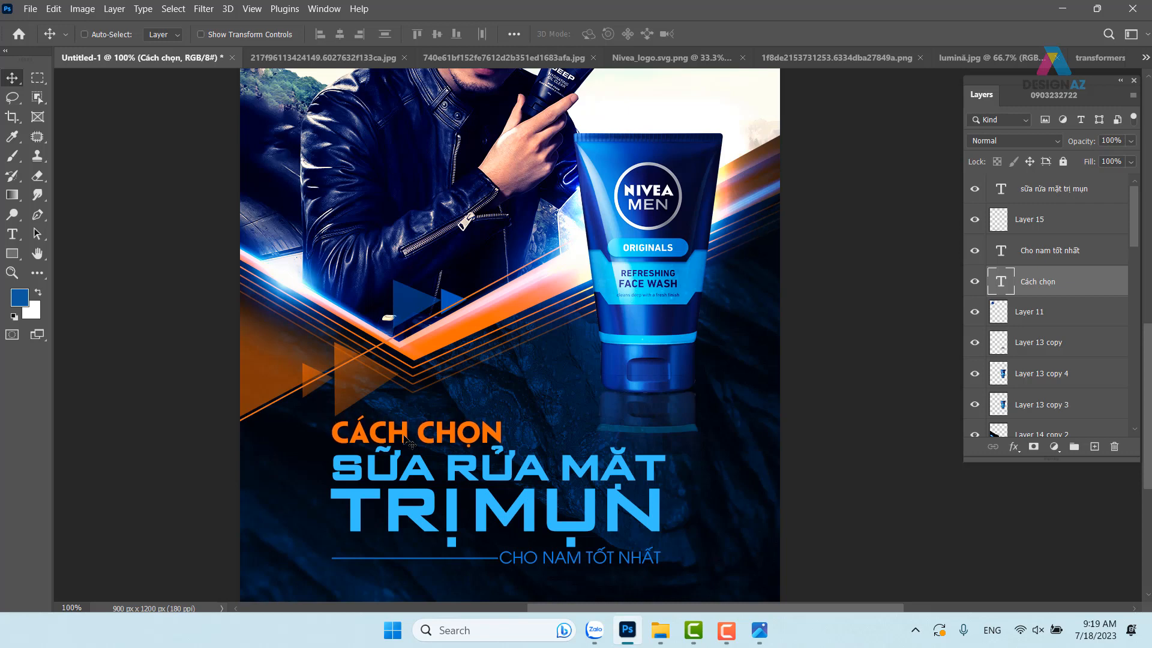
Step: Select a thin strip from the end of CÁCH CHỌN to the end of SỮA RỬA MẶT and fill it with the text's orange on a new layer
{"action": "left_click_drag", "start_coordinate": [561, 471], "coordinate": [496, 436]}
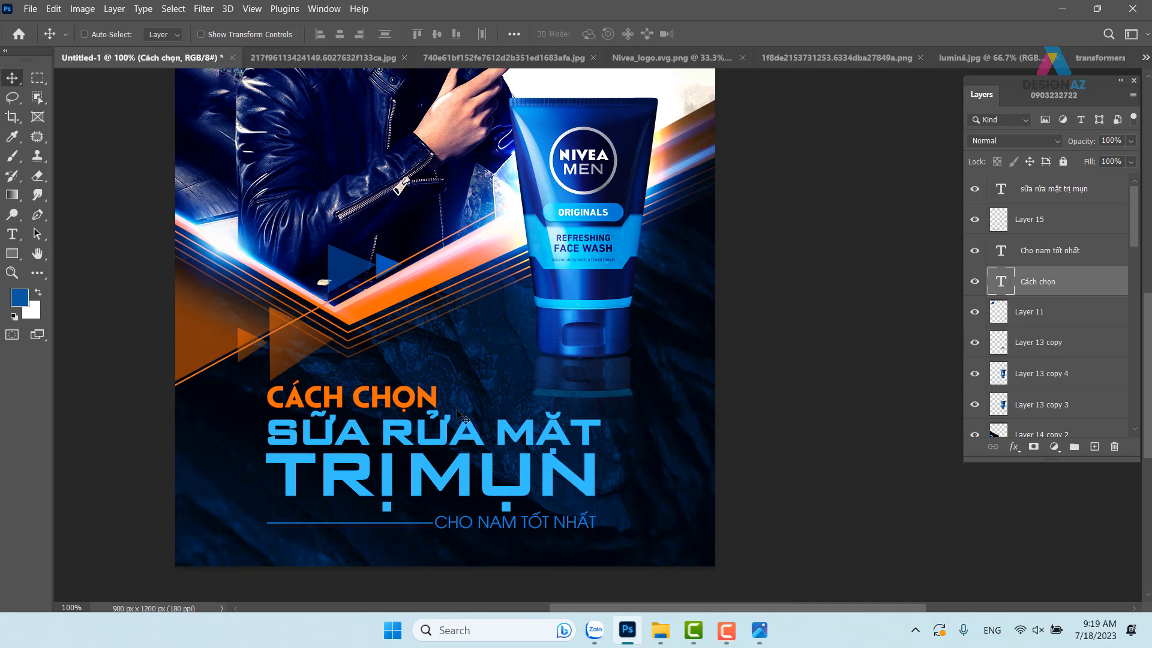
{"action": "left_click", "coordinate": [37, 78]}
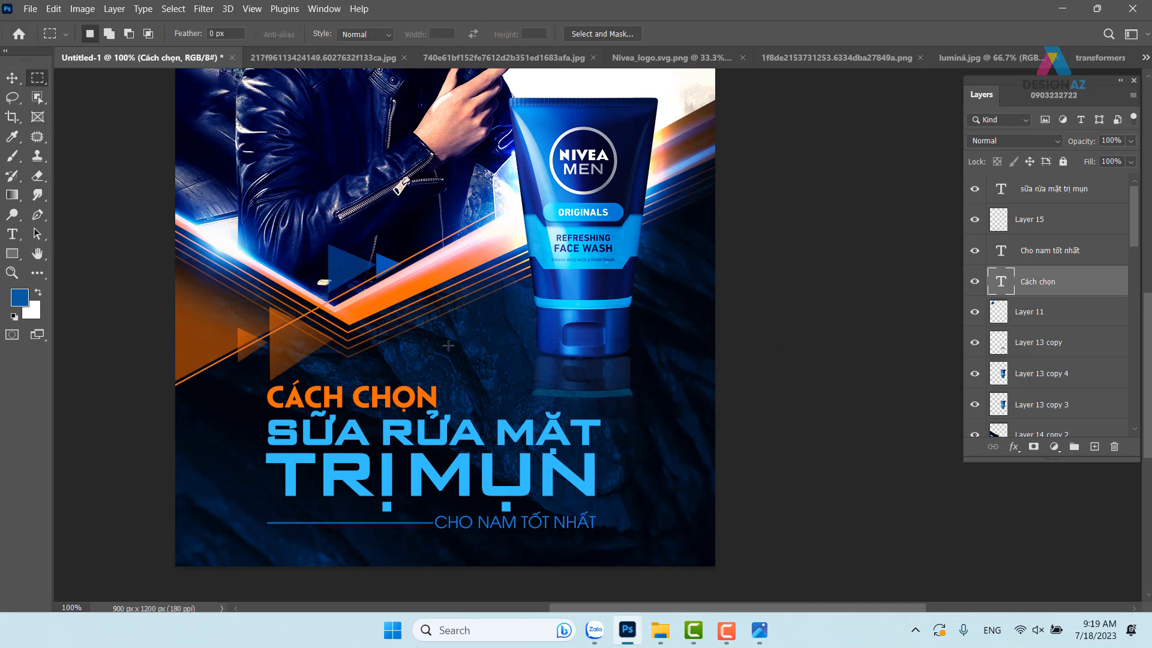
{"action": "left_click_drag", "start_coordinate": [435, 395], "coordinate": [600, 406]}
{"action": "left_click", "coordinate": [1095, 447]}
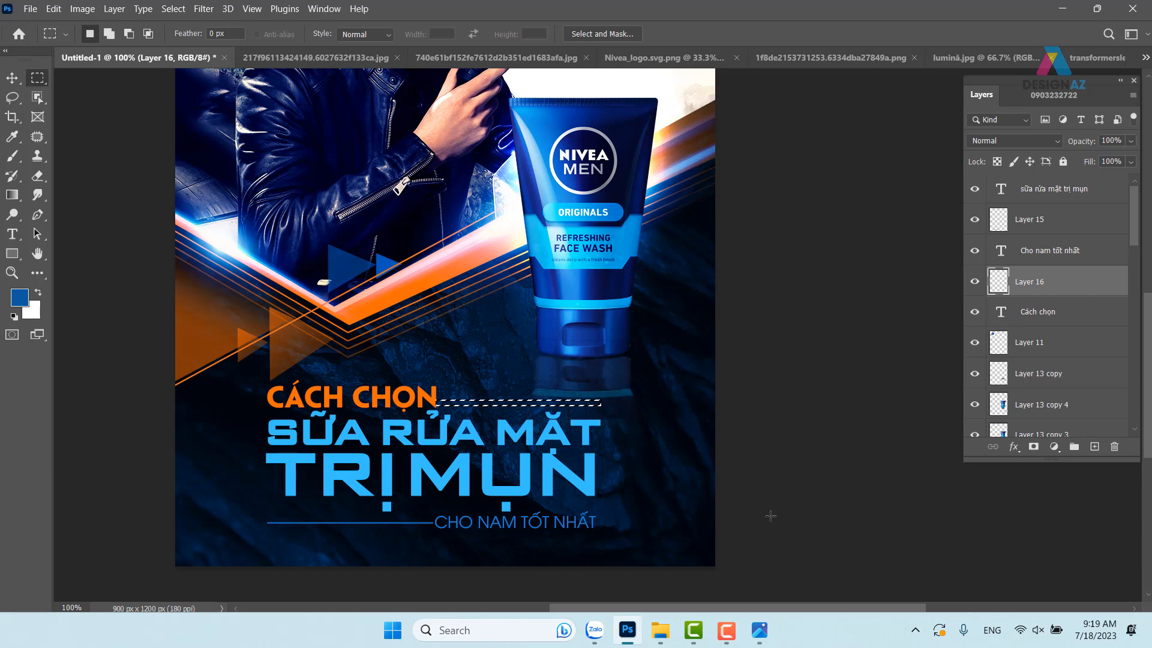
{"action": "key", "text": "i"}
{"action": "left_click", "coordinate": [436, 393]}
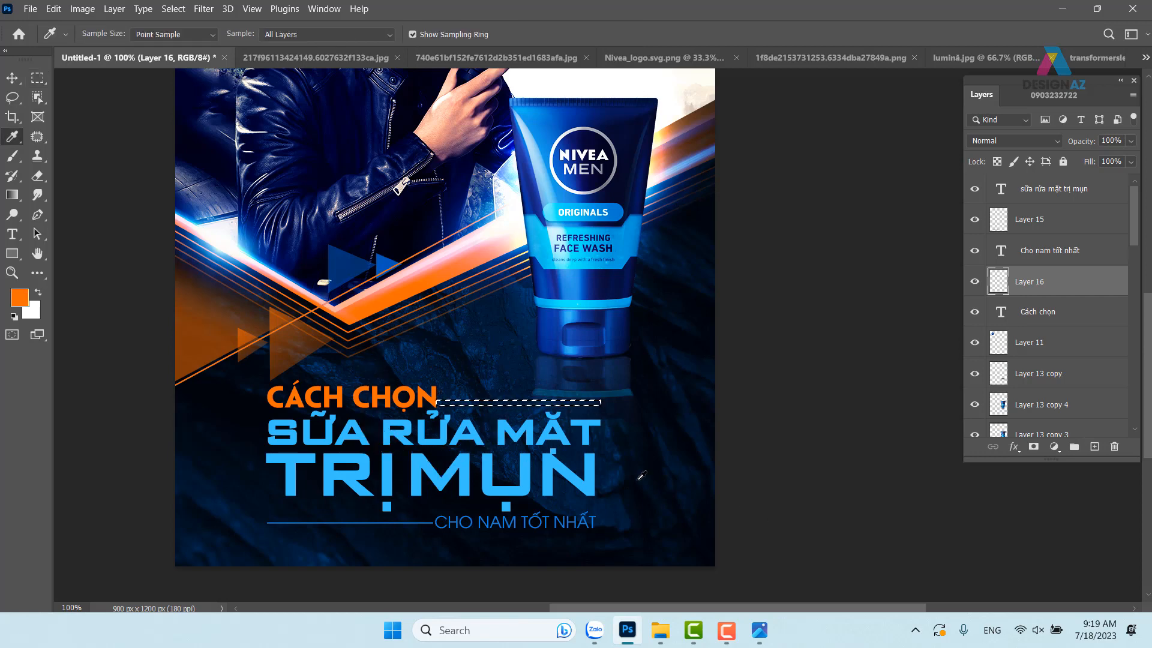
{"action": "key", "text": "v"}
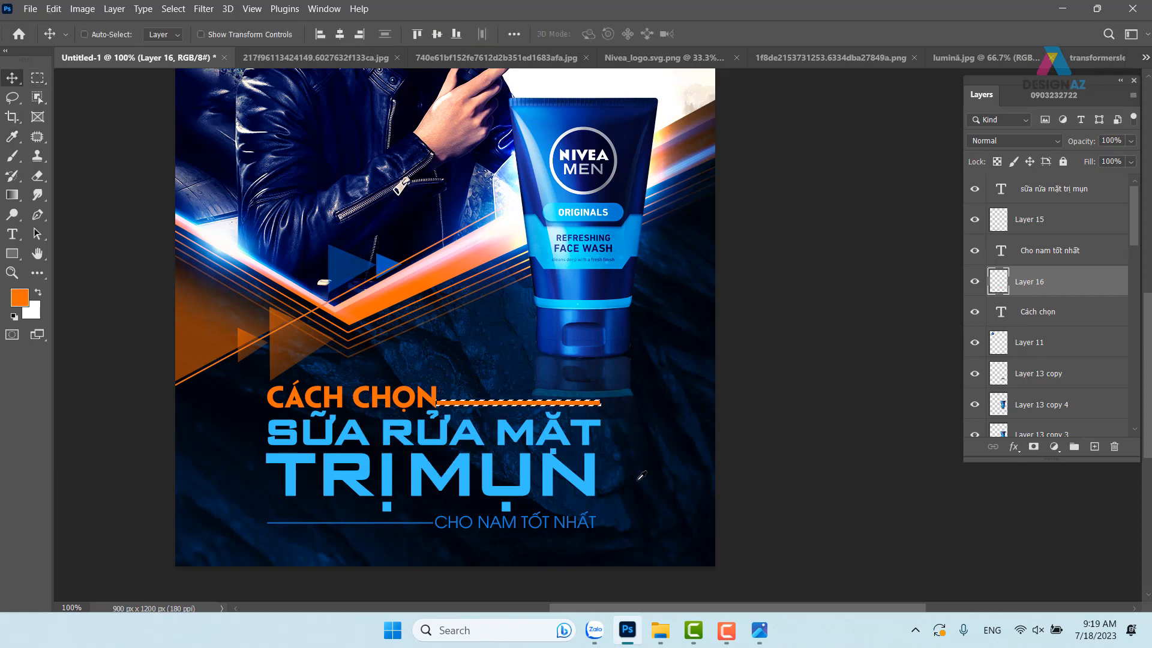
{"action": "key", "text": "ctrl+d"}
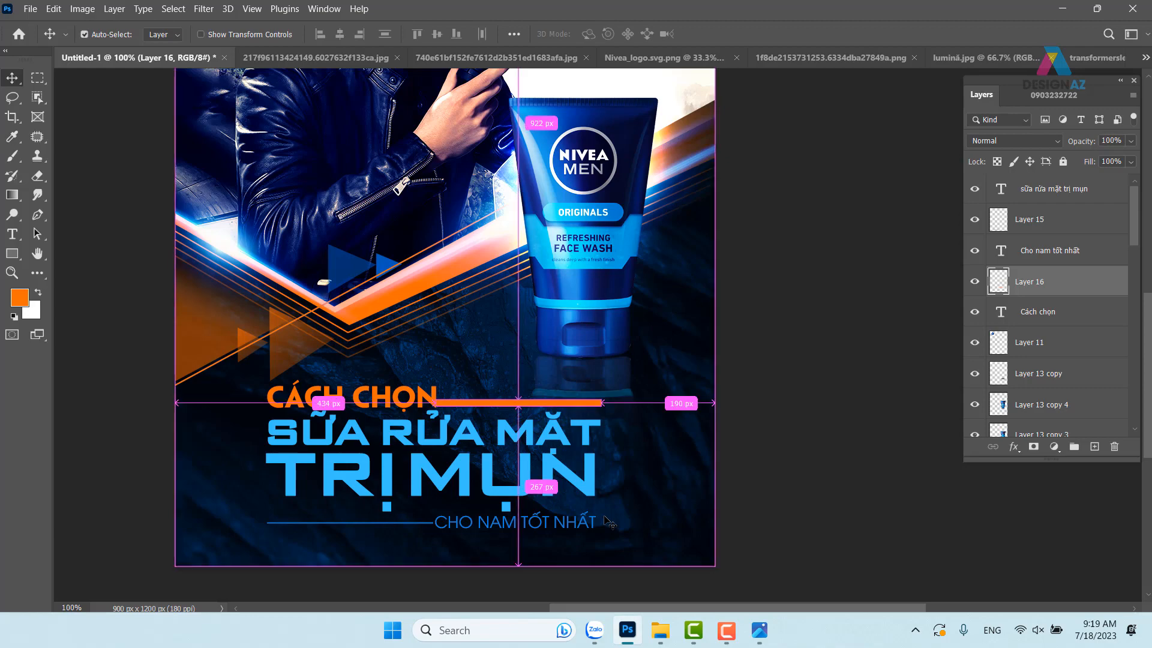
Step: Thin the orange bar beside CÁCH CHỌN to 72.73% of its height, keeping its full width
{"action": "key", "text": "ctrl+plus"}
{"action": "left_click_drag", "start_coordinate": [400, 431], "coordinate": [723, 268]}
{"action": "key", "text": "Down"}
{"action": "key", "text": "Down"}
{"action": "key", "text": "Down"}
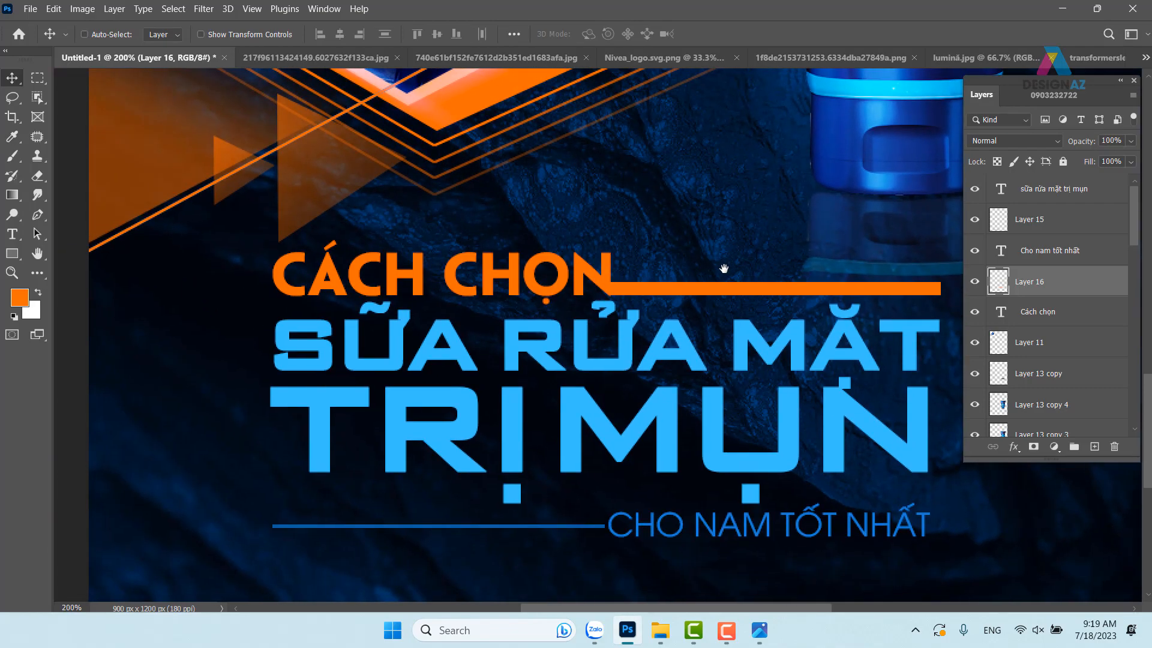
{"action": "left_click_drag", "start_coordinate": [726, 262], "coordinate": [546, 303]}
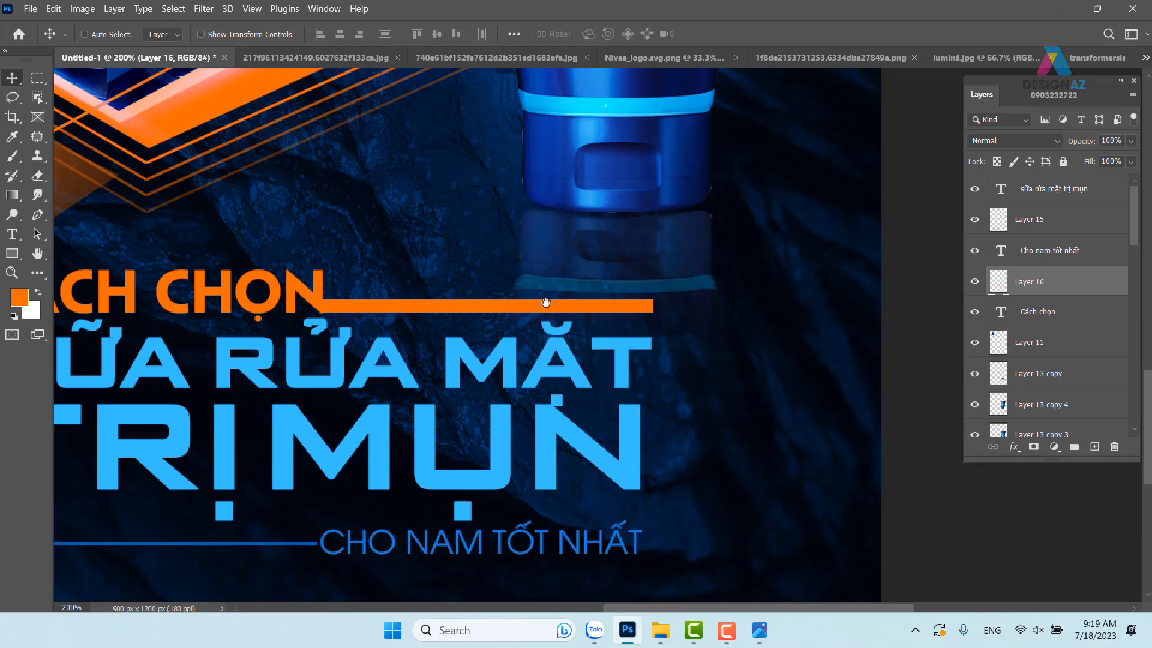
{"action": "key", "text": "ctrl+t"}
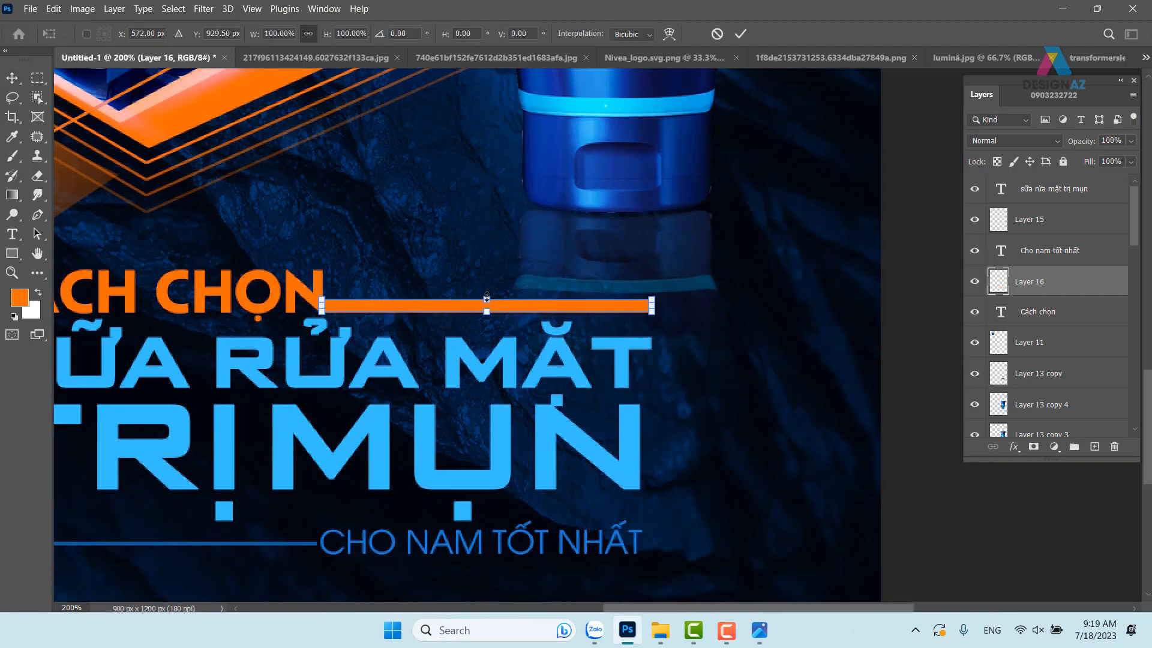
{"action": "left_click_drag", "start_coordinate": [486, 297], "coordinate": [487, 299]}
{"action": "key", "text": "ctrl+z"}
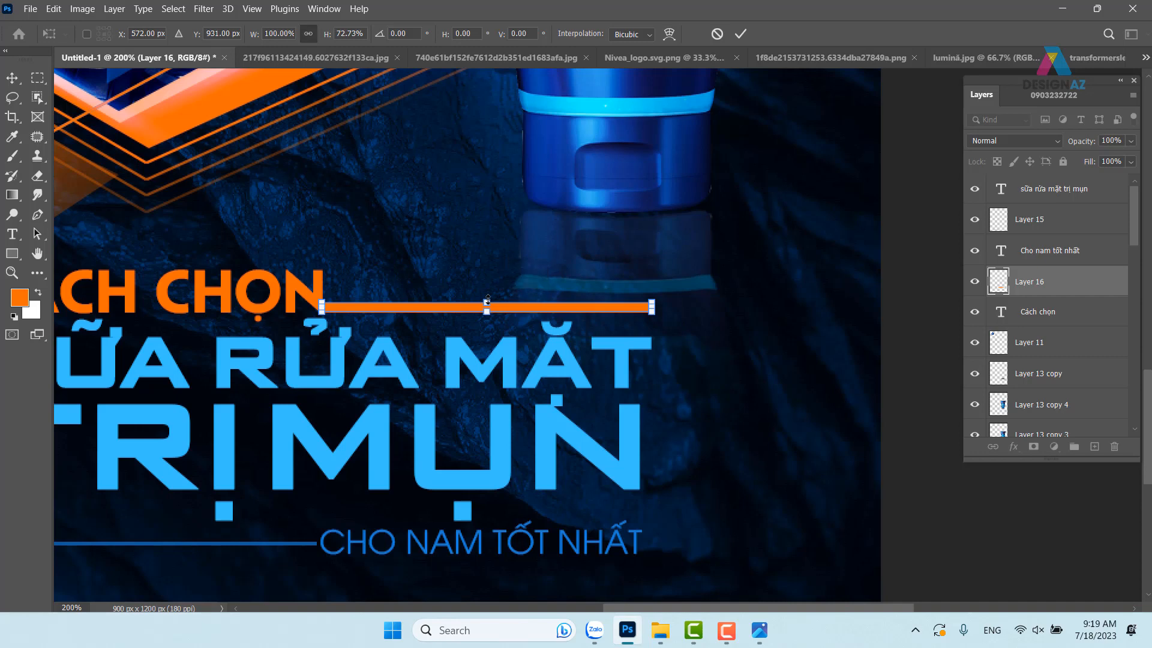
{"action": "key", "text": "Return"}
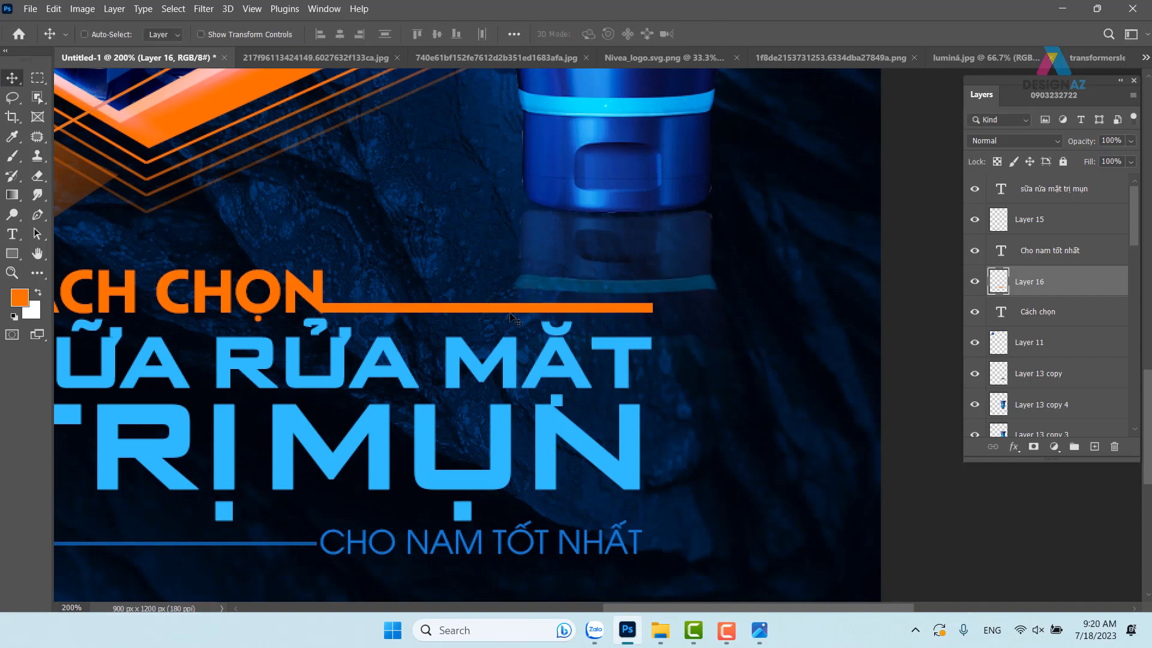
Step: Move the orange bar up to the top edge of CÁCH CHỌN and stretch its end to line up with the T of MẶT
{"action": "left_click_drag", "start_coordinate": [491, 309], "coordinate": [484, 280]}
{"action": "left_click_drag", "start_coordinate": [489, 342], "coordinate": [561, 342]}
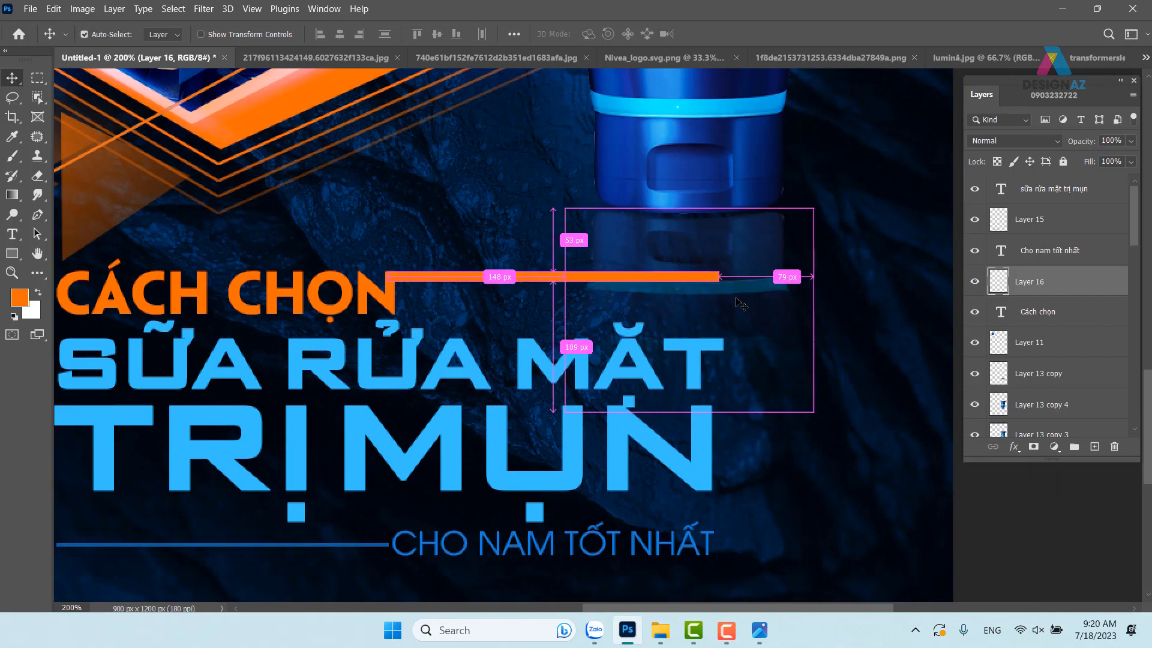
{"action": "key", "text": "ctrl+plus"}
{"action": "key", "text": "ctrl+plus"}
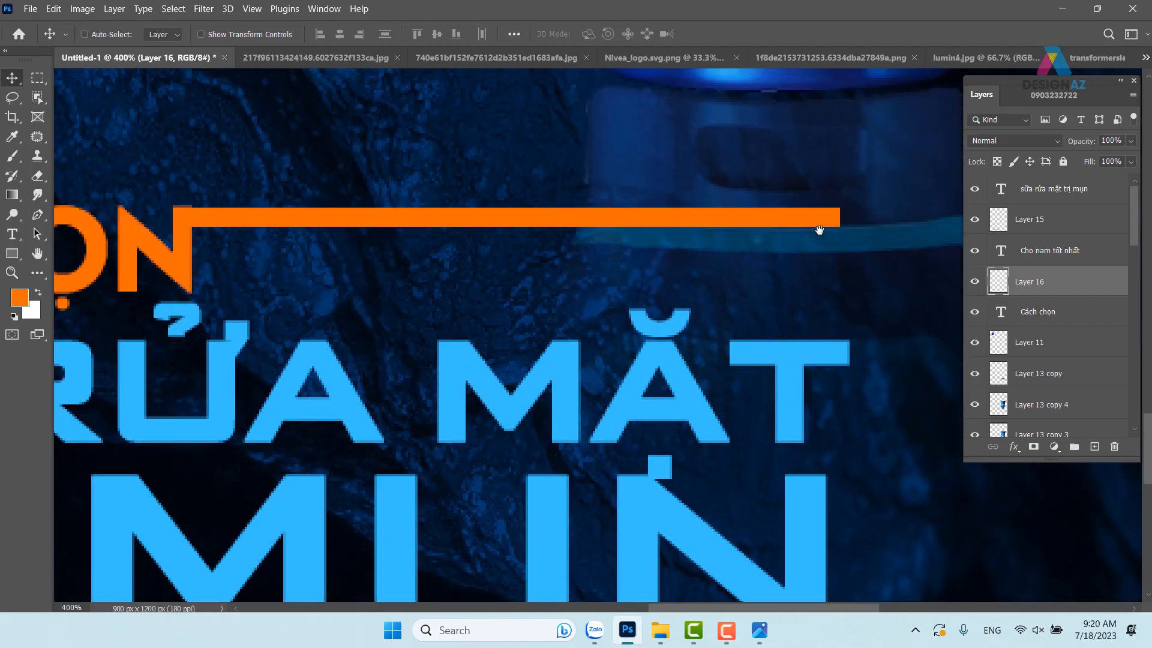
{"action": "left_click_drag", "start_coordinate": [817, 227], "coordinate": [630, 274]}
{"action": "key", "text": "ctrl+t"}
{"action": "key", "text": "Return"}
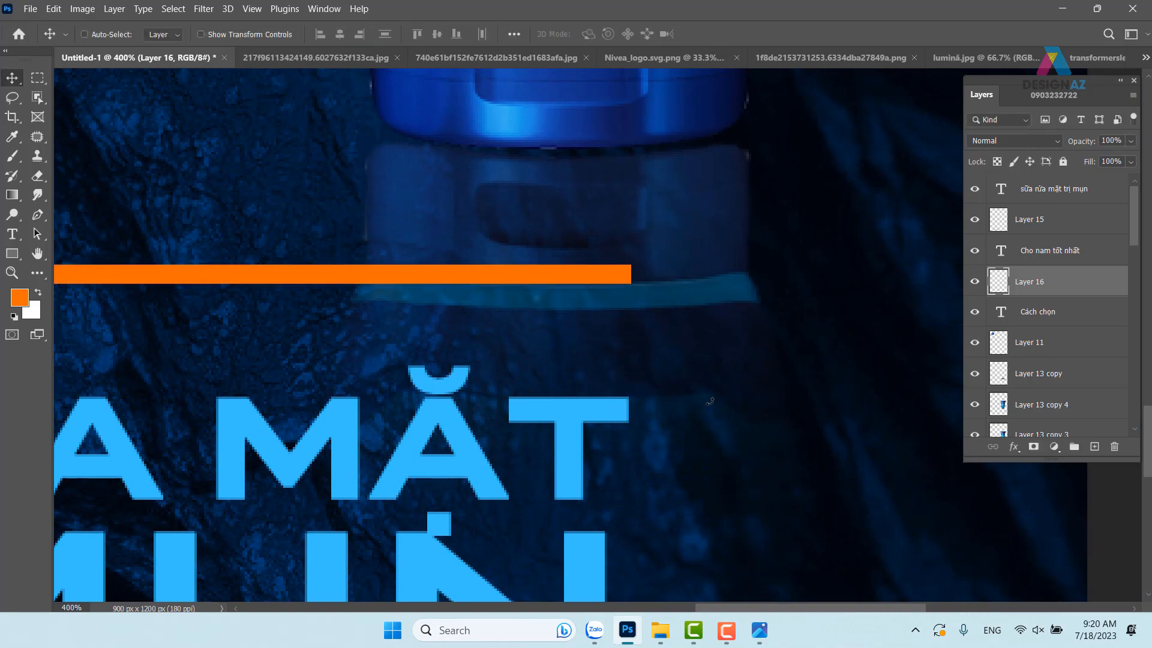
Step: Select the thin blue line layer and shift it horizontally until it meets the start of CHO NAM TỐT NHẤT
{"action": "scroll", "coordinate": [710, 401], "scroll_direction": "down", "scroll_amount": 5}
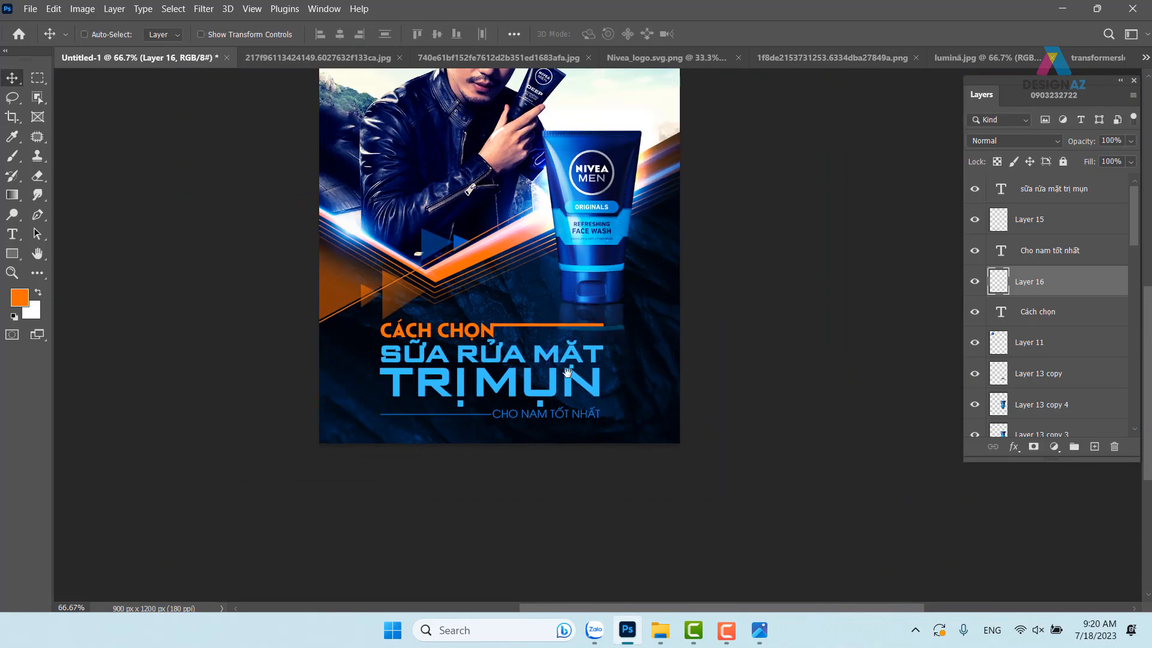
{"action": "left_click_drag", "start_coordinate": [567, 372], "coordinate": [568, 406]}
{"action": "scroll", "coordinate": [495, 473], "scroll_direction": "up", "scroll_amount": 6}
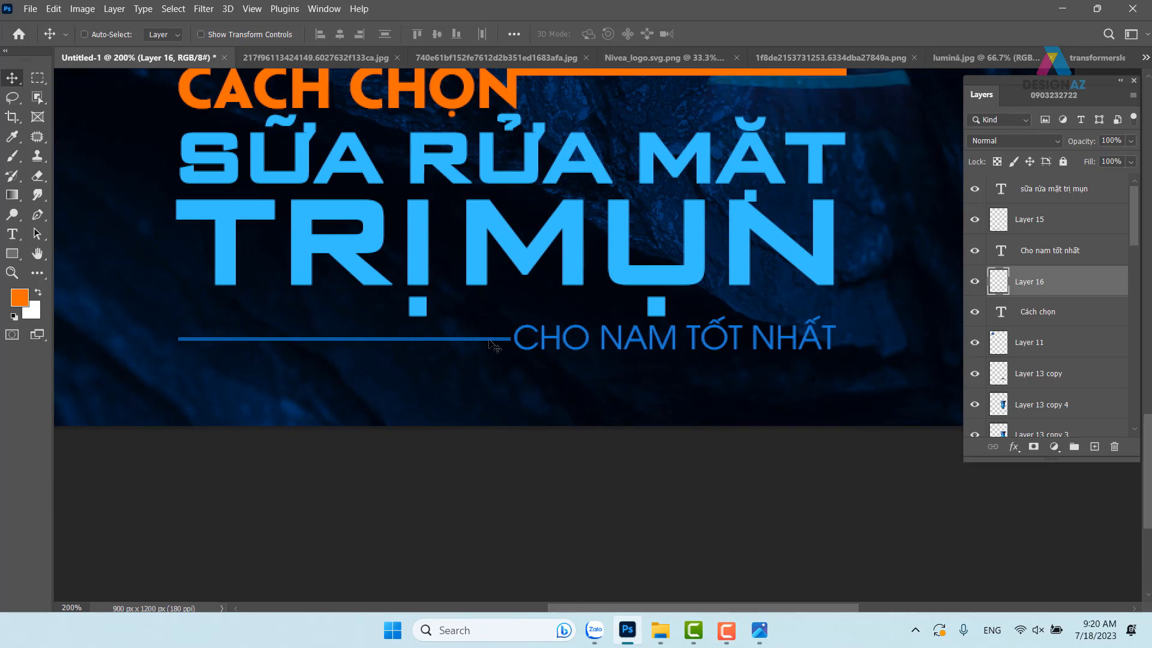
{"action": "right_click", "coordinate": [489, 340]}
{"action": "left_click", "coordinate": [511, 362]}
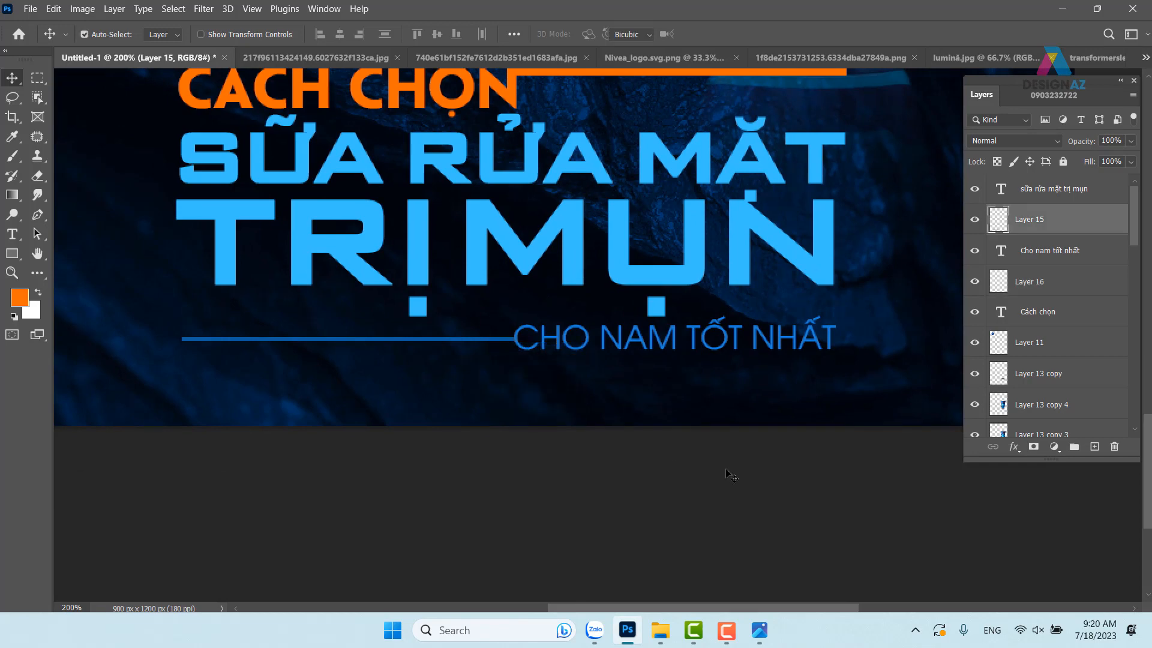
Step: Stretch the blue line to 101.81% width so its outer end lines up with the start of TRỊ MỤN
{"action": "key", "text": "ctrl+t"}
{"action": "left_click_drag", "start_coordinate": [252, 375], "coordinate": [516, 373]}
{"action": "key", "text": "ctrl+plus"}
{"action": "key", "text": "ctrl+plus"}
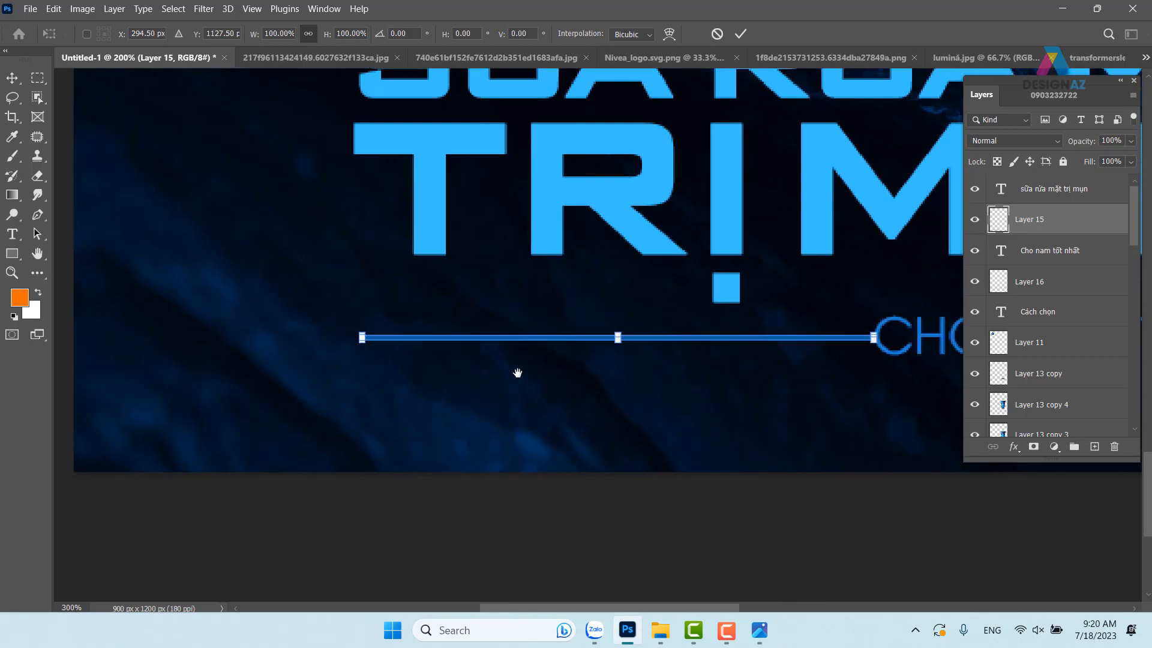
{"action": "left_click_drag", "start_coordinate": [418, 360], "coordinate": [513, 448]}
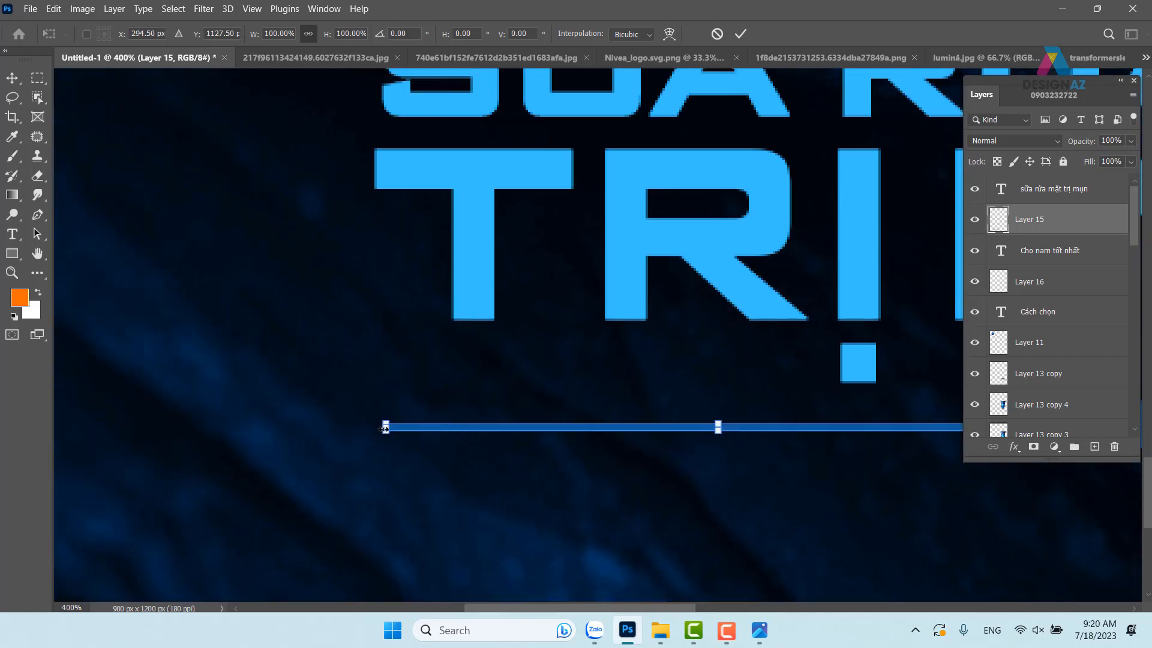
{"action": "left_click_drag", "start_coordinate": [384, 428], "coordinate": [373, 428]}
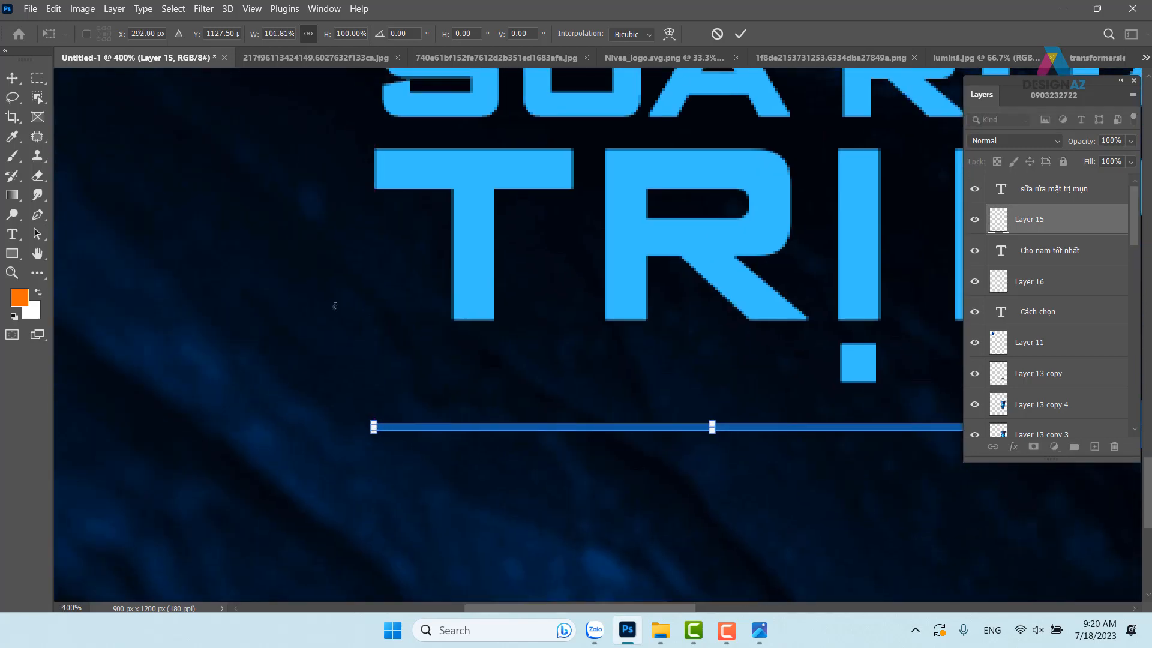
{"action": "key", "text": "Return"}
Step: Apply the blue line's stretch and select the whole headline block together: the three text lines, the orange bar and the blue line
{"action": "key", "text": "ctrl+minus"}
{"action": "key", "text": "ctrl+minus"}
{"action": "key", "text": "ctrl+minus"}
{"action": "key", "text": "ctrl+minus"}
{"action": "key", "text": "ctrl+minus"}
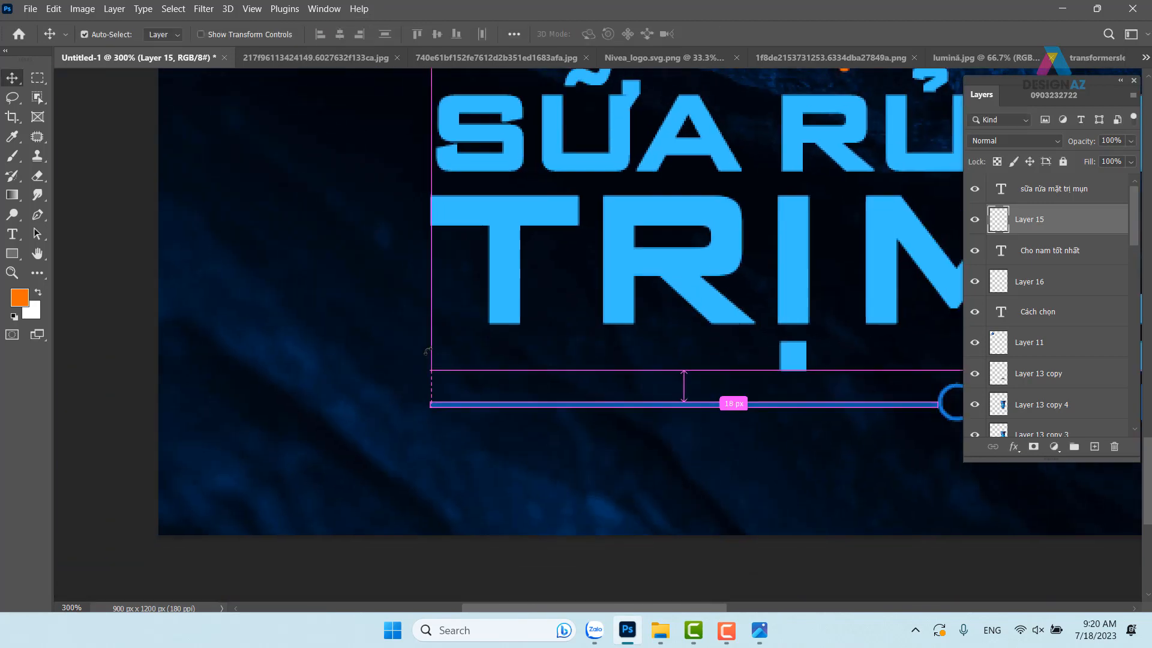
{"action": "left_click_drag", "start_coordinate": [646, 350], "coordinate": [560, 422]}
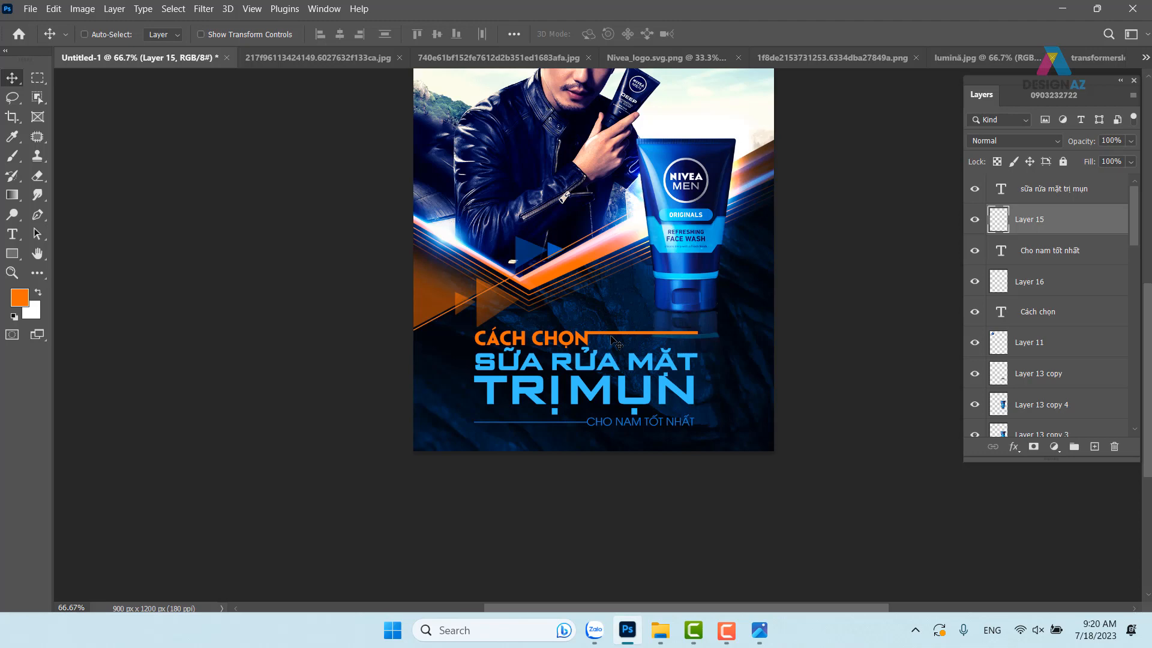
{"action": "key", "text": "ctrl+plus"}
{"action": "key", "text": "ctrl+plus"}
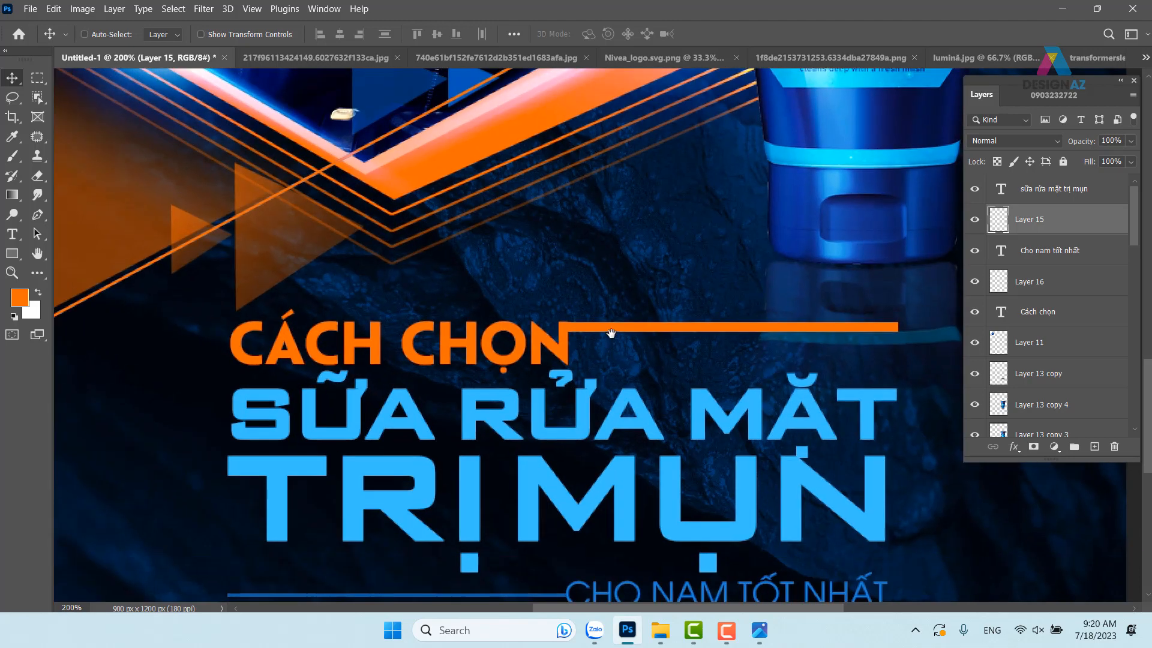
{"action": "left_click_drag", "start_coordinate": [613, 335], "coordinate": [634, 252]}
{"action": "right_click", "coordinate": [649, 276]}
{"action": "left_click", "coordinate": [660, 280]}
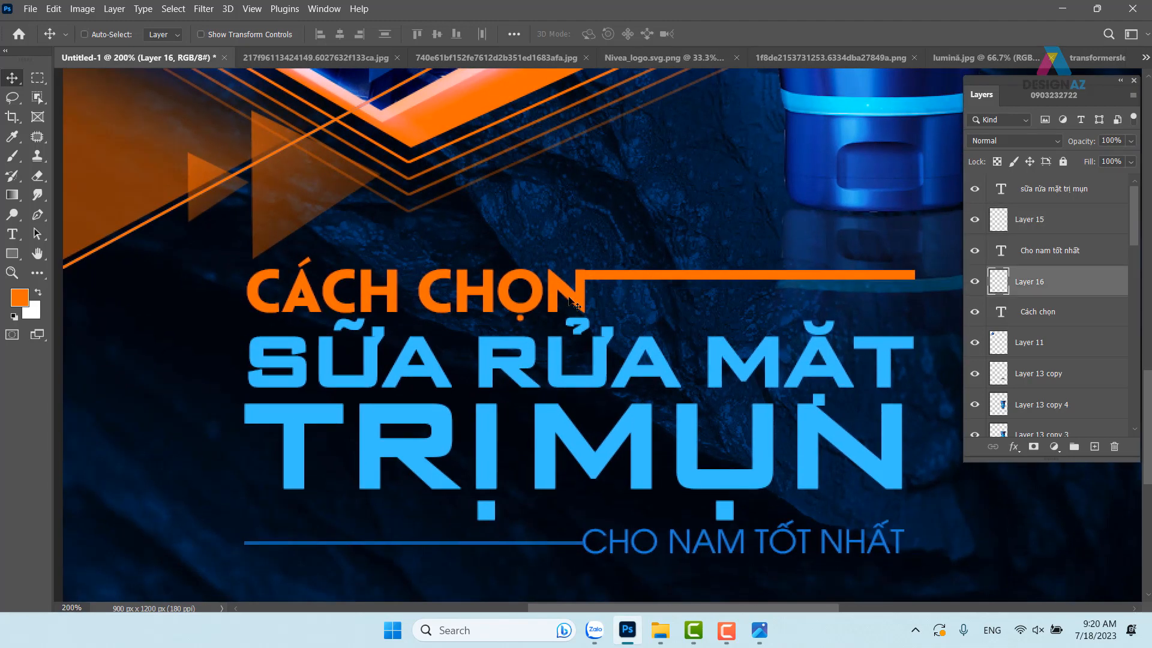
{"action": "right_click", "coordinate": [571, 294]}
{"action": "left_click", "coordinate": [576, 301], "text": "shift"}
{"action": "right_click", "coordinate": [528, 354]}
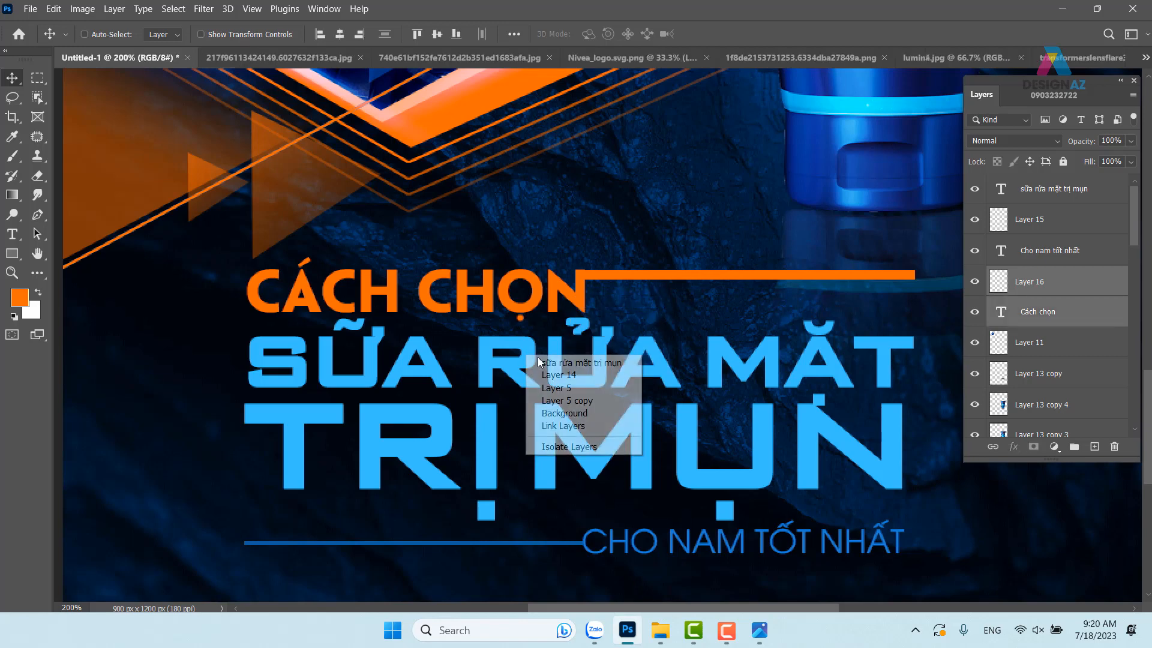
{"action": "left_click", "coordinate": [575, 363], "text": "shift"}
{"action": "right_click", "coordinate": [624, 540]}
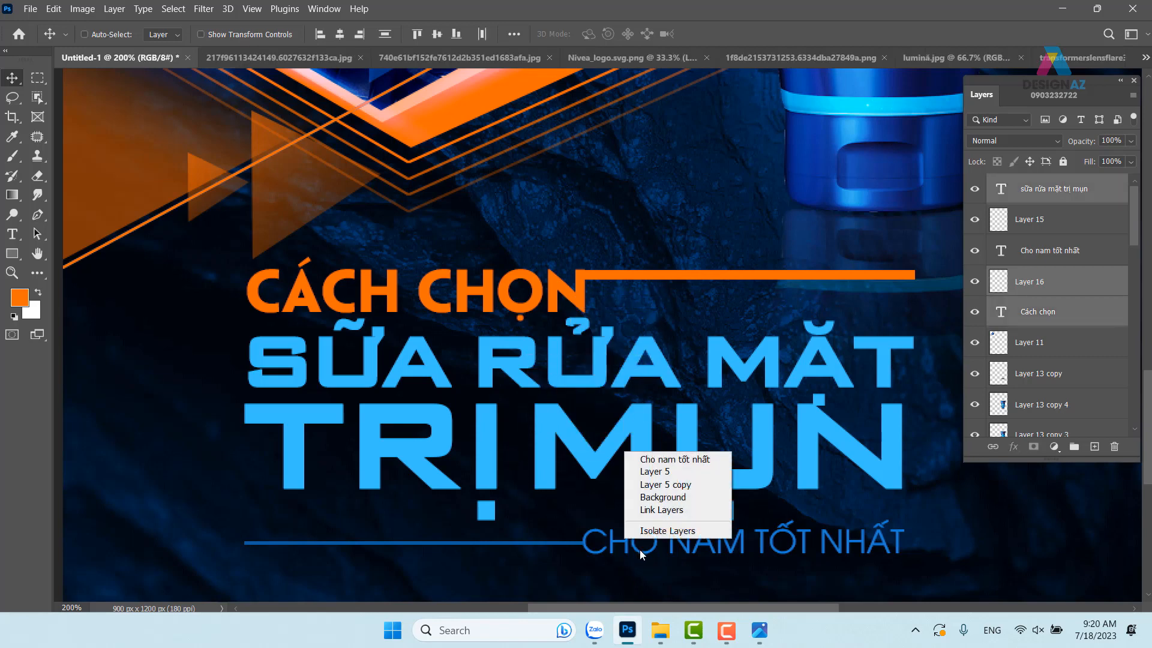
{"action": "left_click", "coordinate": [671, 459], "text": "shift"}
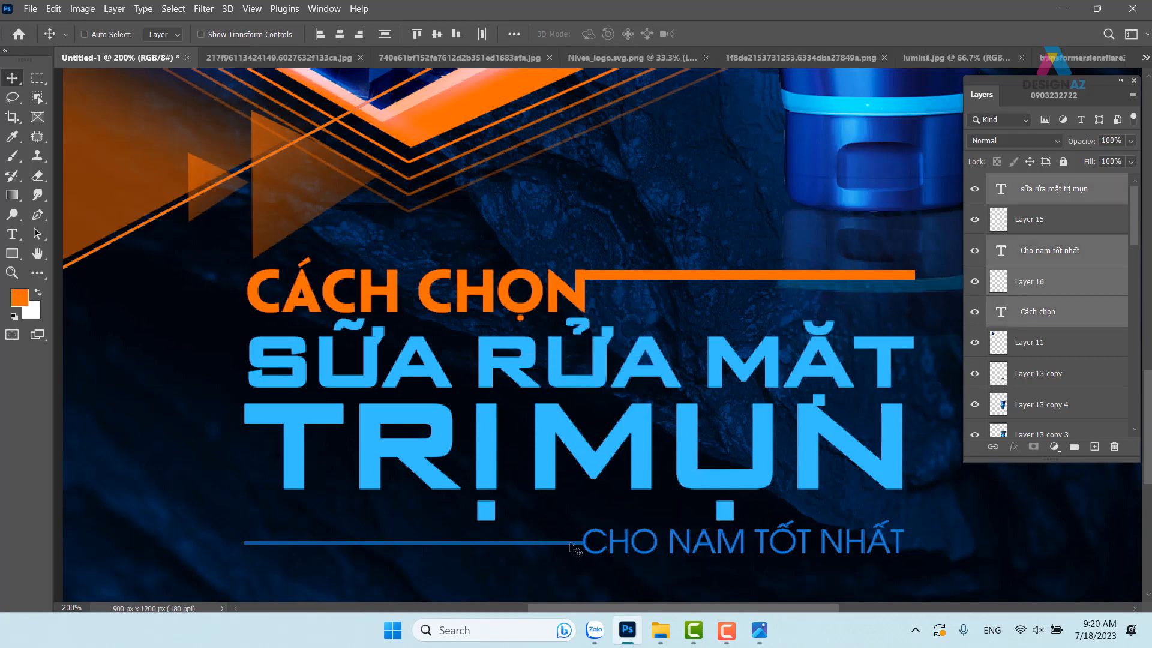
{"action": "right_click", "coordinate": [573, 547]}
{"action": "left_click", "coordinate": [588, 464], "text": "shift"}
{"action": "left_click_drag", "start_coordinate": [562, 535], "coordinate": [571, 496]}
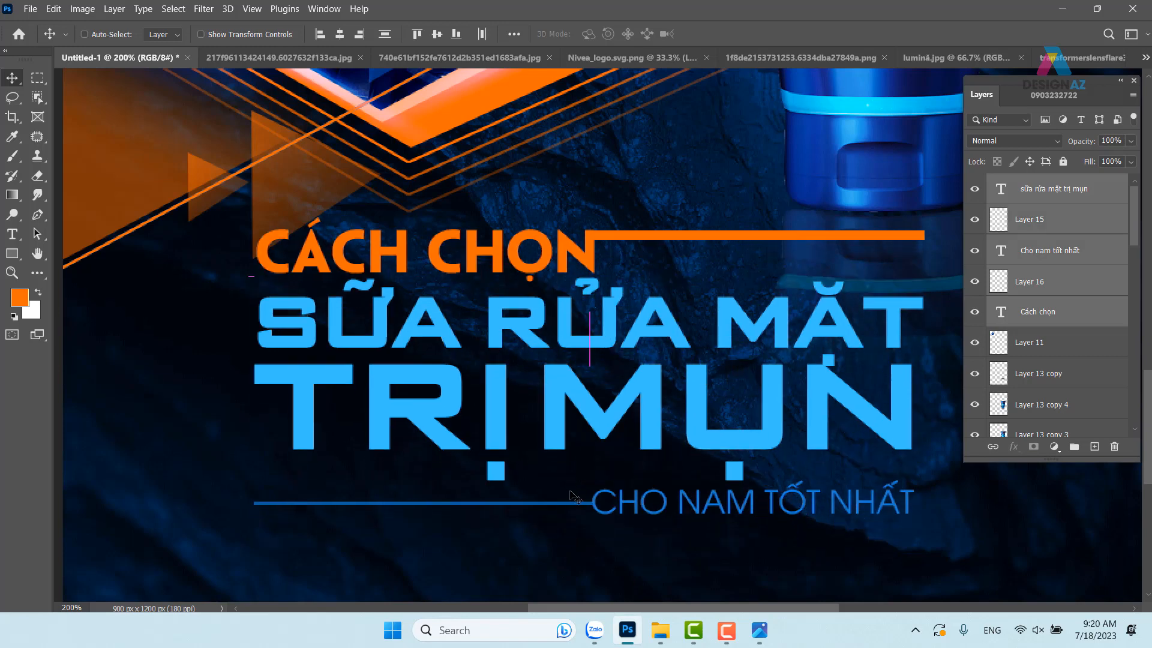
{"action": "left_click_drag", "start_coordinate": [658, 323], "coordinate": [642, 364]}
{"action": "key", "text": "ctrl+z"}
Step: Nudge the selected headline block down toward the poster's lower edge and a few pixels to the right
{"action": "key", "text": "Down"}
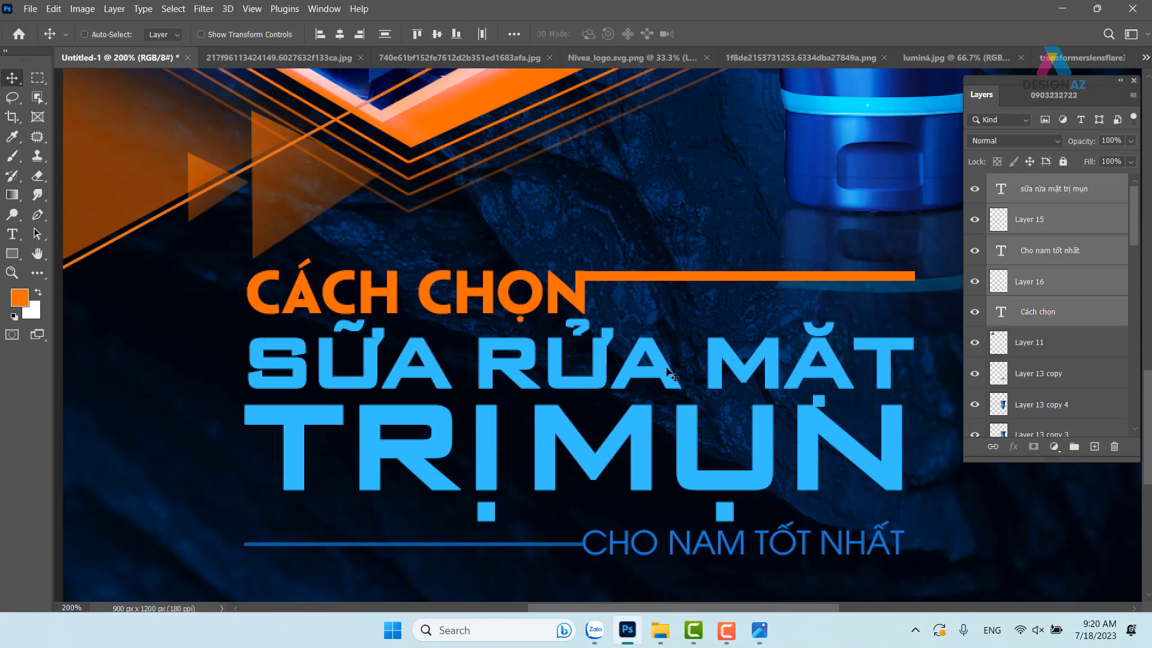
{"action": "key", "text": "shift+Down"}
{"action": "left_click_drag", "start_coordinate": [658, 460], "coordinate": [653, 361]}
{"action": "key", "text": "Down"}
{"action": "key", "text": "Down"}
{"action": "key", "text": "Down"}
{"action": "key", "text": "Down"}
{"action": "key", "text": "Down"}
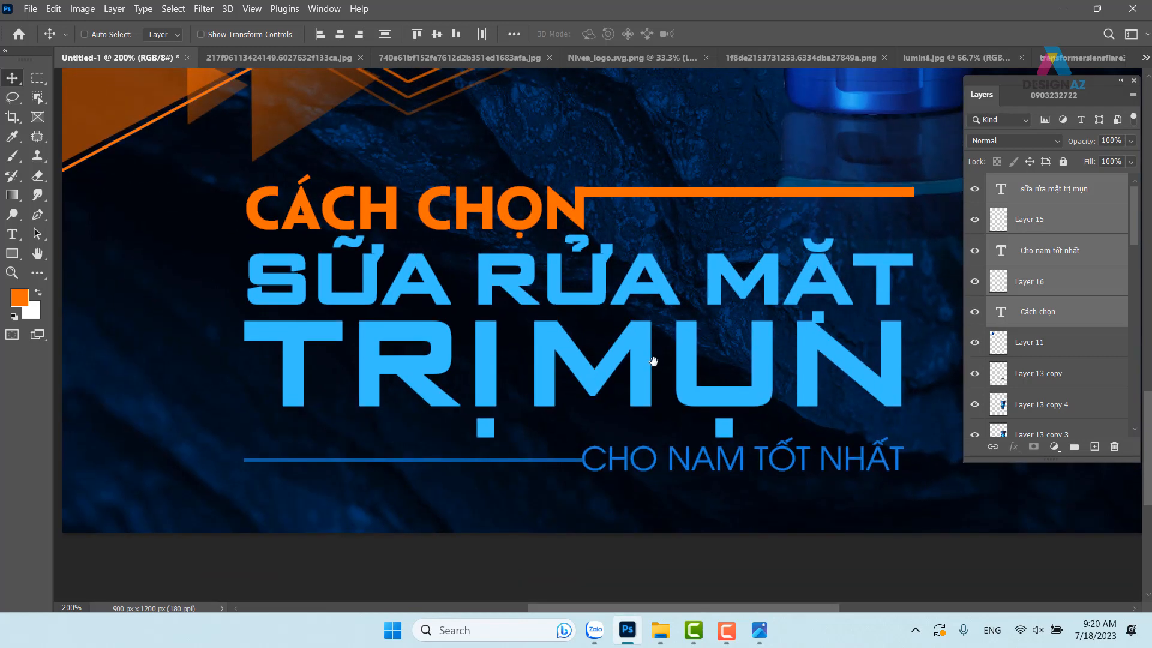
{"action": "key", "text": "Right"}
{"action": "key", "text": "Right"}
{"action": "key", "text": "Right"}
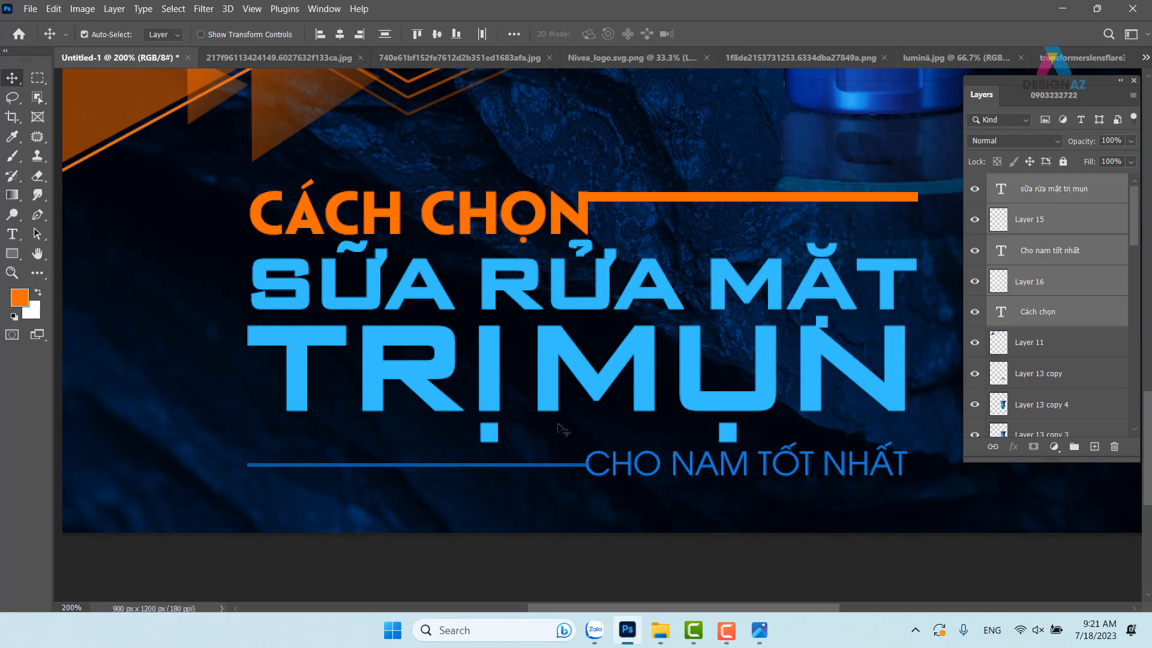
{"action": "key", "text": "ctrl+minus"}
{"action": "key", "text": "ctrl+minus"}
{"action": "key", "text": "ctrl+minus"}
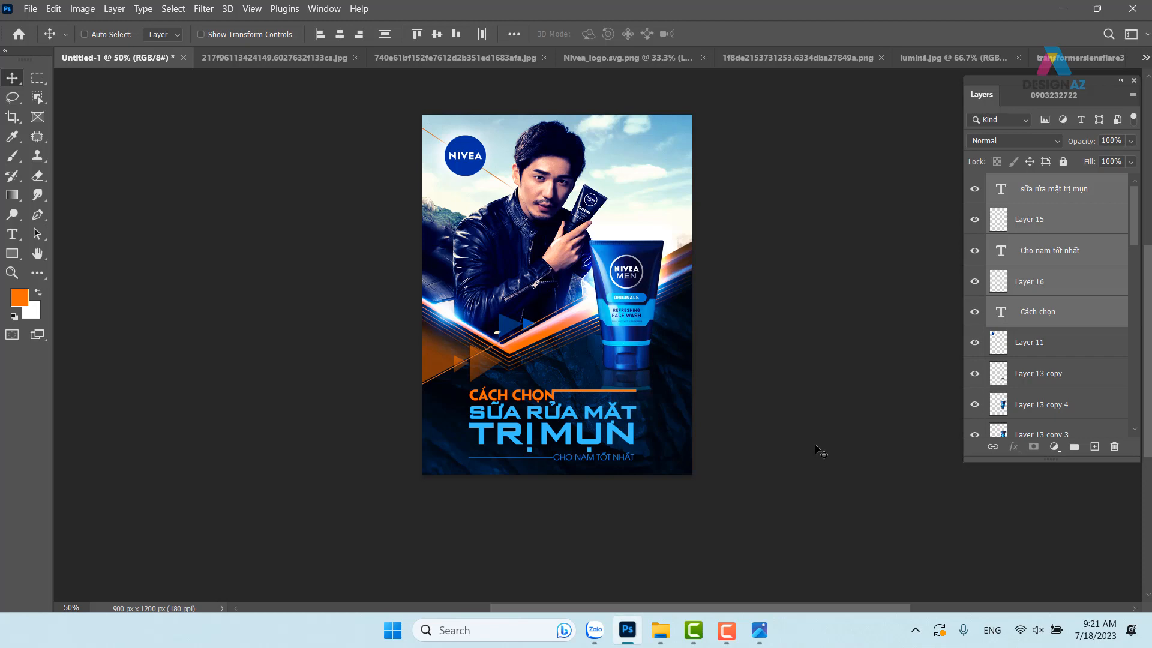
{"action": "key", "text": "ctrl+plus"}
{"action": "left_click_drag", "start_coordinate": [682, 460], "coordinate": [655, 353]}
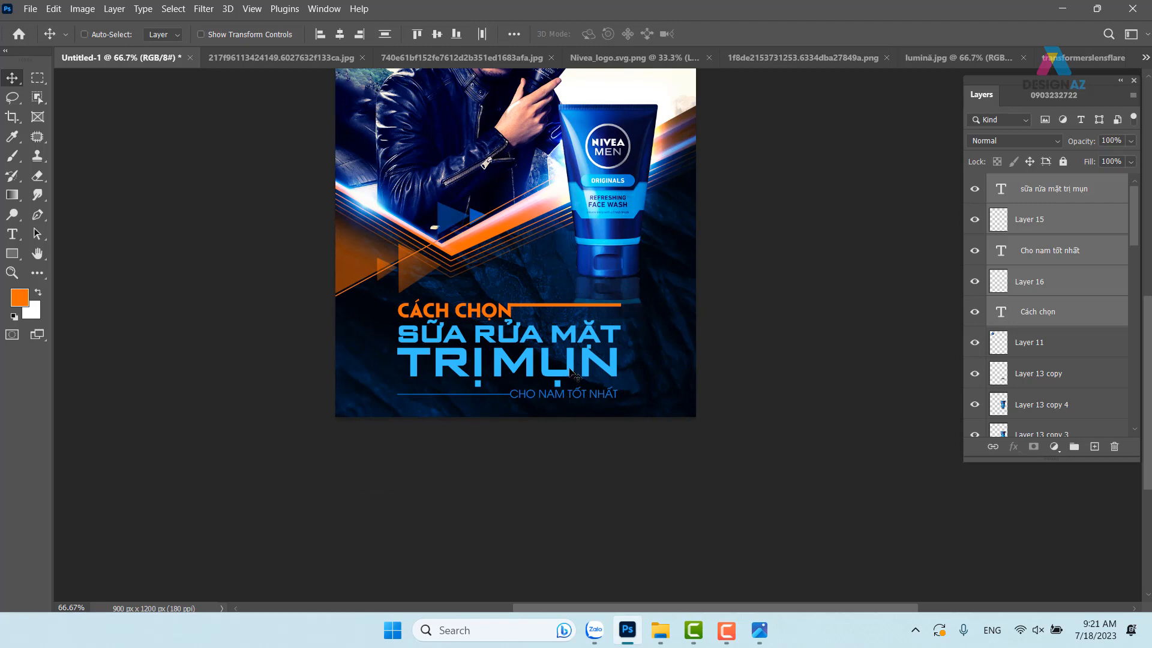
{"action": "key", "text": "ctrl+plus"}
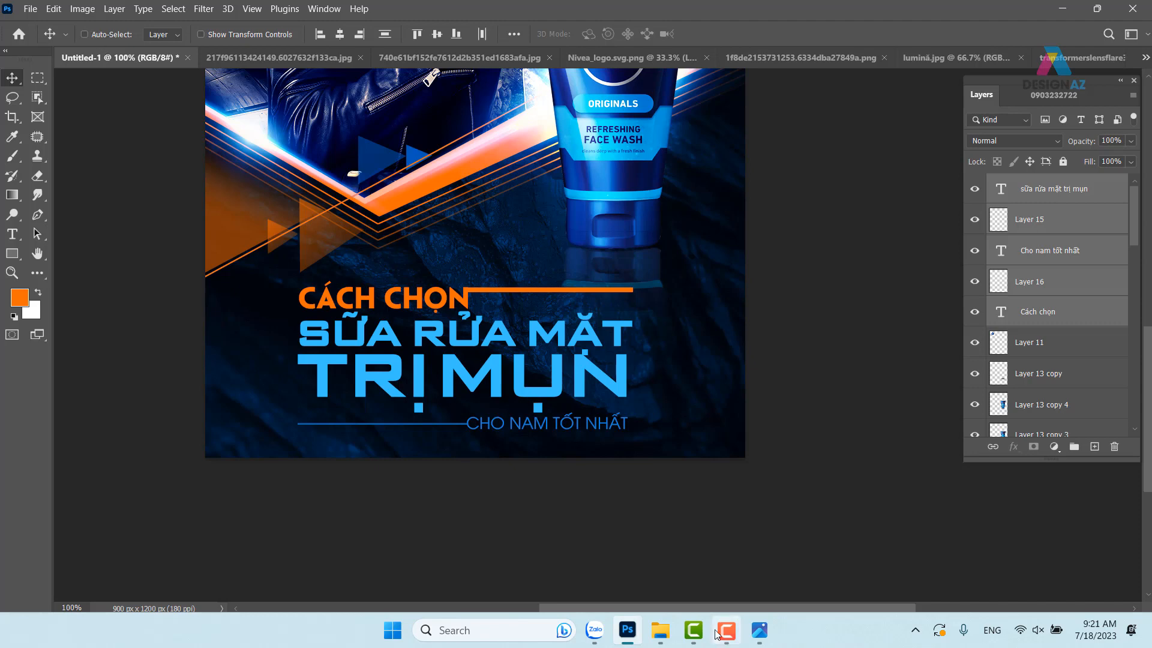
Step: Open the grey rock texture 19d83b7ae65e166aaf2030b0fe529b86.jpg from File Explorer's "người mẫu nàm sủa rửa mặt" folder in Photoshop and select the whole image for copying
{"action": "left_click", "coordinate": [660, 630]}
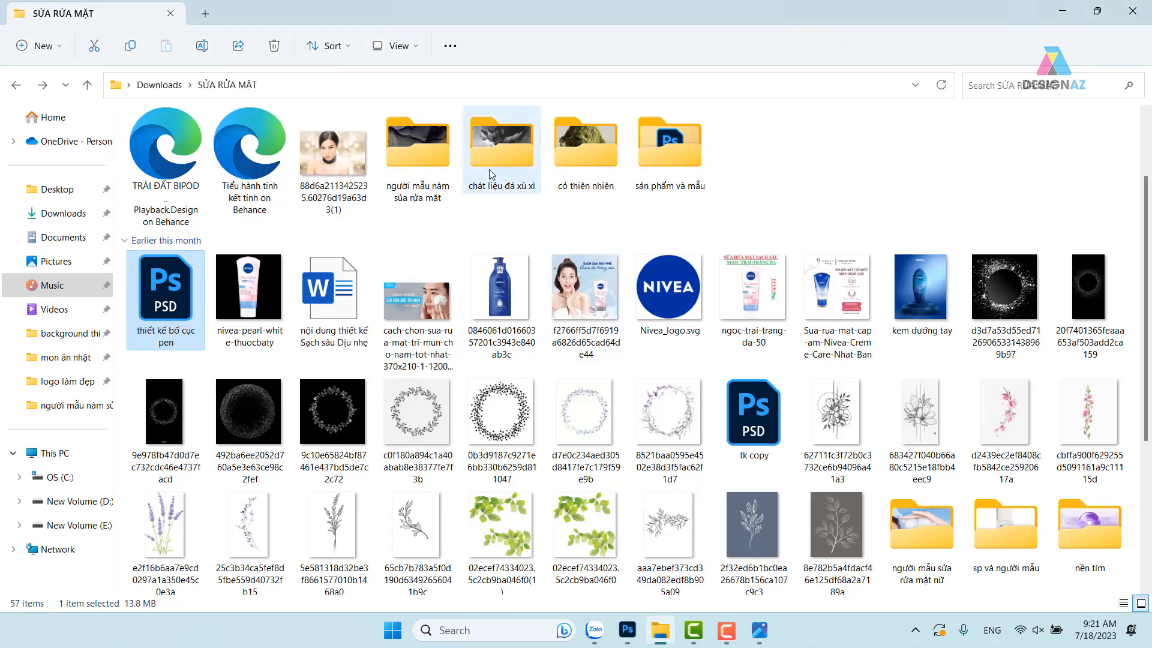
{"action": "double_click", "coordinate": [430, 160]}
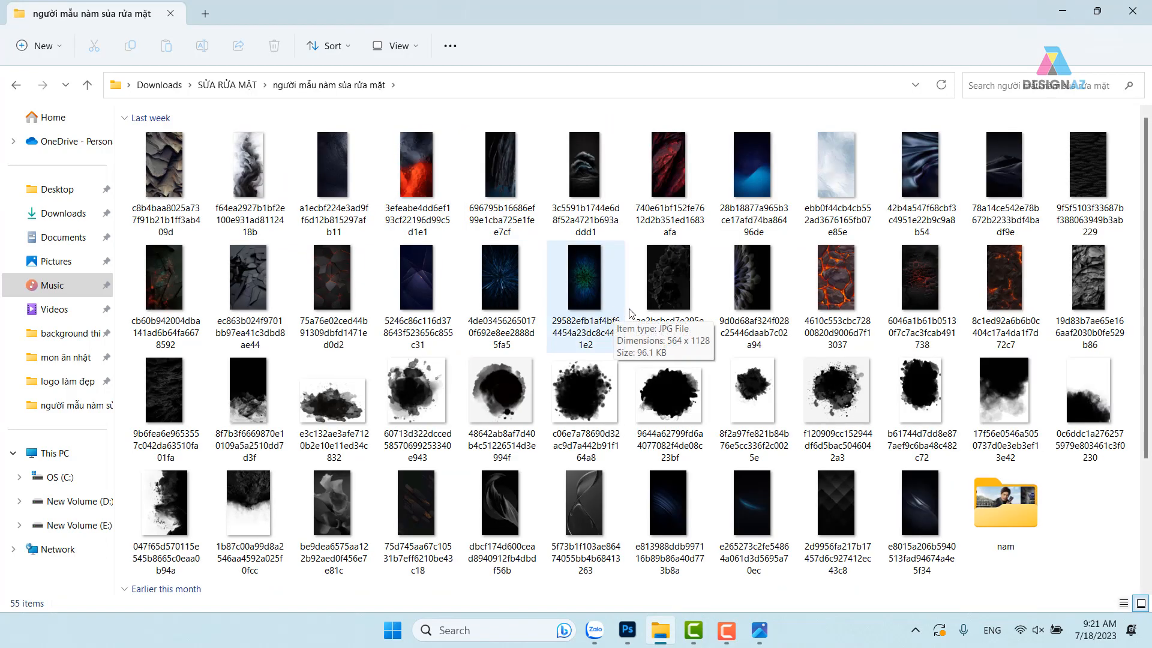
{"action": "double_click", "coordinate": [1094, 277]}
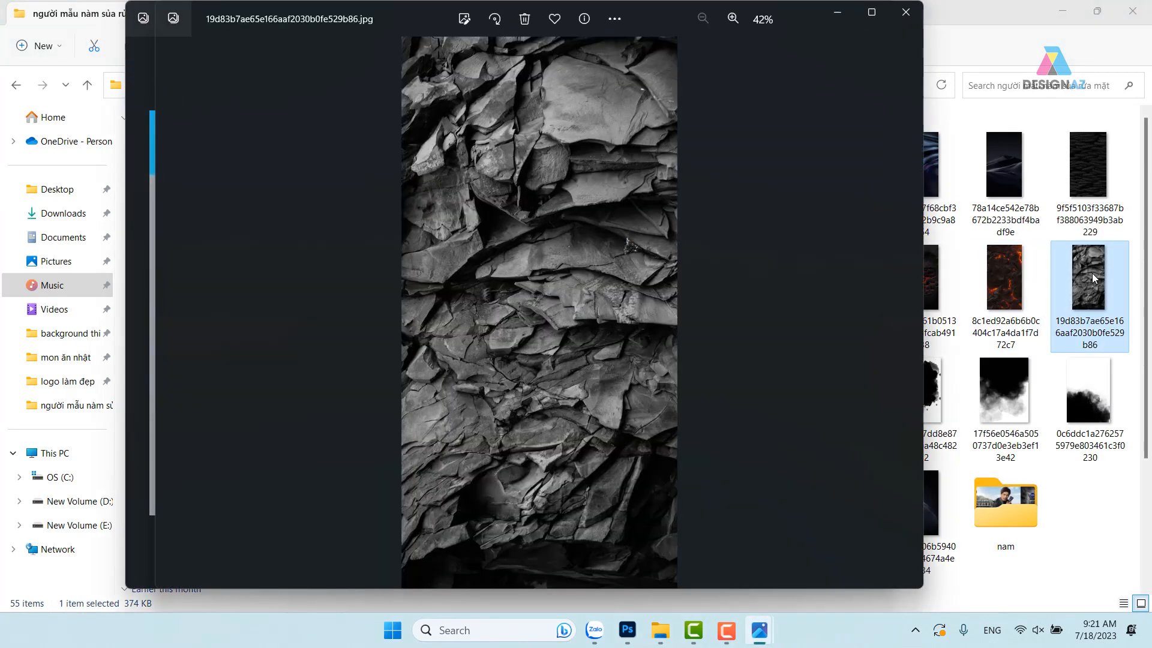
{"action": "left_click", "coordinate": [906, 12]}
{"action": "left_click", "coordinate": [876, 12]}
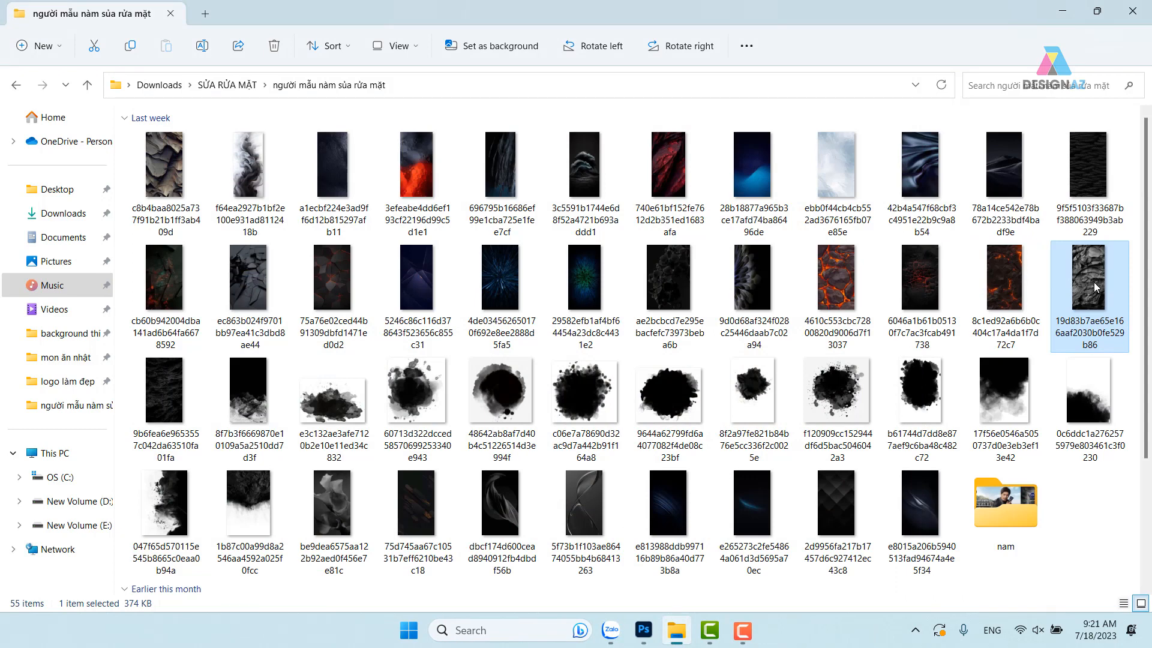
{"action": "left_click_drag", "start_coordinate": [1095, 288], "coordinate": [853, 31]}
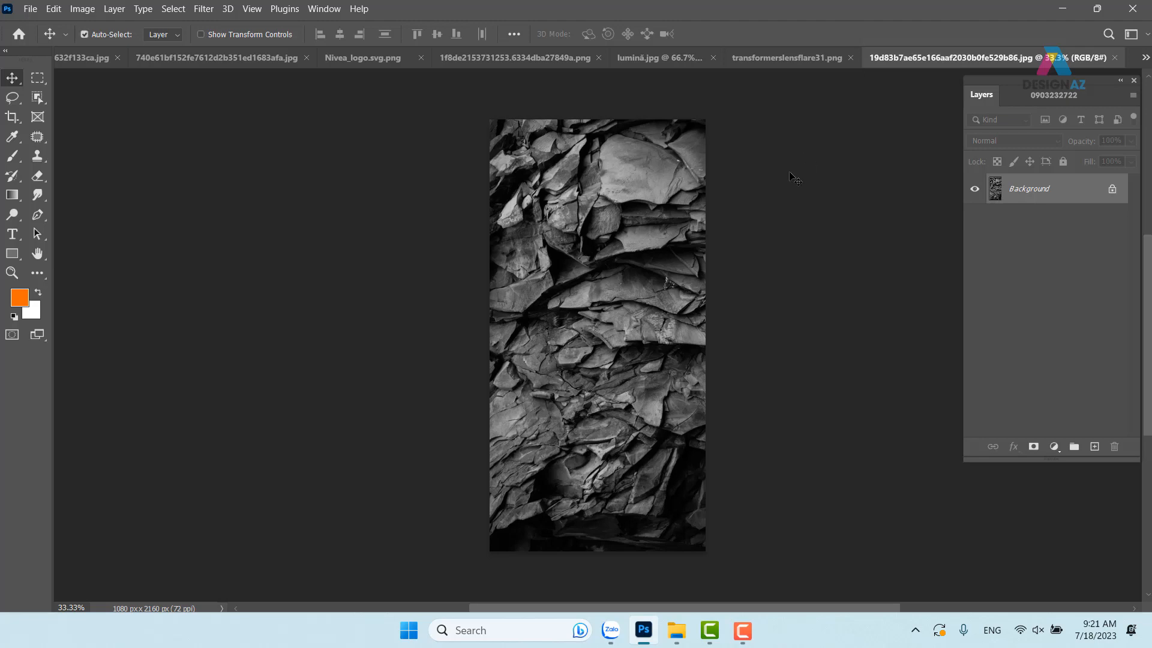
{"action": "key", "text": "ctrl+a"}
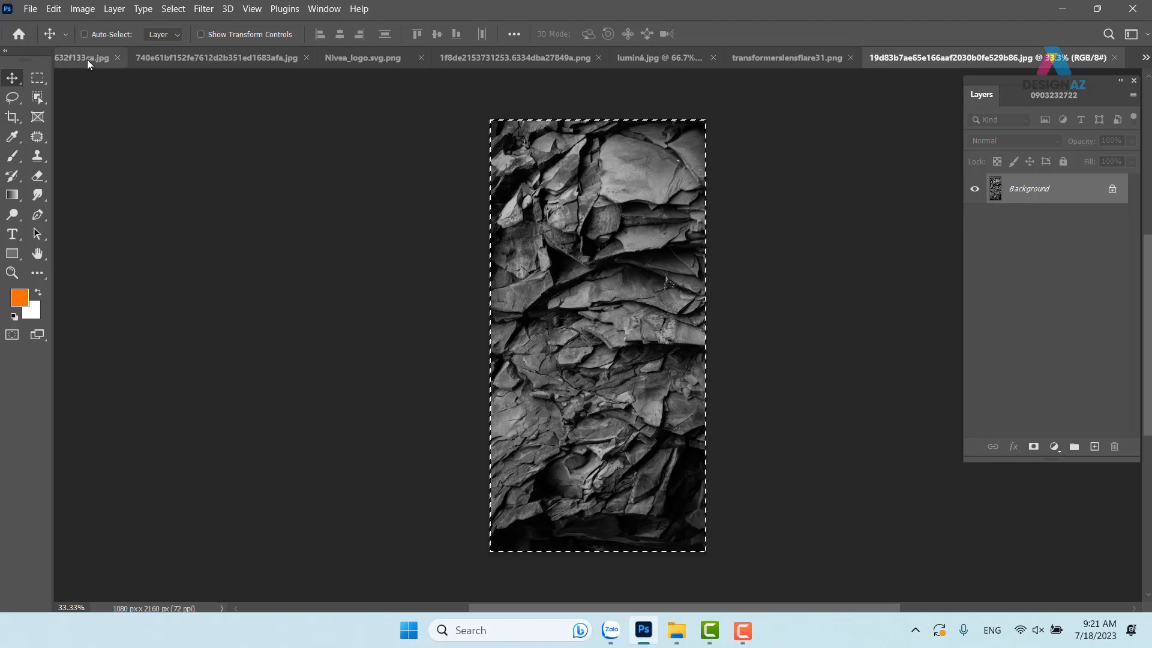
{"action": "left_click_drag", "start_coordinate": [88, 59], "coordinate": [383, 307]}
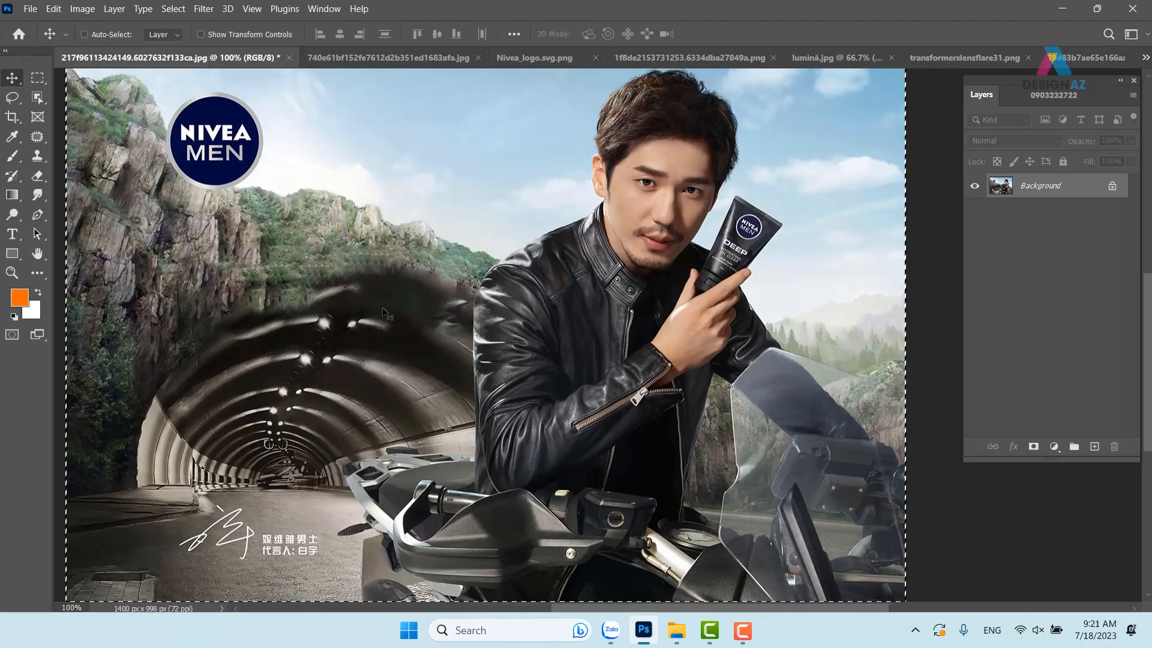
{"action": "left_click", "coordinate": [288, 57]}
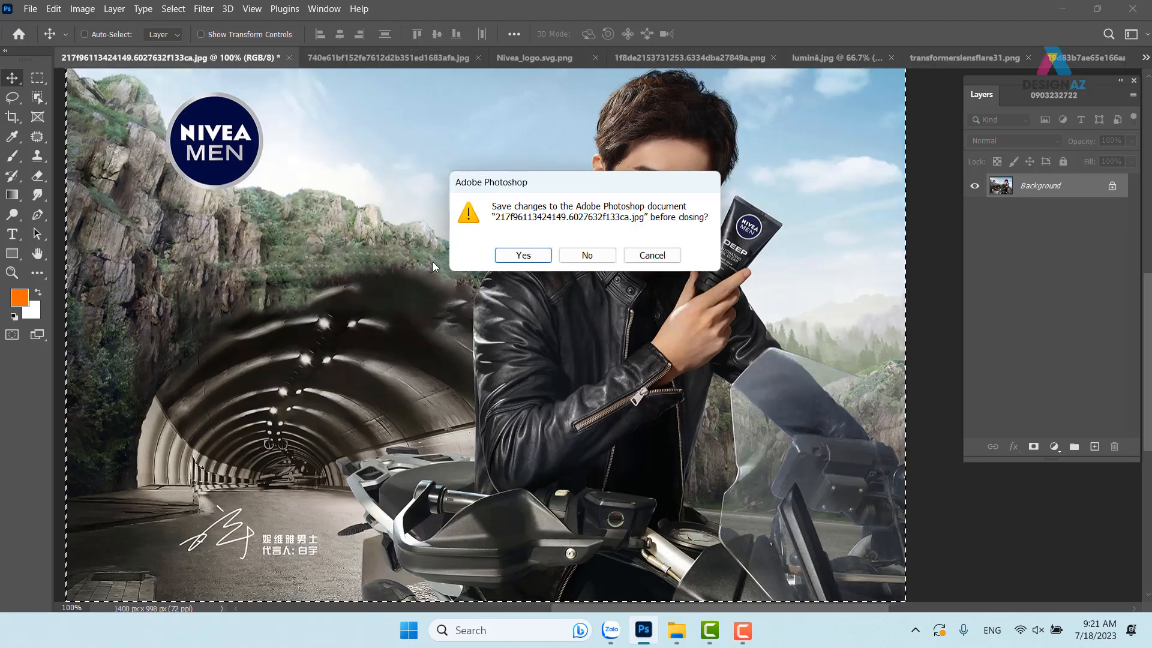
{"action": "left_click", "coordinate": [586, 255]}
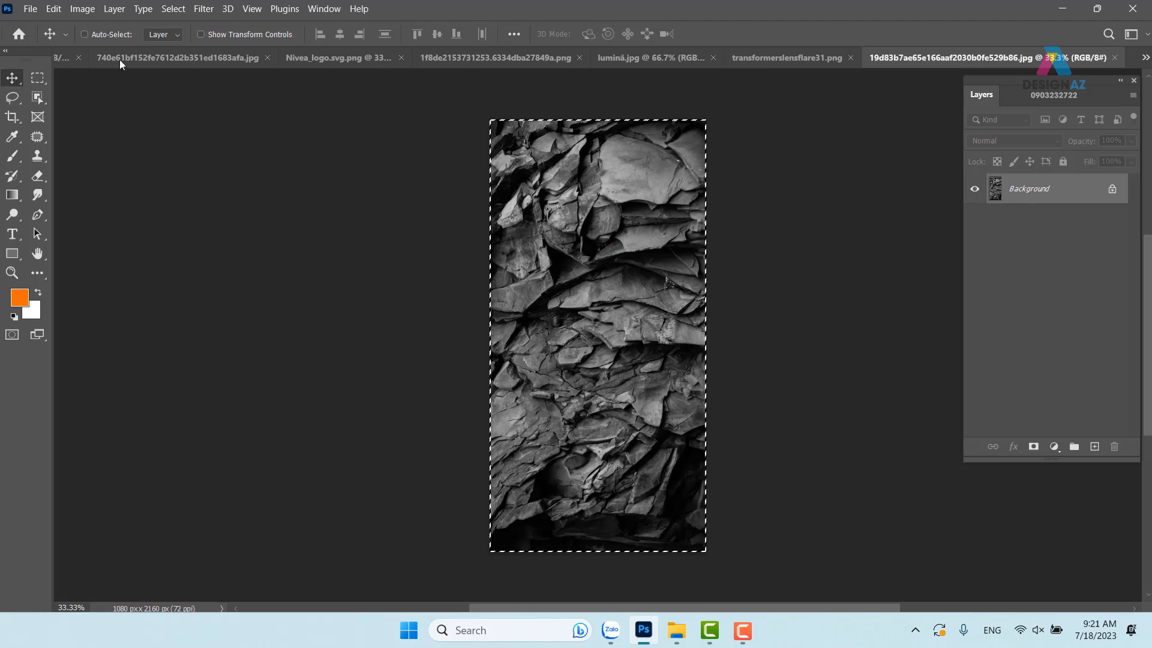
{"action": "left_click", "coordinate": [177, 59]}
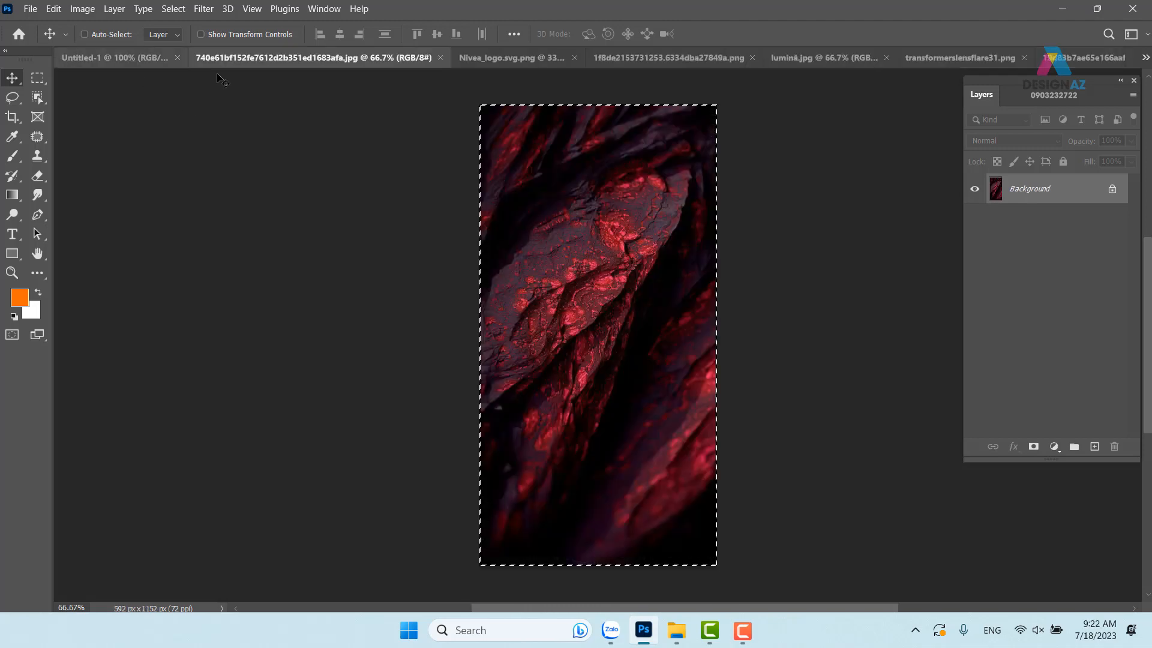
{"action": "left_click", "coordinate": [440, 58]}
{"action": "left_click", "coordinate": [117, 58]}
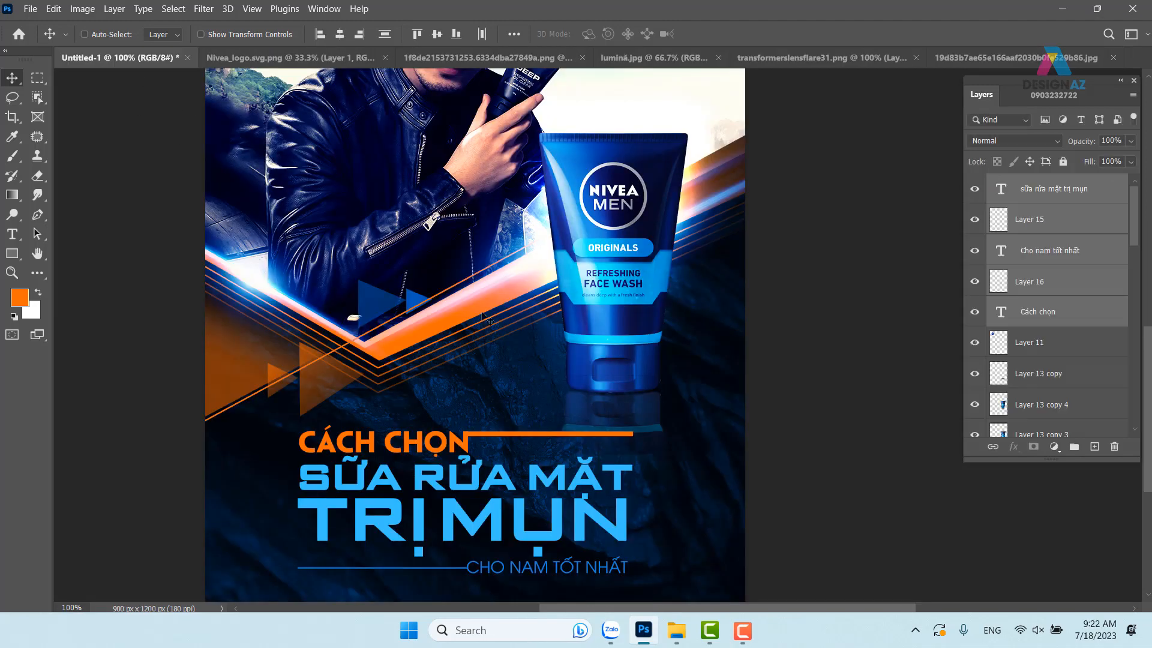
Step: Paste the rock texture above the SỮA RỬA MẶT TRỊ MỤN text layer and clip it to that text
{"action": "right_click", "coordinate": [473, 527]}
{"action": "left_click", "coordinate": [531, 444]}
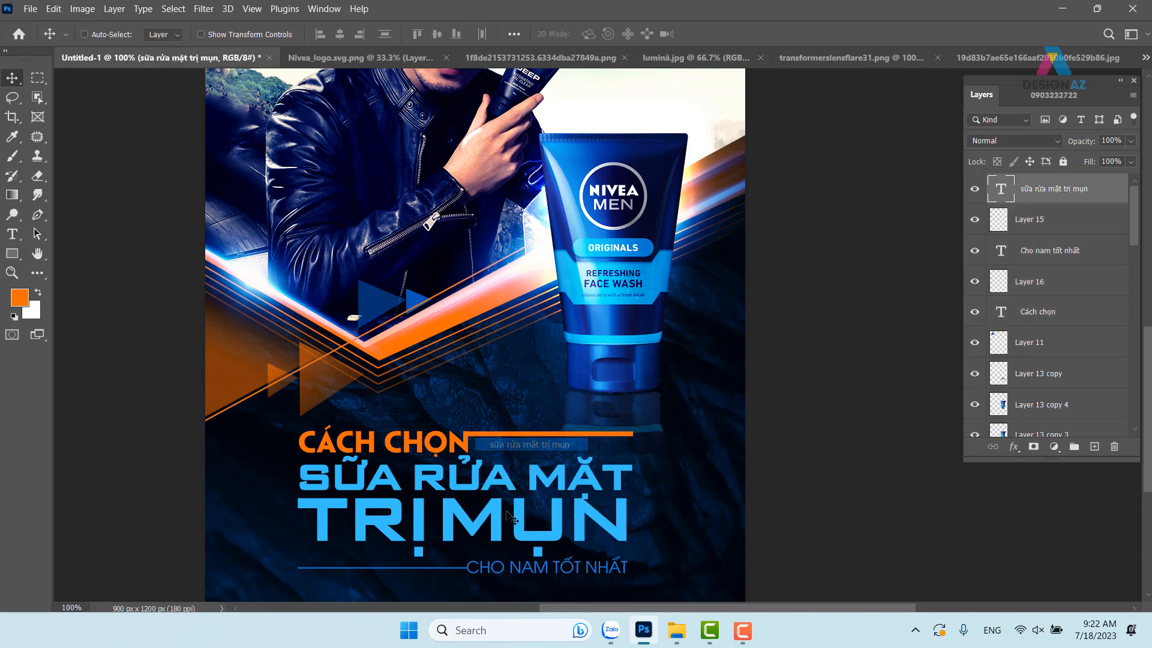
{"action": "key", "text": "ctrl+v"}
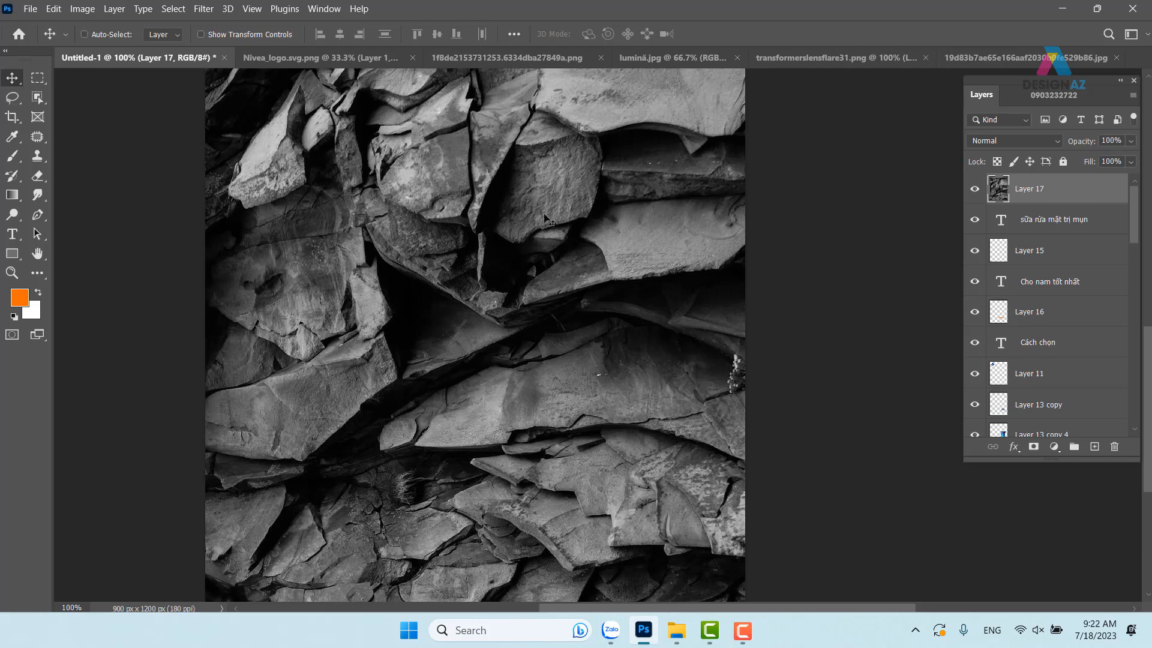
{"action": "key", "text": "ctrl+alt+g"}
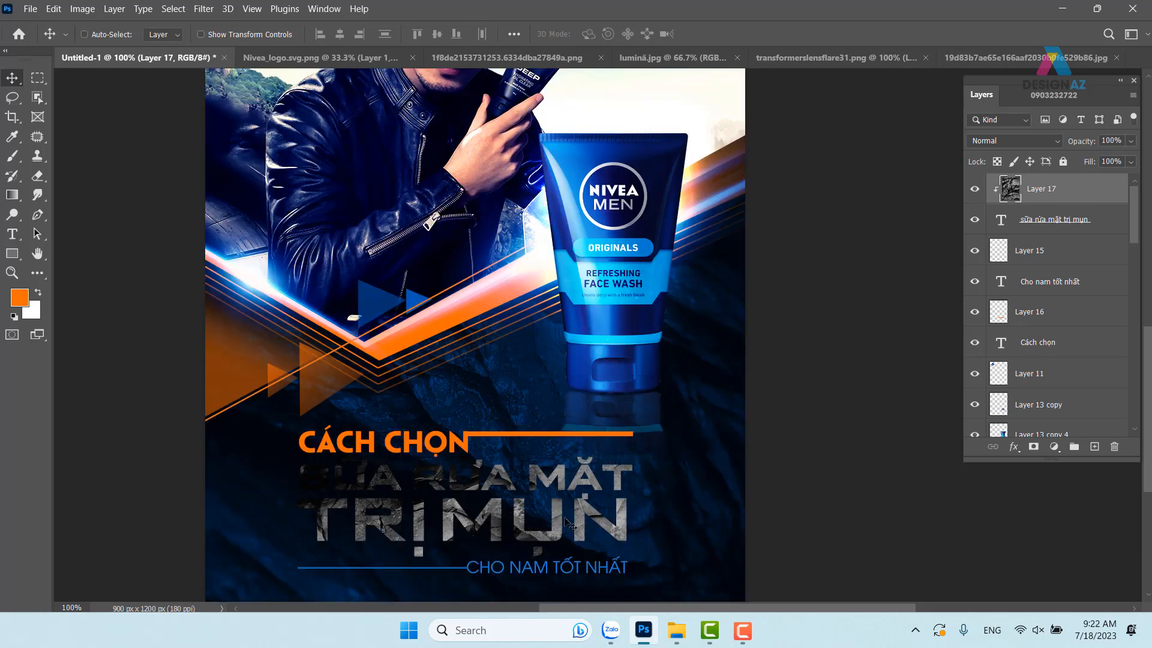
Step: Rotate the clipped rock texture 90° with Free Transform and move it down over the headline
{"action": "key", "text": "ctrl+t"}
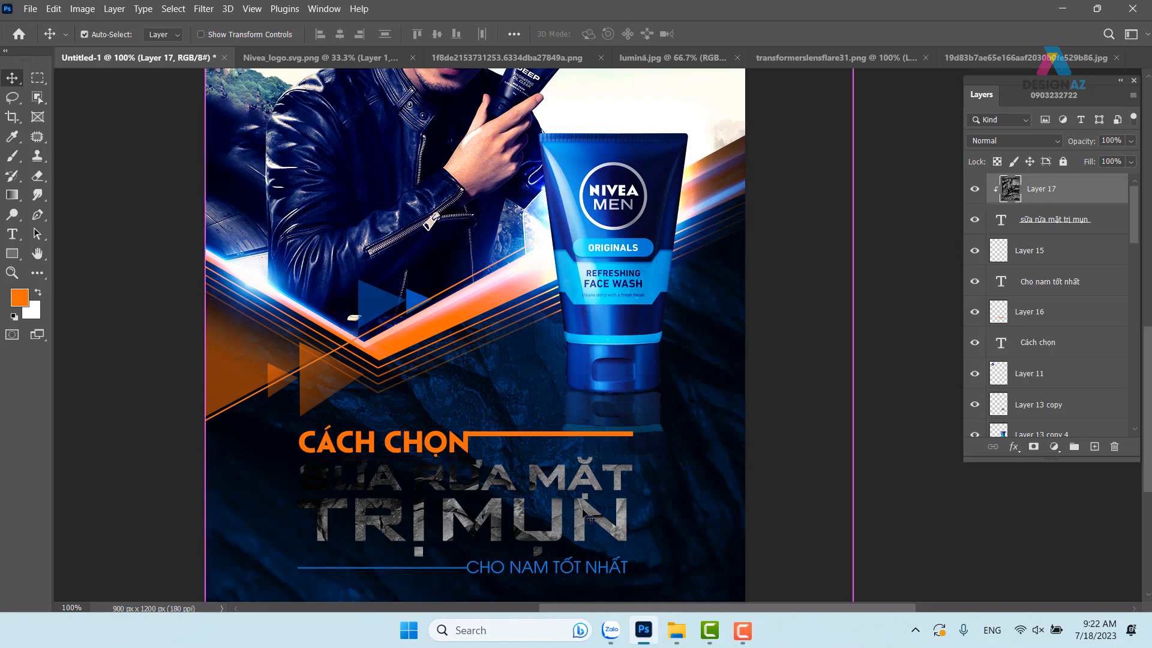
{"action": "left_click_drag", "start_coordinate": [712, 285], "coordinate": [705, 408]}
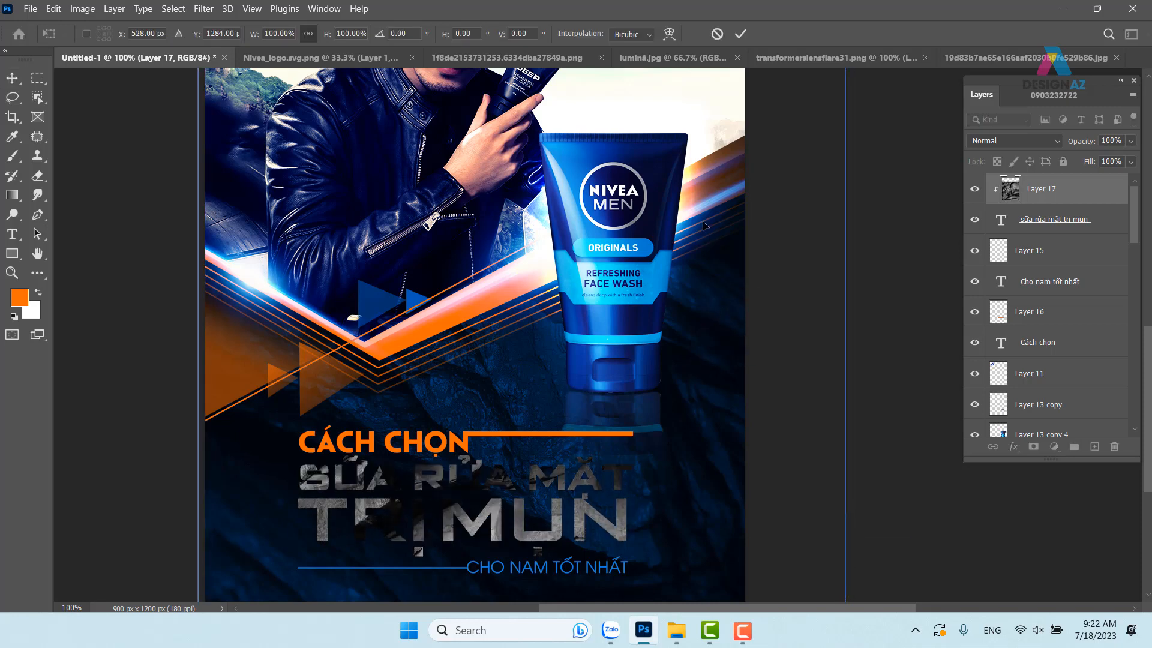
{"action": "left_click_drag", "start_coordinate": [698, 143], "coordinate": [686, 288]}
{"action": "left_click_drag", "start_coordinate": [851, 136], "coordinate": [709, 281]}
{"action": "left_click_drag", "start_coordinate": [610, 261], "coordinate": [571, 505]}
Step: Scale the rock texture to 51.39% and reposition it to cover the SỮA RỬA MẶT TRỊ MỤN lettering
{"action": "key", "text": "ctrl+minus"}
{"action": "key", "text": "ctrl+minus"}
{"action": "key", "text": "ctrl+minus"}
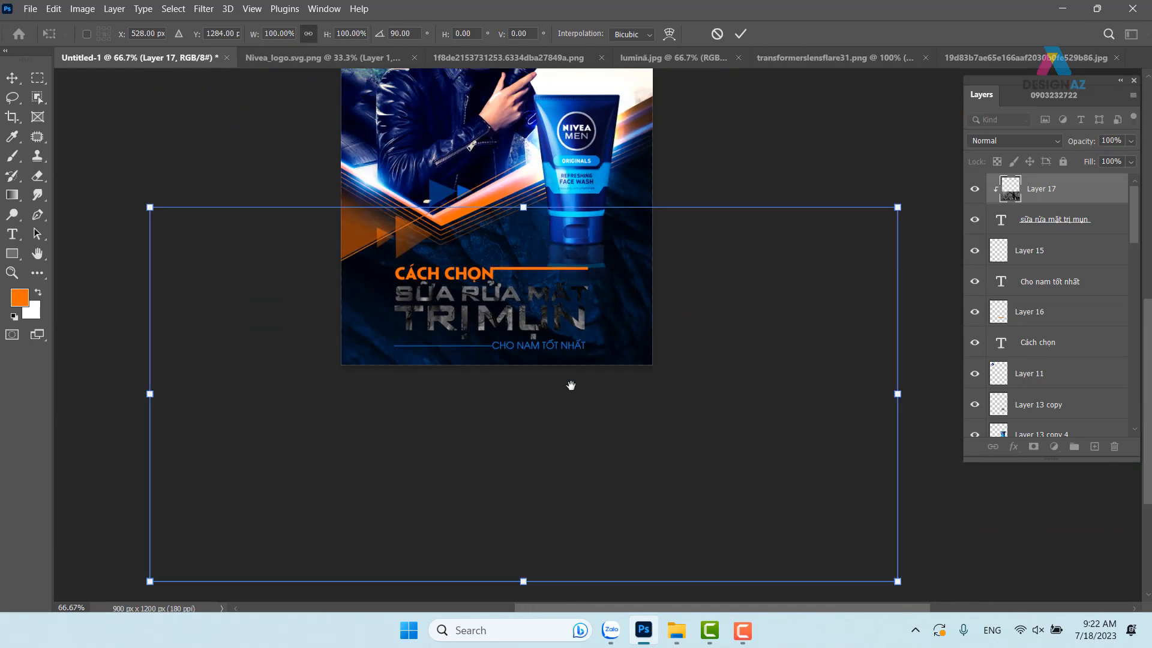
{"action": "left_click_drag", "start_coordinate": [771, 476], "coordinate": [639, 368]}
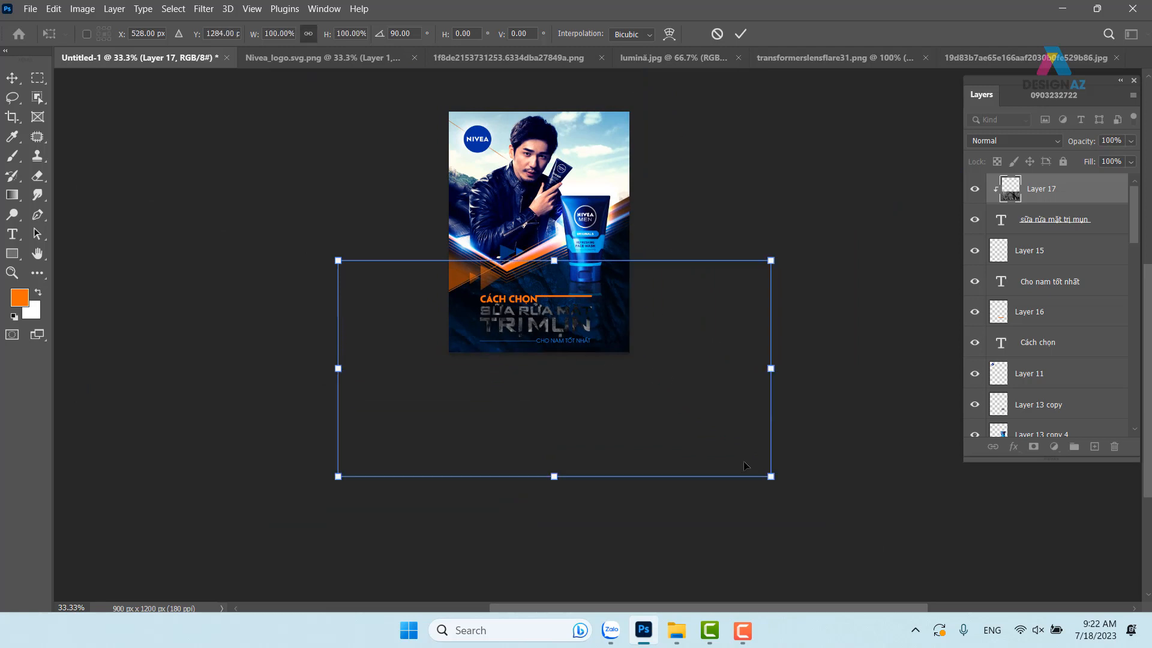
{"action": "left_click_drag", "start_coordinate": [771, 476], "coordinate": [561, 370]}
{"action": "left_click_drag", "start_coordinate": [473, 337], "coordinate": [571, 343]}
Step: Shrink the rock texture further from its upper corners to fit closer around the headline and apply the transform
{"action": "key", "text": "ctrl+plus"}
{"action": "key", "text": "ctrl+plus"}
{"action": "key", "text": "ctrl+plus"}
{"action": "key", "text": "ctrl+plus"}
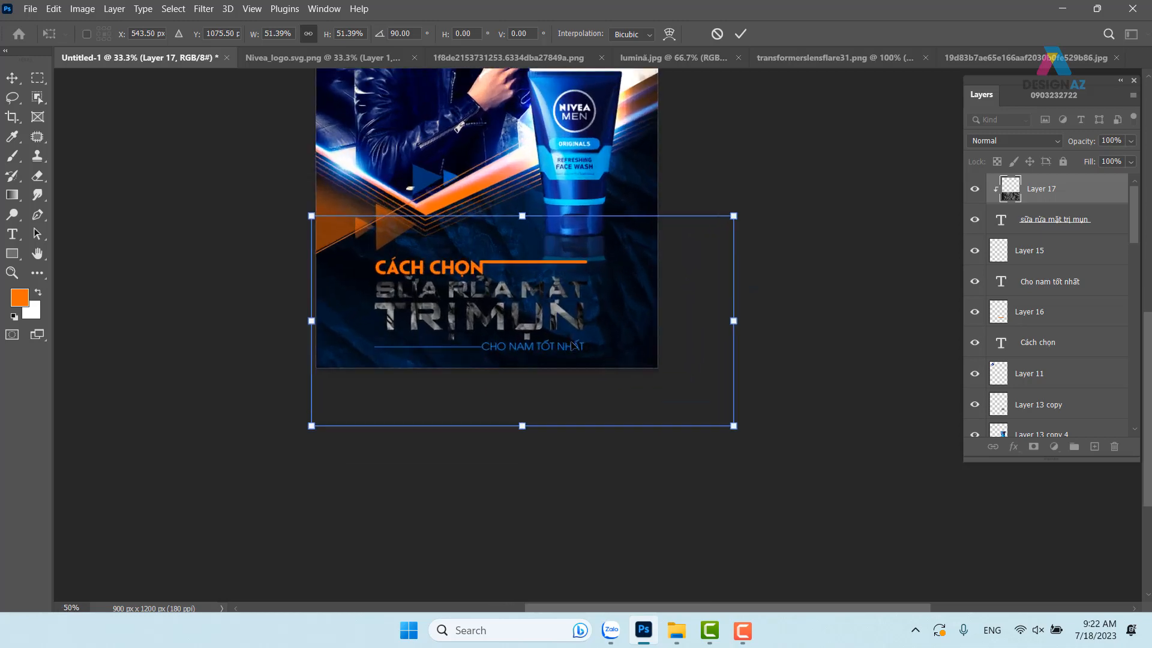
{"action": "left_click_drag", "start_coordinate": [232, 257], "coordinate": [611, 399]}
{"action": "key", "text": "ctrl+minus"}
{"action": "key", "text": "ctrl+minus"}
{"action": "key", "text": "ctrl+minus"}
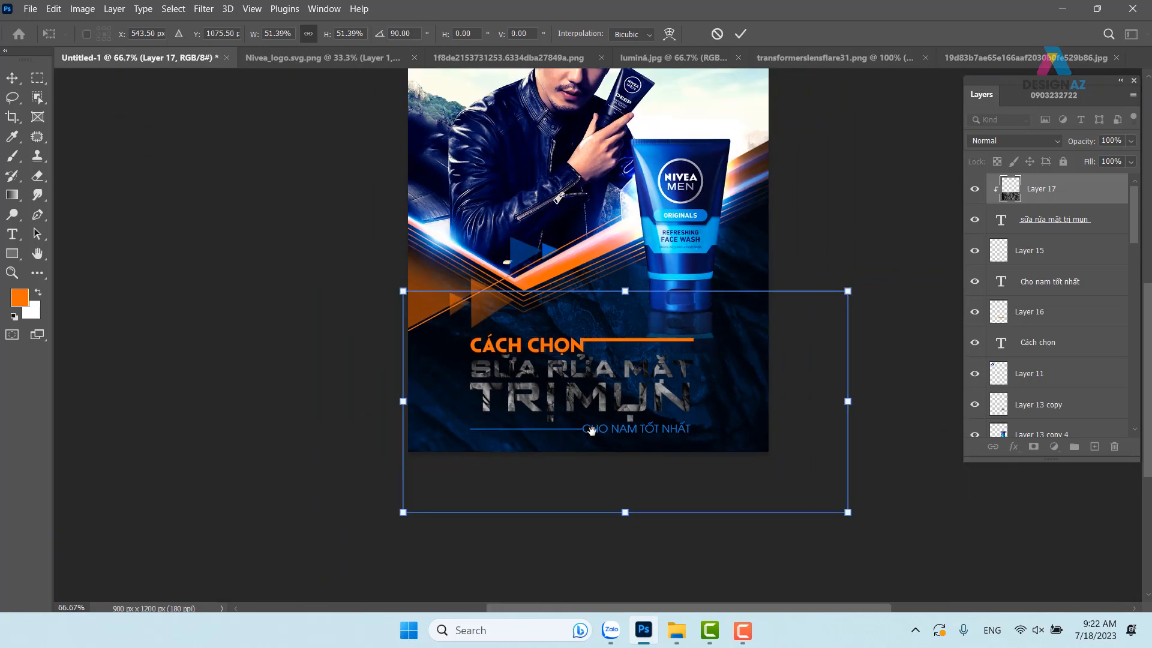
{"action": "mouse_move", "coordinate": [403, 291]}
{"action": "left_mouse_down"}
{"action": "mouse_move", "coordinate": [442, 314]}
{"action": "mouse_move", "coordinate": [409, 305]}
{"action": "left_mouse_up"}
{"action": "left_click_drag", "start_coordinate": [847, 296], "coordinate": [755, 329]}
{"action": "key", "text": "Return"}
{"action": "key", "text": "ctrl+plus"}
{"action": "key", "text": "ctrl+plus"}
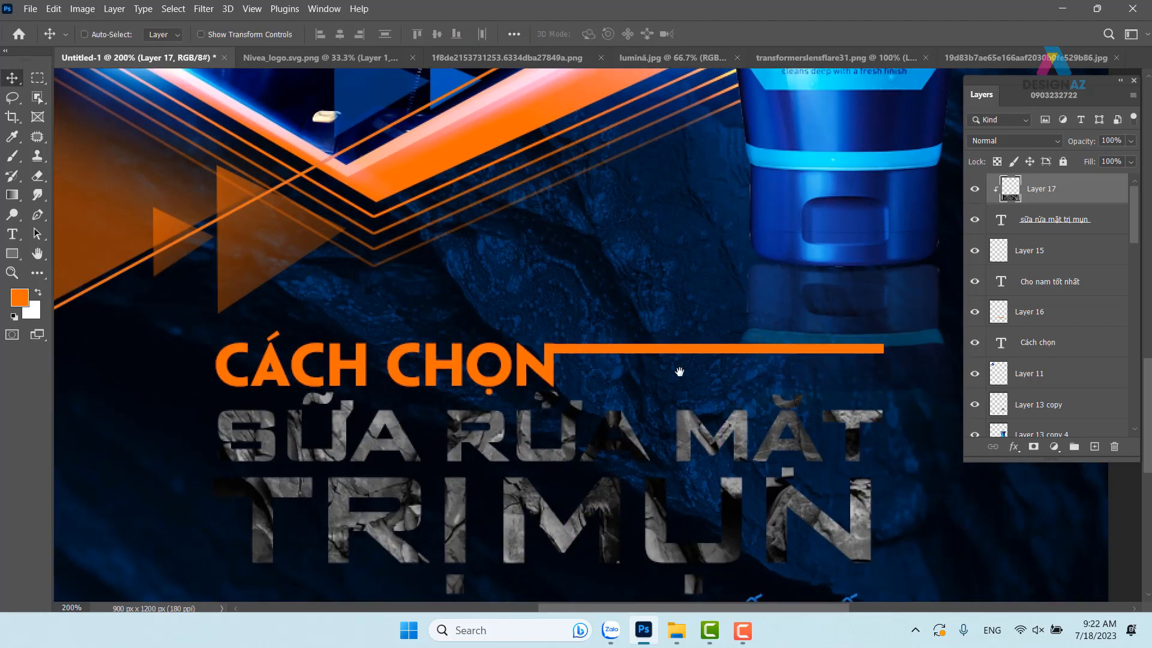
Step: Try the clipped rock texture layer at 40%, 50% and 60% opacity
{"action": "left_click_drag", "start_coordinate": [659, 398], "coordinate": [639, 284]}
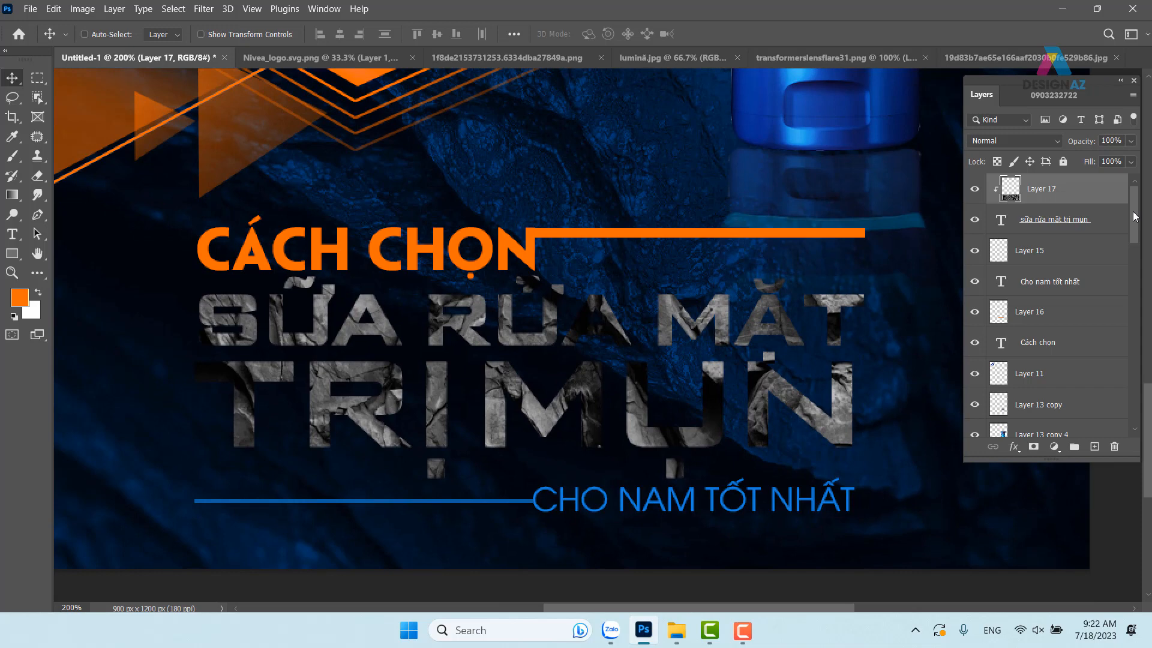
{"action": "key", "text": "4"}
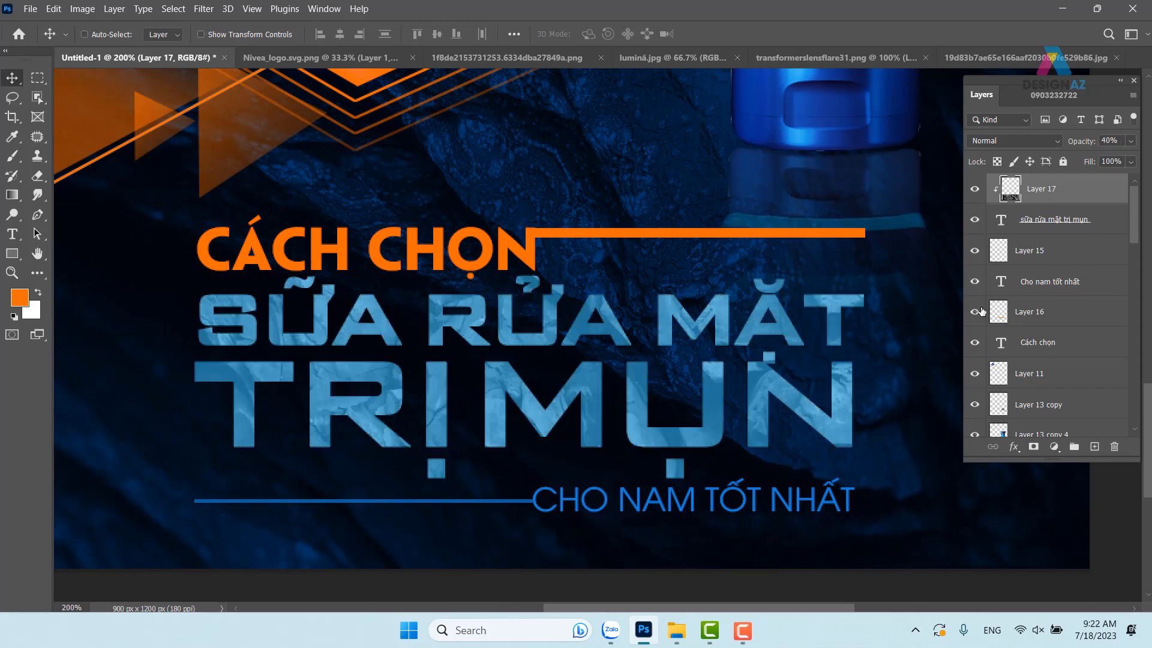
{"action": "key", "text": "5"}
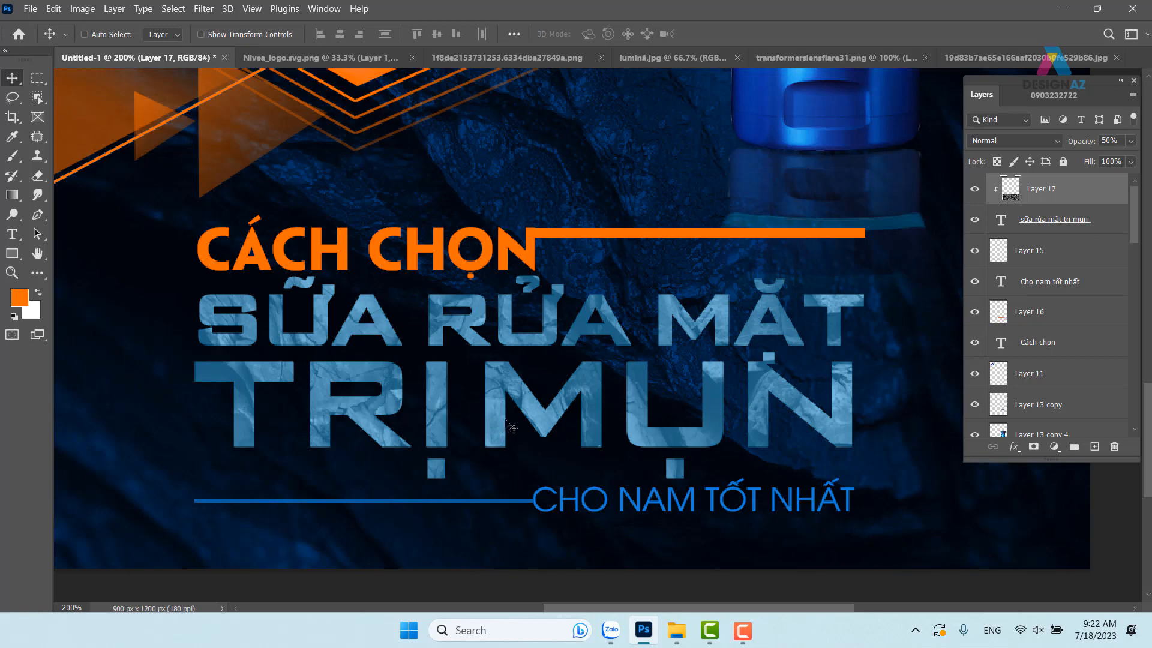
{"action": "key", "text": "6"}
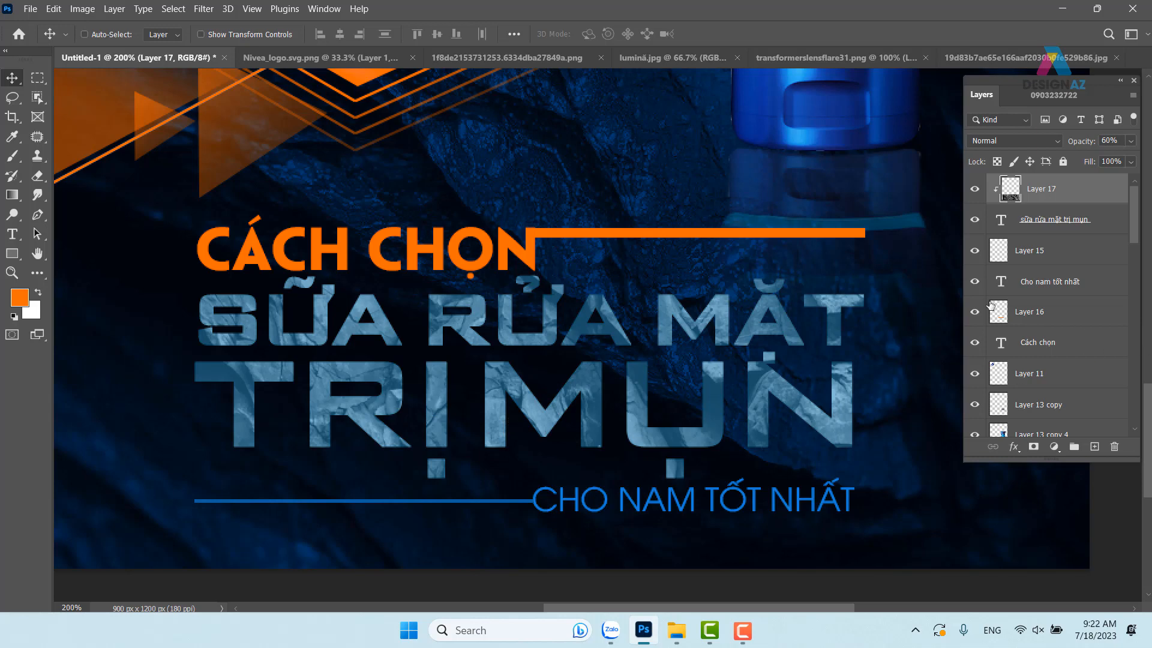
Step: Try the Multiply and Color blend modes on the rock texture, restore its opacity to 100% and return it to Normal
{"action": "left_click", "coordinate": [1043, 142]}
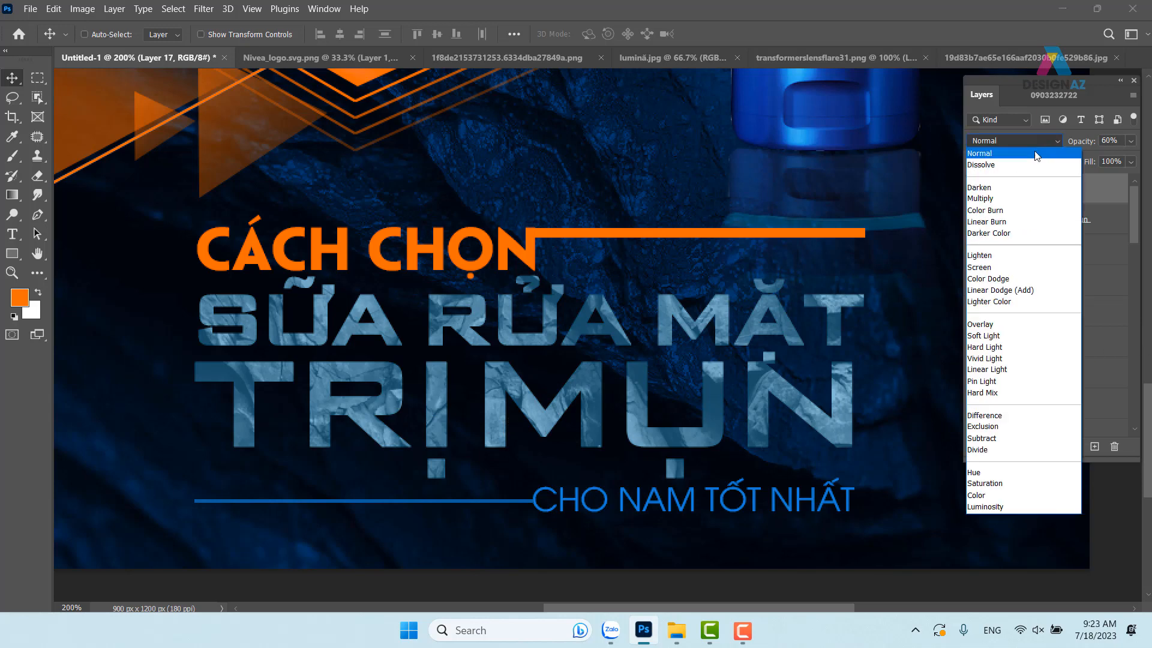
{"action": "left_click", "coordinate": [1012, 199]}
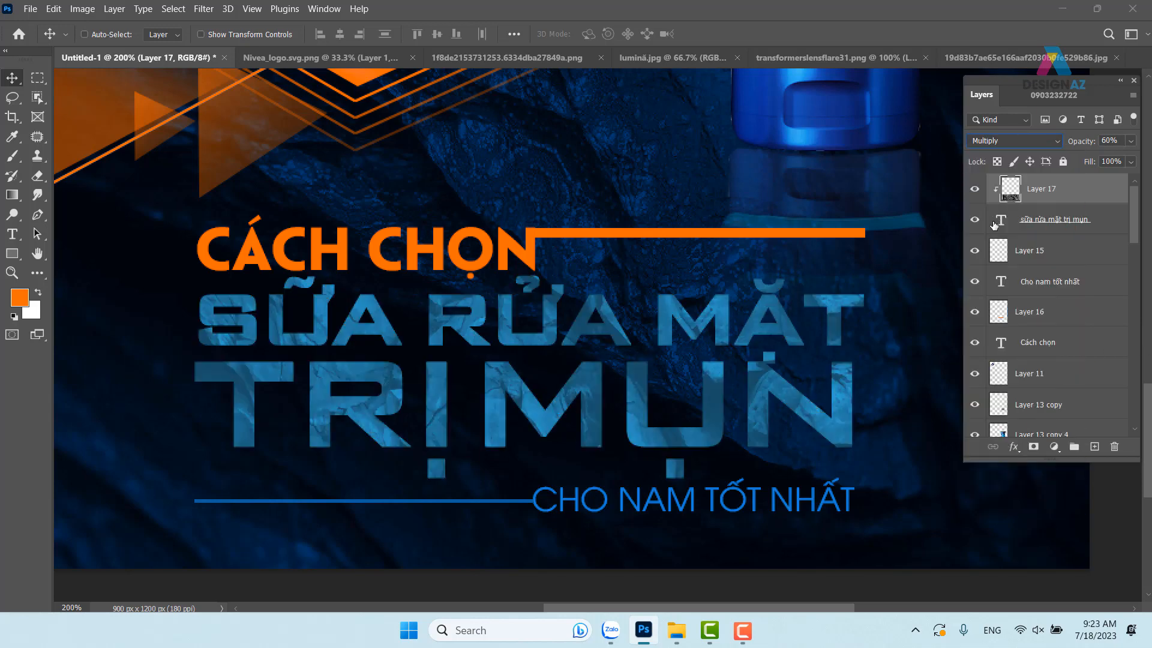
{"action": "left_click", "coordinate": [1131, 143]}
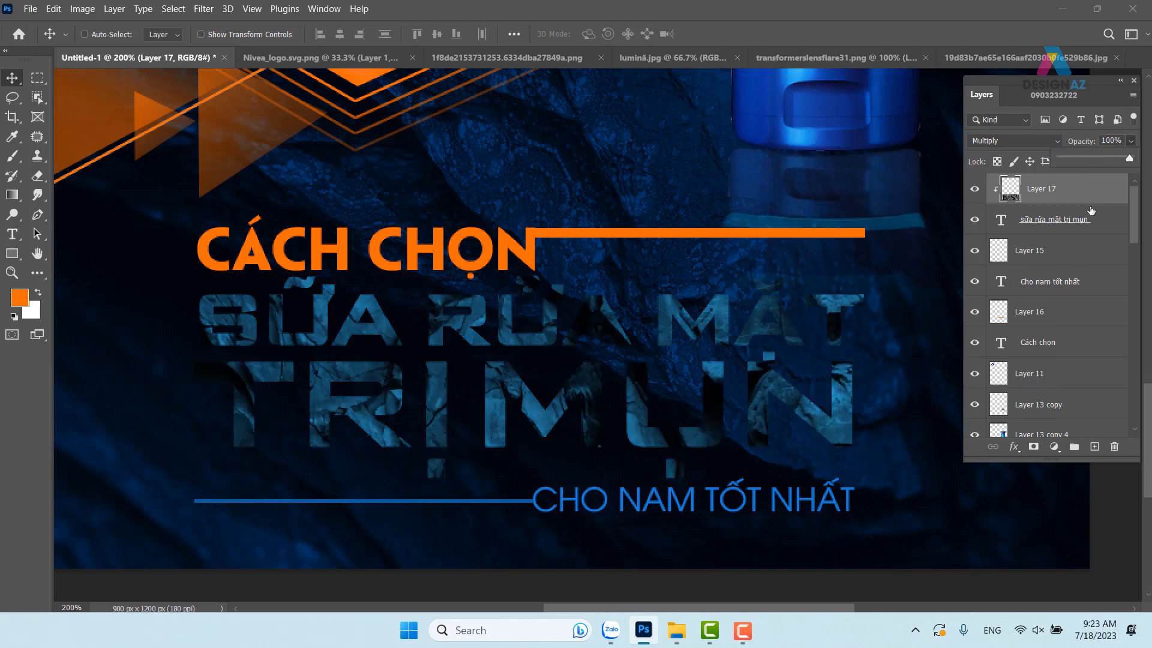
{"action": "left_click", "coordinate": [1034, 139]}
{"action": "left_click", "coordinate": [978, 497]}
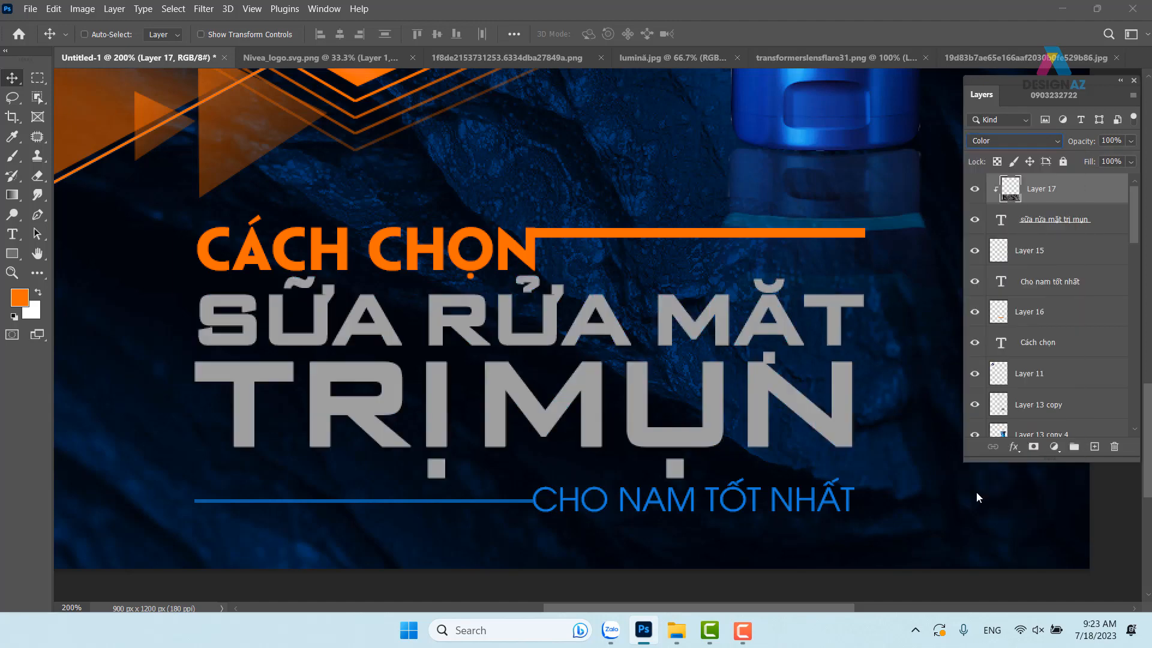
{"action": "left_click", "coordinate": [1014, 139]}
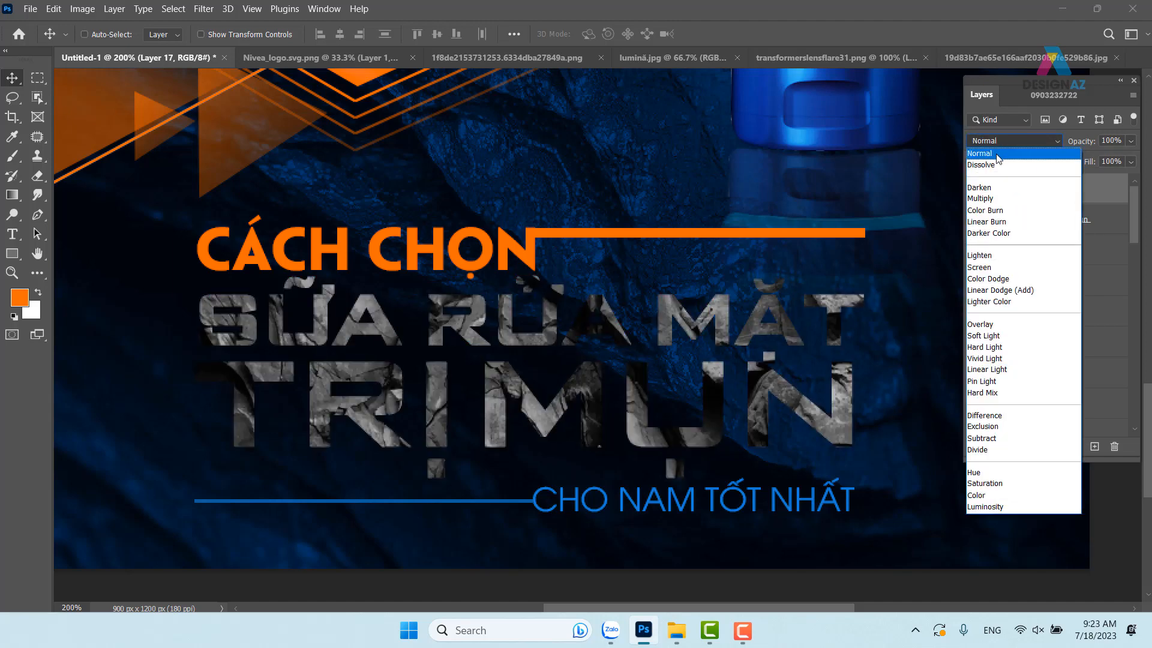
{"action": "left_click", "coordinate": [997, 155]}
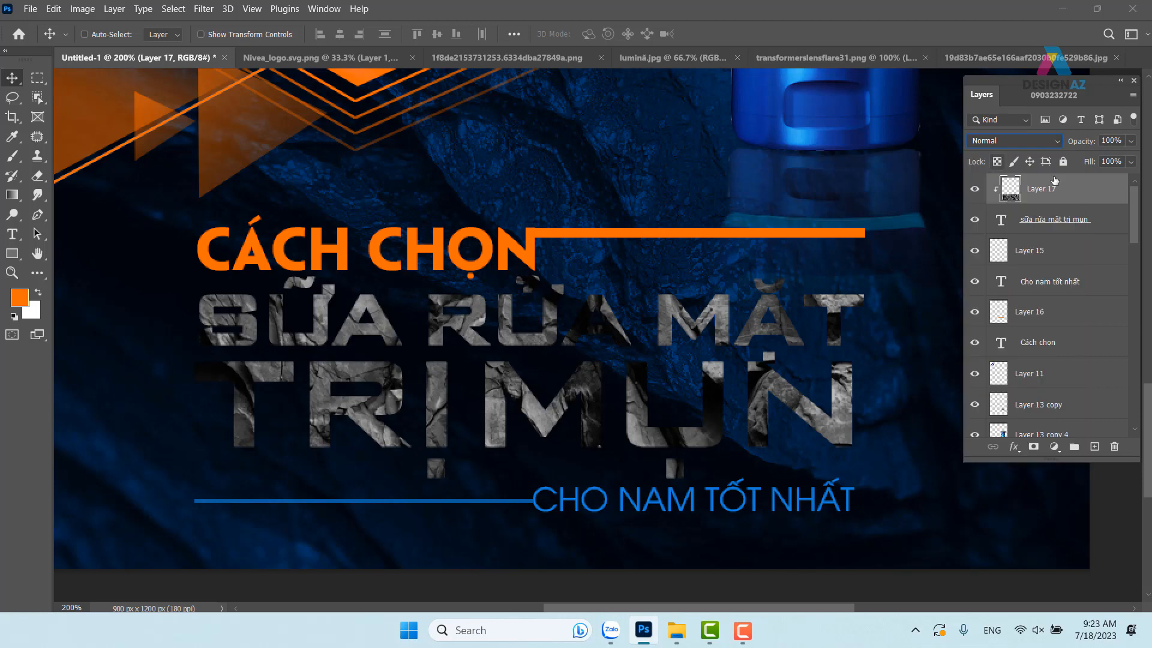
Step: Reduce the fill of the rock texture layer to 54% and check the headline against the whole poster
{"action": "left_click", "coordinate": [1129, 162]}
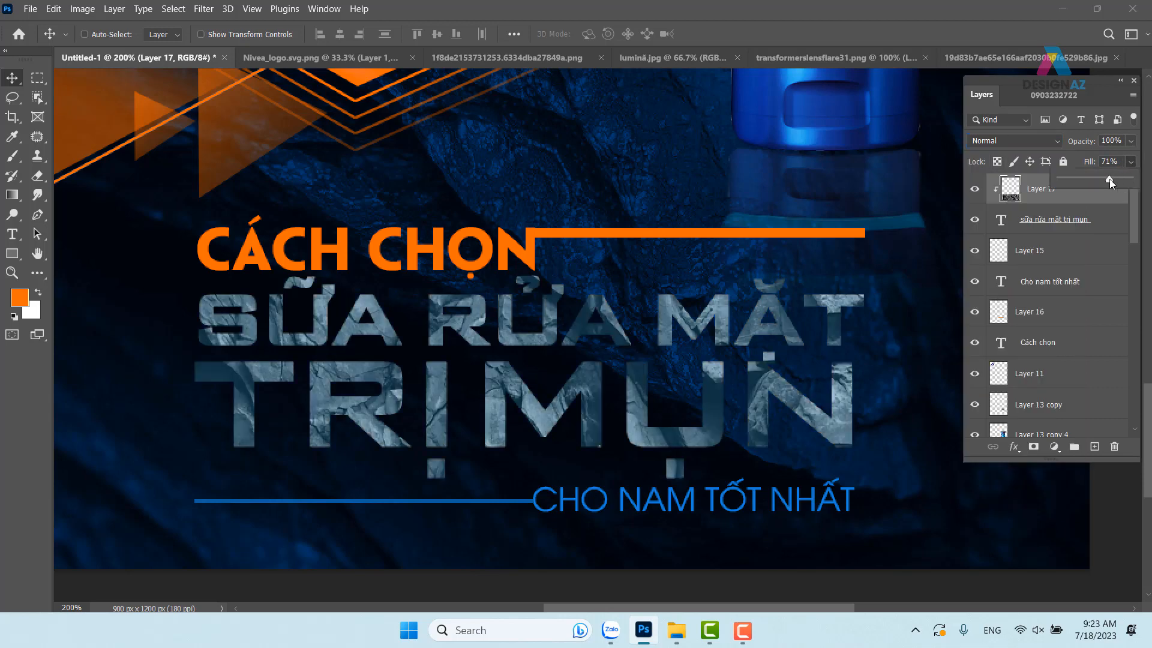
{"action": "left_click_drag", "start_coordinate": [1107, 179], "coordinate": [1106, 179]}
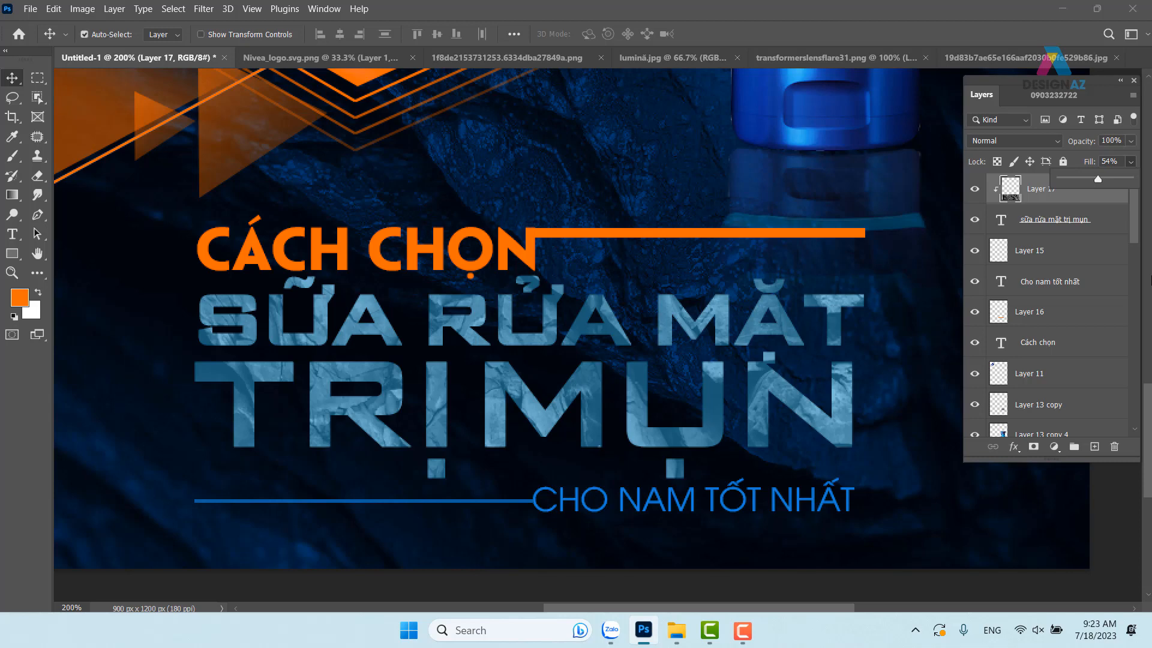
{"action": "key", "text": "ctrl+minus"}
{"action": "key", "text": "ctrl+minus"}
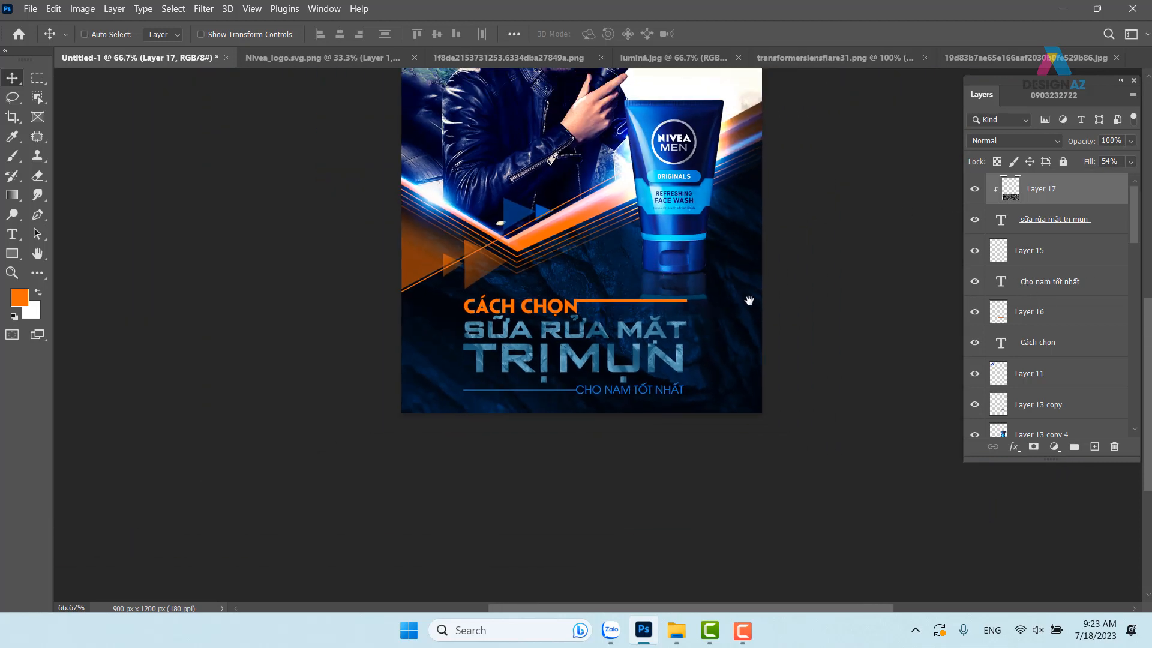
{"action": "left_click_drag", "start_coordinate": [748, 300], "coordinate": [716, 359]}
{"action": "key", "text": "ctrl+plus"}
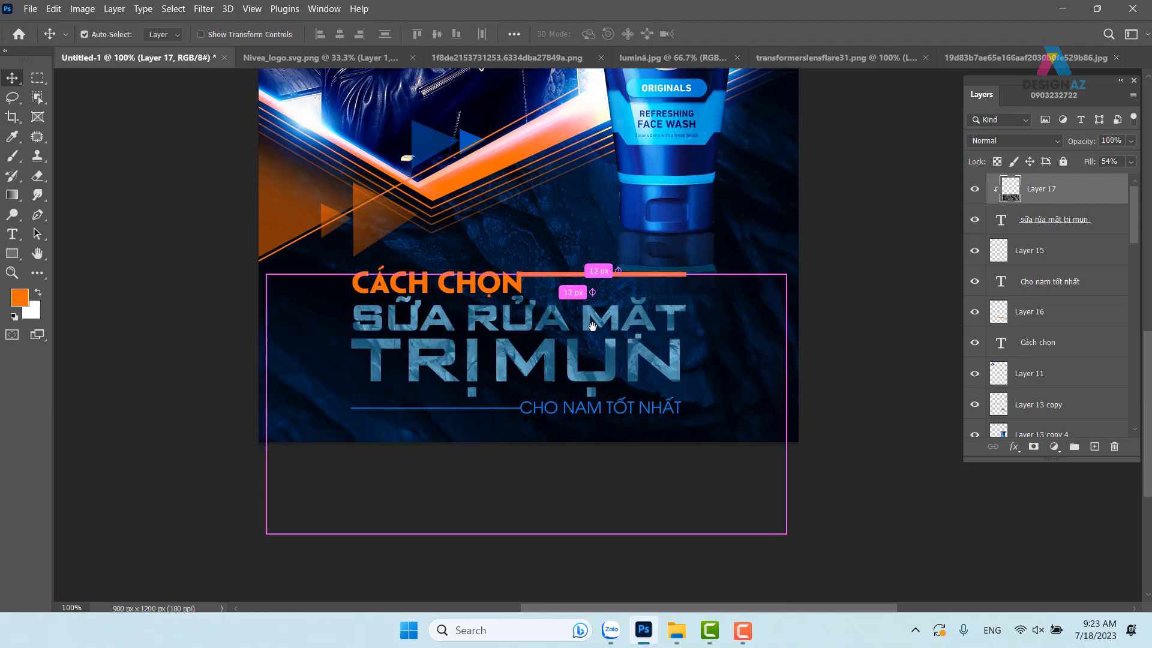
{"action": "key", "text": "ctrl+plus"}
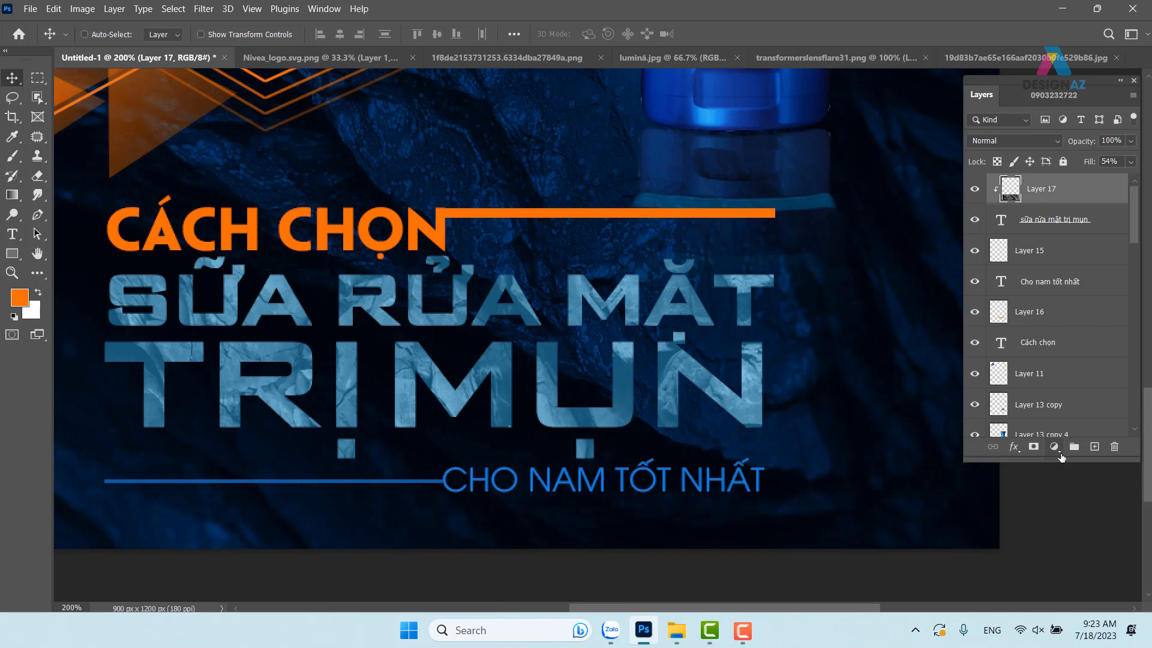
Step: Add a Levels adjustment above the rock texture and clip it to the headline lettering
{"action": "left_click", "coordinate": [1054, 447]}
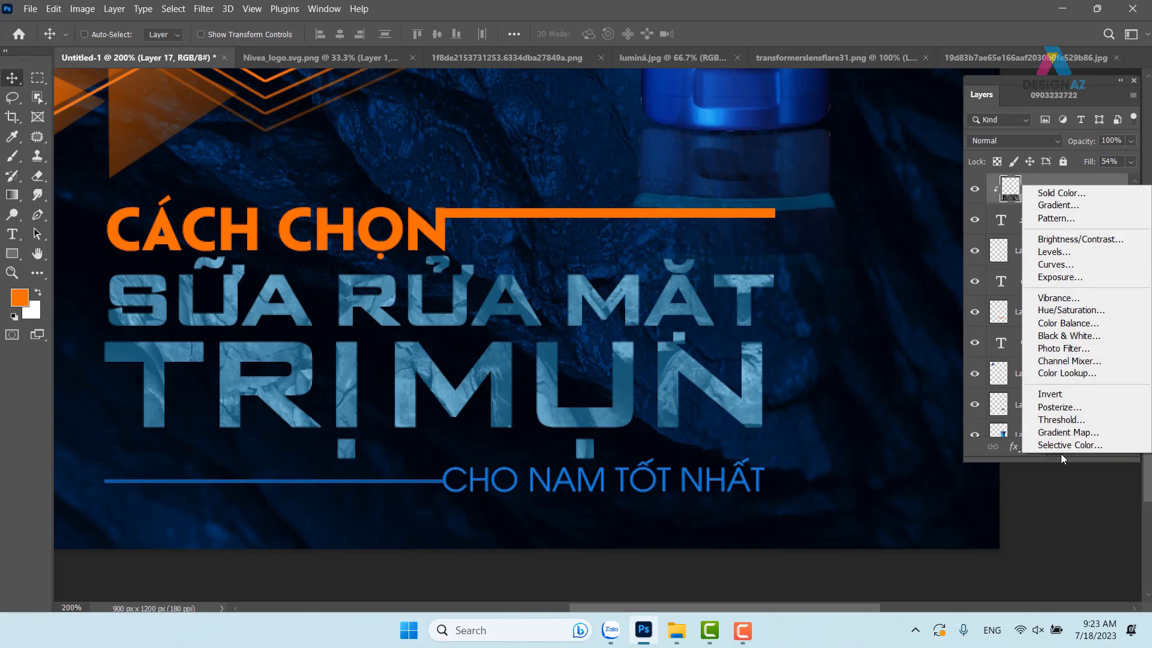
{"action": "left_click", "coordinate": [1082, 259]}
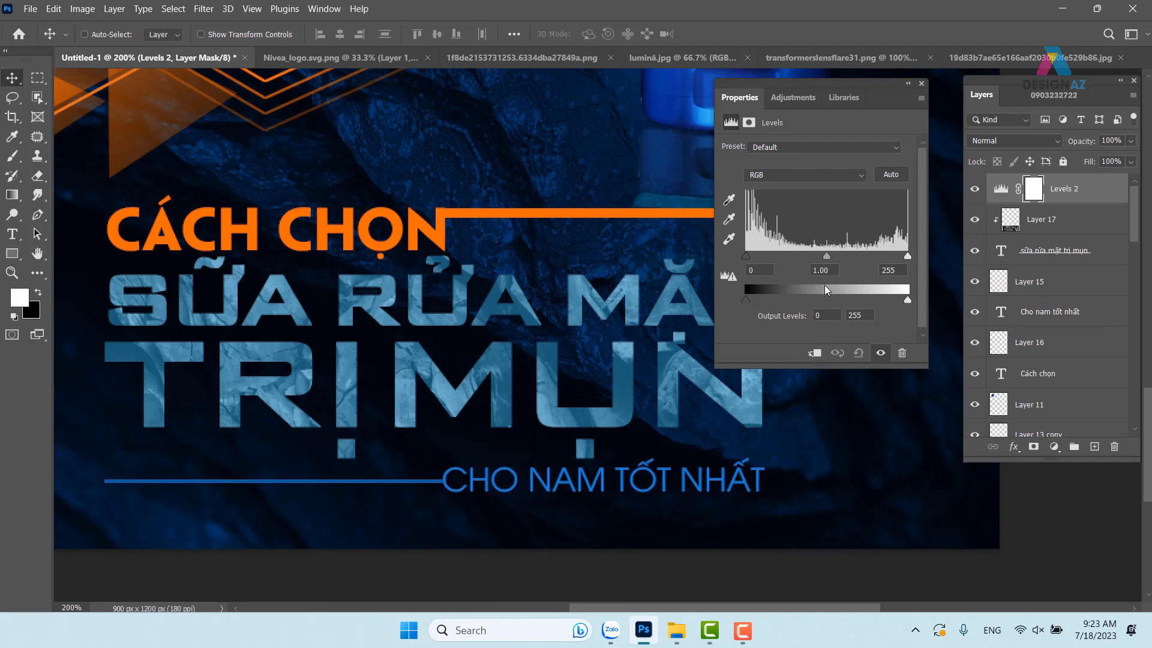
{"action": "left_click", "coordinate": [816, 355]}
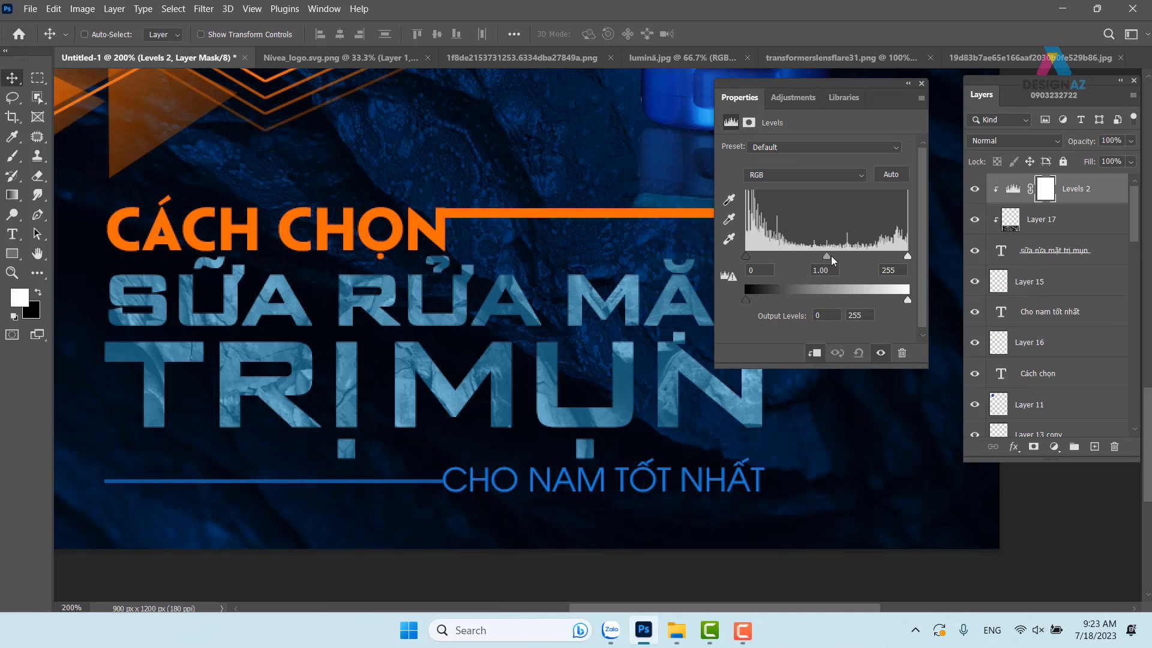
Step: Darken the midtones and lower the white point of the clipped Levels adjustment to strengthen the texture's contrast in the headline
{"action": "left_click_drag", "start_coordinate": [827, 255], "coordinate": [841, 255]}
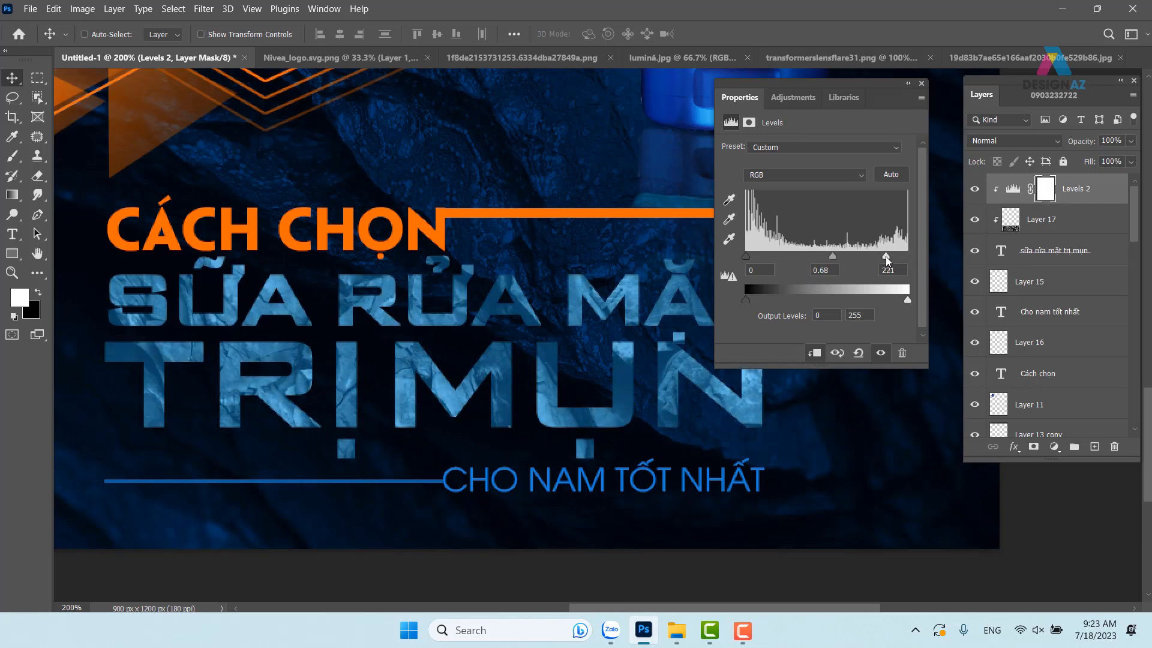
{"action": "left_click_drag", "start_coordinate": [833, 254], "coordinate": [871, 256]}
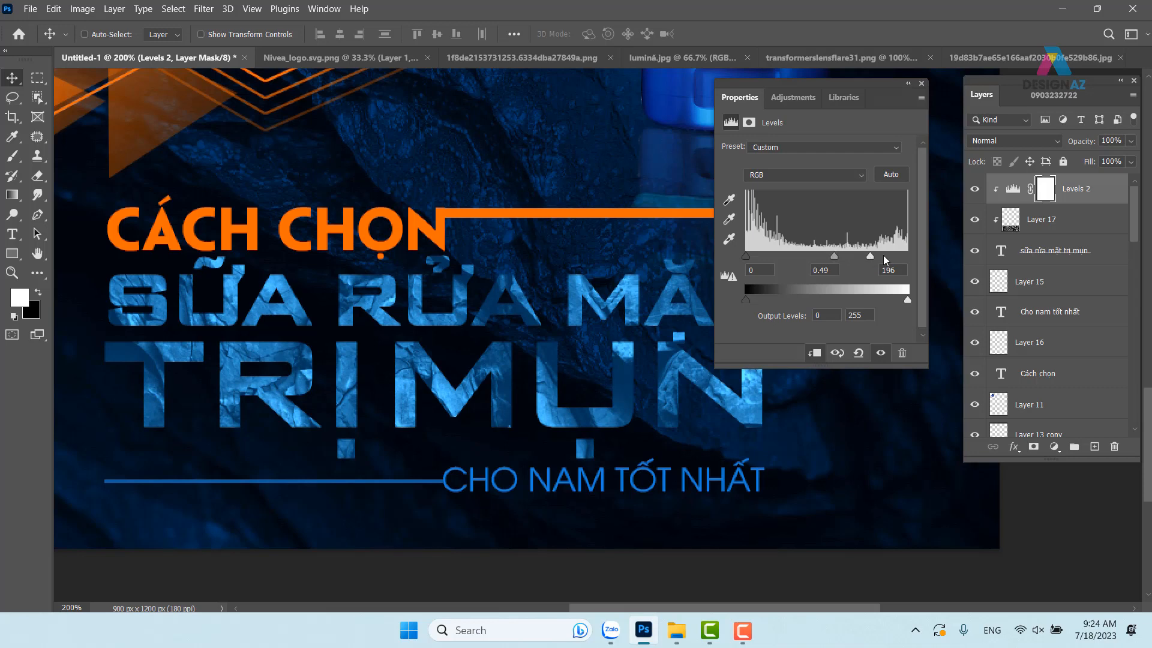
{"action": "left_click_drag", "start_coordinate": [870, 256], "coordinate": [836, 258]}
{"action": "left_click", "coordinate": [920, 84]}
{"action": "left_click_drag", "start_coordinate": [653, 389], "coordinate": [689, 390]}
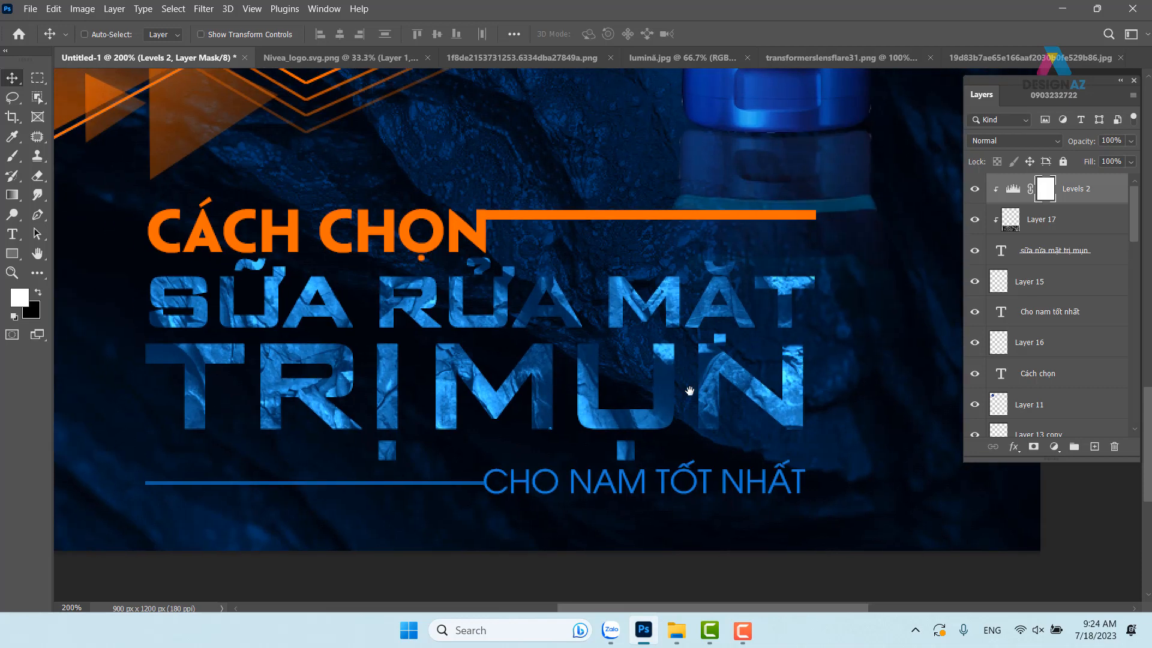
{"action": "key", "text": "ctrl+minus"}
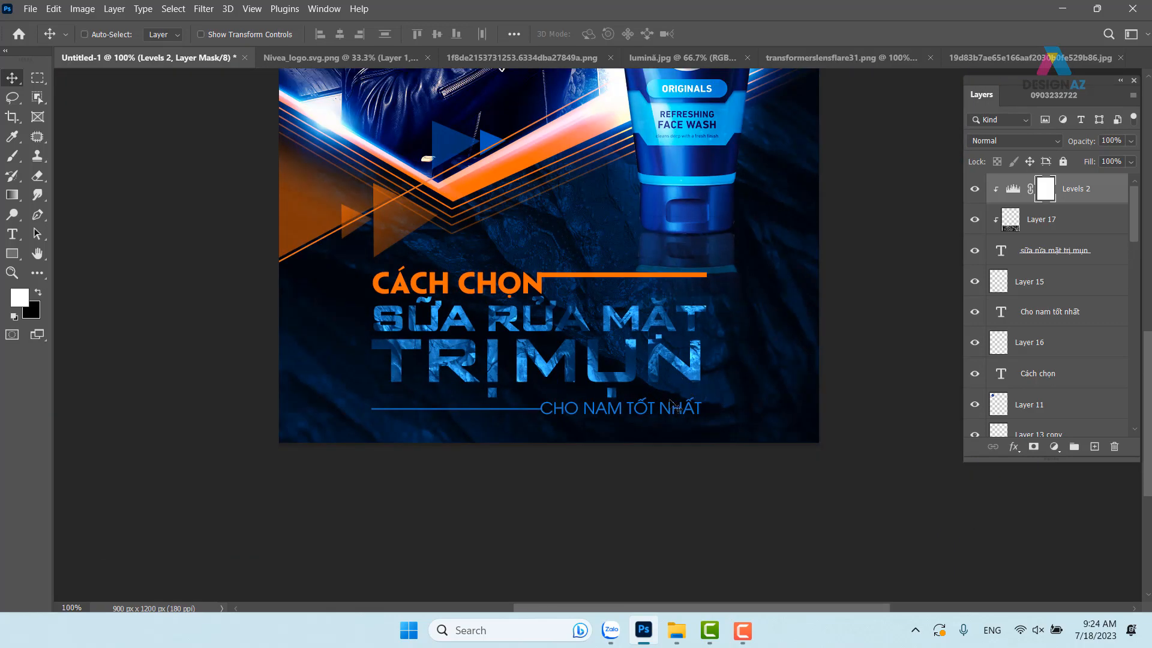
{"action": "left_click_drag", "start_coordinate": [643, 376], "coordinate": [628, 392]}
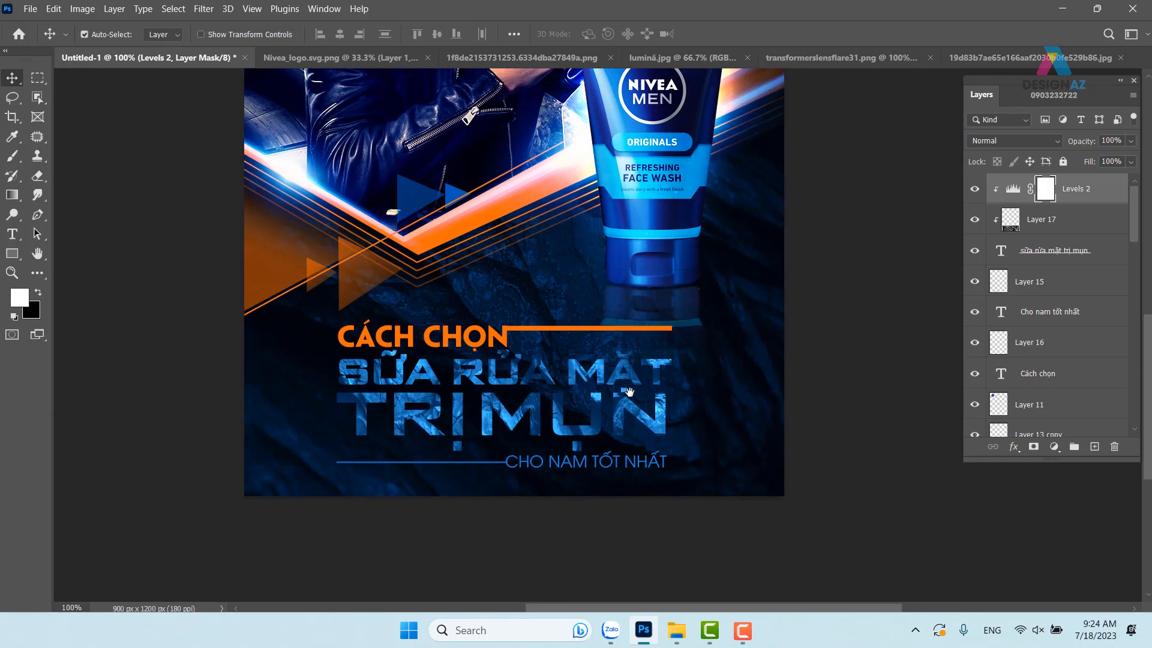
{"action": "key", "text": "ctrl+plus"}
{"action": "left_click_drag", "start_coordinate": [483, 427], "coordinate": [521, 362]}
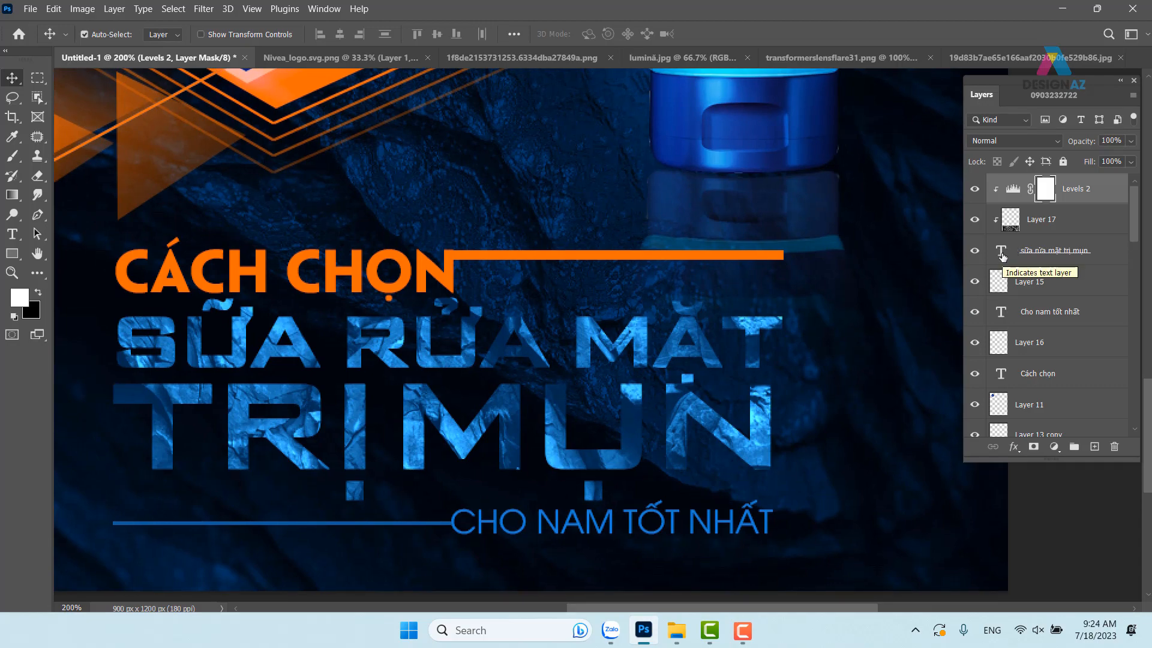
Step: Load the SỮA RỬA MẶT TRỊ MỤN text layer's outline as a selection and add a new empty layer above the Levels adjustment
{"action": "left_click", "coordinate": [1002, 255], "text": "ctrl"}
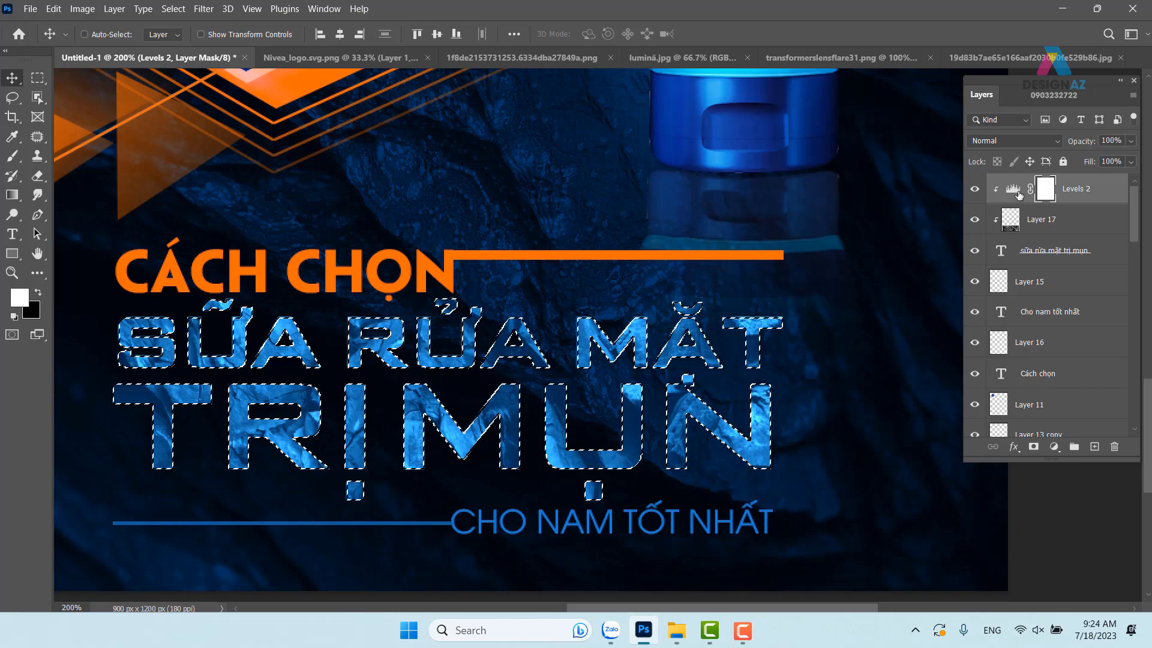
{"action": "left_click", "coordinate": [1094, 446]}
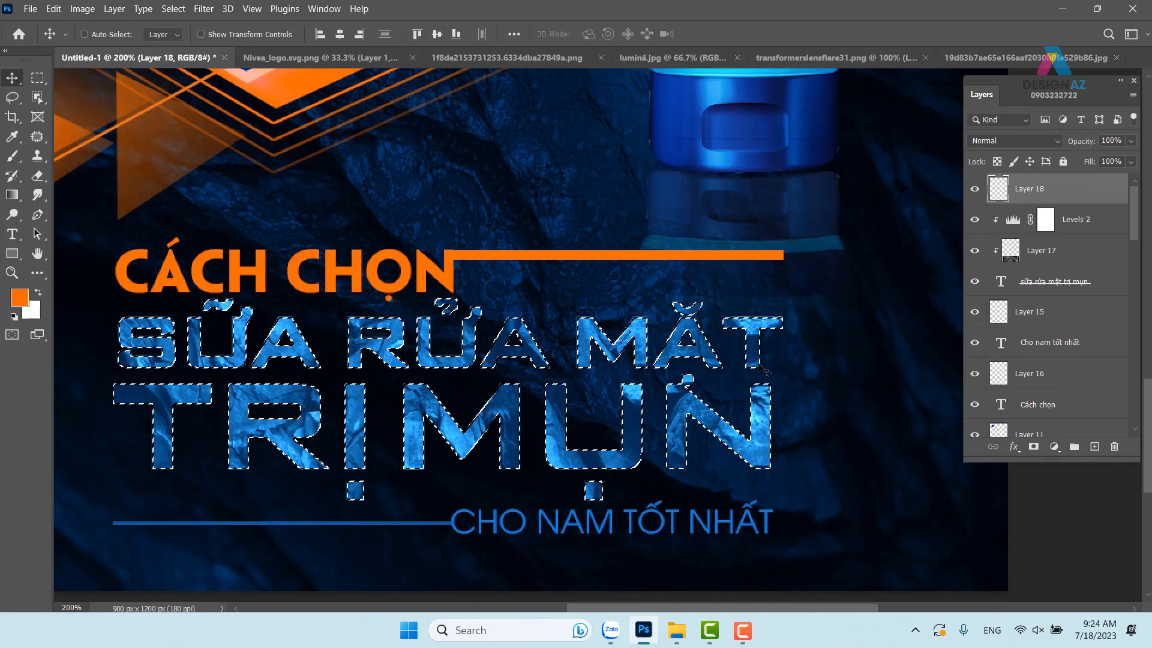
{"action": "key", "text": "m"}
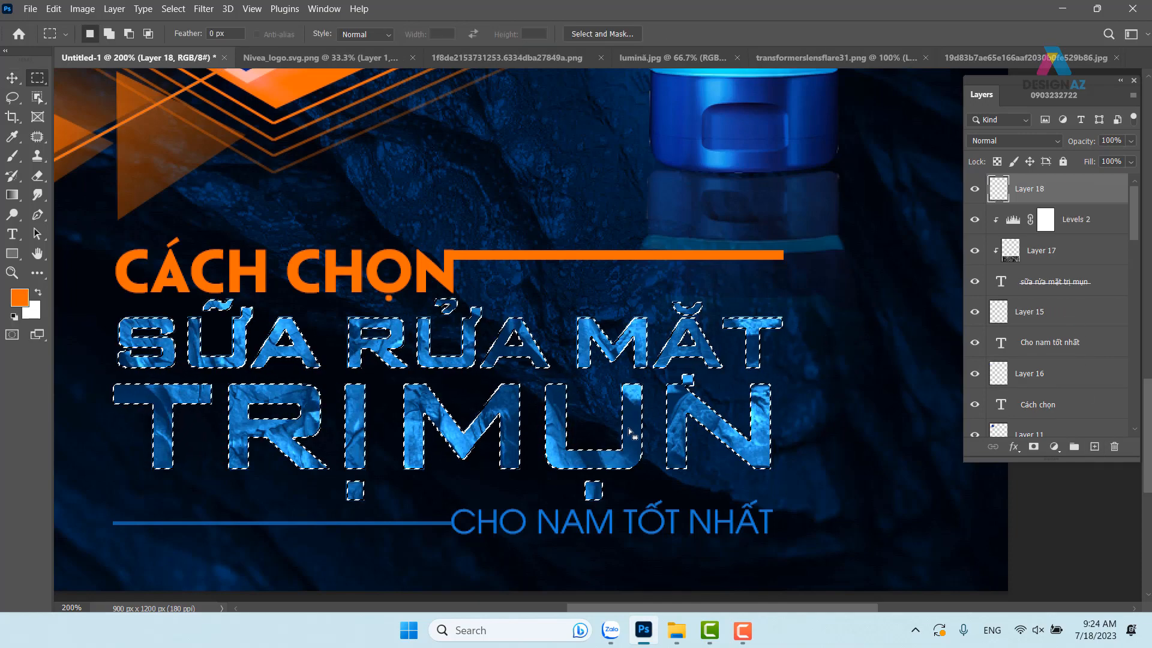
Step: Stroke the lettering selection on the new layer with a 2 px centered outline in light blue #3eb6f1
{"action": "right_click", "coordinate": [687, 309]}
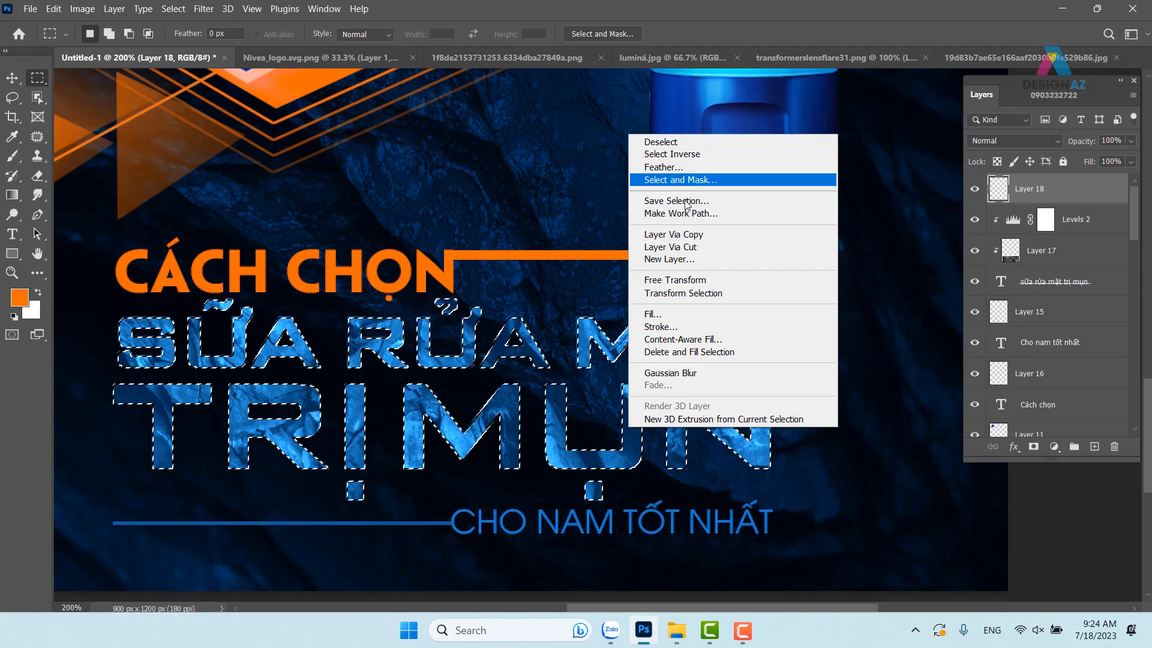
{"action": "left_click", "coordinate": [660, 326]}
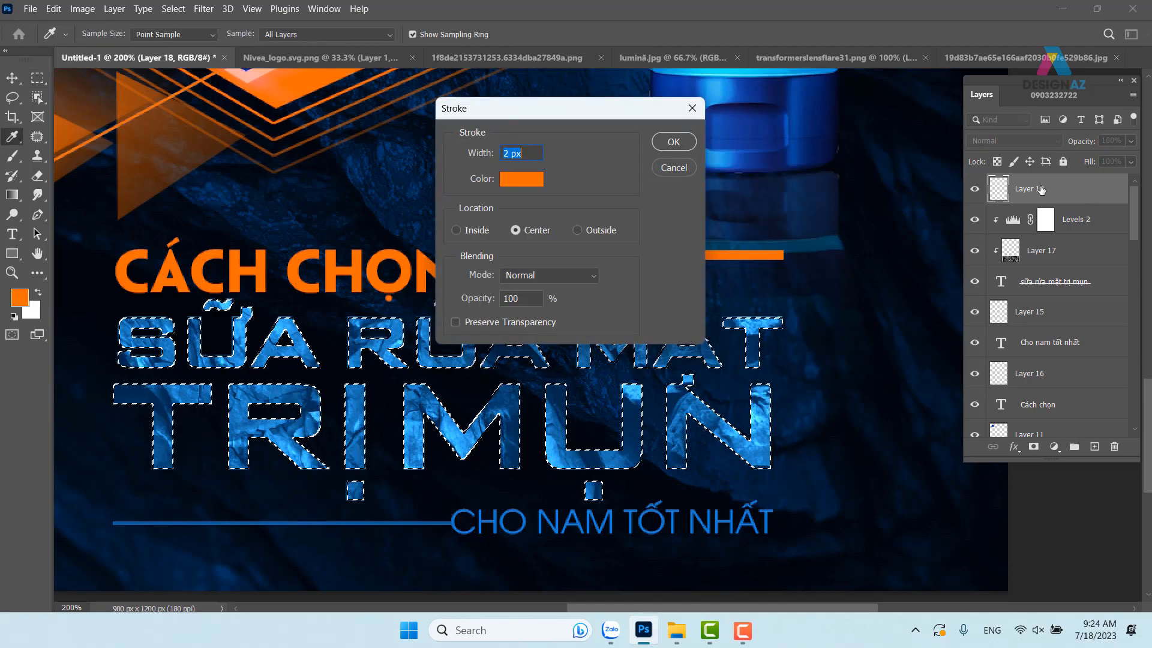
{"action": "left_click", "coordinate": [535, 183]}
{"action": "left_click", "coordinate": [729, 96]}
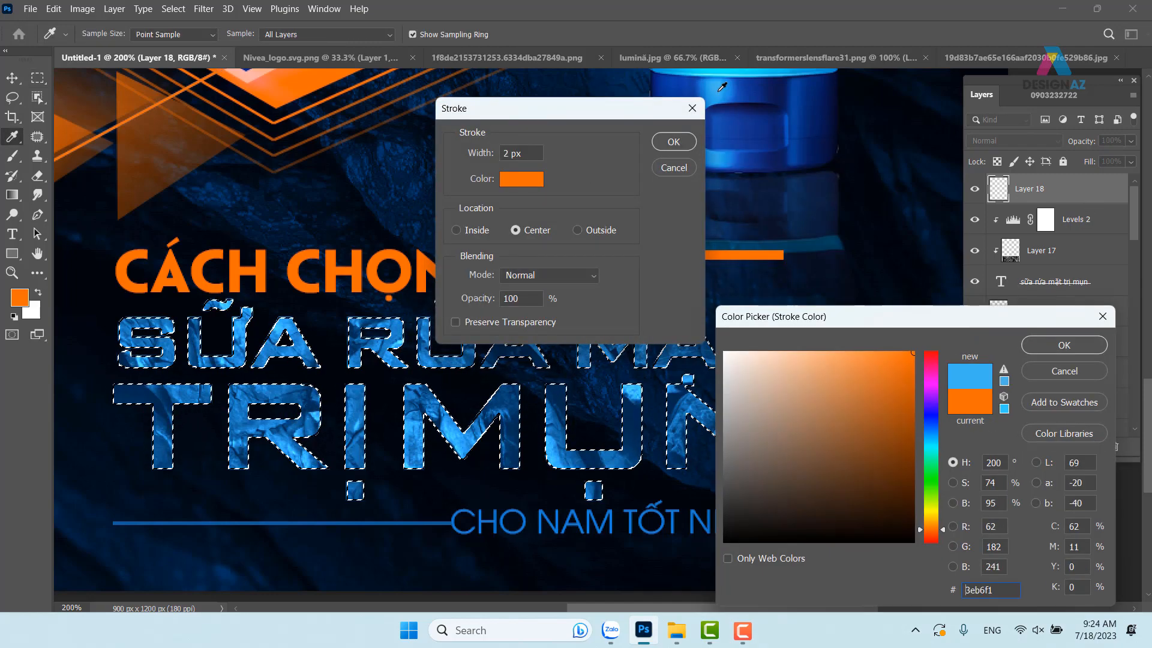
{"action": "left_click", "coordinate": [673, 143]}
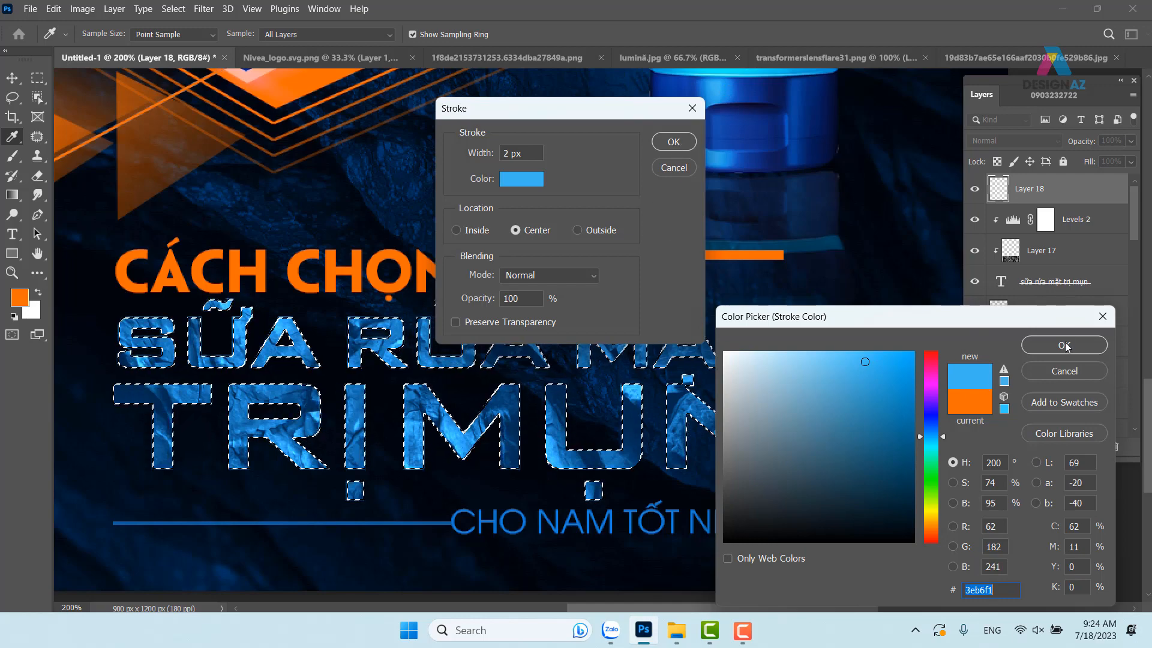
{"action": "key", "text": "Return"}
{"action": "left_click", "coordinate": [682, 143]}
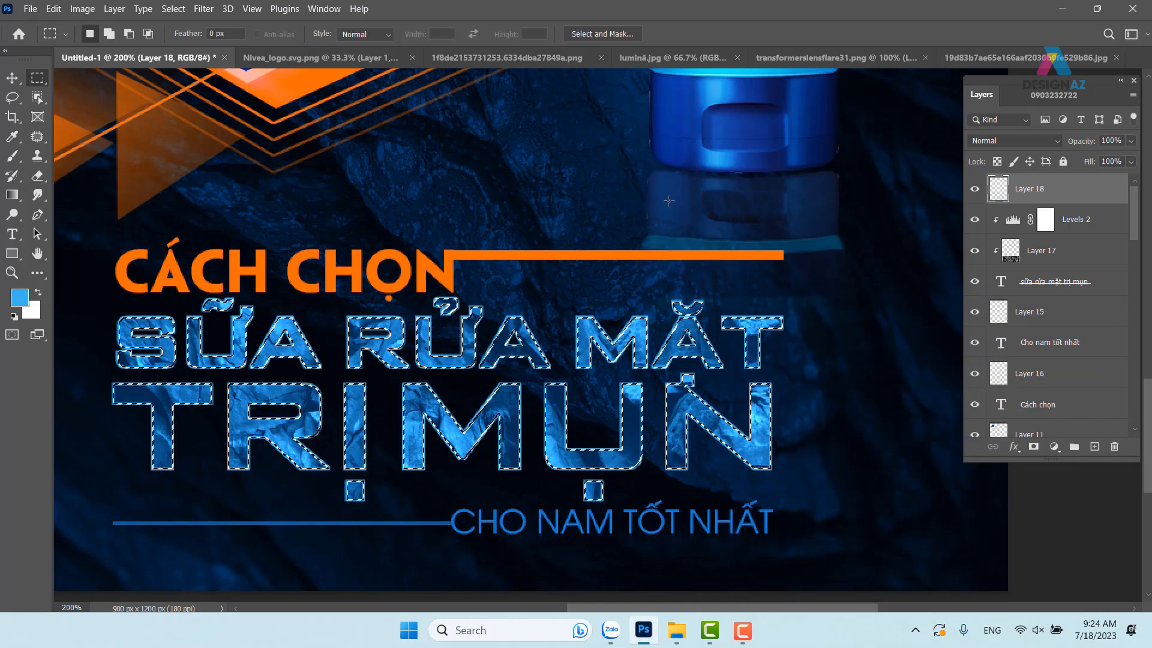
Step: Deselect the lettering to check its outline, and undo both the deselection and the stroke
{"action": "key", "text": "v"}
{"action": "key", "text": "ctrl+d"}
{"action": "key", "text": "m"}
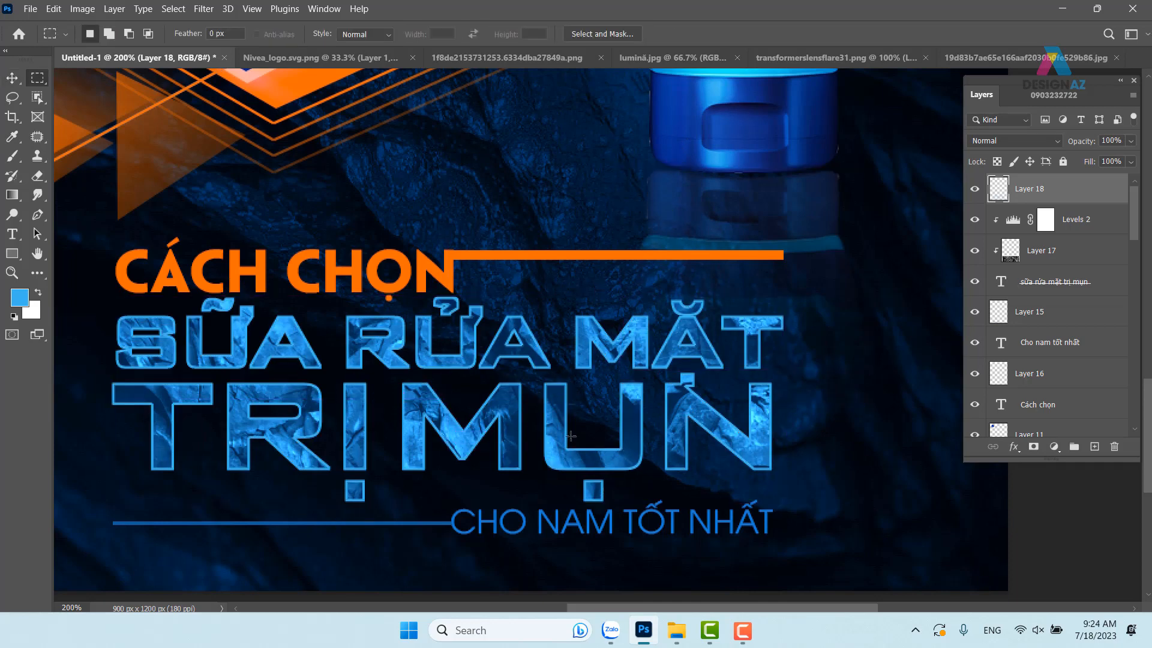
{"action": "key", "text": "v"}
{"action": "key", "text": "ctrl+z"}
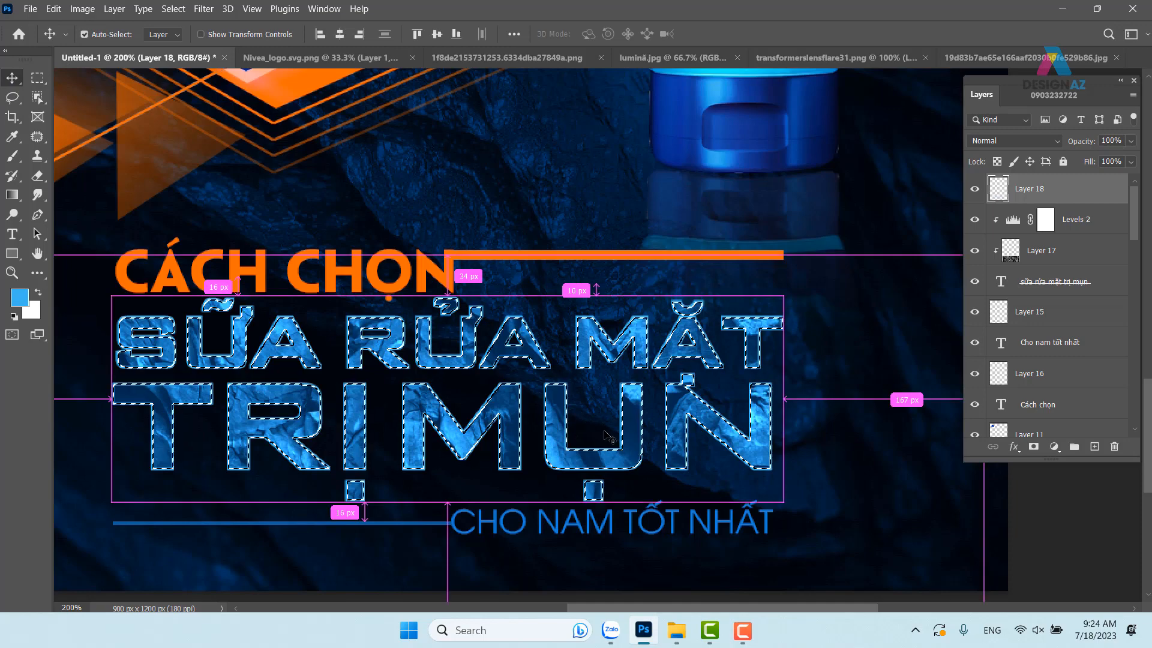
{"action": "key", "text": "ctrl+z"}
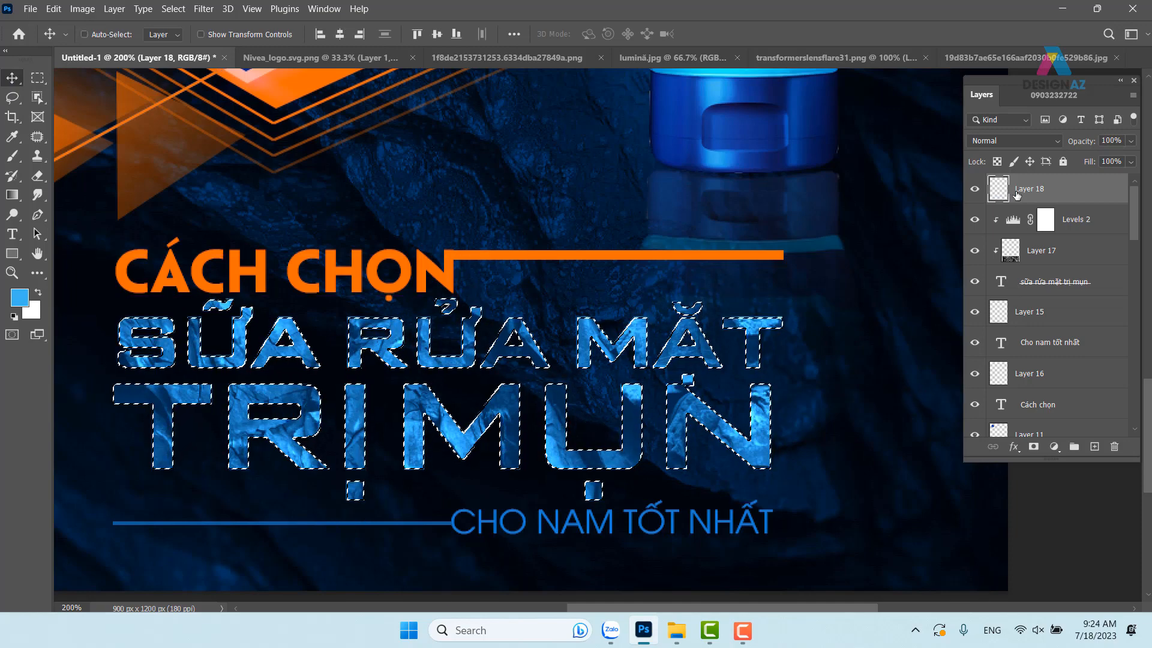
Step: Stroke the lettering selection on the empty top layer with a 2 px centered outline in pale blue #85d7ff, and deselect
{"action": "key", "text": "m"}
{"action": "right_click", "coordinate": [633, 467]}
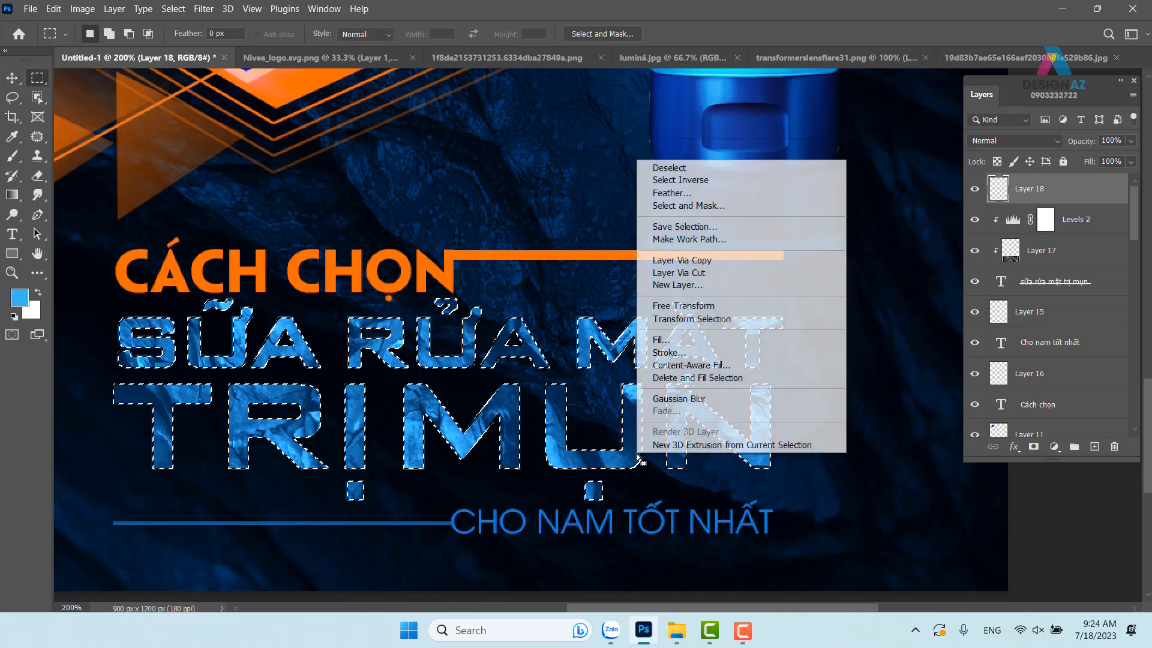
{"action": "left_click", "coordinate": [683, 351]}
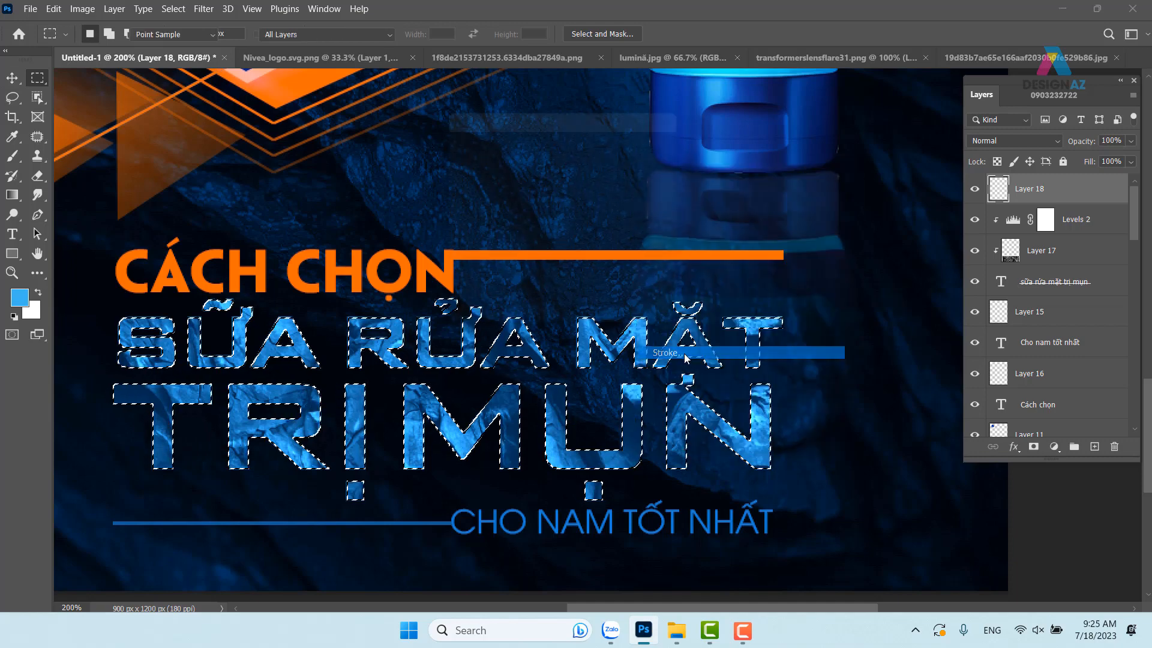
{"action": "key", "text": "BackSpace"}
{"action": "left_click", "coordinate": [819, 161]}
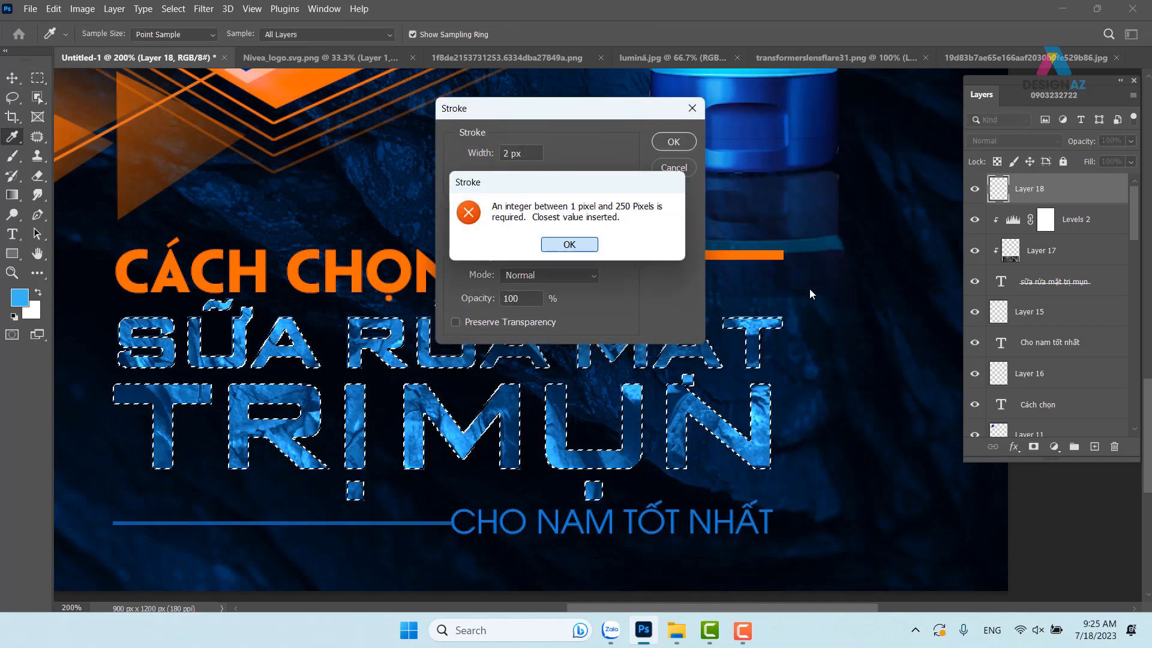
{"action": "left_click", "coordinate": [573, 244]}
{"action": "left_click", "coordinate": [524, 184]}
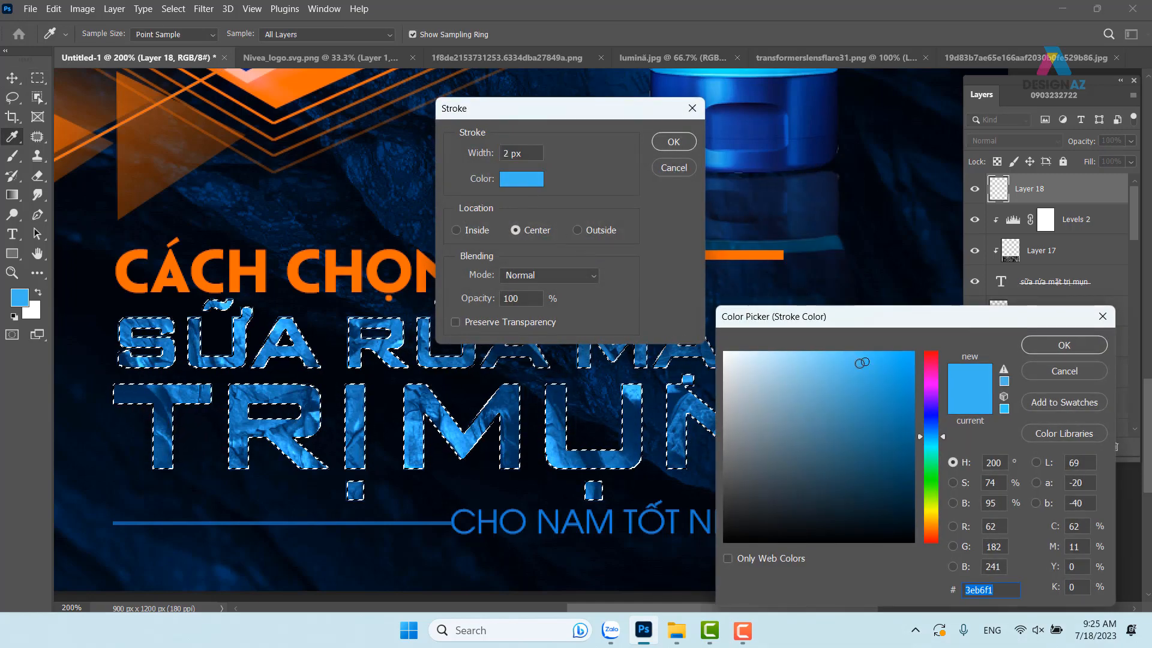
{"action": "type", "text": "00abff"}
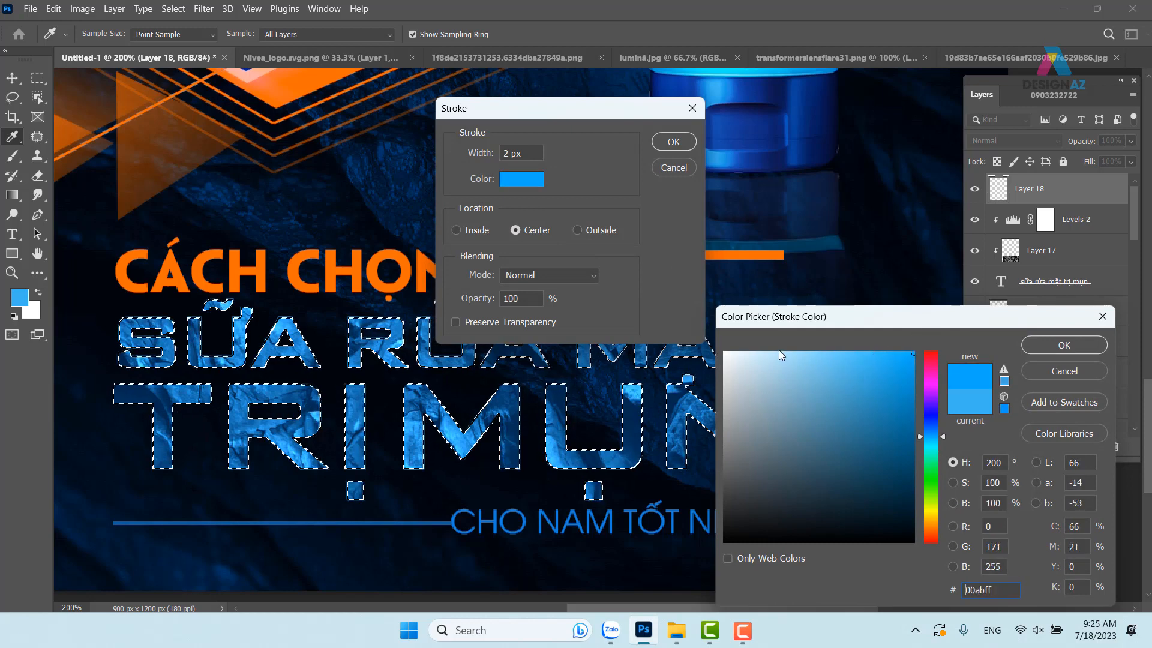
{"action": "left_click", "coordinate": [815, 348]}
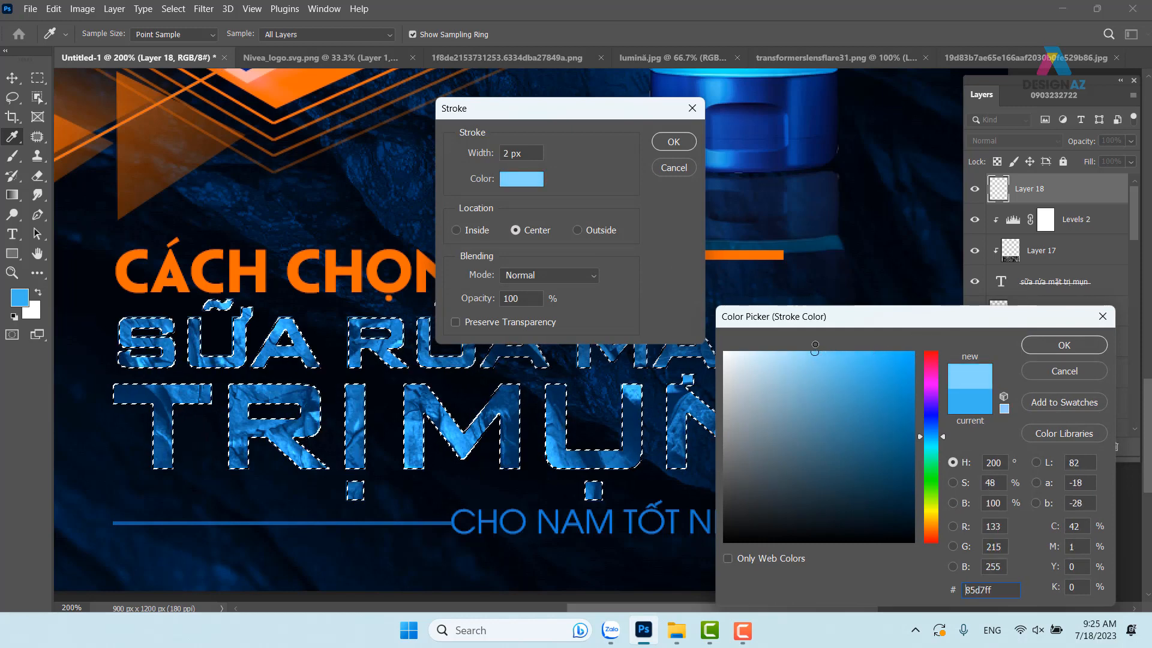
{"action": "left_click", "coordinate": [1050, 345]}
{"action": "left_click", "coordinate": [674, 143]}
{"action": "key", "text": "m"}
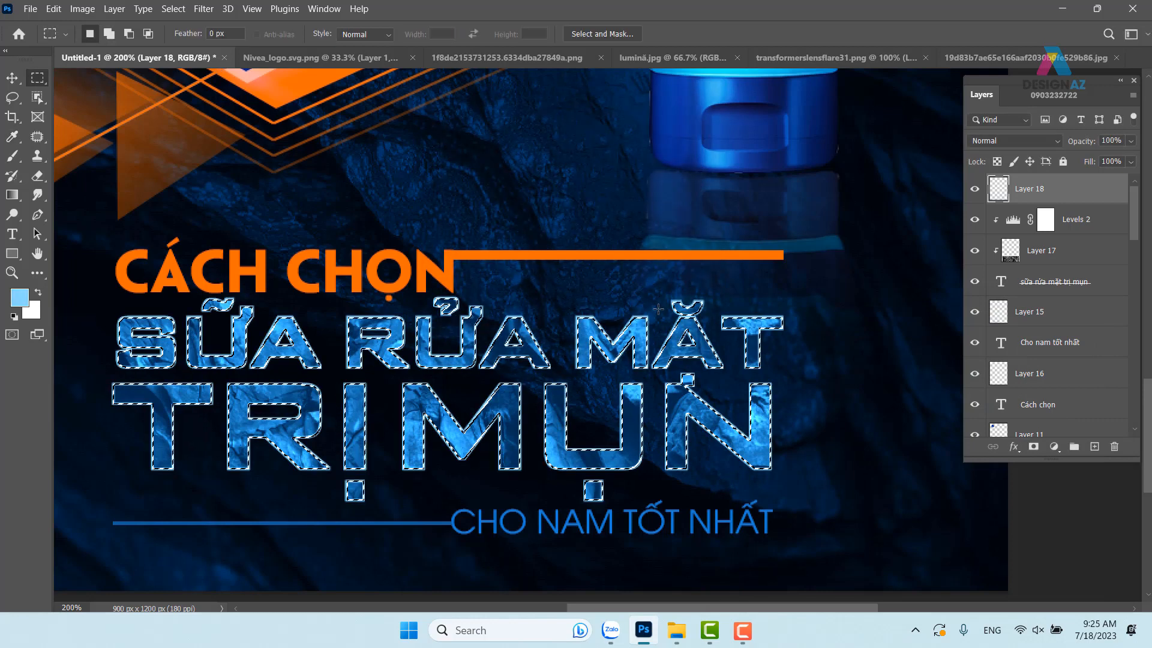
{"action": "key", "text": "ctrl+d"}
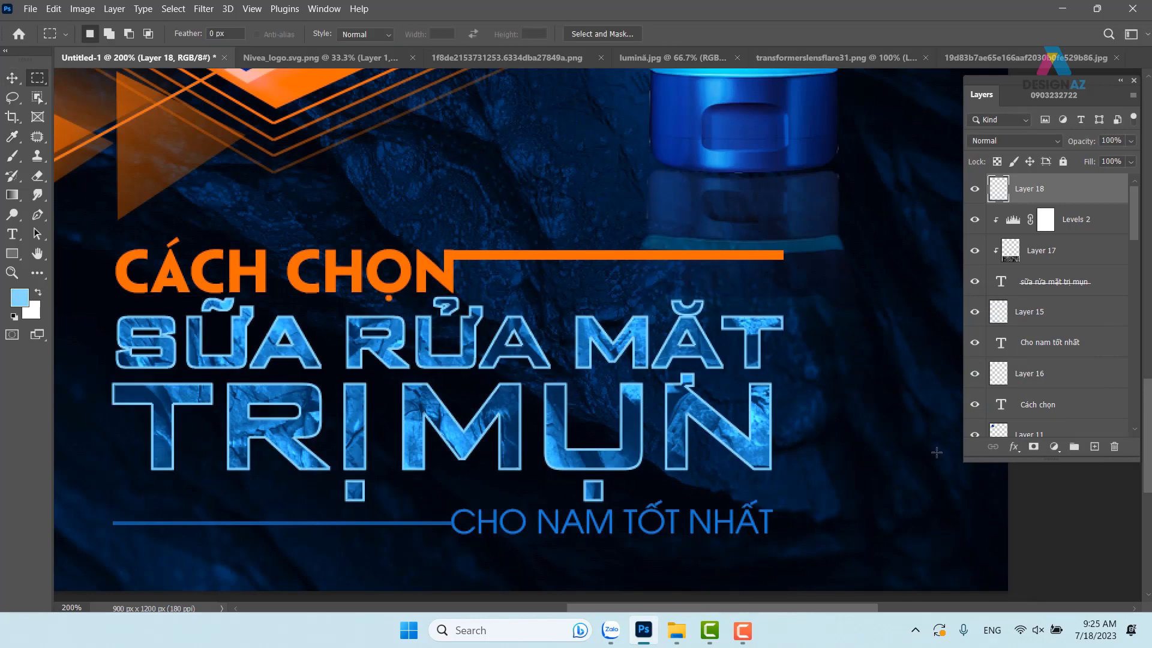
Step: Try moving the orange triangle at the poster's left edge (Layer 1) and filling it with pale blue with transparent pixels locked
{"action": "key", "text": "ctrl+minus"}
{"action": "left_click_drag", "start_coordinate": [737, 362], "coordinate": [652, 398]}
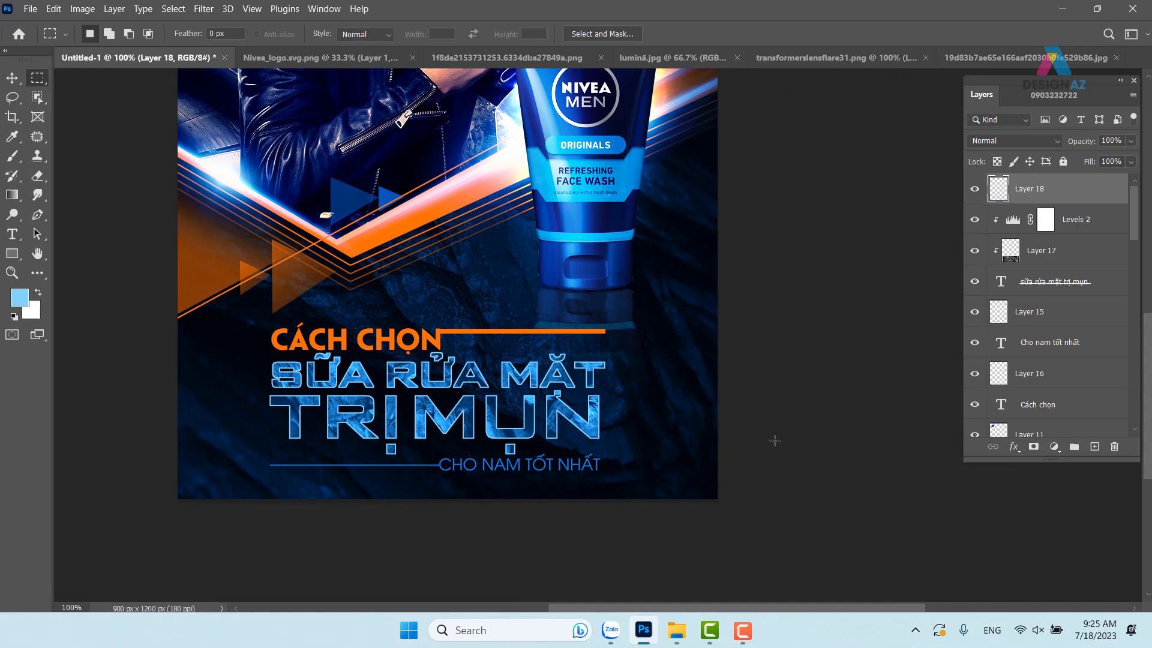
{"action": "key", "text": "ctrl+minus"}
{"action": "left_click_drag", "start_coordinate": [616, 253], "coordinate": [604, 364]}
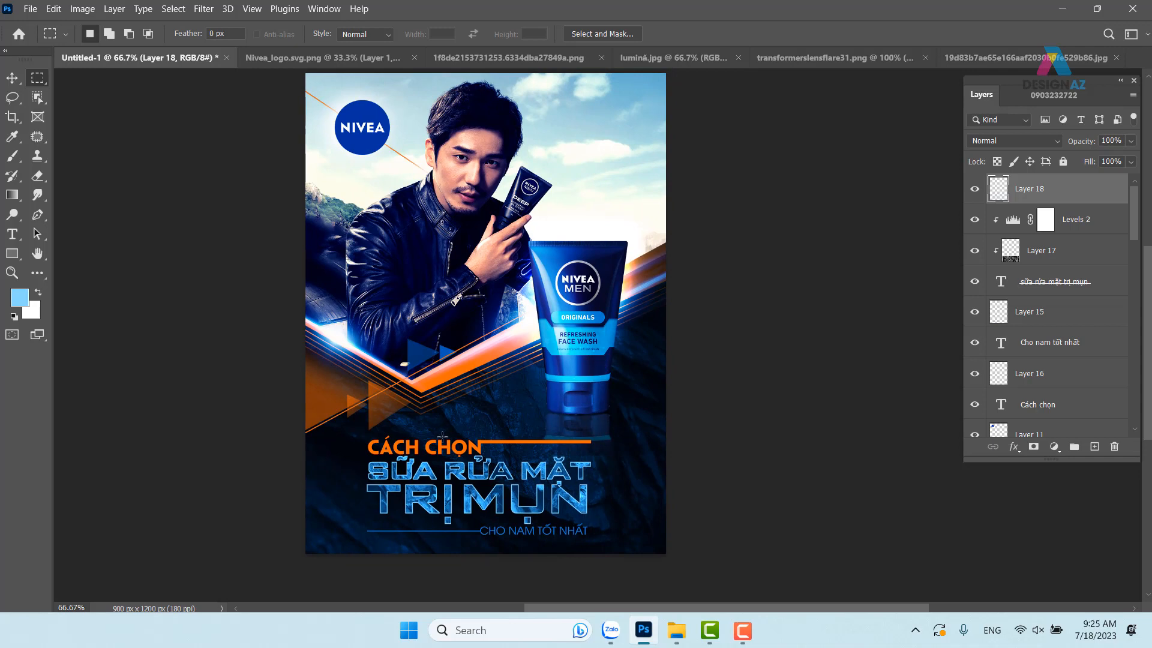
{"action": "left_click_drag", "start_coordinate": [504, 395], "coordinate": [547, 342]}
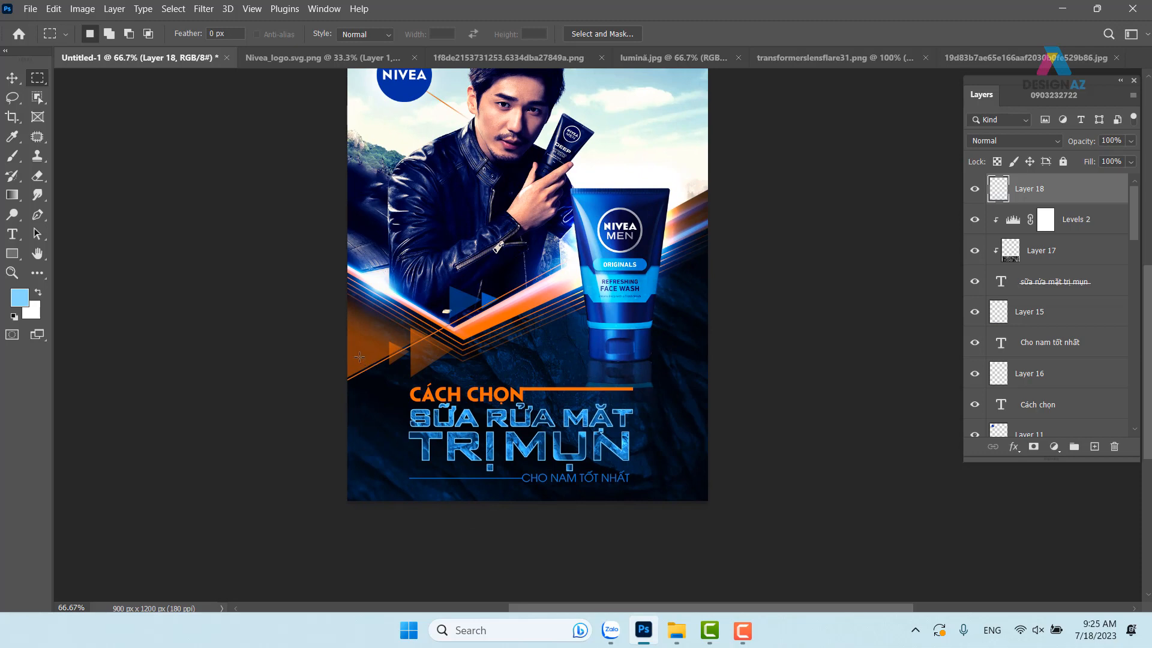
{"action": "key", "text": "v"}
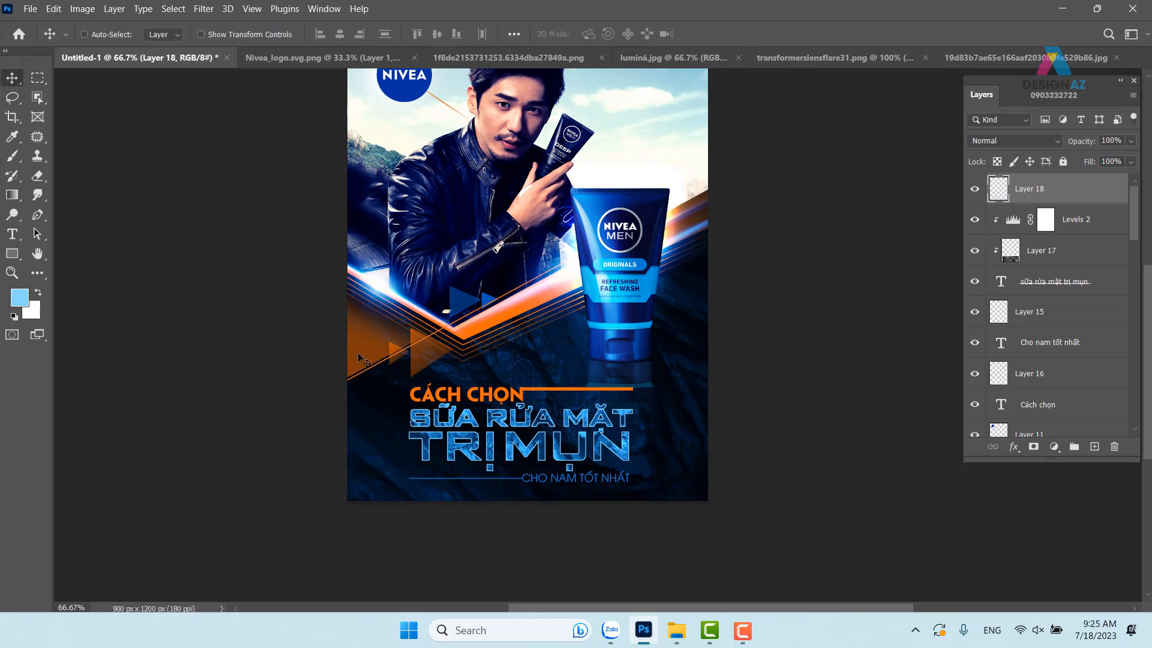
{"action": "right_click", "coordinate": [360, 359]}
{"action": "left_click", "coordinate": [381, 375]}
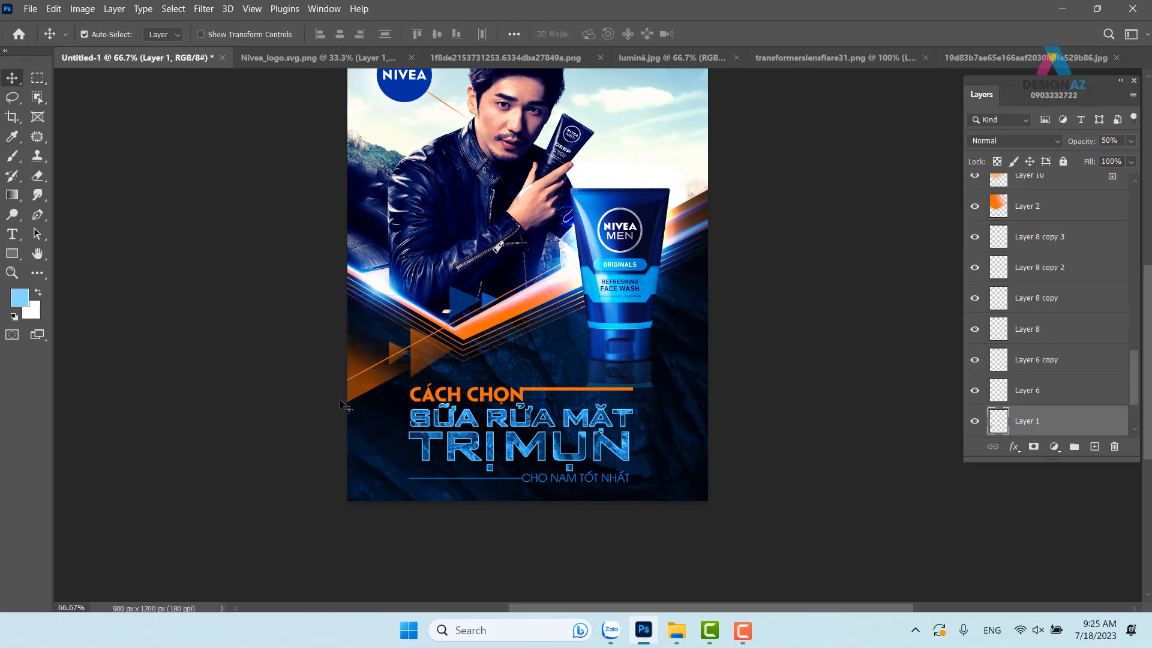
{"action": "left_click_drag", "start_coordinate": [340, 405], "coordinate": [367, 346]}
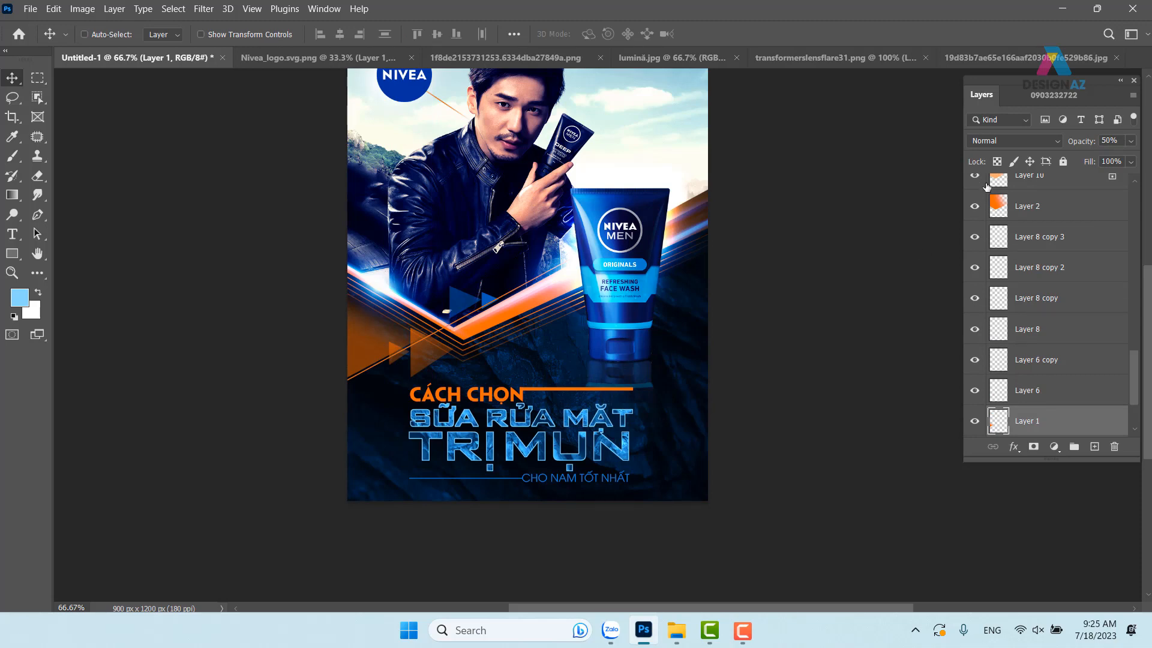
{"action": "left_click", "coordinate": [997, 162]}
{"action": "key", "text": "alt+BackSpace"}
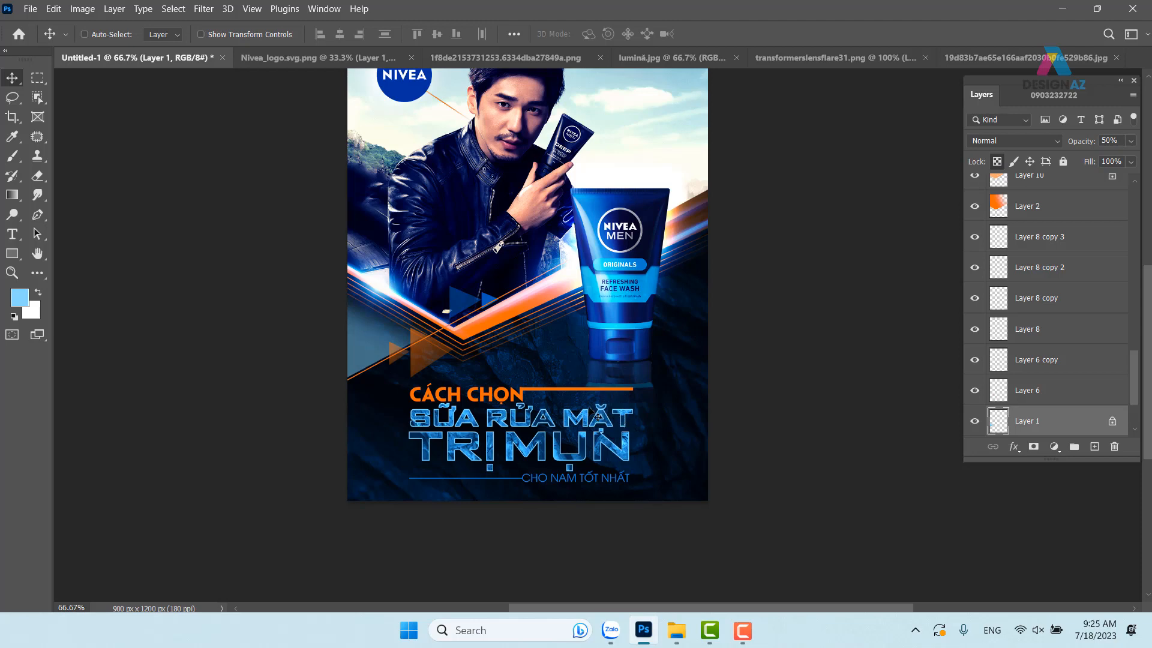
Step: Switch the document to full screen mode with the menu bar and examine the lower half of the poster
{"action": "left_click_drag", "start_coordinate": [586, 329], "coordinate": [501, 402]}
{"action": "key", "text": "ctrl+plus"}
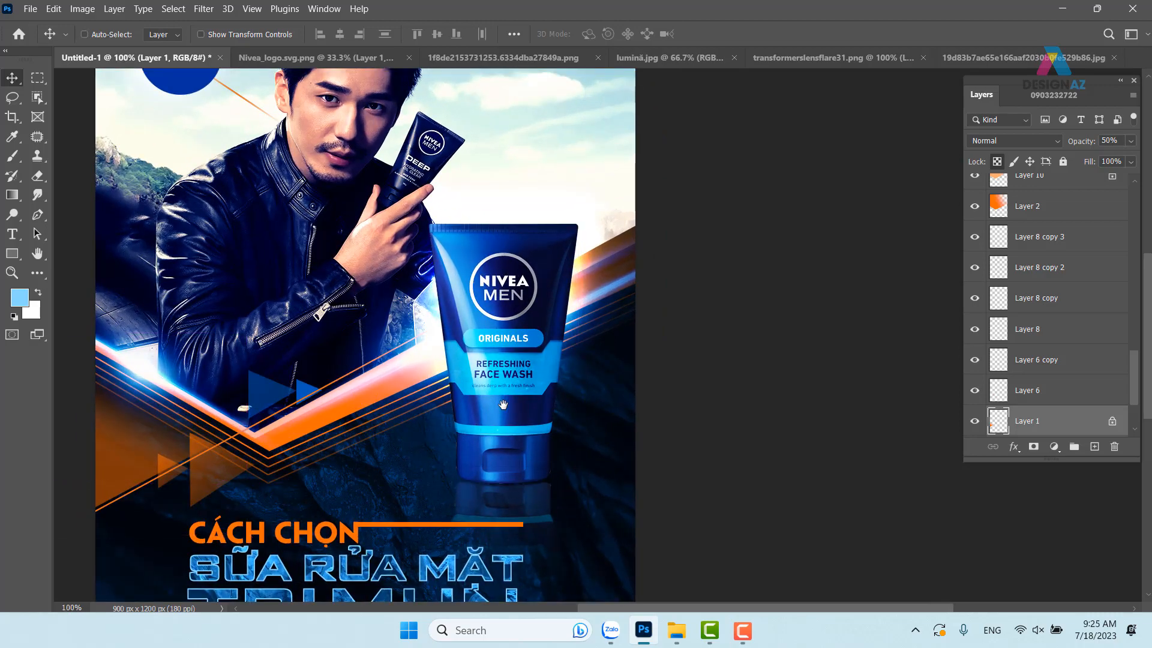
{"action": "key", "text": "f"}
{"action": "left_click_drag", "start_coordinate": [662, 307], "coordinate": [600, 189]}
{"action": "left_click_drag", "start_coordinate": [538, 251], "coordinate": [545, 237]}
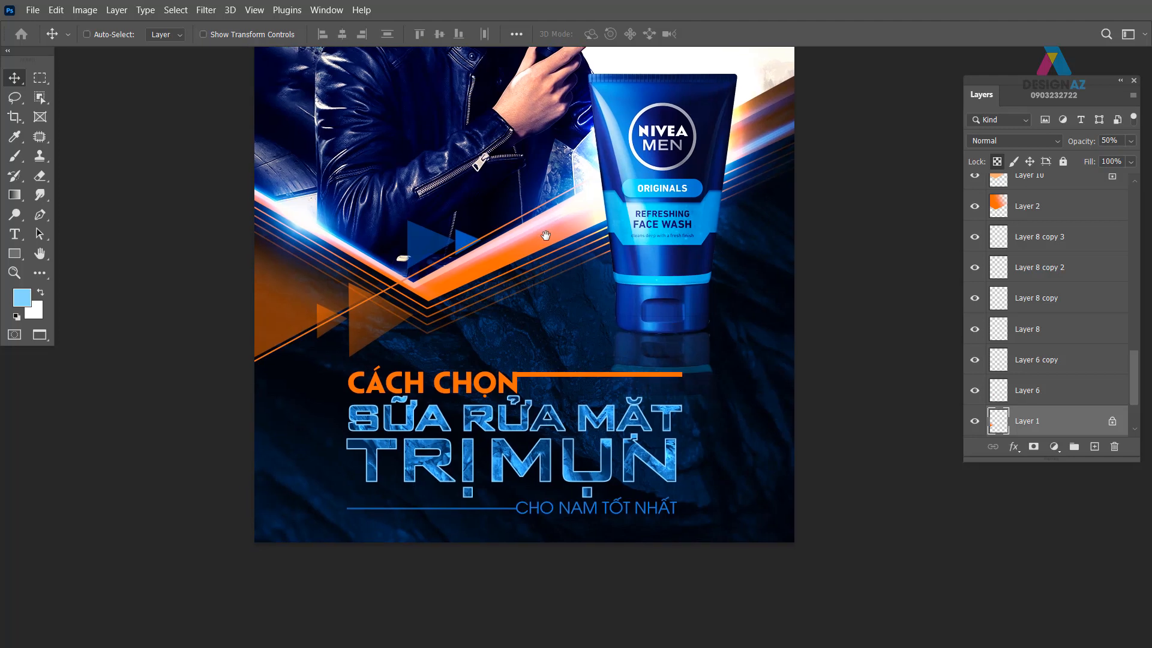
{"action": "left_click_drag", "start_coordinate": [471, 386], "coordinate": [454, 395]}
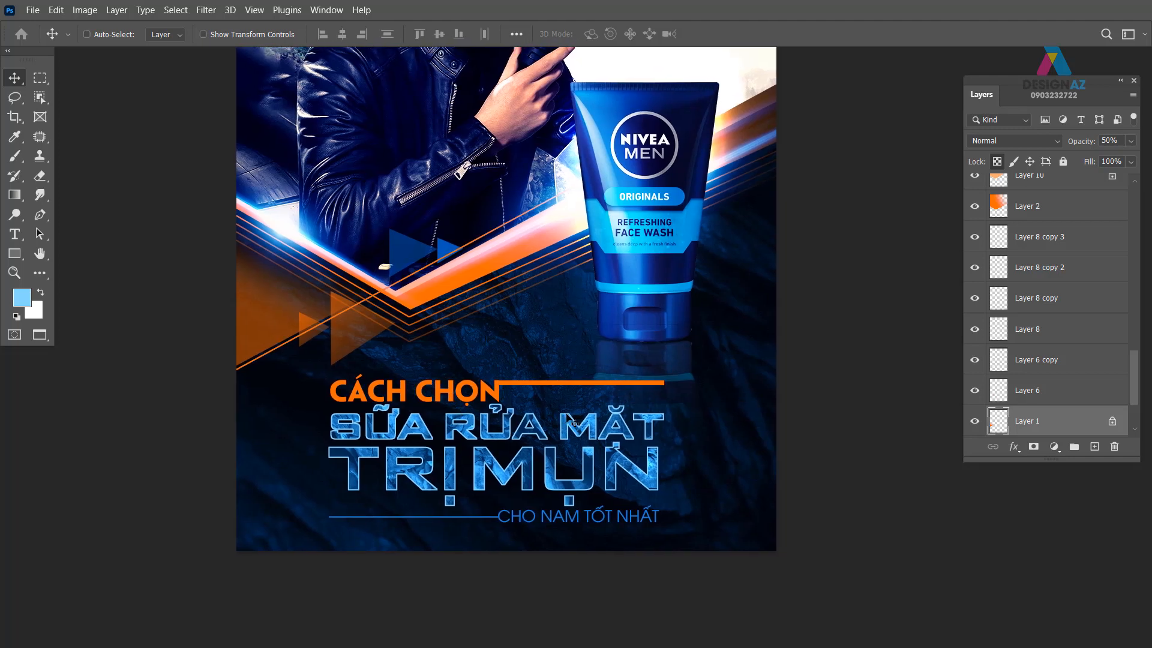
Step: Select the CÁCH CHỌN text, its orange line and the lettering outline layer, and undo the trial move of these headline parts
{"action": "right_click", "coordinate": [497, 396]}
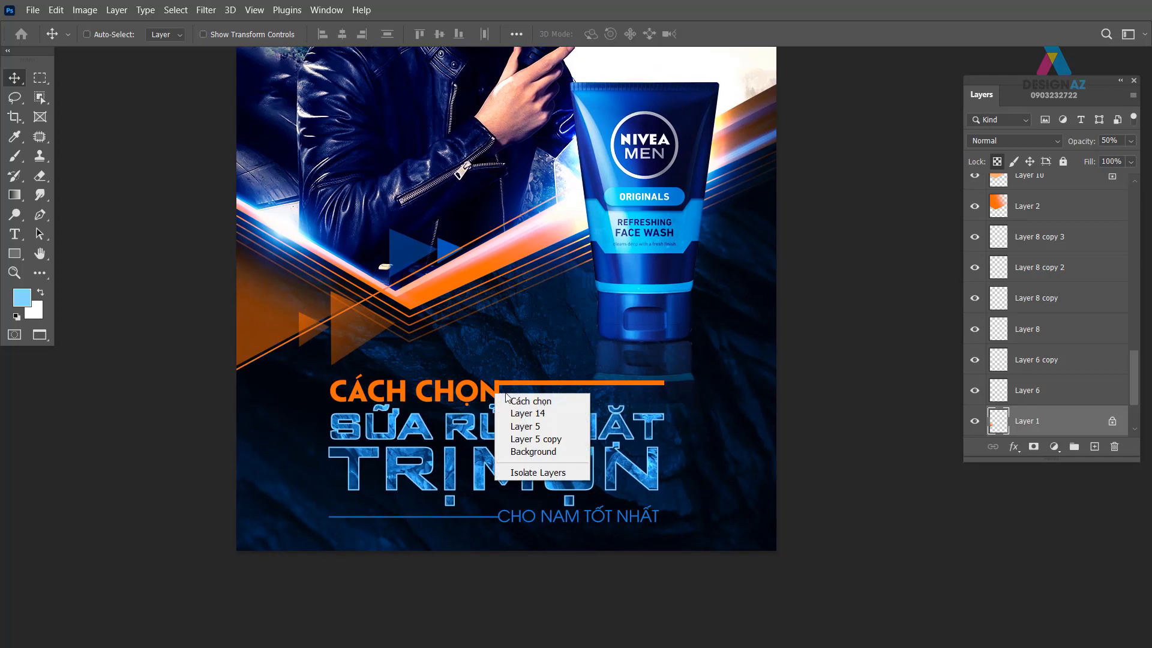
{"action": "left_click", "coordinate": [519, 398]}
{"action": "mouse_move", "coordinate": [485, 400]}
{"action": "left_mouse_down"}
{"action": "mouse_move", "coordinate": [496, 387]}
{"action": "mouse_move", "coordinate": [485, 400]}
{"action": "left_mouse_up"}
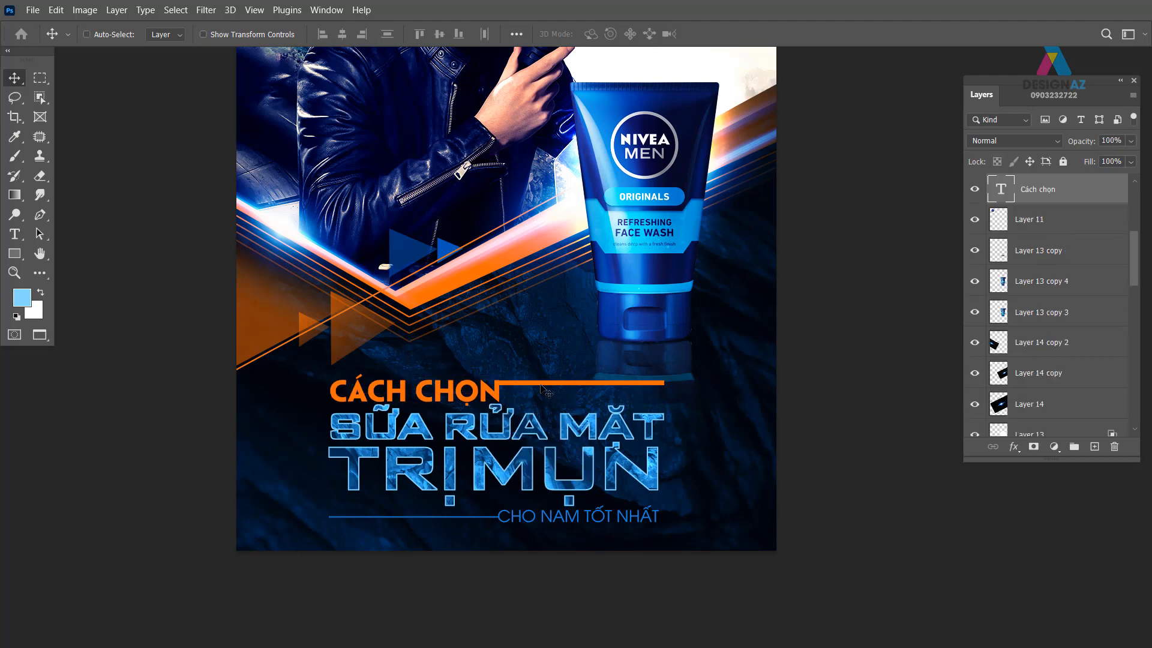
{"action": "right_click", "coordinate": [543, 389]}
{"action": "left_click", "coordinate": [555, 394]}
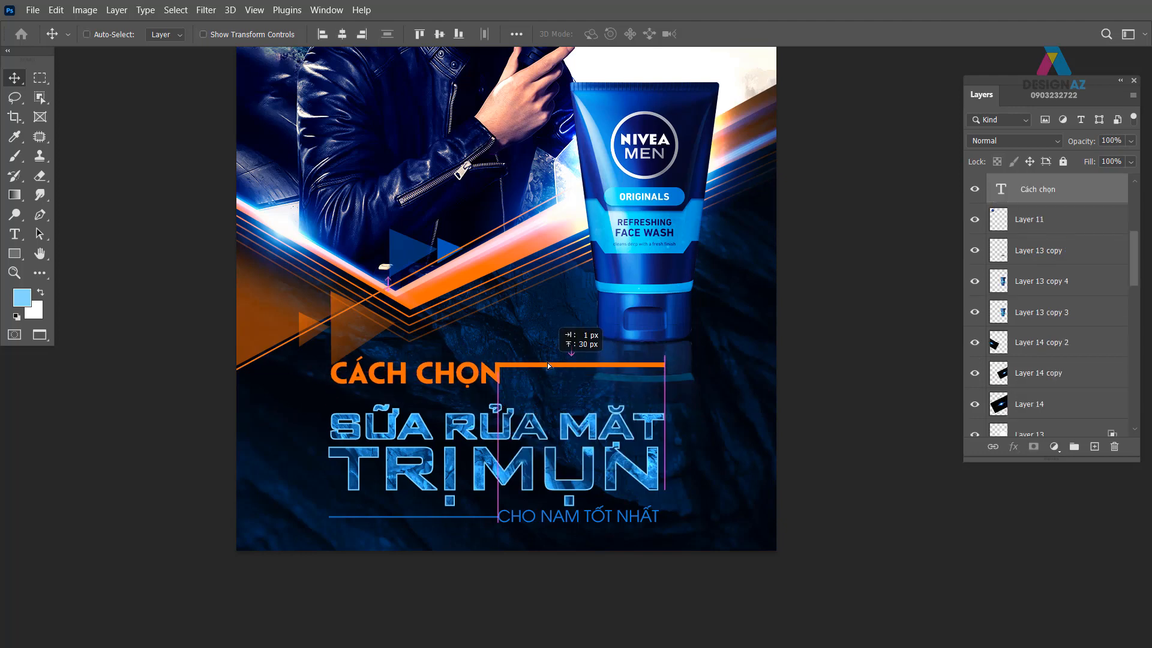
{"action": "right_click", "coordinate": [517, 435]}
{"action": "left_click", "coordinate": [521, 437]}
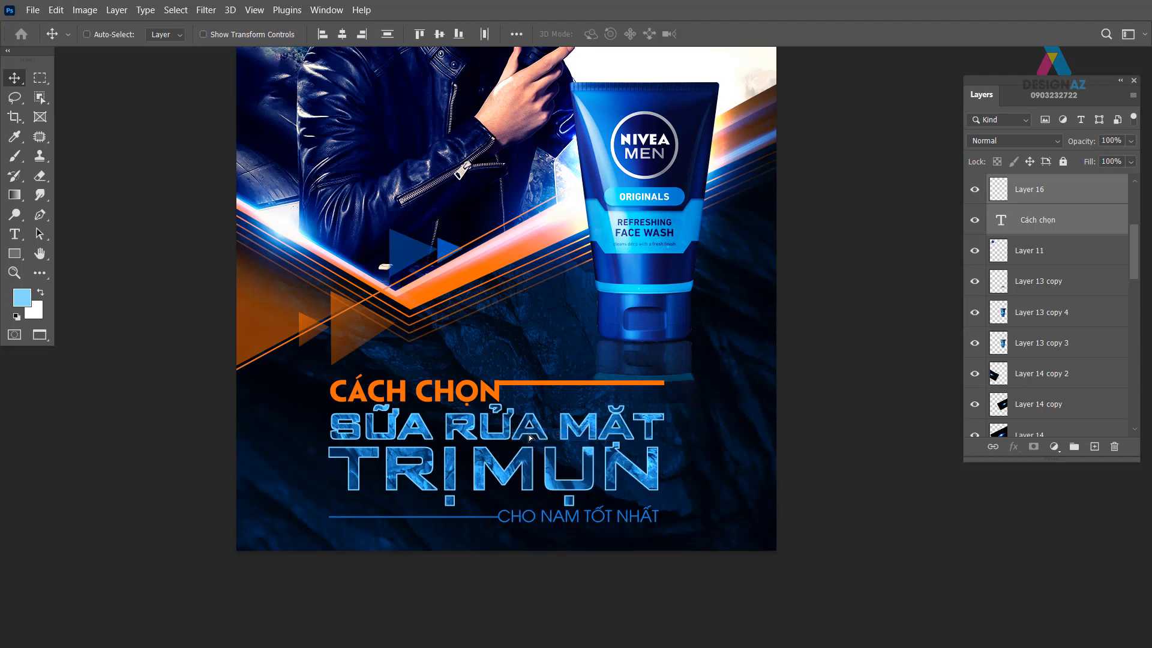
{"action": "left_click_drag", "start_coordinate": [520, 437], "coordinate": [544, 443]}
{"action": "scroll", "coordinate": [1125, 334], "scroll_direction": "up", "scroll_amount": 3}
{"action": "key", "text": "ctrl+z"}
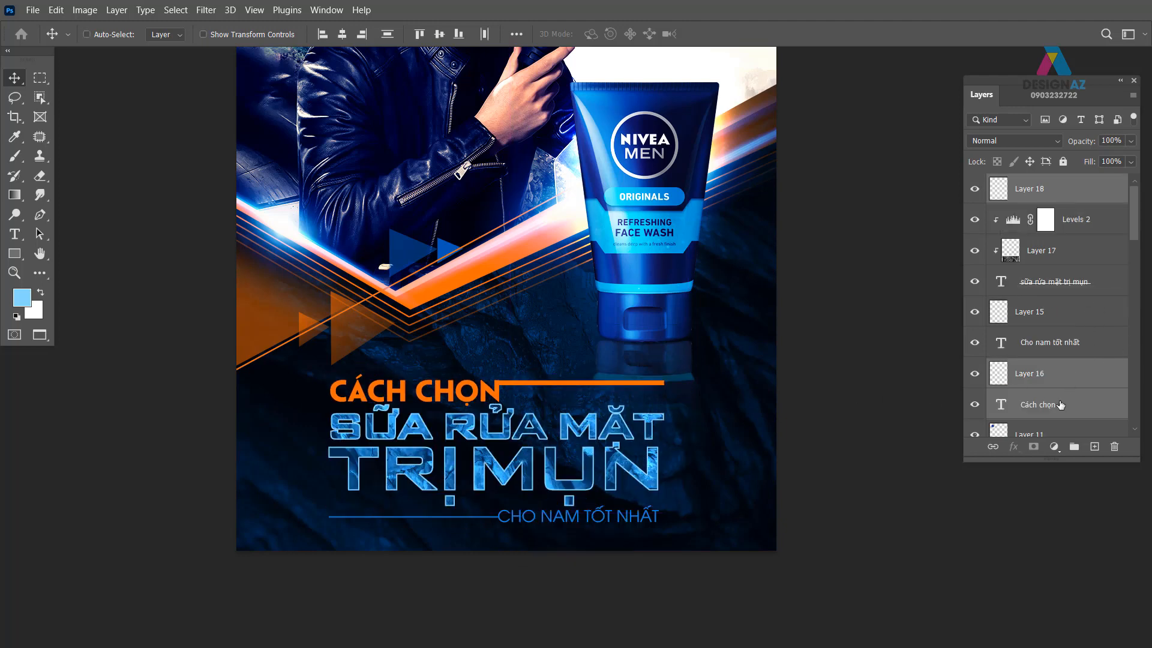
Step: Try extending the selection to the Levels, texture and remaining headline layers and moving them together, and undo the attempt
{"action": "left_click", "coordinate": [1087, 223], "text": "shift"}
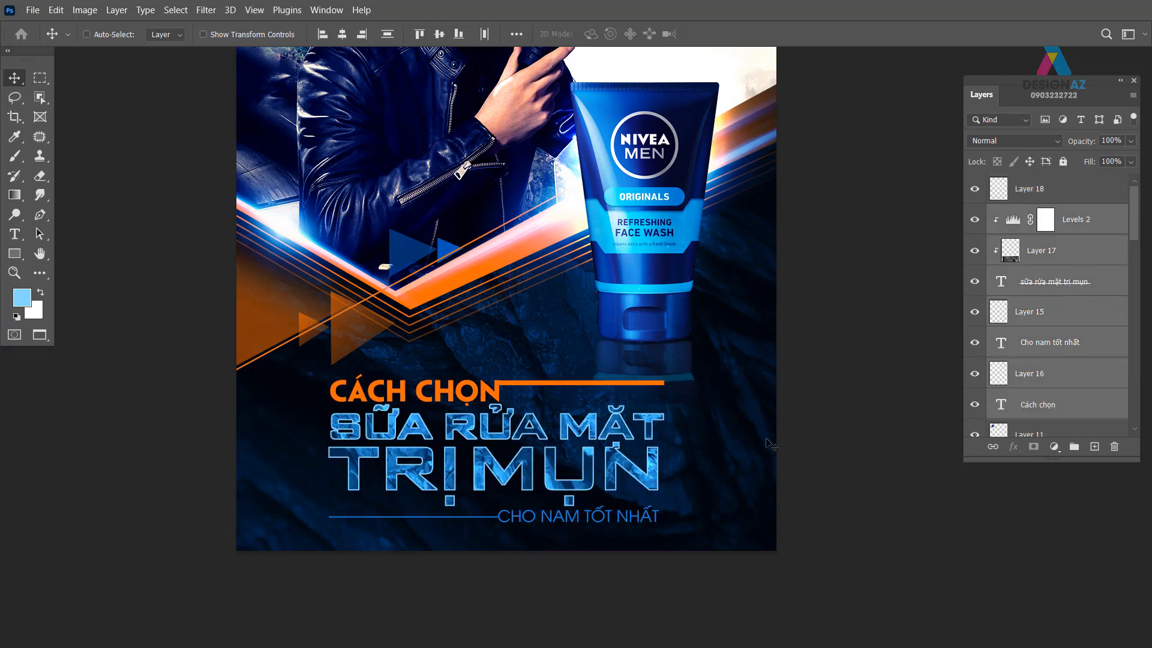
{"action": "mouse_move", "coordinate": [587, 480]}
{"action": "left_mouse_down"}
{"action": "mouse_move", "coordinate": [629, 474]}
{"action": "mouse_move", "coordinate": [600, 494]}
{"action": "left_mouse_up"}
{"action": "right_click", "coordinate": [591, 488]}
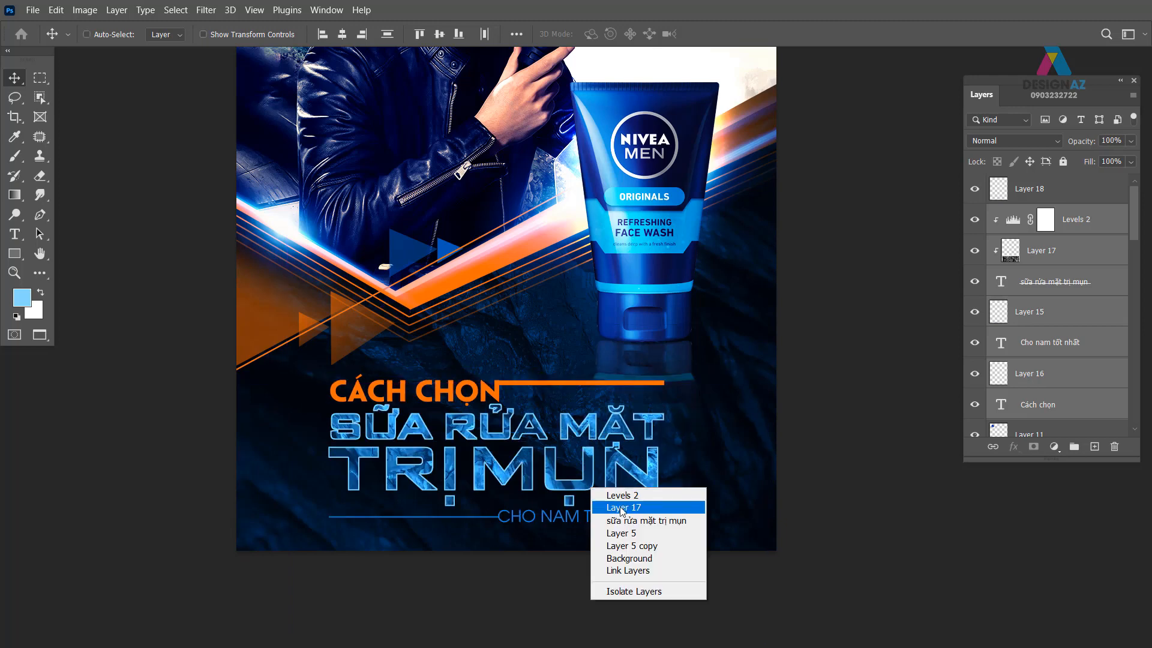
{"action": "left_click", "coordinate": [616, 507], "text": "shift"}
{"action": "left_click_drag", "start_coordinate": [574, 476], "coordinate": [607, 497]}
{"action": "key", "text": "ctrl+z"}
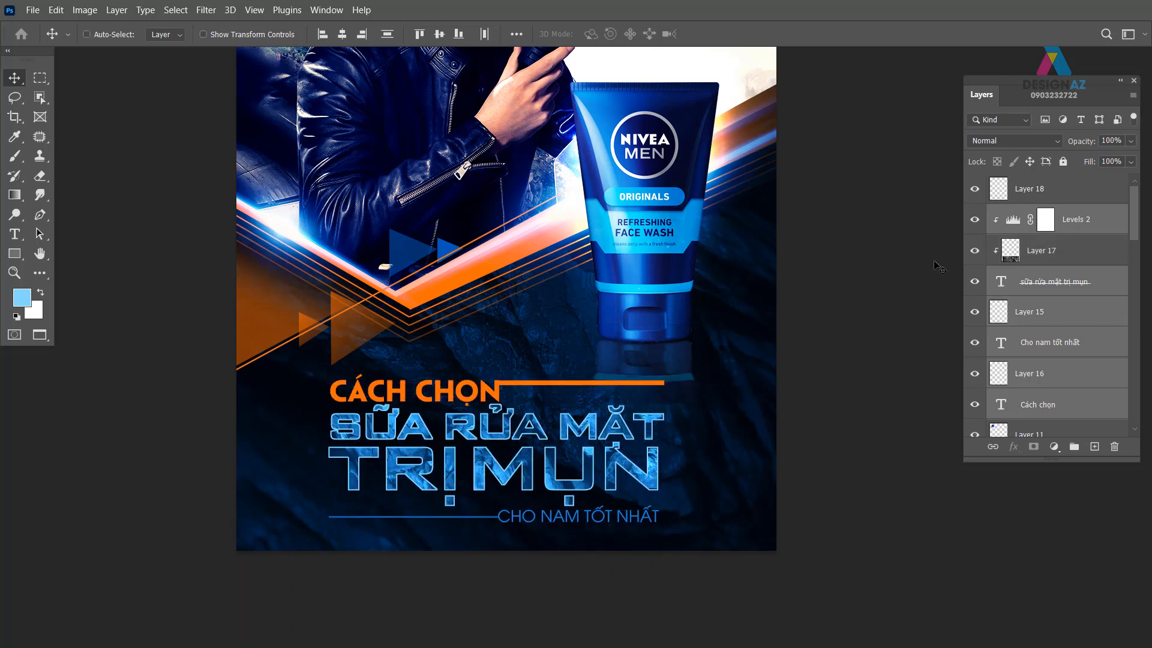
Step: Select all layers from Layer 18 down to Layer 11 and test moving the headline across the poster
{"action": "left_click", "coordinate": [1049, 202]}
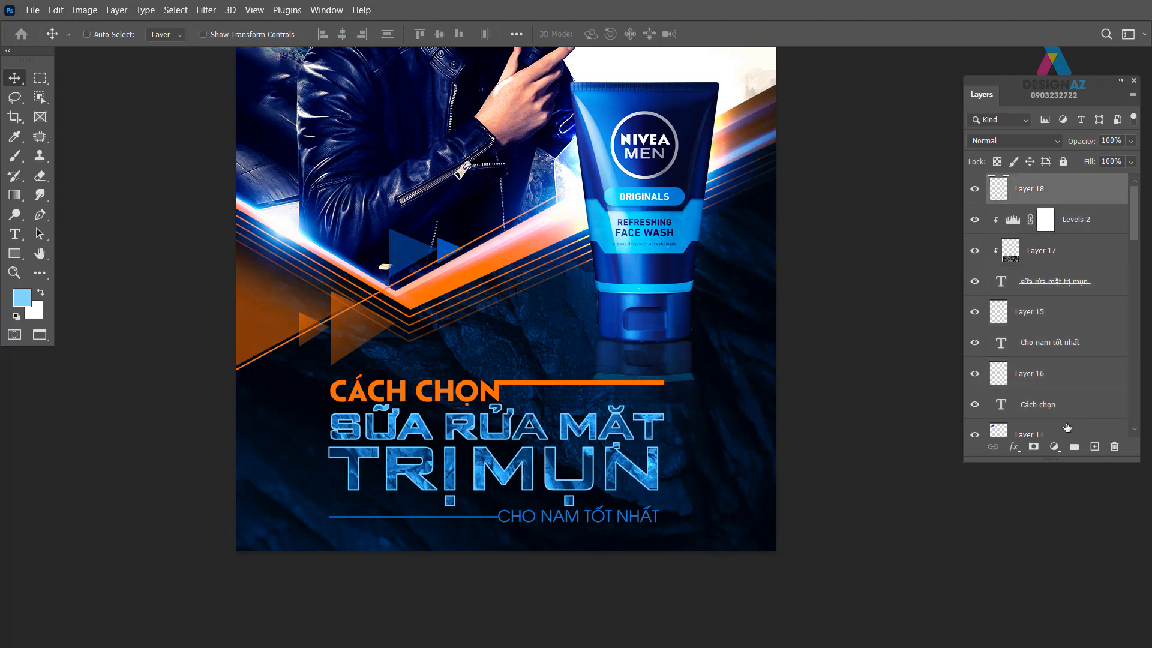
{"action": "left_click", "coordinate": [1067, 427], "text": "shift"}
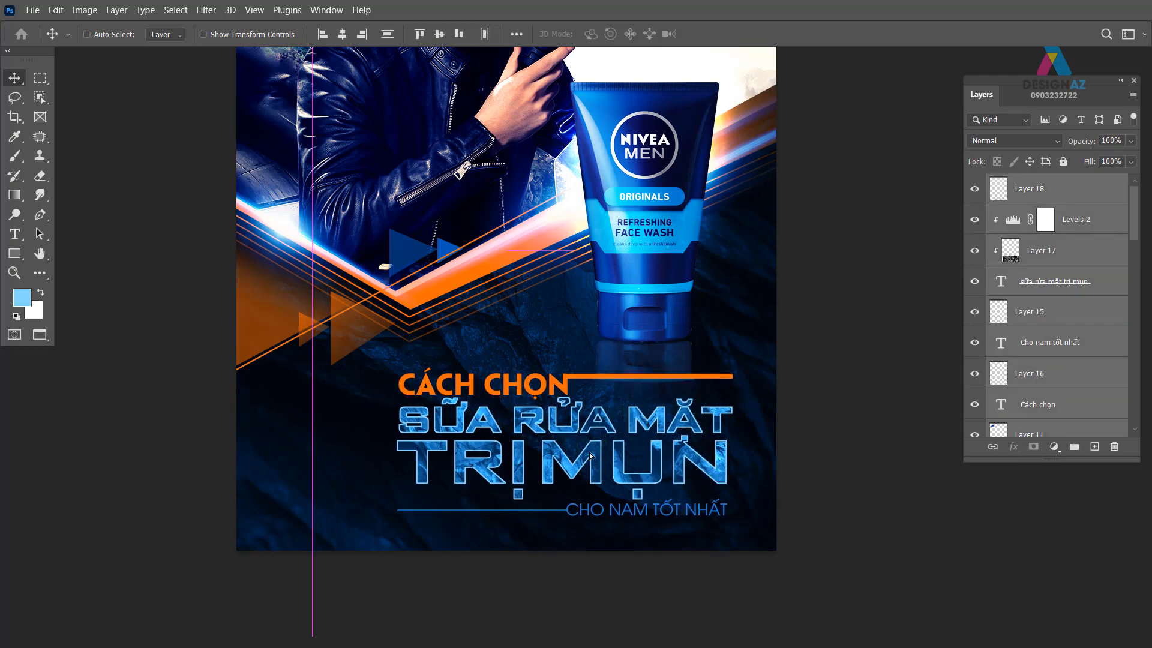
{"action": "left_click_drag", "start_coordinate": [554, 432], "coordinate": [542, 441]}
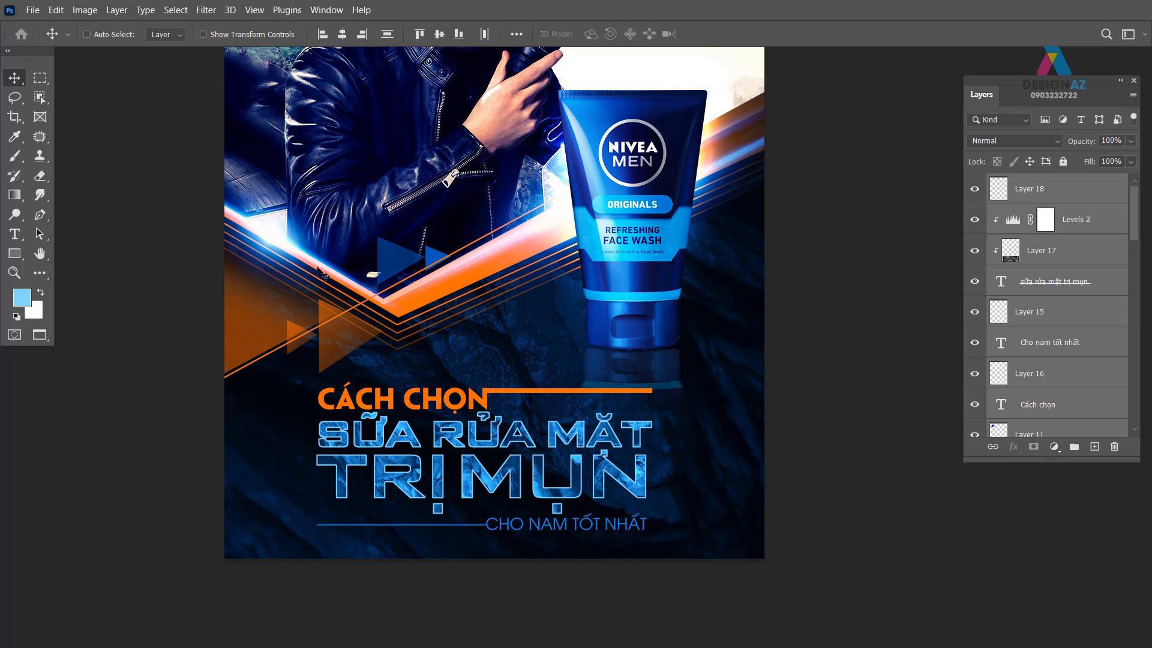
Step: Try scaling the selected headline and logo layers together to 104.15% with Free Transform, and cancel the transformation
{"action": "key", "text": "ctrl+t"}
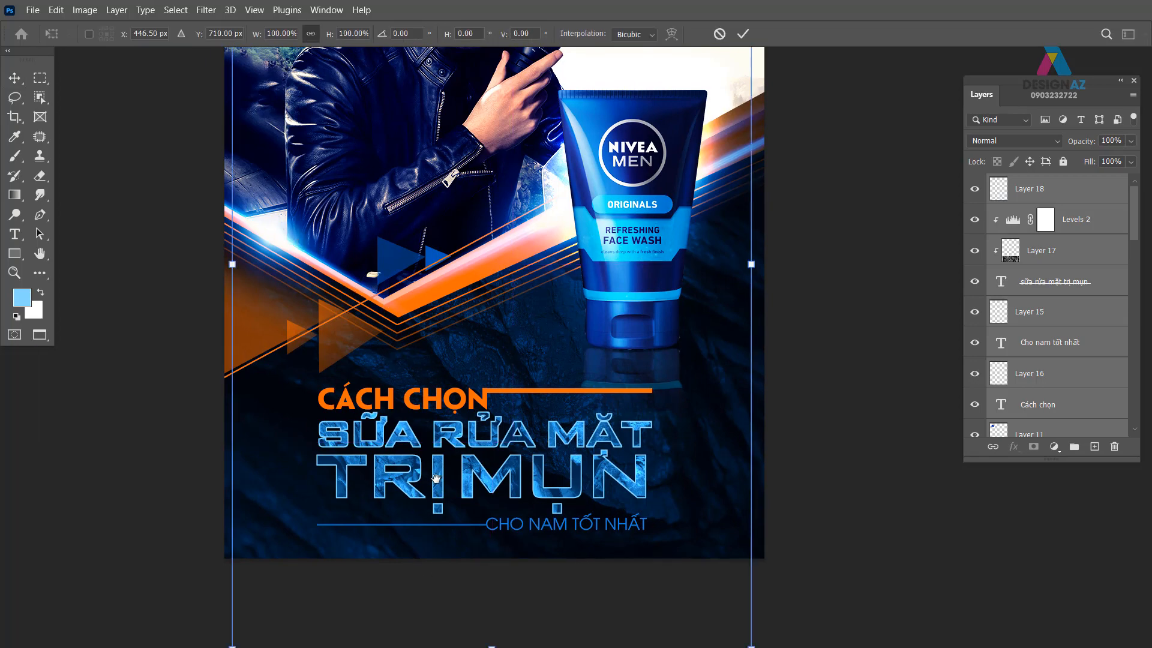
{"action": "left_click_drag", "start_coordinate": [436, 478], "coordinate": [506, 290]}
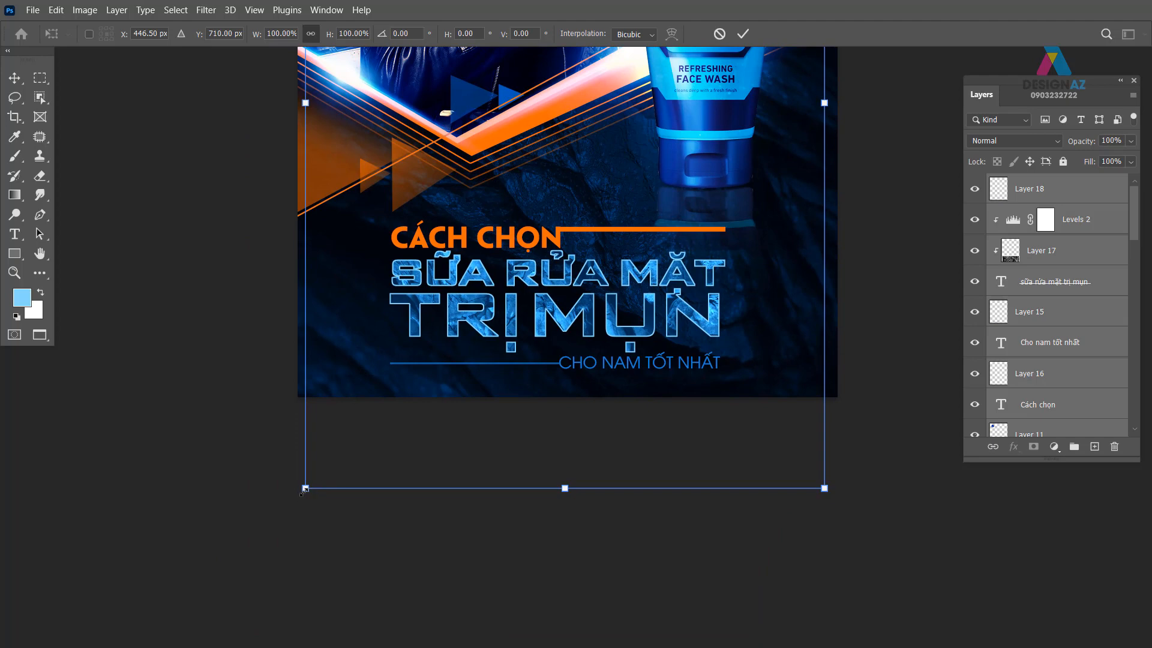
{"action": "left_click_drag", "start_coordinate": [299, 497], "coordinate": [275, 522]}
{"action": "left_click_drag", "start_coordinate": [710, 412], "coordinate": [648, 380]}
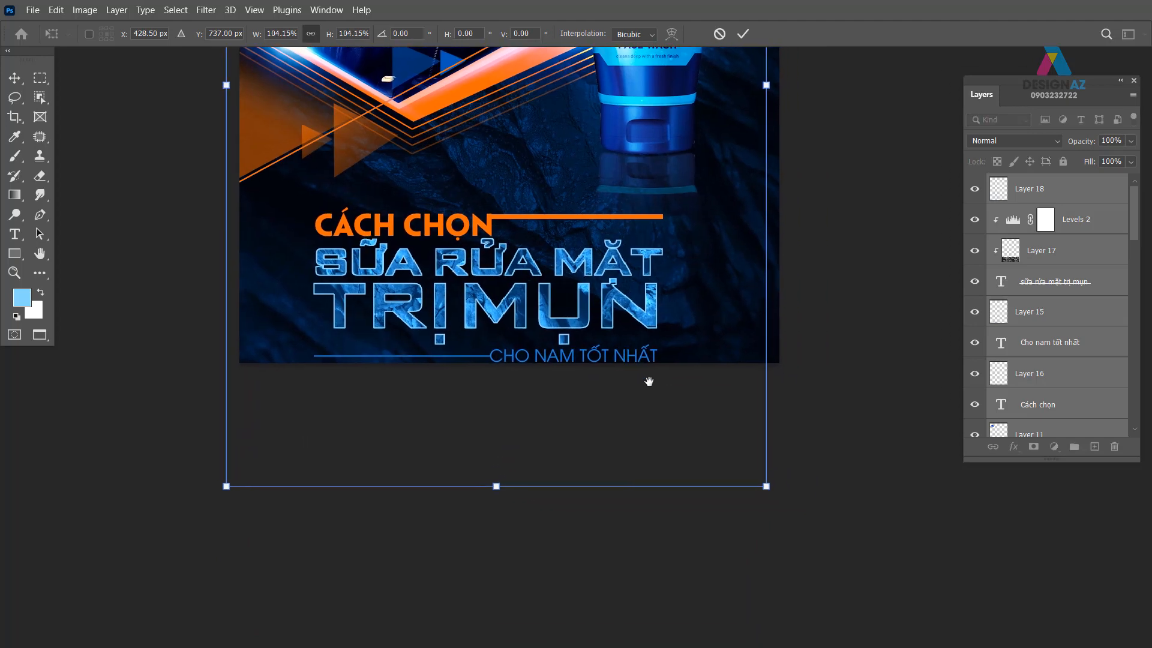
{"action": "left_click_drag", "start_coordinate": [705, 234], "coordinate": [667, 558]}
{"action": "left_click_drag", "start_coordinate": [580, 502], "coordinate": [595, 471]}
{"action": "key", "text": "ctrl+z"}
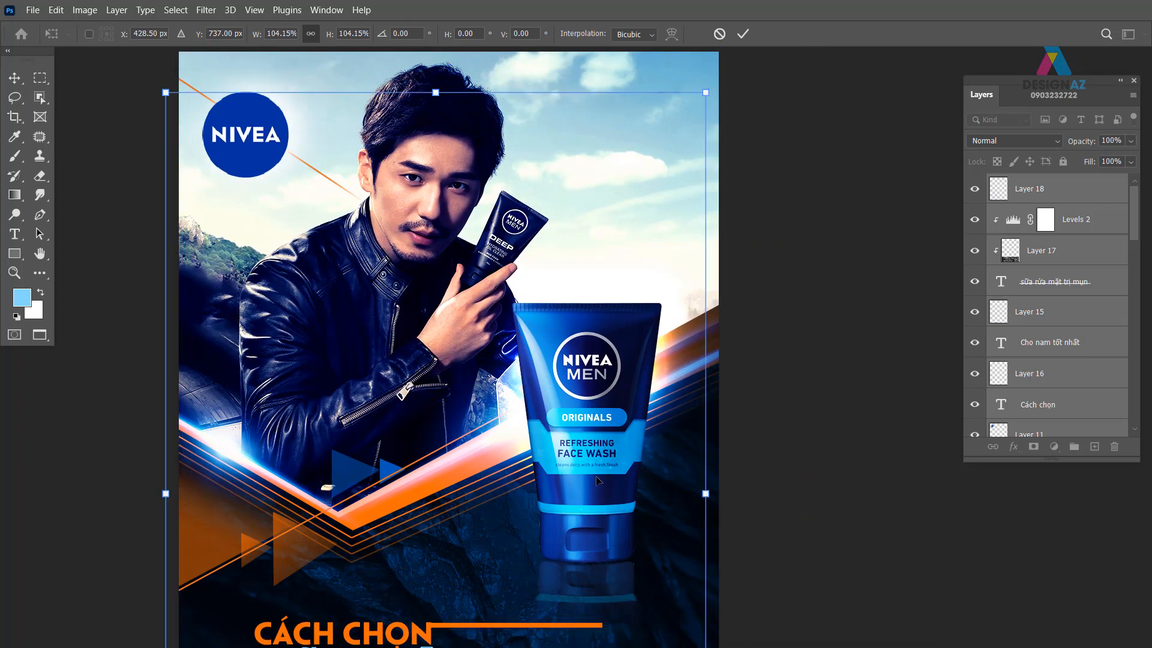
{"action": "key", "text": "Escape"}
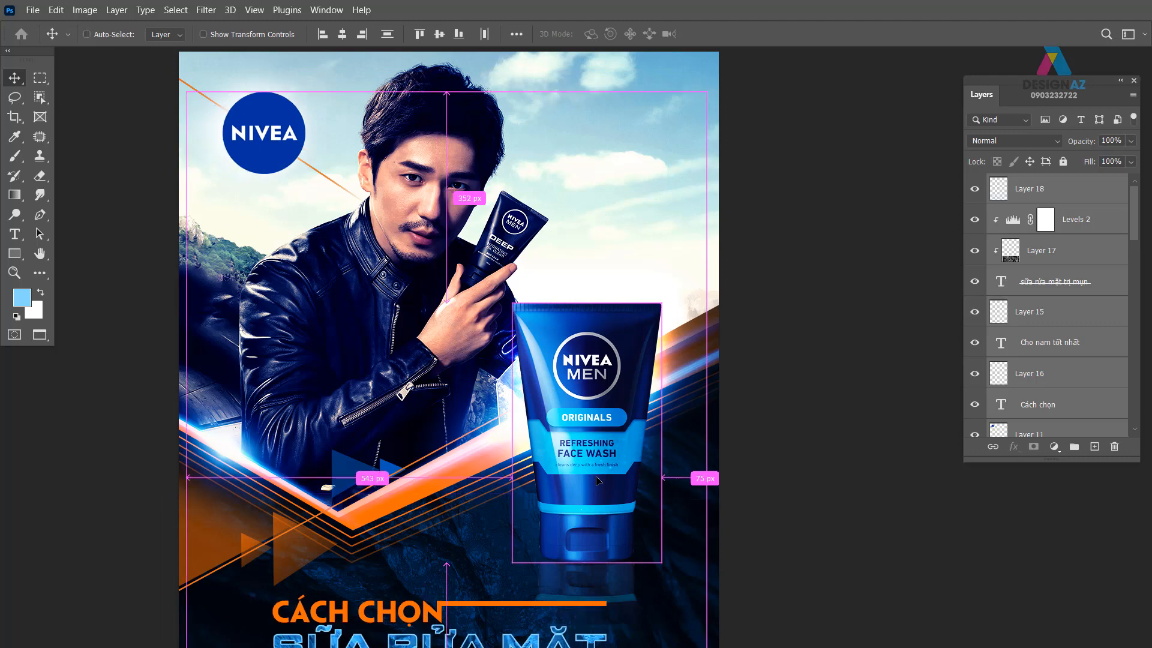
Step: Try enlarging the headline layers, without the logo's Layer 11, to about 106% and moving them 24 px down, and undo the transformation
{"action": "right_click", "coordinate": [278, 152]}
{"action": "left_click", "coordinate": [304, 162]}
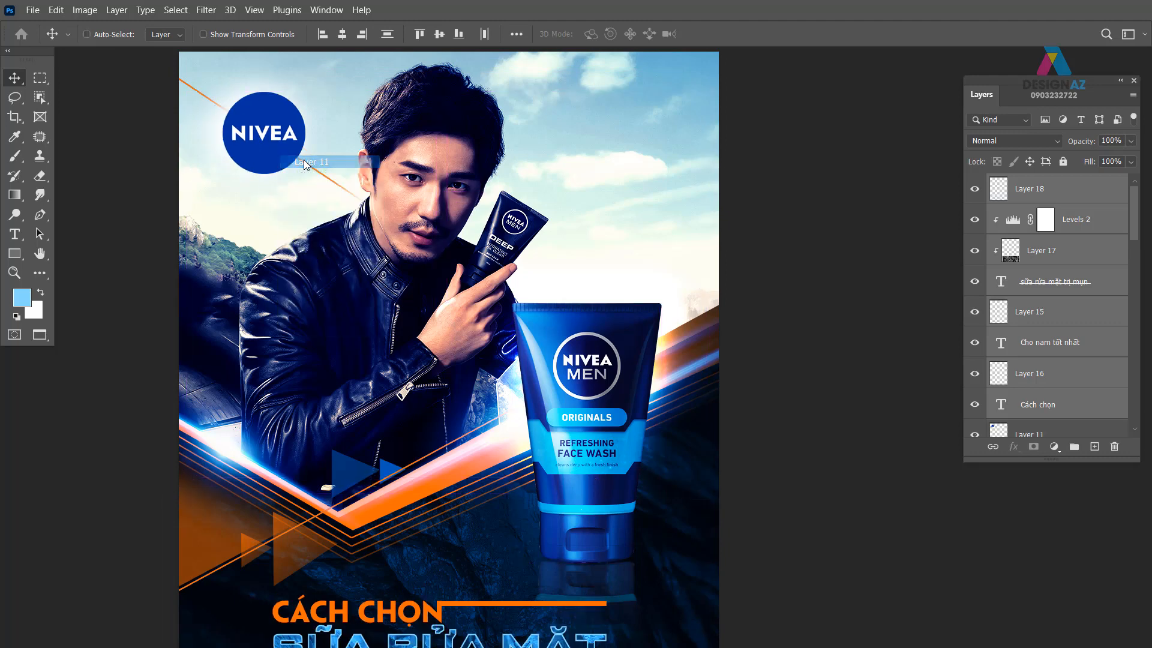
{"action": "left_click_drag", "start_coordinate": [474, 408], "coordinate": [503, 216]}
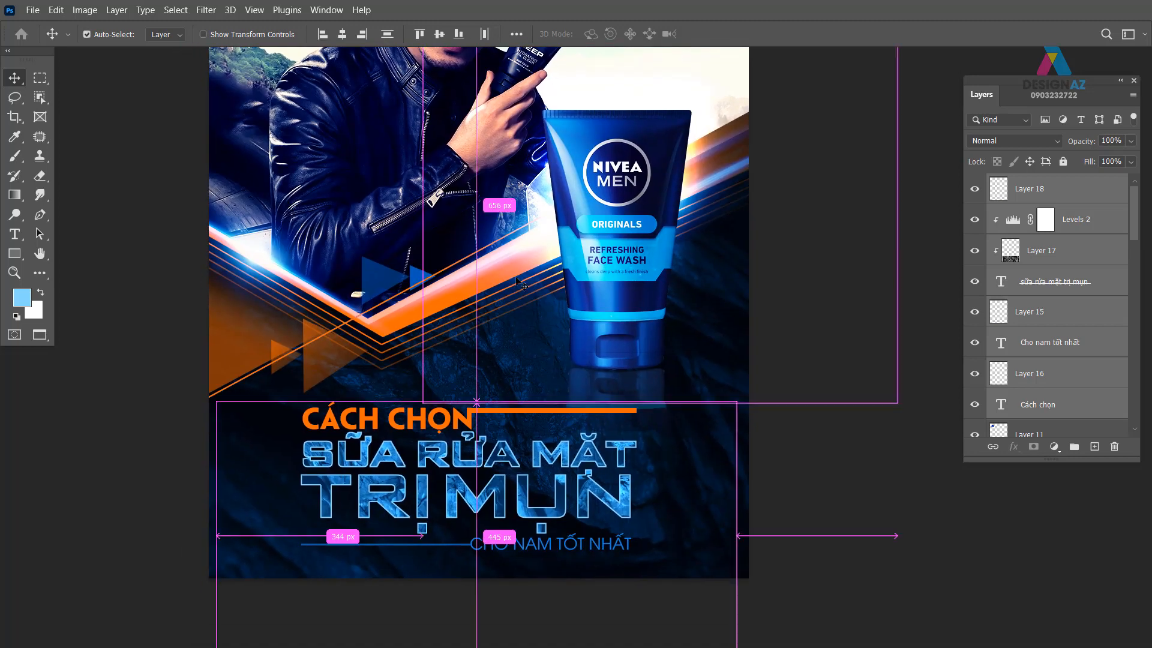
{"action": "key", "text": "ctrl+t"}
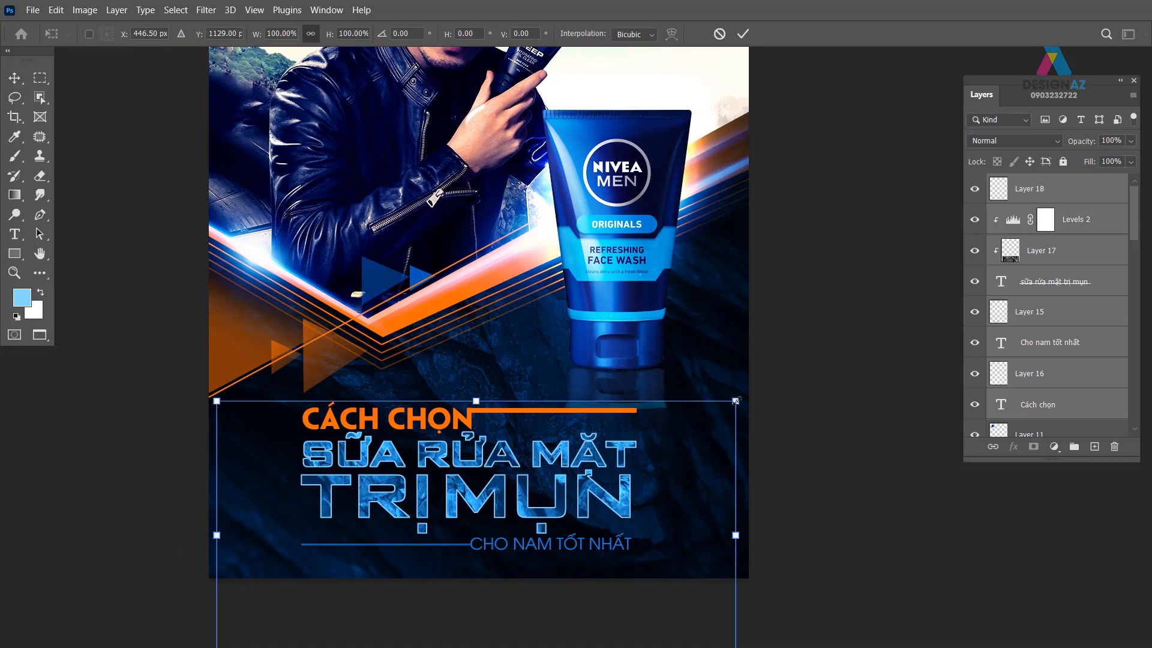
{"action": "left_click_drag", "start_coordinate": [735, 400], "coordinate": [751, 392]}
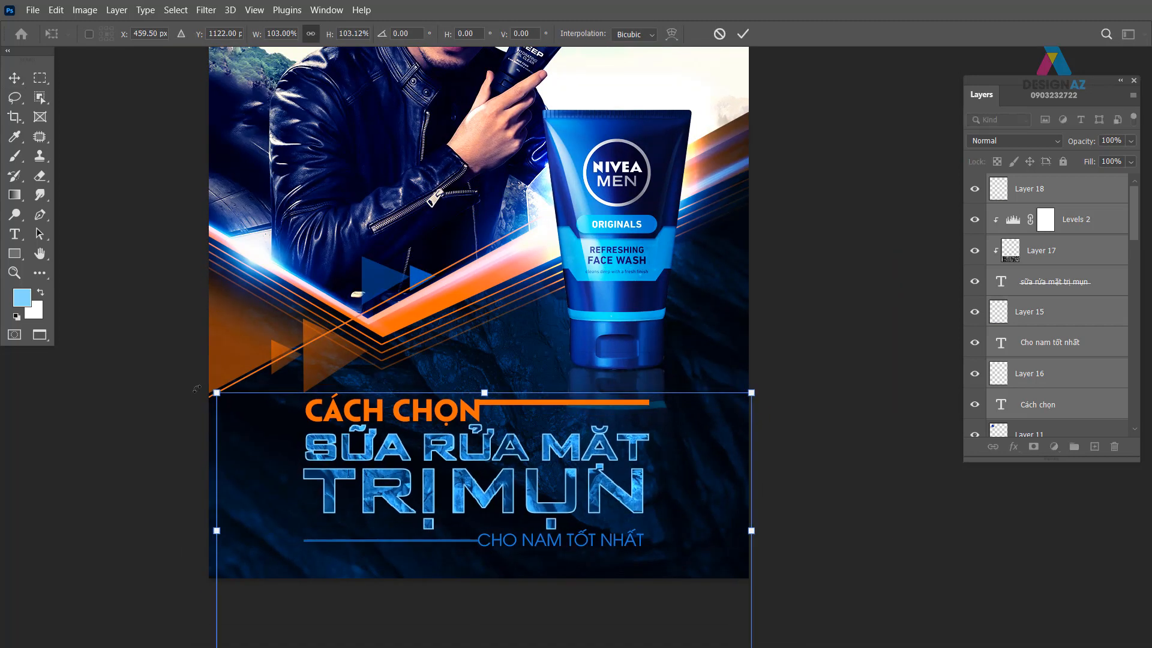
{"action": "left_click_drag", "start_coordinate": [216, 392], "coordinate": [199, 383]}
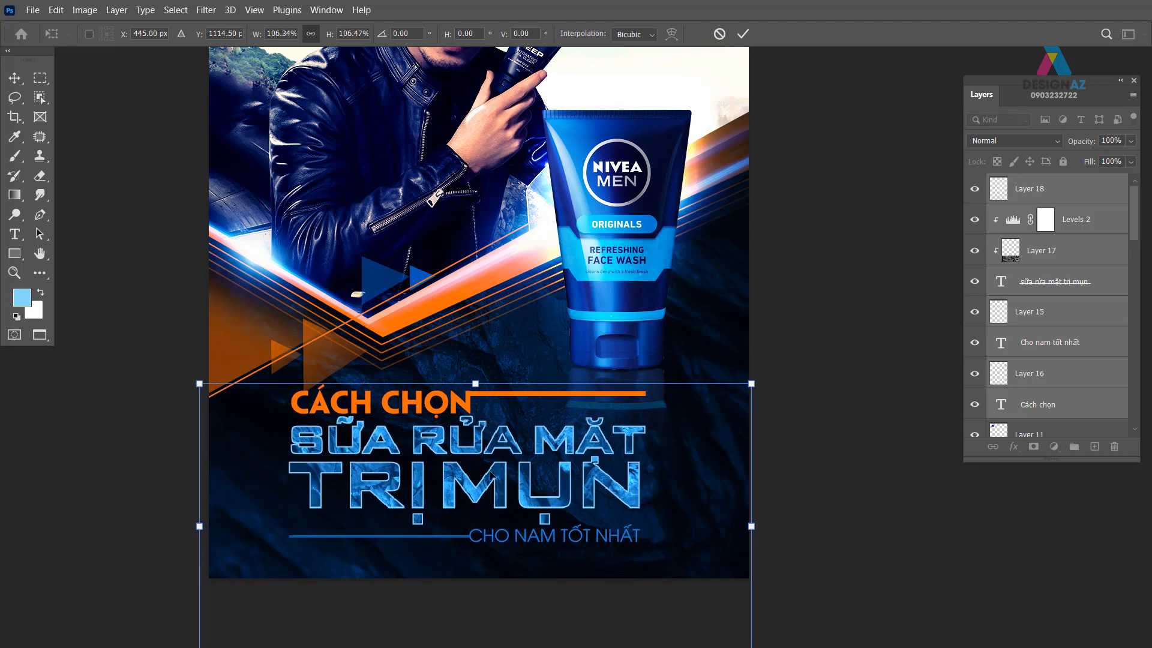
{"action": "left_click_drag", "start_coordinate": [487, 440], "coordinate": [489, 455]}
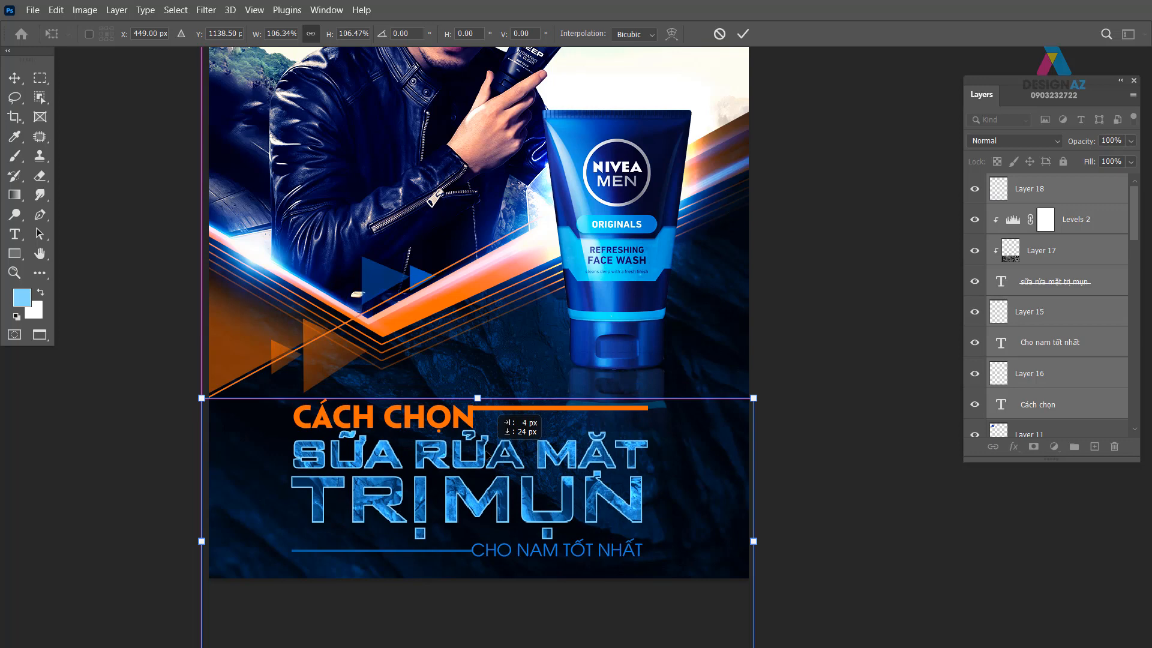
{"action": "key", "text": "Return"}
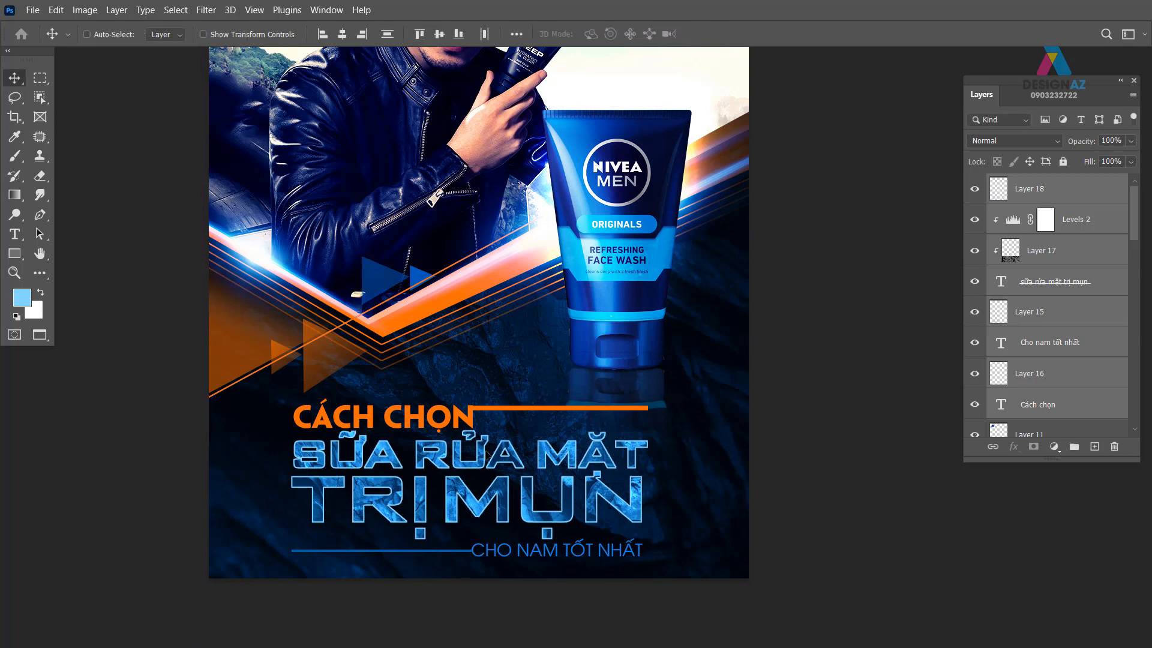
{"action": "key", "text": "ctrl+minus"}
{"action": "left_click_drag", "start_coordinate": [581, 345], "coordinate": [542, 376]}
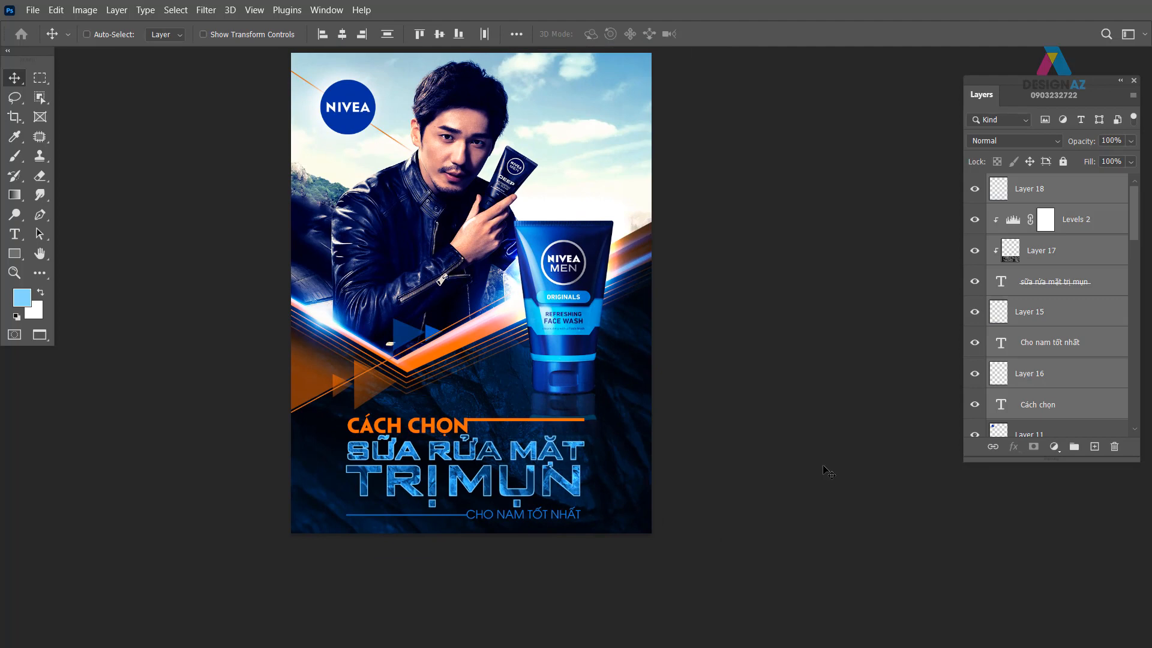
{"action": "key", "text": "ctrl+z"}
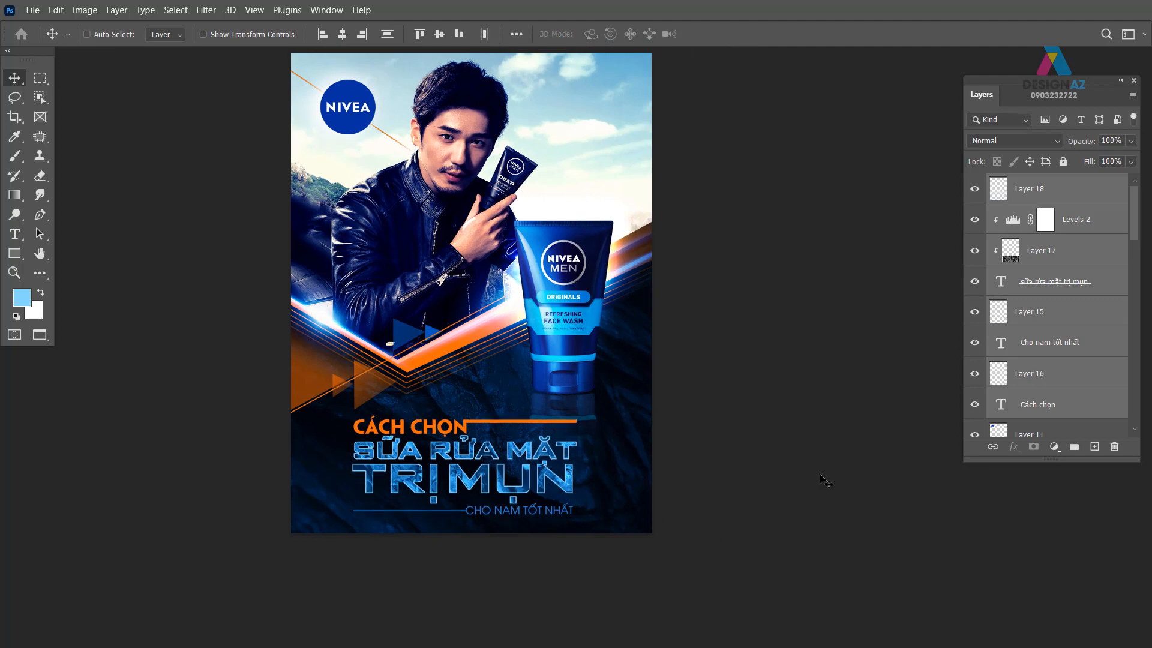
Step: Examine the whole poster composition in full screen mode at different zoom levels
{"action": "left_click_drag", "start_coordinate": [700, 484], "coordinate": [777, 479]}
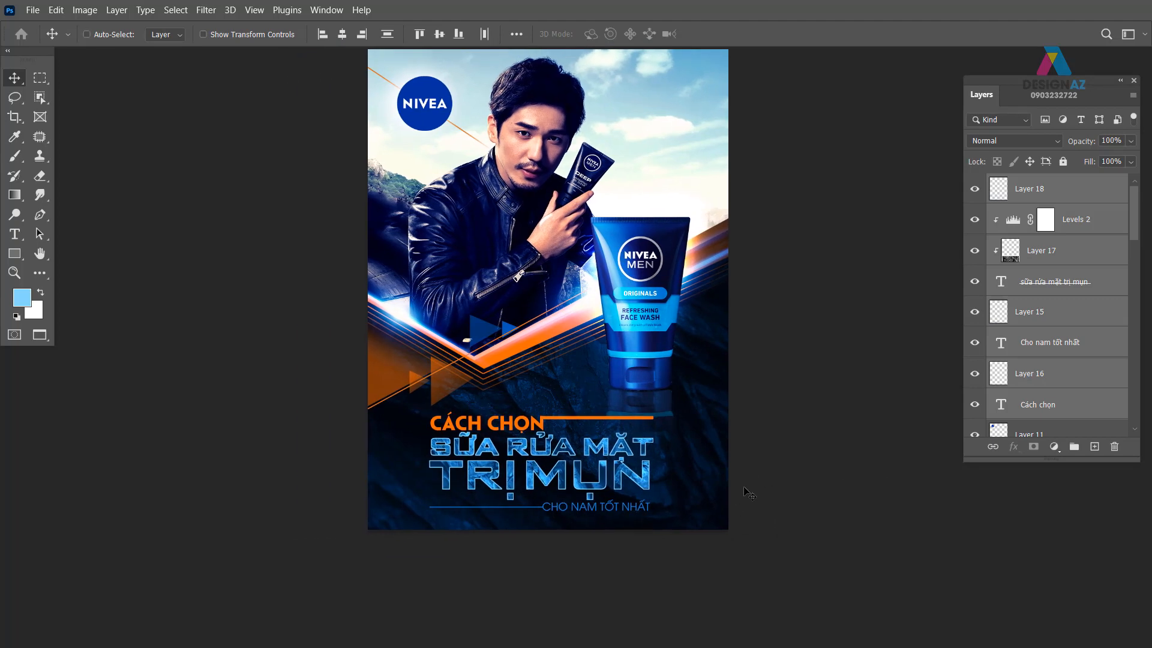
{"action": "left_click_drag", "start_coordinate": [577, 335], "coordinate": [576, 395]}
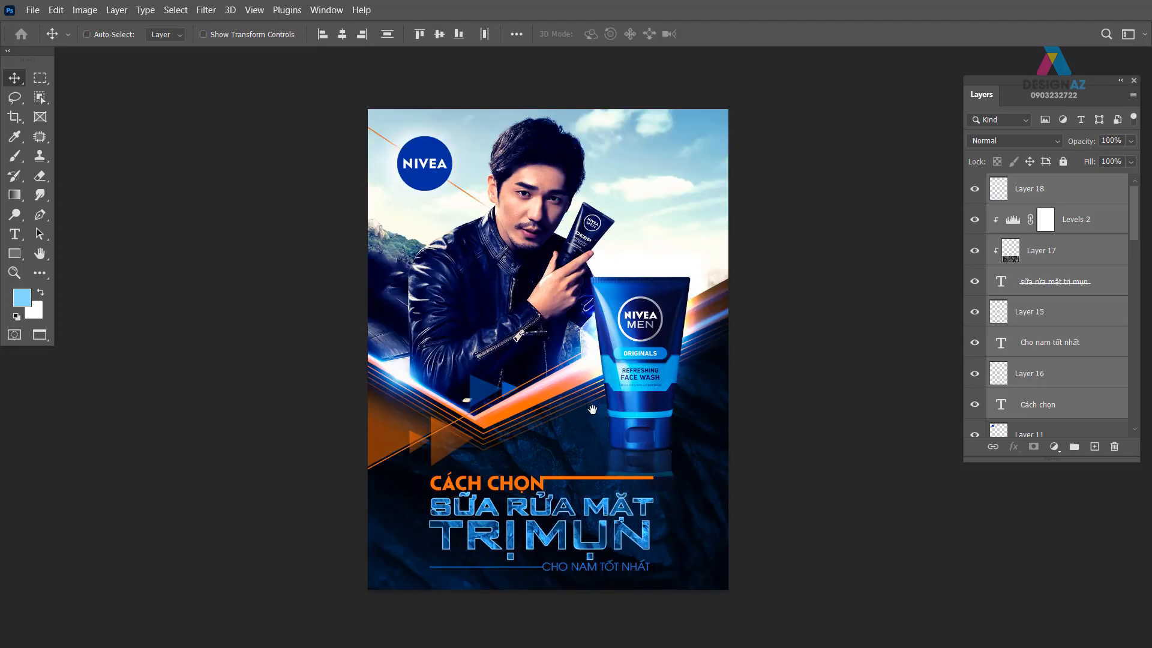
{"action": "key", "text": "ctrl+plus"}
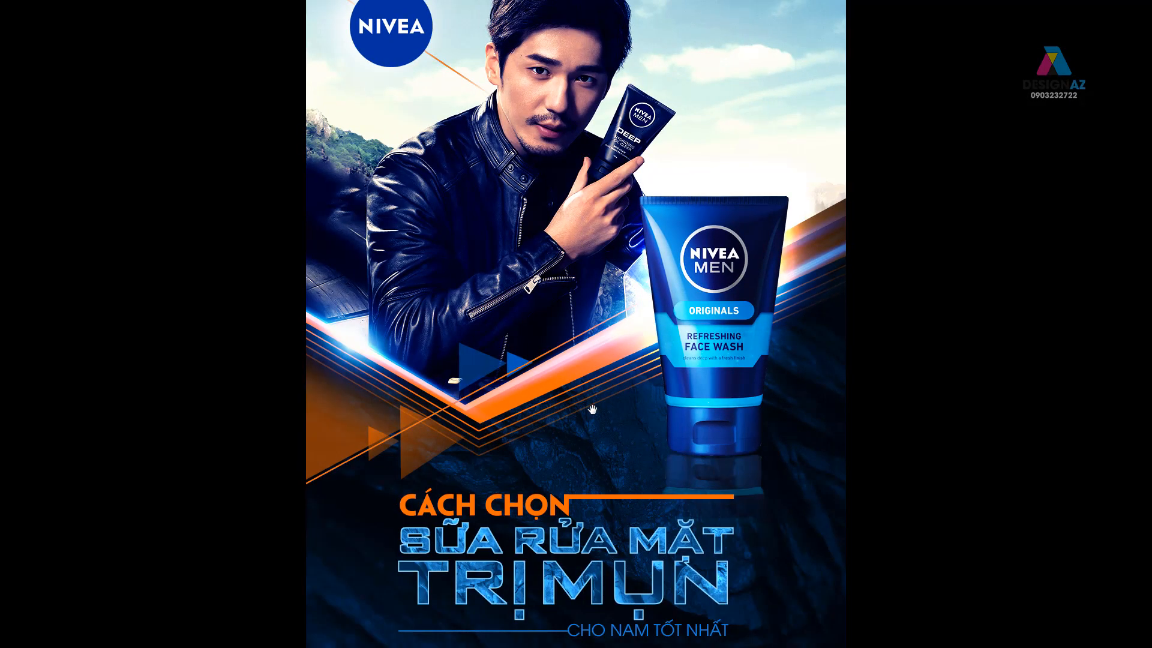
{"action": "left_click_drag", "start_coordinate": [815, 455], "coordinate": [801, 450]}
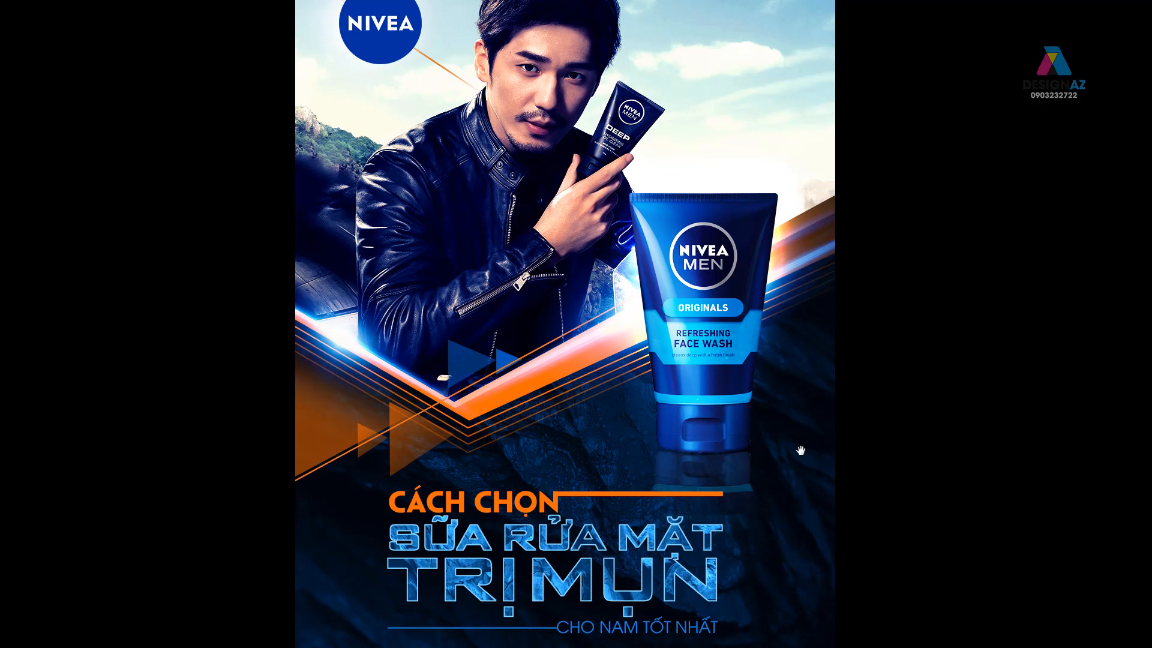
{"action": "key", "text": "ctrl+minus"}
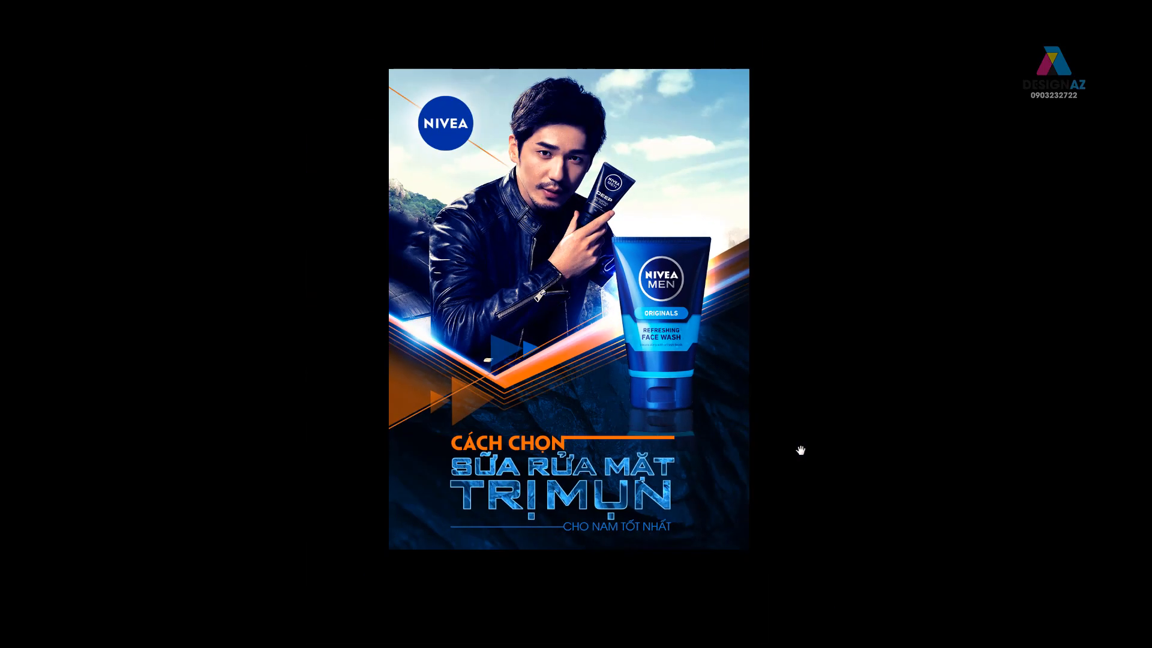
{"action": "left_click_drag", "start_coordinate": [736, 379], "coordinate": [718, 412]}
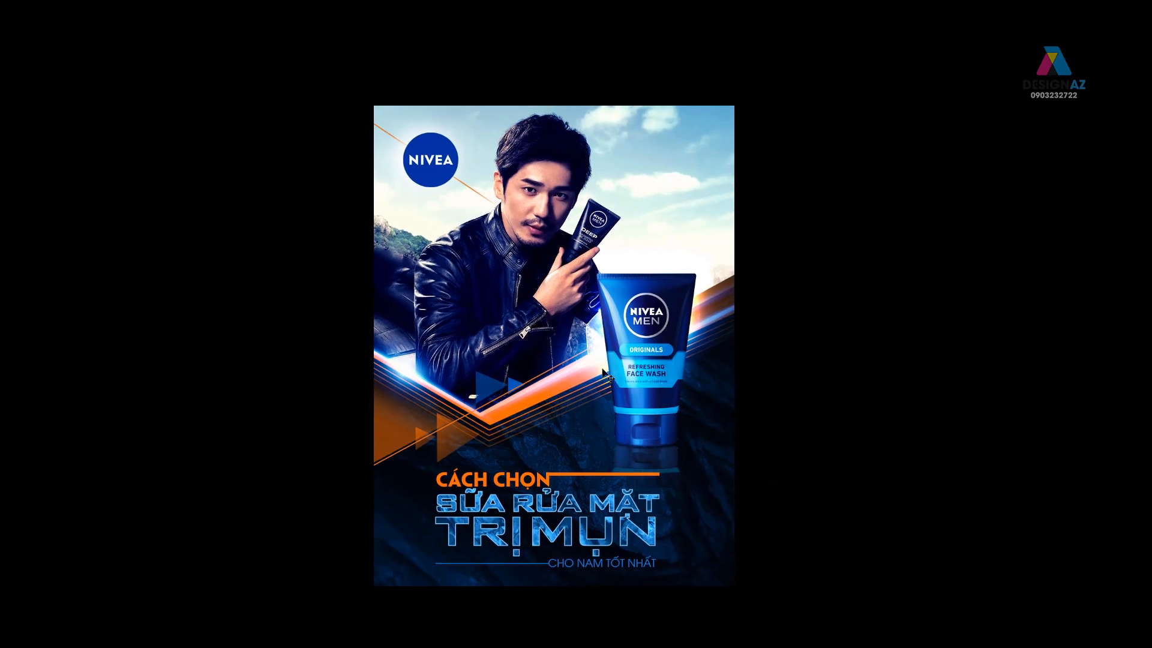
{"action": "left_click", "coordinate": [551, 360]}
{"action": "left_click", "coordinate": [566, 366]}
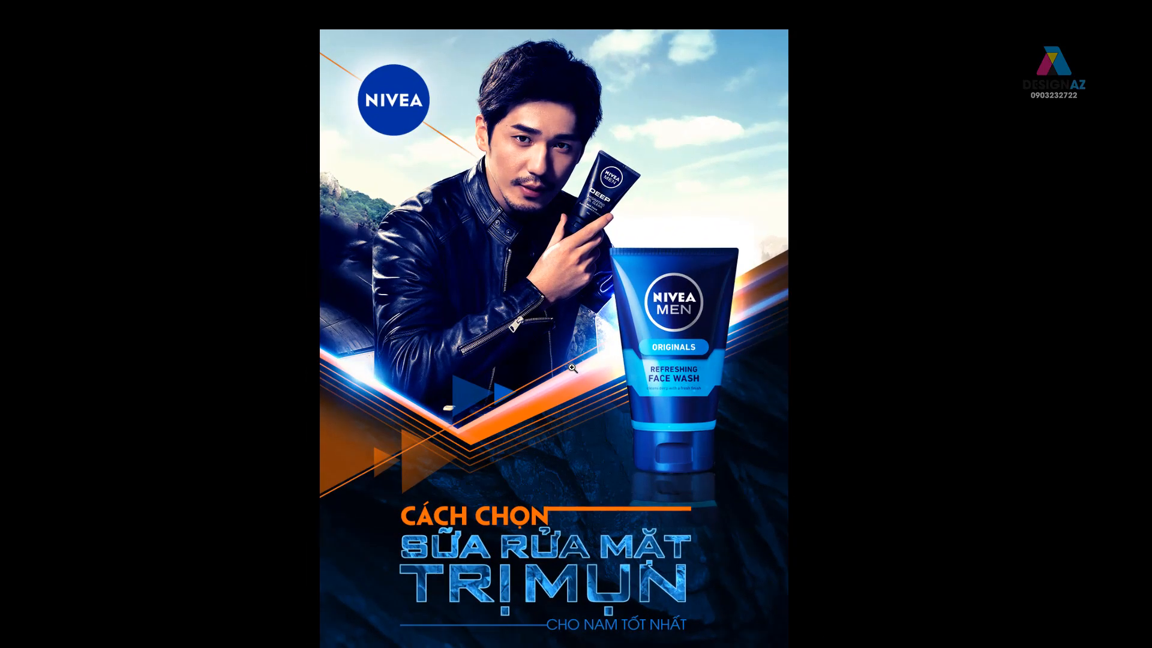
Step: Inspect the textured headline and its tagline up close, and return to the whole poster in the standard screen mode
{"action": "left_click_drag", "start_coordinate": [562, 377], "coordinate": [558, 339]}
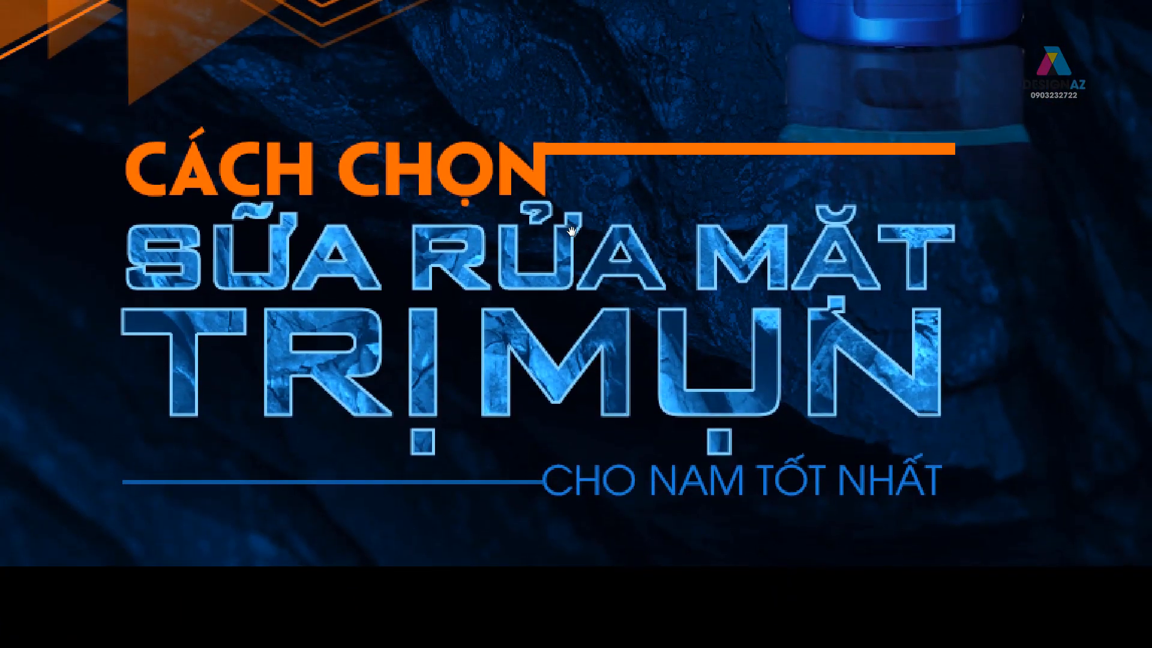
{"action": "key", "text": "ctrl+minus"}
{"action": "key", "text": "ctrl+minus"}
{"action": "key", "text": "ctrl+minus"}
{"action": "key", "text": "ctrl+minus"}
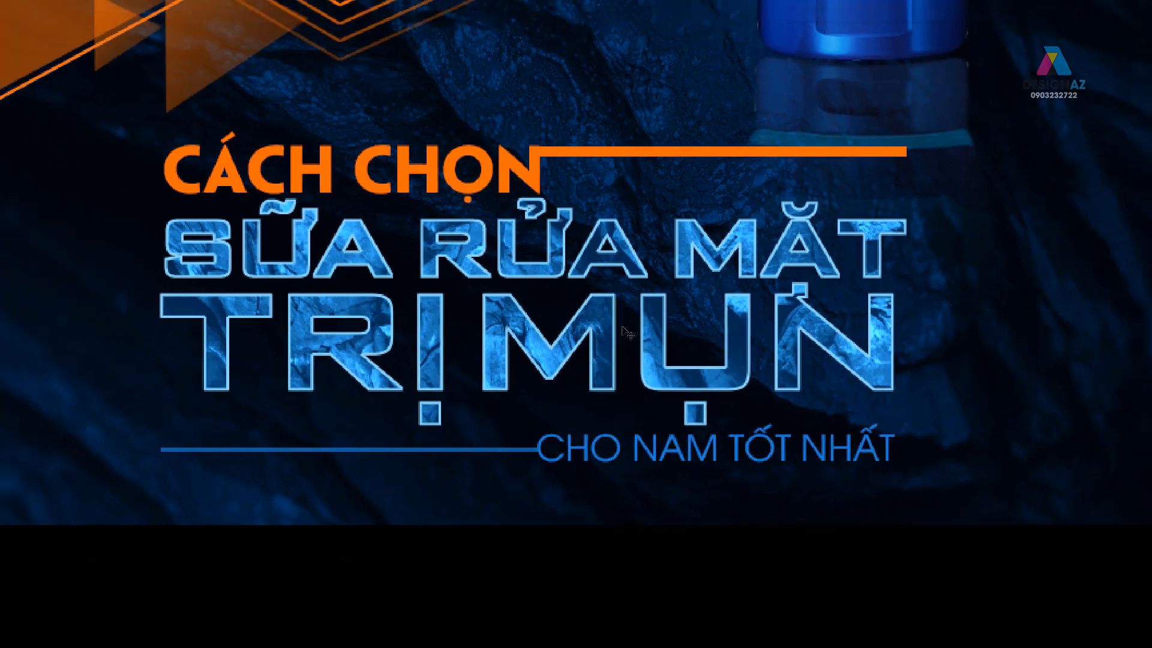
{"action": "left_click_drag", "start_coordinate": [616, 207], "coordinate": [616, 399]}
{"action": "key", "text": "ctrl+plus"}
{"action": "key", "text": "ctrl+minus"}
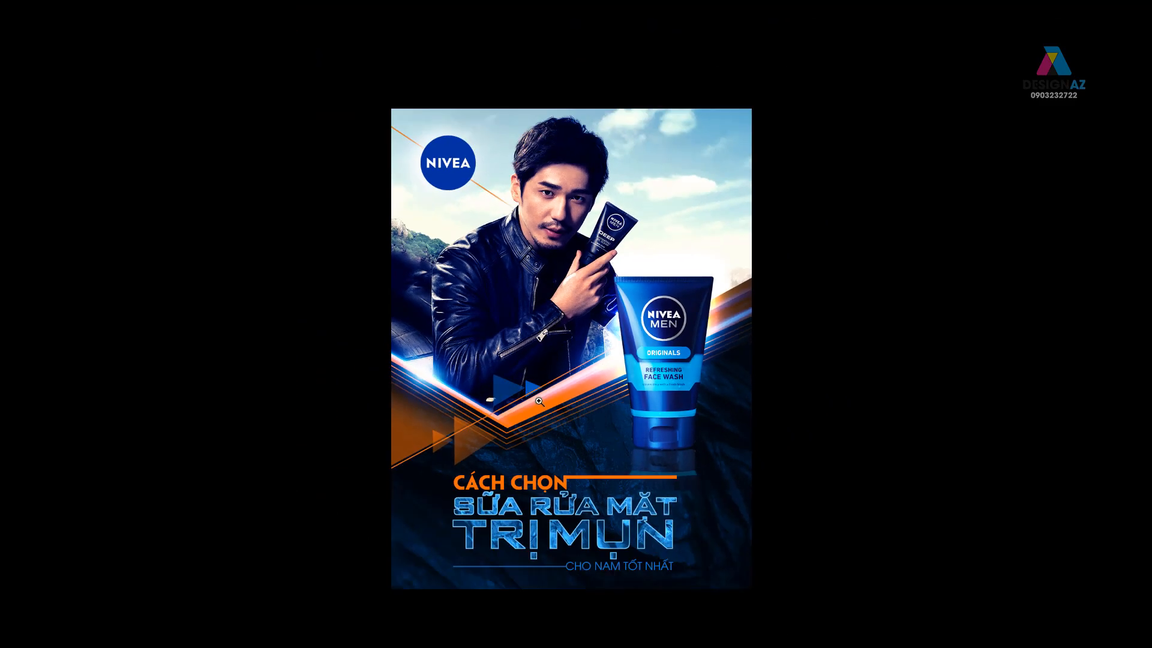
{"action": "key", "text": "f"}
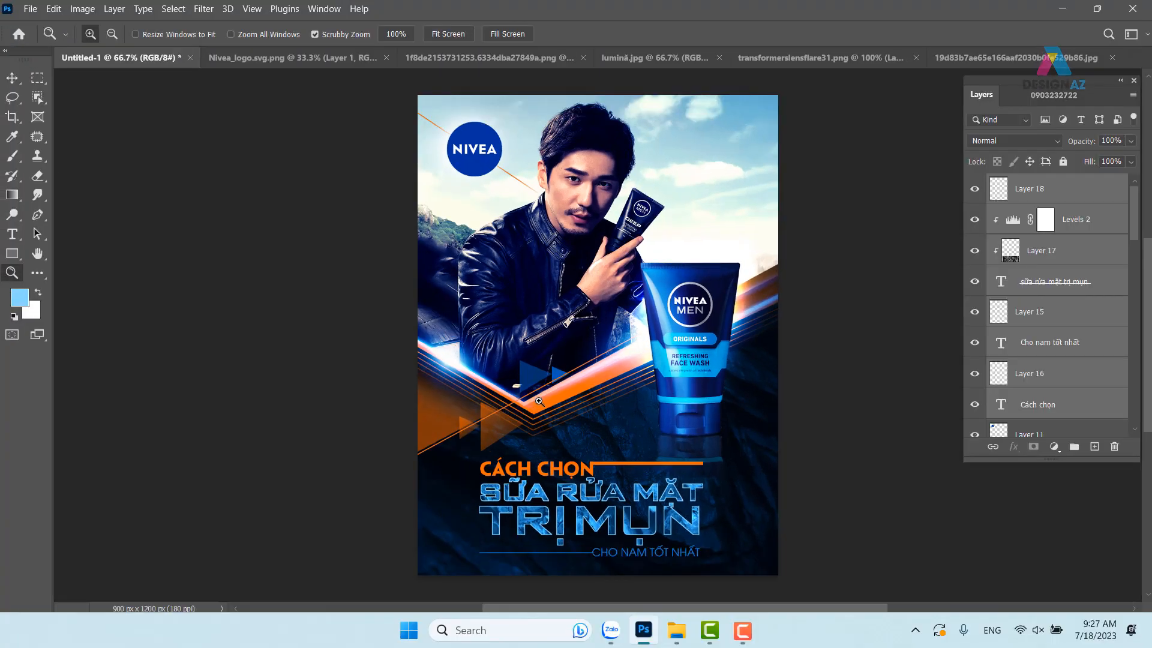
Step: Save the poster as the Photoshop file "thiết kế" in Downloads > SỮA RỬA MẶT > người mẫu nàm sủa rửa mặt, keeping Maximize Compatibility on
{"action": "key", "text": "ctrl+s"}
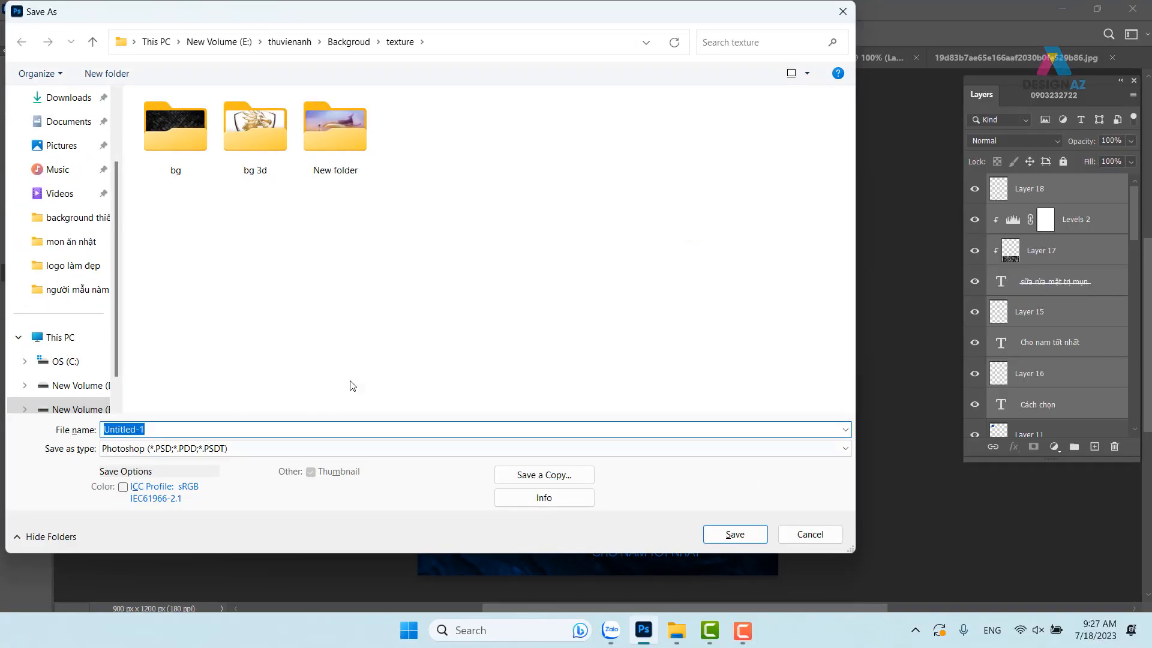
{"action": "left_click", "coordinate": [71, 98]}
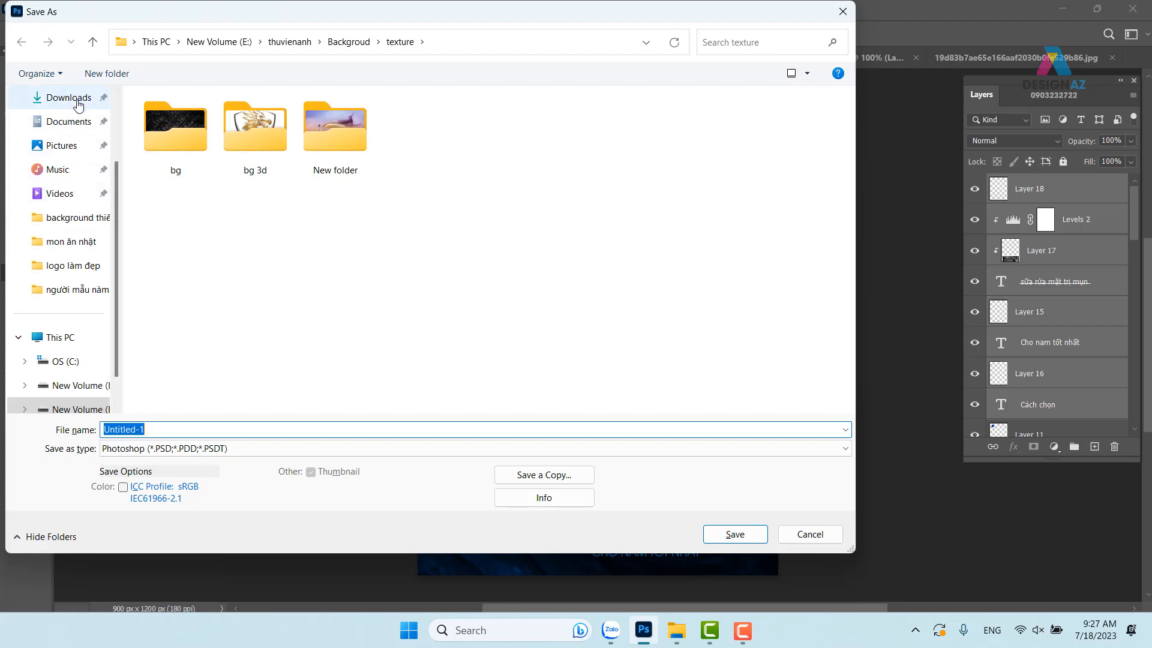
{"action": "scroll", "coordinate": [389, 264], "scroll_direction": "down", "scroll_amount": 8}
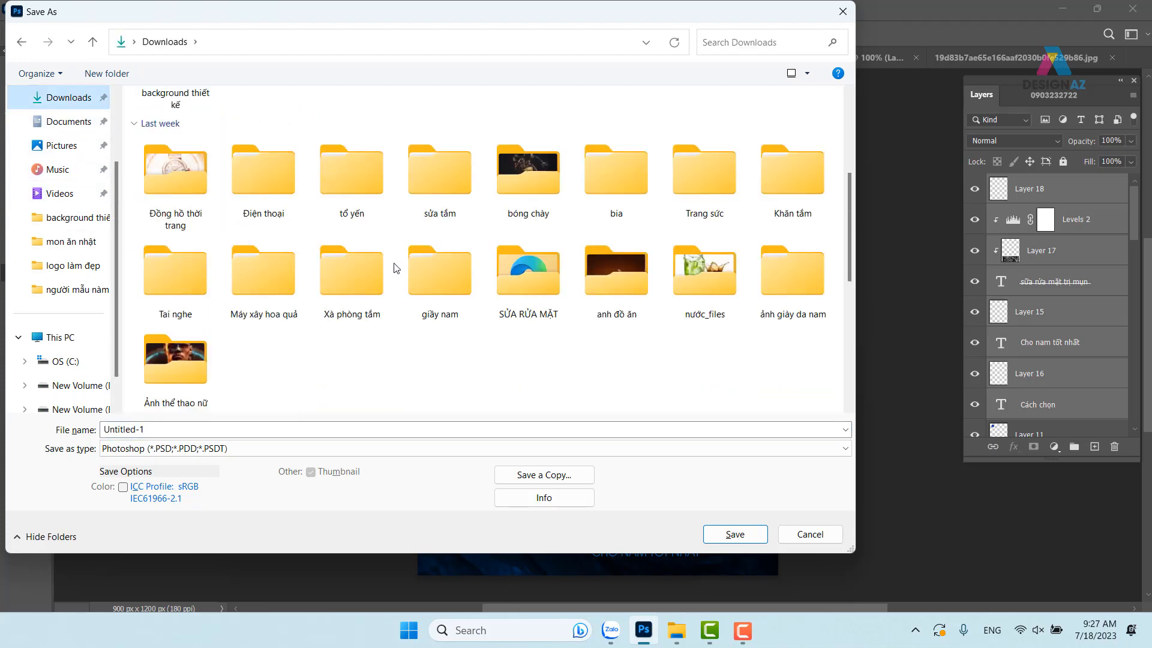
{"action": "double_click", "coordinate": [517, 149]}
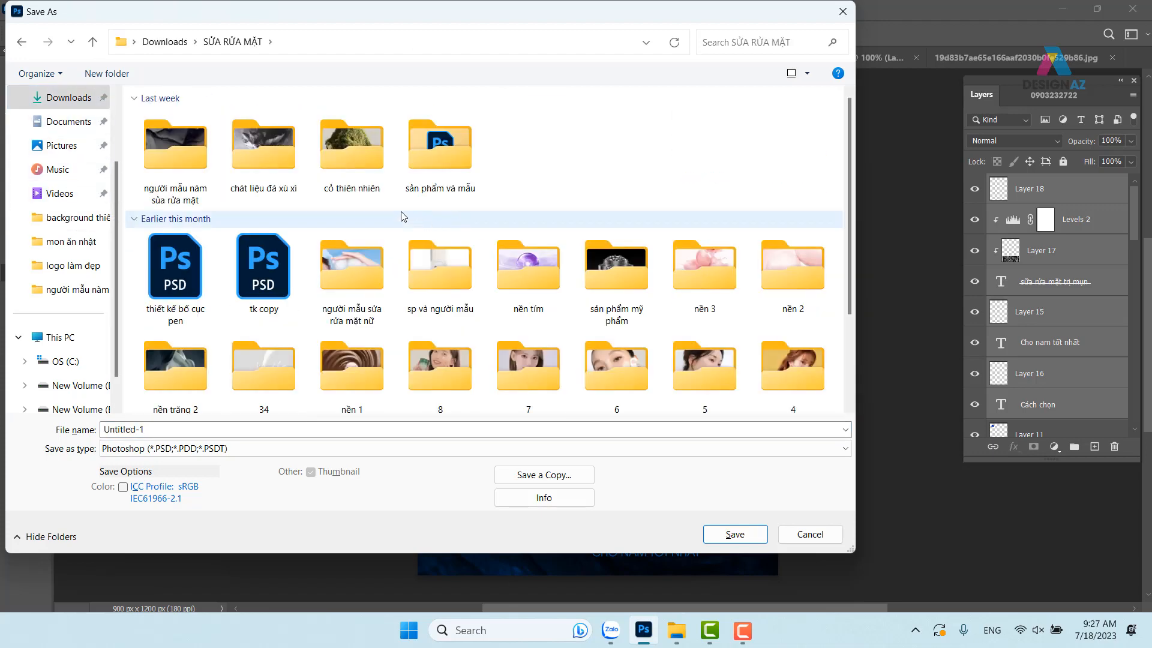
{"action": "double_click", "coordinate": [175, 180]}
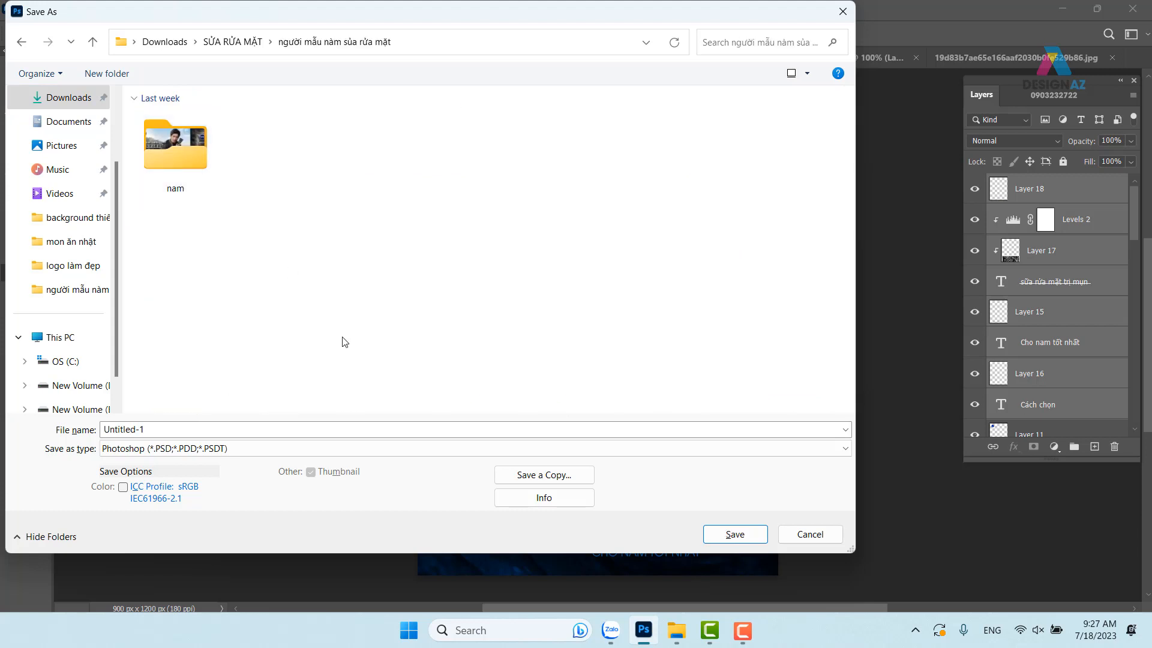
{"action": "left_click", "coordinate": [255, 424]}
{"action": "type", "text": "thiết kế"}
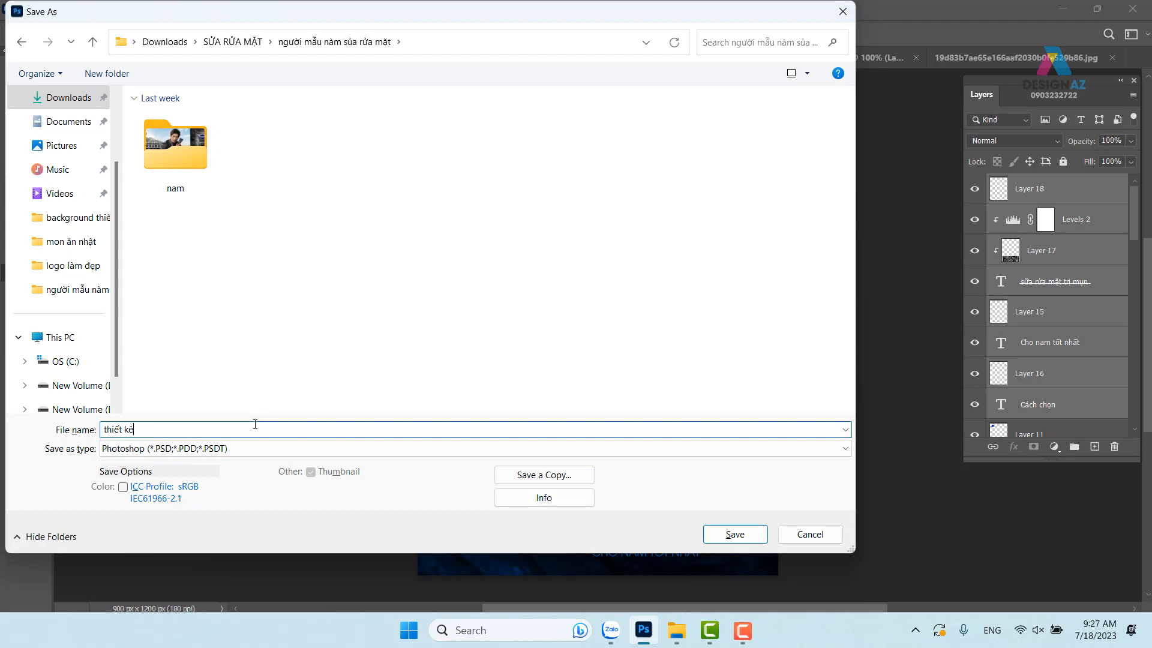
{"action": "key", "text": "Return"}
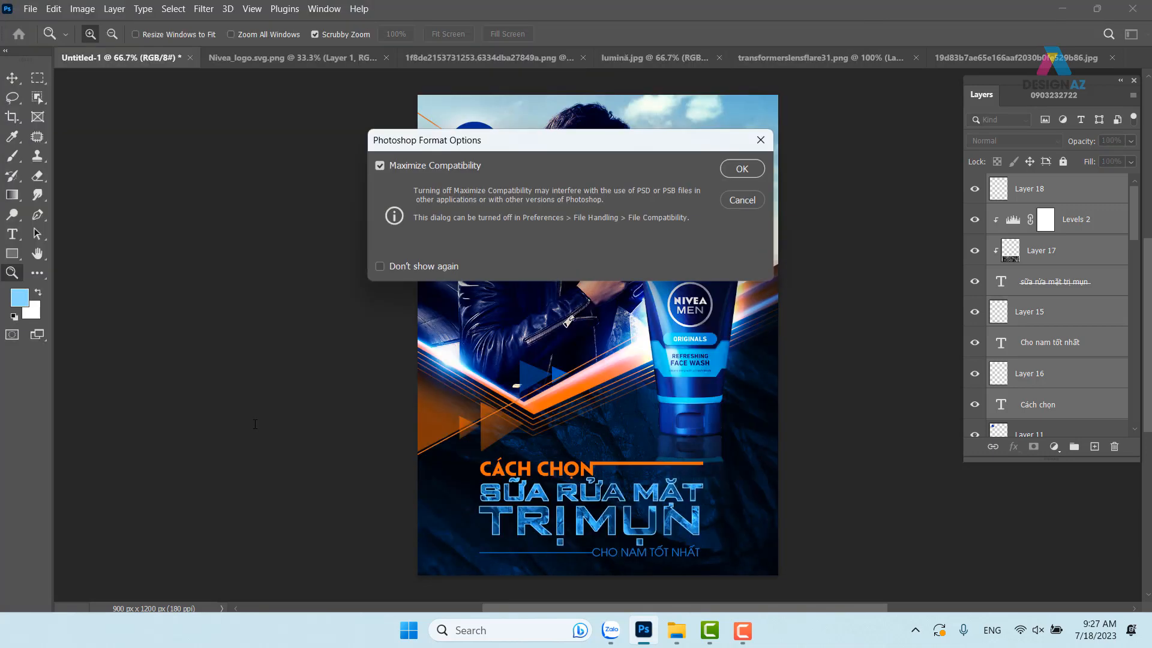
{"action": "left_click", "coordinate": [742, 170]}
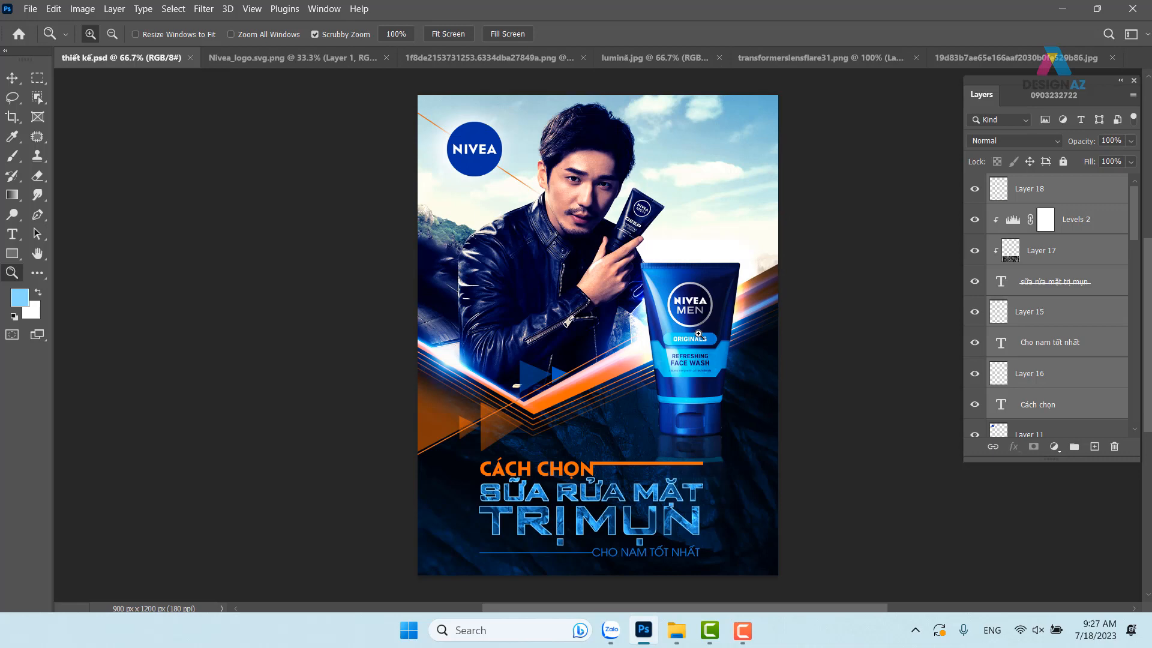
{"action": "left_click", "coordinate": [746, 631]}
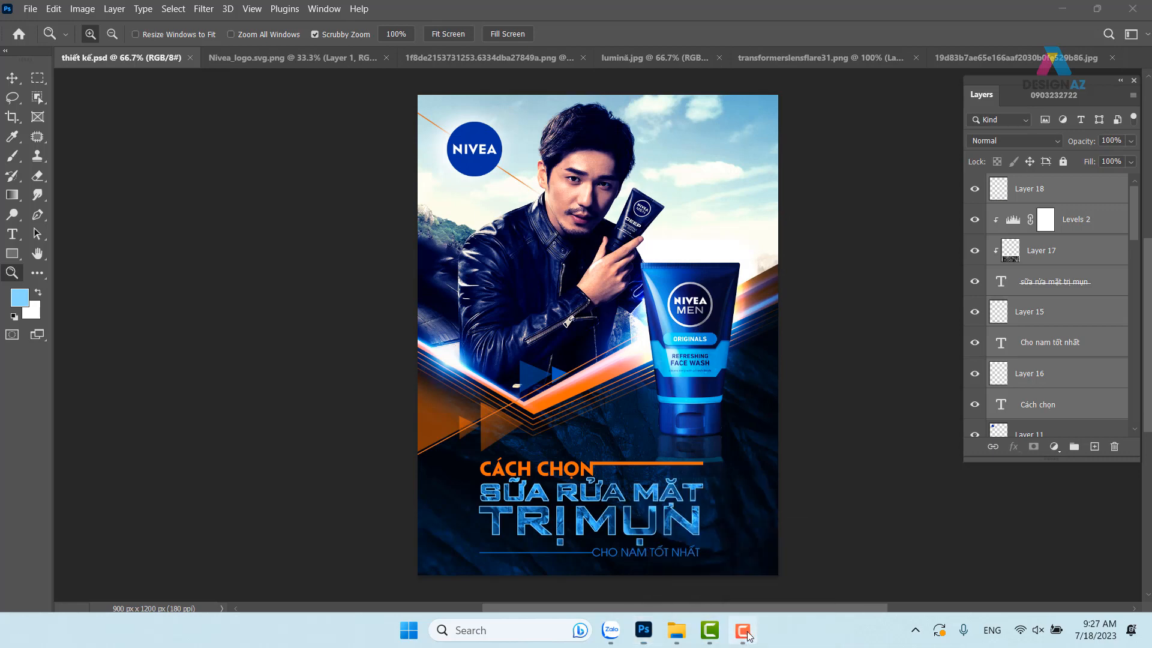